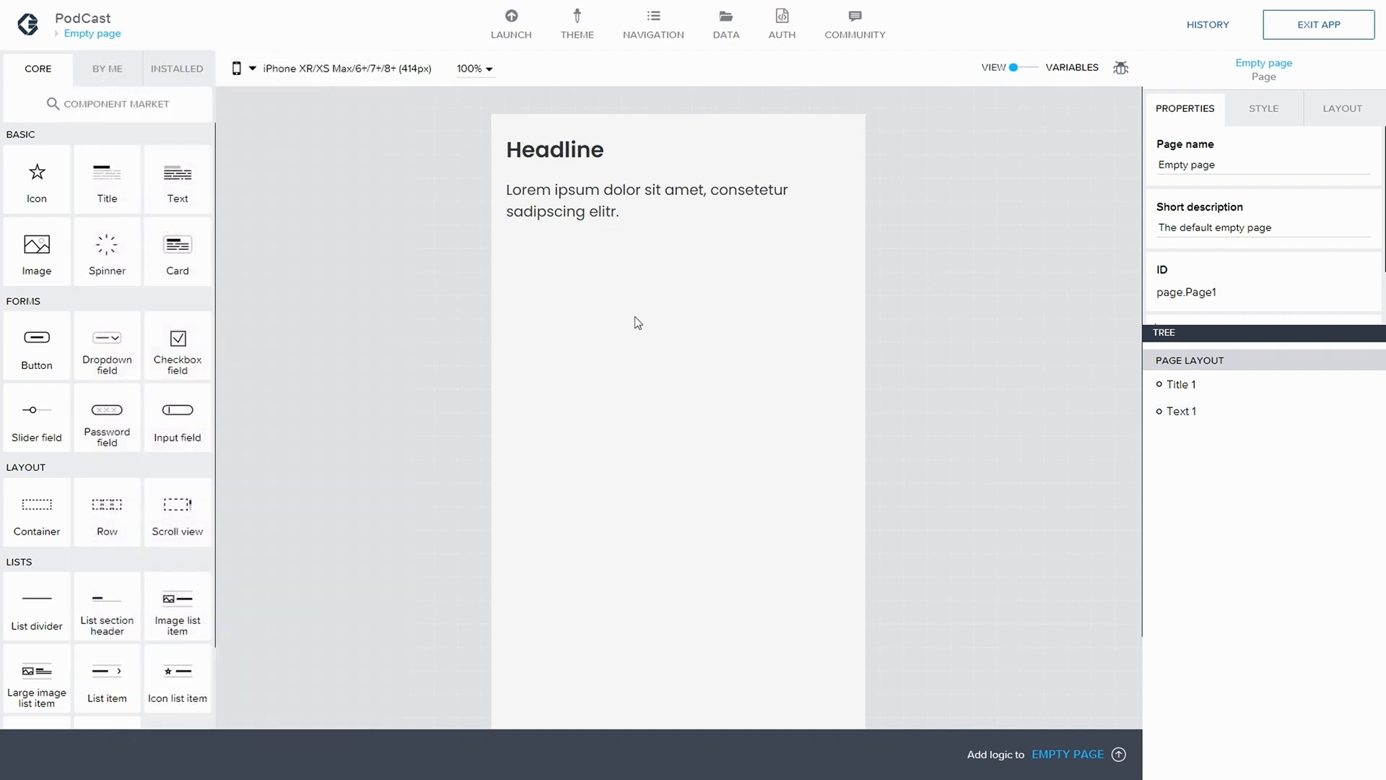
Disable both the navigation header bar and the navigation menu, save the application and close the navigation settings
left_click(654, 29)
left_click(439, 163)
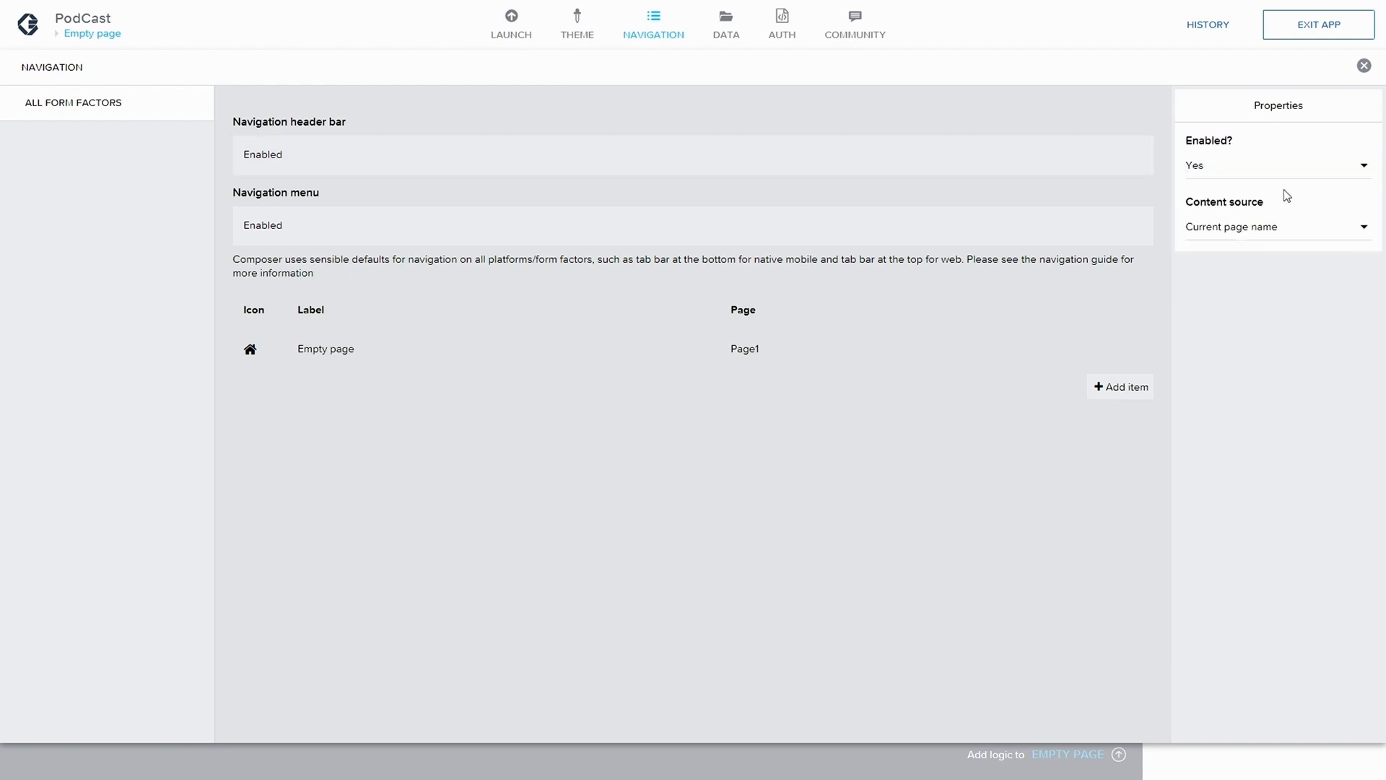
left_click(1260, 171)
left_click(1249, 197)
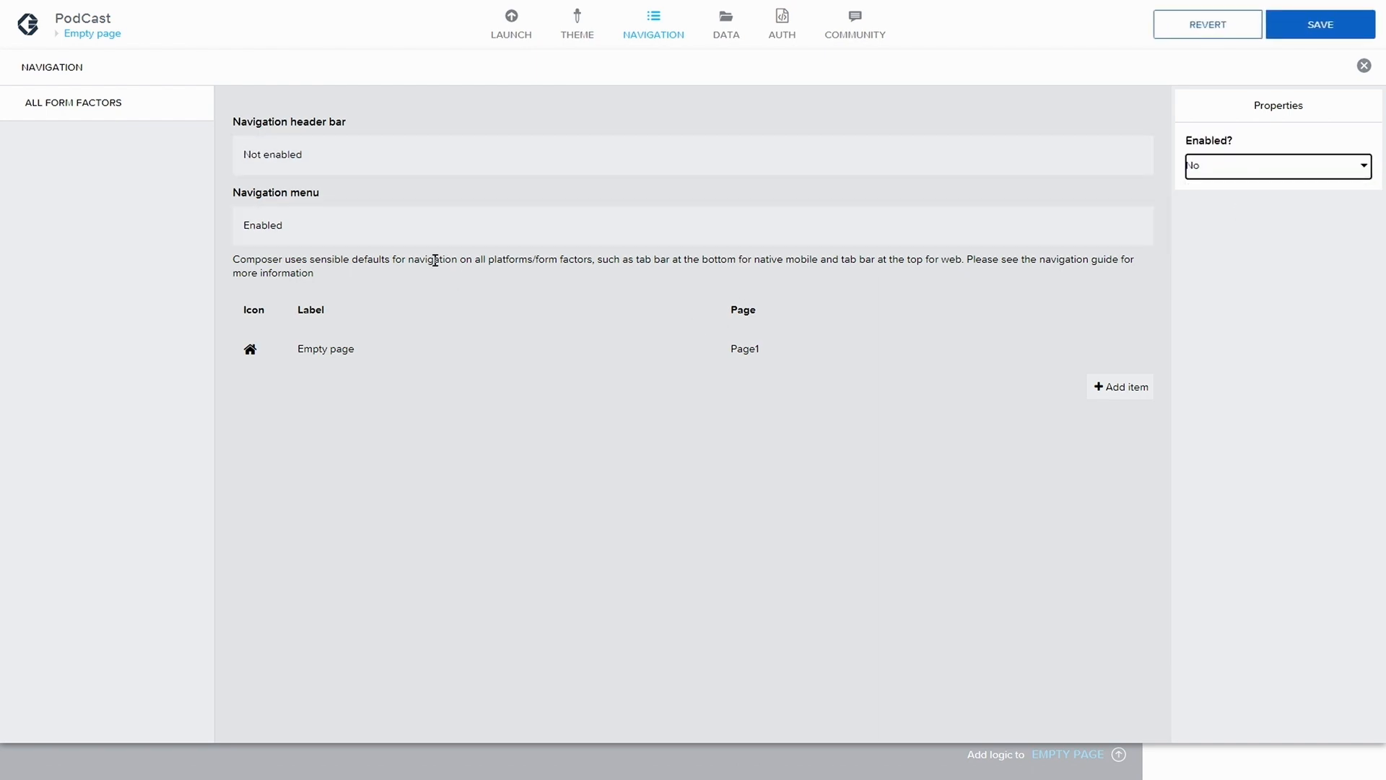
left_click(513, 227)
left_click(1260, 166)
left_click(1258, 185)
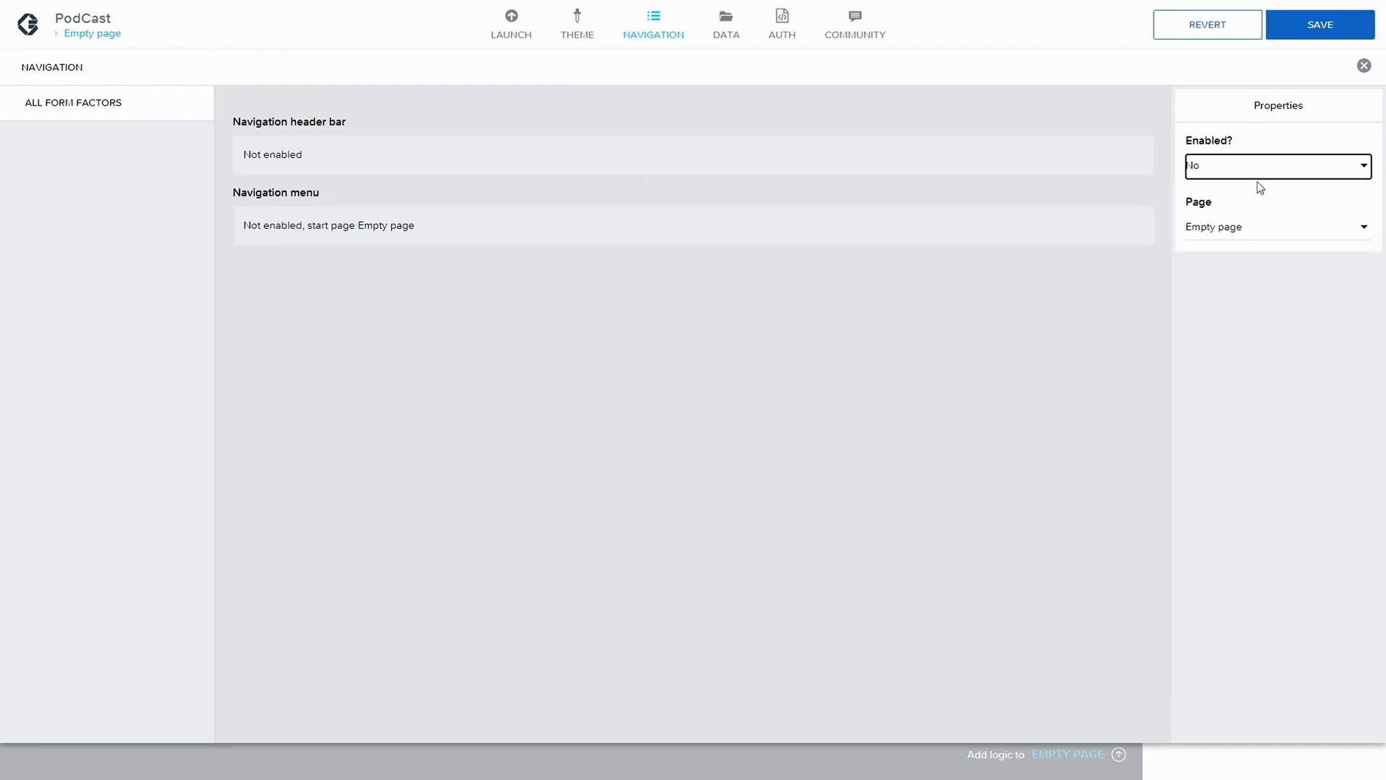
left_click(1311, 13)
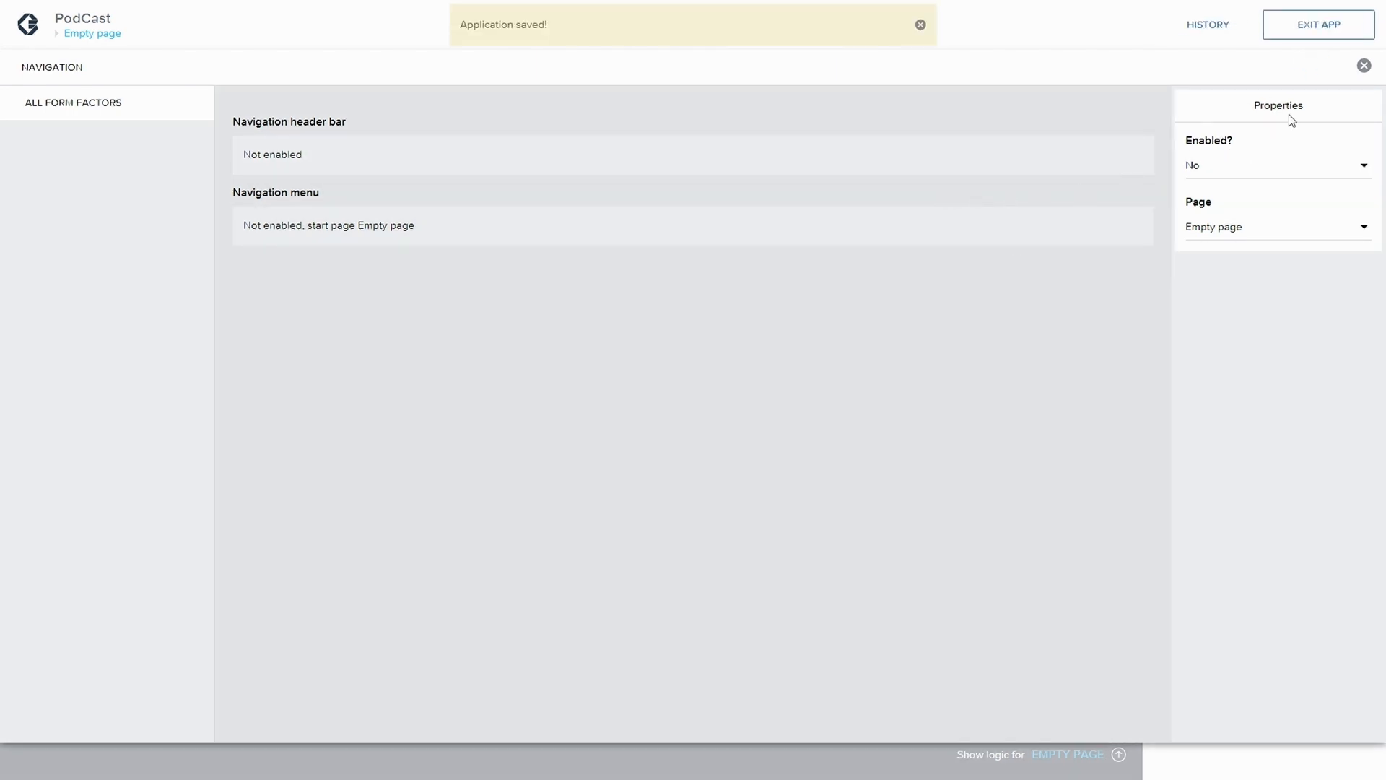
left_click(1363, 67)
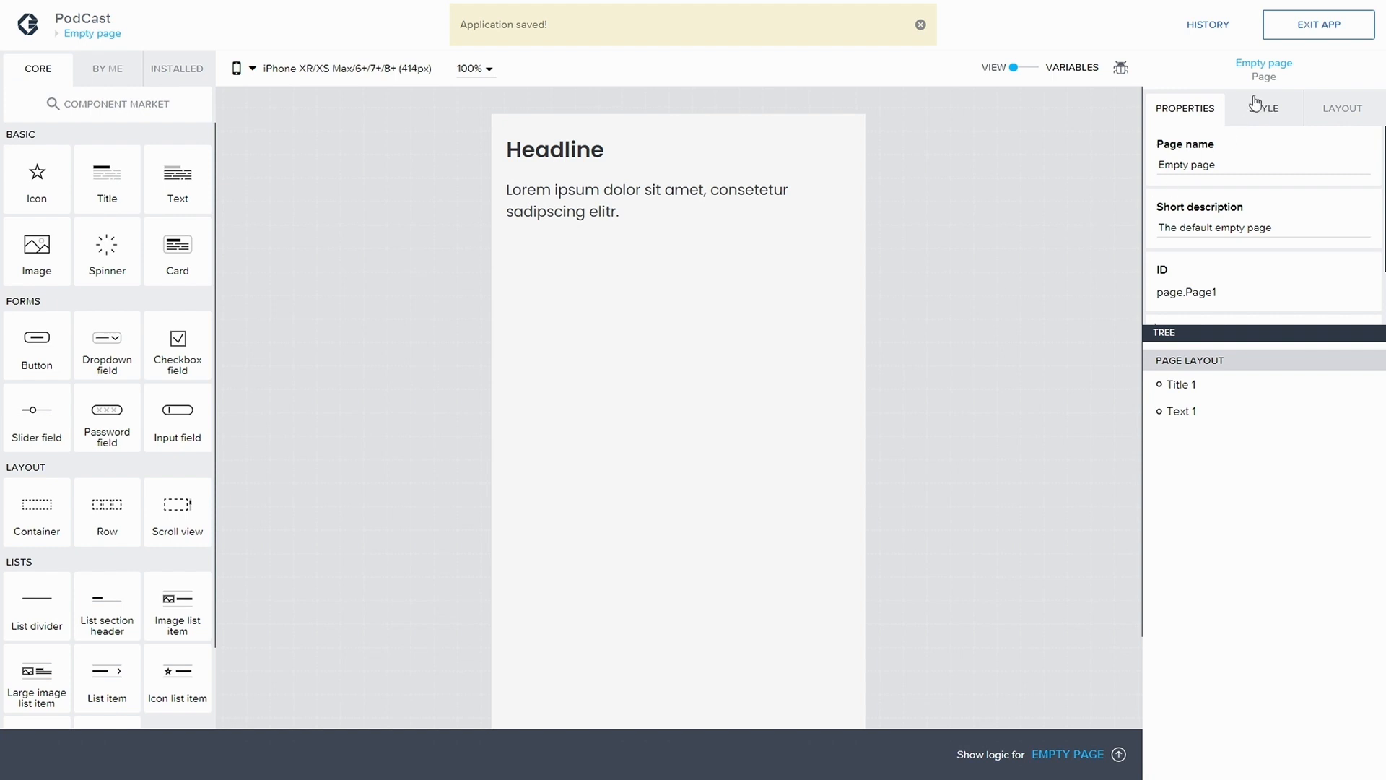
Enable viewport height stretching, disable scrolling and disable the safe area for the page, and save the application
left_click(1337, 118)
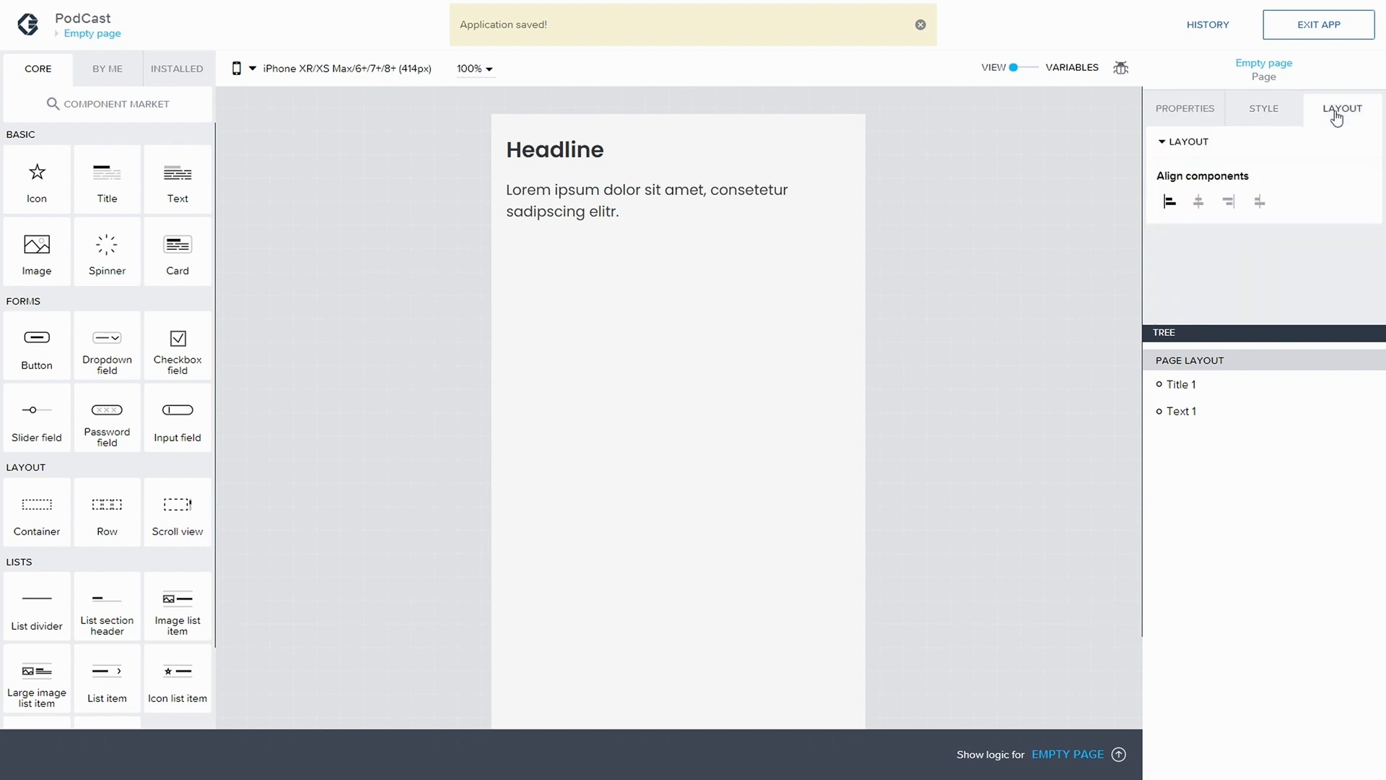
left_click(1267, 119)
left_click(1206, 244)
scroll(1185, 245, "down", 1)
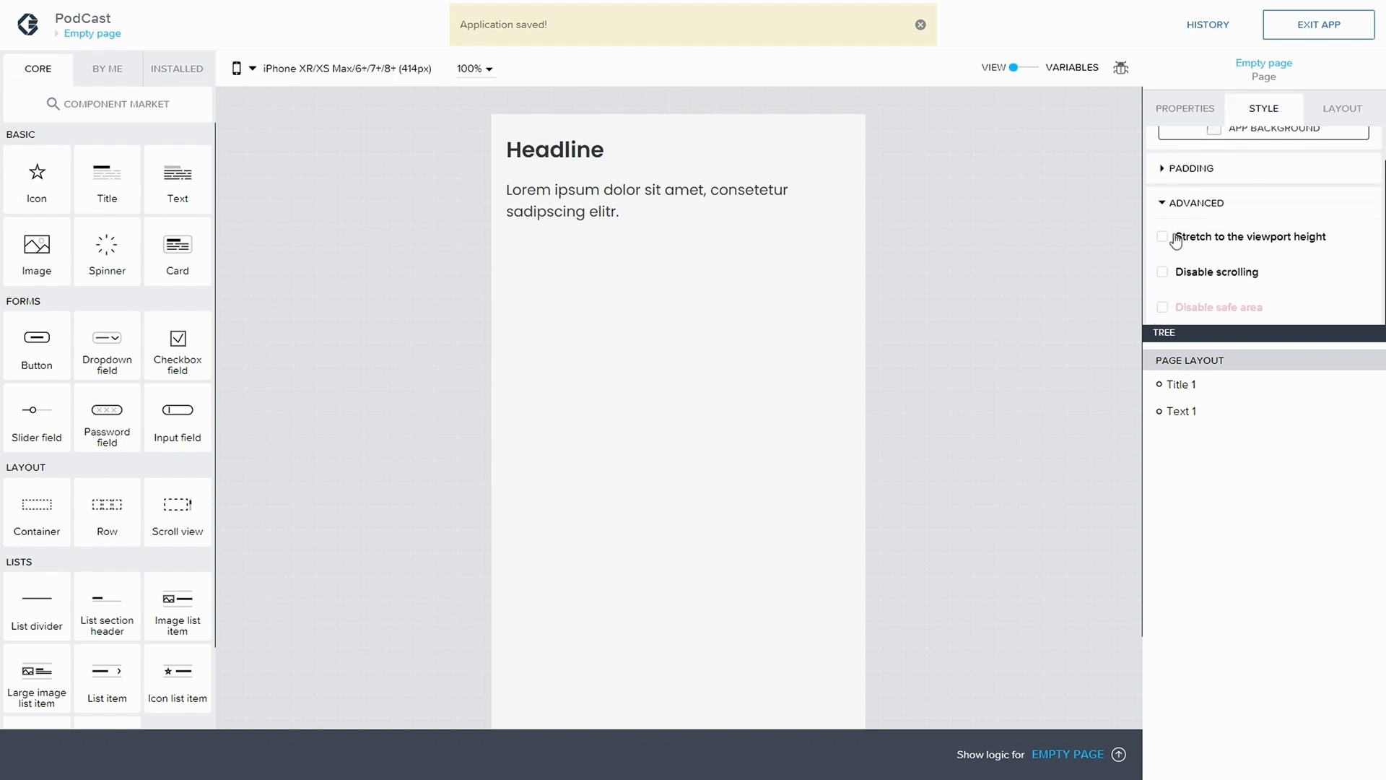
left_click(1163, 236)
left_click(1163, 272)
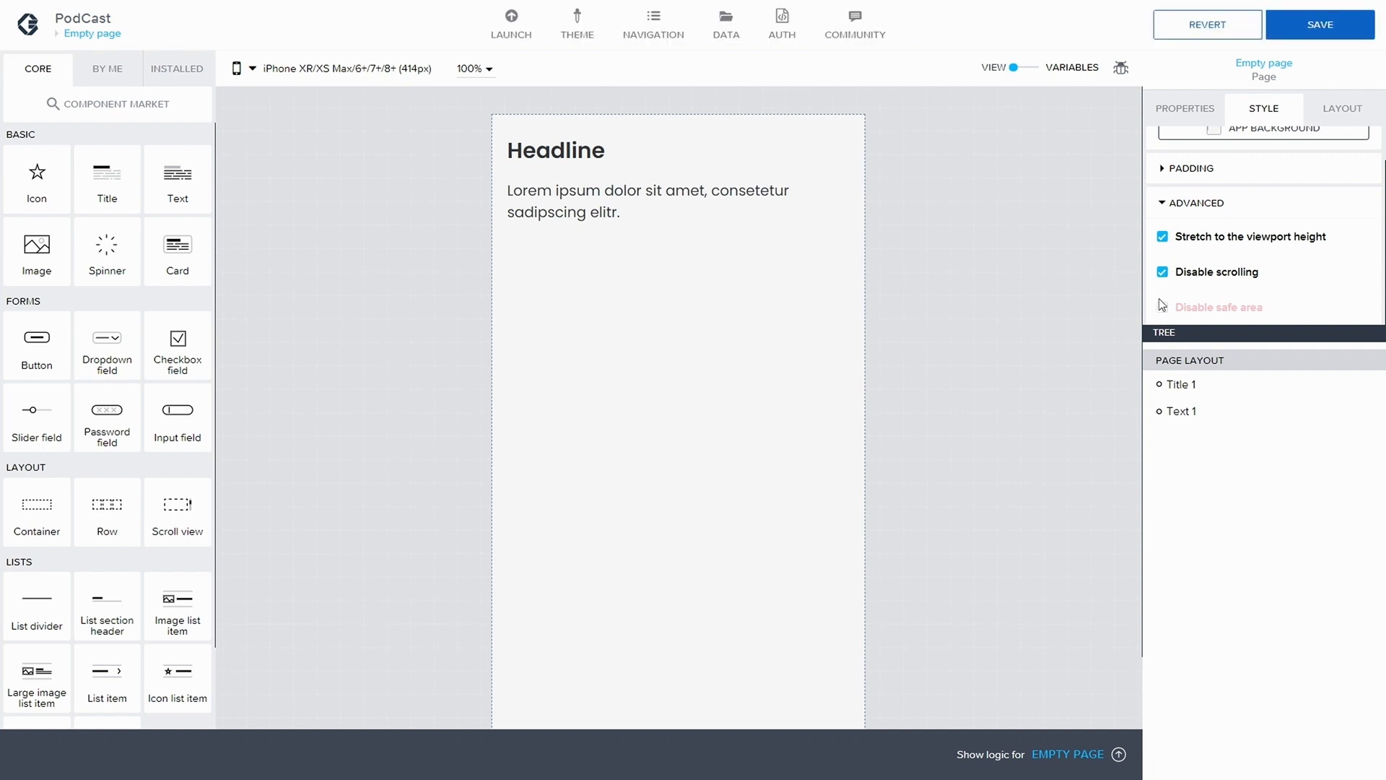
left_click(1162, 306)
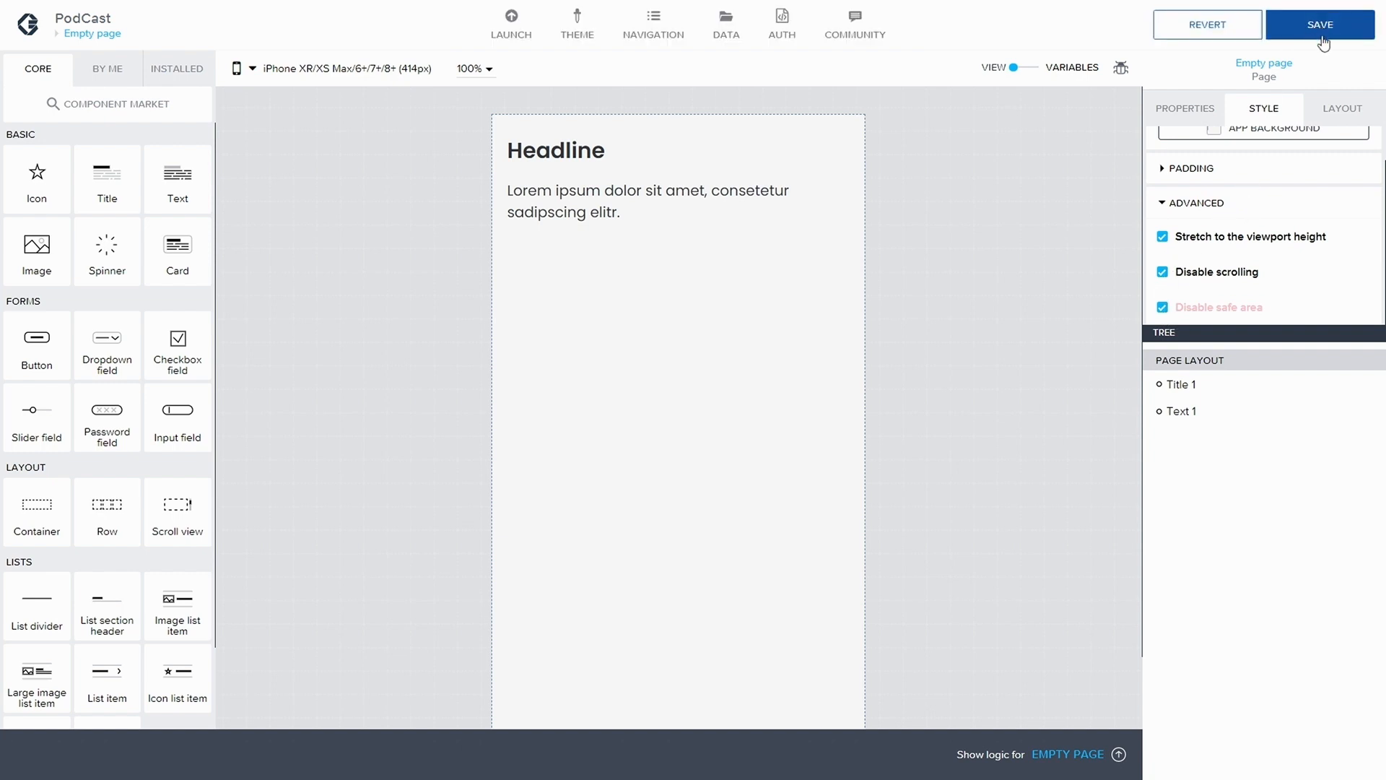
scroll(1285, 181, "up", 1)
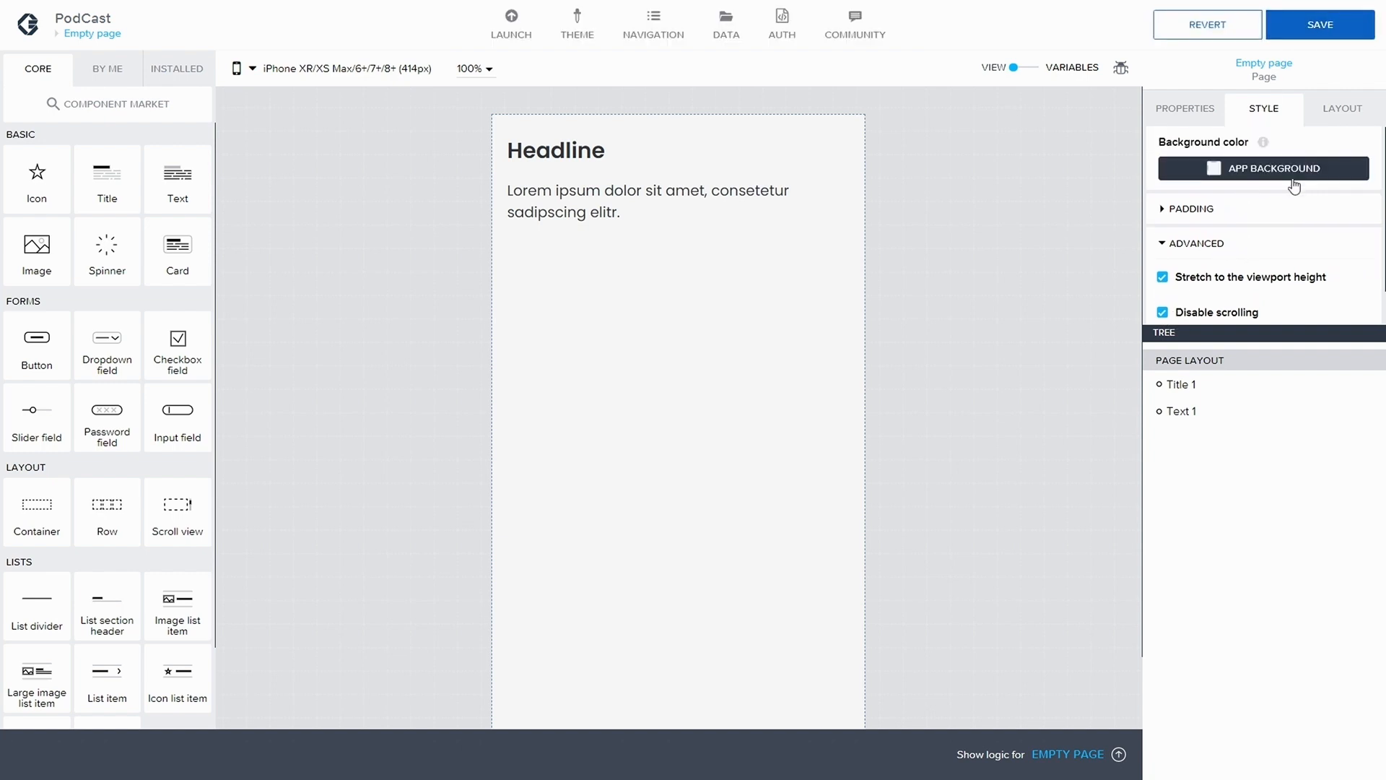
left_click(1327, 26)
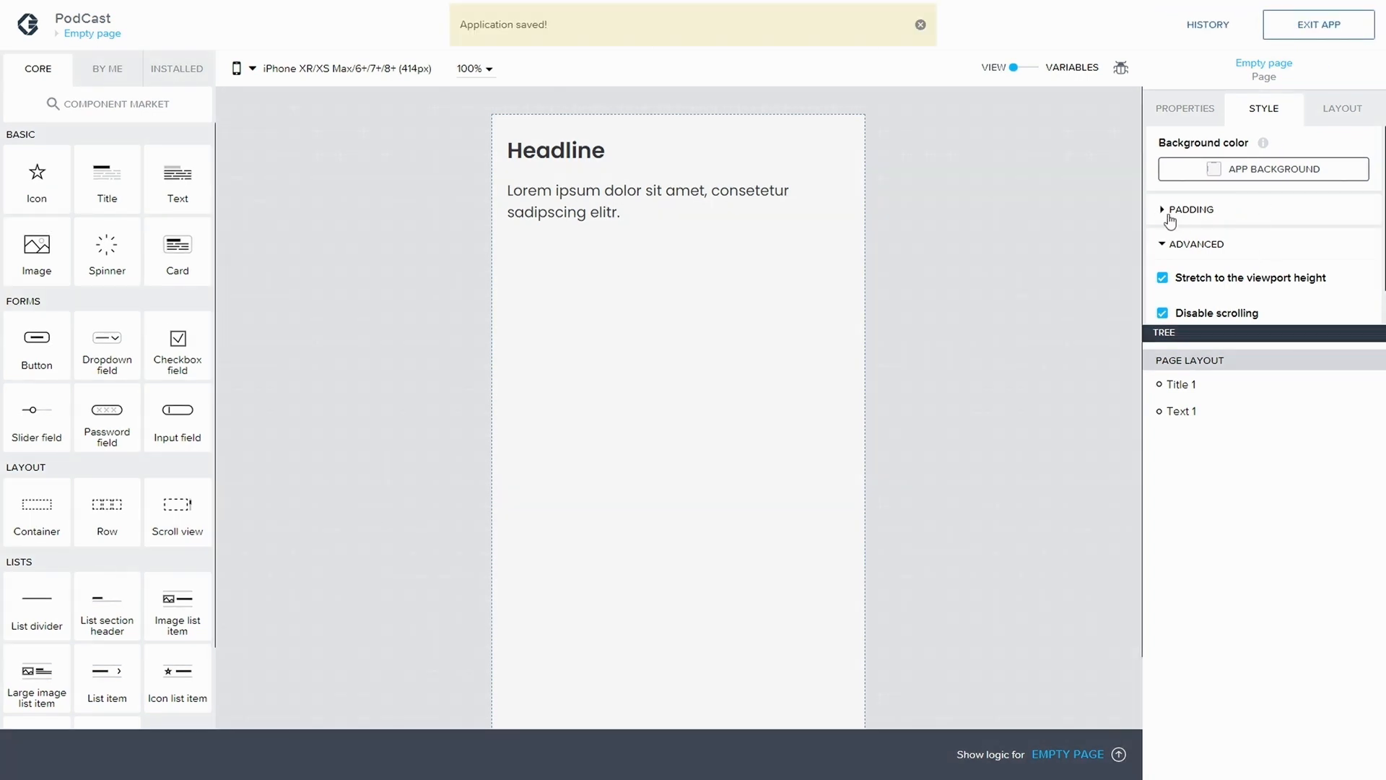
Clear the page's top and bottom padding values and save the application
left_click(1173, 211)
scroll(1286, 297, "down", 2)
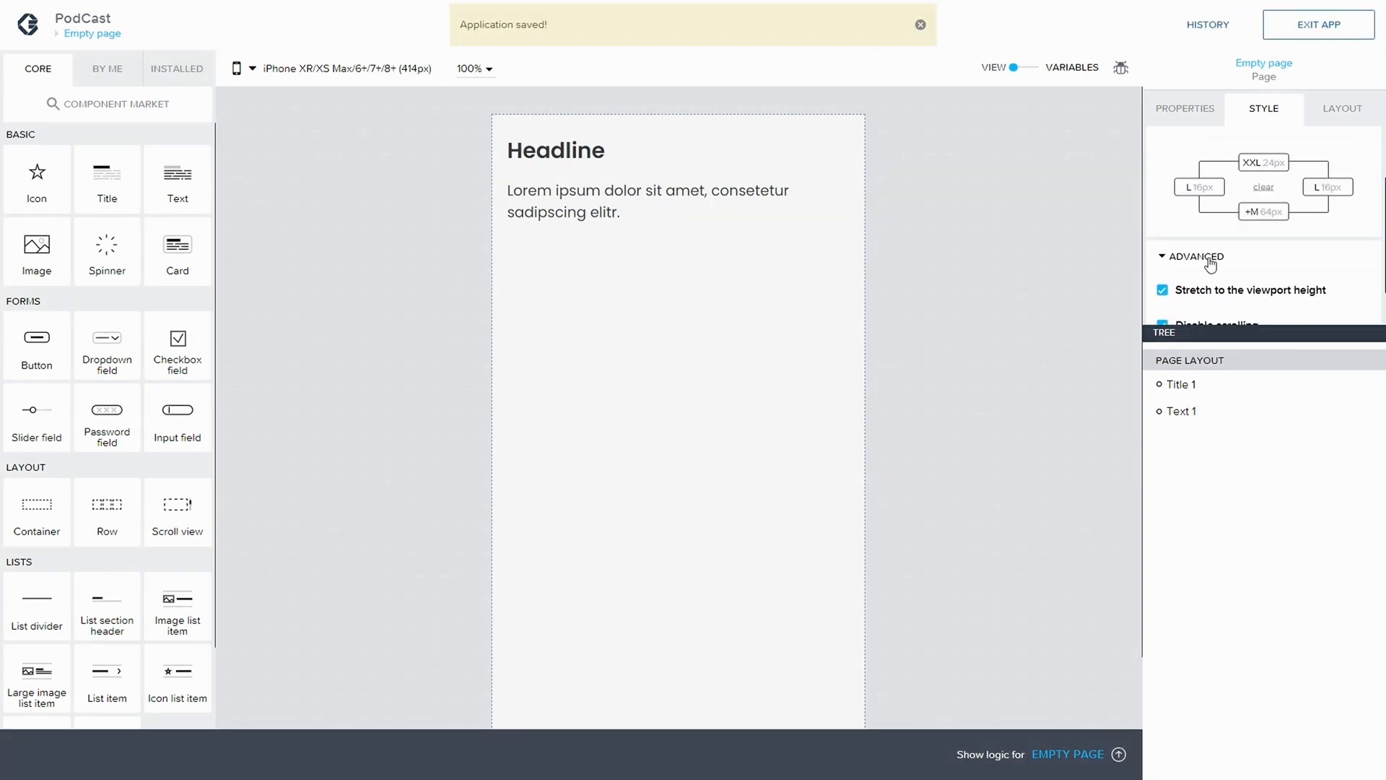
left_click(1257, 169)
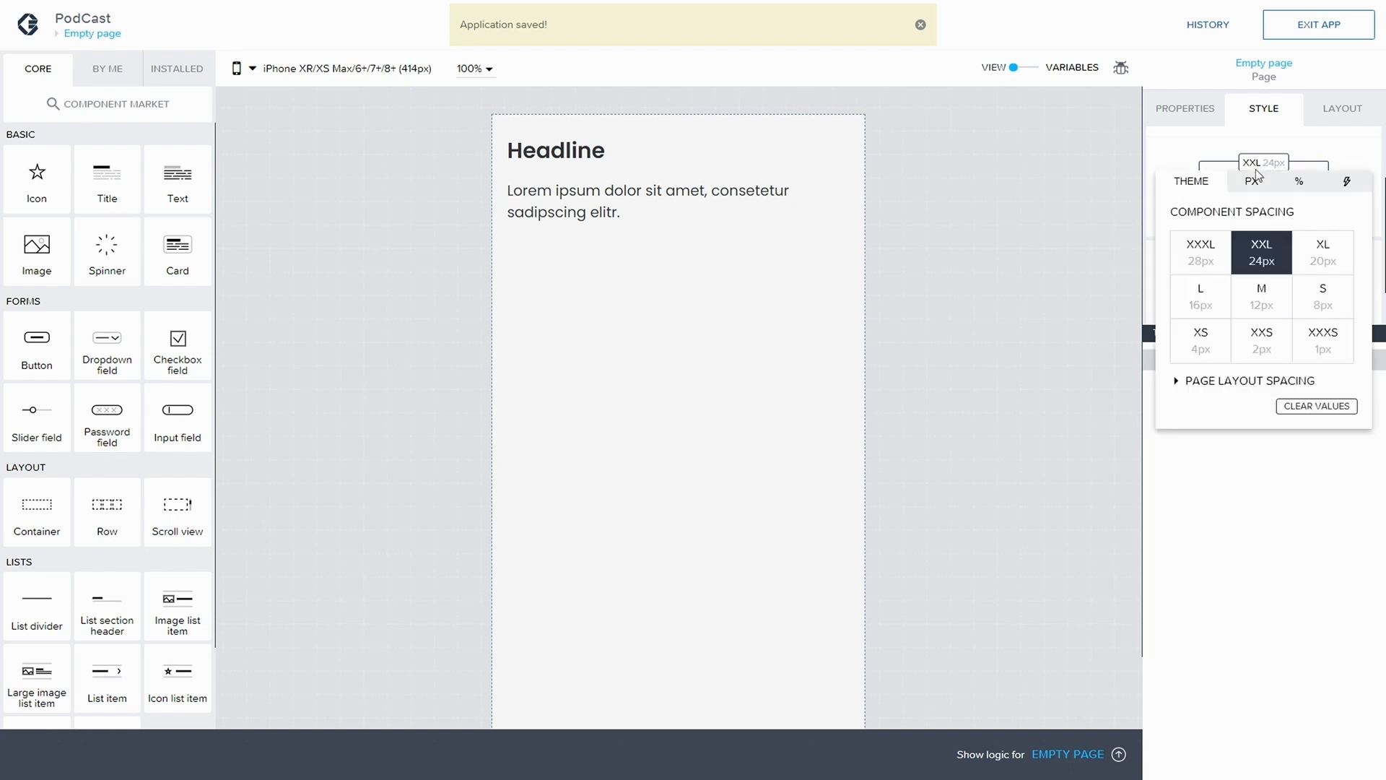
left_click(1306, 406)
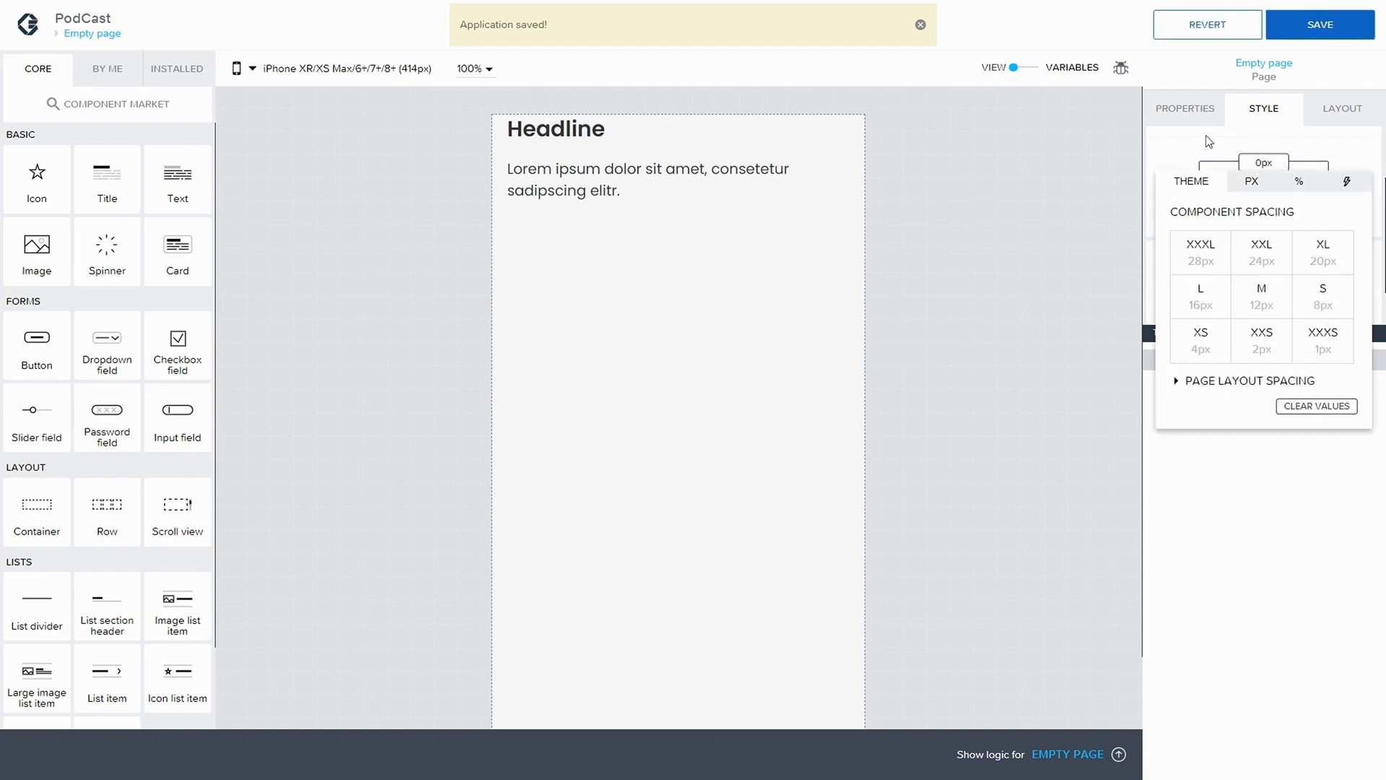
left_click(1265, 212)
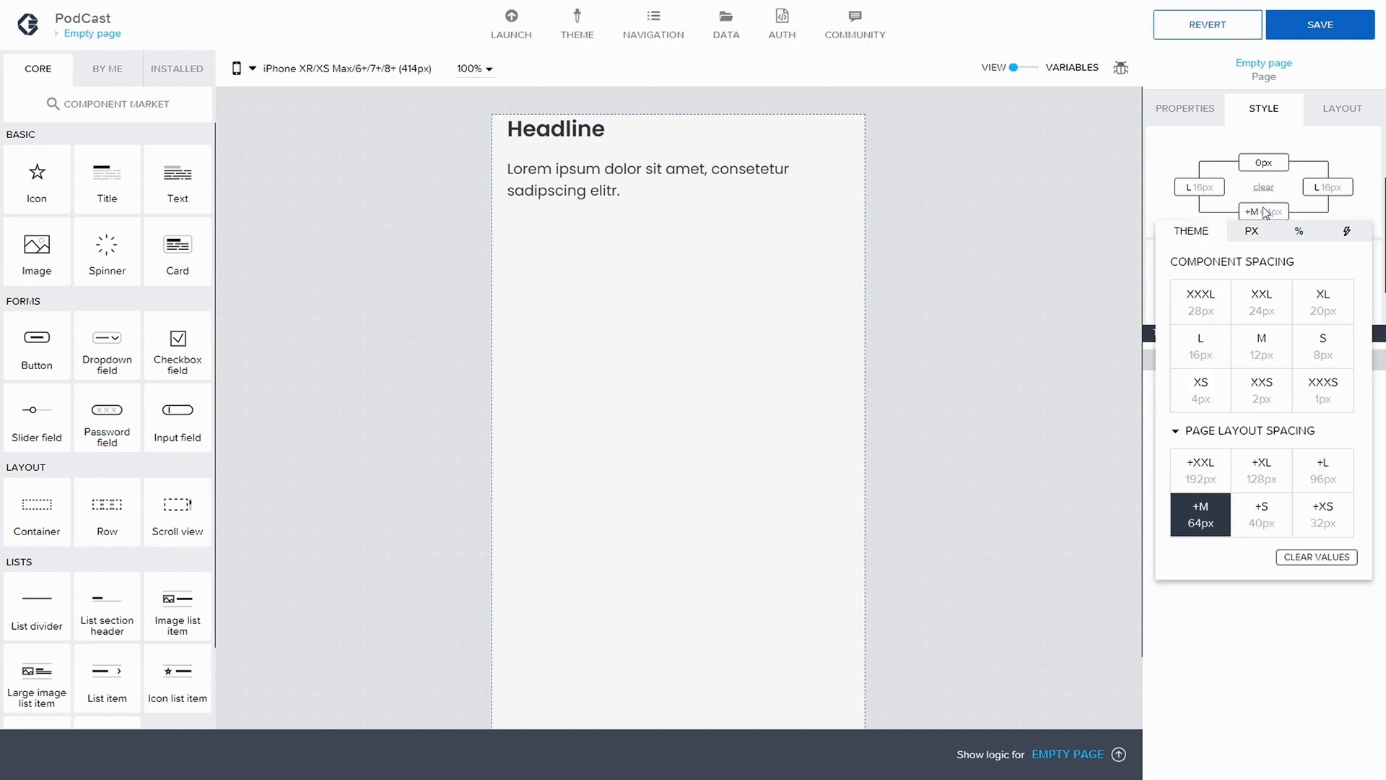
left_click(1310, 558)
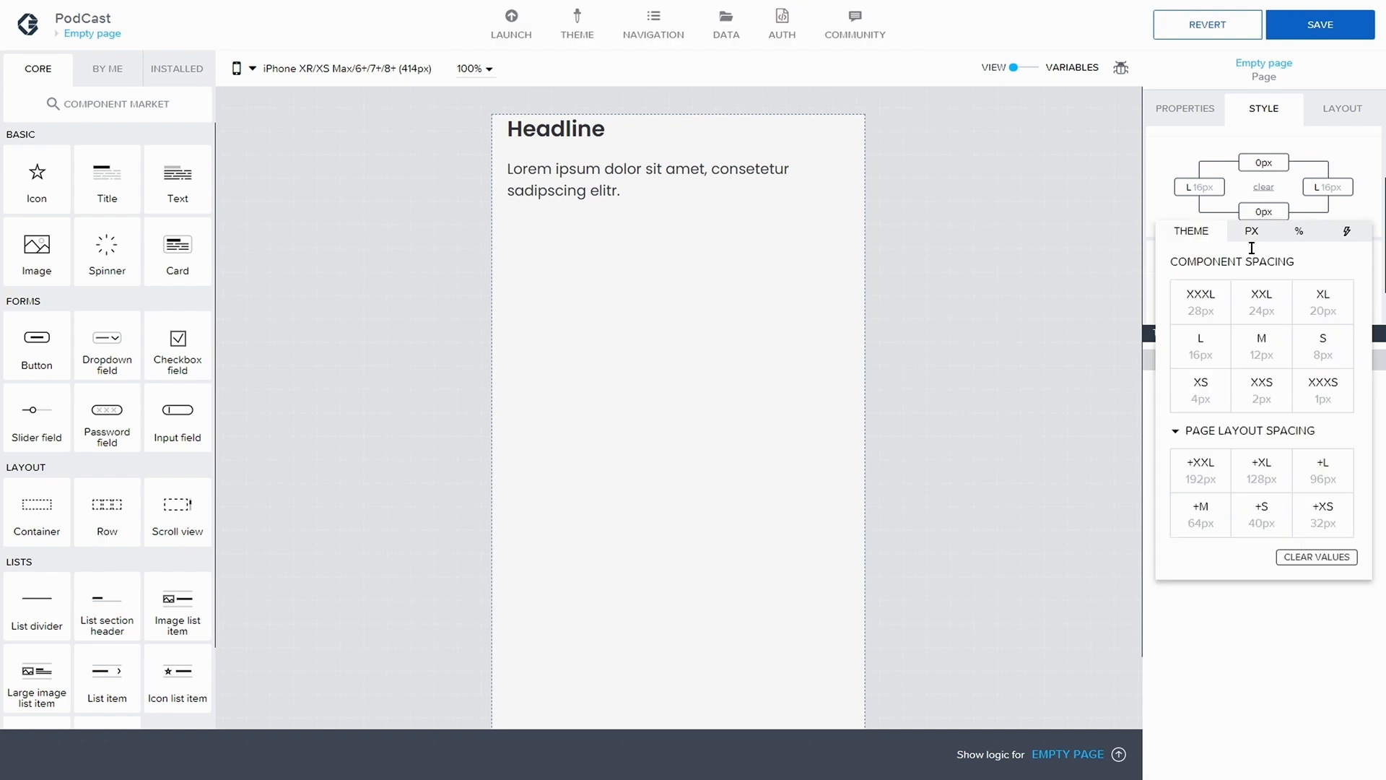
left_click(1179, 142)
left_click(1321, 25)
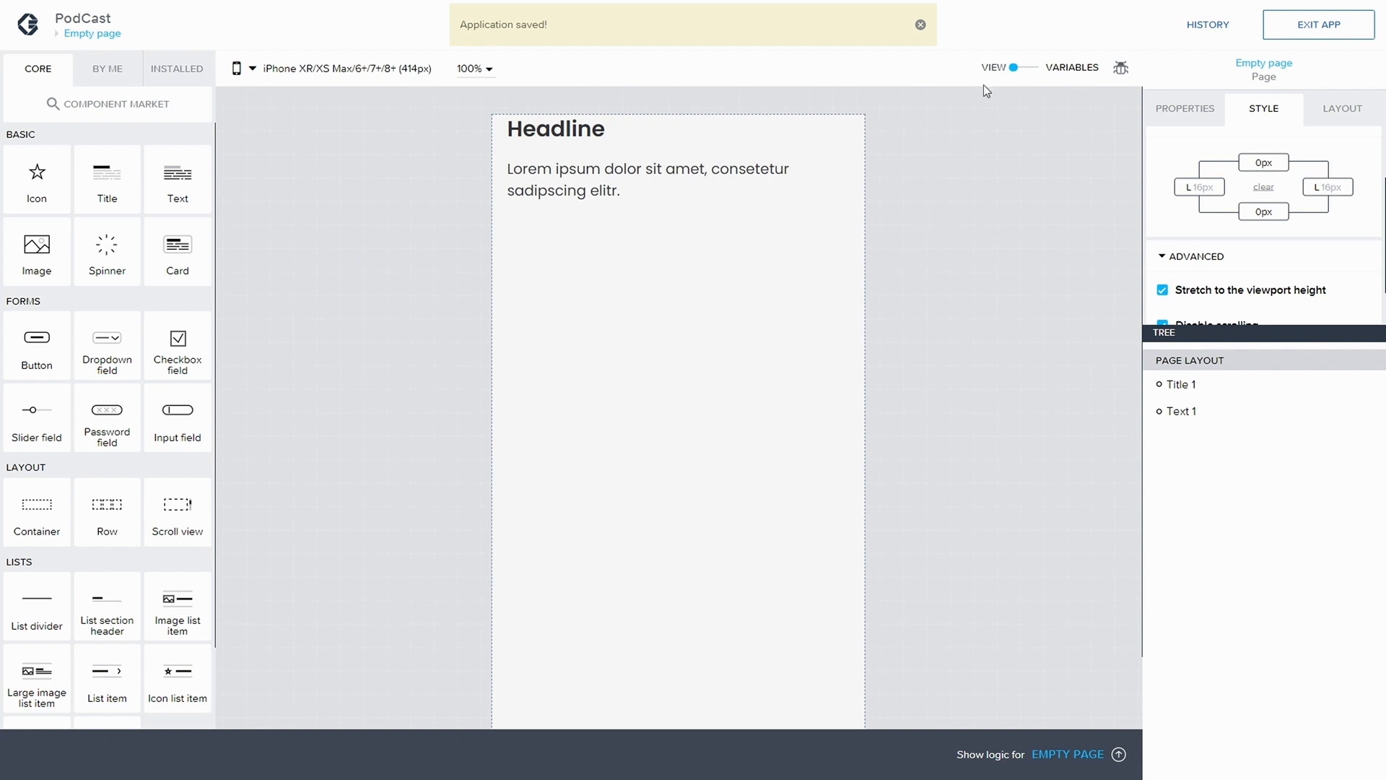
Delete the default headline title and the placeholder text component from the page
left_click(545, 132)
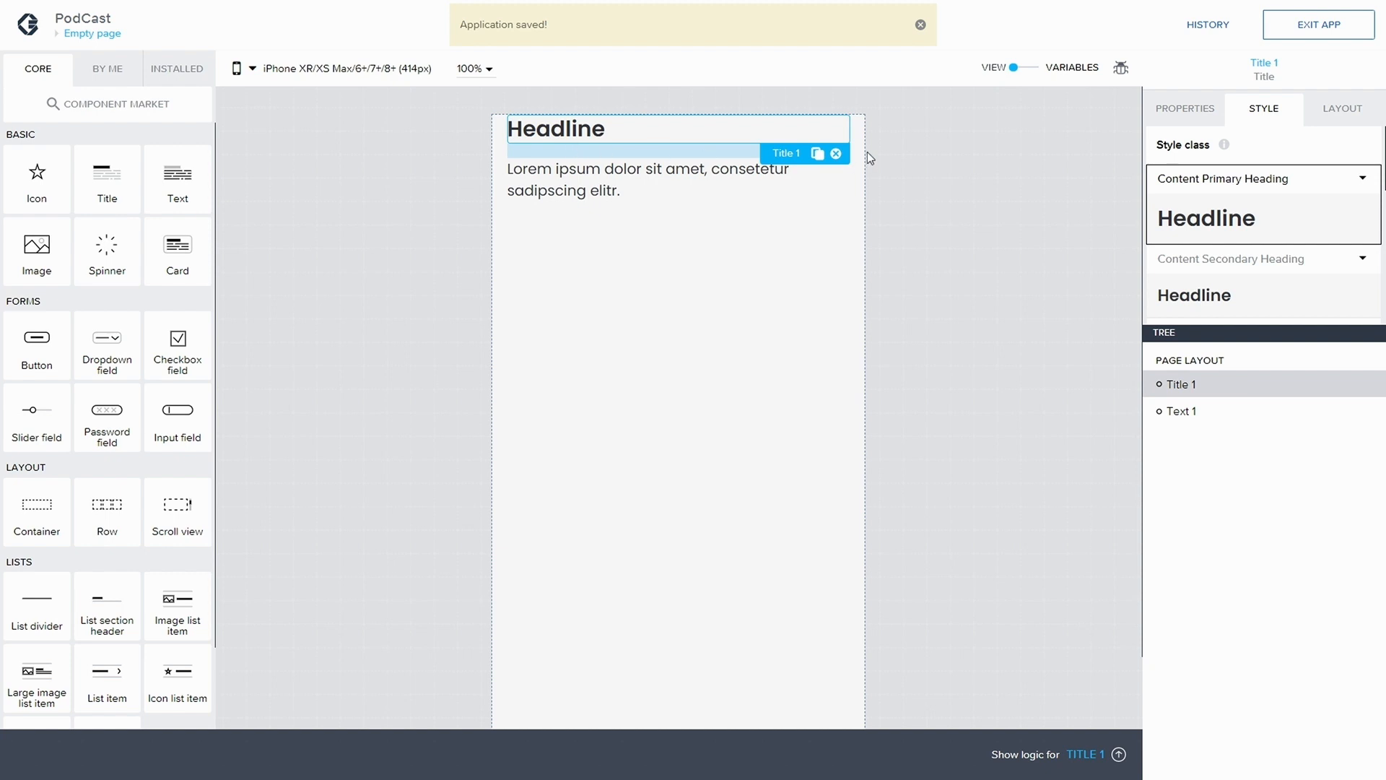
left_click(836, 155)
left_click(658, 129)
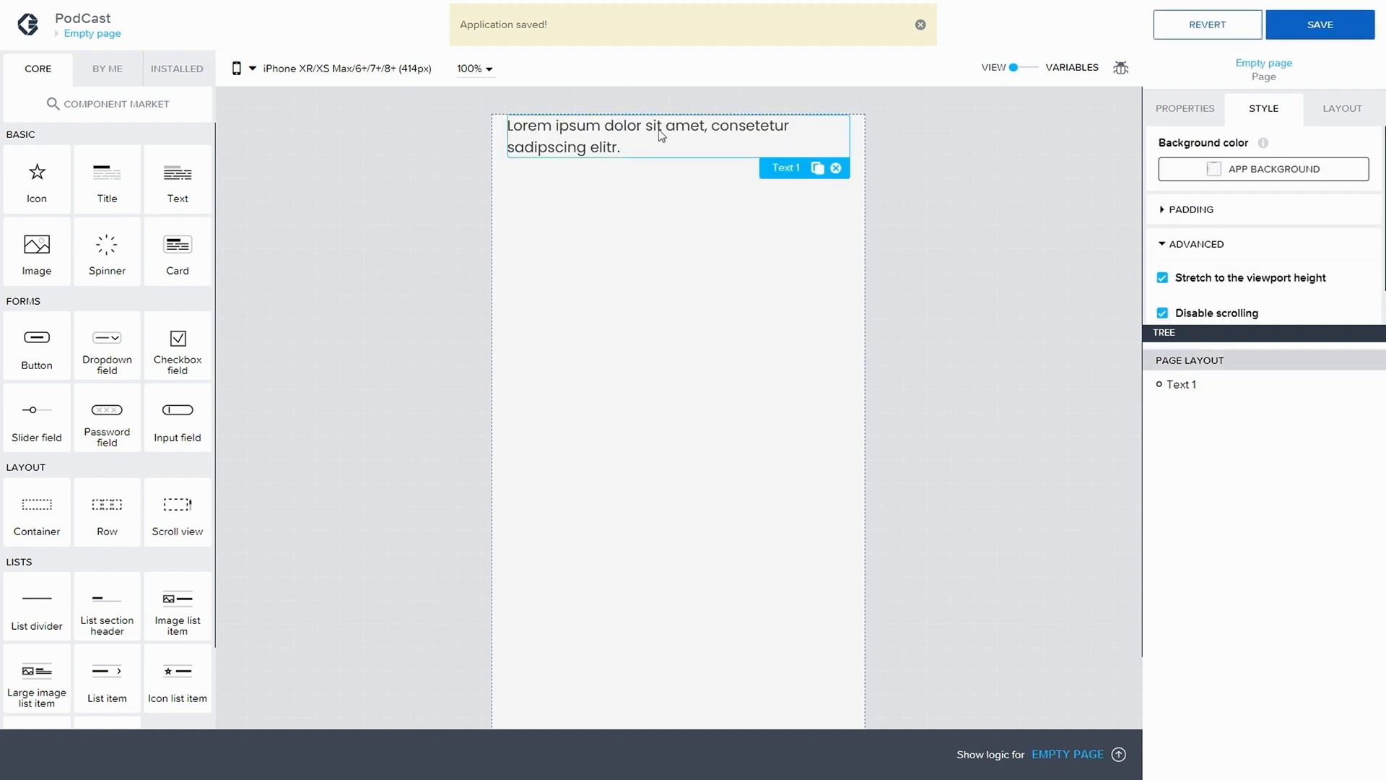
left_click(835, 168)
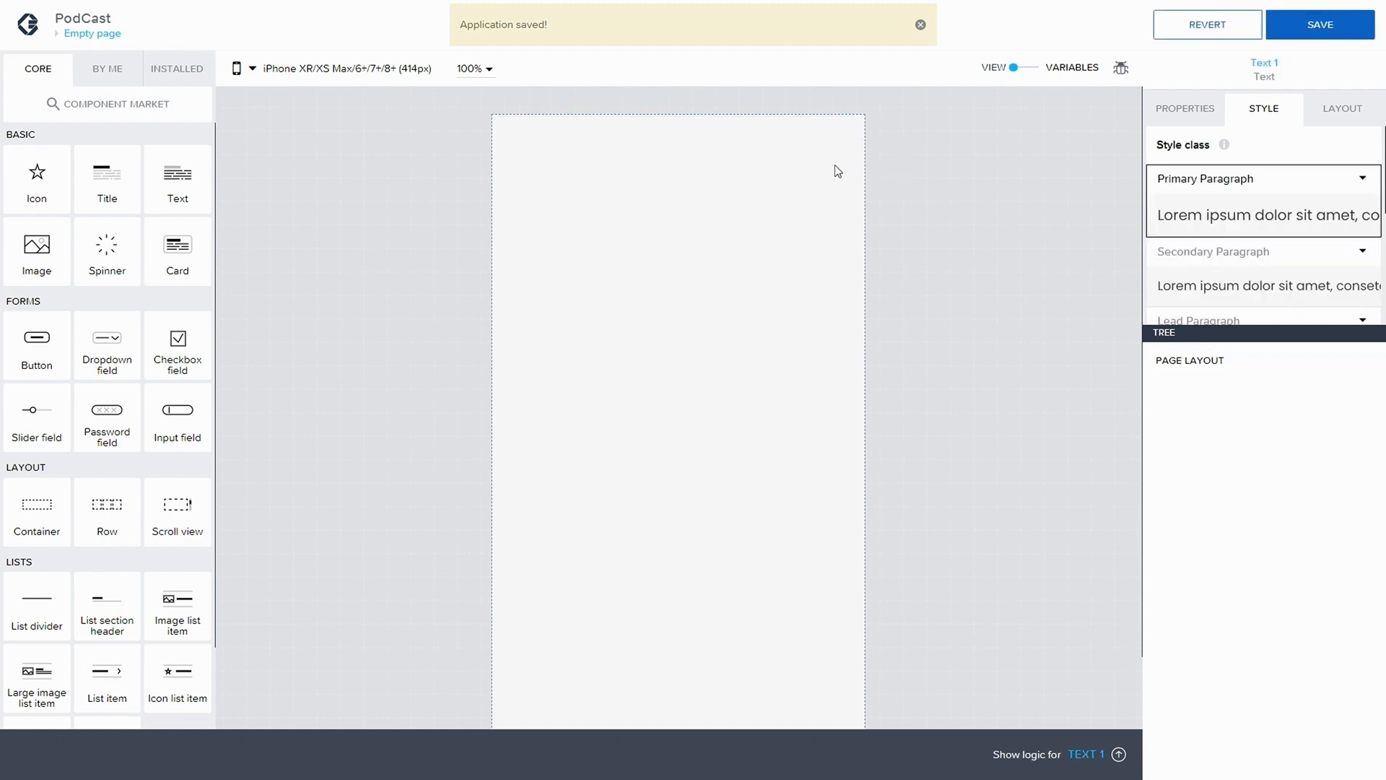
Add a container to the page layout, change its display name to "Container Main" and save the application
left_click_drag(37, 504, 1247, 372)
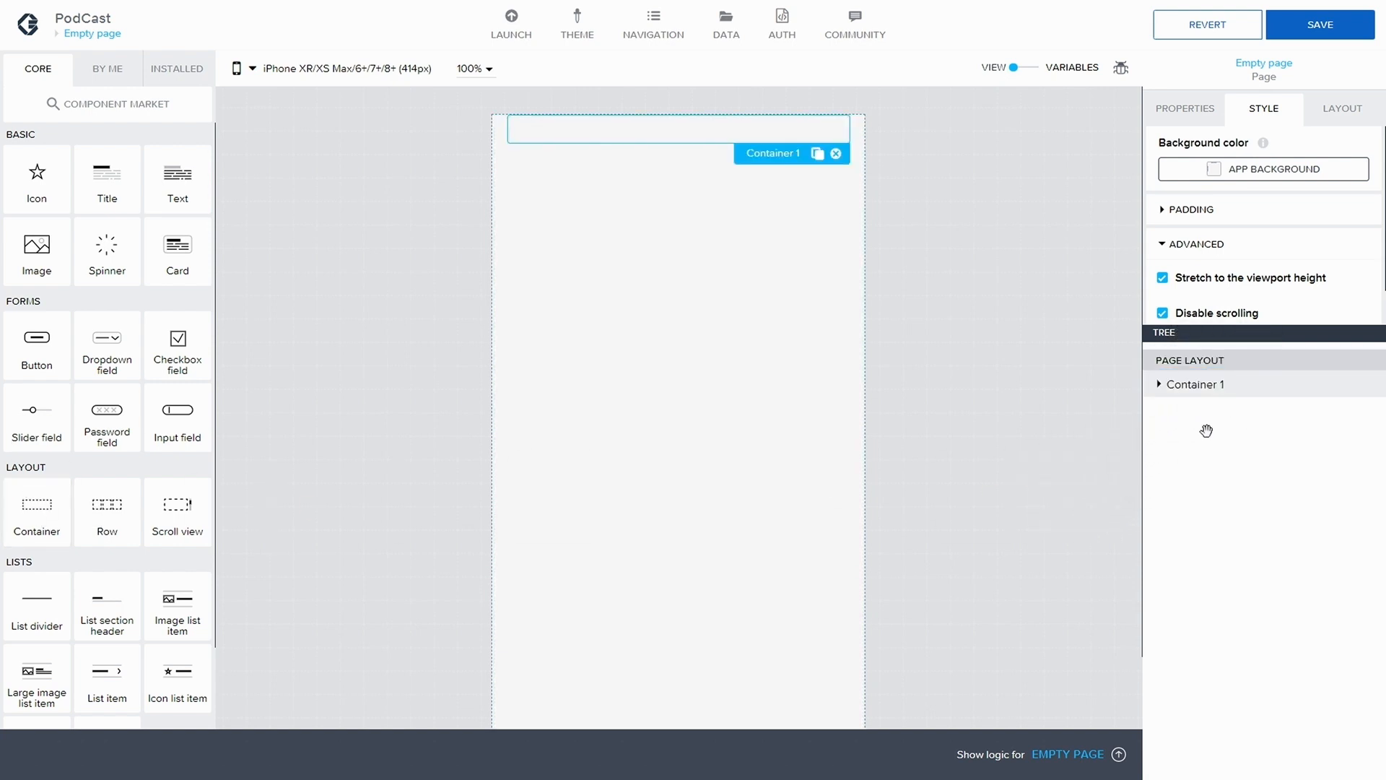
left_click(1186, 110)
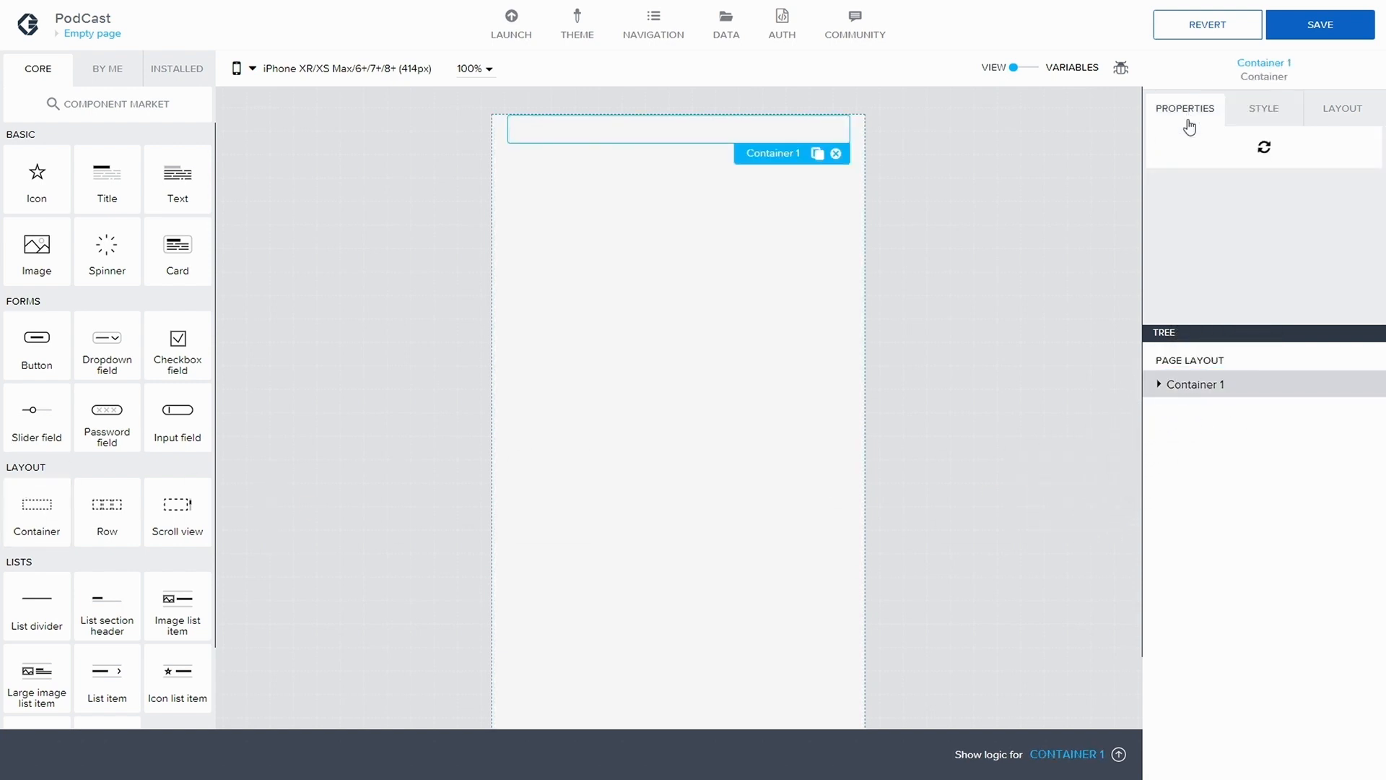
left_click(1169, 278)
scroll(1225, 282, "down", 1)
left_click(1220, 278)
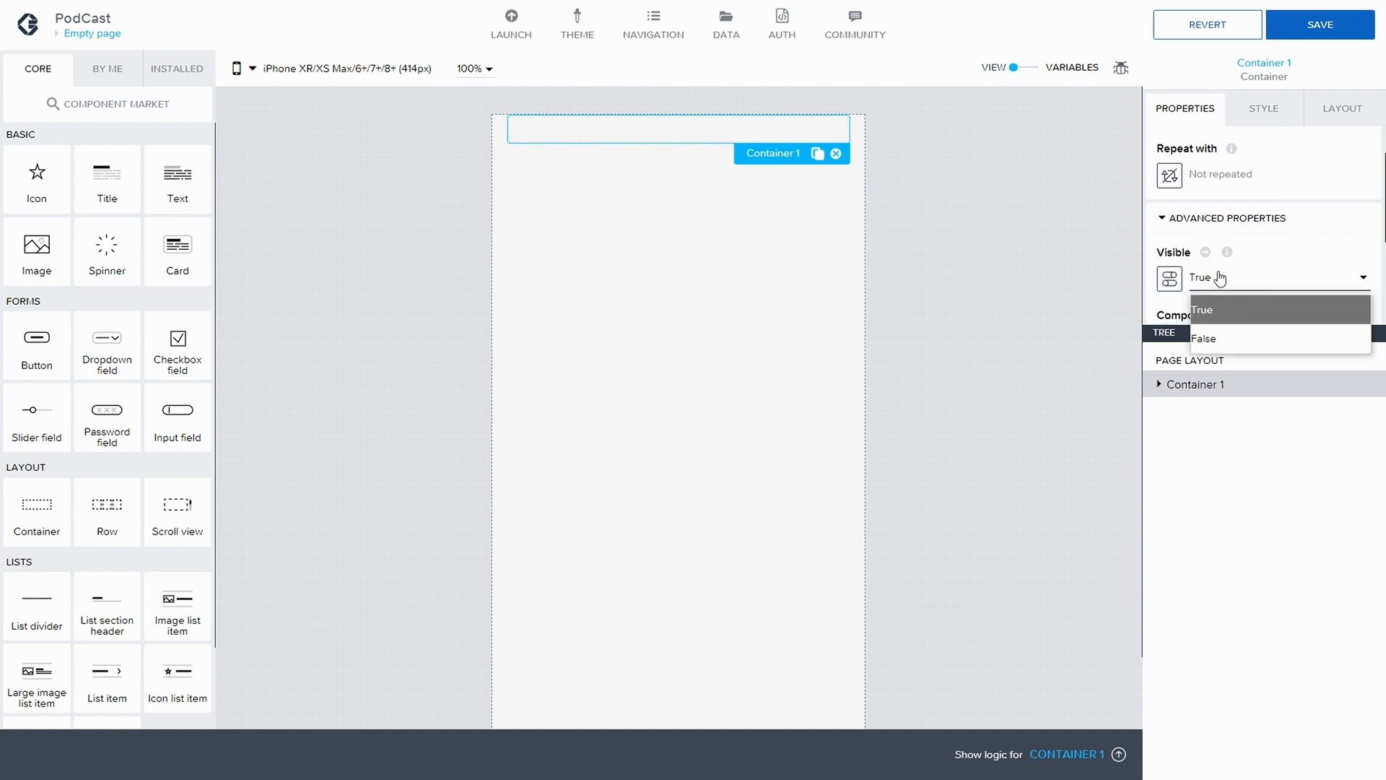
left_click(1220, 271)
scroll(1220, 268, "down", 2)
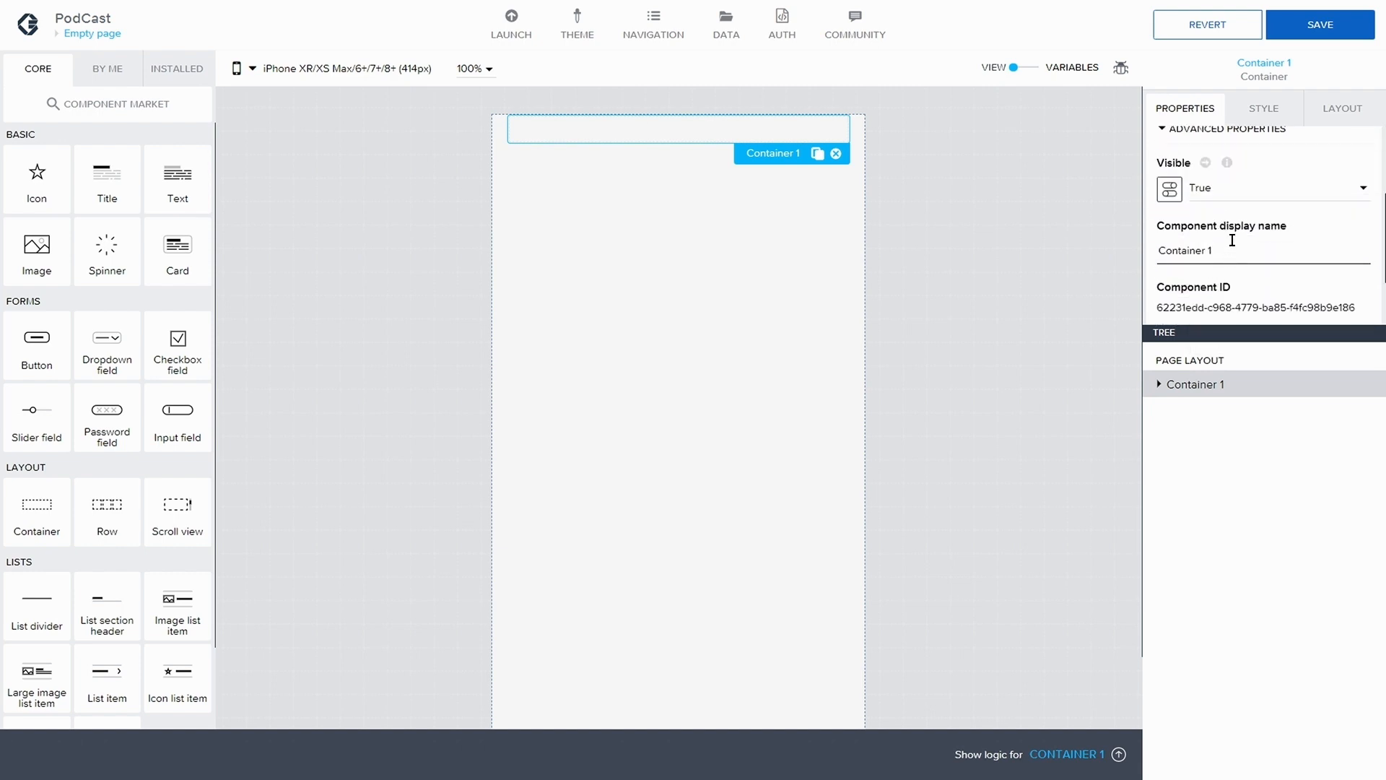
left_click(1232, 240)
key("BackSpace")
type("Main")
left_click(1326, 30)
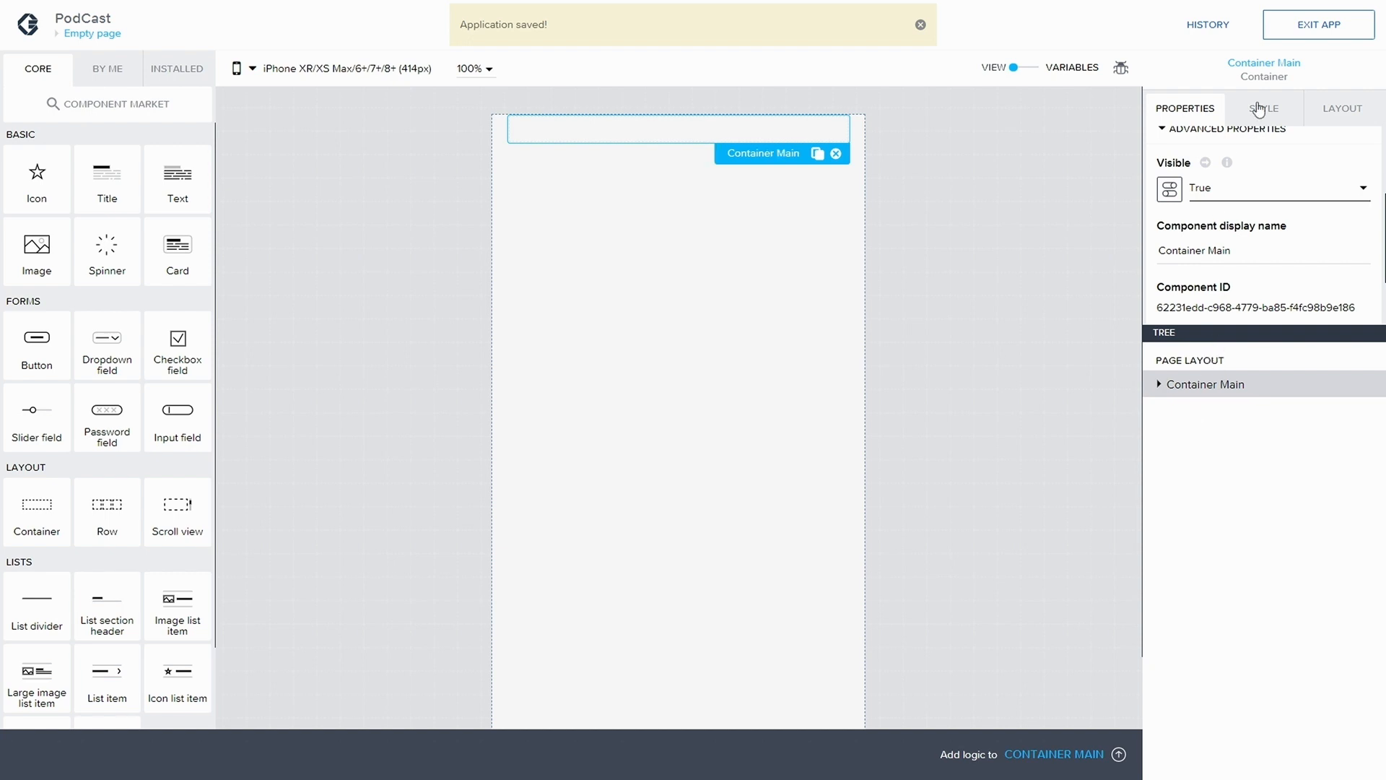
Switch Container Main to Advanced width and height sizing and set its height to 100%
left_click(1327, 108)
left_click(1174, 270)
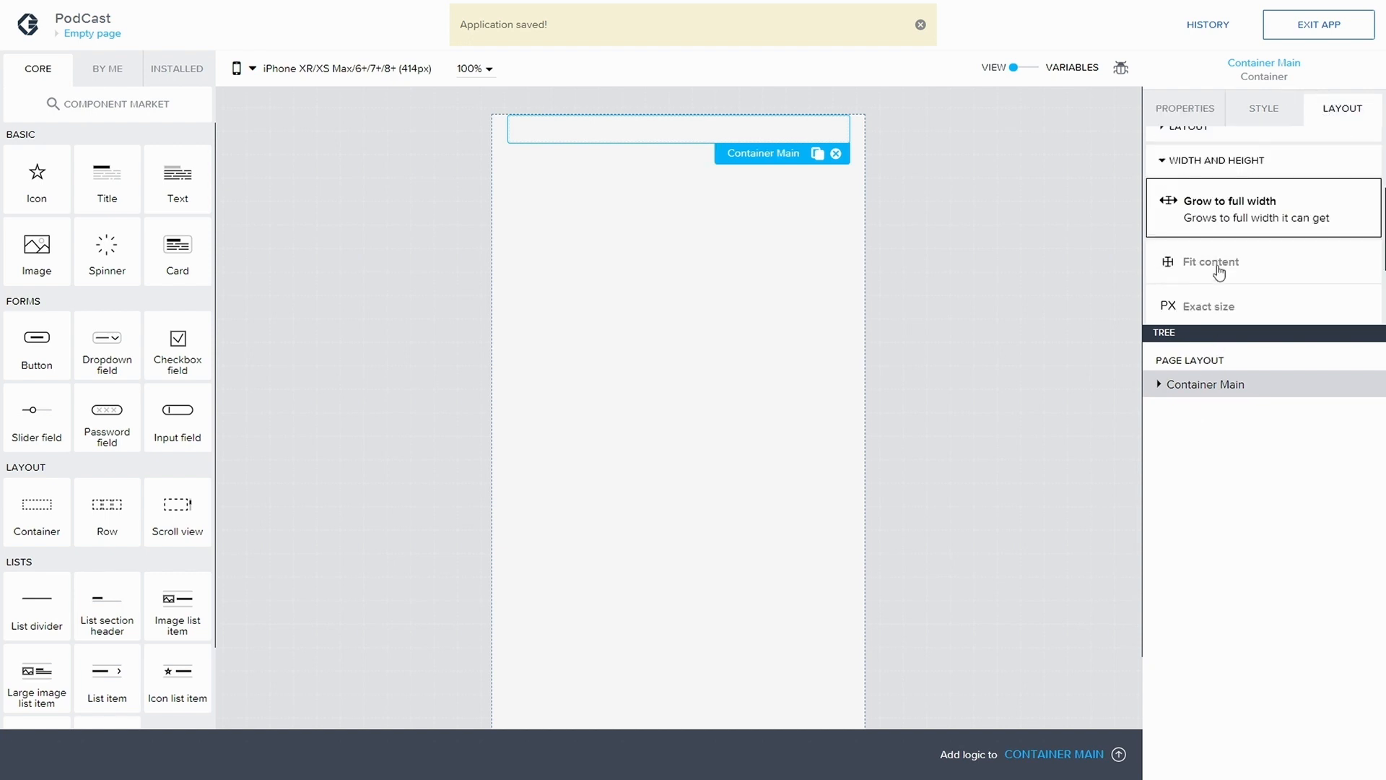
scroll(1174, 270, "down", 3)
left_click(1216, 279)
scroll(1242, 282, "down", 2)
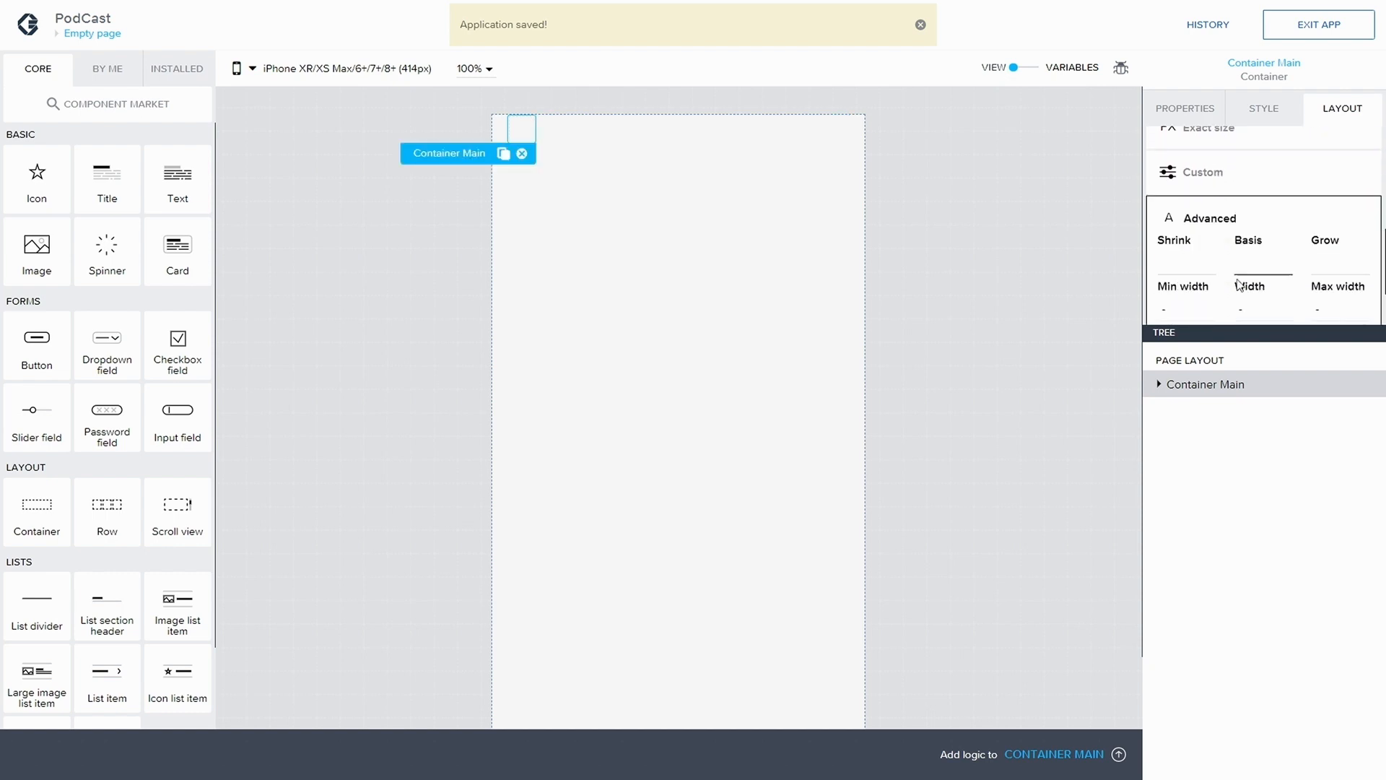
left_click(1244, 284)
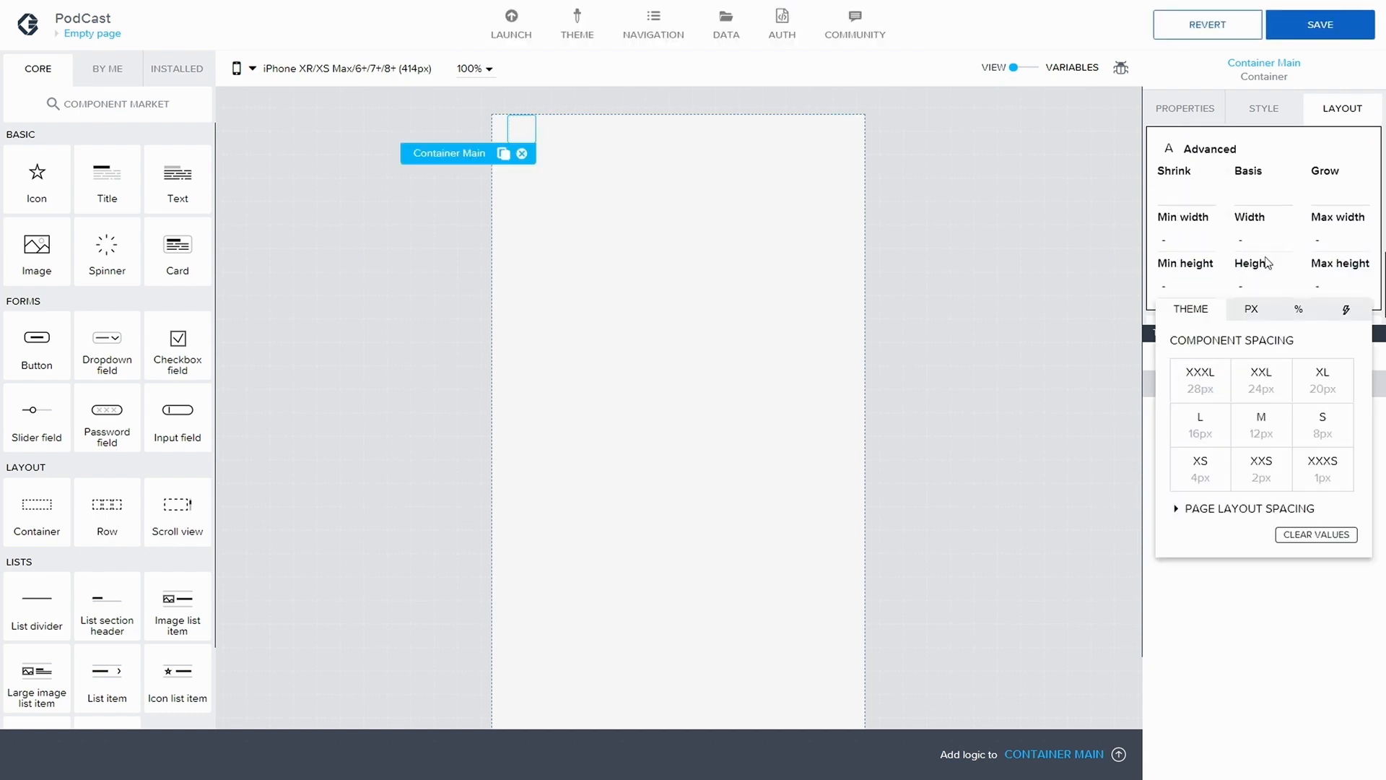
left_click(1287, 314)
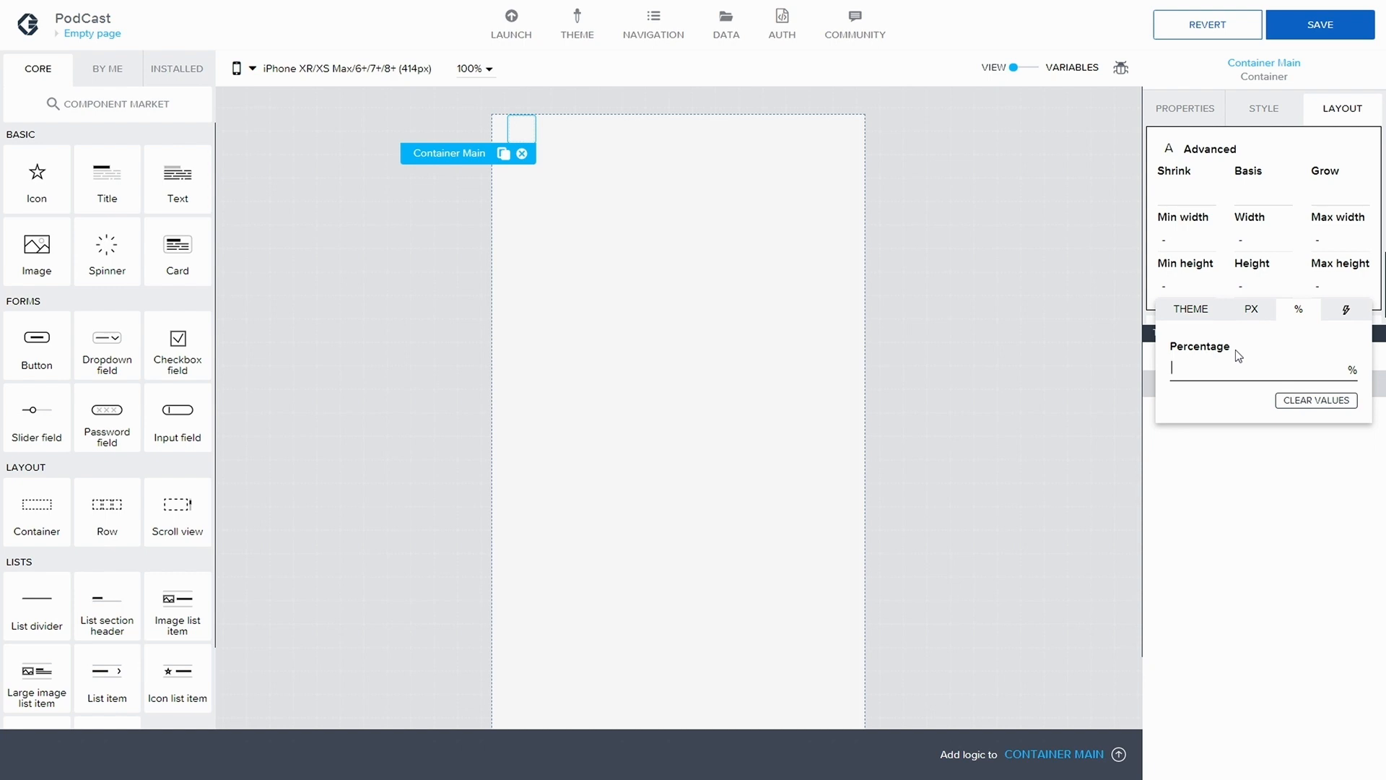
type("100")
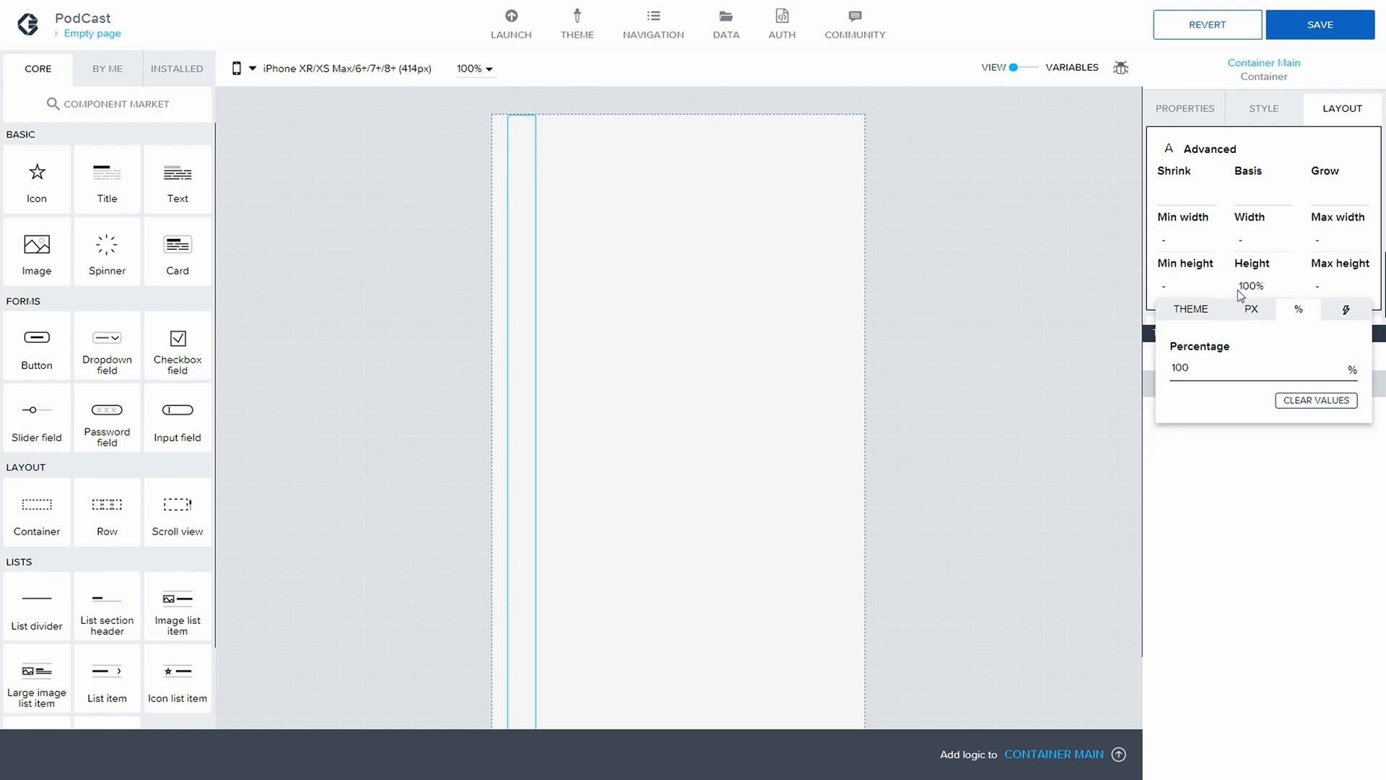
Set Container Main's width to 100% and save the application
left_click(1249, 240)
left_click(1299, 262)
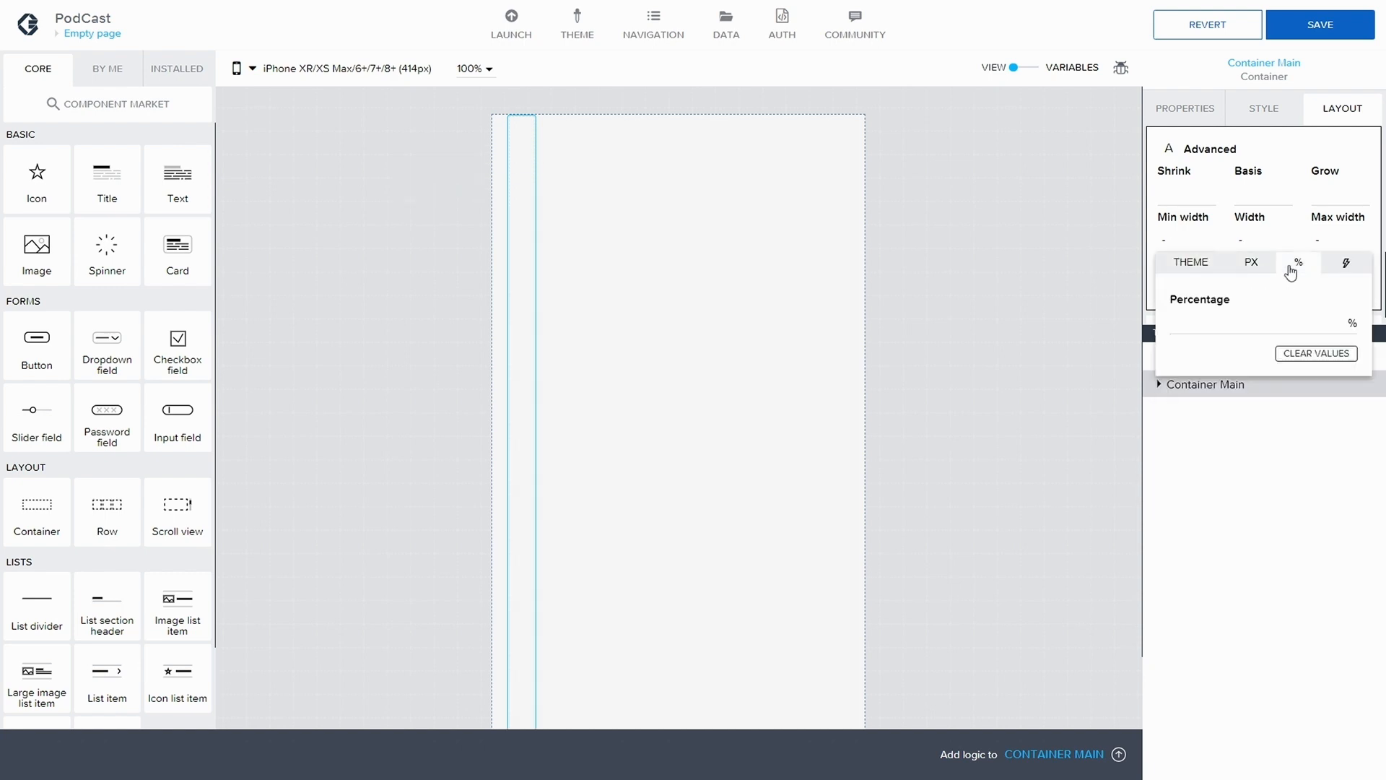
type("100")
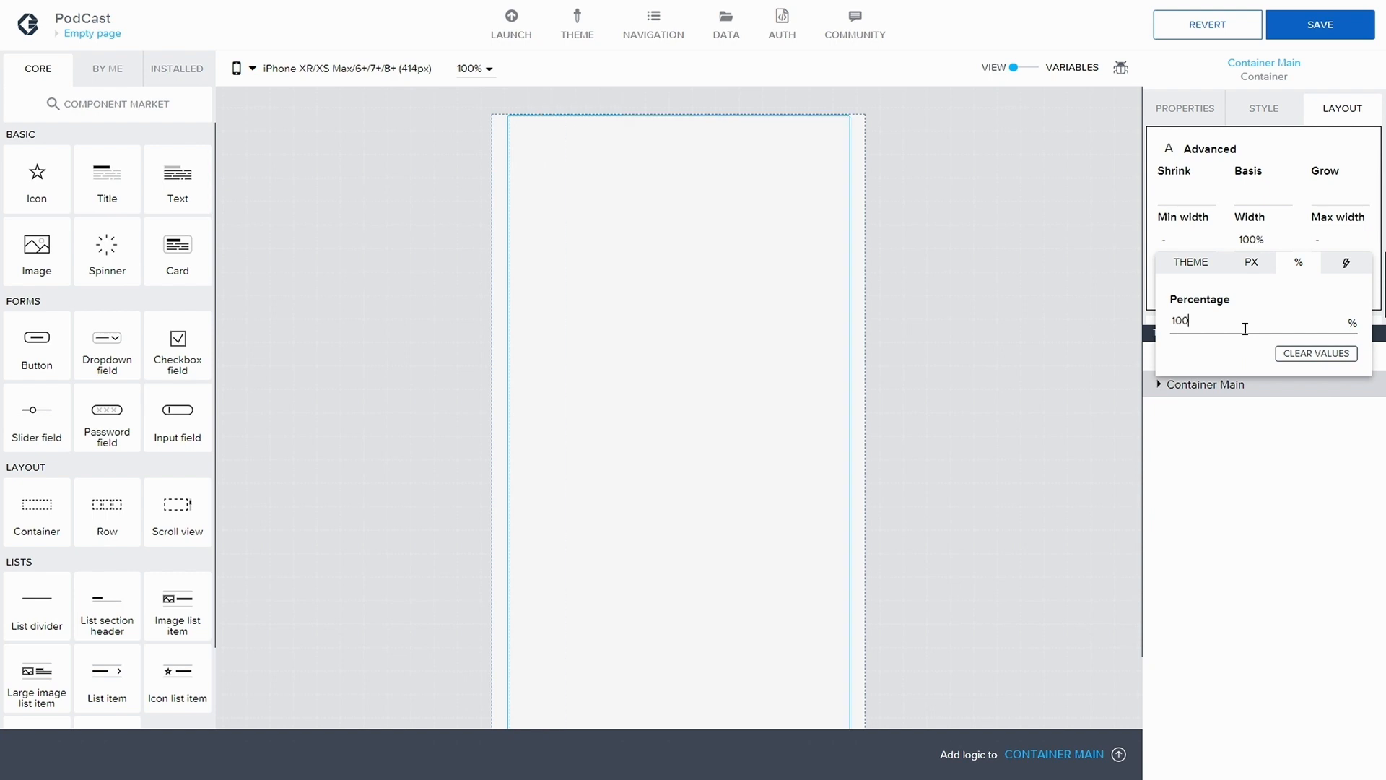
left_click(971, 306)
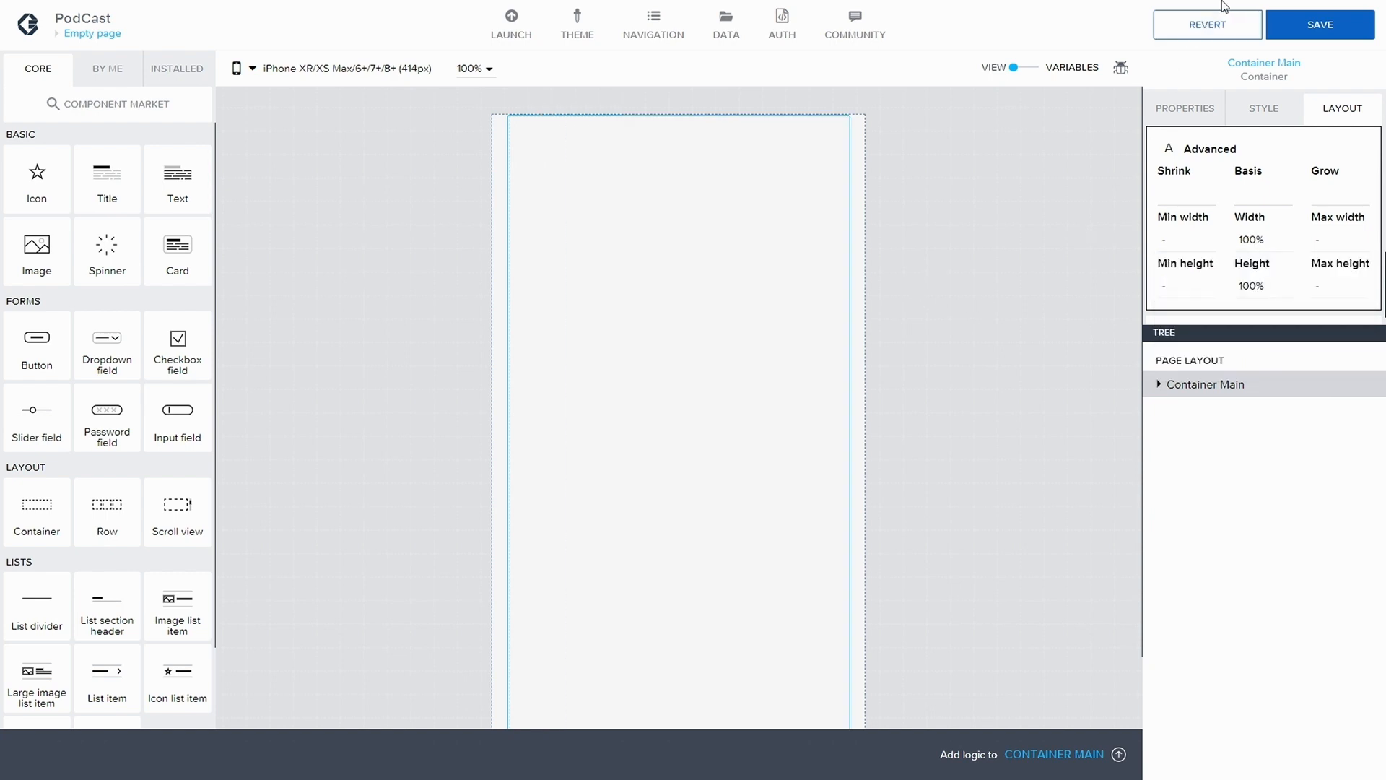
left_click(1320, 25)
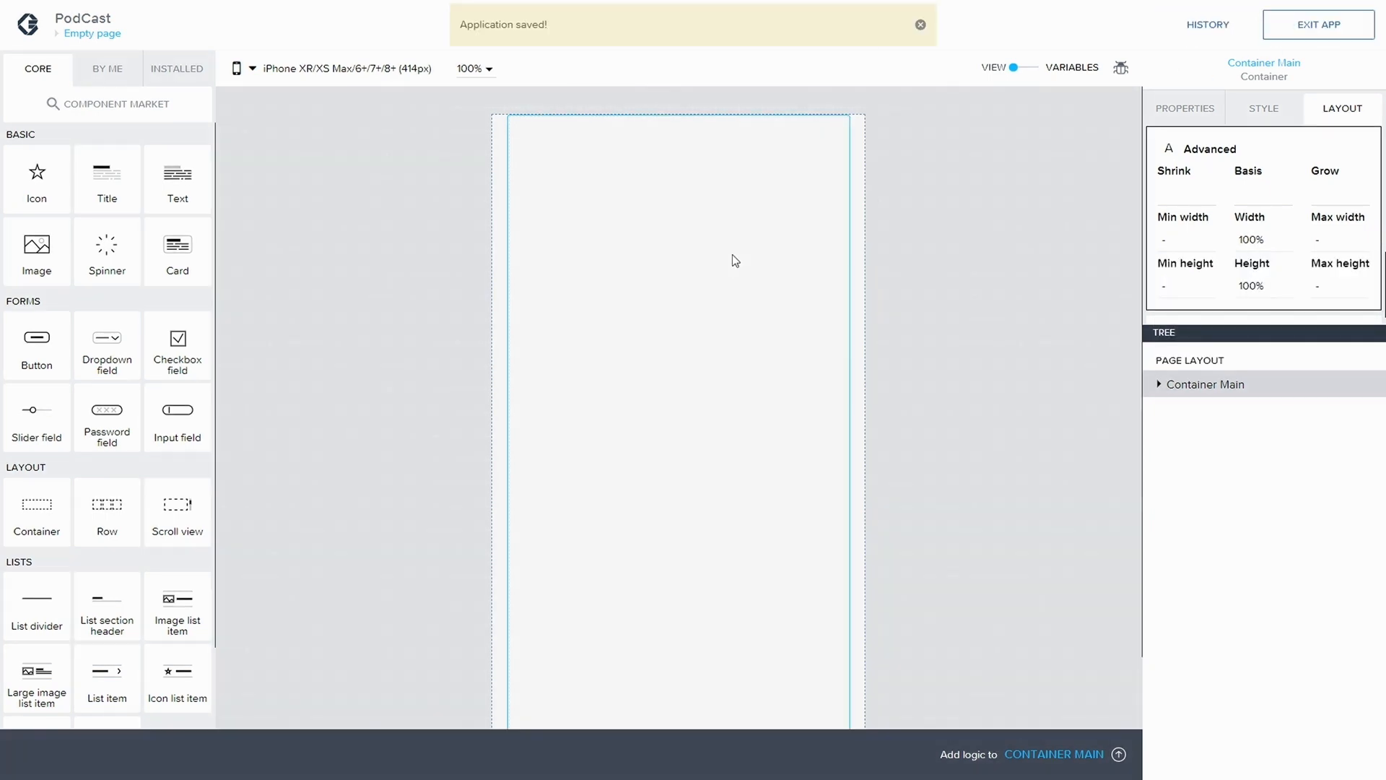
Clear the page layout's padding to 0px on all sides and save the application
left_click(1269, 113)
left_click(1195, 110)
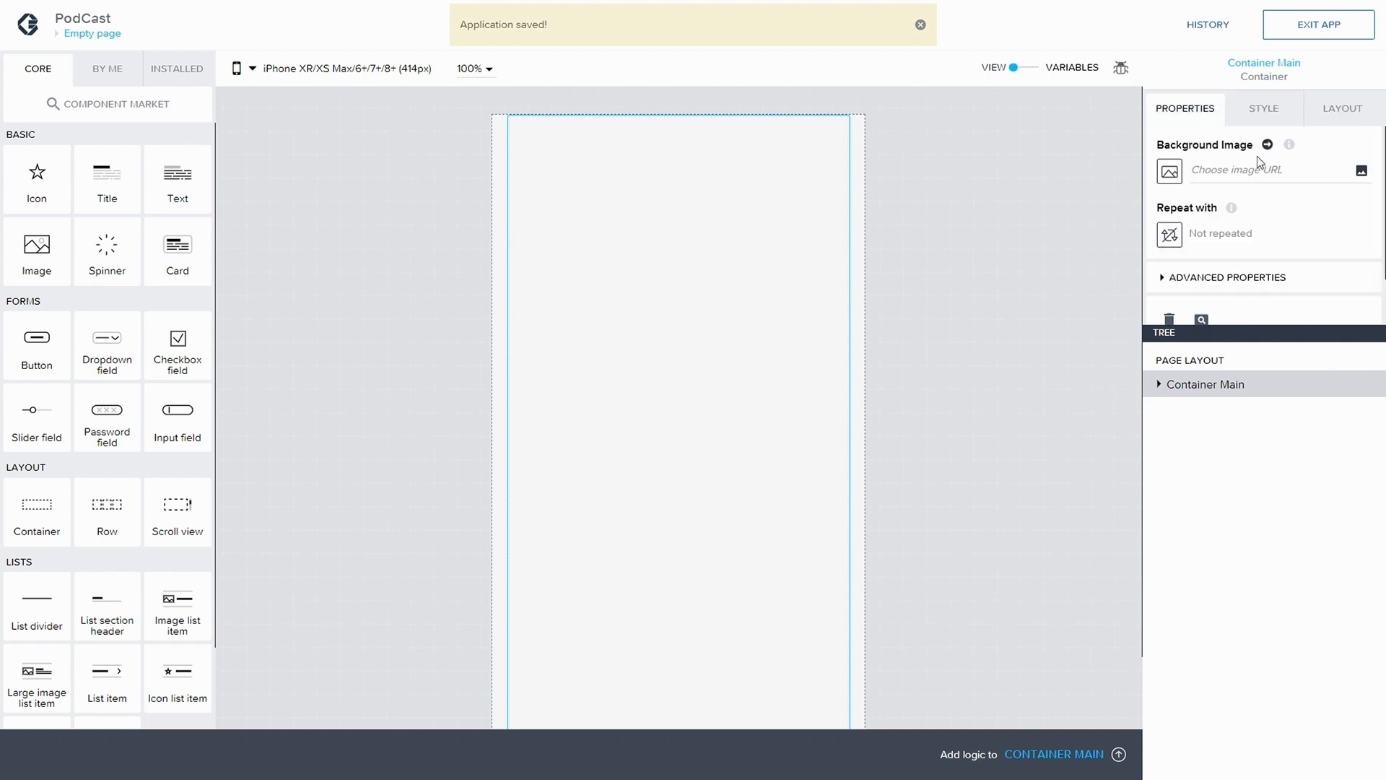
left_click(1331, 109)
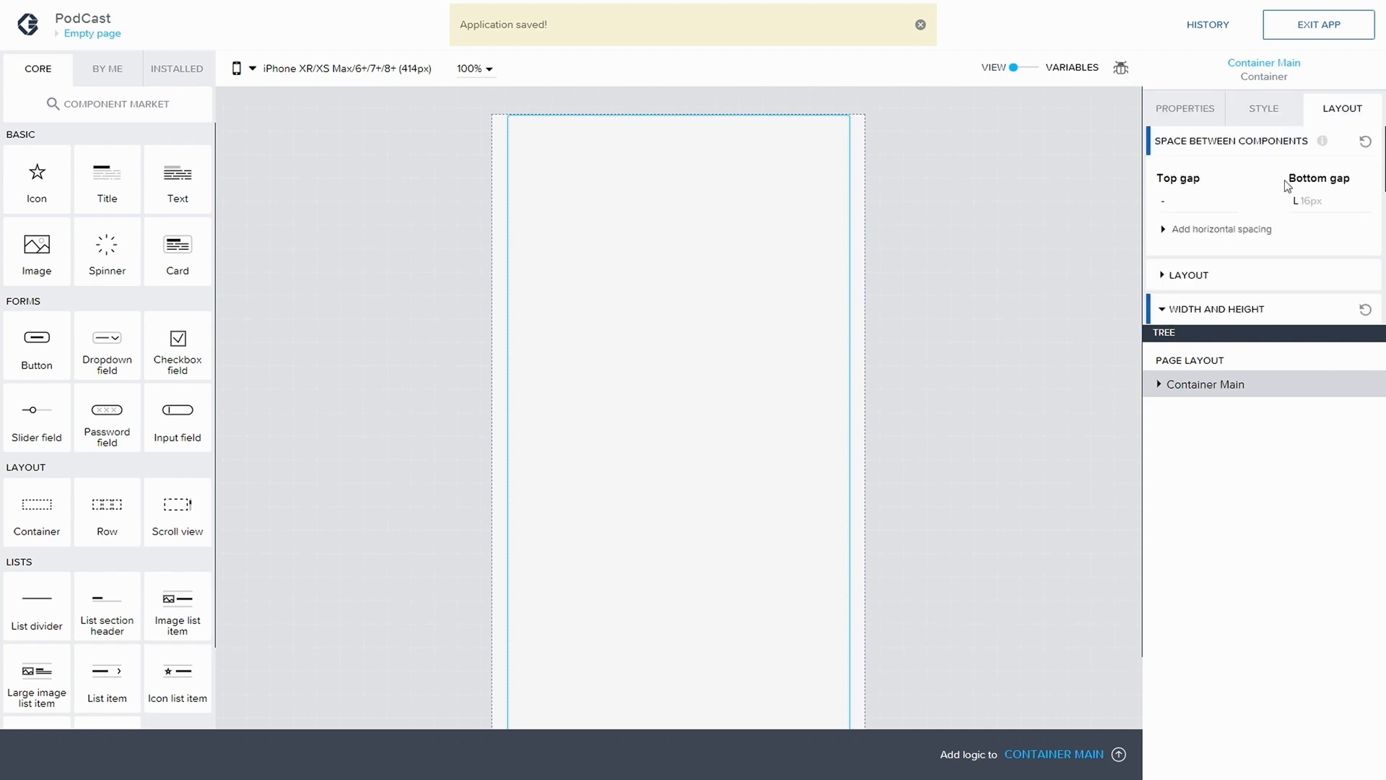
left_click(1188, 361)
left_click(1264, 109)
scroll(1258, 193, "down", 1)
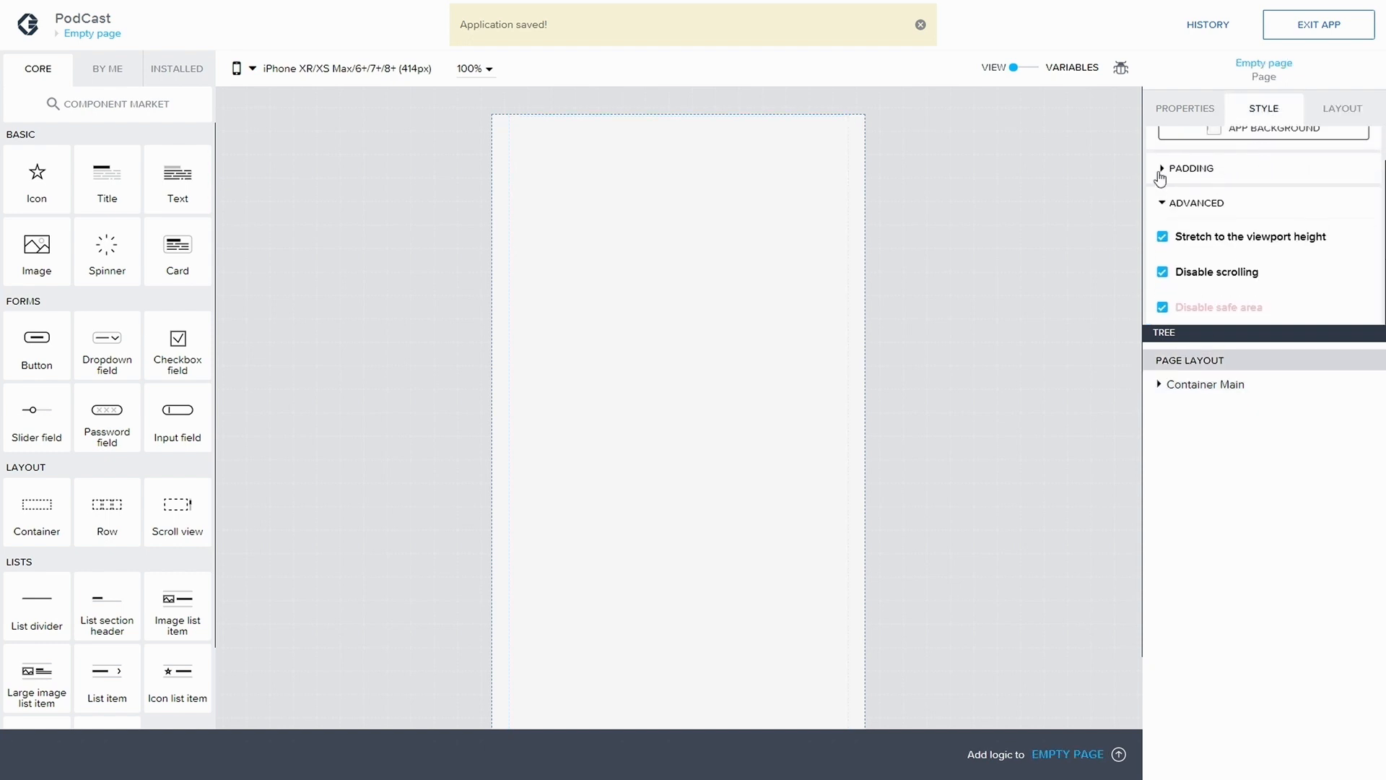
left_click(1162, 174)
scroll(1269, 266, "down", 1)
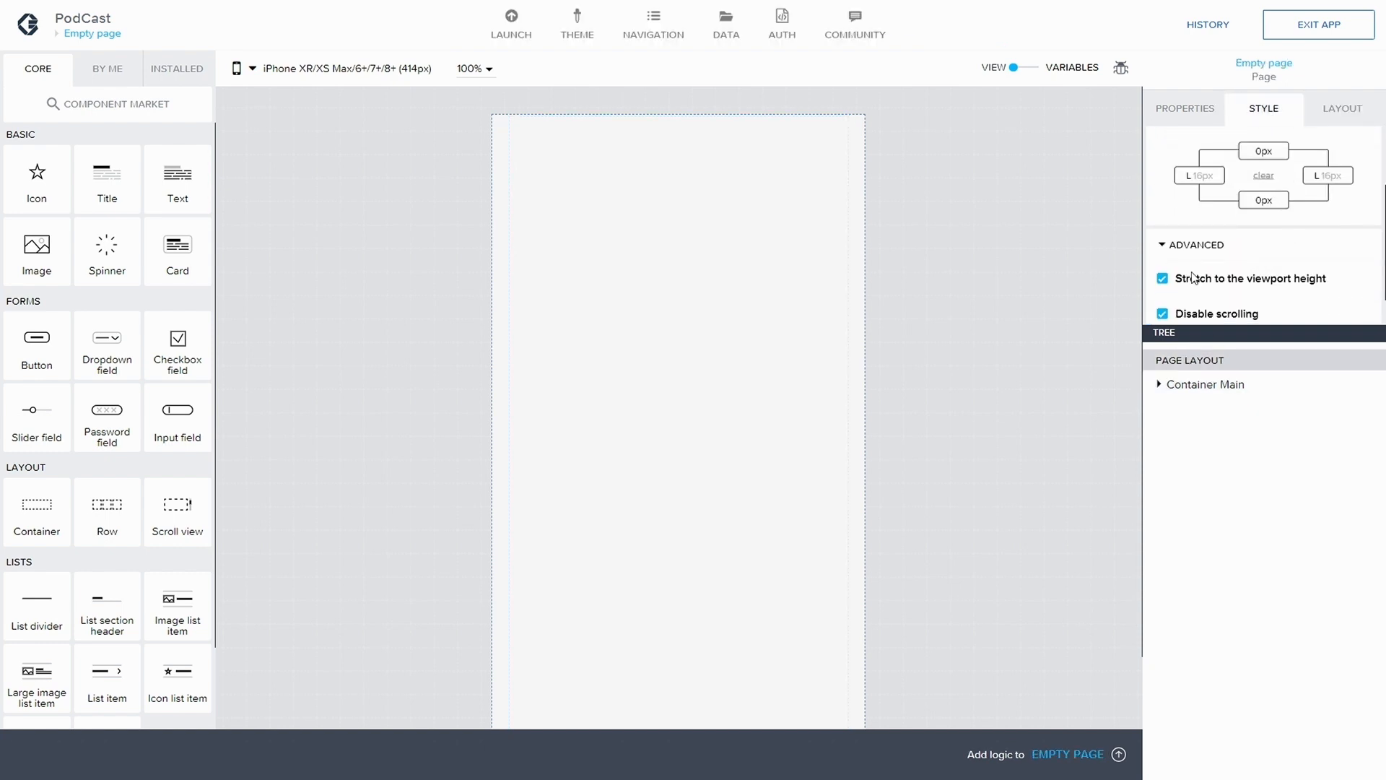
scroll(1193, 277, "up", 2)
left_click(1264, 276)
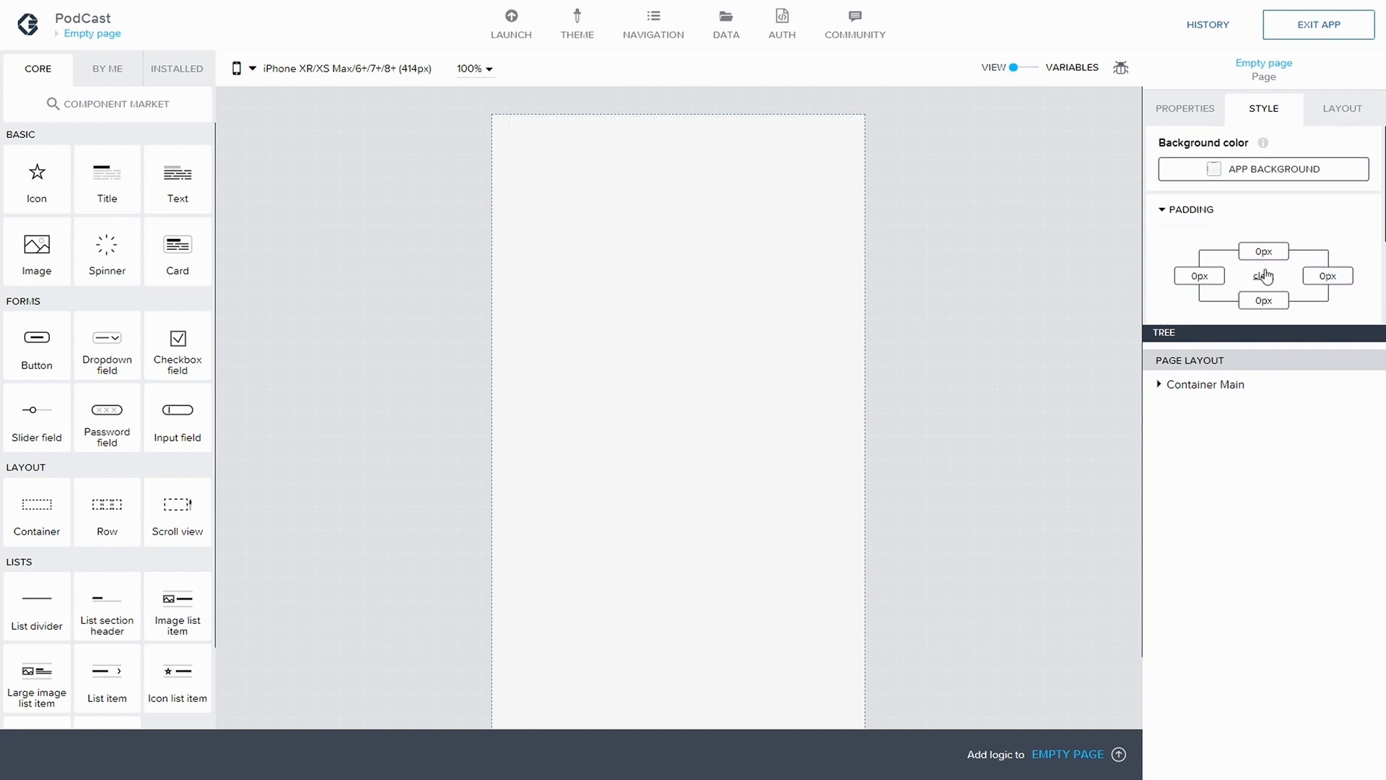
left_click(1319, 24)
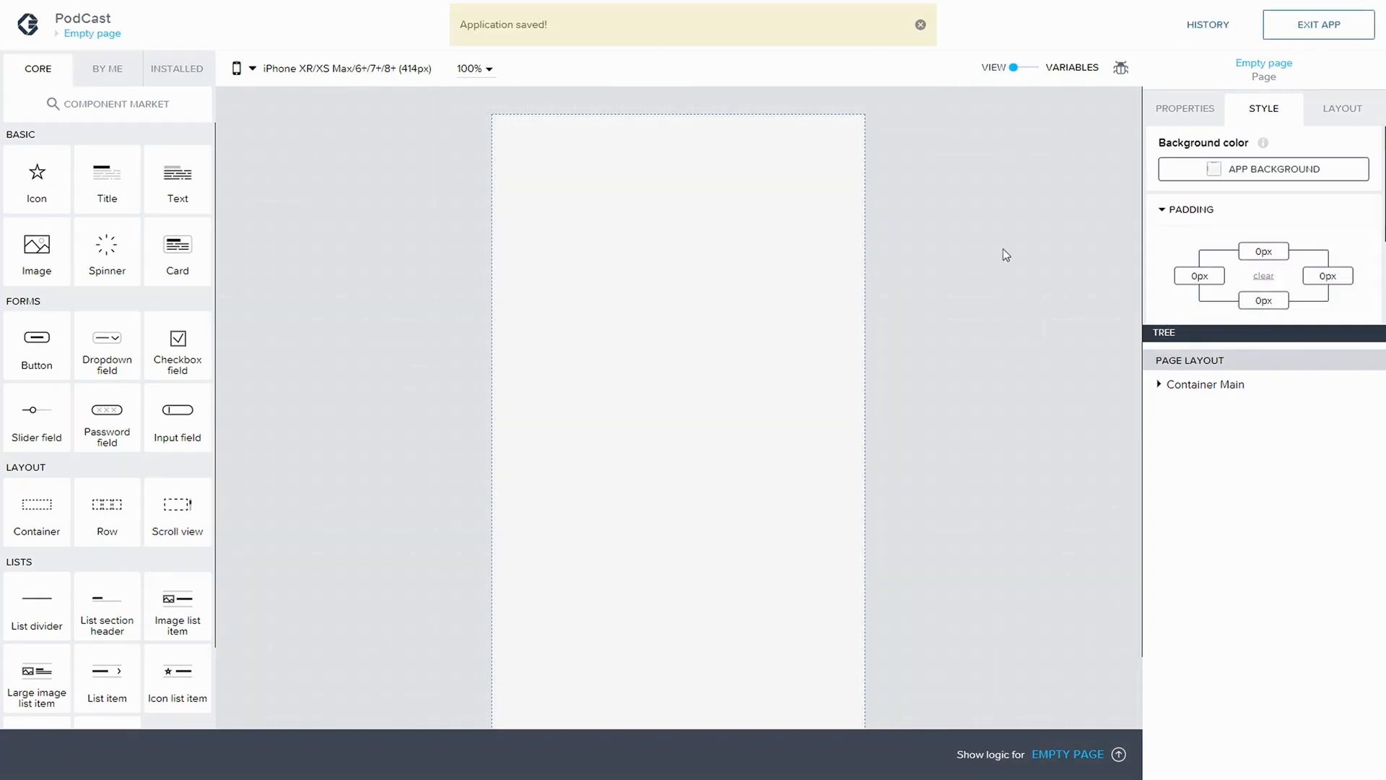
Set the page layout's background color to "Background for dark media" and save the application
left_click(1161, 388)
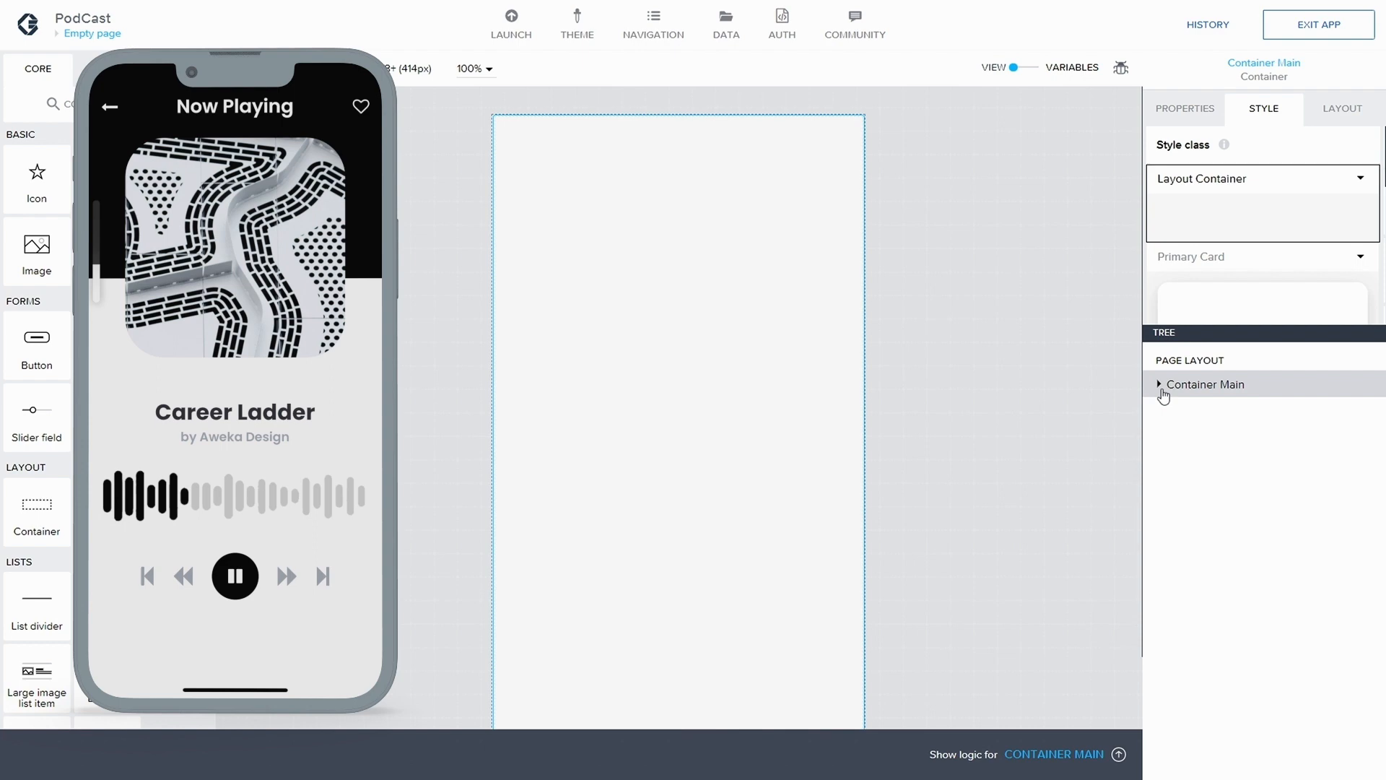
left_click(1337, 128)
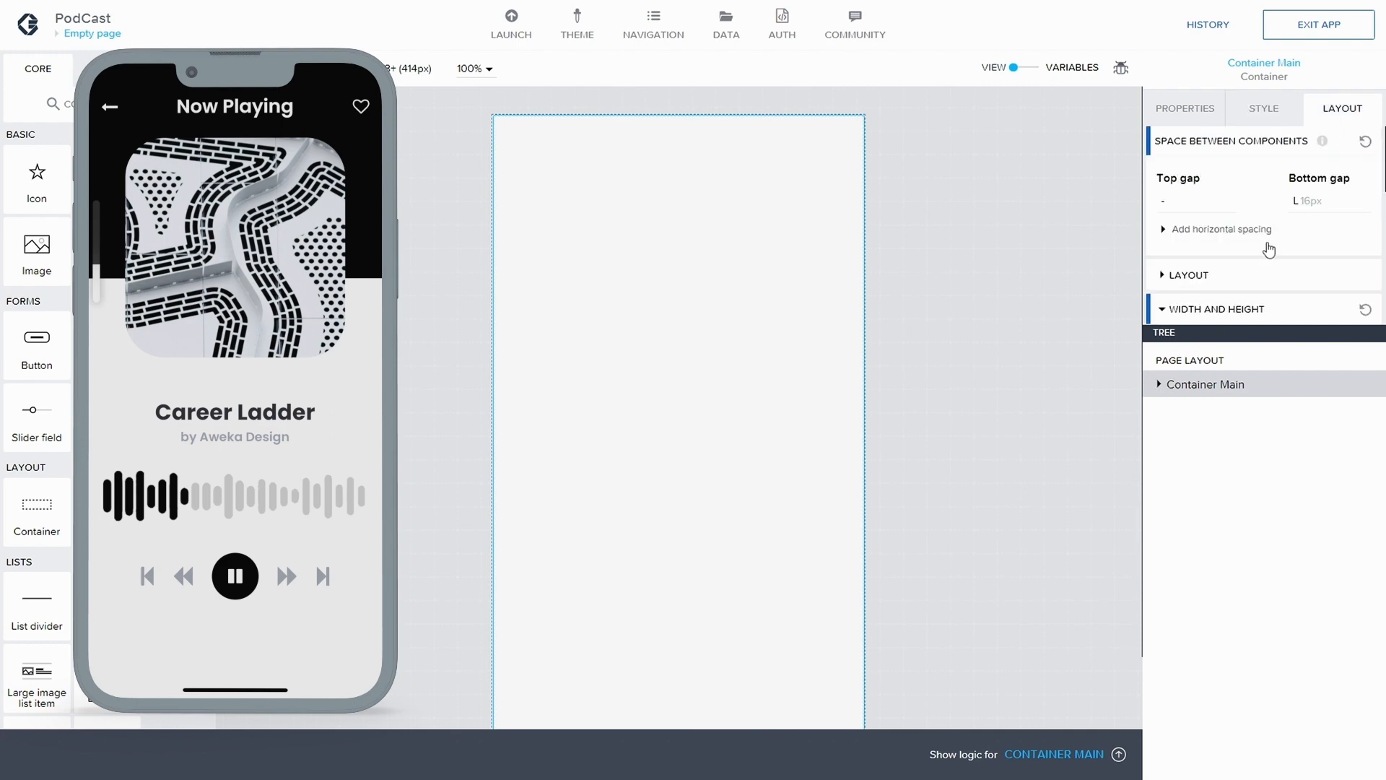
left_click(1216, 362)
left_click(1256, 112)
left_click(1245, 170)
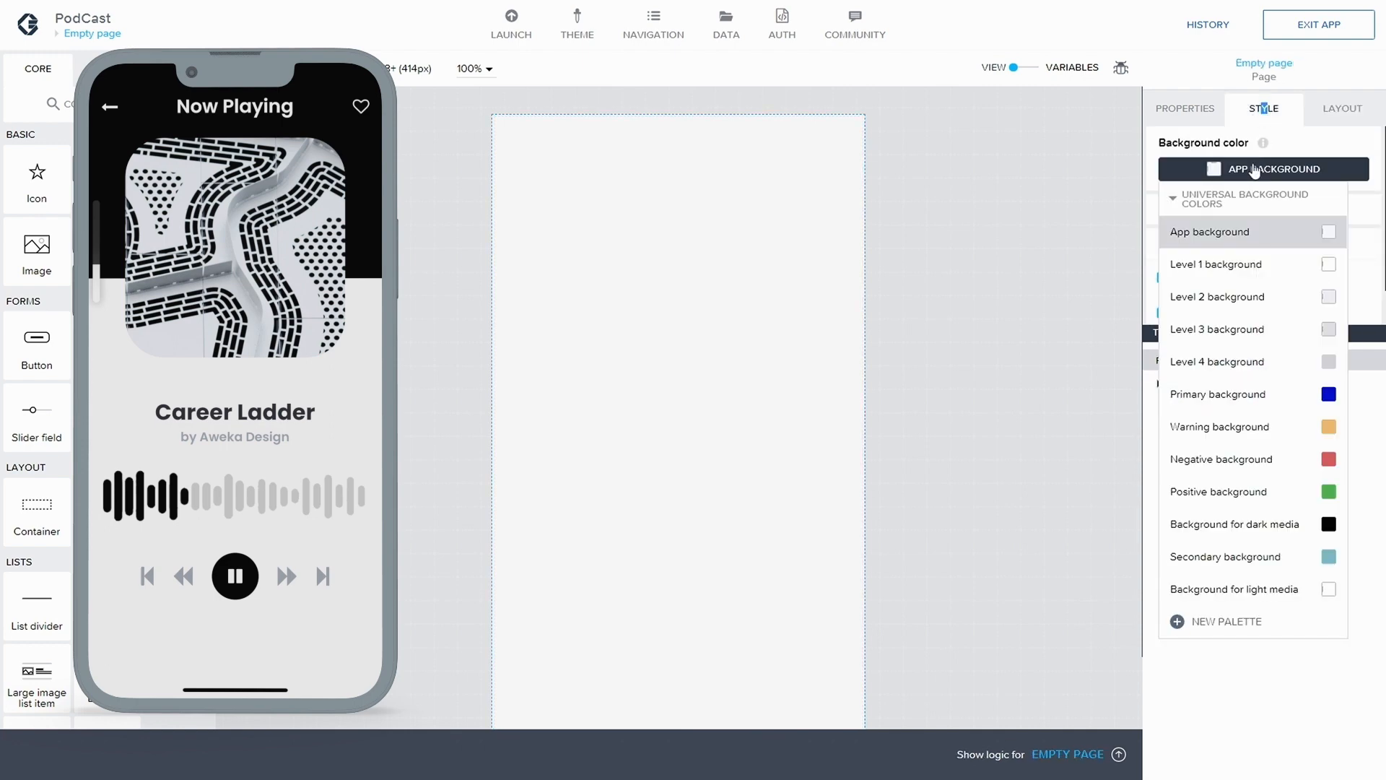
left_click(1333, 523)
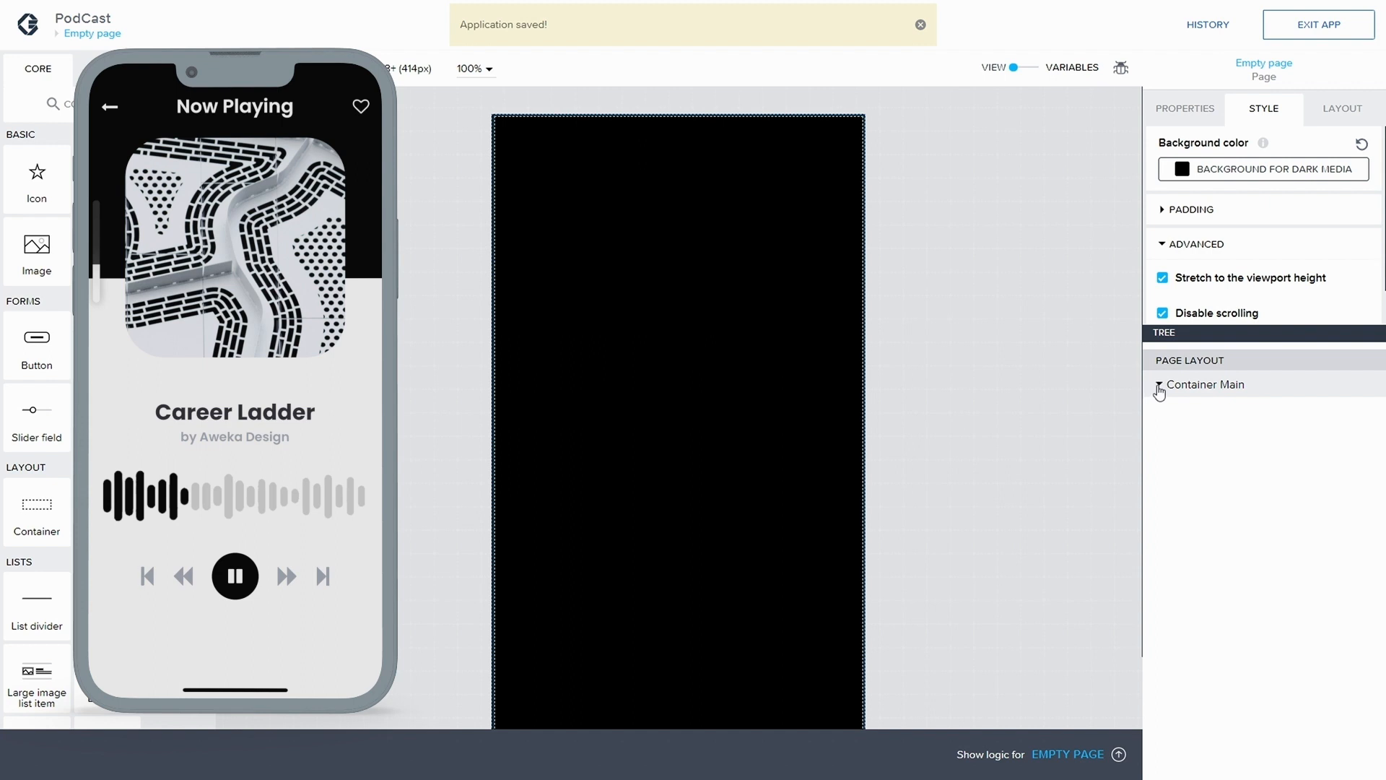
Add a container inside Container Main, change its display name to "Container Top and Nav" and save the application
left_click(1159, 387)
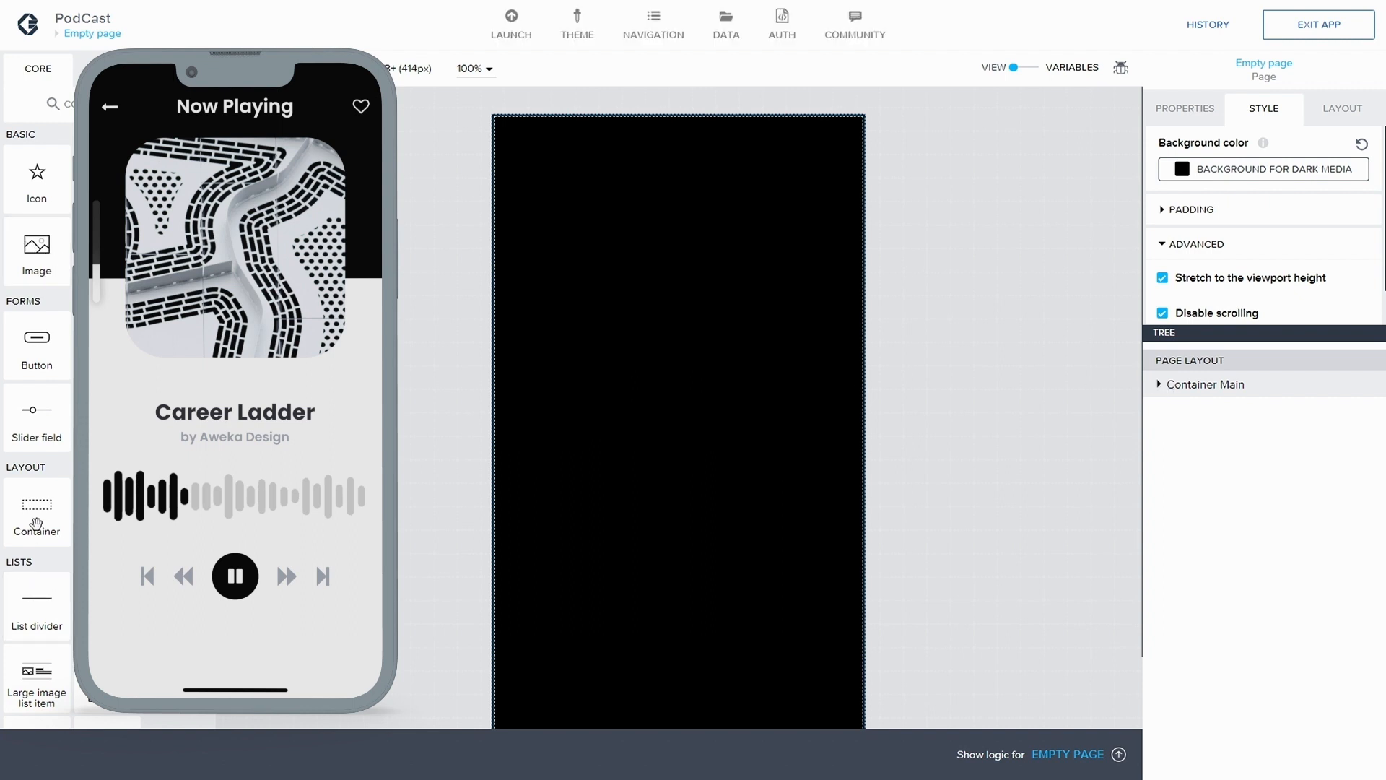
left_click_drag(37, 521, 1228, 406)
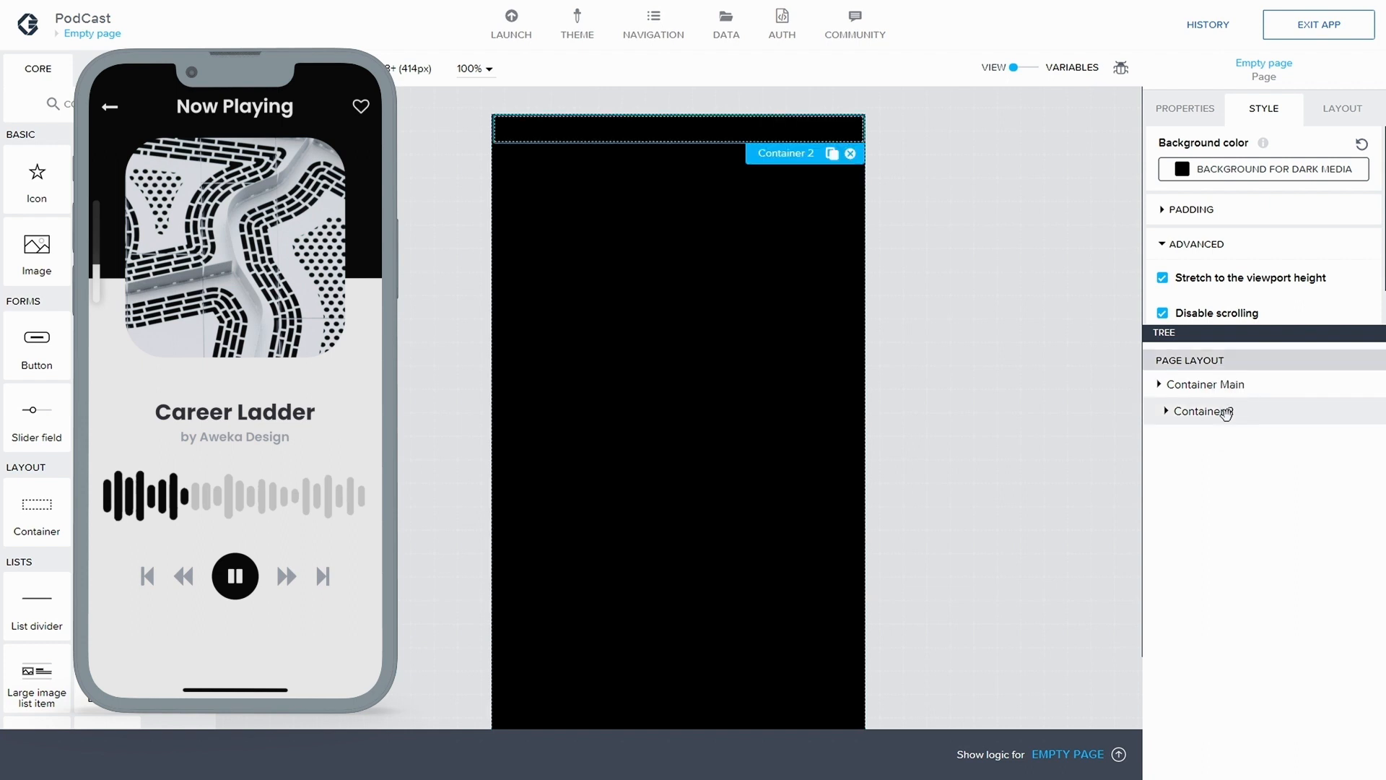
left_click(1221, 110)
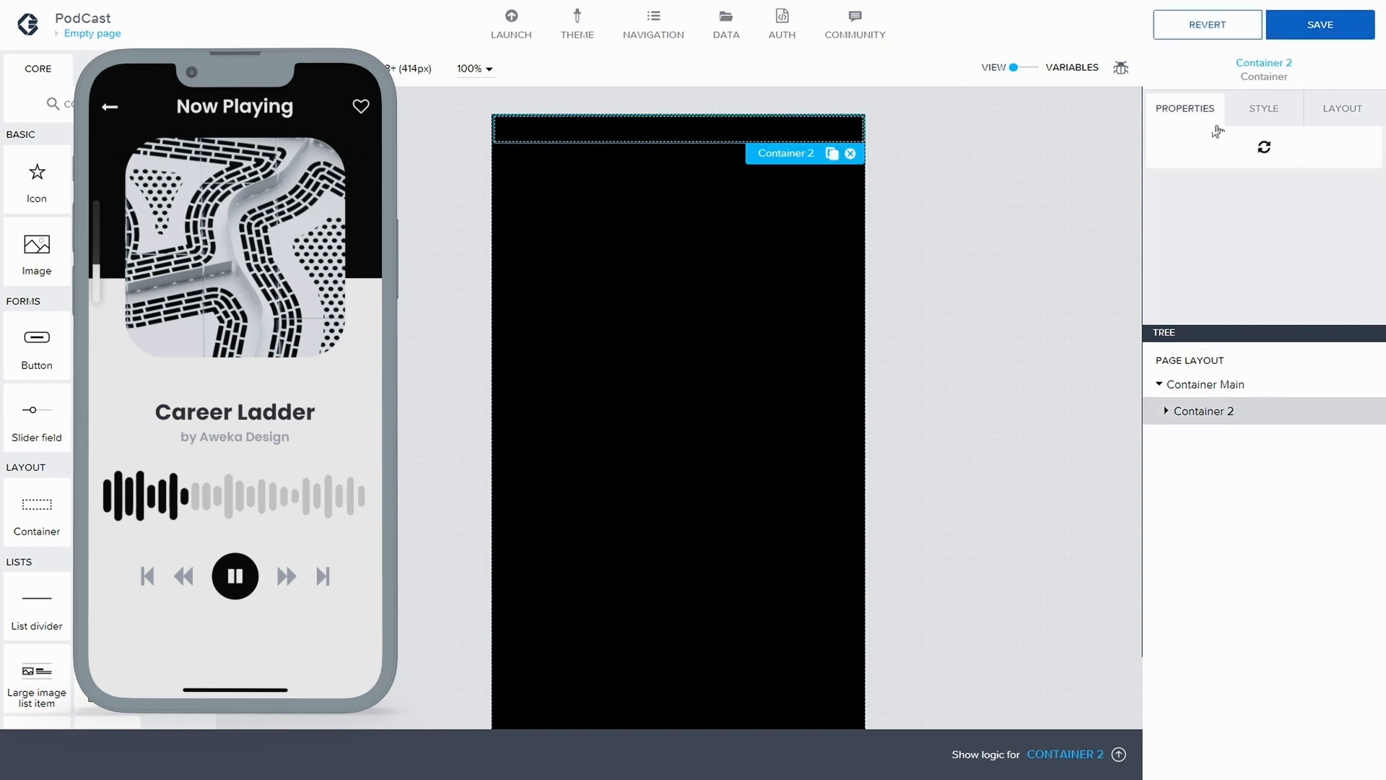
scroll(1171, 309, "down", 2)
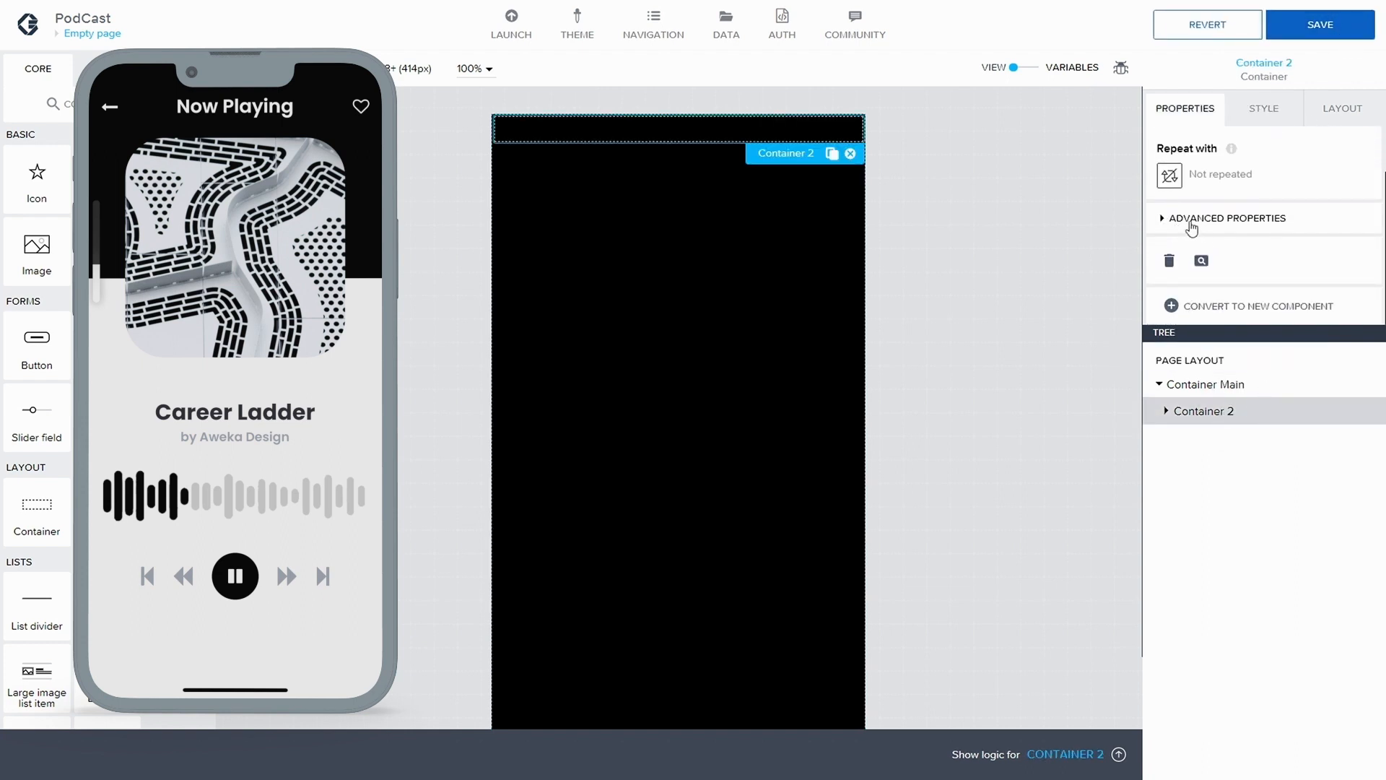
left_click(1192, 220)
scroll(1227, 274, "down", 2)
left_click(1247, 248)
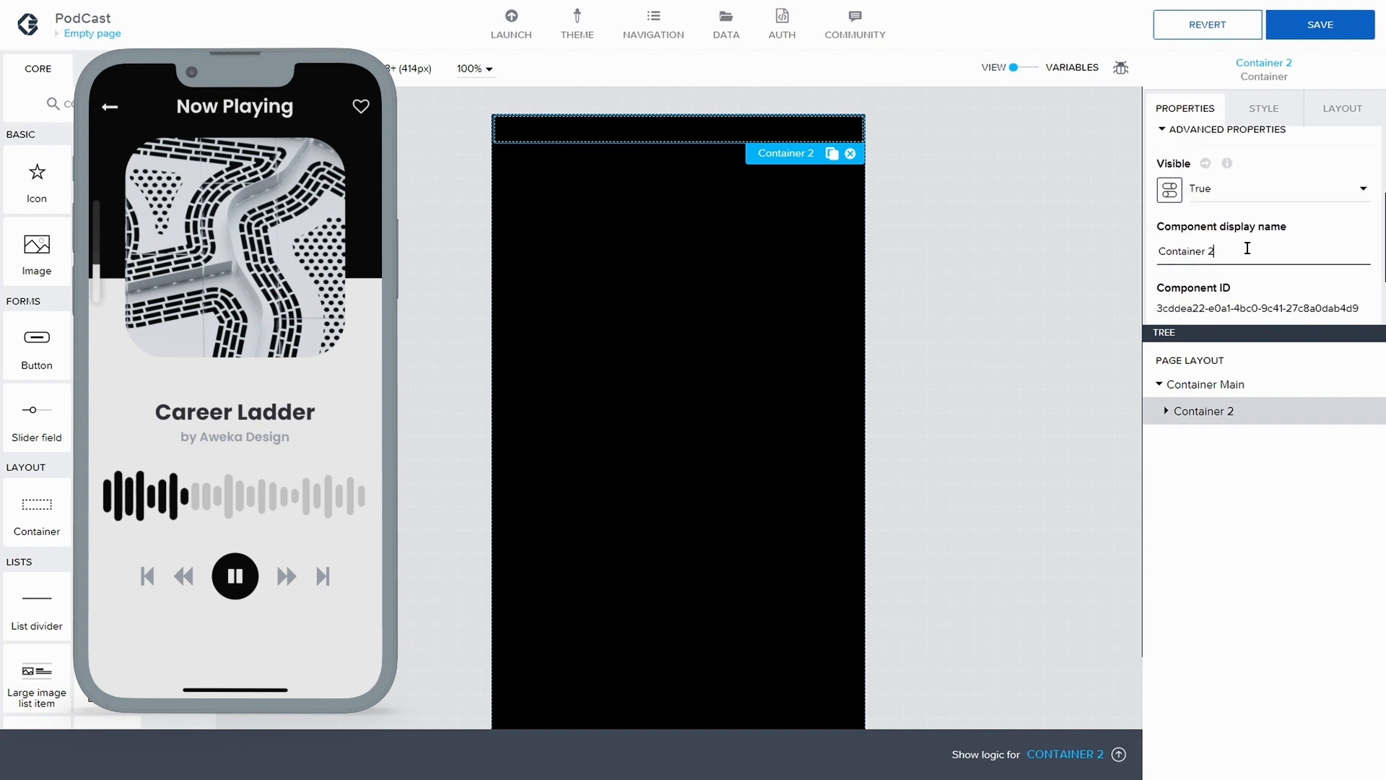
key("BackSpace")
type("Top and Nv")
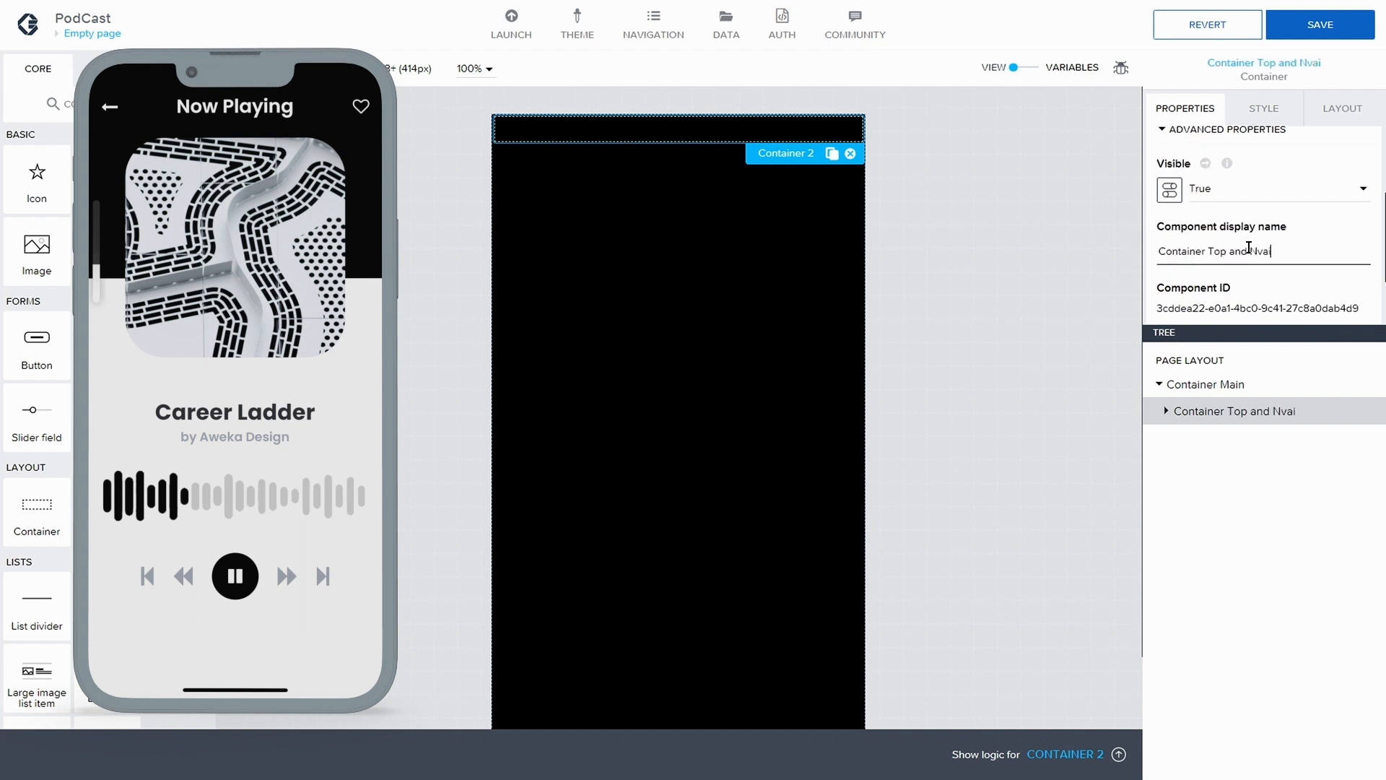
key("BackSpace")
type("av")
left_click(1342, 23)
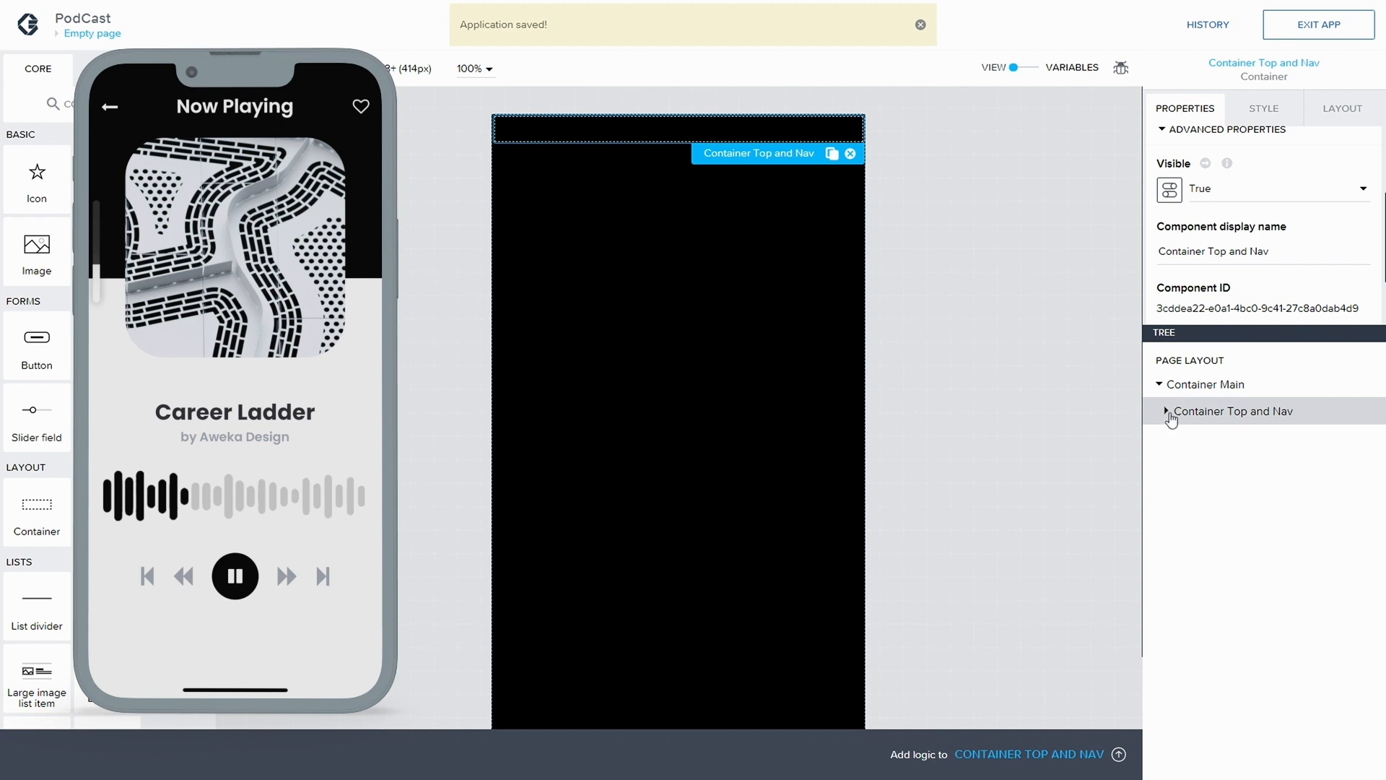
Add a container inside Container Top and Nav and duplicate it within the same parent
left_click(1166, 411)
left_click_drag(45, 505, 1184, 422)
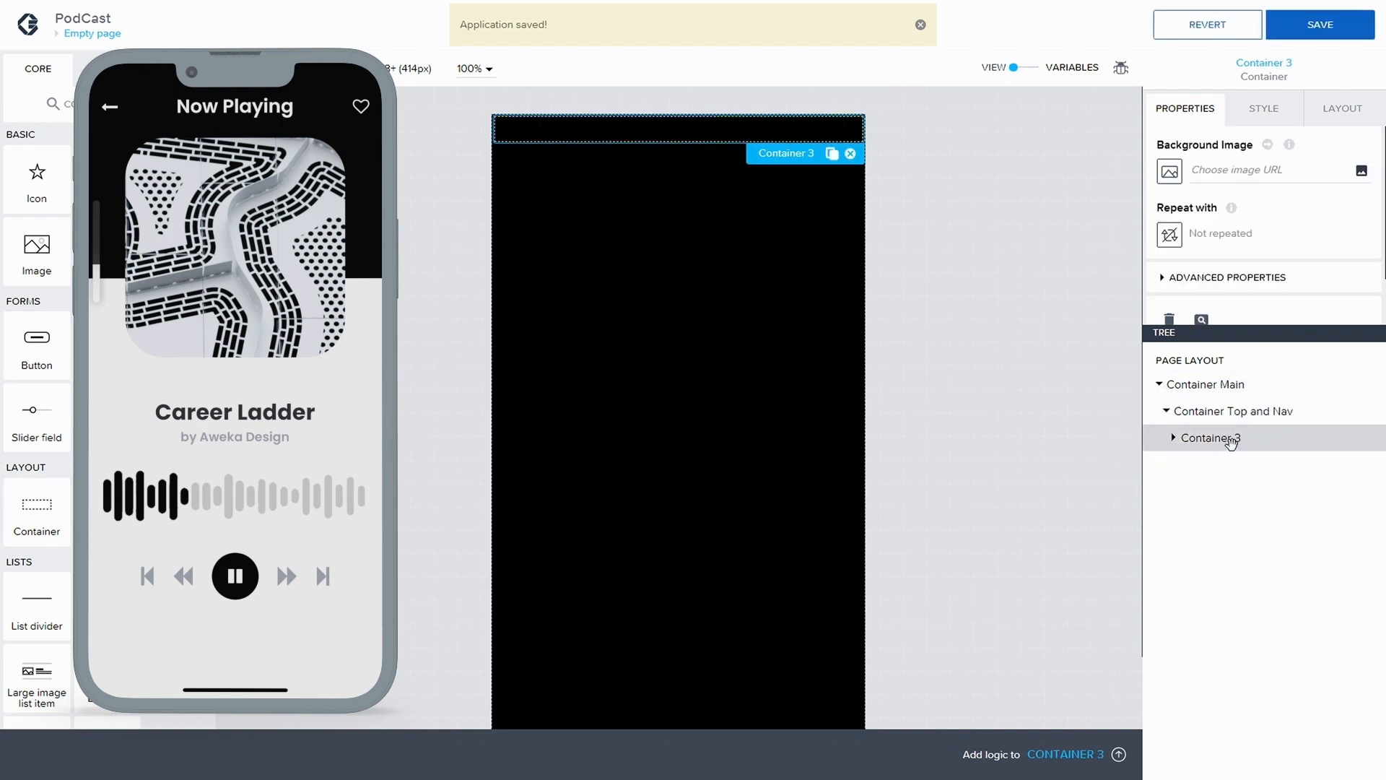
key("ctrl+c")
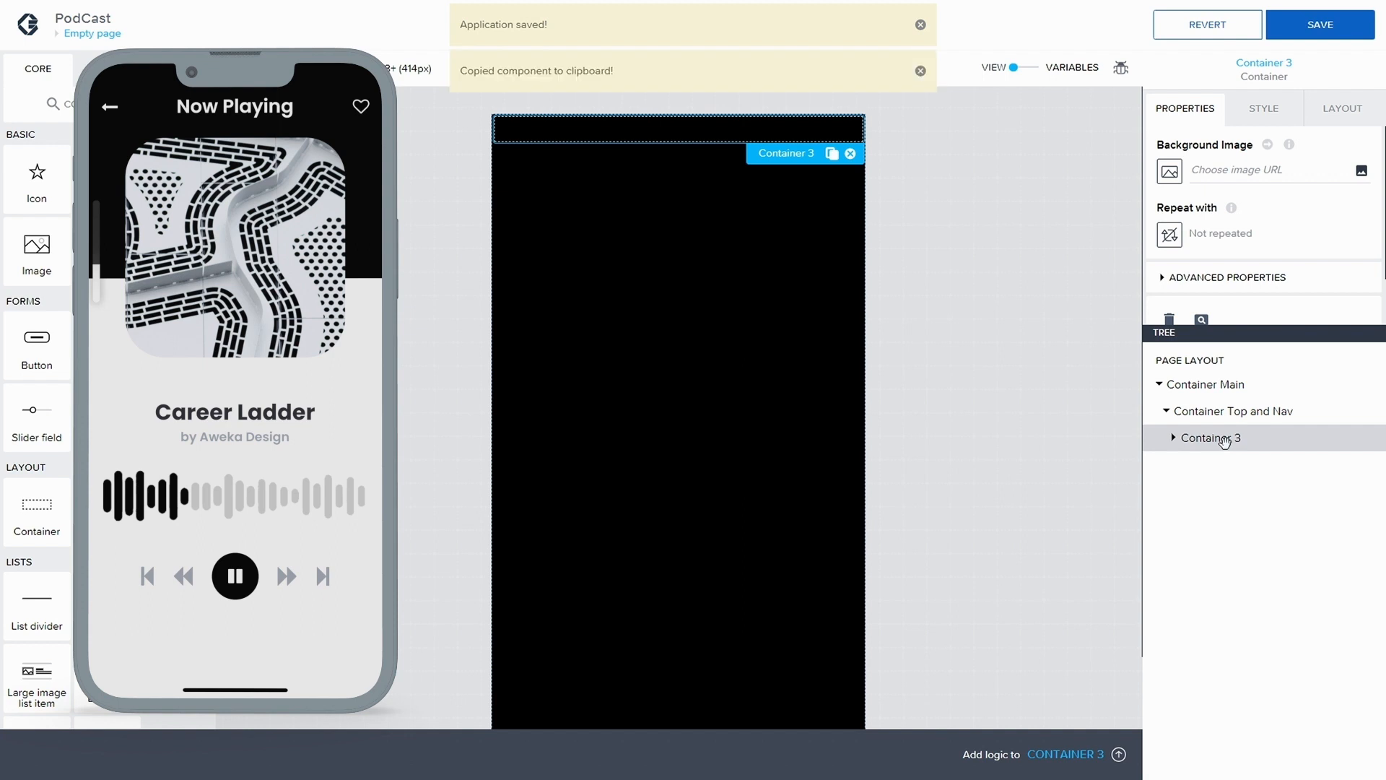
key("ctrl+c")
key("ctrl+c")
key("ctrl+v")
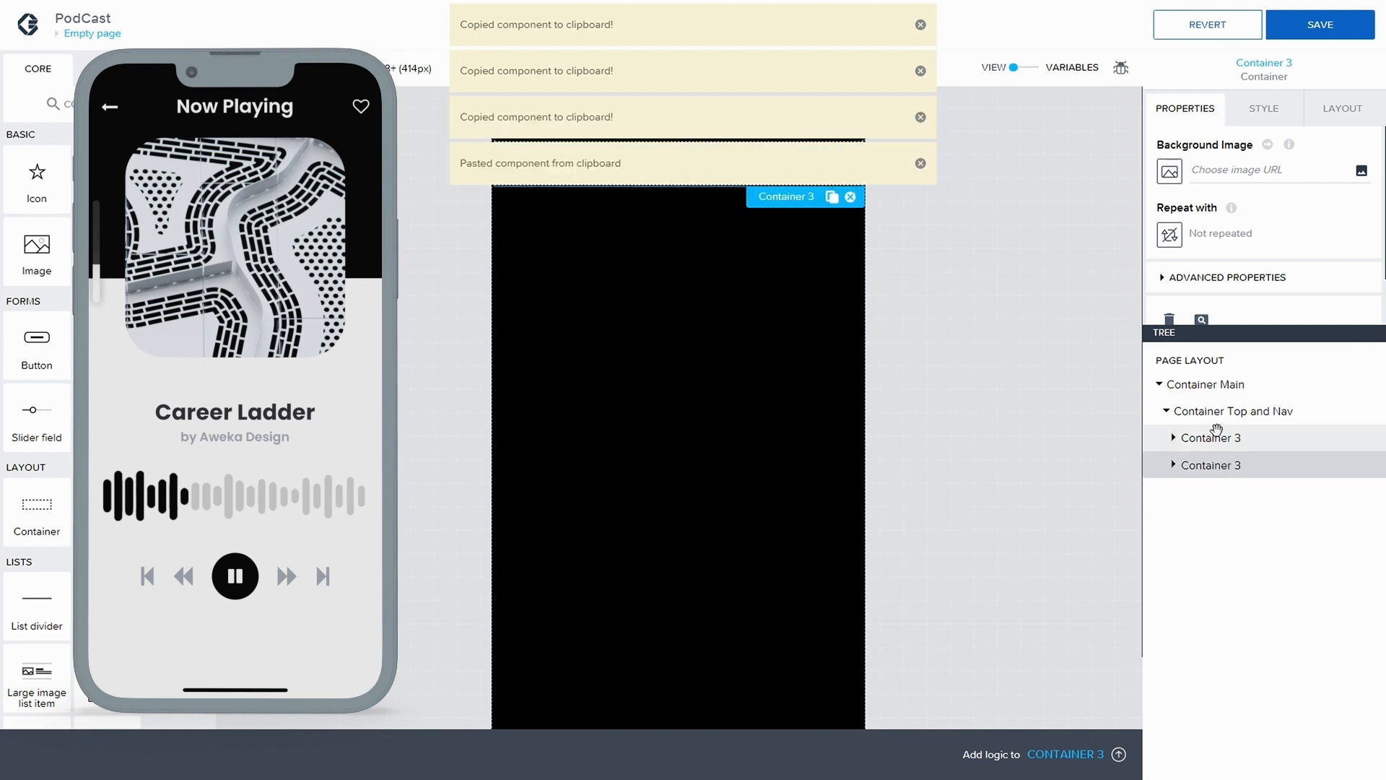
Change the display name of the first container inside Container Top and Nav to "Container Navigation"
left_click(1164, 280)
scroll(1209, 285, "down", 1)
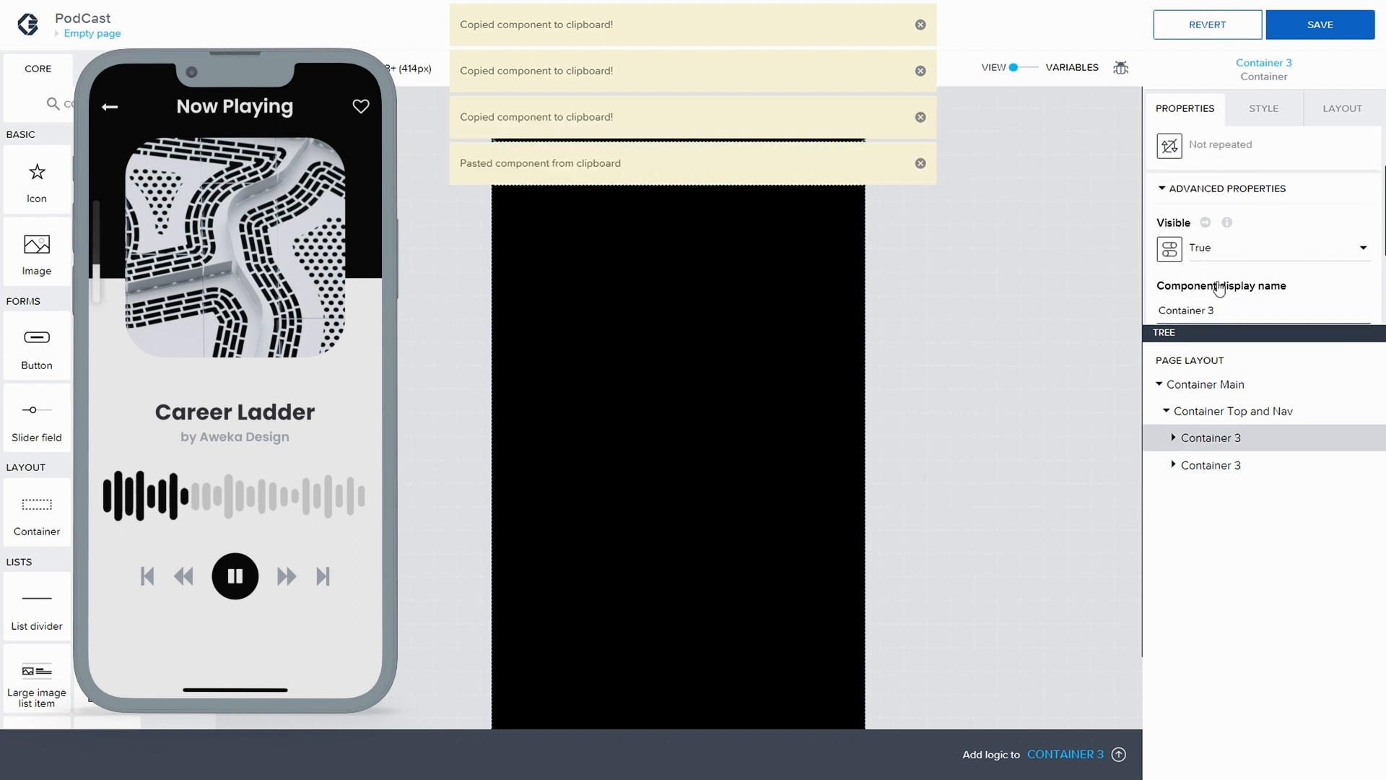
key("BackSpace")
type("Navigation")
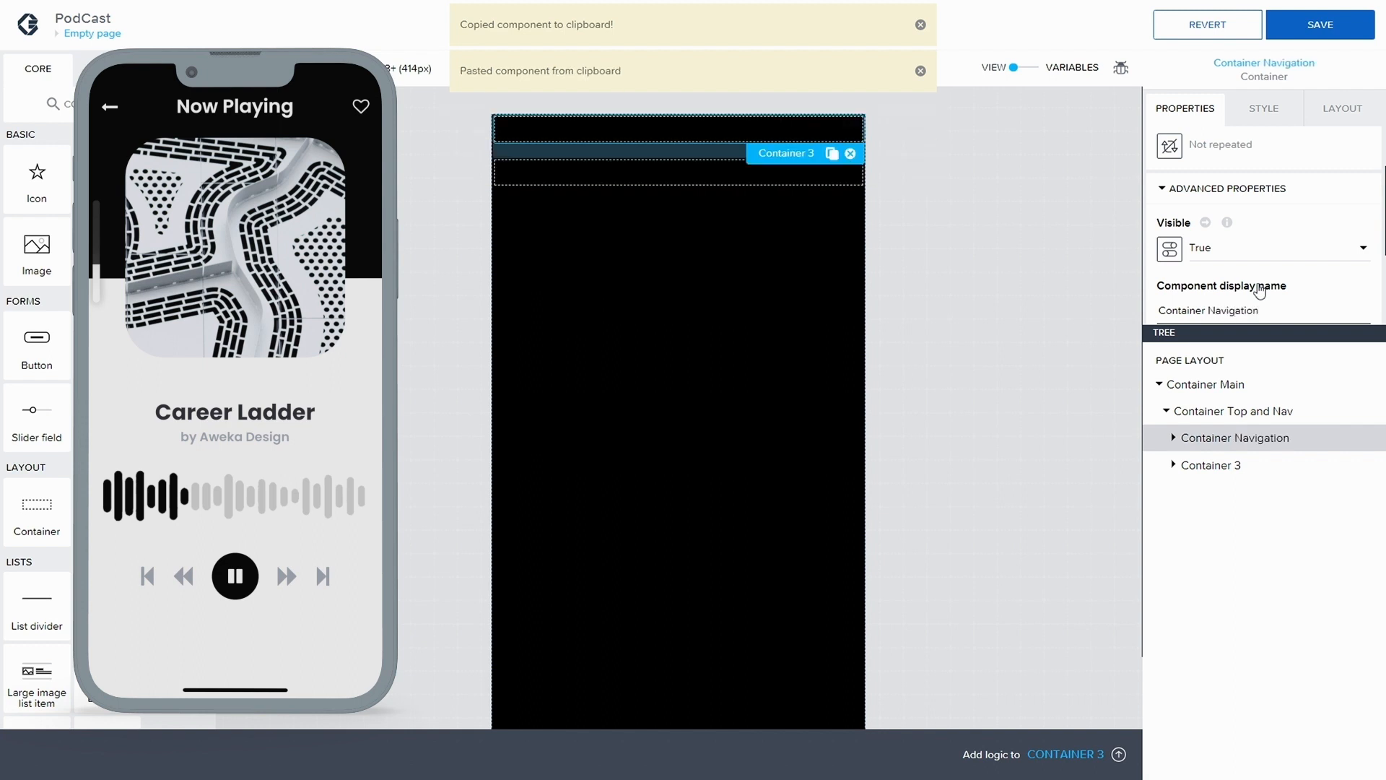
Change the display name of the second container inside Container Top and Nav to "Container Picture"
left_click(1174, 465)
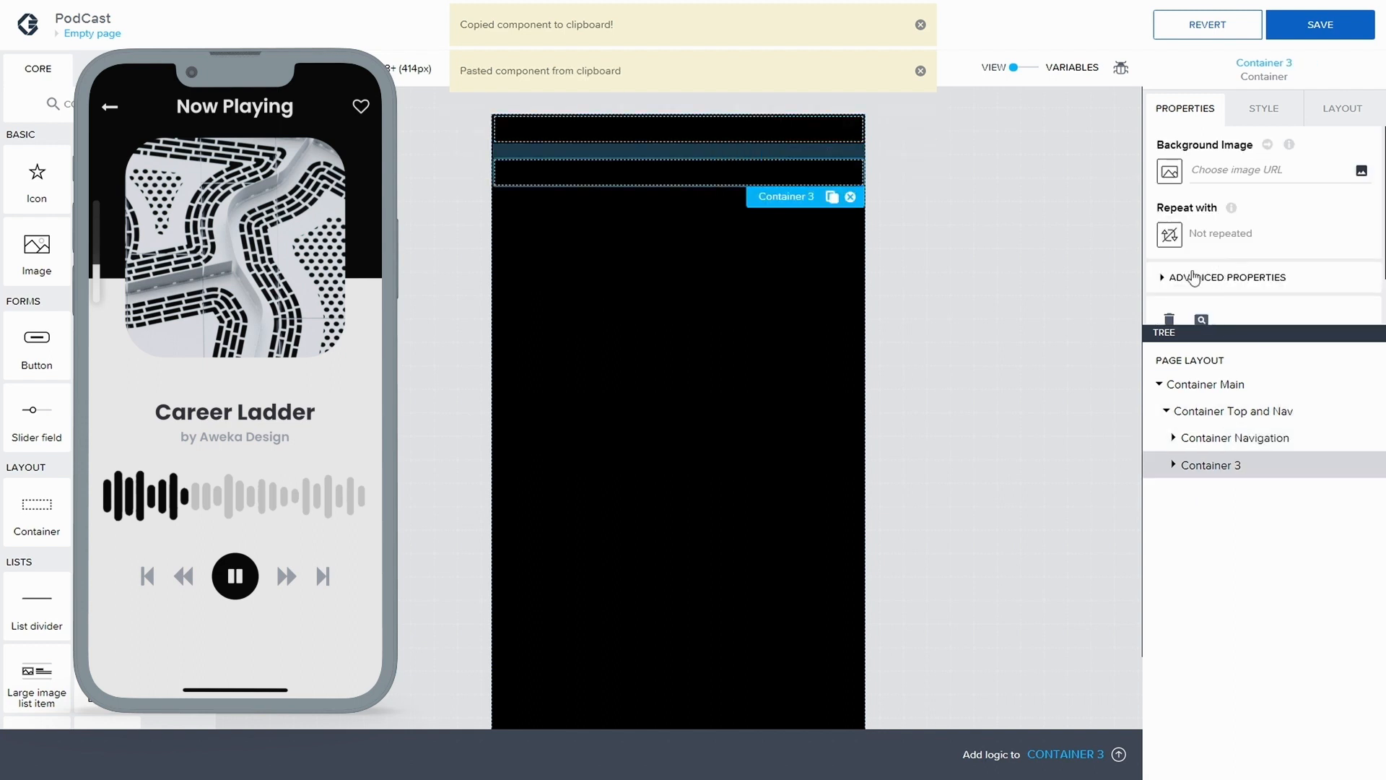
left_click(1193, 278)
scroll(1213, 278, "down", 2)
left_click(1235, 280)
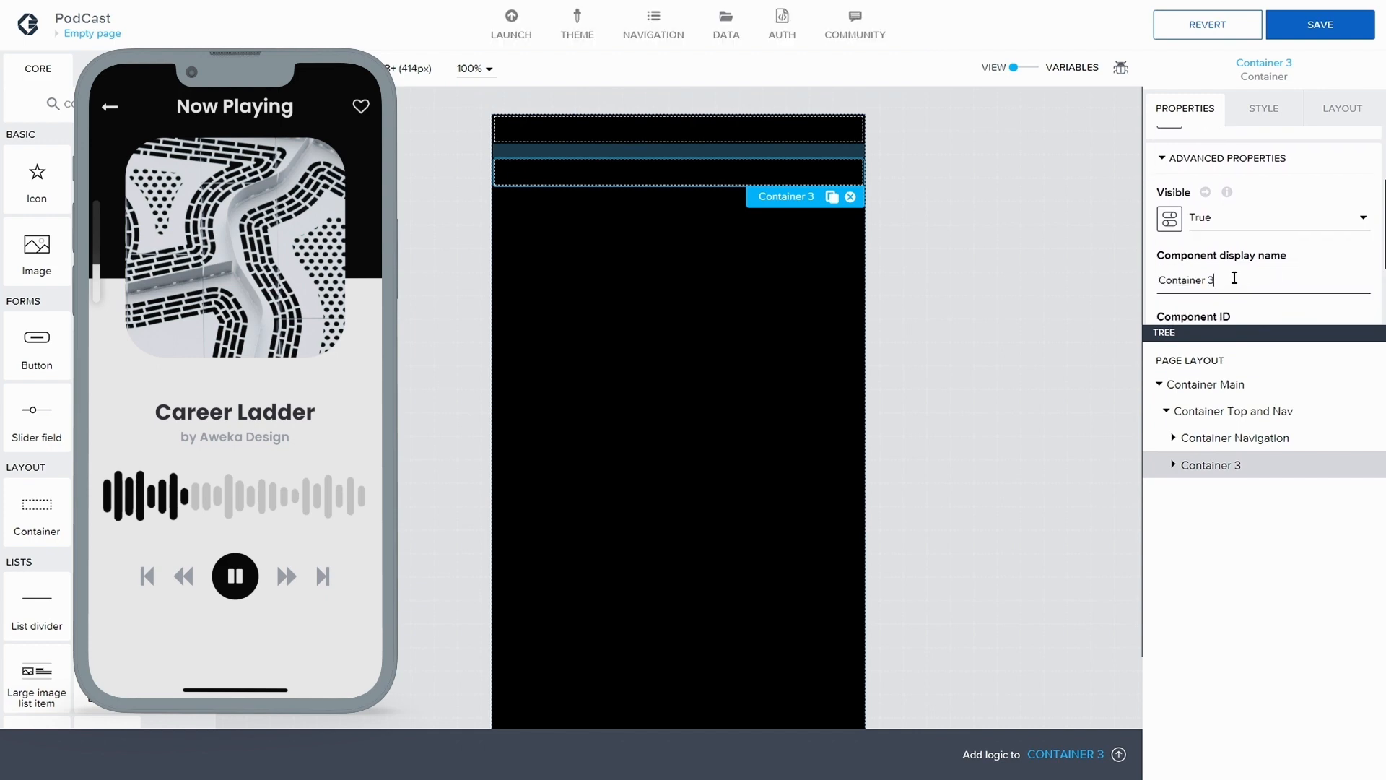
key("BackSpace")
type("Picture")
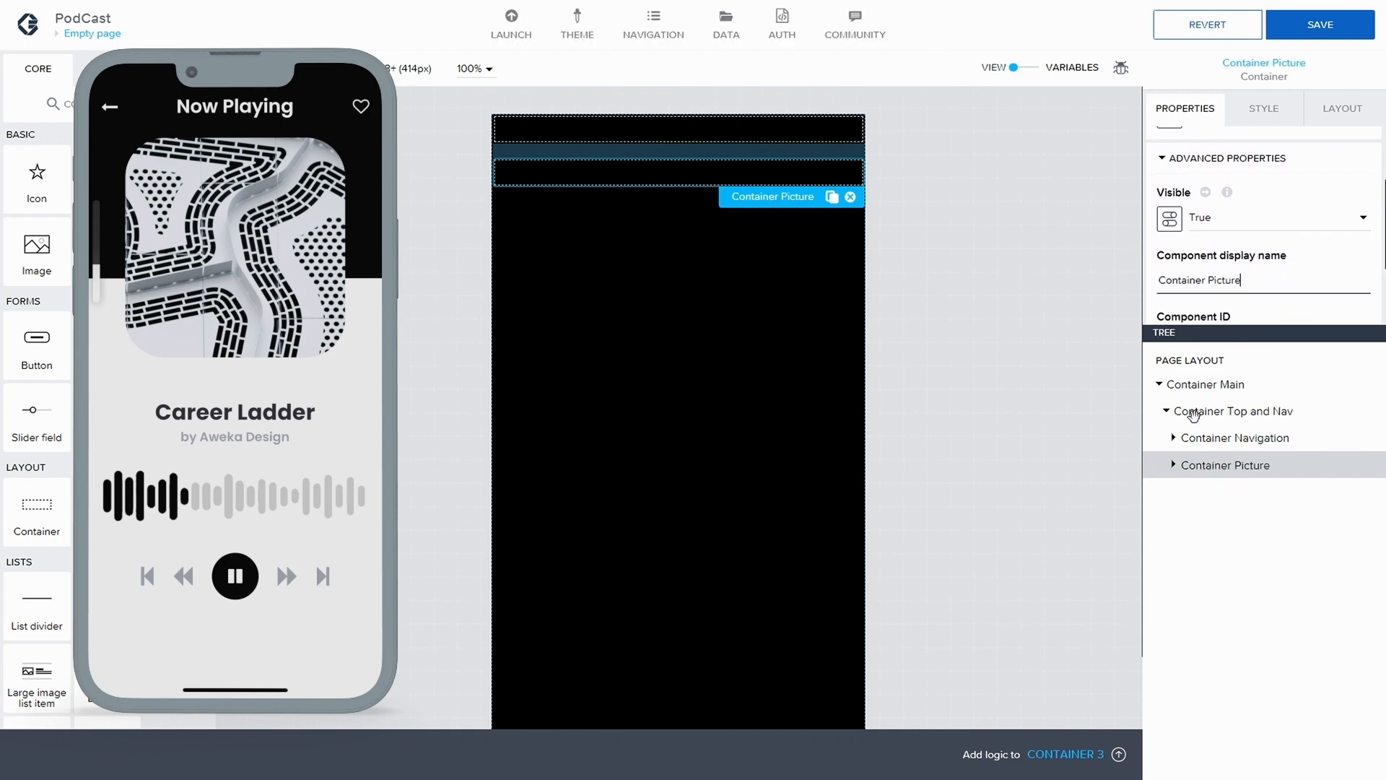
Add an icon and a title below it inside Container Navigation
left_click(1225, 433)
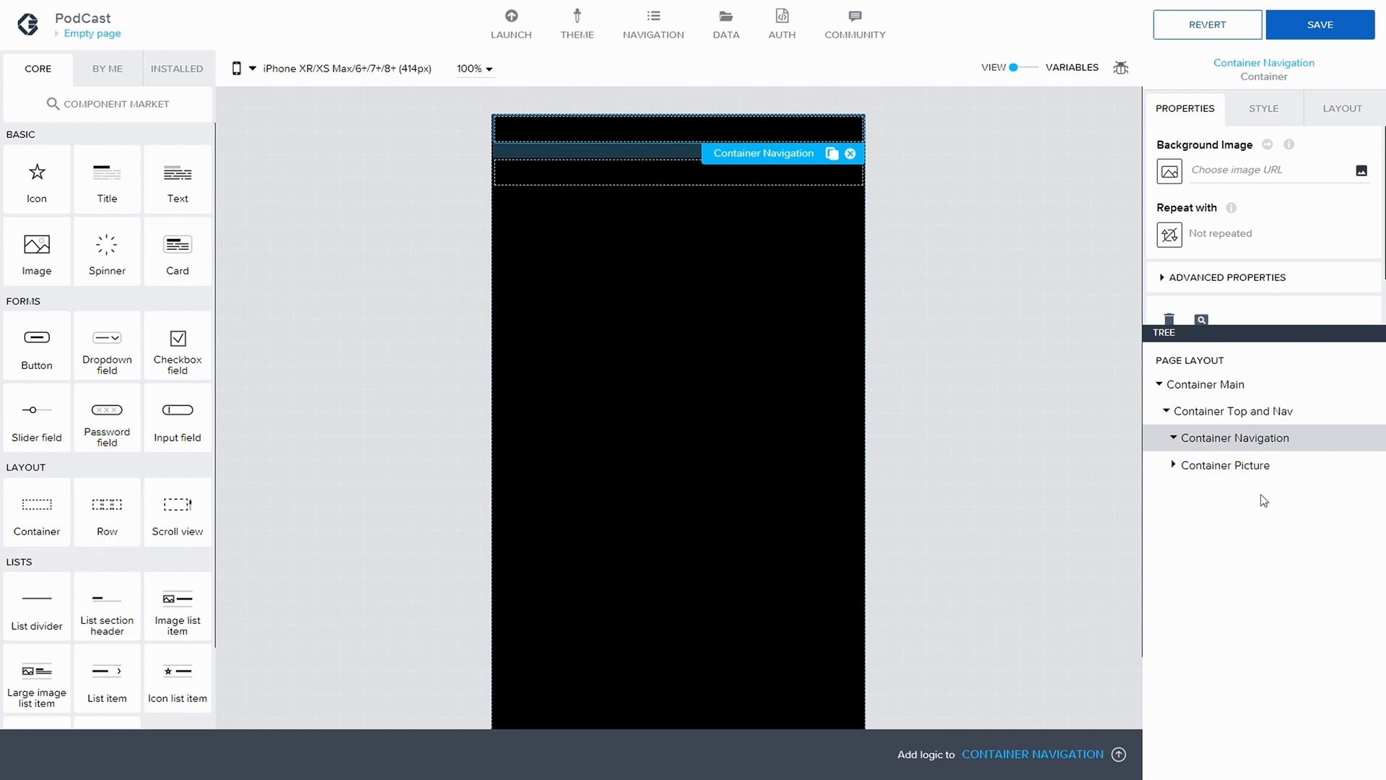
left_click_drag(41, 195, 1257, 442)
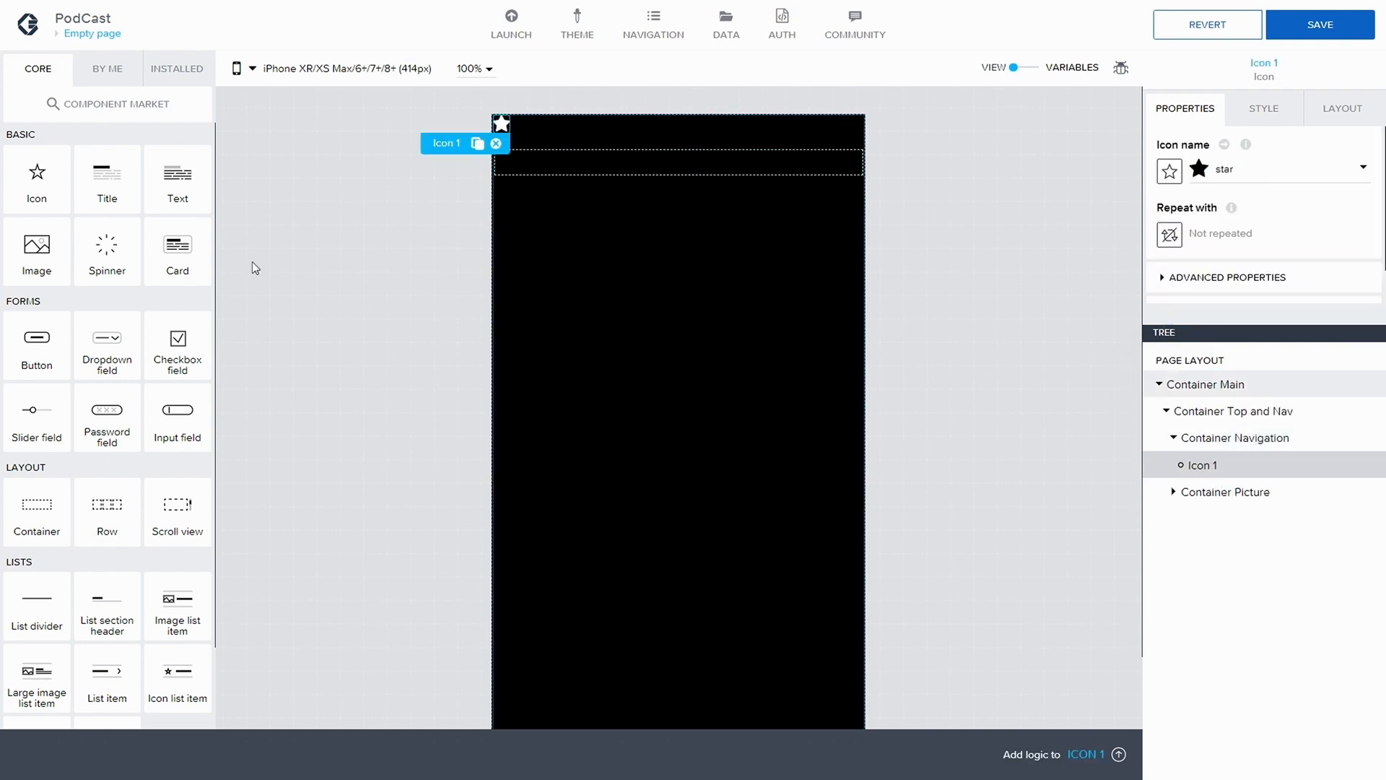
left_click_drag(106, 177, 1220, 468)
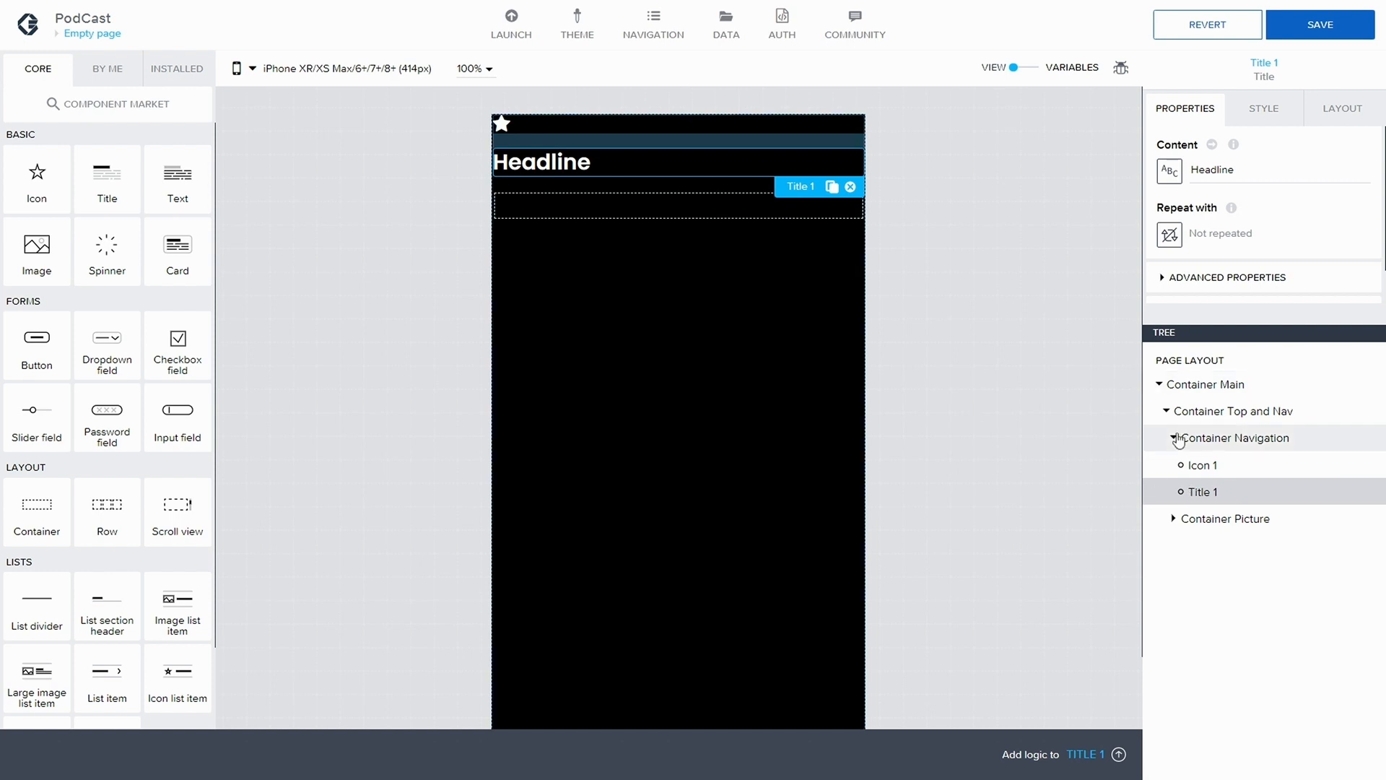
Duplicate the star icon in Container Navigation, placing the copy below the title
left_click(1205, 462)
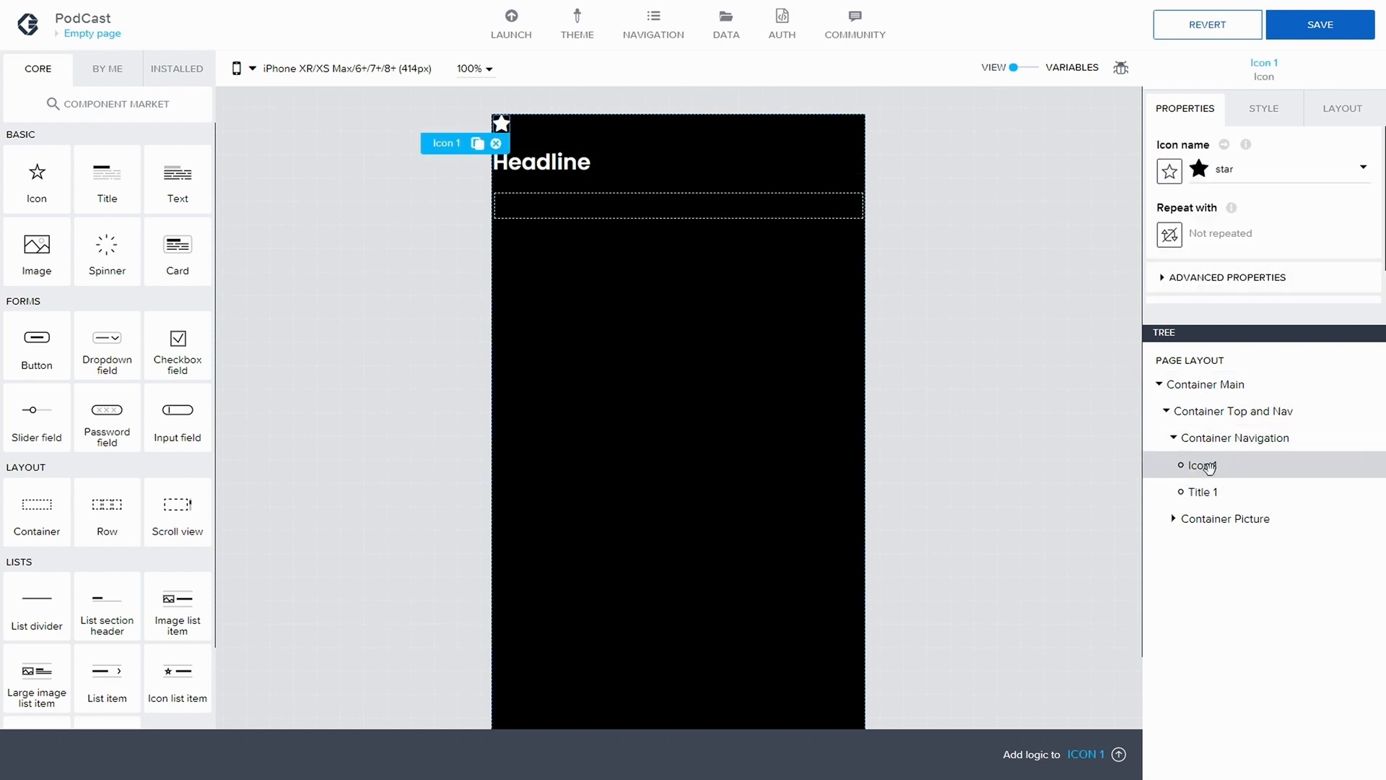
key("ctrl+c")
key("ctrl+v")
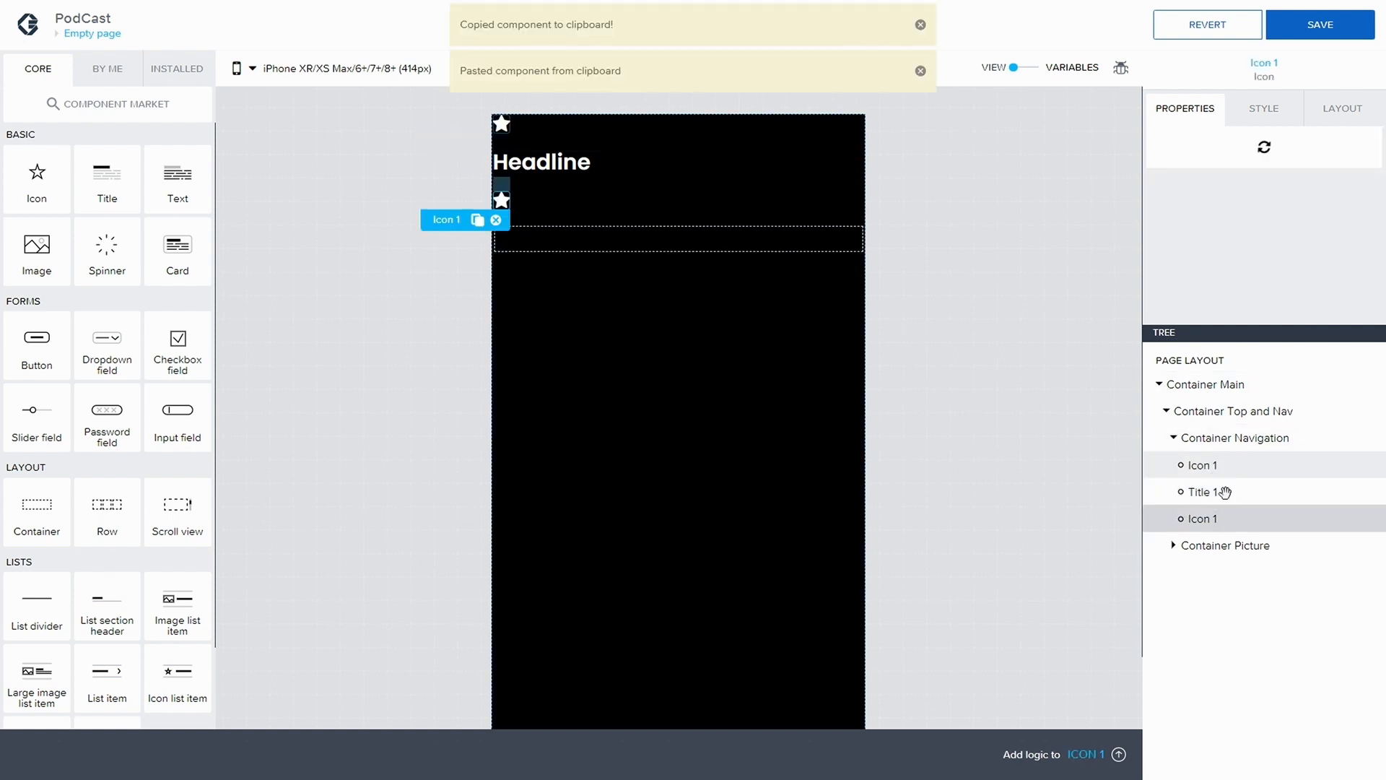
Change the display name of the first icon in Container Navigation to "Icon Back"
left_click(1205, 465)
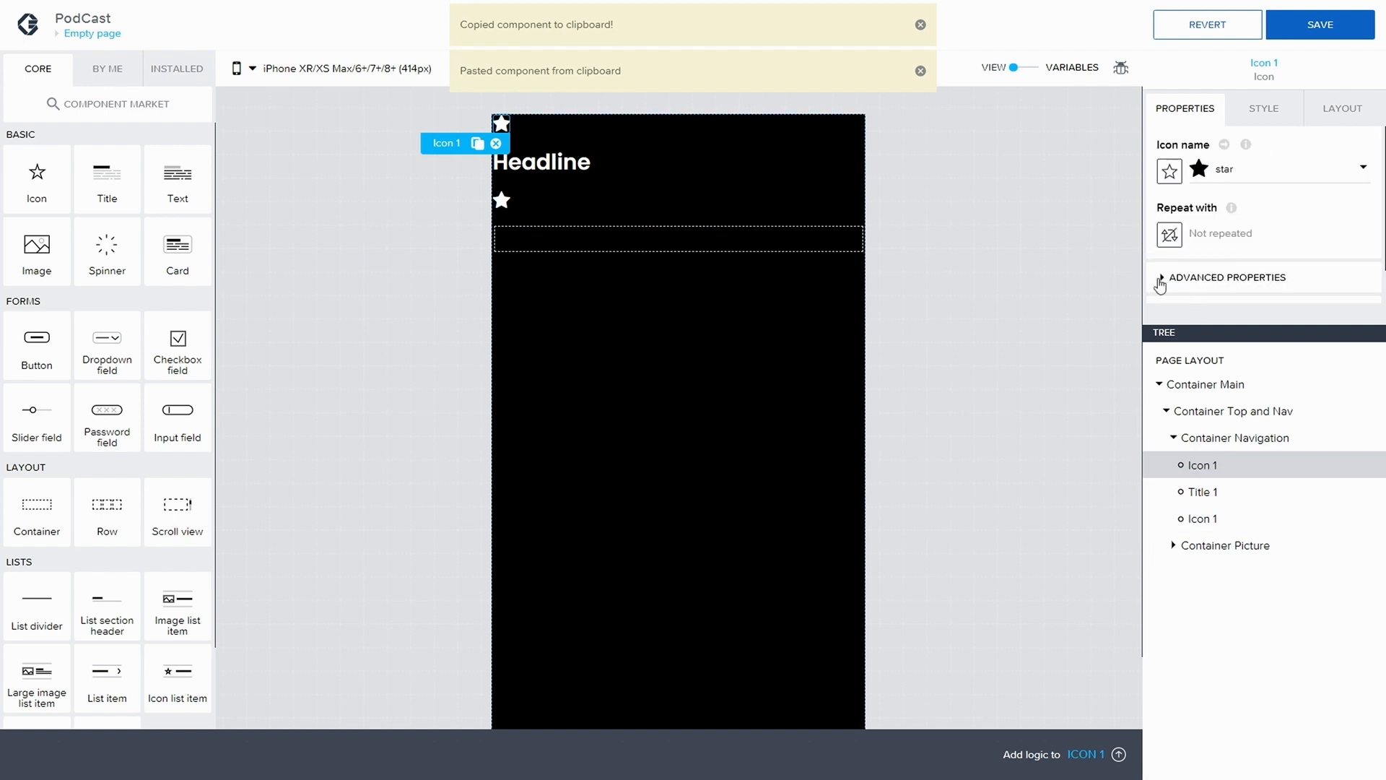
left_click(1191, 278)
scroll(1267, 318, "down", 1)
left_click(1216, 307)
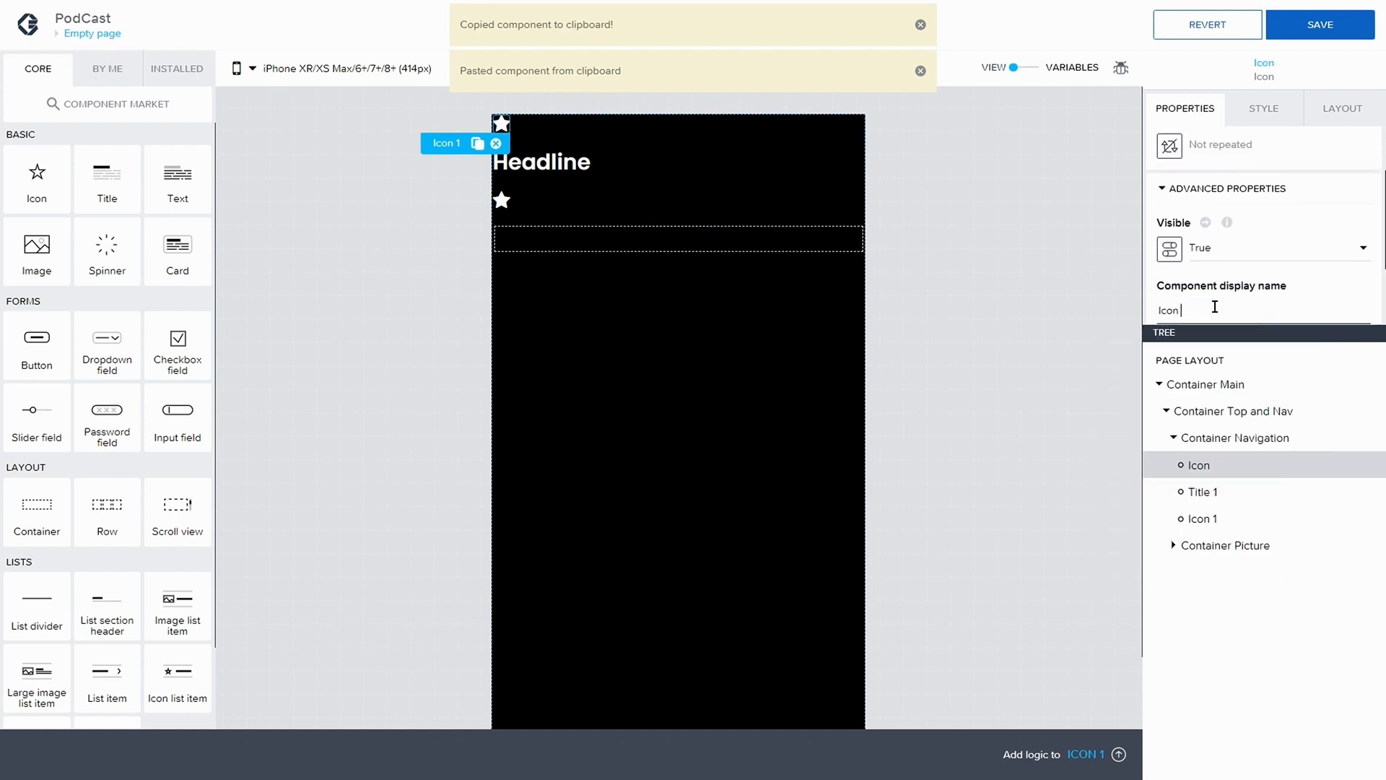
type("Back")
Change the display name of the second icon in Container Navigation to "Icon Like"
left_click(1192, 522)
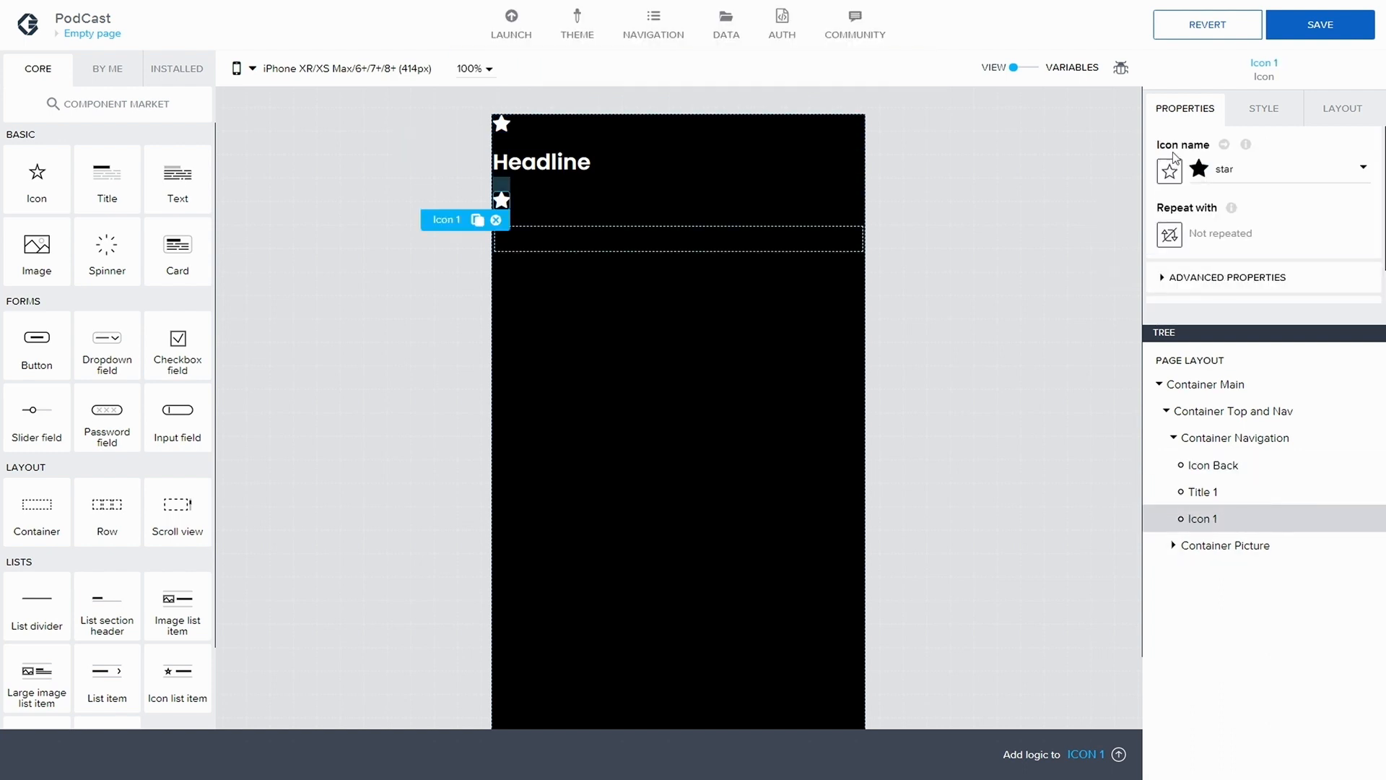
left_click(1172, 279)
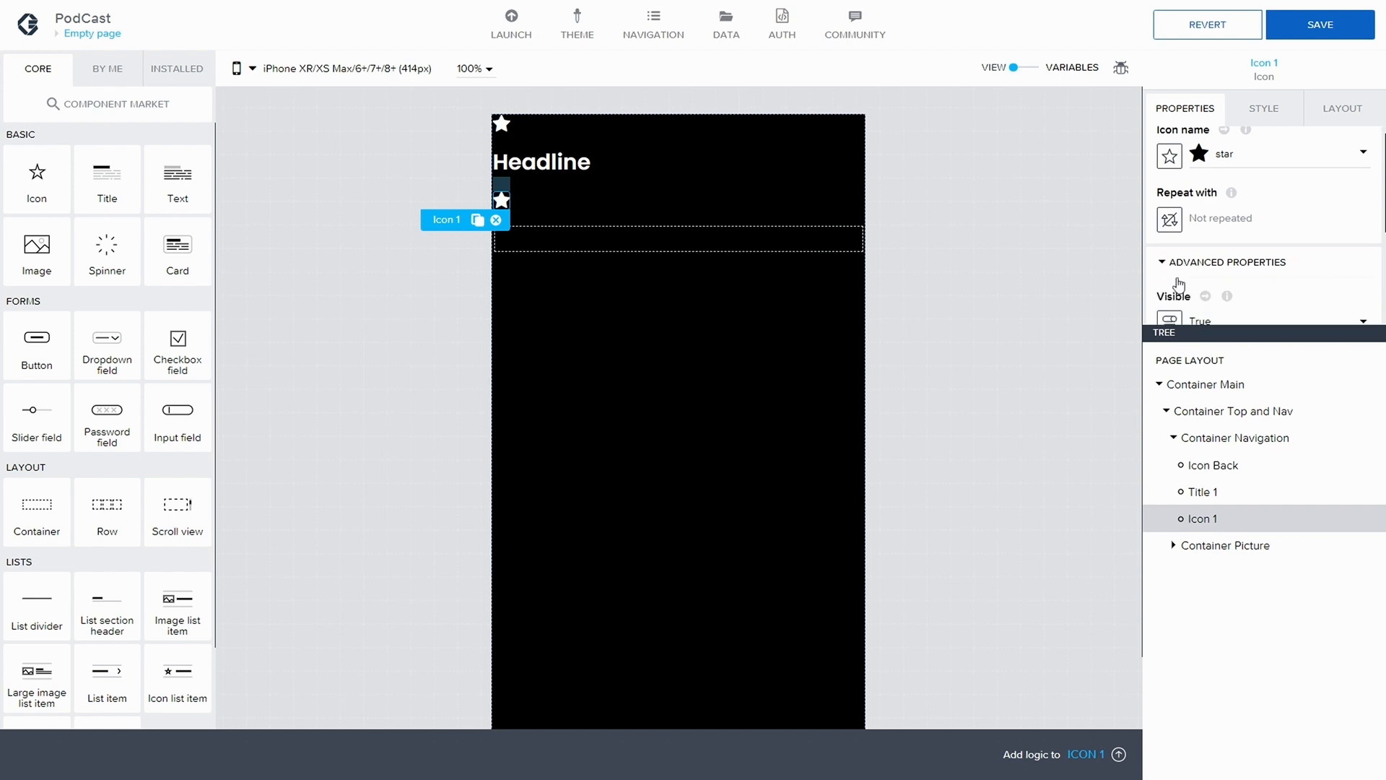
scroll(1199, 295, "down", 2)
scroll(1200, 295, "down", 1)
left_click(1199, 257)
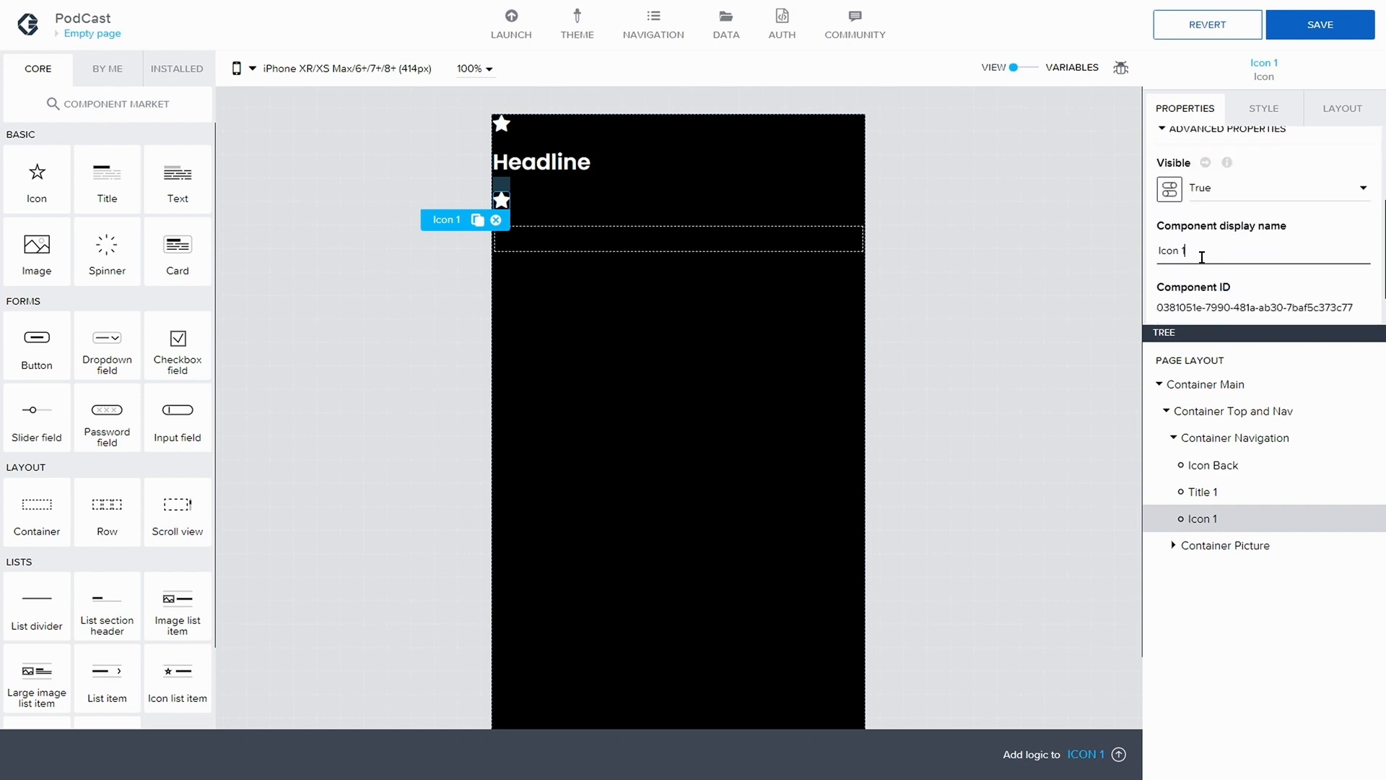
type("Like")
Change the display name of the title in Container Navigation to "Title Nav" and save the app
left_click(1202, 491)
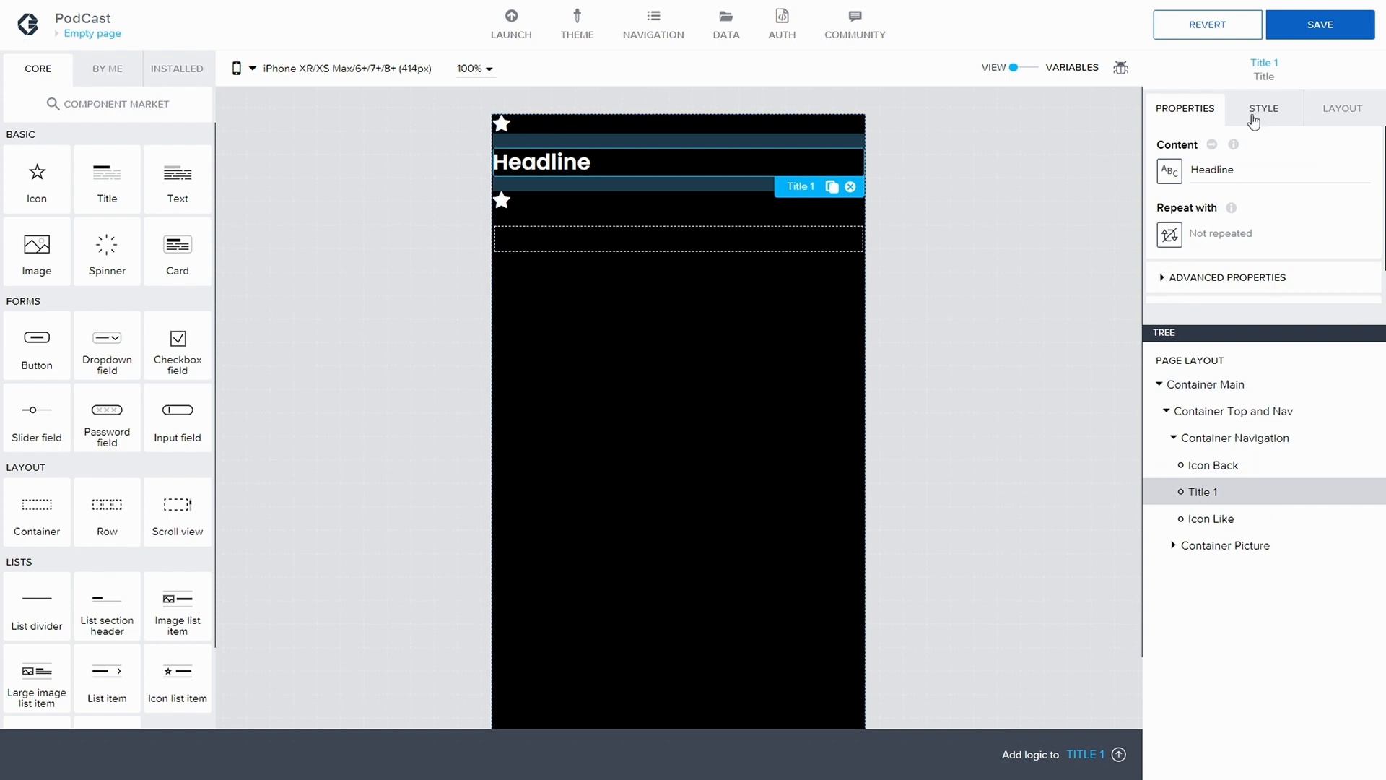
left_click(1162, 281)
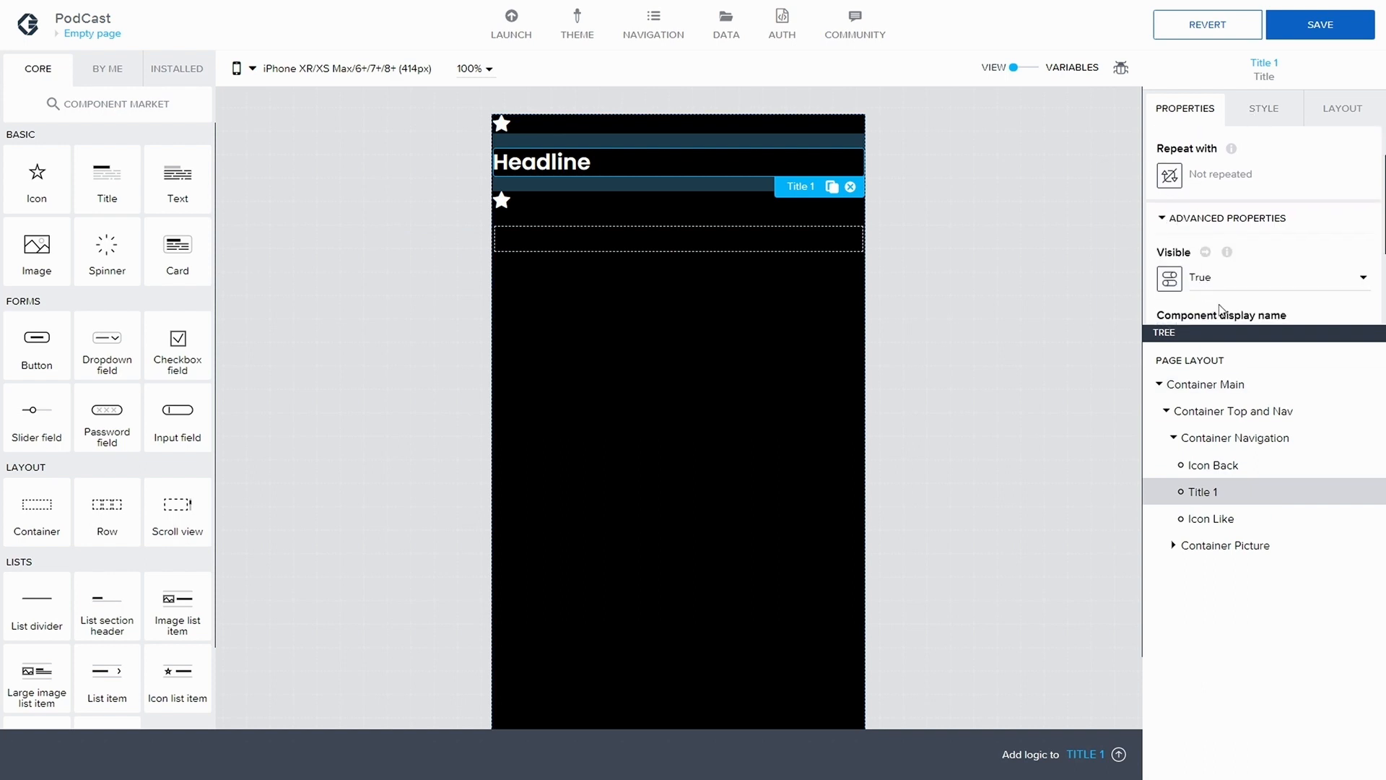
scroll(1192, 267, "down", 2)
left_click(1199, 221)
key("BackSpace")
type("Navig")
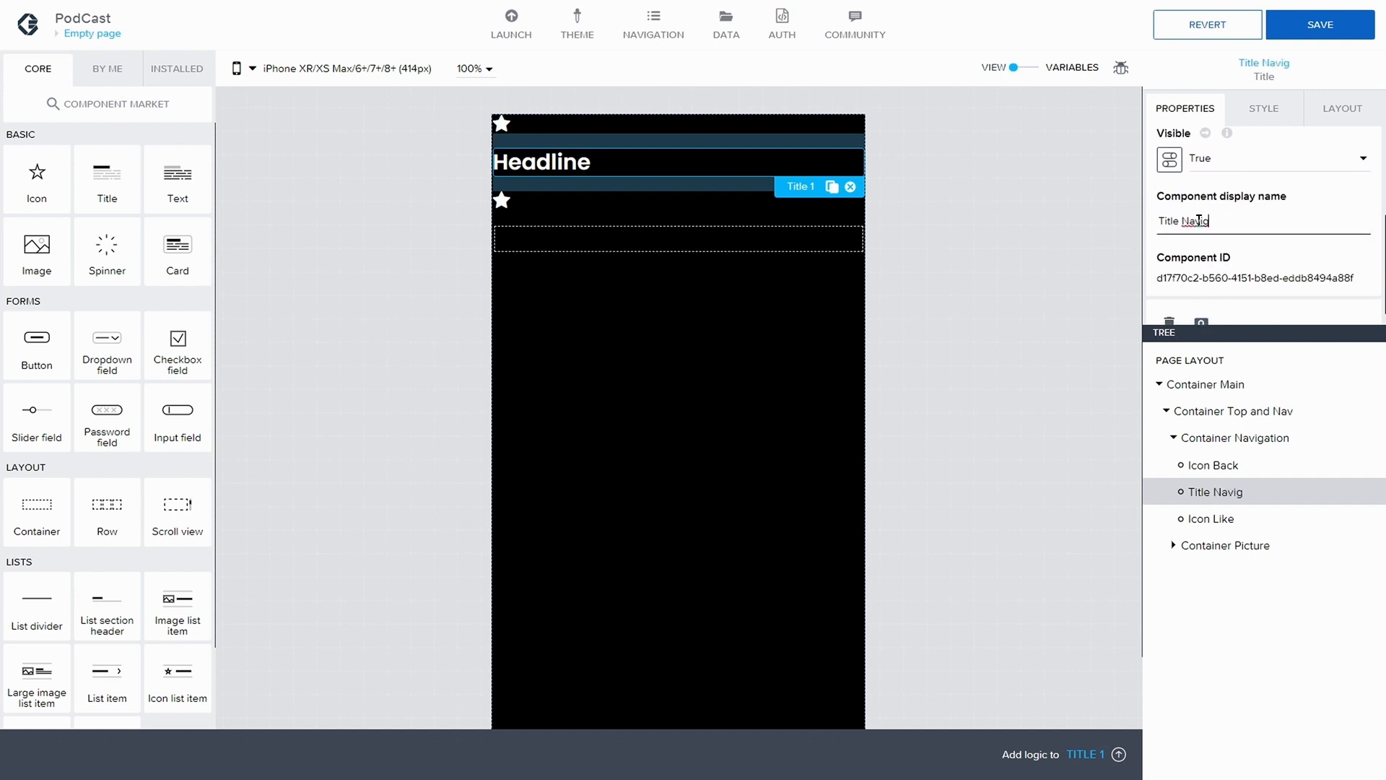
key("BackSpace")
key("BackSpace")
left_click(1298, 29)
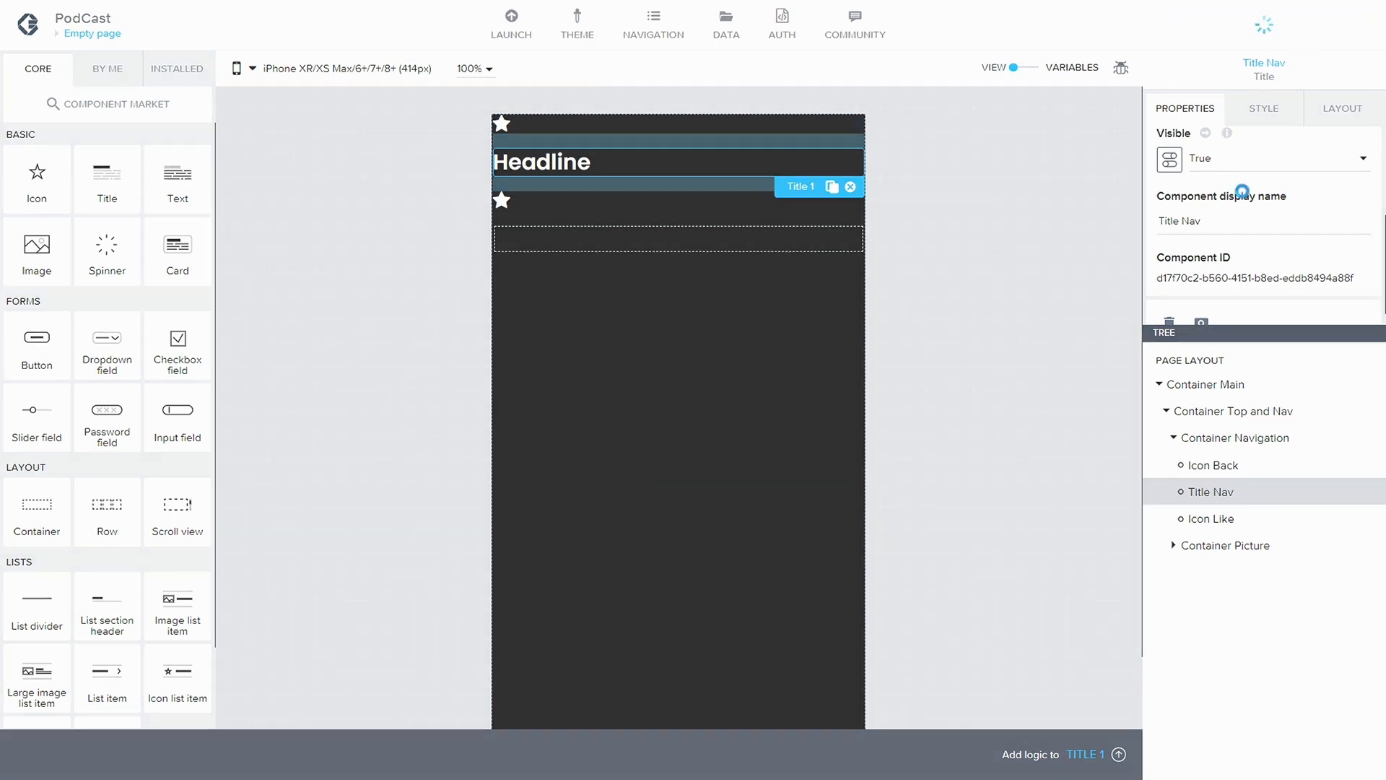
Replace the content of Title Nav with "Now Playing"
scroll(1201, 224, "up", 3)
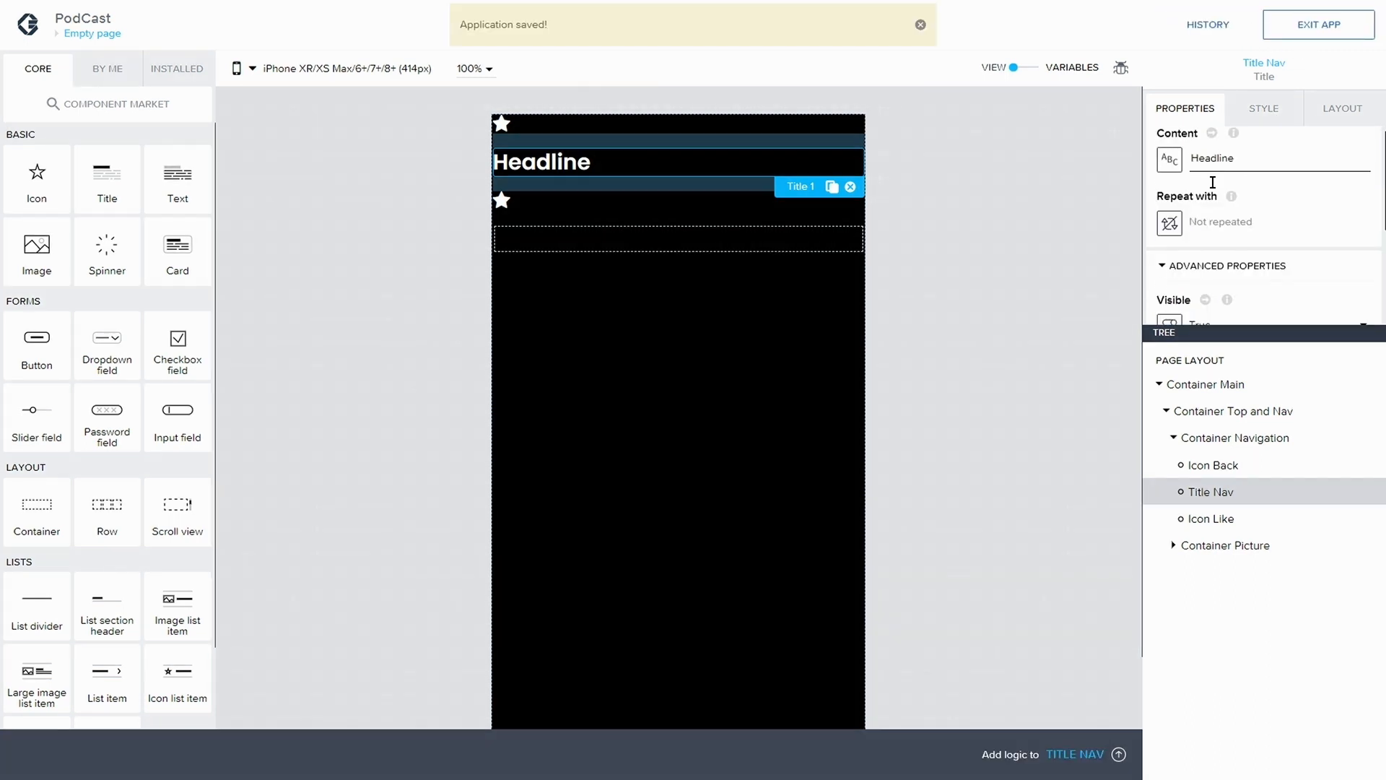
key("BackSpace")
key("BackSpace")
key("BackSpace")
key("BackSpace")
key("BackSpace")
key("BackSpace")
key("BackSpace")
key("BackSpace")
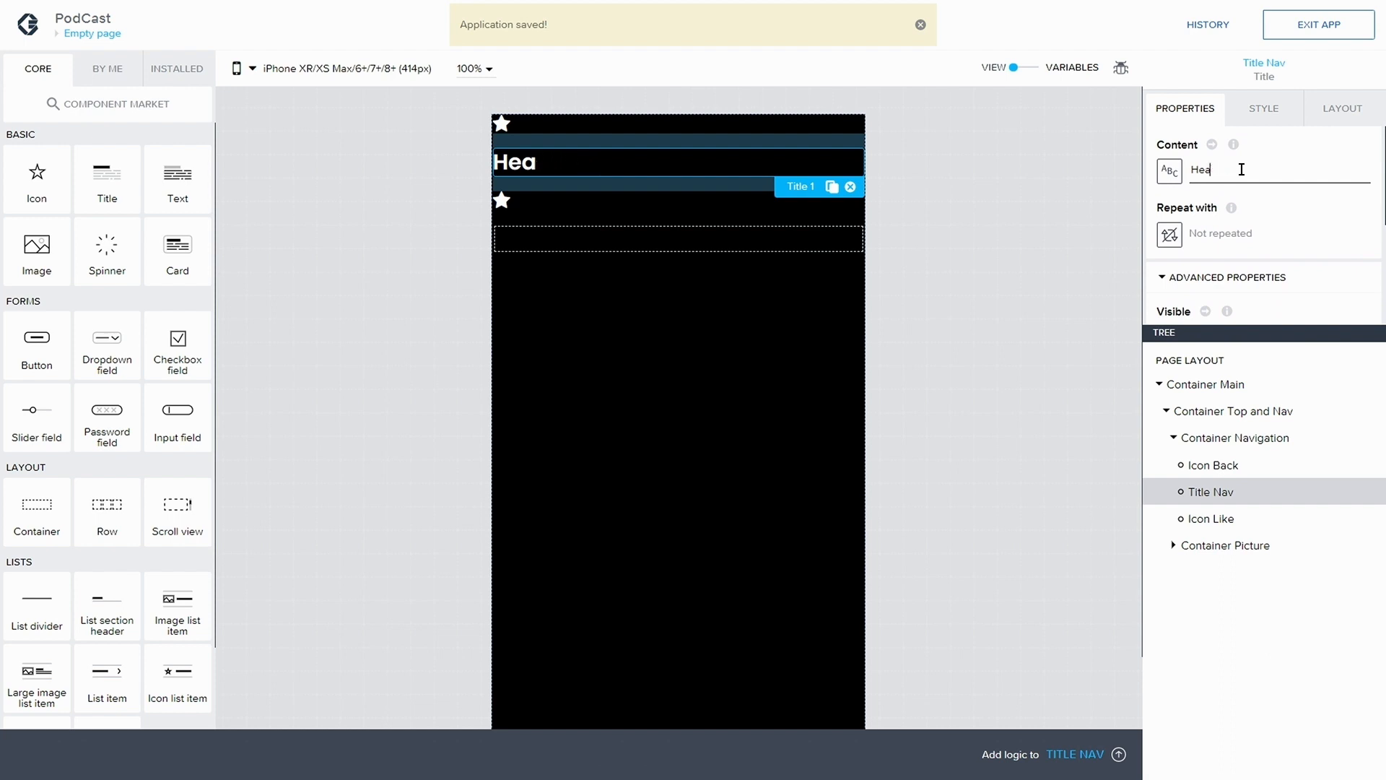
type("N")
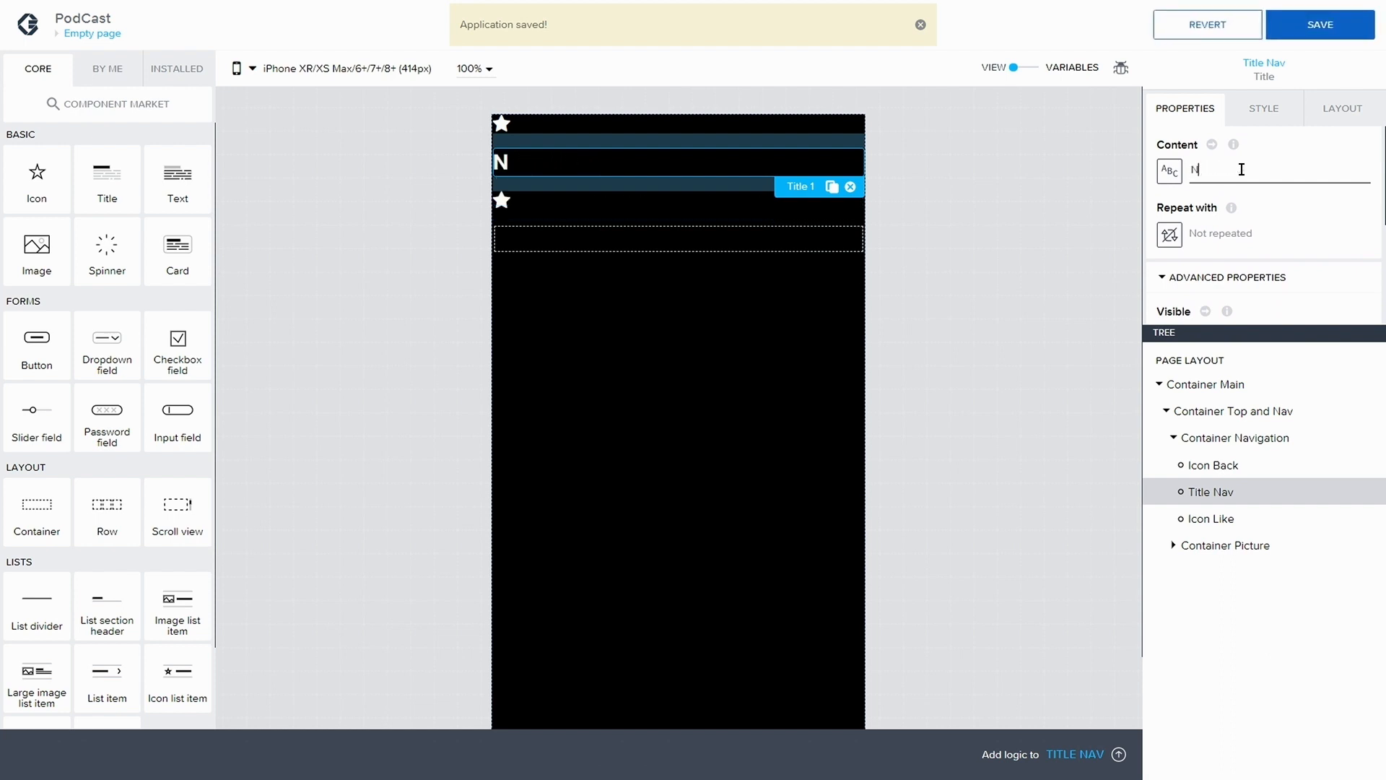
type("ow Playing")
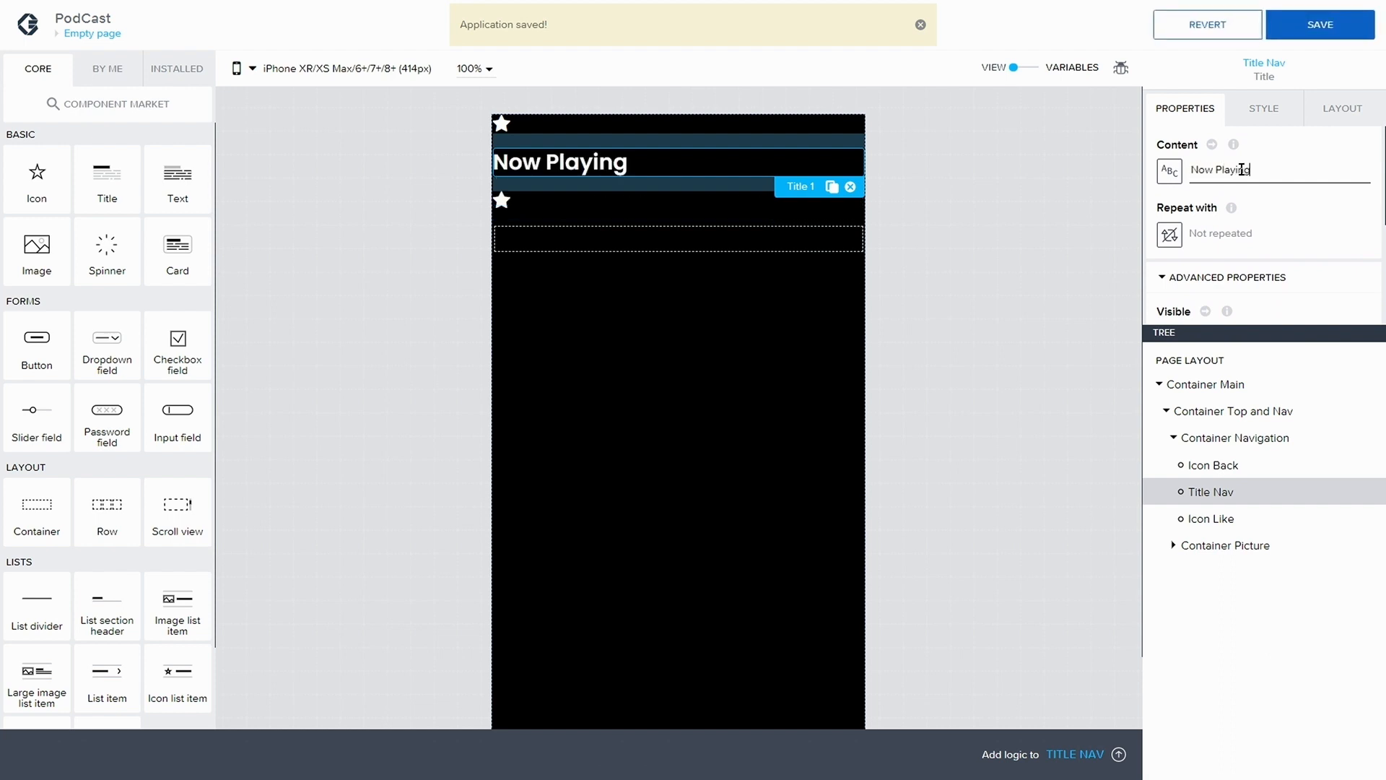
Set the layout direction of Container Navigation to Horizontal and save the app
left_click(1222, 438)
left_click(1342, 108)
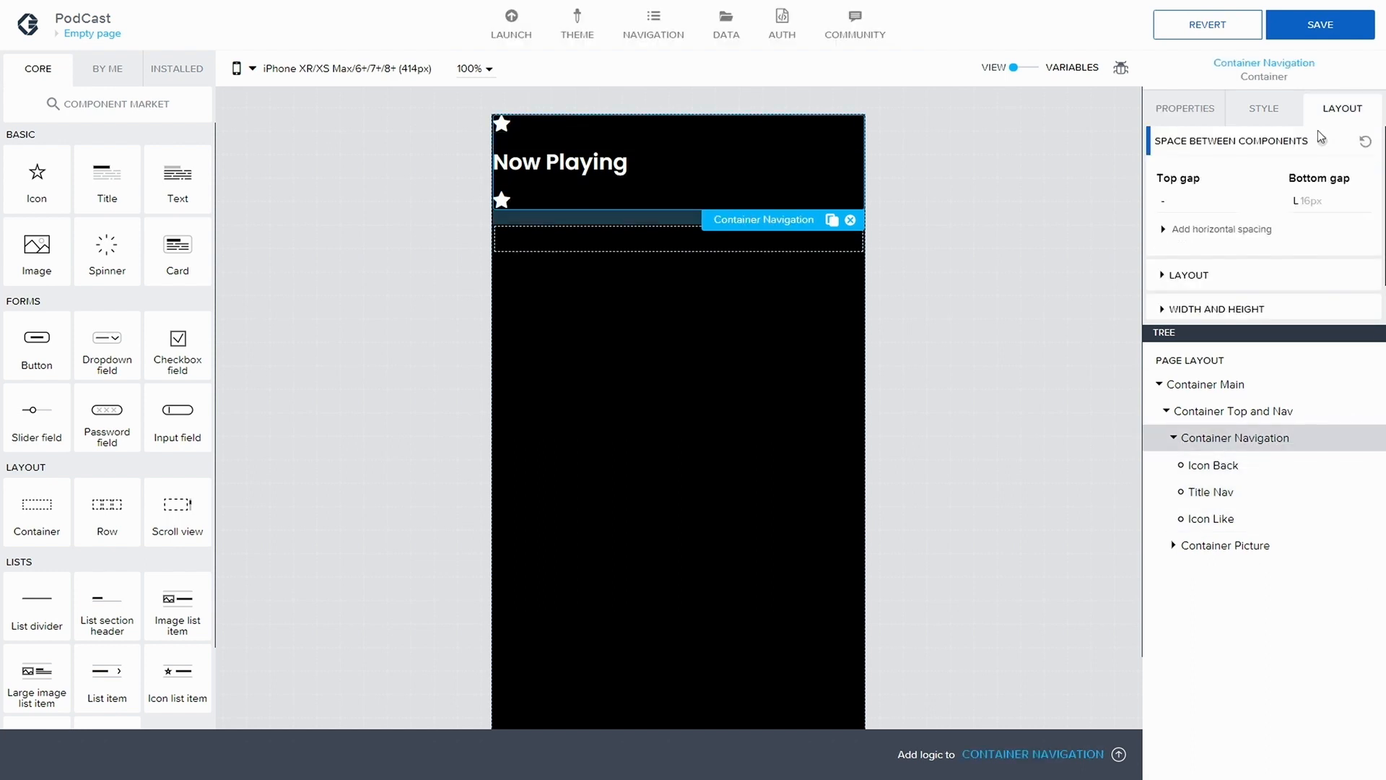
scroll(1163, 231, "down", 1)
left_click(1166, 236)
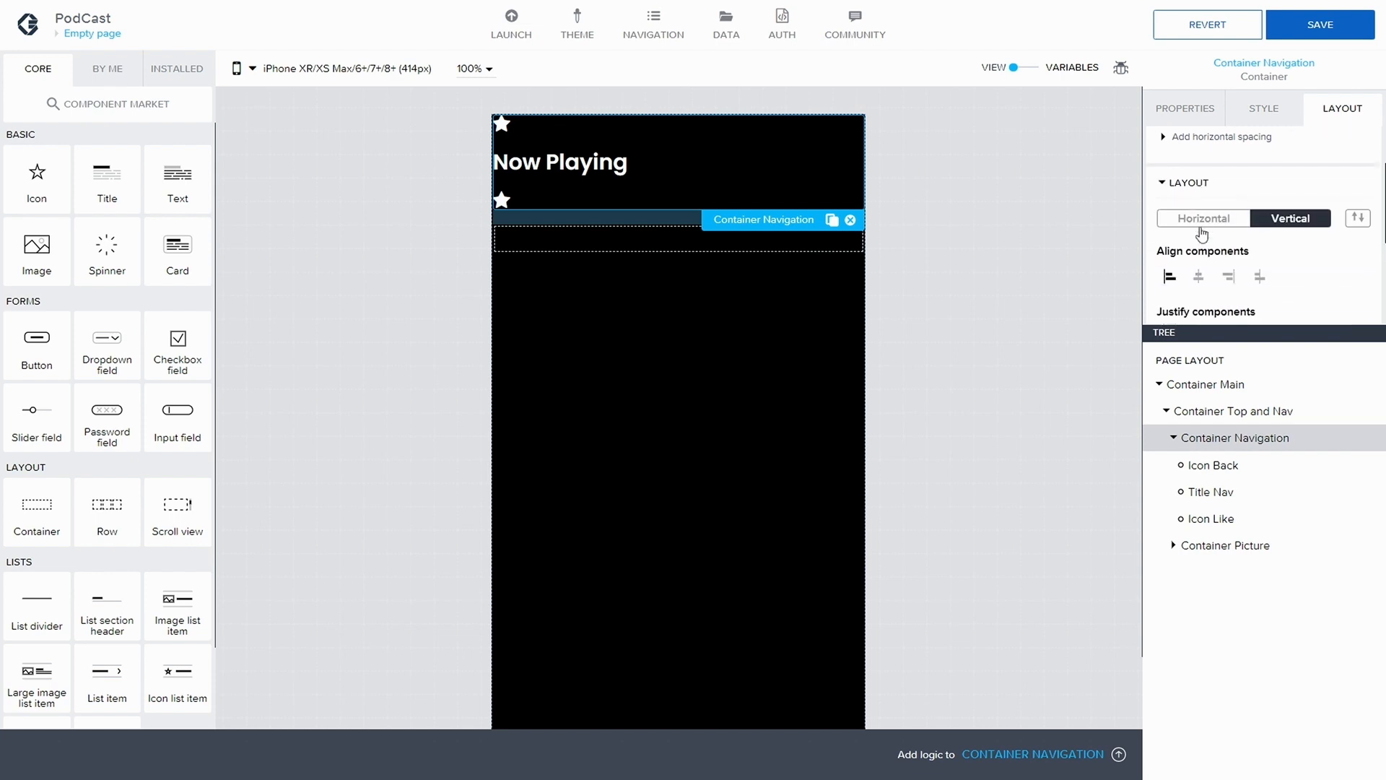
left_click(1204, 212)
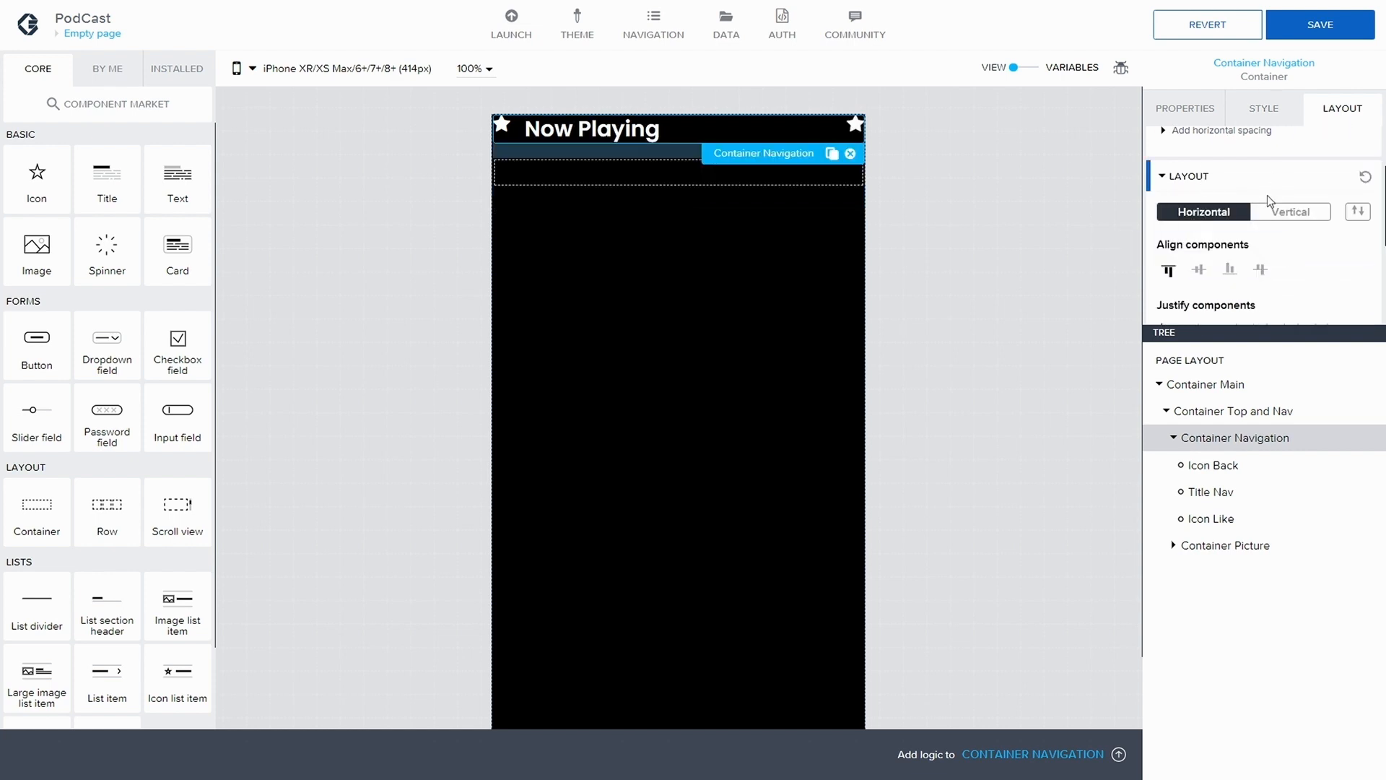
left_click(1314, 26)
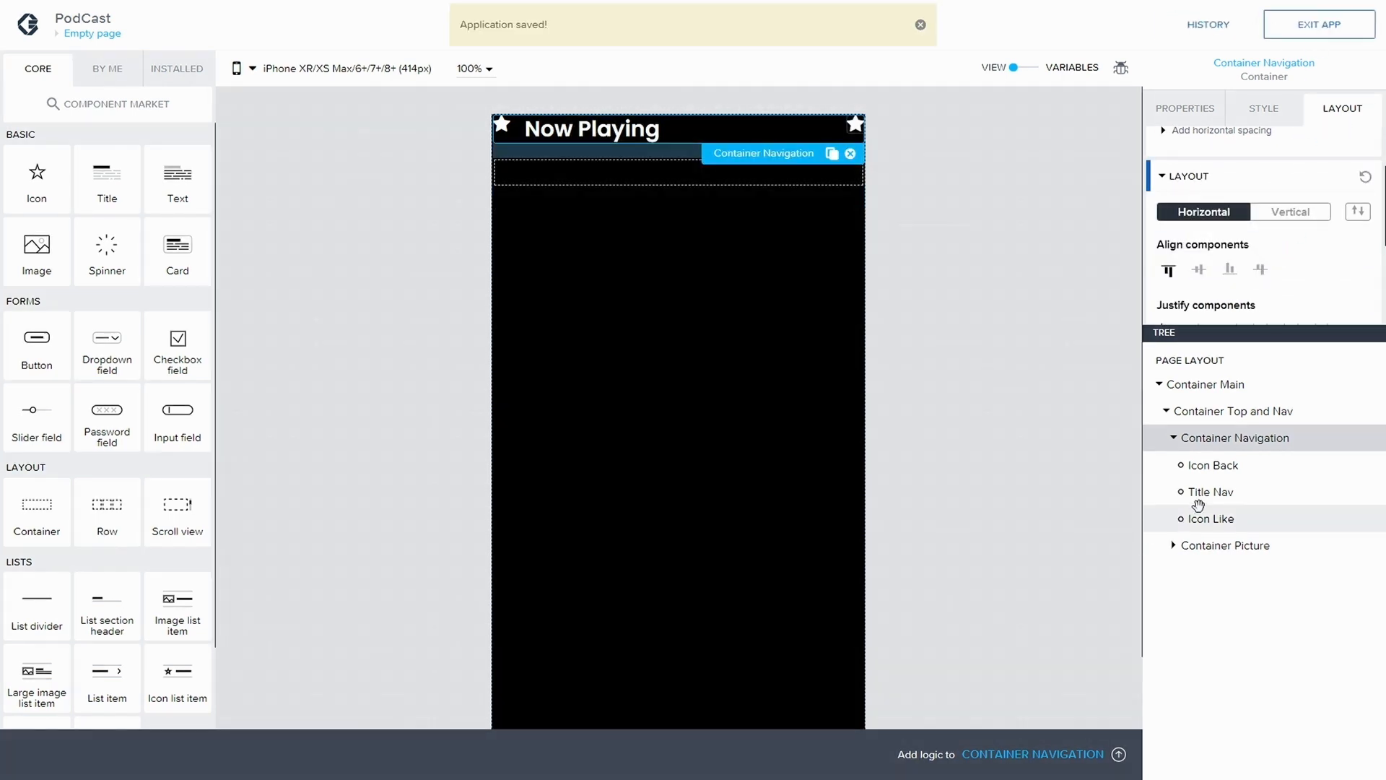
Set the width of Title Nav to Fit content
left_click(1220, 471)
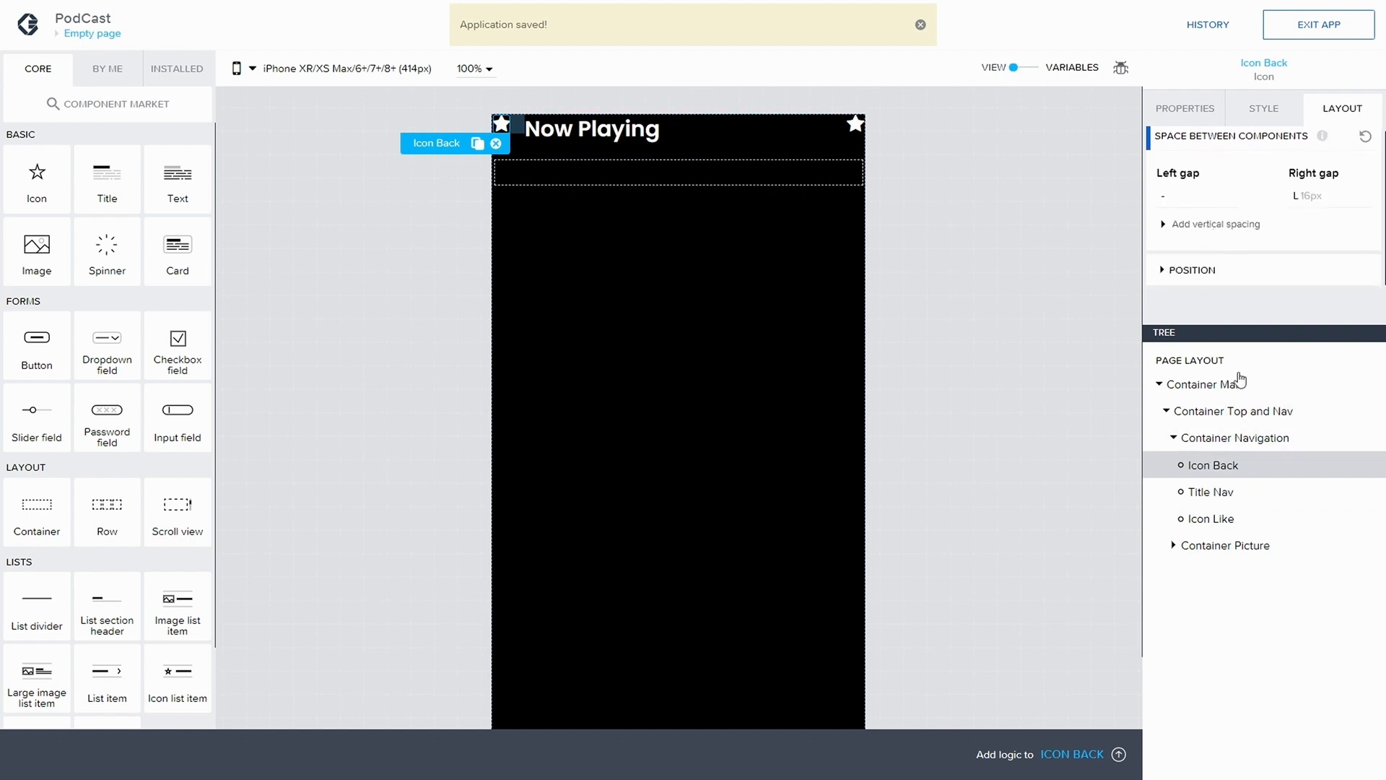
left_click(1220, 491)
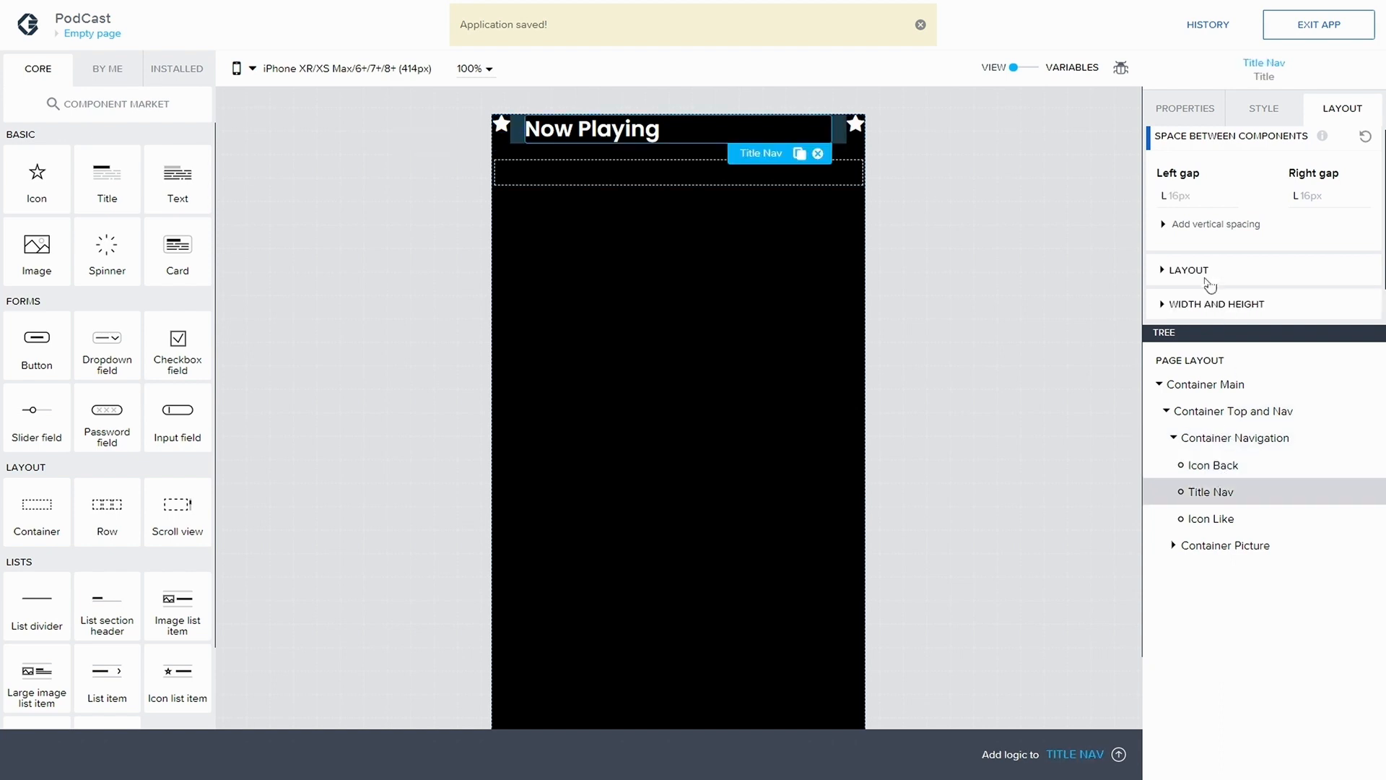
scroll(1213, 278, "down", 1)
left_click(1182, 238)
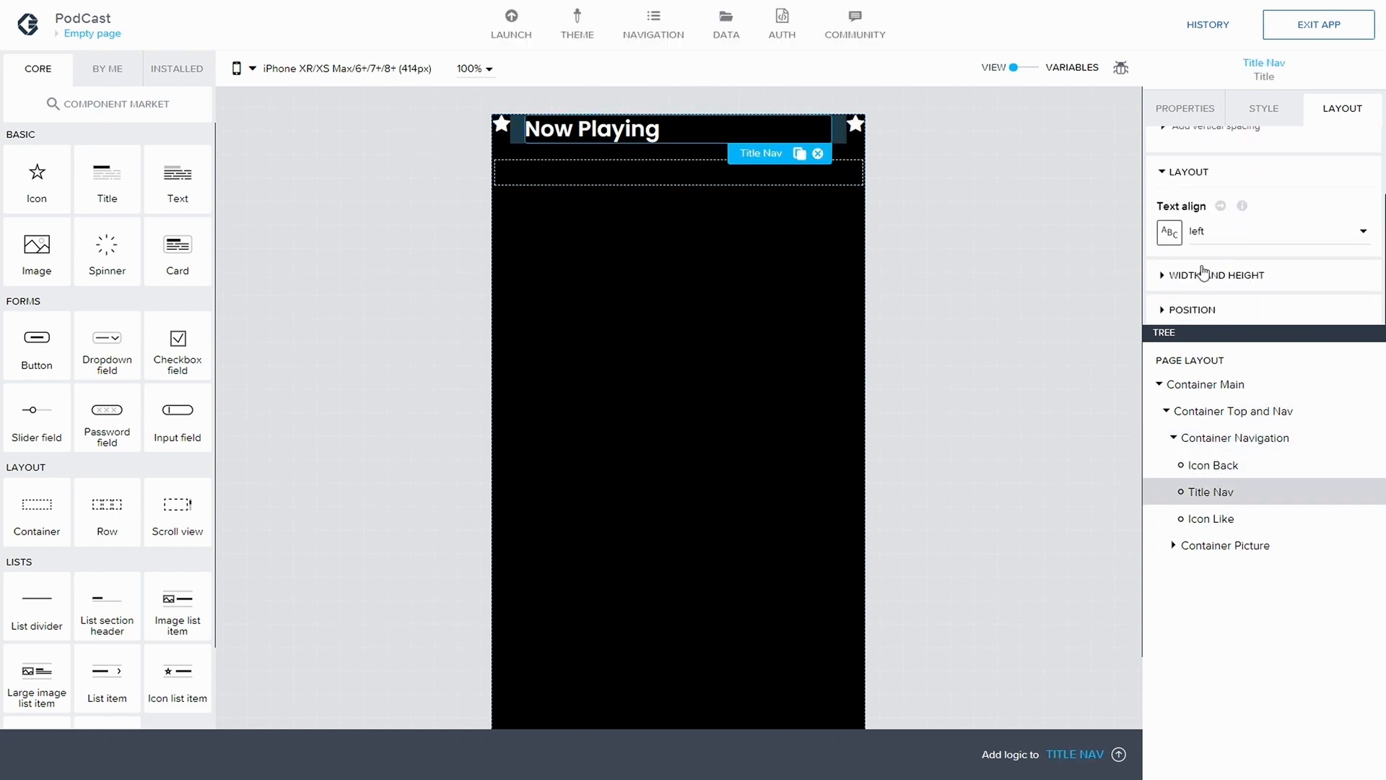
left_click(1200, 273)
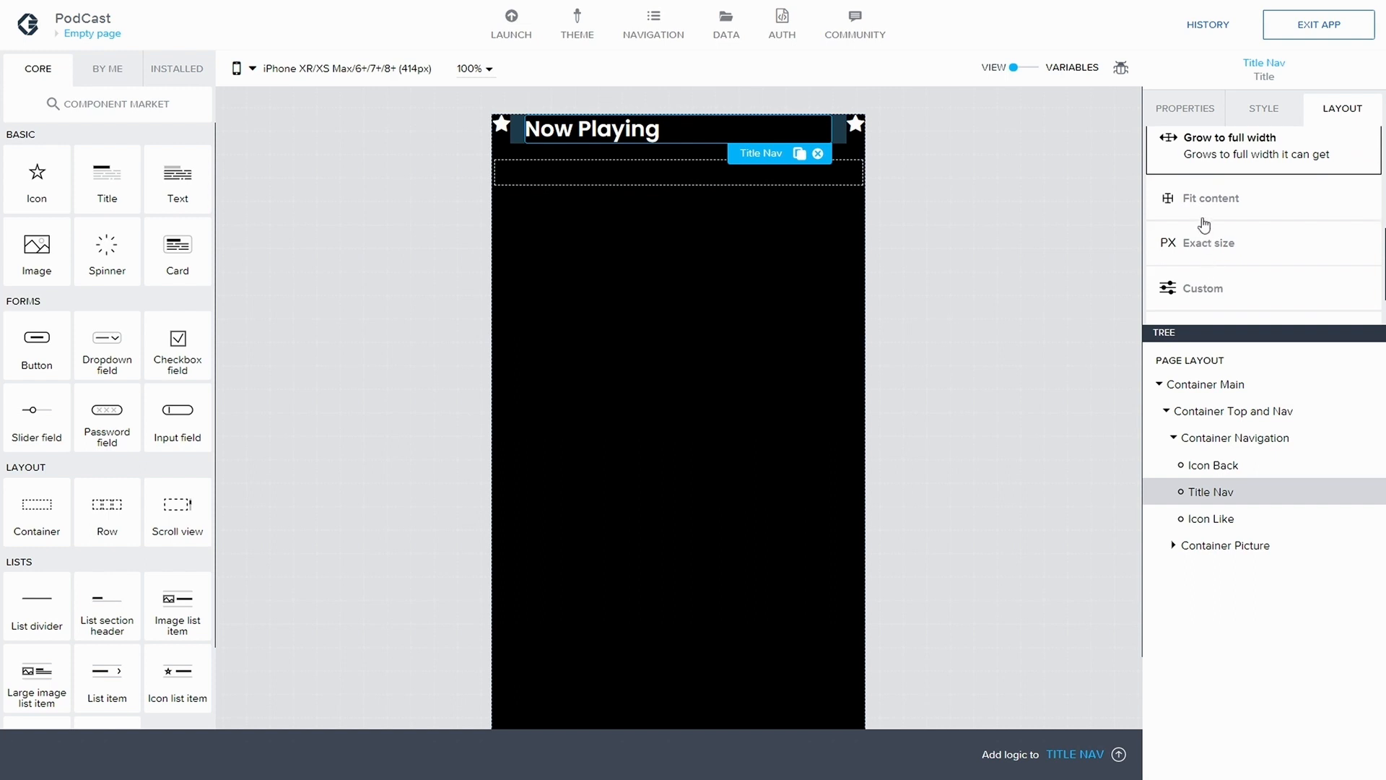
left_click(1205, 204)
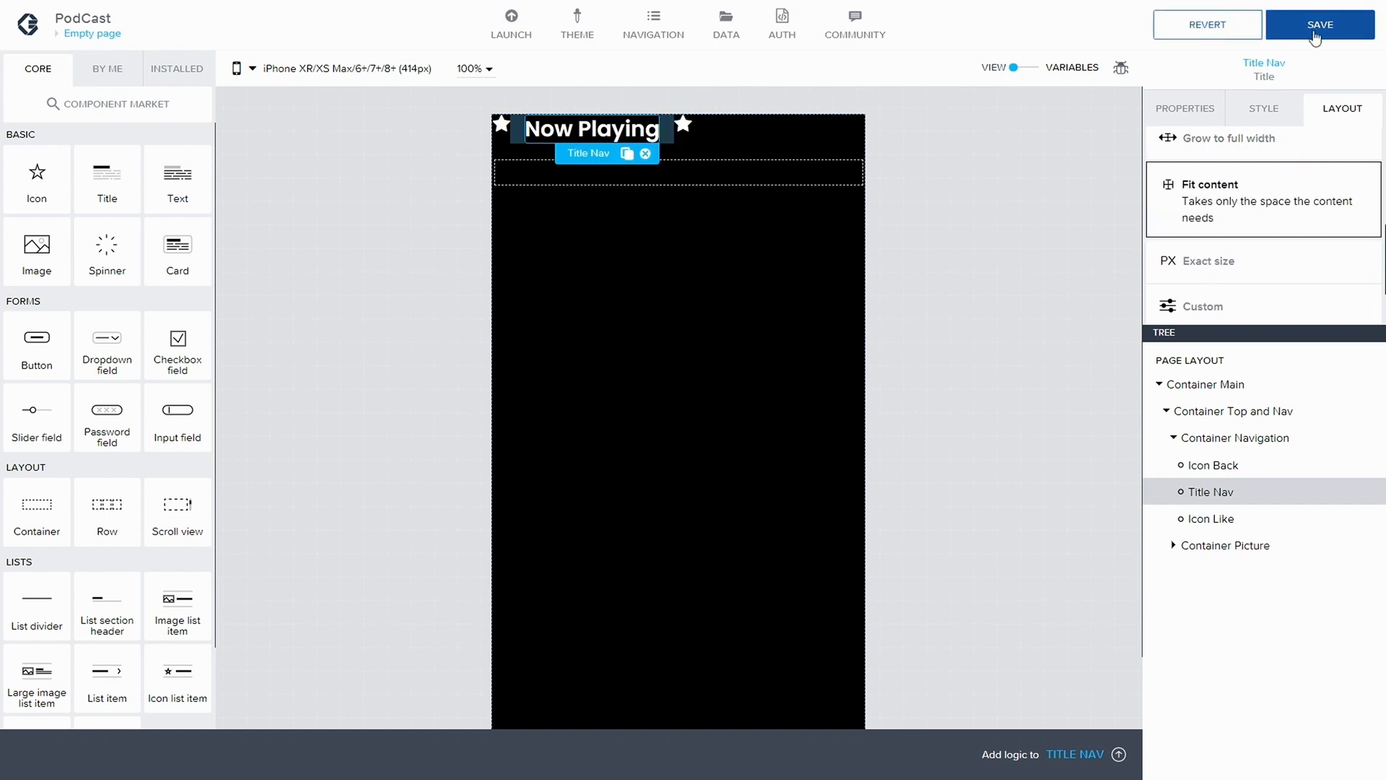
Justify the components of Container Navigation with space between them, align them vertically to the middle, and save the app
left_click(1235, 438)
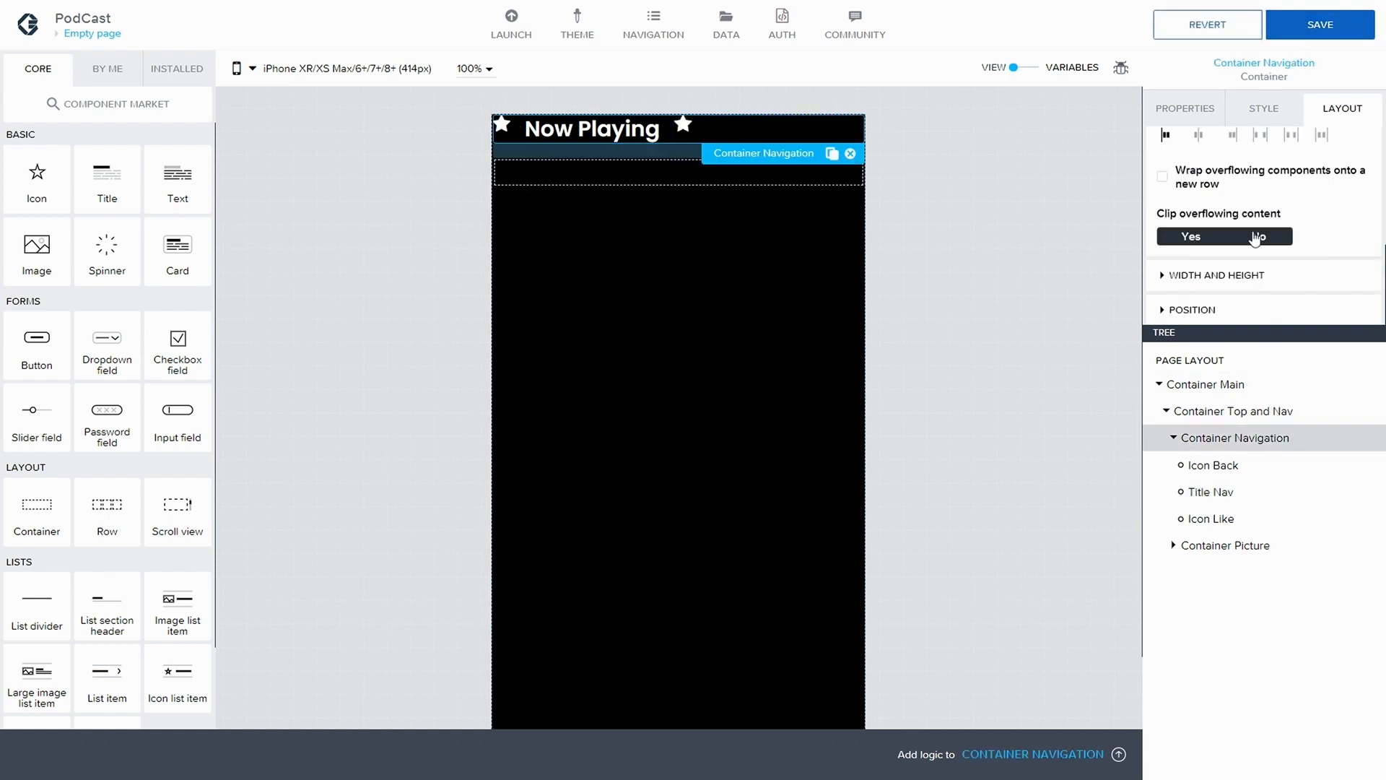
scroll(1292, 229, "up", 1)
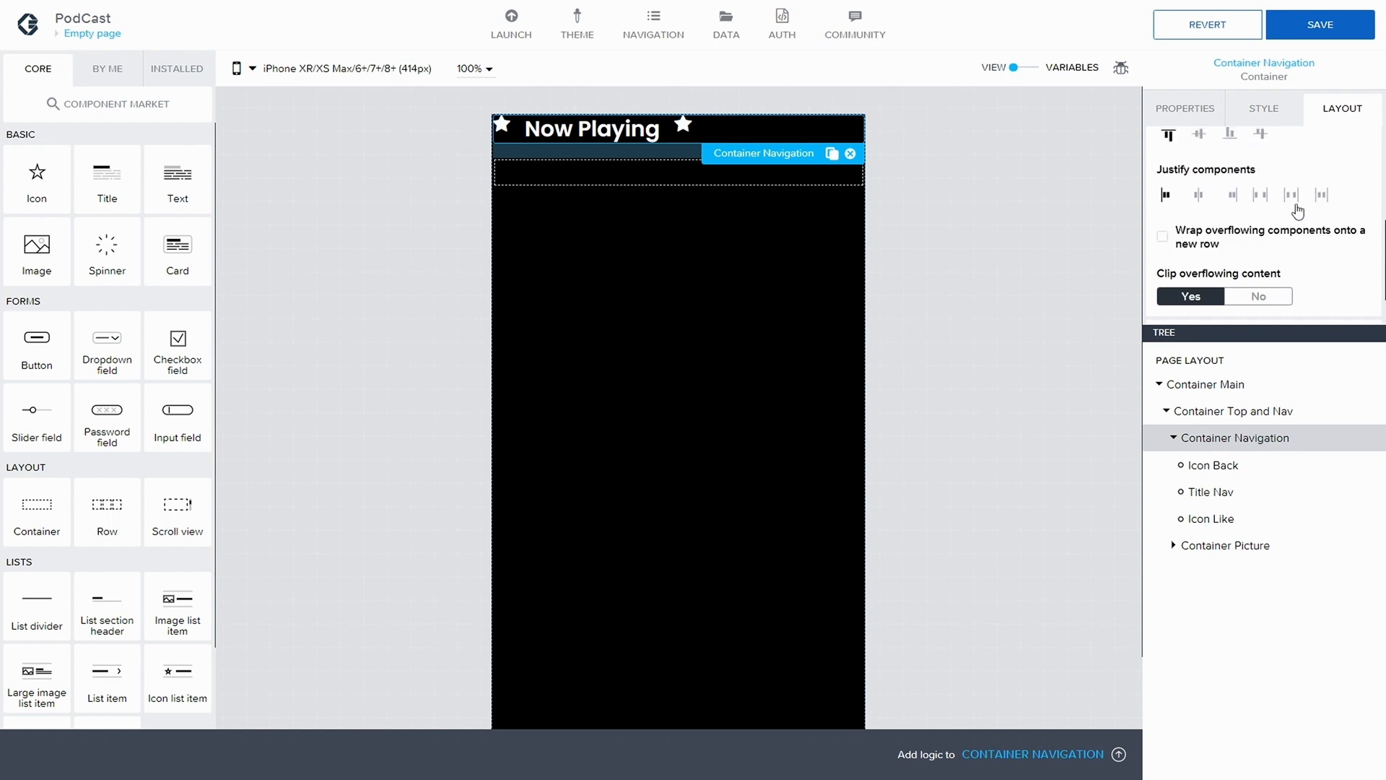
left_click(1260, 199)
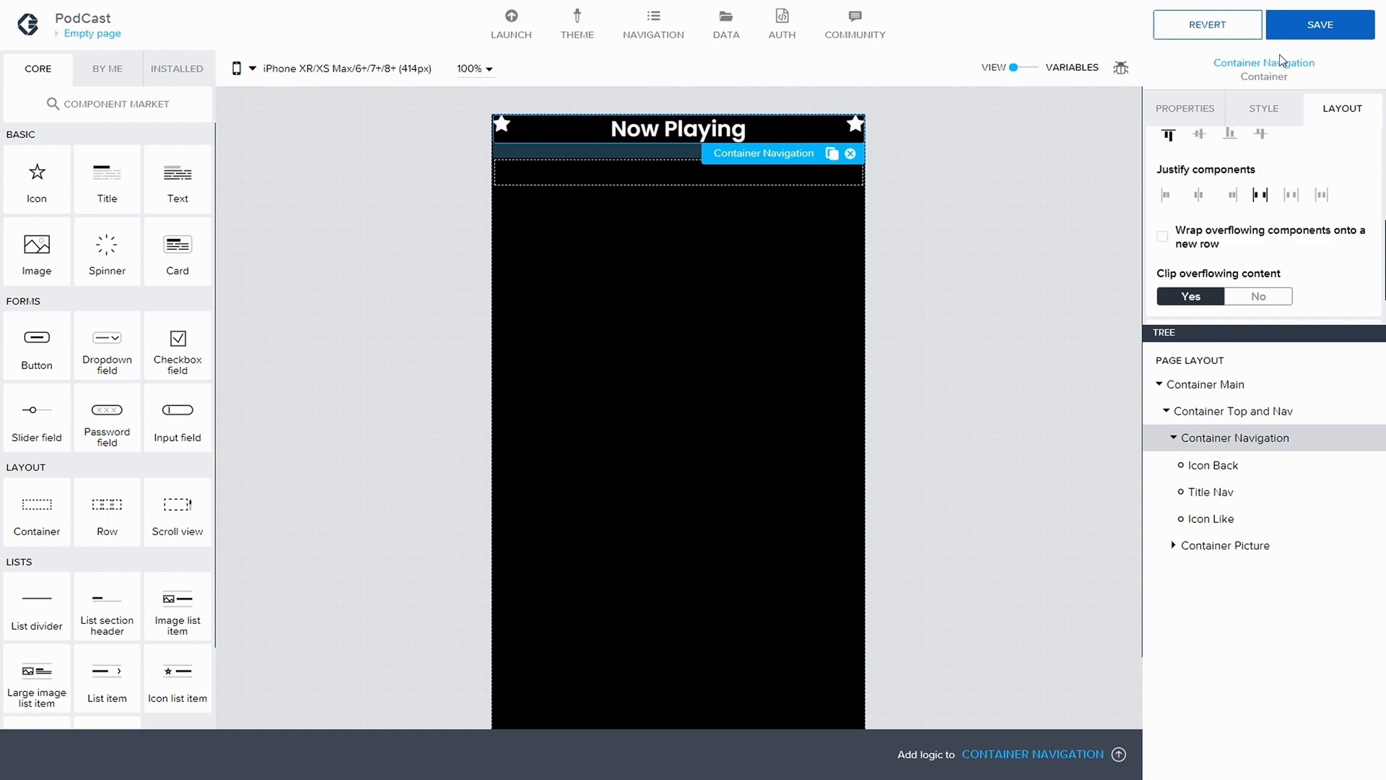
left_click(1199, 134)
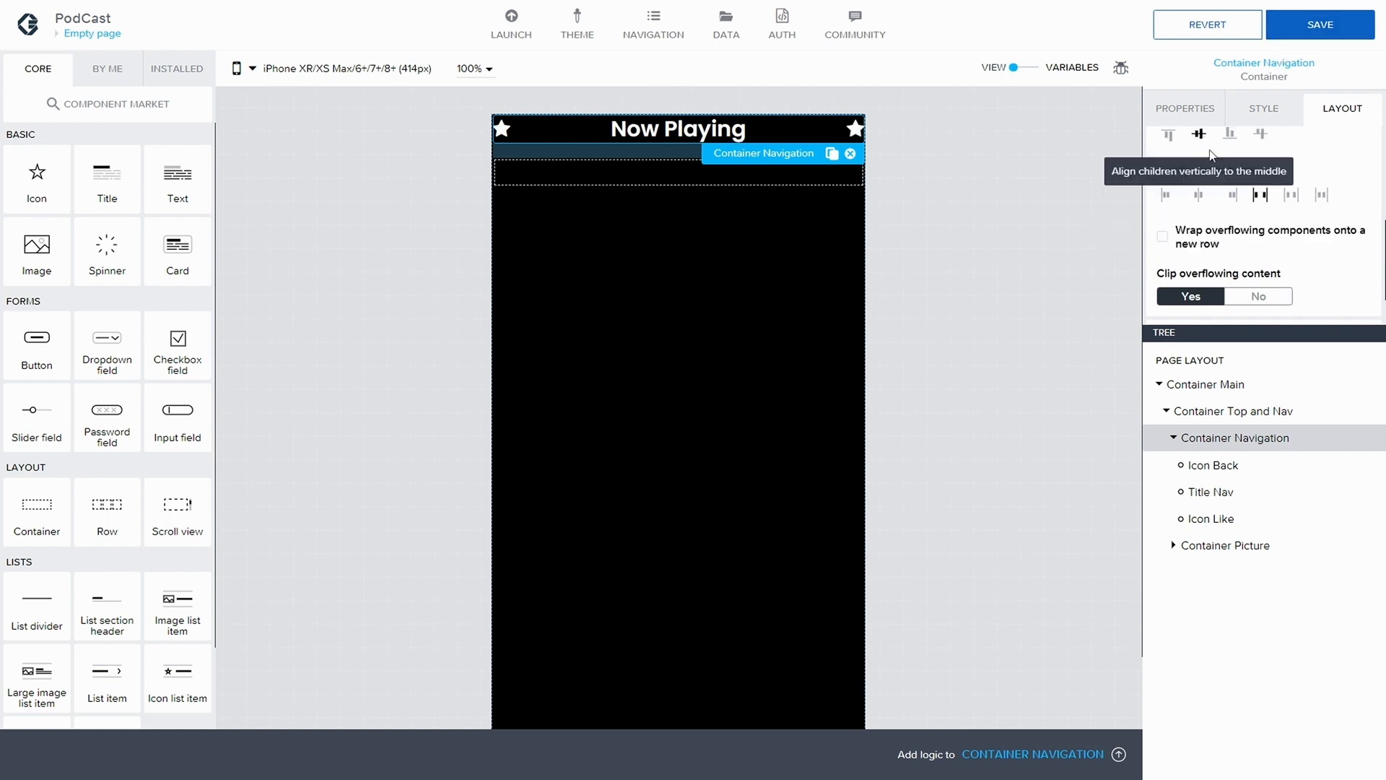
left_click(1309, 42)
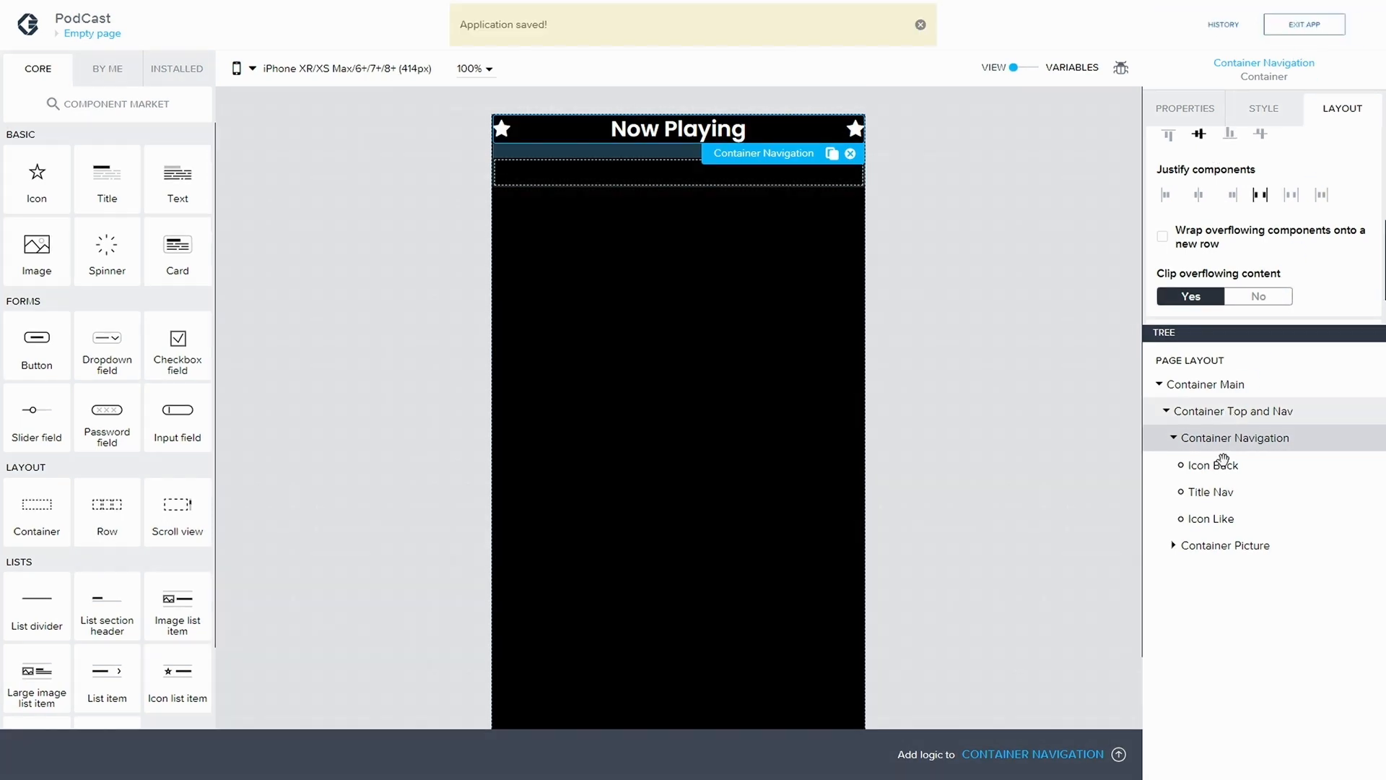
Change the symbol of Icon Back to long-arrow-left, searching the icon library for "Long"
left_click(1199, 465)
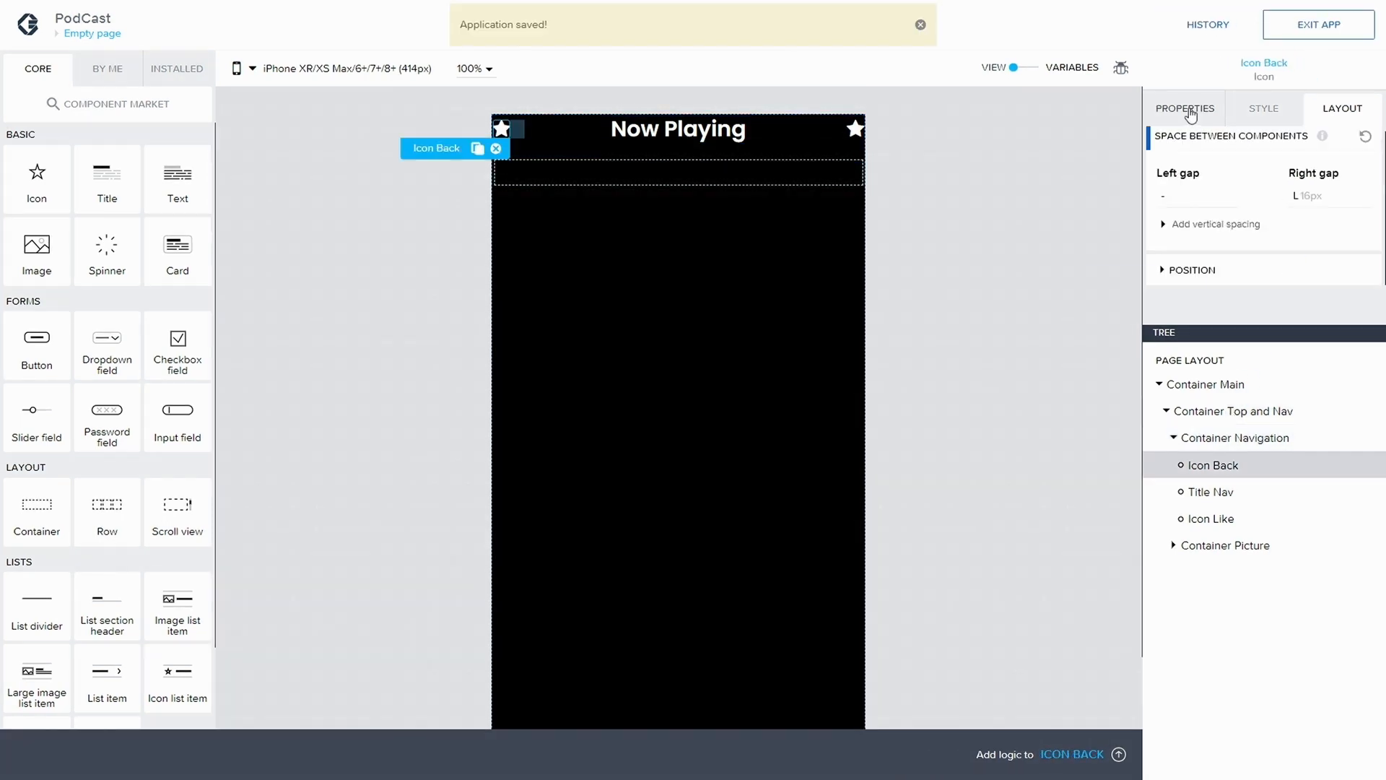
left_click(1191, 110)
left_click(1232, 174)
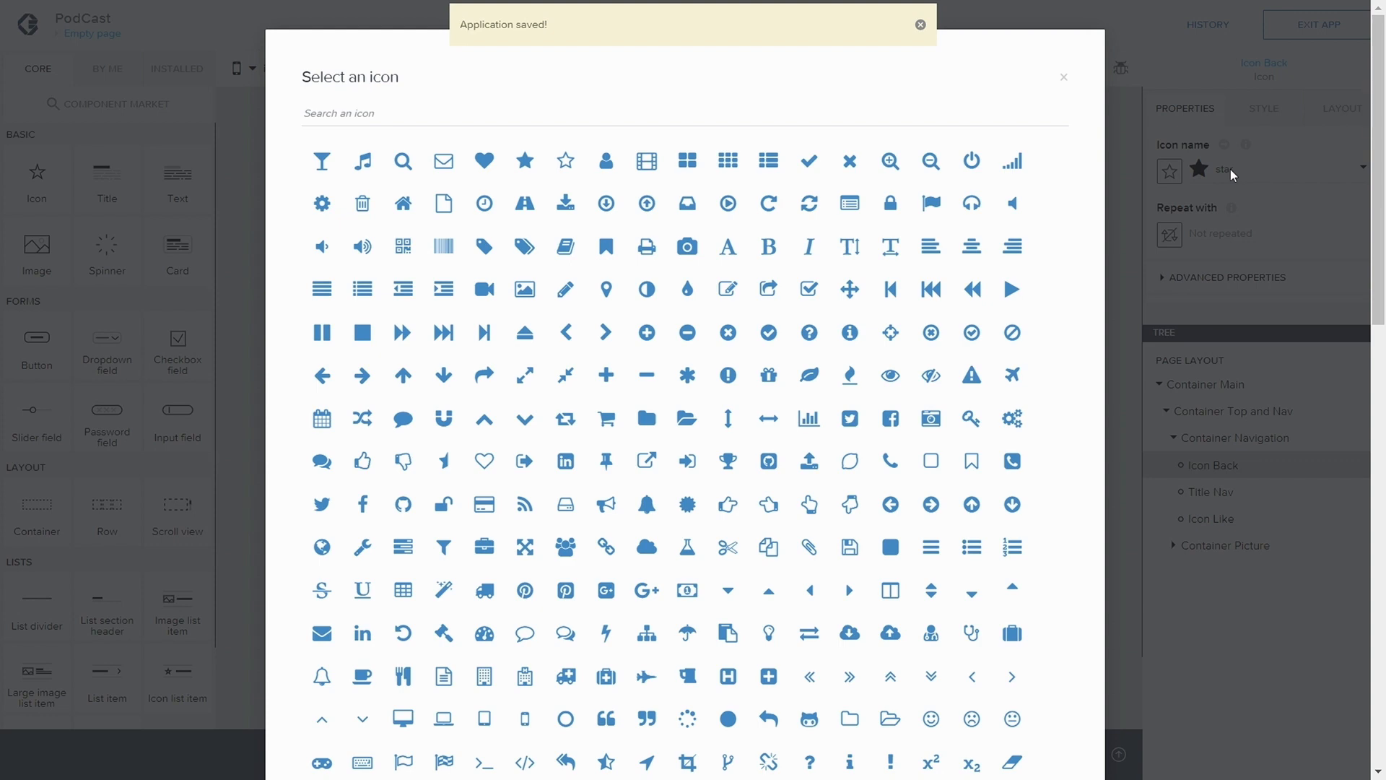
left_click(387, 107)
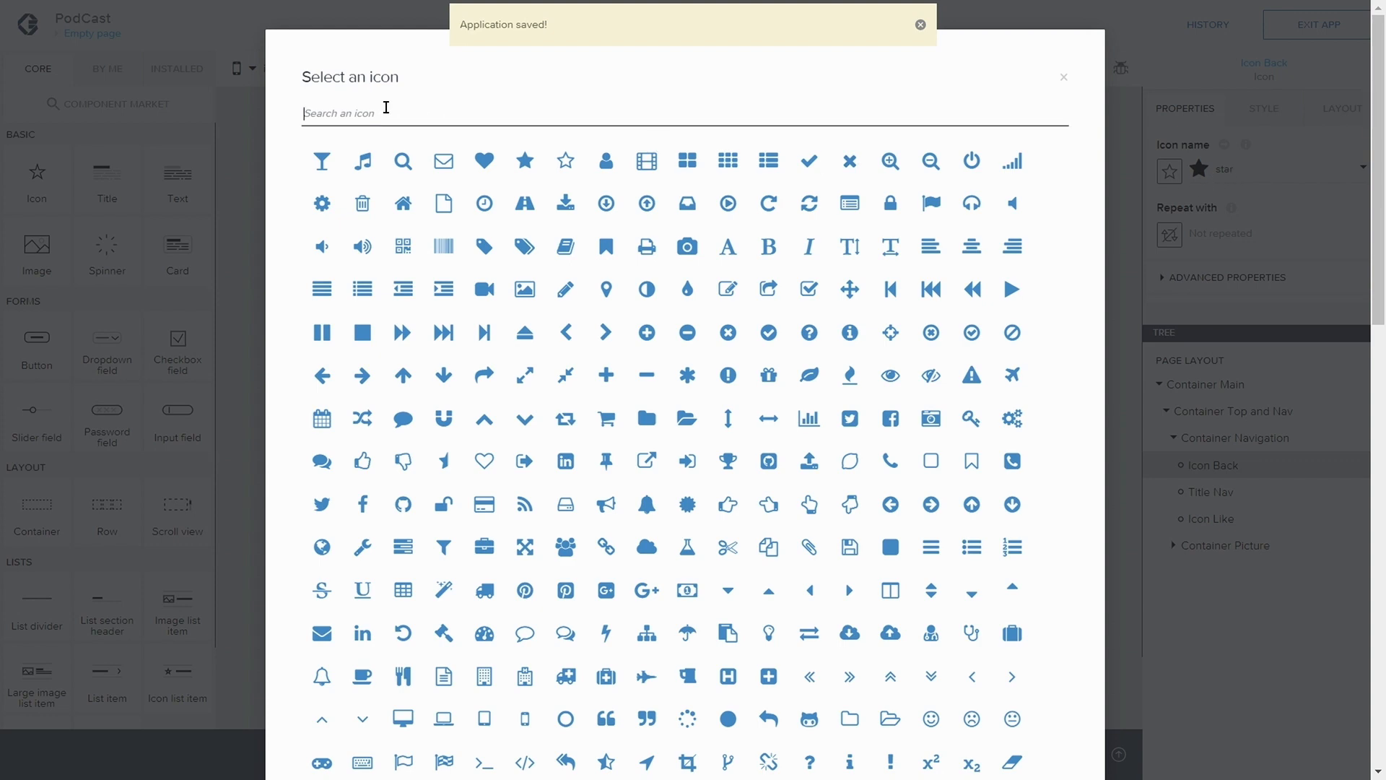
type("Long")
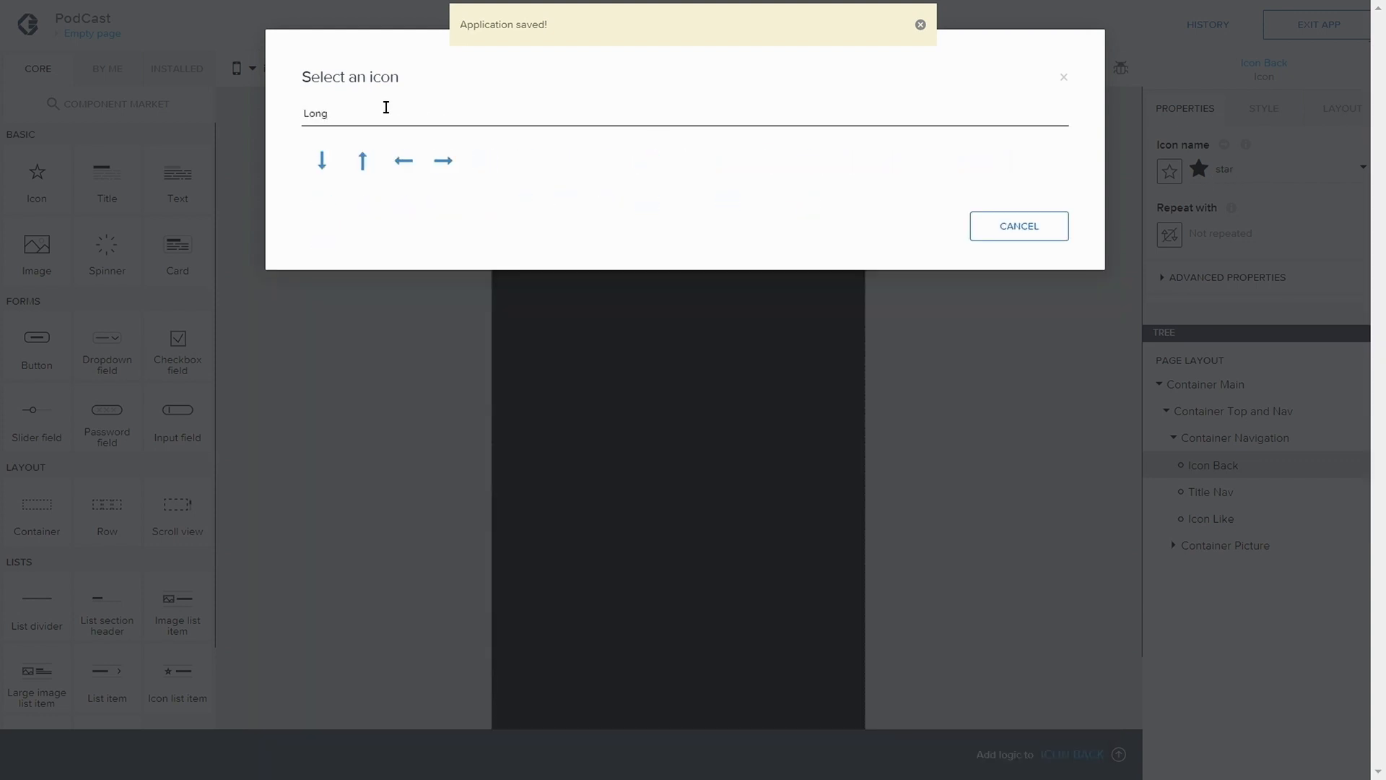
left_click(402, 161)
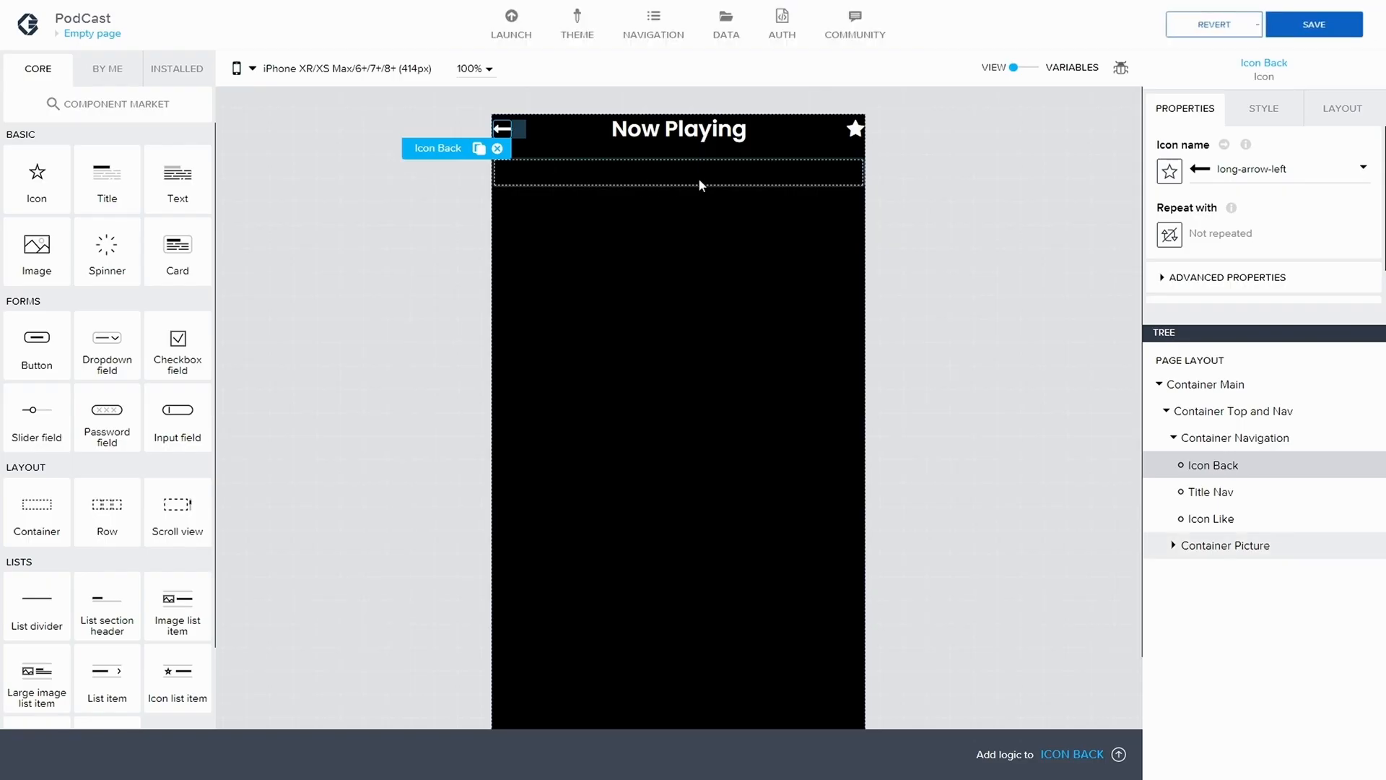
Change the symbol of Icon Like to the outlined heart, heart-o, searching the icon library for "Hear"
left_click(1212, 518)
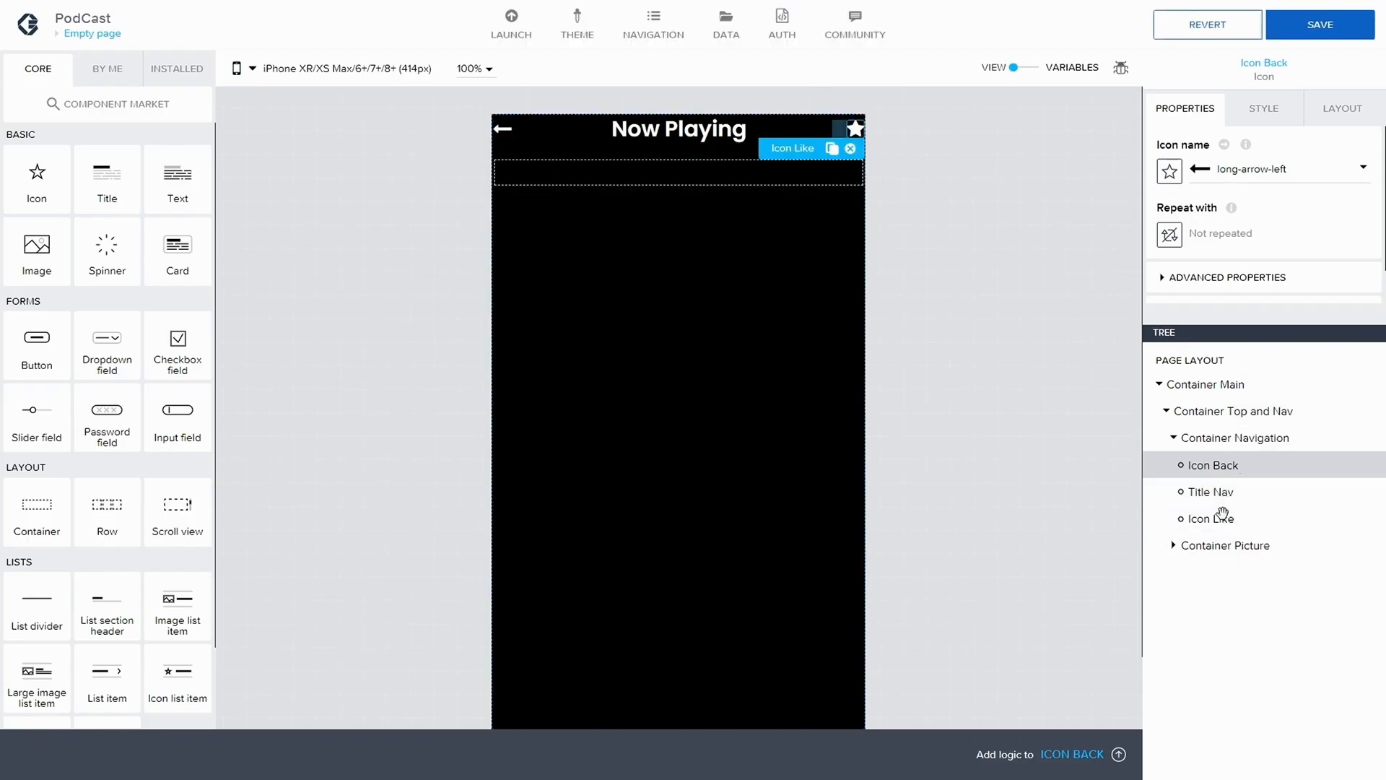
left_click(1244, 178)
left_click(463, 120)
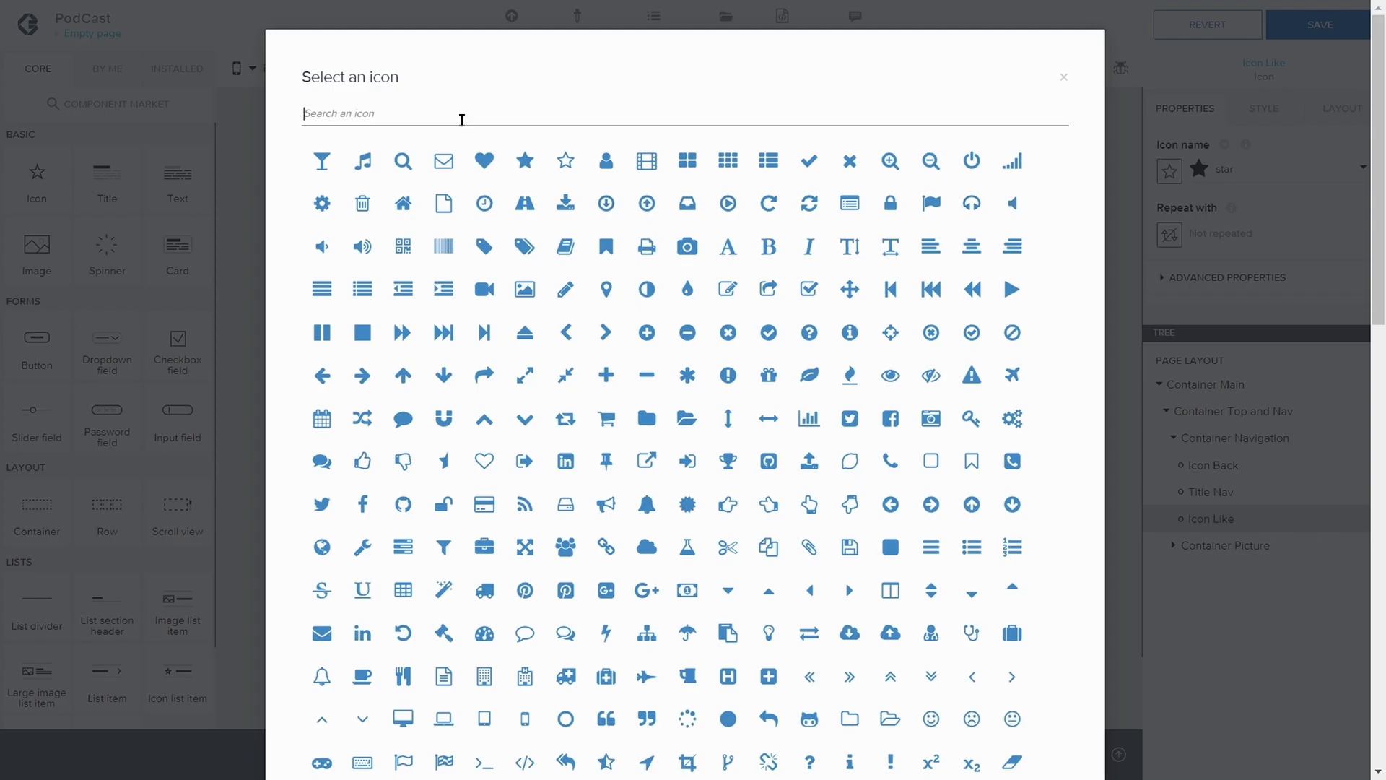
type("Hear")
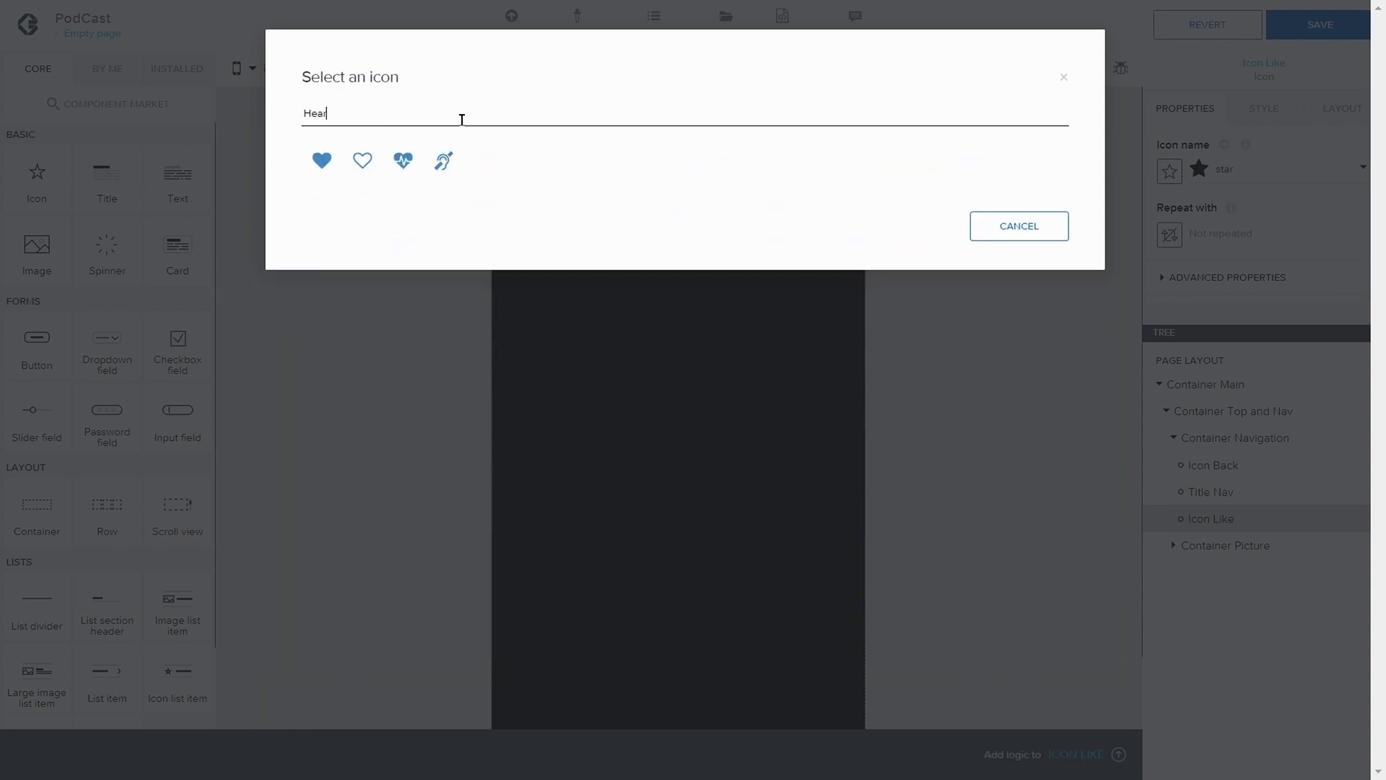
left_click(361, 162)
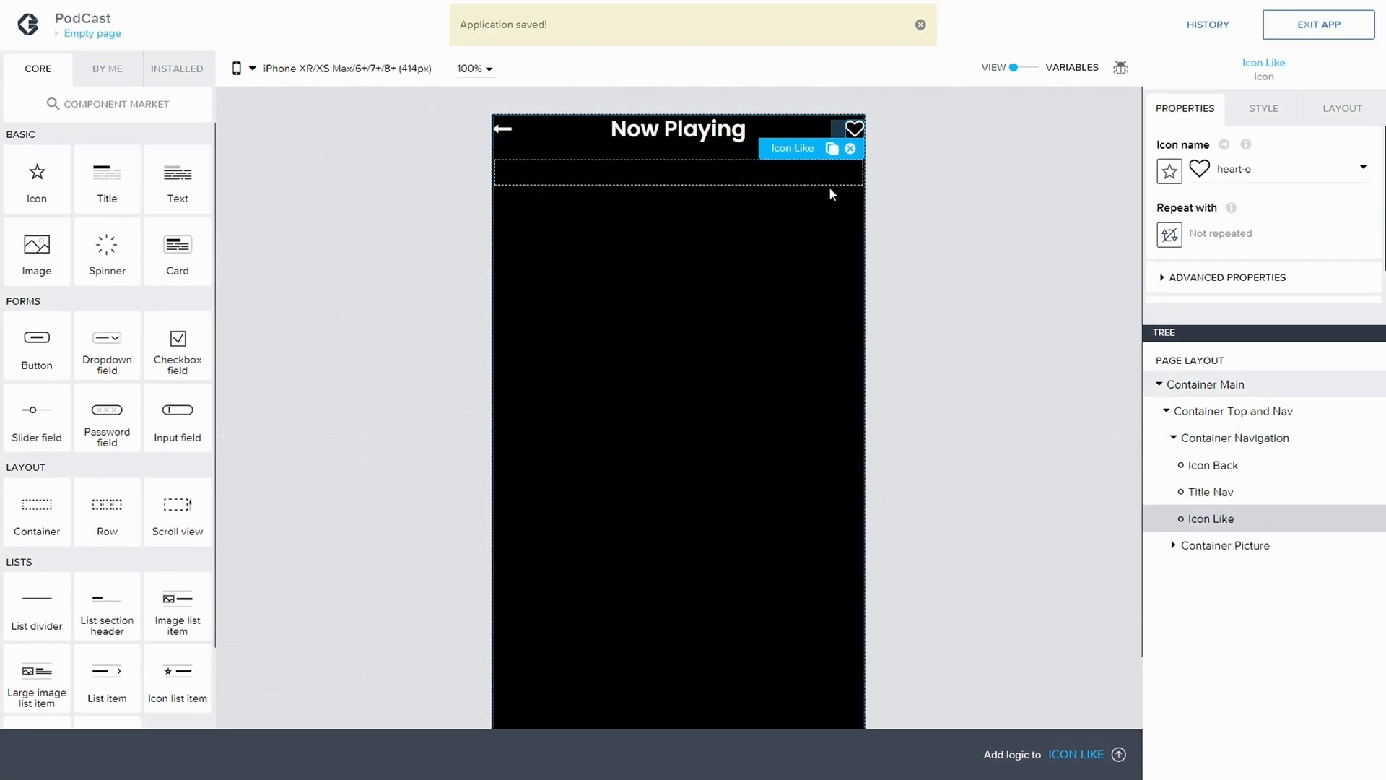
Duplicate the Content Primary Heading style class of Title Nav as a new style class named Nav Text
left_click(715, 137)
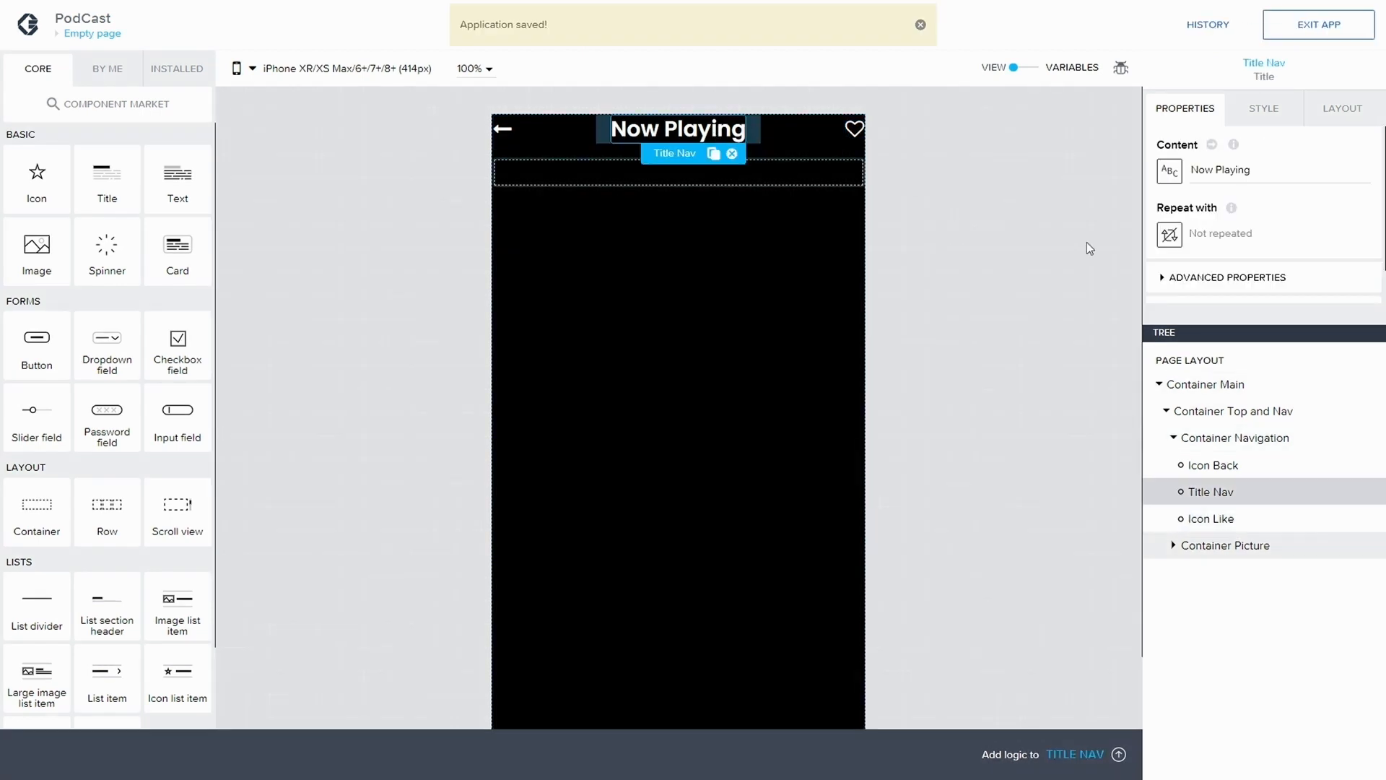
left_click(1238, 115)
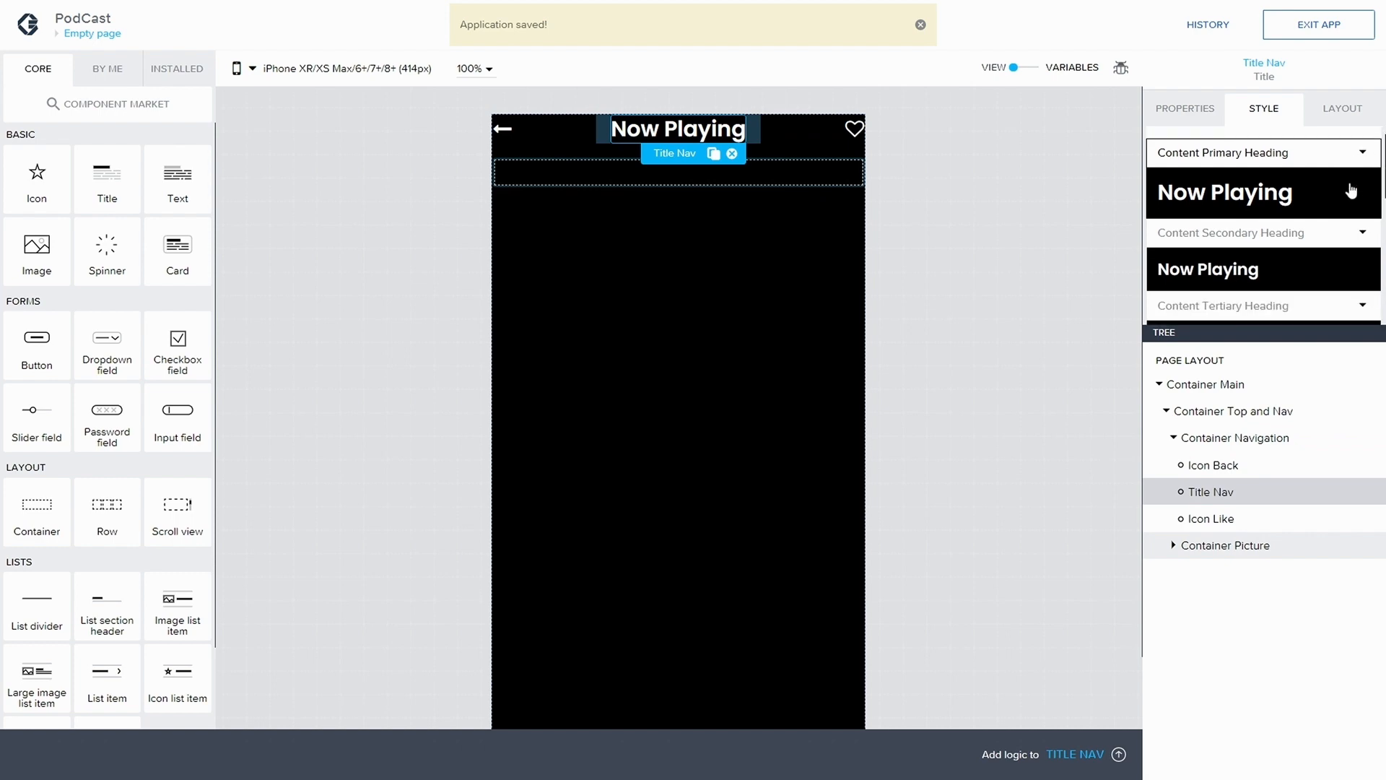
scroll(1352, 191, "up", 1)
left_click(1361, 180)
left_click(1246, 234)
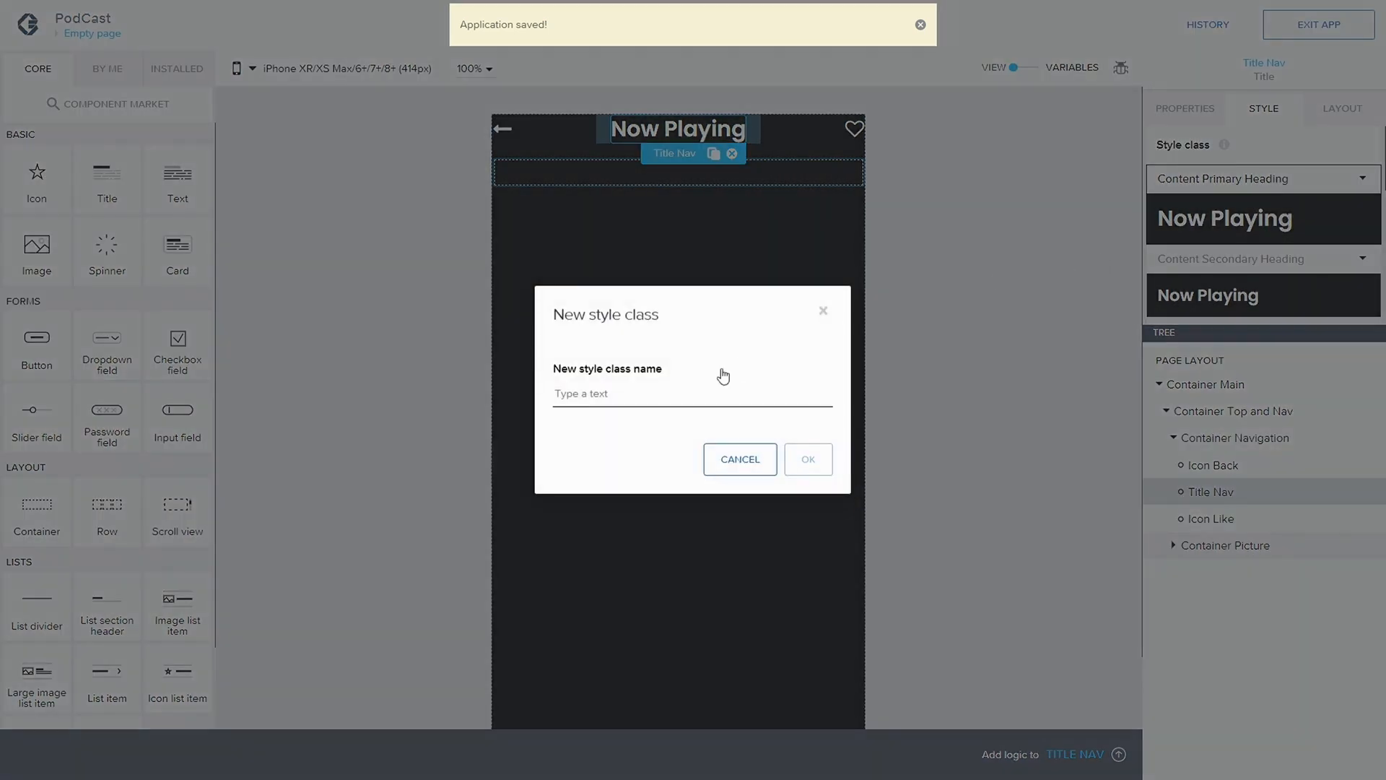
type("Nav")
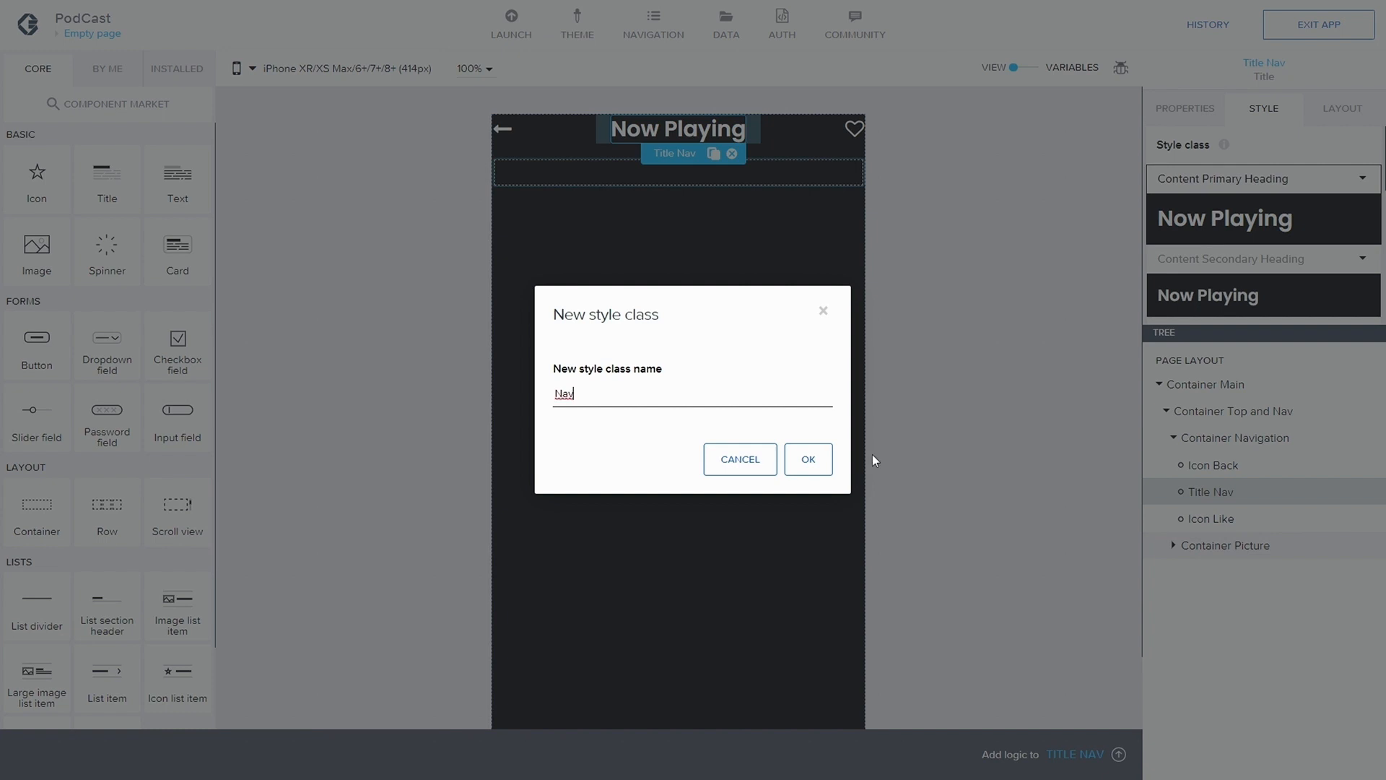
type(" Text")
key("Return")
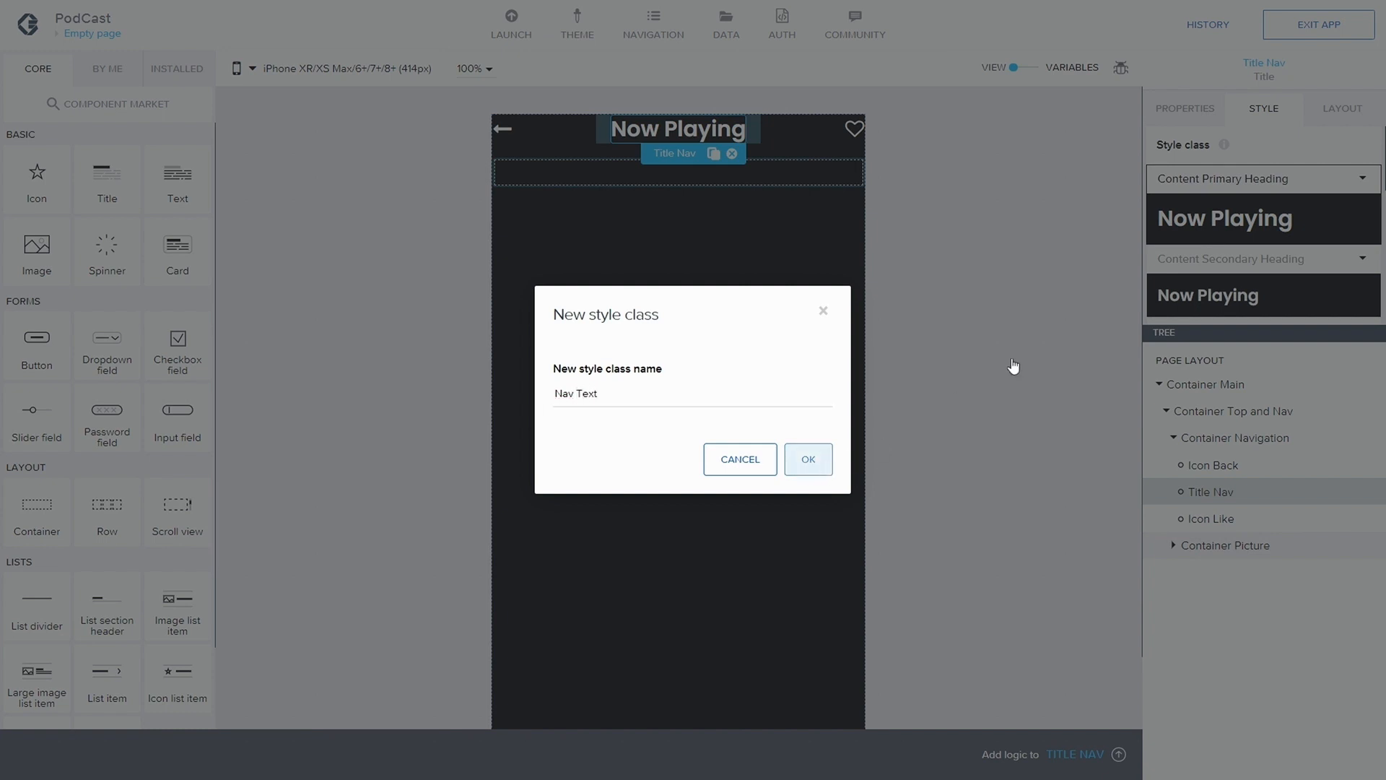
Open the Nav Text style class for editing and examine its typography settings, from text size and font to text transform
left_click(1363, 259)
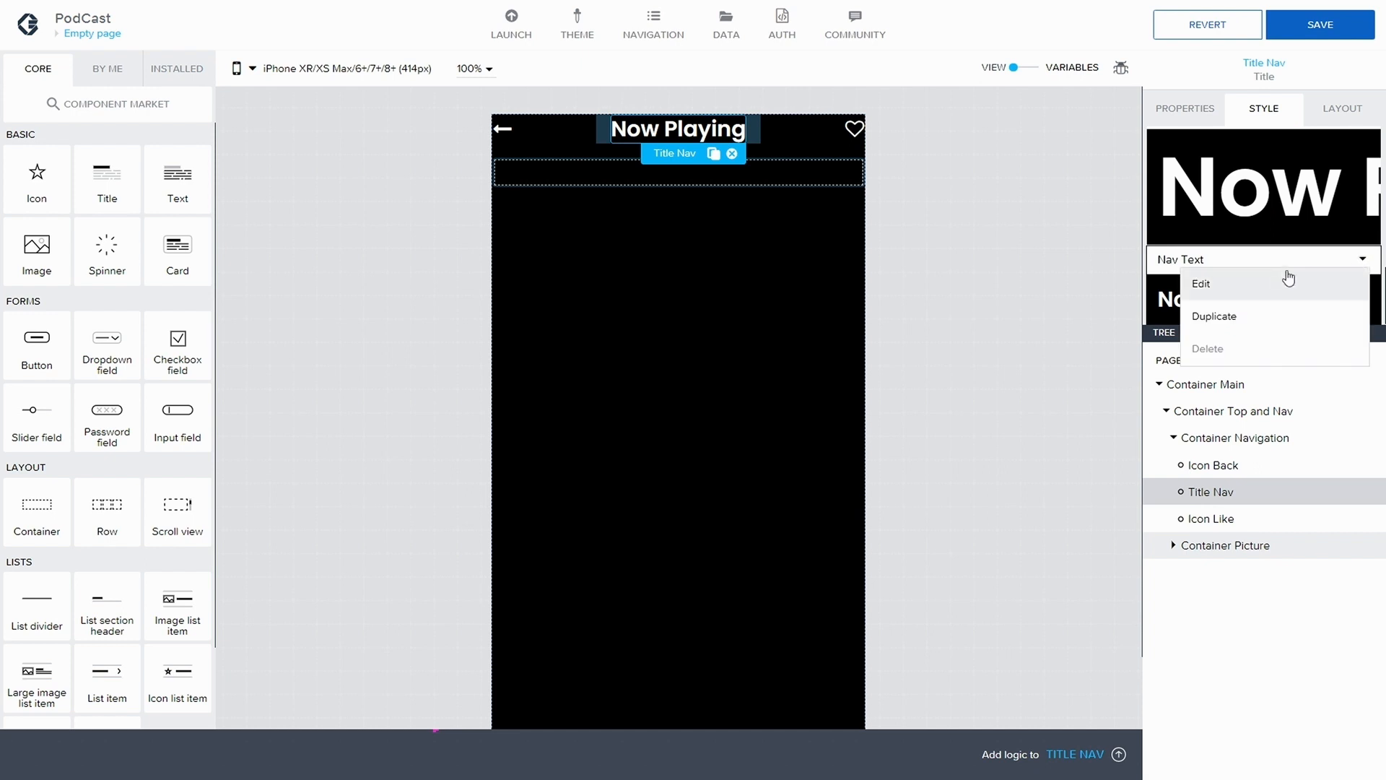
left_click(1247, 282)
scroll(1247, 287, "up", 2)
scroll(1261, 282, "down", 1)
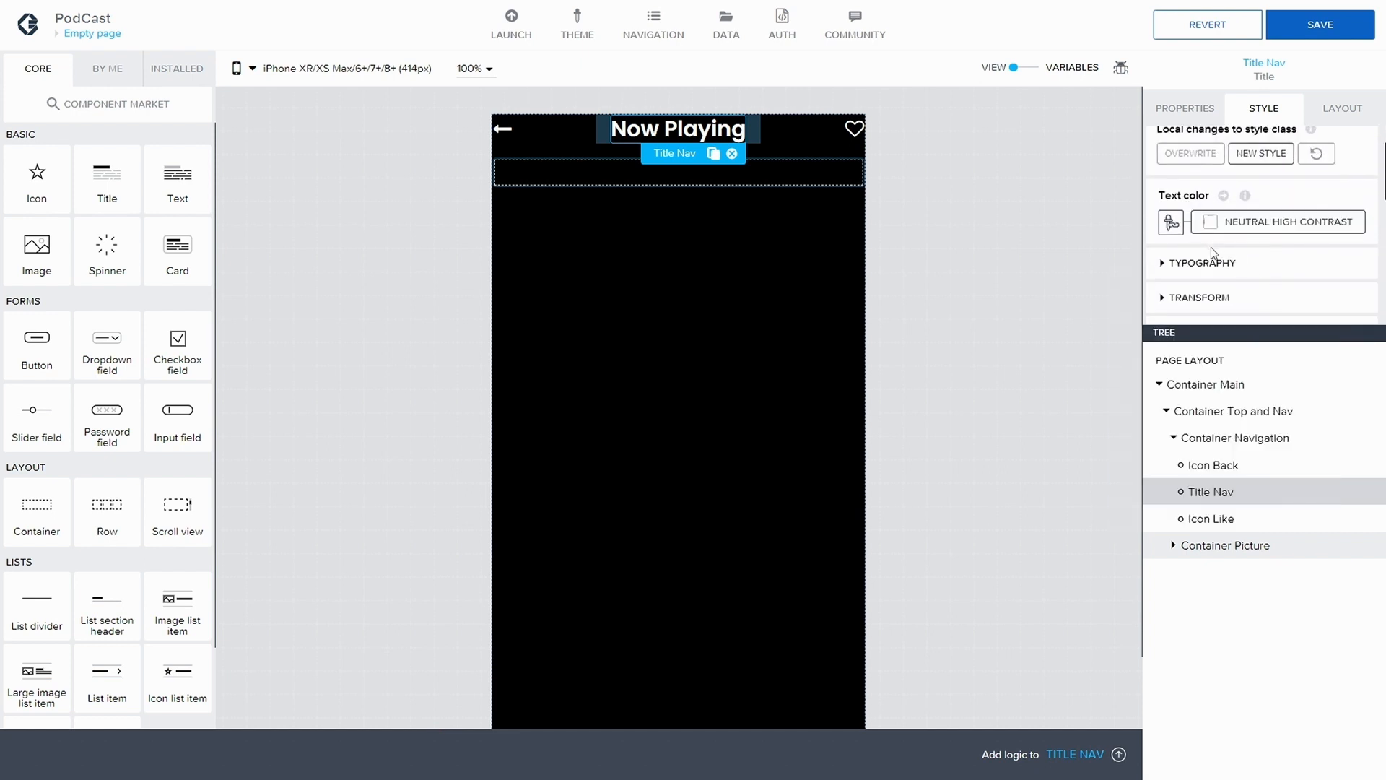
scroll(1211, 246, "down", 1)
left_click(1221, 204)
scroll(1256, 220, "down", 1)
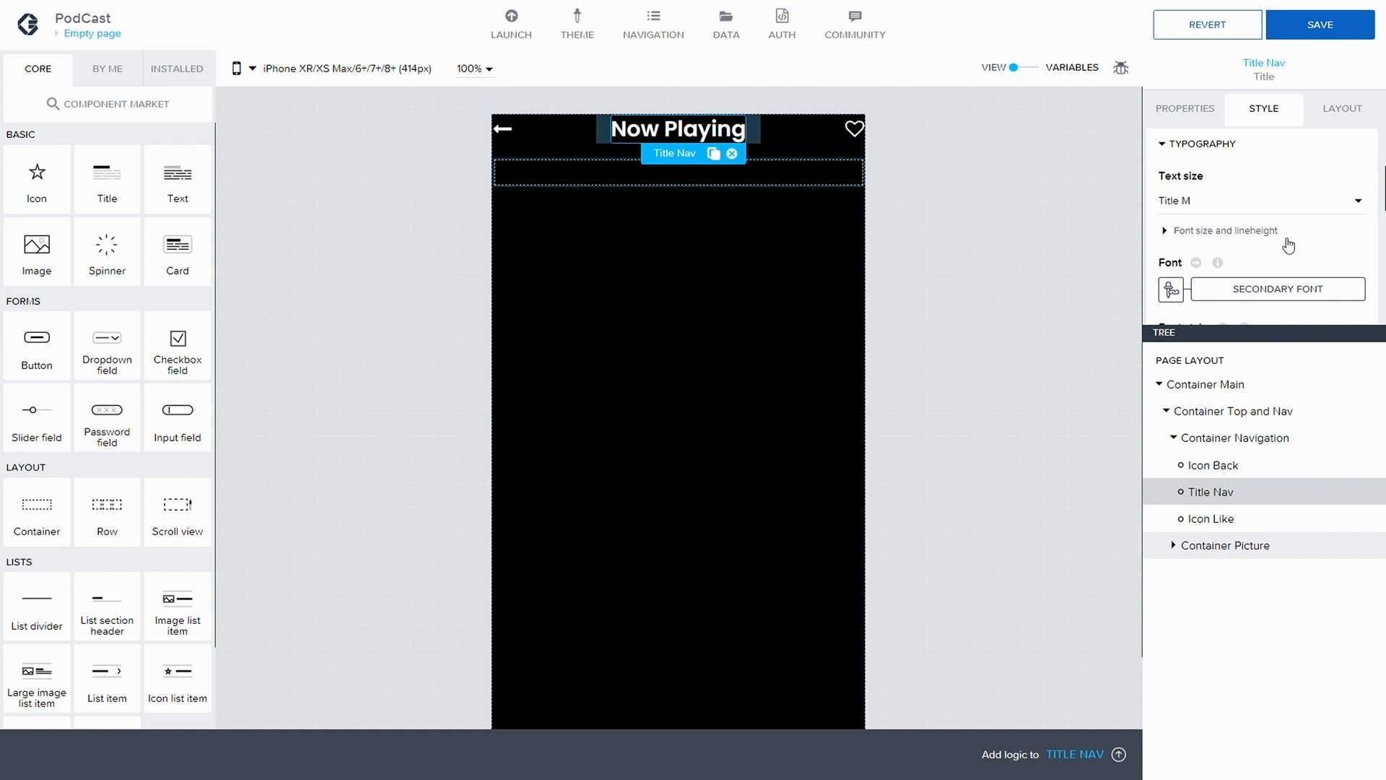
scroll(1288, 256, "down", 4)
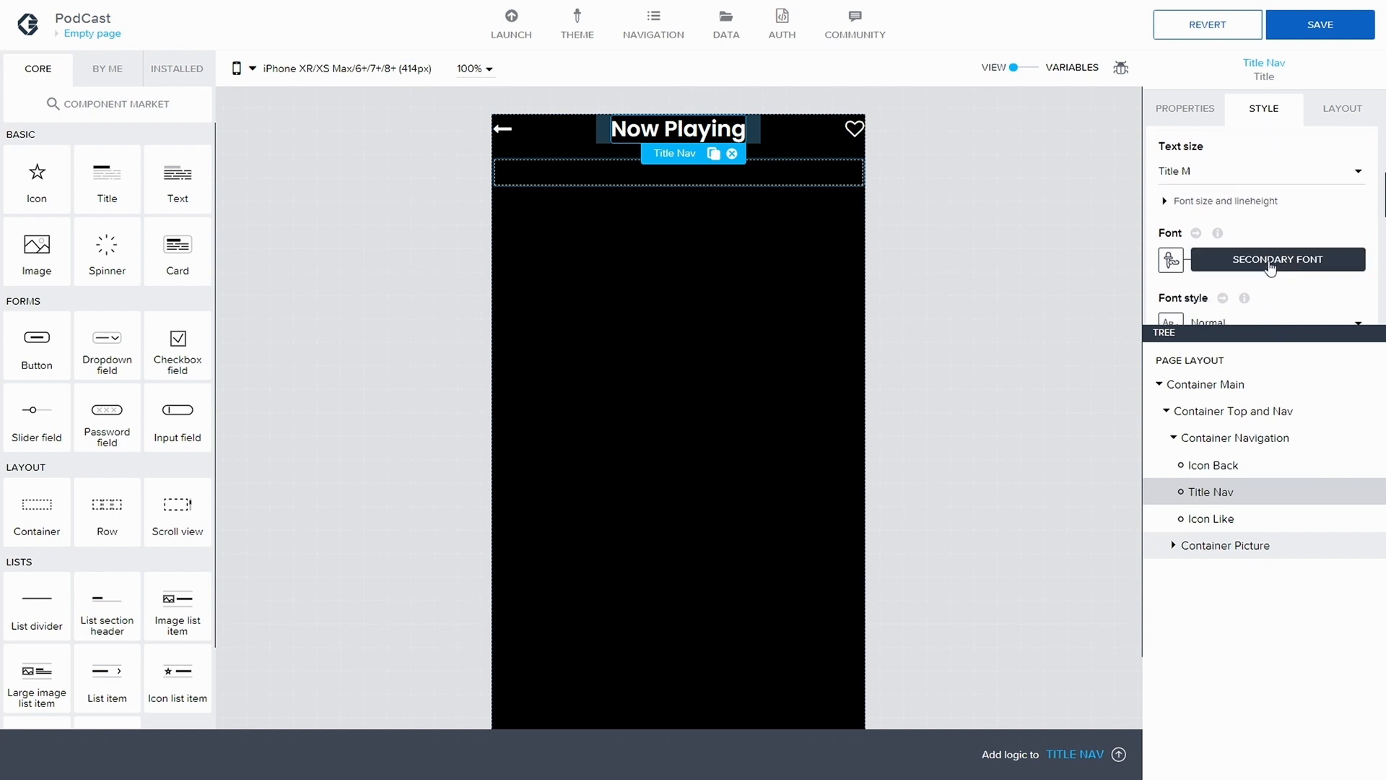
scroll(1255, 277, "down", 2)
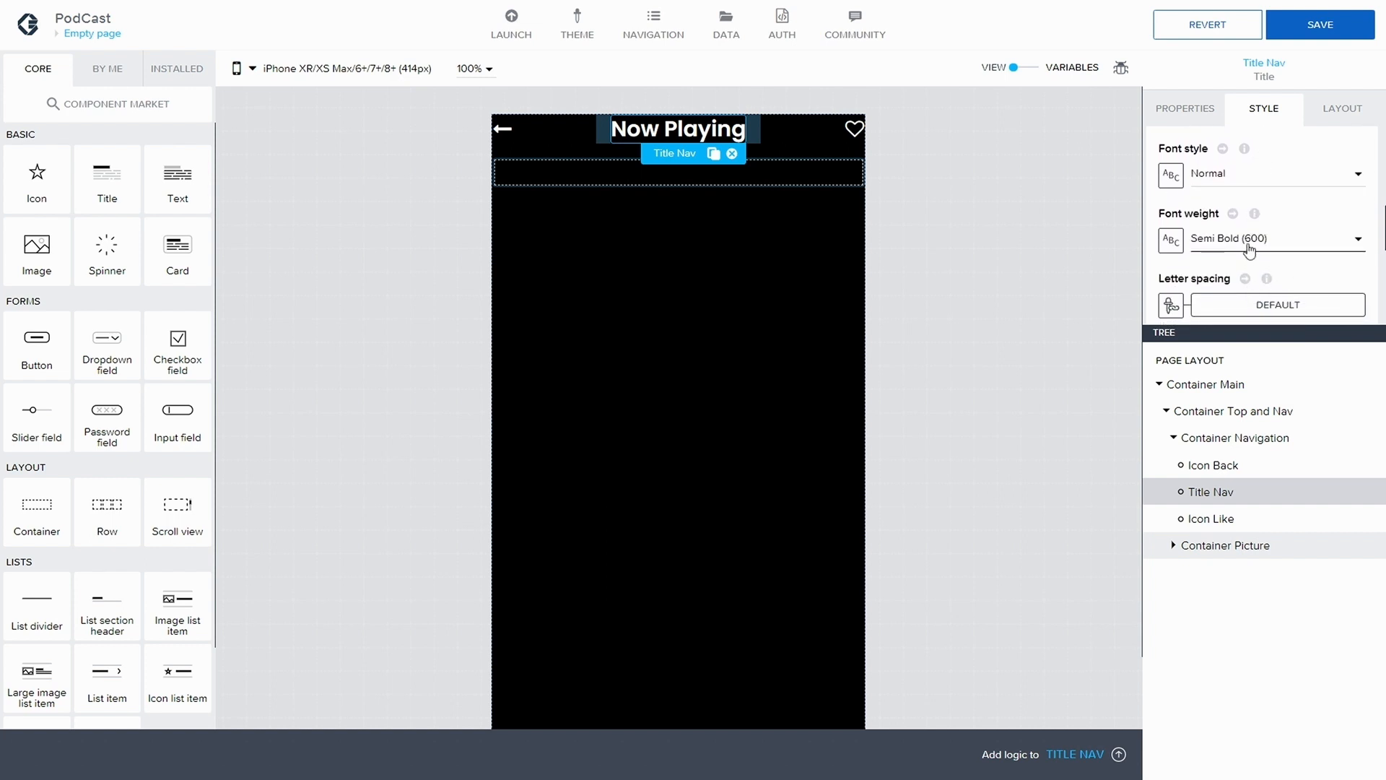
scroll(1274, 244, "up", 2)
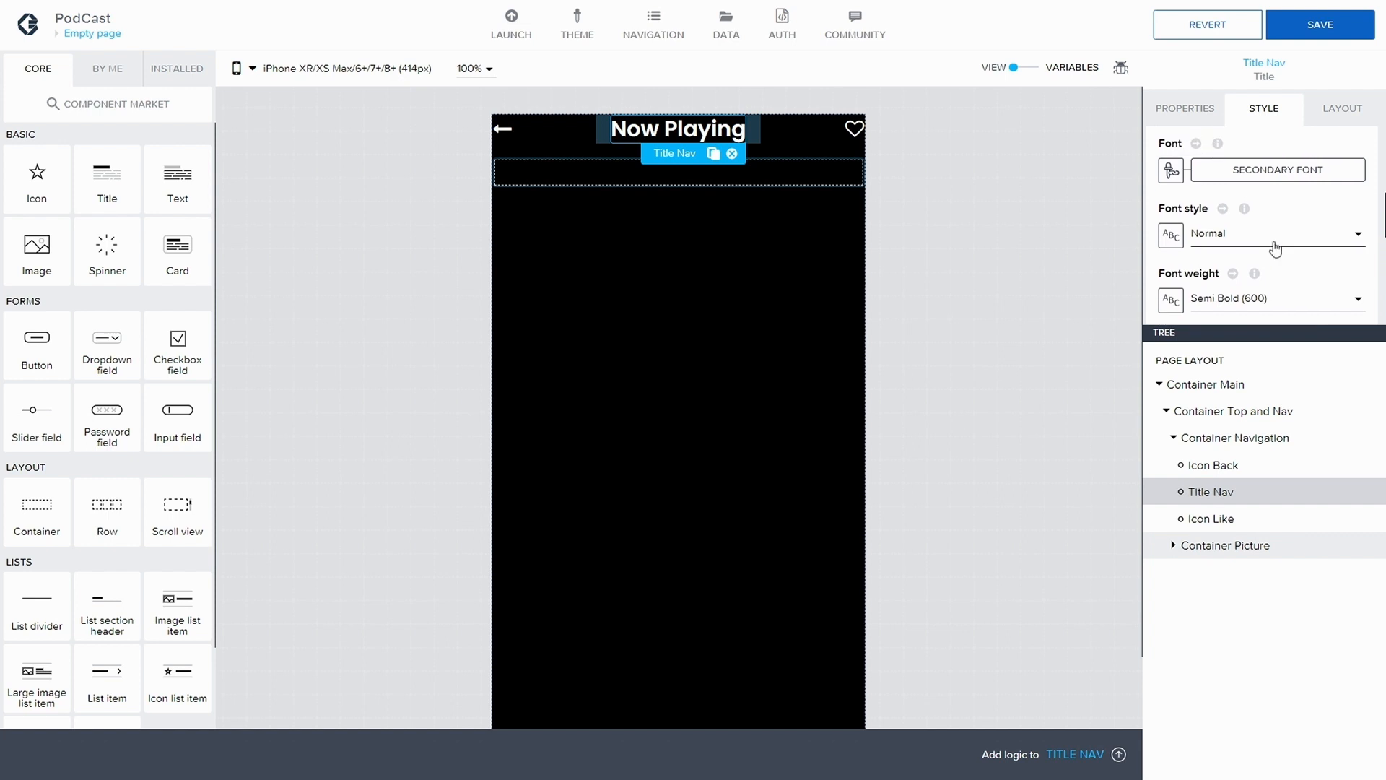
scroll(1276, 247, "down", 3)
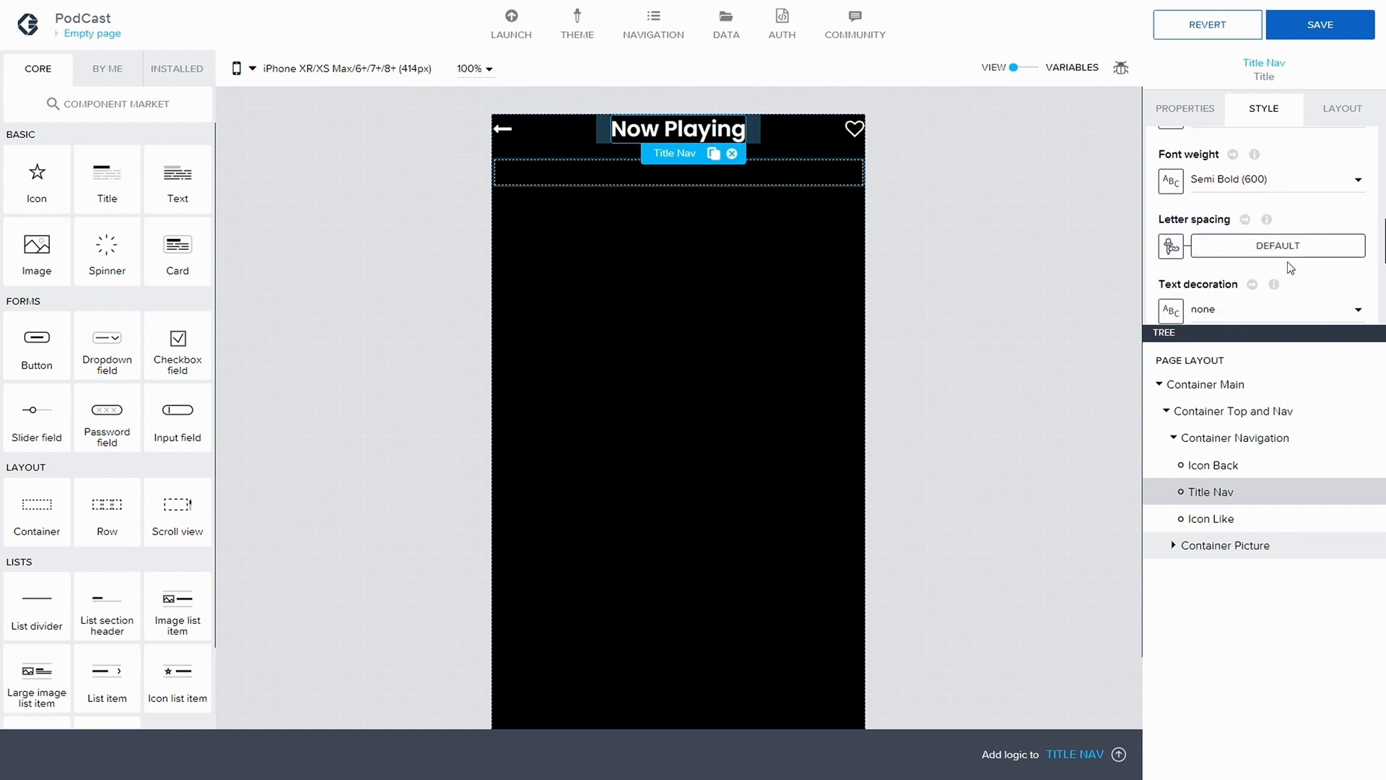
scroll(1287, 267, "down", 2)
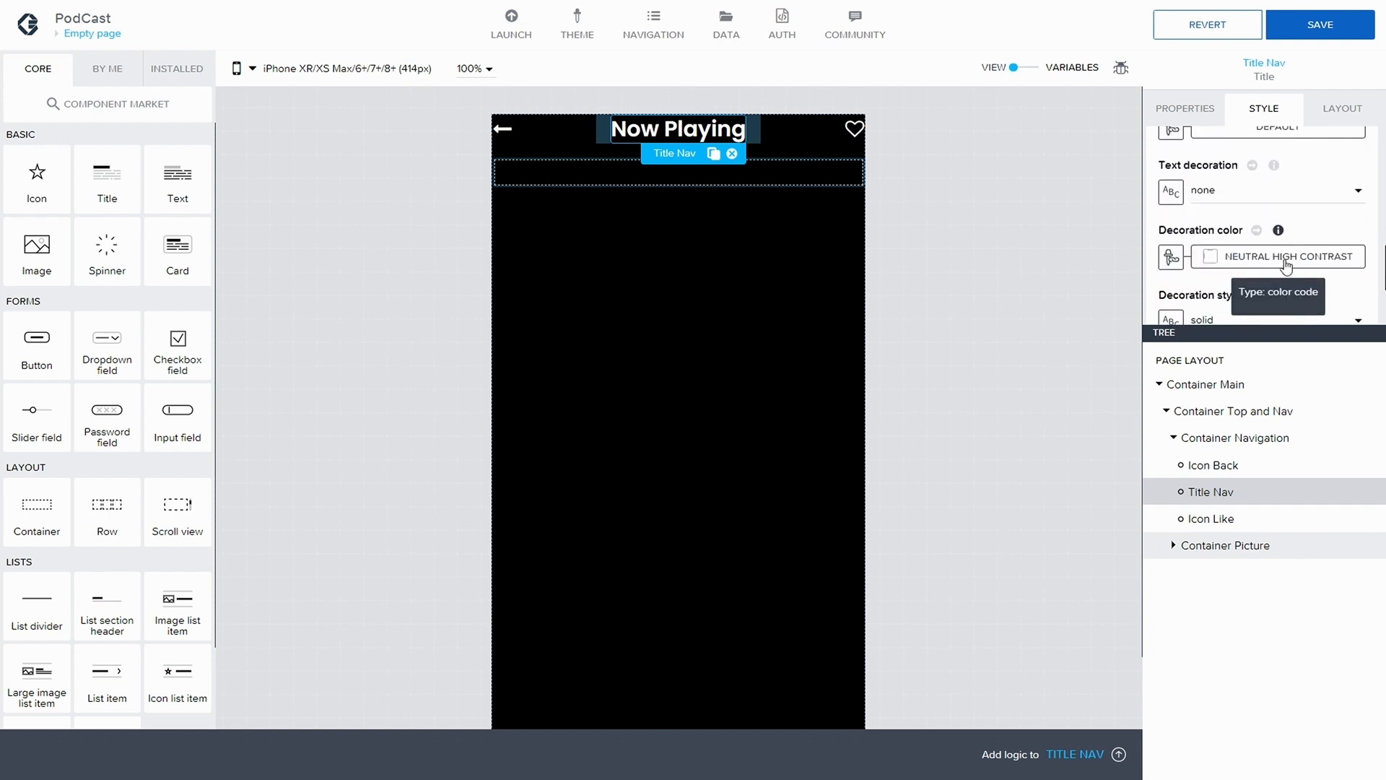
scroll(1287, 268, "up", 2)
scroll(1287, 267, "down", 3)
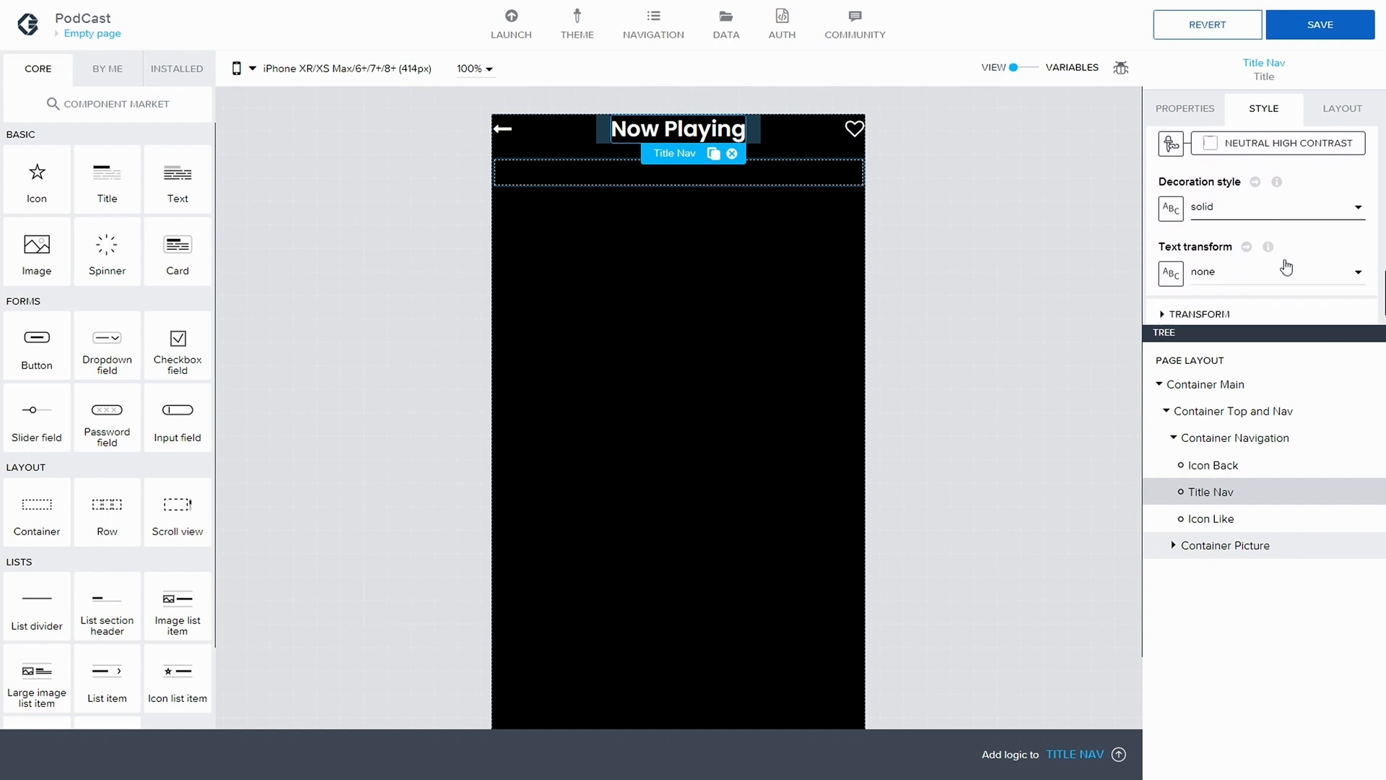
scroll(1286, 267, "up", 5)
scroll(1286, 267, "up", 3)
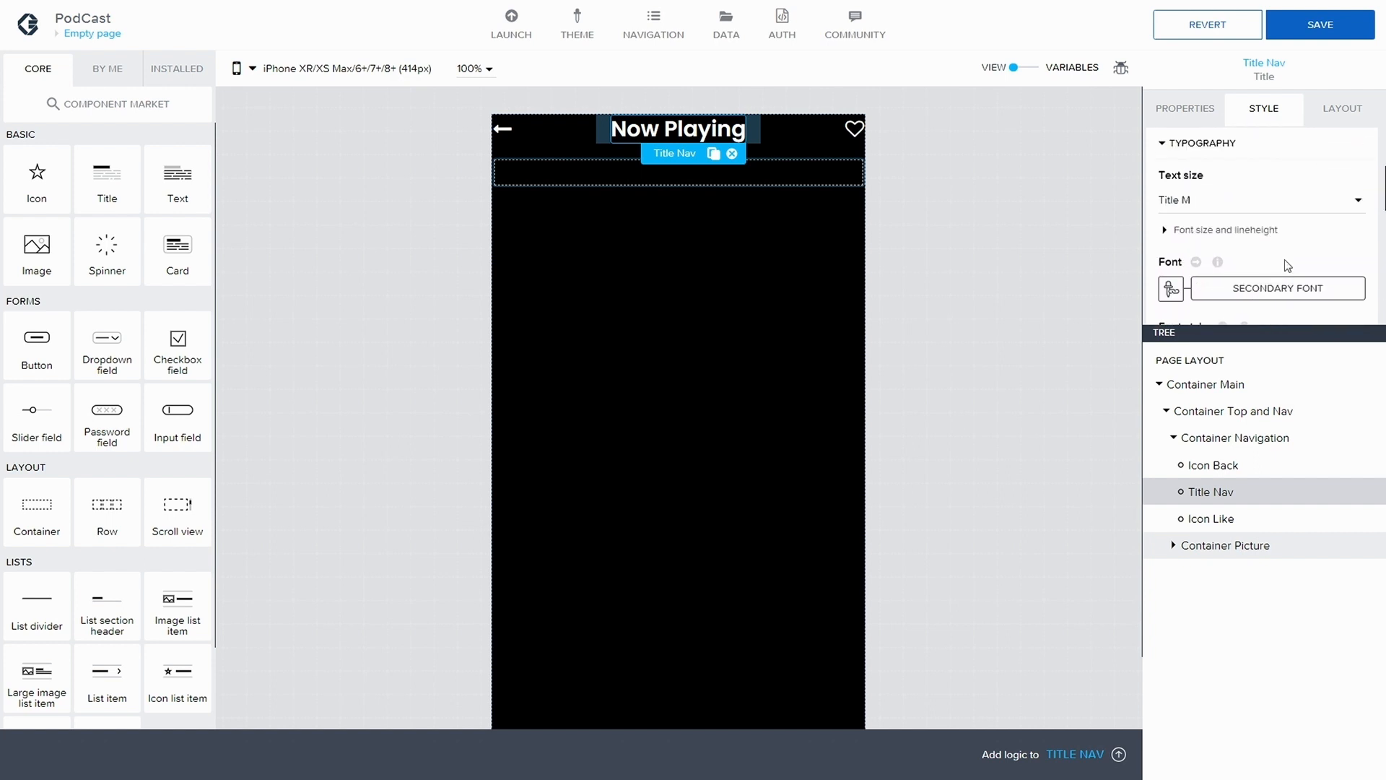
scroll(1285, 259, "down", 1)
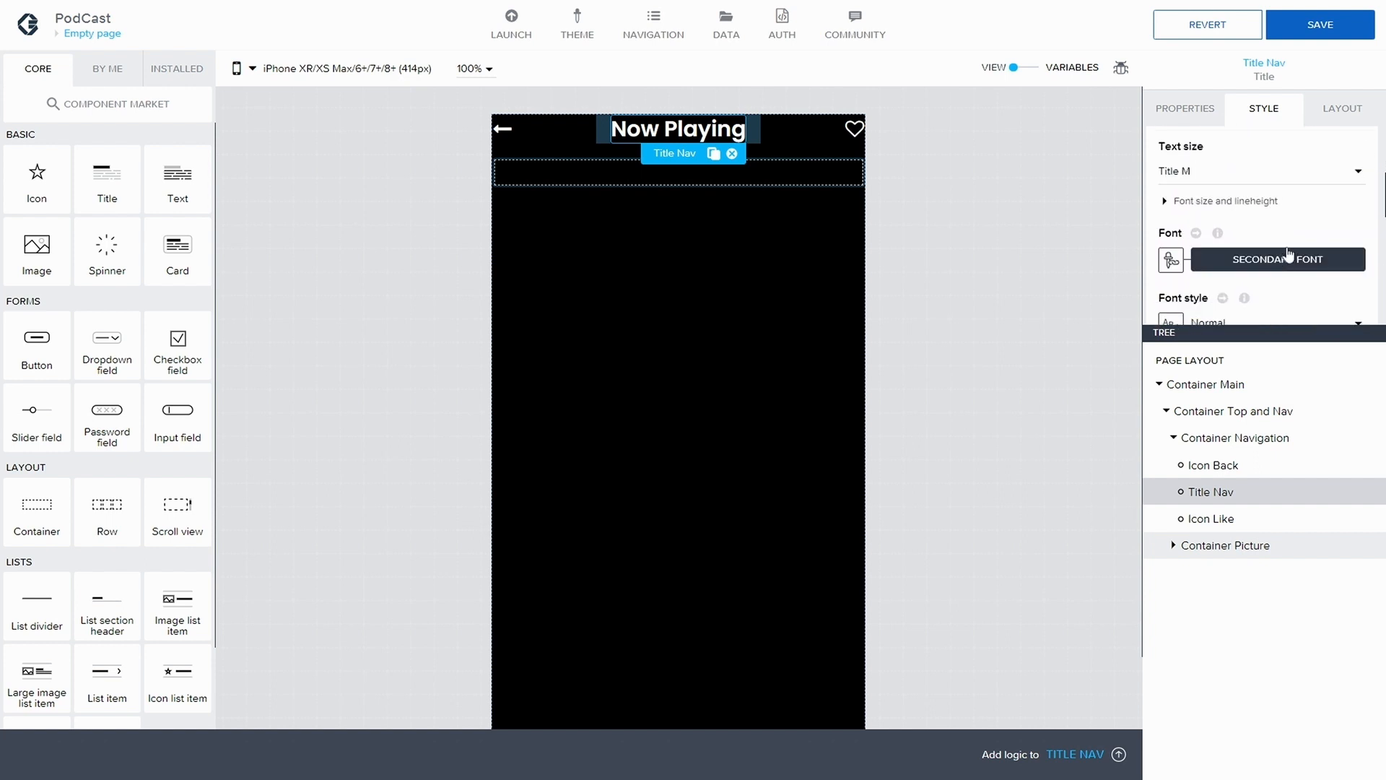
Save the app and add an Image component inside Container Picture
left_click(1319, 26)
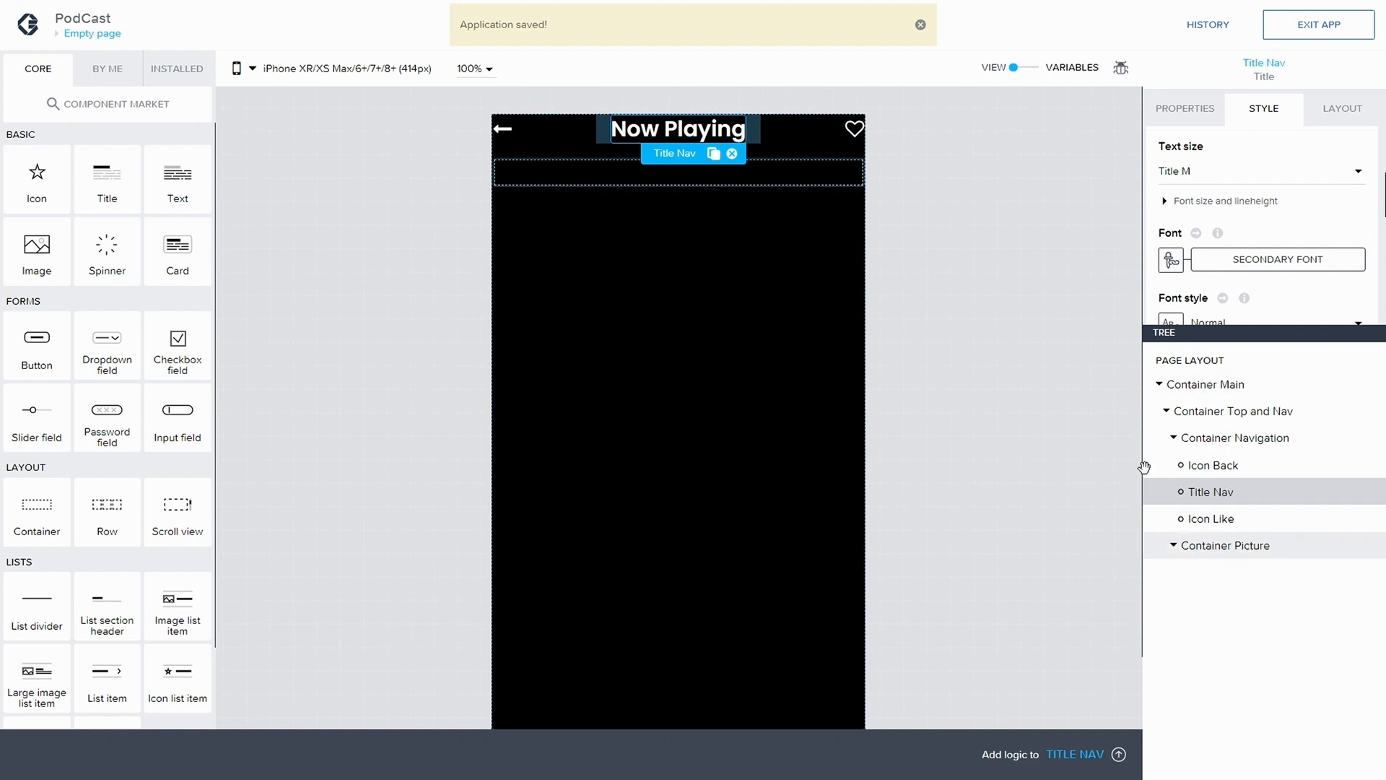
left_click(1236, 546)
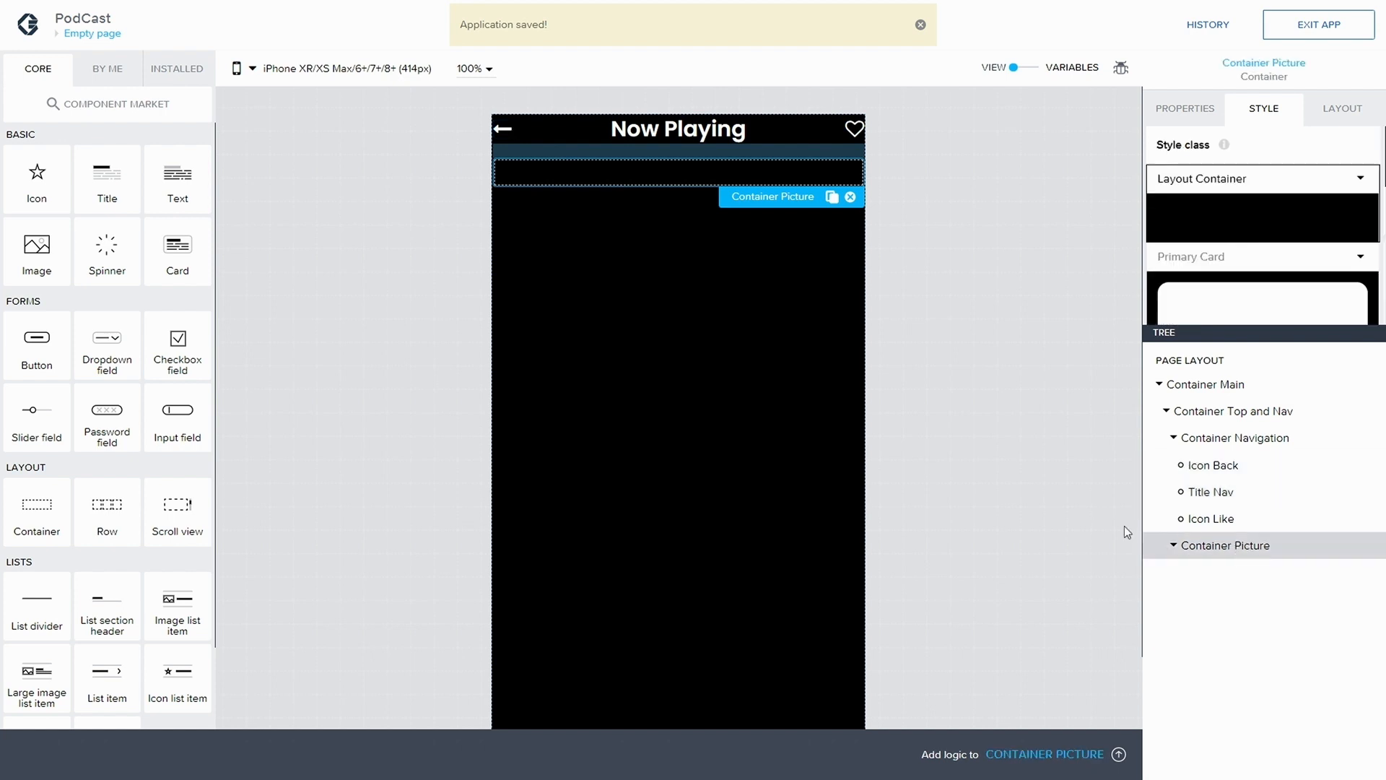
left_click_drag(36, 264, 1249, 576)
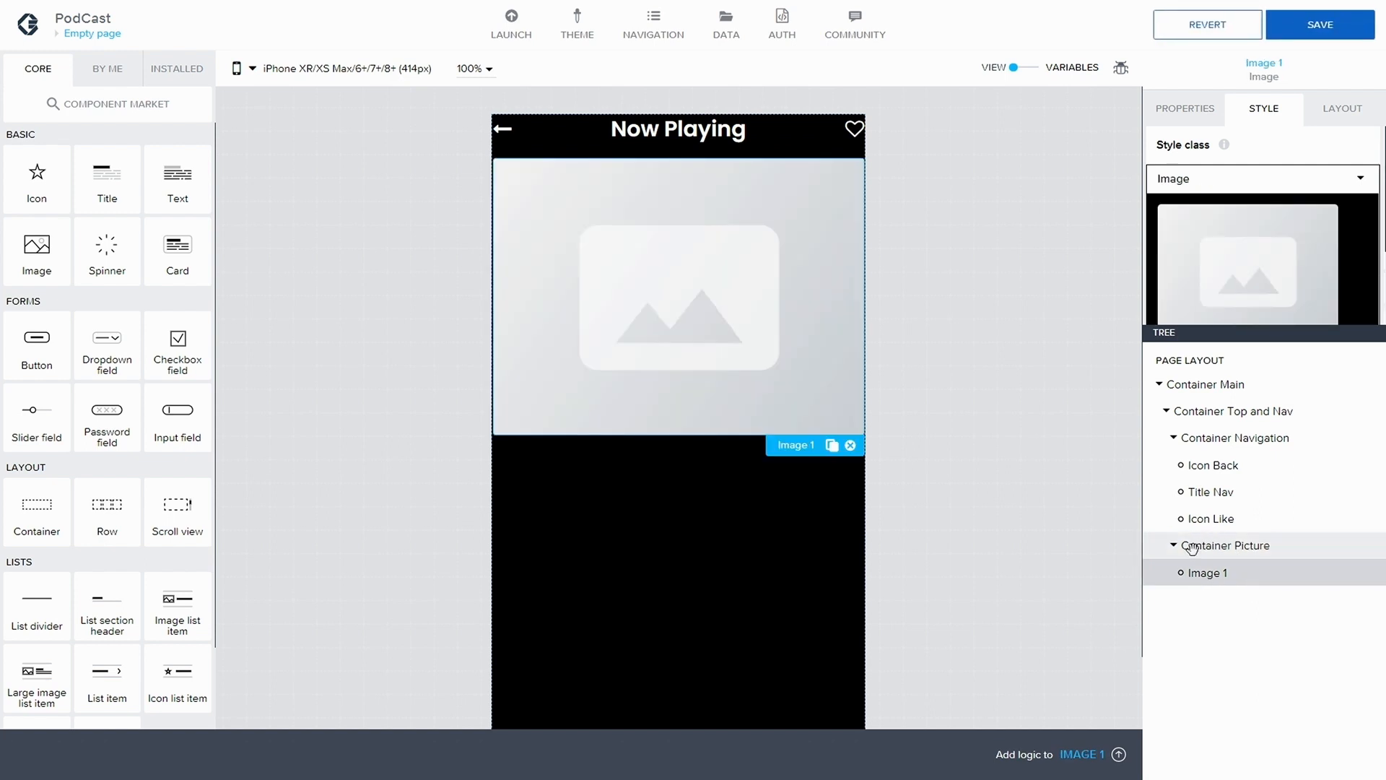
Set the width of Image 1 to 75% with the Advanced sizing option and save the app
left_click(1227, 546)
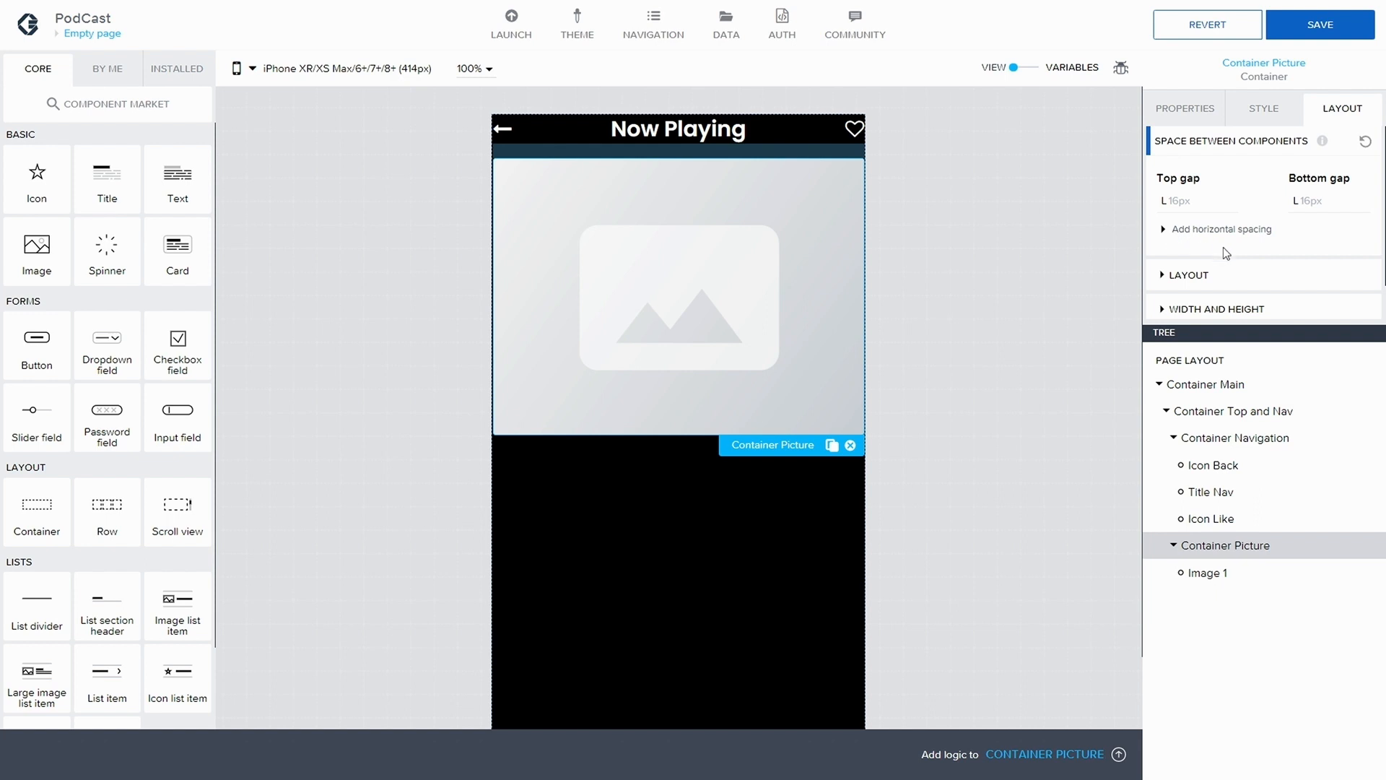
scroll(1223, 252, "down", 1)
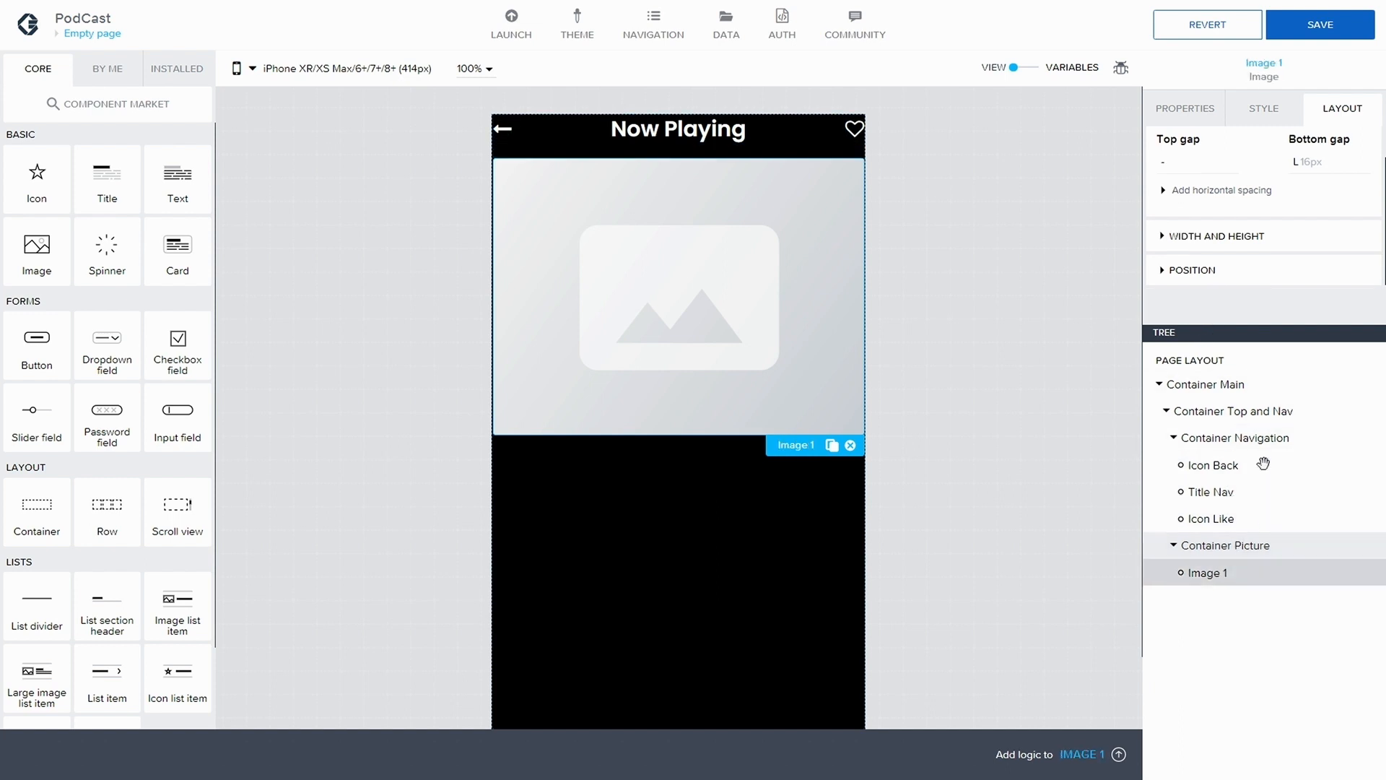
left_click(1225, 574)
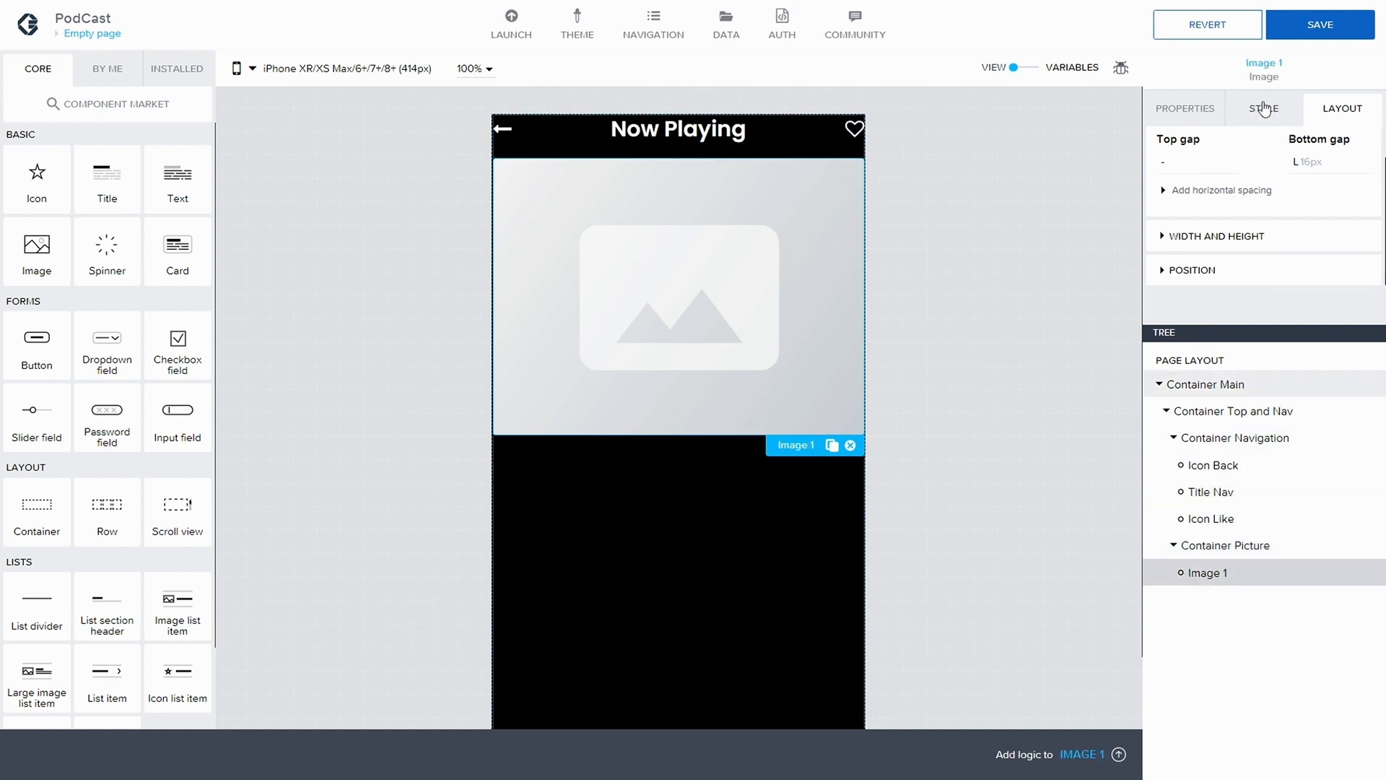
left_click(1184, 237)
scroll(1209, 252, "down", 3)
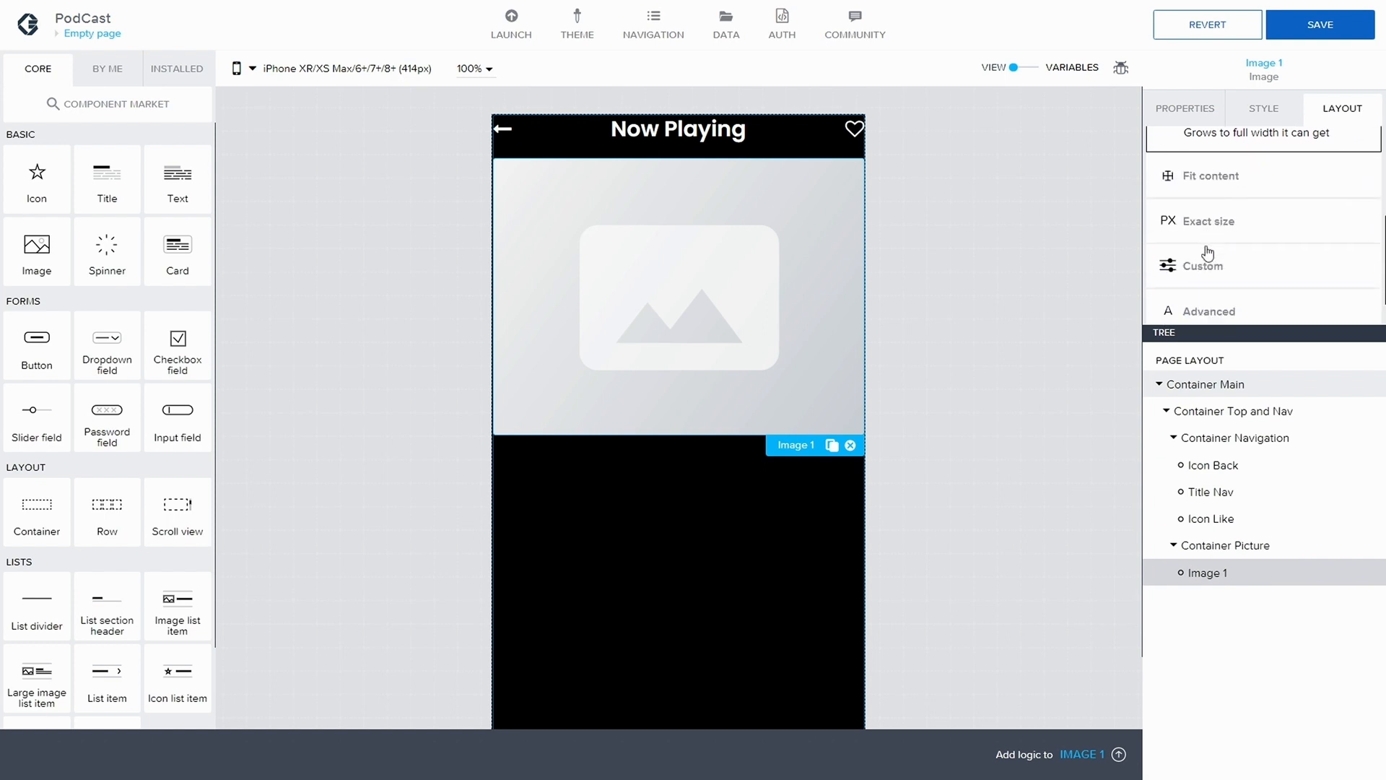
left_click(1217, 180)
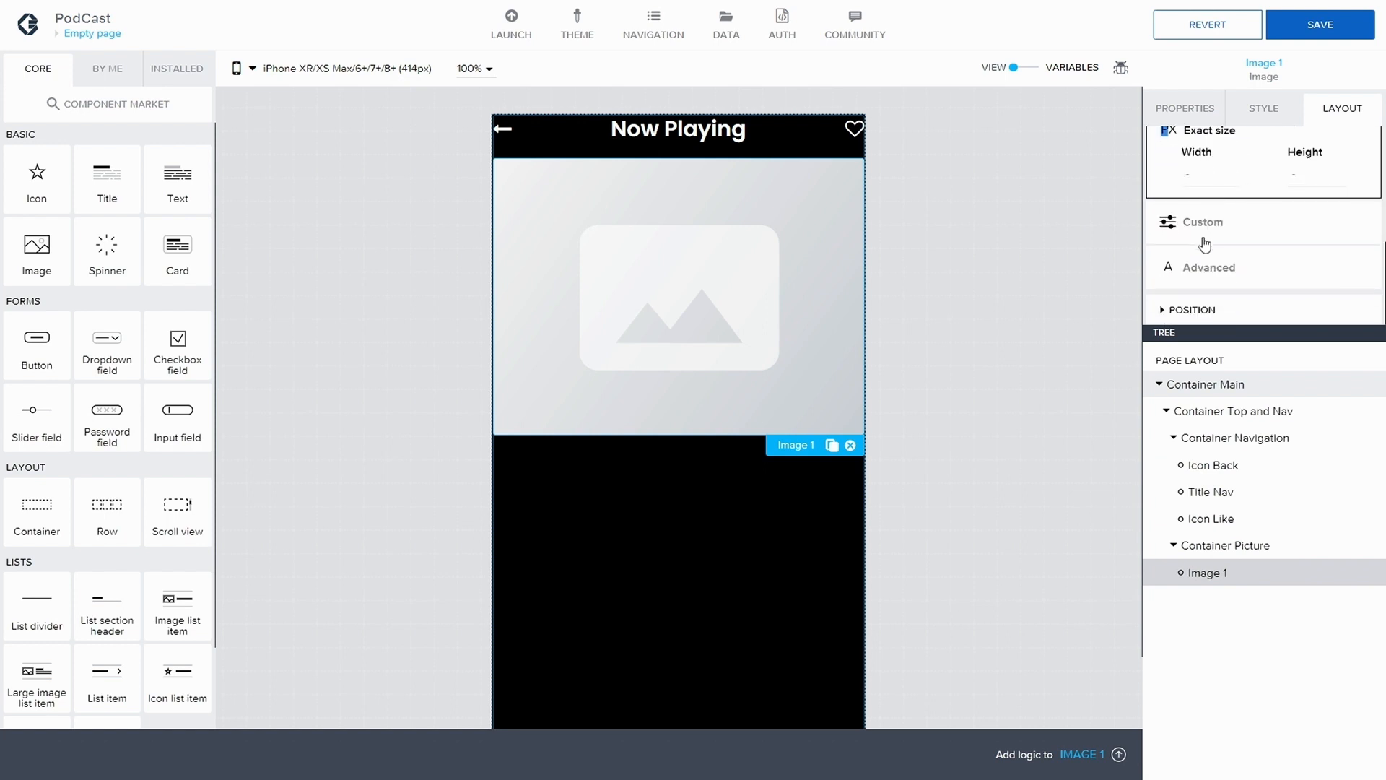
left_click(1217, 269)
left_click(1247, 224)
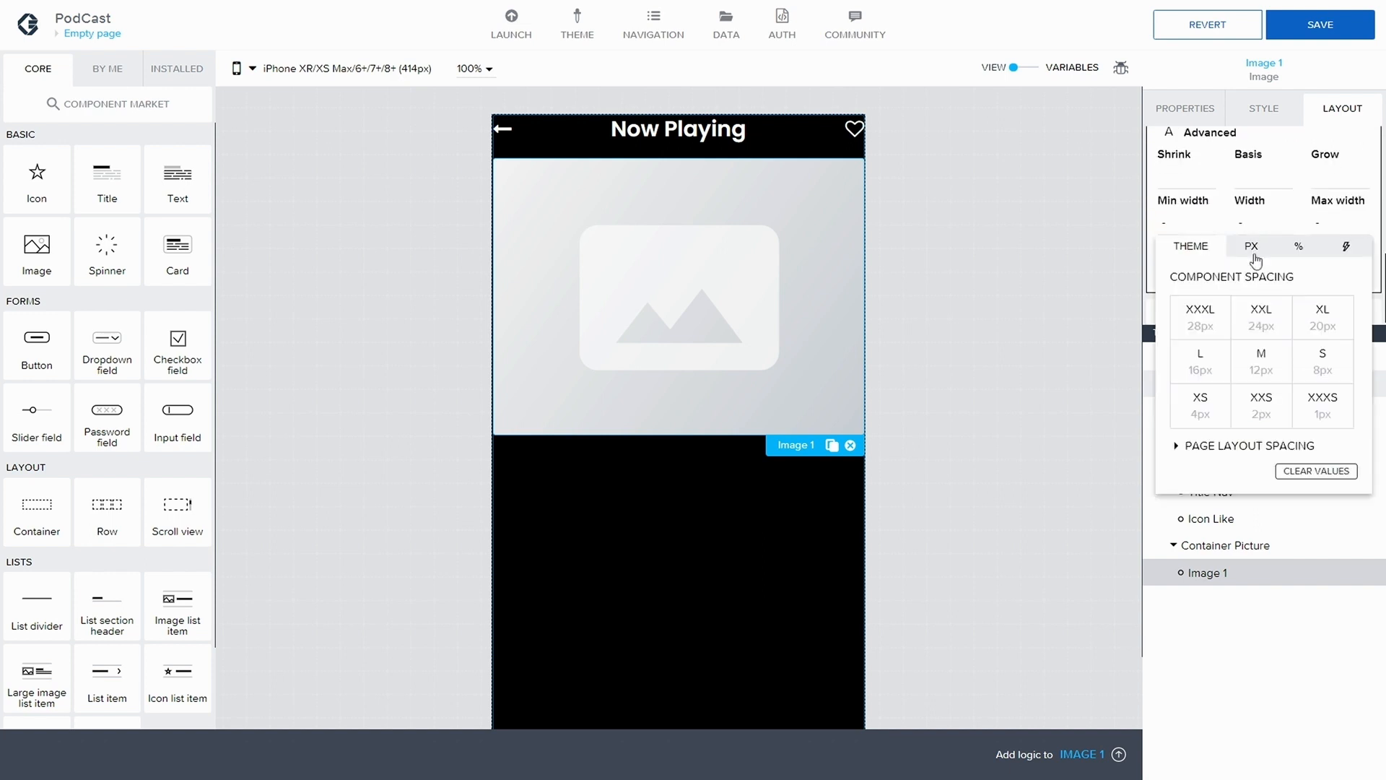
left_click(1297, 247)
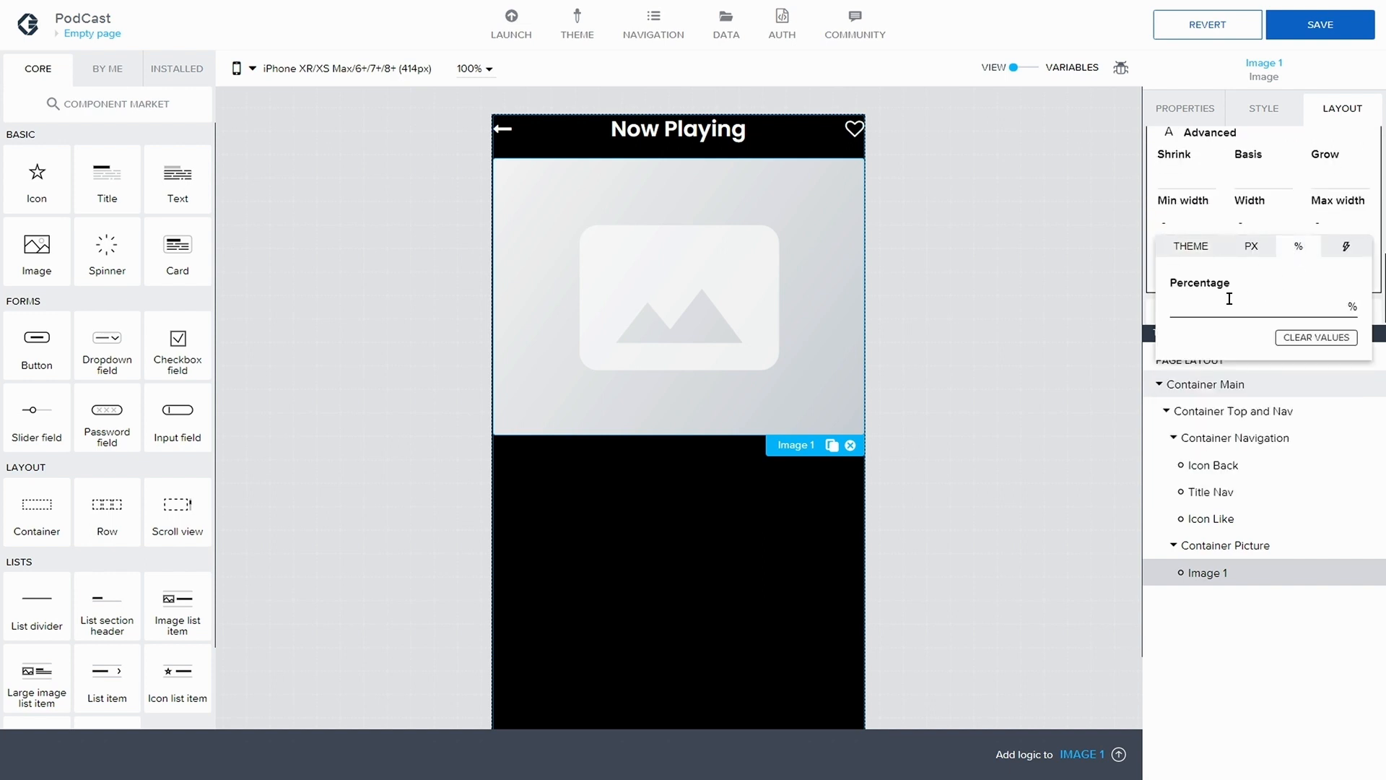
type("75")
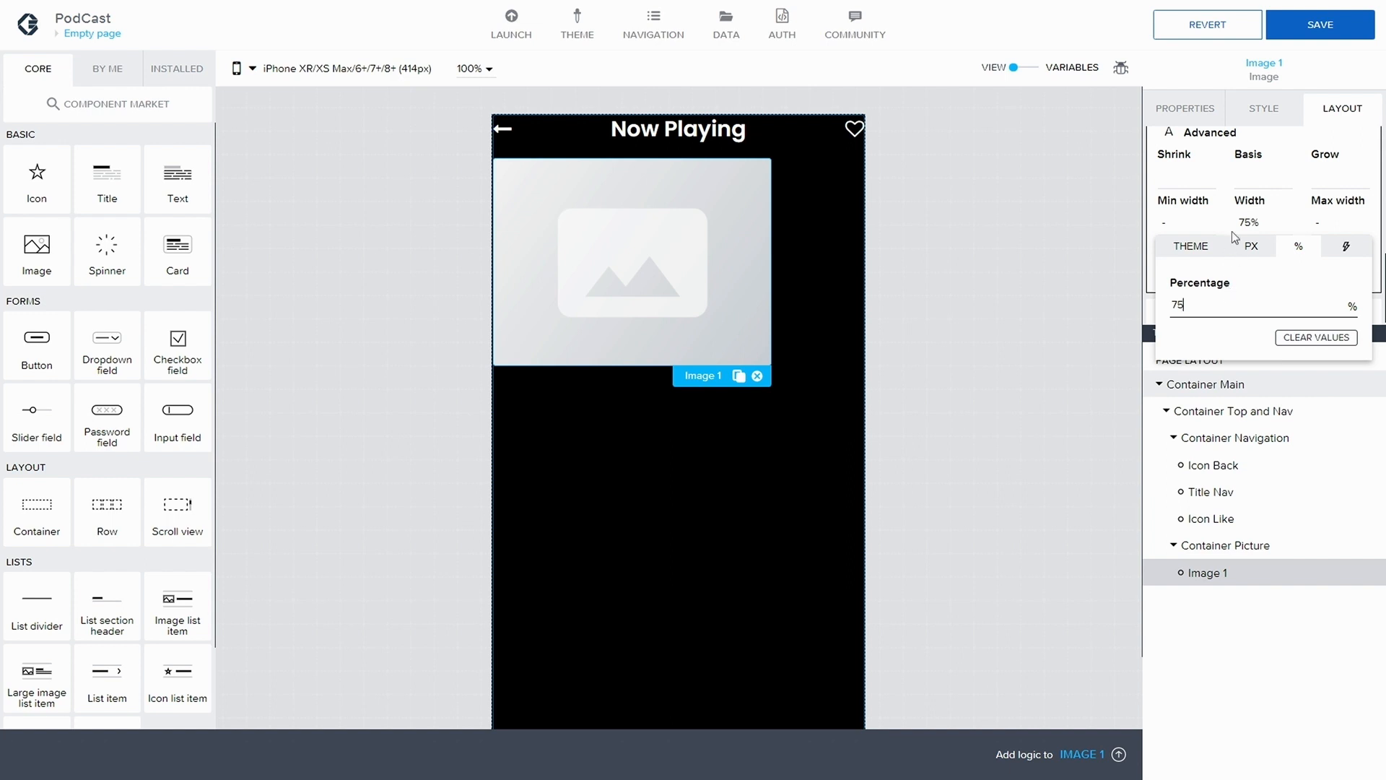
left_click(1337, 73)
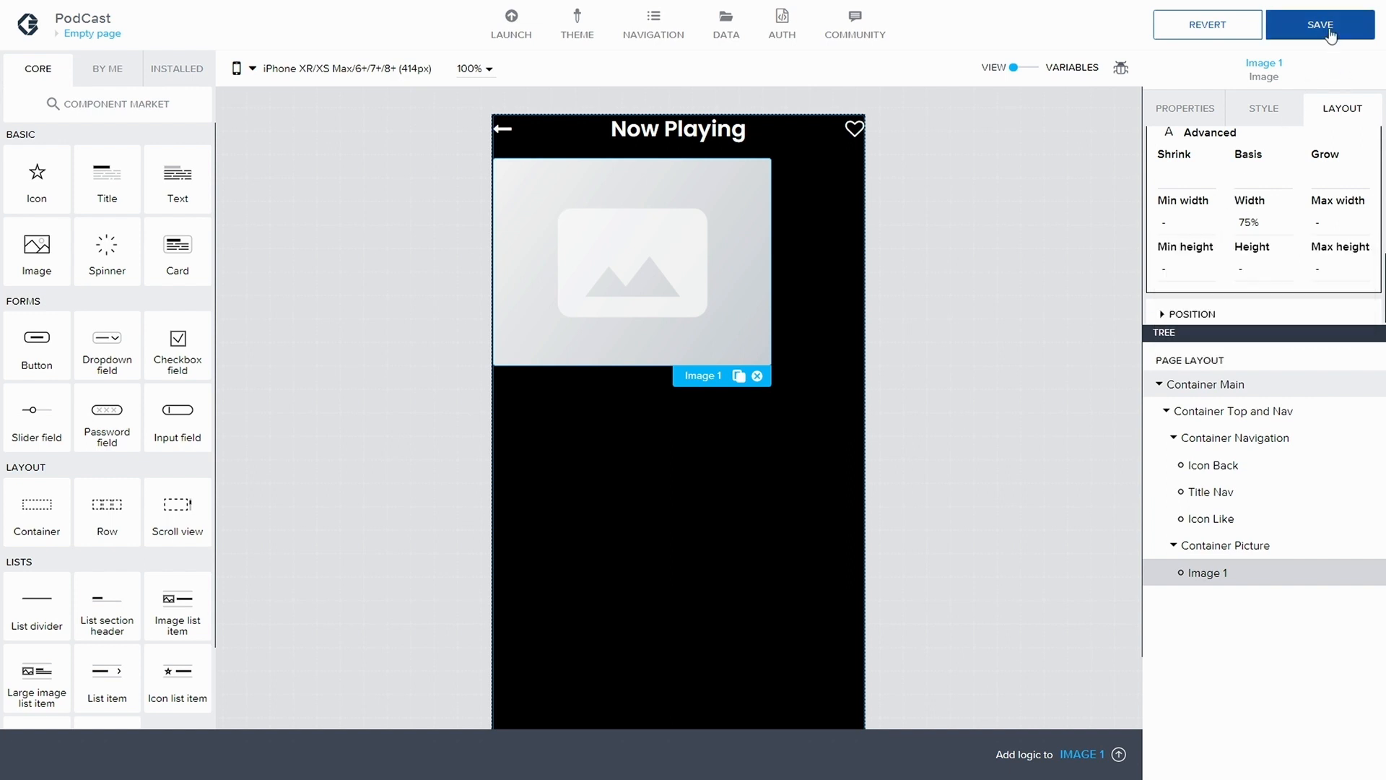
left_click(1330, 29)
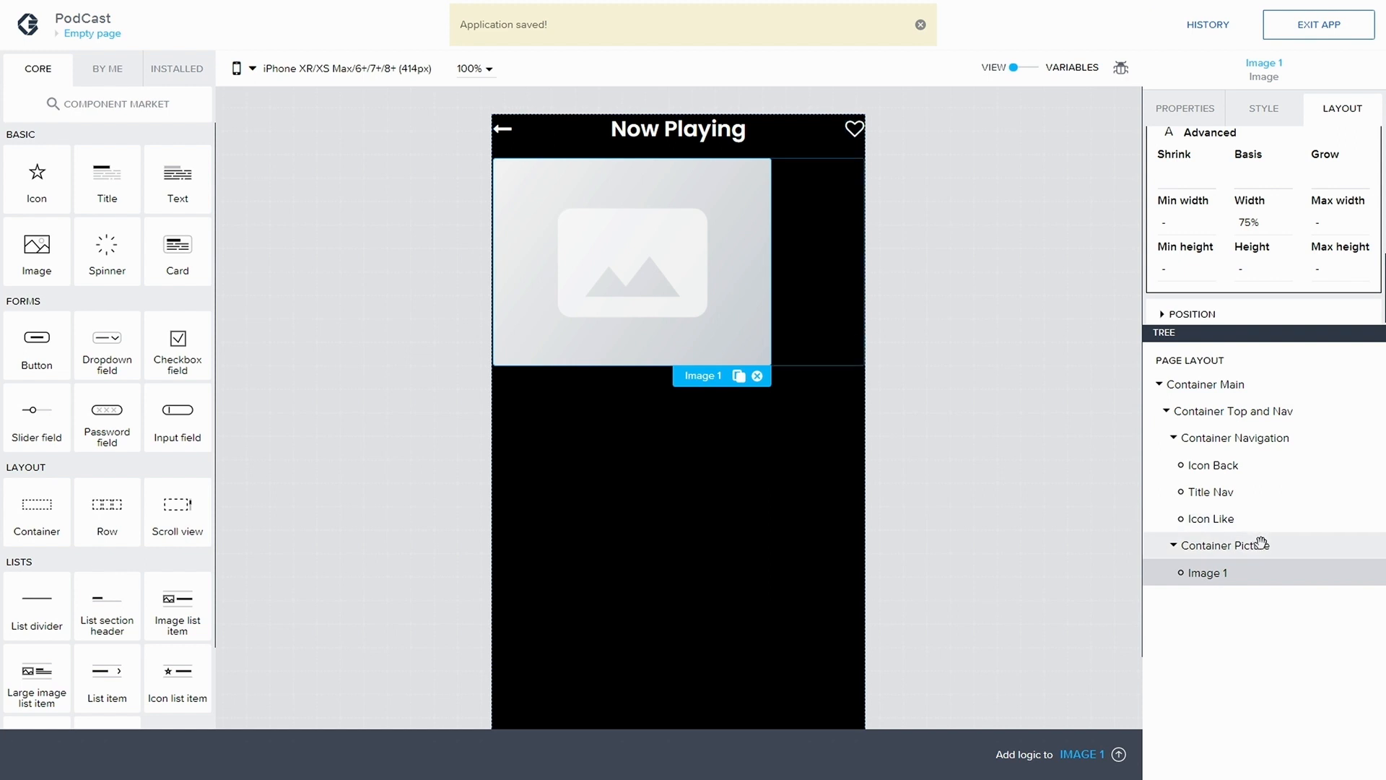
Align the components of Container Picture to the horizontal center in its vertical layout and save the app
left_click(1261, 543)
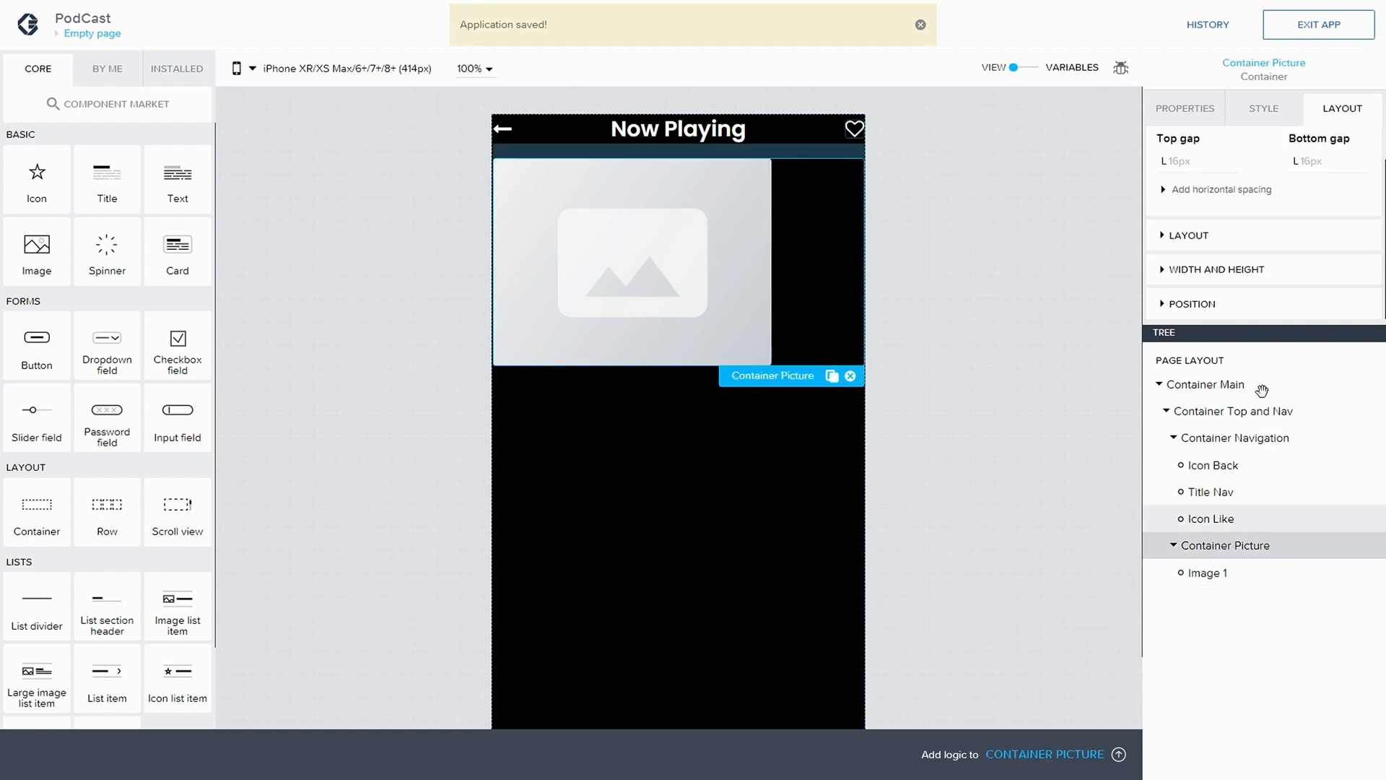
left_click(1162, 236)
left_click(1199, 240)
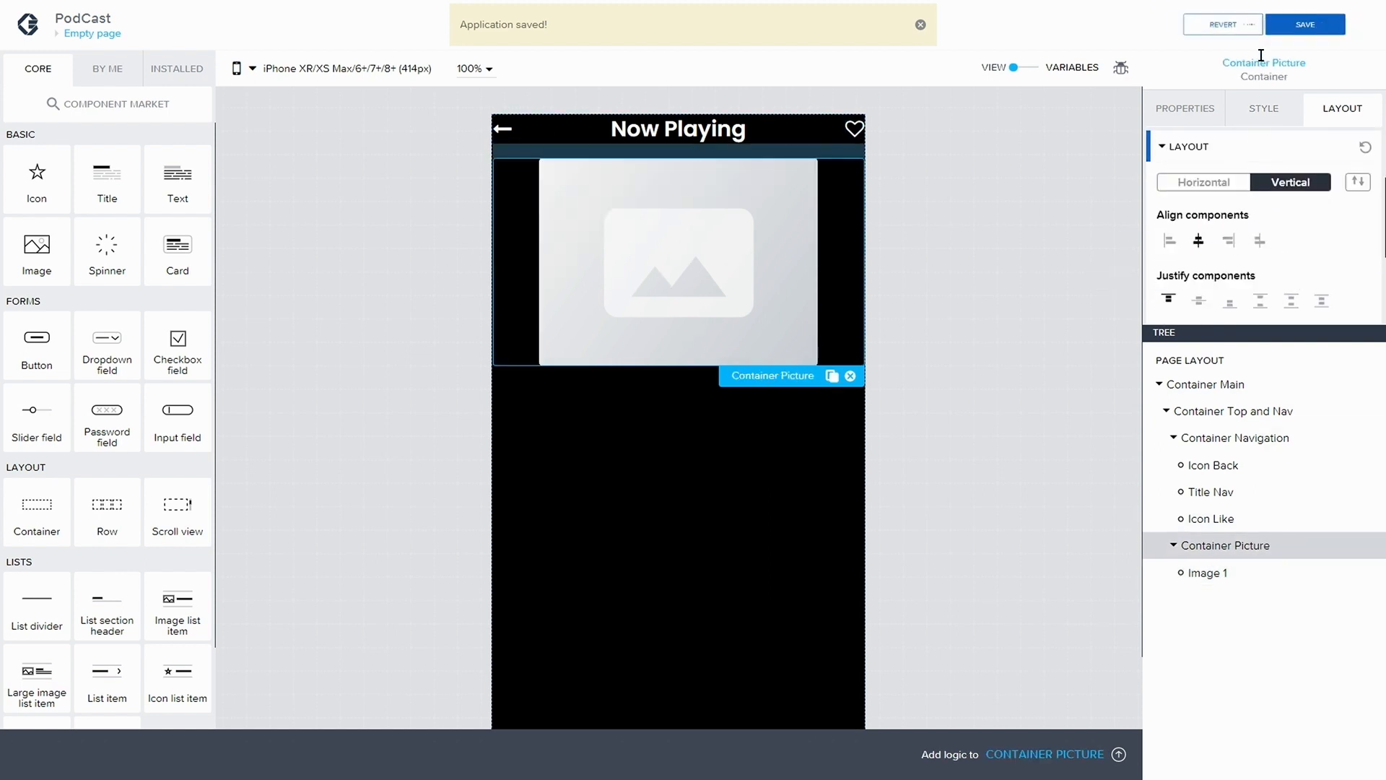
left_click(1303, 25)
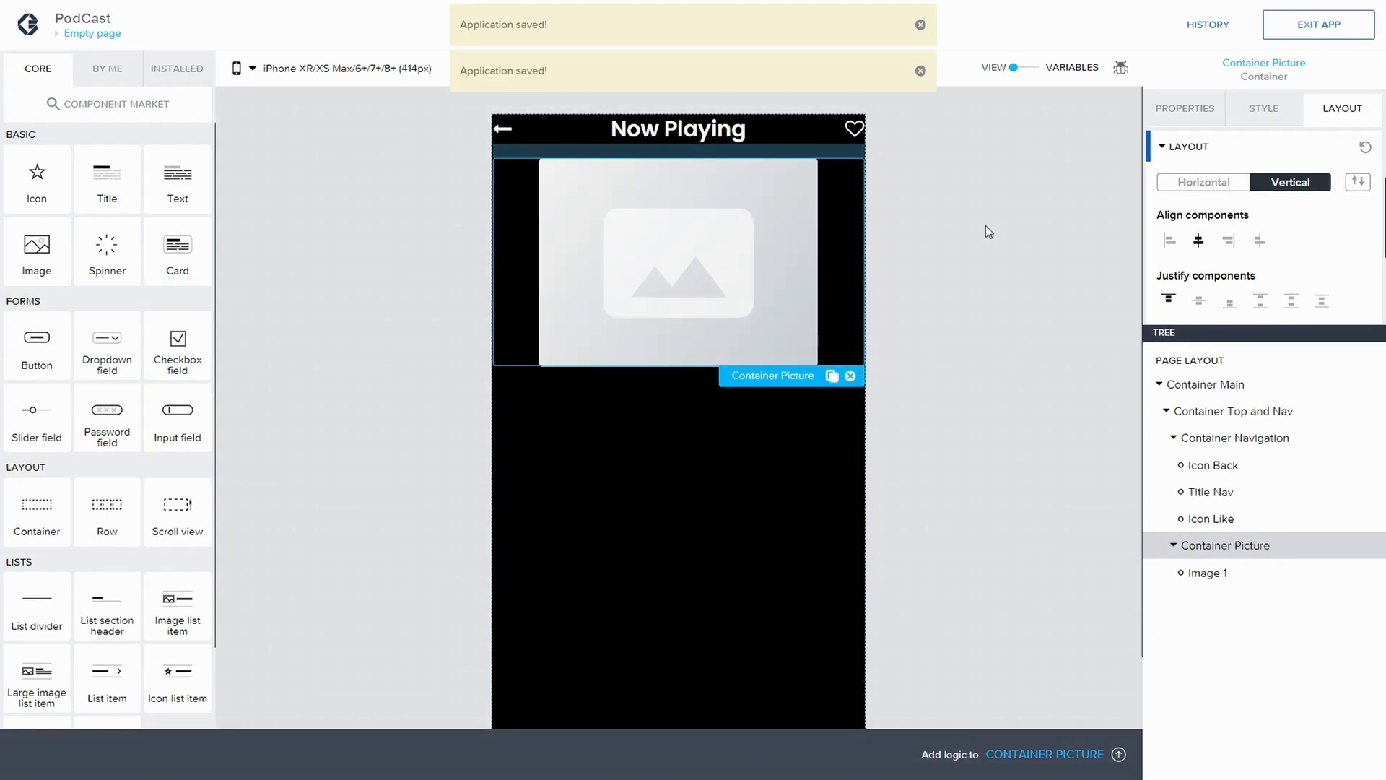
Set the source of Image 1 to the image asset PodCast cover.png
left_click(1220, 574)
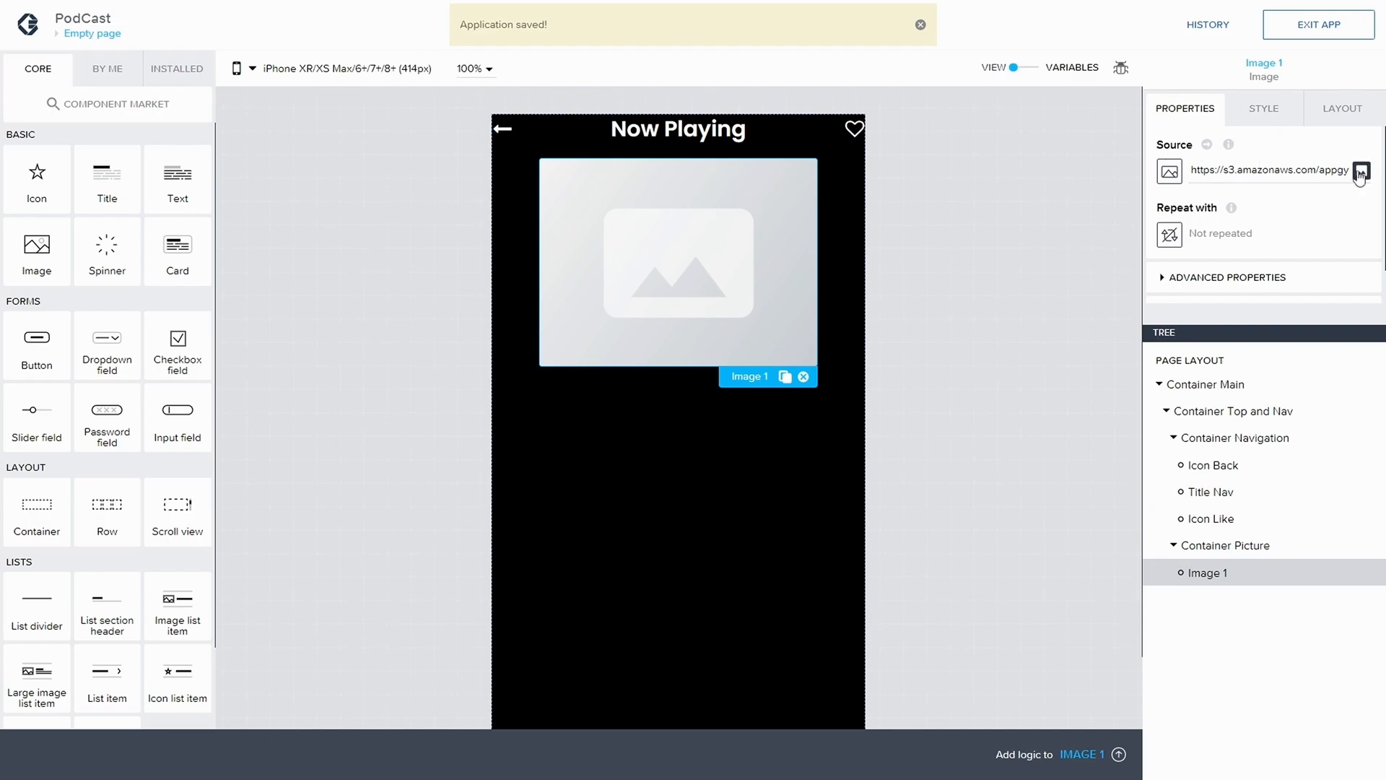
left_click(1361, 171)
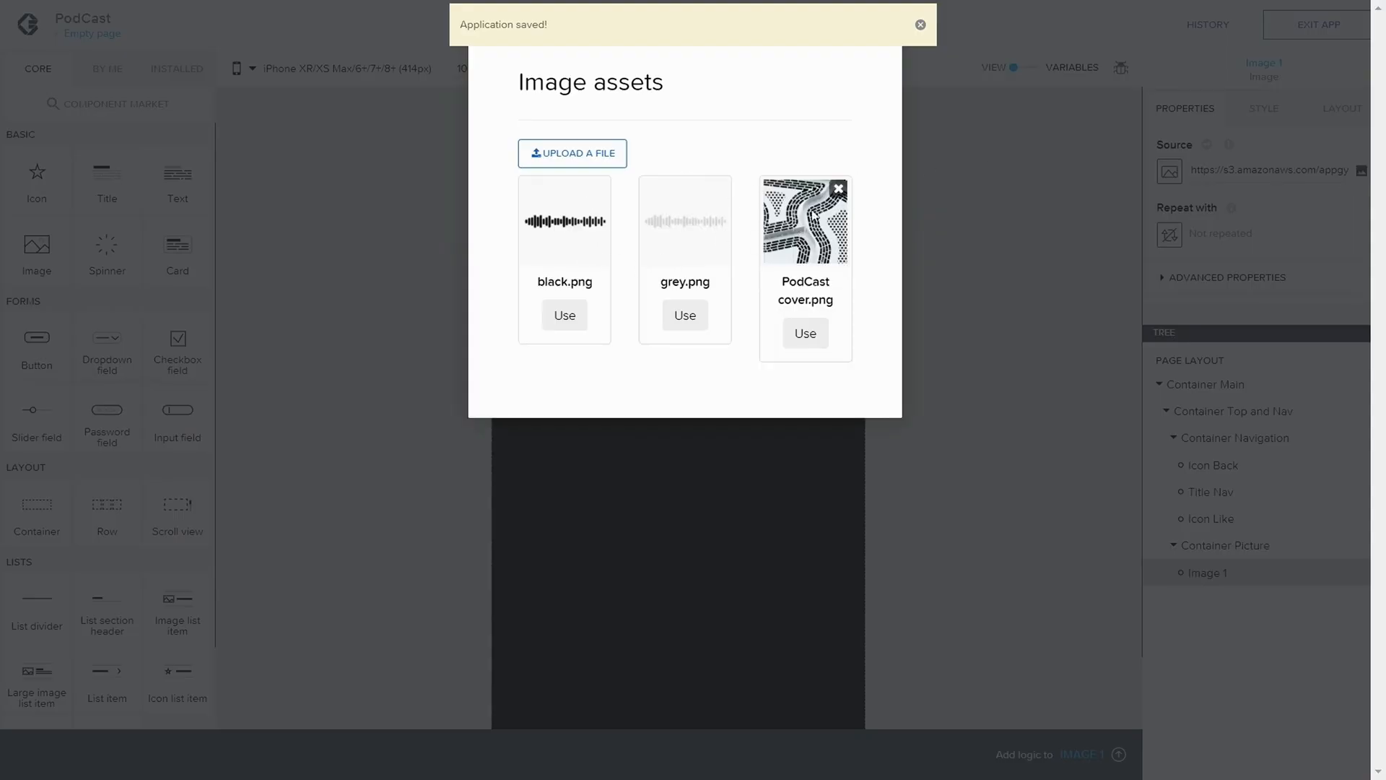
left_click(807, 333)
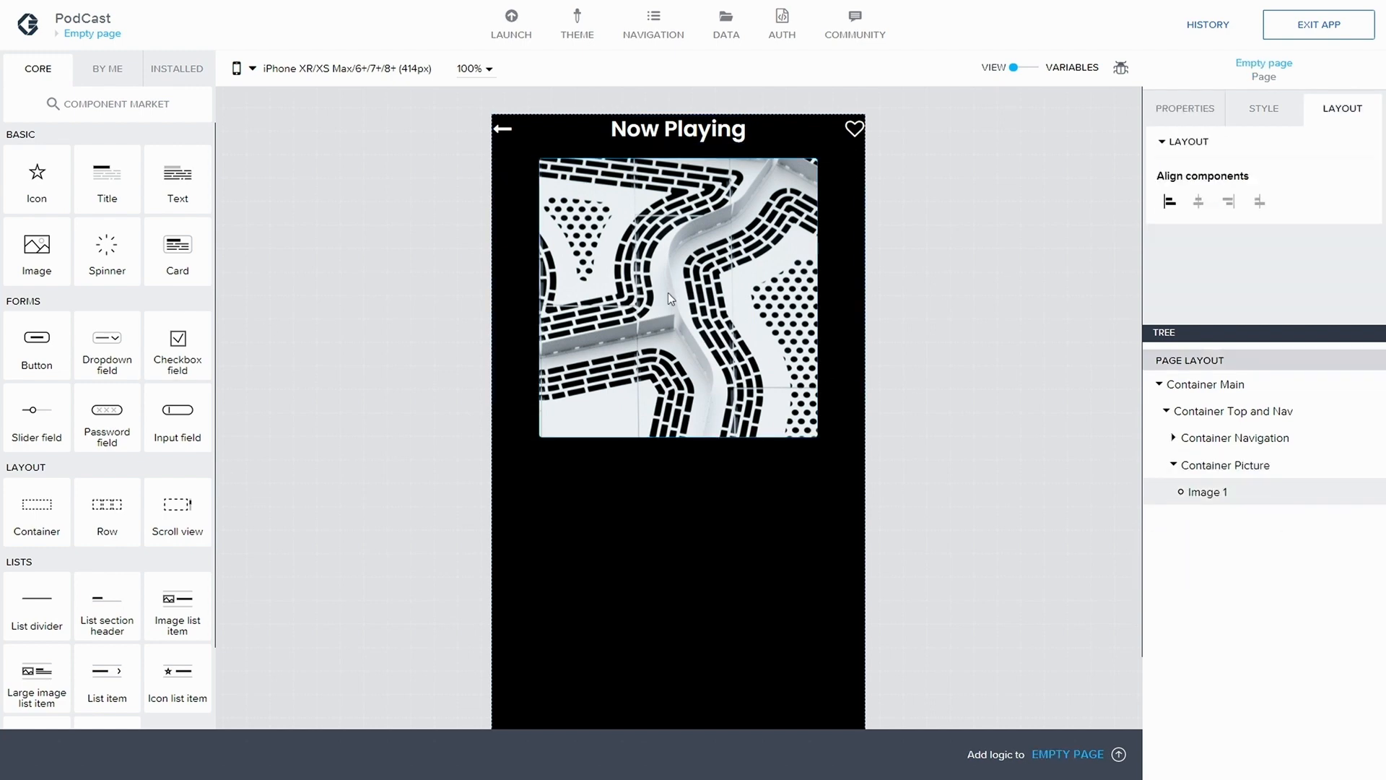
Create a new style class named Rounded Image for the cover picture Image 1
left_click(621, 302)
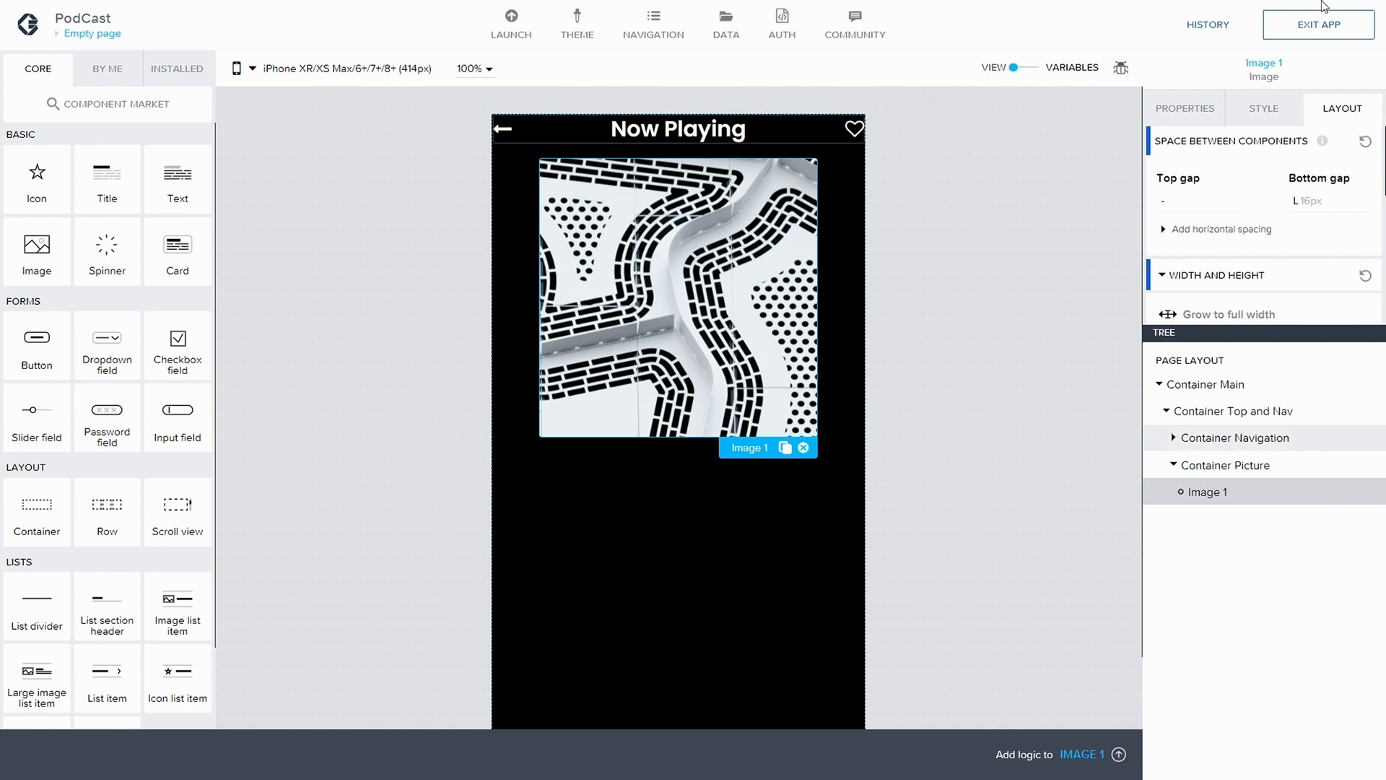
left_click(1267, 110)
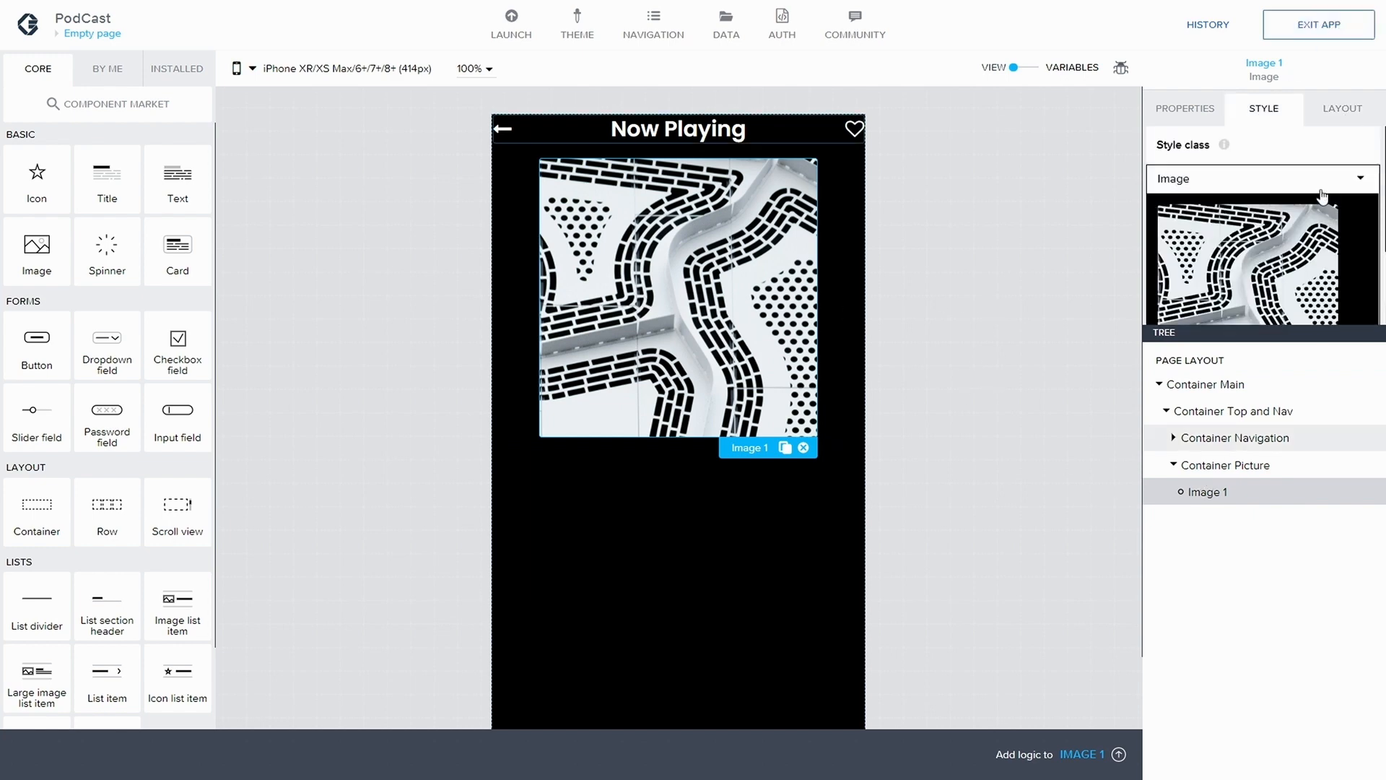
left_click(1359, 180)
left_click(1247, 209)
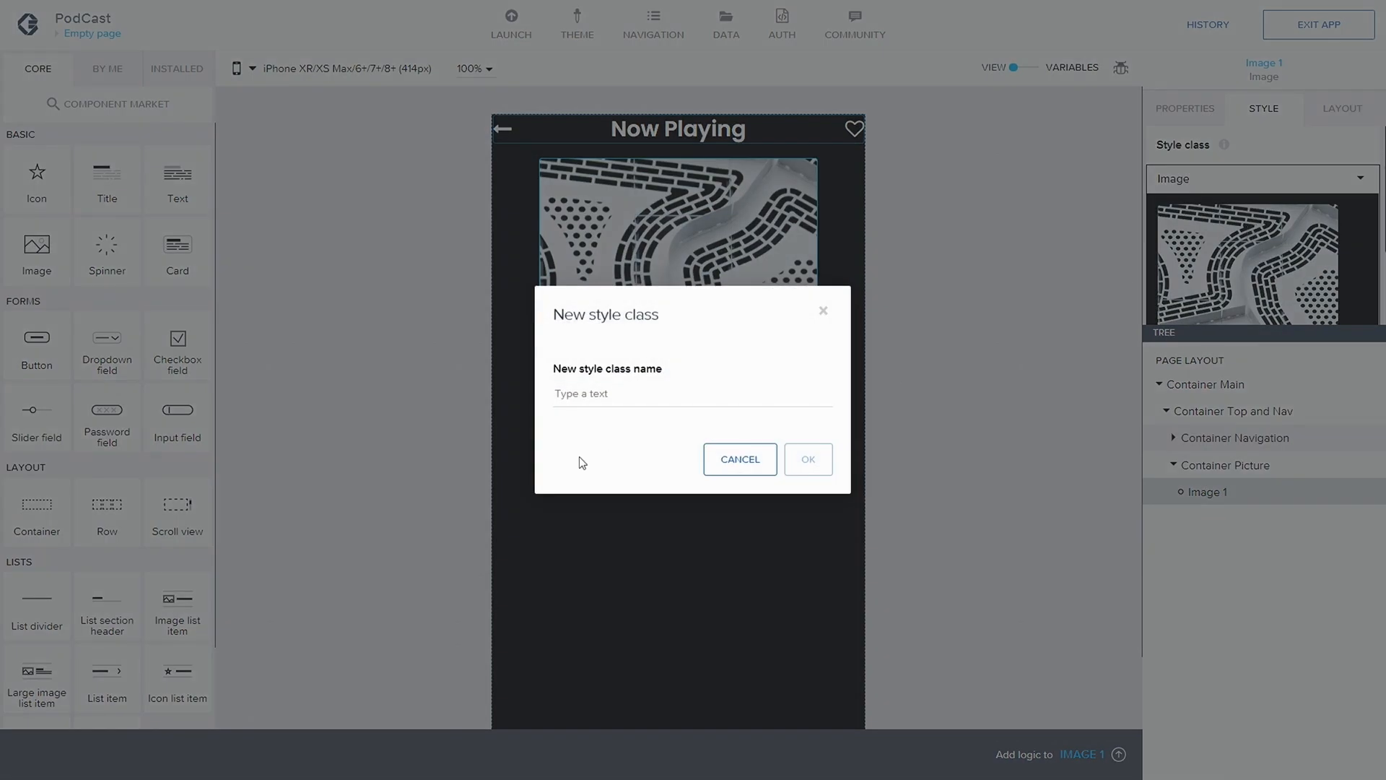
type("Rounded Image")
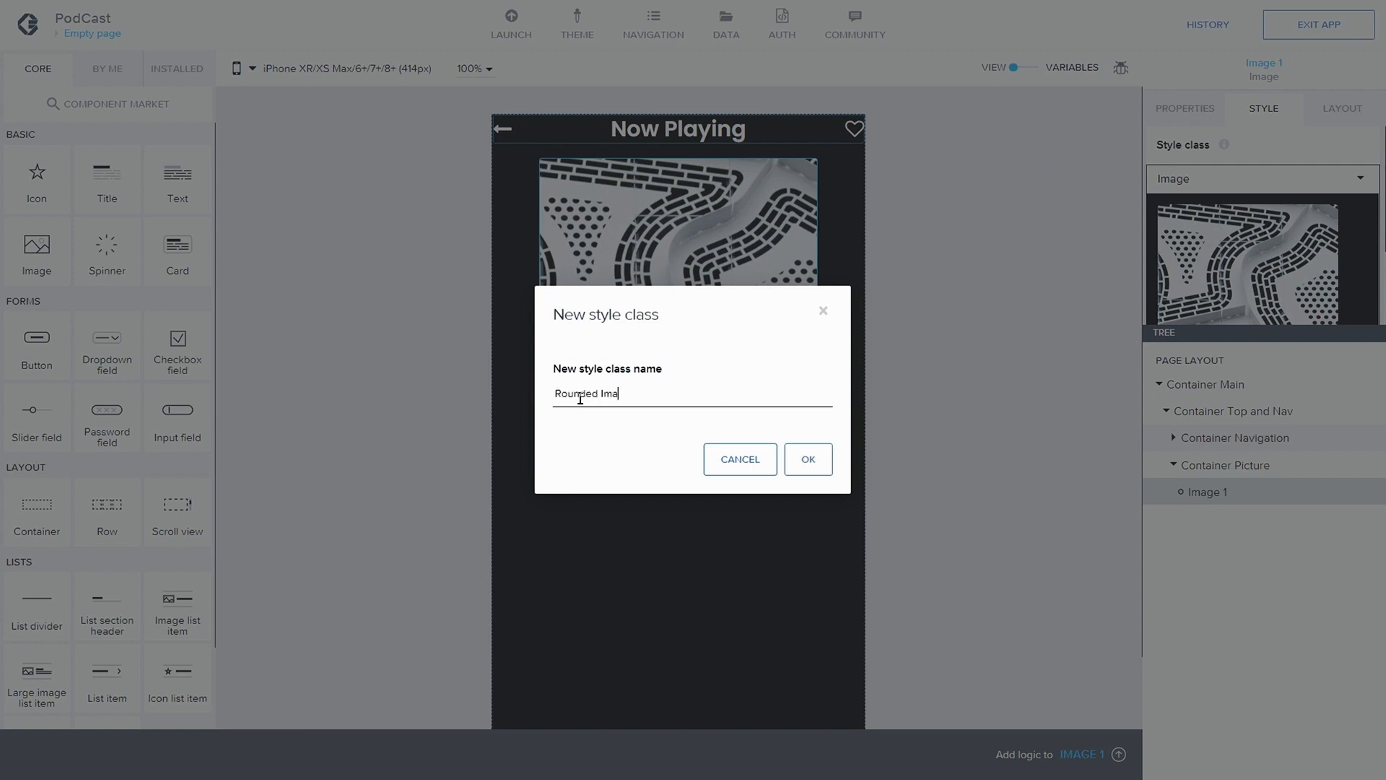
left_click(806, 459)
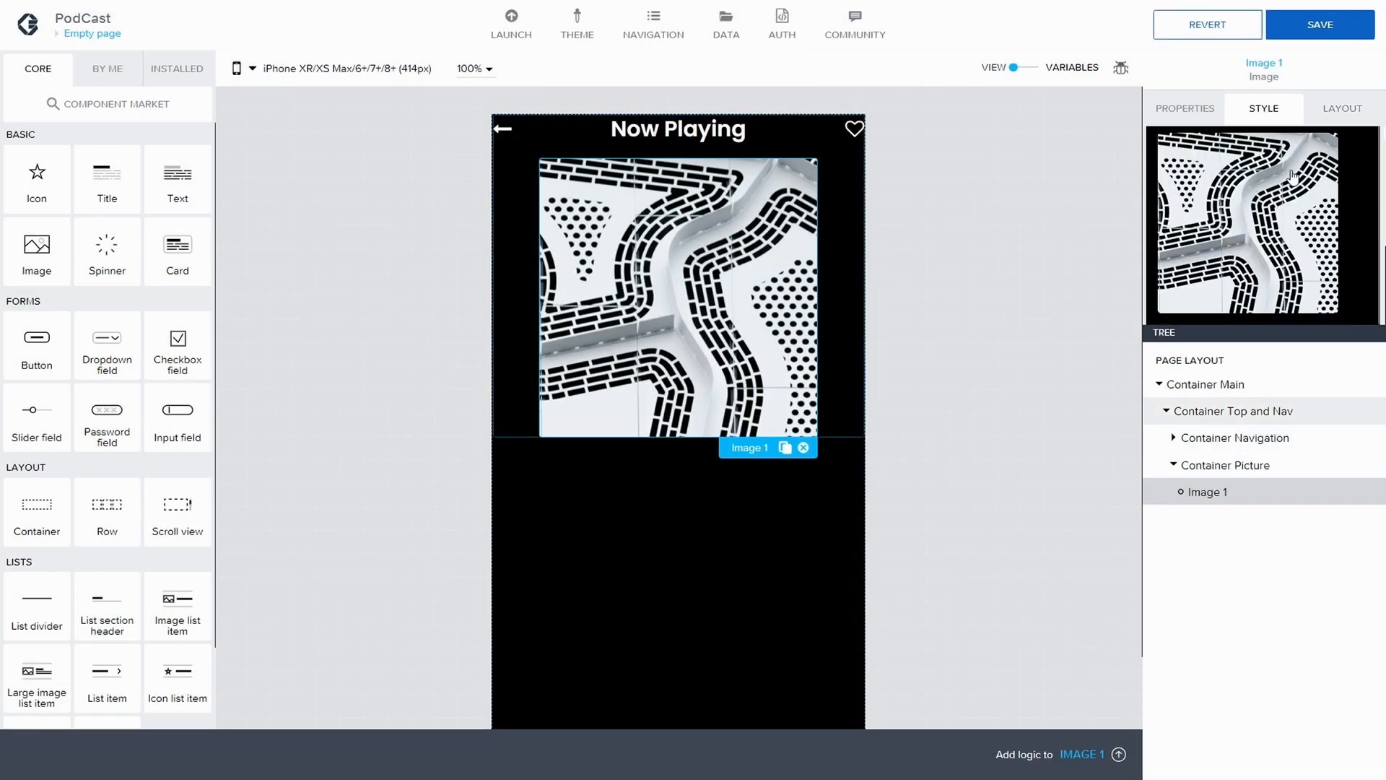
Open the Rounded Image style class for editing and expand the individual corner radii of its shape settings
scroll(1278, 184, "down", 5)
scroll(1290, 175, "down", 3)
scroll(1293, 181, "up", 3)
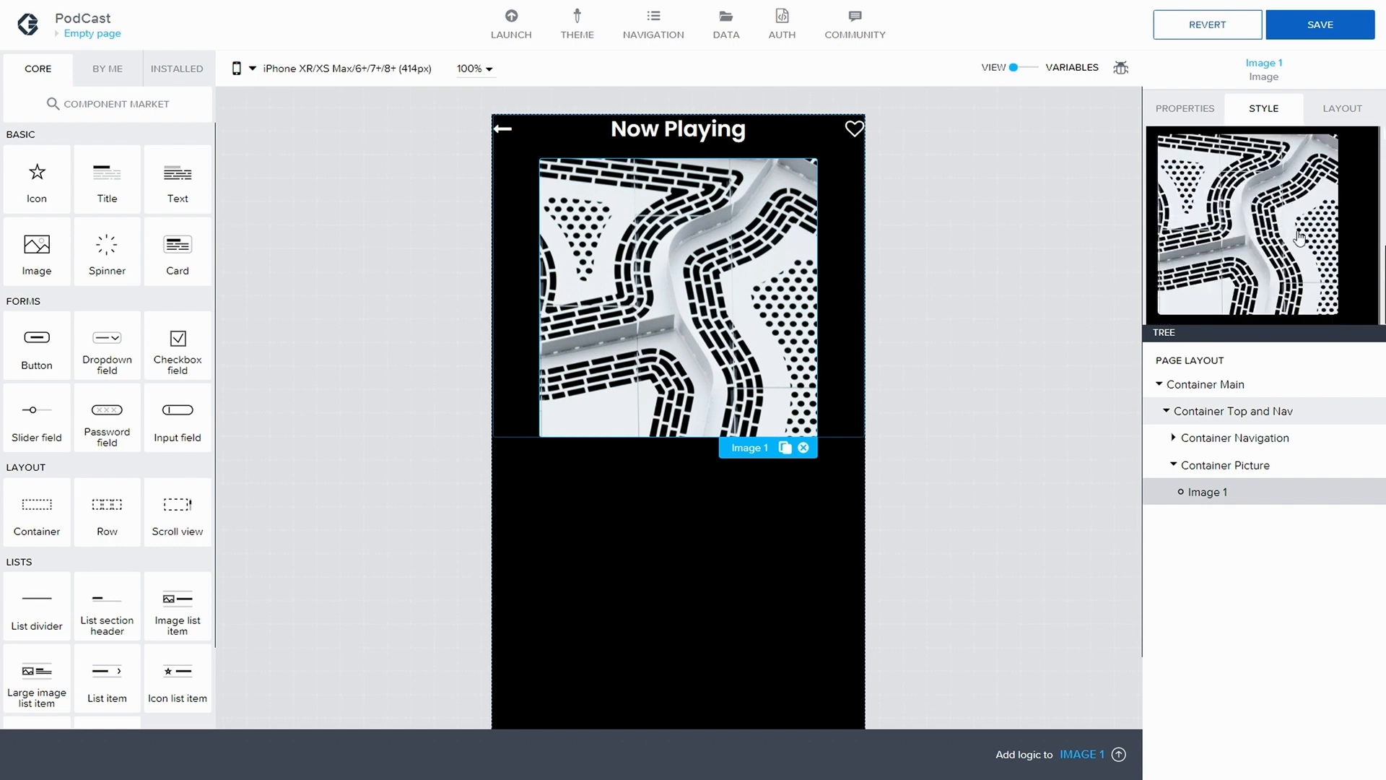
scroll(1316, 209, "down", 2)
left_click(1360, 226)
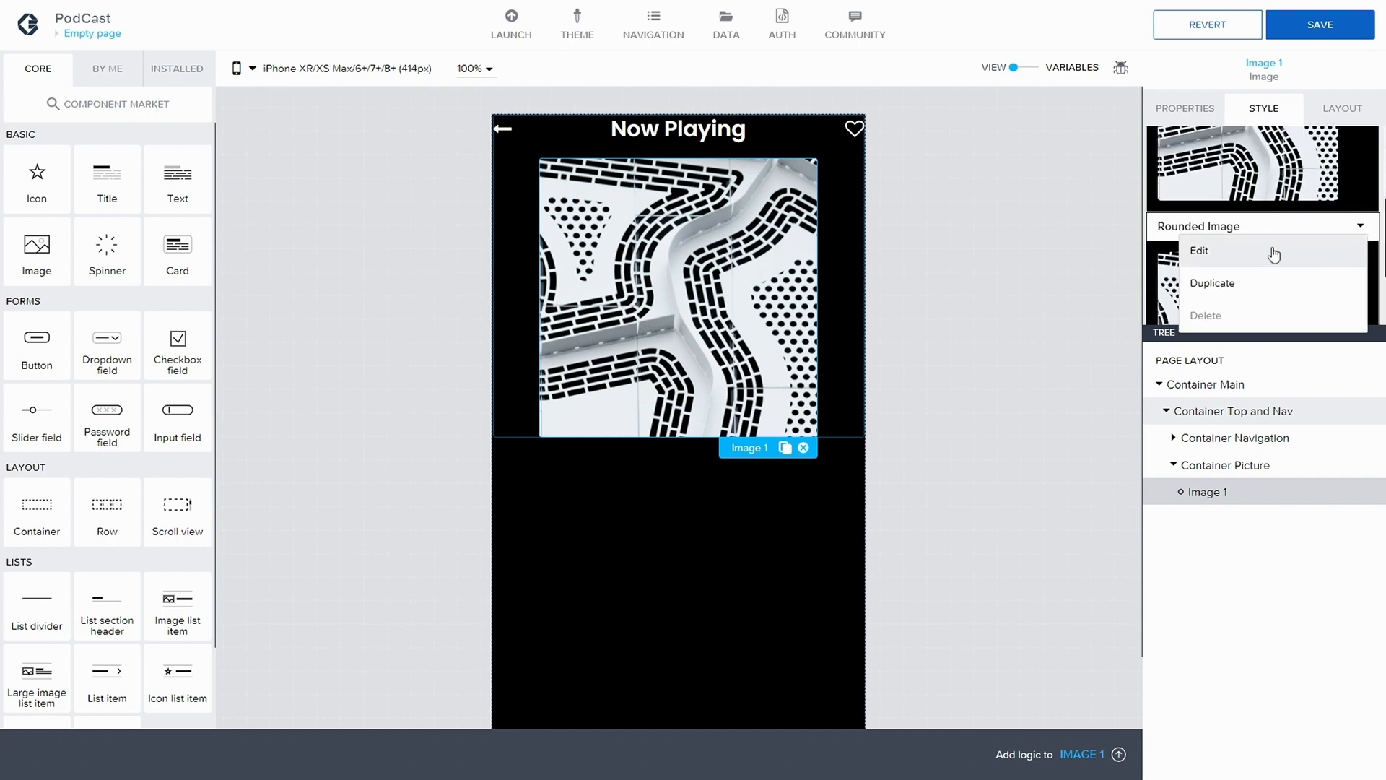
left_click(1213, 253)
scroll(1224, 228, "down", 2)
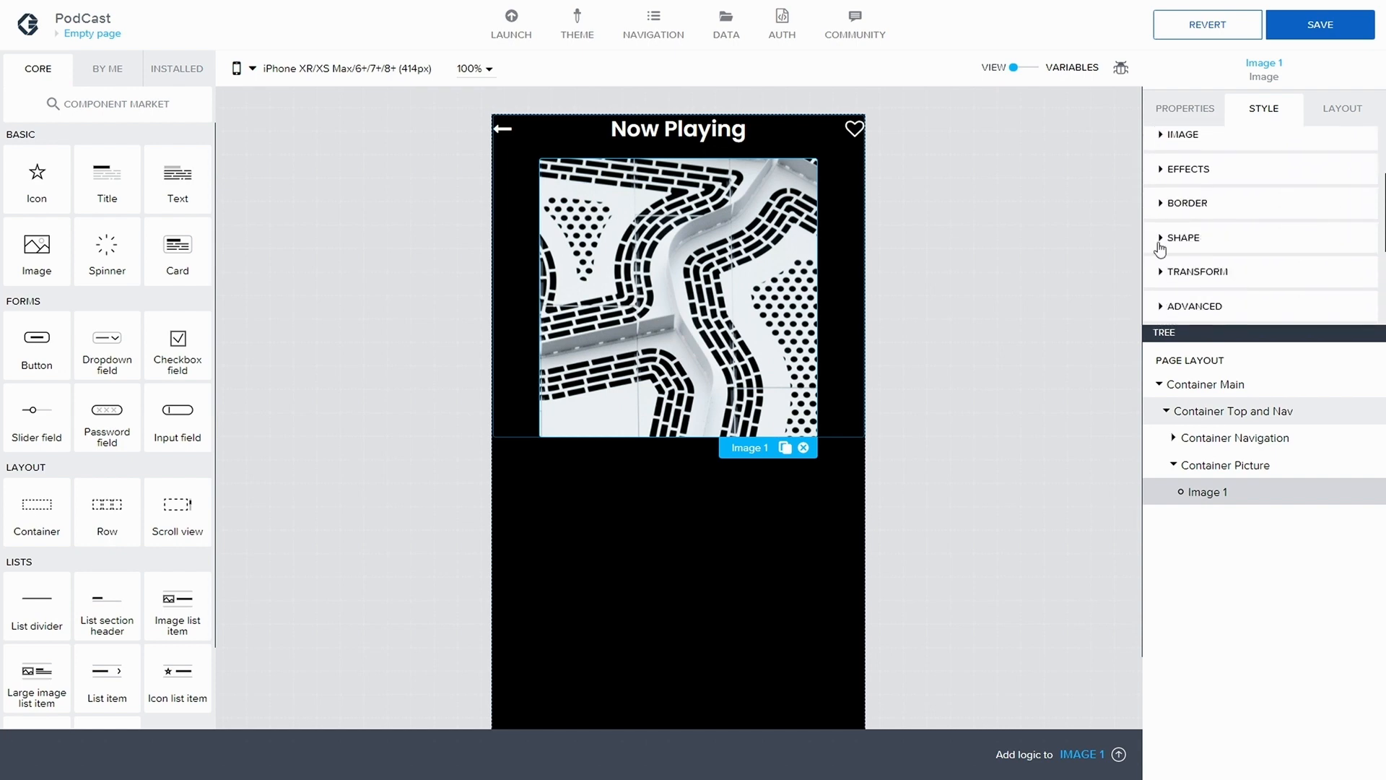
left_click(1163, 238)
left_click(1197, 244)
scroll(1229, 279, "down", 2)
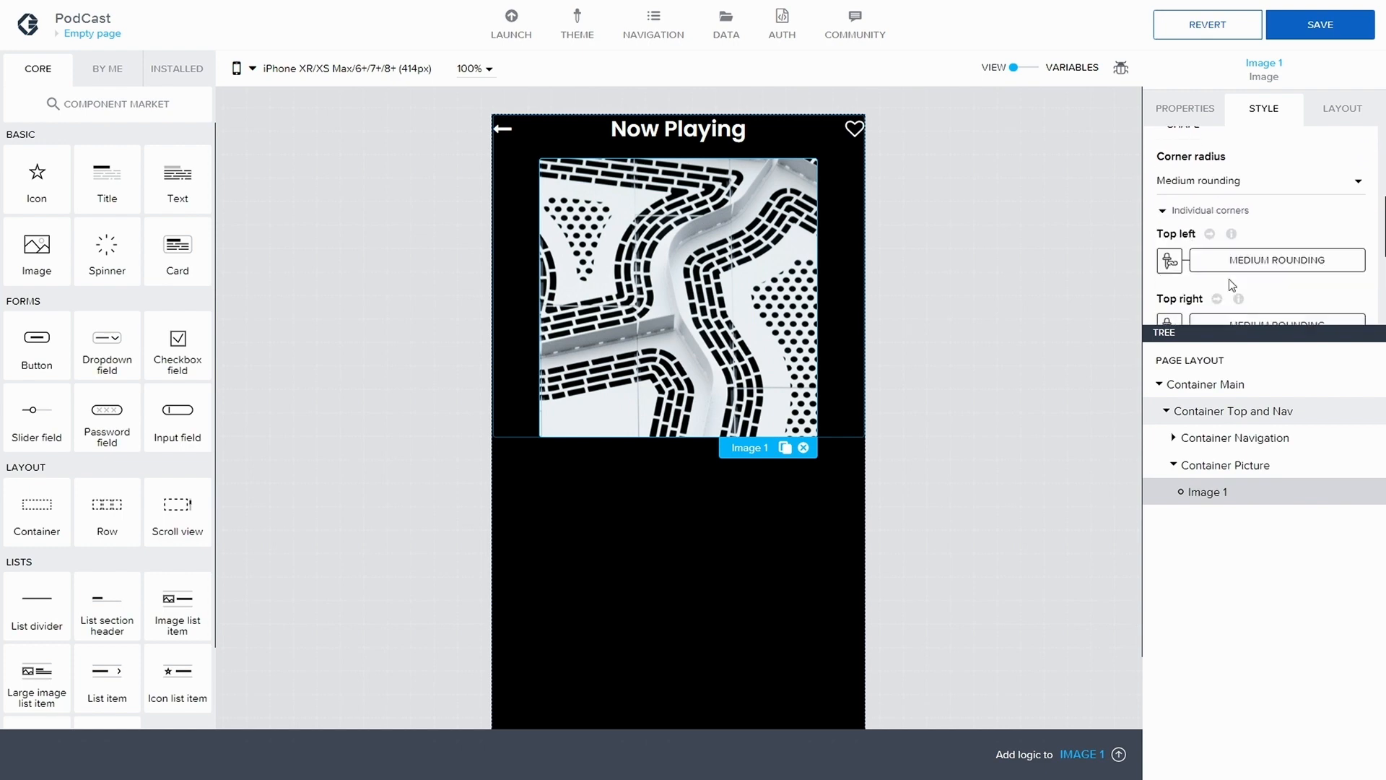
Bind all four individual corner radii of the Rounded Image style class to static numbers
left_click(1170, 224)
left_click(845, 300)
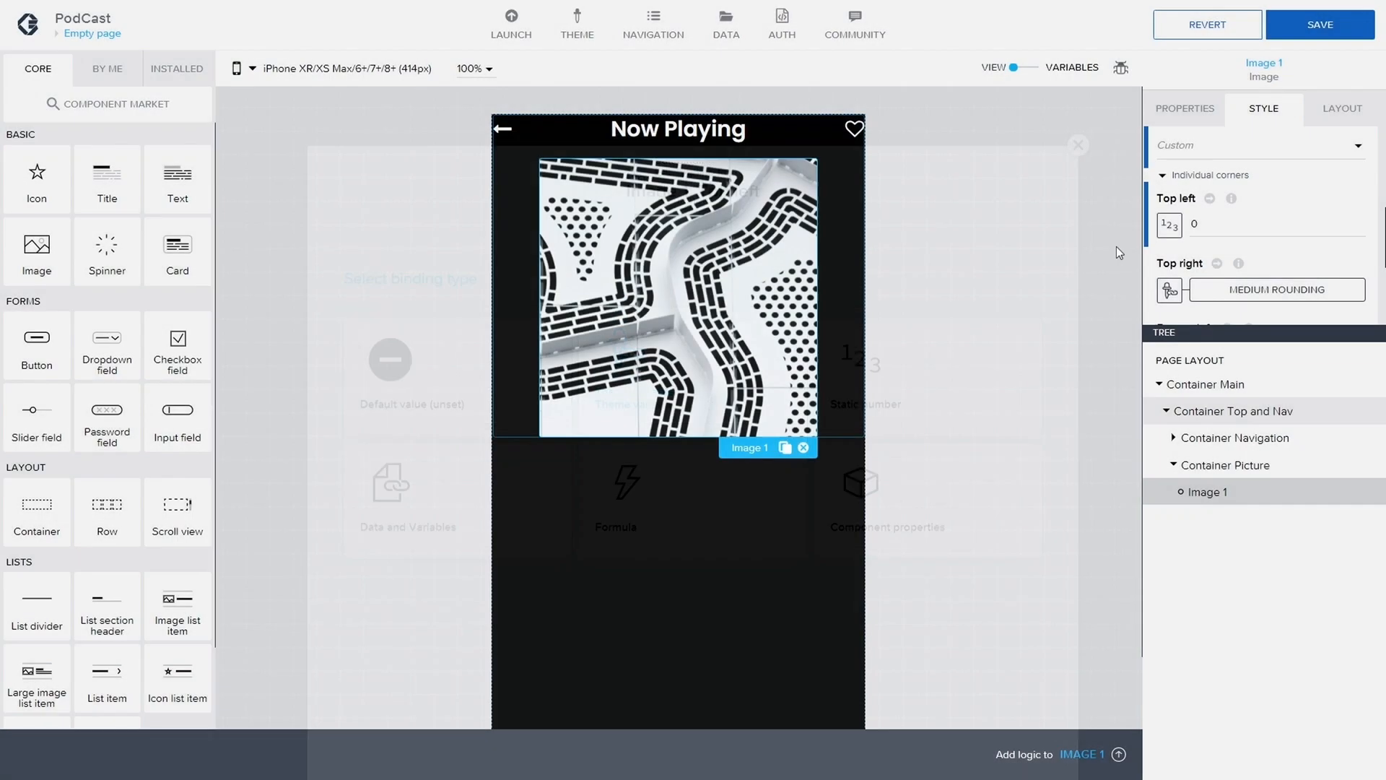
left_click(1170, 290)
left_click(993, 312)
scroll(1156, 283, "down", 1)
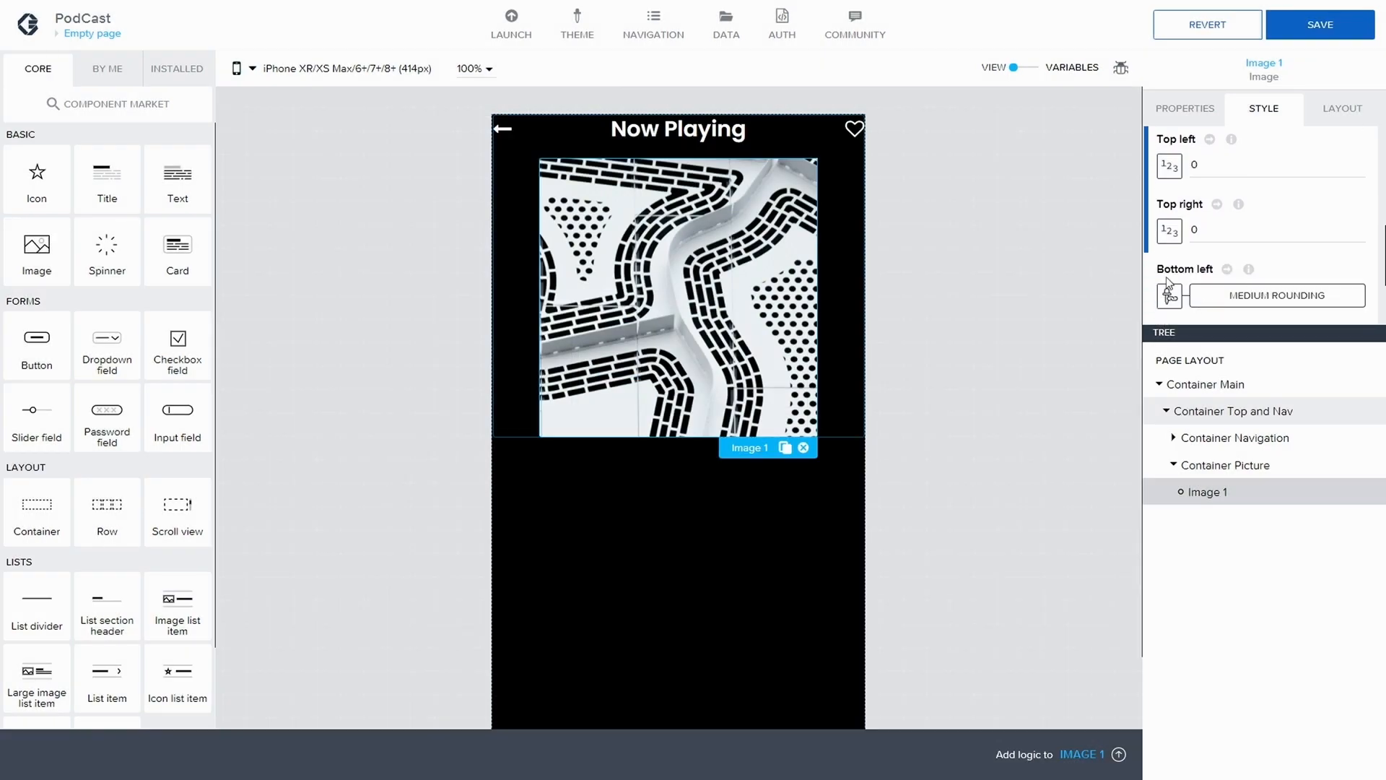
left_click(1170, 296)
left_click(927, 288)
scroll(1170, 275, "down", 2)
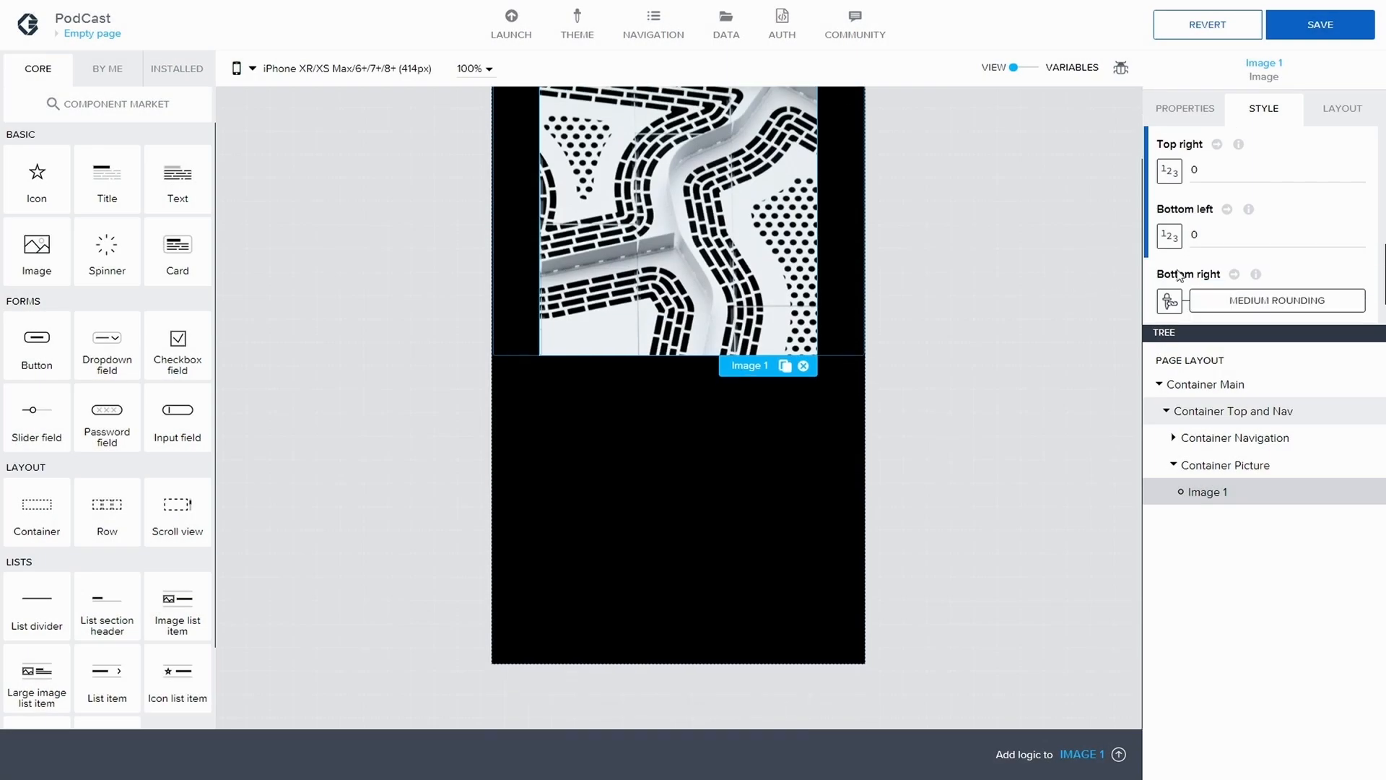
left_click(1170, 241)
left_click(919, 299)
Set the top left and top right corner radii of the Rounded Image style class to 50
scroll(1209, 227, "up", 3)
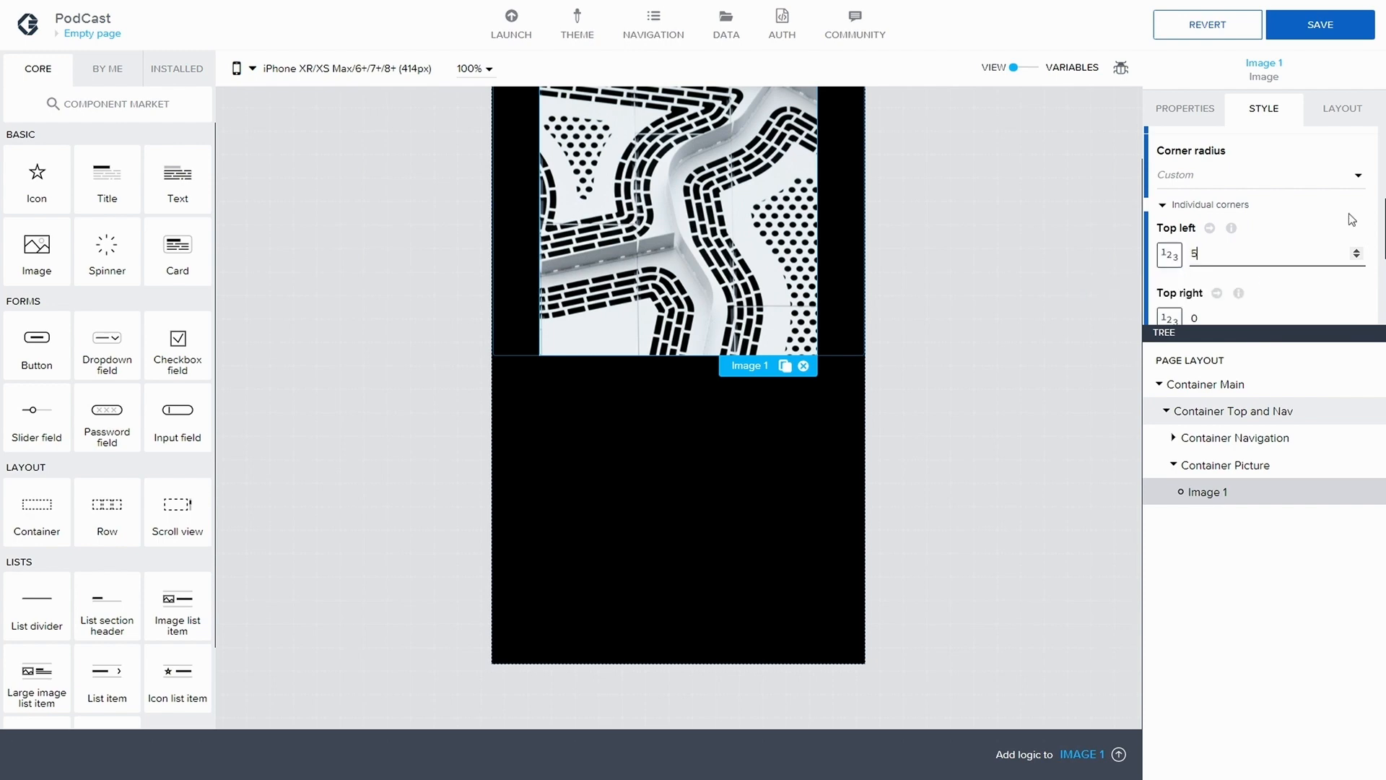
type("0")
scroll(1228, 282, "down", 1)
left_click(1193, 258)
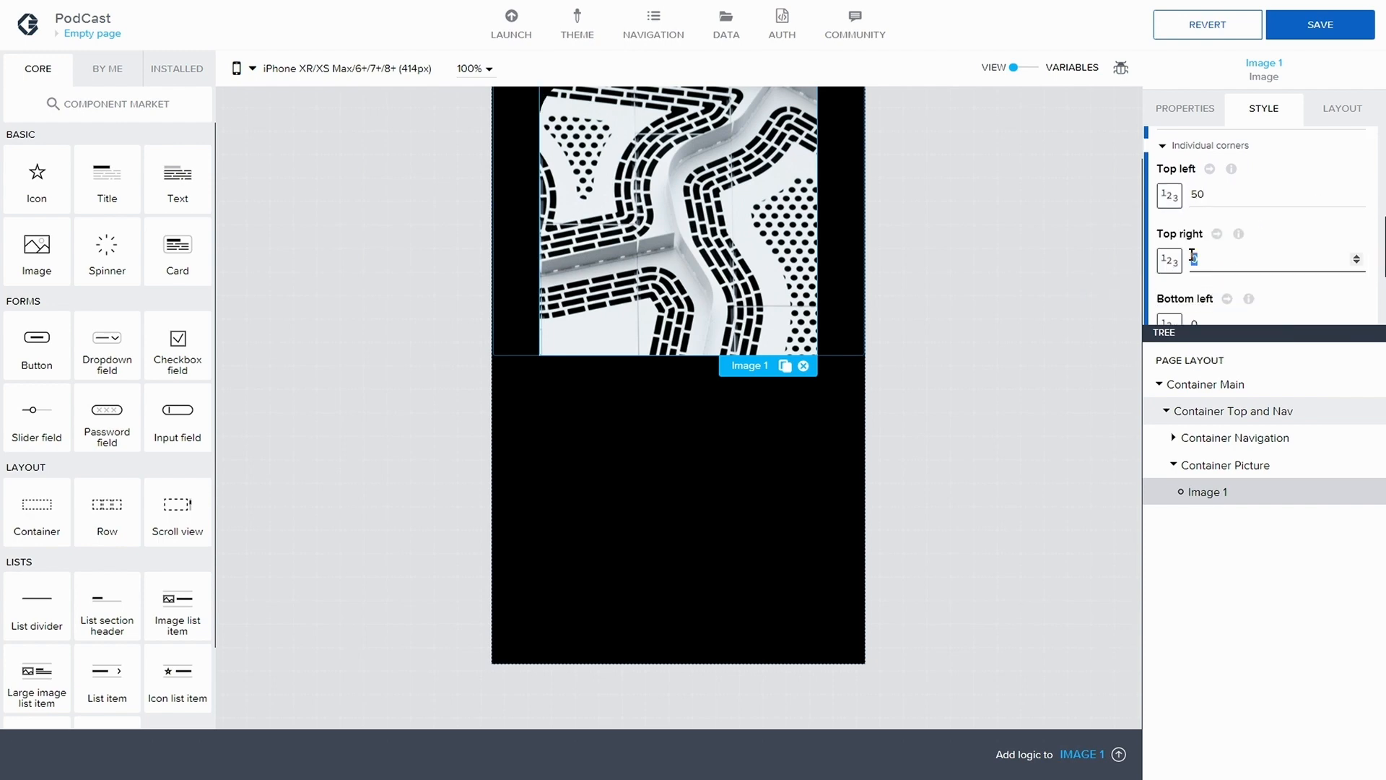
type("50")
Set the bottom left corner radius of Image 1 to 49 and the bottom right to 51, and save the app
scroll(1212, 295, "down", 1)
left_click(1261, 234)
type("50")
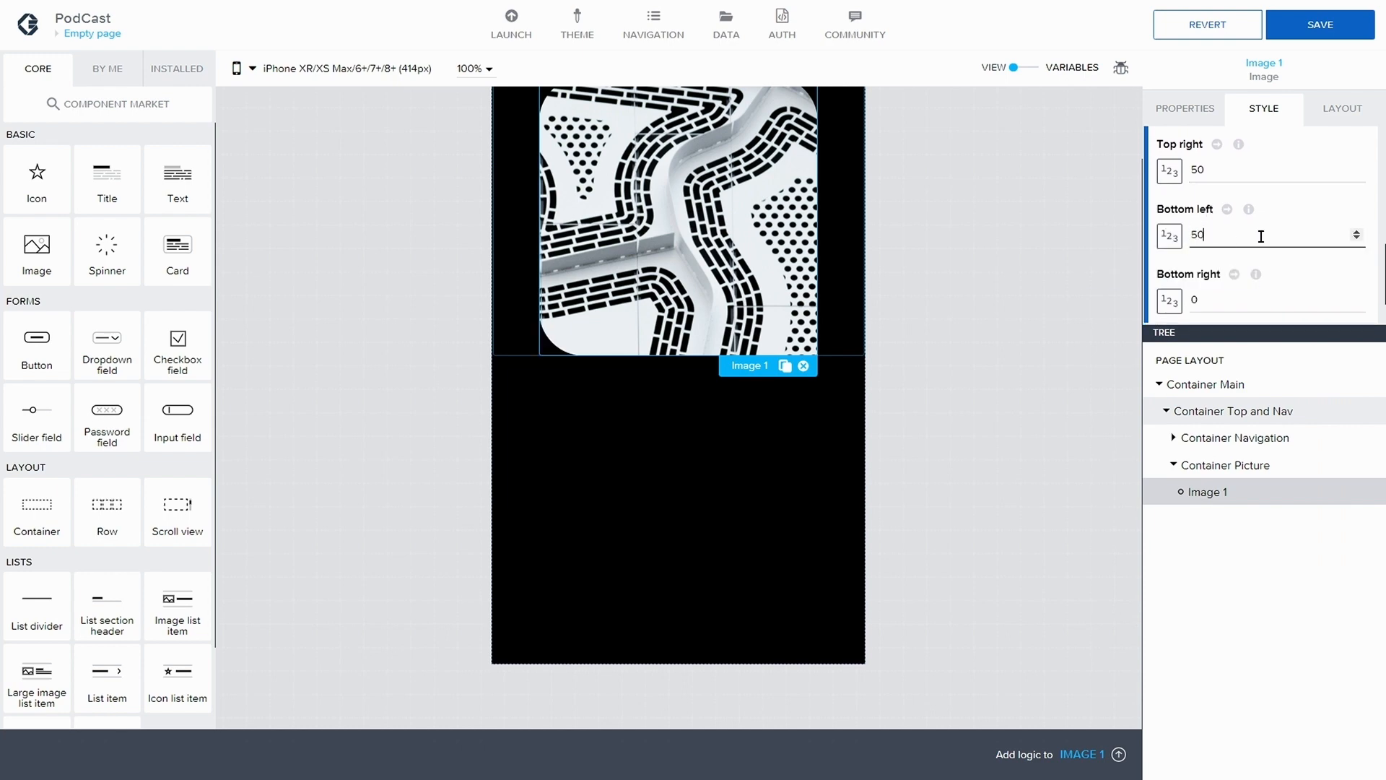
scroll(1261, 236, "down", 1)
left_click(1197, 240)
type("5")
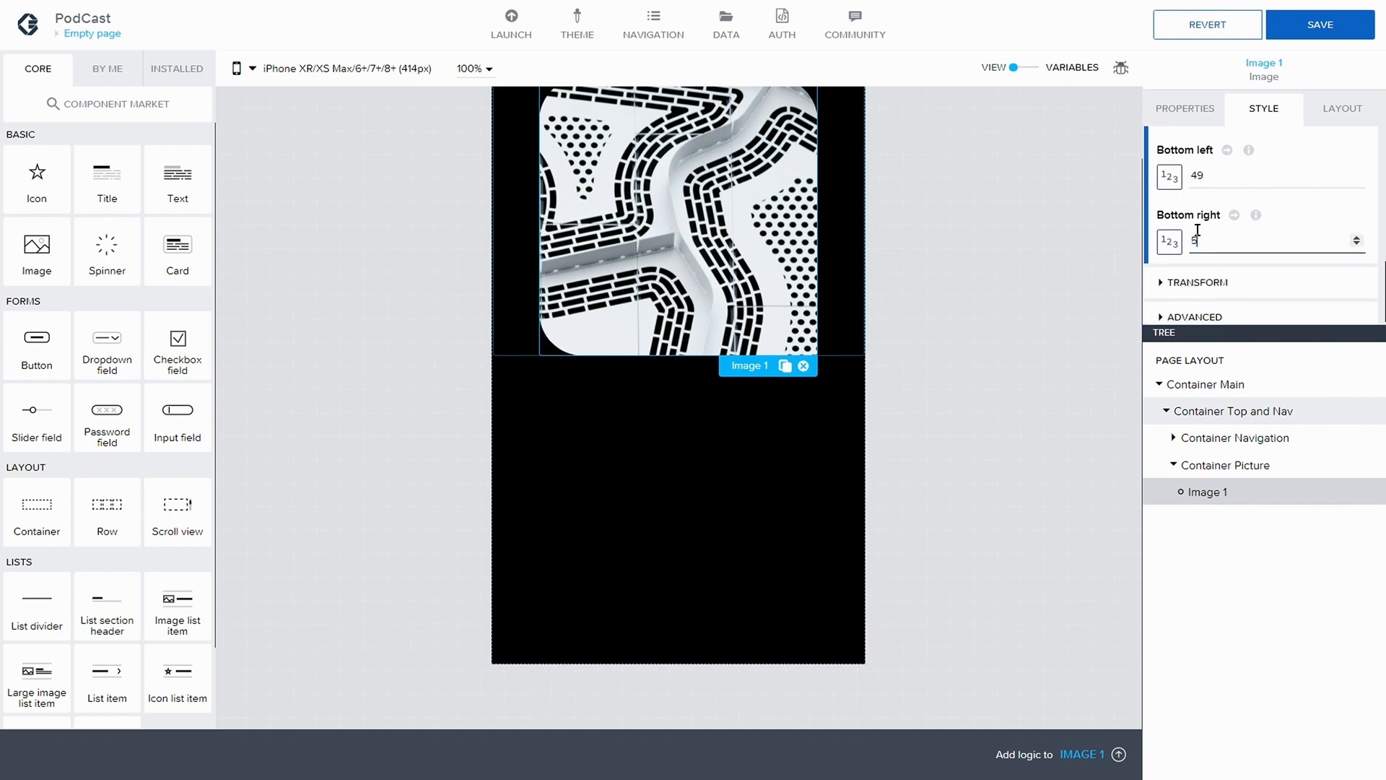
type("1")
scroll(1237, 224, "up", 1)
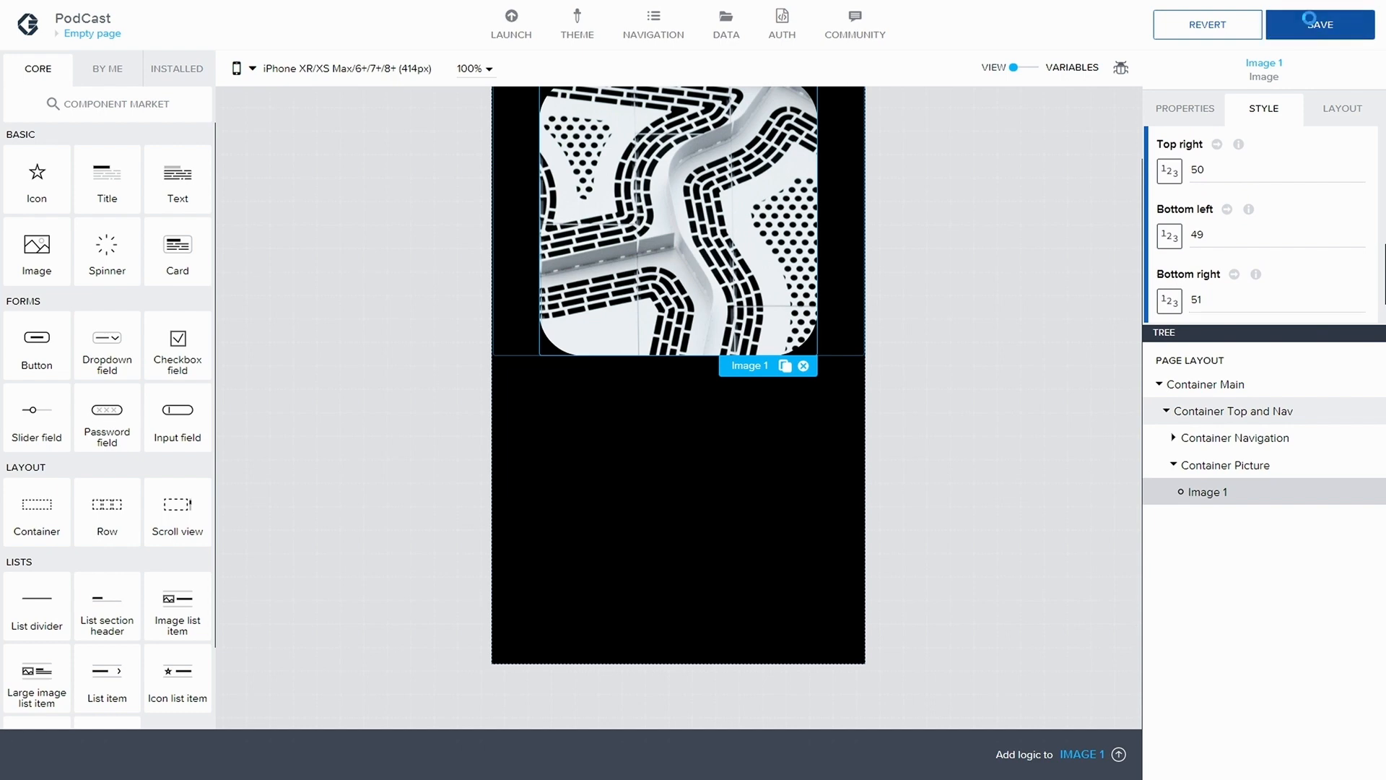
left_click(1308, 22)
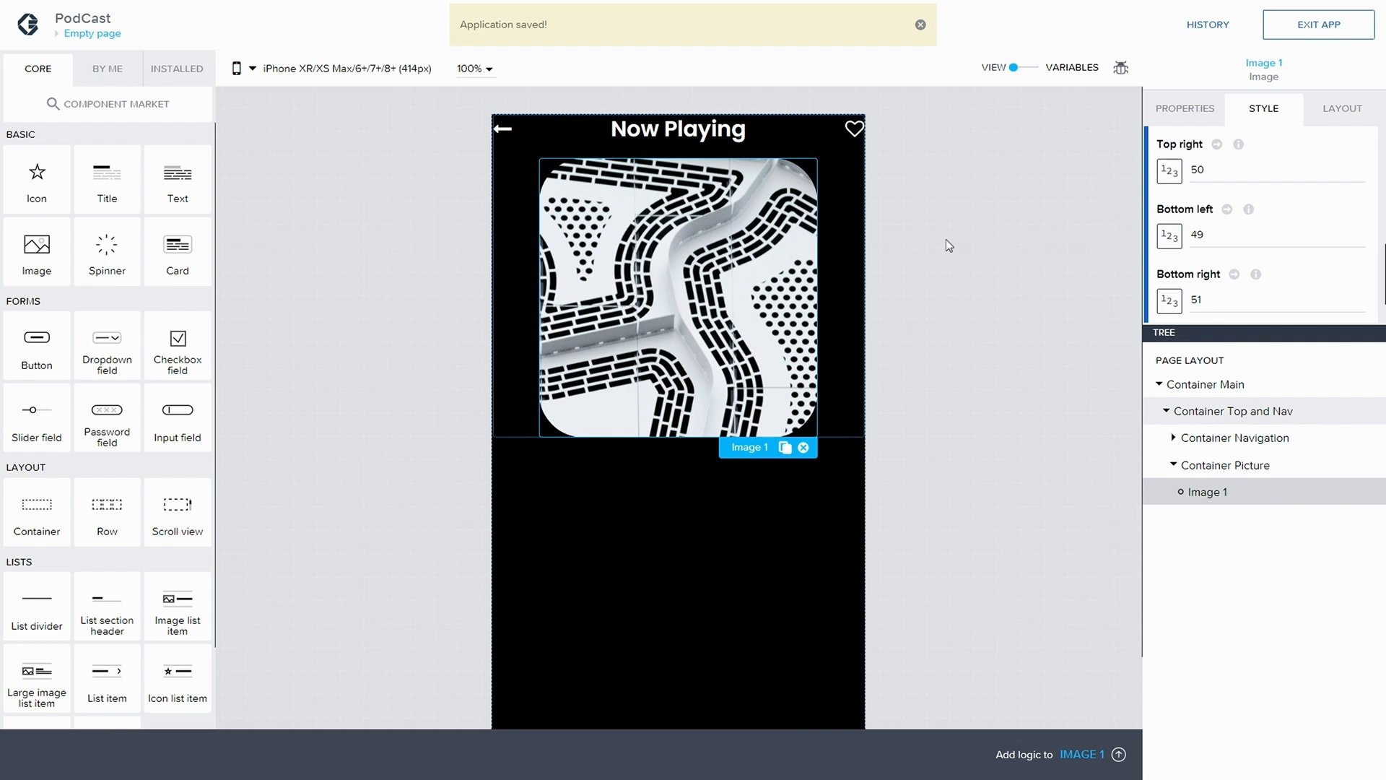
Set the width of Container Top and Nav to 100% with the Advanced sizing option
left_click(1173, 468)
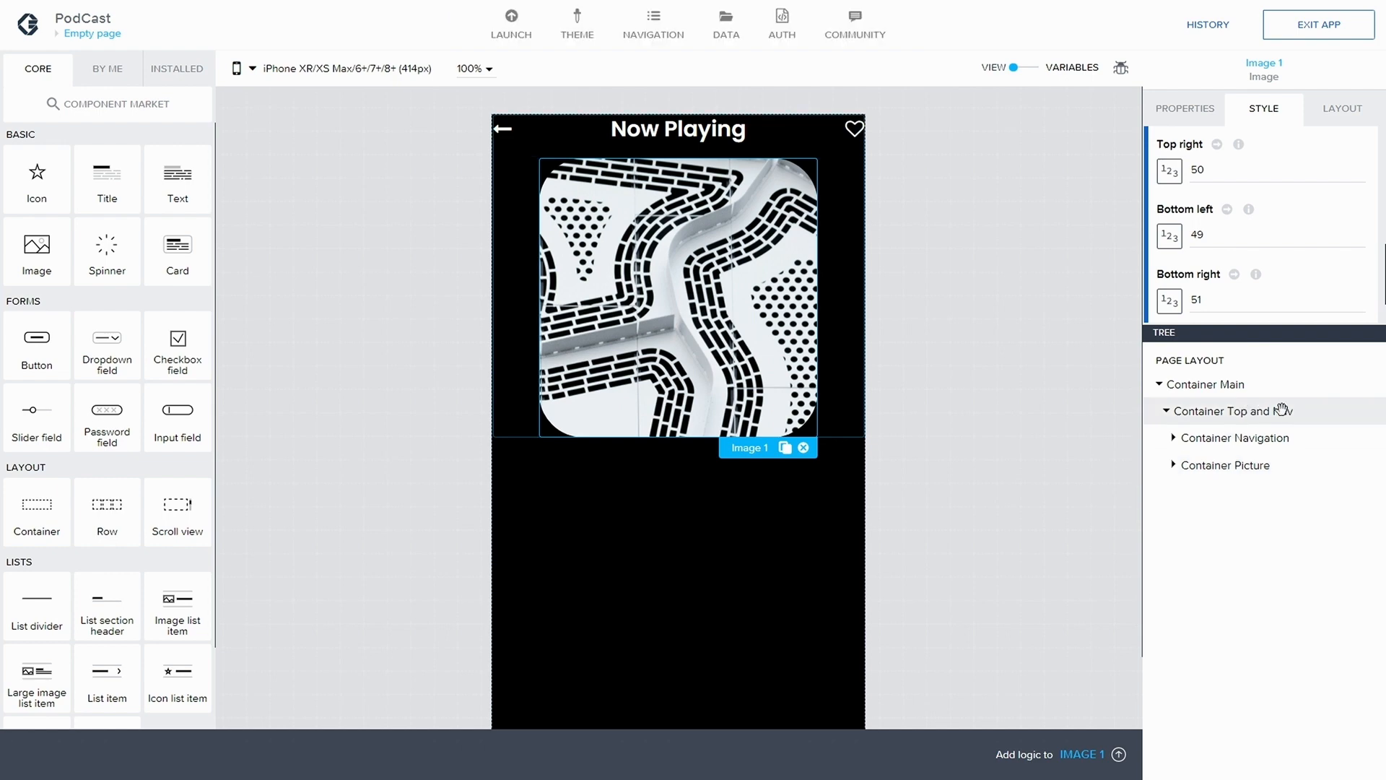
left_click(1328, 411)
left_click(1342, 108)
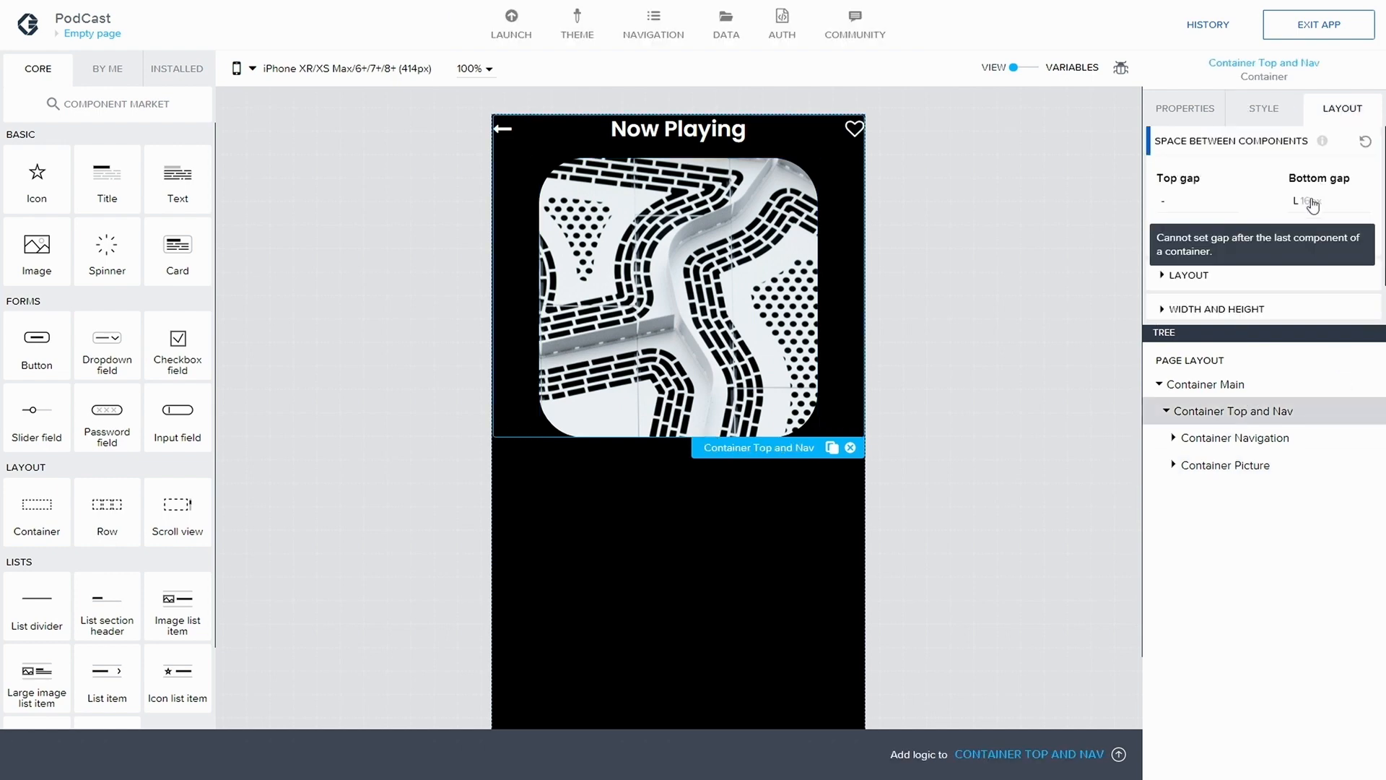
left_click(1164, 269)
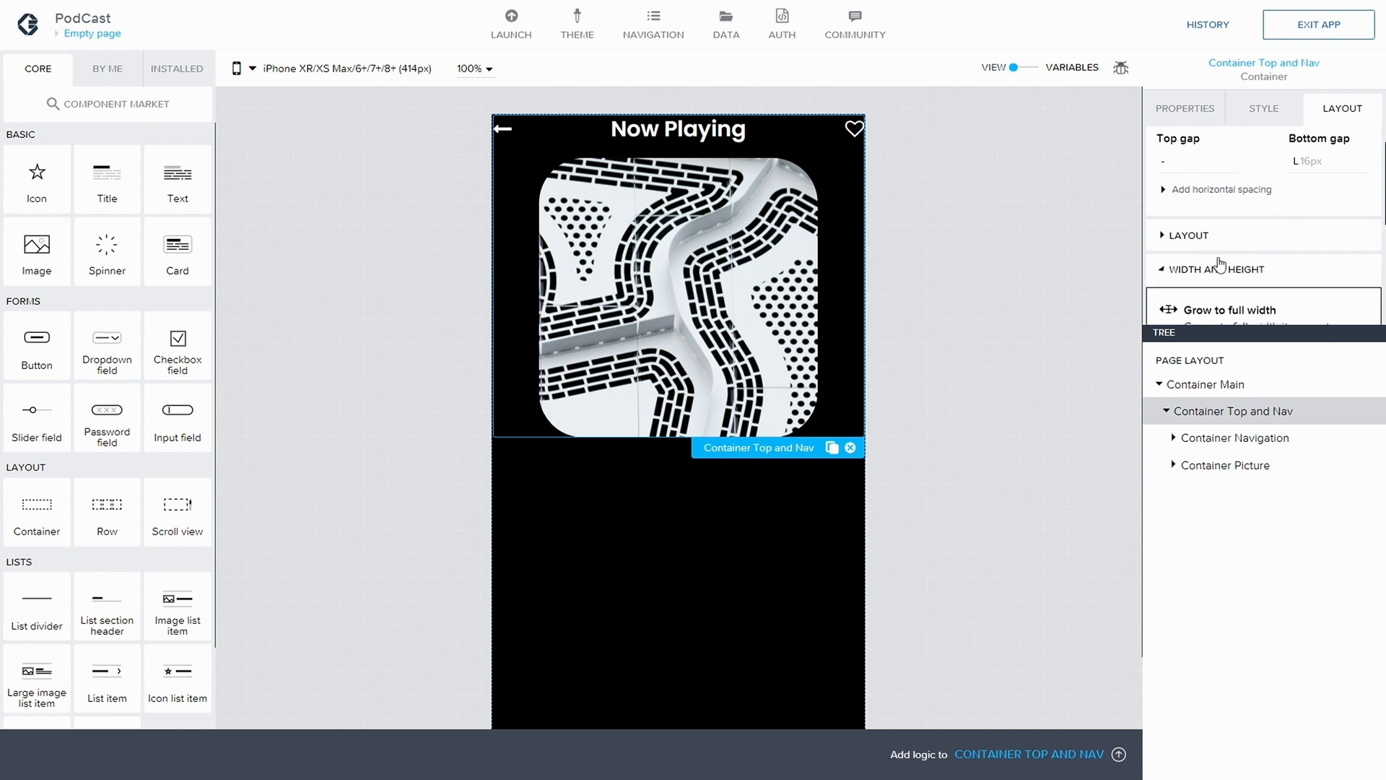
scroll(1238, 253, "down", 2)
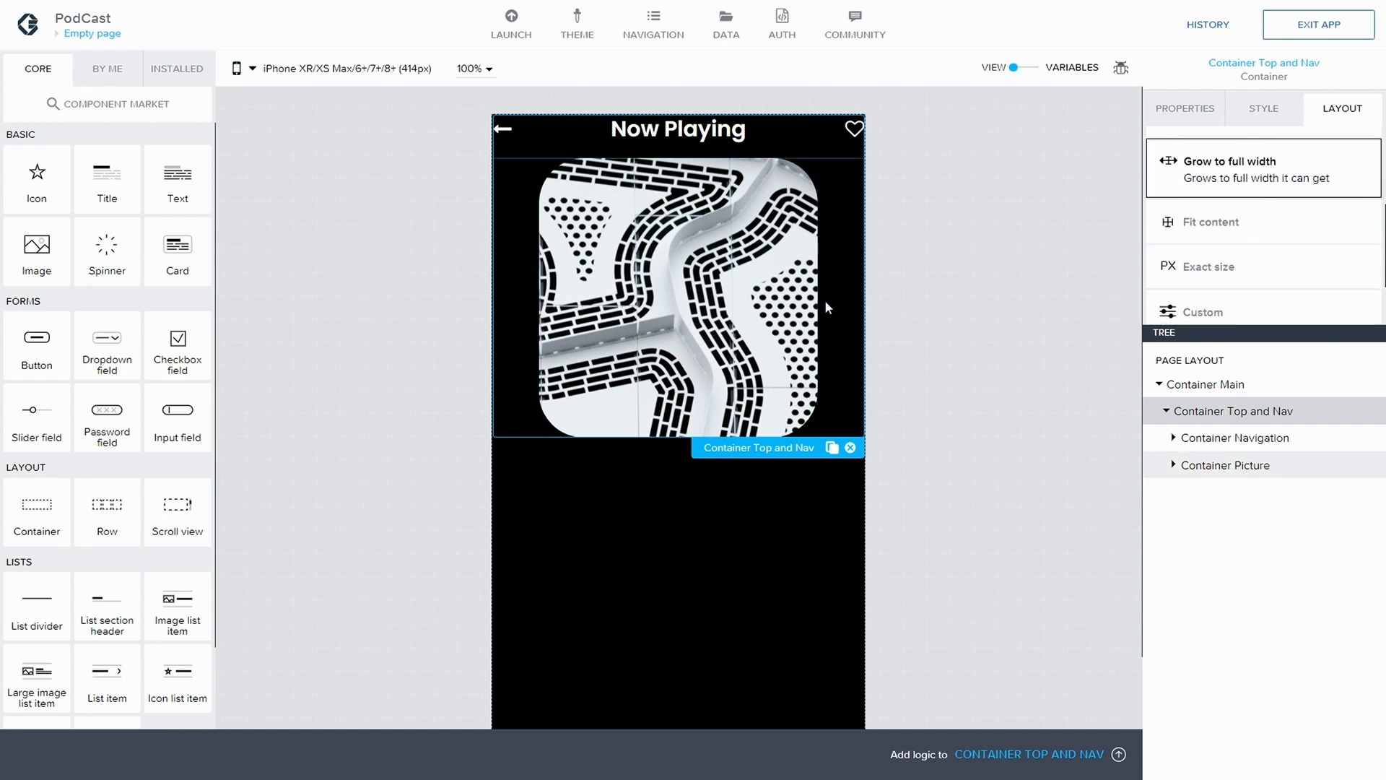
scroll(1238, 216, "down", 2)
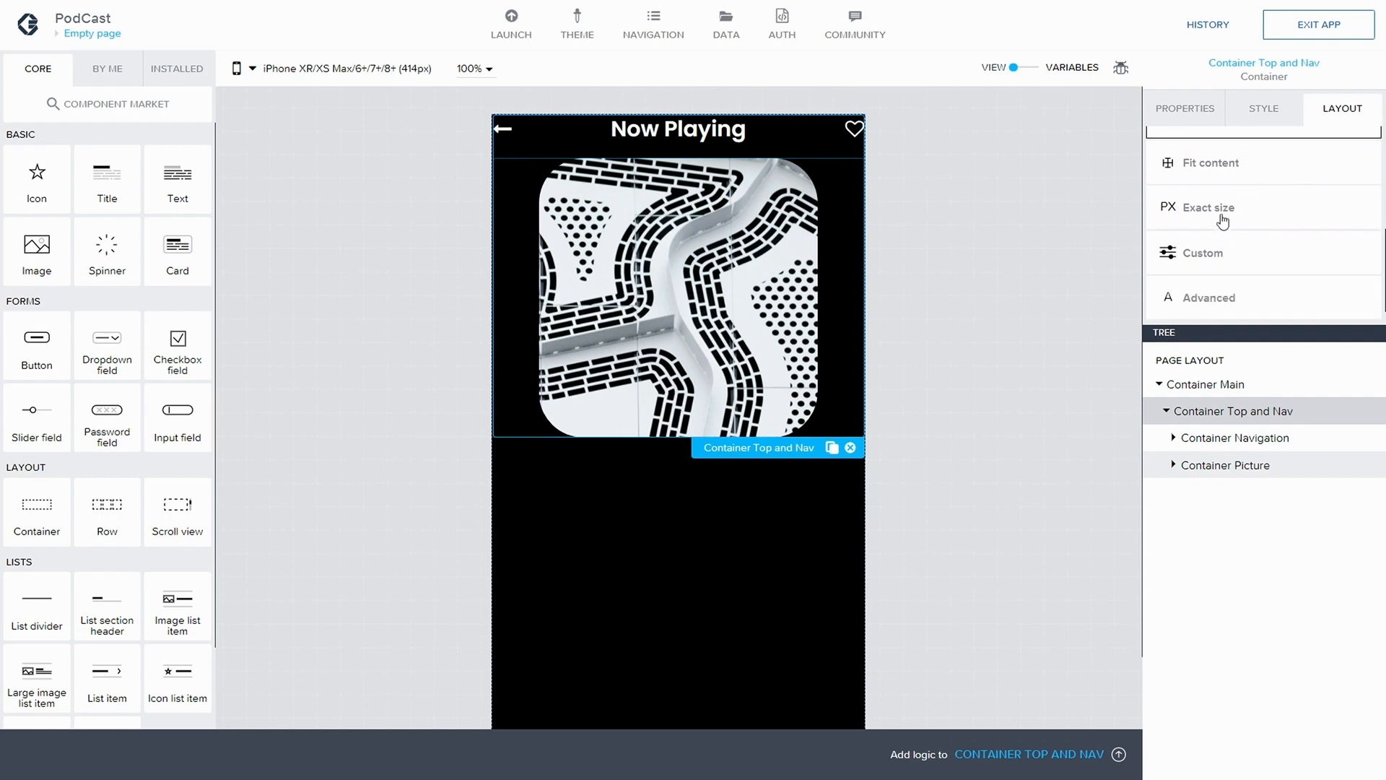
left_click(1233, 283)
scroll(1242, 254, "down", 1)
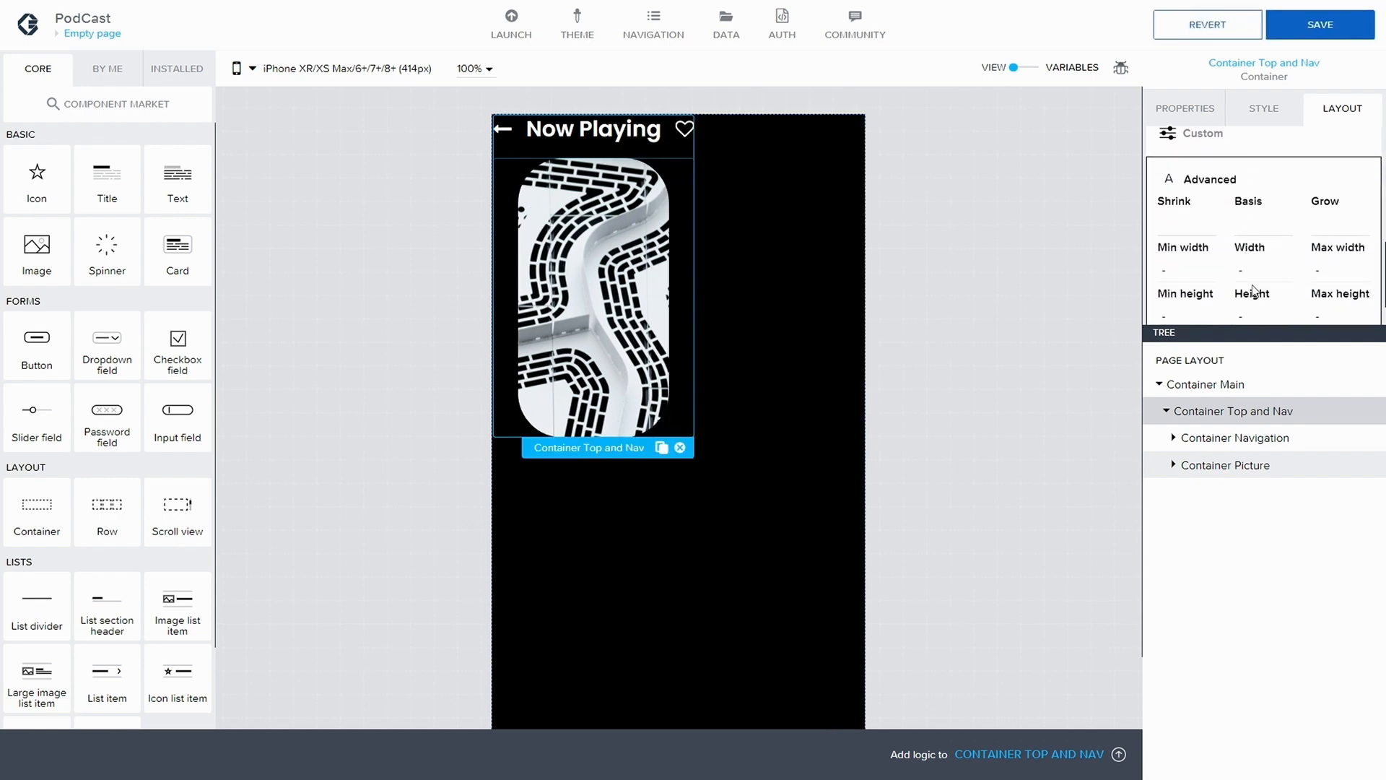
left_click(1242, 273)
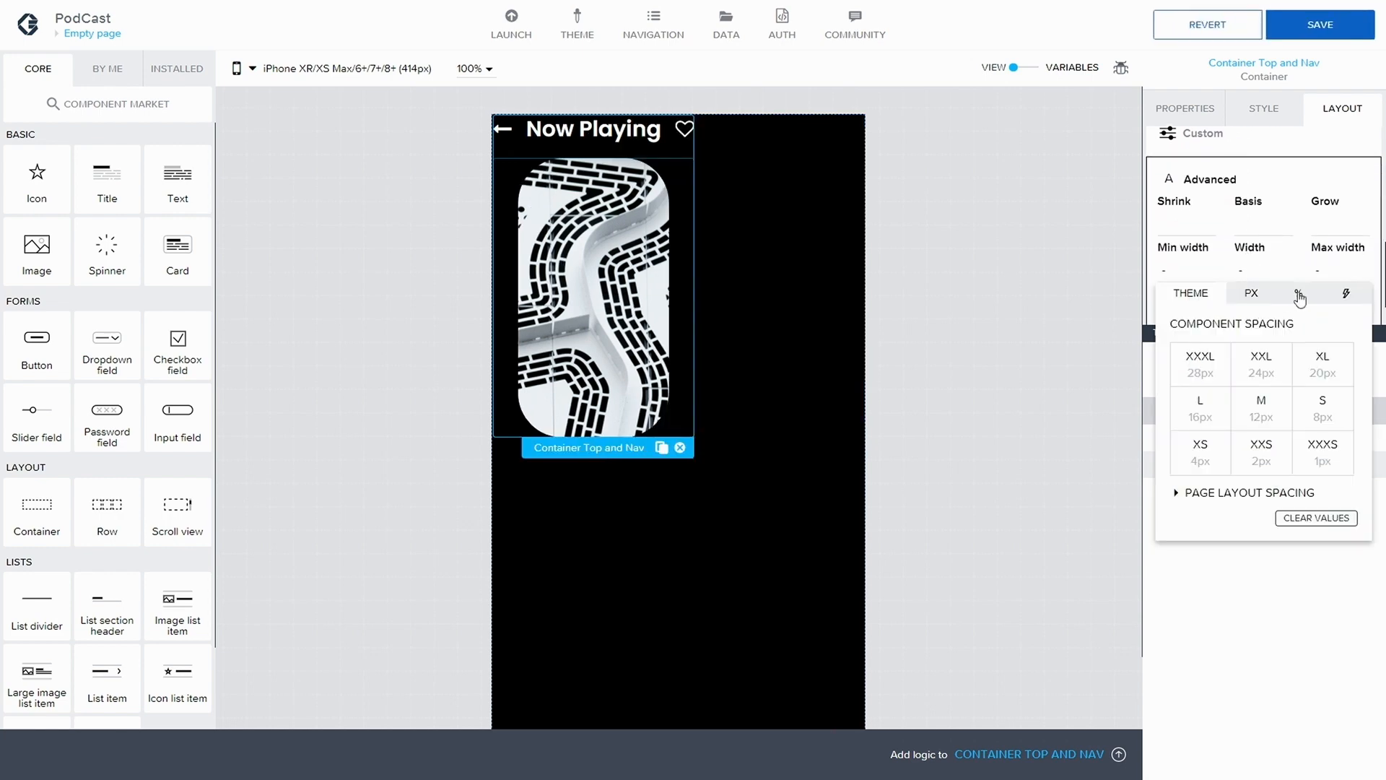
left_click(1298, 293)
type("100")
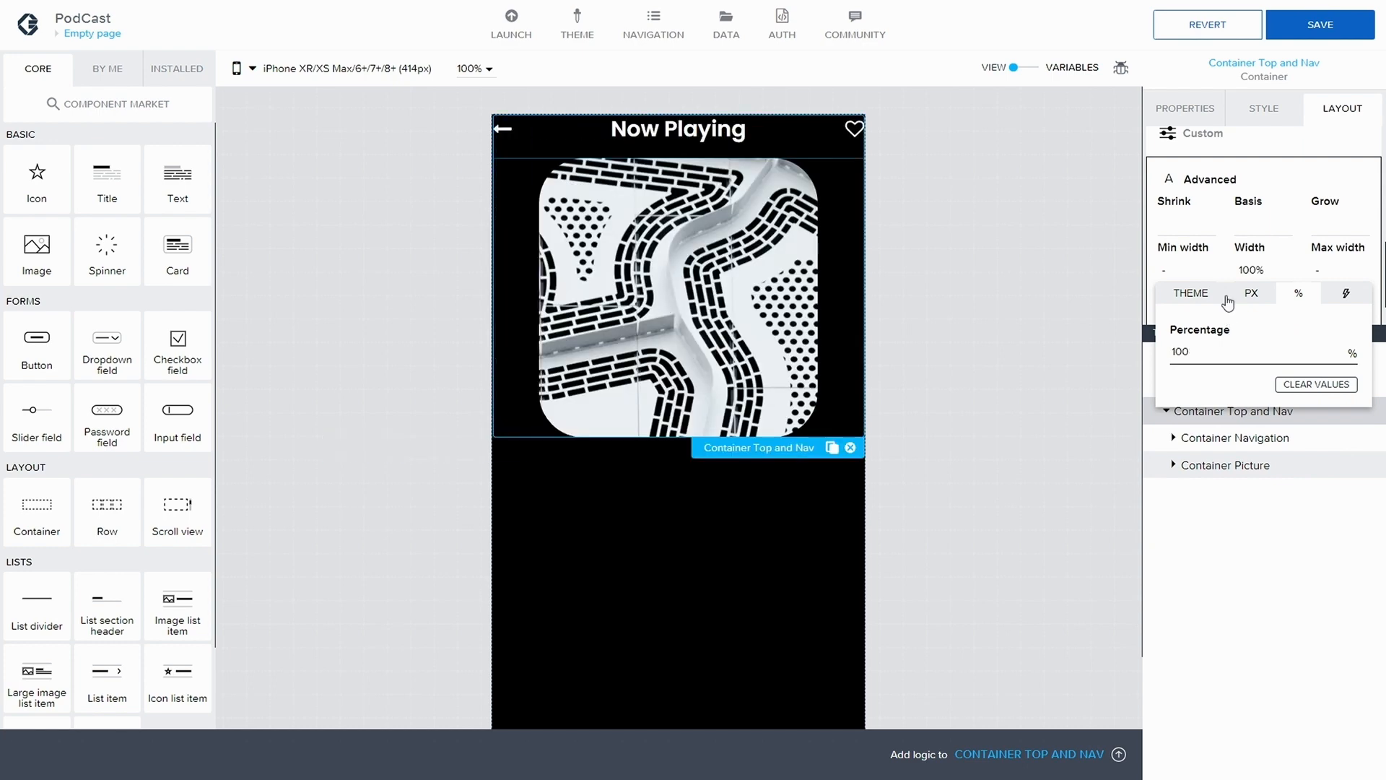
key("Return")
scroll(1249, 275, "down", 1)
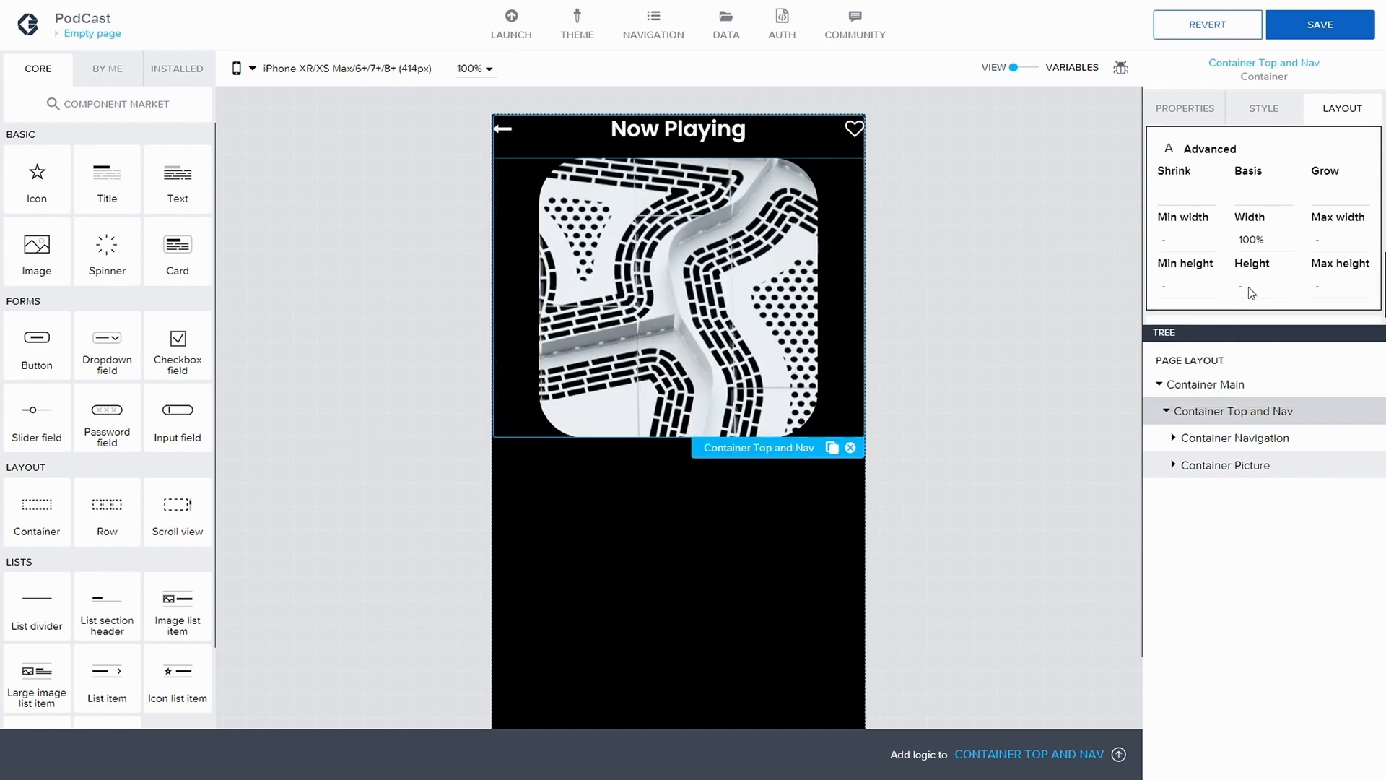
Set the height of Container Top and Nav to 220 px in its Advanced sizing
left_click(1249, 287)
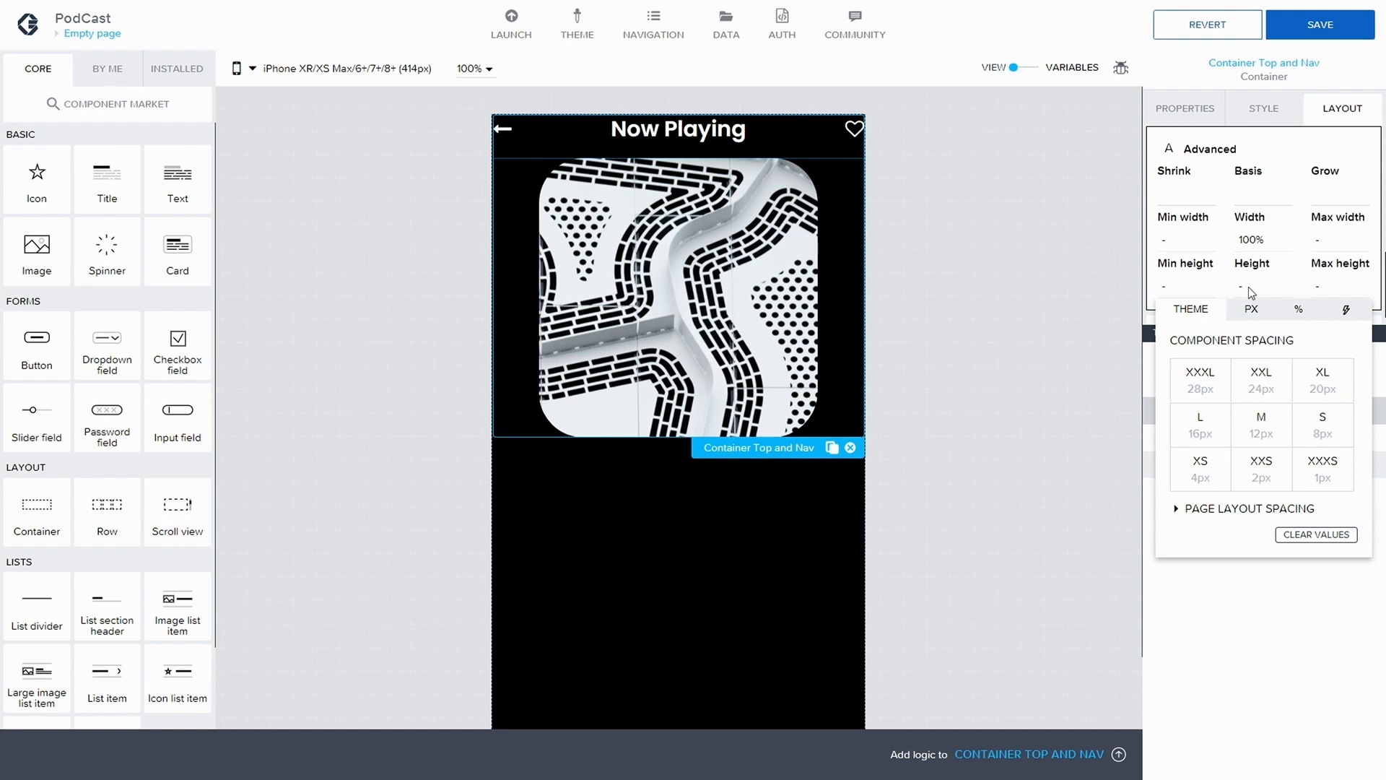
left_click(1251, 309)
type("22")
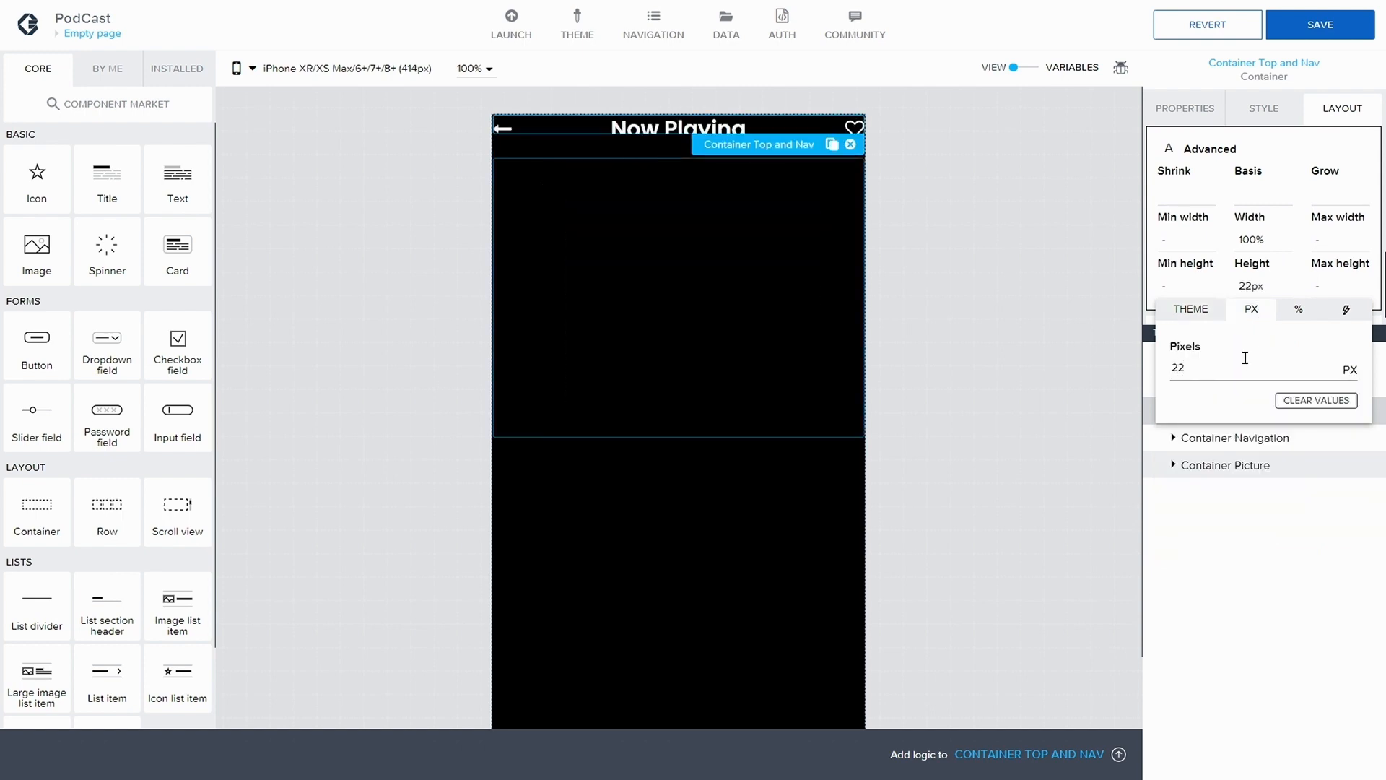
type("0")
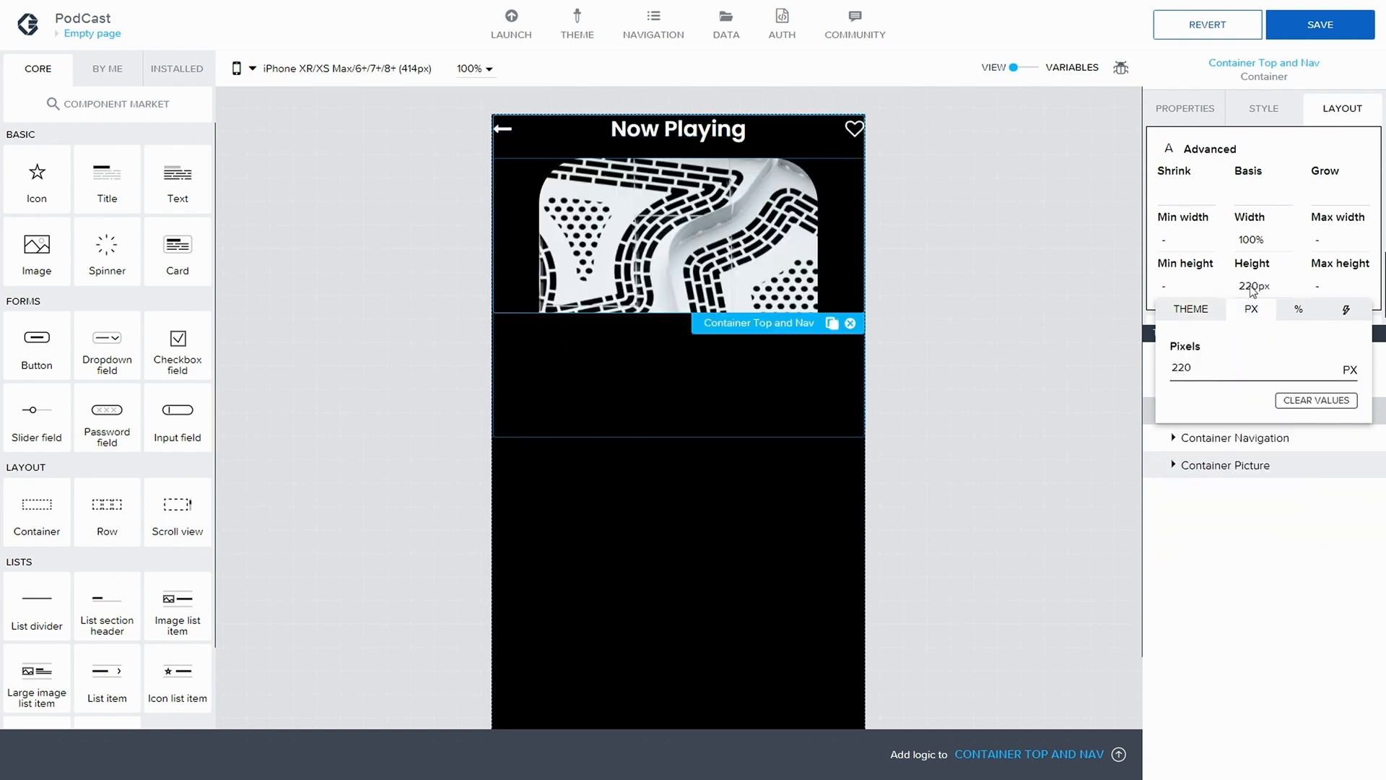
key("Return")
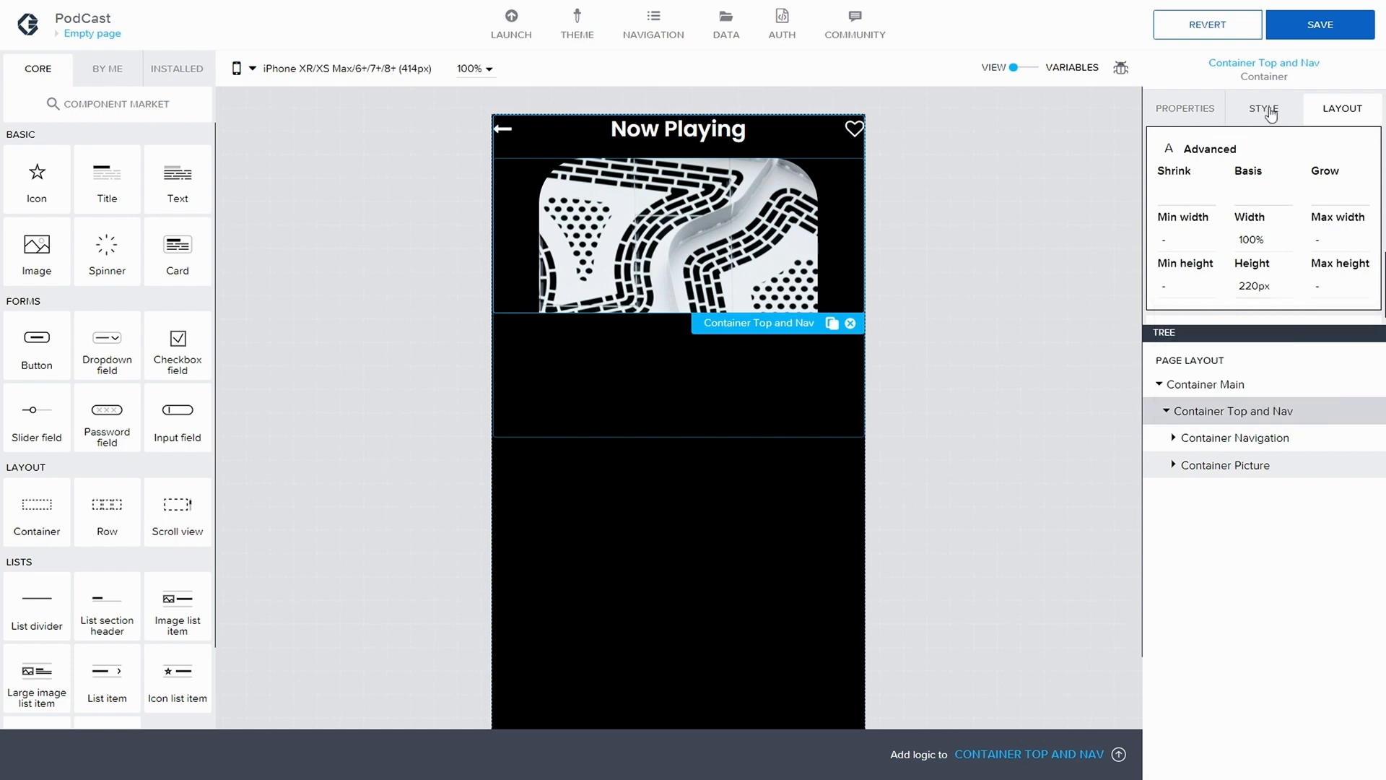
Turn off clipping of overflowing content for Container Top and Nav, and save the app
scroll(1319, 145, "up", 1)
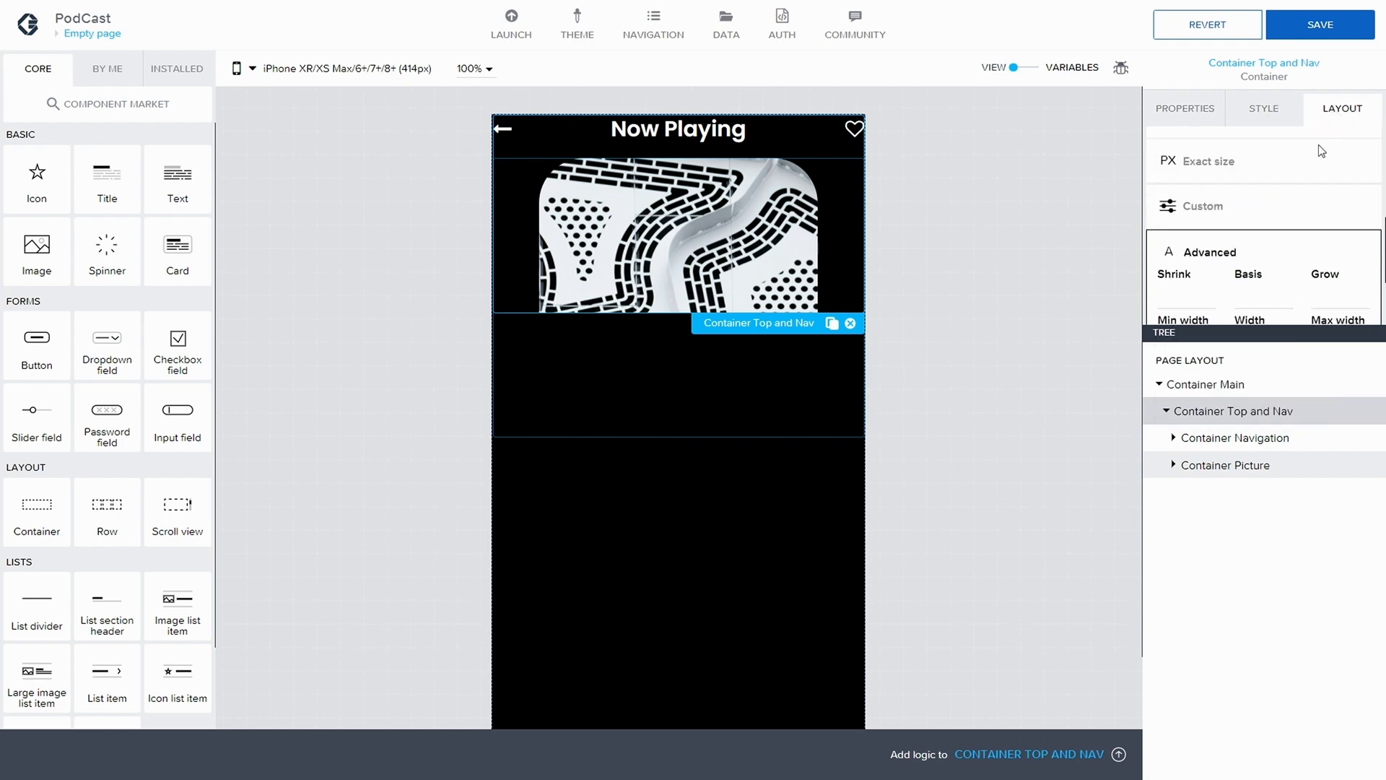
scroll(1319, 144, "down", 2)
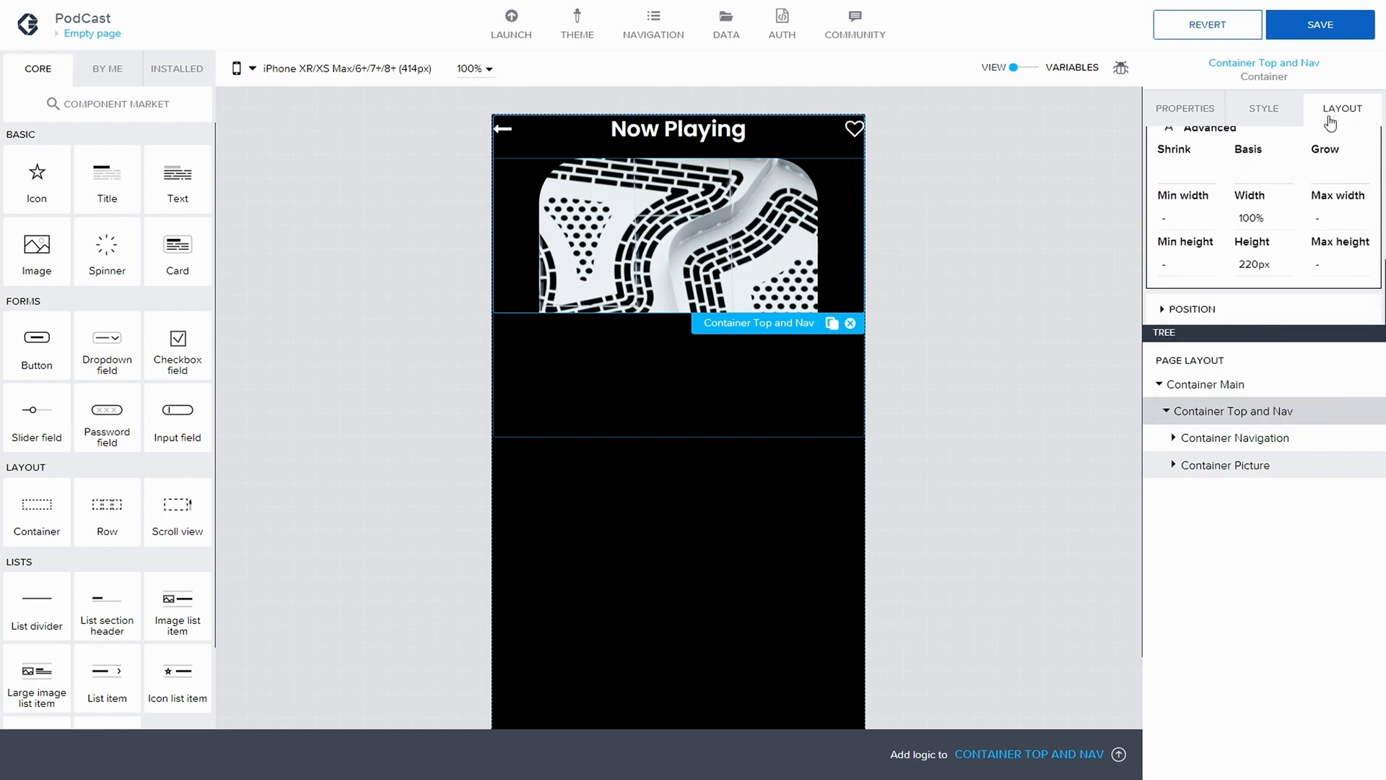
left_click(1267, 116)
left_click(1333, 119)
scroll(1283, 184, "down", 2)
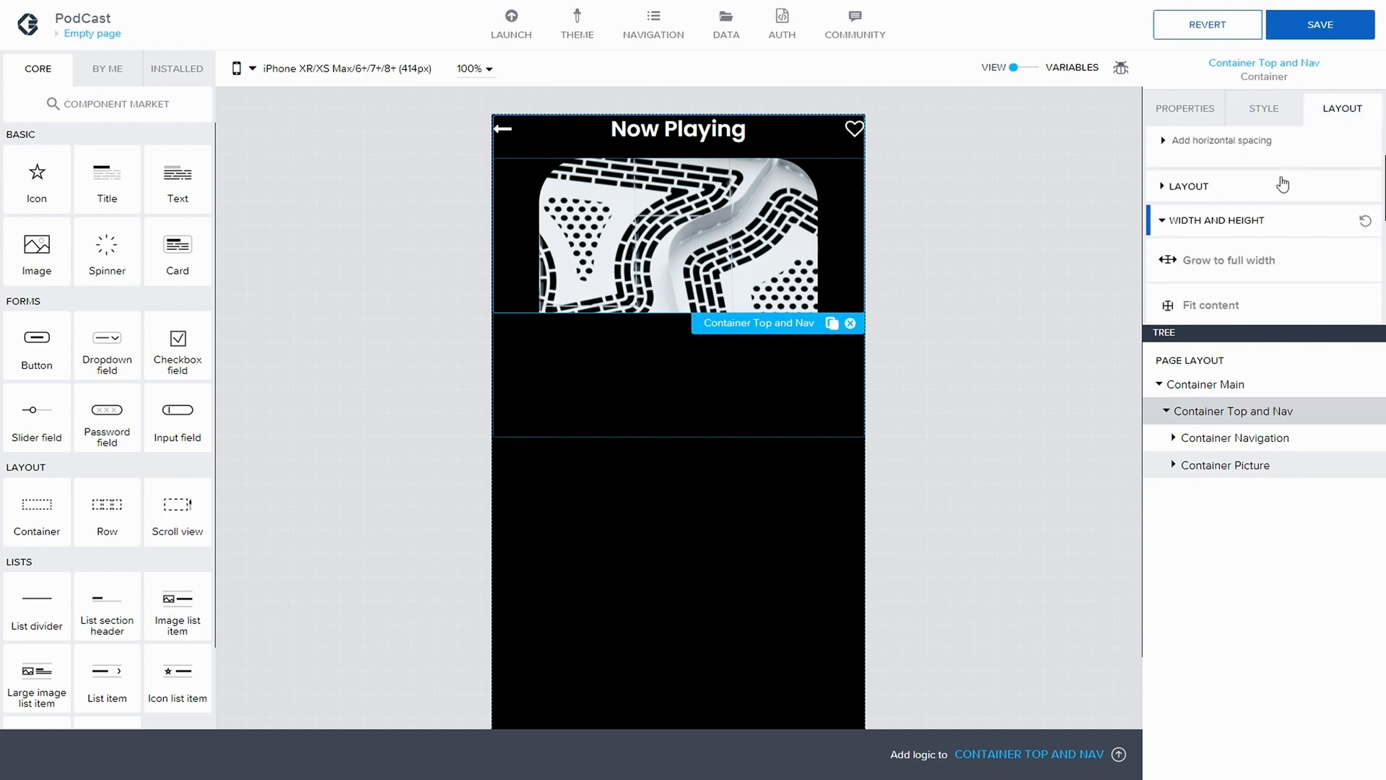
left_click(1174, 160)
scroll(1211, 180, "down", 1)
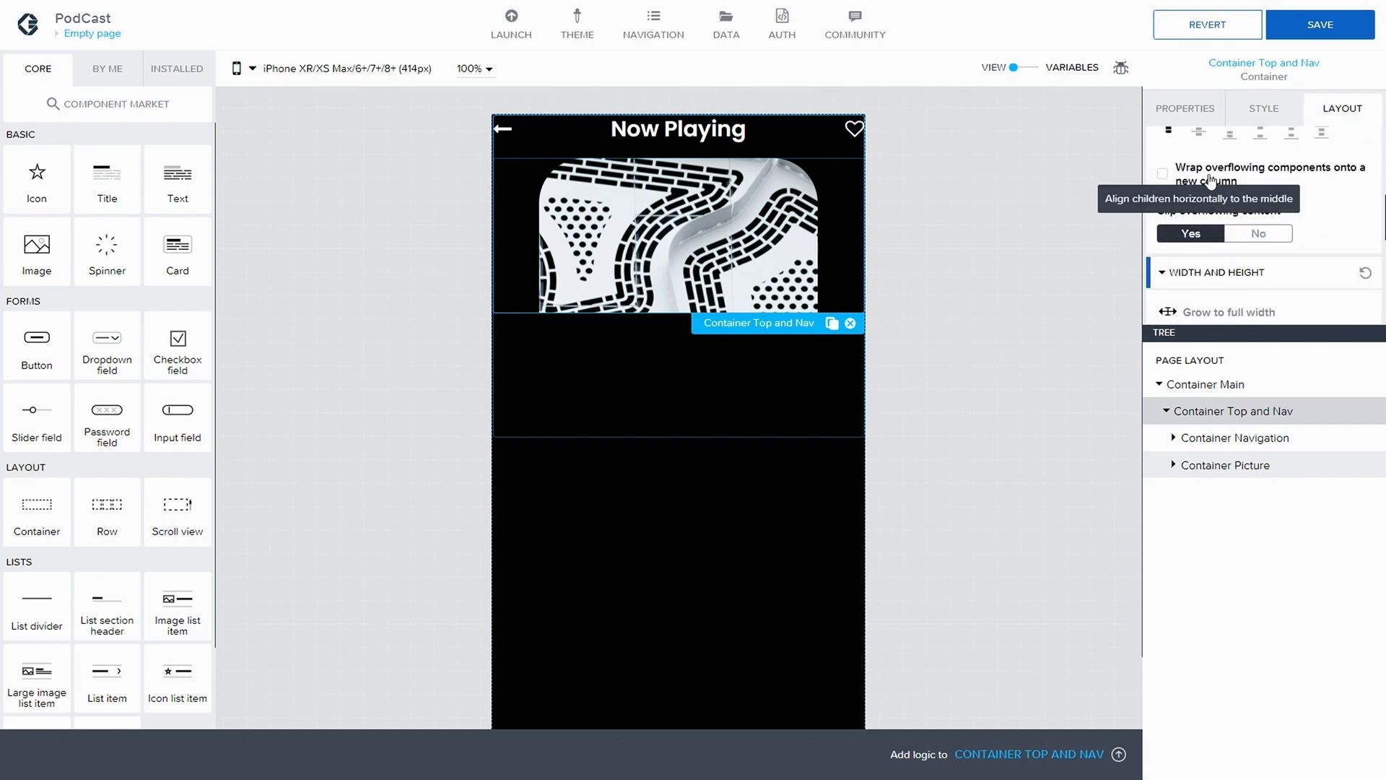
left_click(1254, 234)
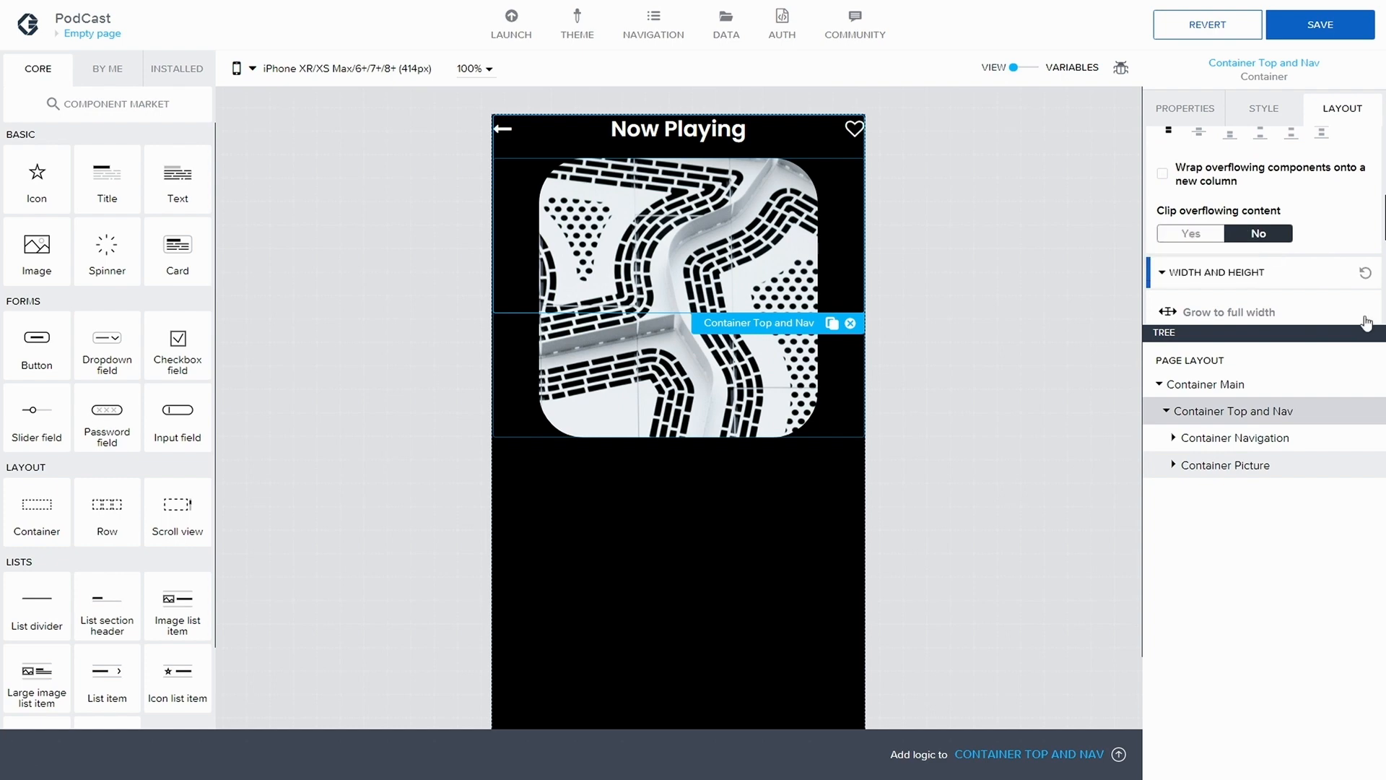
left_click(1282, 24)
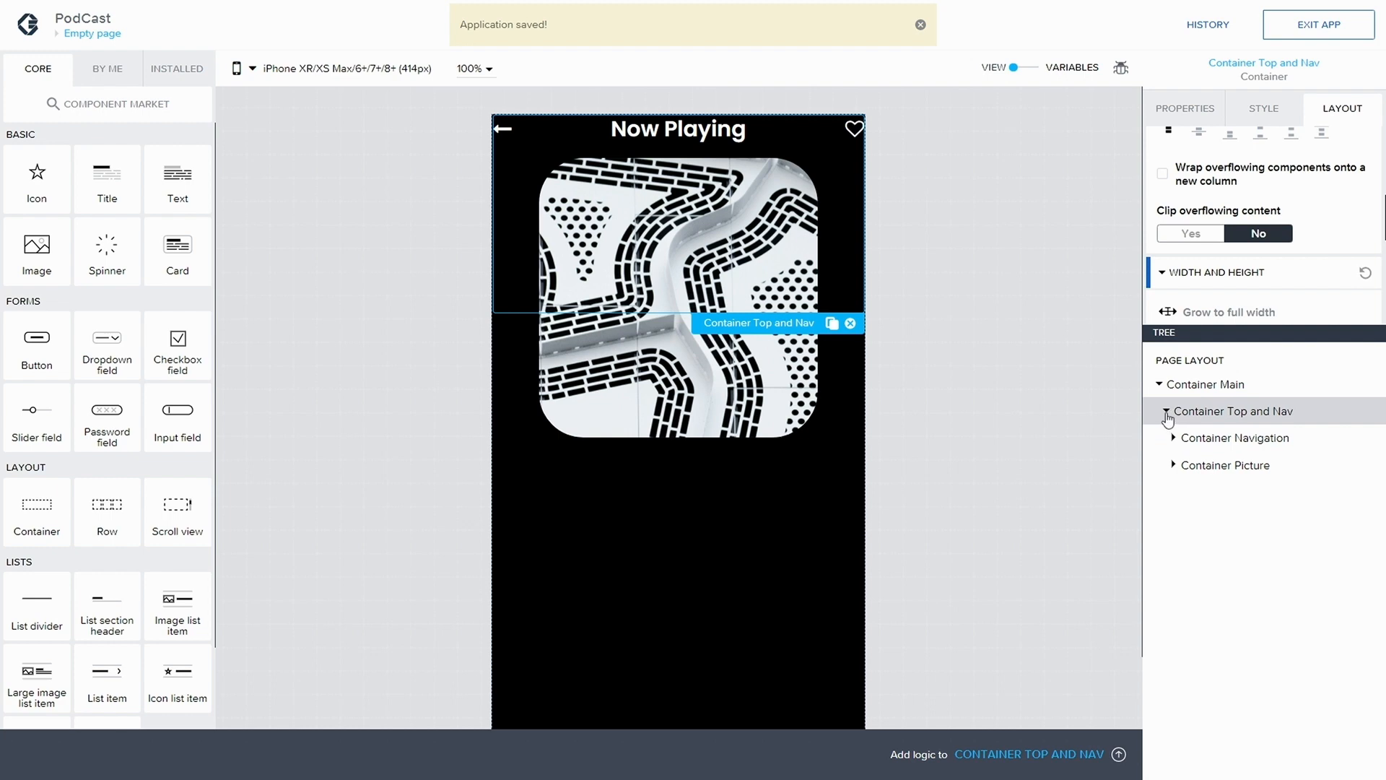
Add a container below Container Top and Nav inside Container Main, and set its display name to Container Helper, saving the app
left_click(1166, 413)
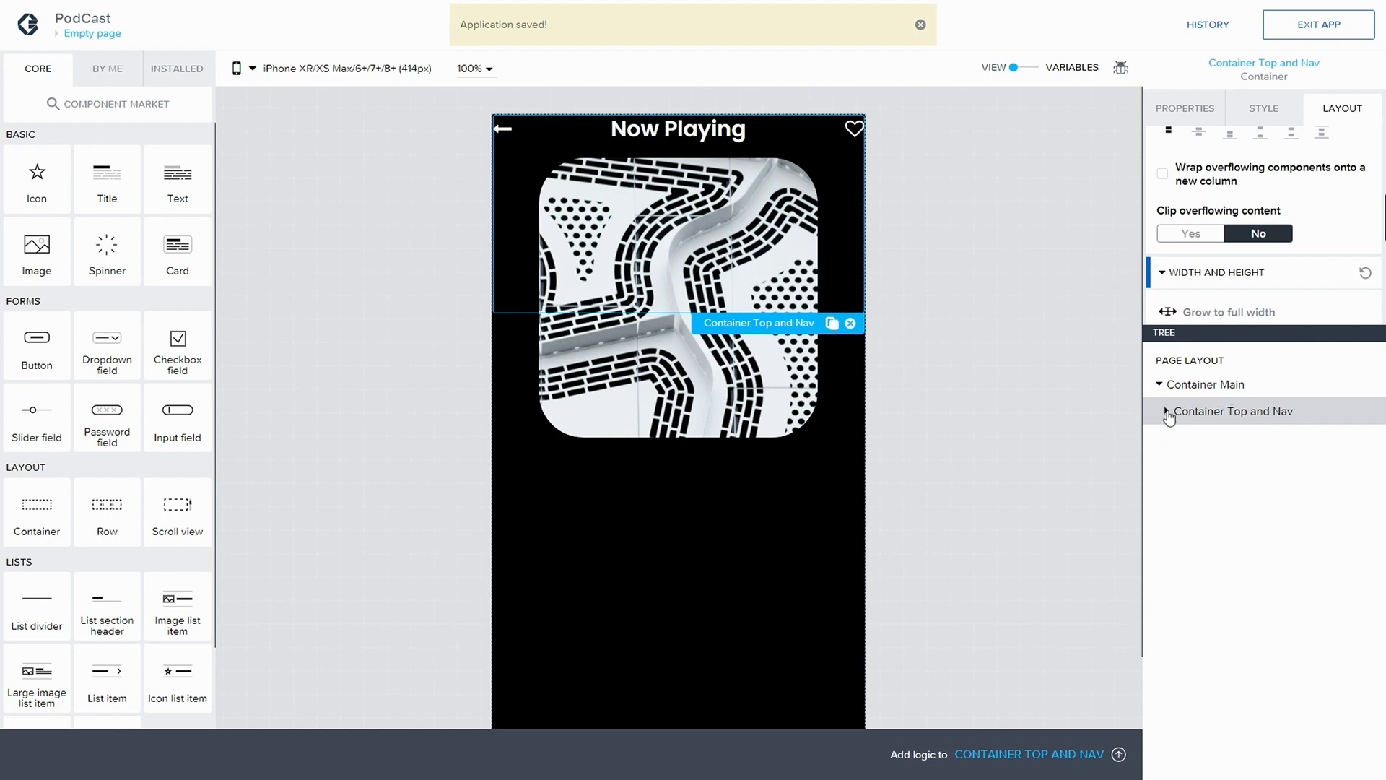
left_click_drag(29, 498, 1176, 438)
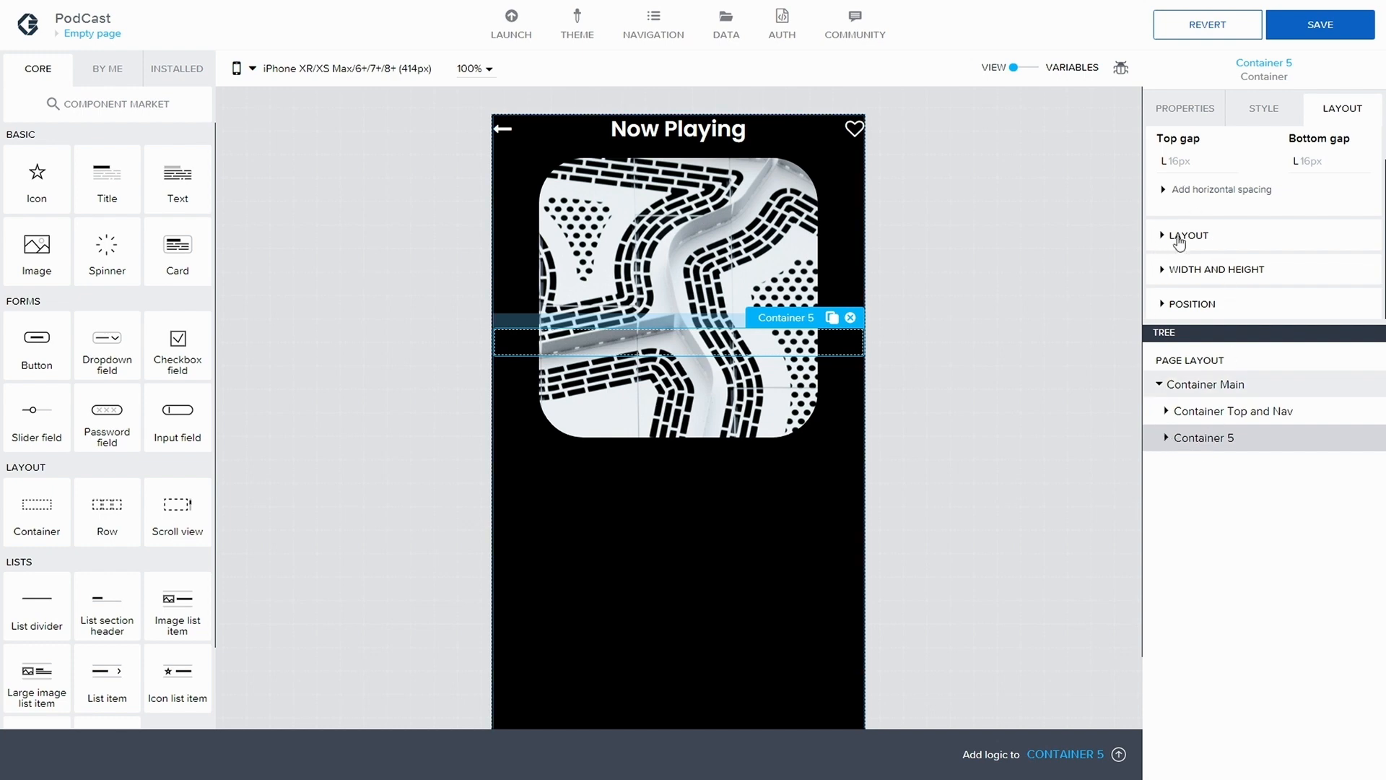
left_click(1193, 123)
scroll(1162, 246, "down", 3)
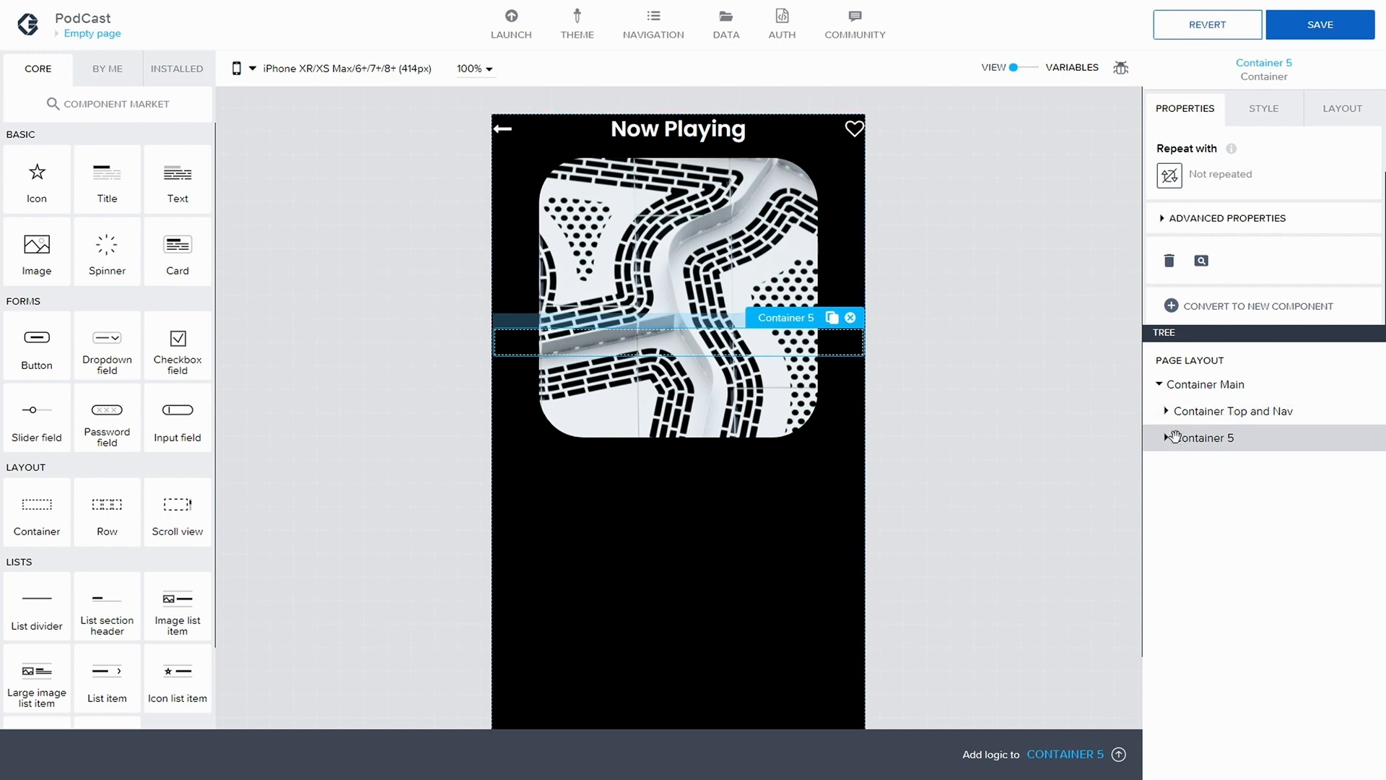
left_click(1173, 219)
scroll(1227, 253, "down", 1)
left_click(1229, 280)
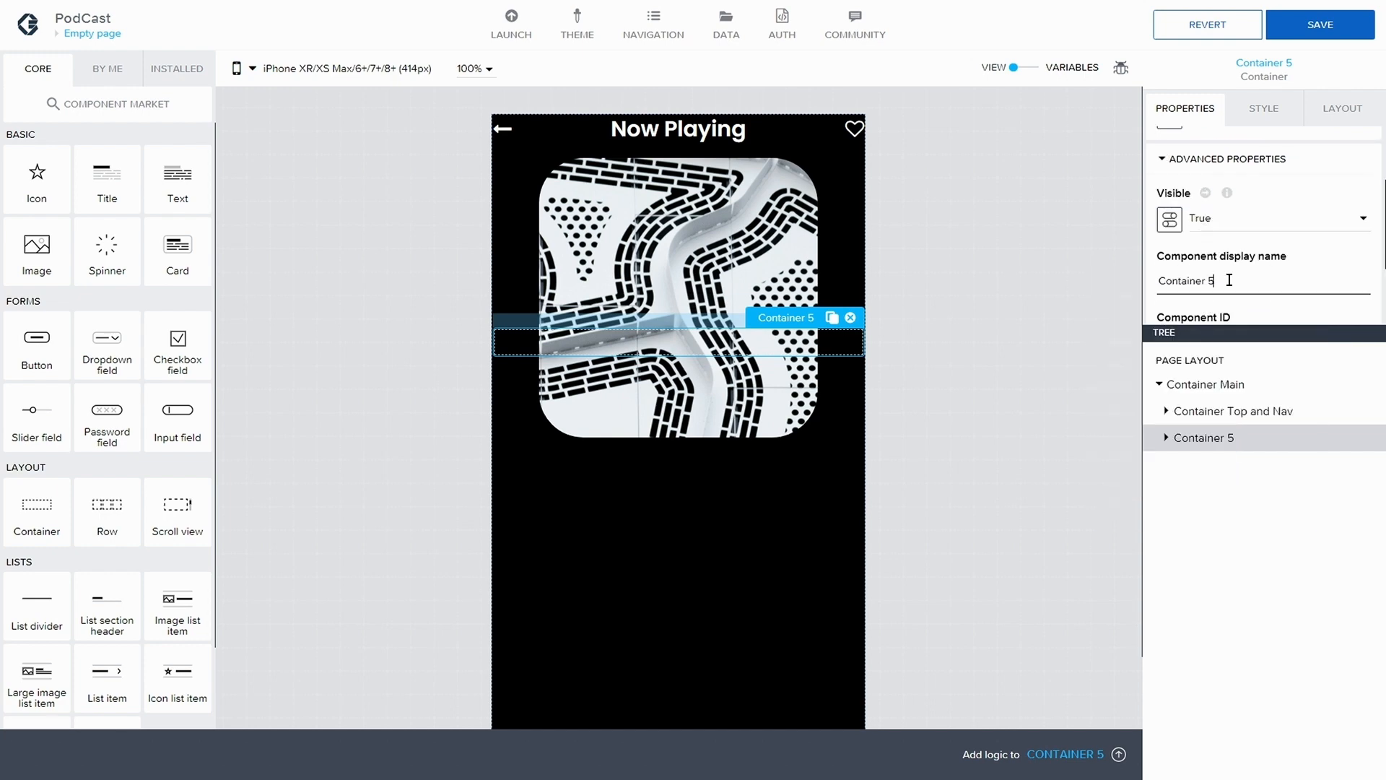
key("BackSpace")
key("BackSpace")
type("elper")
left_click(1315, 26)
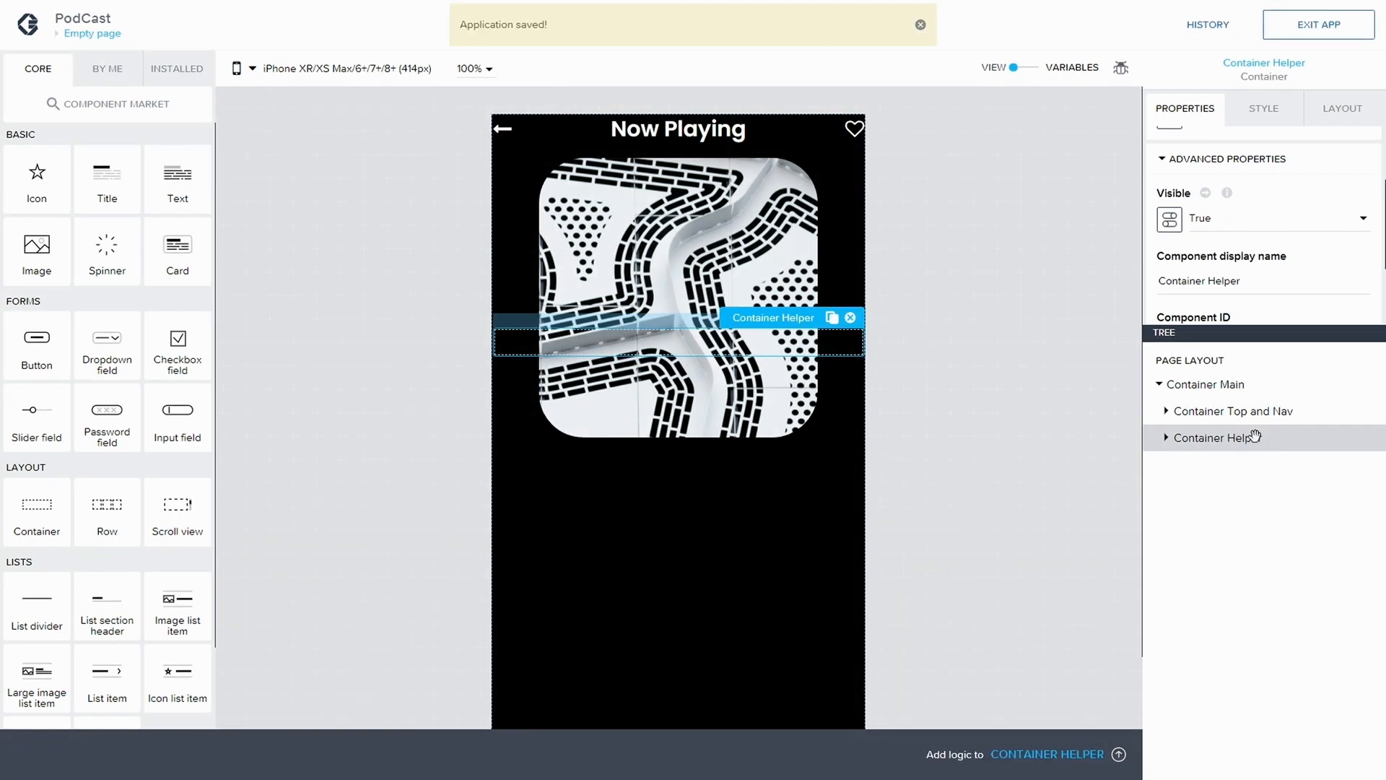
Set the height of Container Helper to 20% with the Custom sizing option, and save the app
left_click(1345, 110)
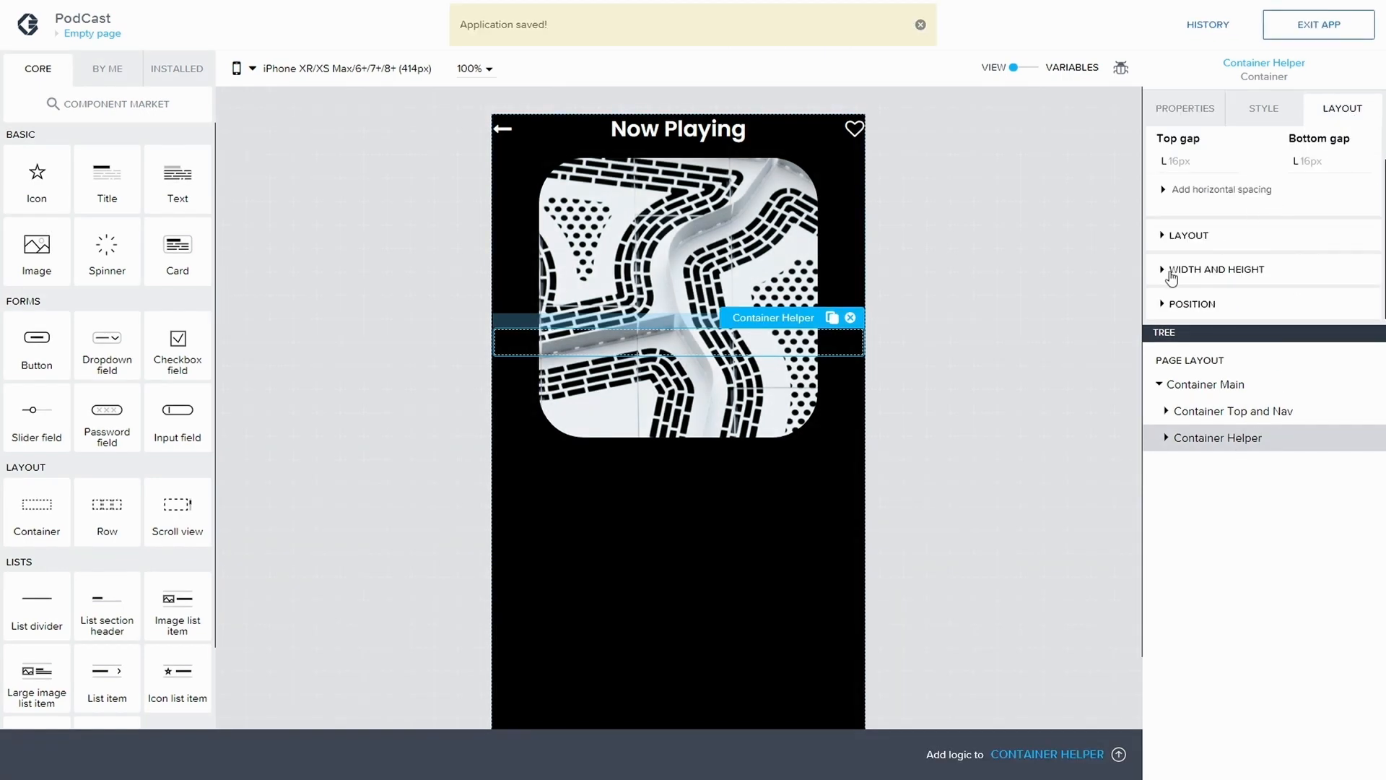
left_click(1199, 271)
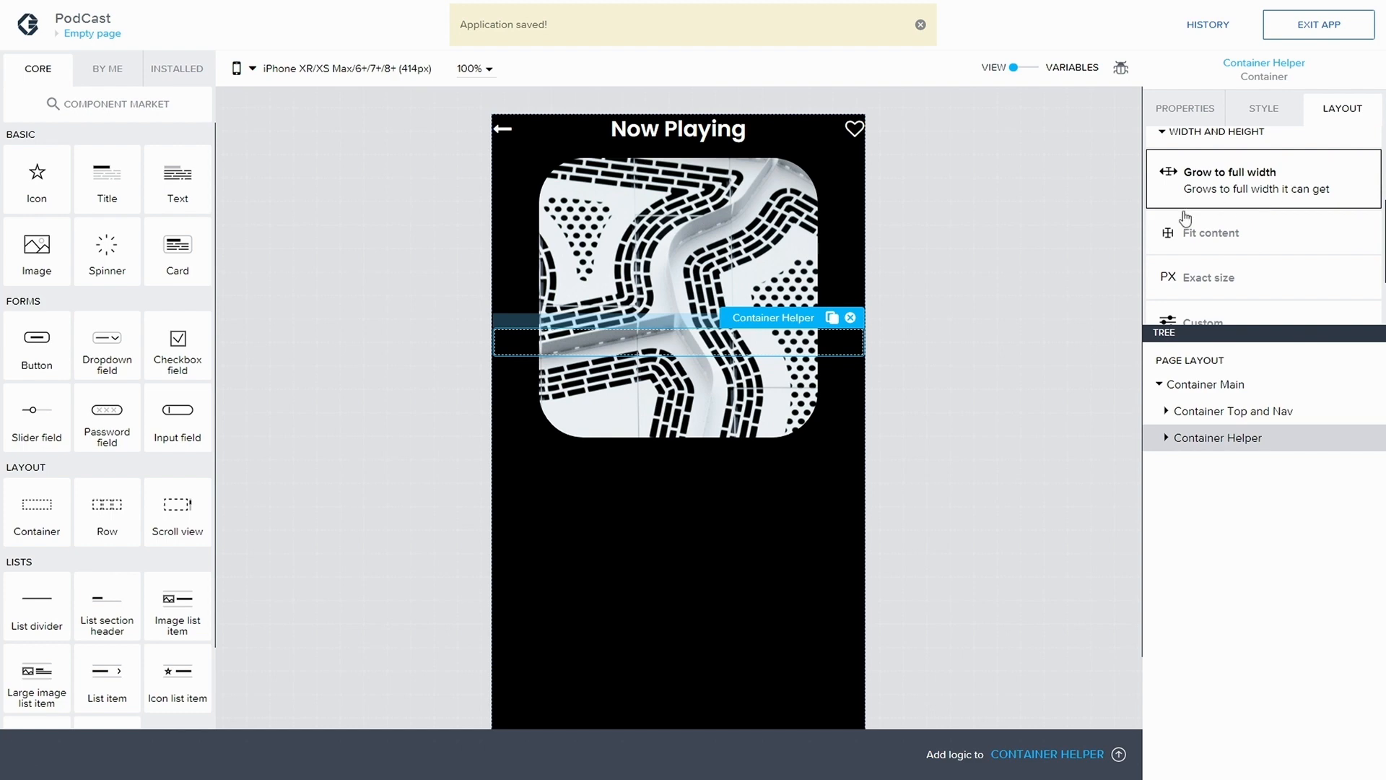
scroll(1191, 213, "down", 2)
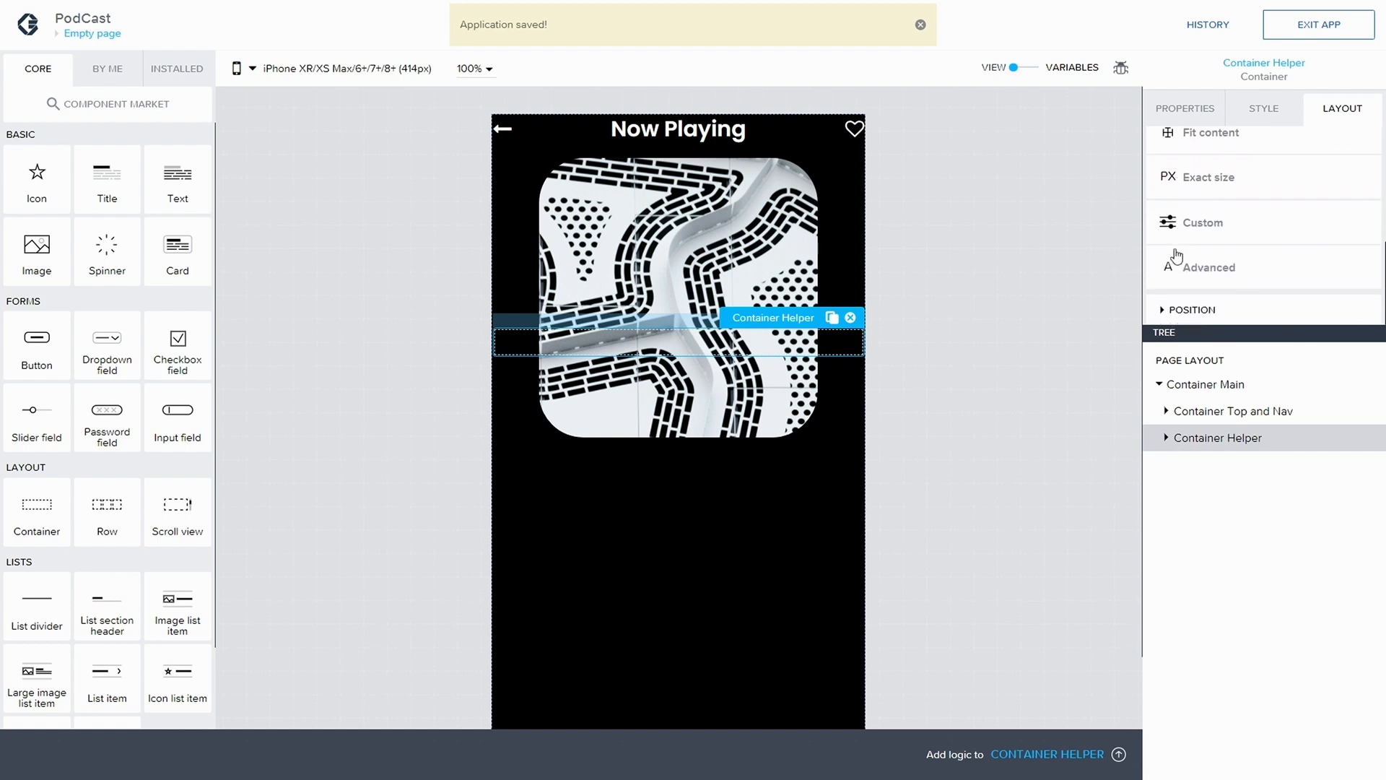
left_click(1176, 225)
left_click(1258, 247)
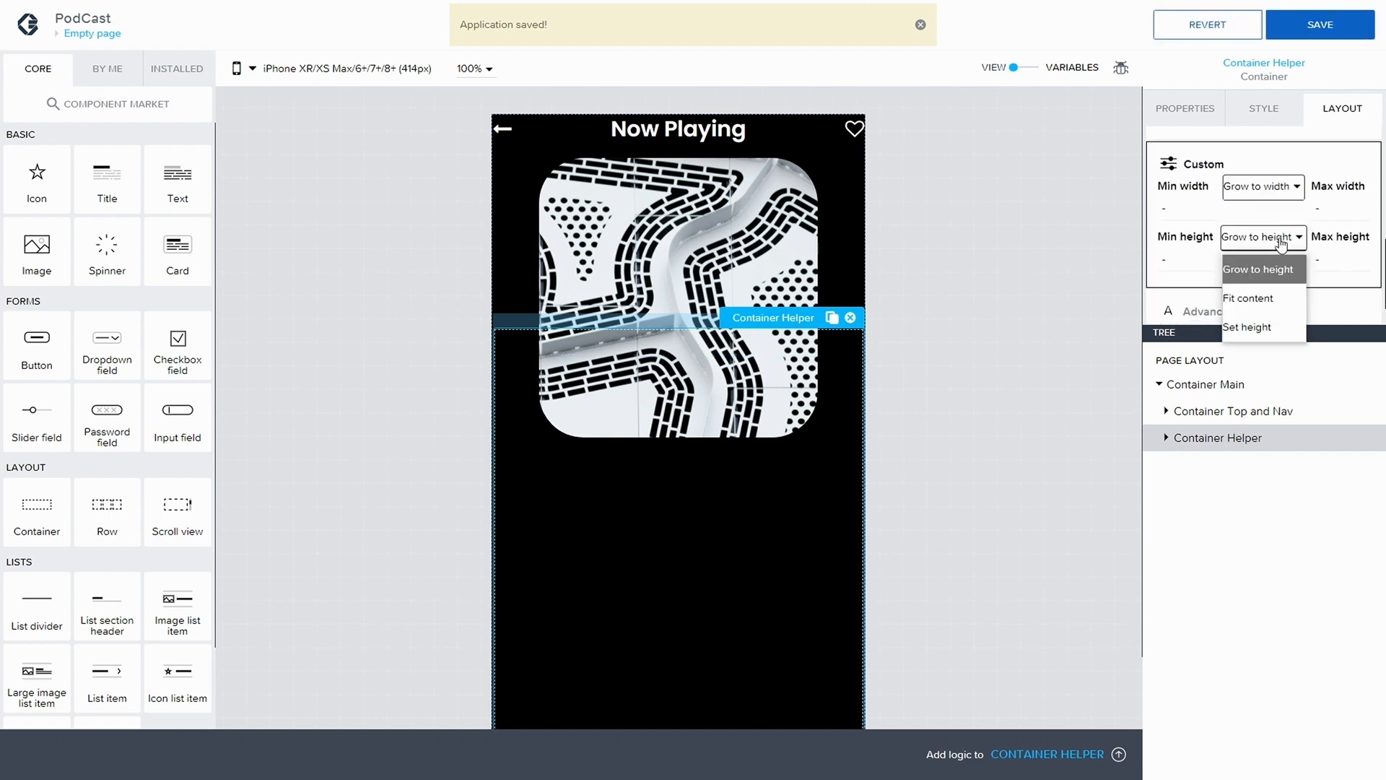
left_click(1260, 322)
left_click(1259, 270)
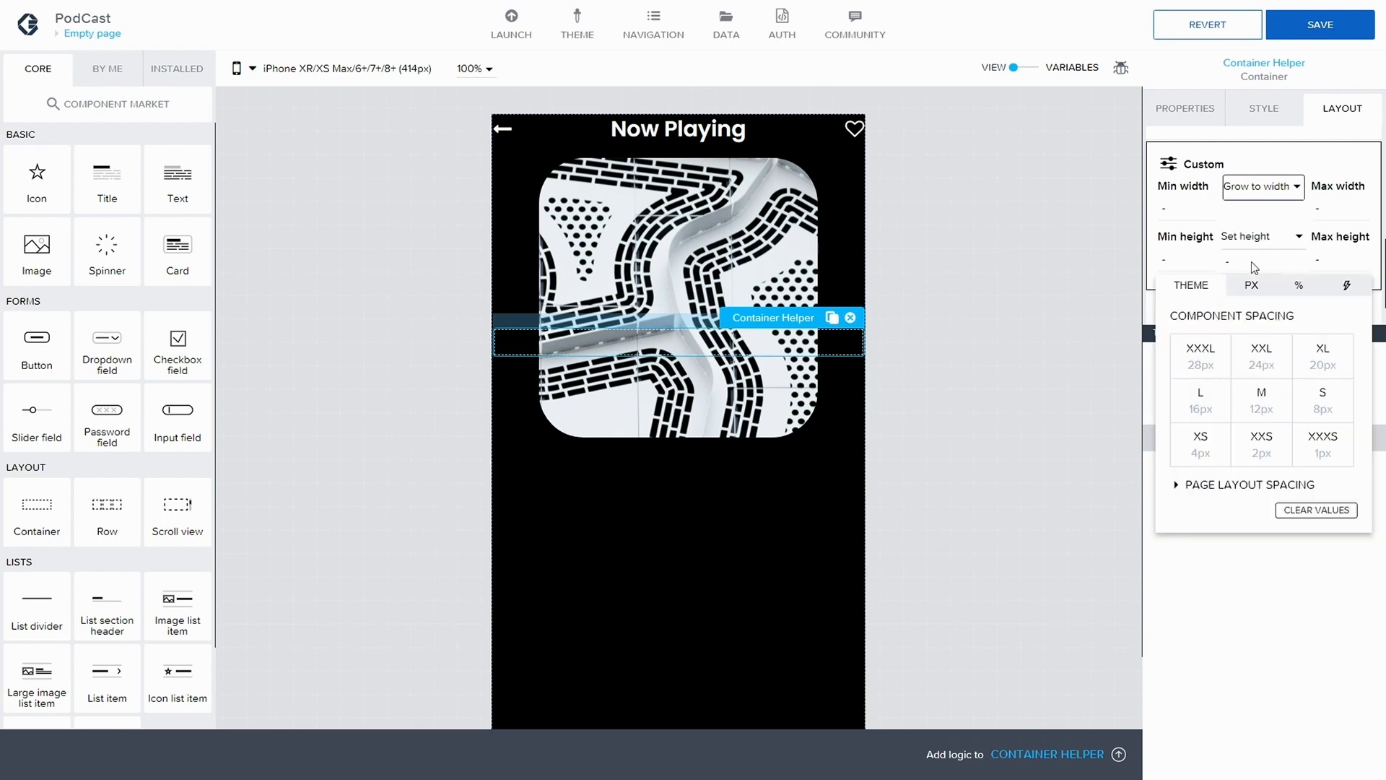
left_click(1304, 286)
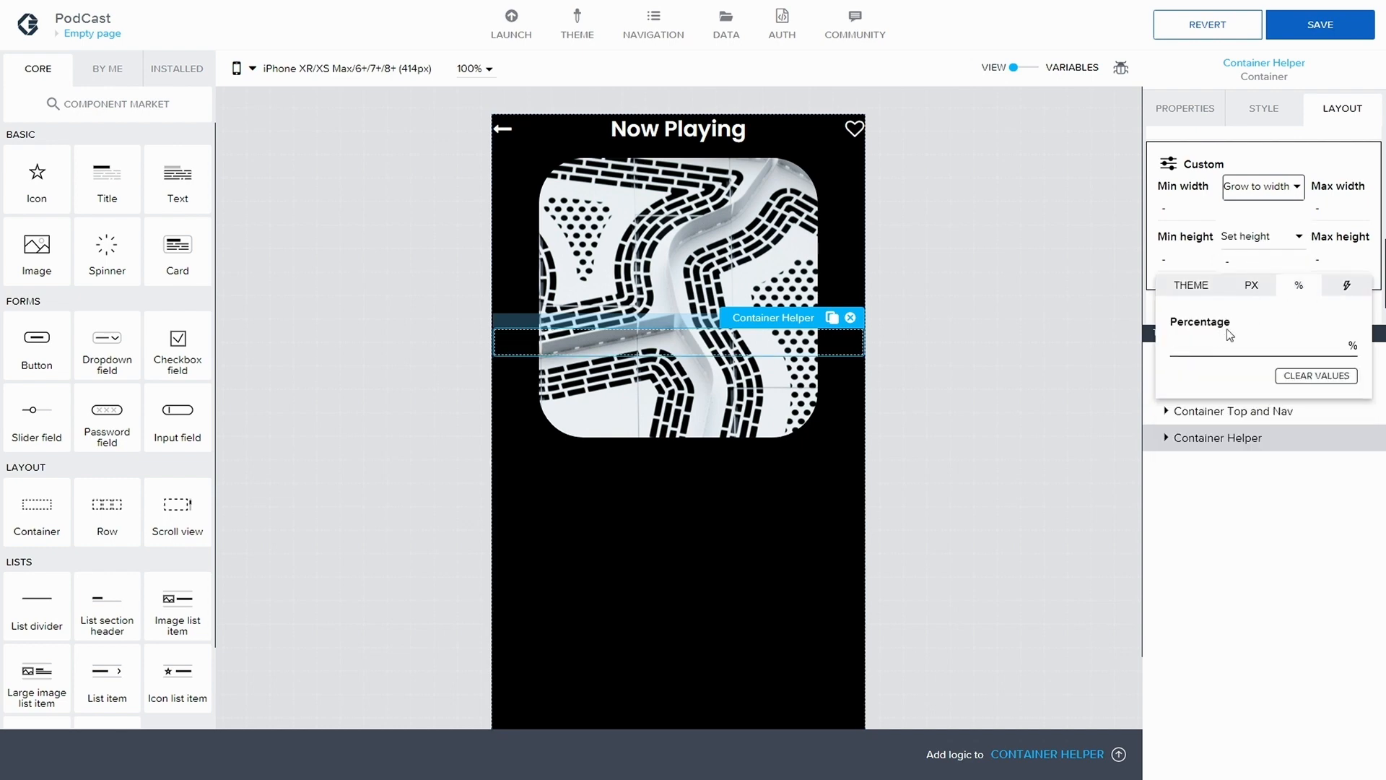
type("20")
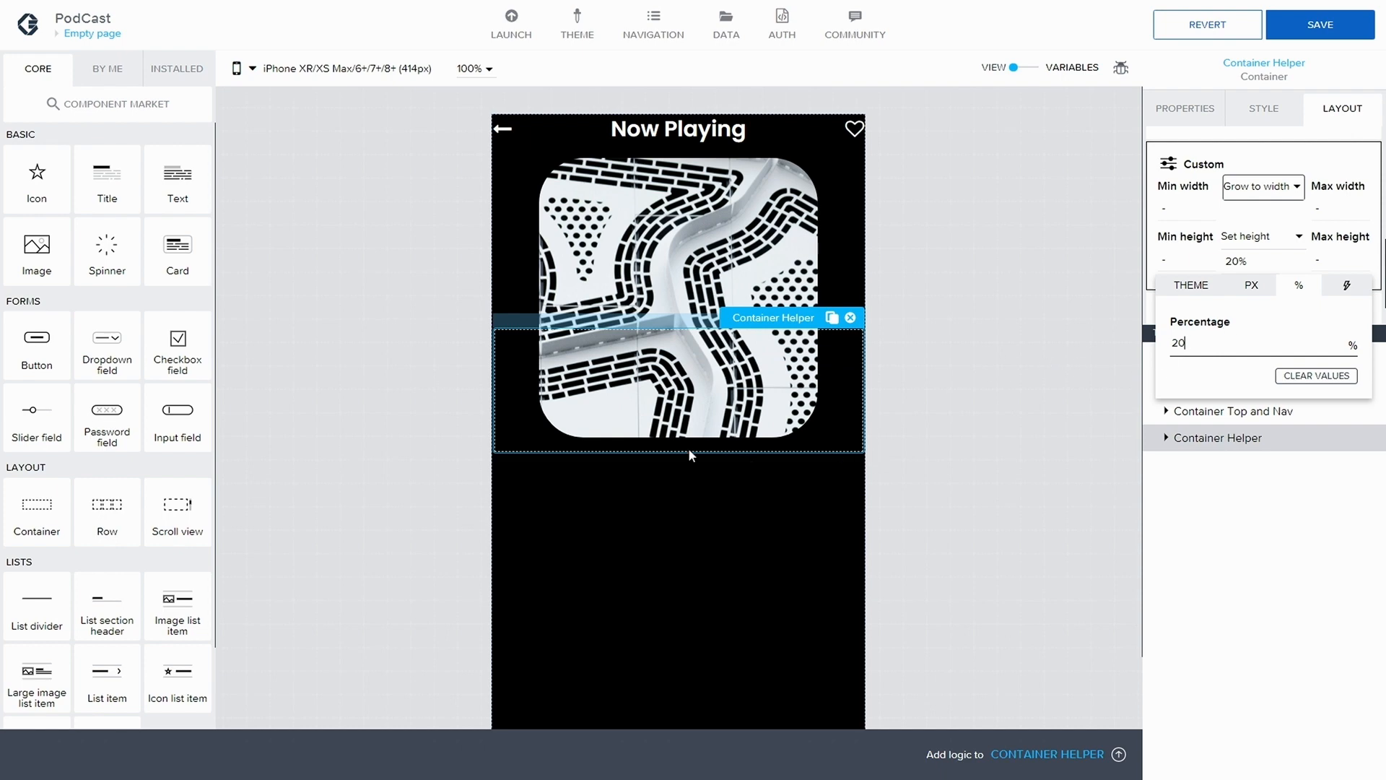
left_click(1320, 32)
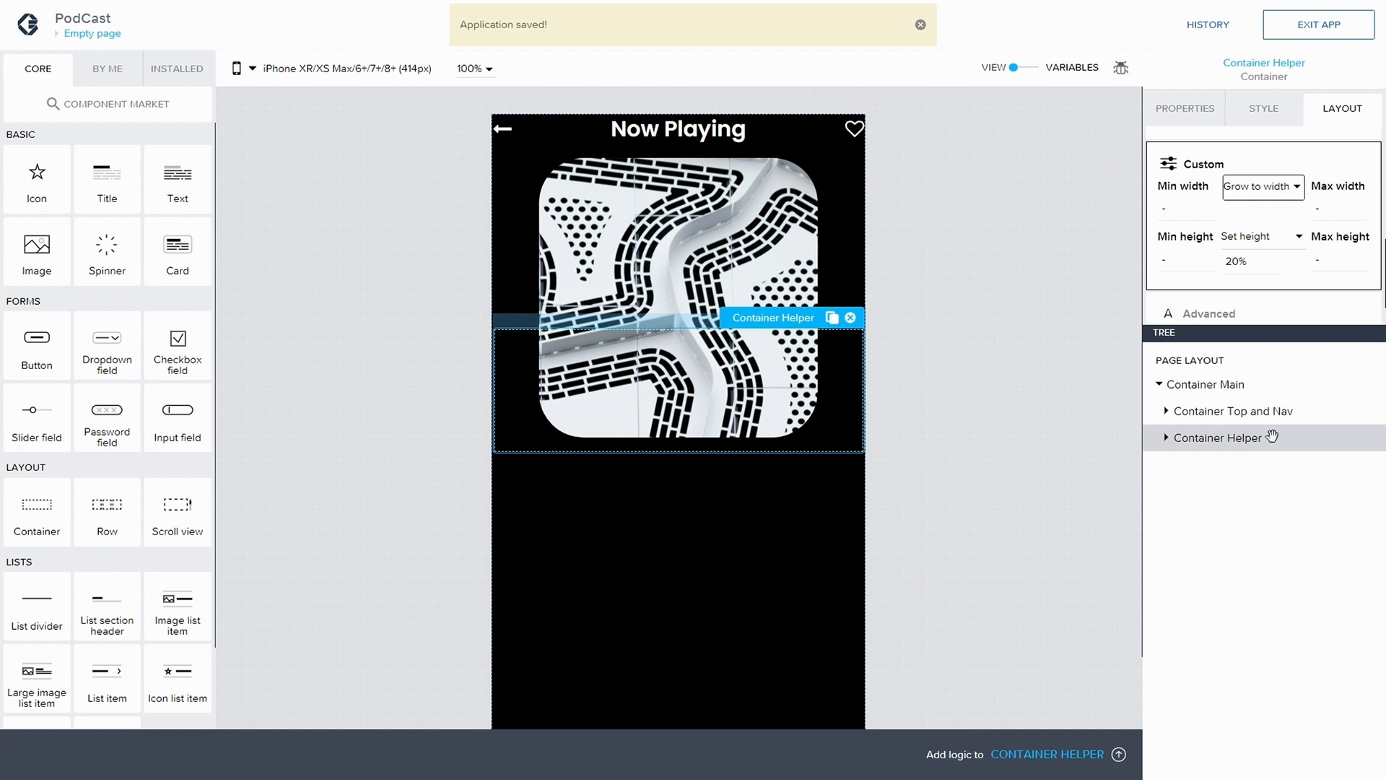
Create a new style class named White container for Container Helper, based on Layout Container
left_click(1289, 114)
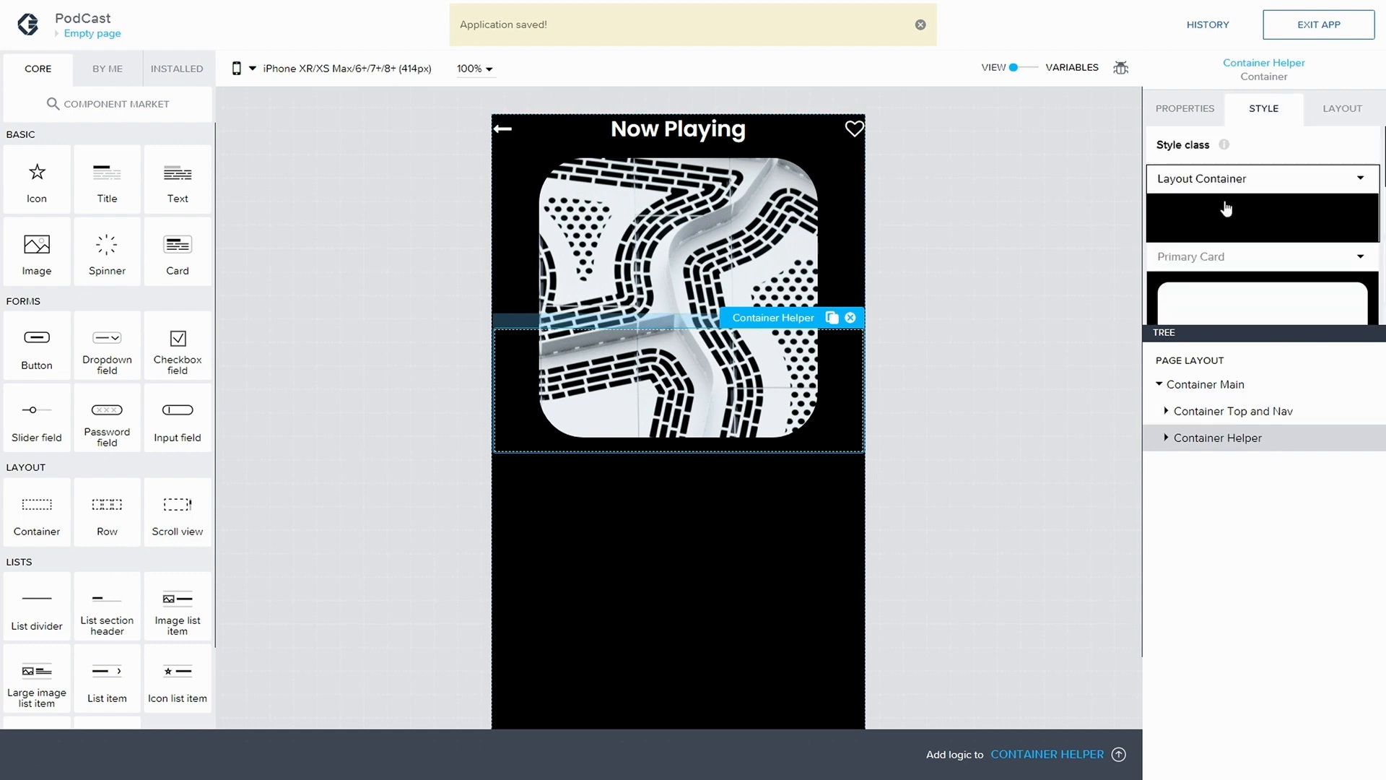
left_click(1355, 184)
left_click(1231, 238)
left_click(654, 390)
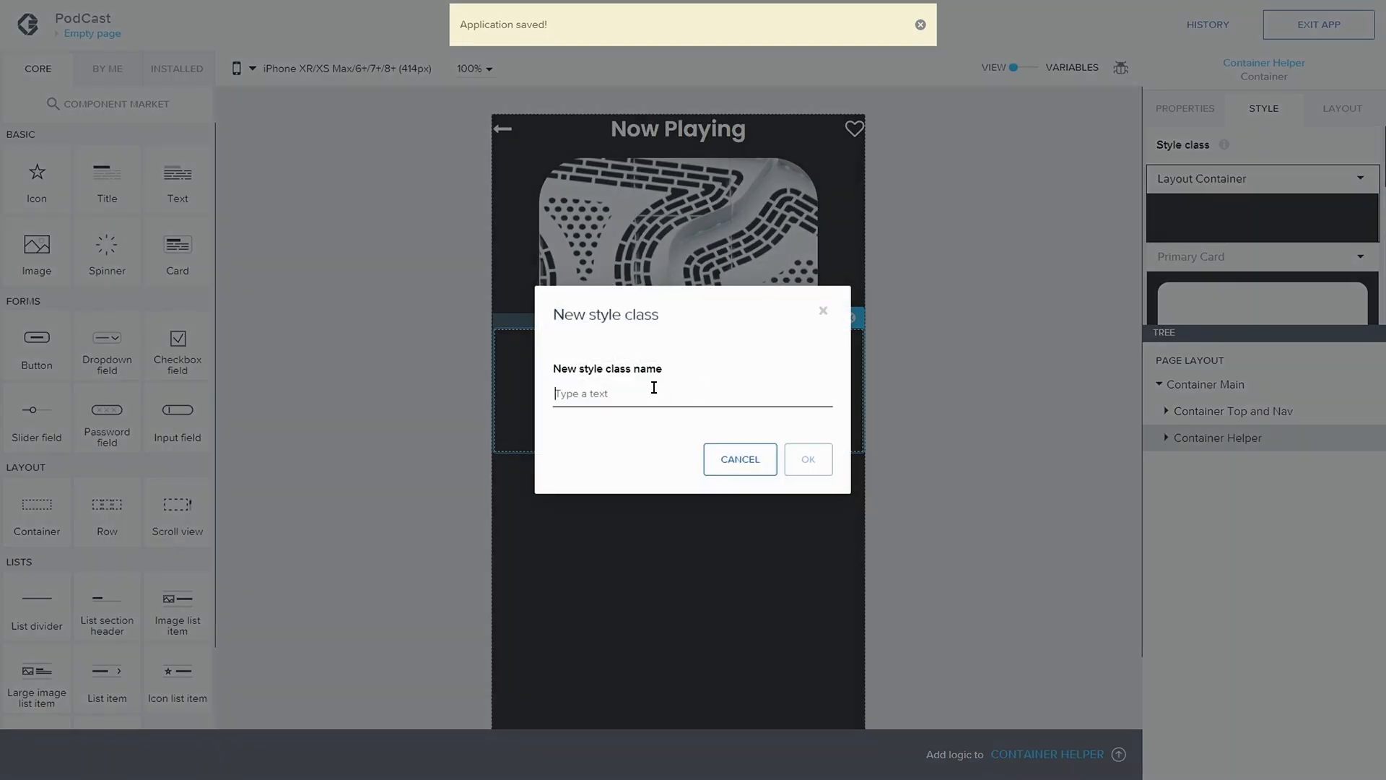
type("White container")
left_click(822, 460)
Set the background color of Container Helper's White container style to Level 1 background, and save the app
left_click(1360, 266)
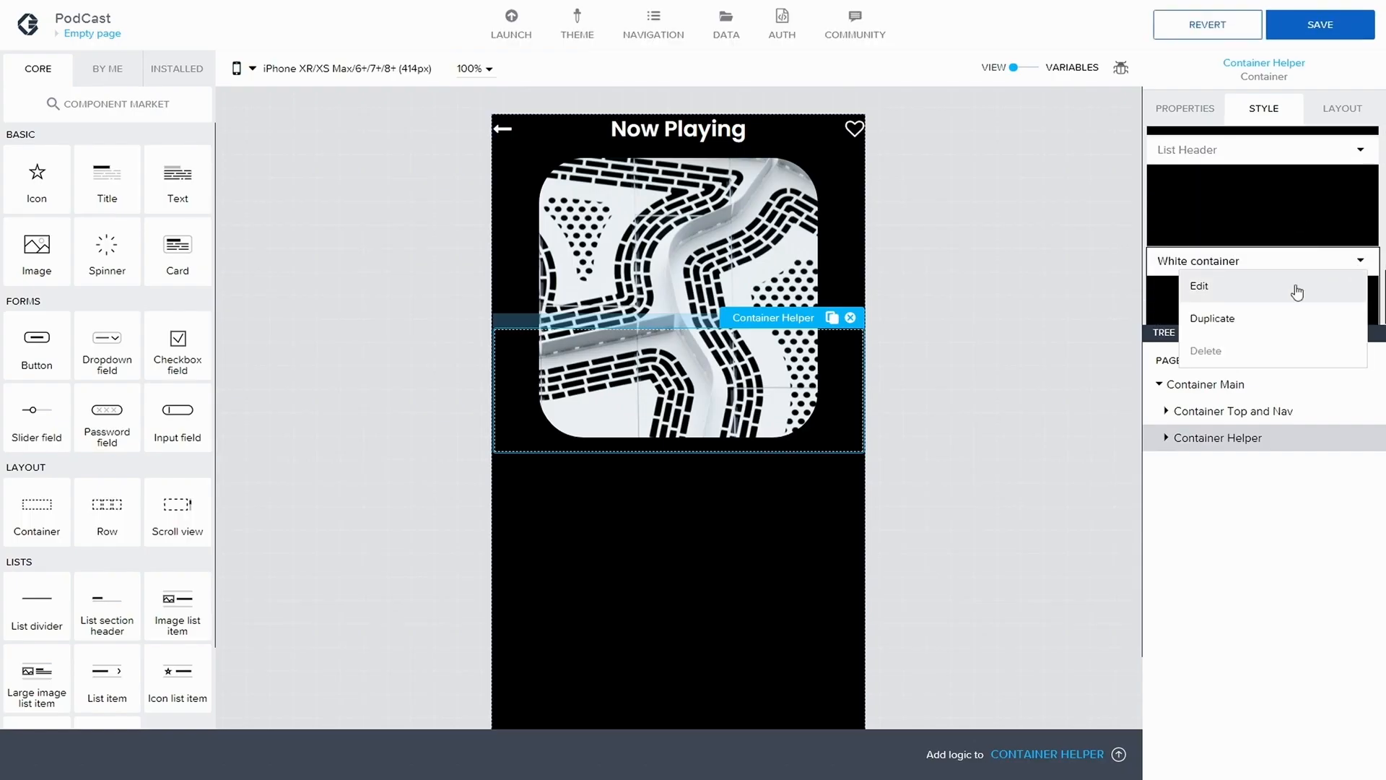
left_click(1293, 287)
left_click(1298, 280)
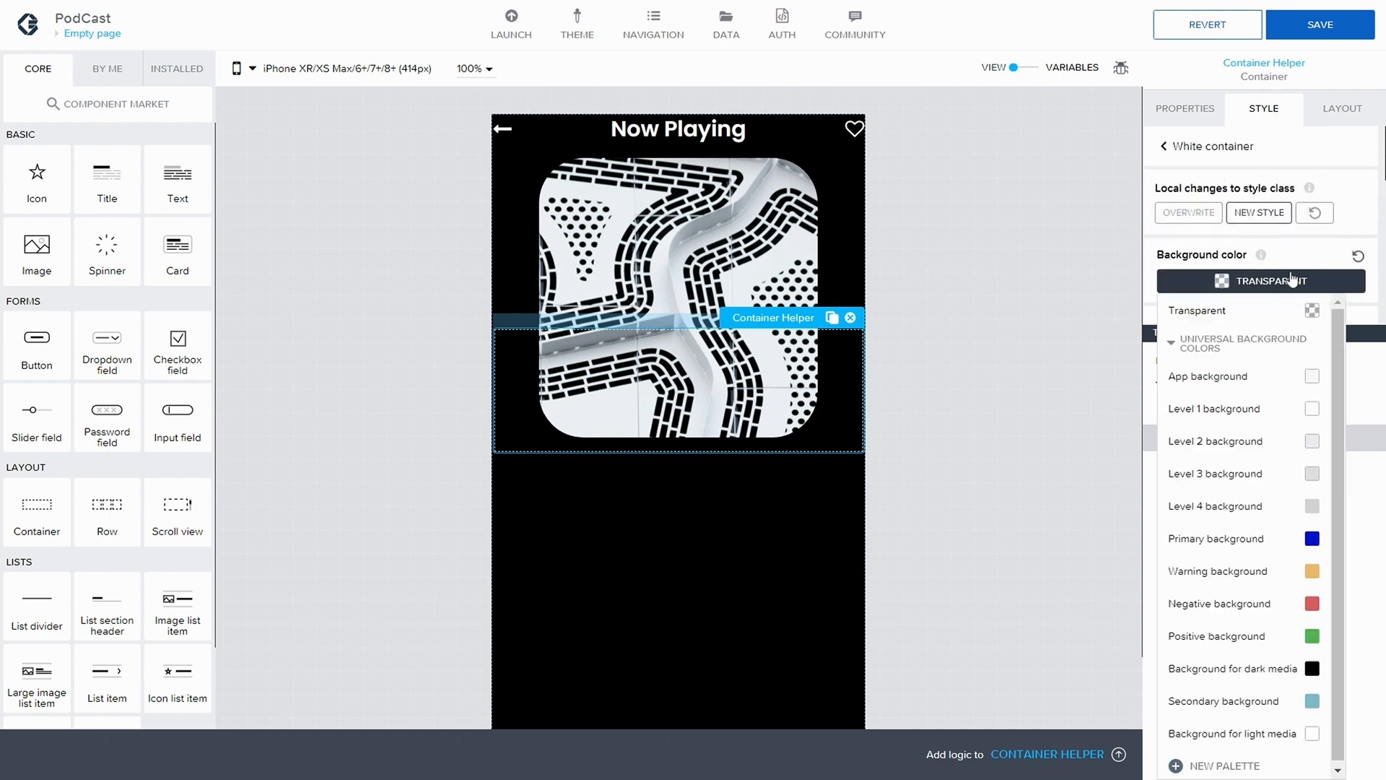
left_click(1256, 410)
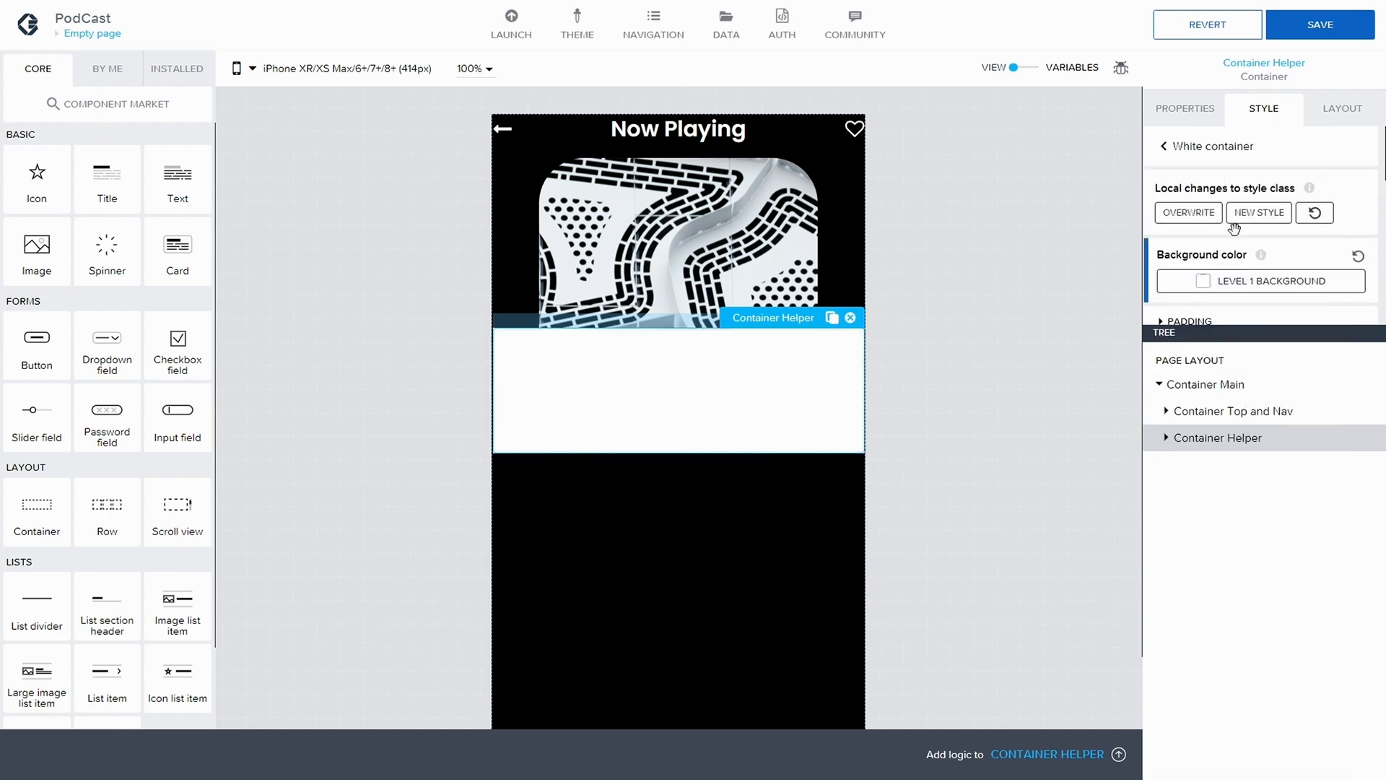
left_click(1322, 24)
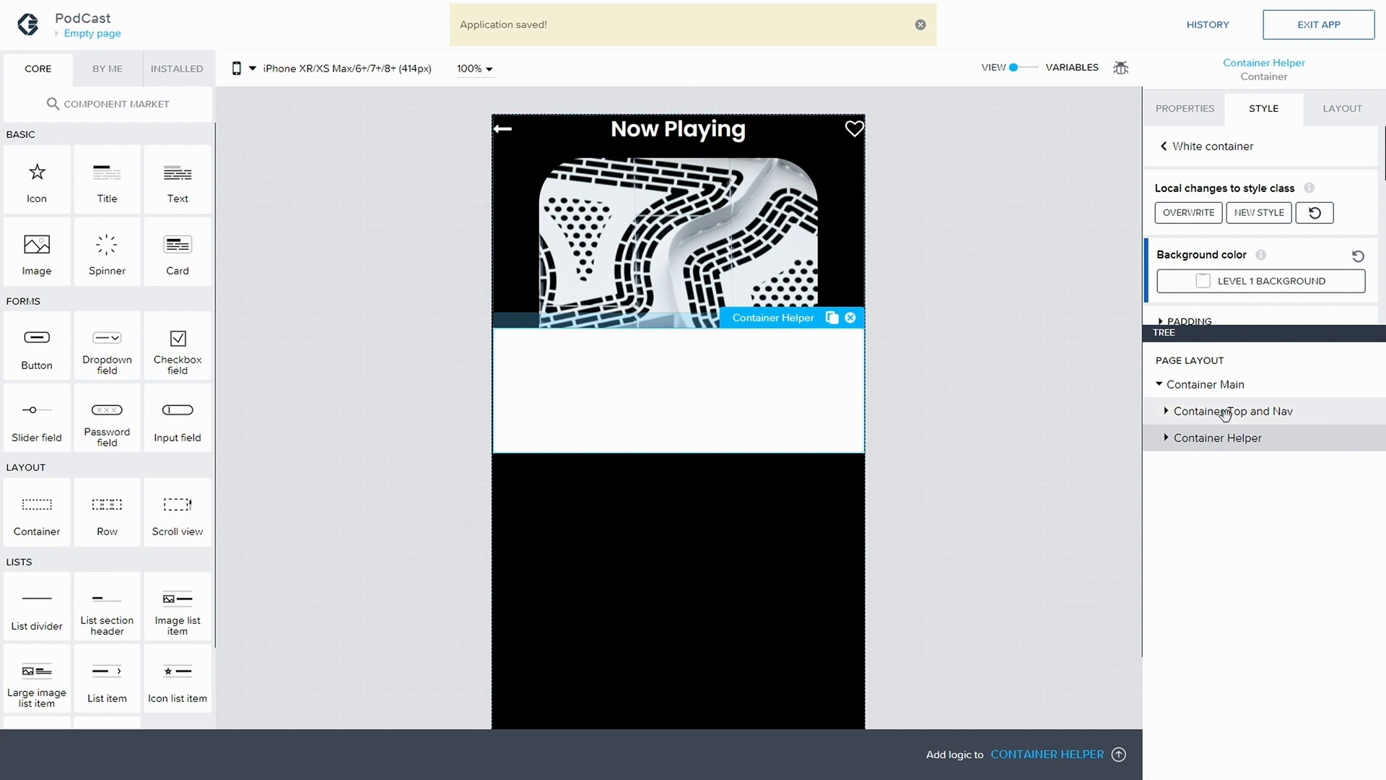
Set the Z-Index of Container Top and Nav to the number 300, and save the app
left_click(1221, 410)
left_click(1327, 110)
scroll(1289, 234, "down", 10)
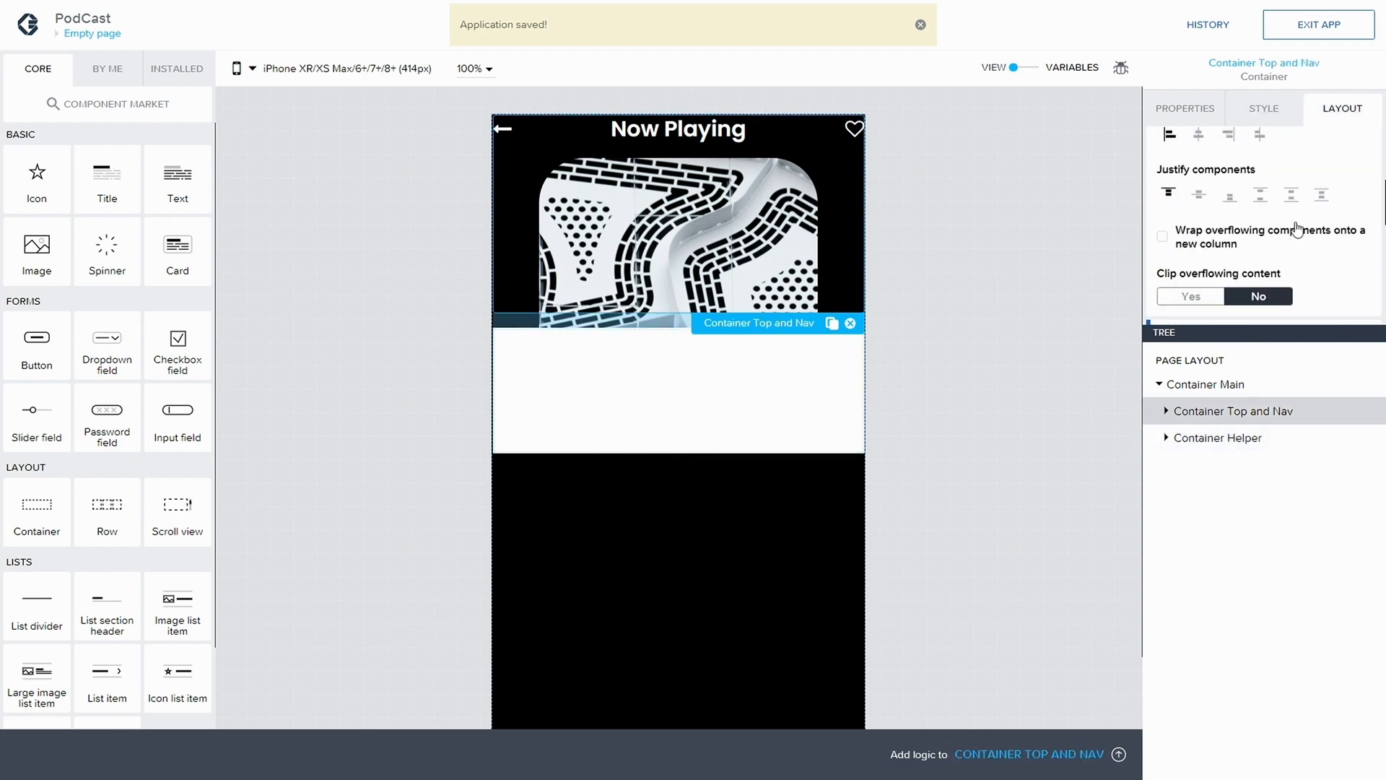
left_click(1172, 310)
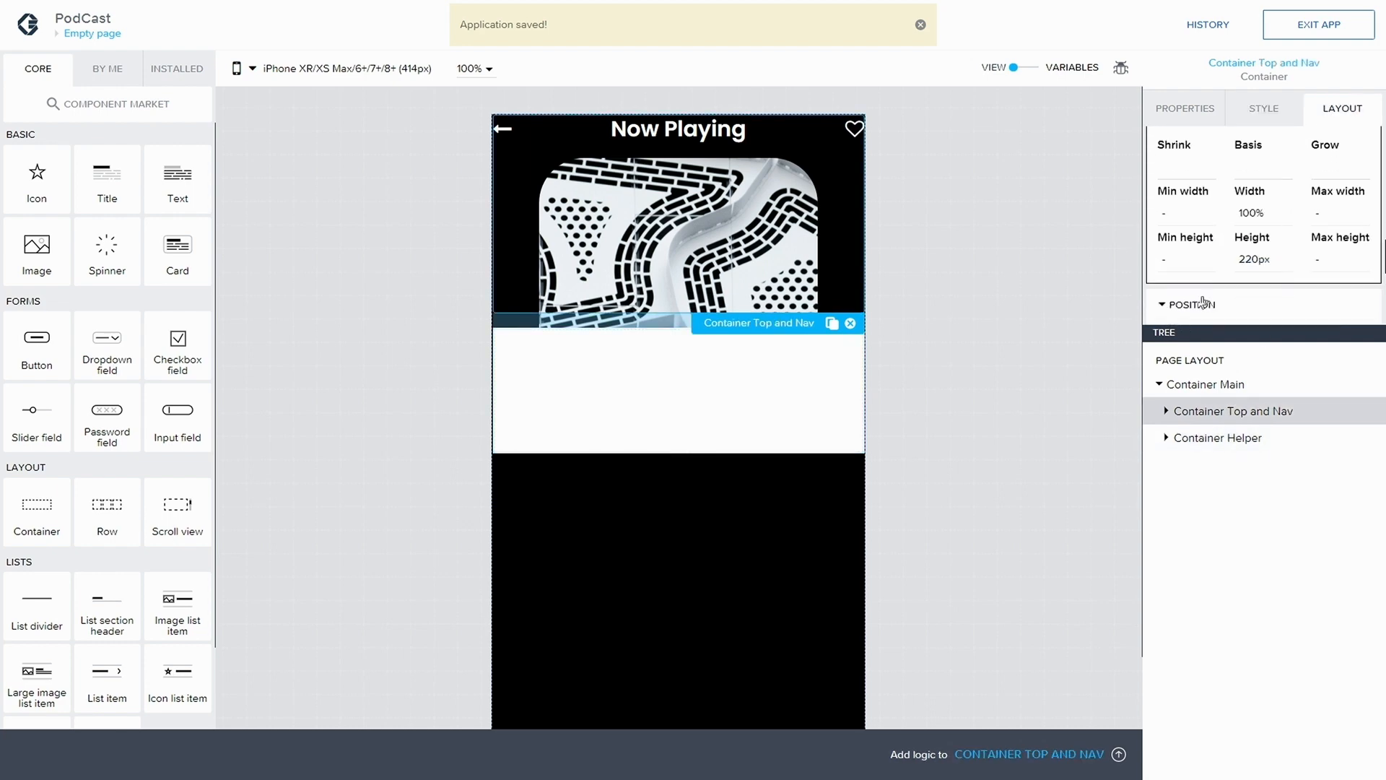
scroll(1240, 288, "down", 3)
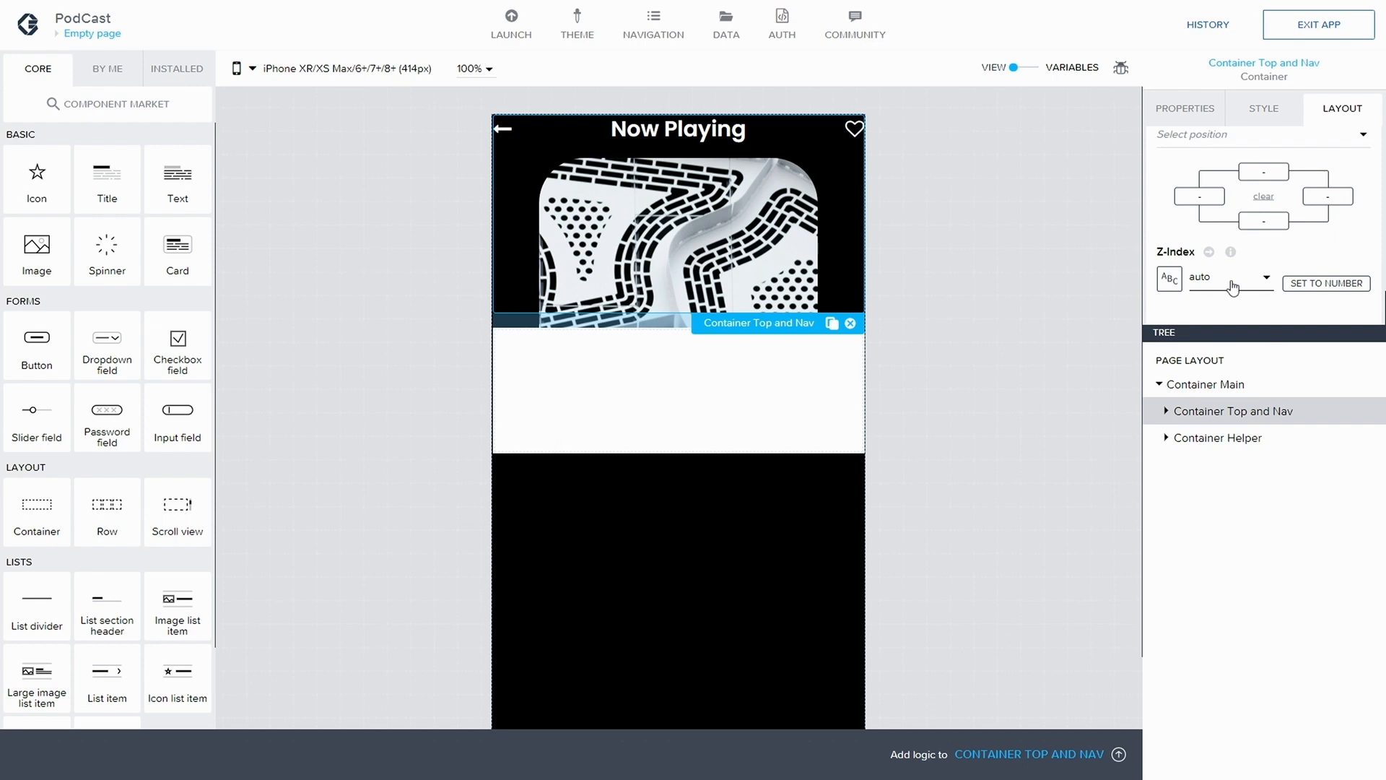
left_click(1233, 287)
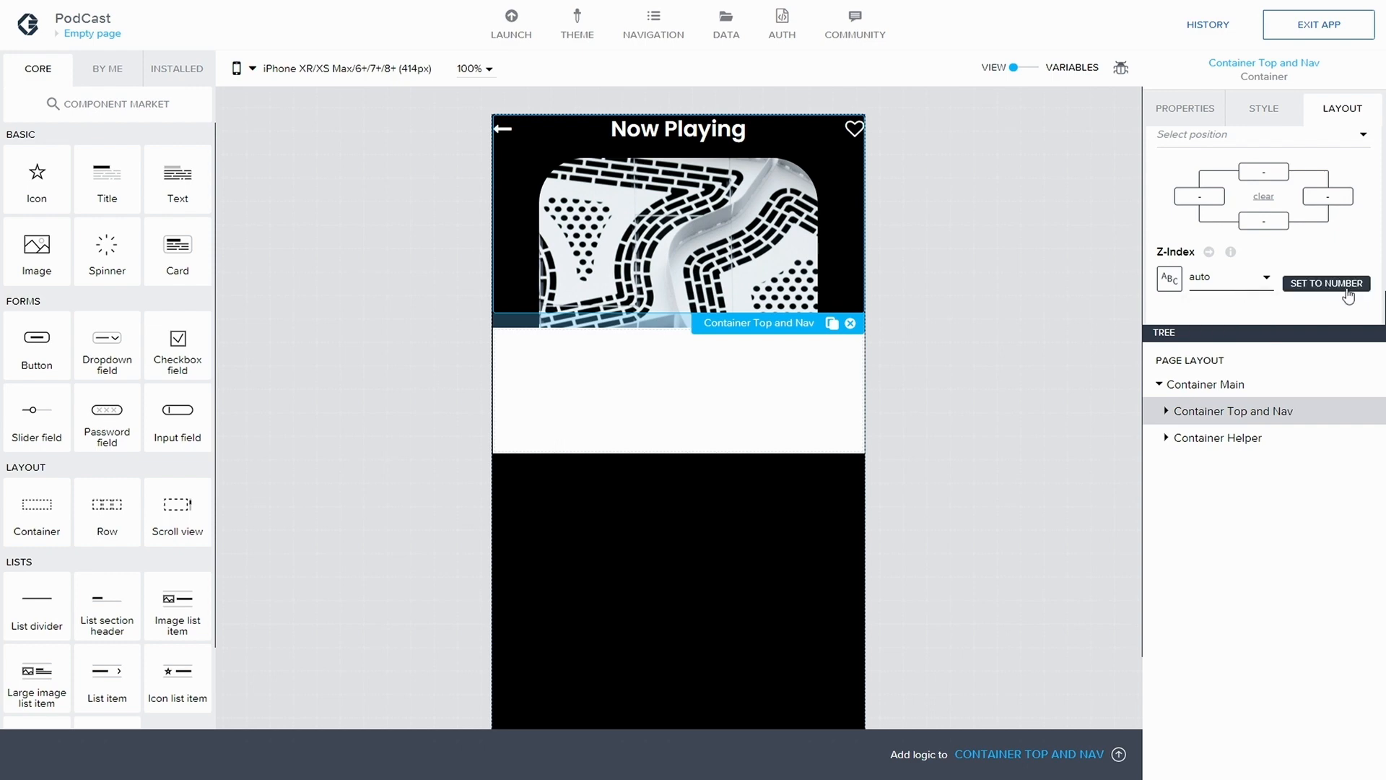
left_click(1289, 284)
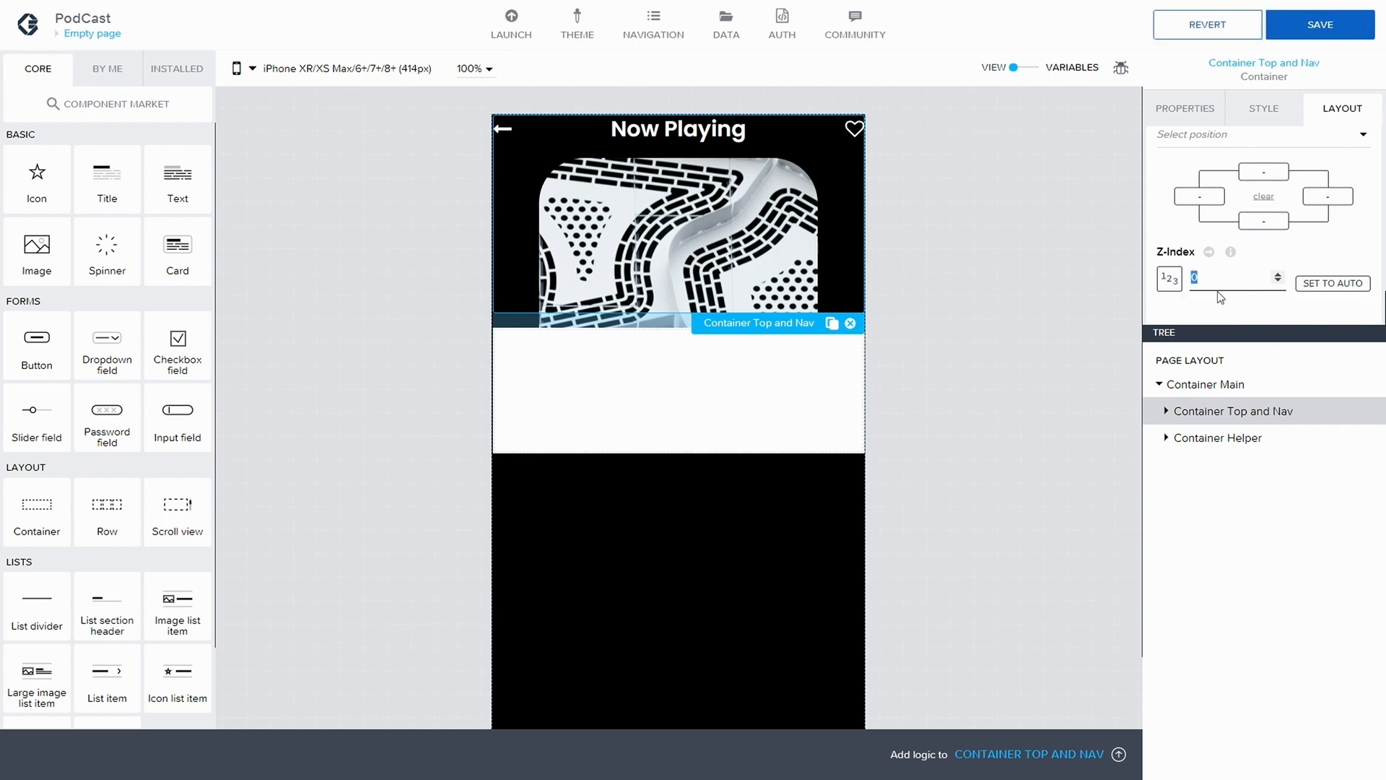
type("300")
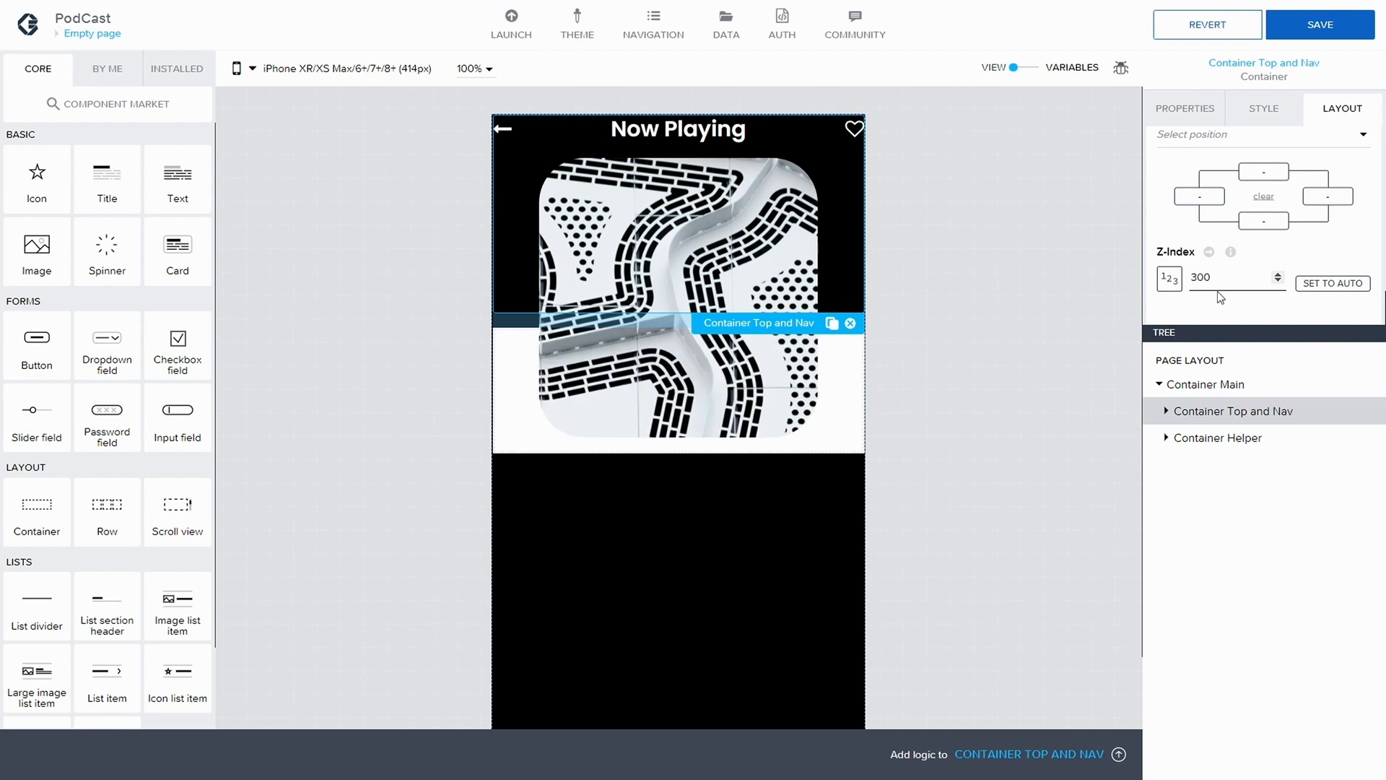
left_click(1321, 24)
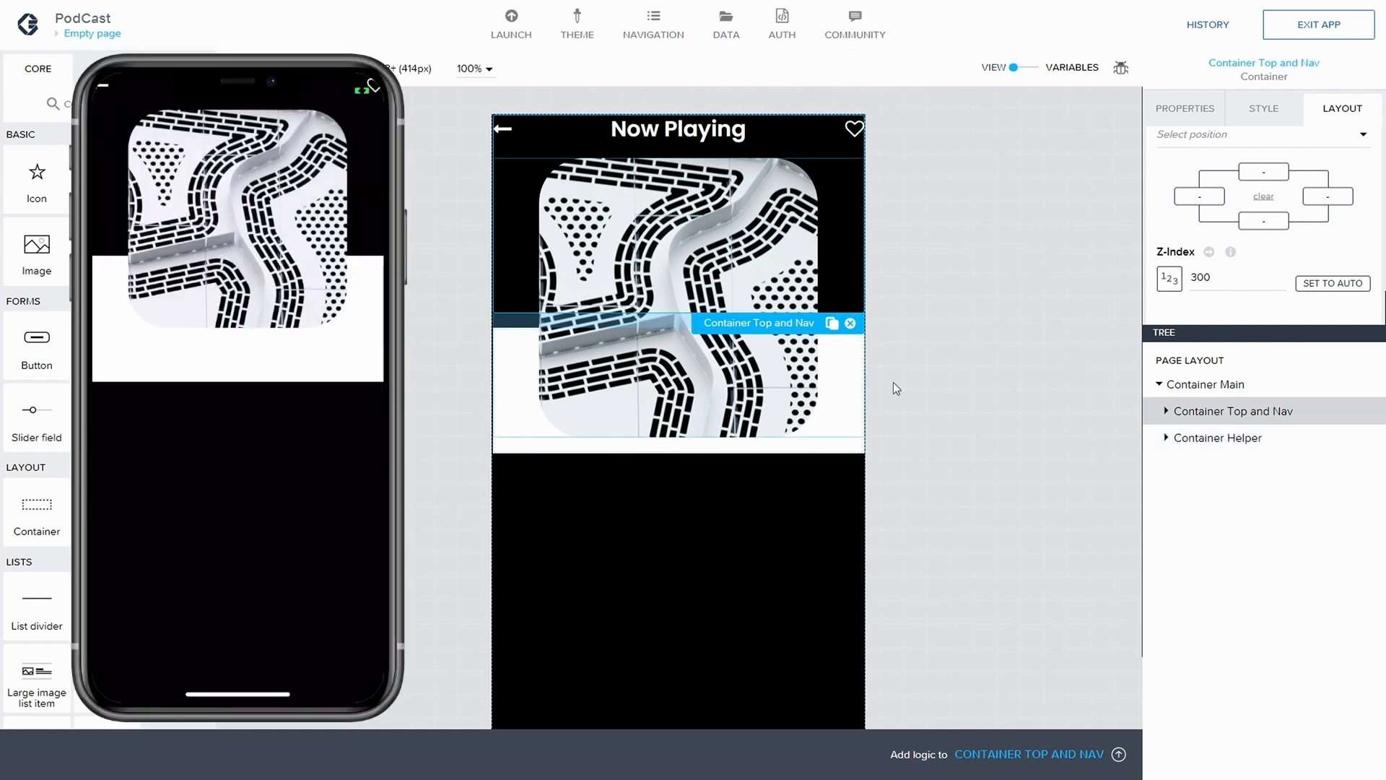
Check the top and bottom gap settings of Container Main
left_click(1196, 388)
scroll(1309, 185, "up", 2)
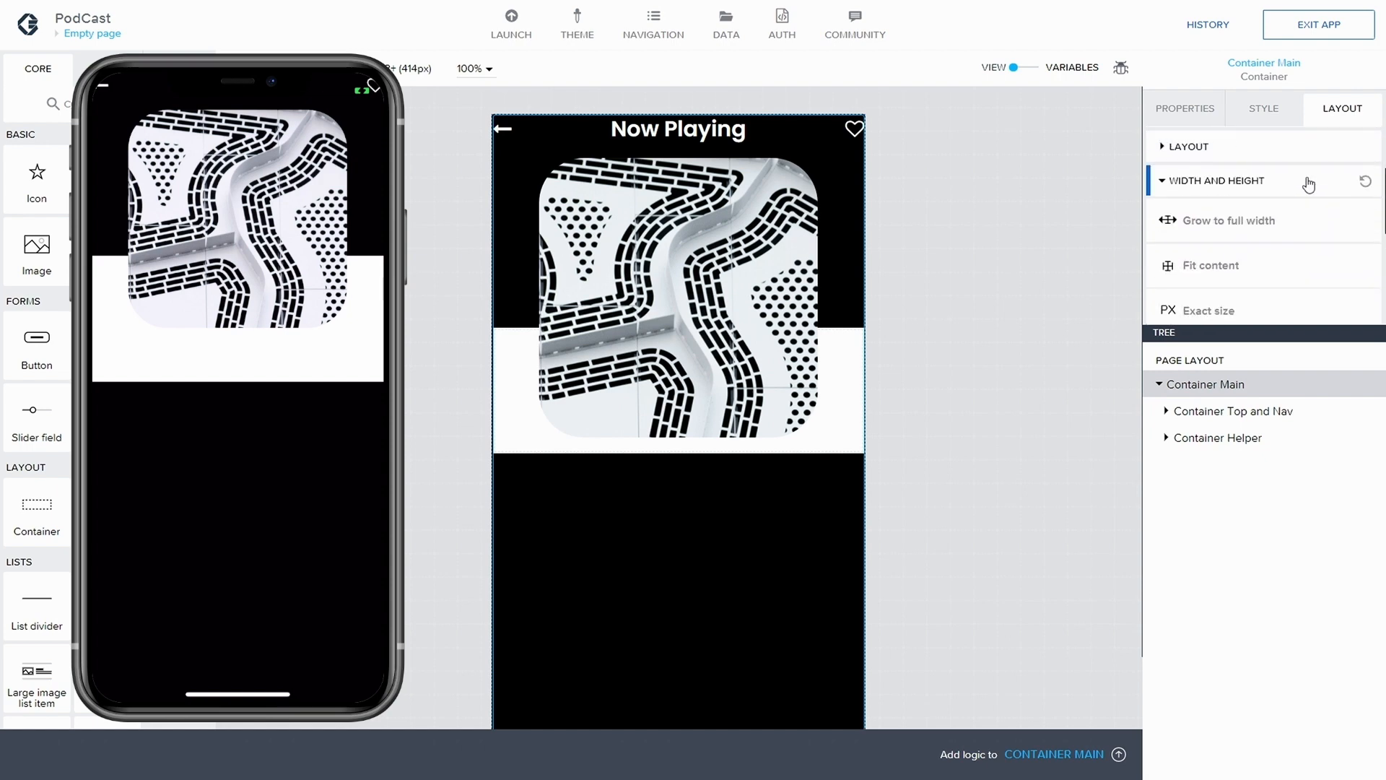
scroll(1308, 186, "up", 2)
mouse_move(1177, 209)
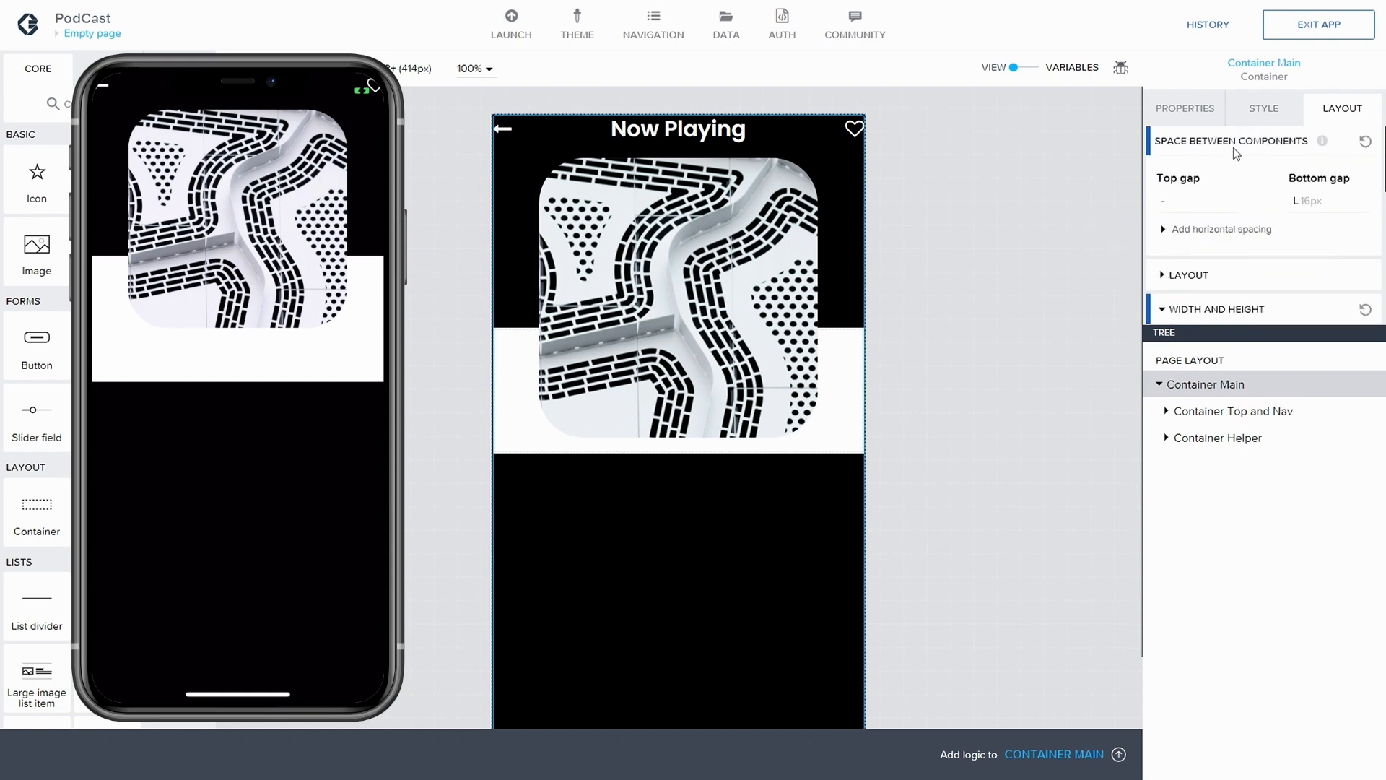
Create a new style class named Navigation for Container Main by duplicating Layout Container
left_click(1211, 409)
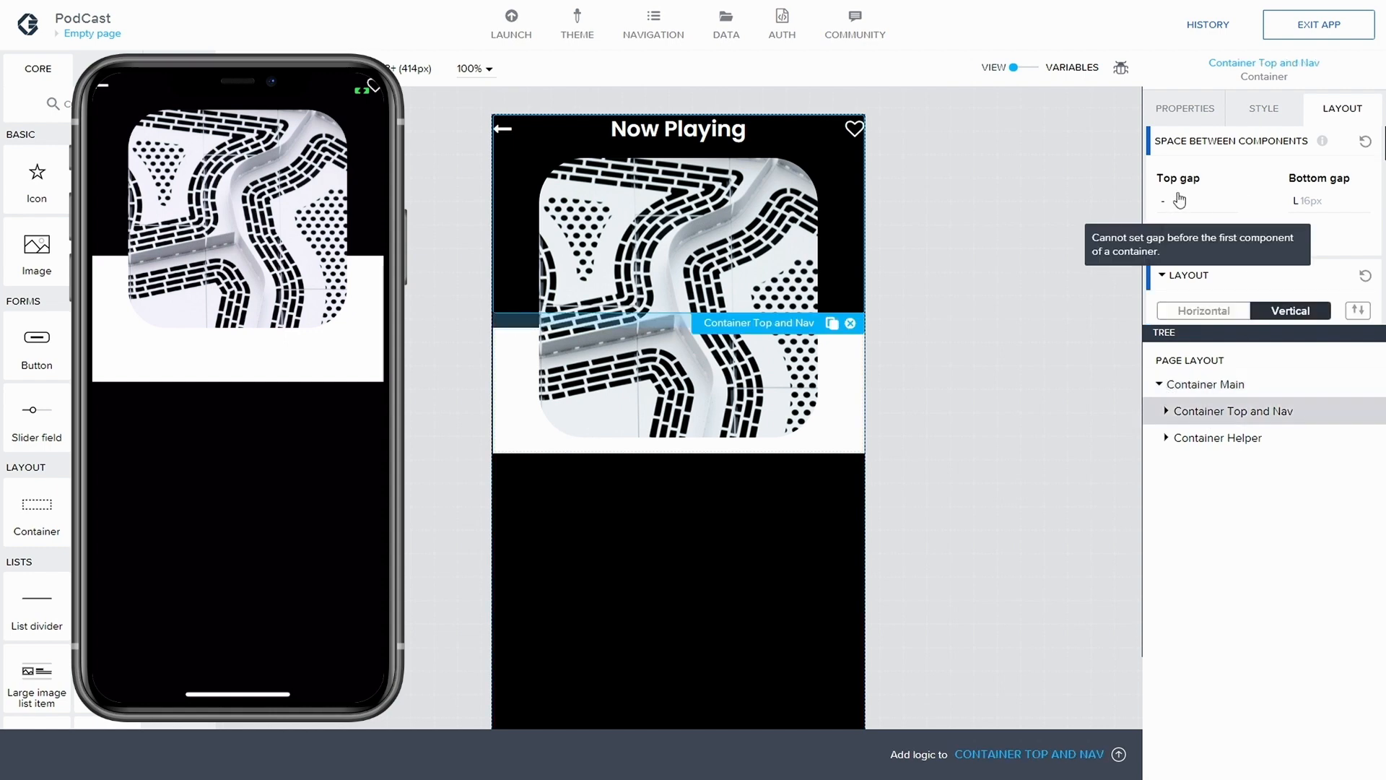
left_click(1195, 383)
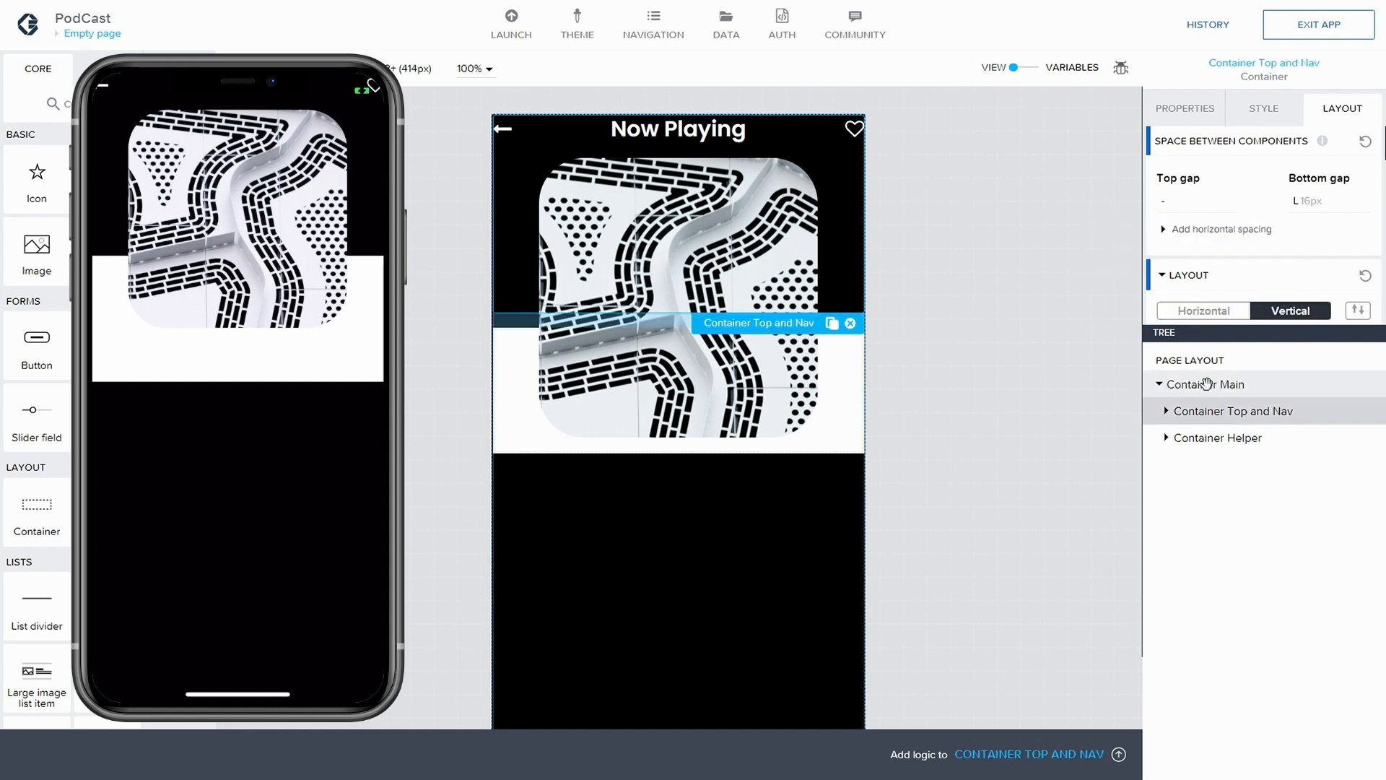
left_click(1256, 116)
left_click(1349, 180)
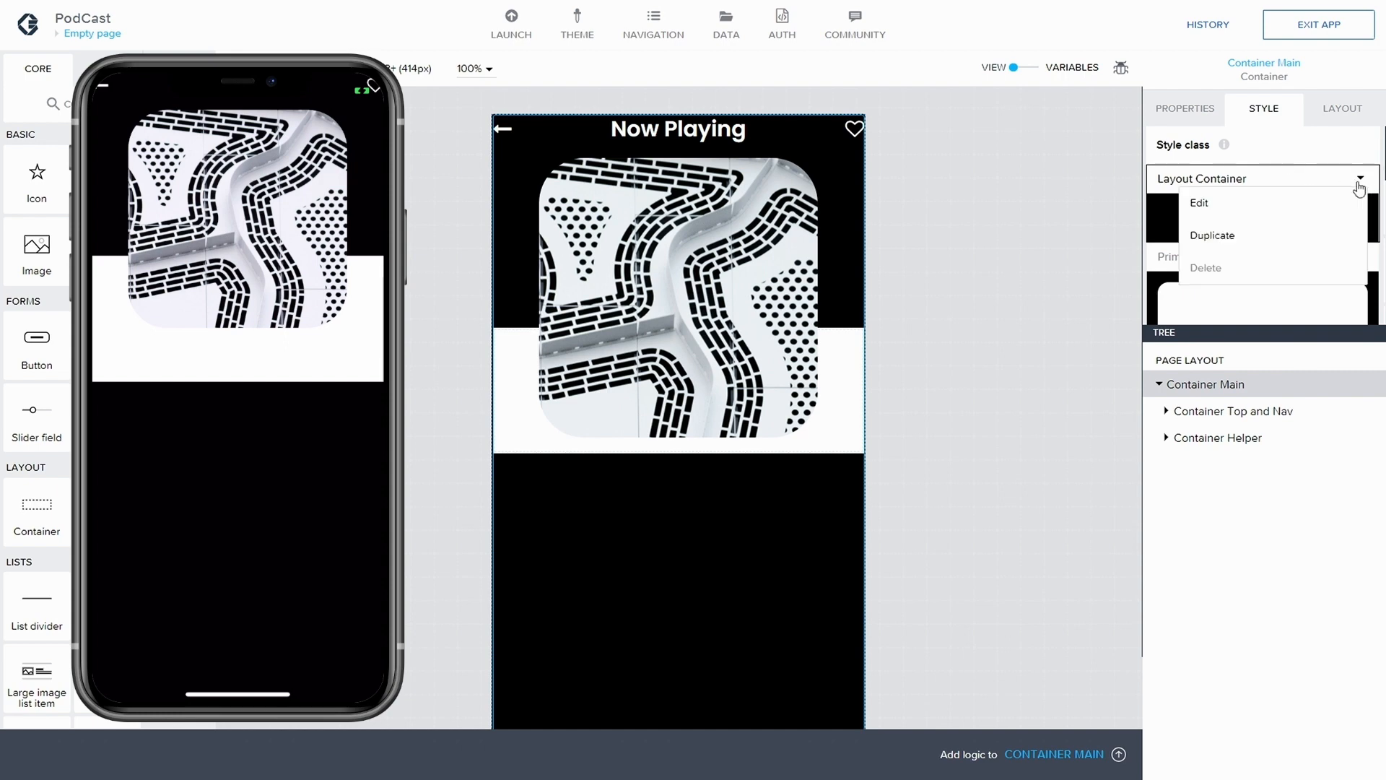
left_click(1253, 244)
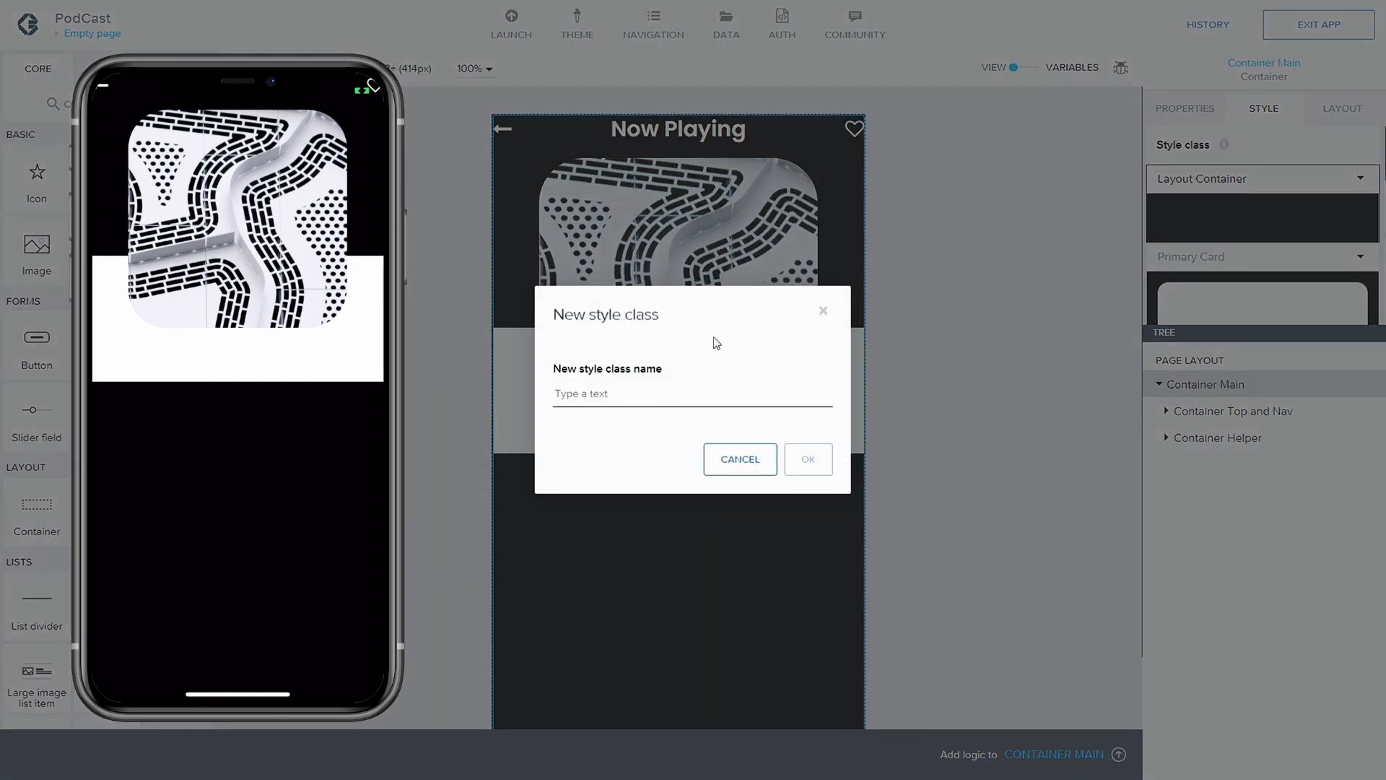
type("Navigation")
left_click(807, 457)
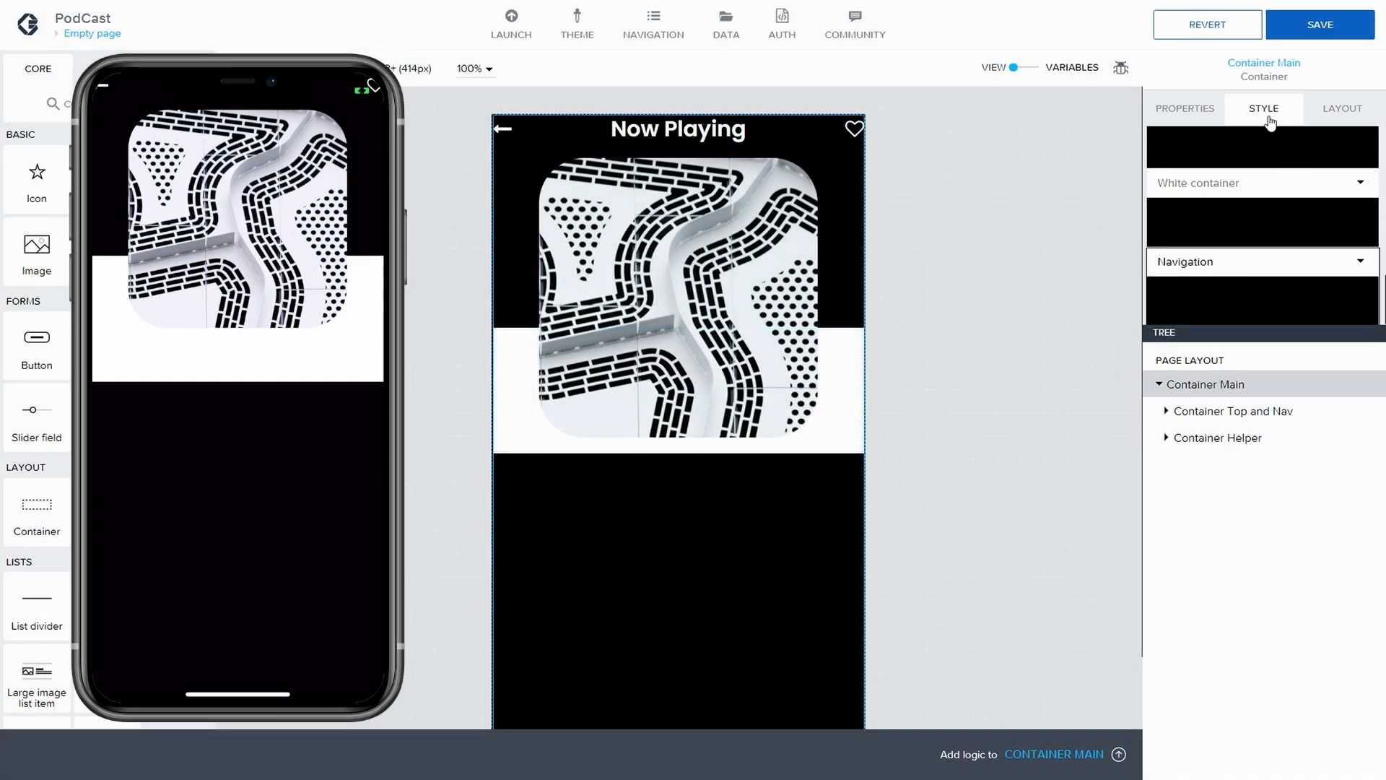
Set the top padding of Container Main's Navigation style to 64 px, and save the app
left_click(1361, 262)
left_click(1286, 284)
scroll(1247, 233, "up", 1)
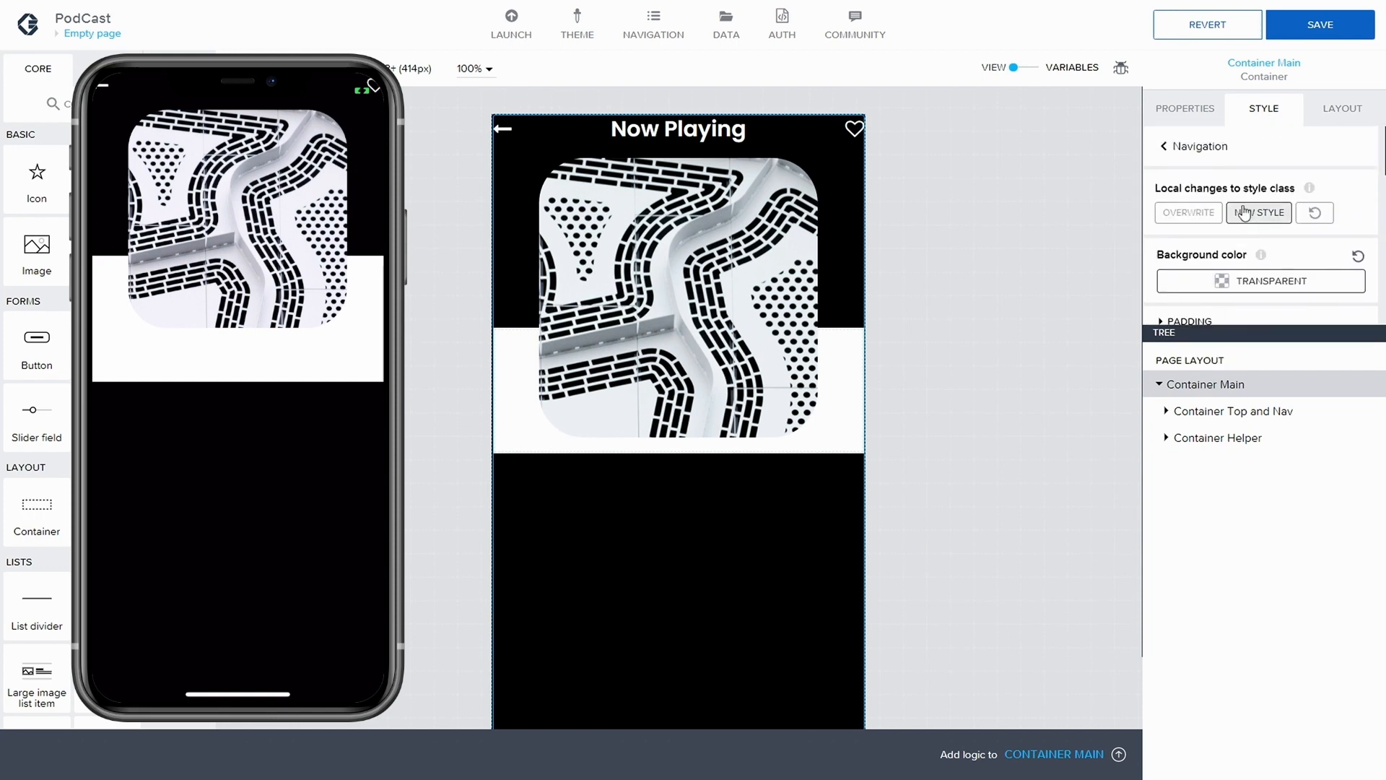
scroll(1256, 310, "down", 1)
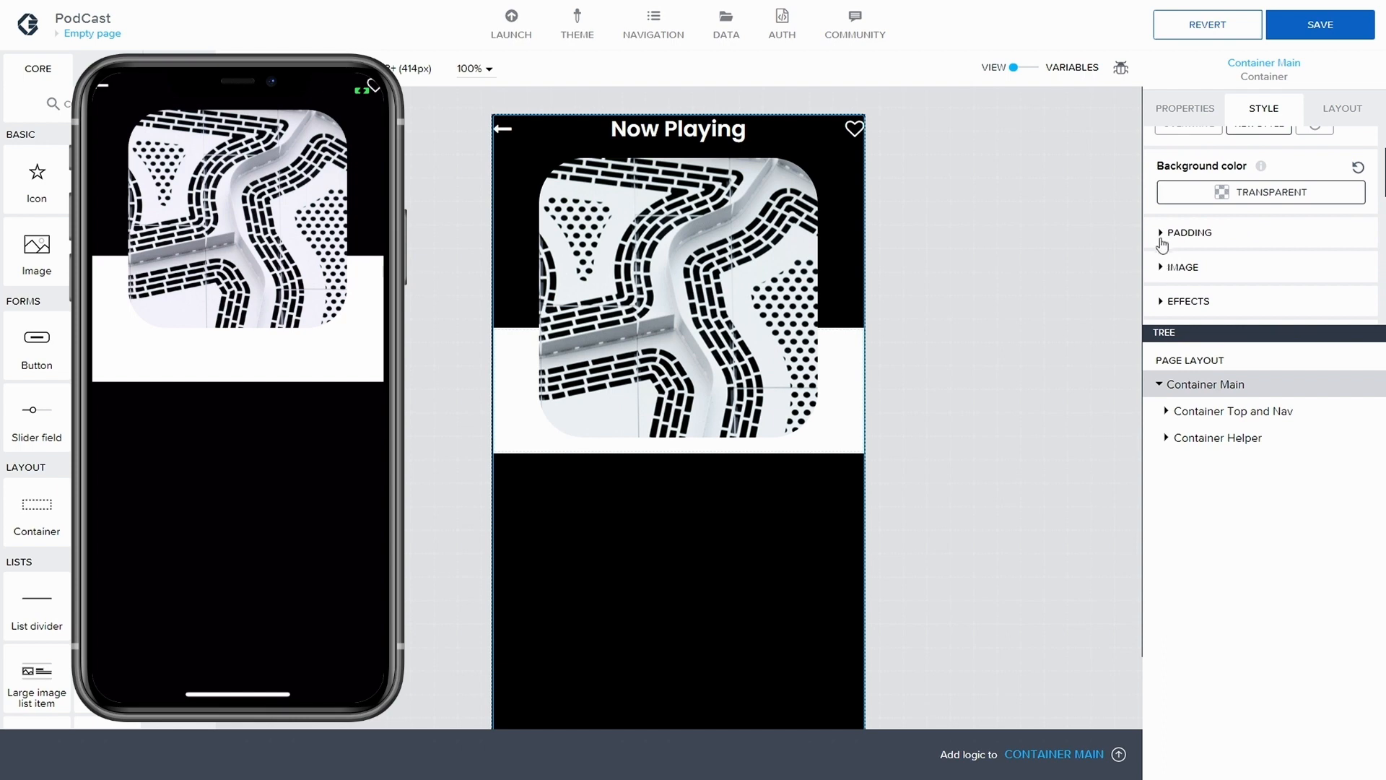
left_click(1161, 235)
scroll(1255, 231, "down", 1)
left_click(1261, 185)
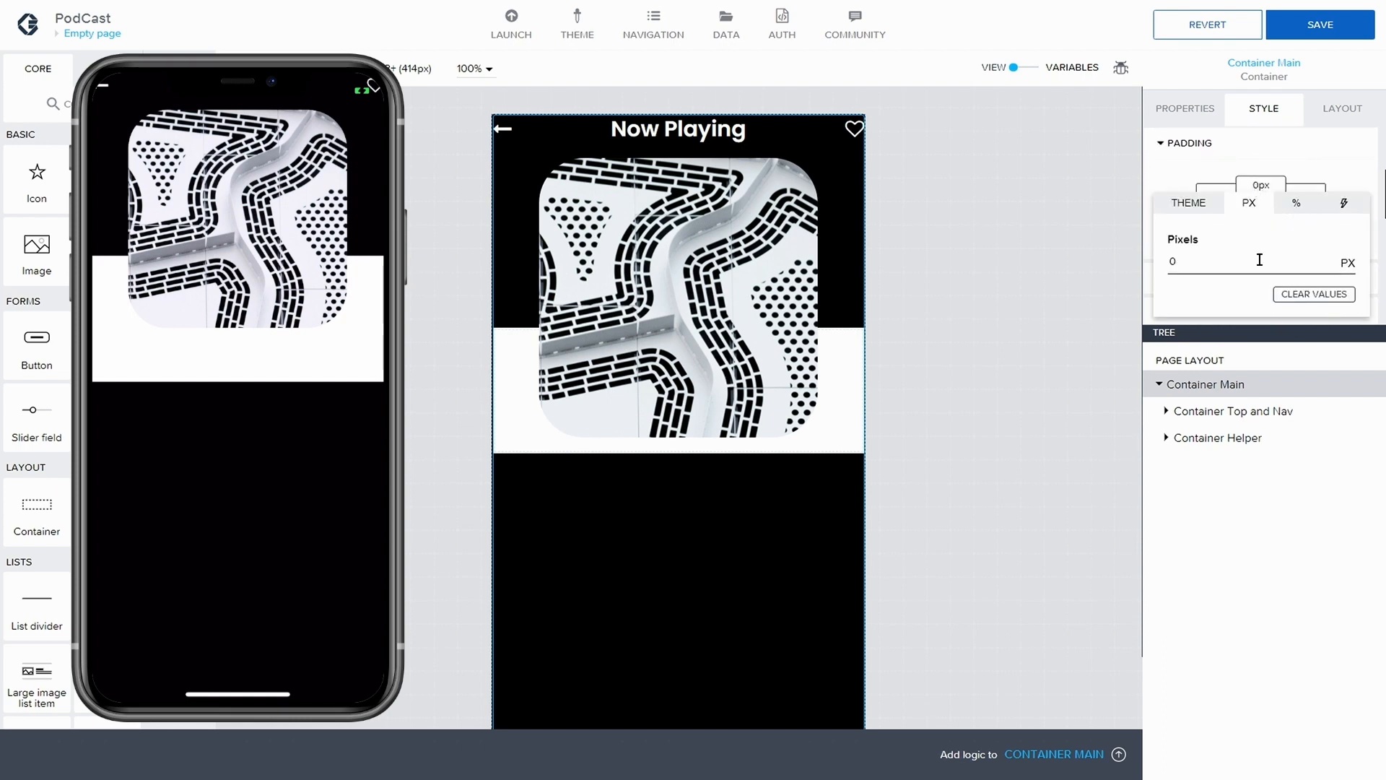
left_click_drag(1158, 267, 1209, 275)
type("64")
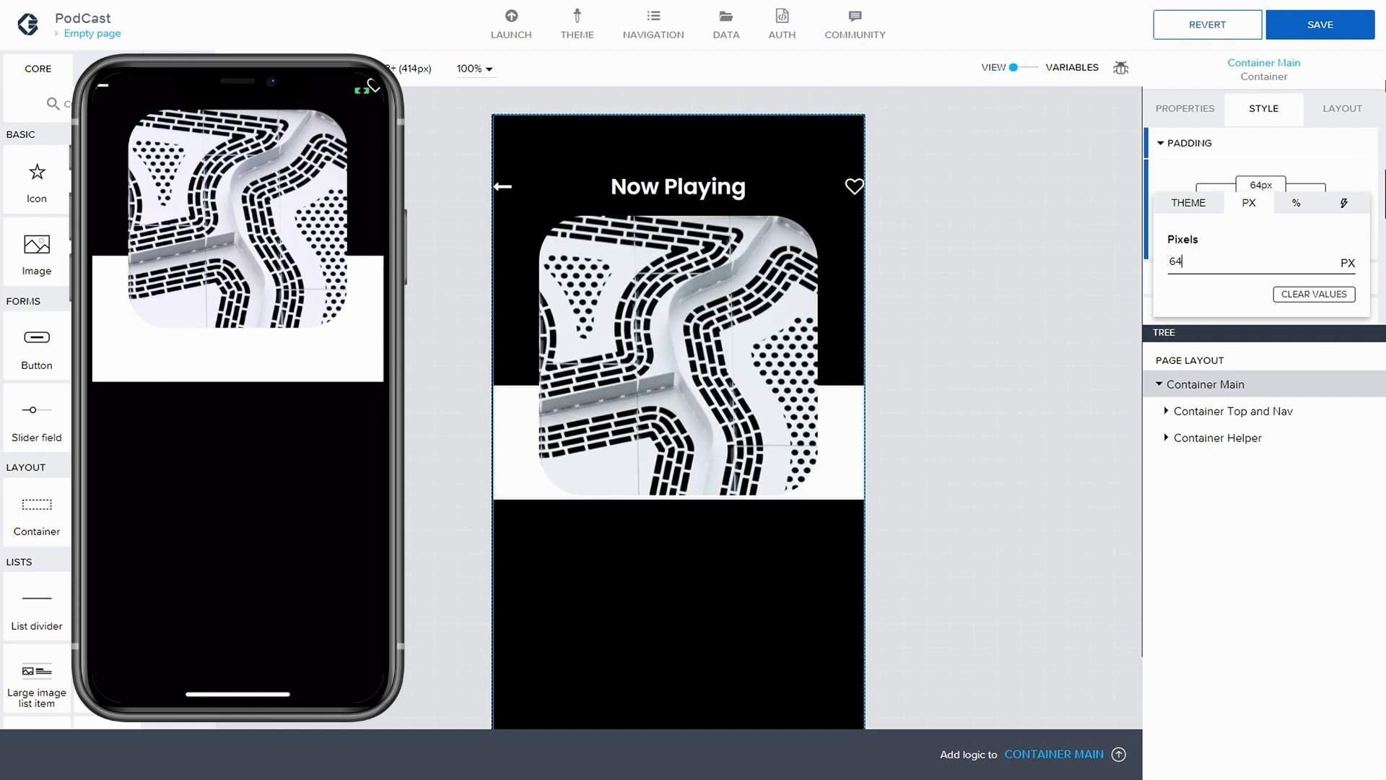
left_click(1332, 29)
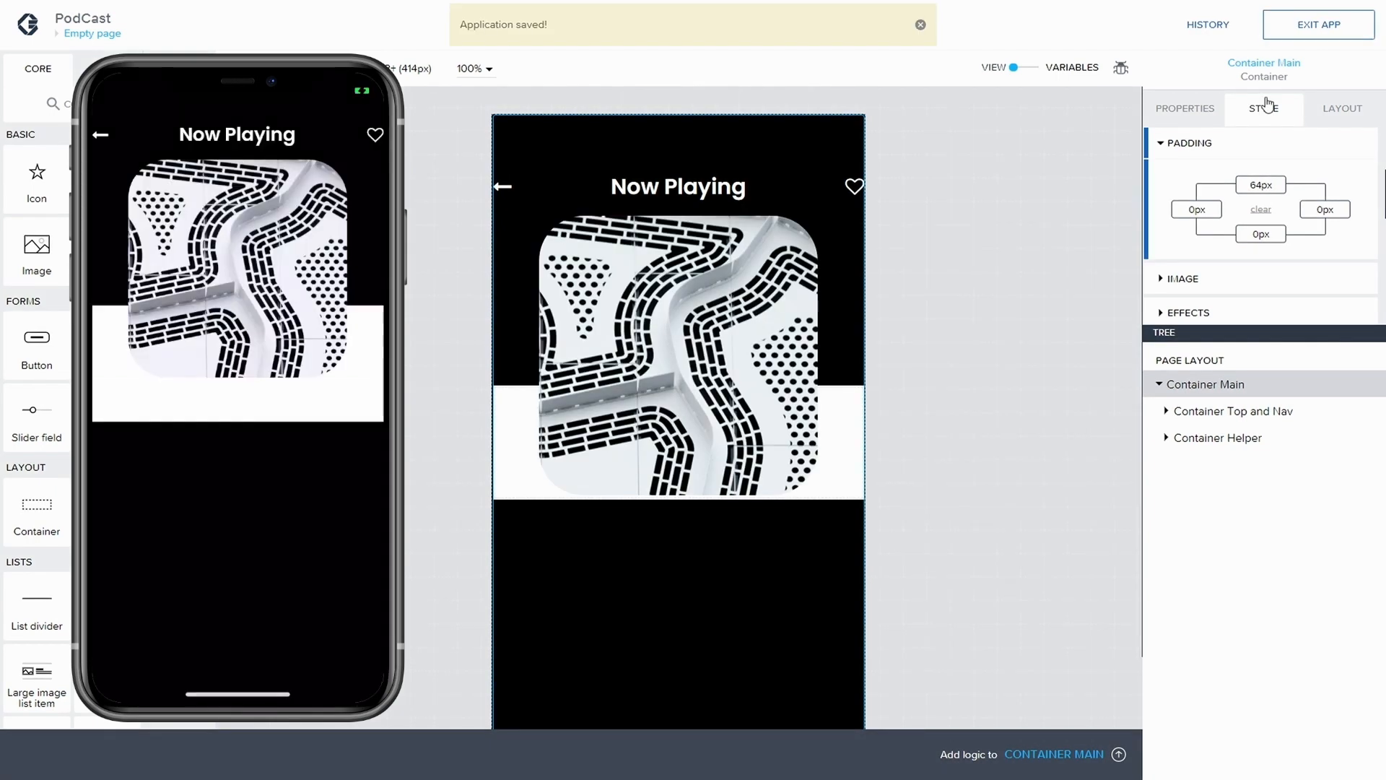
Set the top padding of Container Main's Navigation style to 44 px, and save the app
left_click(1259, 187)
key("BackSpace")
key("BackSpace")
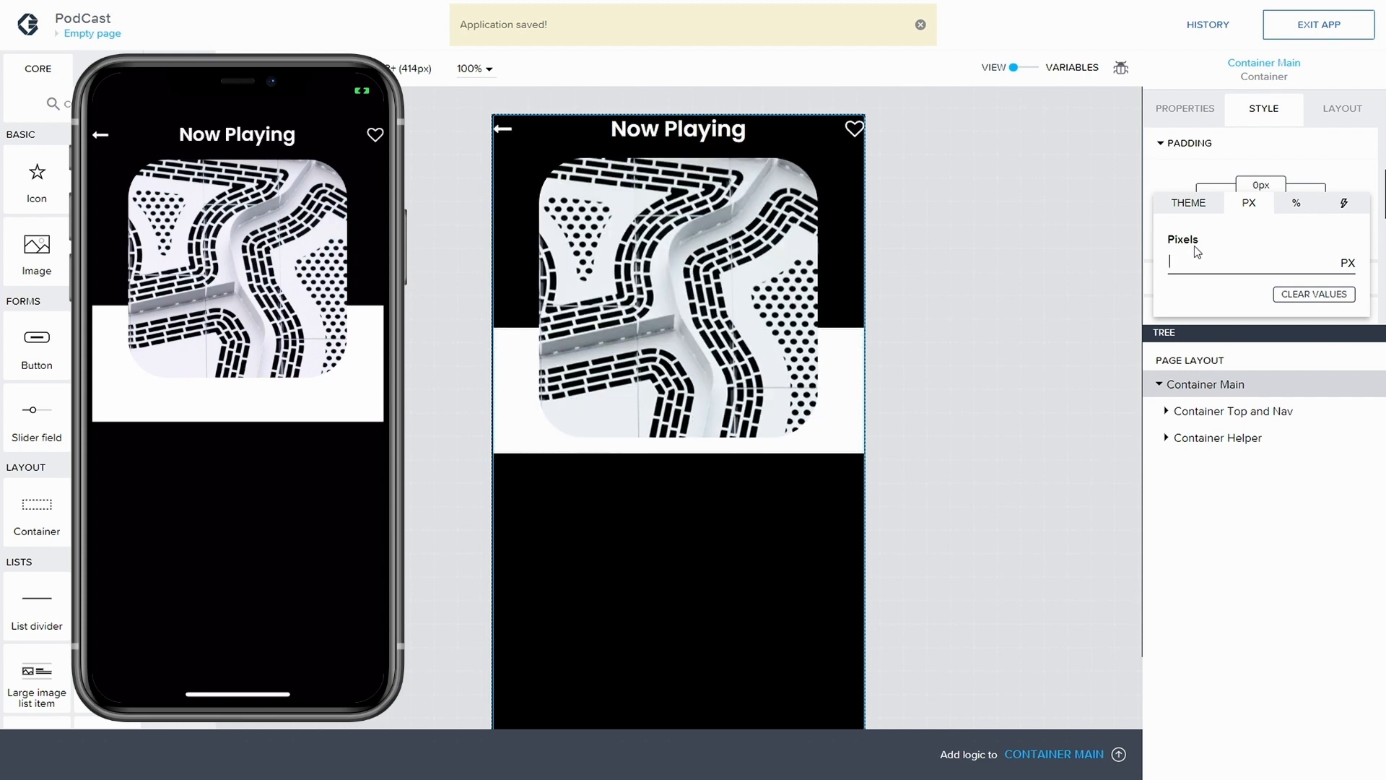
type("44")
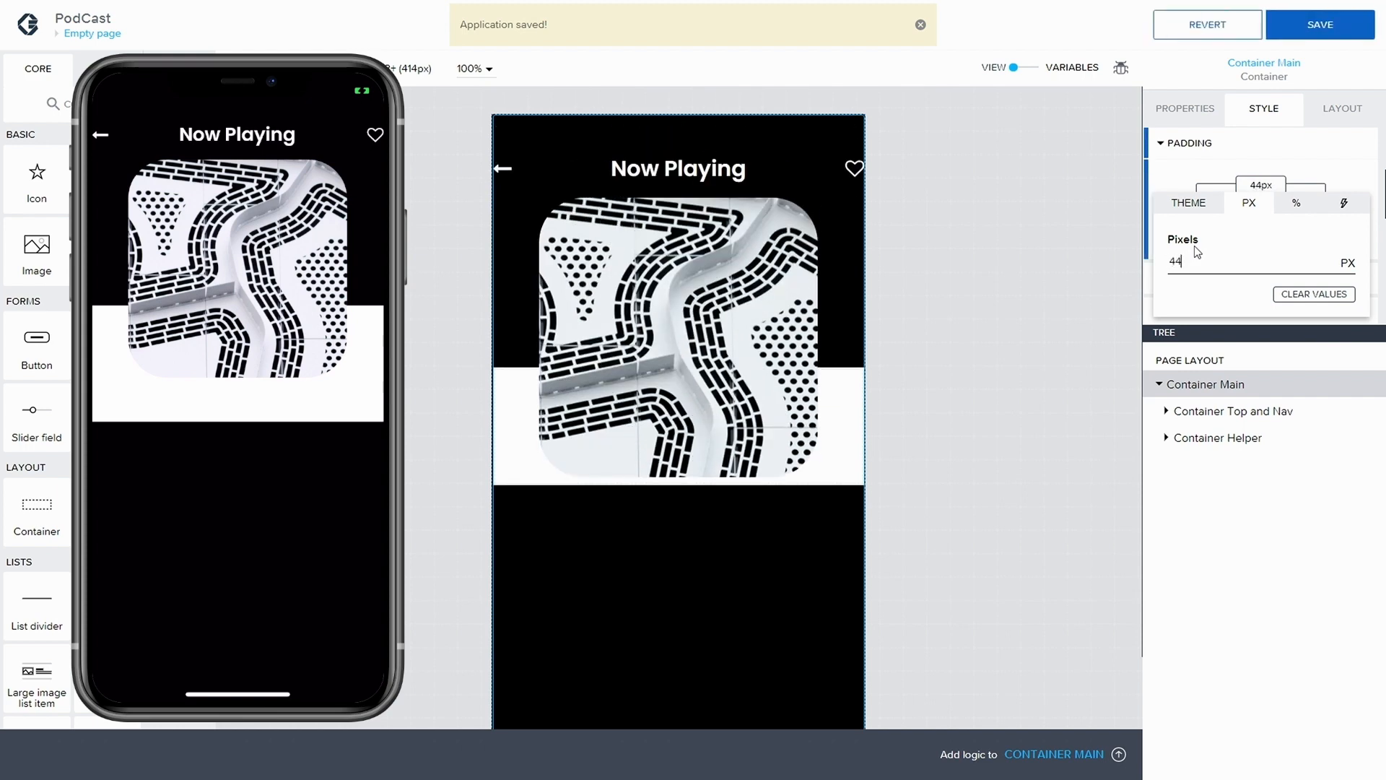
left_click(1358, 33)
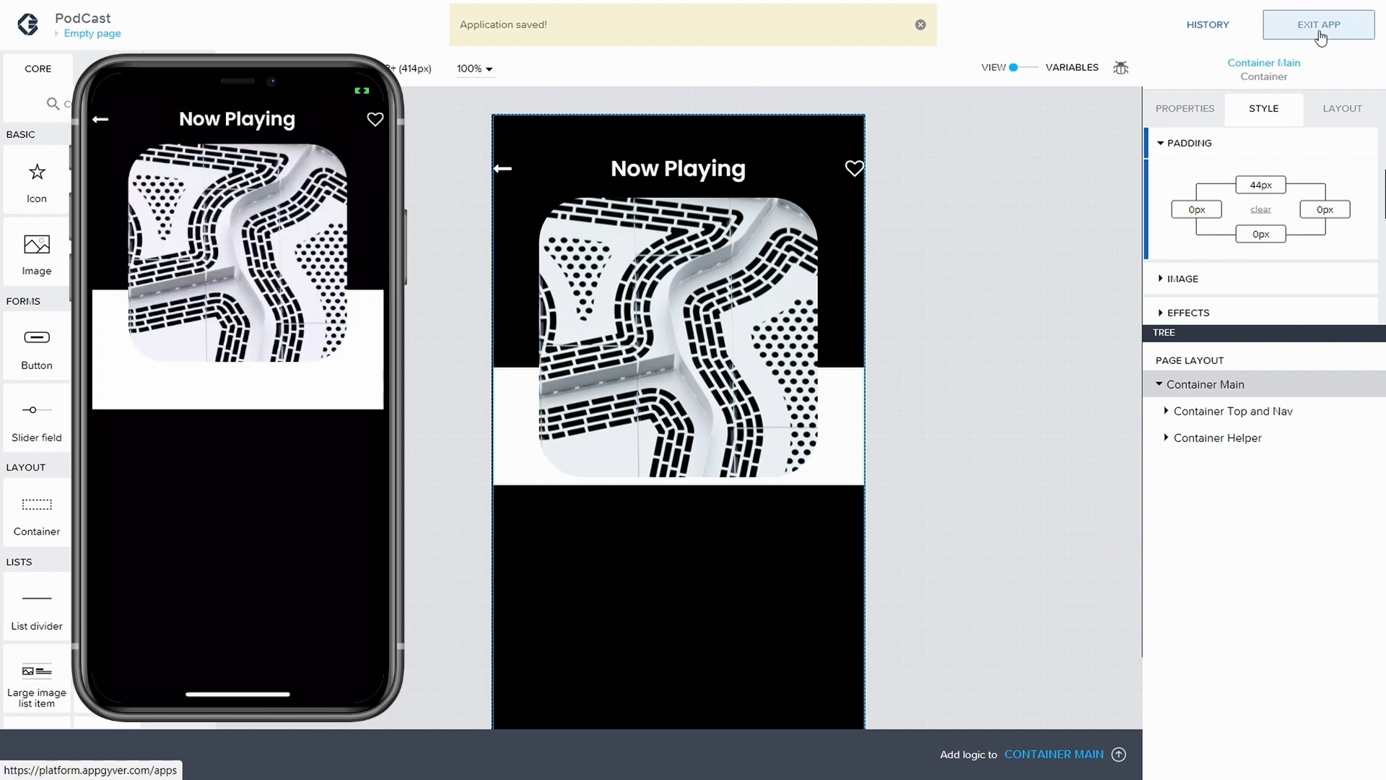
Try a bottom padding of 24 px on Container Main, clear the value again, and save the app
left_click(1262, 236)
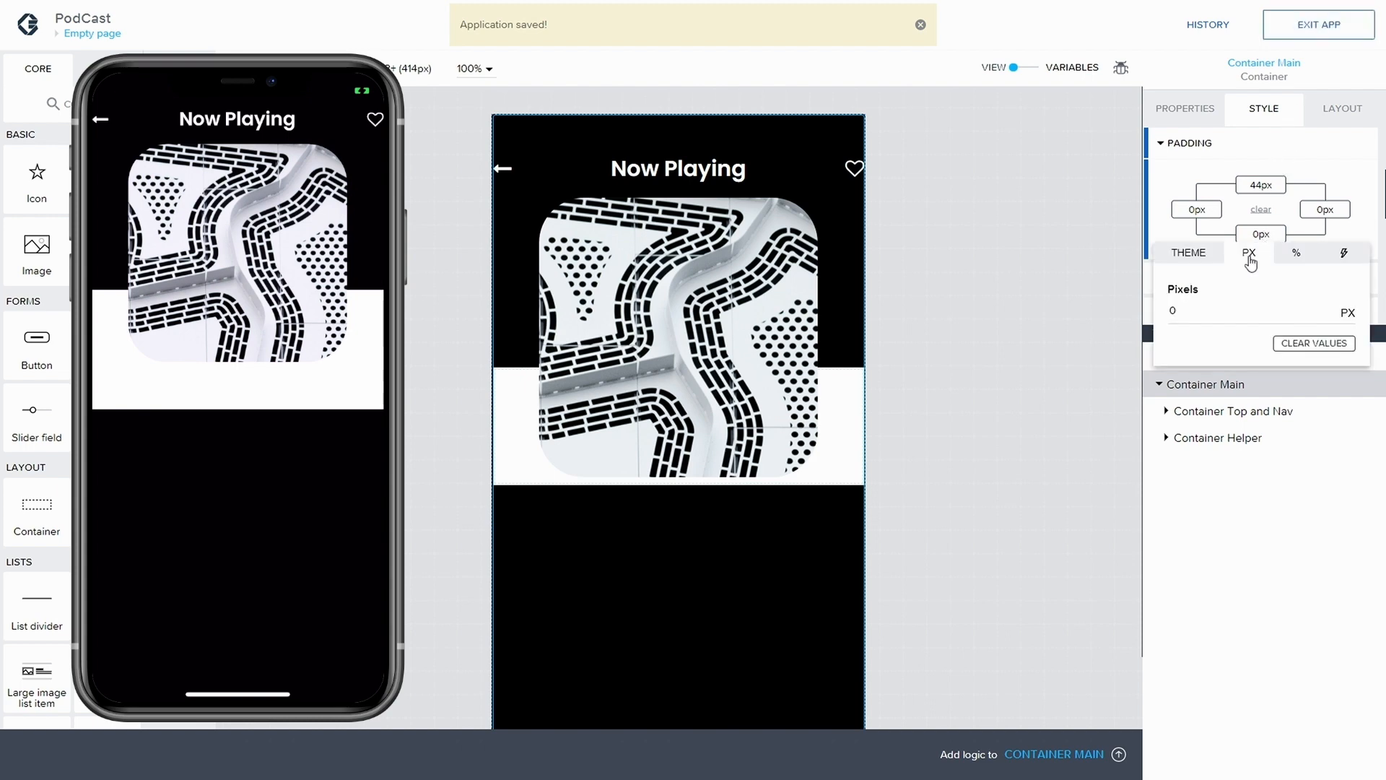
type("24")
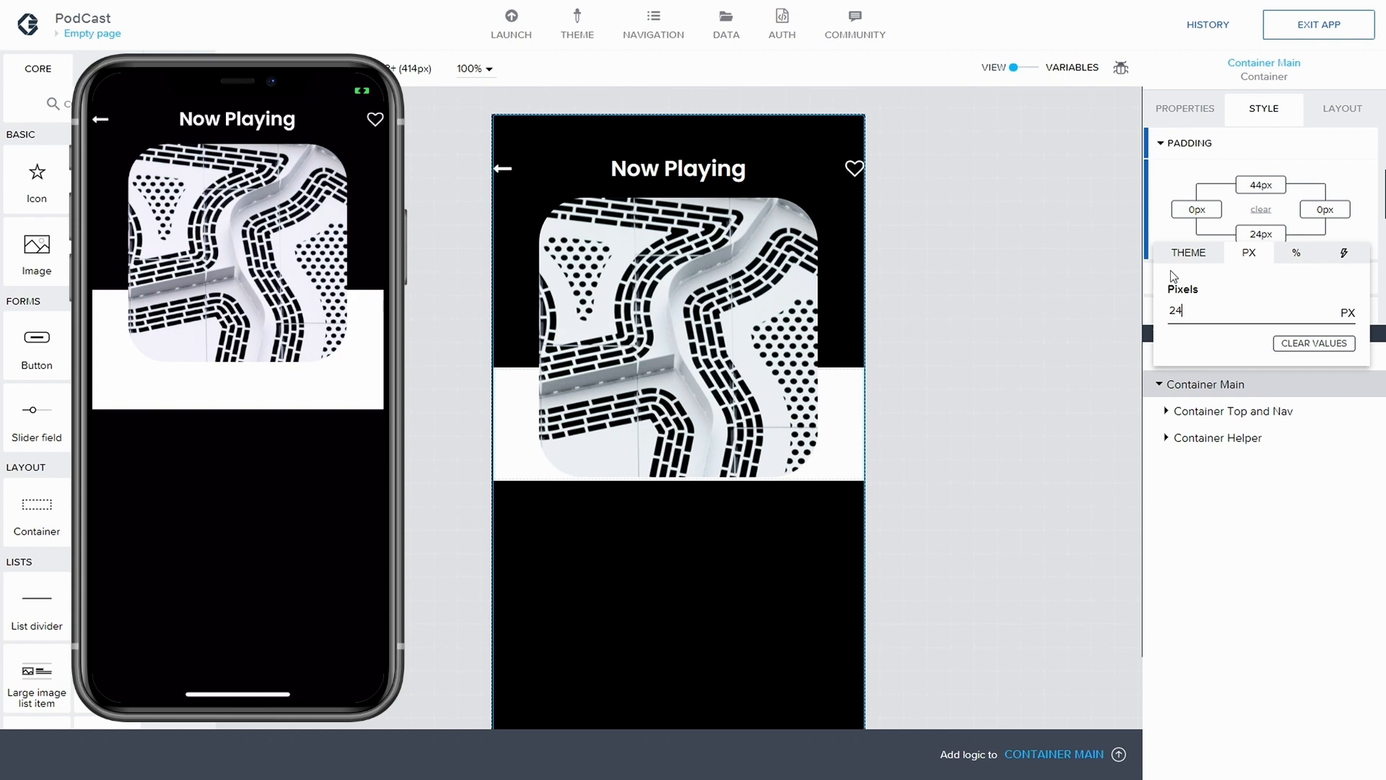
left_click_drag(1203, 311, 1136, 297)
key("BackSpace")
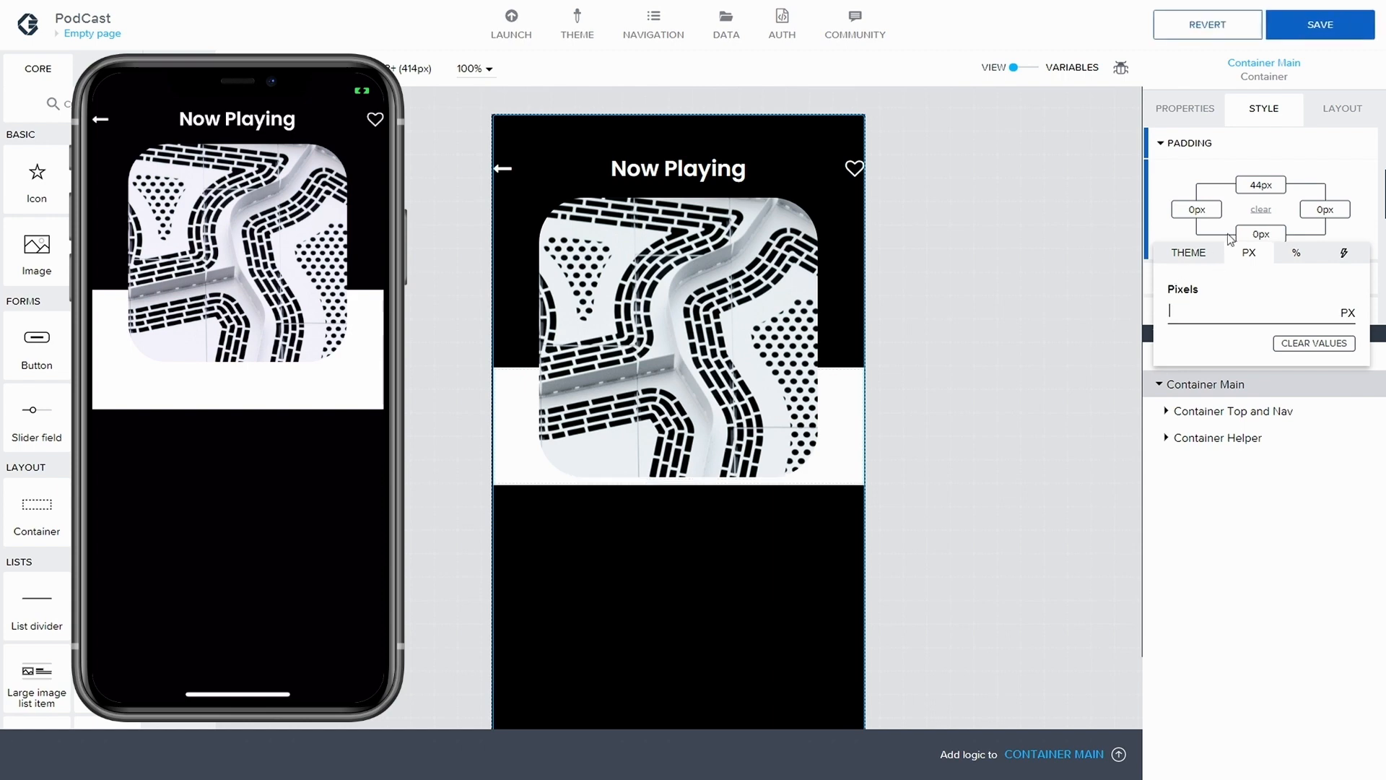
left_click(1323, 33)
left_click(1311, 28)
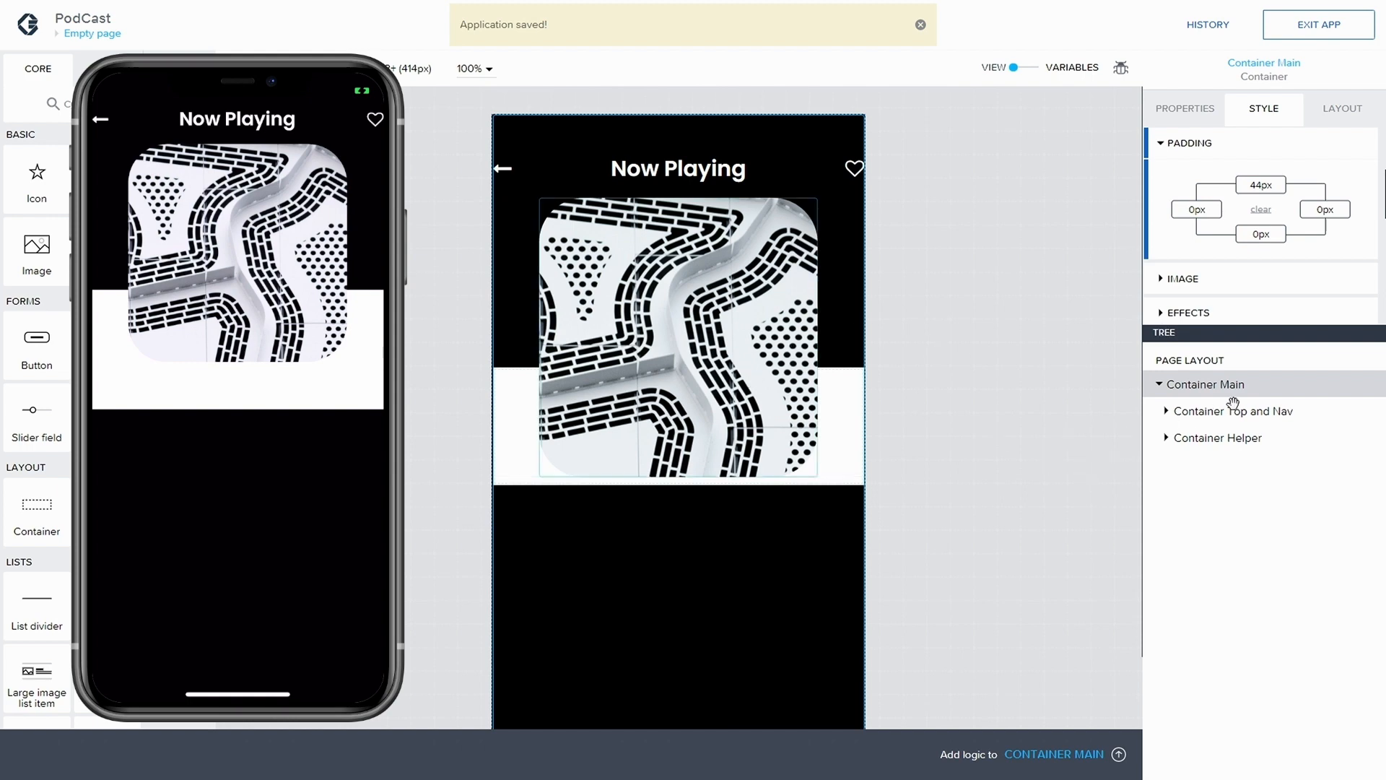
Add a container below Container Helper inside Container Main and name it Container Progress & Controls
left_click(1181, 439)
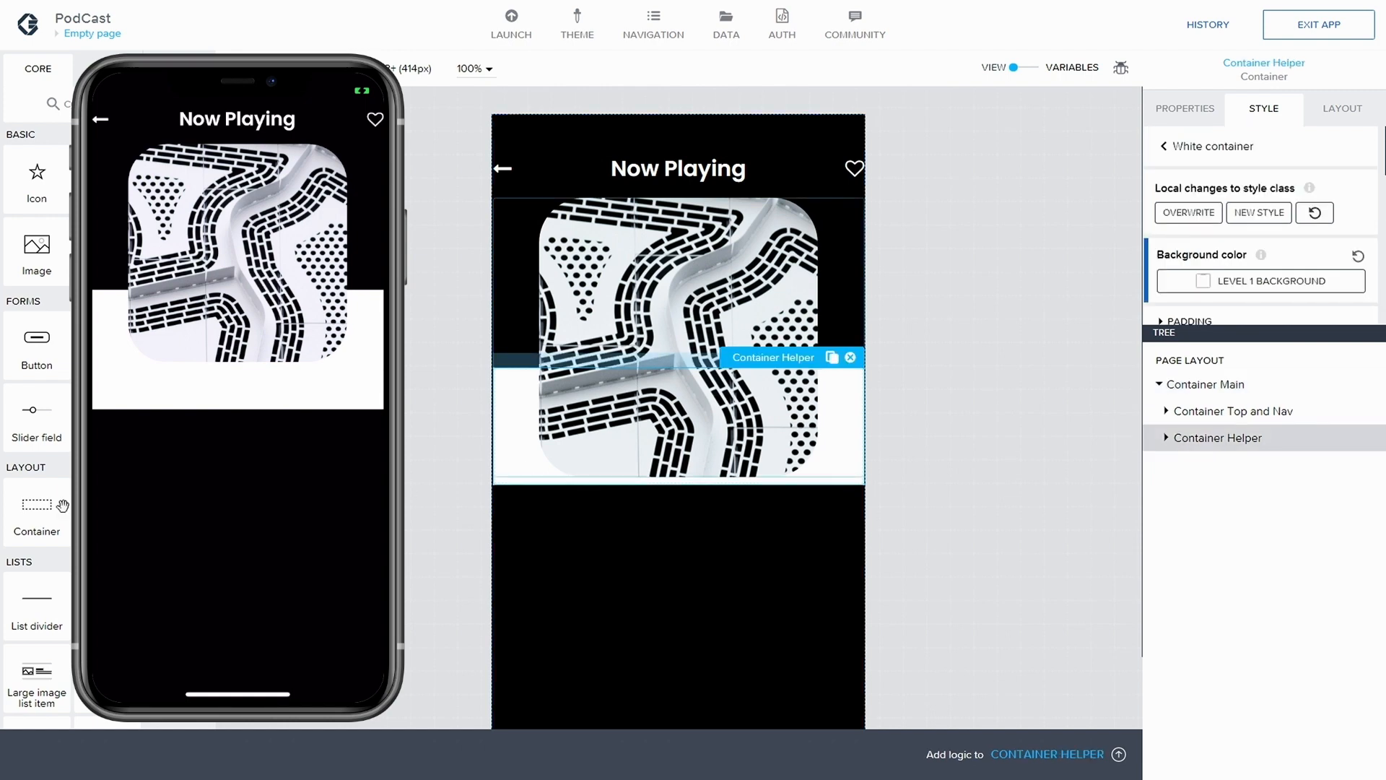
left_click_drag(43, 514, 612, 538)
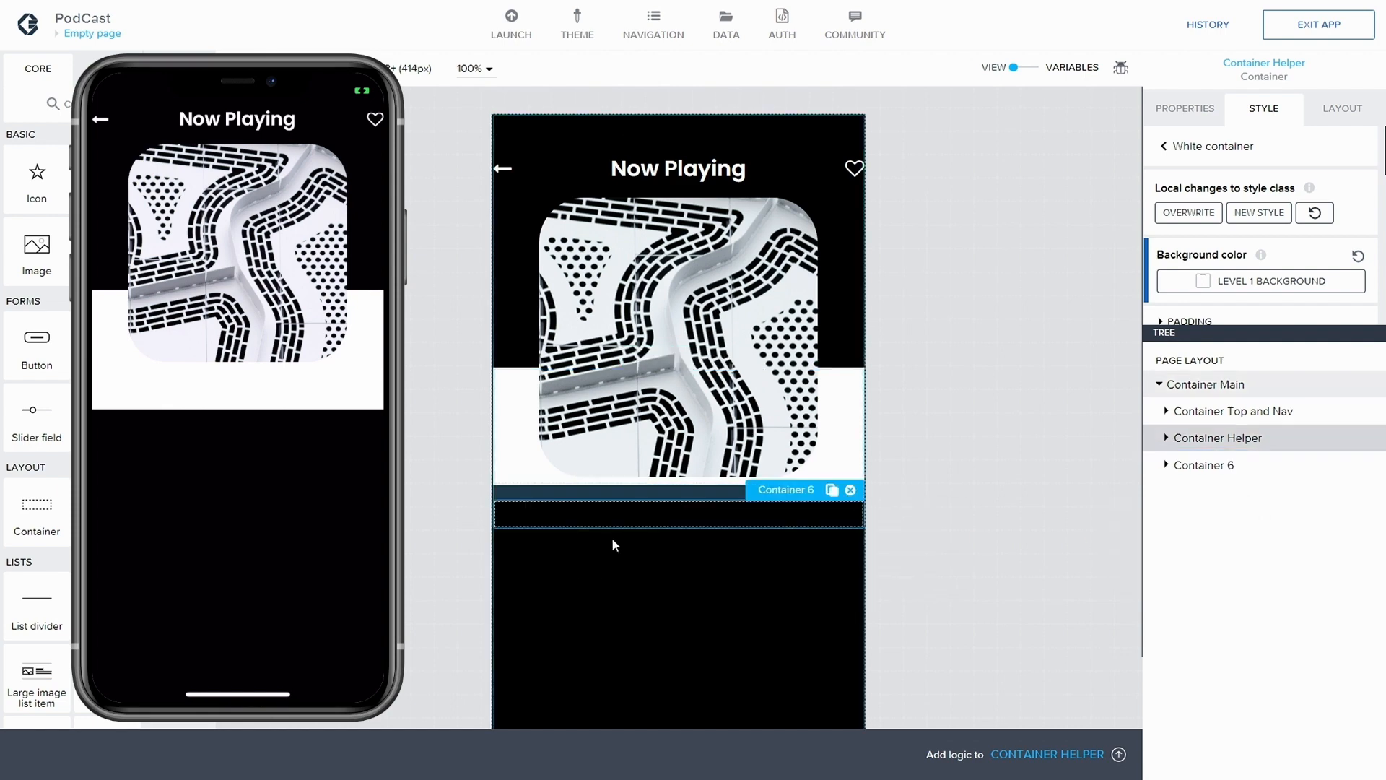
left_click(1200, 110)
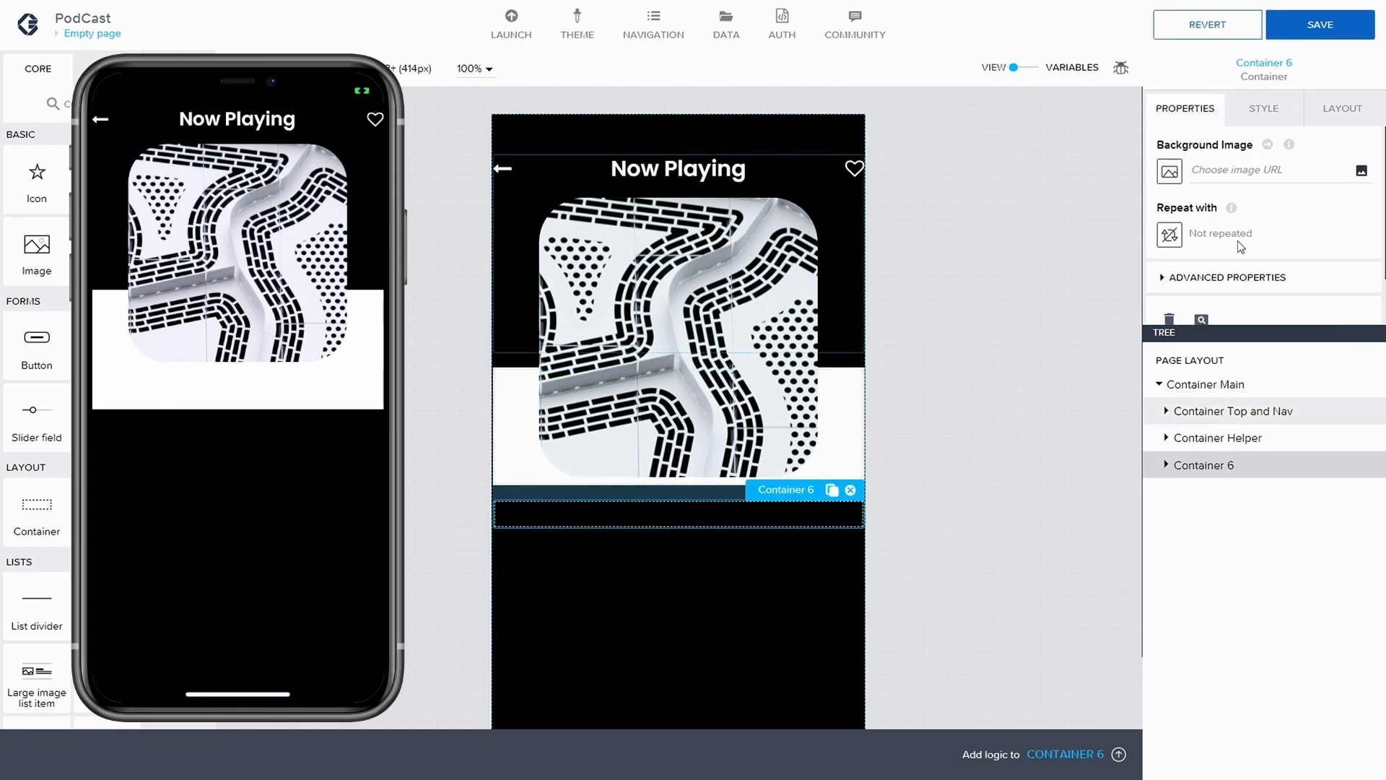
left_click(1199, 278)
scroll(1213, 267, "down", 2)
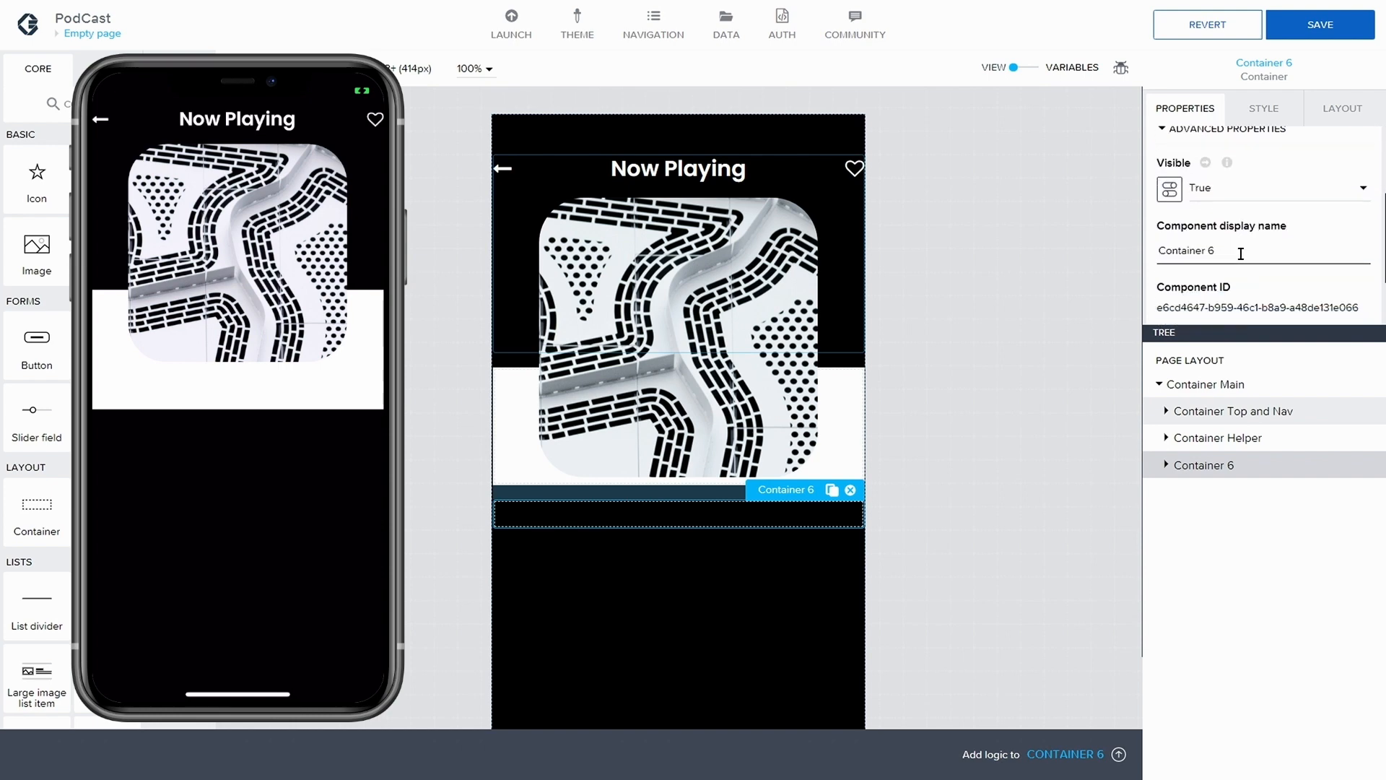
key("BackSpace")
type("Progress & Controls")
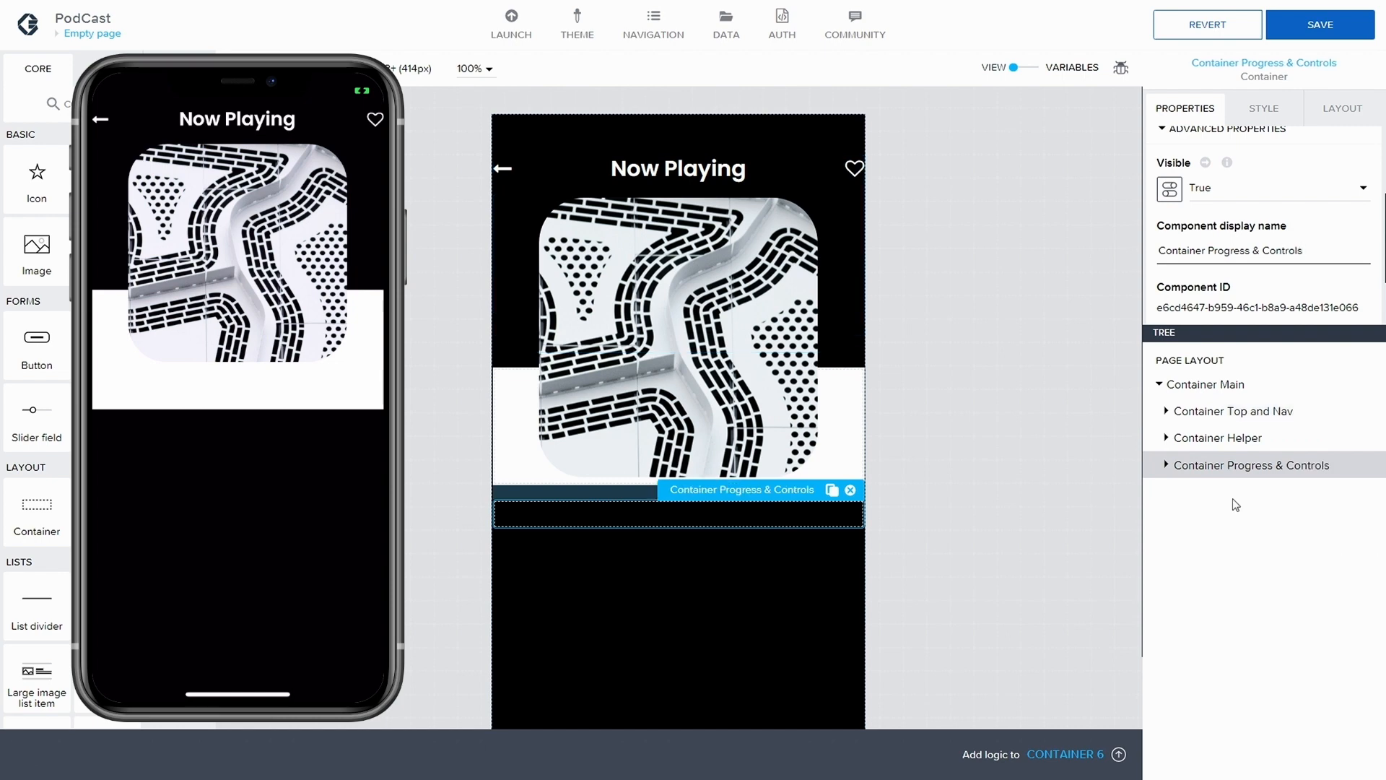
Place a new container inside Container Progress & Controls and paste a copy of it below
left_click_drag(36, 509, 703, 514)
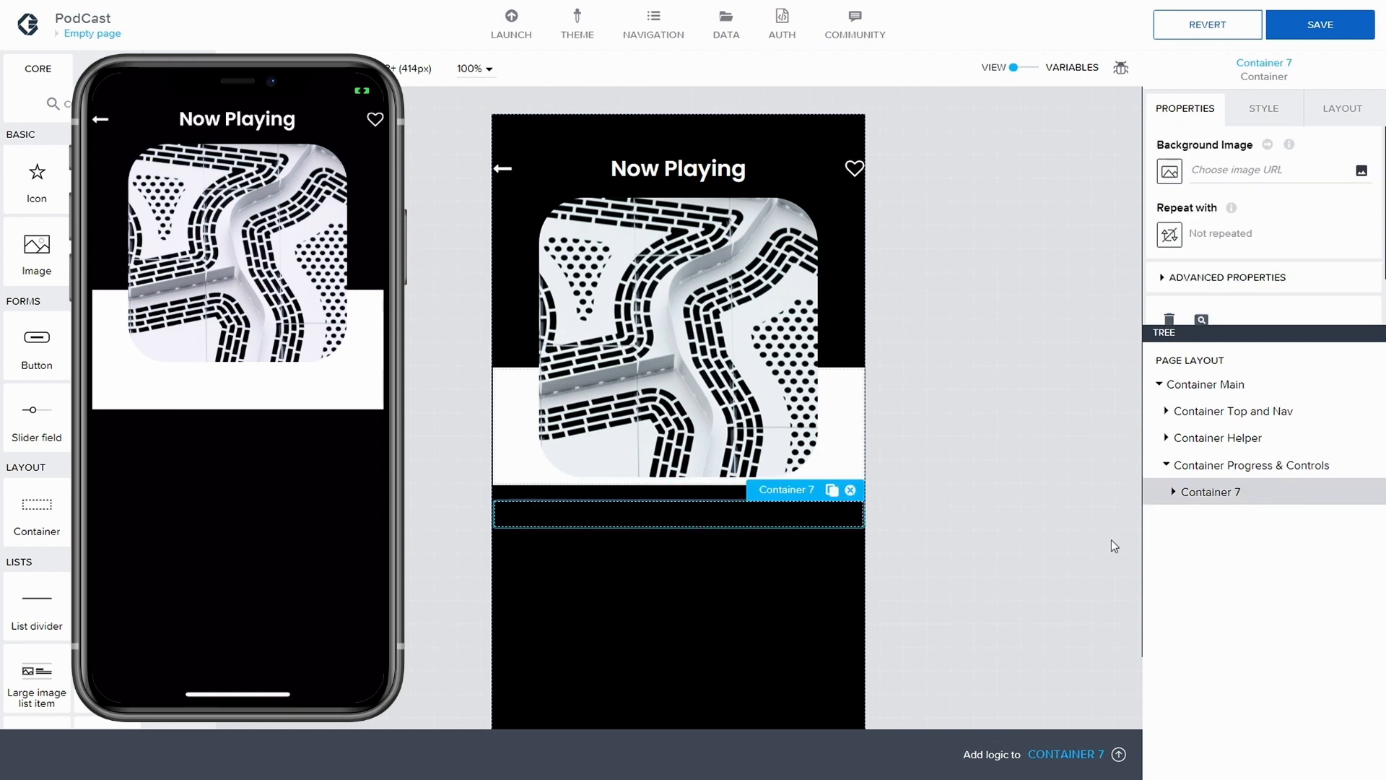
key("ctrl+c")
key("ctrl+v")
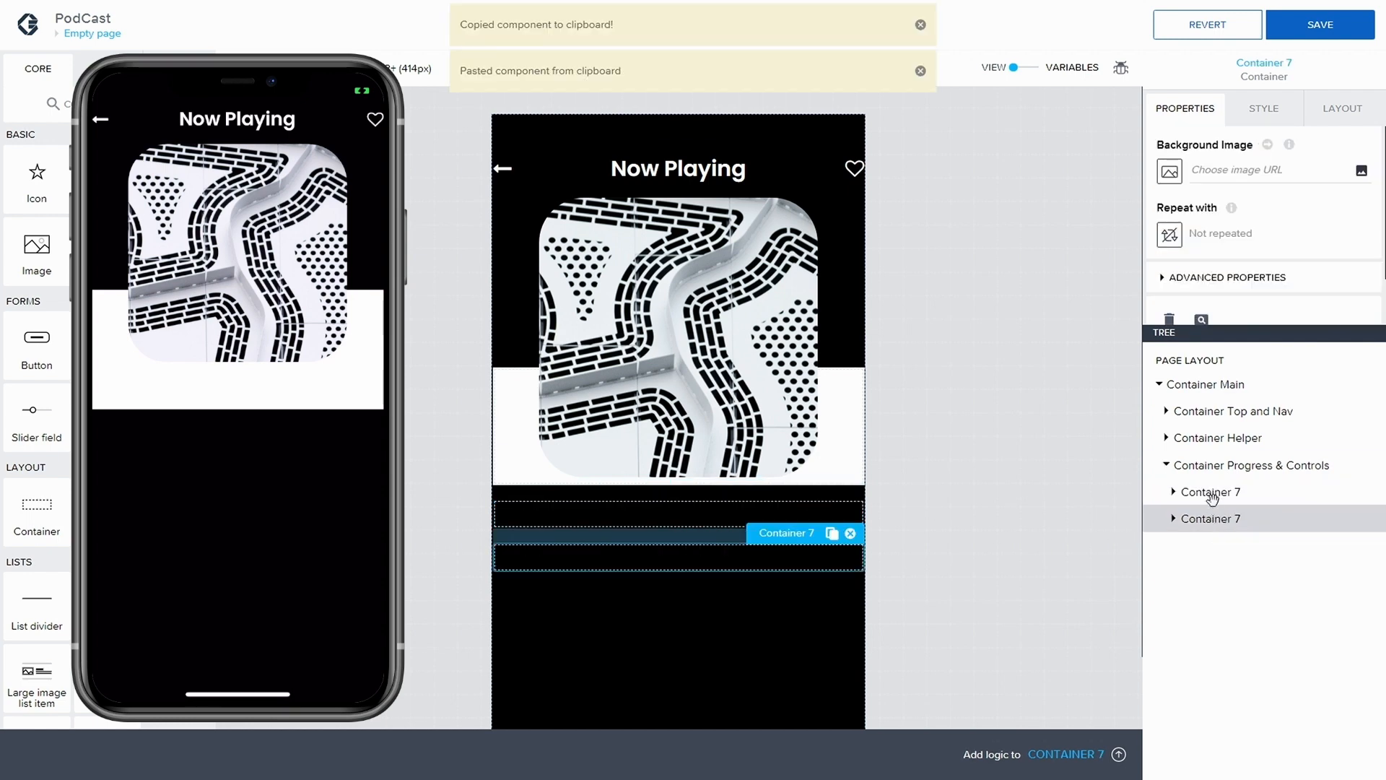
Rename the first container inside Container Progress & Controls as Container Details
left_click(1162, 280)
scroll(1245, 268, "down", 1)
scroll(1245, 268, "up", 1)
scroll(1238, 282, "down", 3)
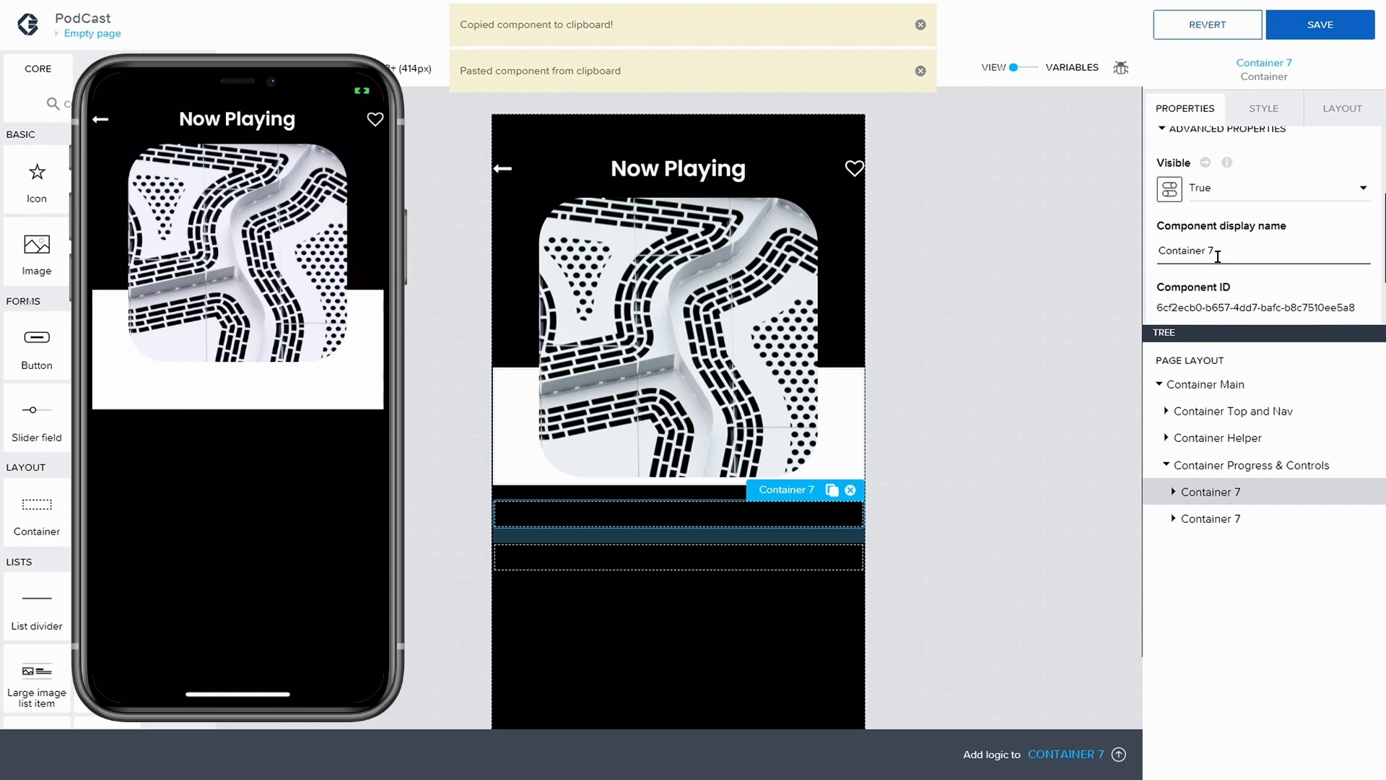
key("BackSpace")
key("BackSpace")
type("De")
type("tails")
Paste a third container, move it directly below Container Details in the tree, and name it Container Progress
left_click(1238, 520)
key("ctrl+v")
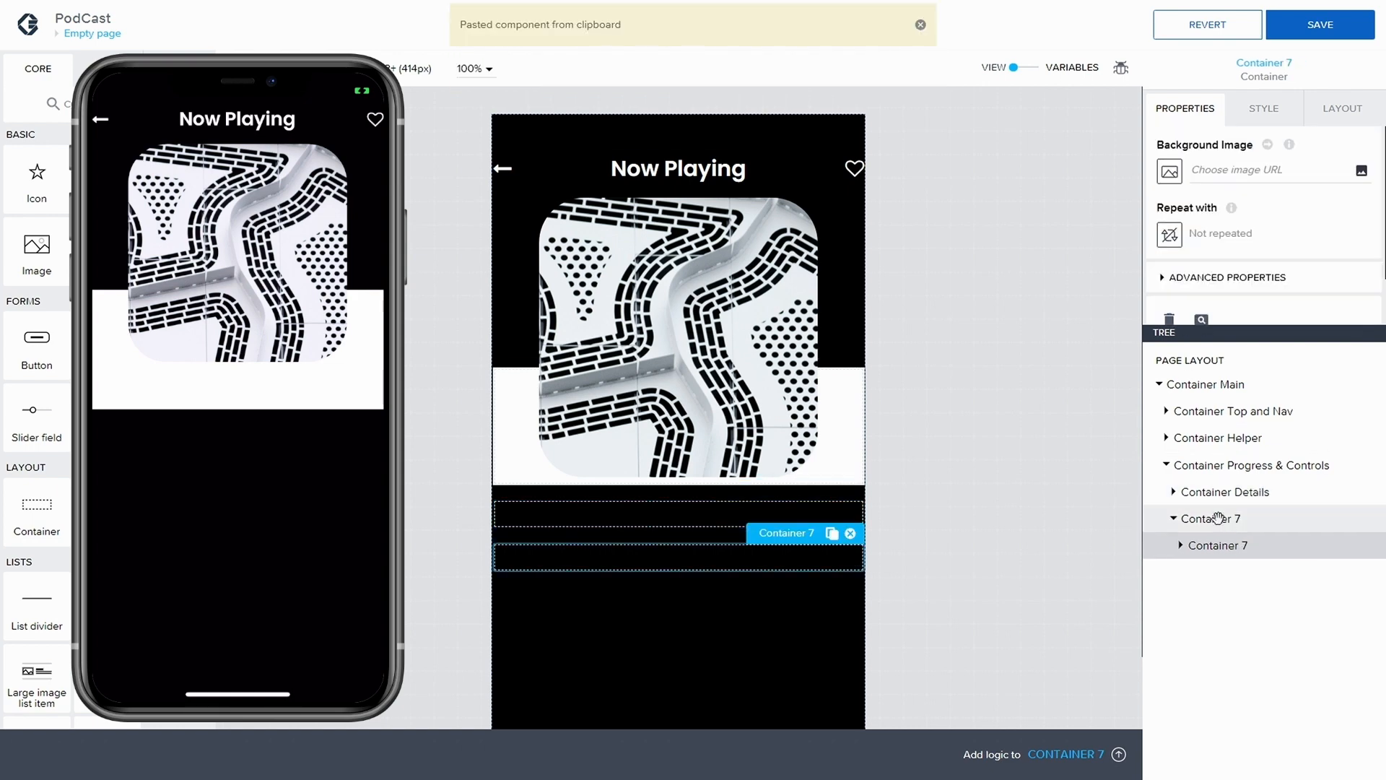
left_click_drag(1204, 544, 1224, 522)
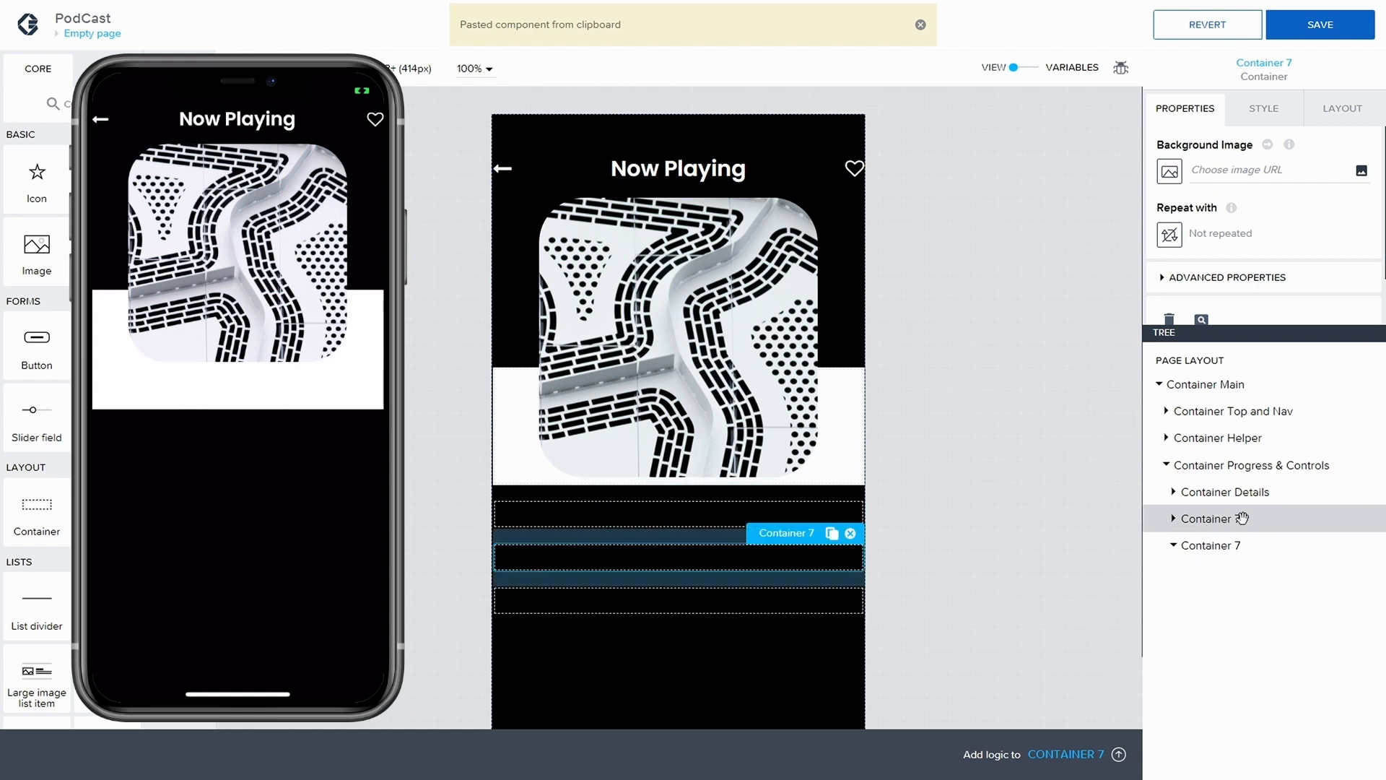
left_click(1164, 279)
scroll(1258, 287, "down", 1)
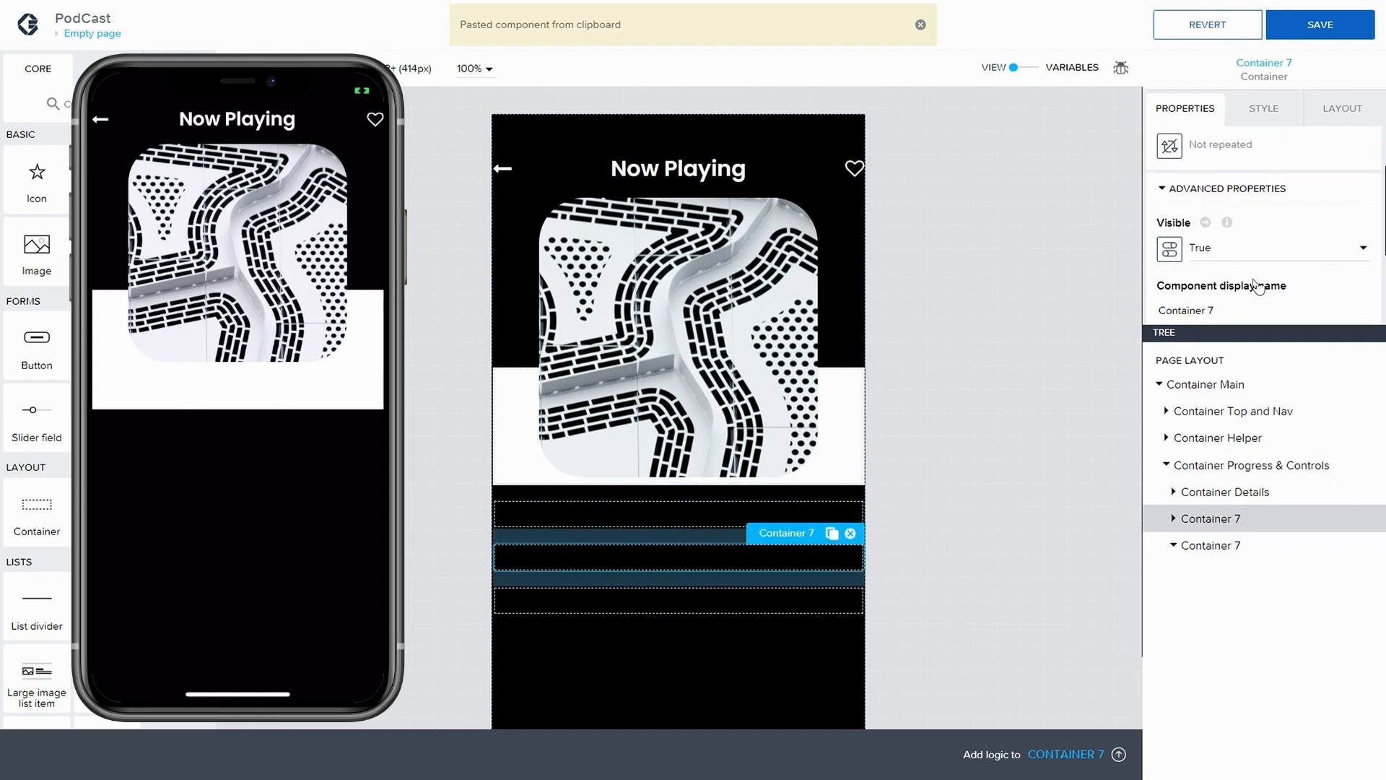
left_click(1238, 306)
type("Progress")
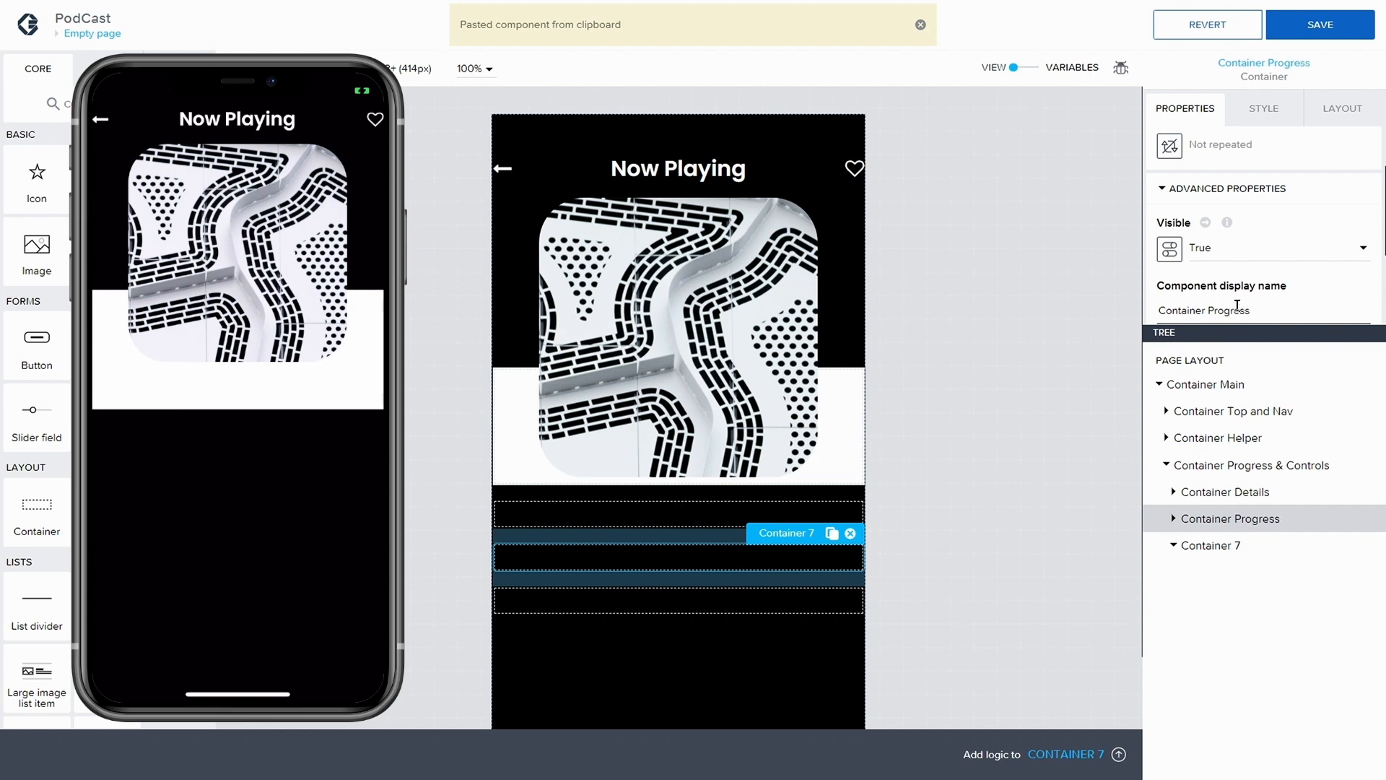
Rename the last container inside Container Progress & Controls as Container Controls, collapse it in the tree, and select Container Details
left_click(1188, 544)
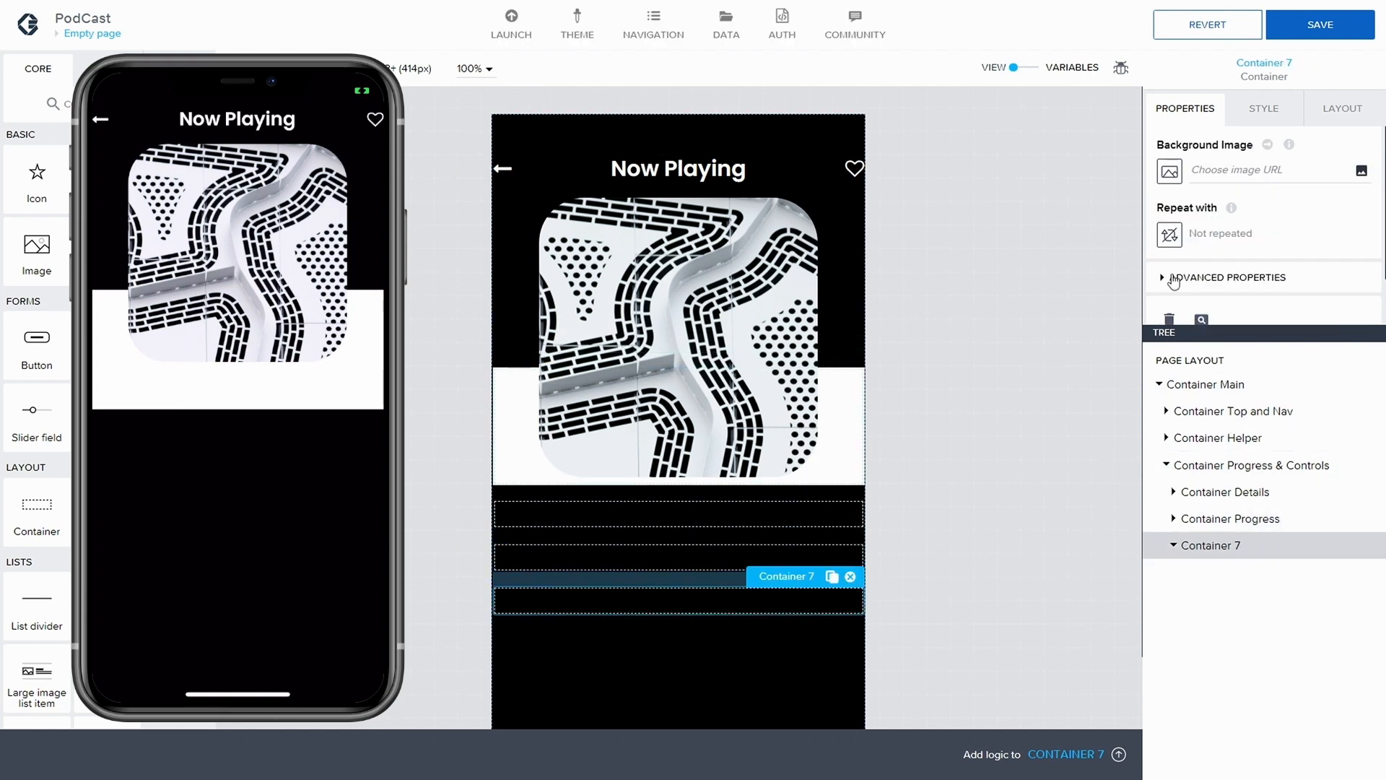
scroll(1173, 281, "down", 1)
left_click(1165, 253)
scroll(1167, 256, "down", 1)
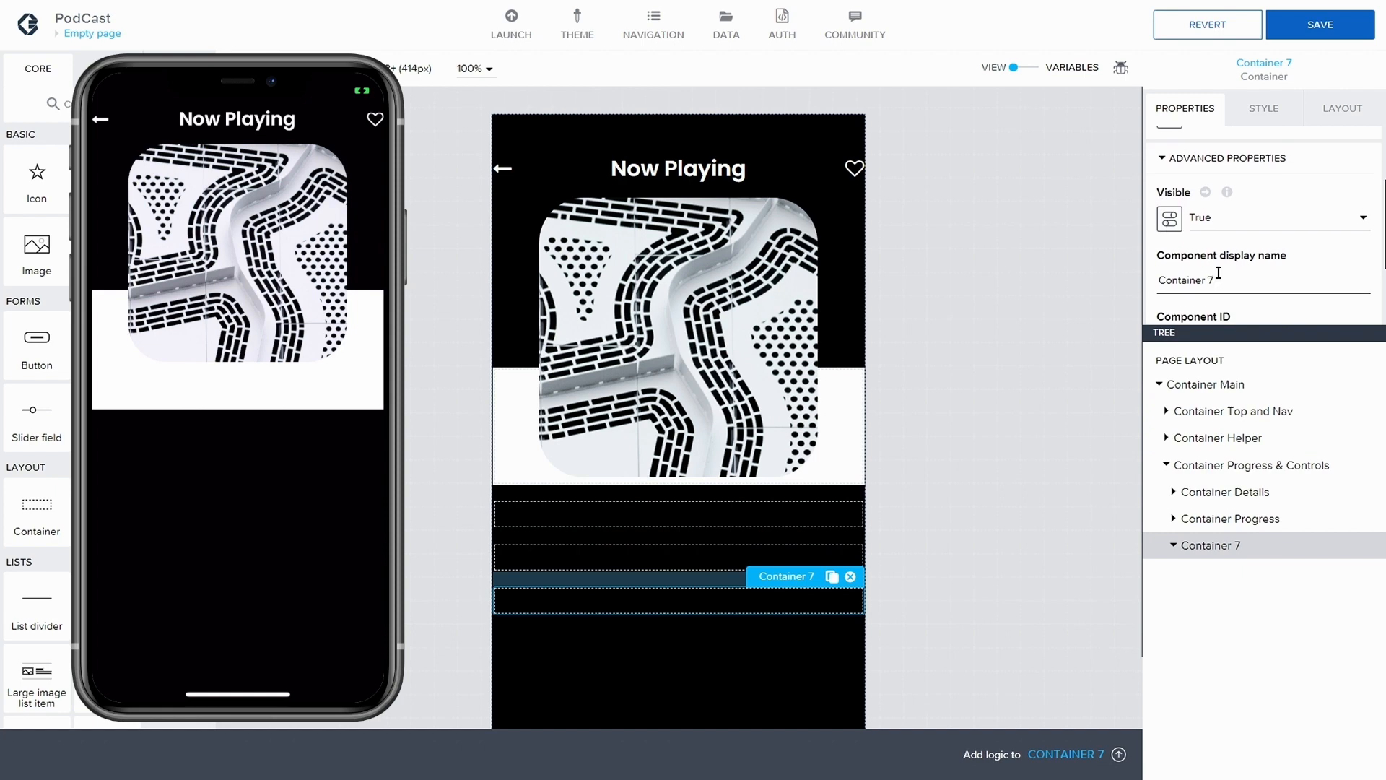
type("Controls")
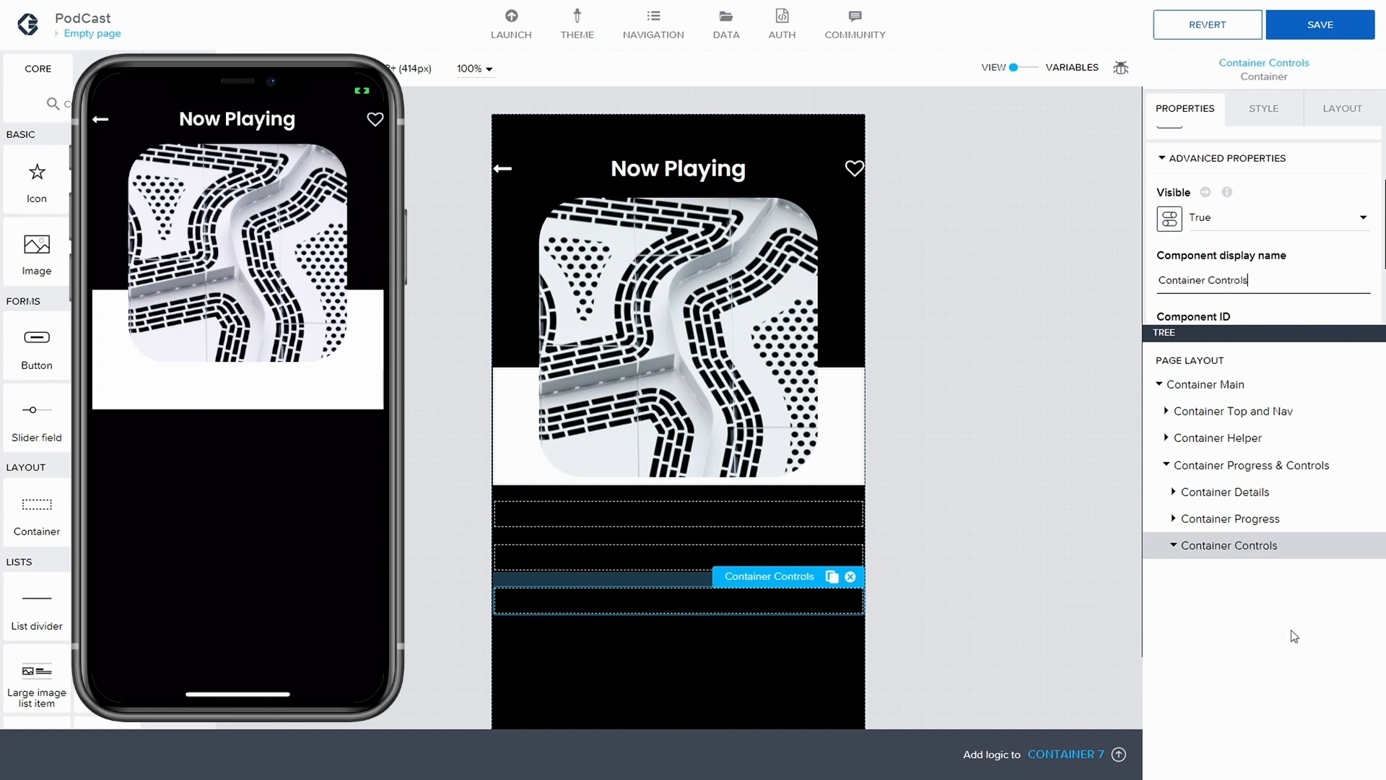
left_click(1172, 550)
left_click(1187, 495)
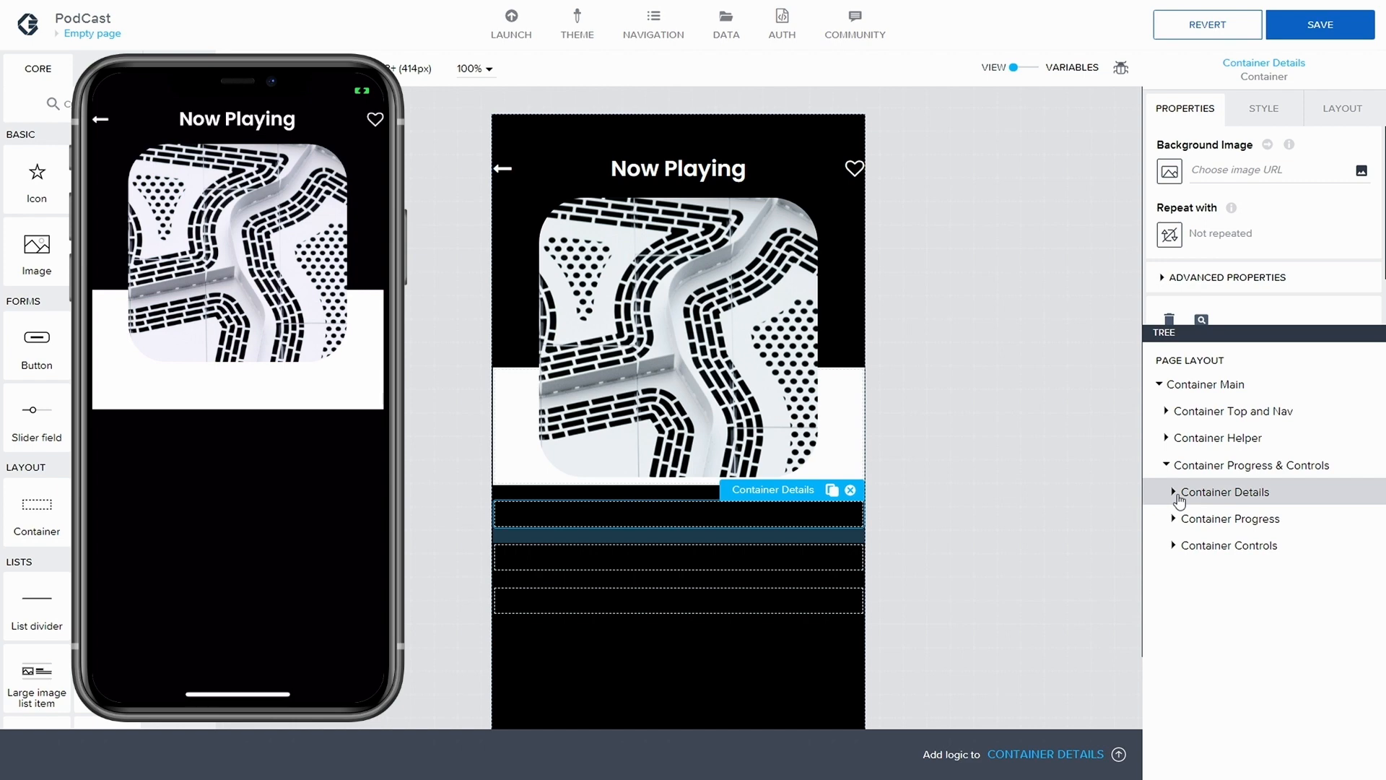
Apply the White container style class to Container Progress & Controls and save the app
left_click(1237, 466)
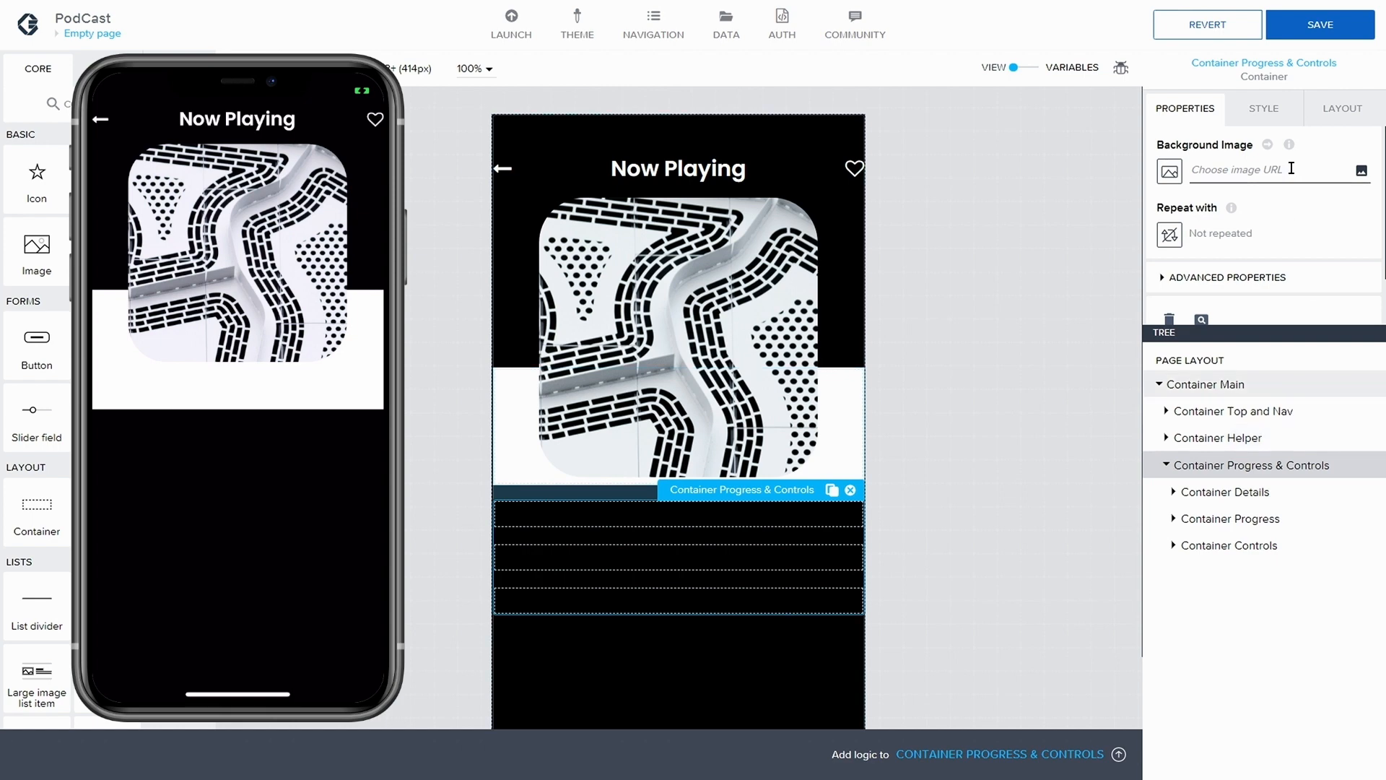
left_click(1266, 128)
scroll(1322, 210, "down", 5)
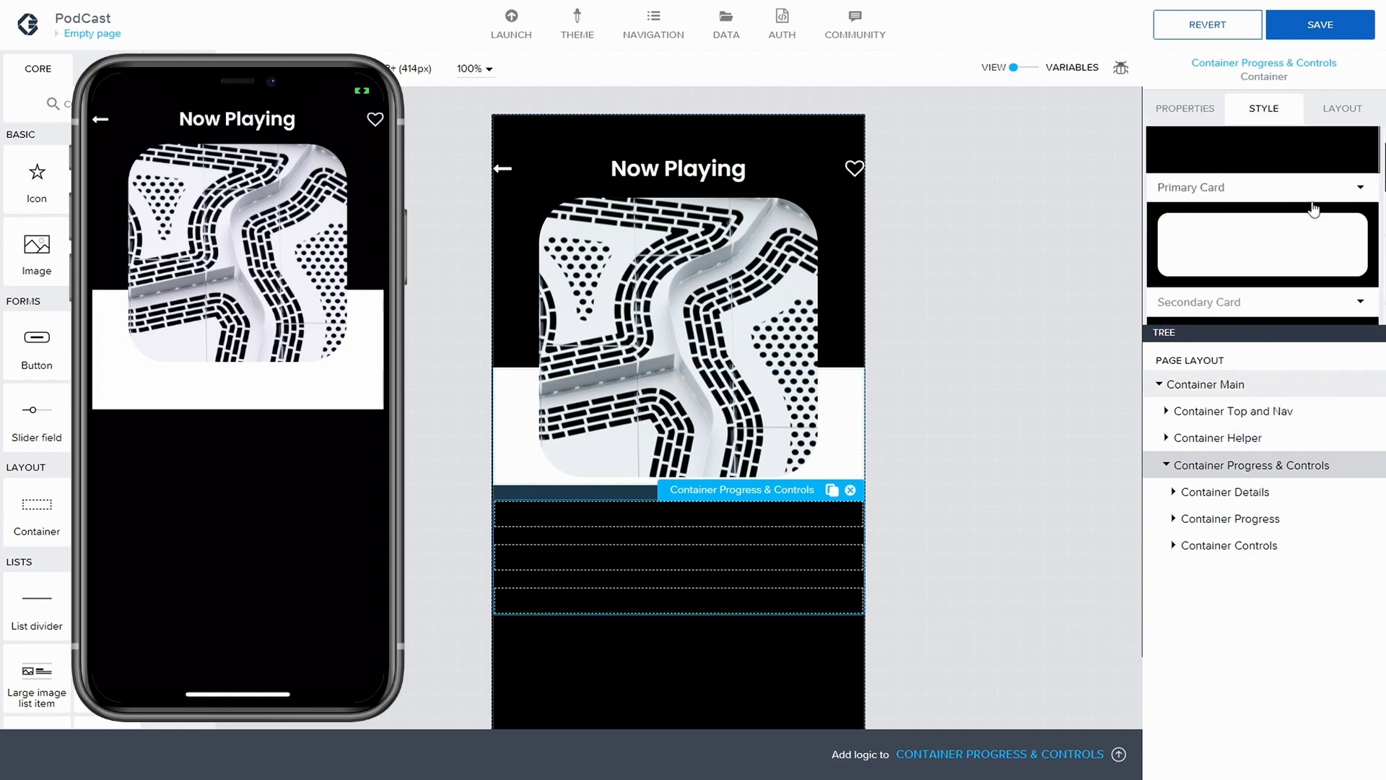
scroll(1314, 209, "down", 5)
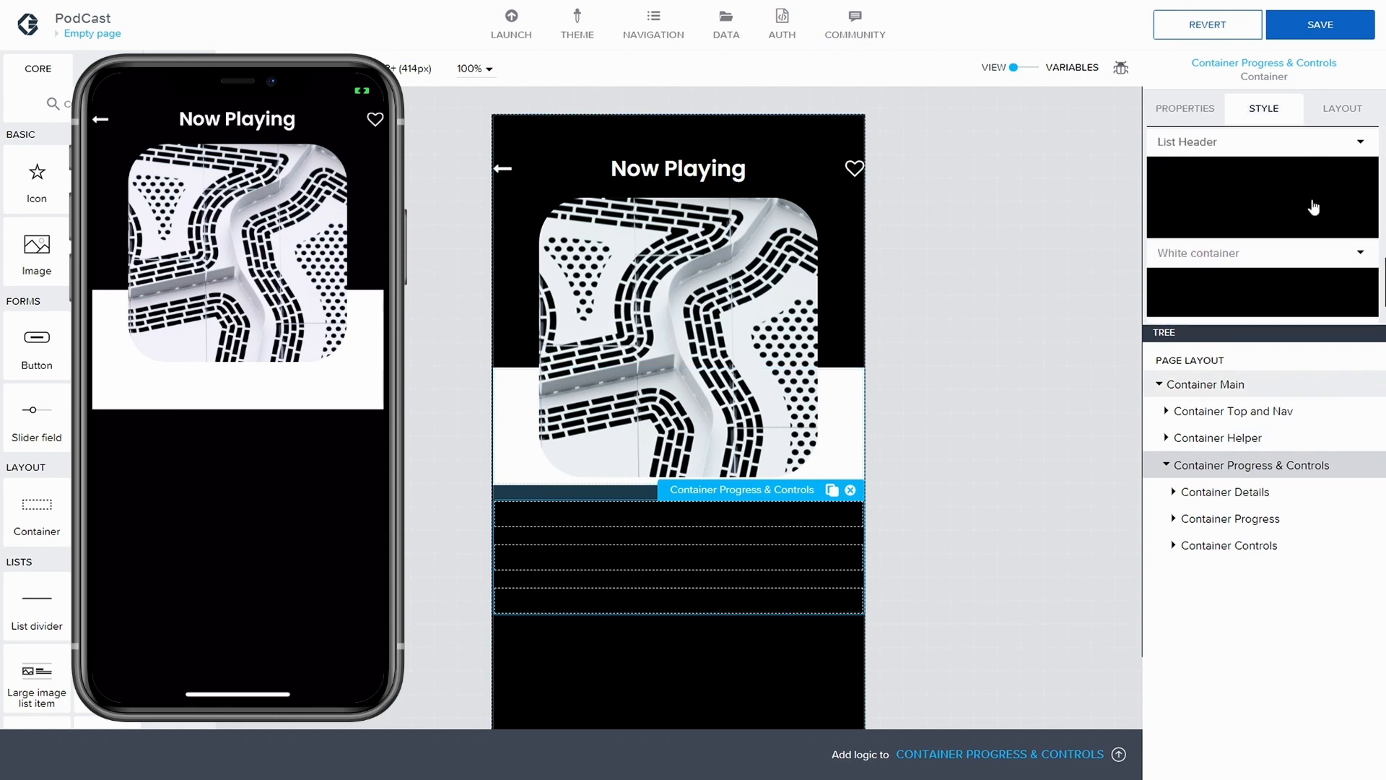
left_click(1348, 193)
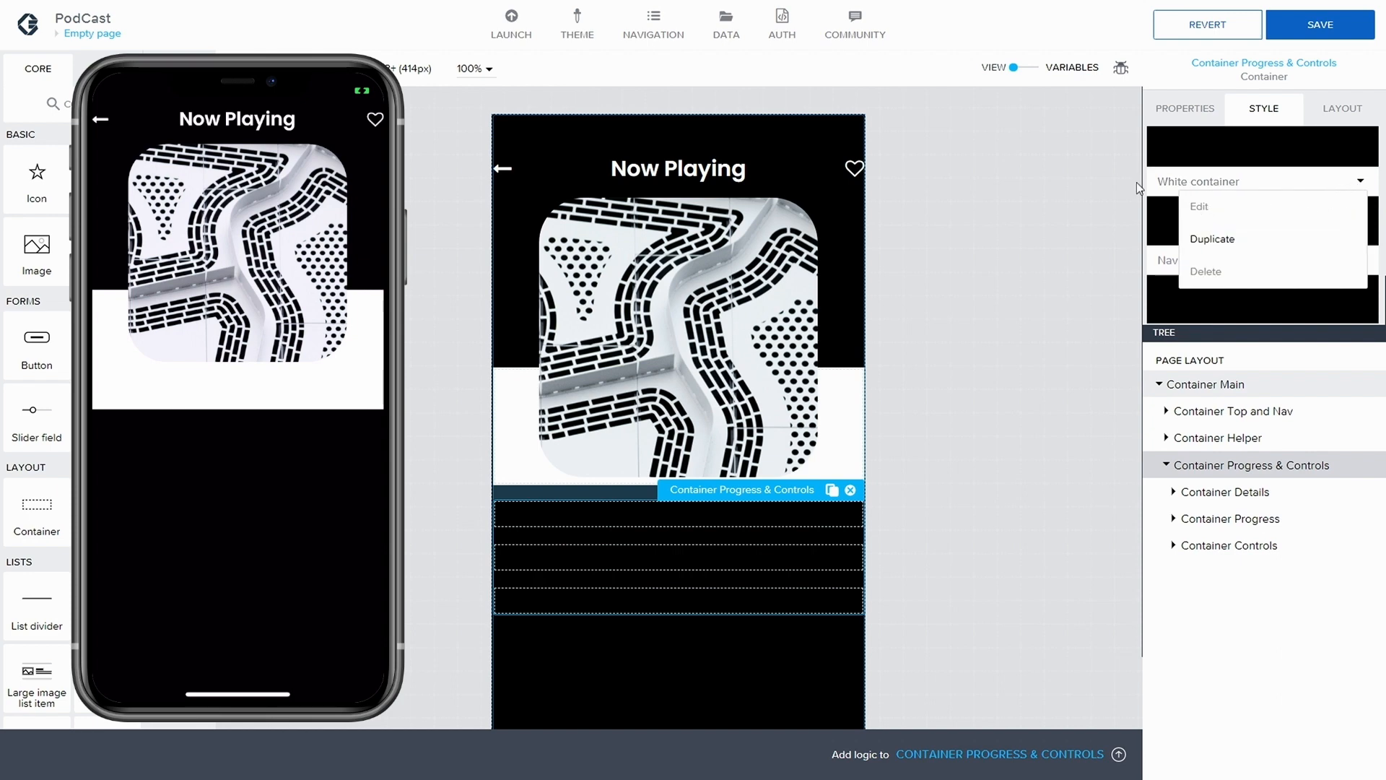
scroll(1167, 191, "up", 1)
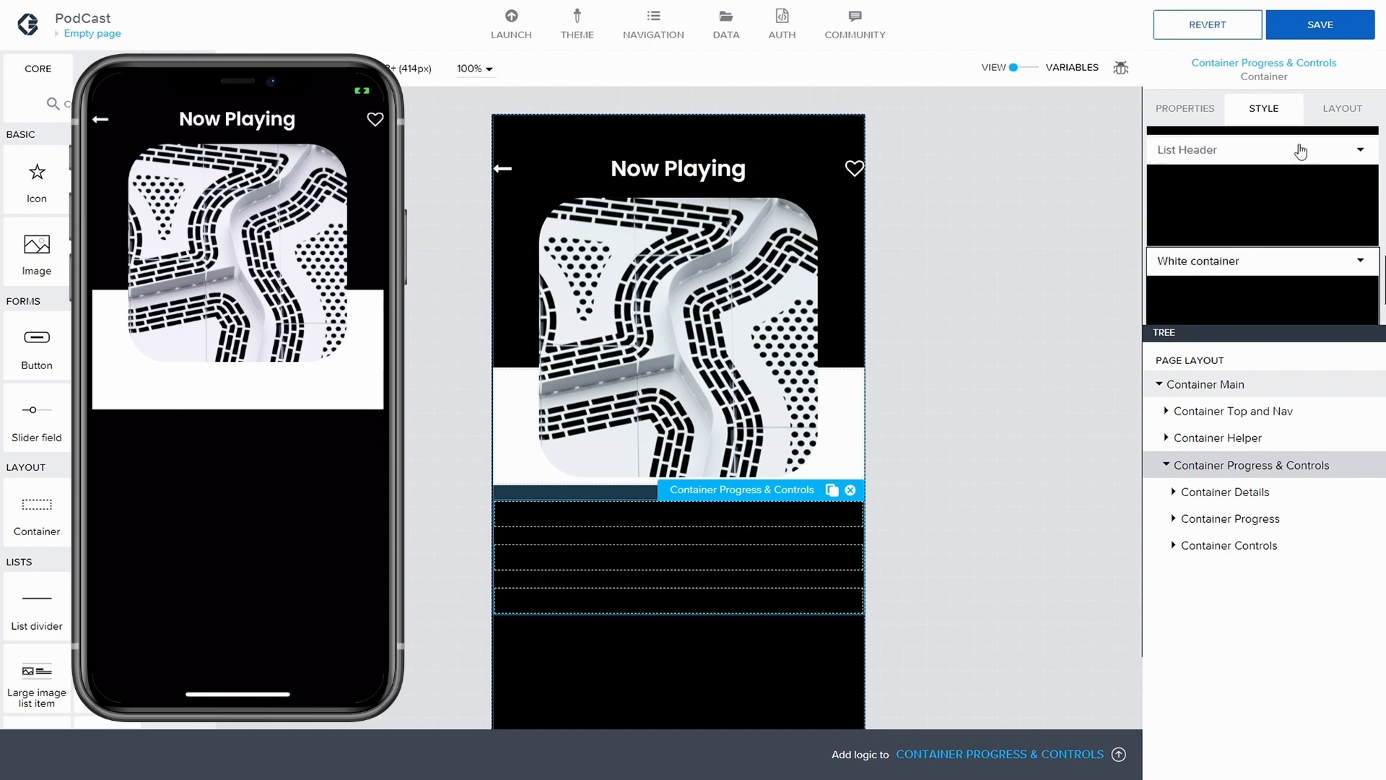
left_click(1342, 22)
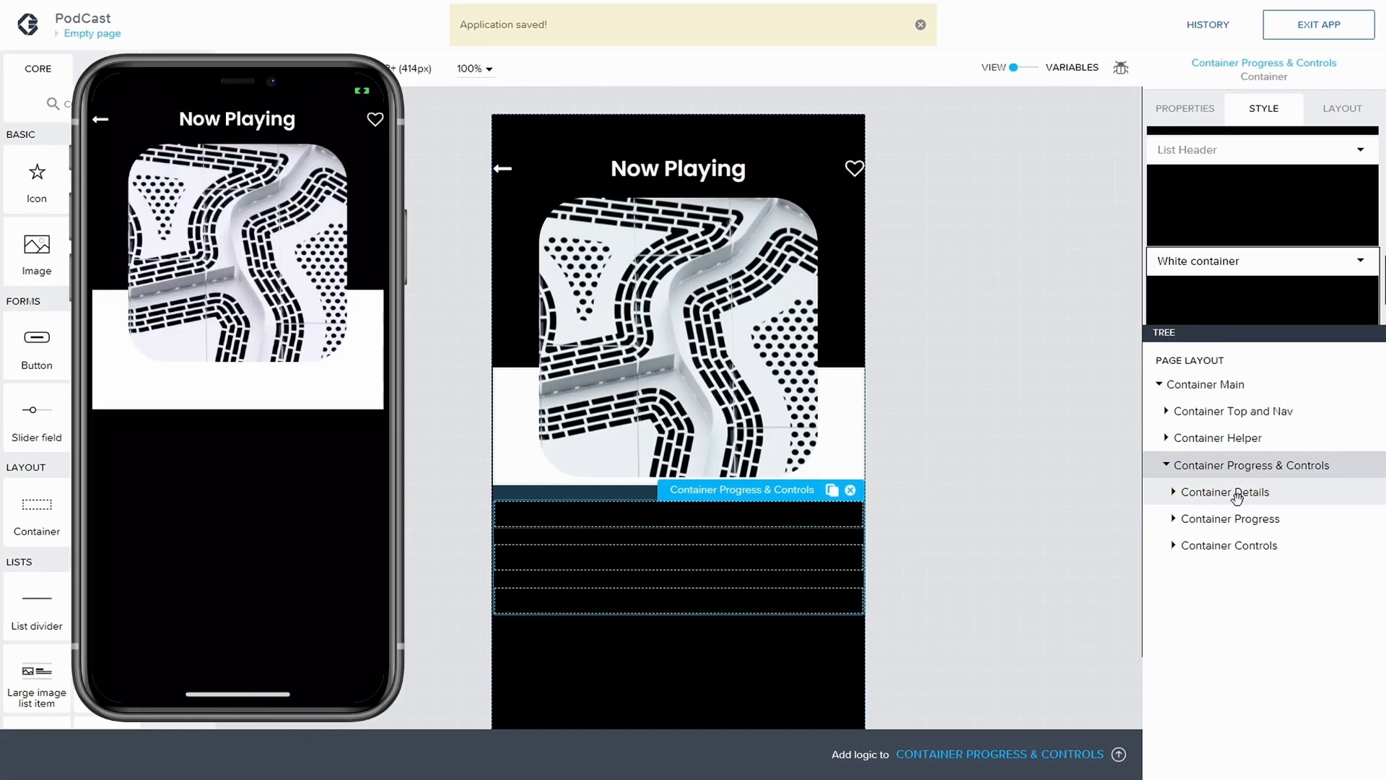
Apply the White container style class to Container Details inside Container Progress & Controls
left_click(1237, 496)
scroll(1286, 211, "down", 6)
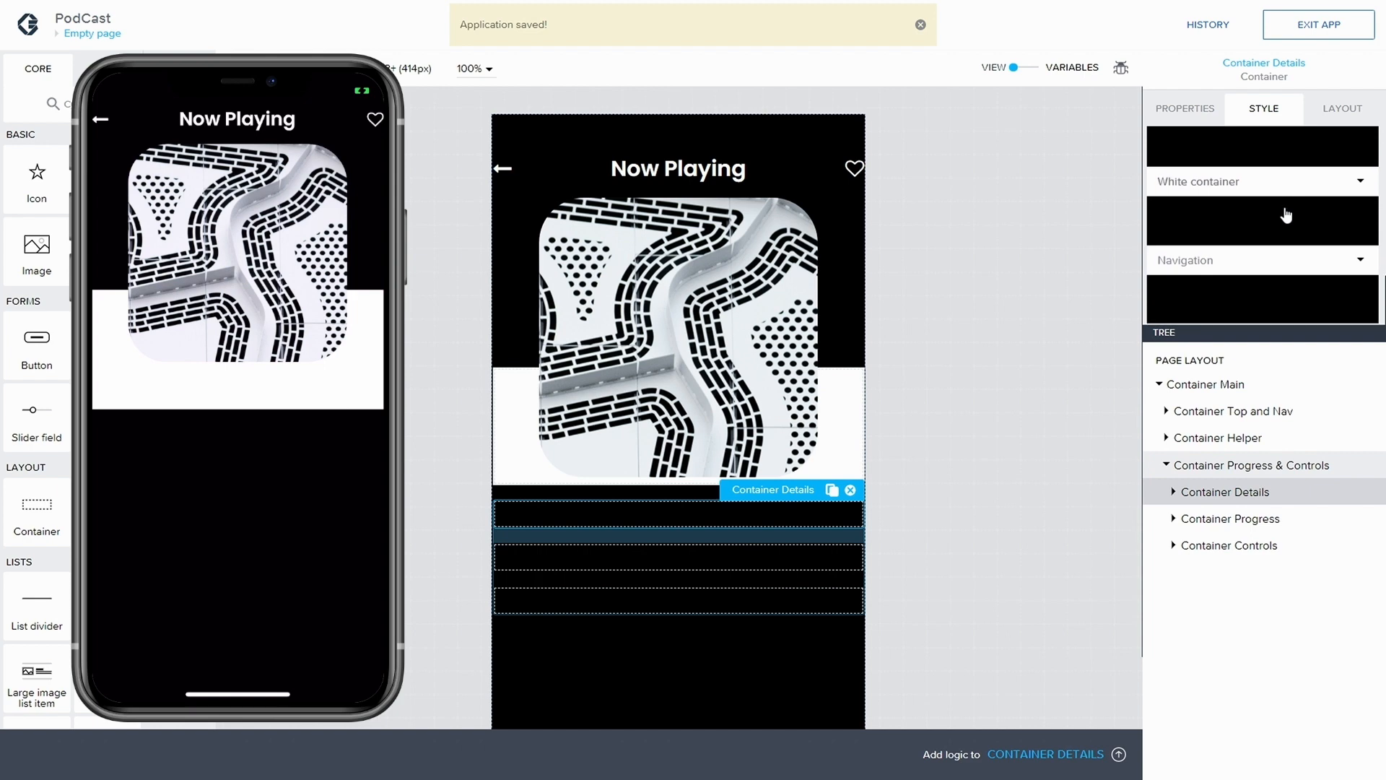
scroll(1278, 189, "up", 2)
left_click(1292, 269)
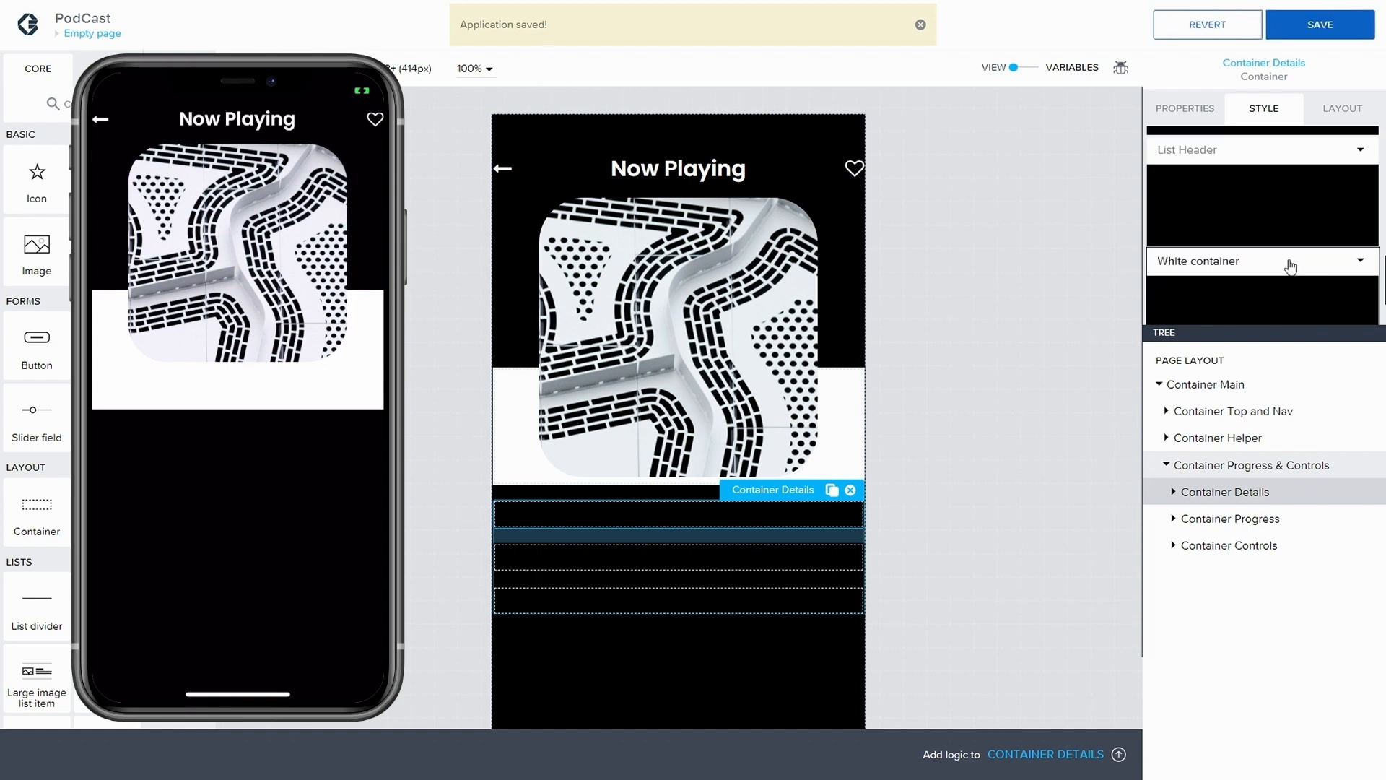
Apply the White container style class to Container Progress and select Container Controls in the tree
left_click(1249, 517)
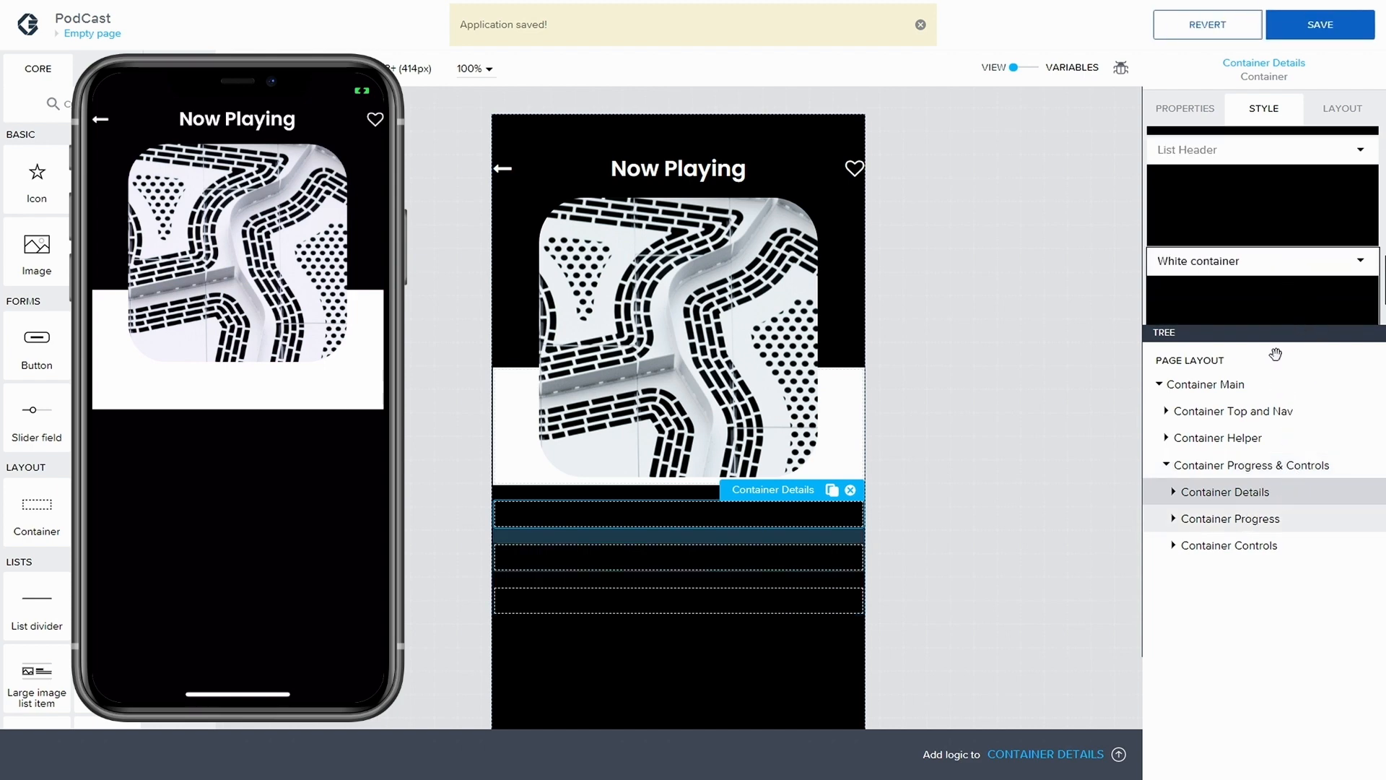
scroll(1289, 249, "down", 5)
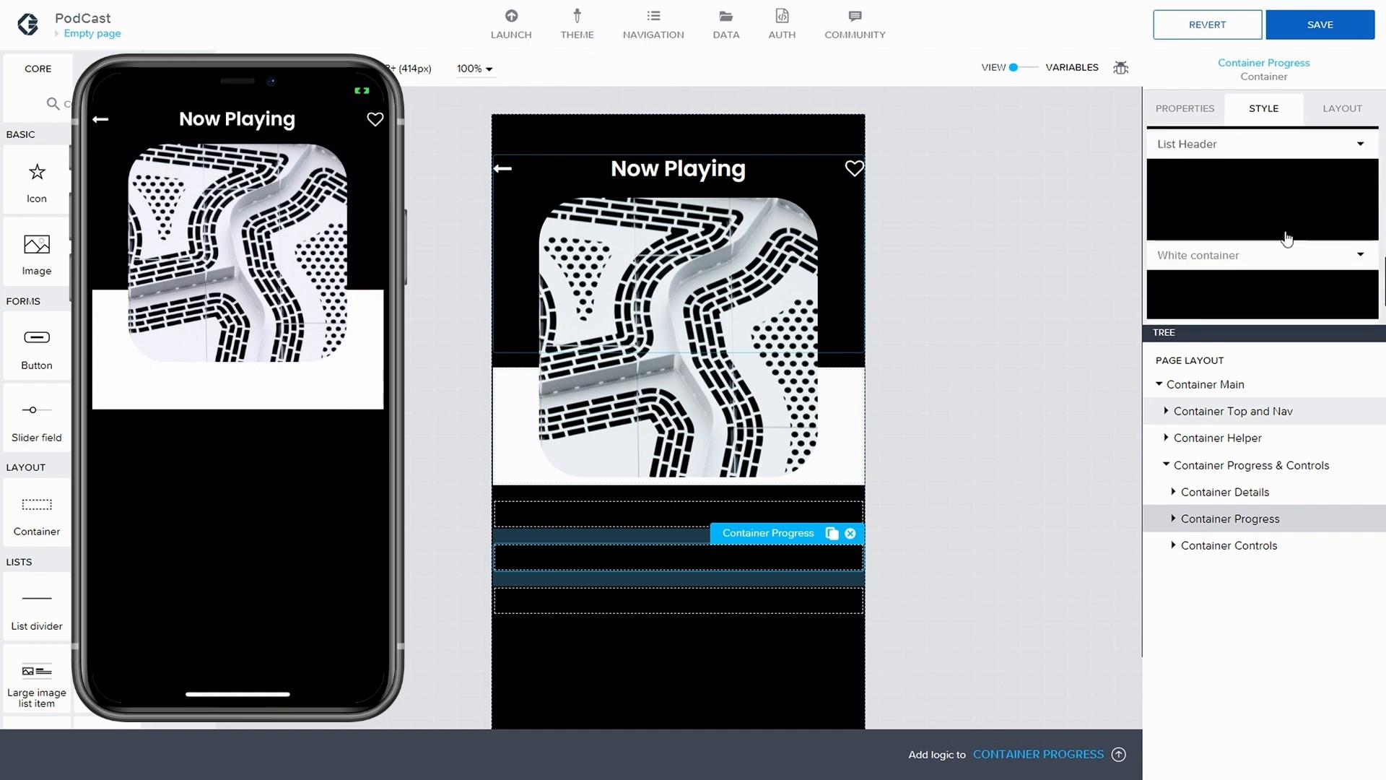
scroll(1256, 210, "up", 2)
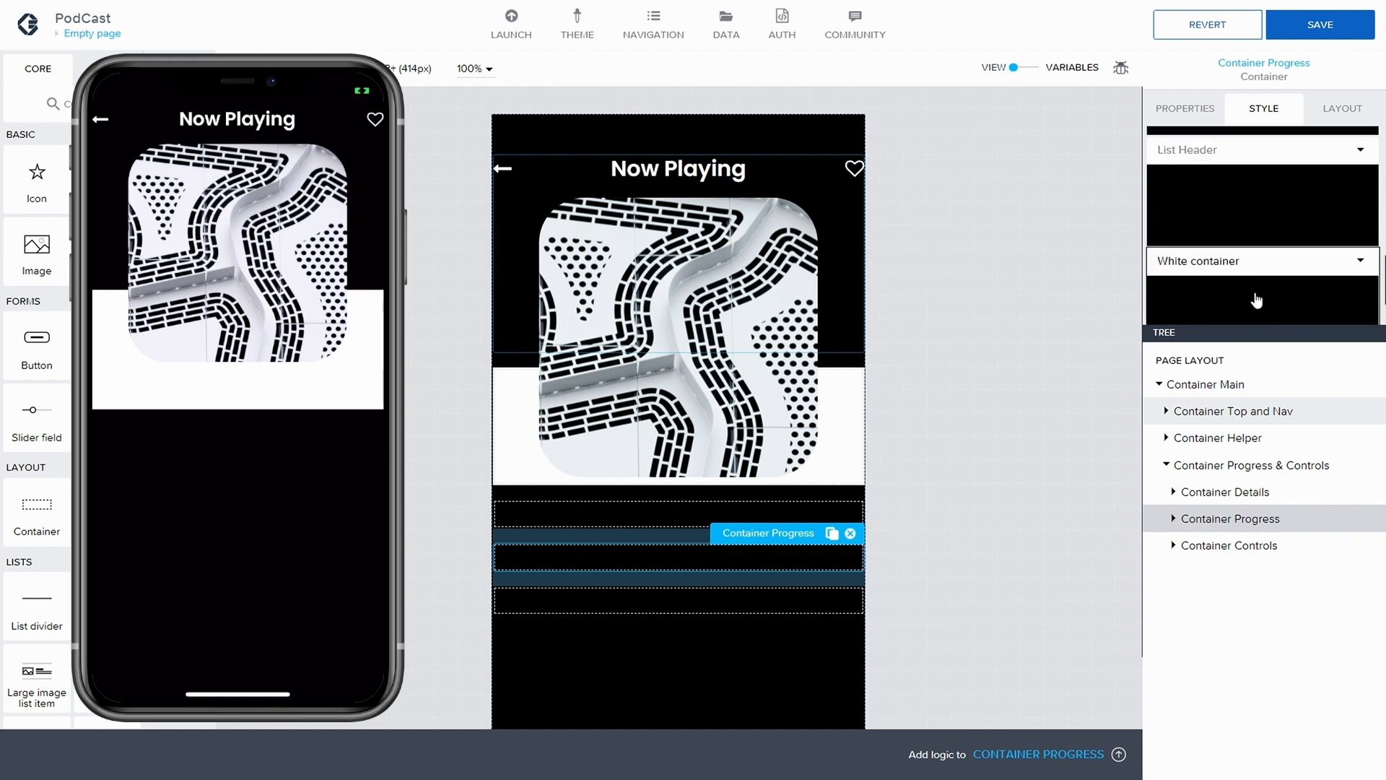
left_click(1260, 543)
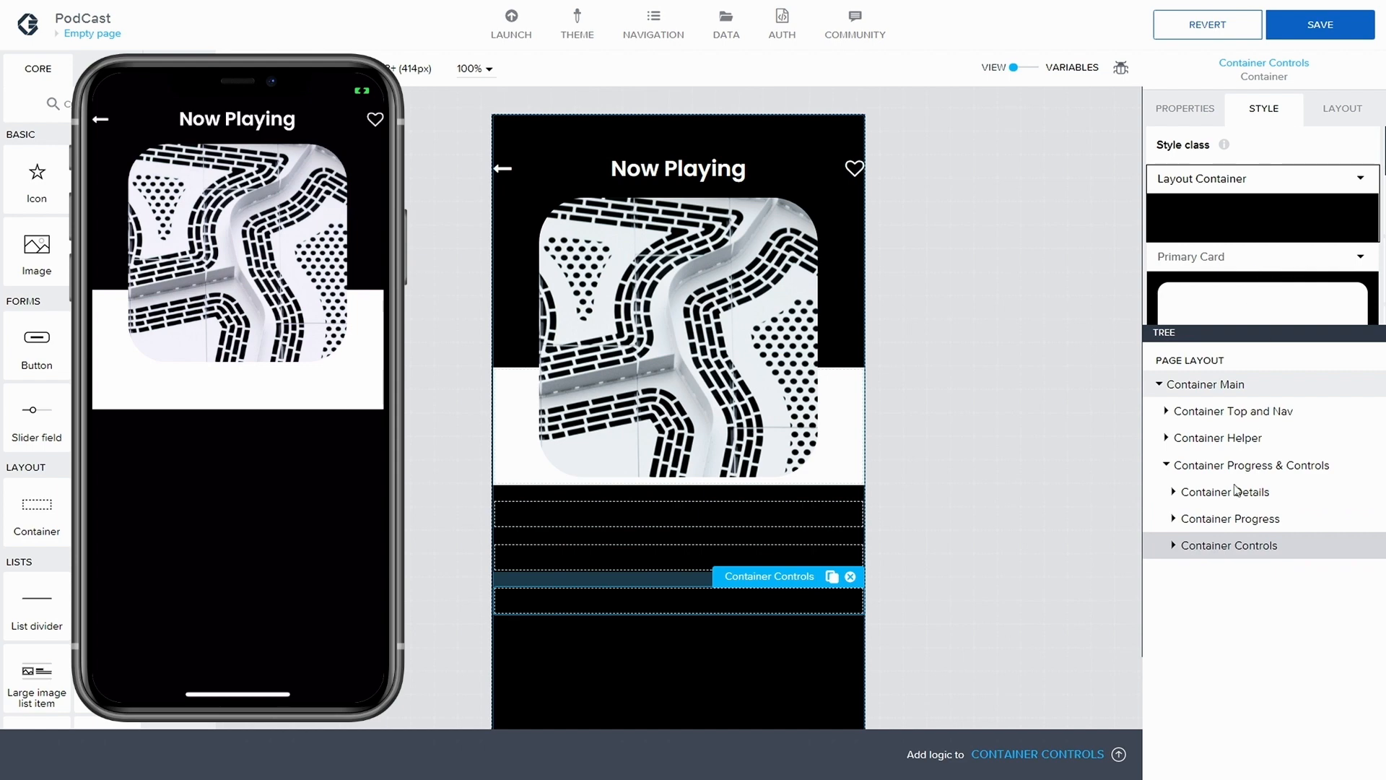
Edit the White container style from Container Progress, setting its background color to Level 1 background, overwrite the style class, and save the app
left_click(1228, 518)
scroll(1244, 233, "down", 2)
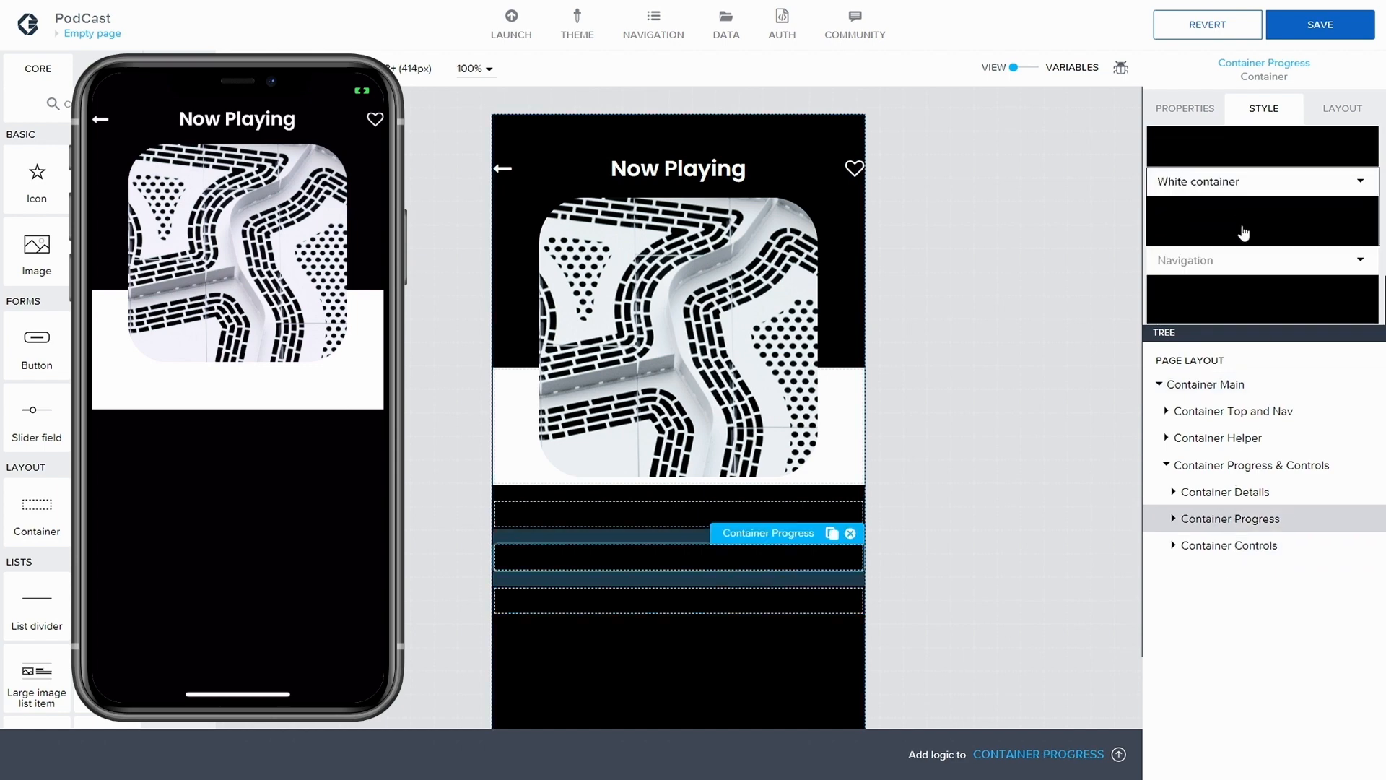
left_click(1360, 212)
left_click(1286, 234)
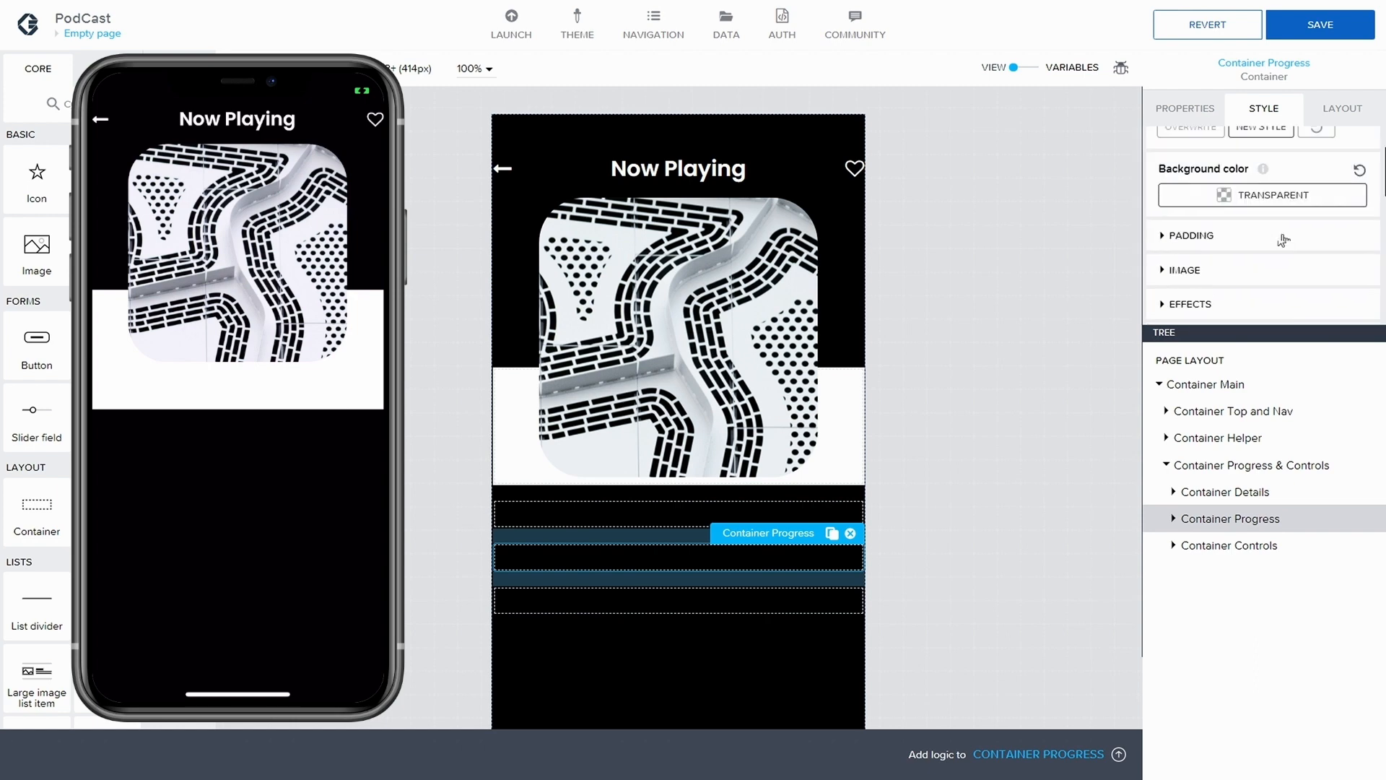
scroll(1284, 240, "up", 2)
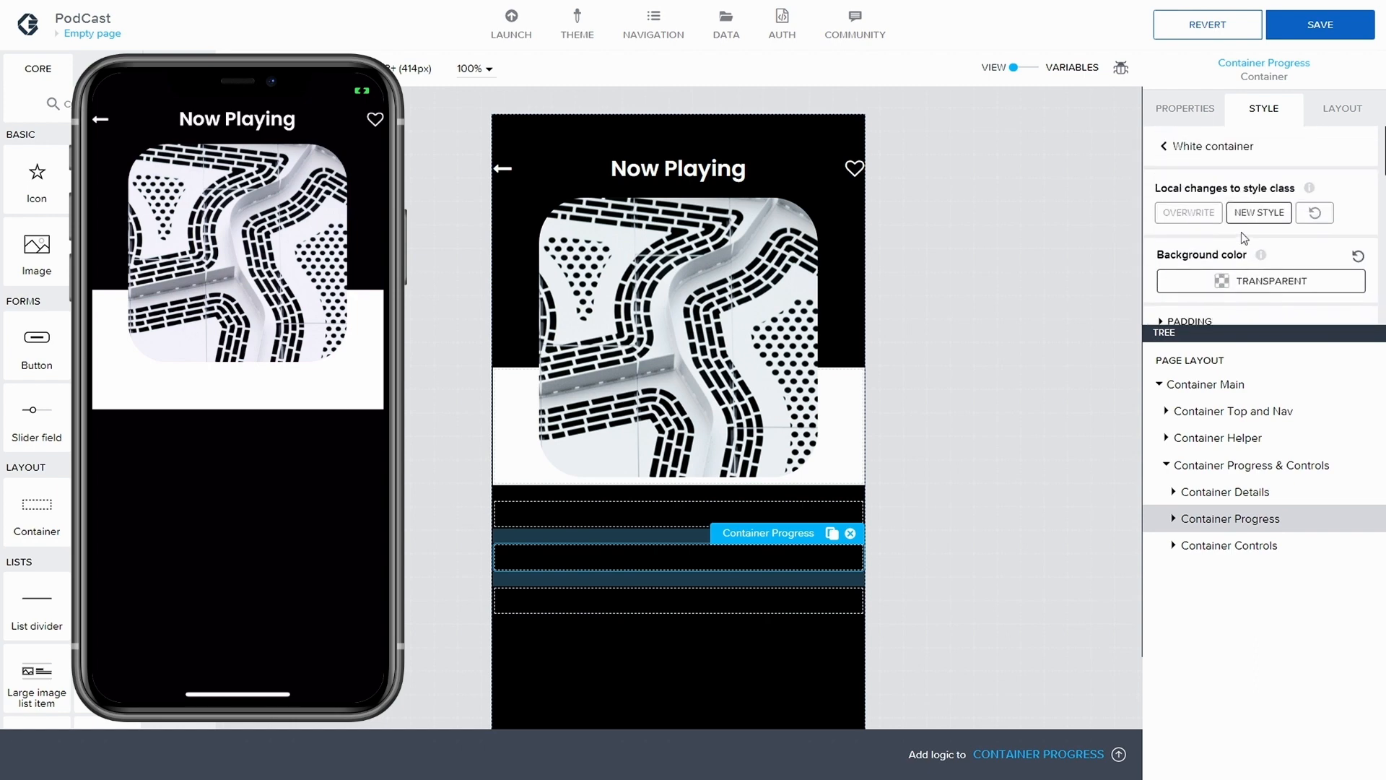
left_click(1245, 281)
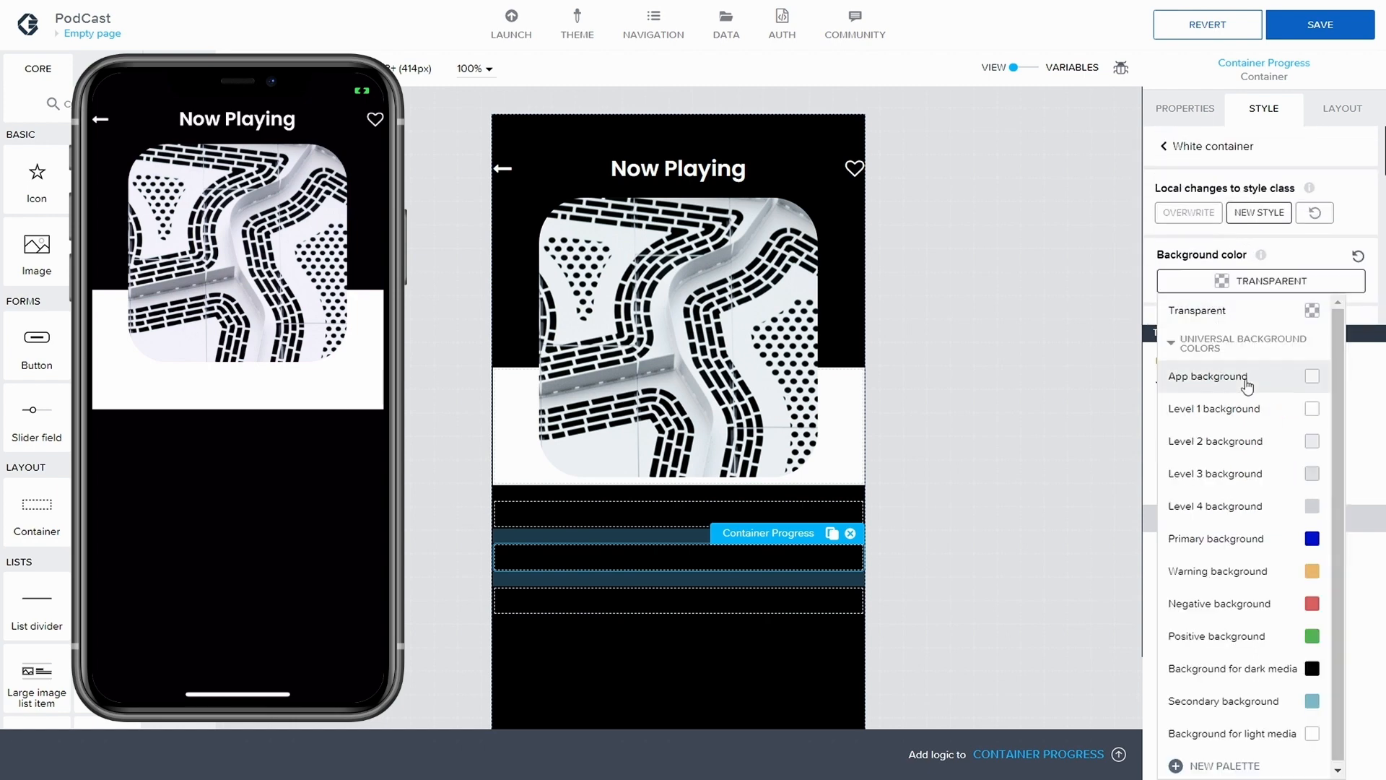
left_click(1216, 405)
left_click(1188, 213)
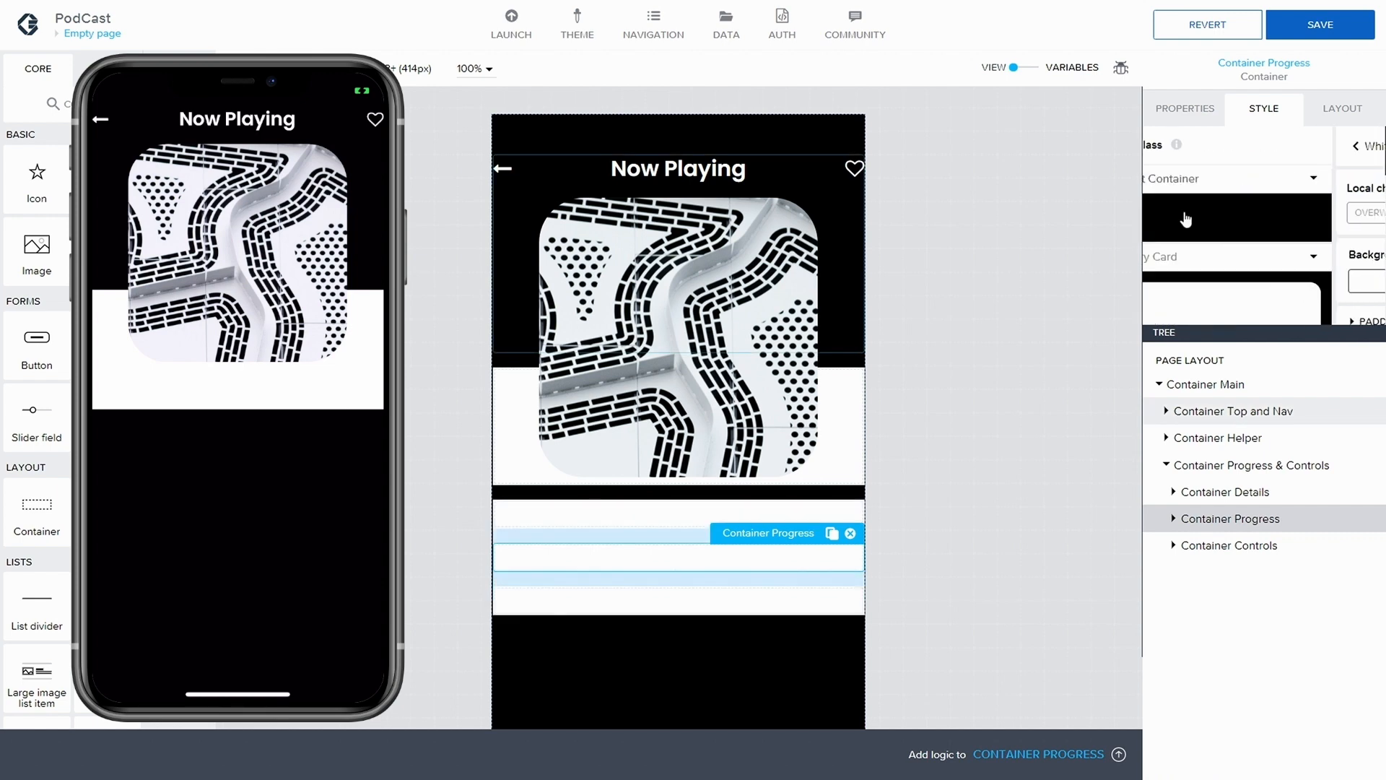
left_click(1319, 25)
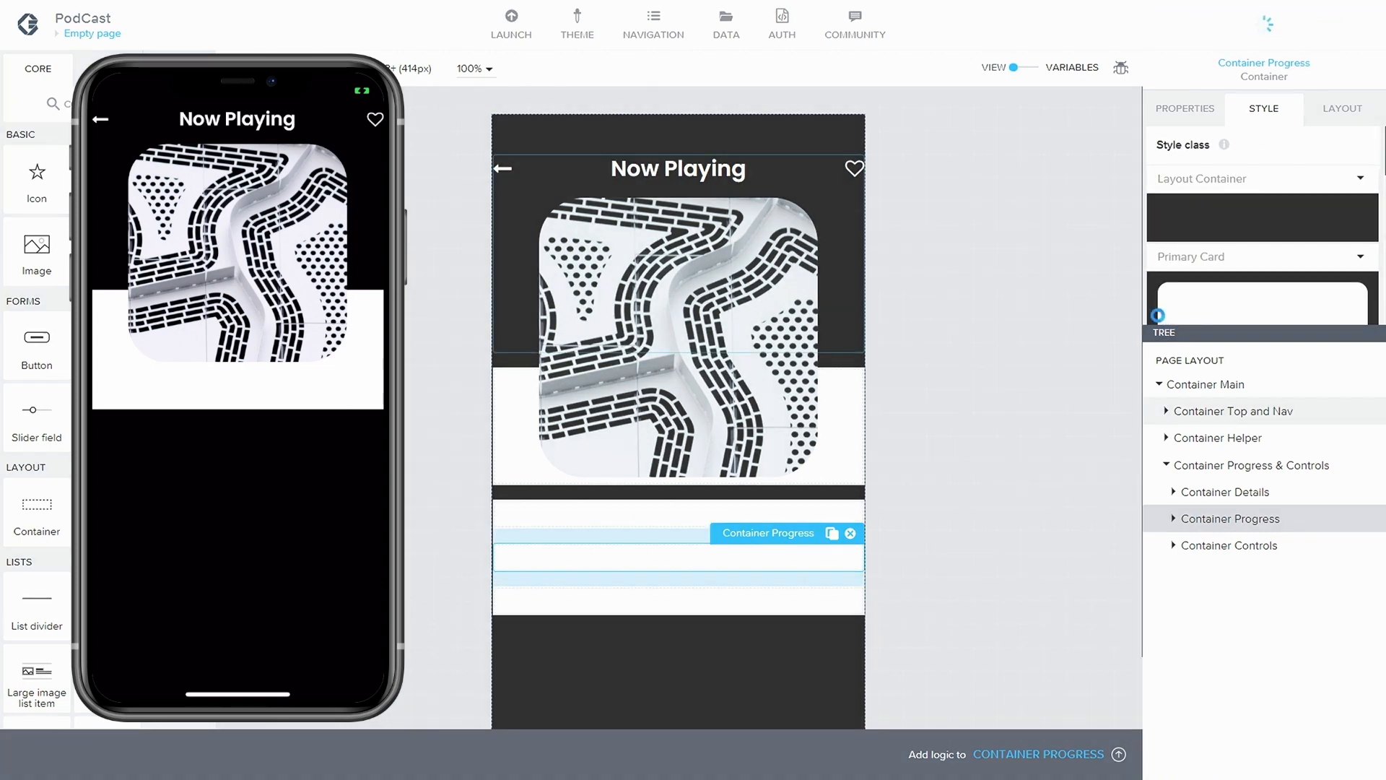
Clear the bottom gap of Container Helper so it meets Container Progress & Controls, and save the app
left_click(1260, 466)
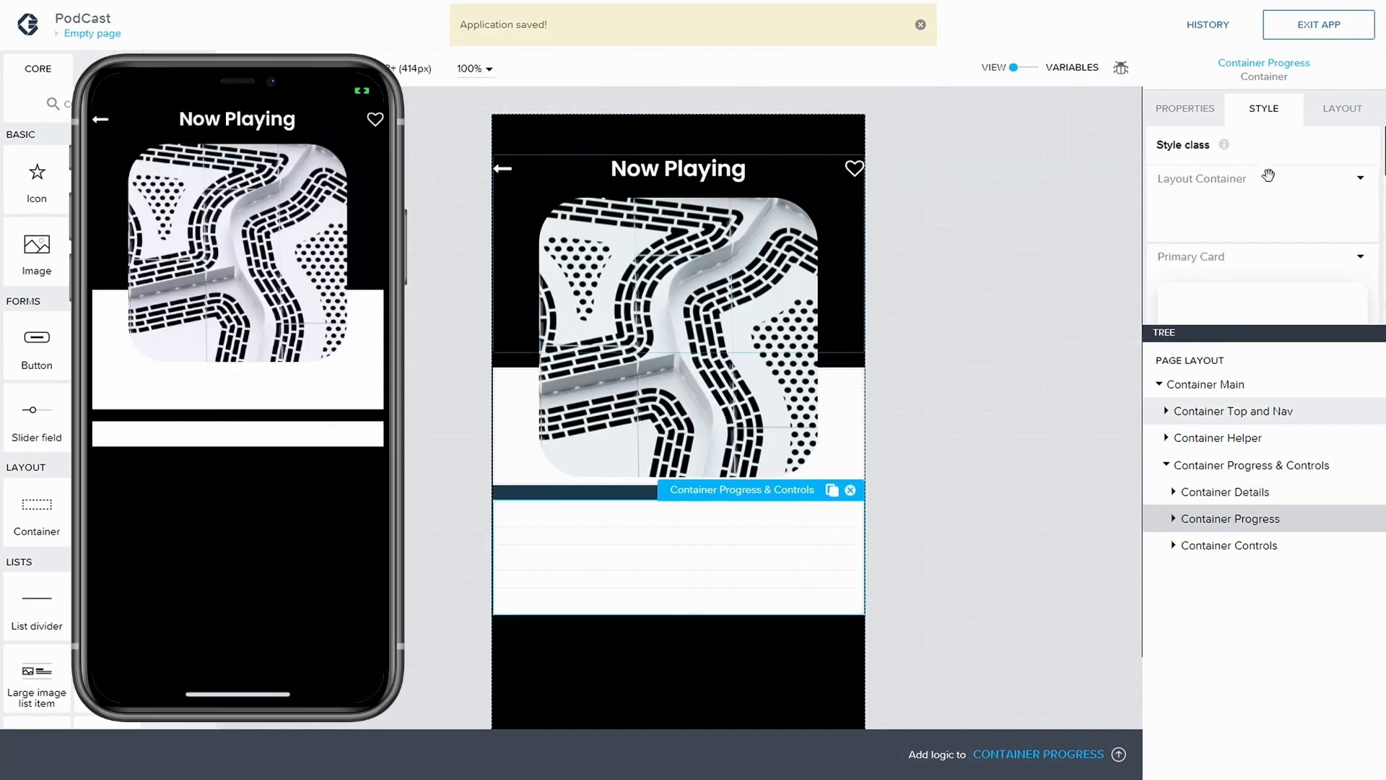
left_click(1244, 494)
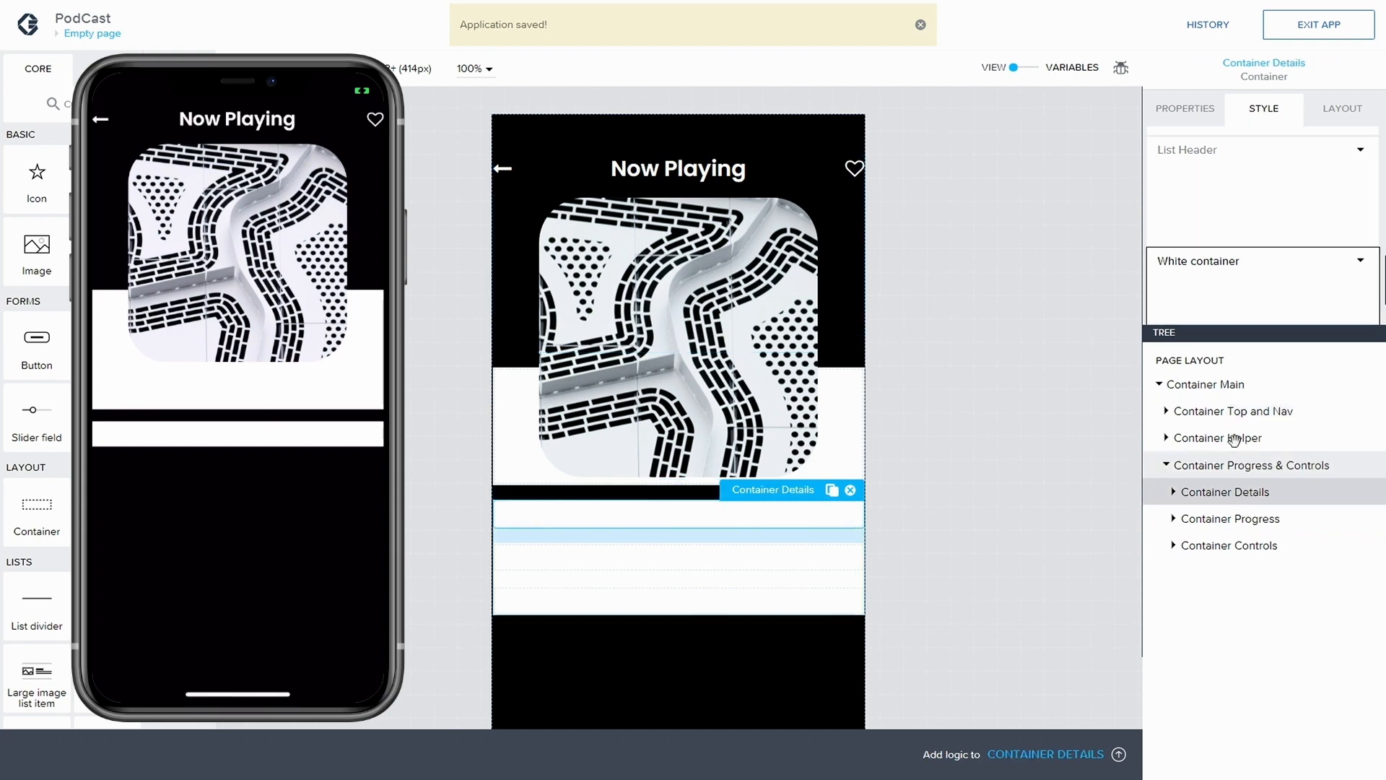
left_click(1245, 384)
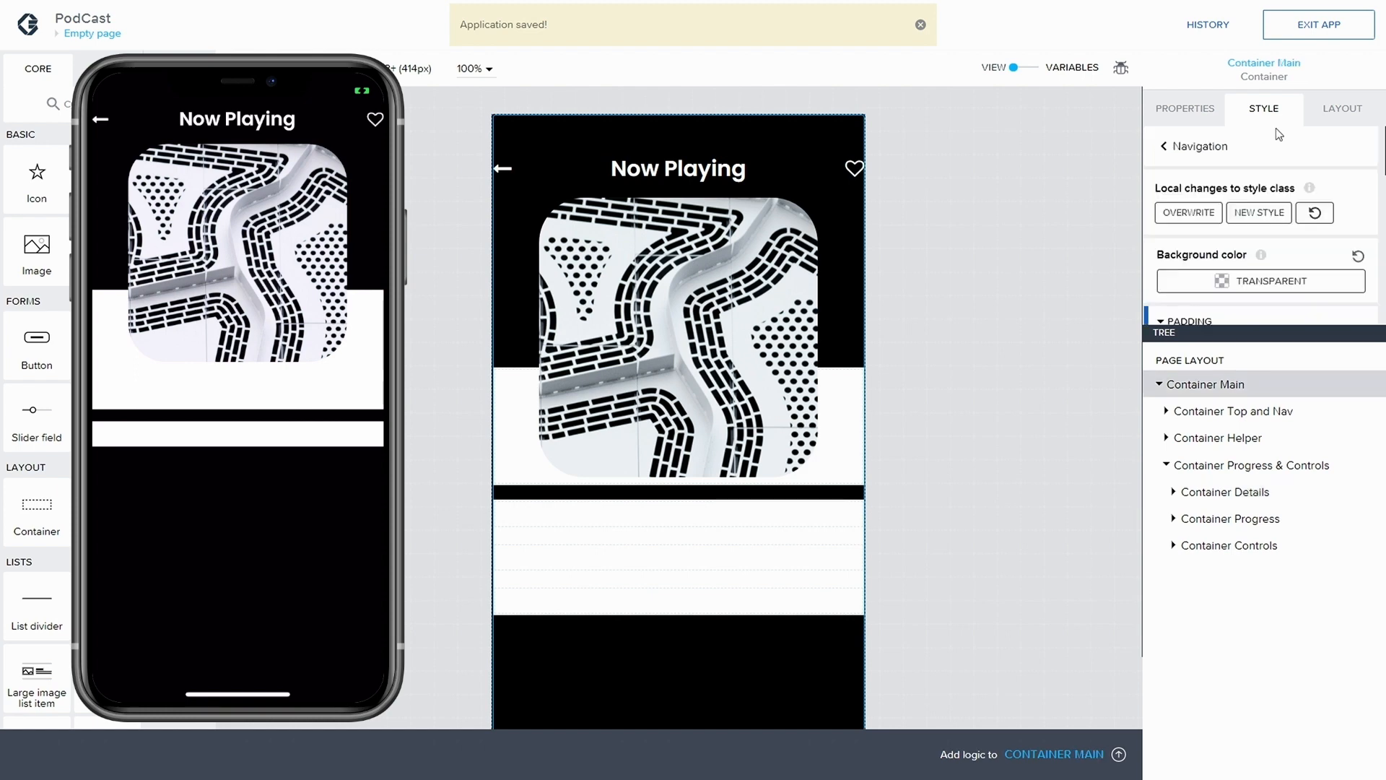
left_click(1337, 112)
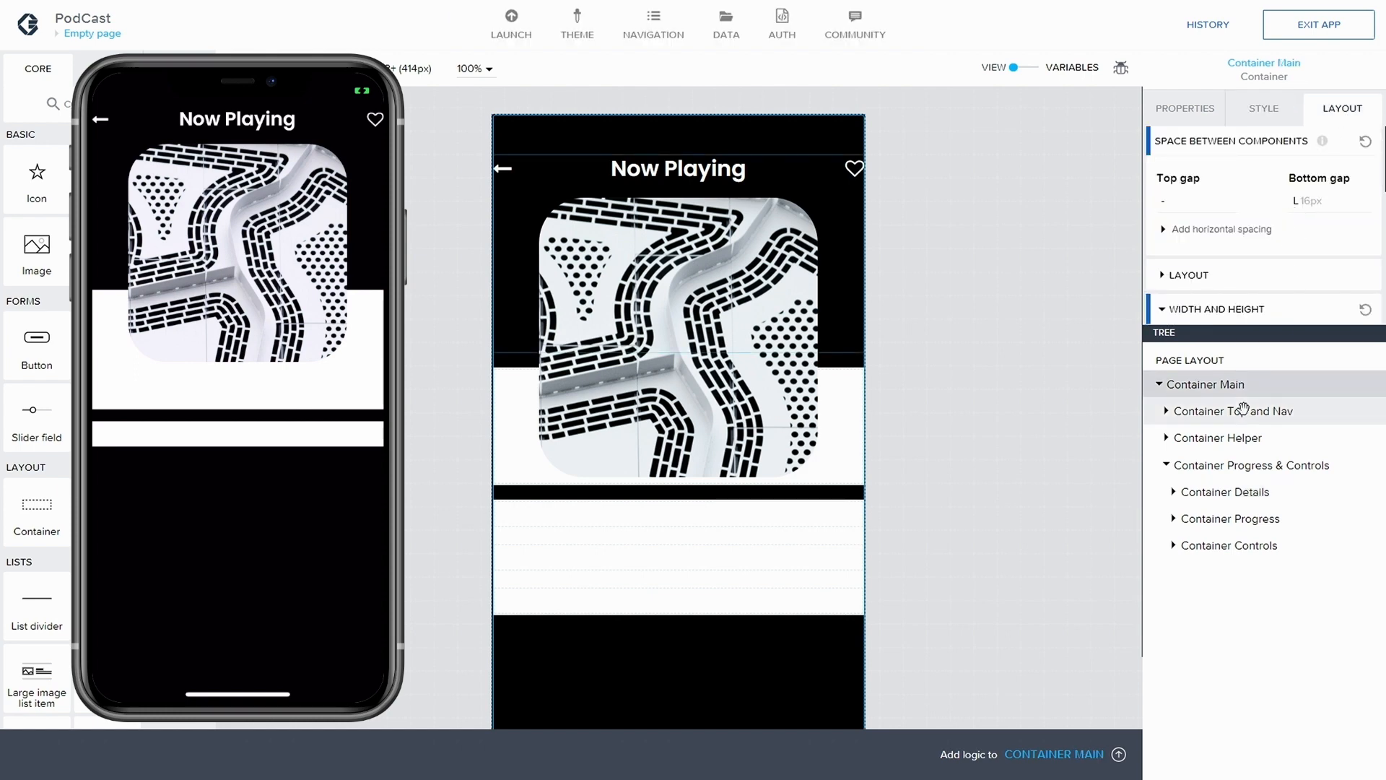
left_click(1238, 442)
left_click(1309, 204)
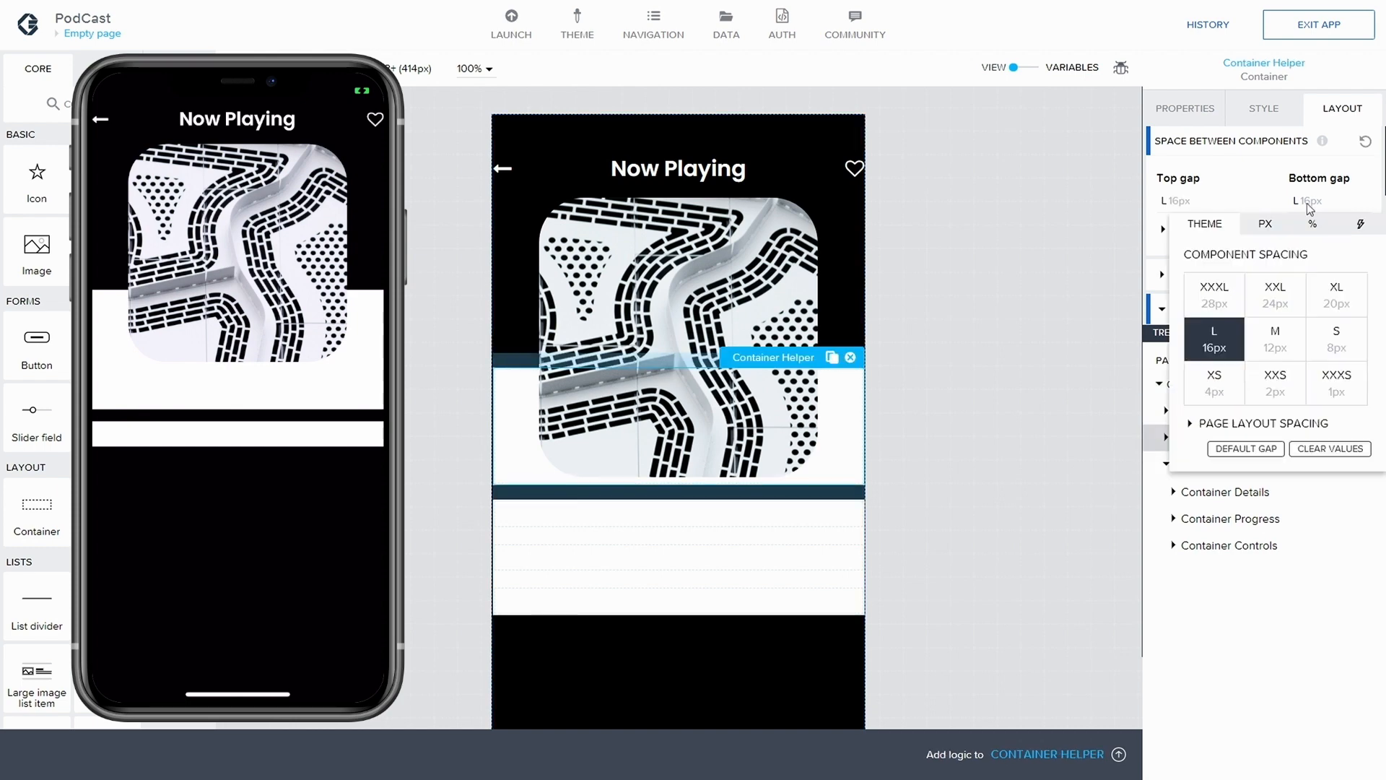
left_click(1331, 449)
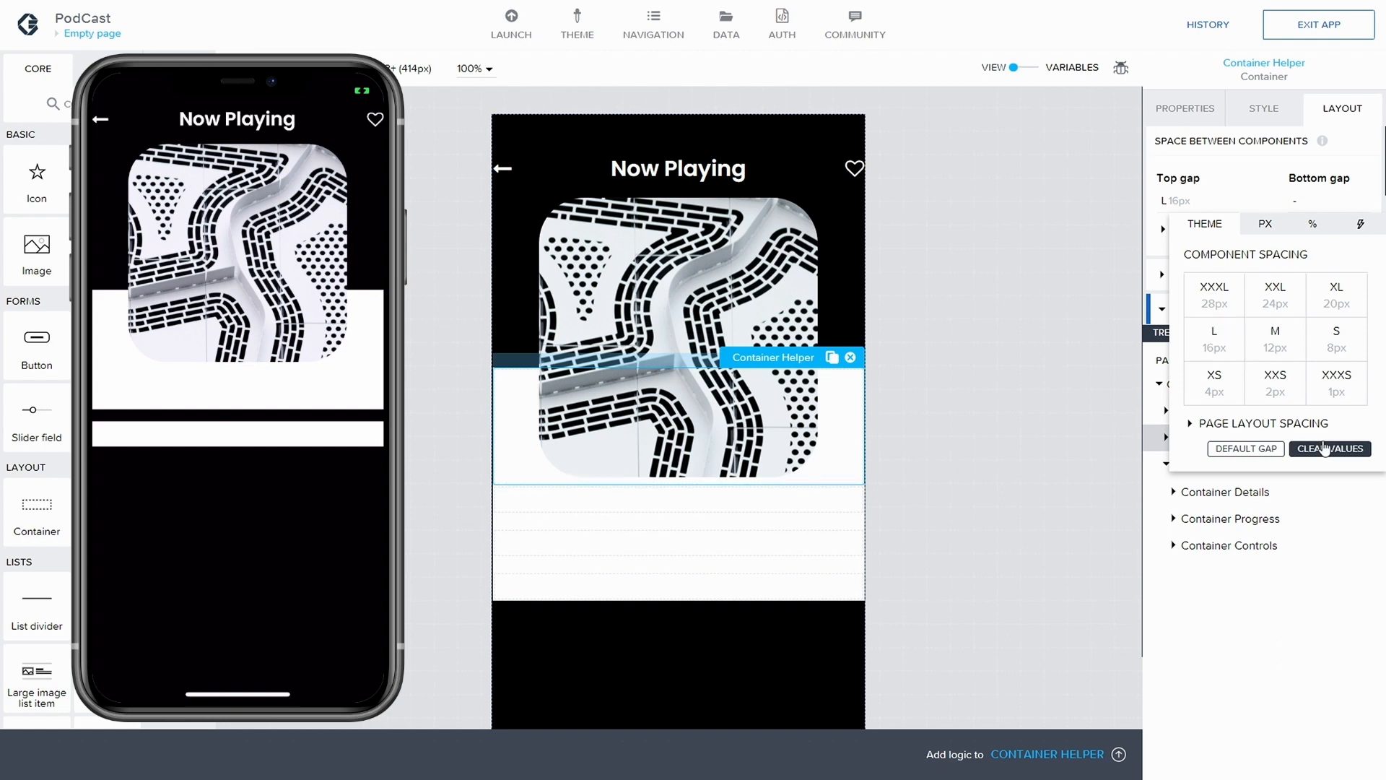
left_click(1339, 107)
left_click(1320, 25)
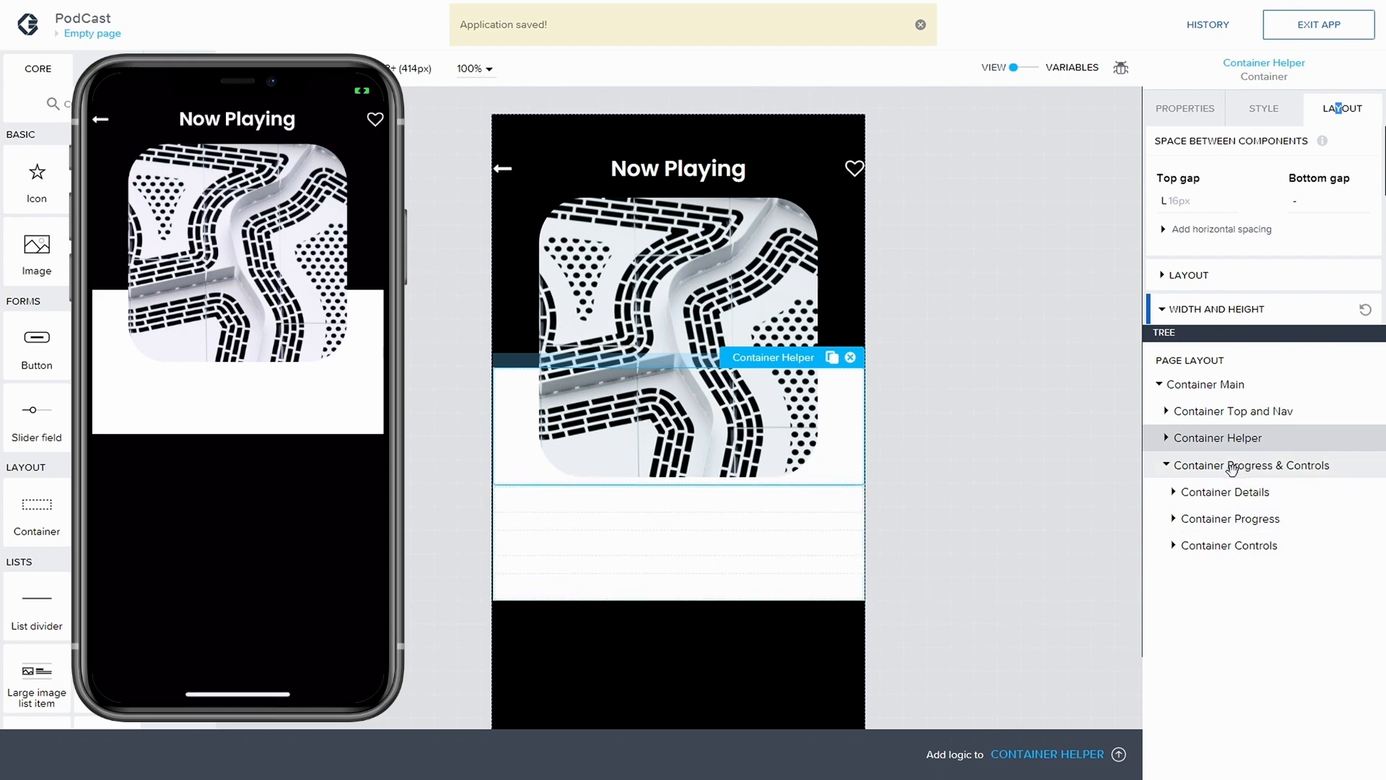
Collapse and re-expand Container Progress & Controls in the tree, and select Container Details inside it
left_click(1167, 464)
left_click(1179, 467)
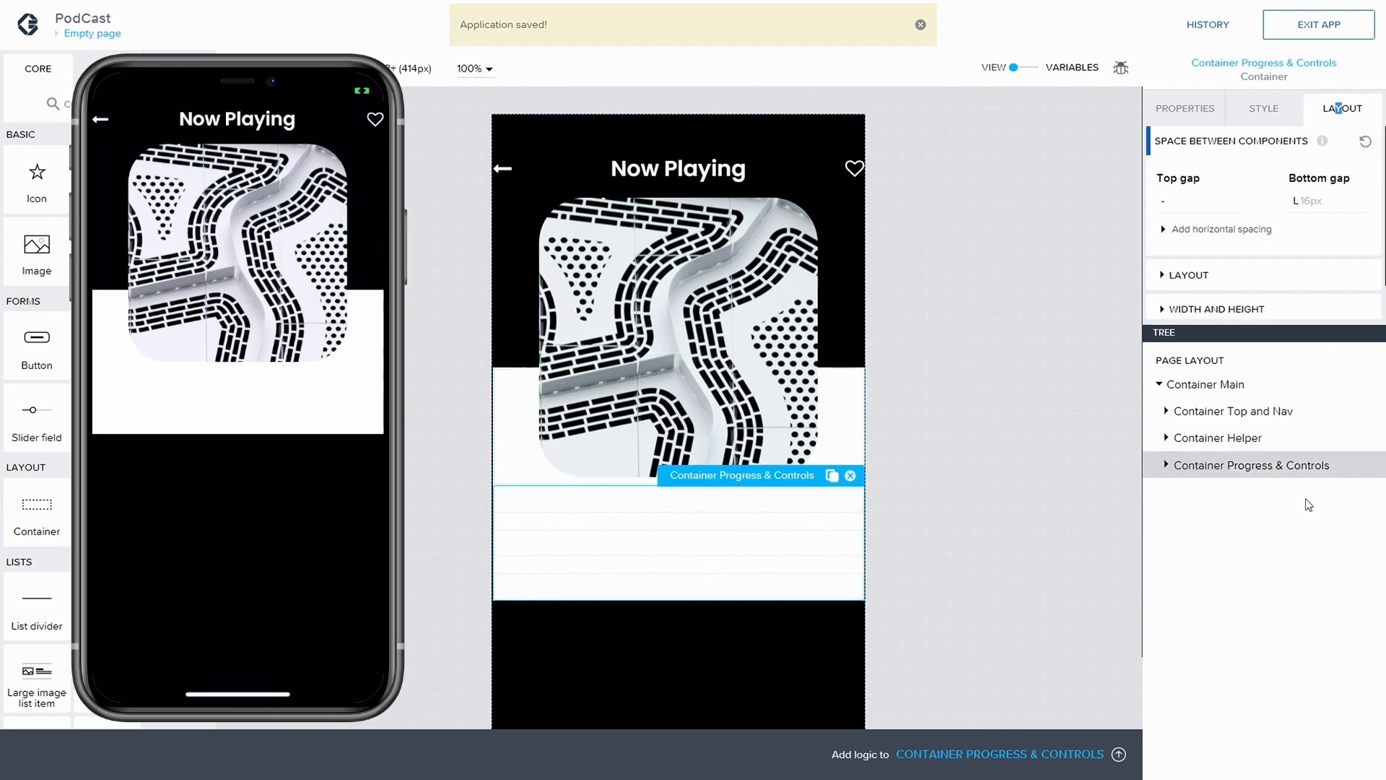
left_click(1167, 467)
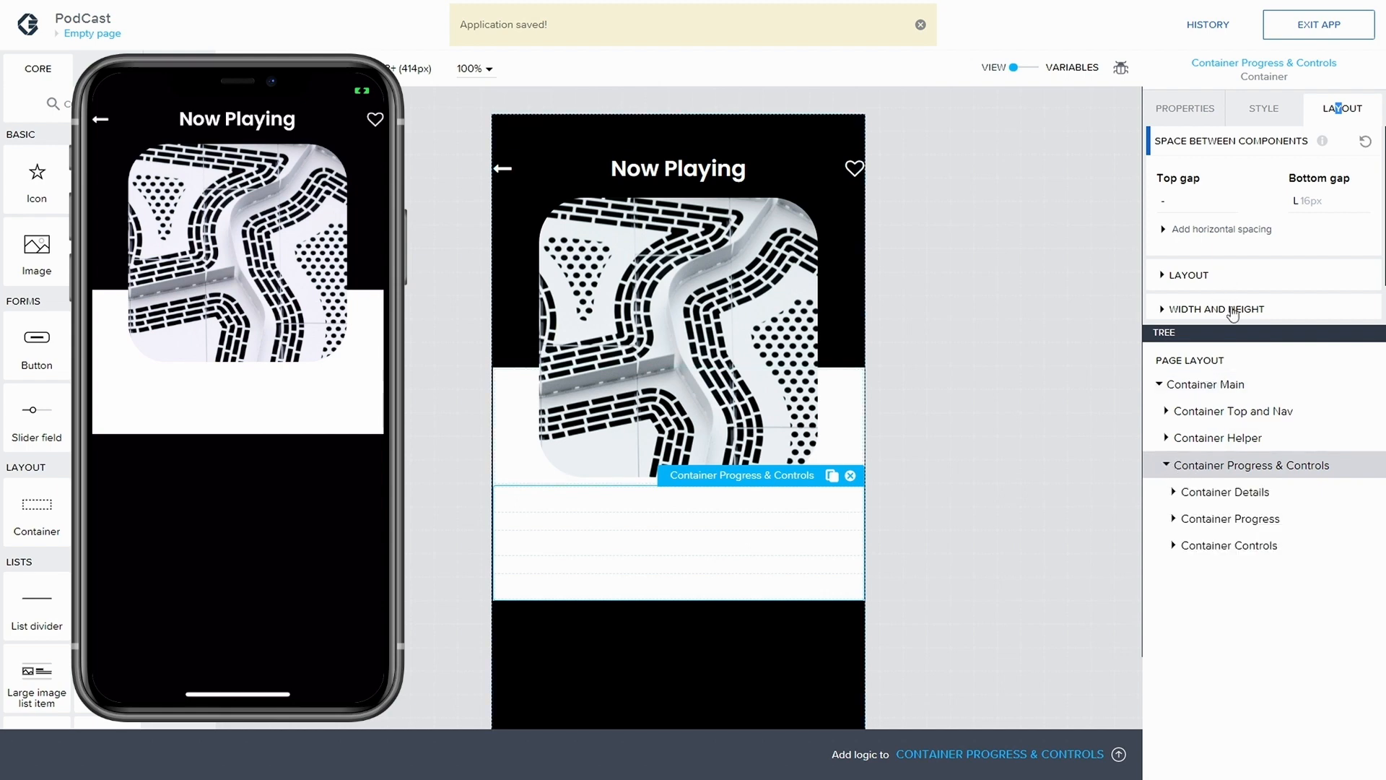
left_click(1232, 498)
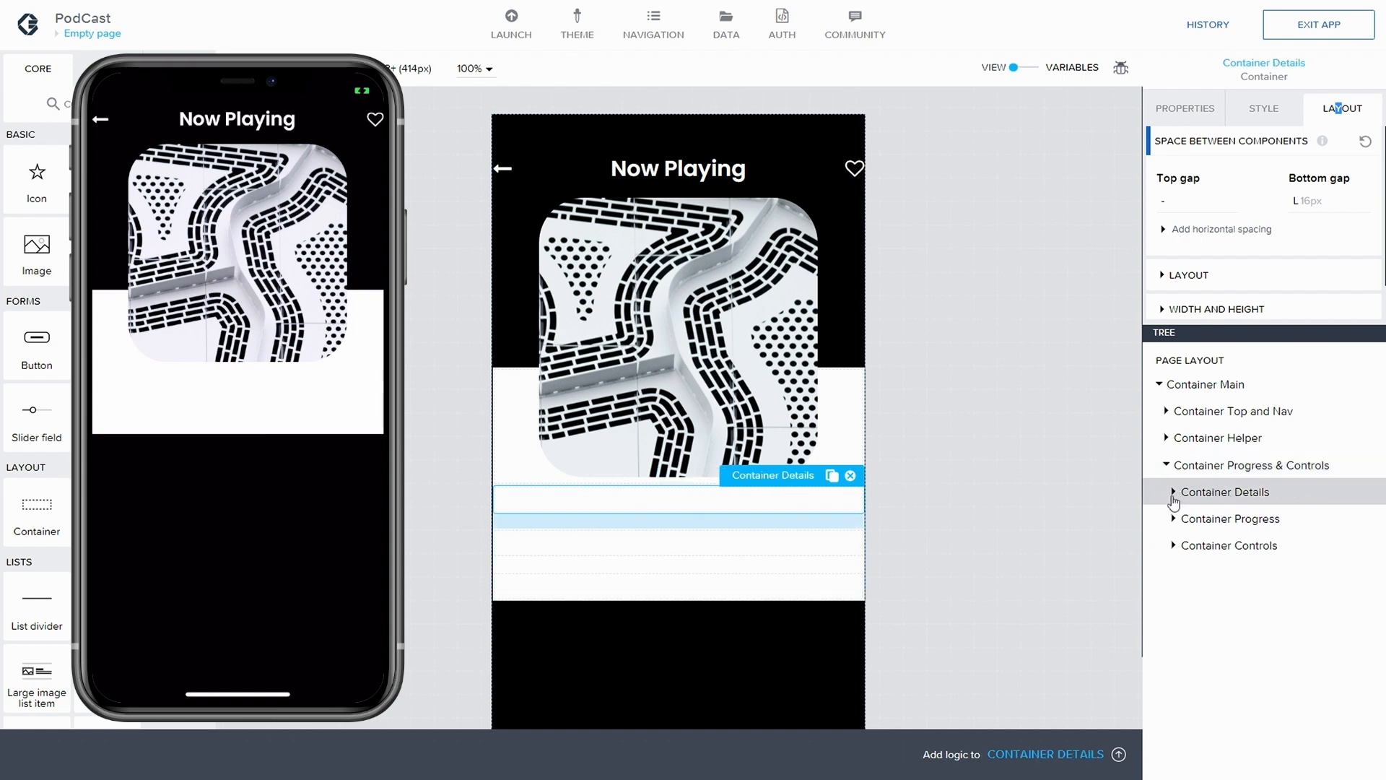
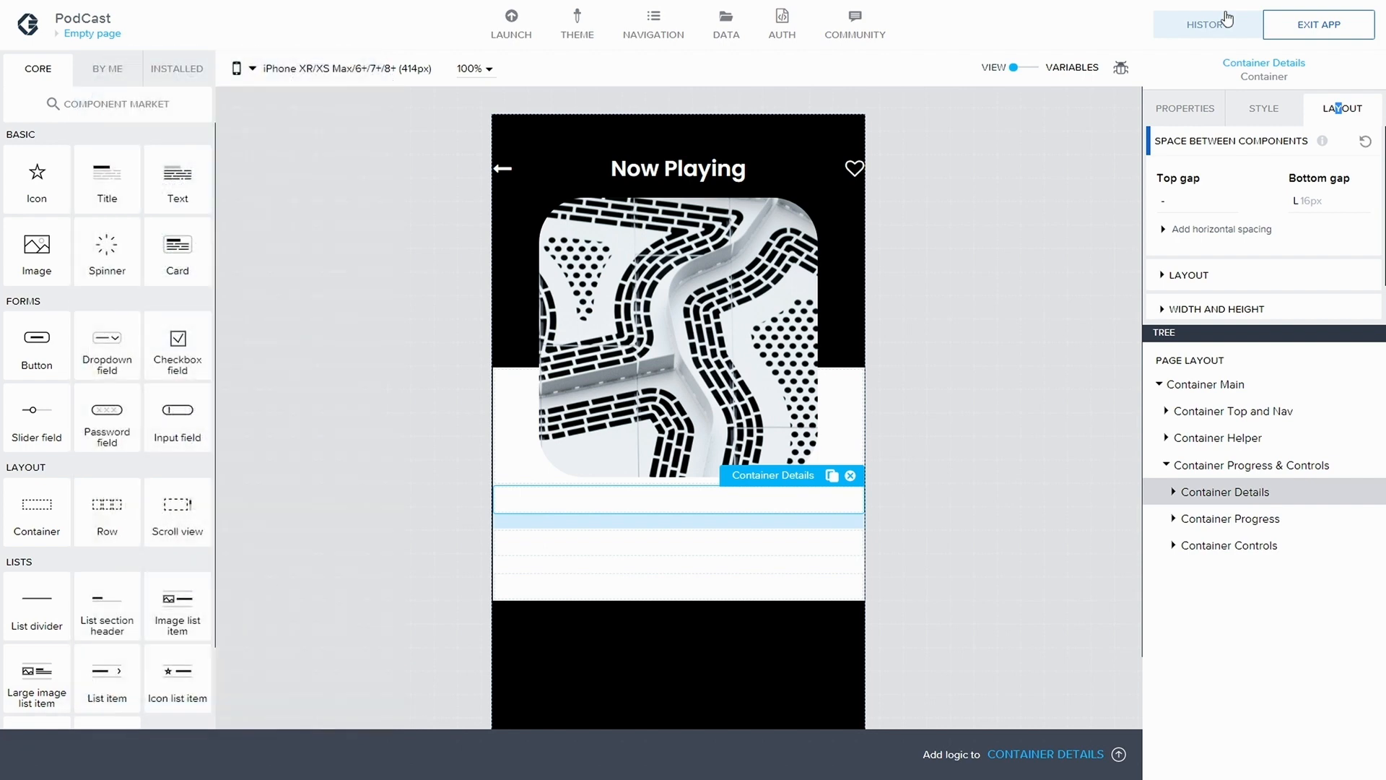
Add a title component inside Container Details
left_click(1174, 492)
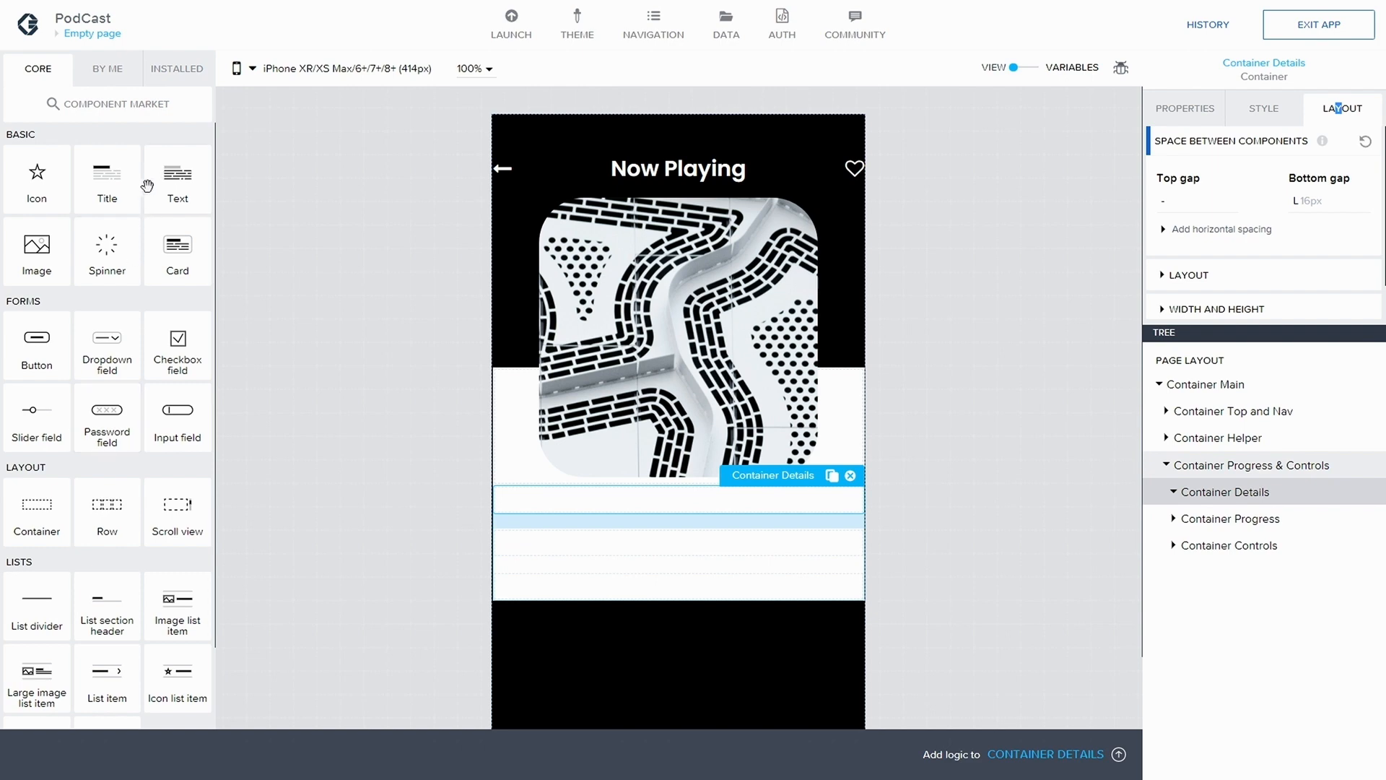
left_click_drag(108, 180, 1249, 504)
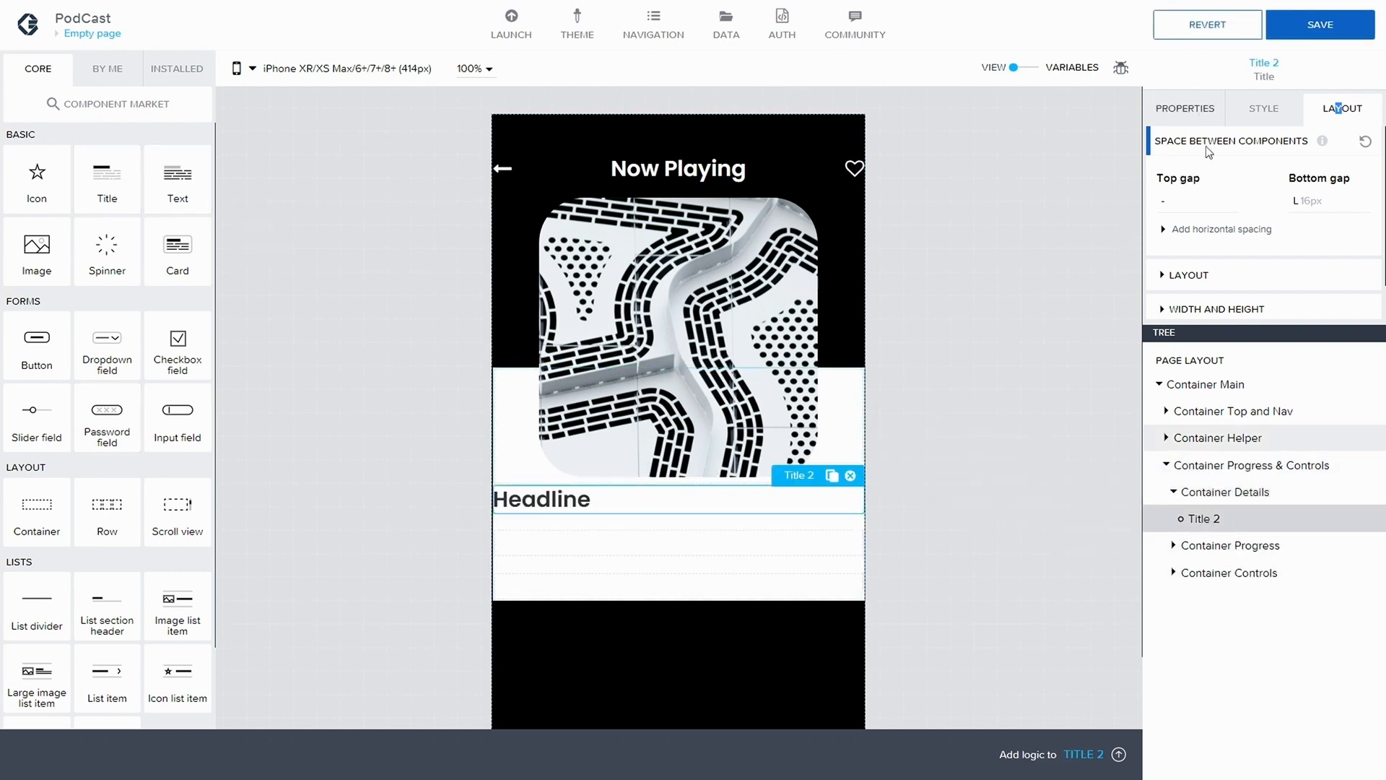
left_click(1167, 278)
scroll(1228, 274, "down", 2)
scroll(1227, 217, "up", 2)
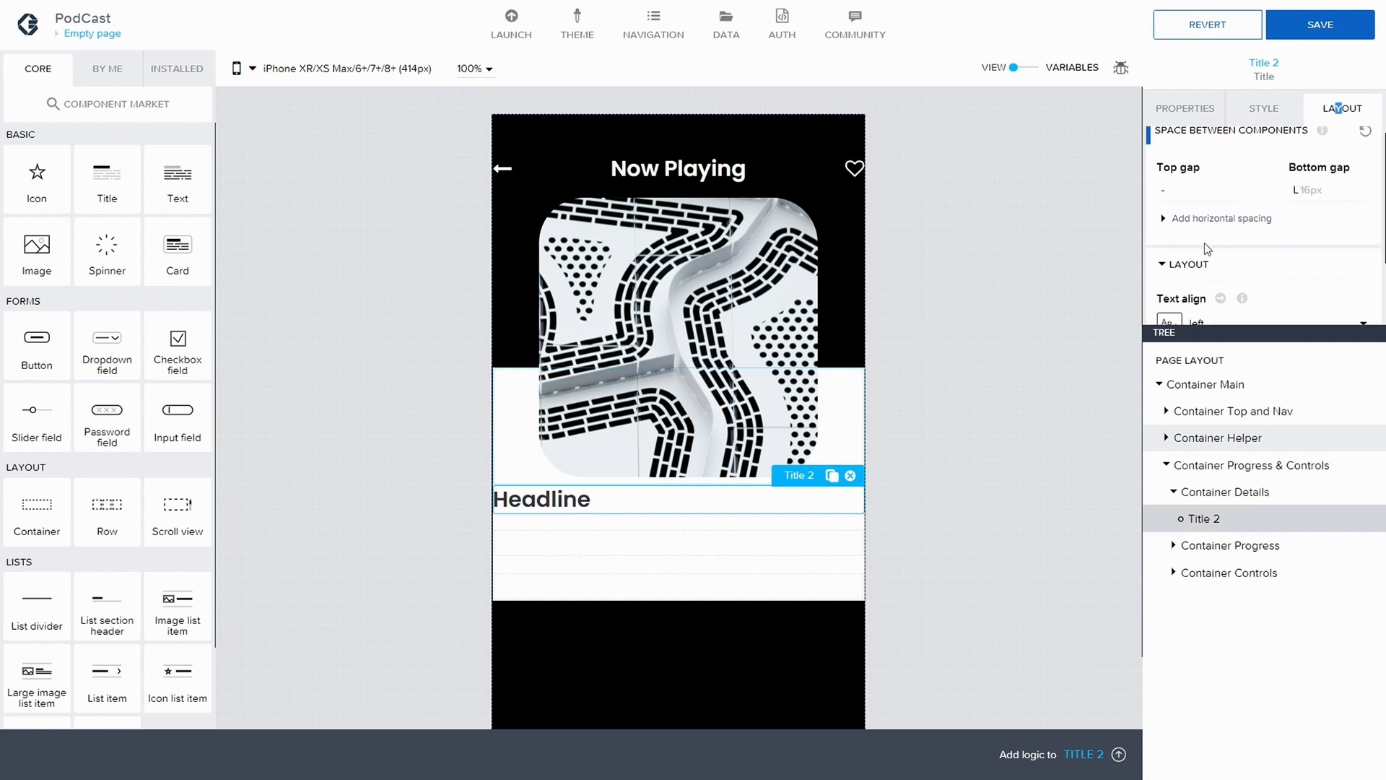
Set the display name of the new title in Container Details to Title Podcast
left_click(1181, 108)
scroll(1199, 260, "down", 1)
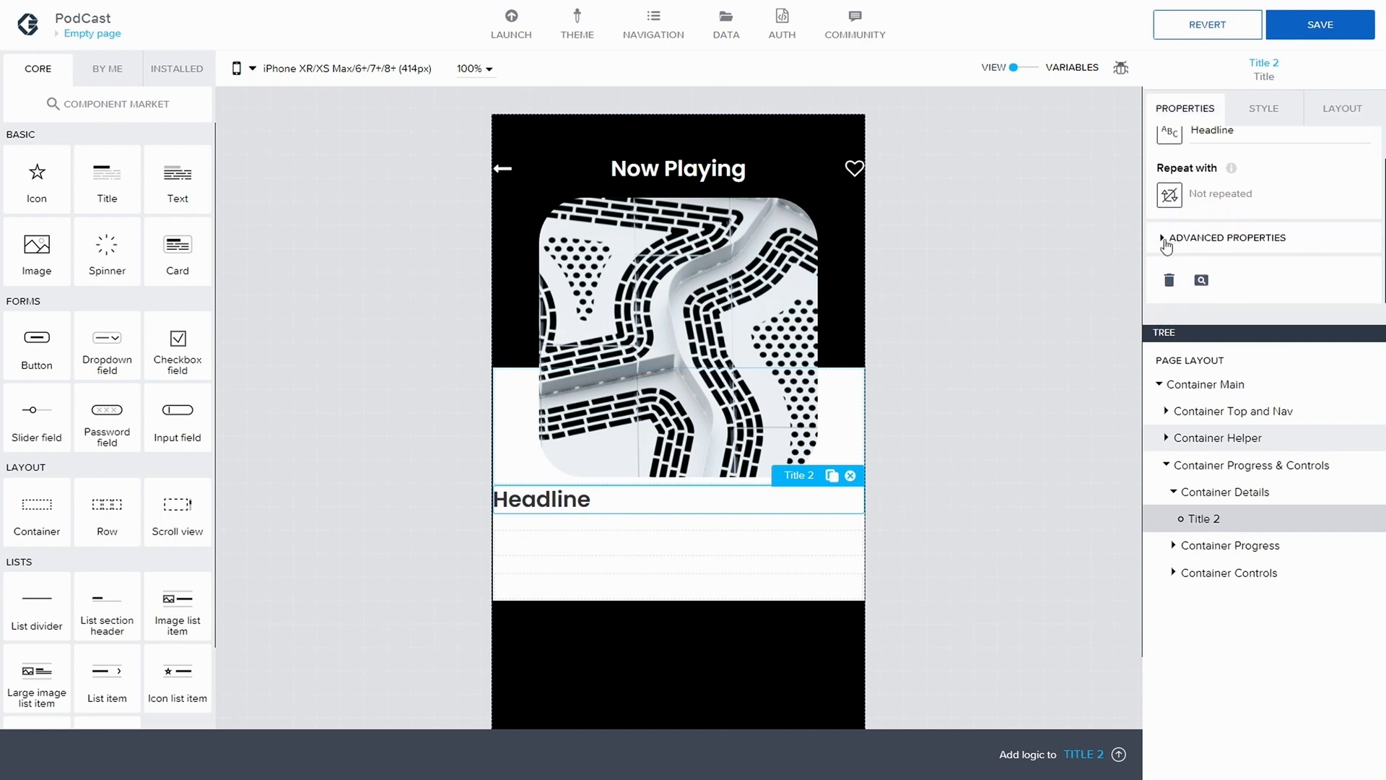
left_click(1200, 243)
scroll(1197, 262, "down", 2)
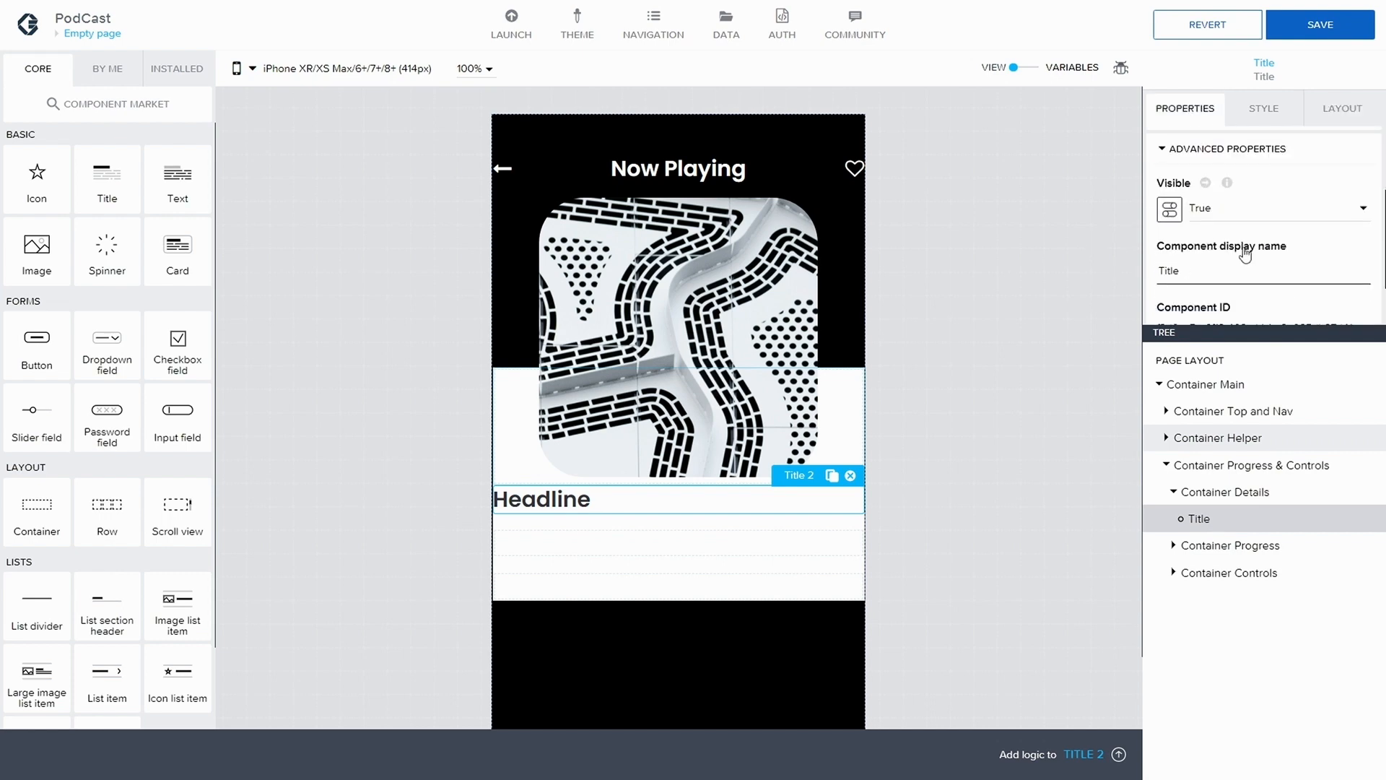
type("Podcast")
Copy Title Podcast and paste the duplicate below it in Container Details
left_click(1233, 492)
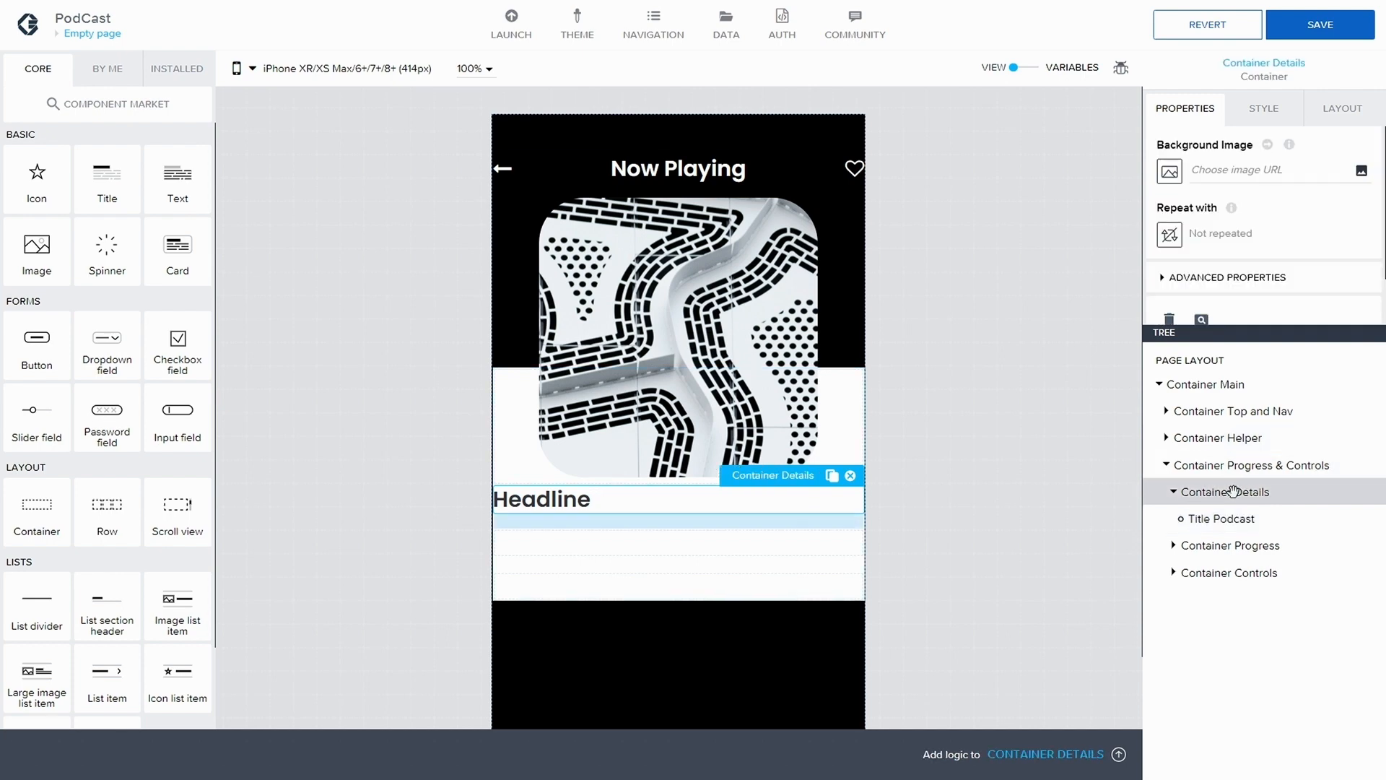
left_click(1228, 519)
key("ctrl+c")
key("ctrl+v")
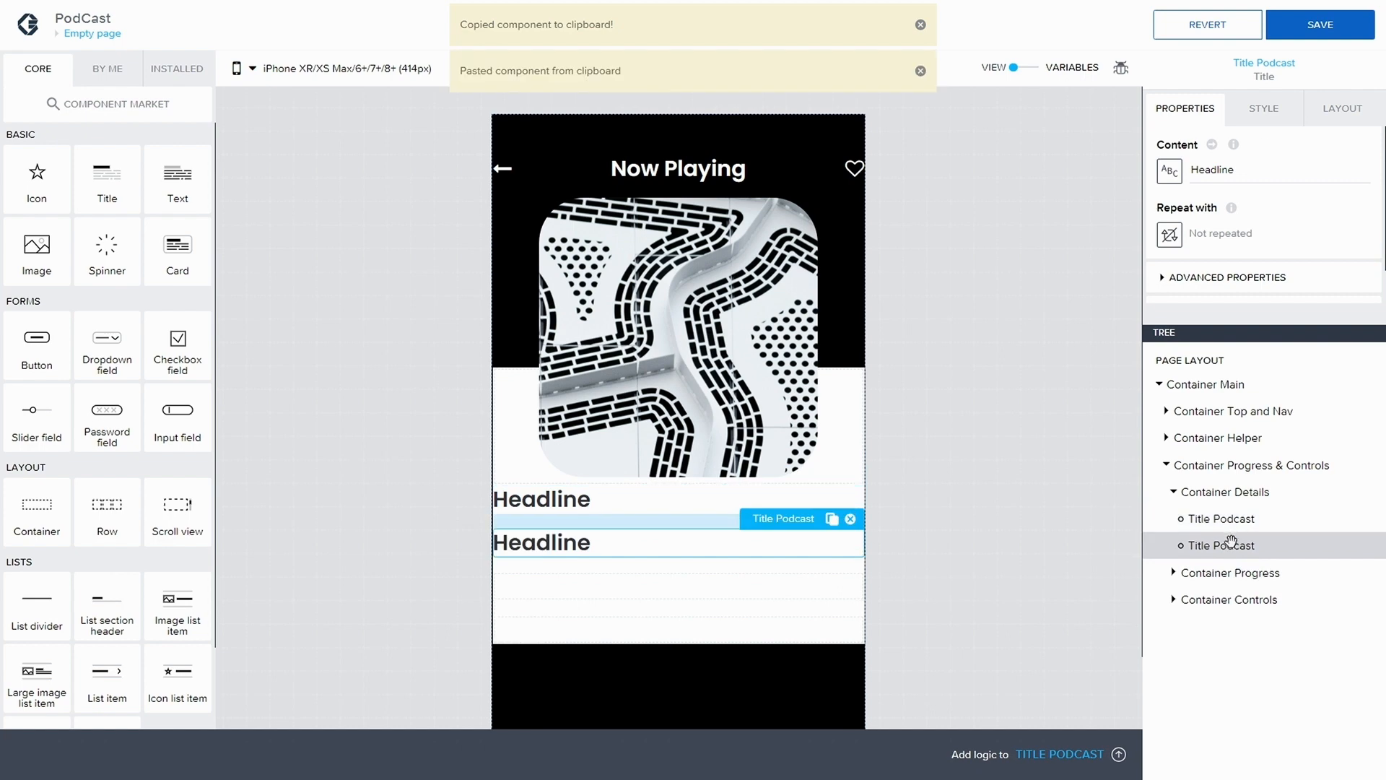
Set the display name of the pasted title copy to Title Artist
left_click(1265, 110)
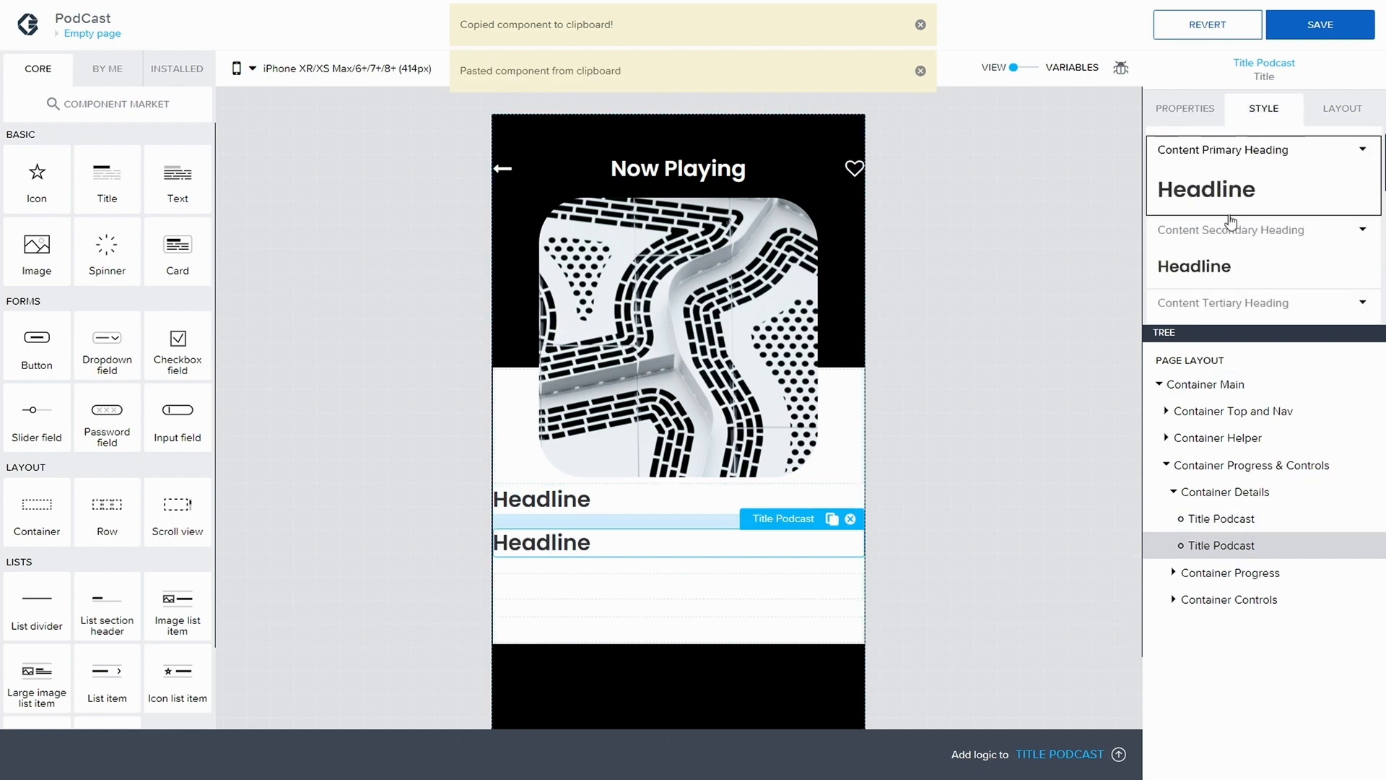
left_click(1185, 109)
scroll(1184, 245, "down", 1)
left_click(1183, 245)
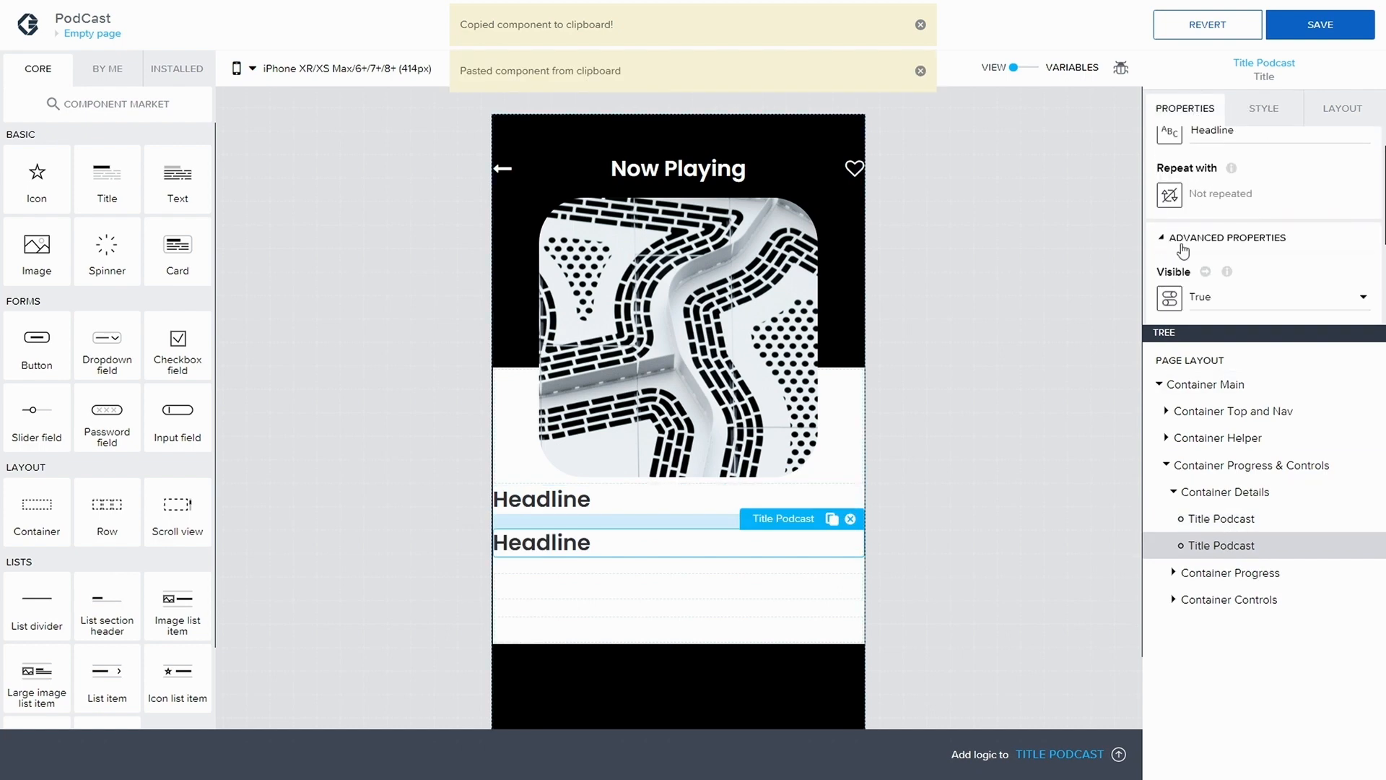
scroll(1184, 249, "down", 3)
double_click(1202, 210)
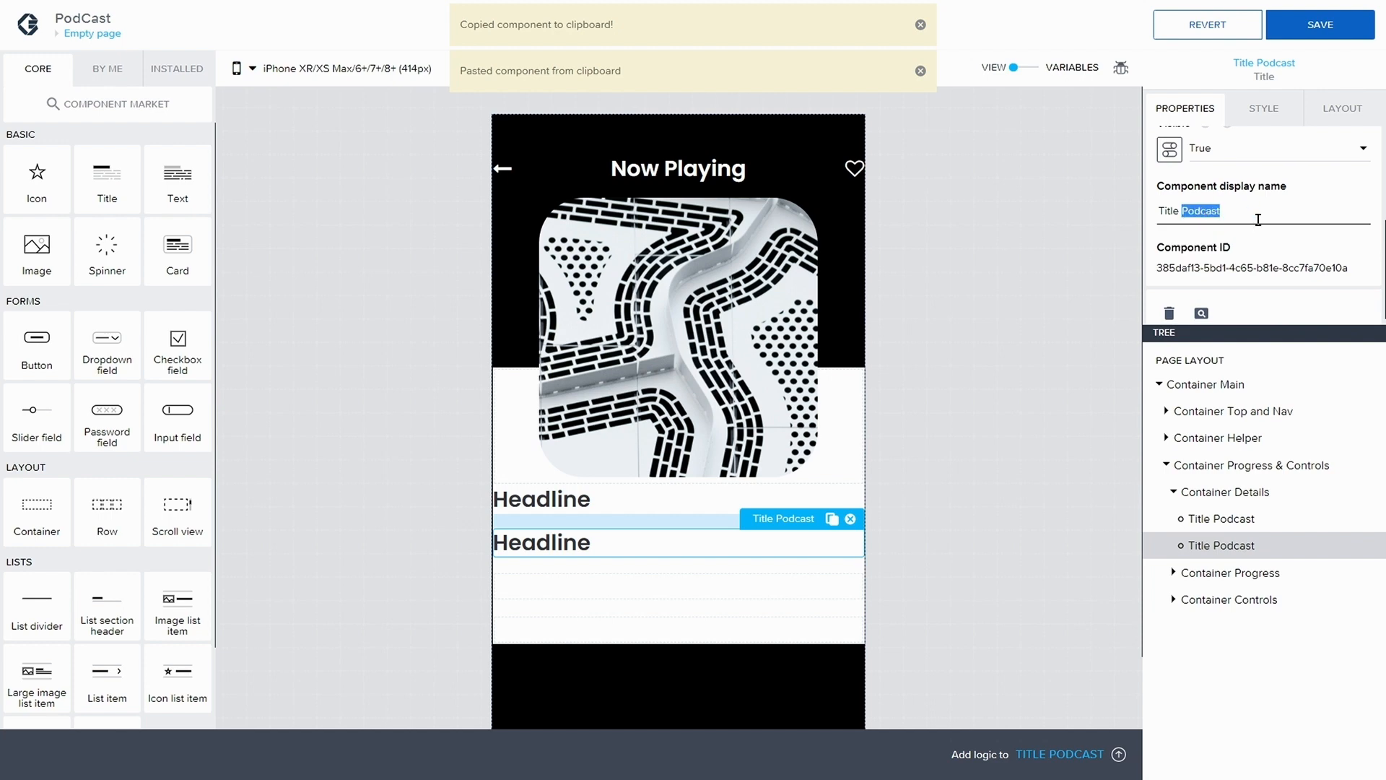
type("Arti")
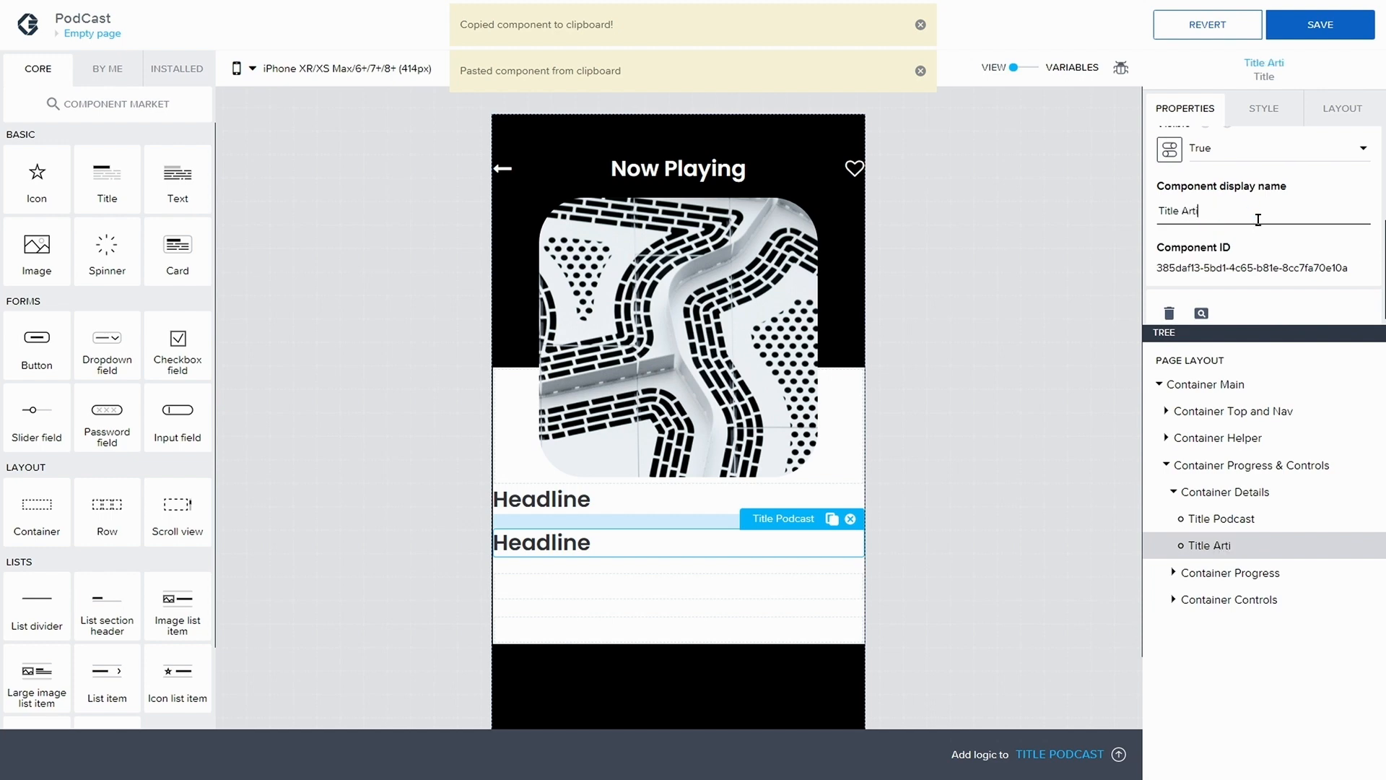
type("st")
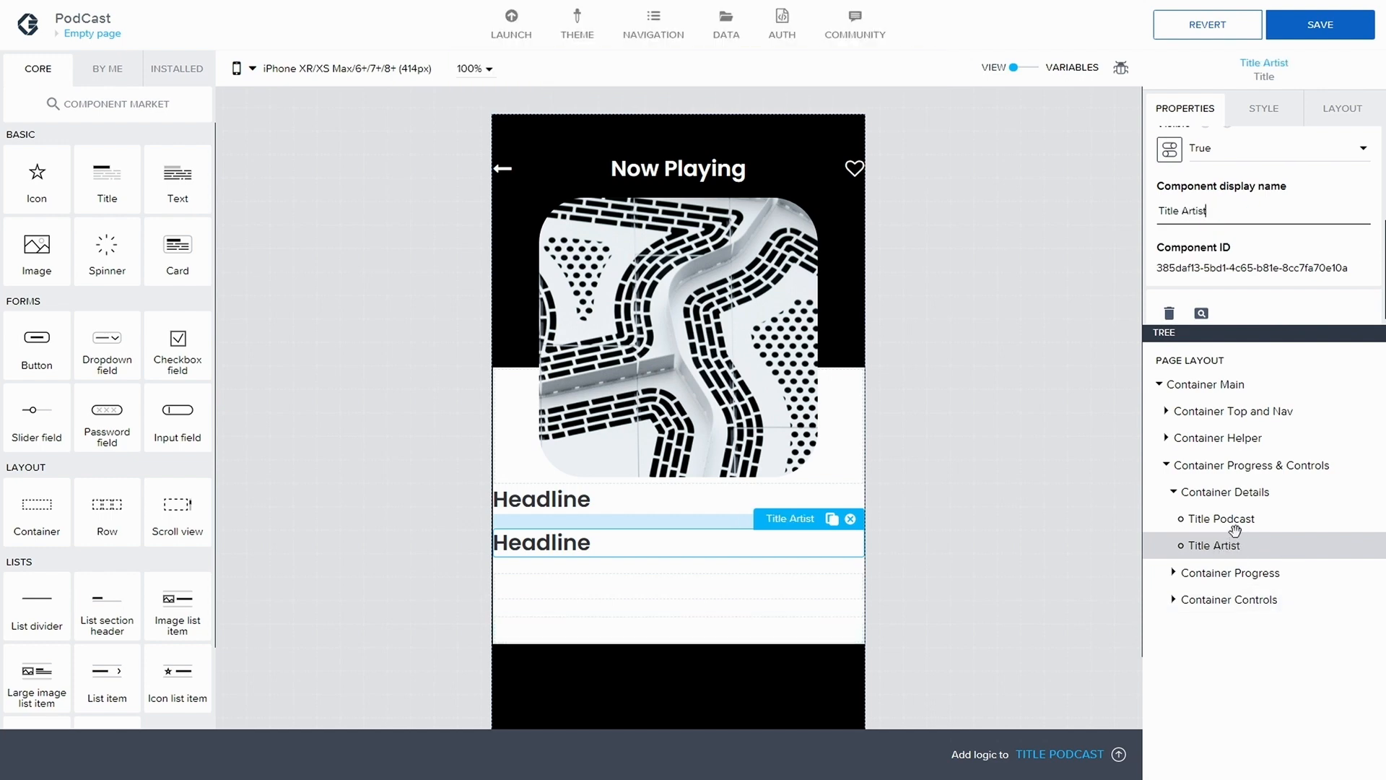
Set the content of Title Podcast to "Career Ladder"
left_click(1234, 527)
left_click_drag(1252, 175, 1137, 165)
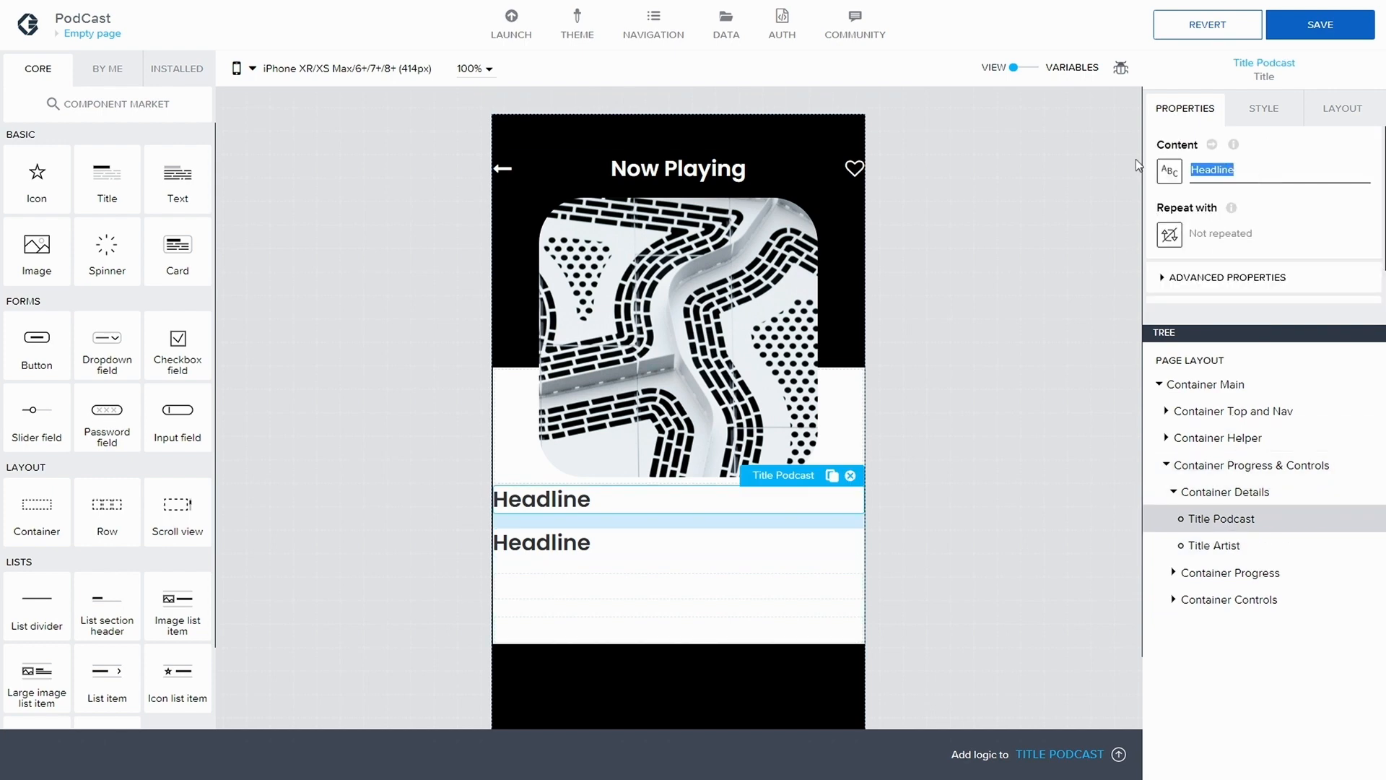
type("Career La")
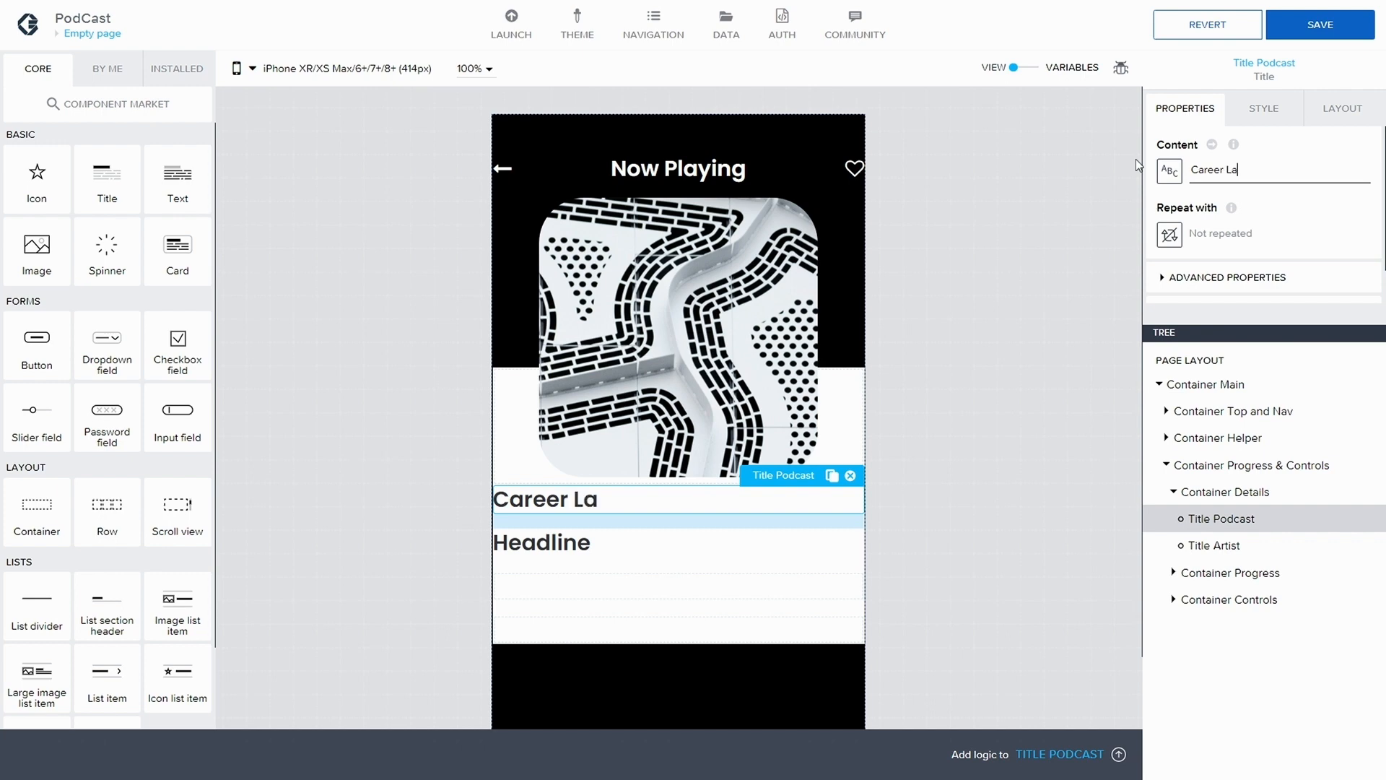
type("dder")
Set the content of Title Artist to "by Aweka Design"
left_click(1193, 545)
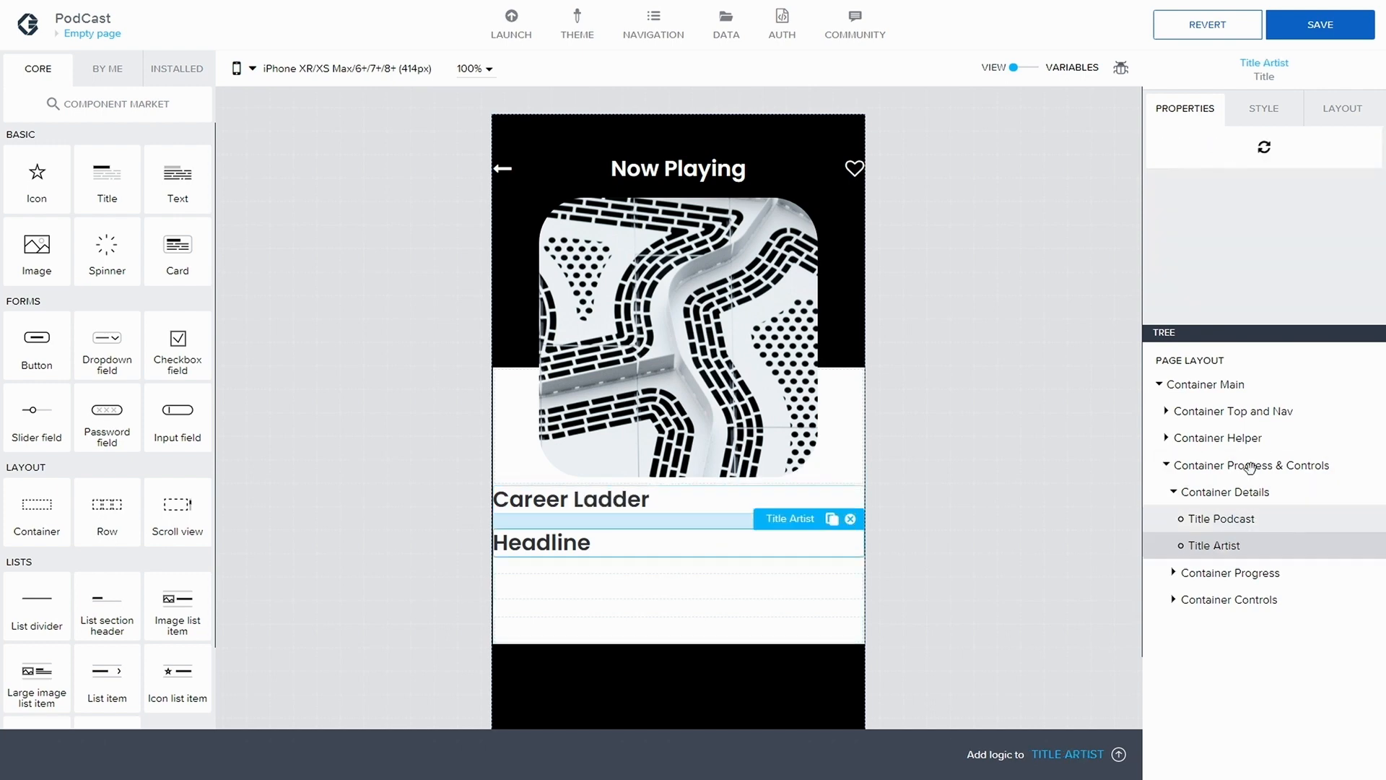
left_click_drag(1234, 169, 1190, 168)
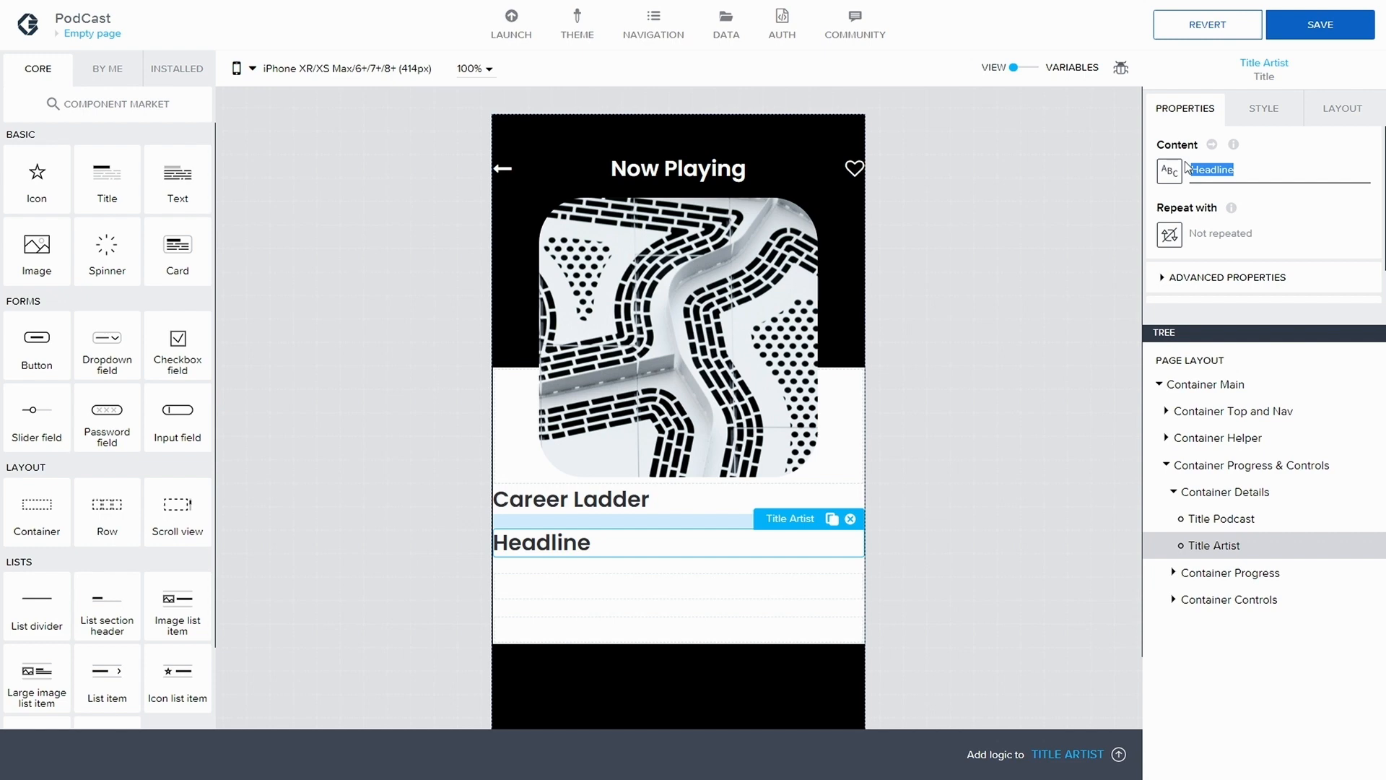
type("by")
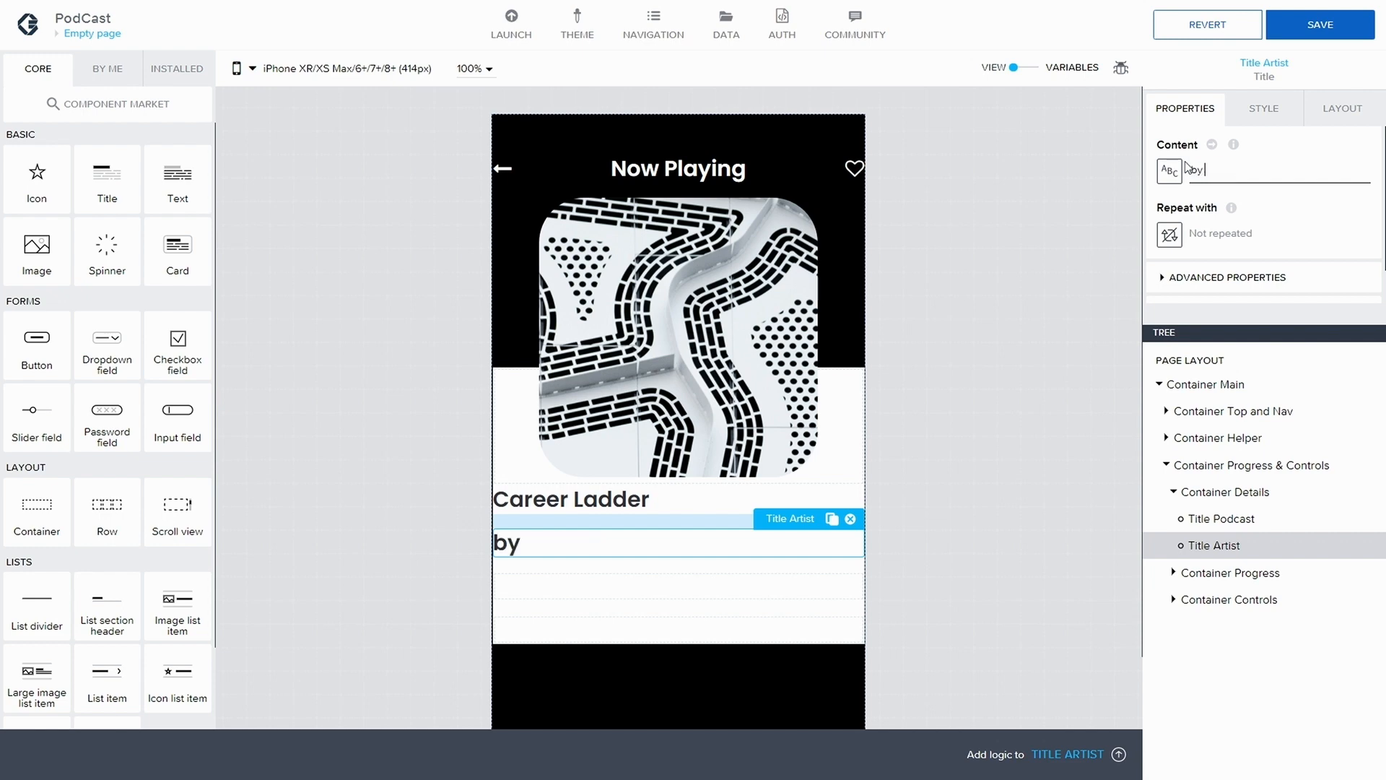
type(" Aweka Design")
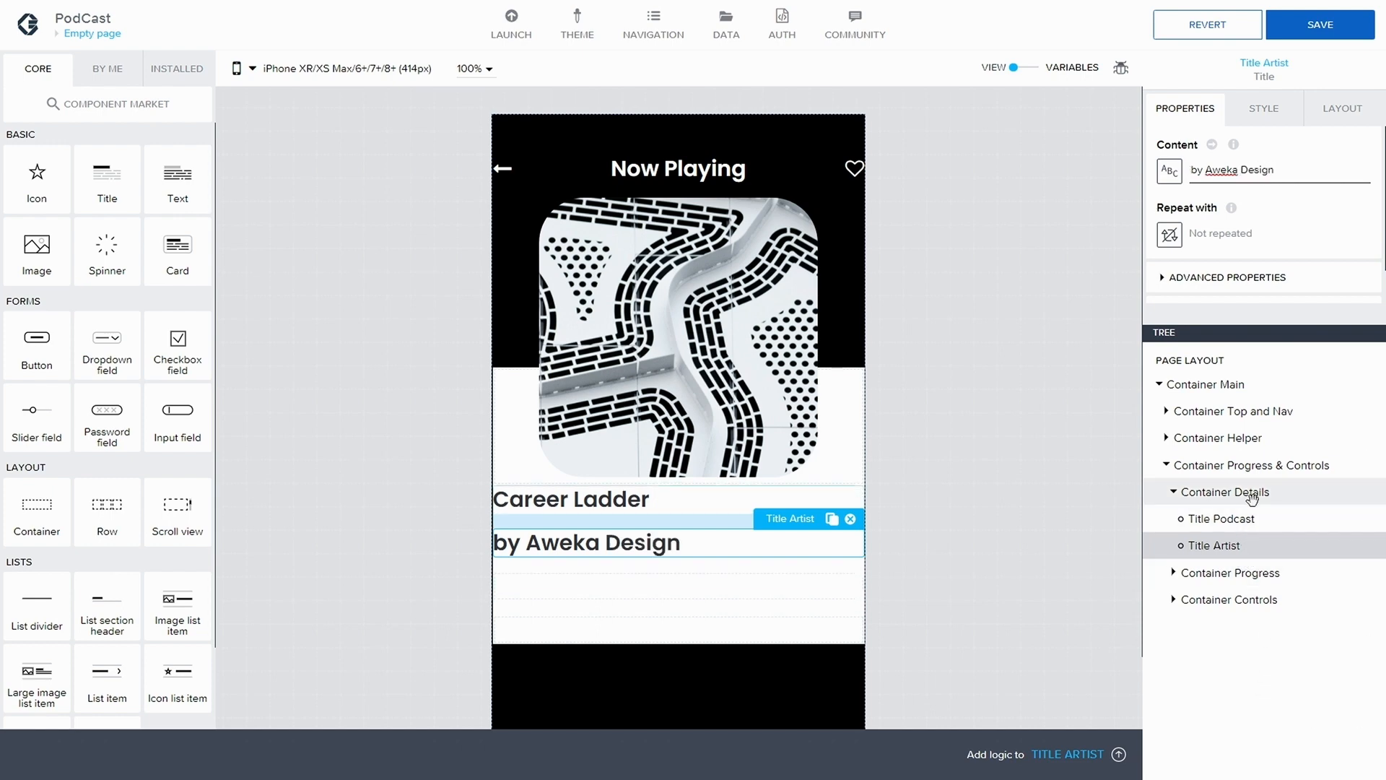
Clear the bottom gap of Title Podcast so it meets the artist line, and select Title Artist
left_click(1221, 518)
left_click(1349, 107)
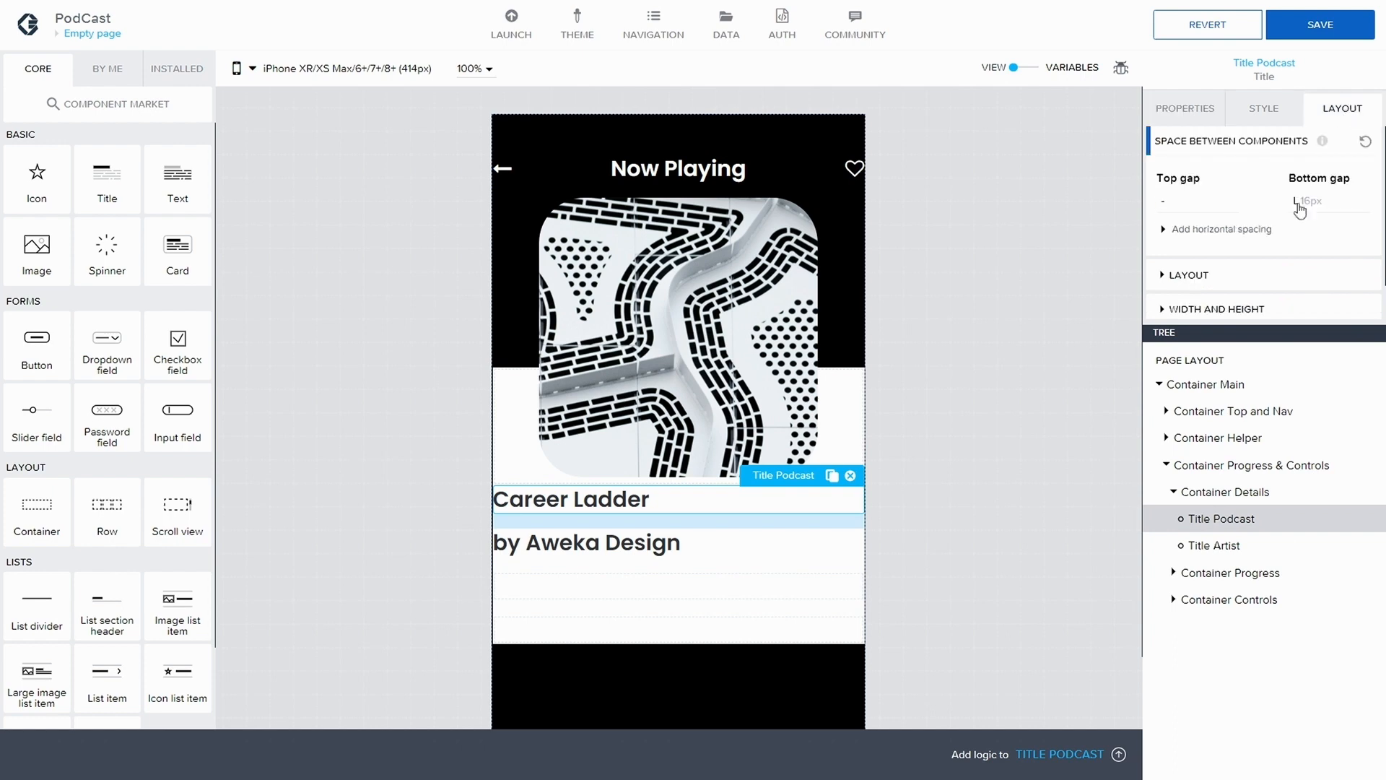
left_click(1307, 208)
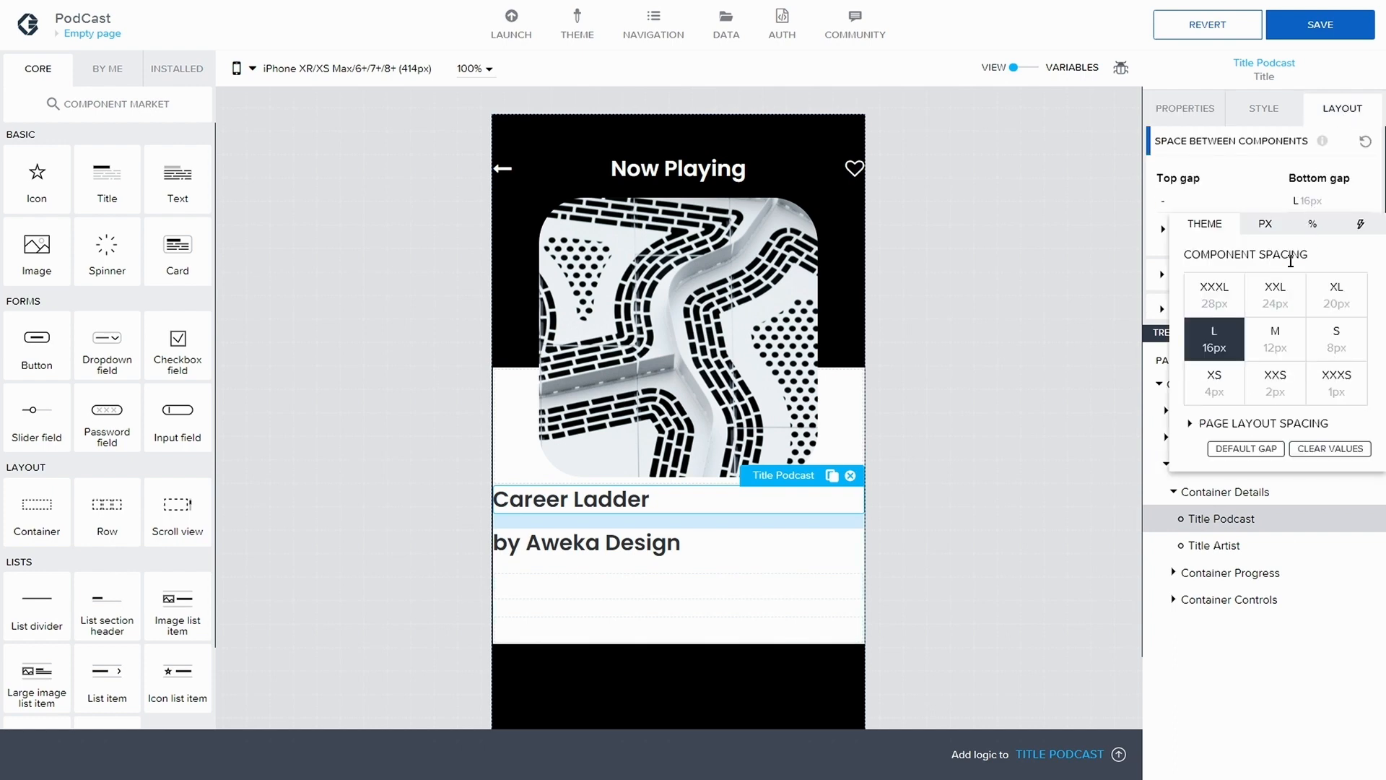
left_click(1309, 449)
left_click(1208, 549)
left_click(1237, 541)
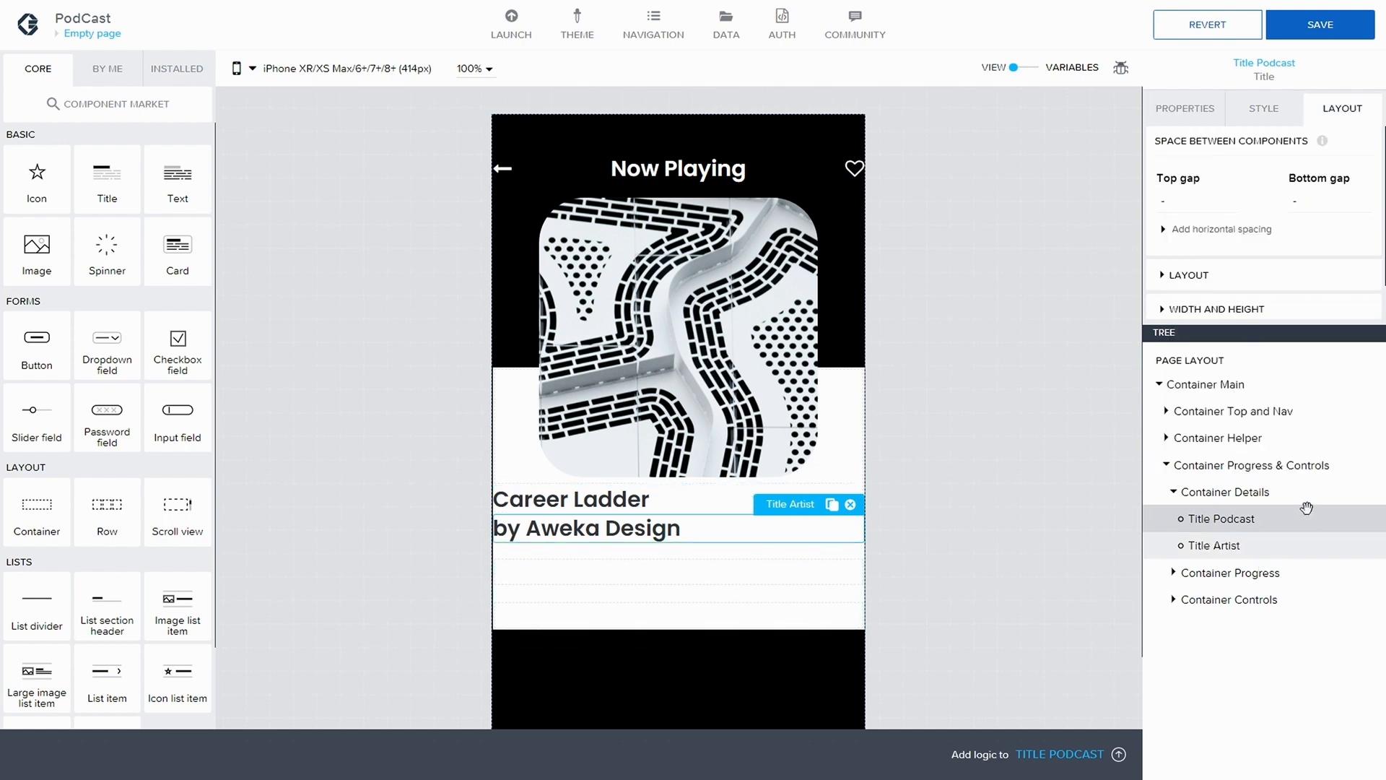
Set the text alignment of Title Podcast to center
left_click(1235, 517)
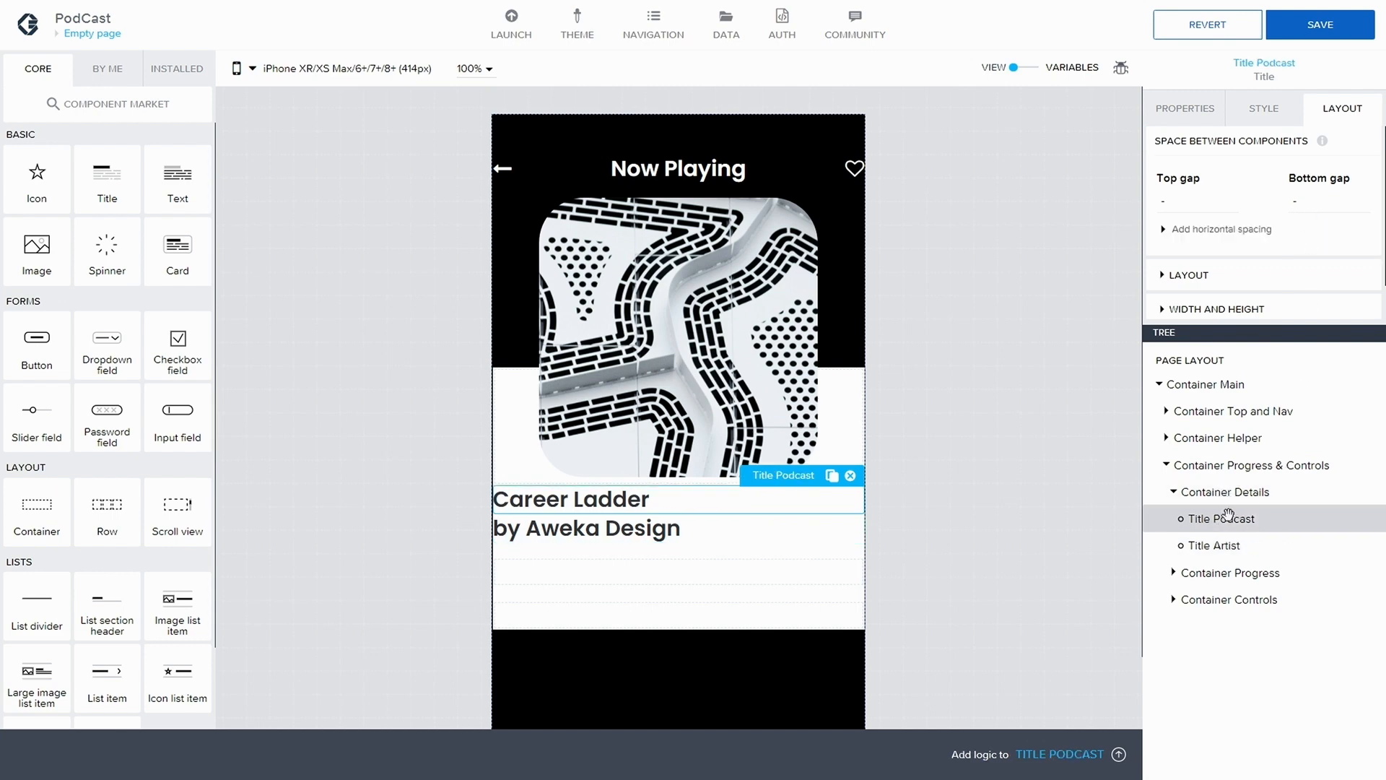
scroll(1167, 253, "down", 1)
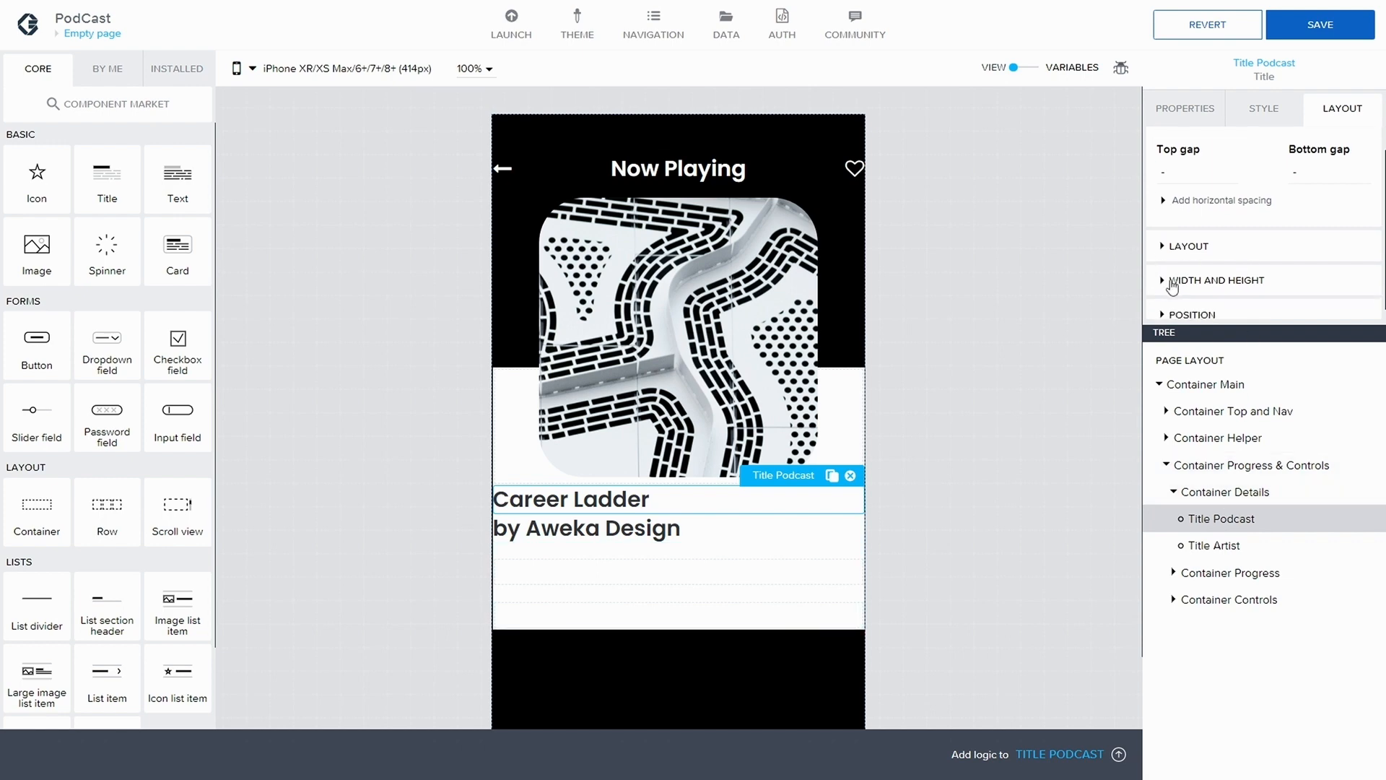
scroll(1187, 287, "up", 1)
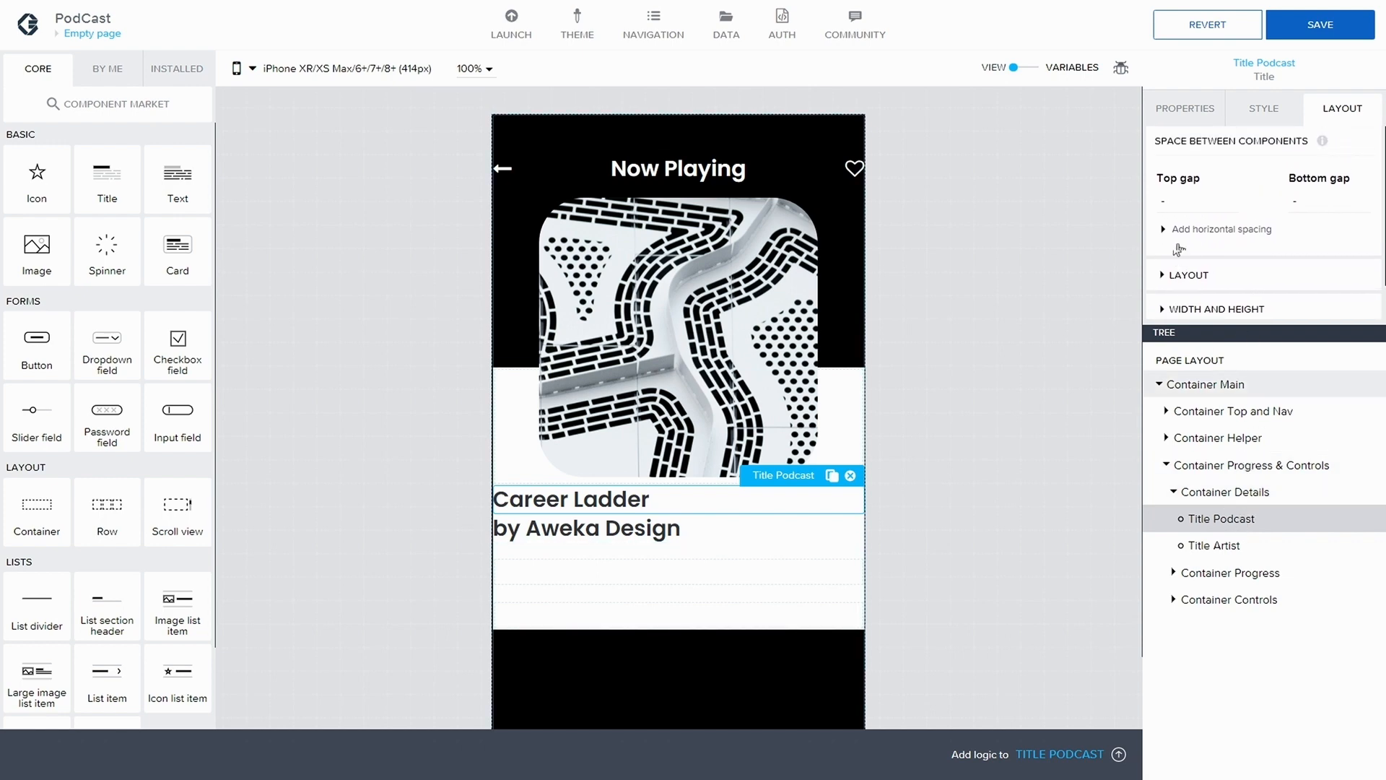
left_click(1167, 274)
scroll(1205, 273, "down", 1)
left_click(1231, 263)
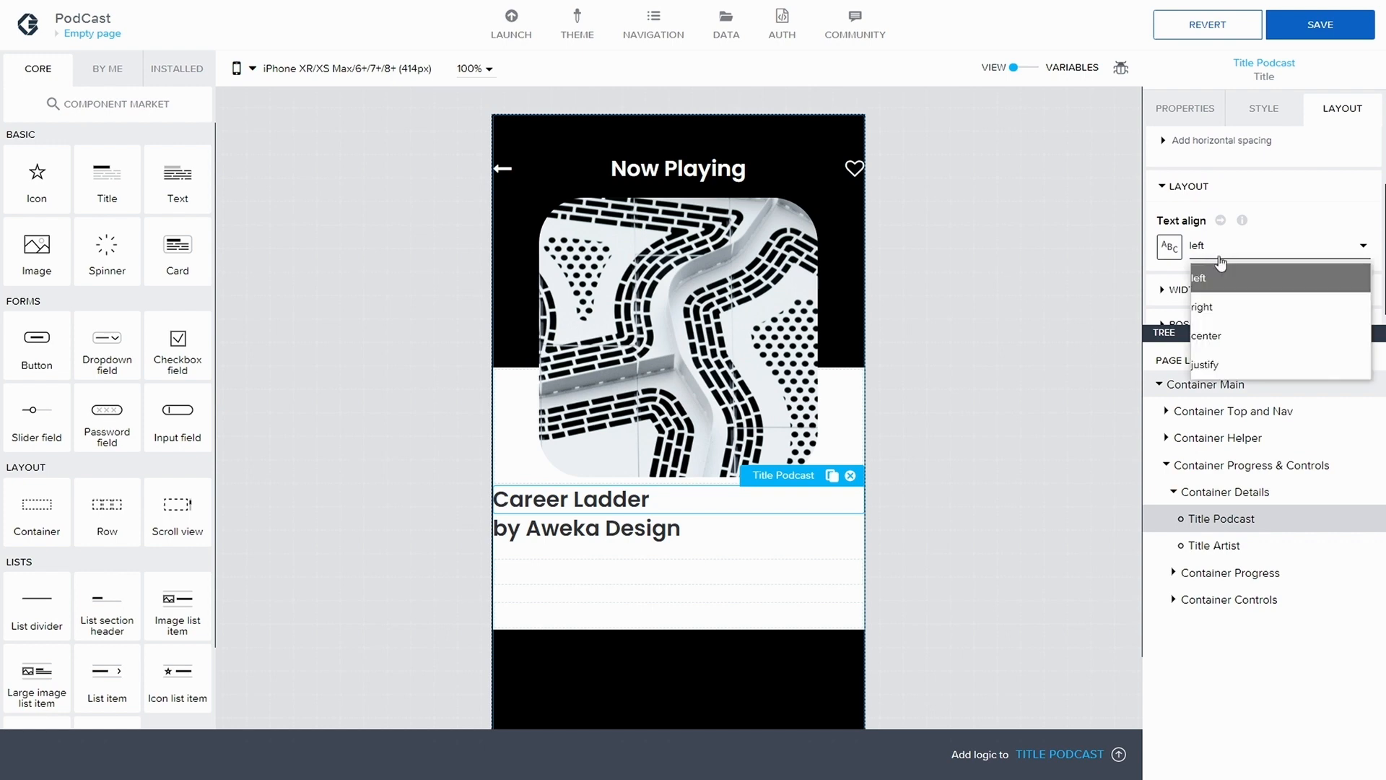
left_click(1238, 332)
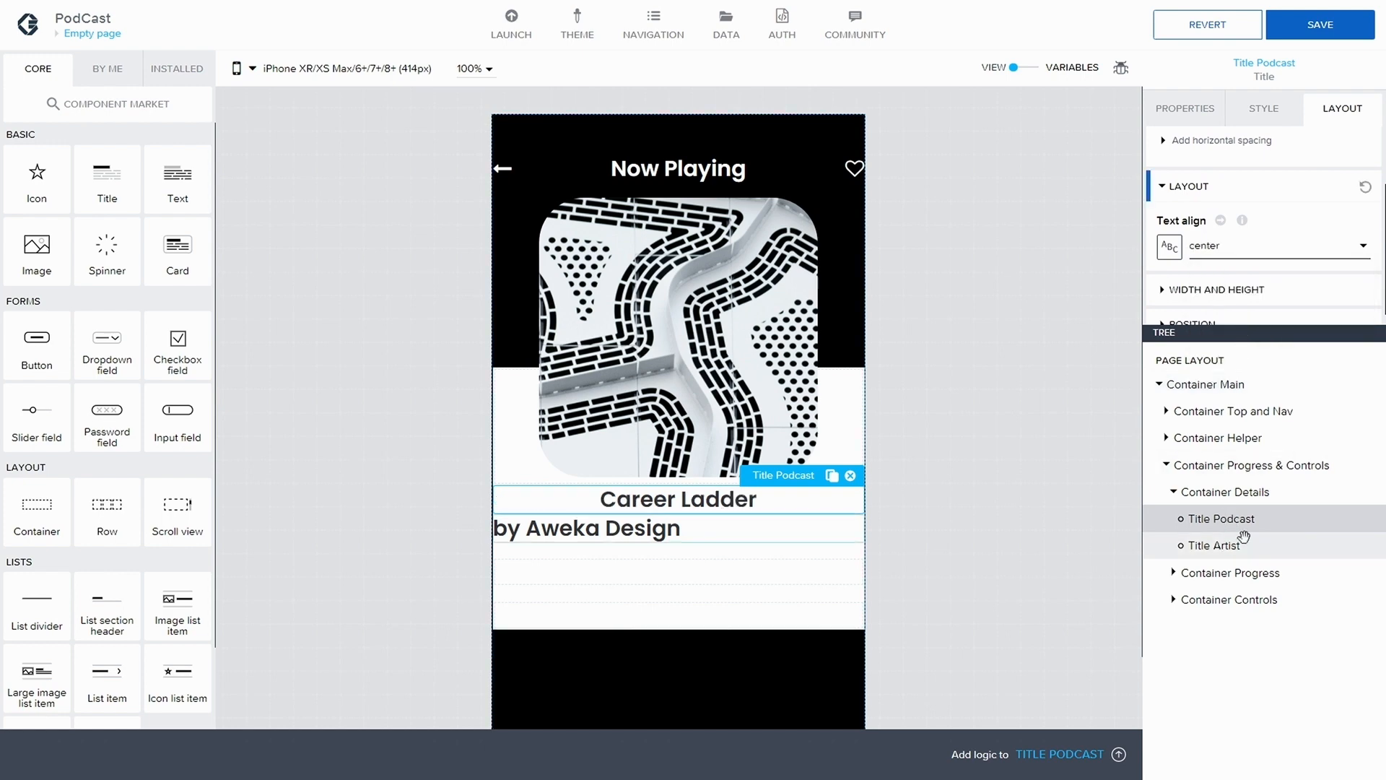
Set the text alignment of Title Artist to center
left_click(1192, 545)
left_click(1173, 243)
scroll(1199, 238, "down", 1)
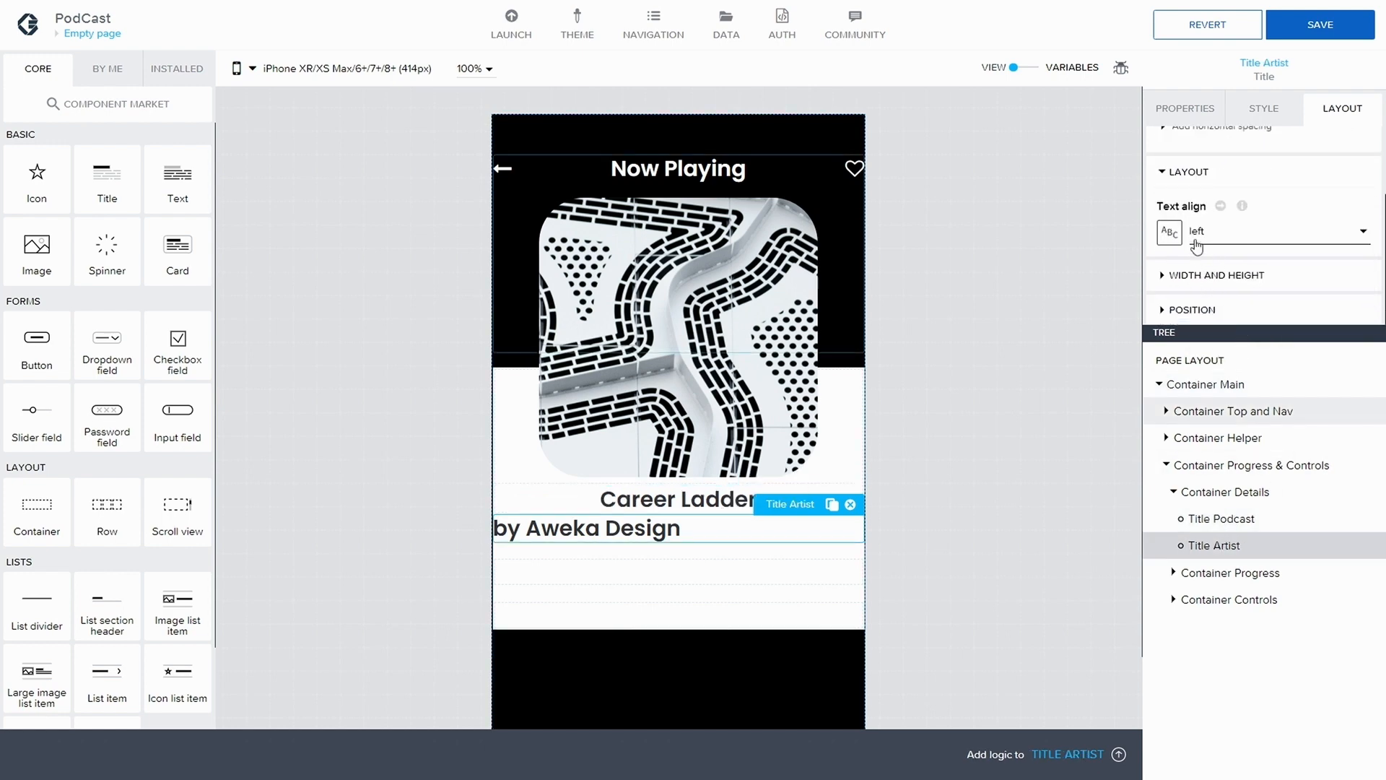
left_click(1242, 231)
left_click(1247, 321)
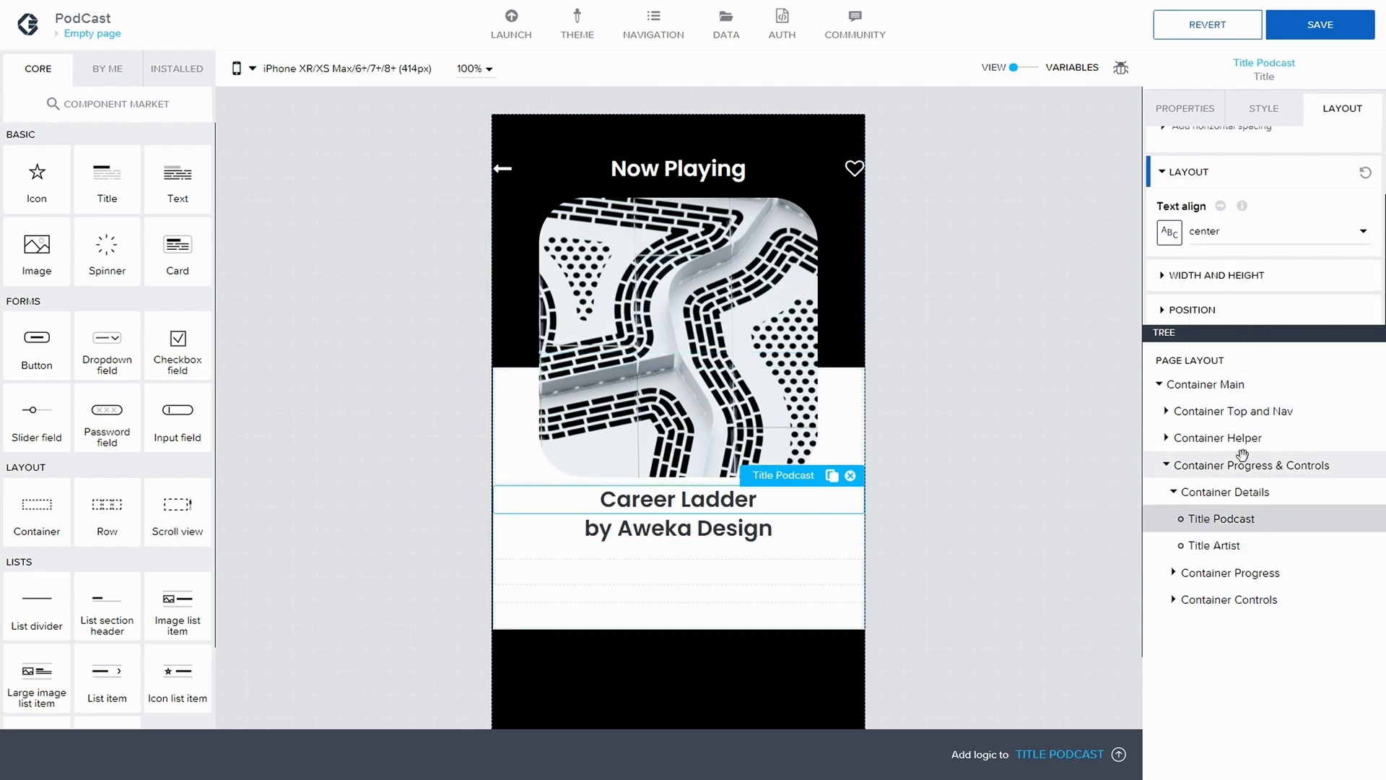
Duplicate the Content Primary Heading style from Title Podcast as a new style class named Title Class
left_click(1253, 117)
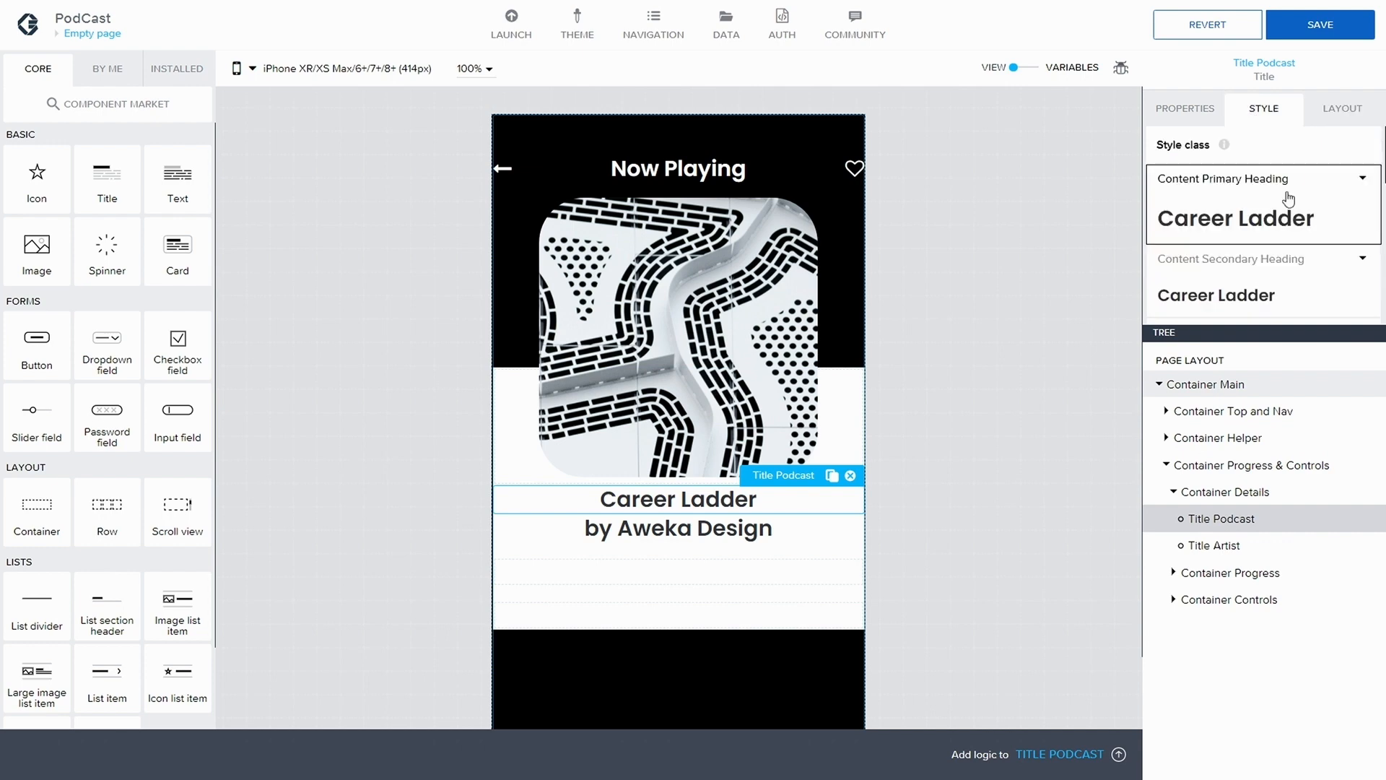
scroll(1355, 195, "down", 5)
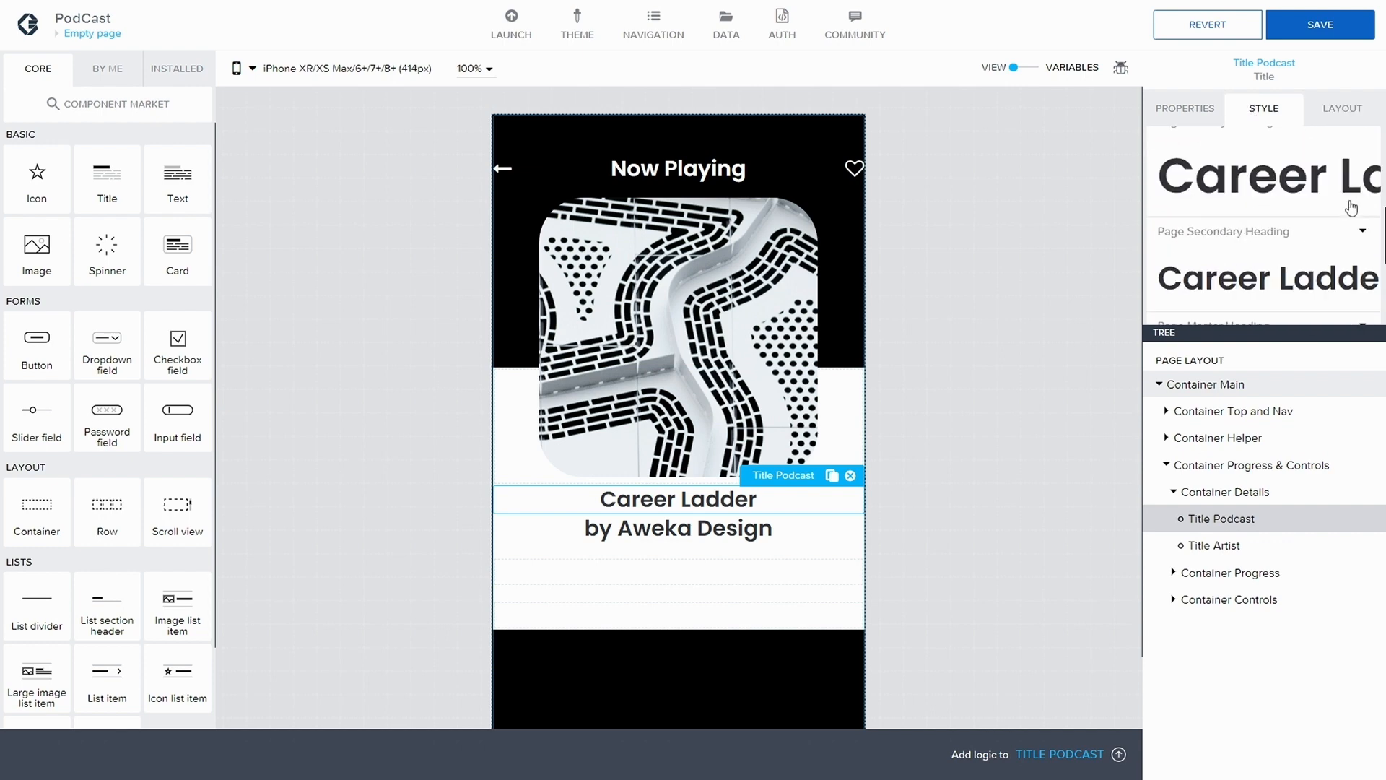
scroll(1352, 208, "up", 5)
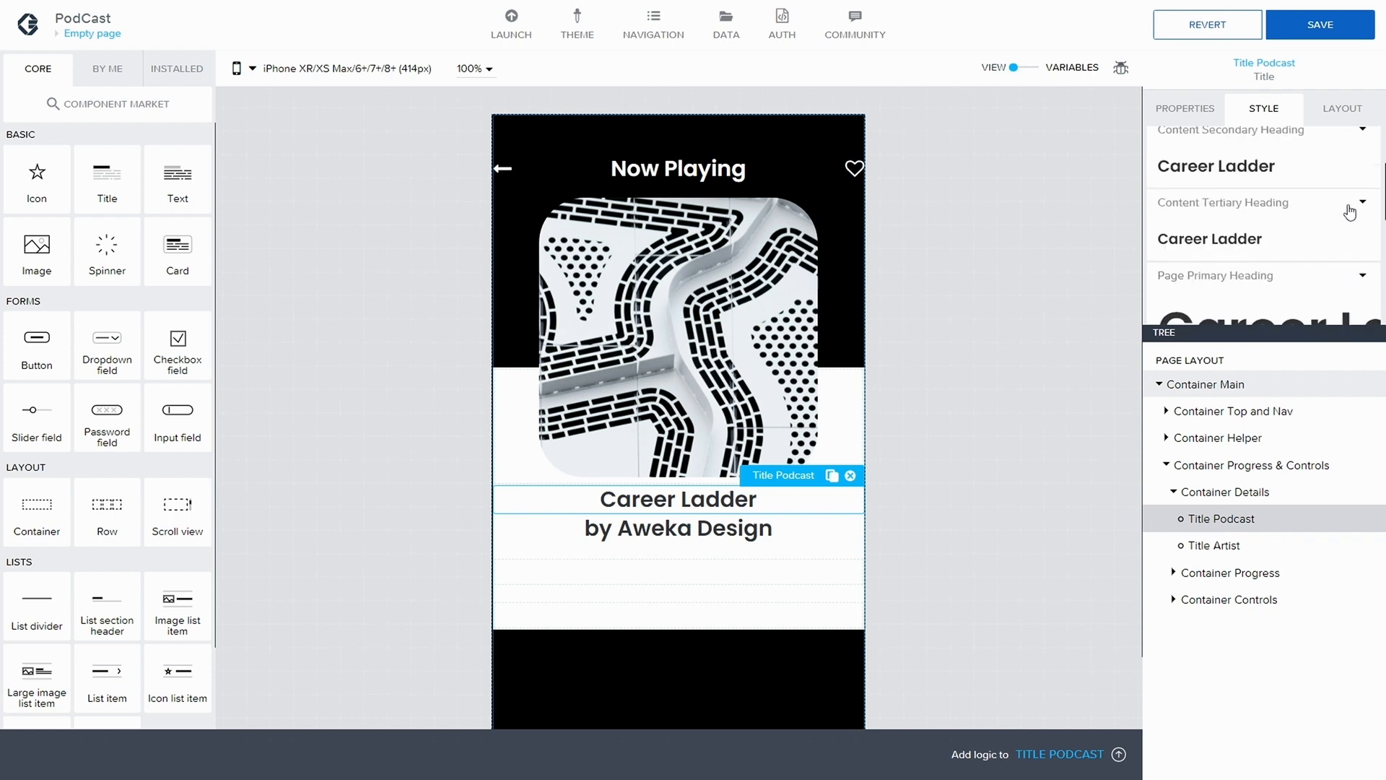
left_click(1362, 178)
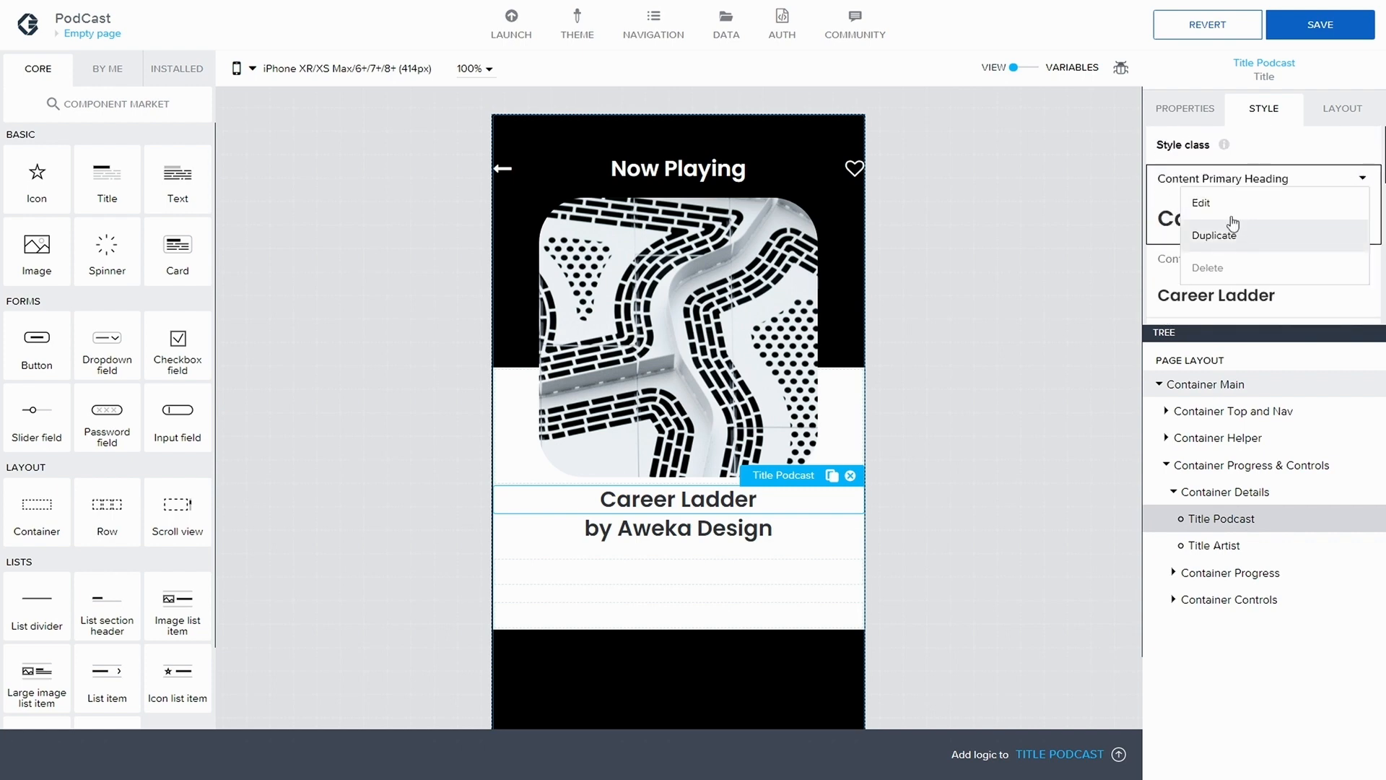
left_click(1236, 235)
left_click(633, 399)
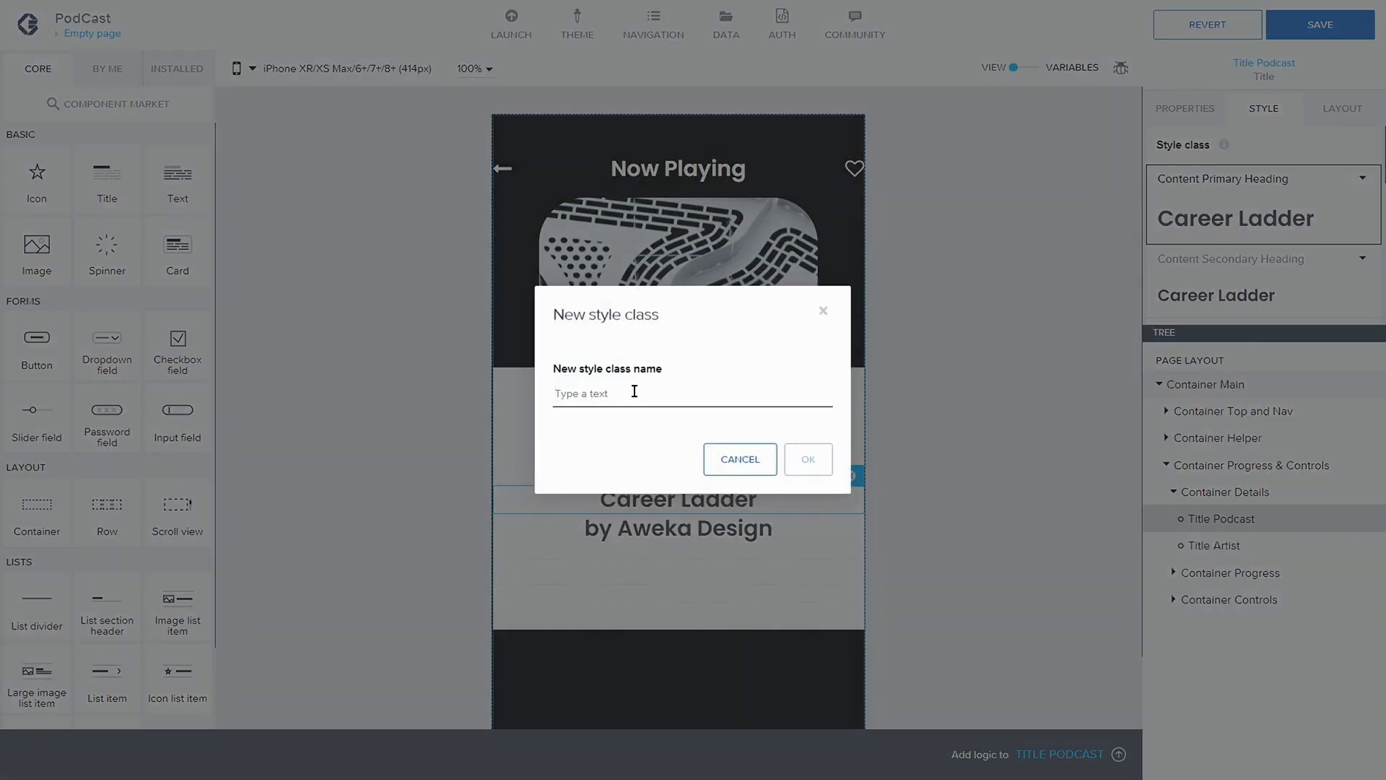
type("Title Class")
left_click(808, 460)
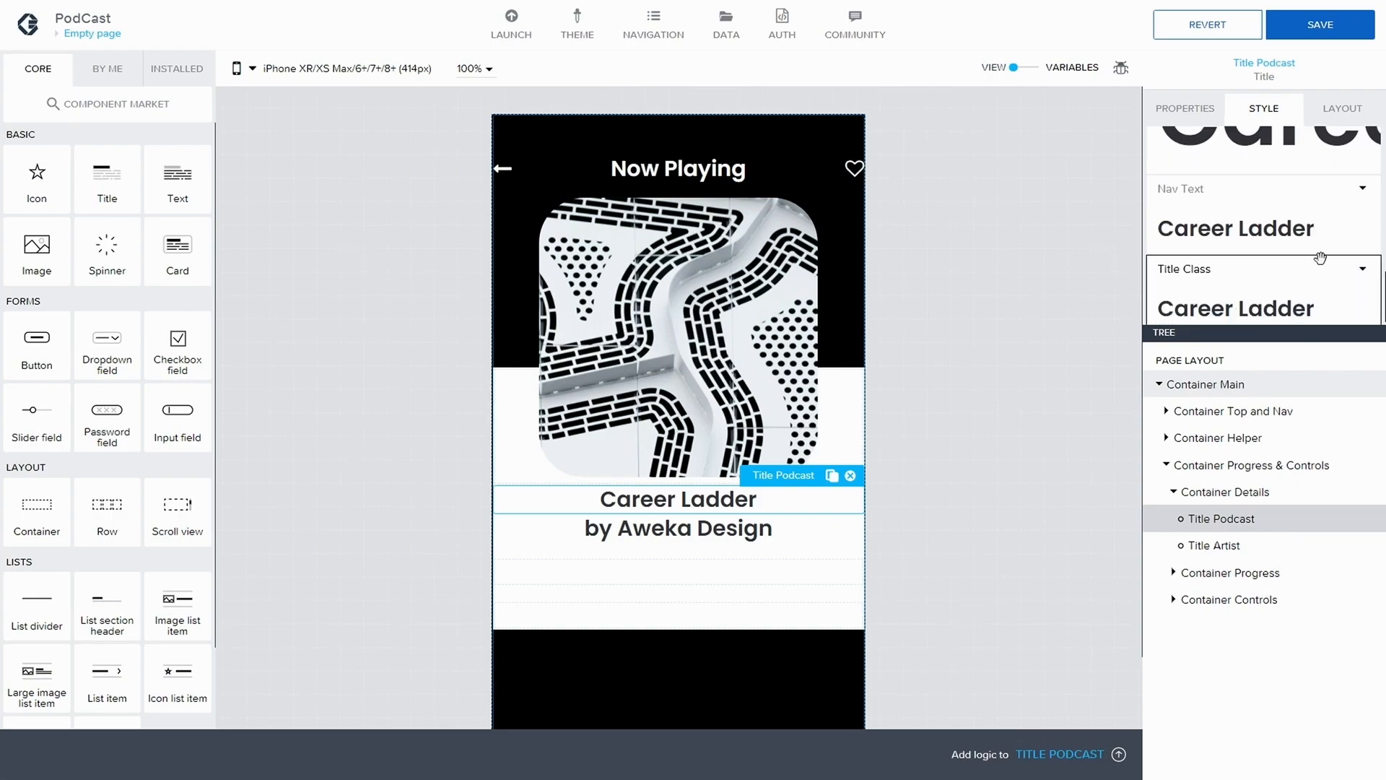
Edit the Title Class style of Title Podcast and set its text size to Title L
left_click(1371, 283)
left_click(1199, 284)
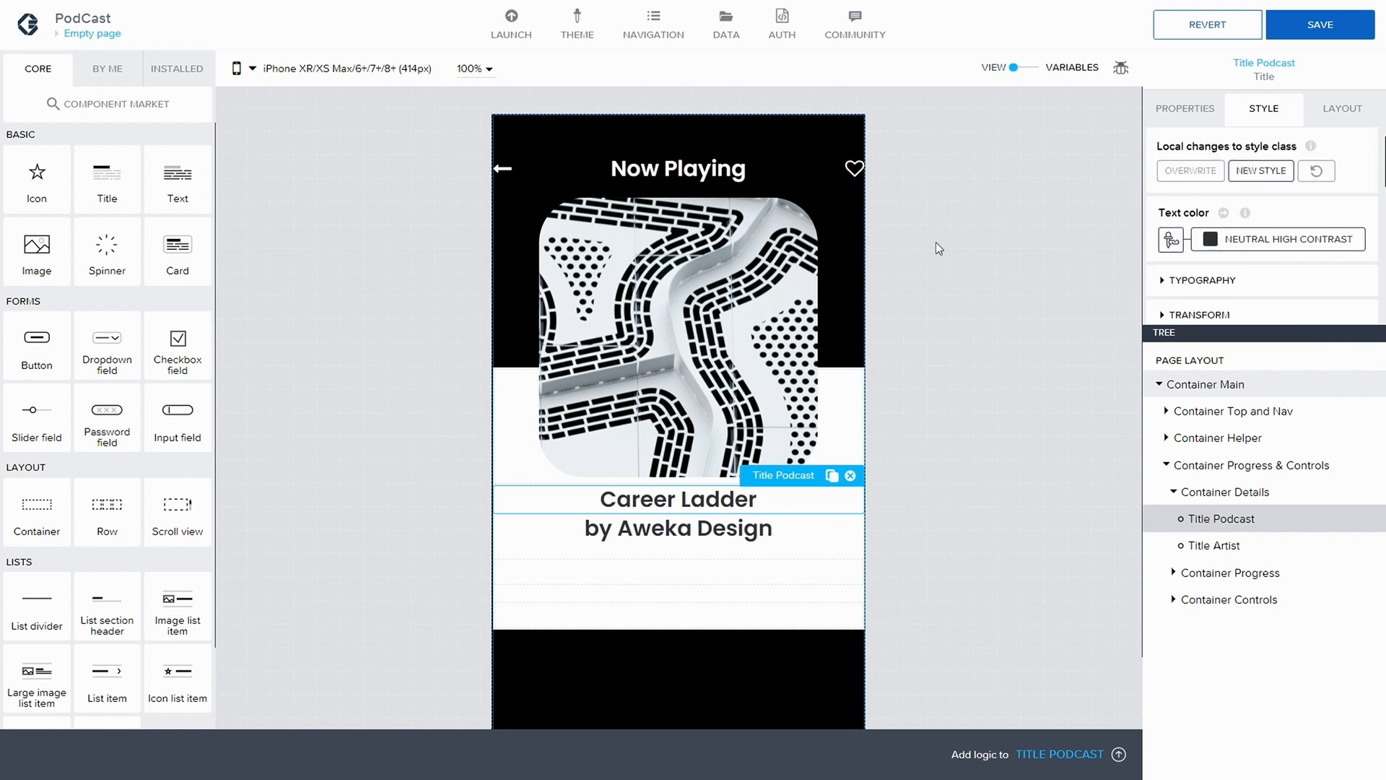
scroll(1202, 263, "down", 1)
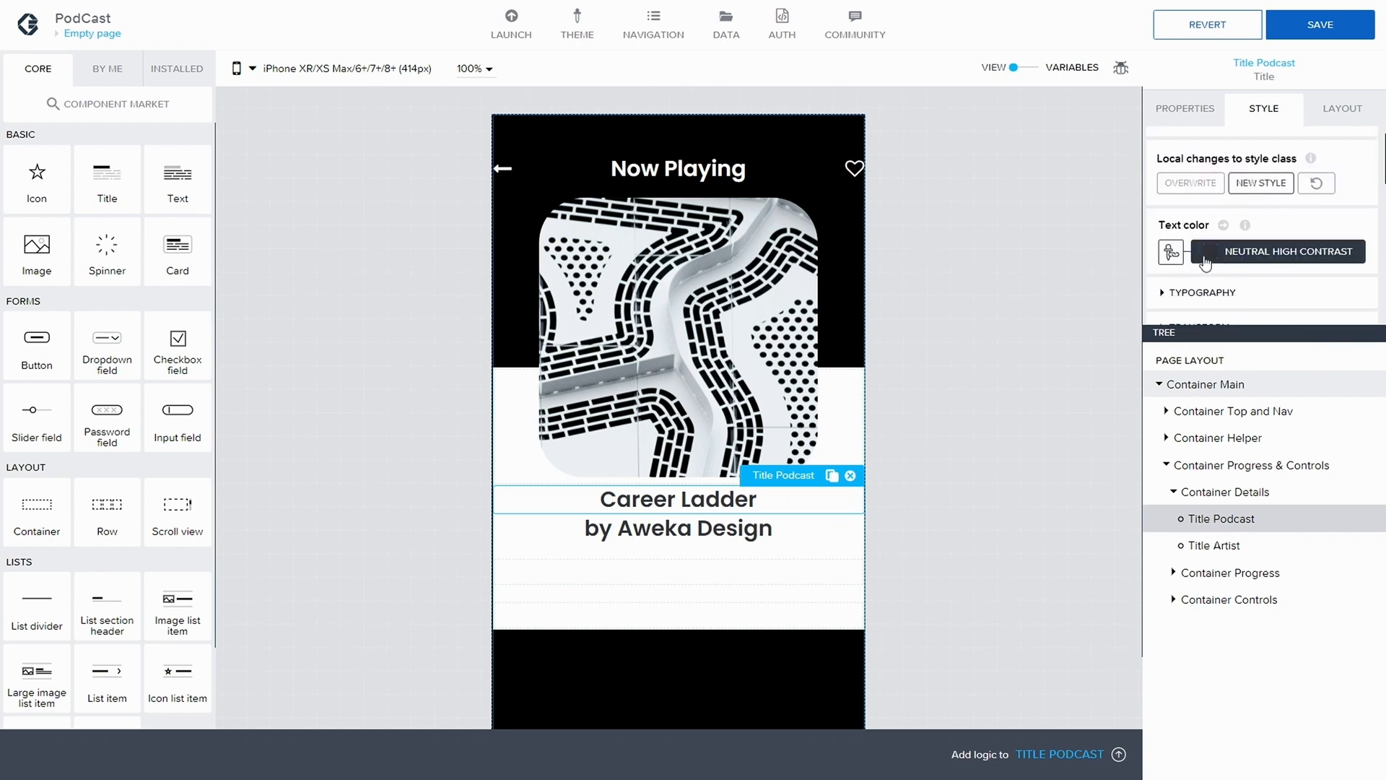
scroll(1202, 252, "down", 4)
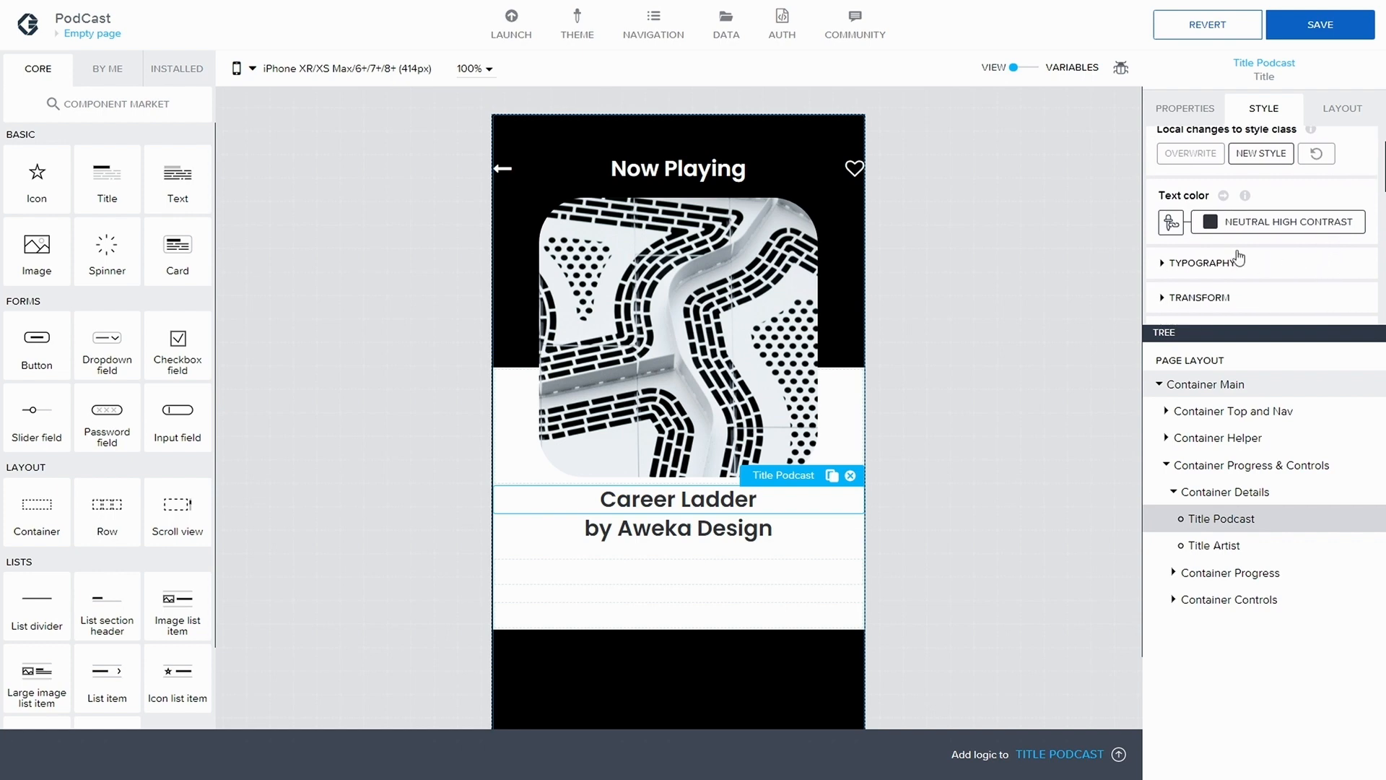
left_click(1172, 176)
scroll(1220, 195, "down", 4)
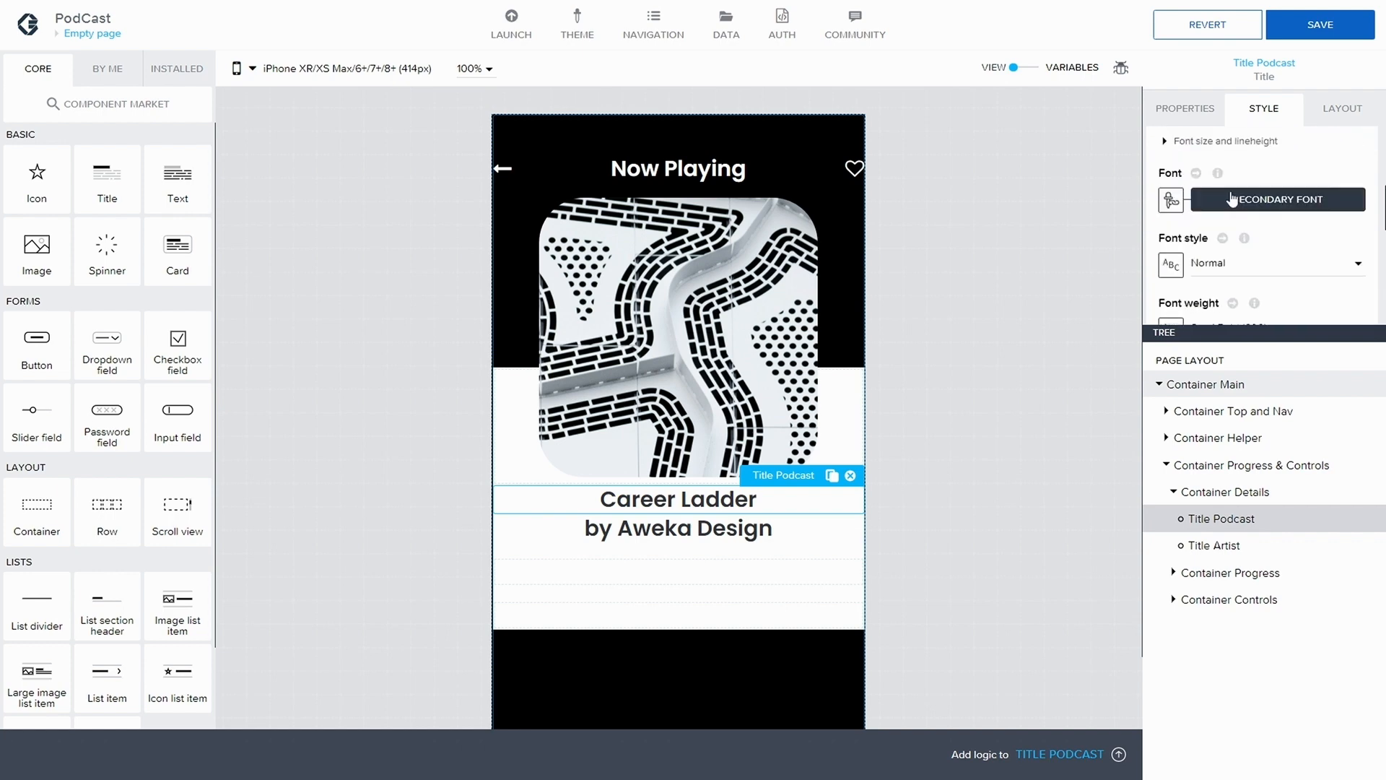
scroll(1231, 199, "up", 2)
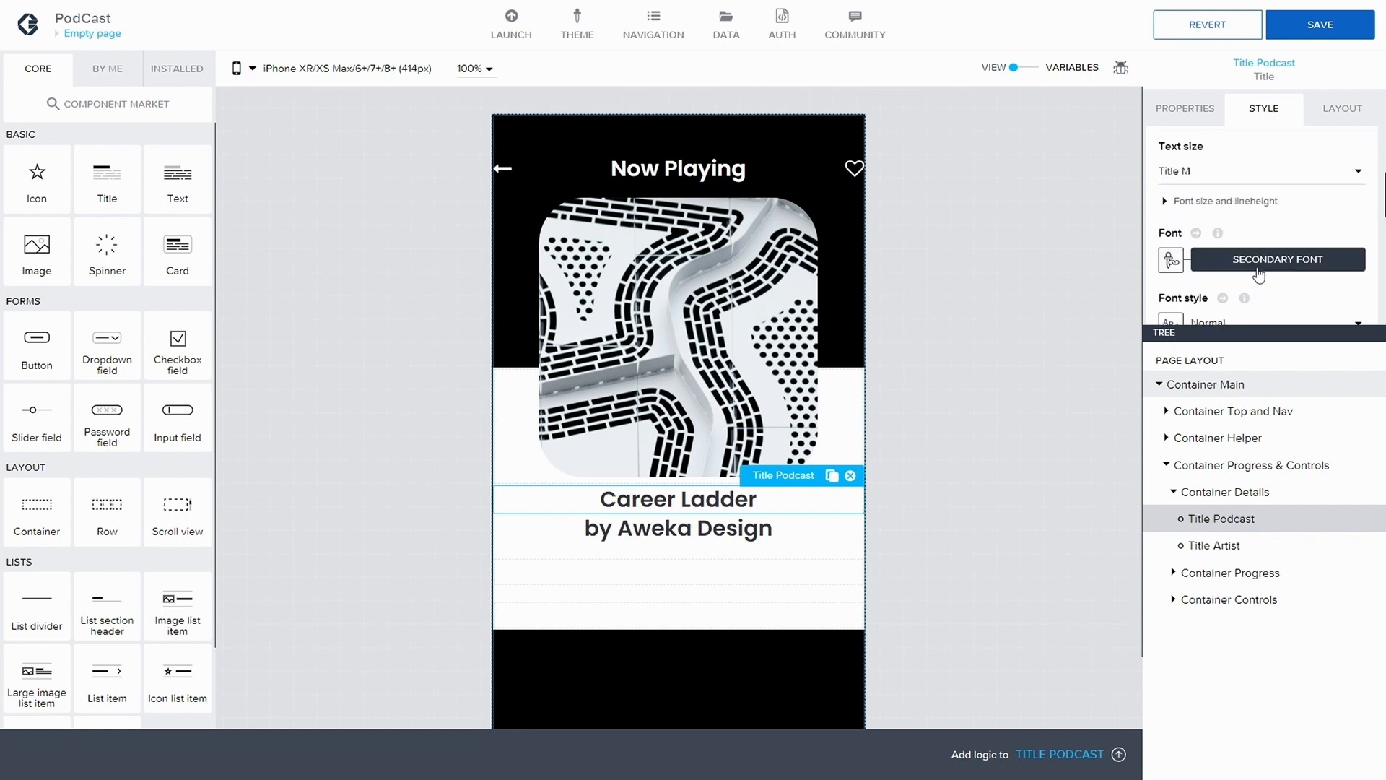
scroll(1256, 271, "down", 4)
scroll(1279, 260, "up", 5)
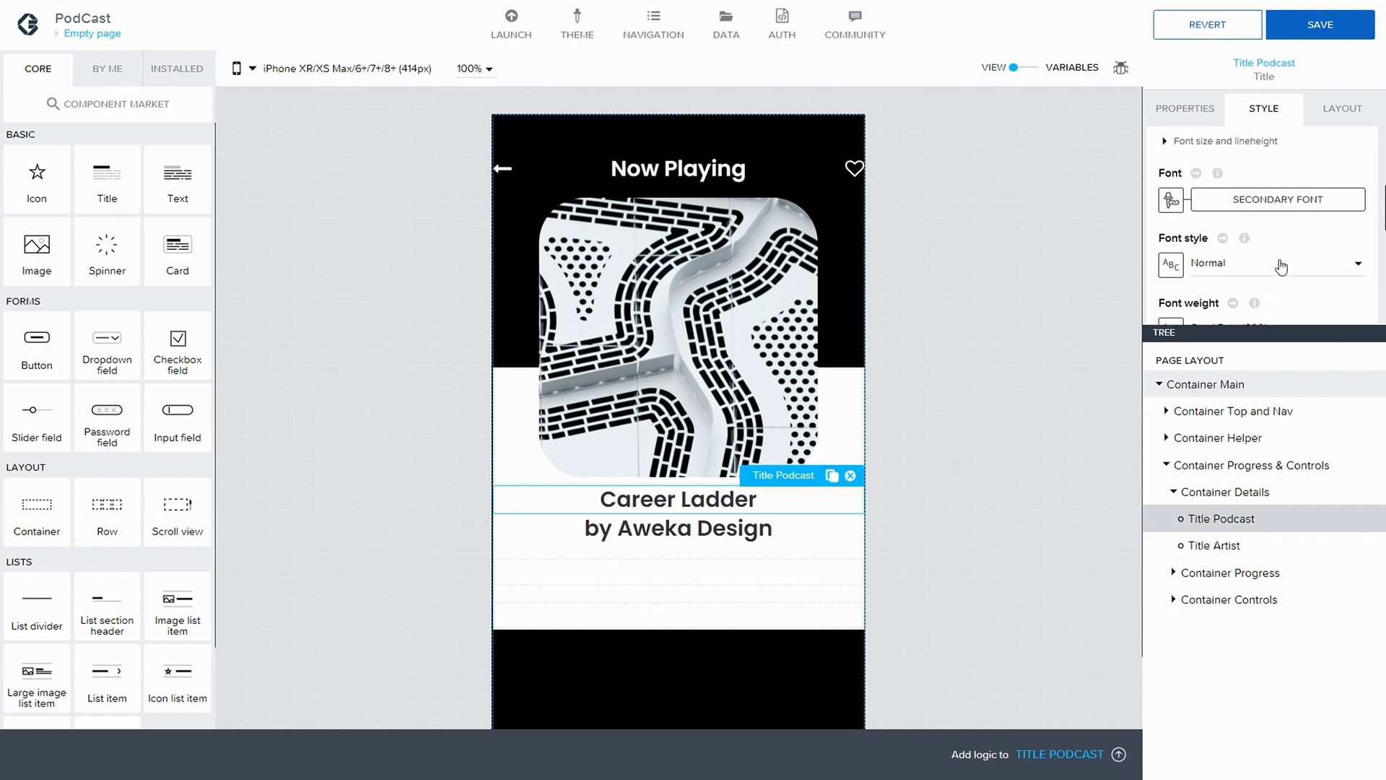
left_click(1253, 202)
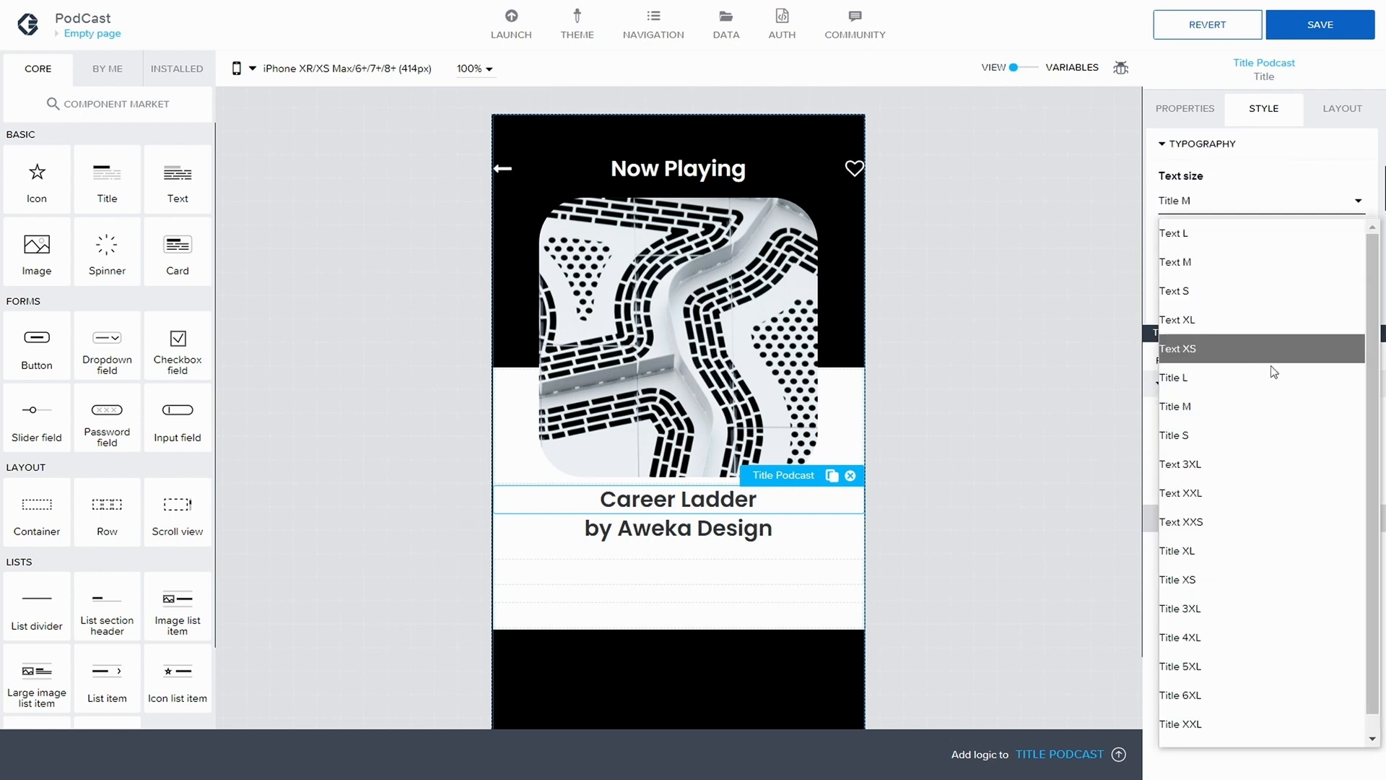
left_click(1234, 377)
Set the font weight of Title Podcast to Bold (700) and save the application
scroll(1249, 210, "down", 5)
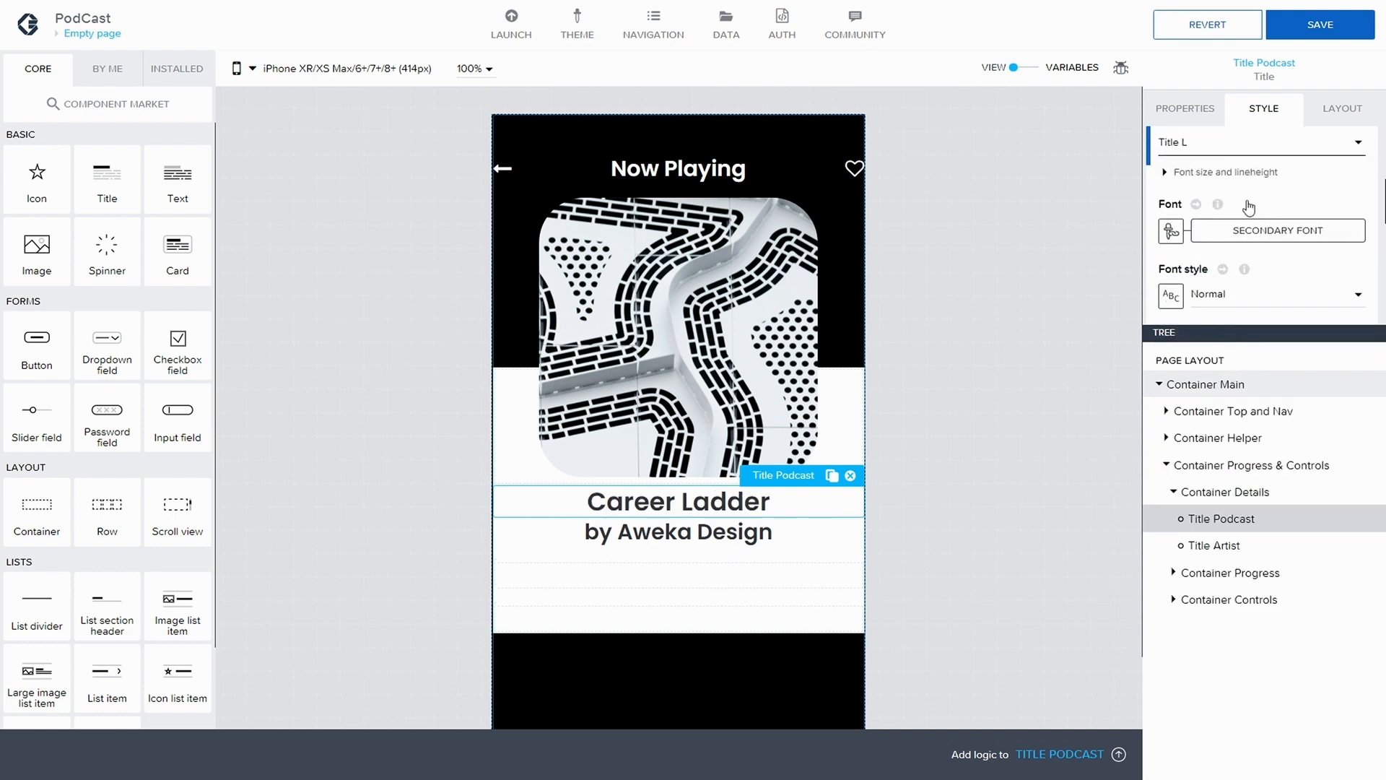
left_click(1265, 270)
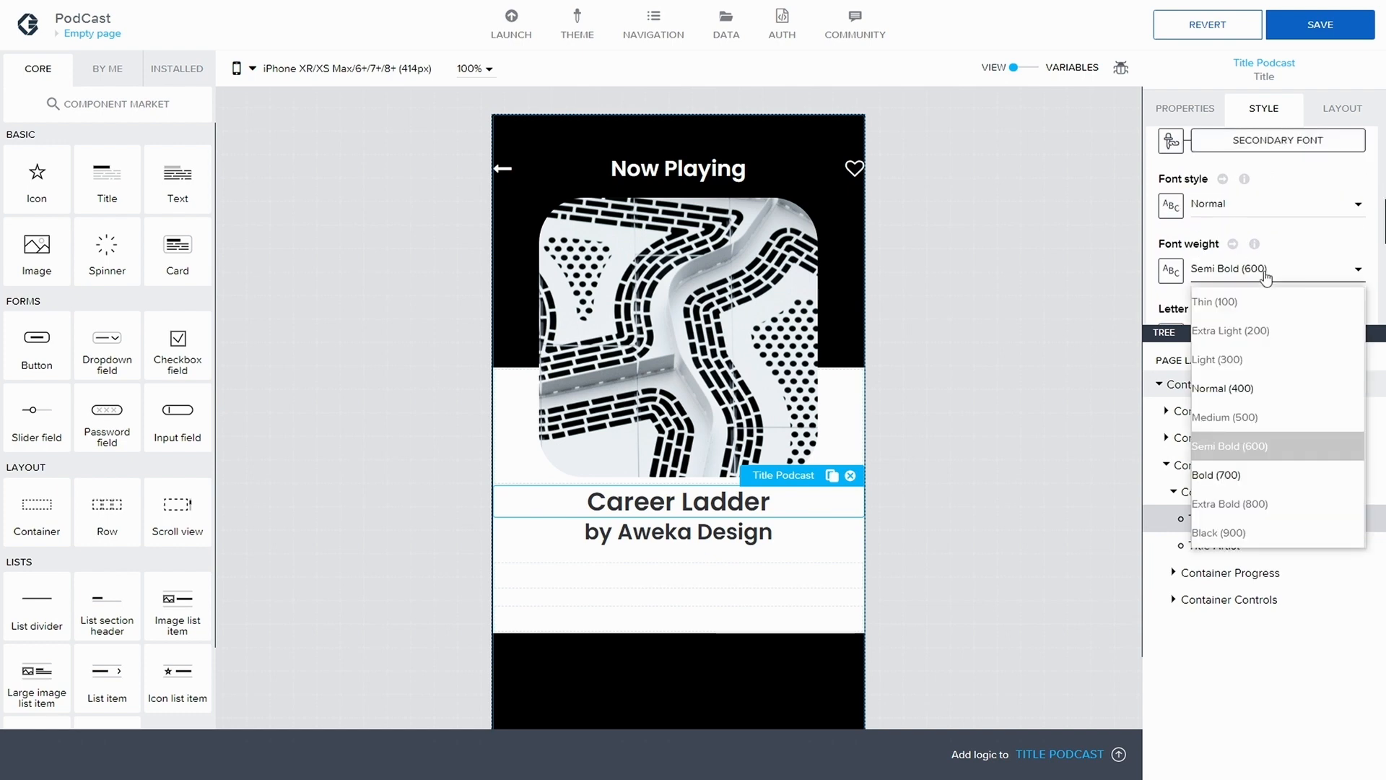
left_click(1259, 473)
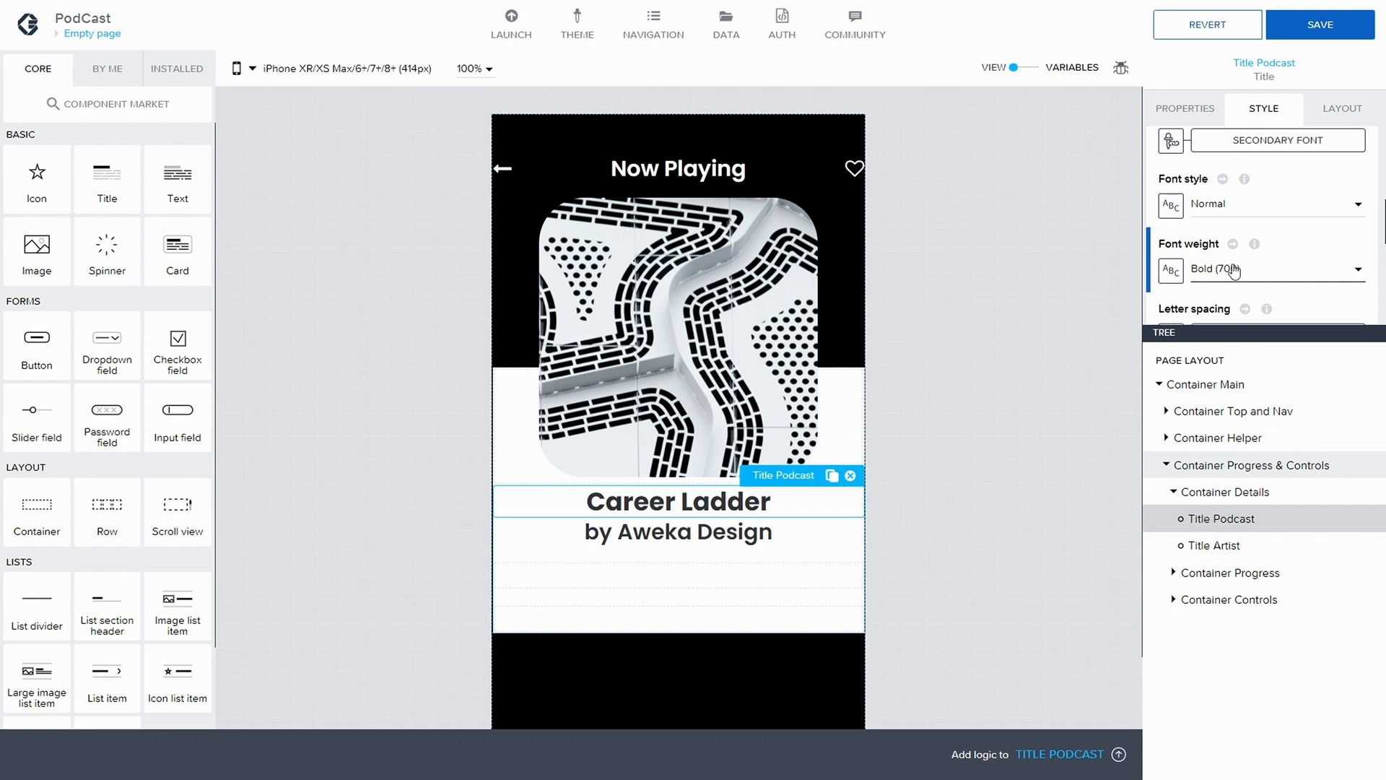
left_click(1322, 27)
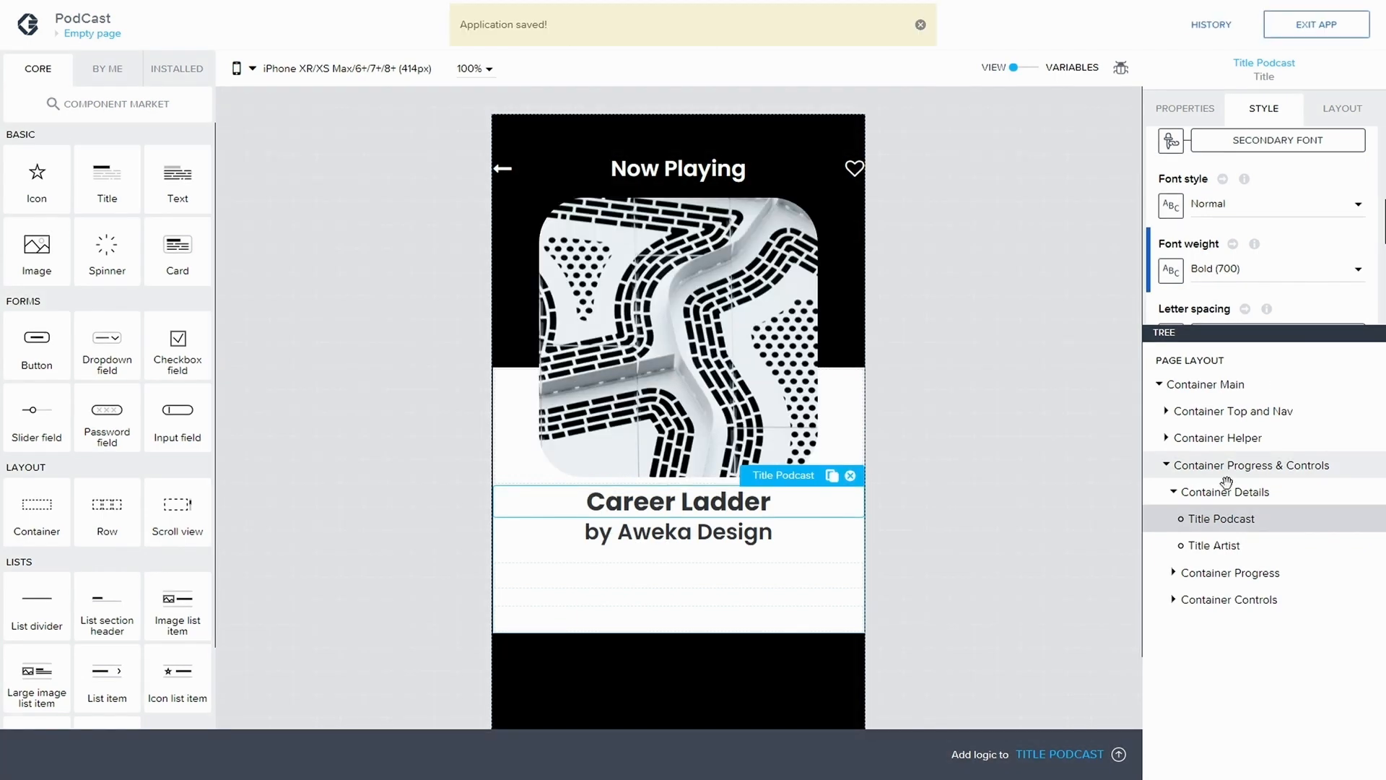
Duplicate the Content Primary Heading style from Title Artist as a new style class named Artist Class
left_click(1235, 546)
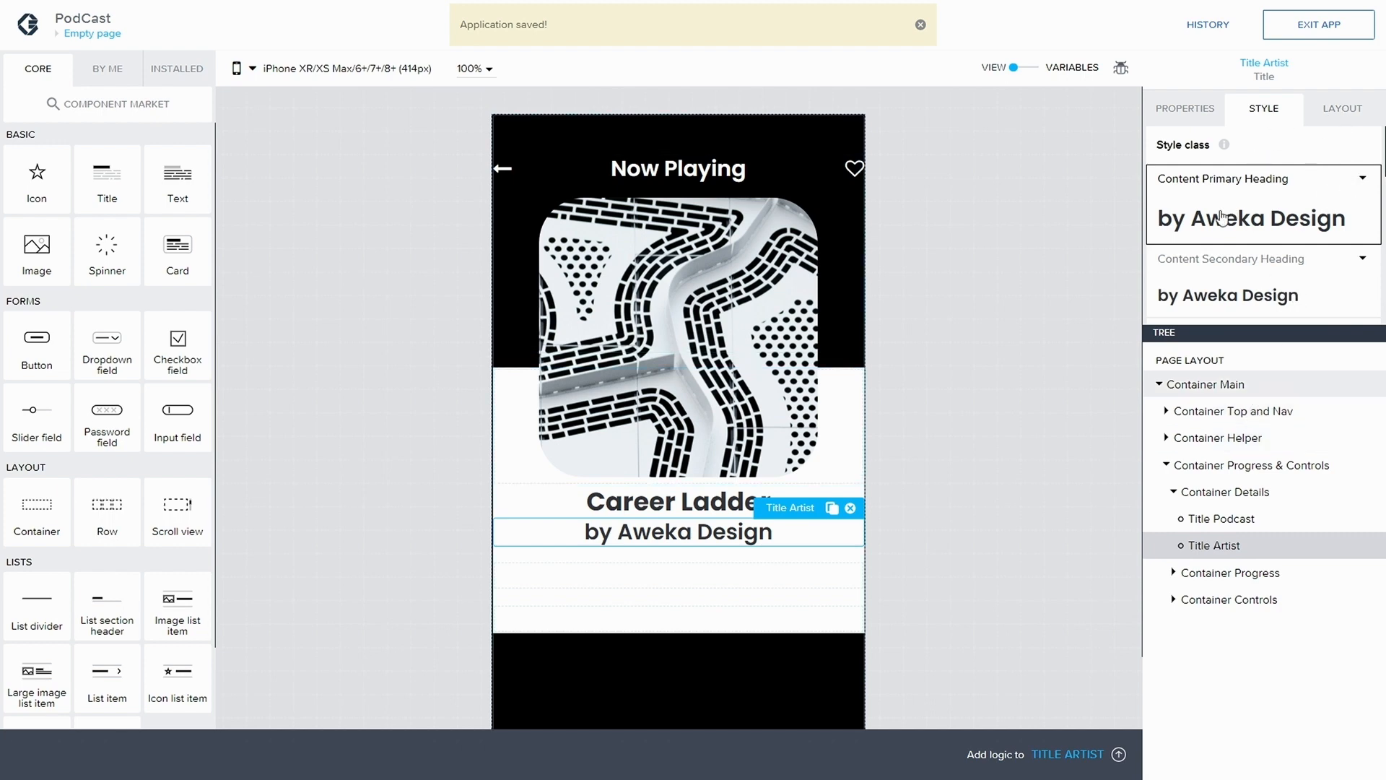
left_click(1356, 182)
left_click(1210, 232)
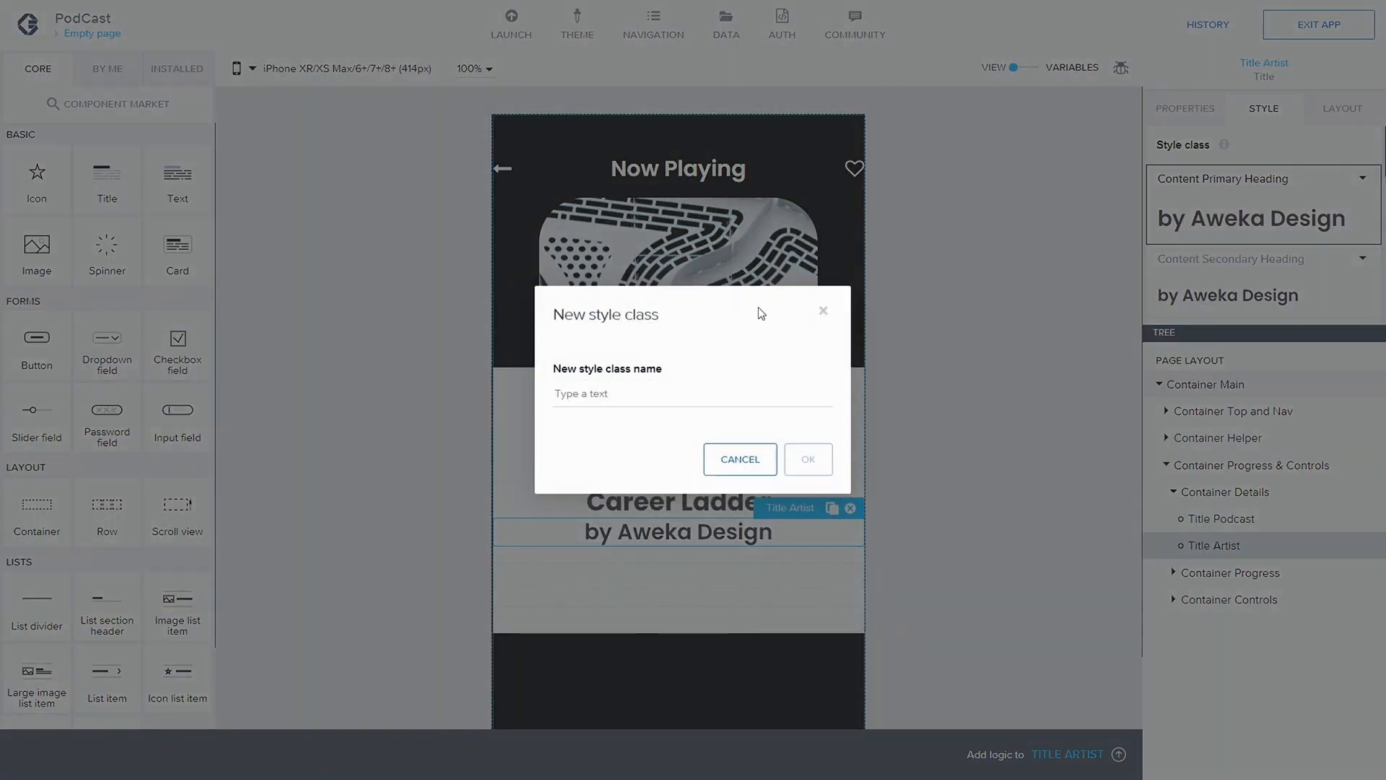
type("A")
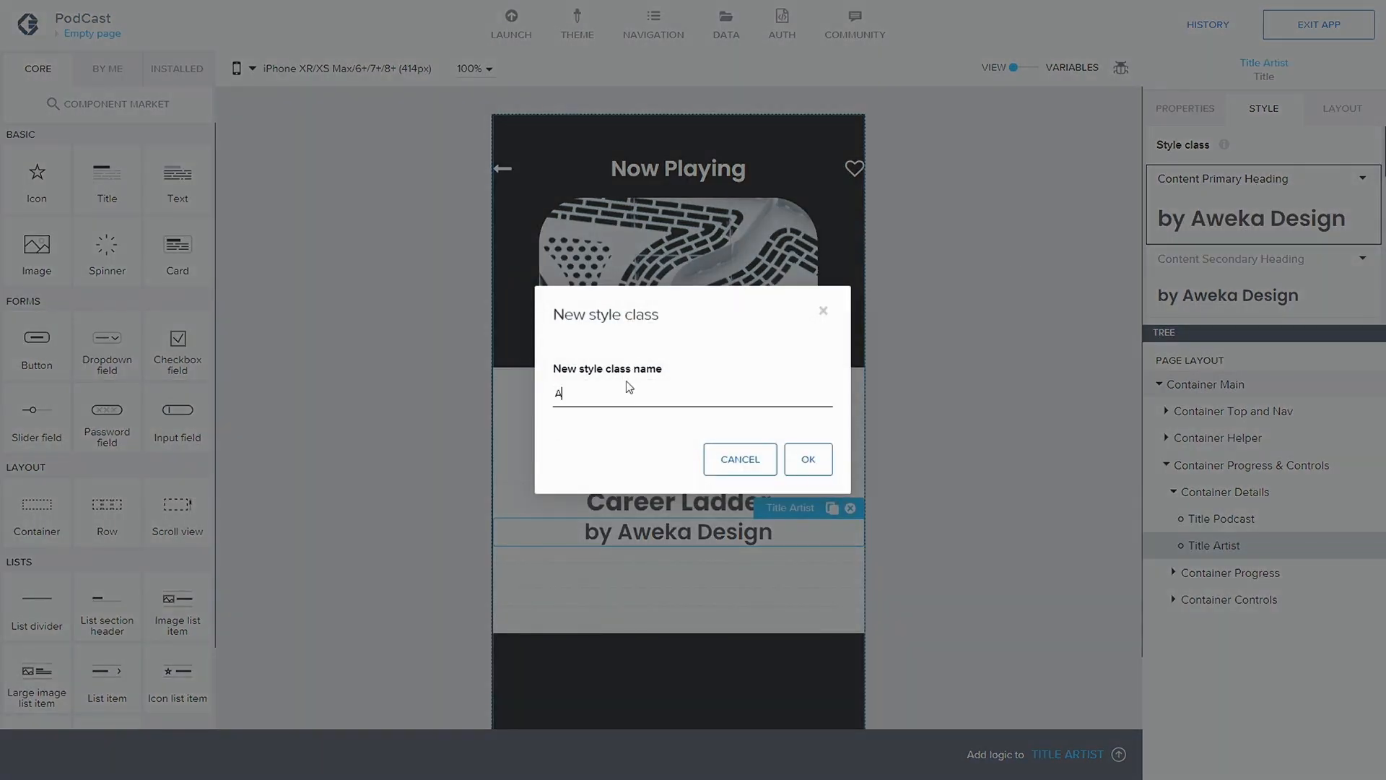
type("rtist Class")
key("Return")
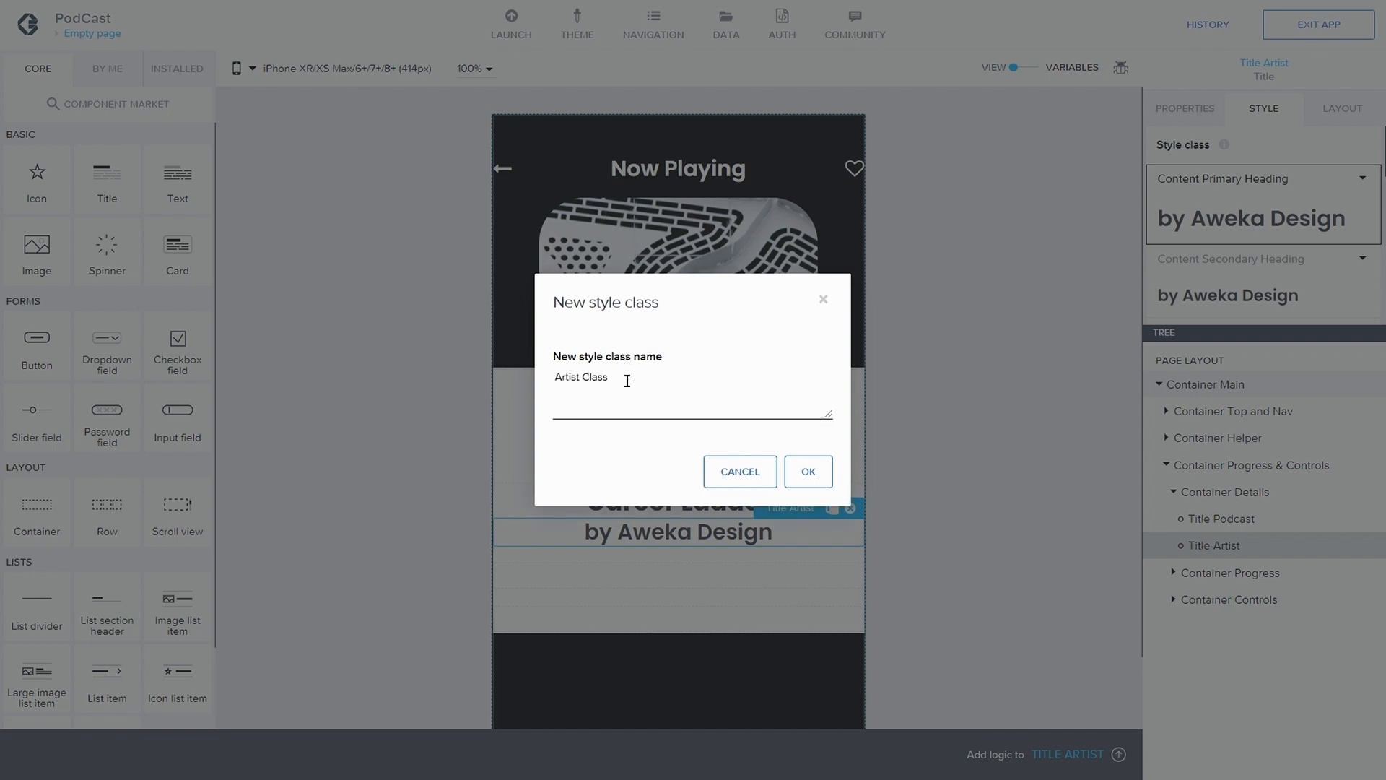
left_click(808, 471)
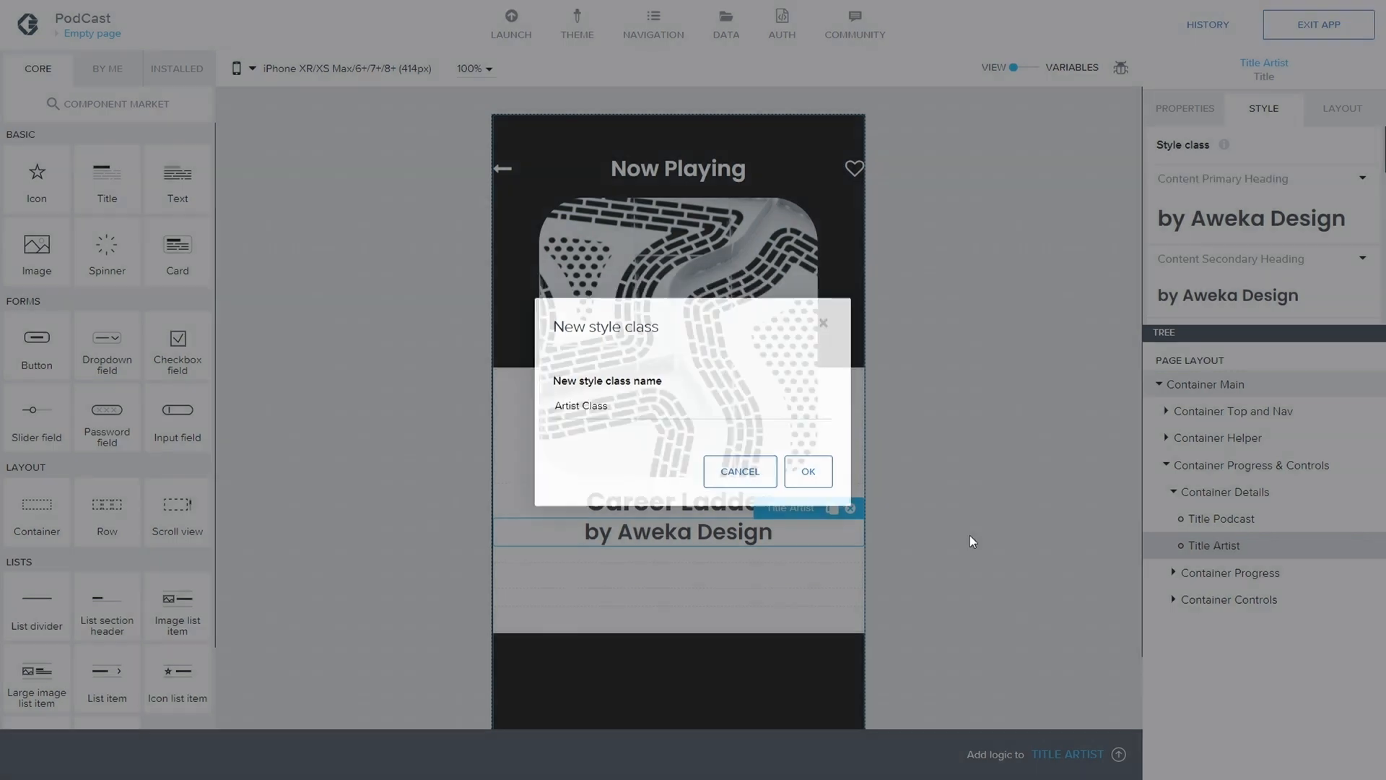
Edit the Artist Class style of Title Artist and set its text color to Neutral low contrast
left_click(1363, 260)
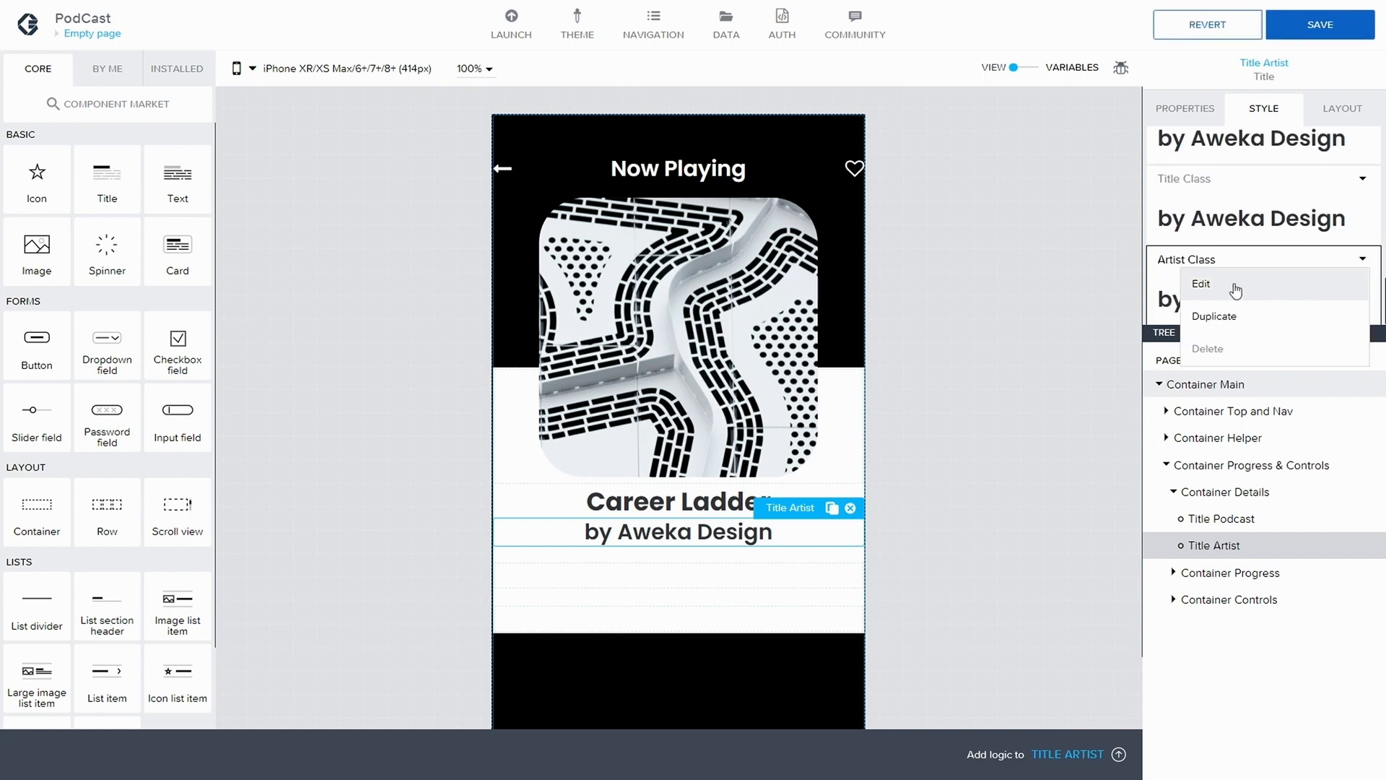
left_click(1236, 291)
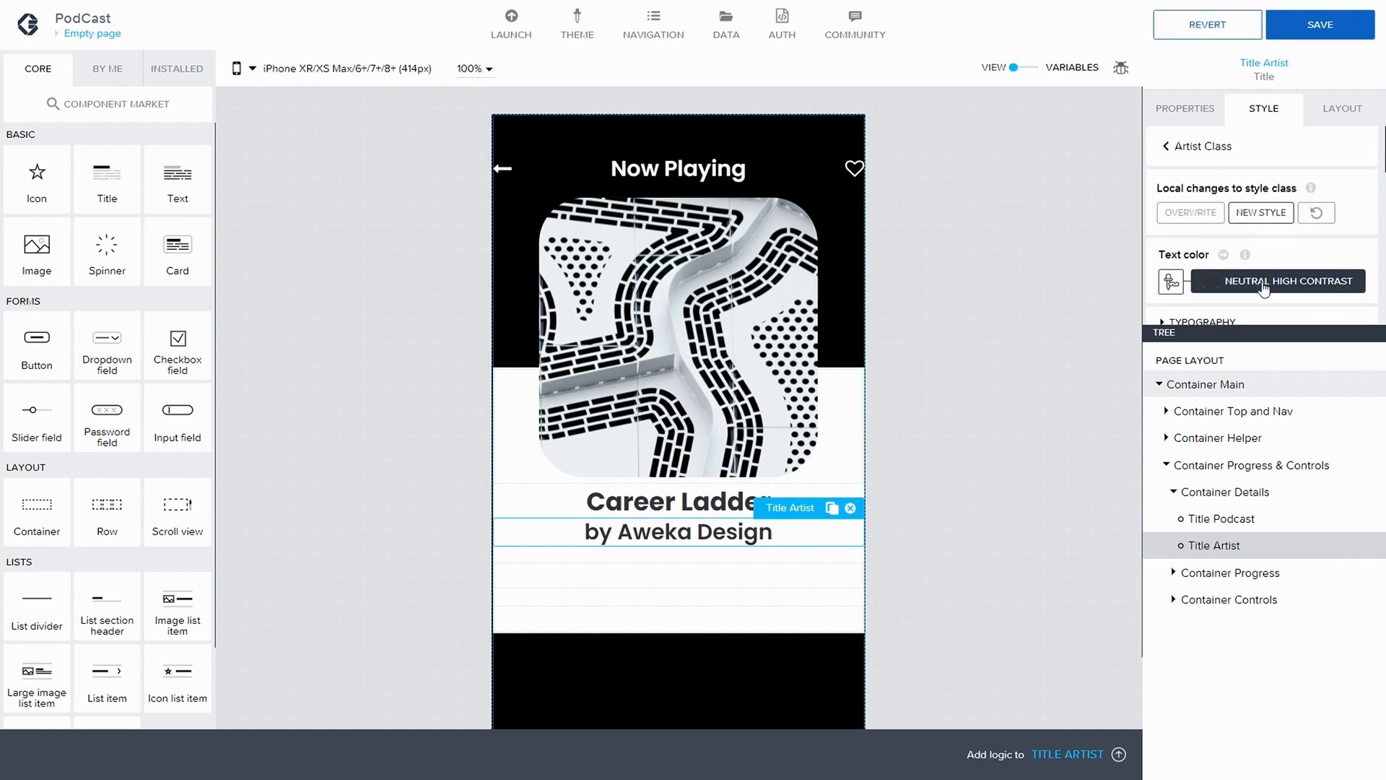
left_click(1264, 288)
left_click(1298, 538)
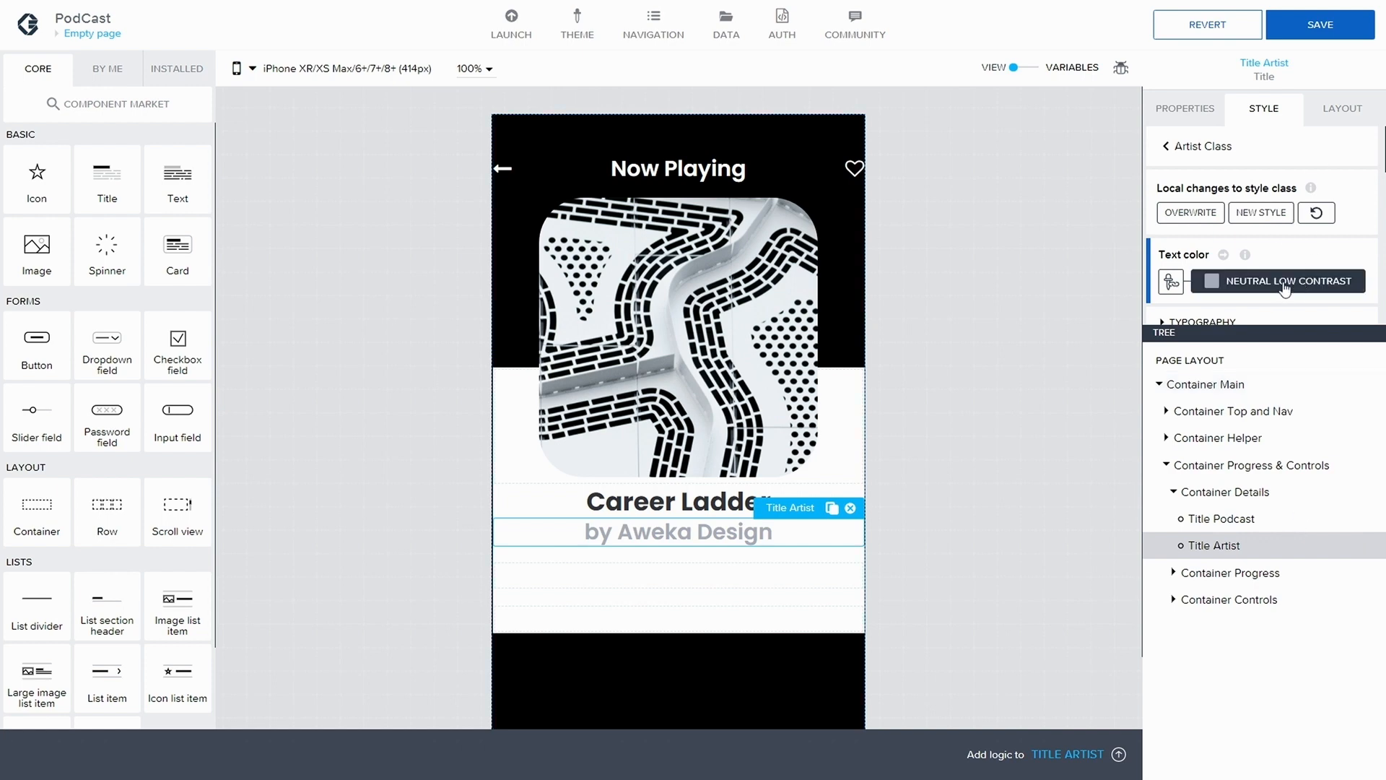
left_click(1285, 289)
left_click(1301, 540)
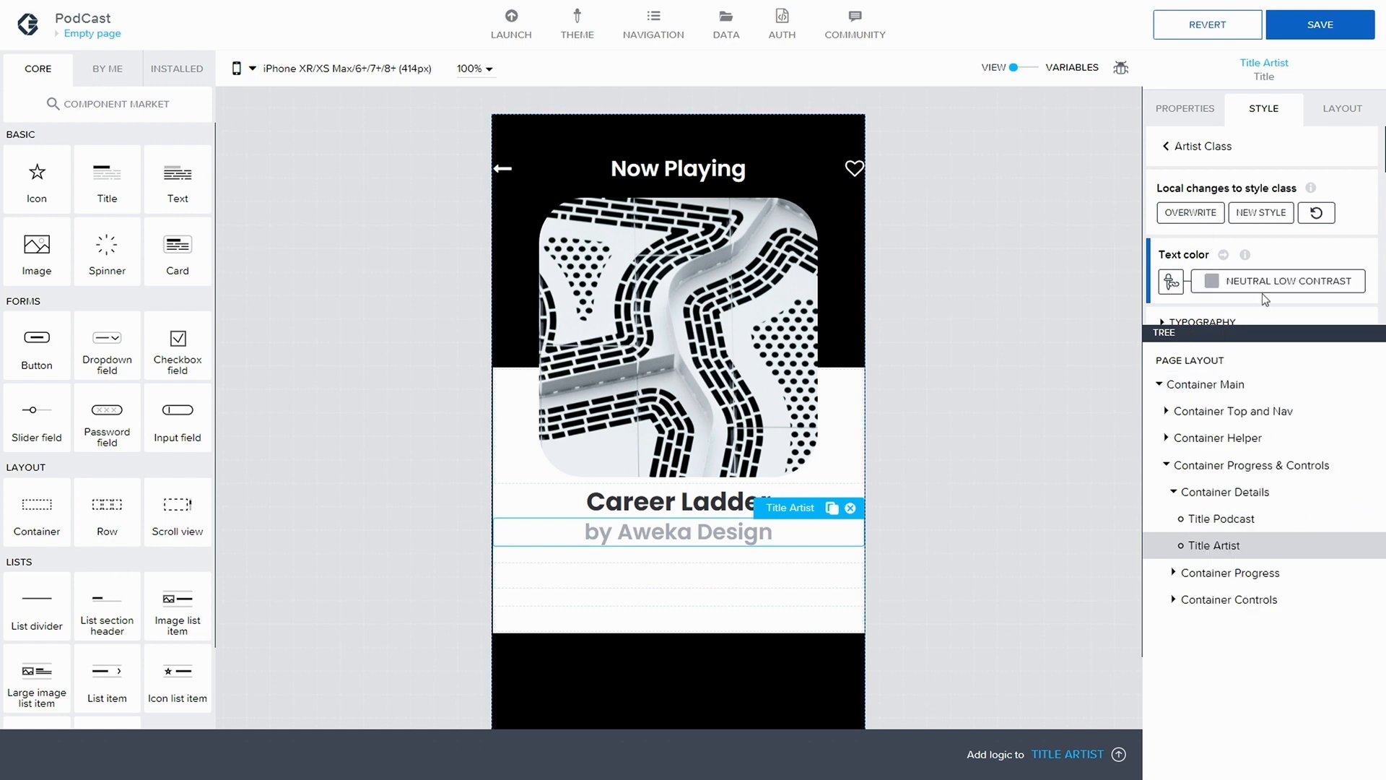
Set the text size of Title Artist to Title XXS and save the application
scroll(1213, 260, "down", 2)
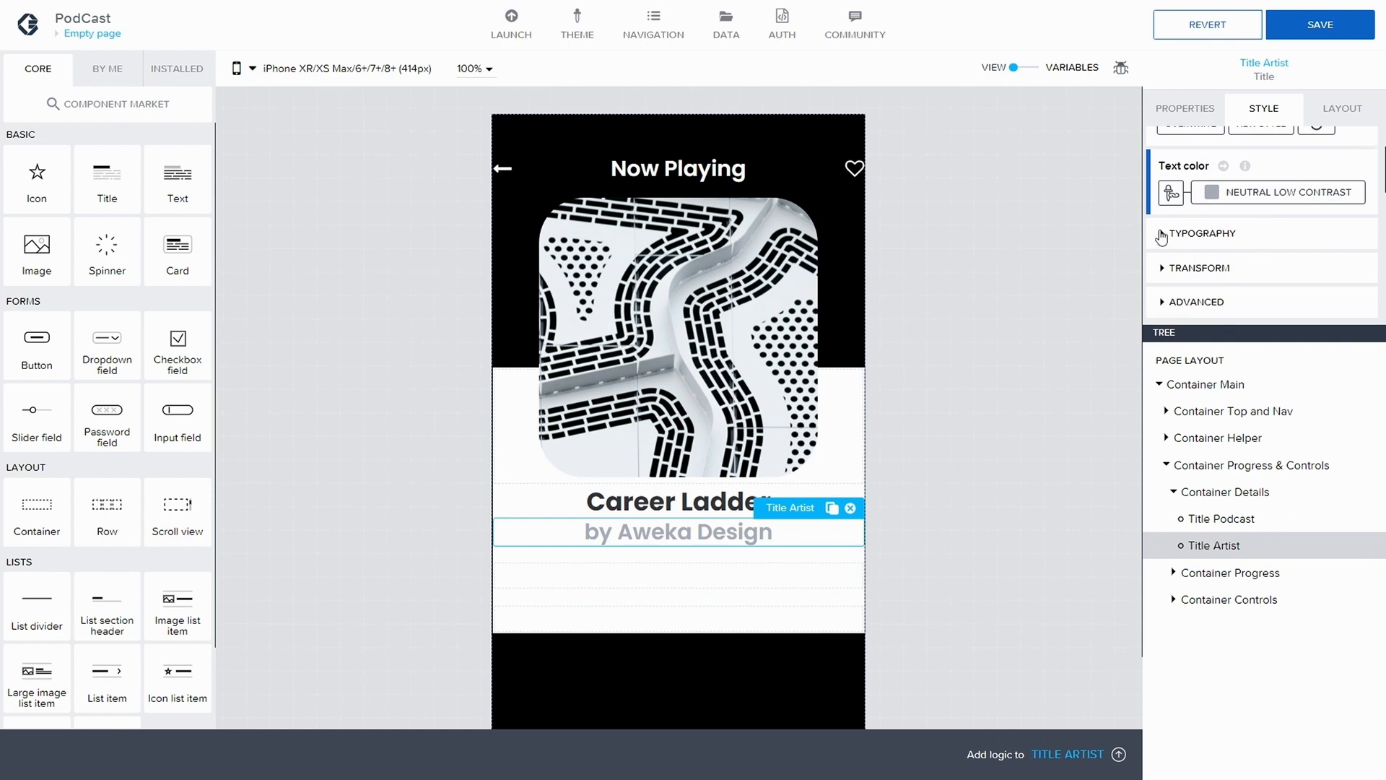
left_click(1170, 235)
scroll(1216, 235, "down", 1)
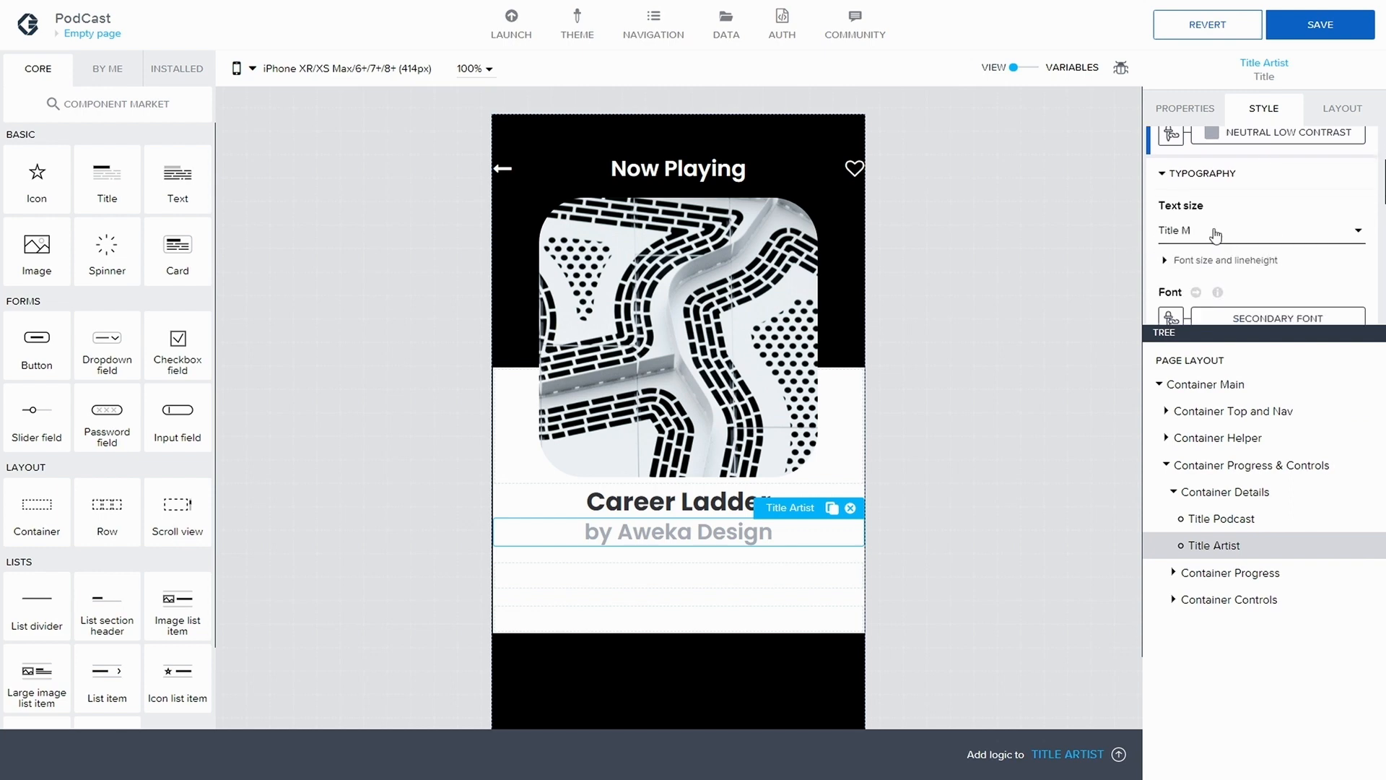
left_click(1216, 235)
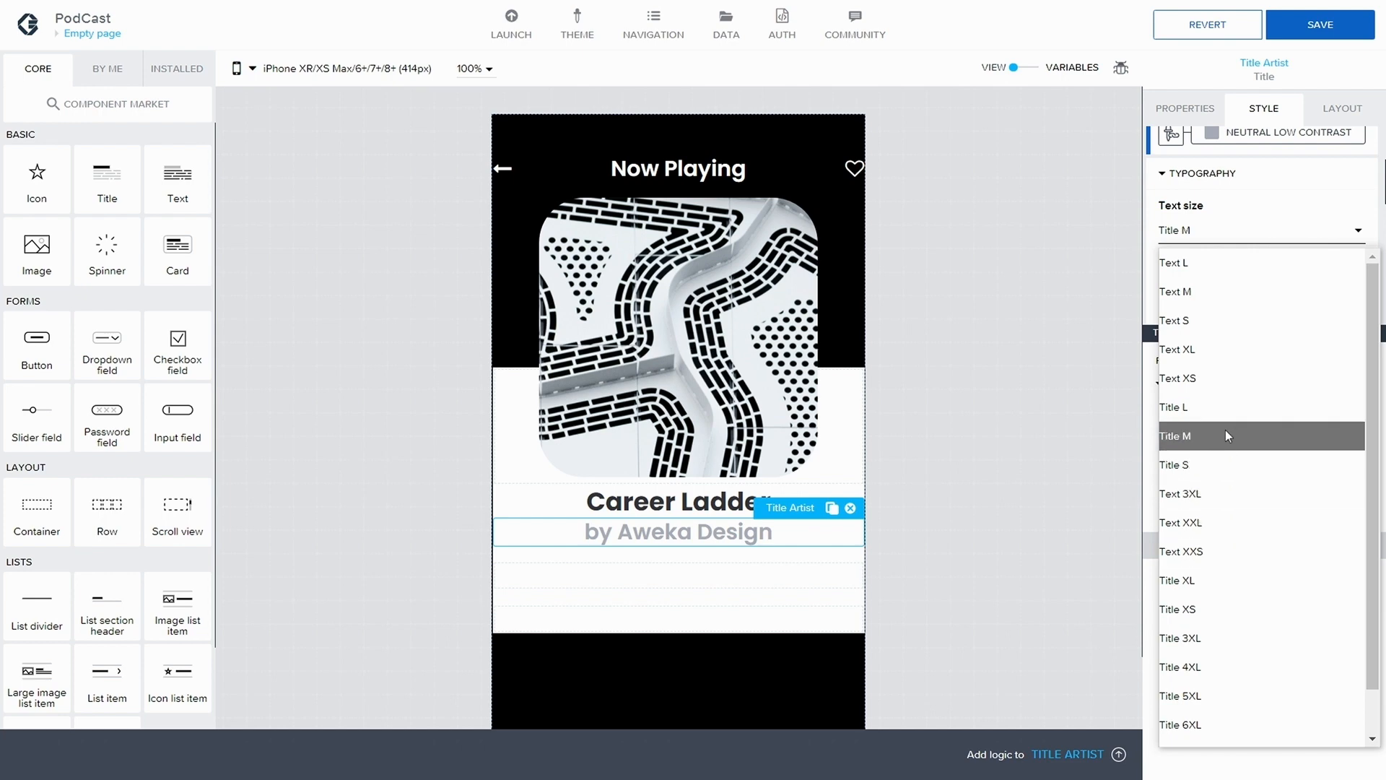
scroll(1224, 430, "down", 1)
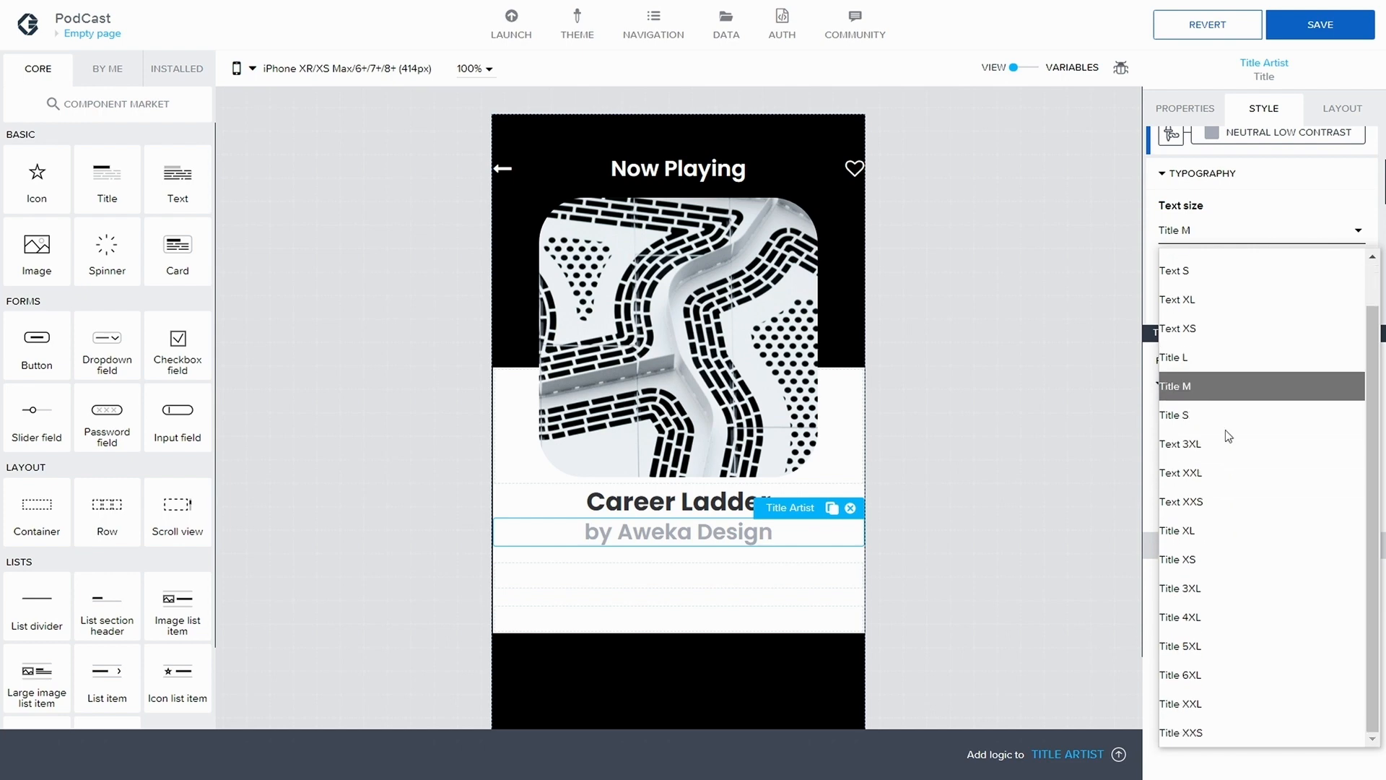
left_click(1255, 722)
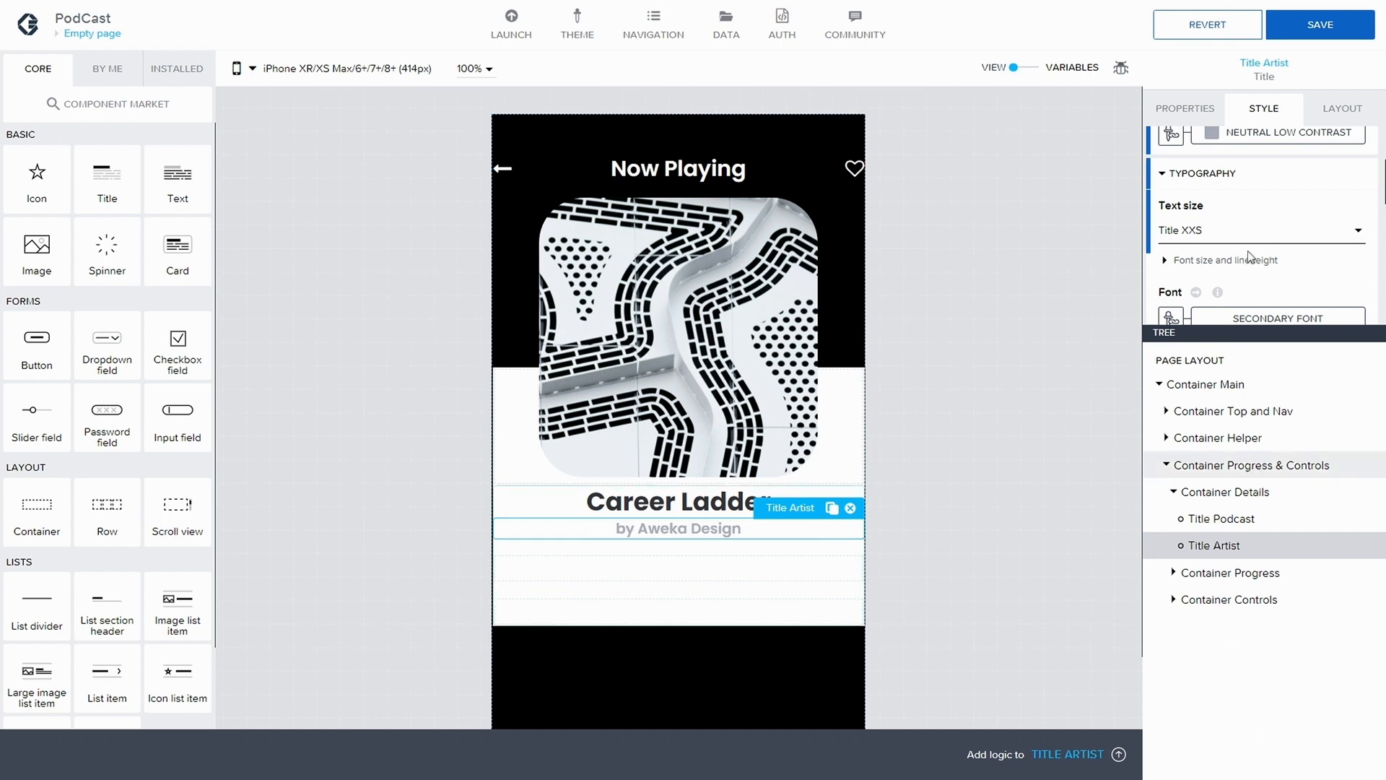
scroll(1249, 252, "down", 3)
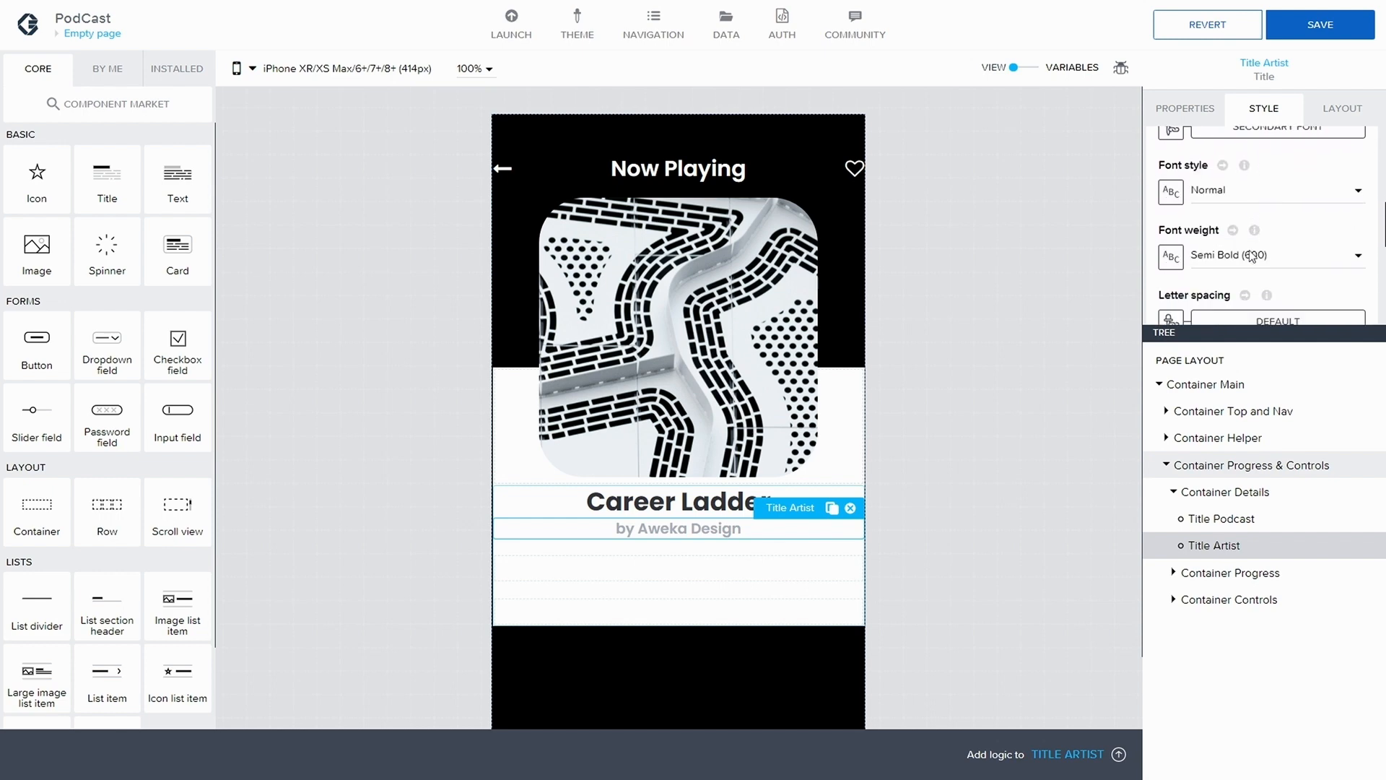
left_click(1308, 29)
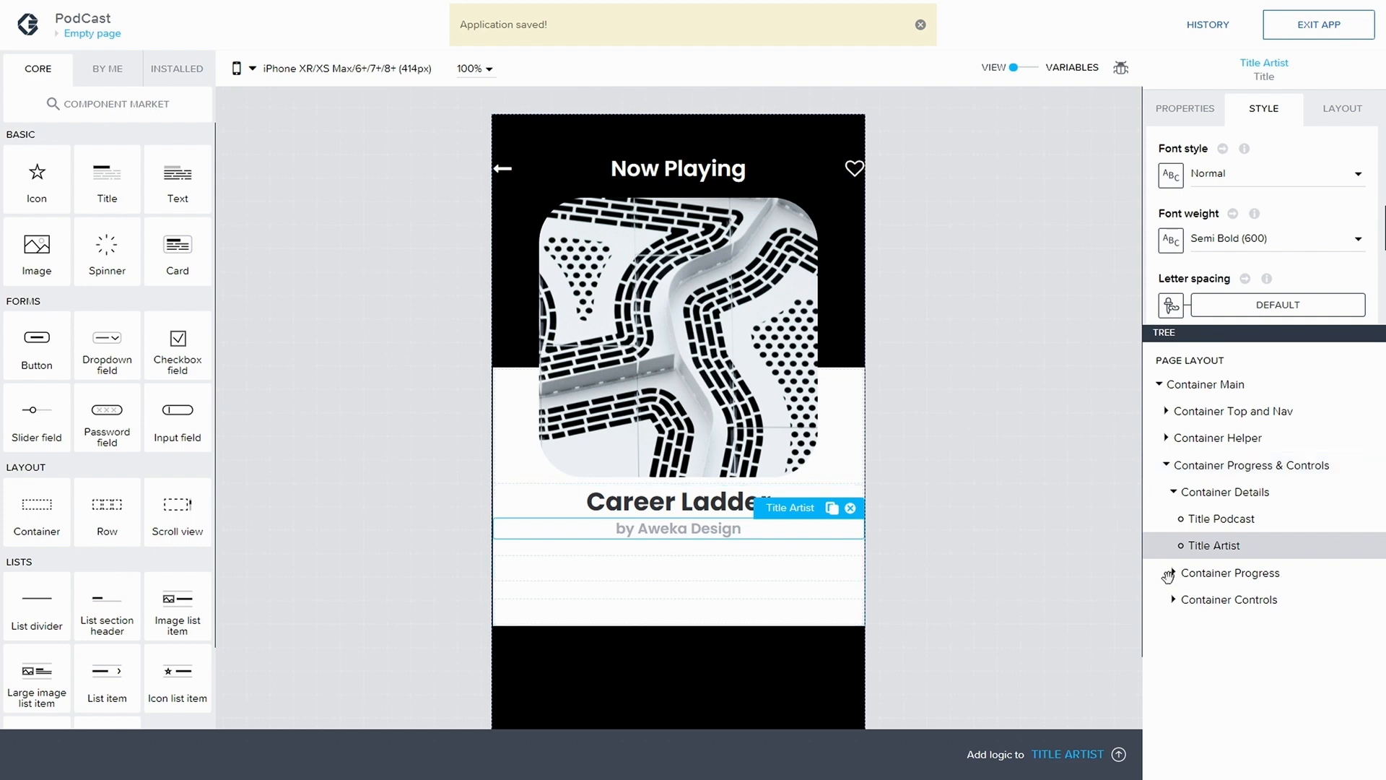
Add an icon component inside Container Controls and set its icon to step-backward
left_click(1204, 598)
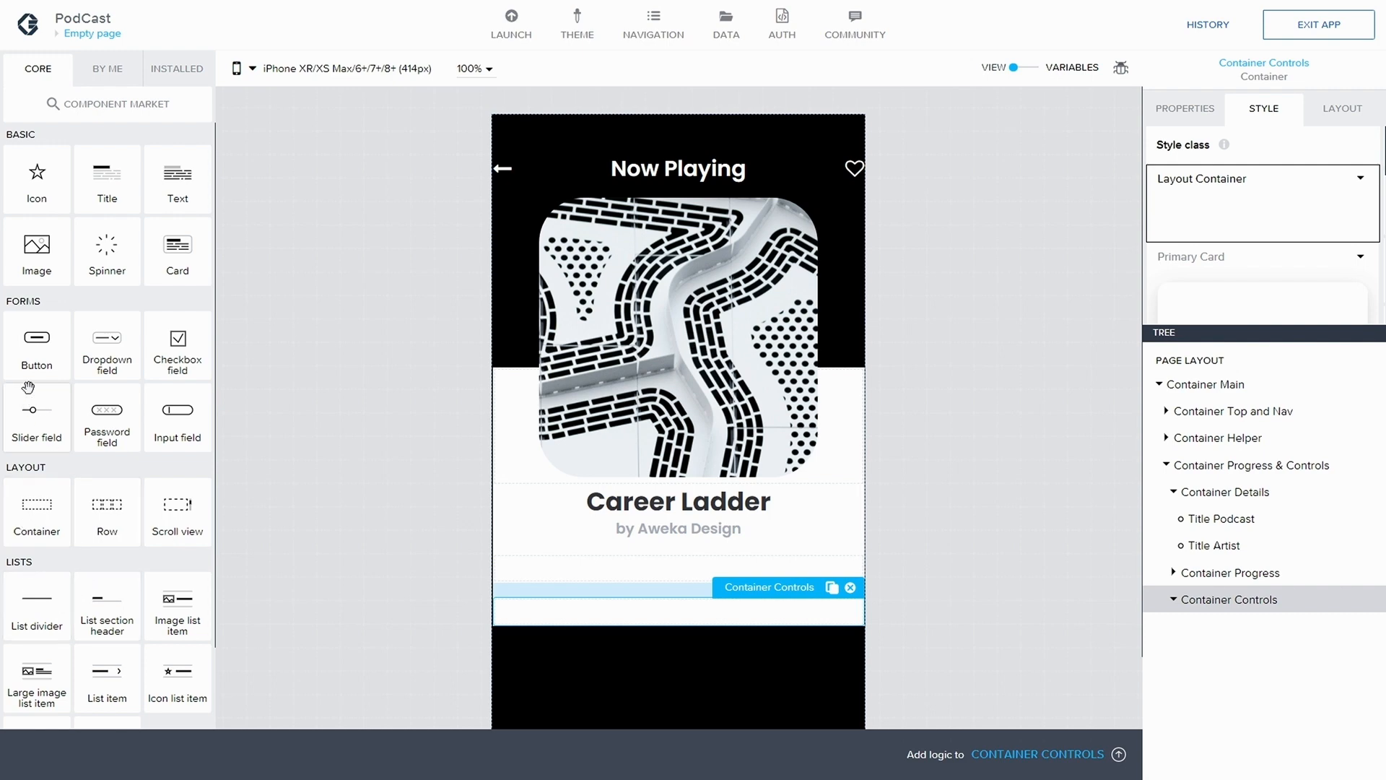
left_click_drag(69, 196, 1241, 626)
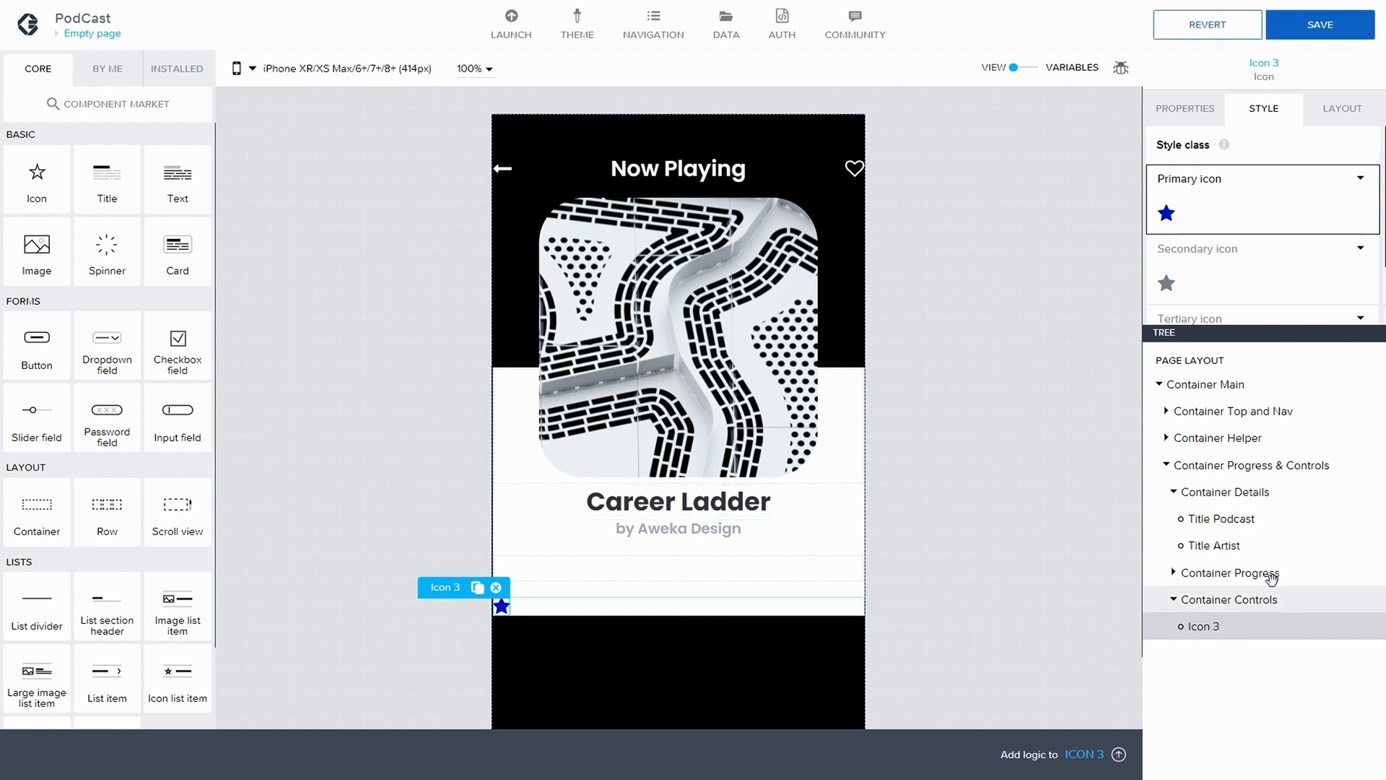
left_click(1204, 112)
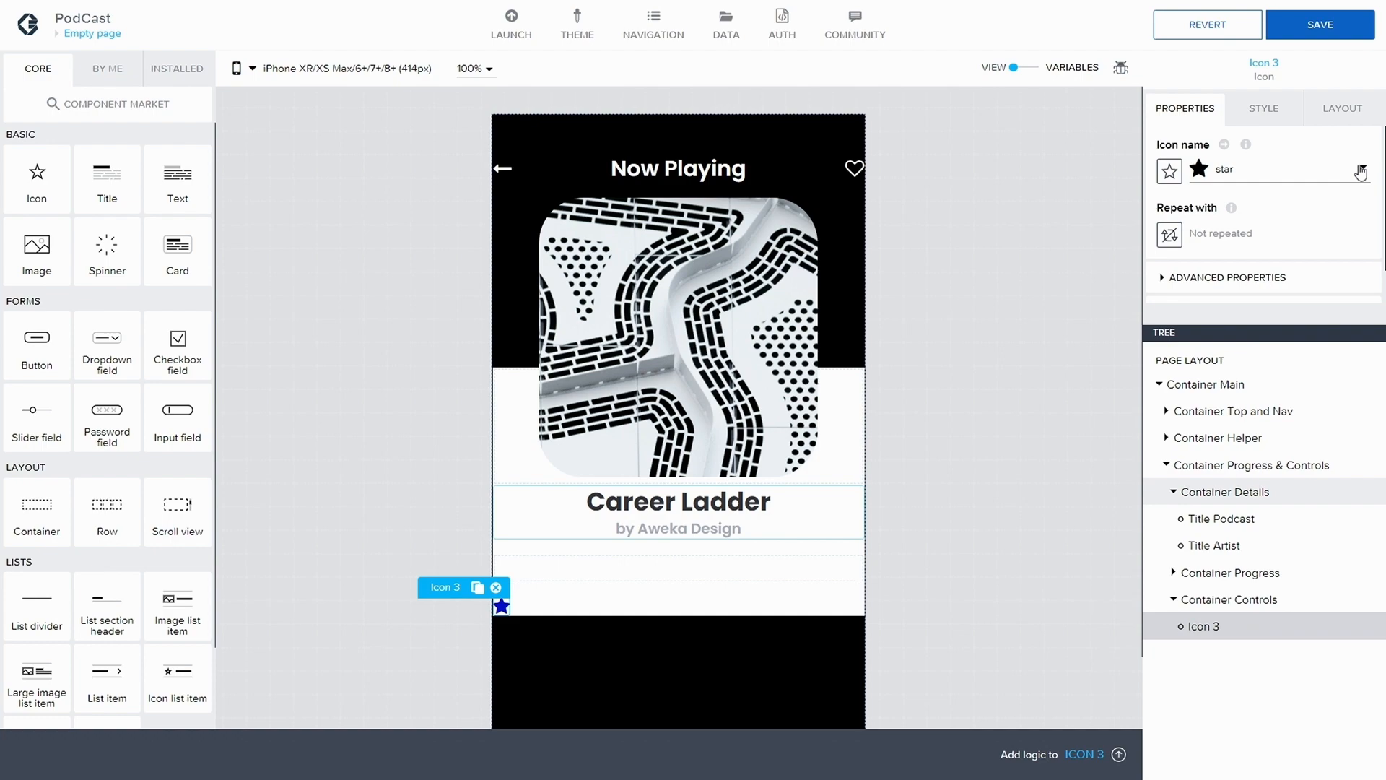
left_click(1361, 173)
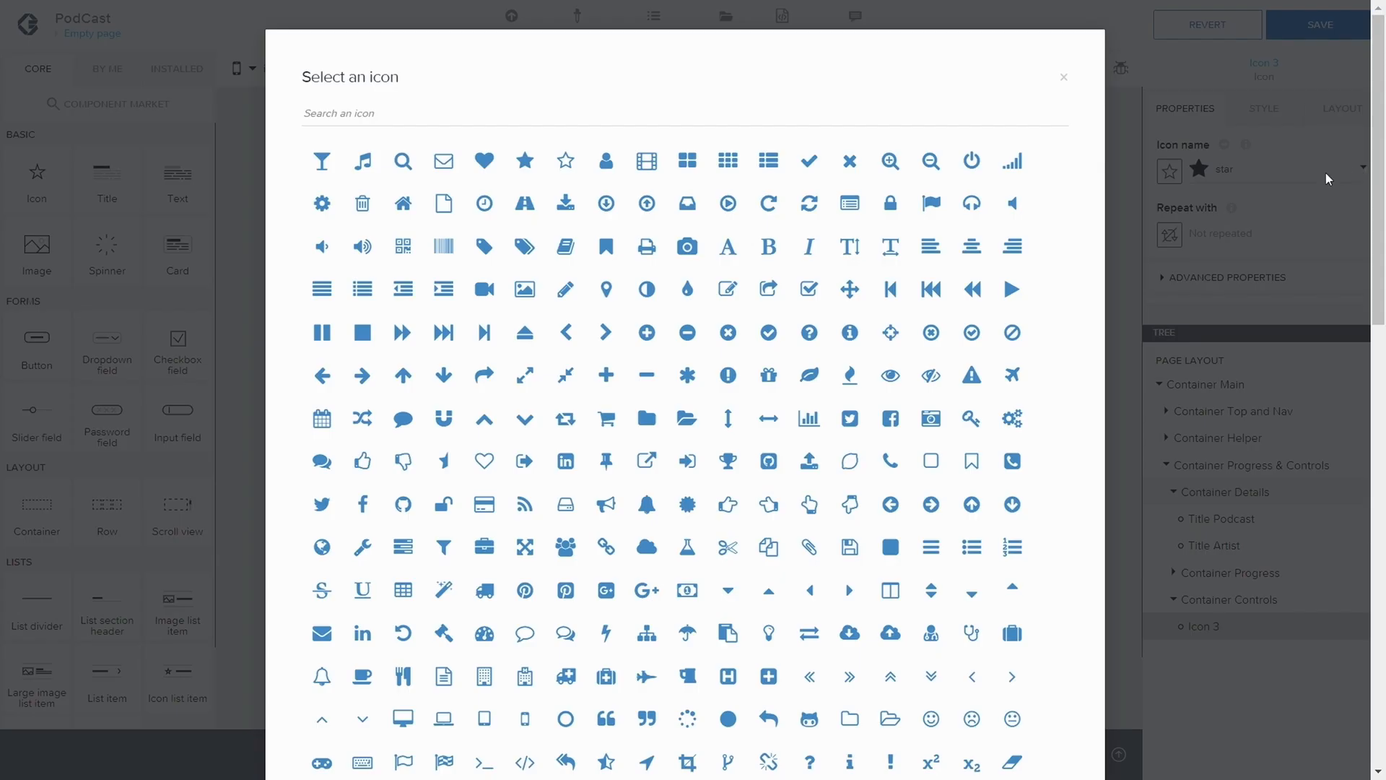
left_click(544, 115)
type("step")
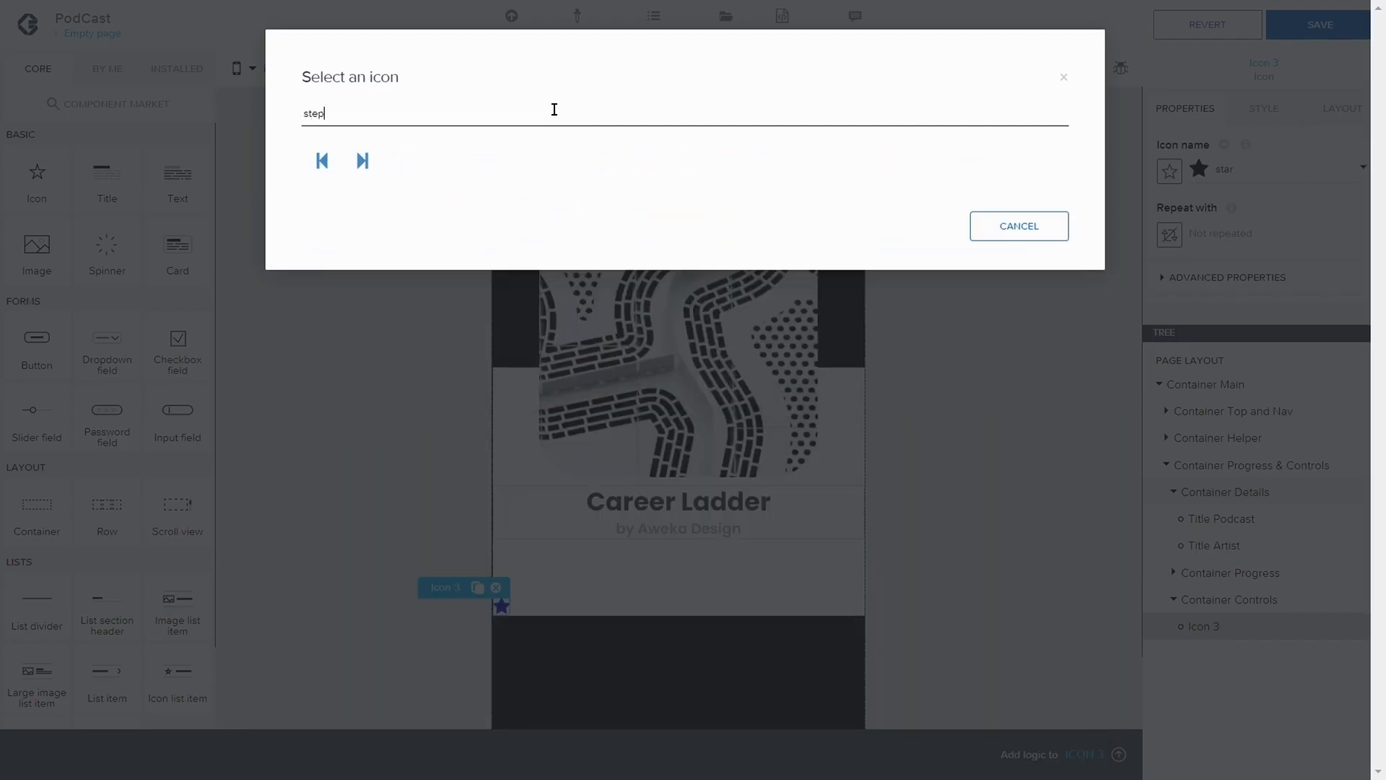
left_click(322, 159)
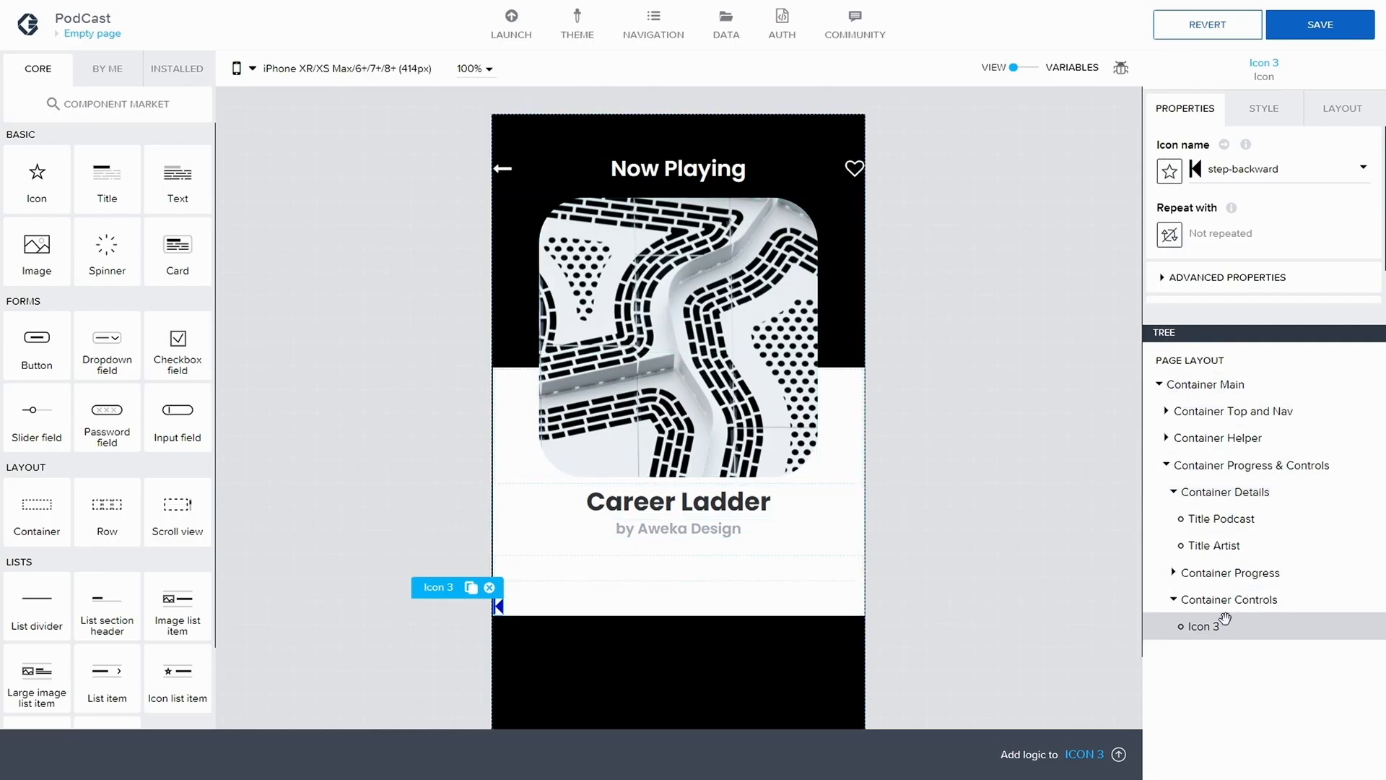
Duplicate the step-backward icon in Container Controls and change the copy's icon to backward
left_click(471, 587)
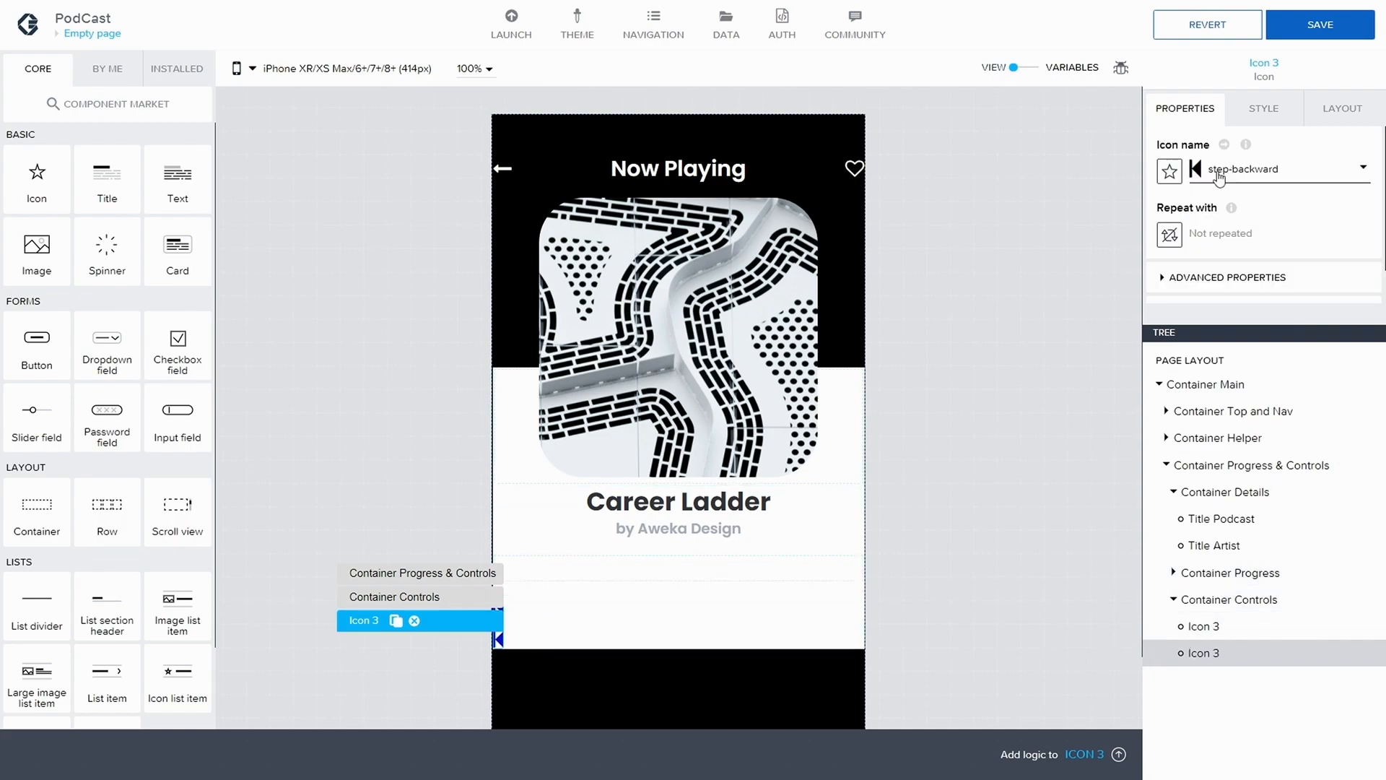
left_click(1219, 172)
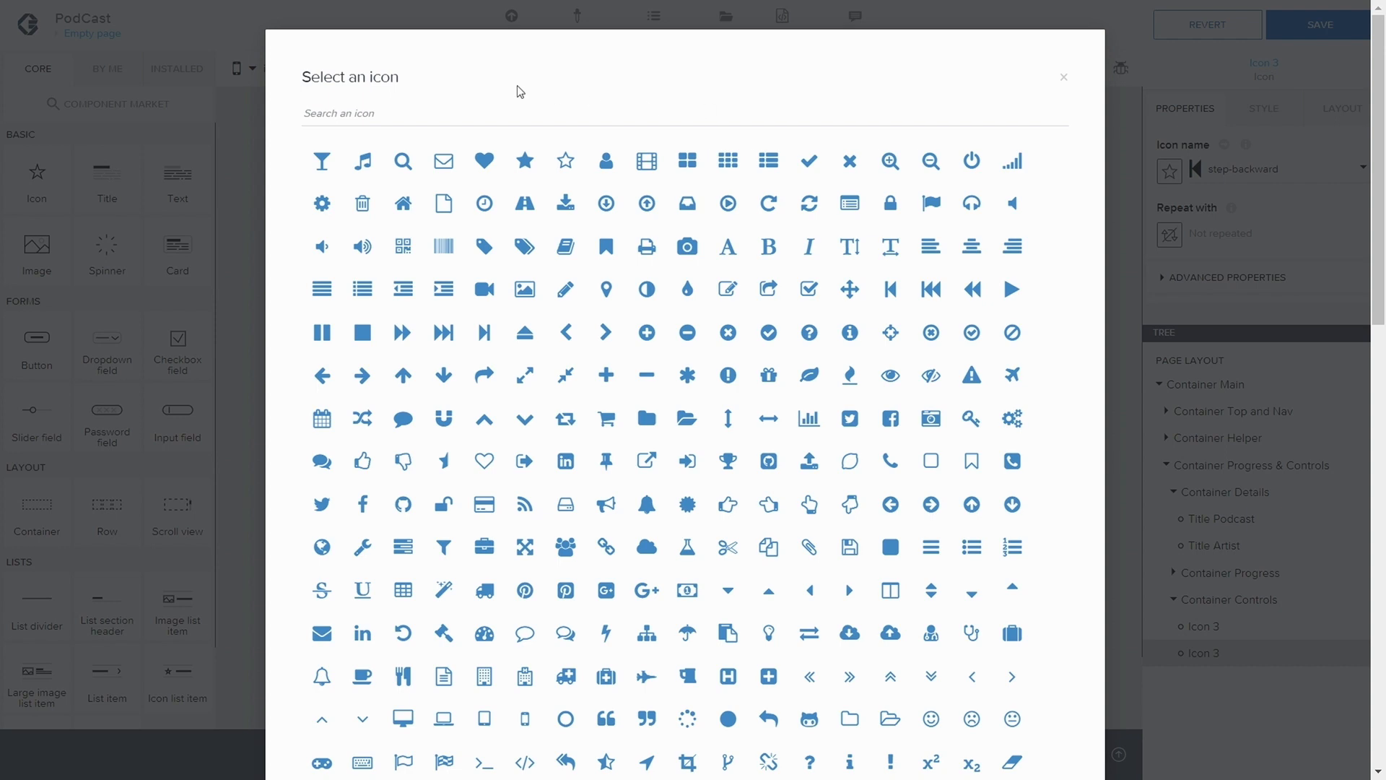
left_click(520, 116)
type("back")
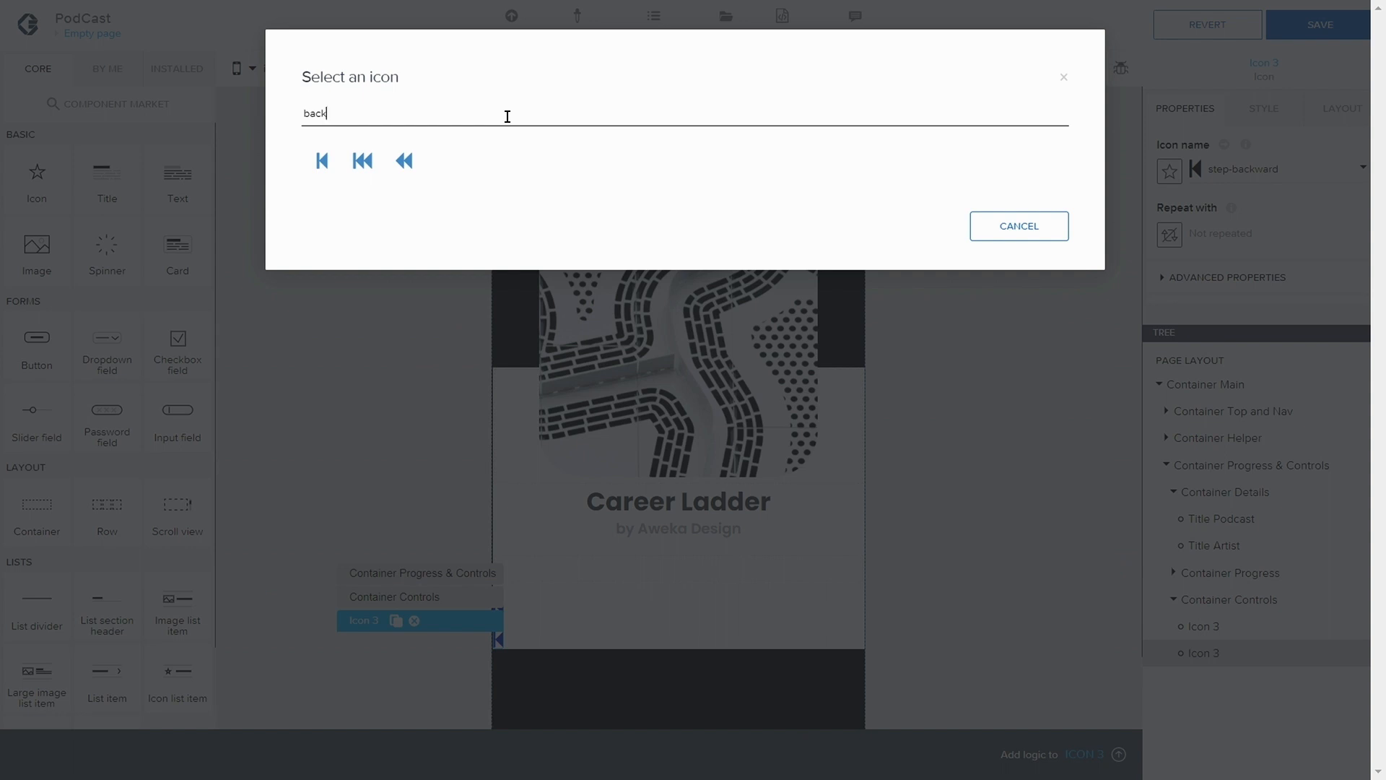
left_click(404, 161)
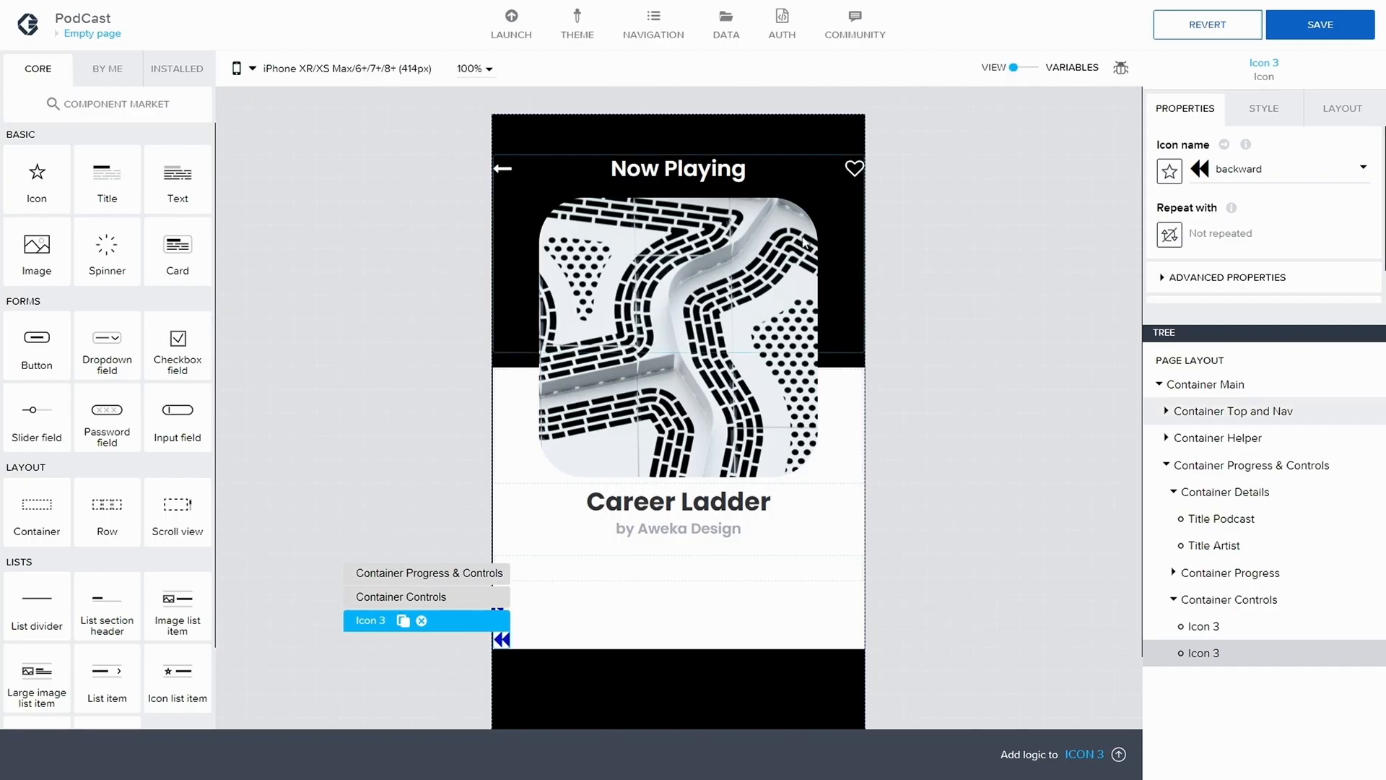
Copy and paste the backward icon in Container Controls, and set the pasted copy's icon to forward
left_click(1206, 629)
left_click(1219, 647)
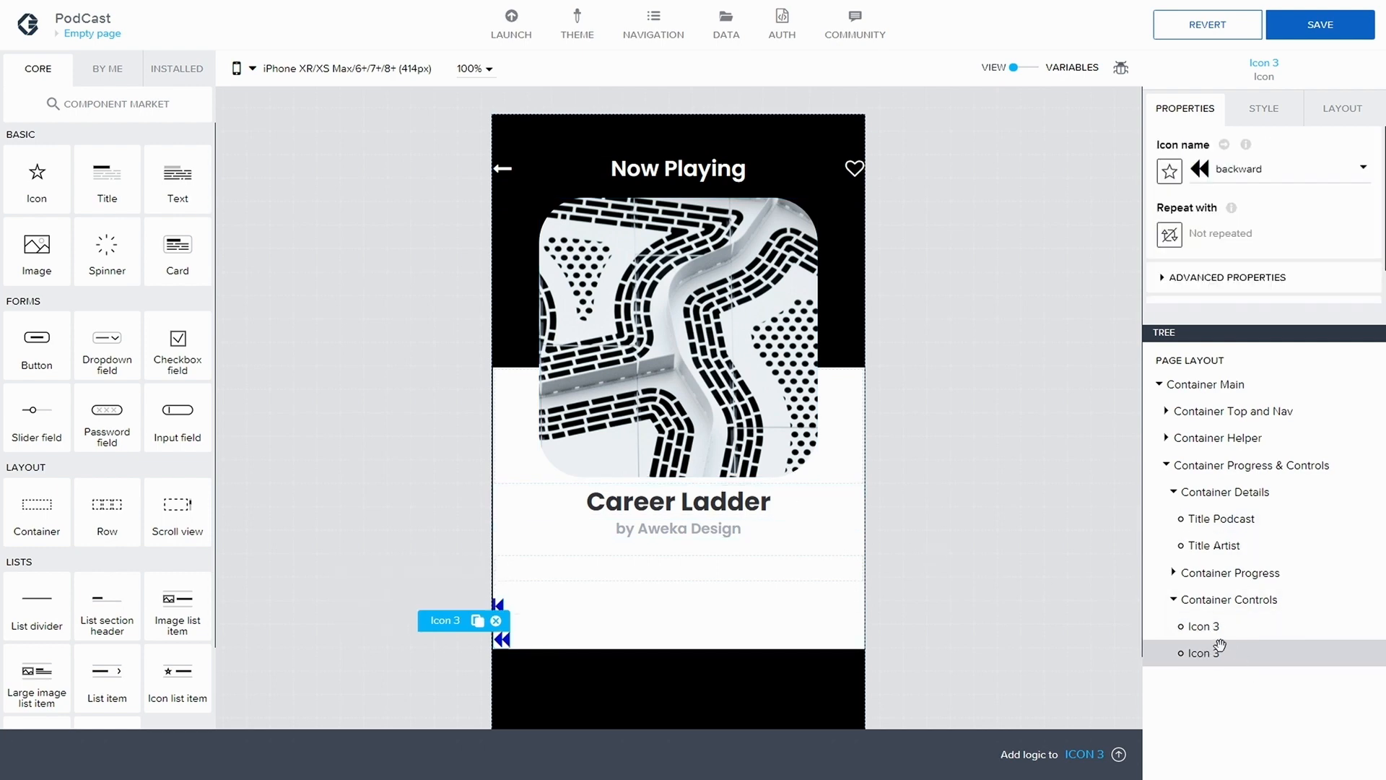
key("ctrl+c")
key("ctrl+v")
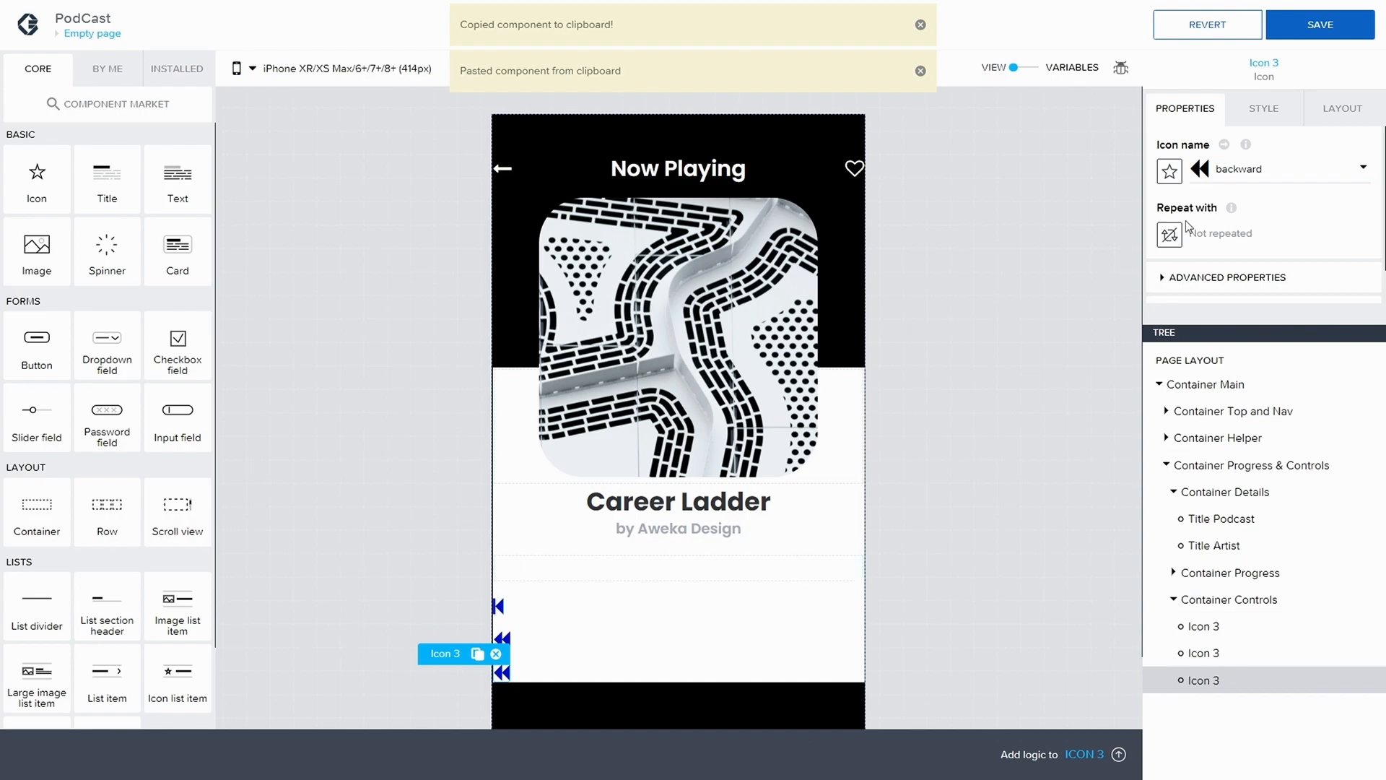
left_click(1229, 173)
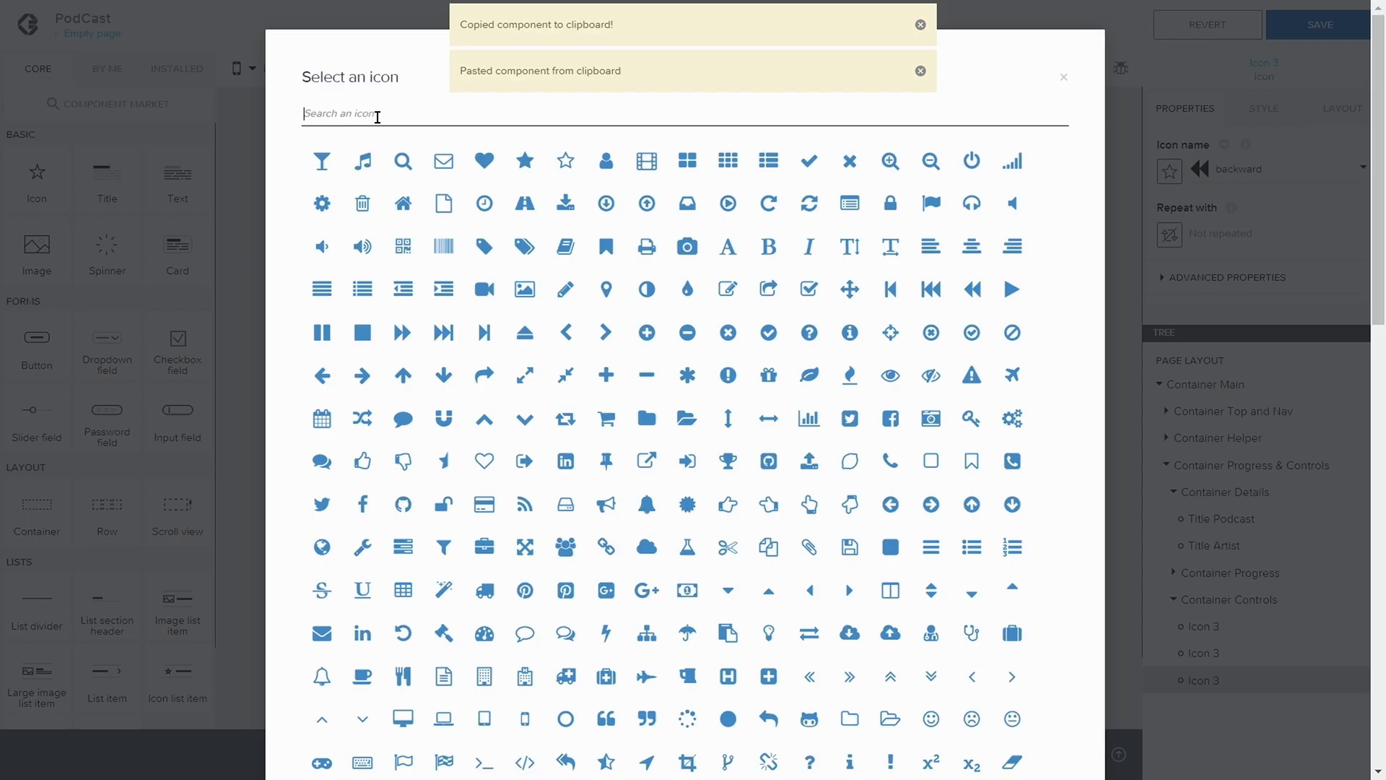
type("forw")
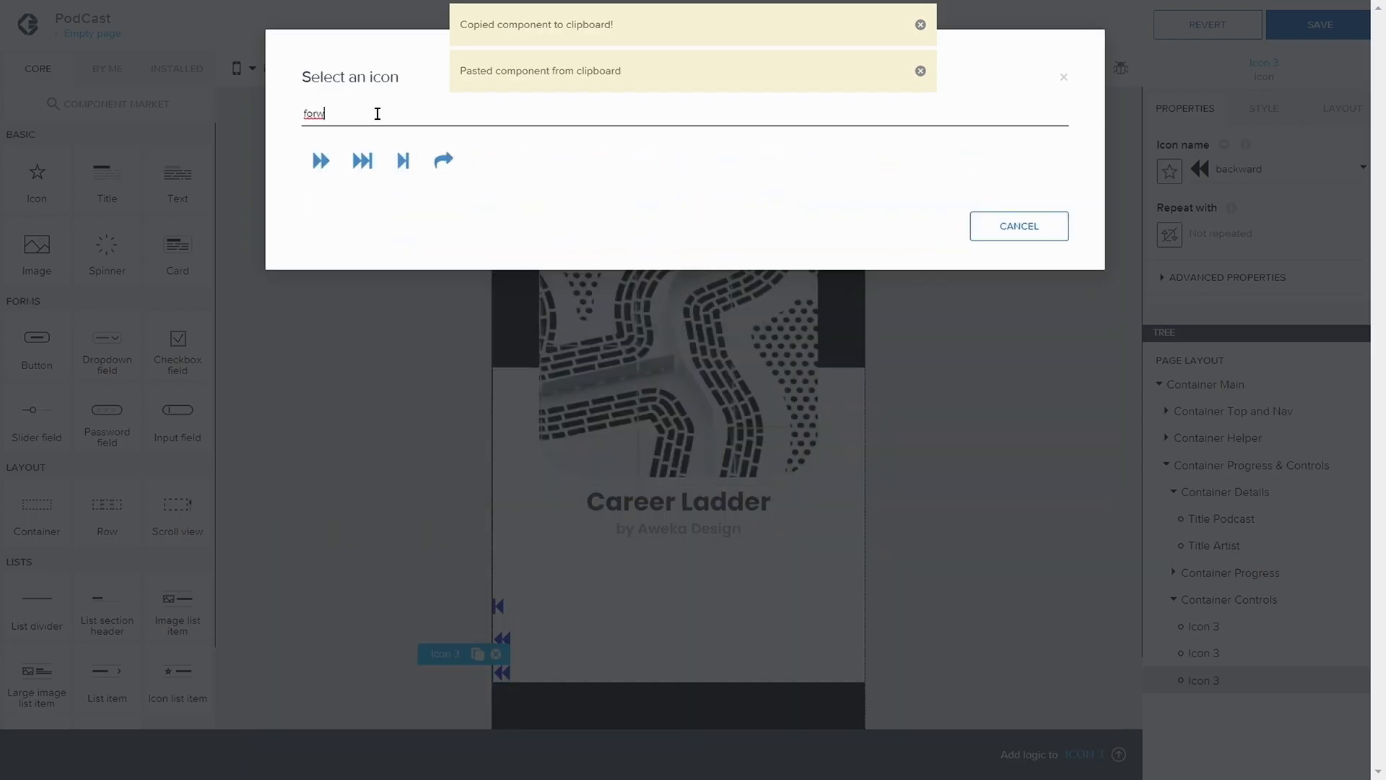
left_click(319, 160)
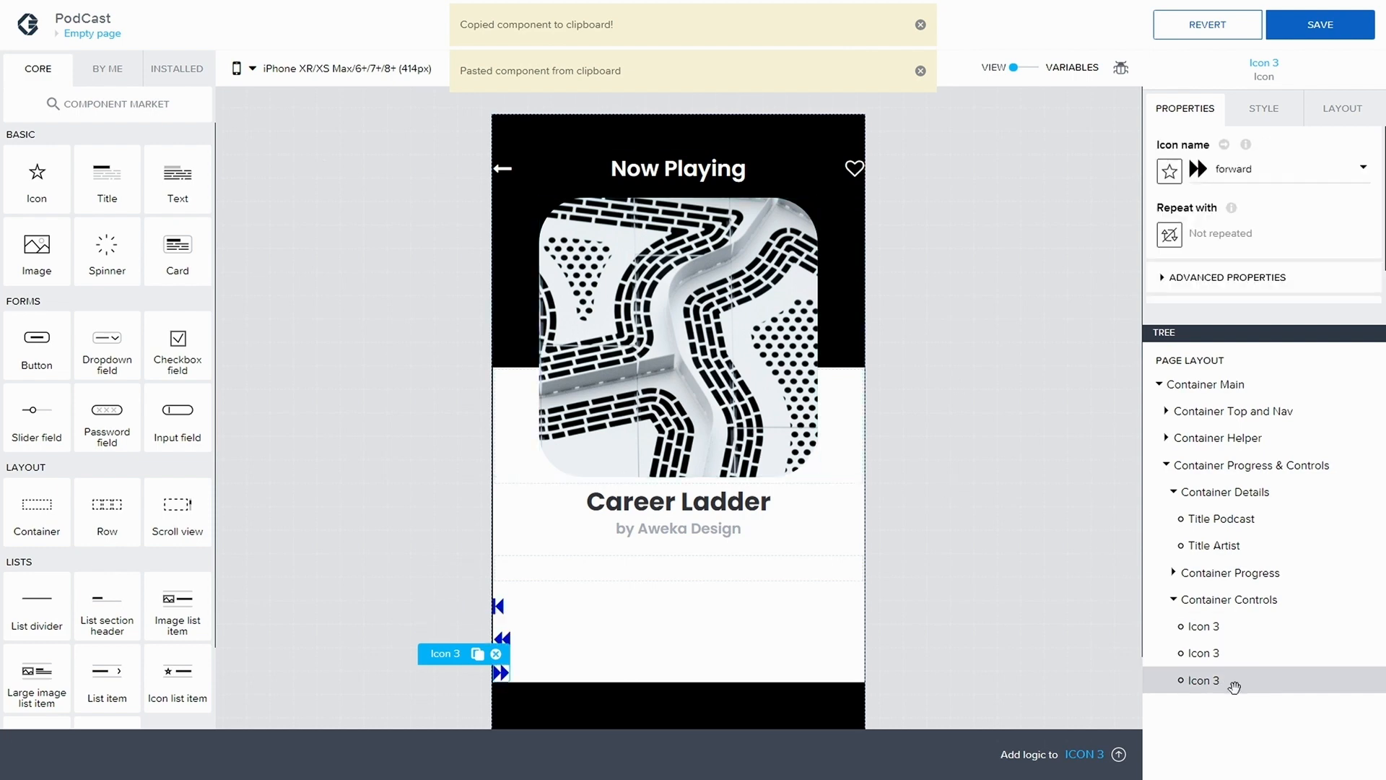
Paste a copy of the step-backward icon, place it last in Container Controls, and set its icon to step-forward
left_click(1221, 625)
key("ctrl+v")
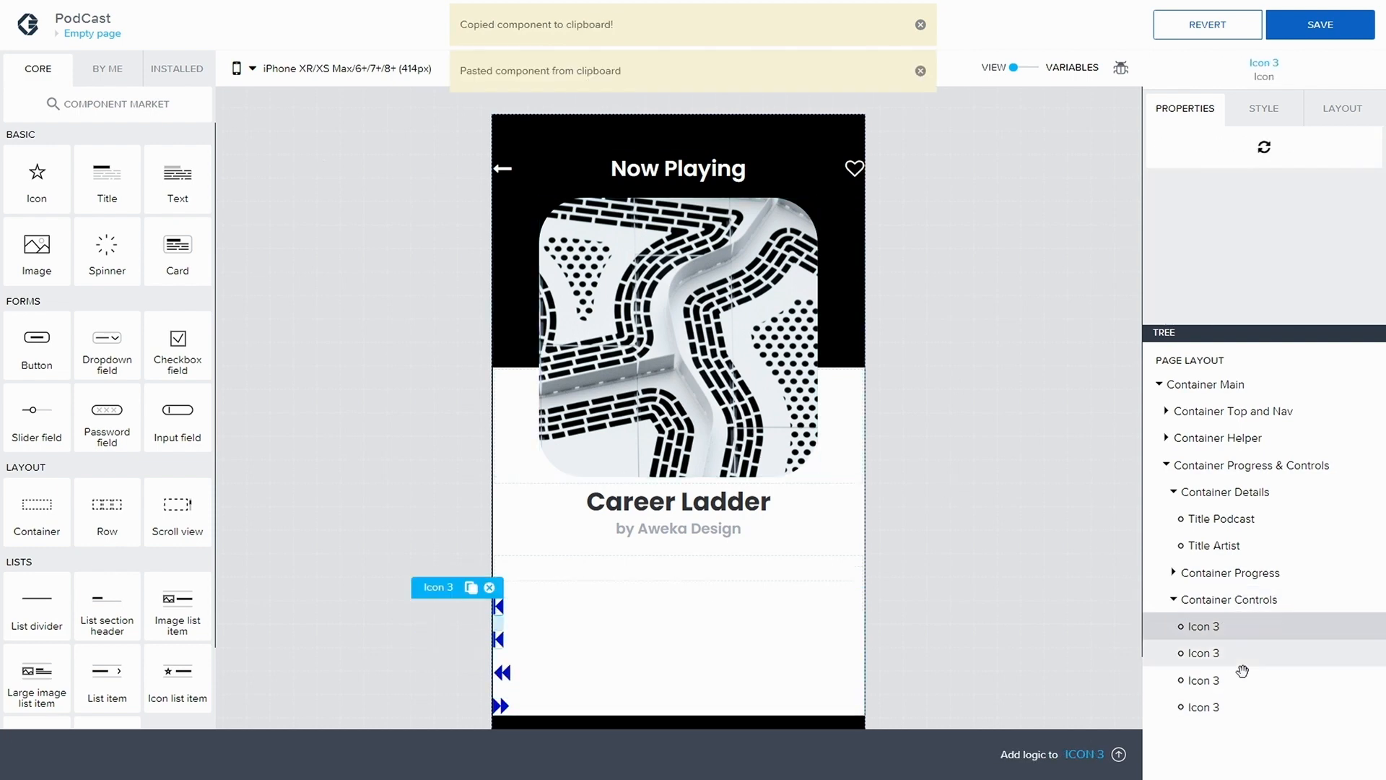
left_click_drag(1220, 625, 1231, 711)
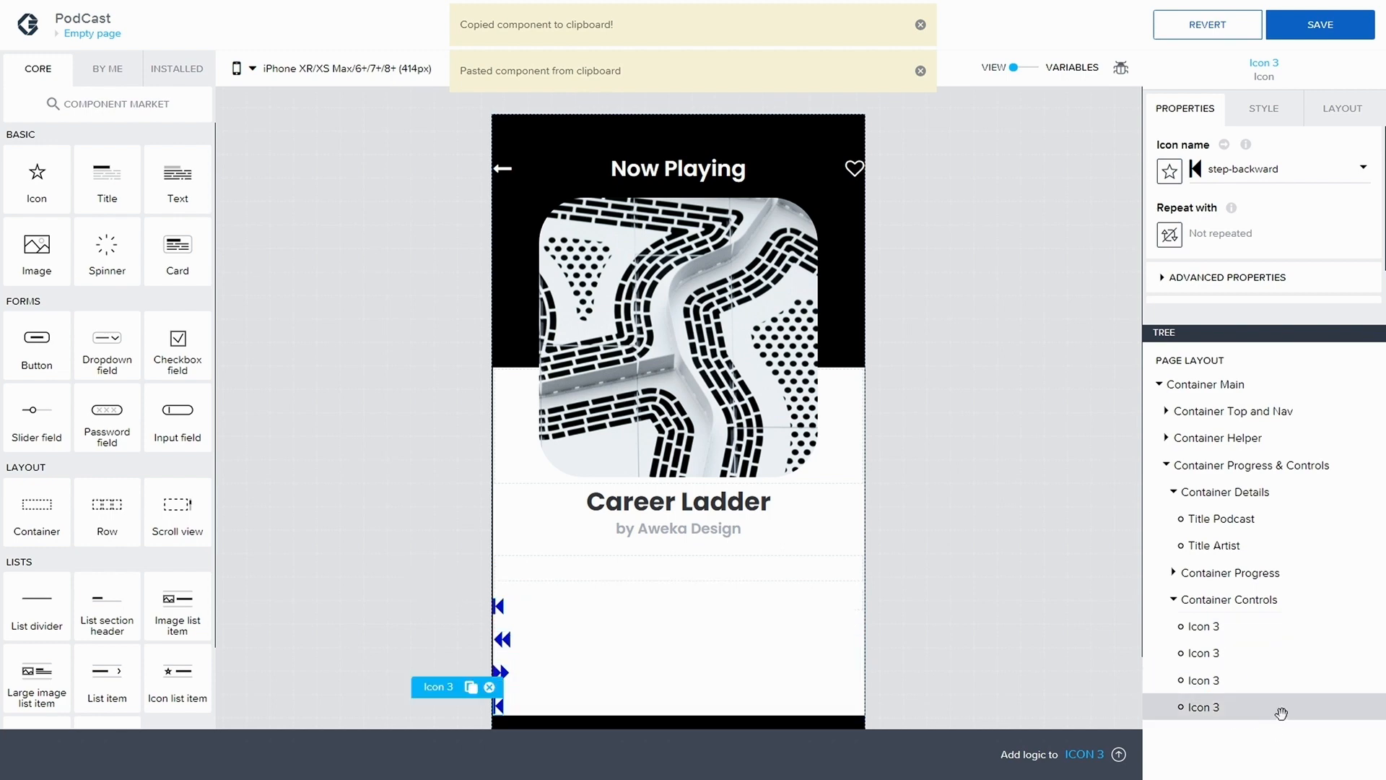
left_click(1208, 179)
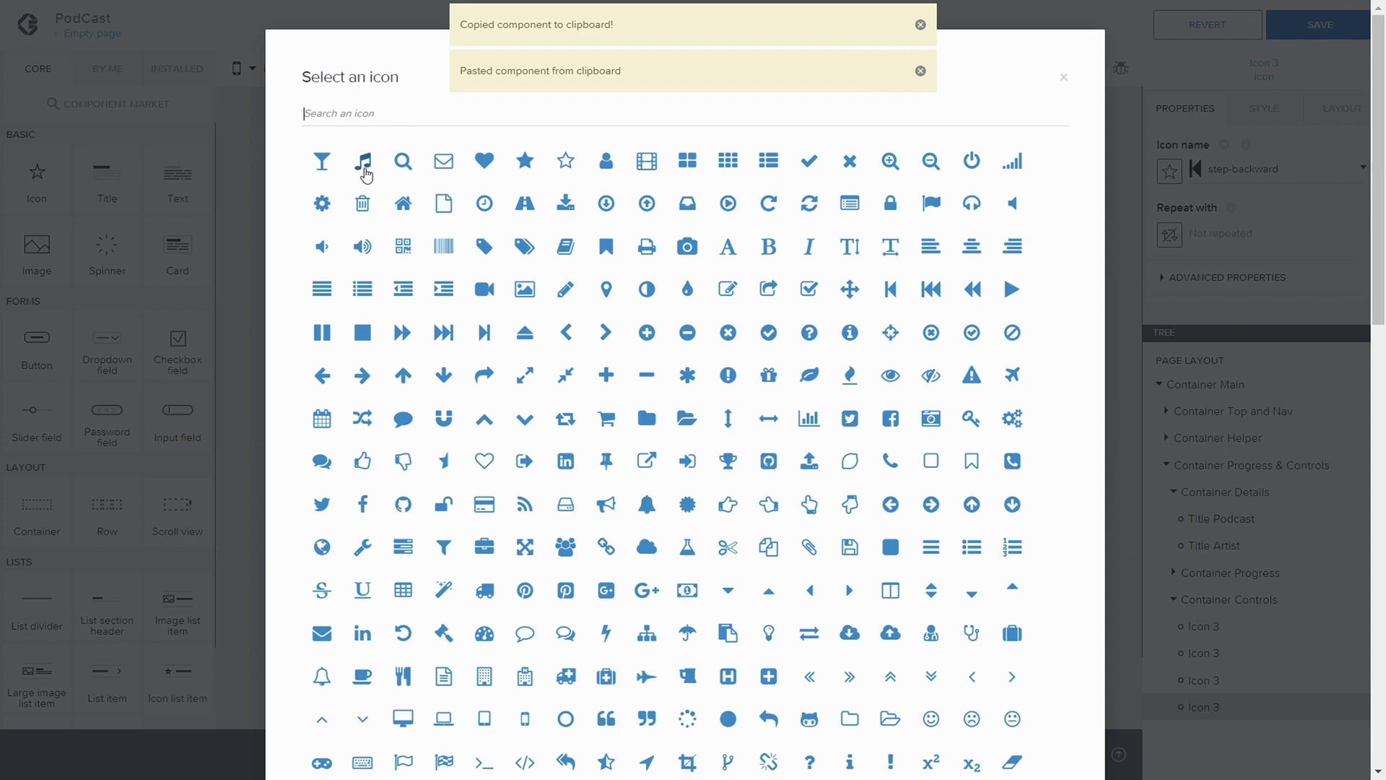
type("step")
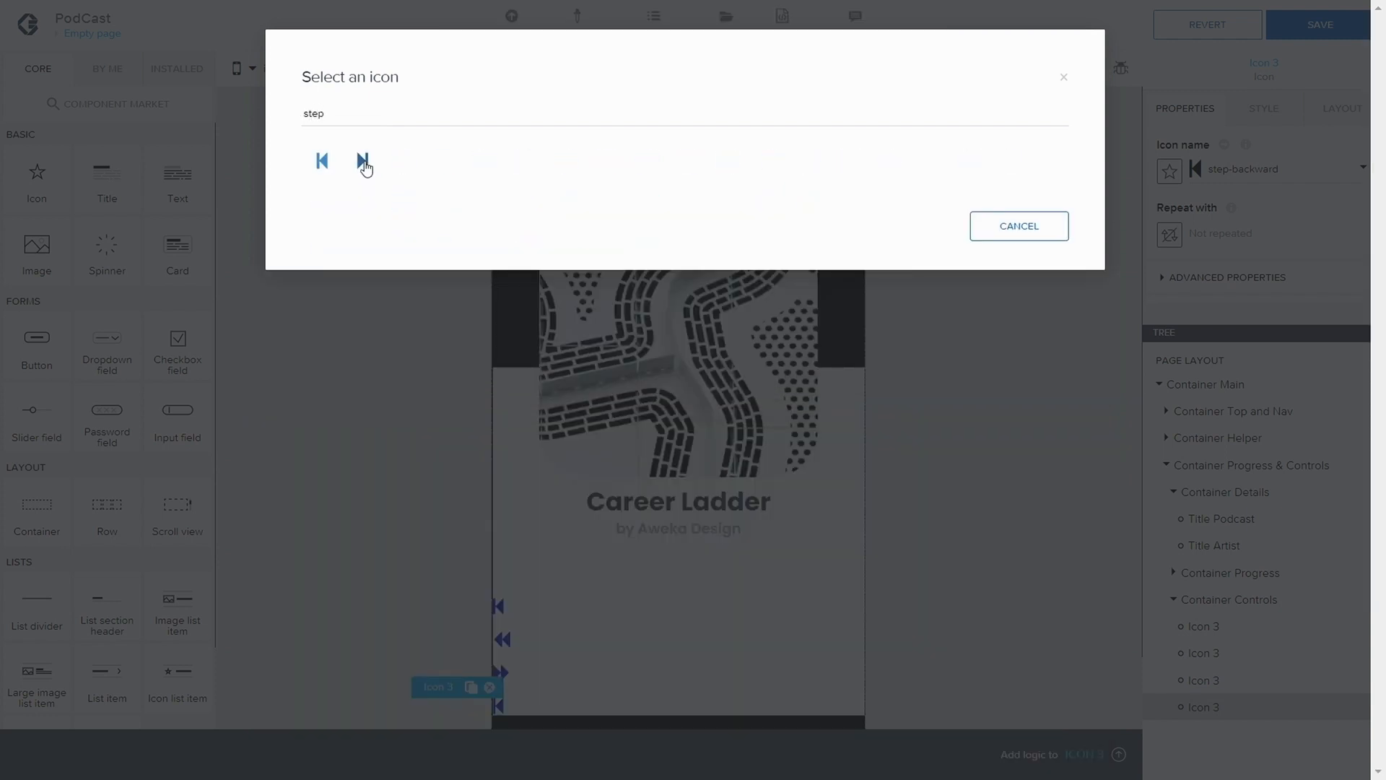
left_click(362, 161)
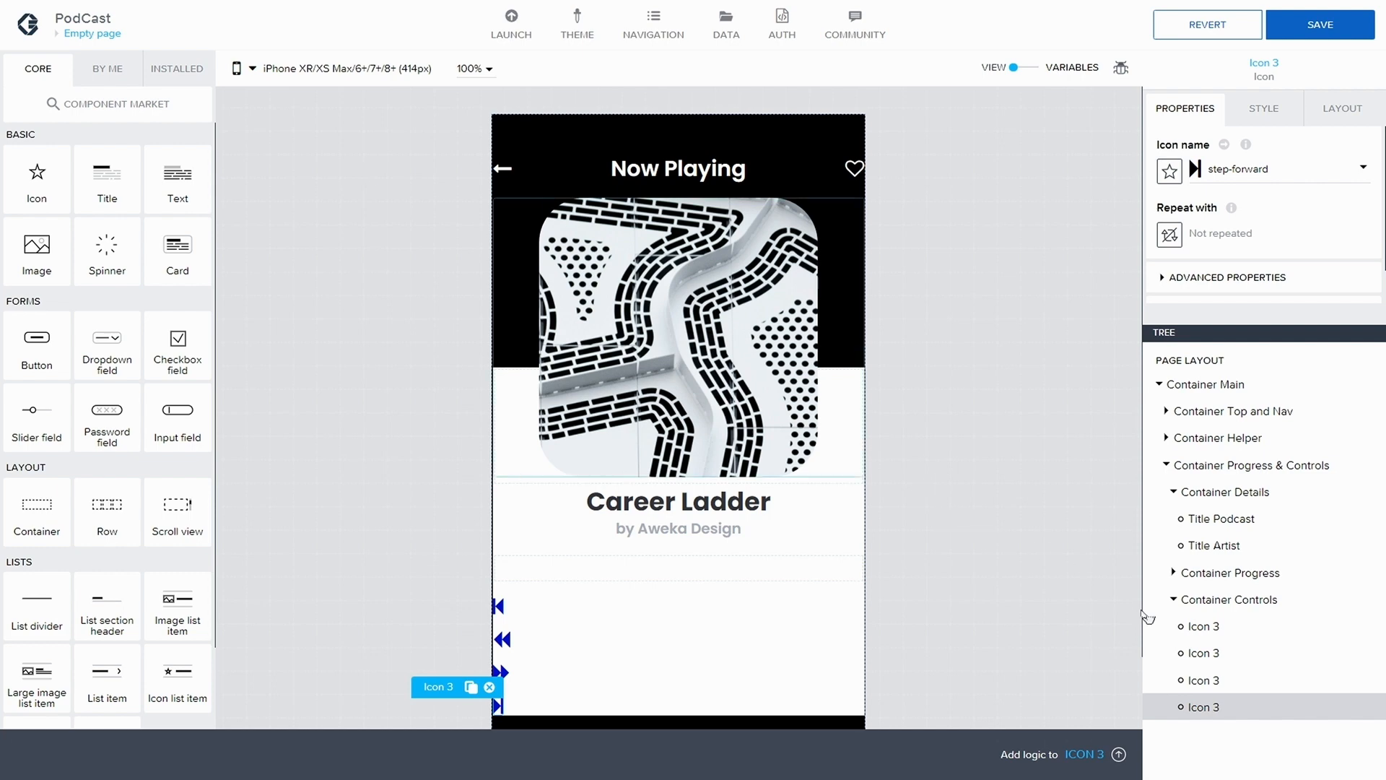
Copy and paste the backward icon so the copy sits before the forward icon, and set the copy's icon to play
left_click(1216, 654)
key("ctrl+c")
key("ctrl+v")
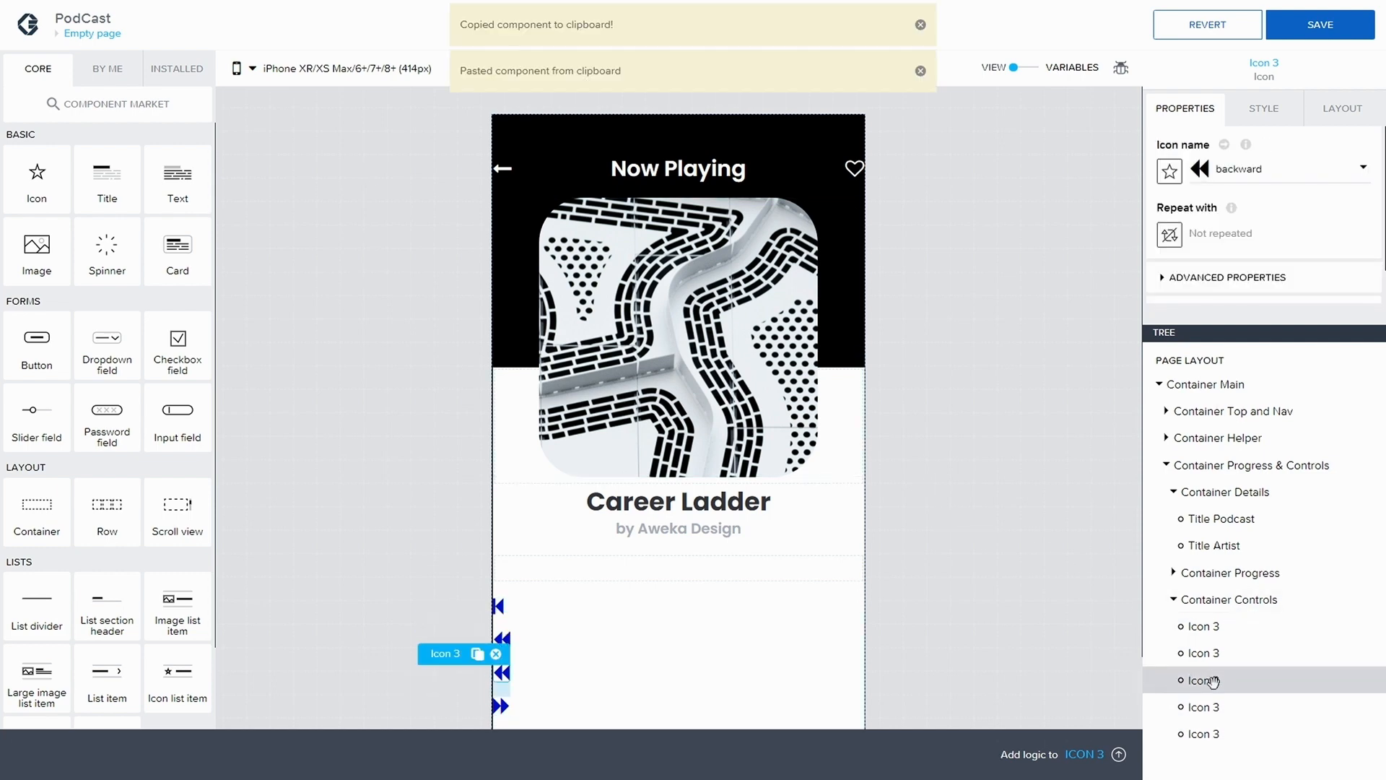
left_click(1222, 174)
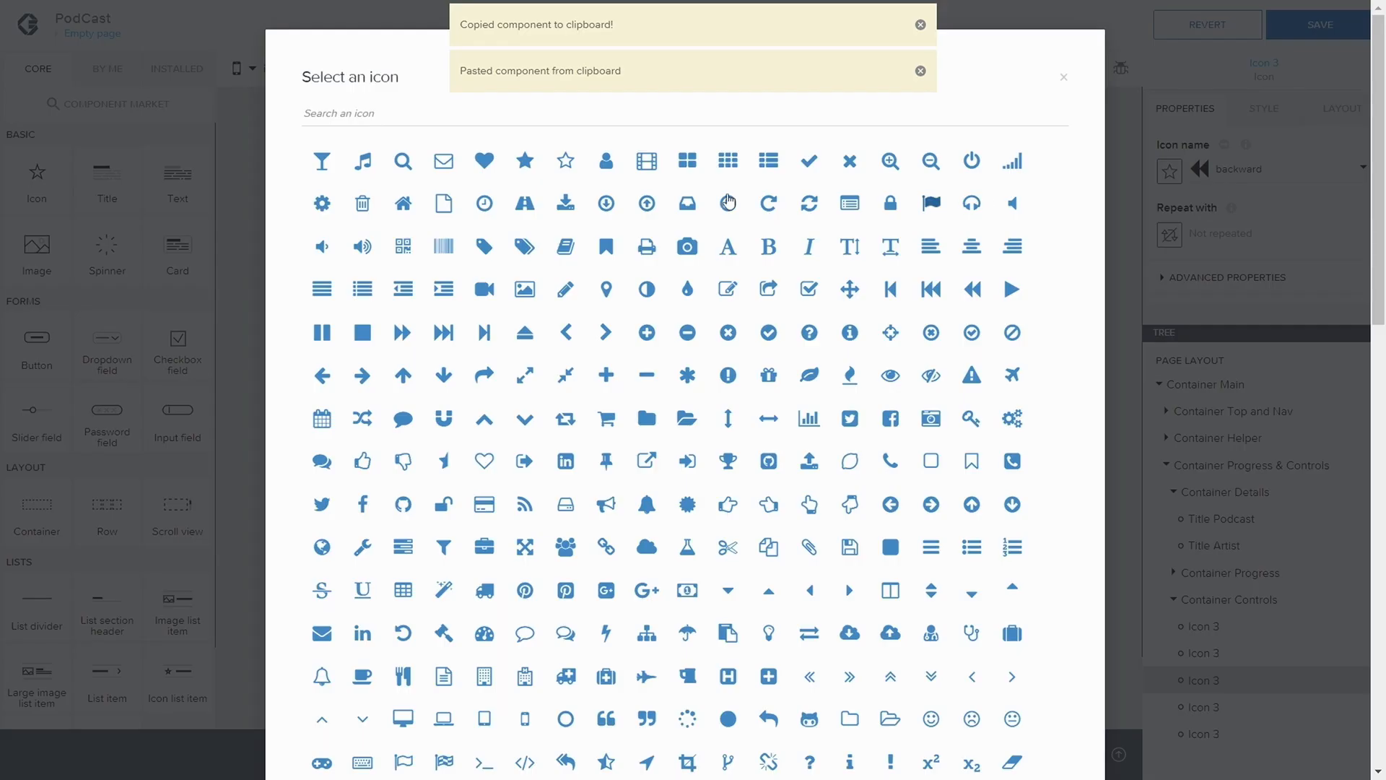
type("play")
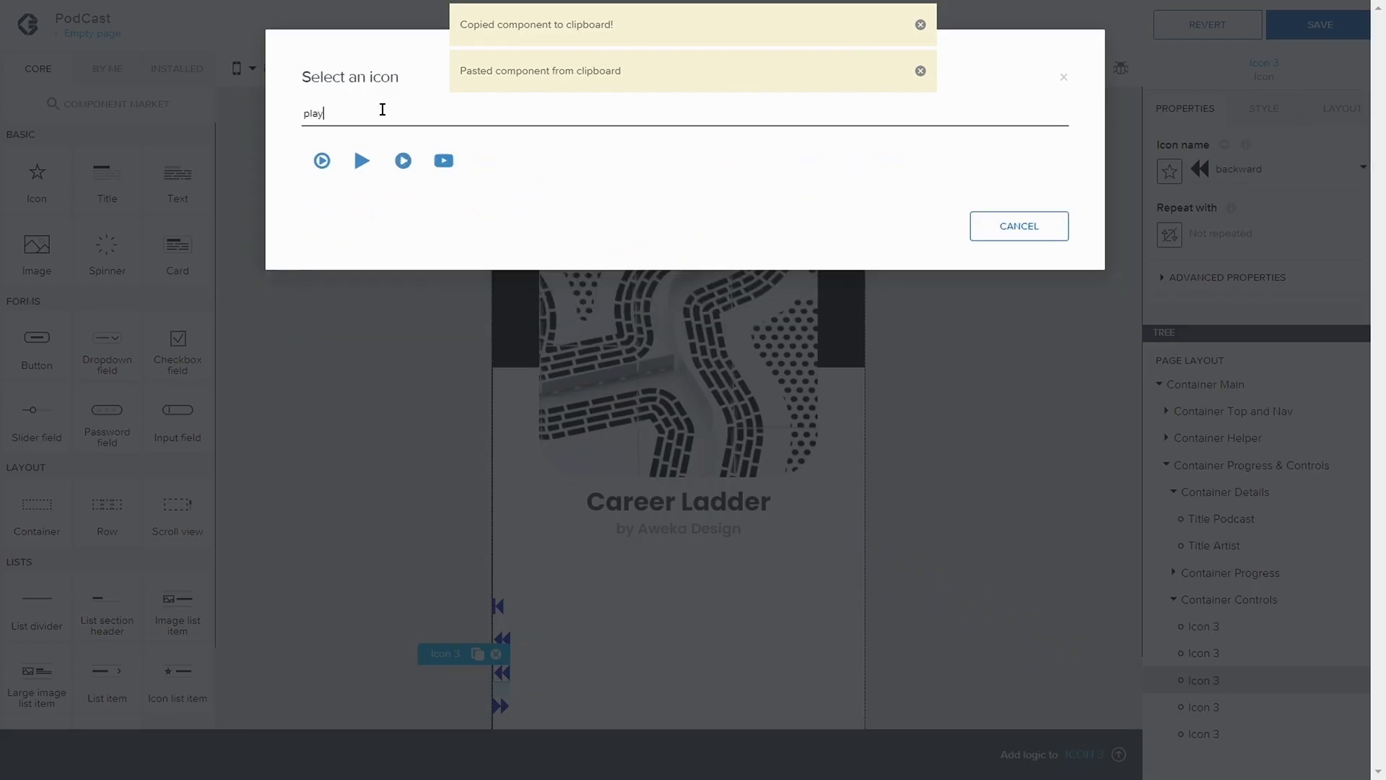
left_click(364, 163)
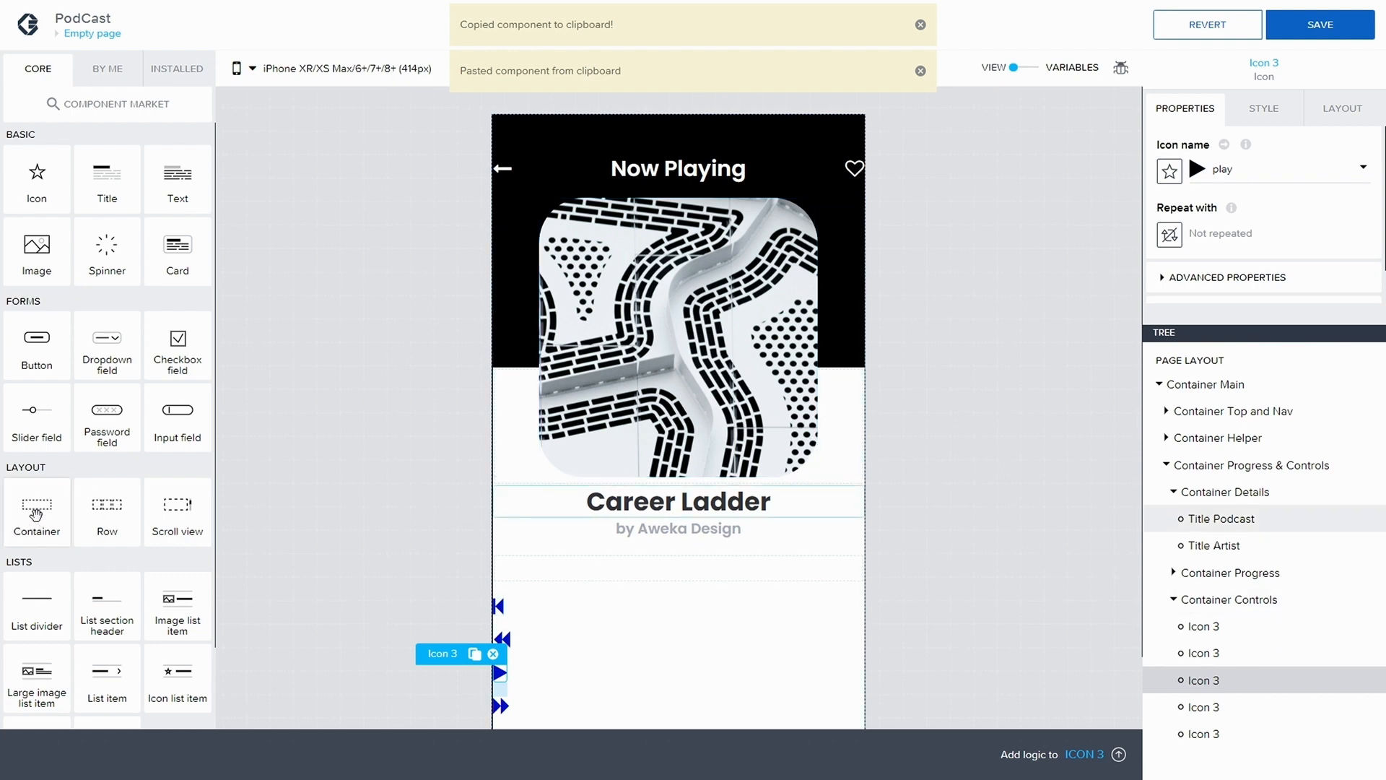
Add a container named Container Circle after the backward icon in Container Controls and nest the play icon inside it
left_click_drag(36, 514, 1221, 680)
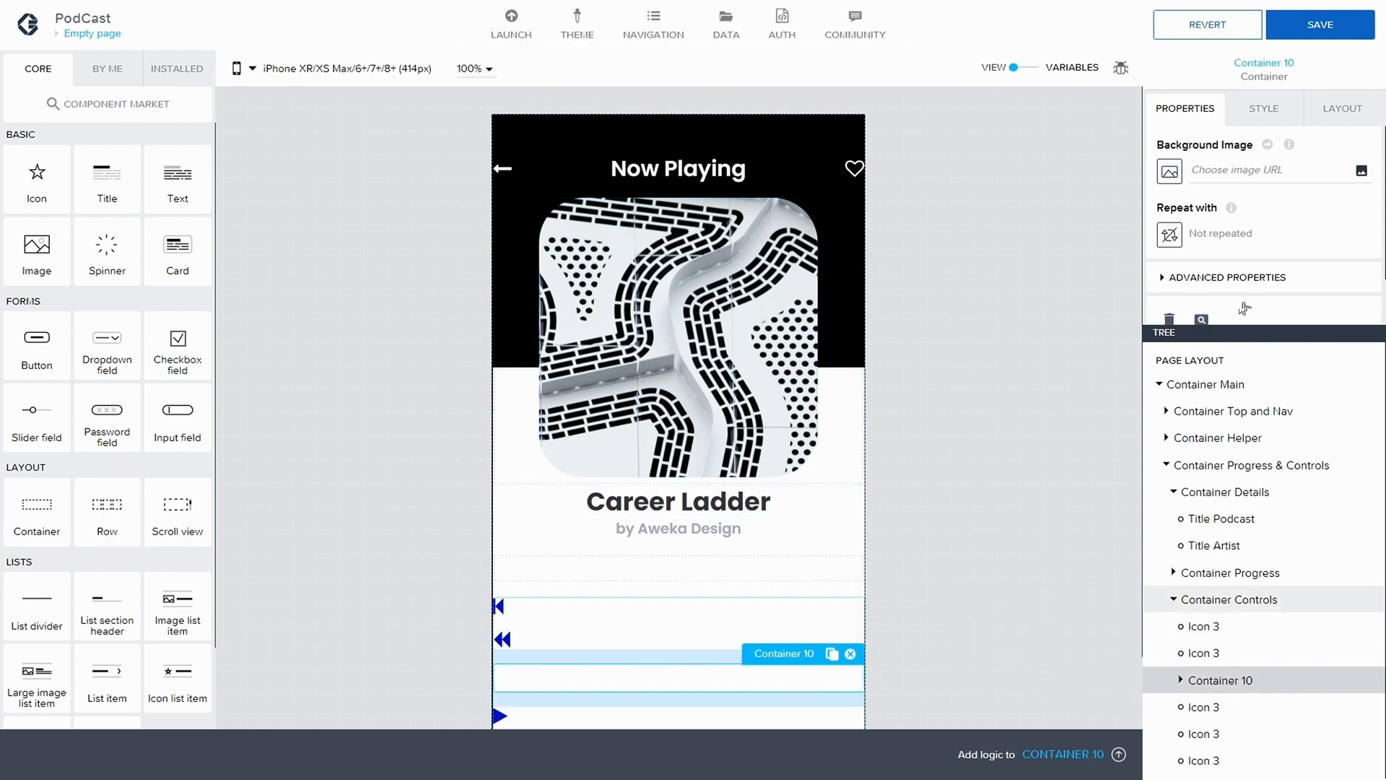
left_click(1167, 280)
scroll(1220, 294, "down", 2)
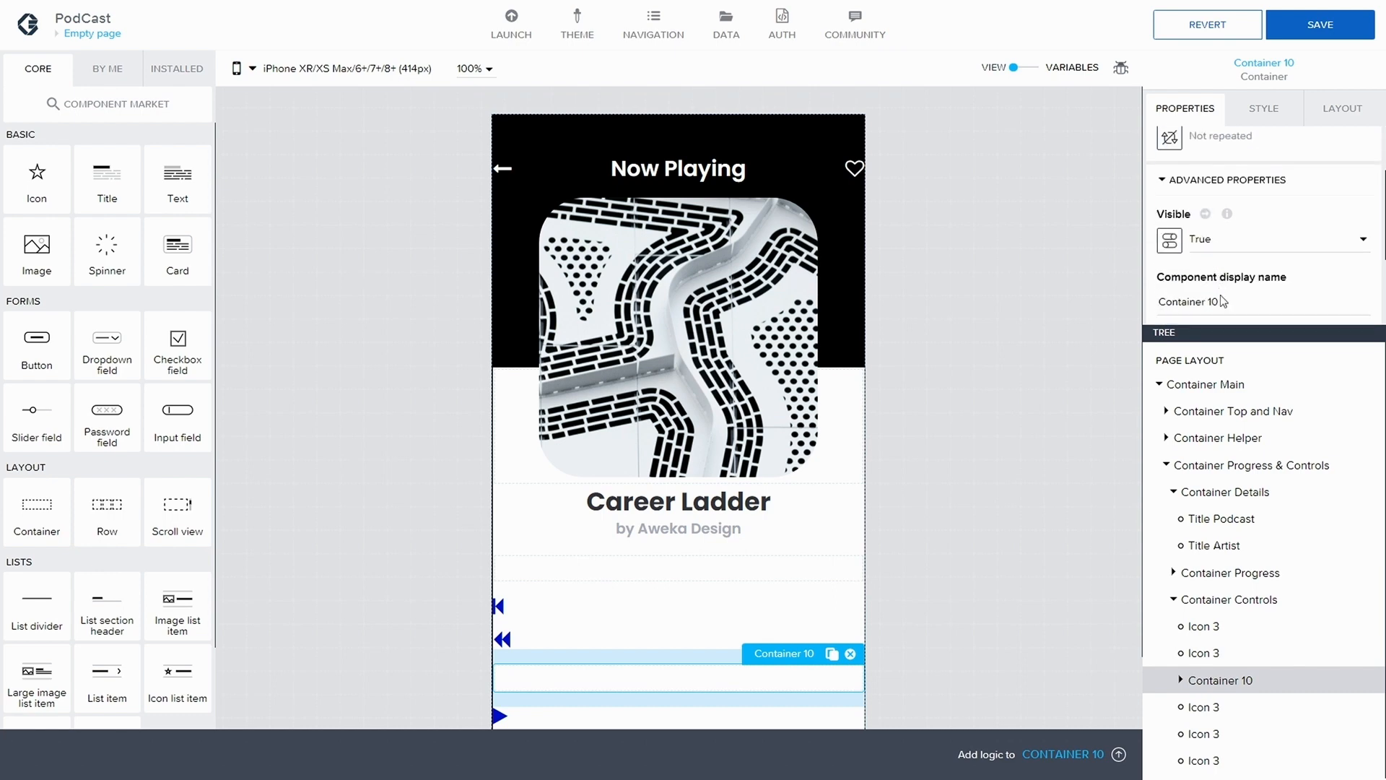
type("Circle")
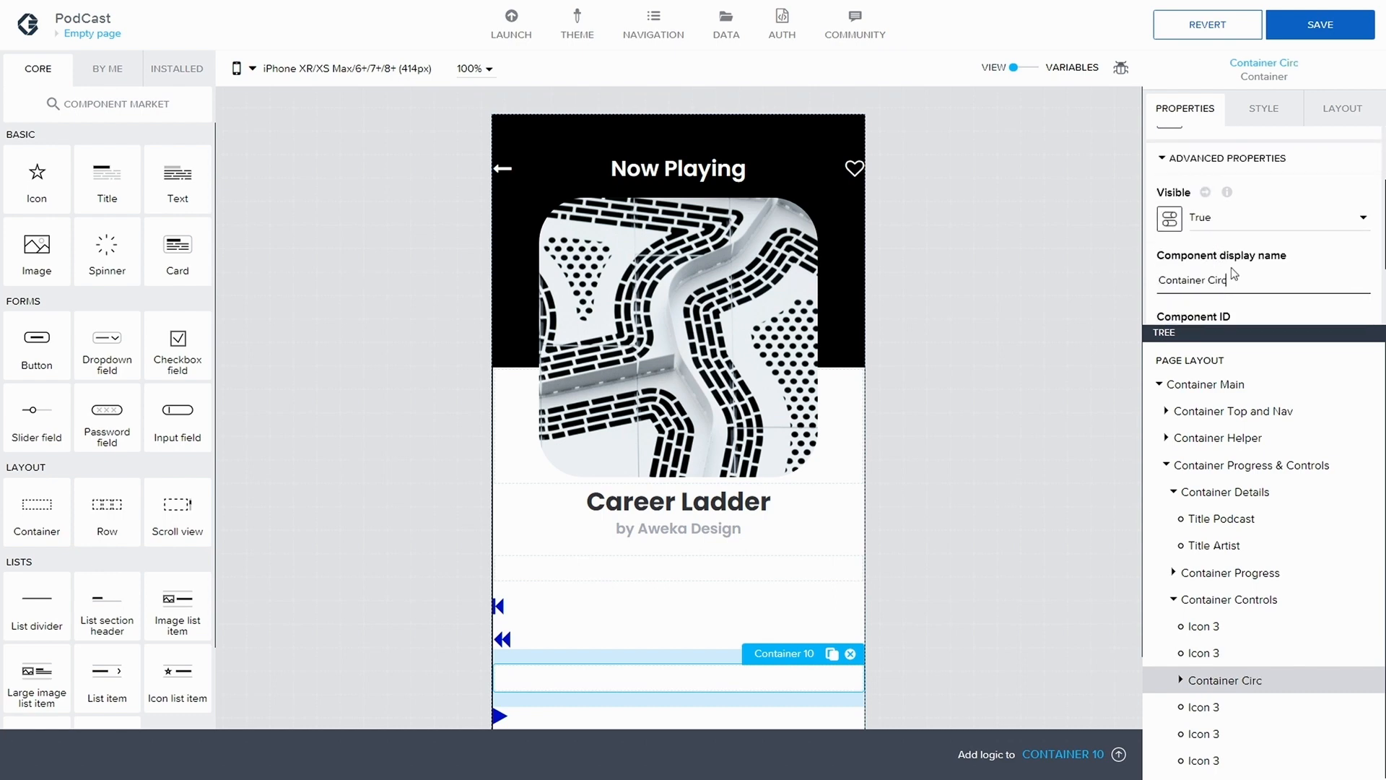
left_click(1202, 708)
left_click_drag(1257, 680, 1255, 683)
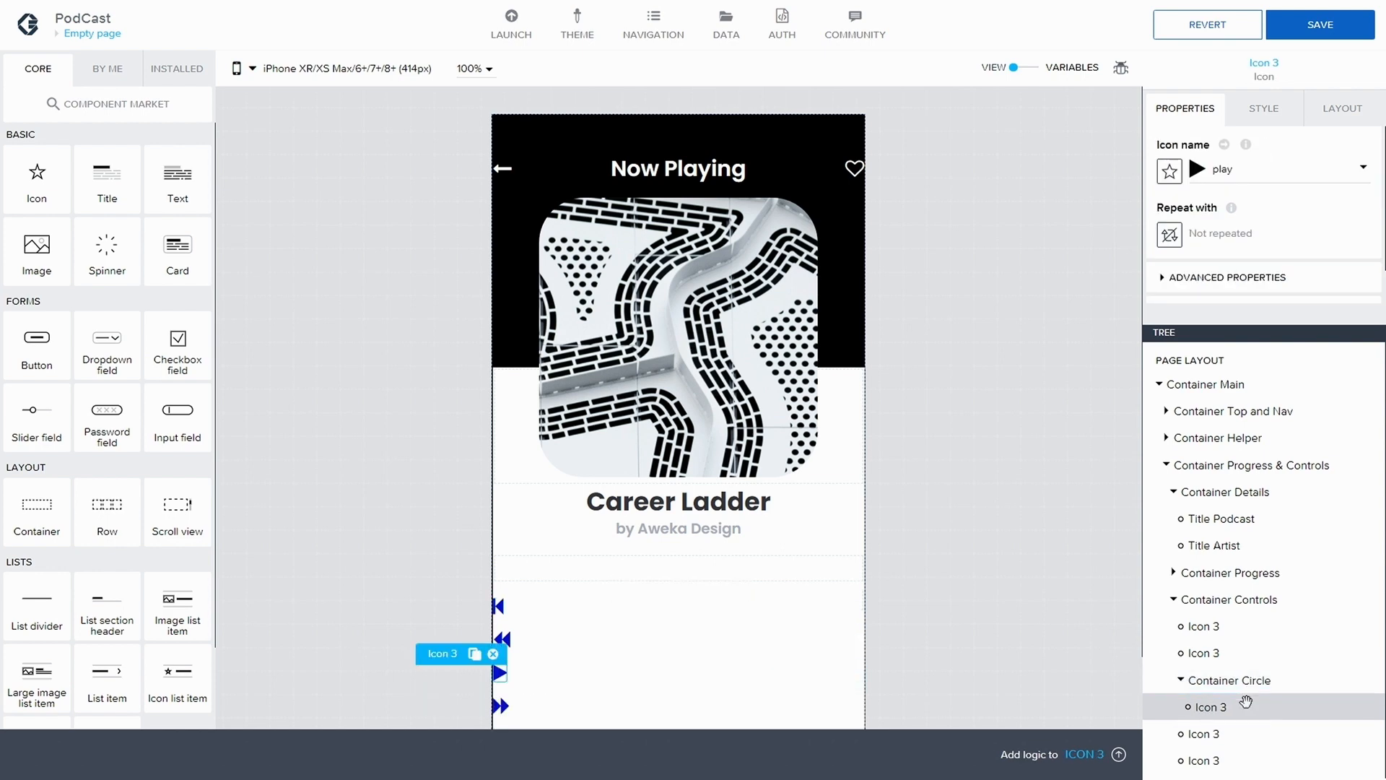
Give Container Circle an exact size of 60 px width and 60 px height
left_click(1200, 680)
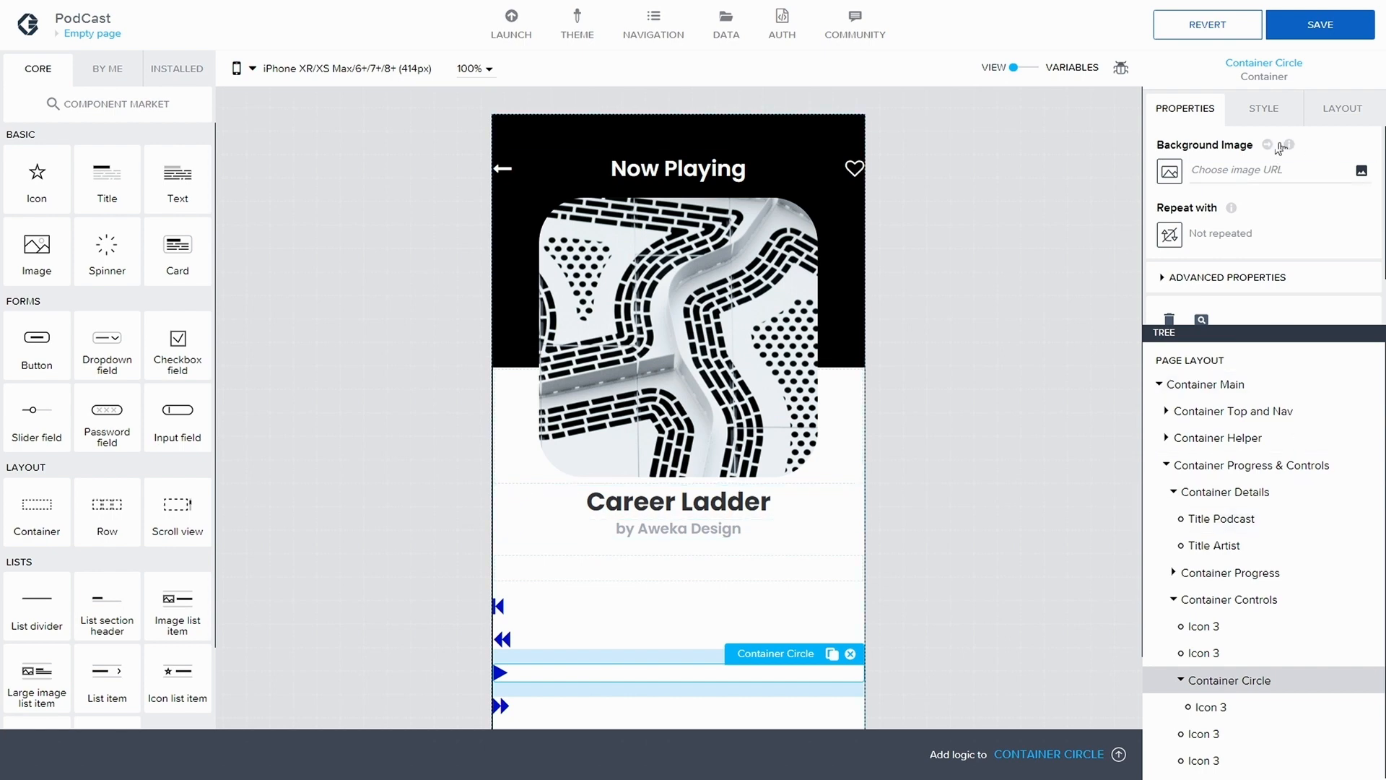
left_click(1333, 113)
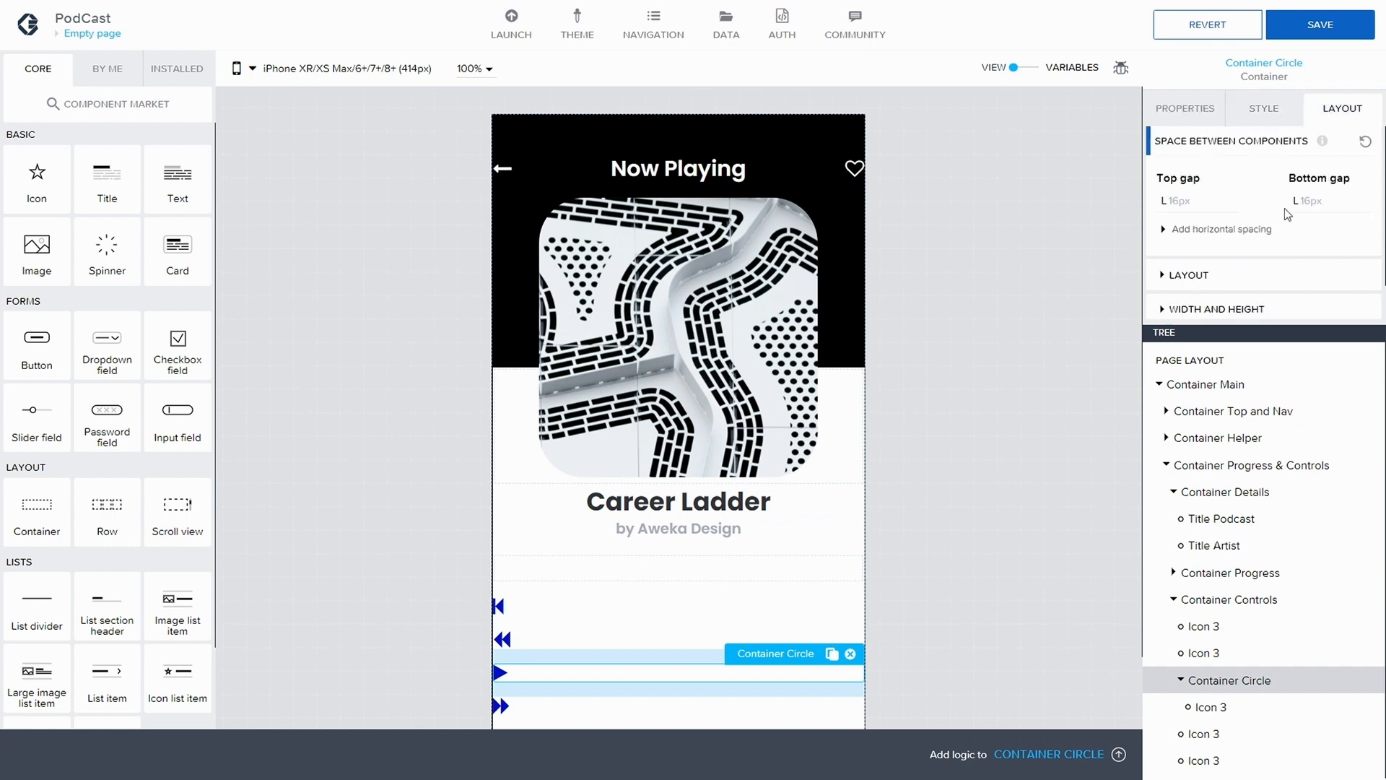
scroll(1165, 235, "down", 1)
left_click(1173, 270)
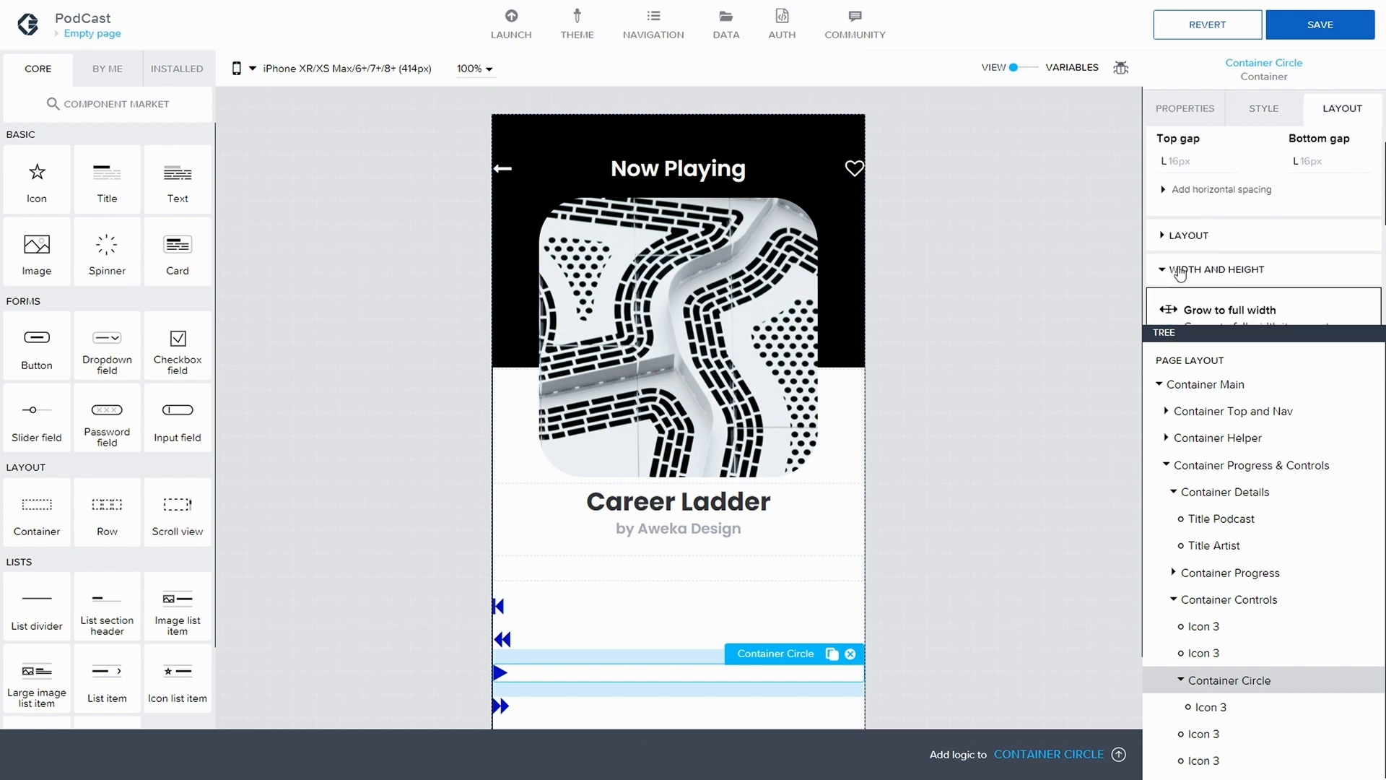
scroll(1177, 267, "down", 2)
scroll(1192, 275, "down", 2)
left_click(1209, 250)
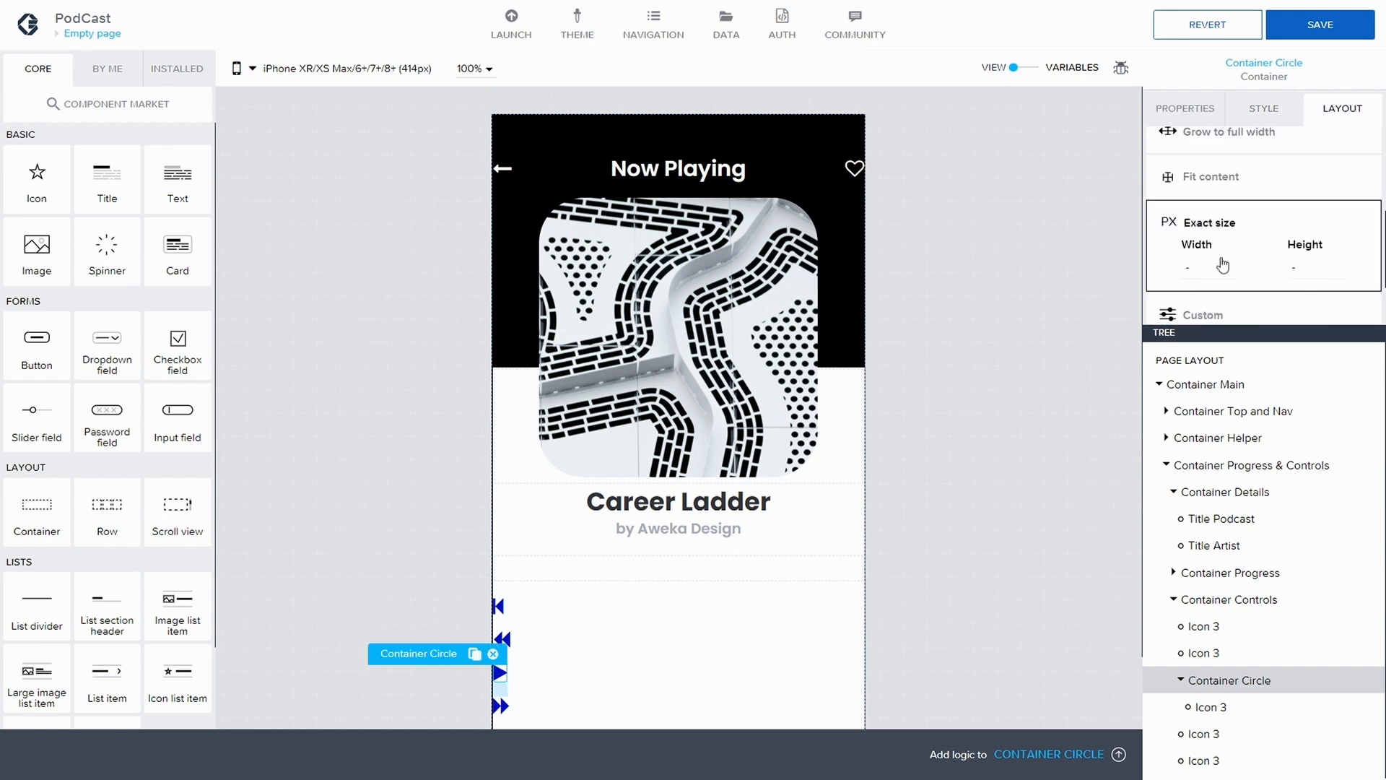
left_click(1198, 271)
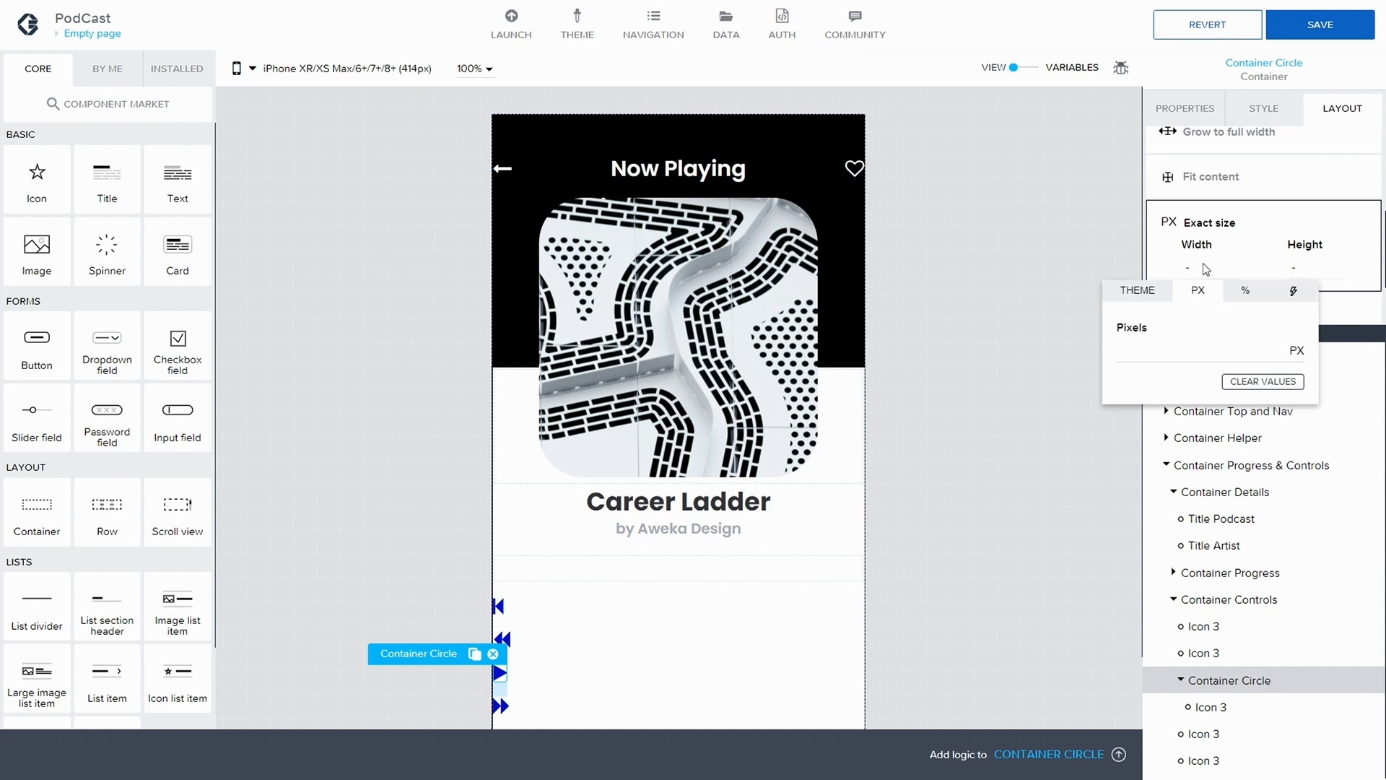
left_click(1159, 339)
type("60")
left_click(1293, 264)
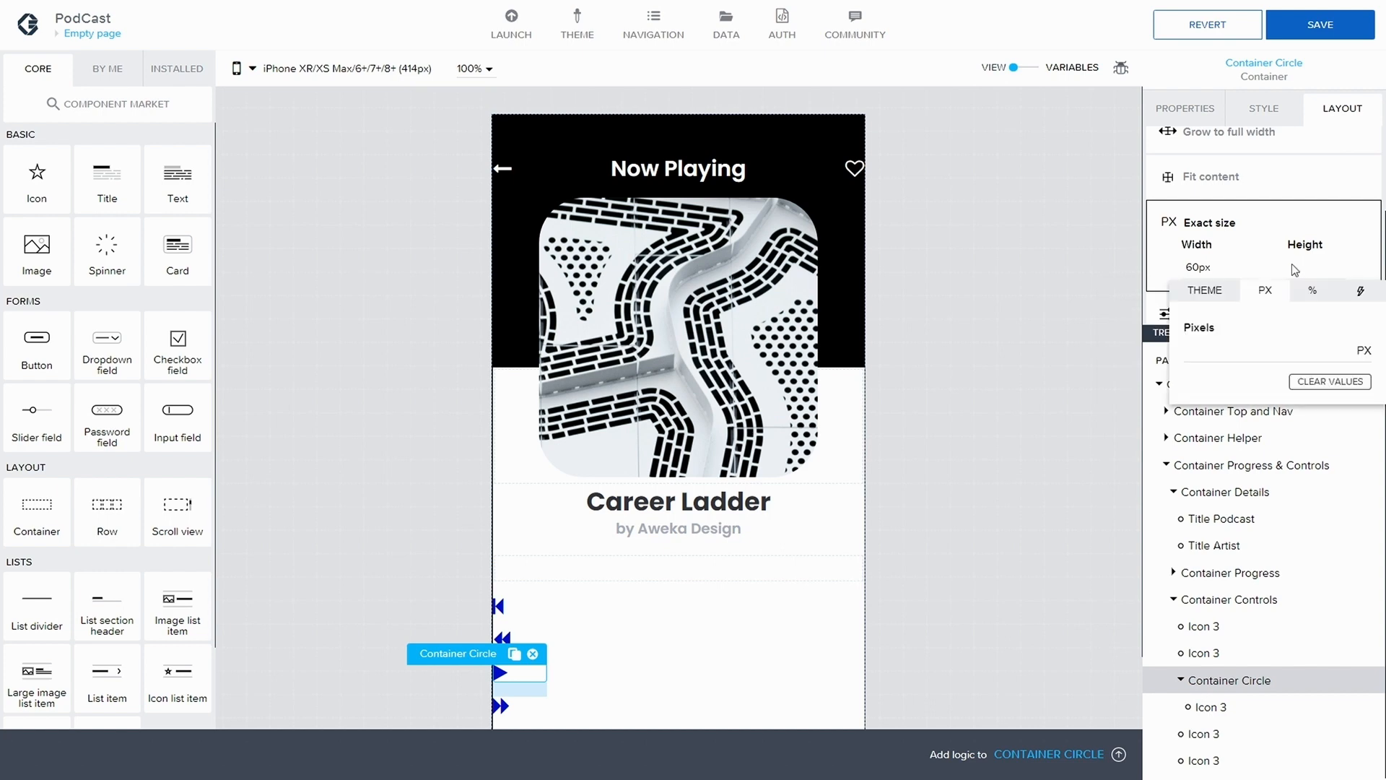
left_click(1223, 350)
type("60")
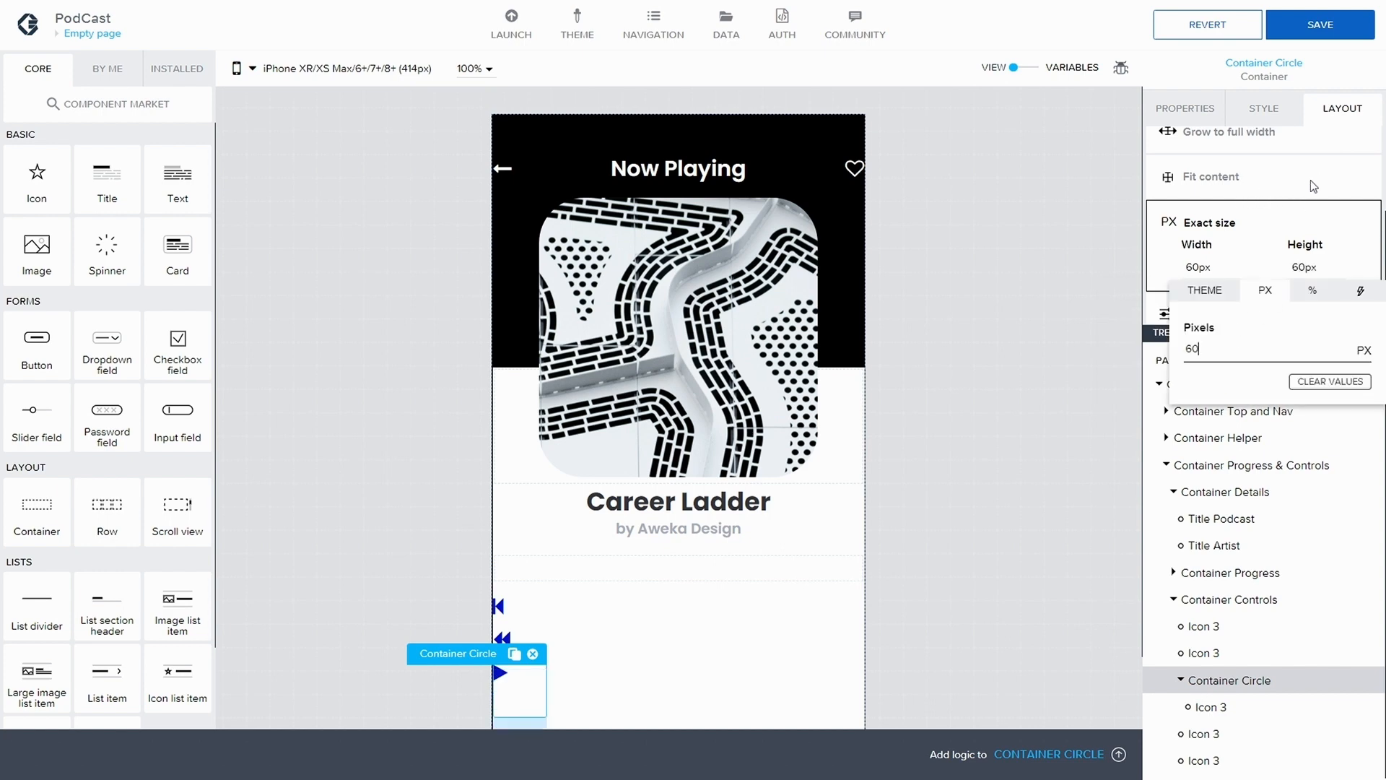
left_click(1328, 208)
Align and justify the contents of Container Circle to the middle in its vertical layout, and save the application
scroll(1315, 210, "up", 5)
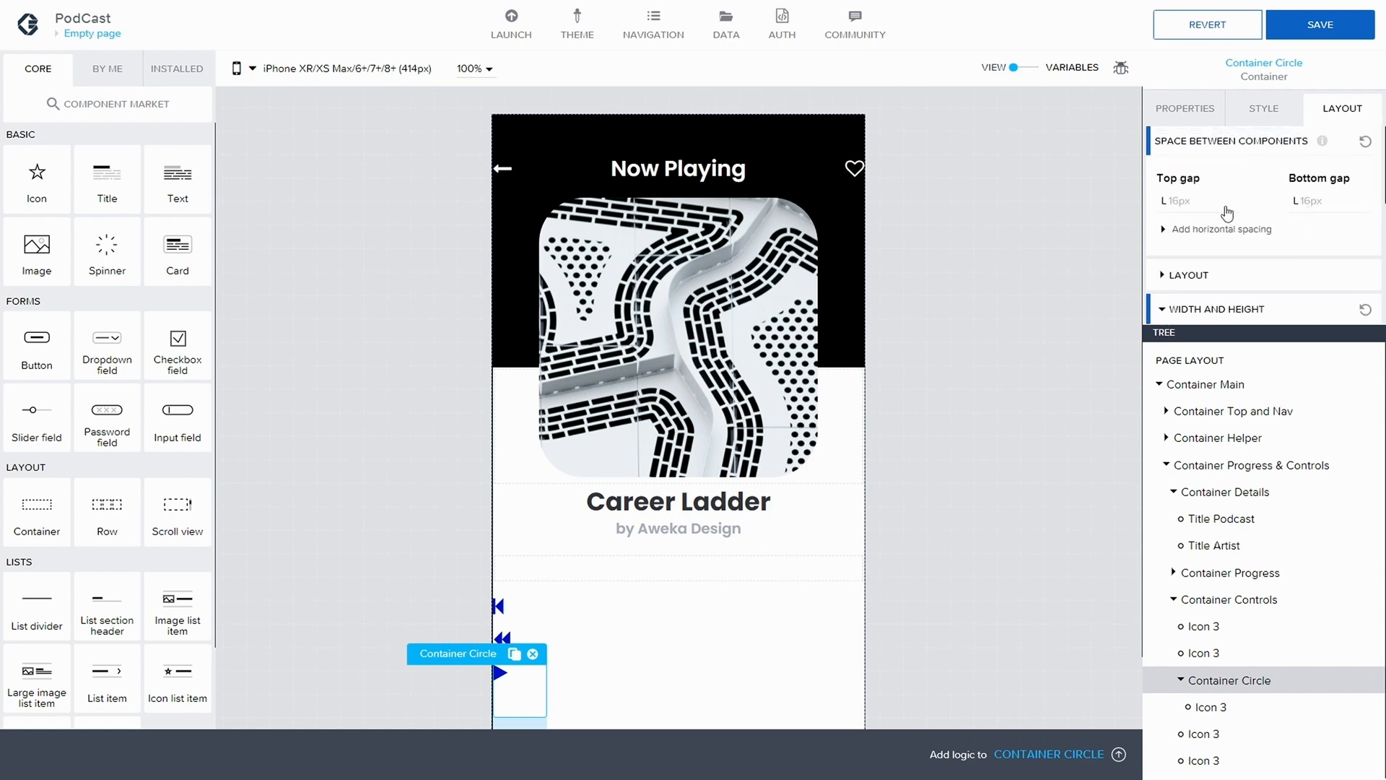
scroll(1228, 301, "down", 1)
left_click(1204, 220)
scroll(1205, 239, "down", 1)
left_click(1199, 250)
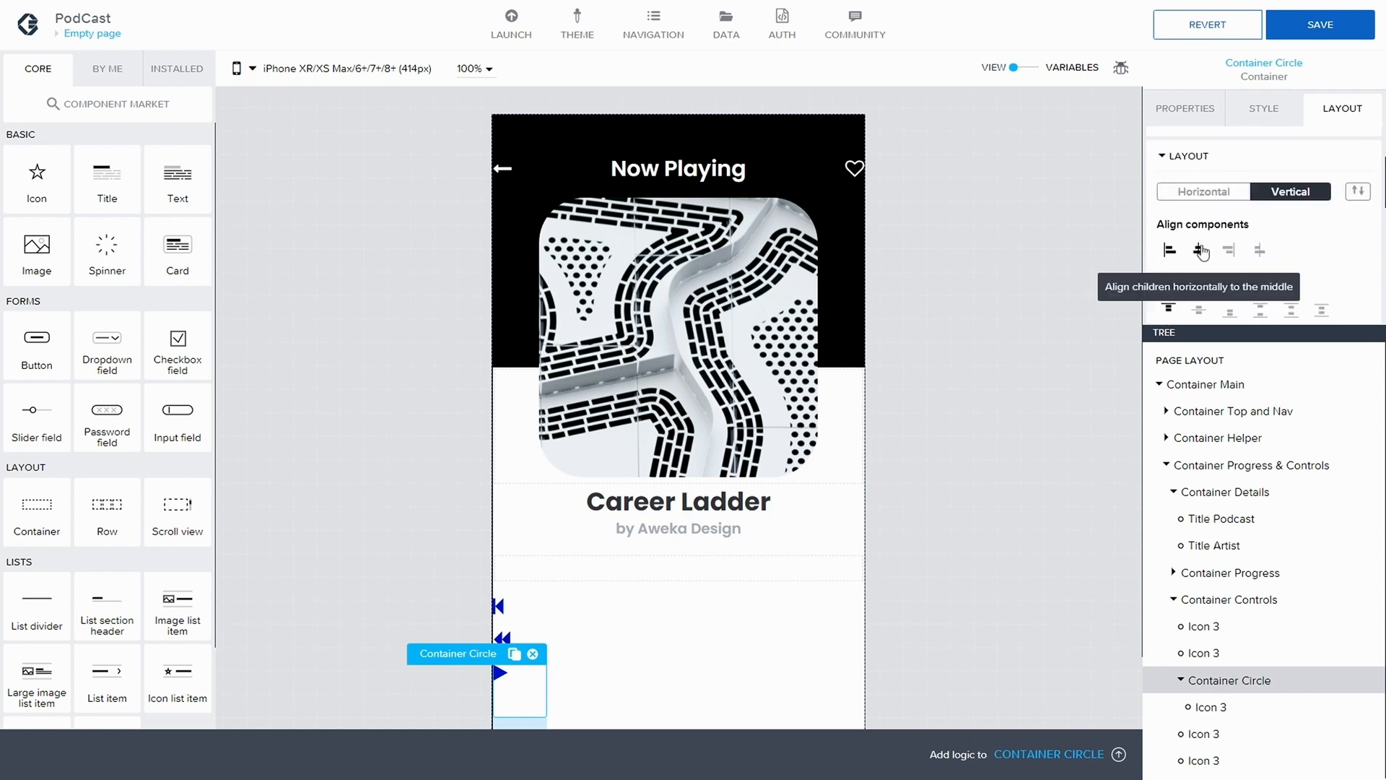
left_click(1199, 310)
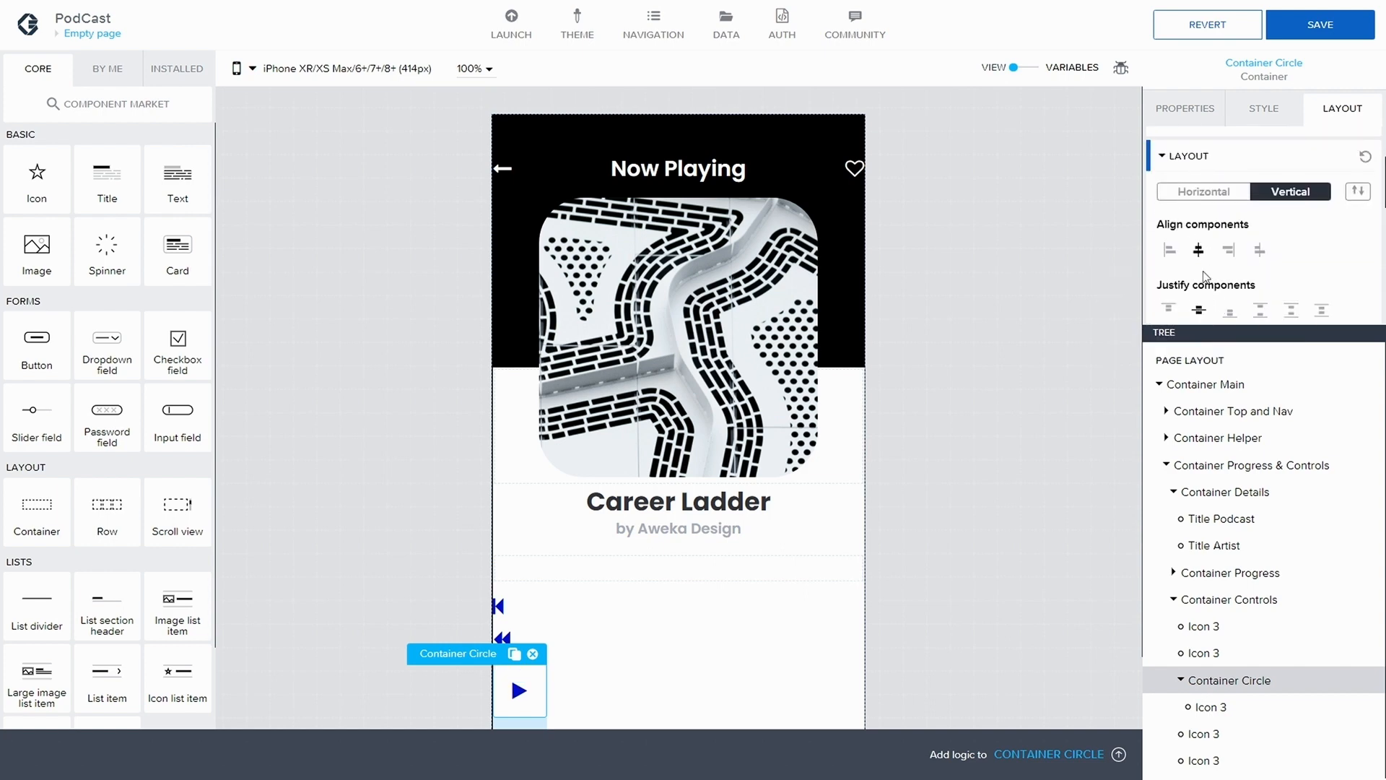
left_click(1336, 29)
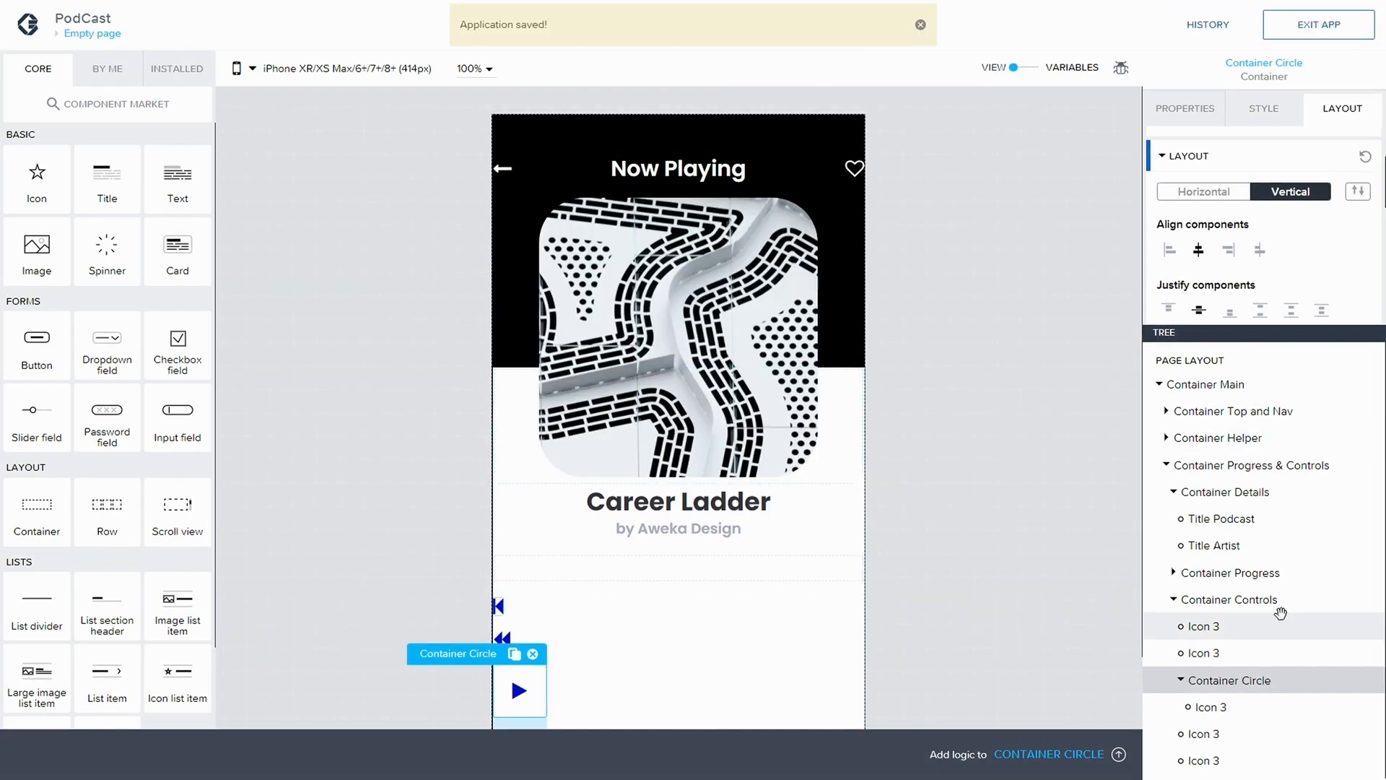
Duplicate the Layout Container style class for Container Circle and name the new class Button Circle
left_click(1246, 112)
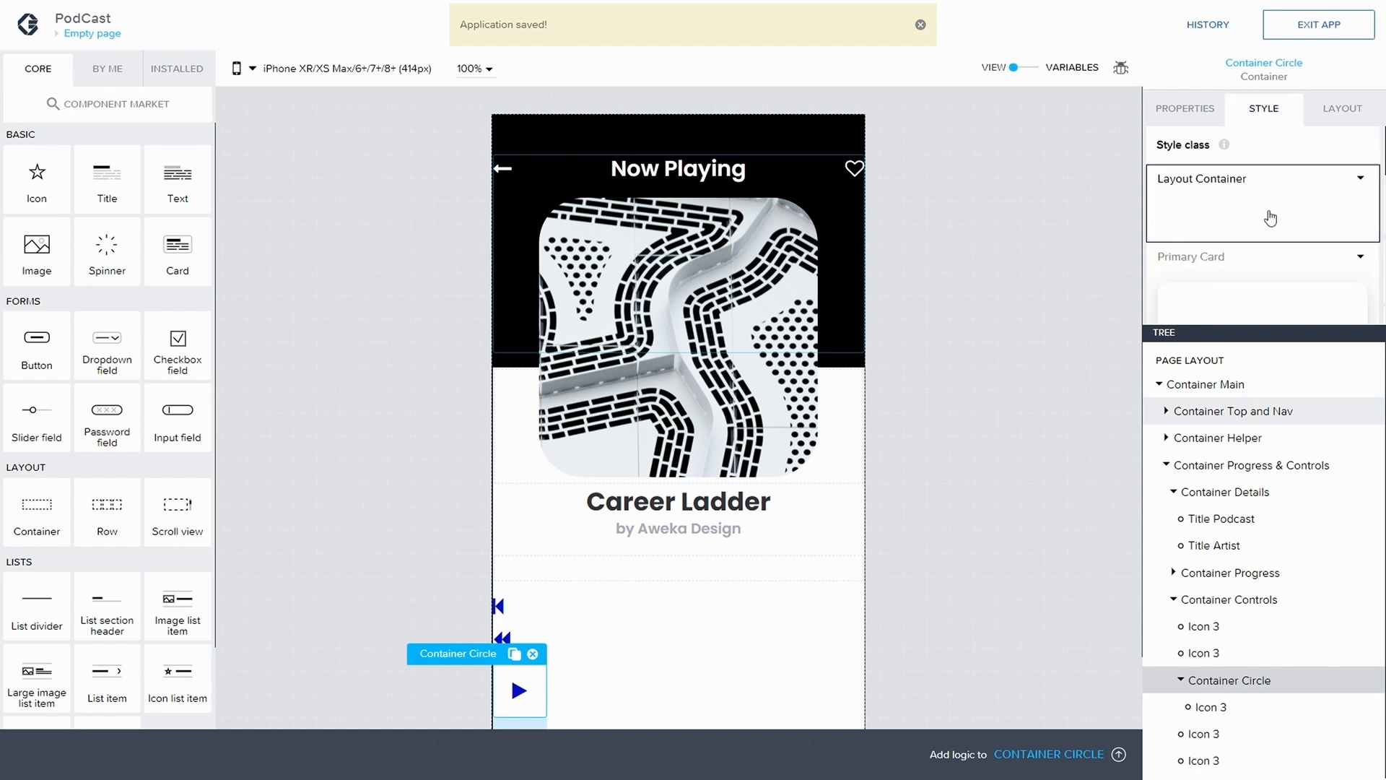
left_click(1361, 180)
left_click(1221, 231)
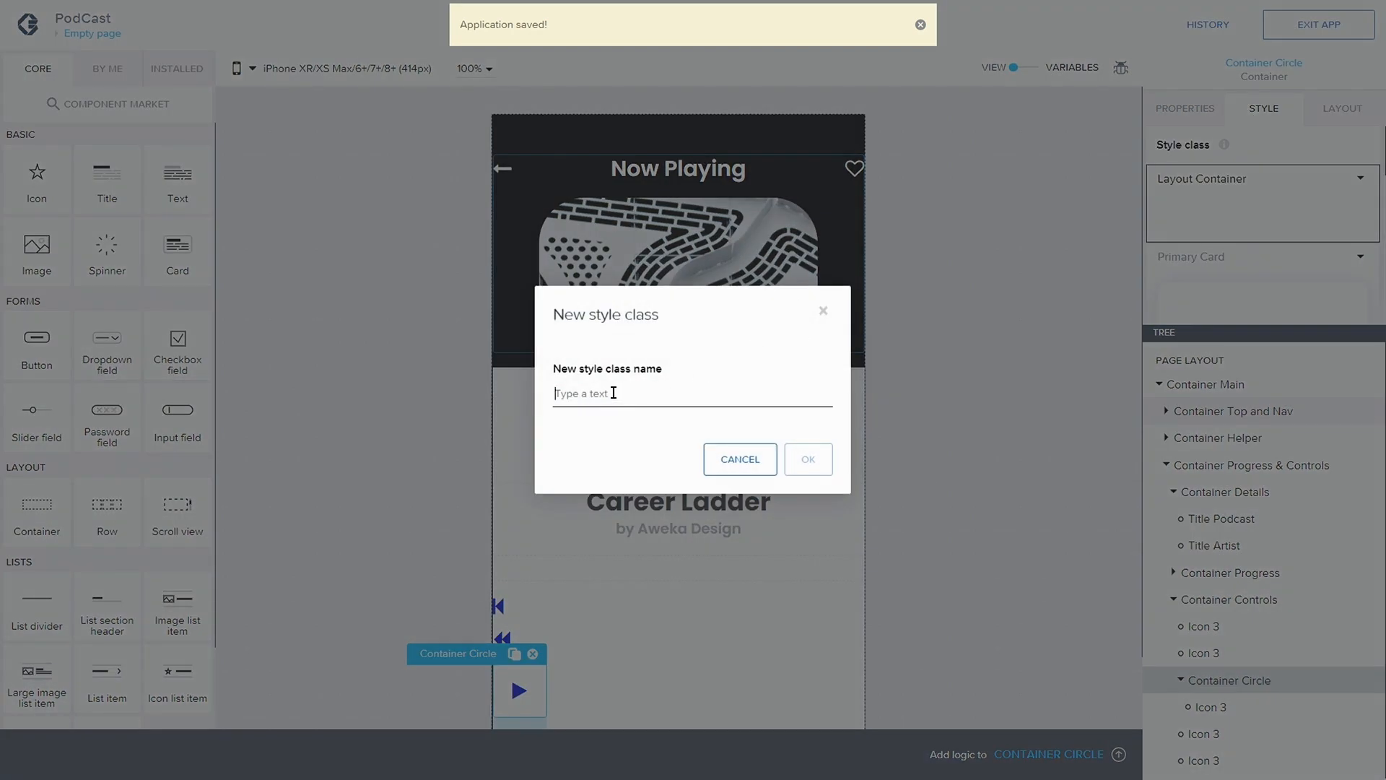
type("Pla")
key("BackSpace")
type("Button Cic")
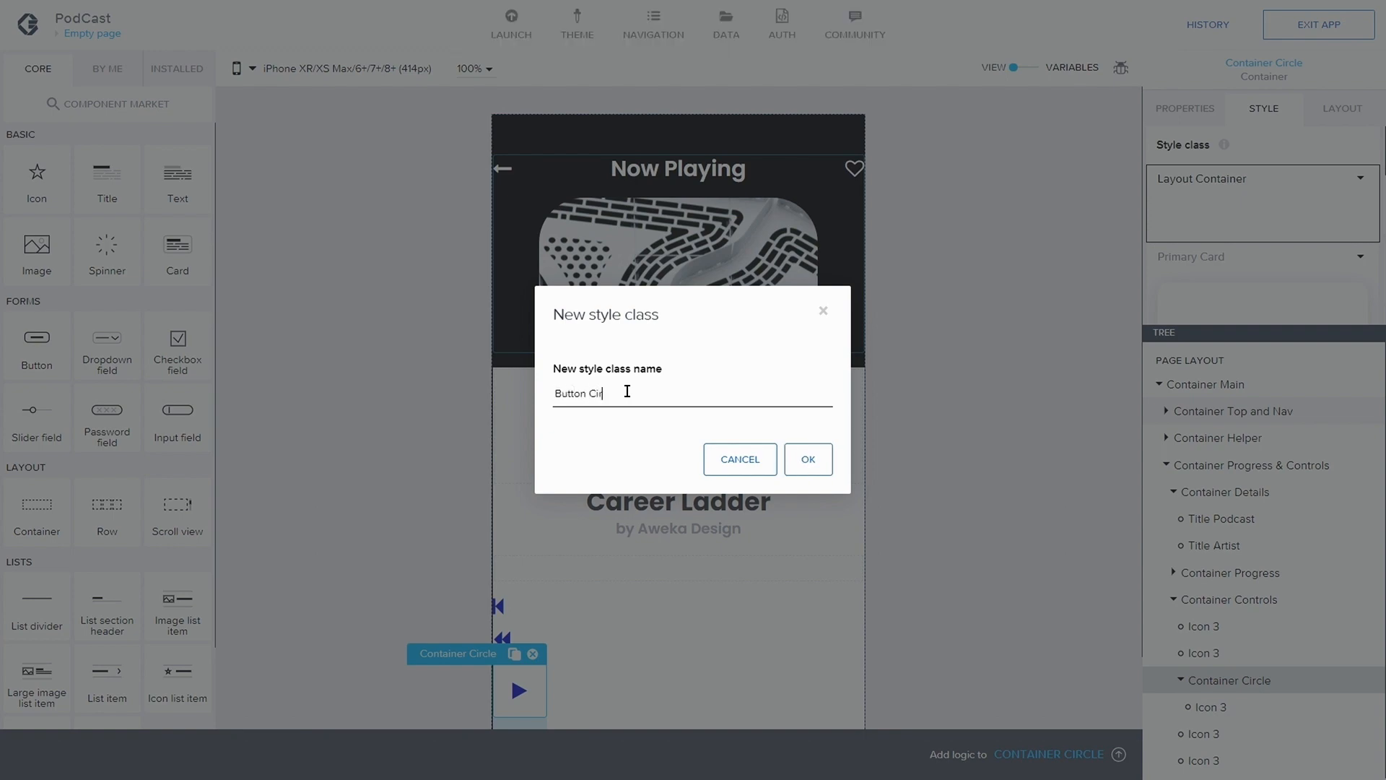
left_click(800, 458)
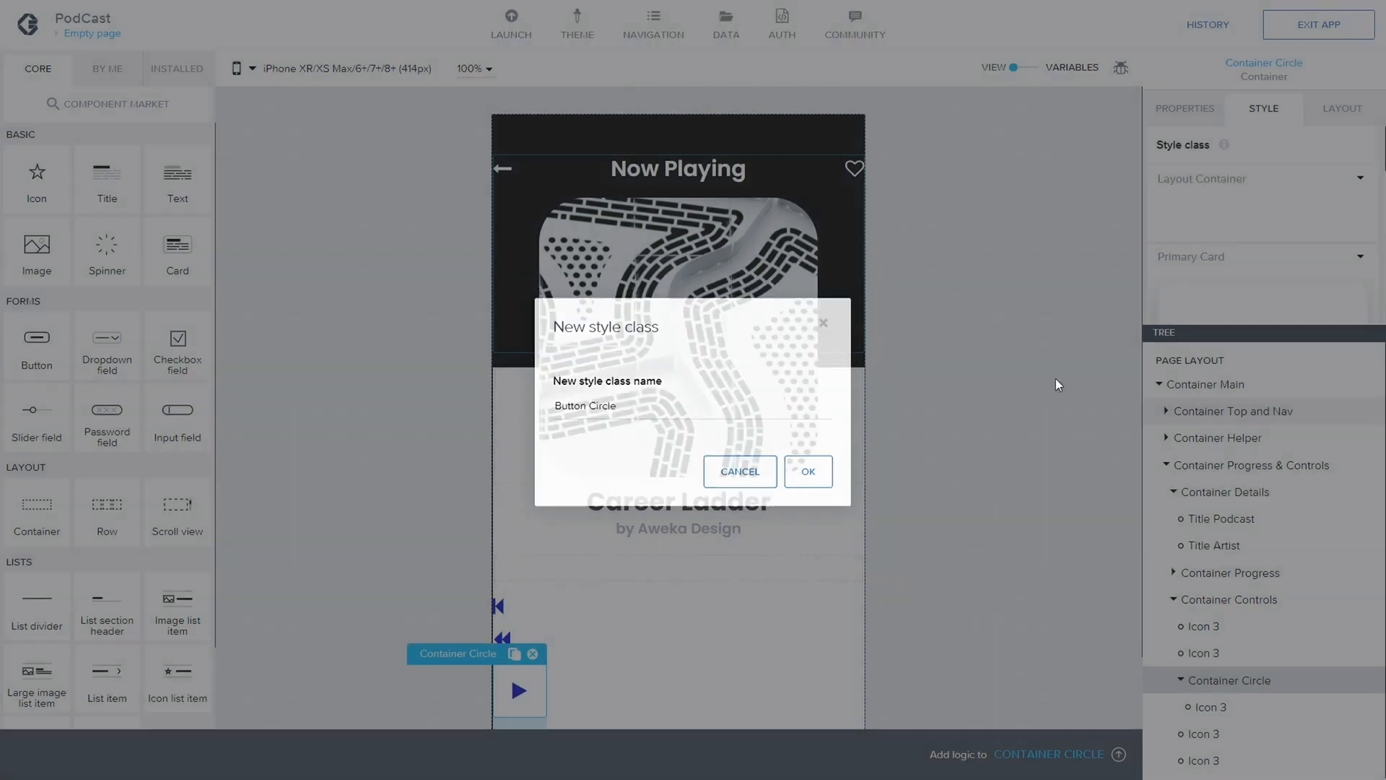
Edit the Button Circle style on Container Circle and set its background color to Background for dark media
left_click(1355, 263)
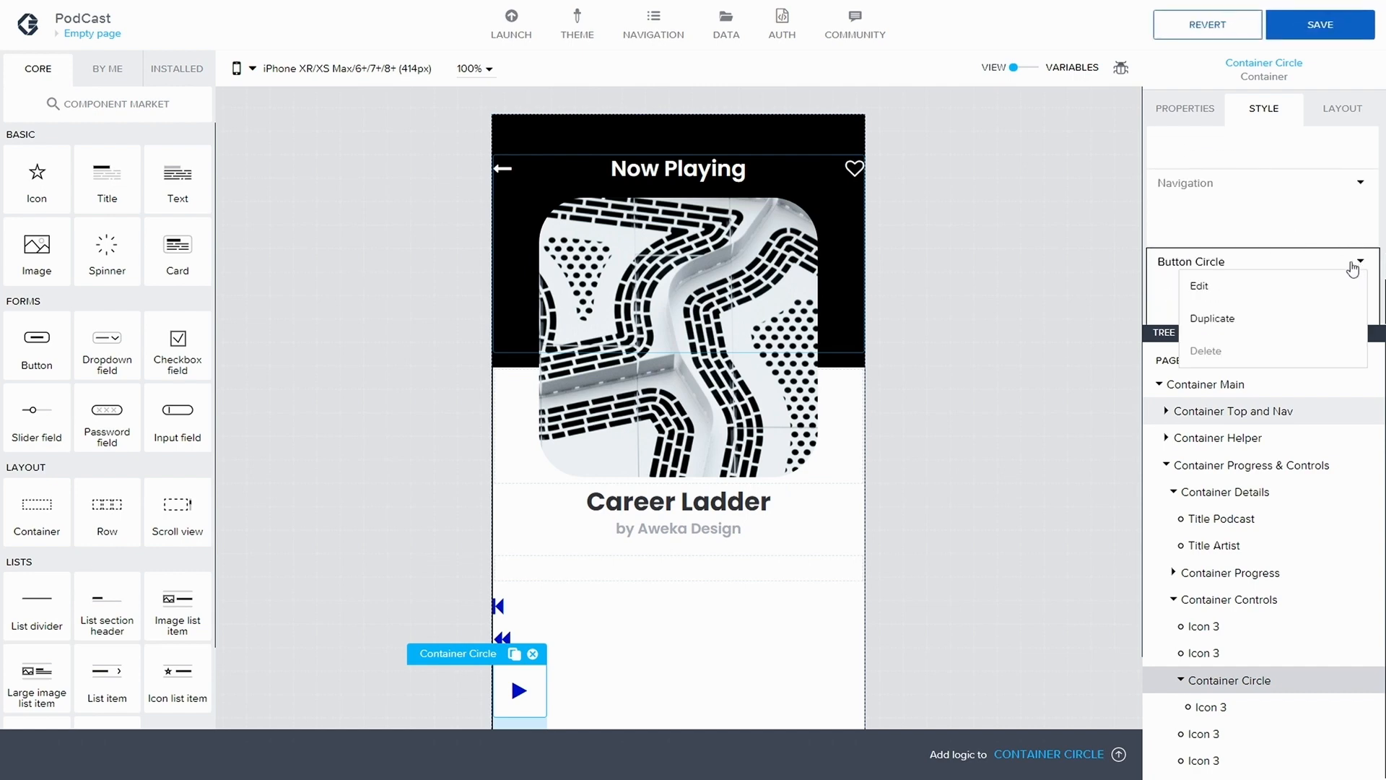
left_click(1271, 285)
scroll(1249, 231, "down", 1)
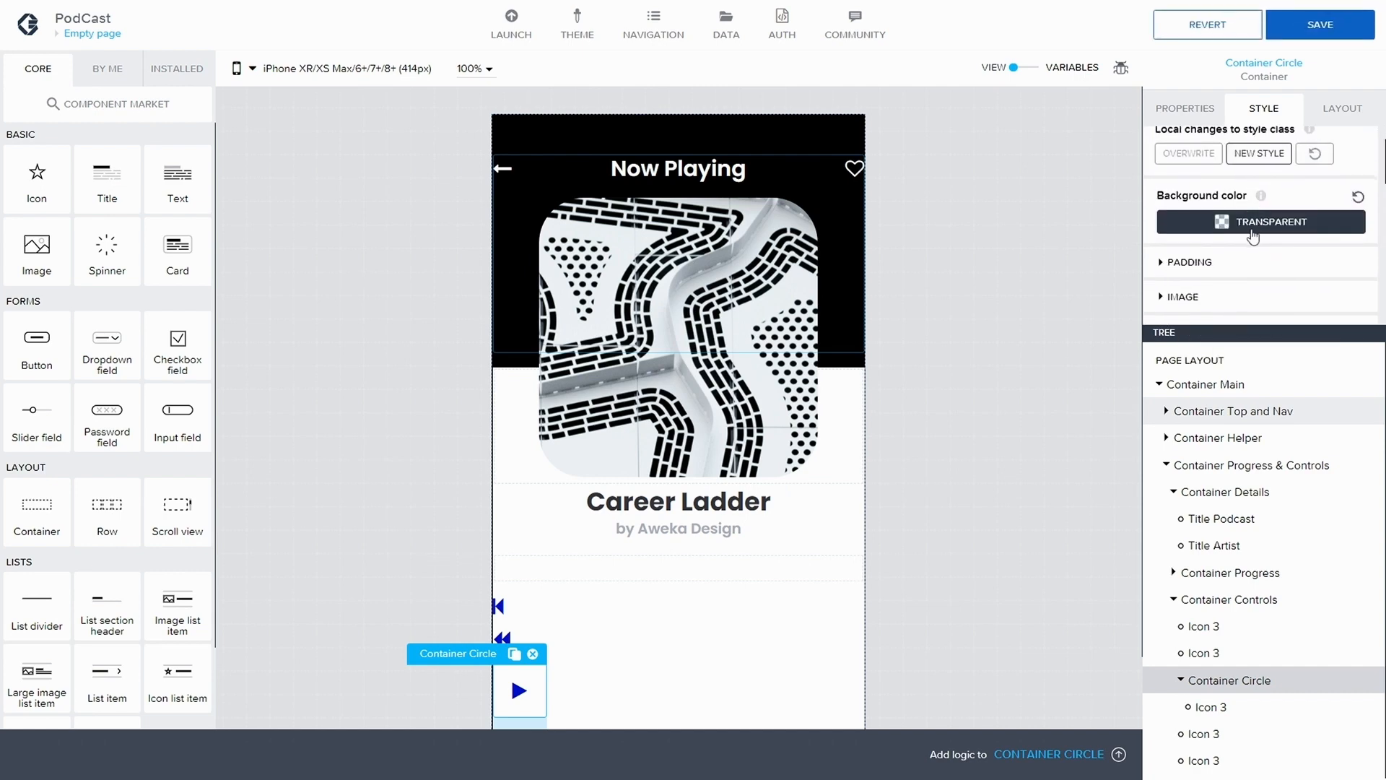
left_click(1253, 224)
left_click(1325, 609)
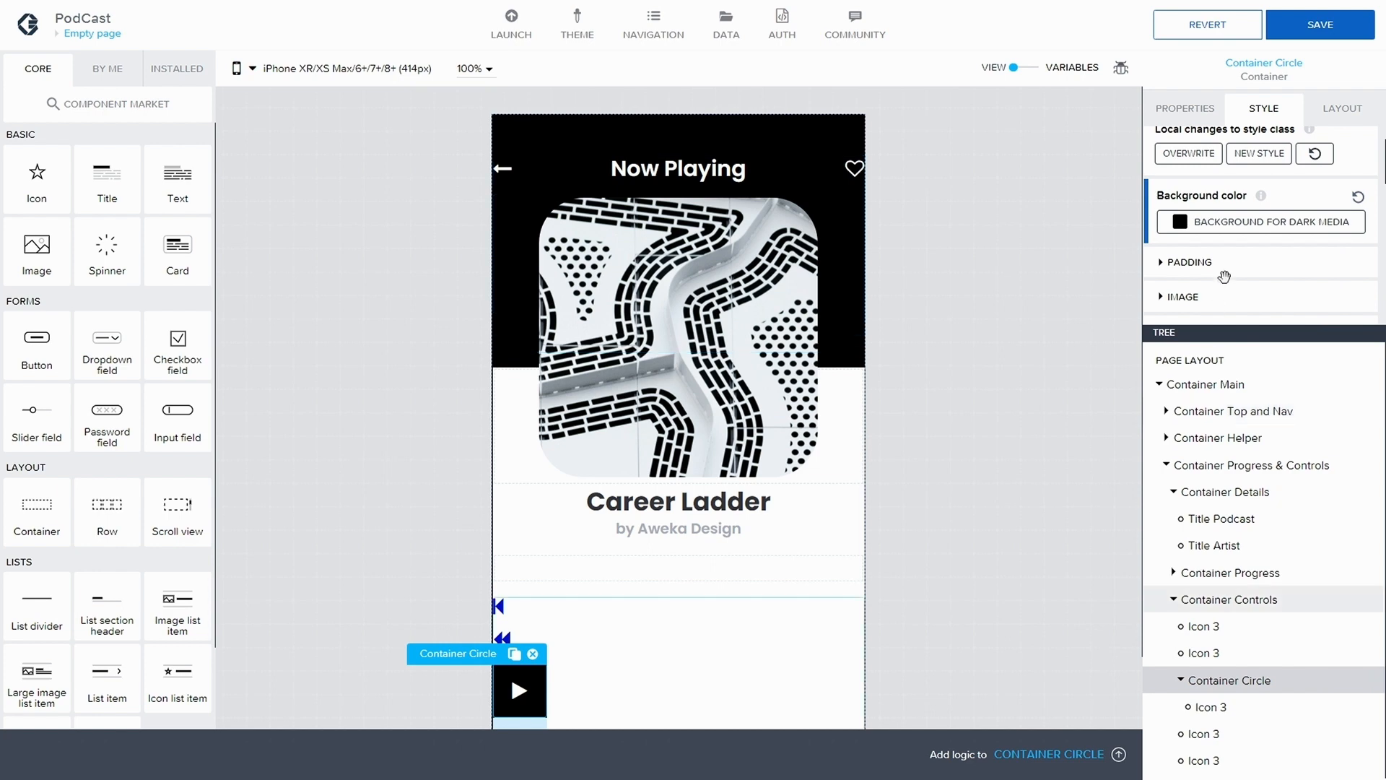
Set individual corner radii of 100 for the top left and top right corners of Container Circle
scroll(1246, 246, "down", 1)
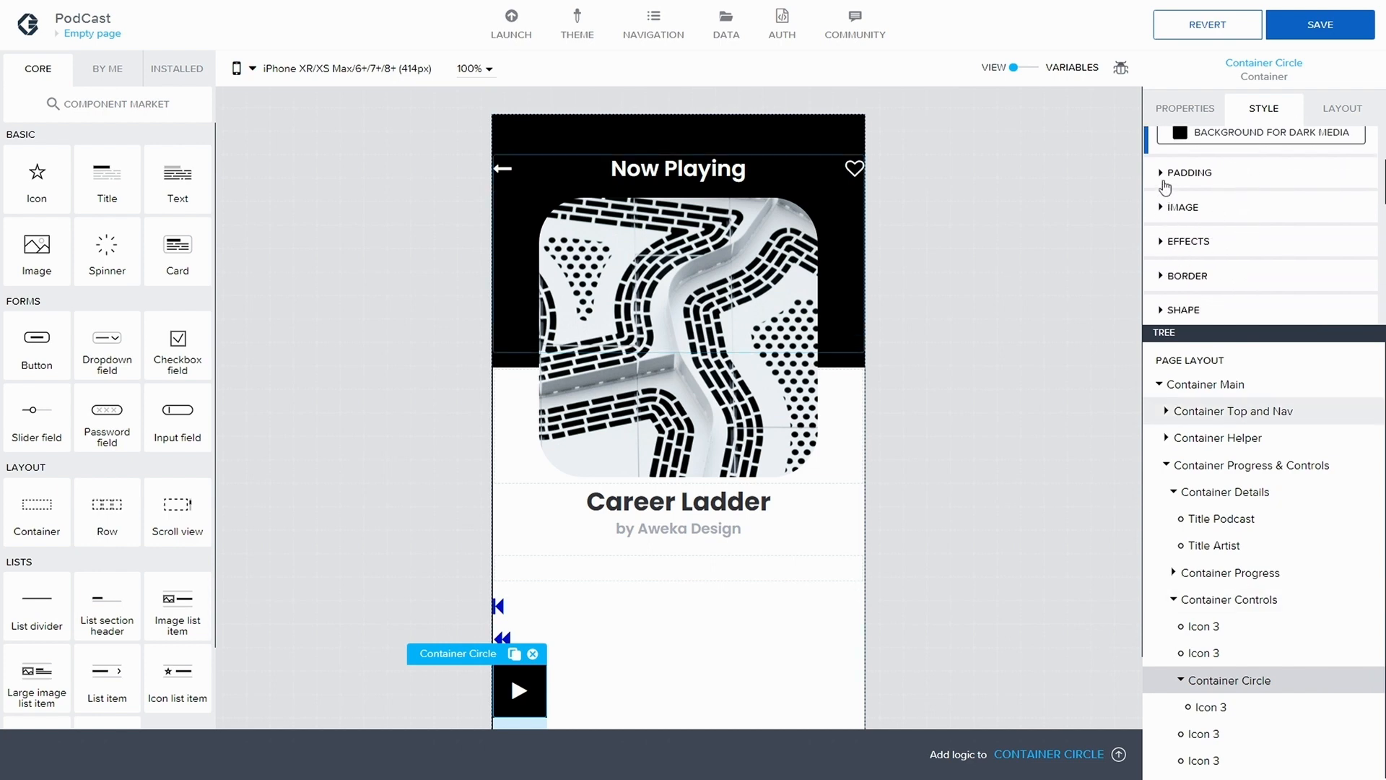
scroll(1153, 242, "down", 1)
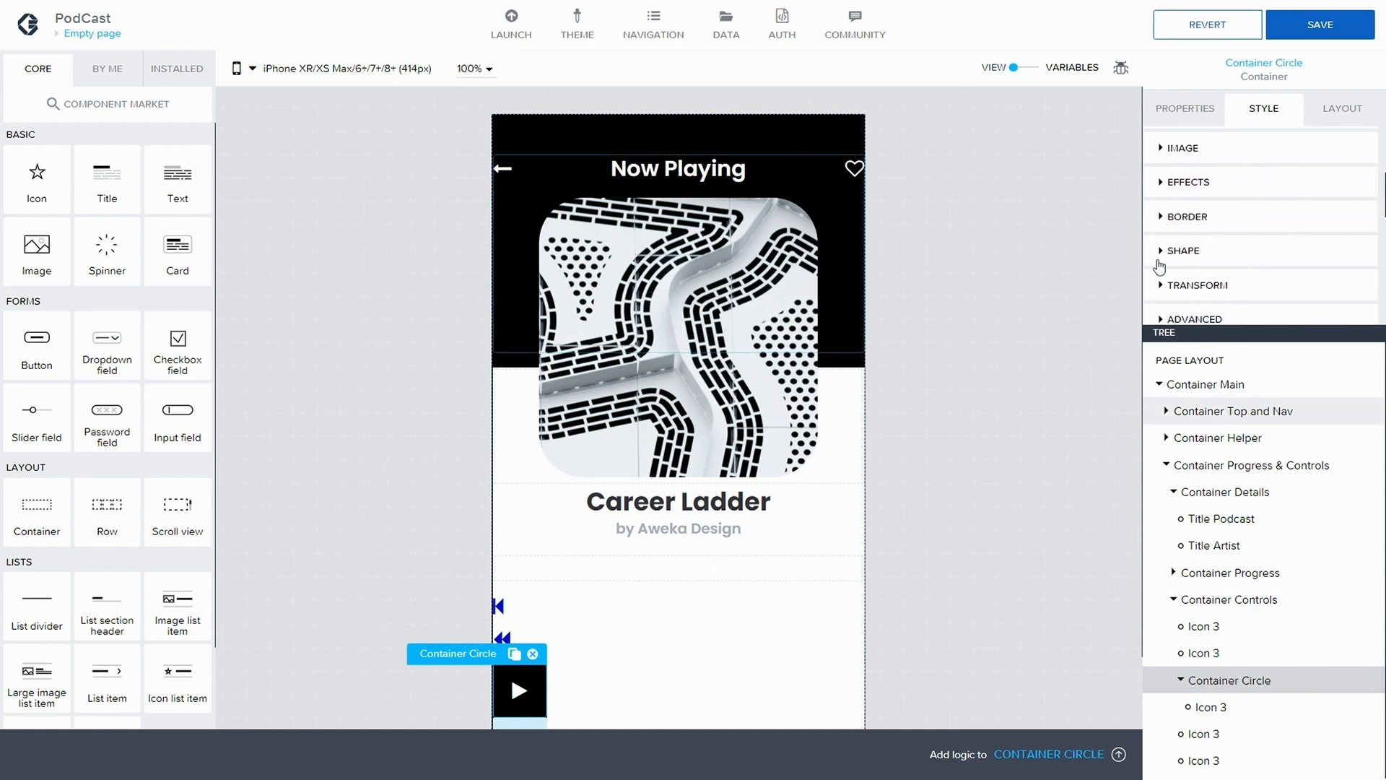
left_click(1184, 259)
scroll(1210, 261, "down", 1)
left_click(1206, 221)
left_click(1207, 221)
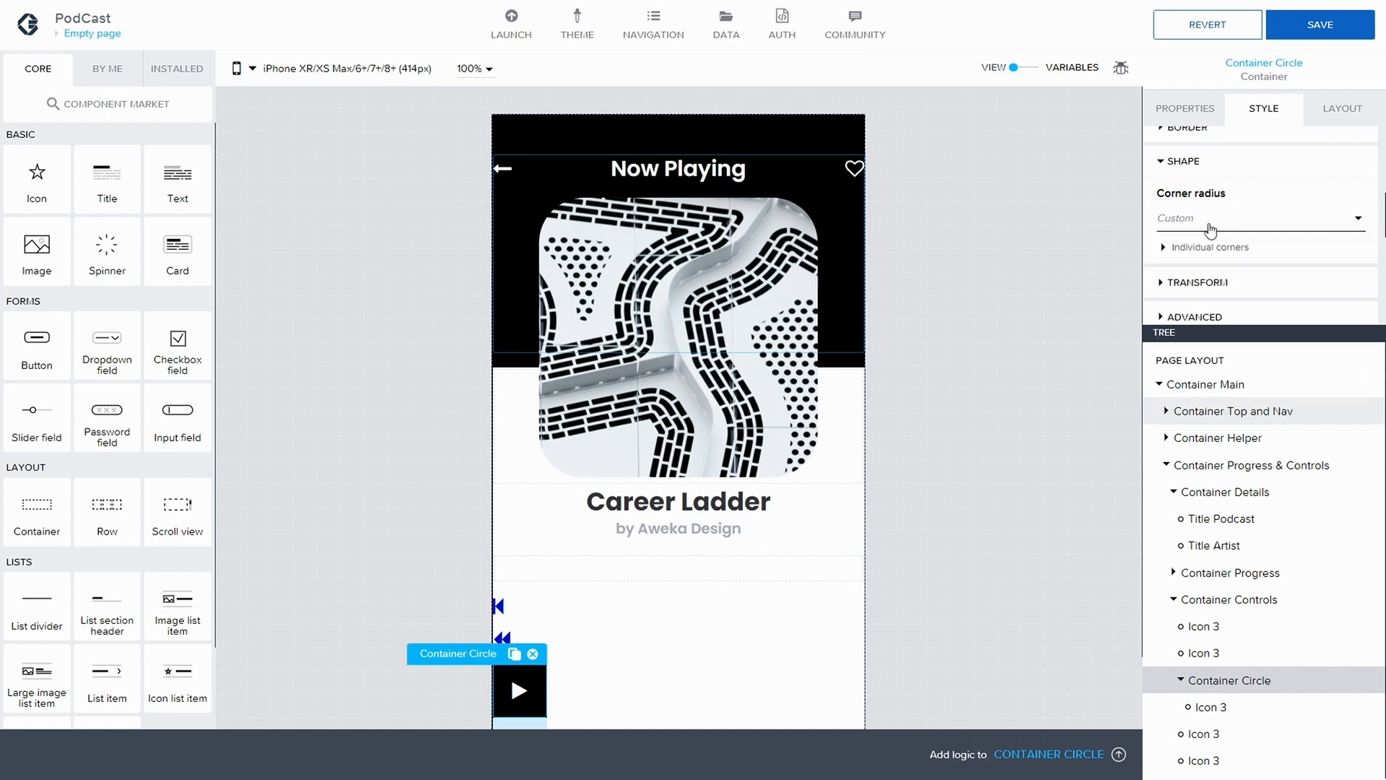
left_click(1163, 249)
scroll(1210, 209, "down", 1)
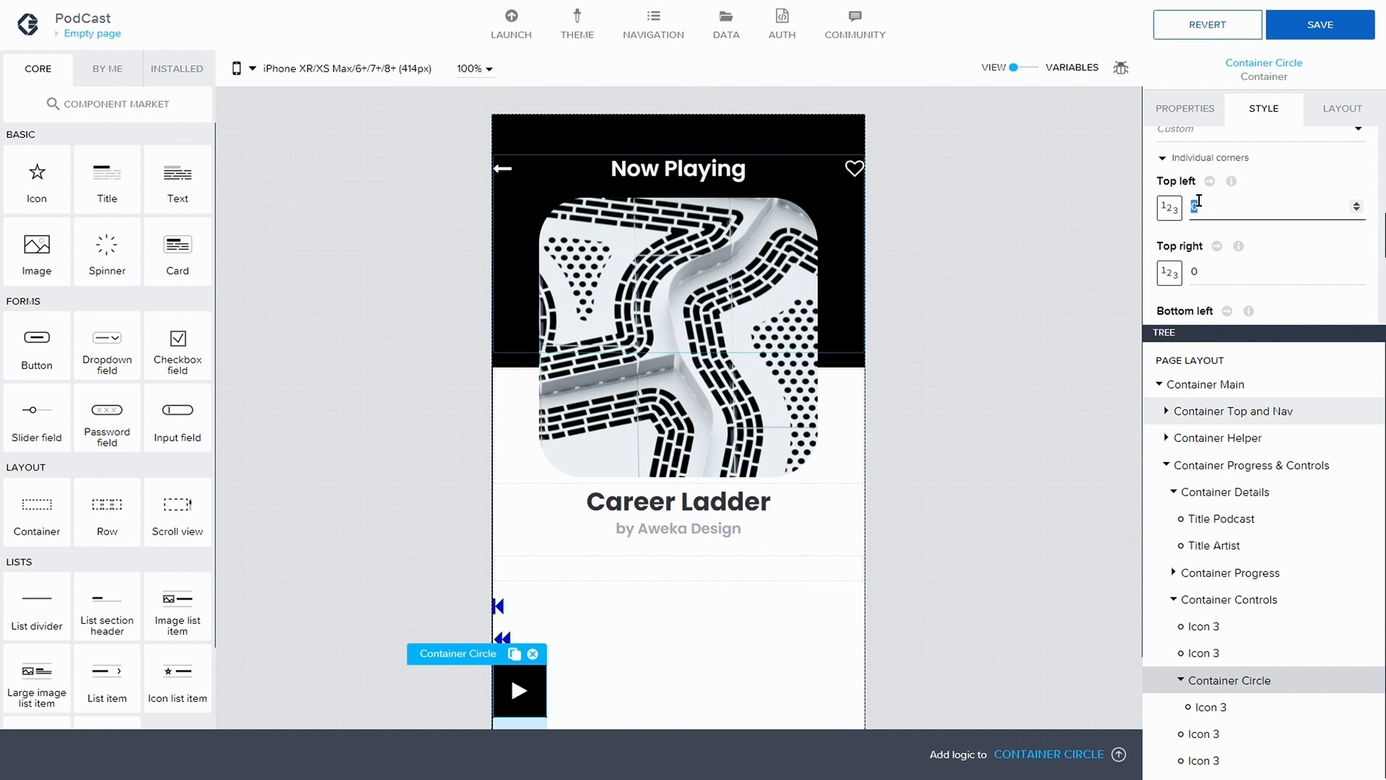
type("100")
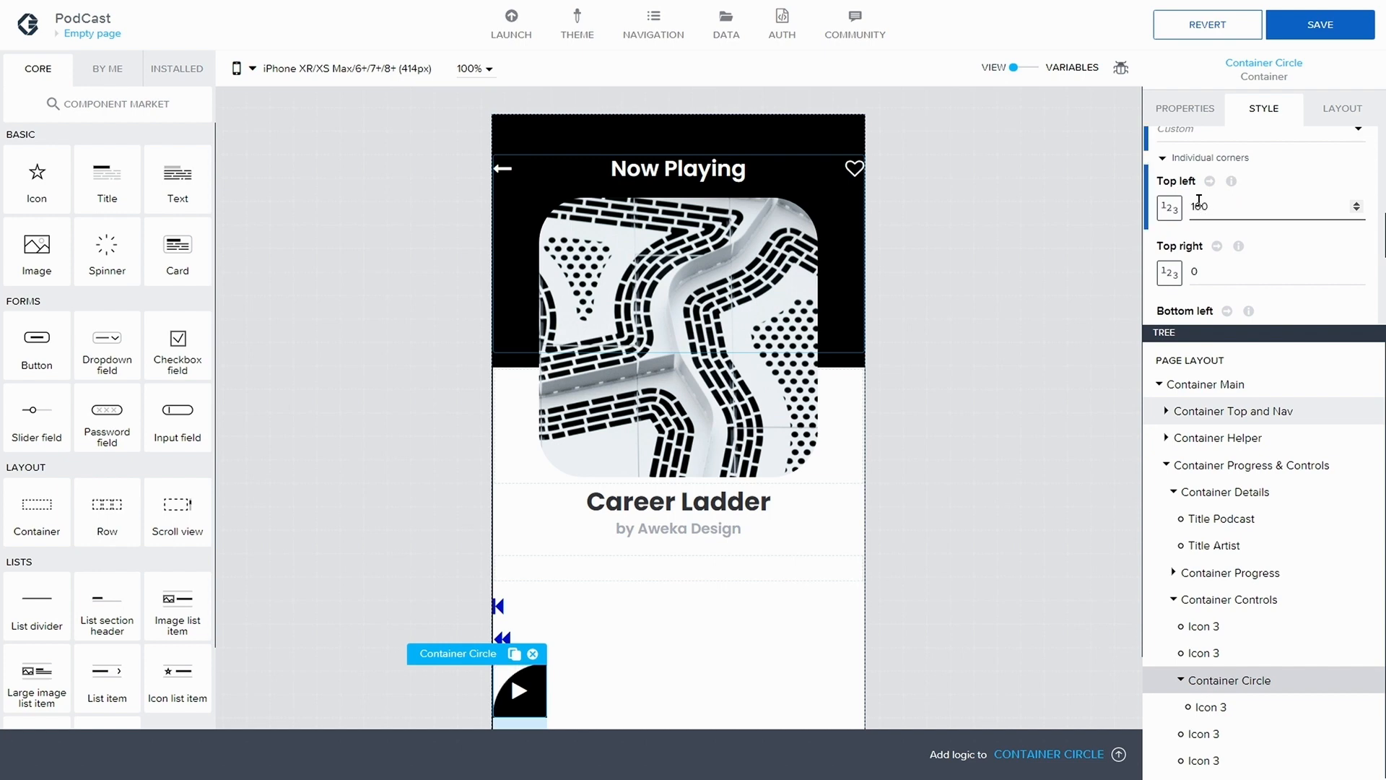
key("Tab")
type("100")
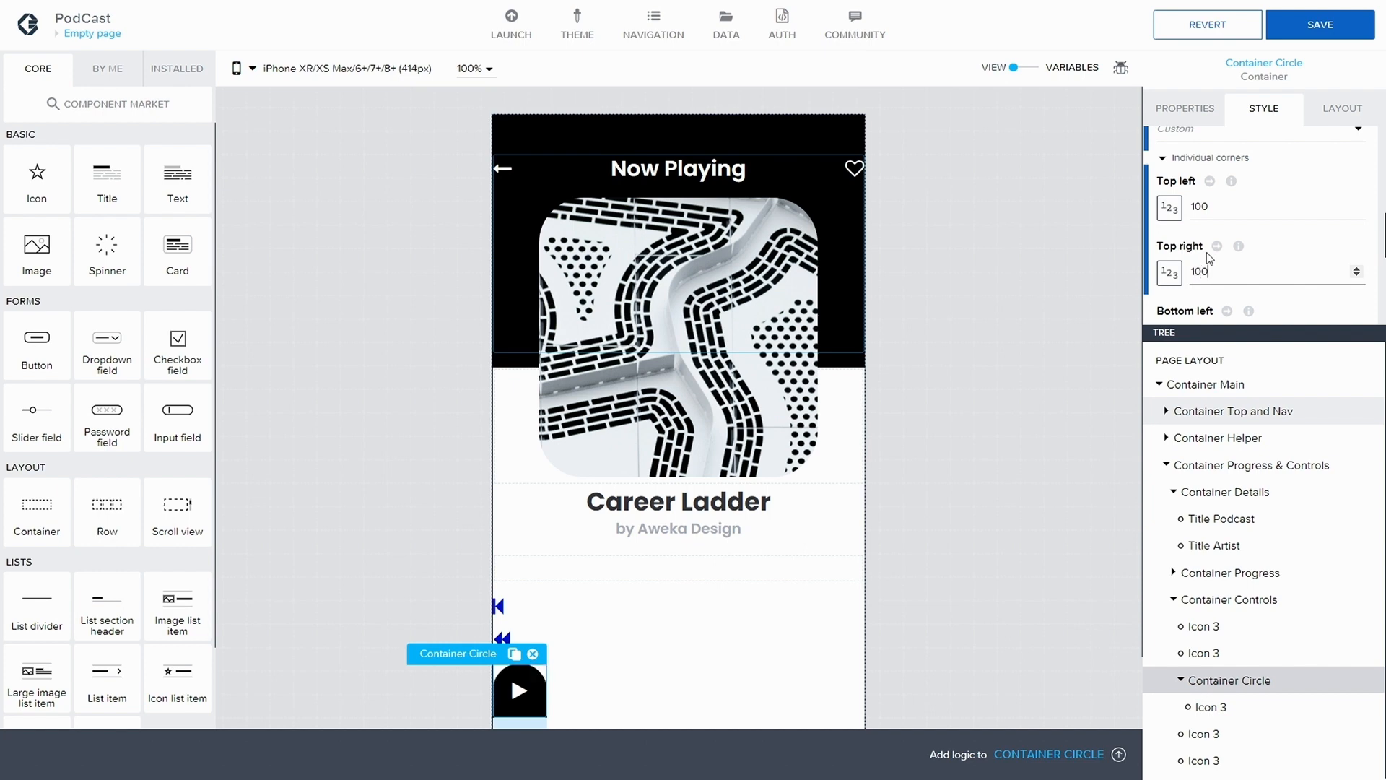
Set Container Circle's bottom left corner radius to 100, round the bottom right corner to complete the circle, and save the application
scroll(1254, 243, "down", 2)
left_click(1204, 250)
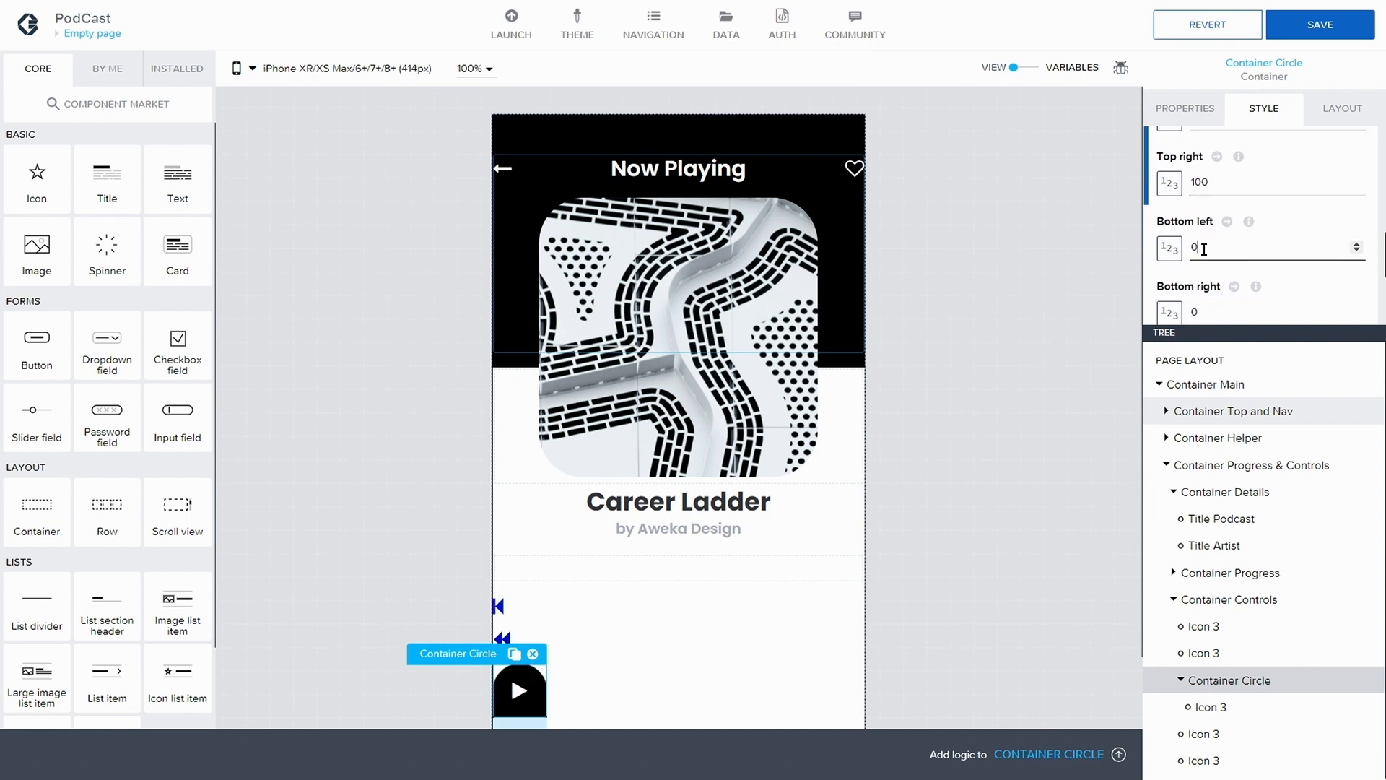
type("1000")
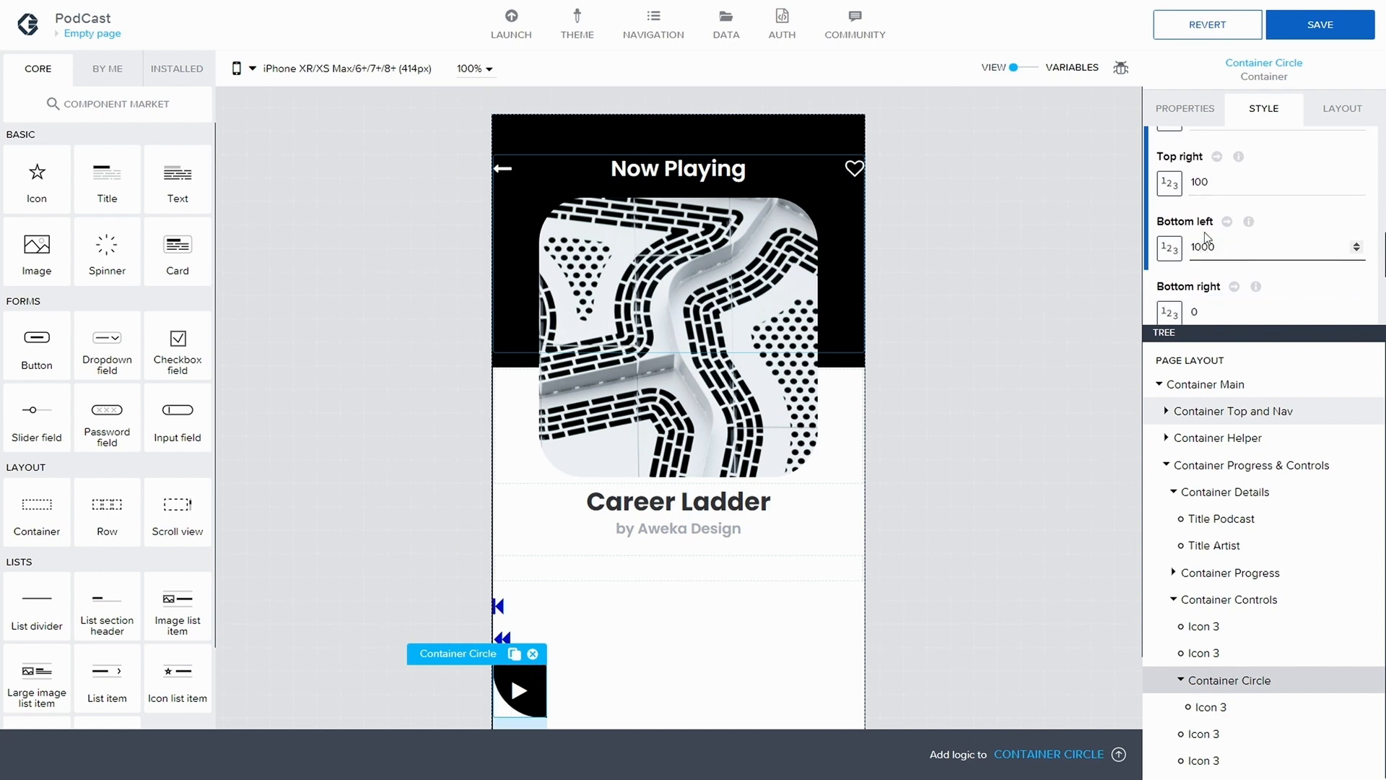
key("BackSpace")
left_click(1199, 304)
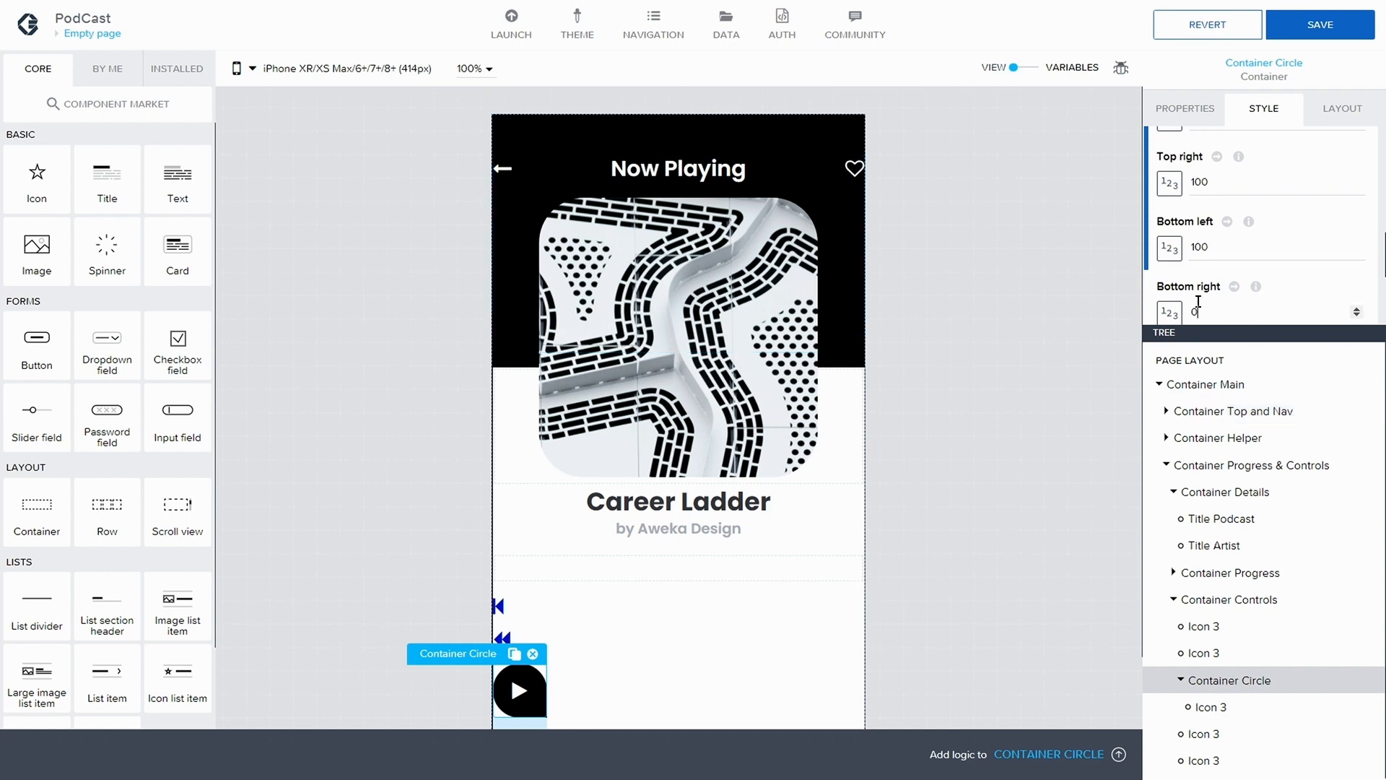
type("100")
left_click(1051, 335)
left_click(1321, 25)
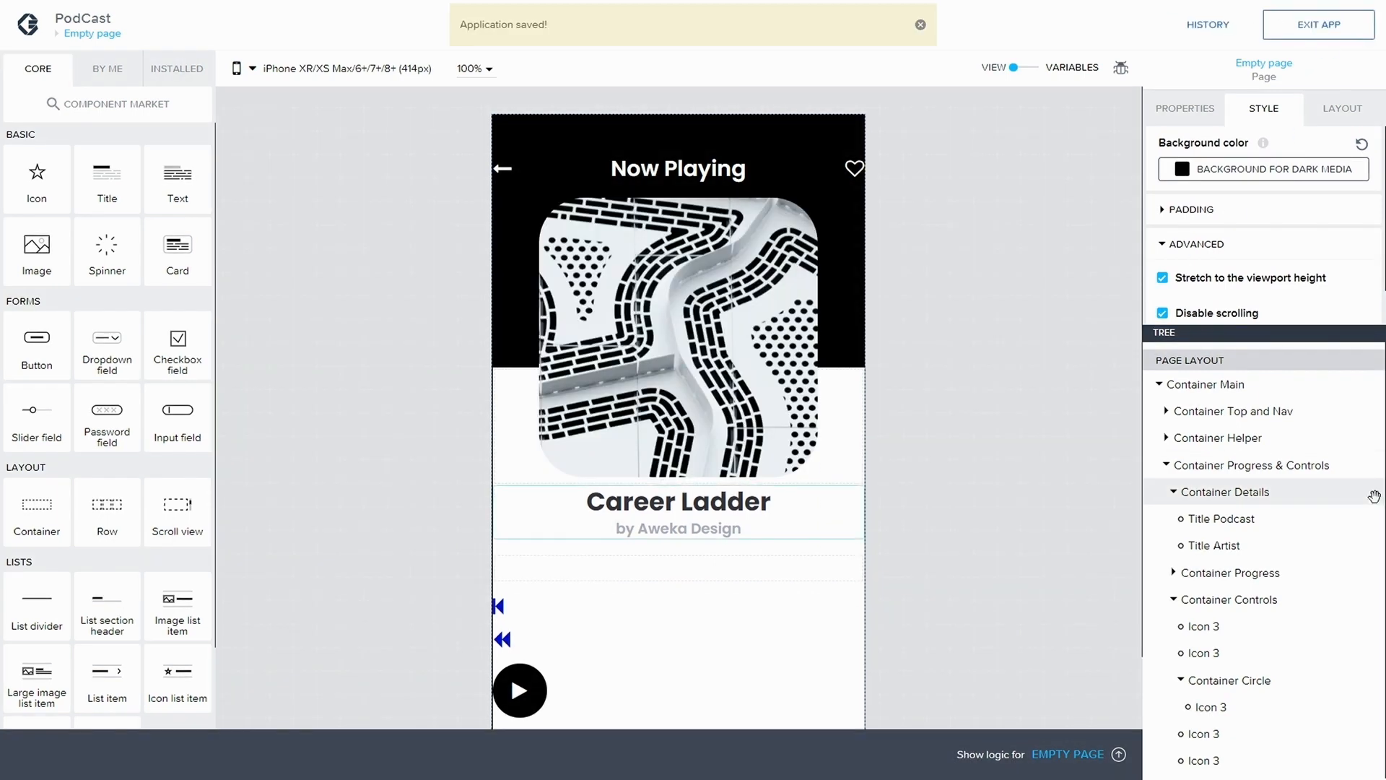
Change the layout of Container Controls to horizontal
left_click(1258, 605)
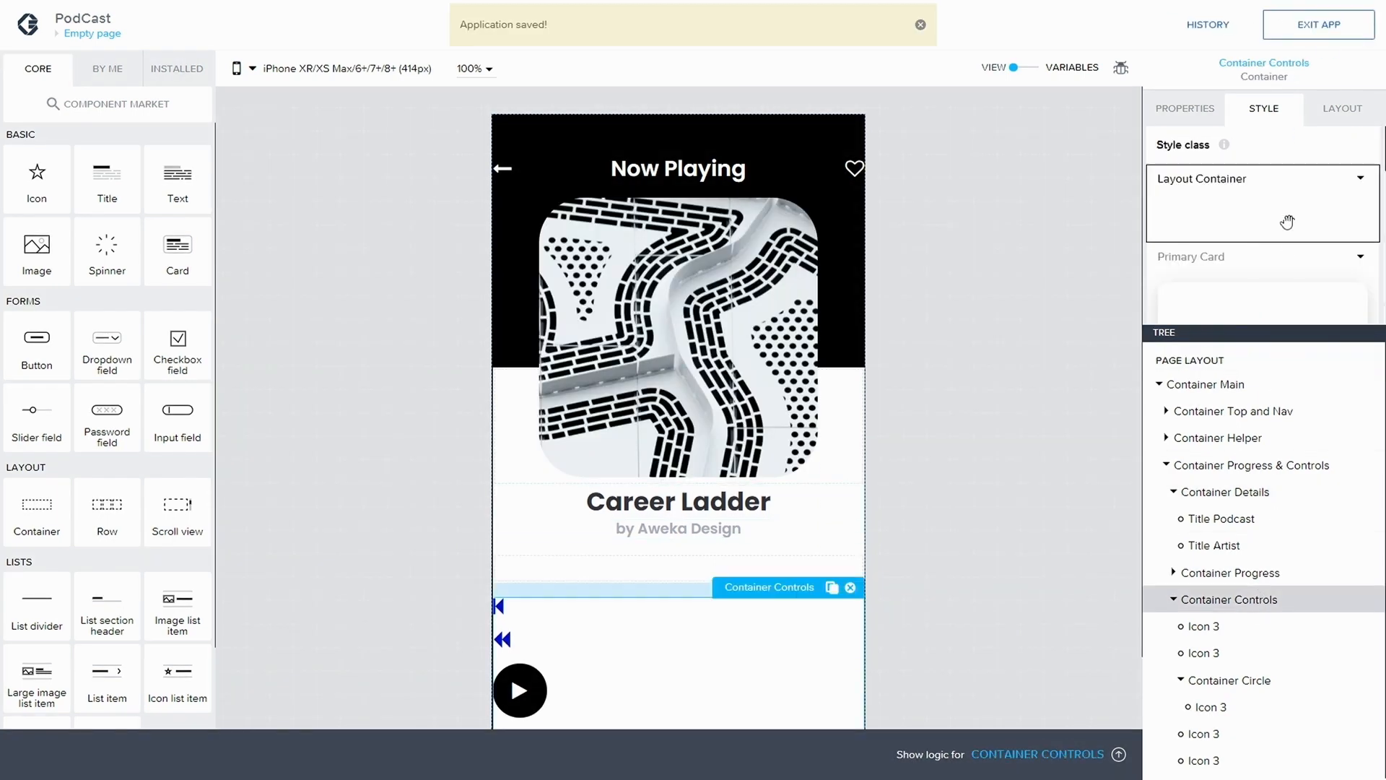
left_click(1340, 117)
scroll(1169, 237, "down", 1)
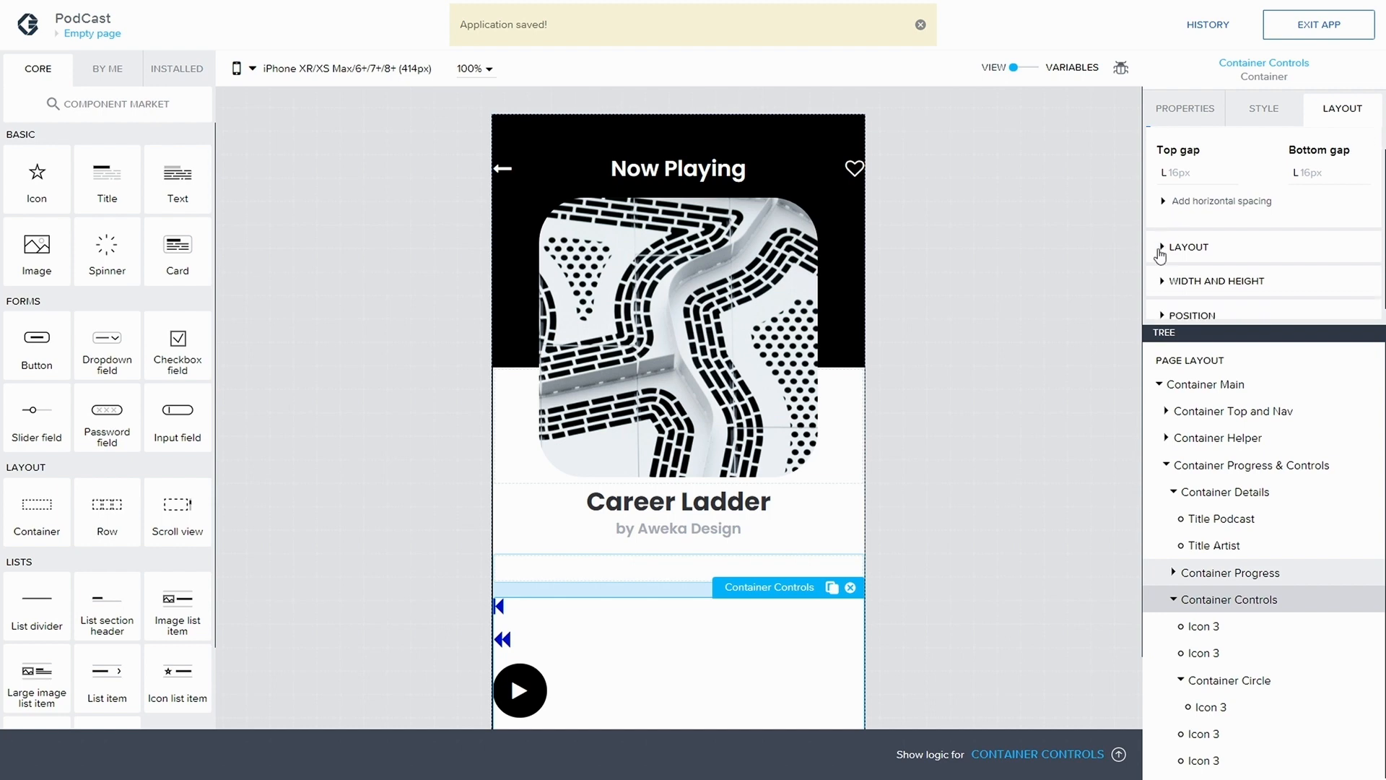
left_click(1161, 247)
scroll(1207, 247, "down", 2)
left_click(1212, 228)
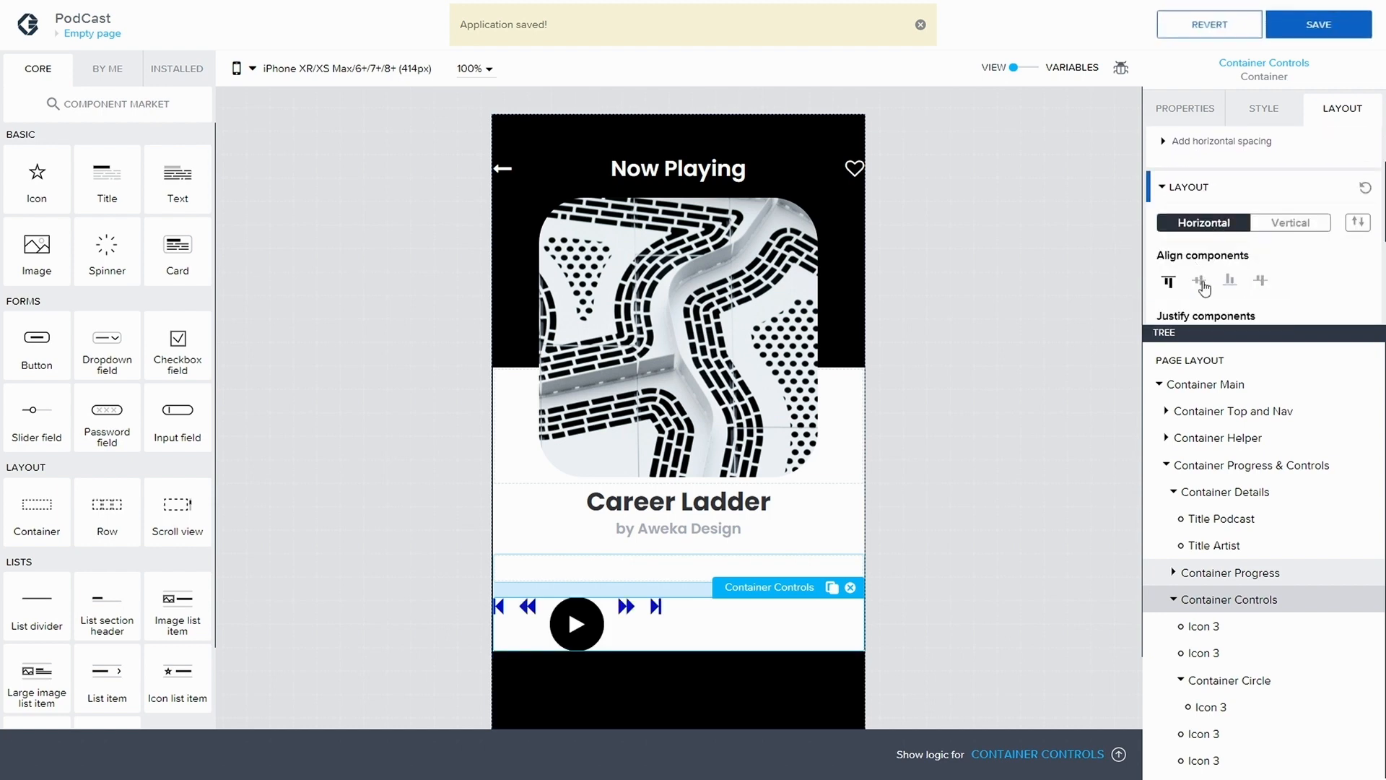
Align the children of Container Controls vertically to the middle, justify them horizontally to the middle, and save the application
scroll(1236, 262, "down", 1)
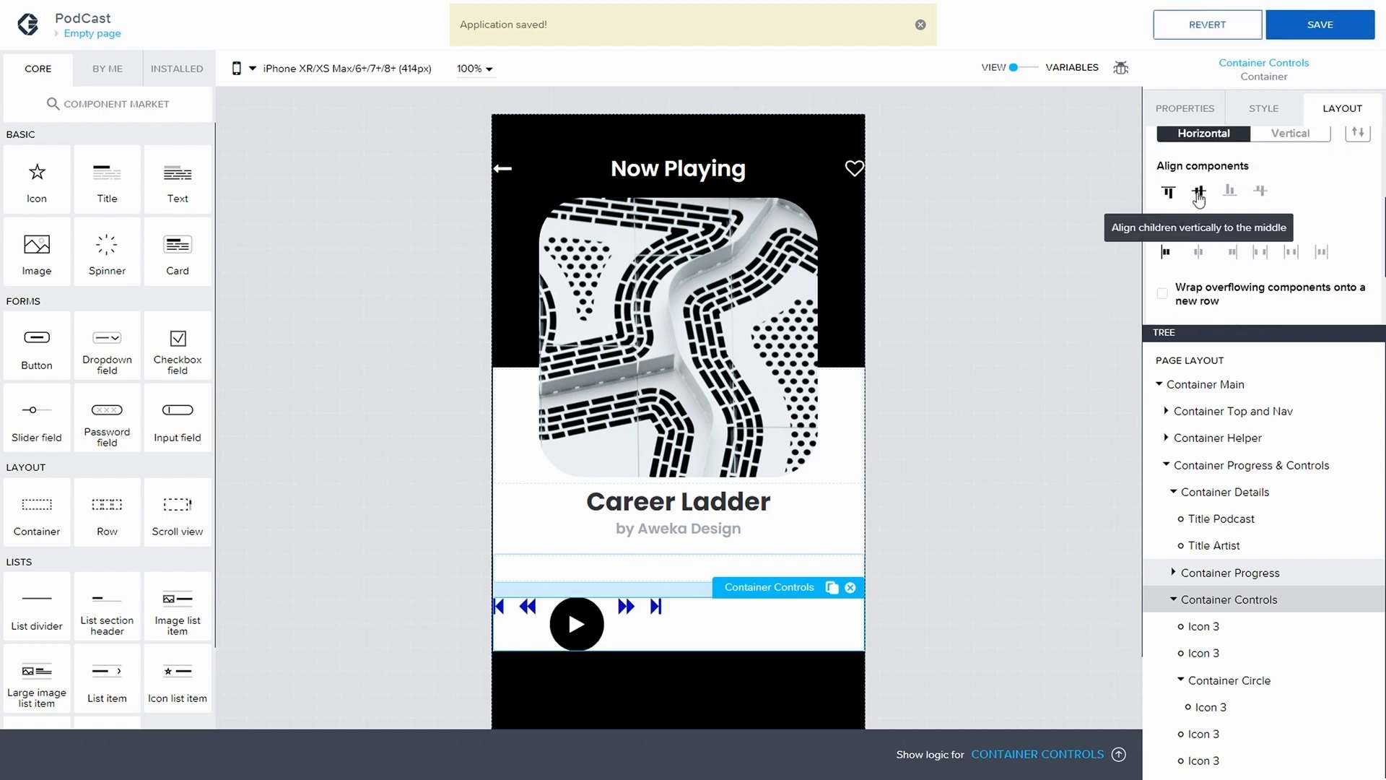
left_click(1199, 190)
left_click(1320, 24)
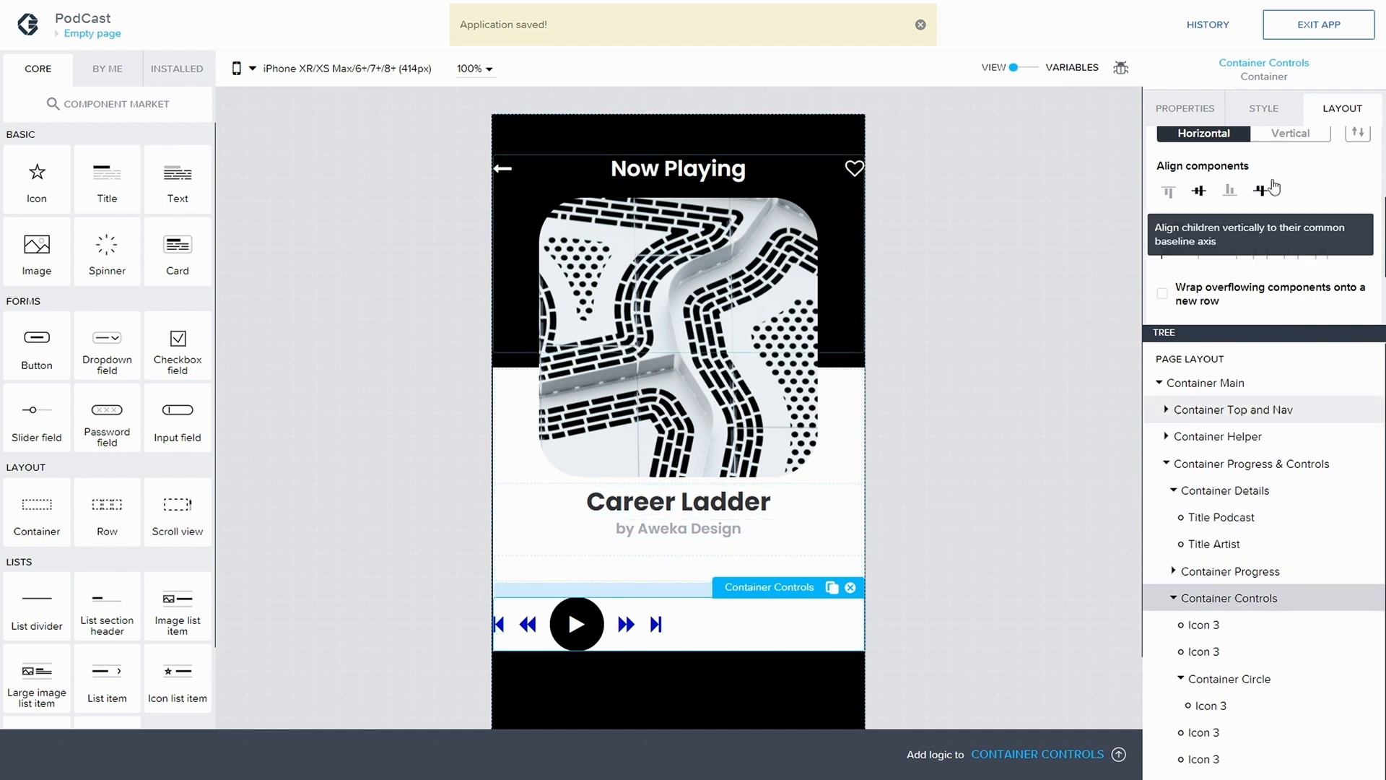
left_click(1199, 252)
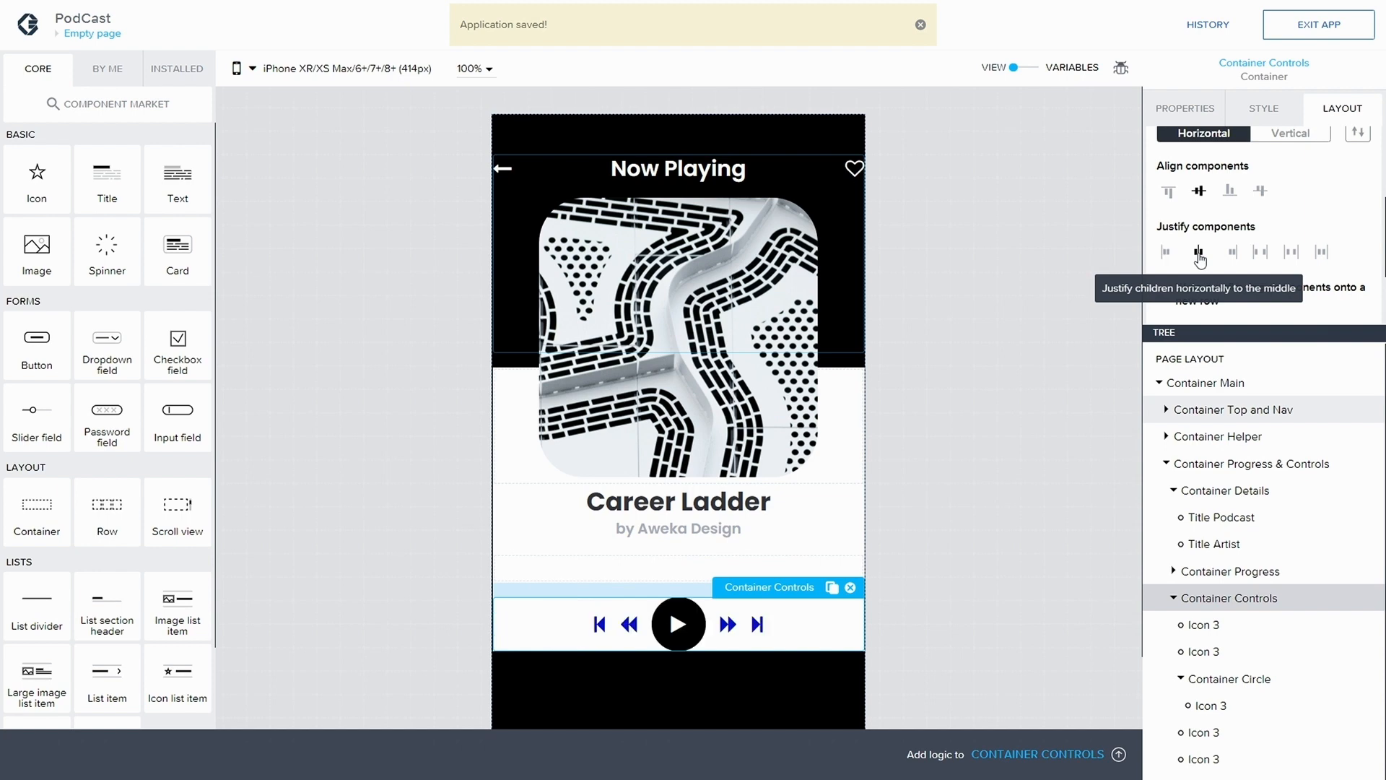
left_click(1324, 25)
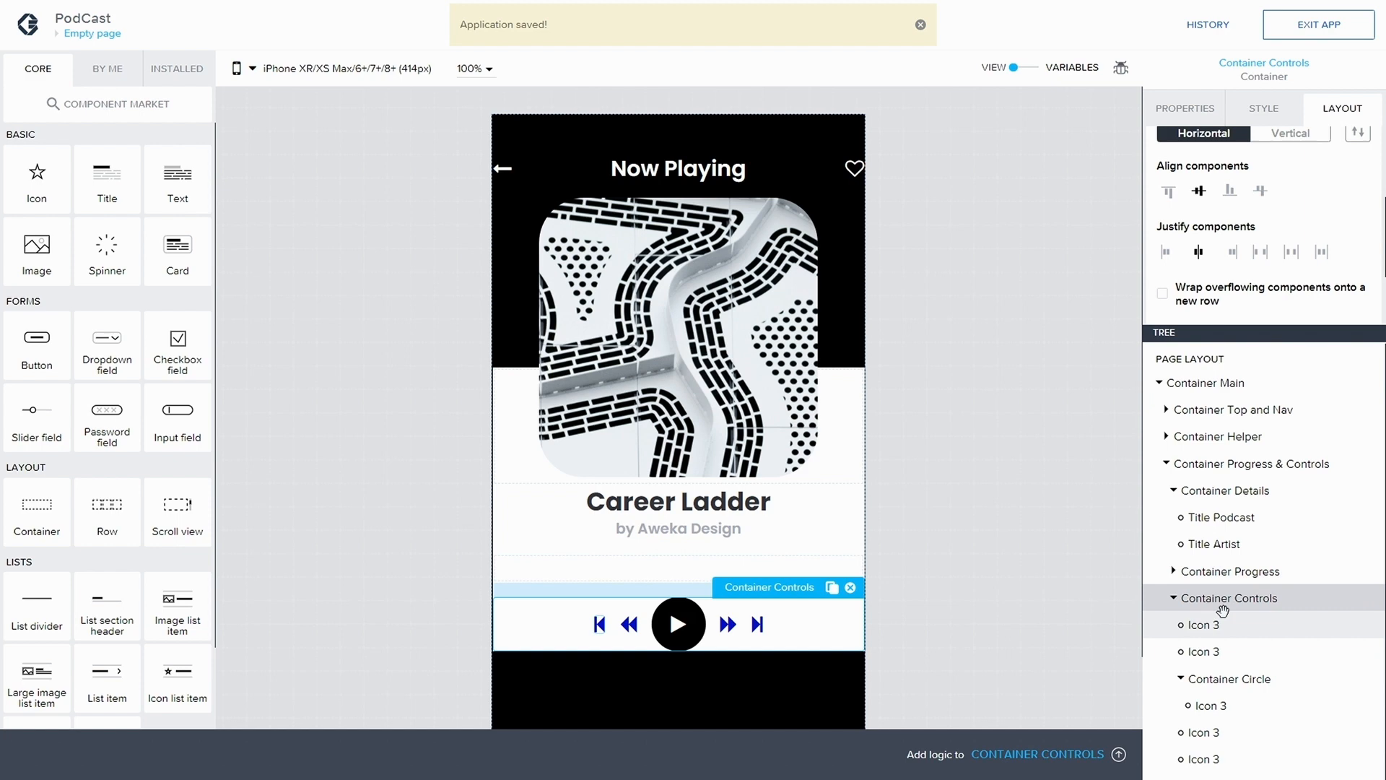
Duplicate the Primary icon style class for the step-backward icon and name the new class Icon
left_click(1260, 621)
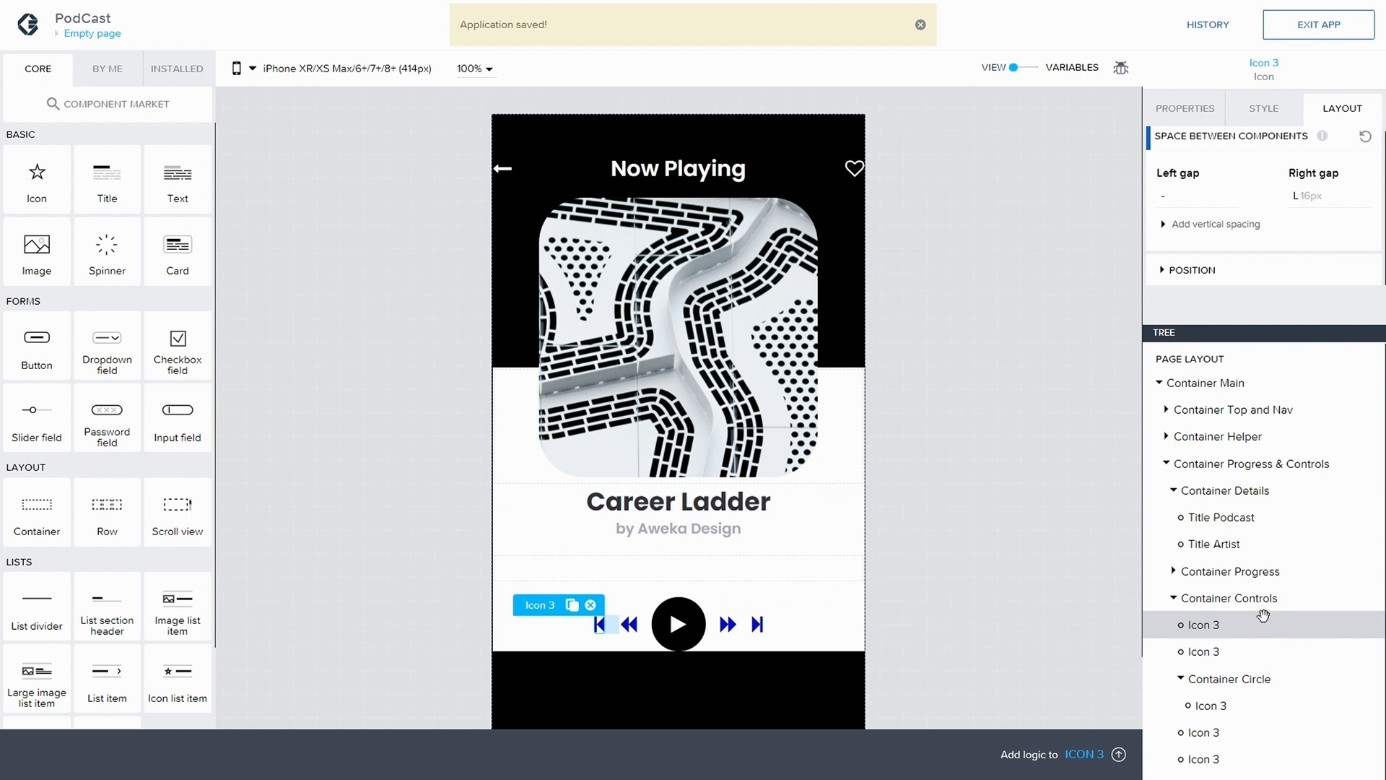
left_click(1186, 111)
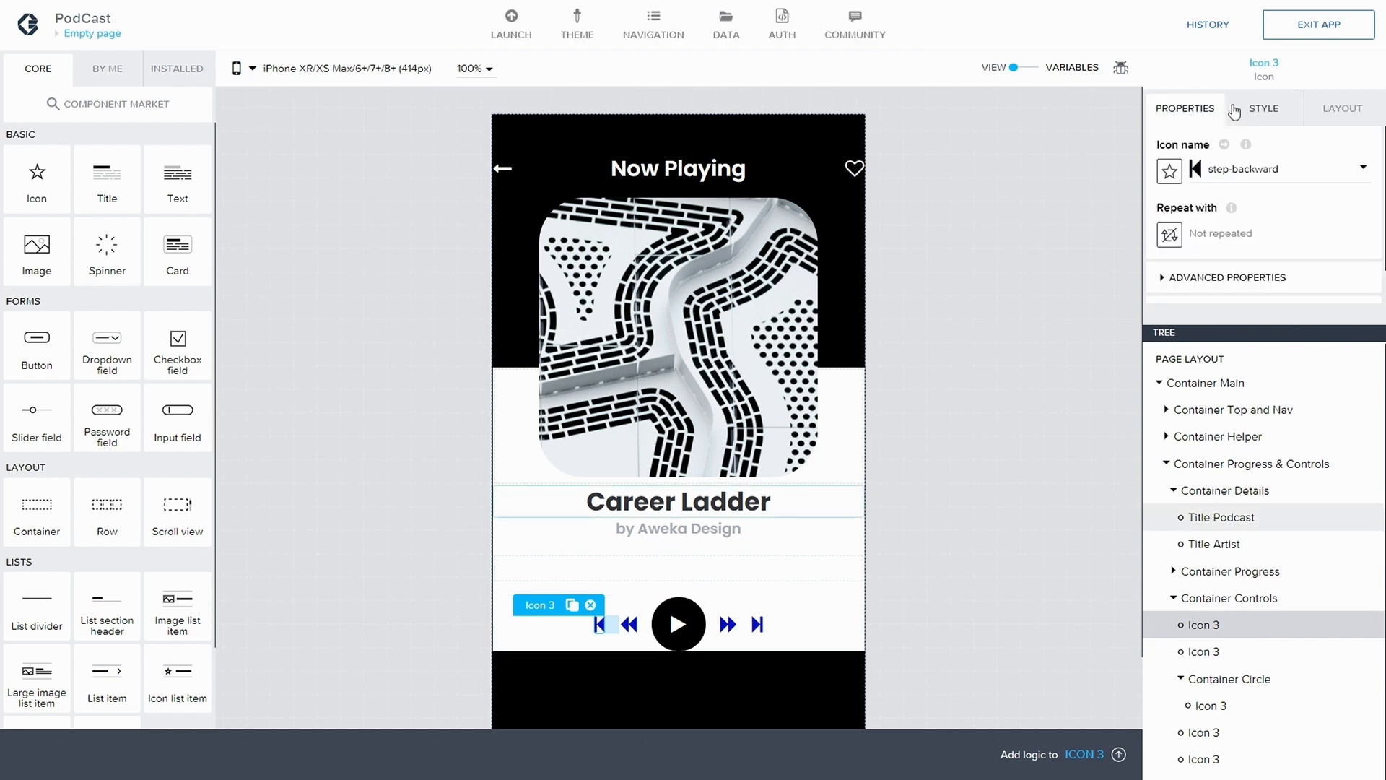
left_click(1260, 110)
left_click(1353, 181)
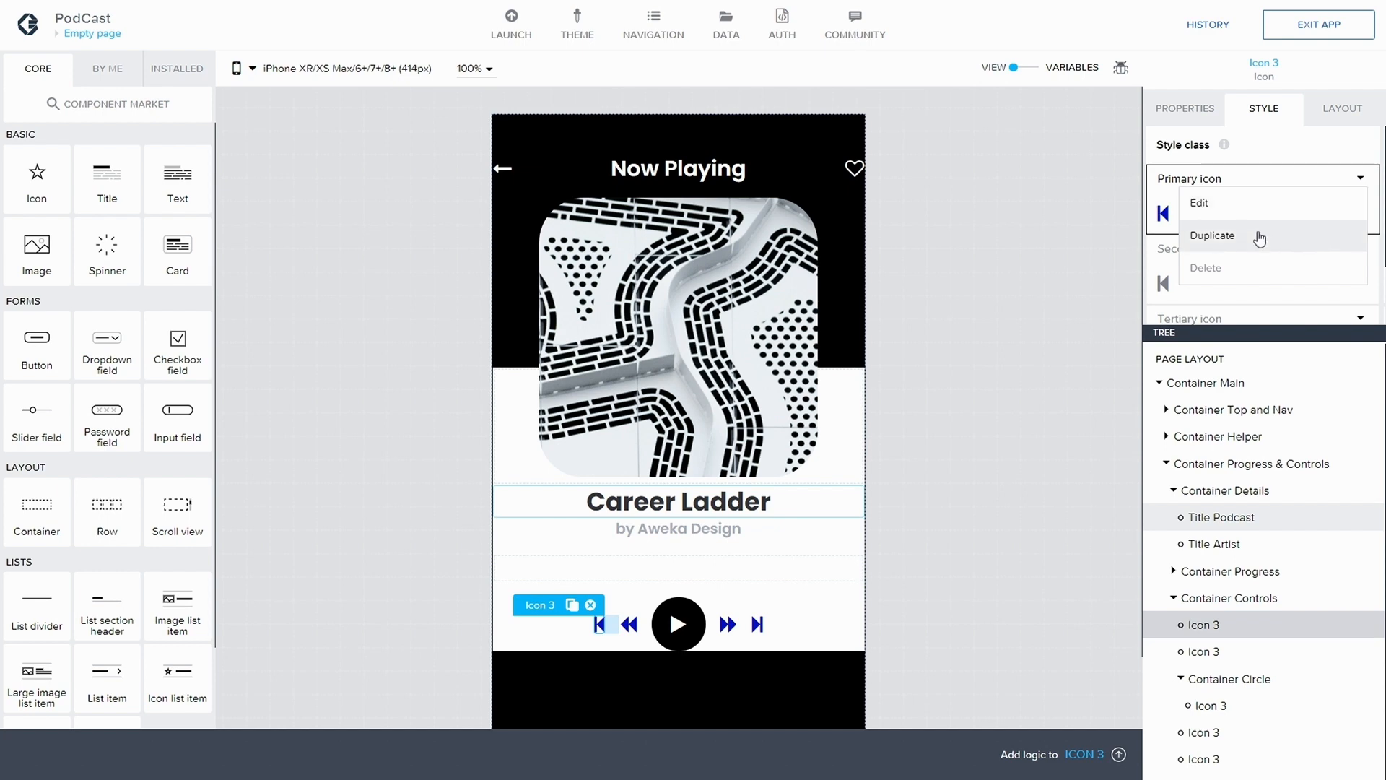
left_click(1185, 236)
type("I")
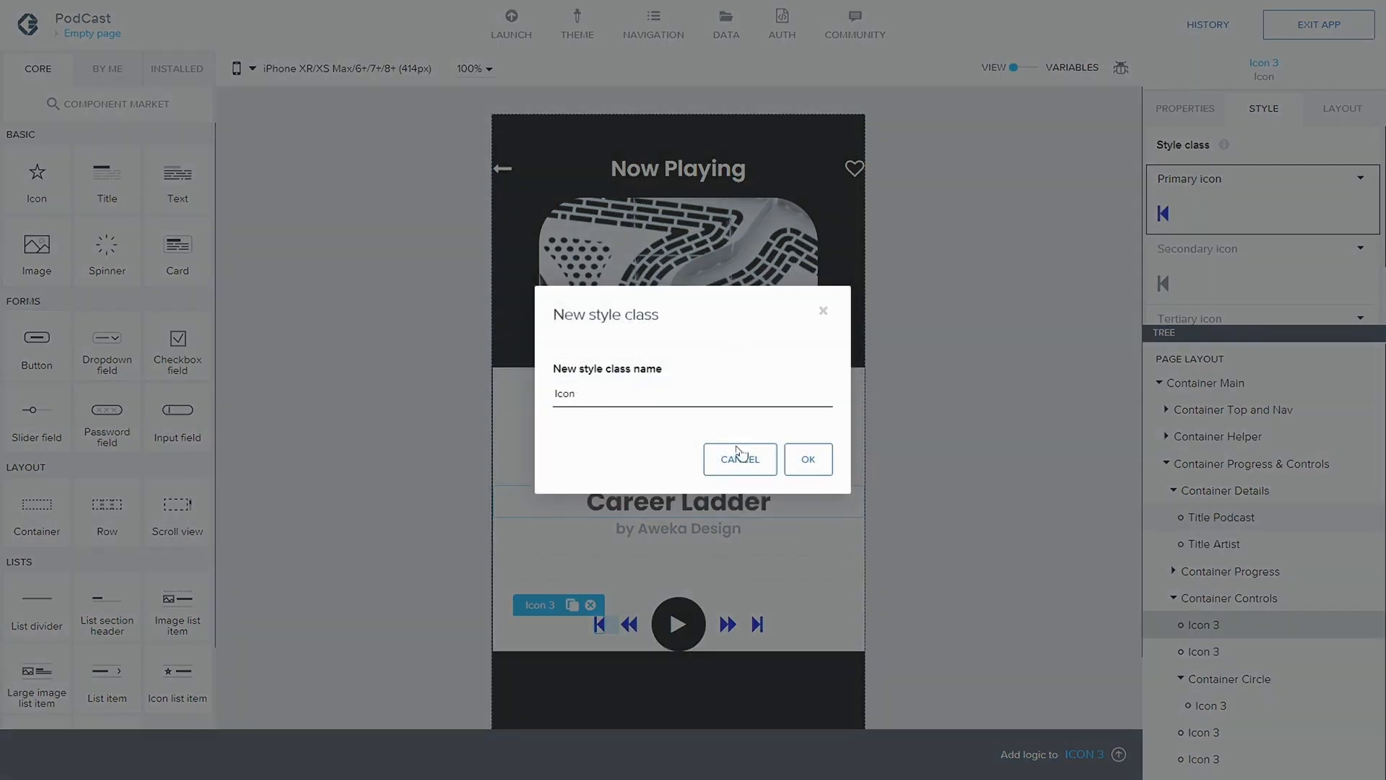
type("con")
left_click(808, 460)
Edit the Icon style on the step-backward icon and set its color to Neutral low contrast
left_click(1357, 272)
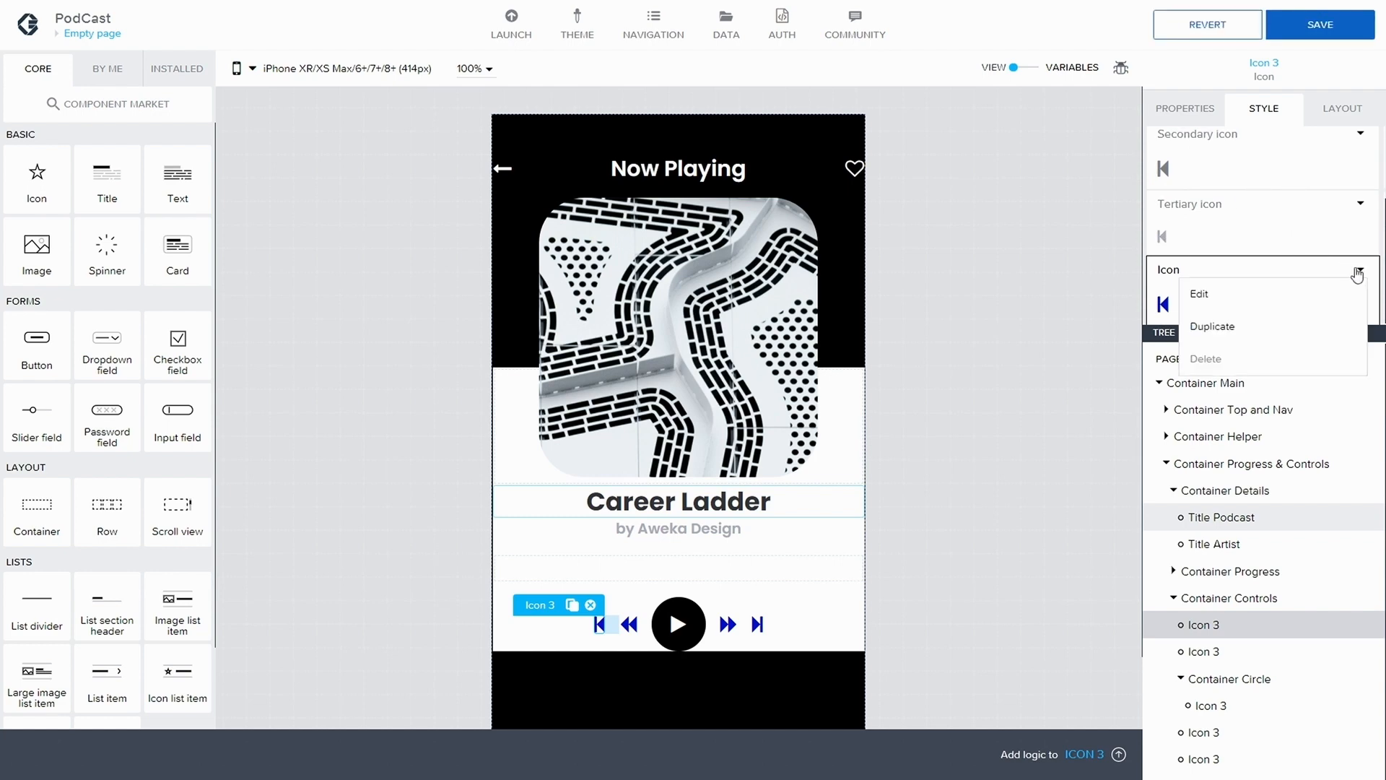
left_click(1197, 293)
left_click(1278, 280)
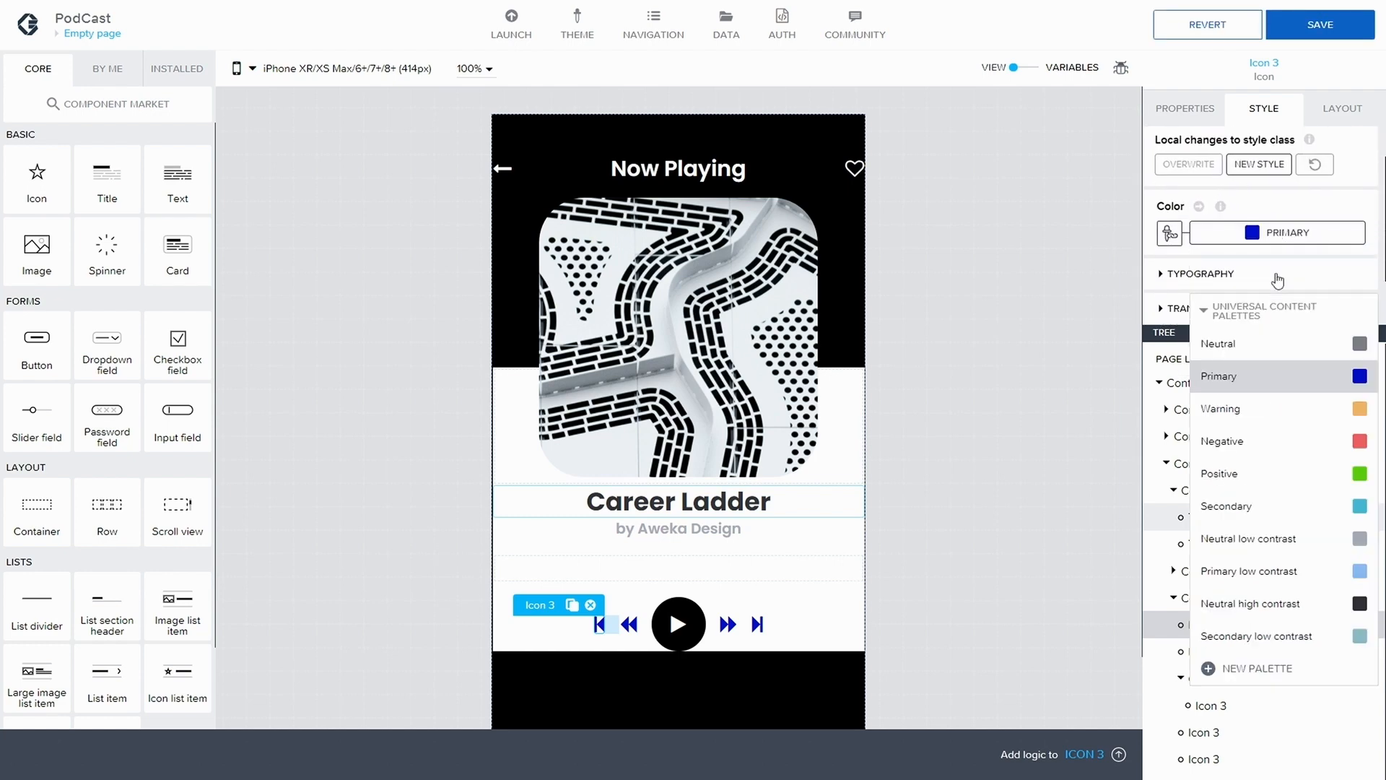
left_click(1293, 538)
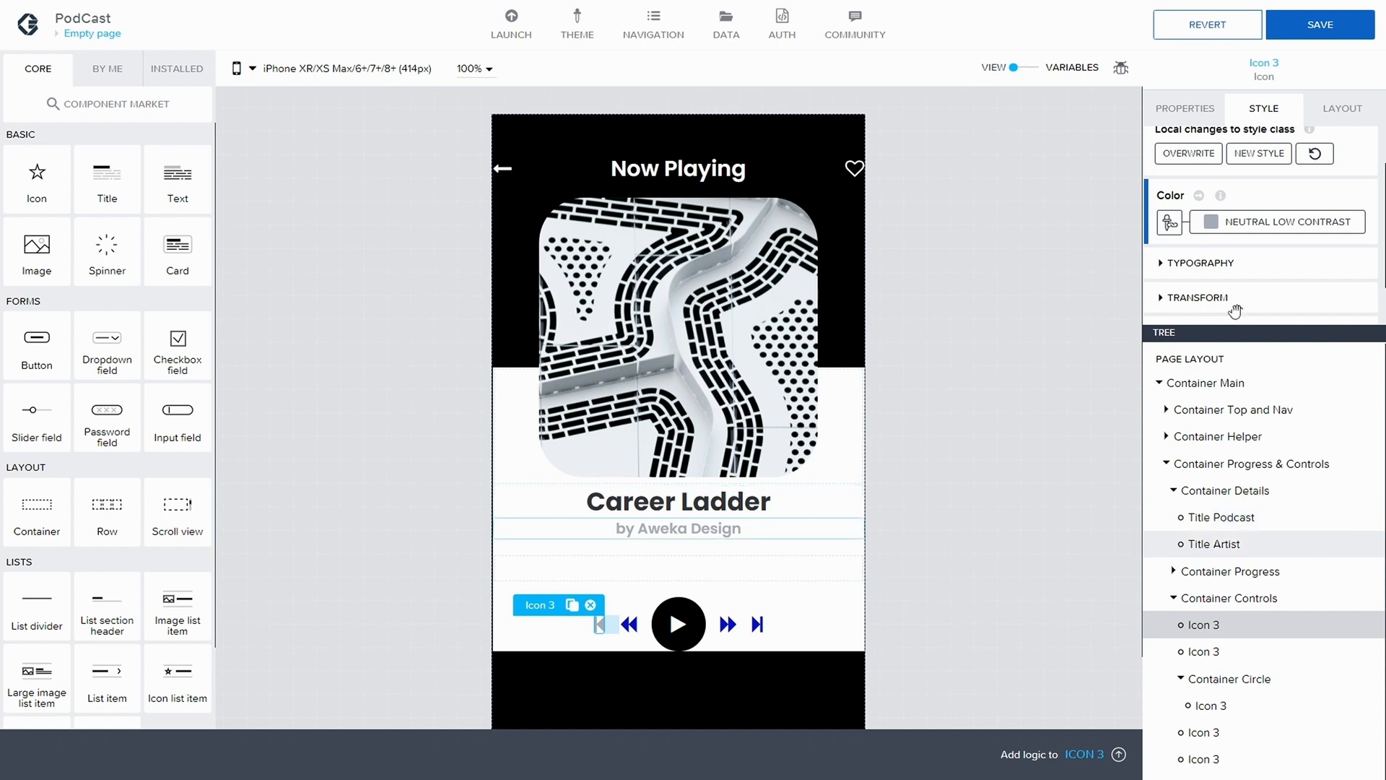
Try the font sizes Text XS, Title 4XL, Text XXS and Title 3XL on the step-backward icon
left_click(1159, 265)
scroll(1241, 277, "down", 1)
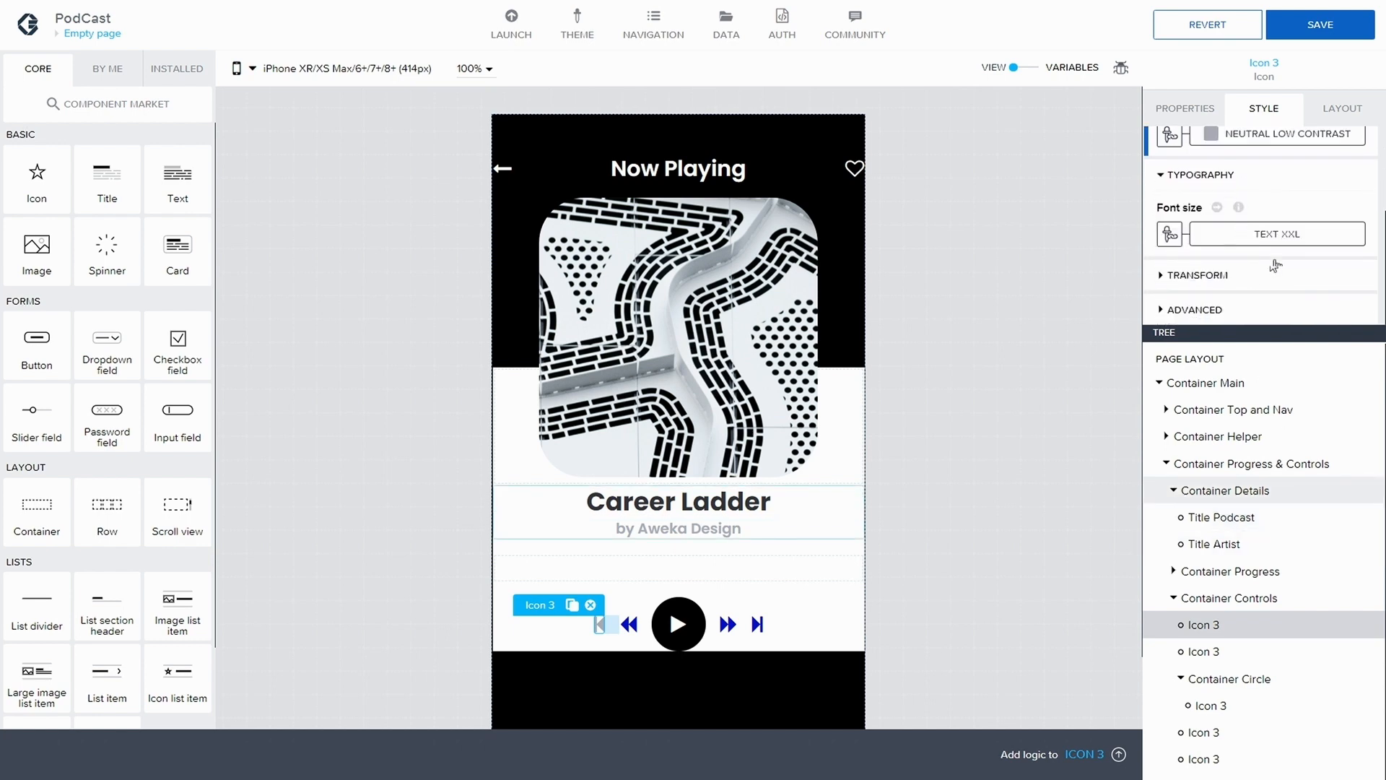
left_click(1289, 238)
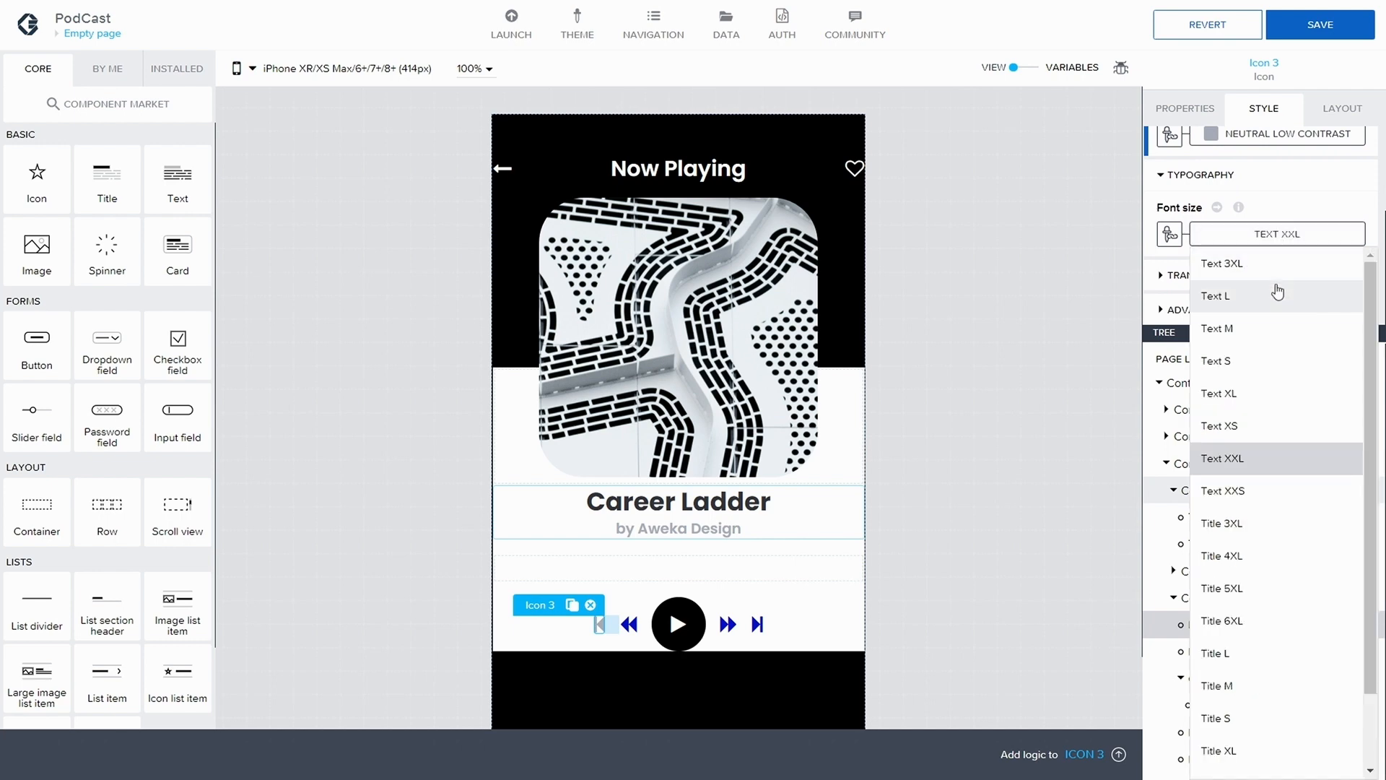
left_click(1257, 424)
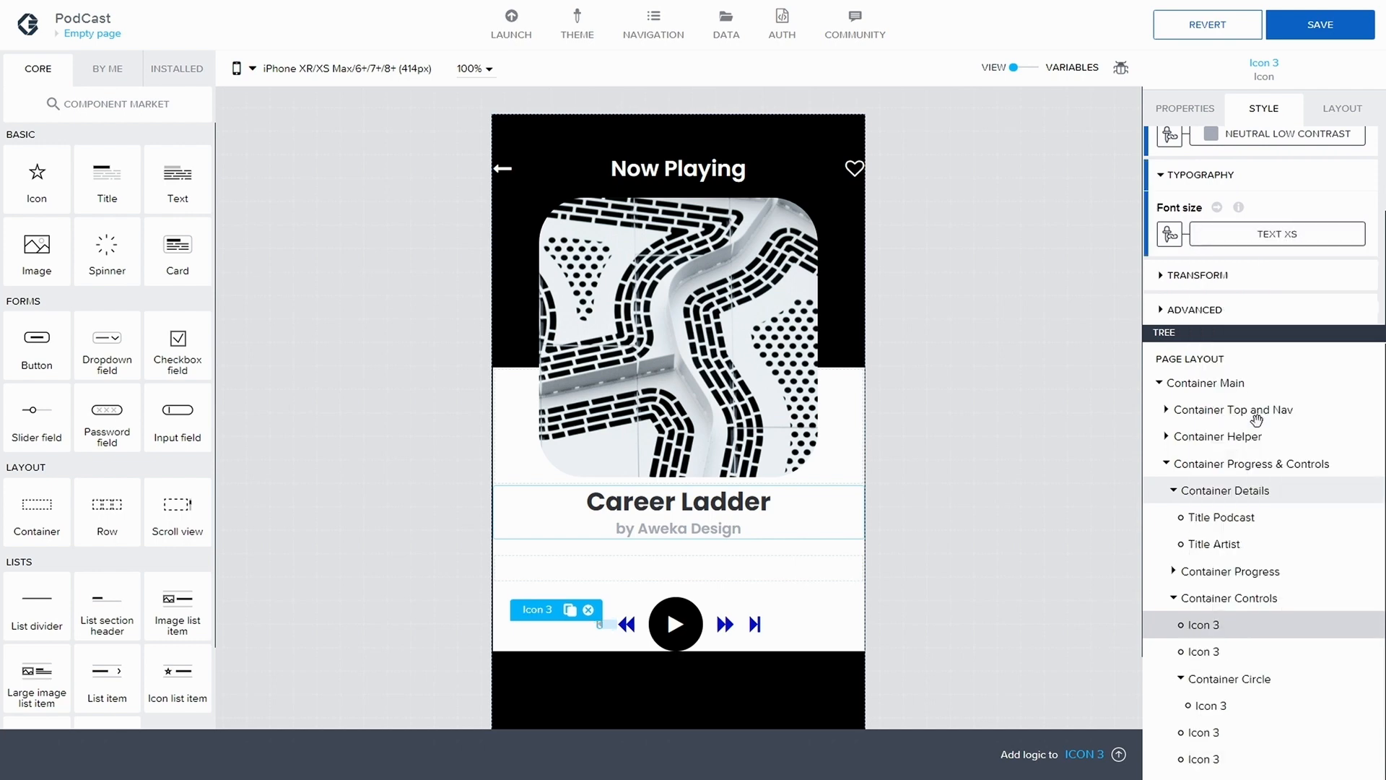
left_click(1266, 235)
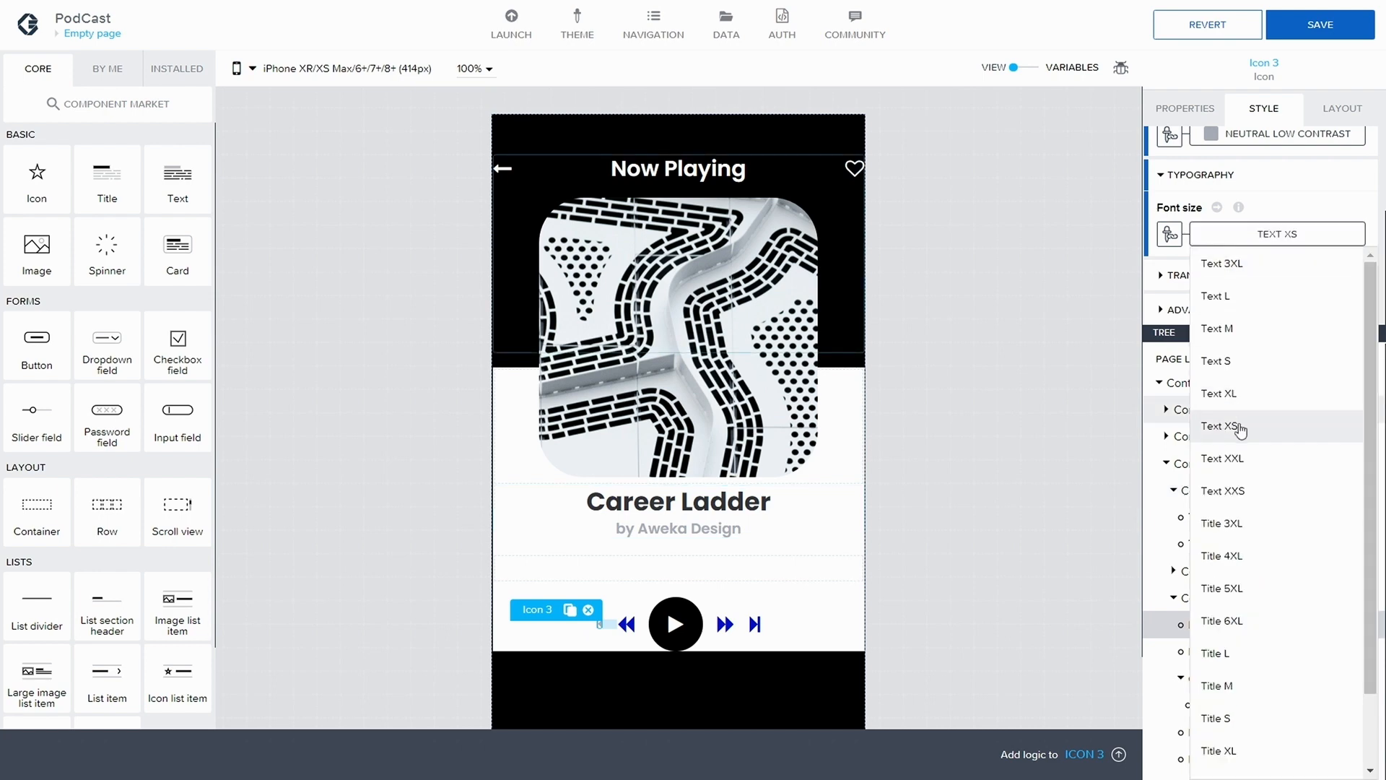
left_click(1239, 553)
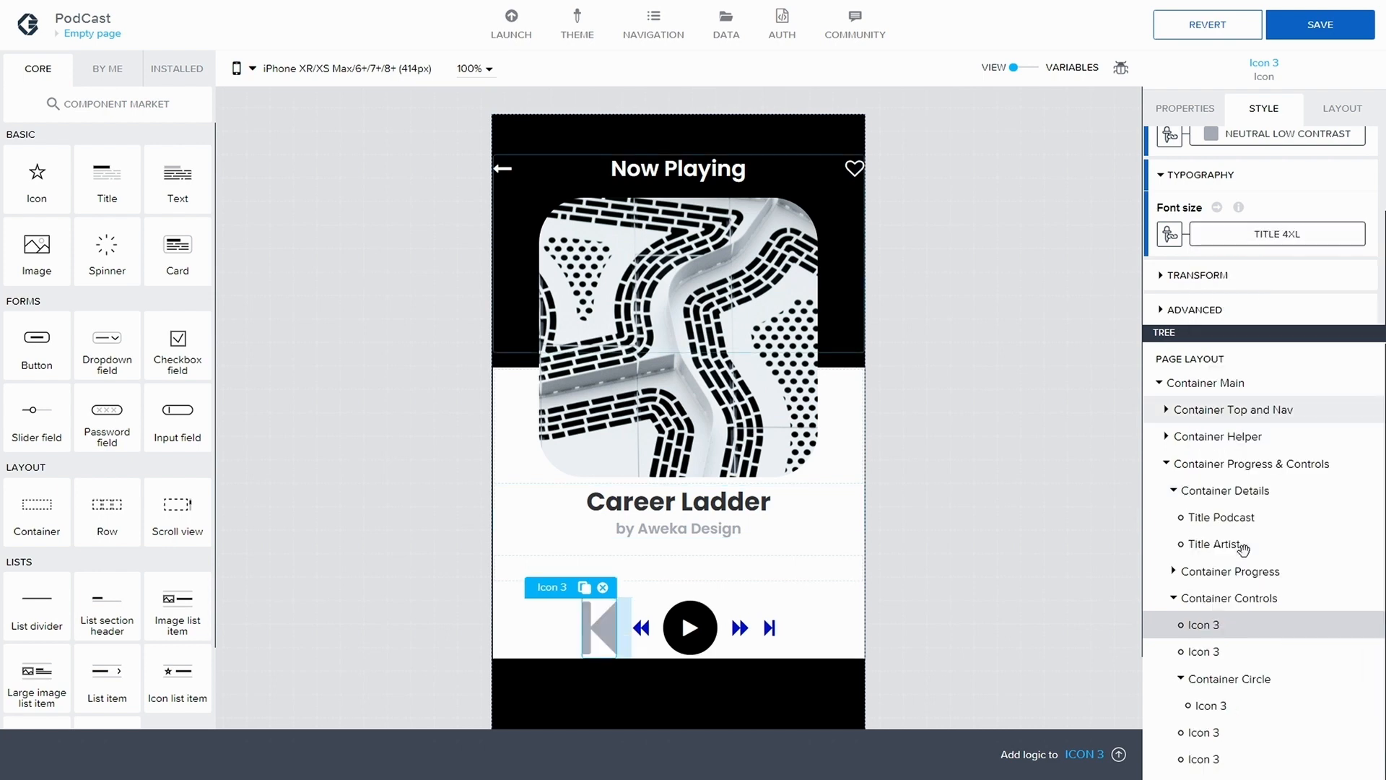
left_click(1271, 234)
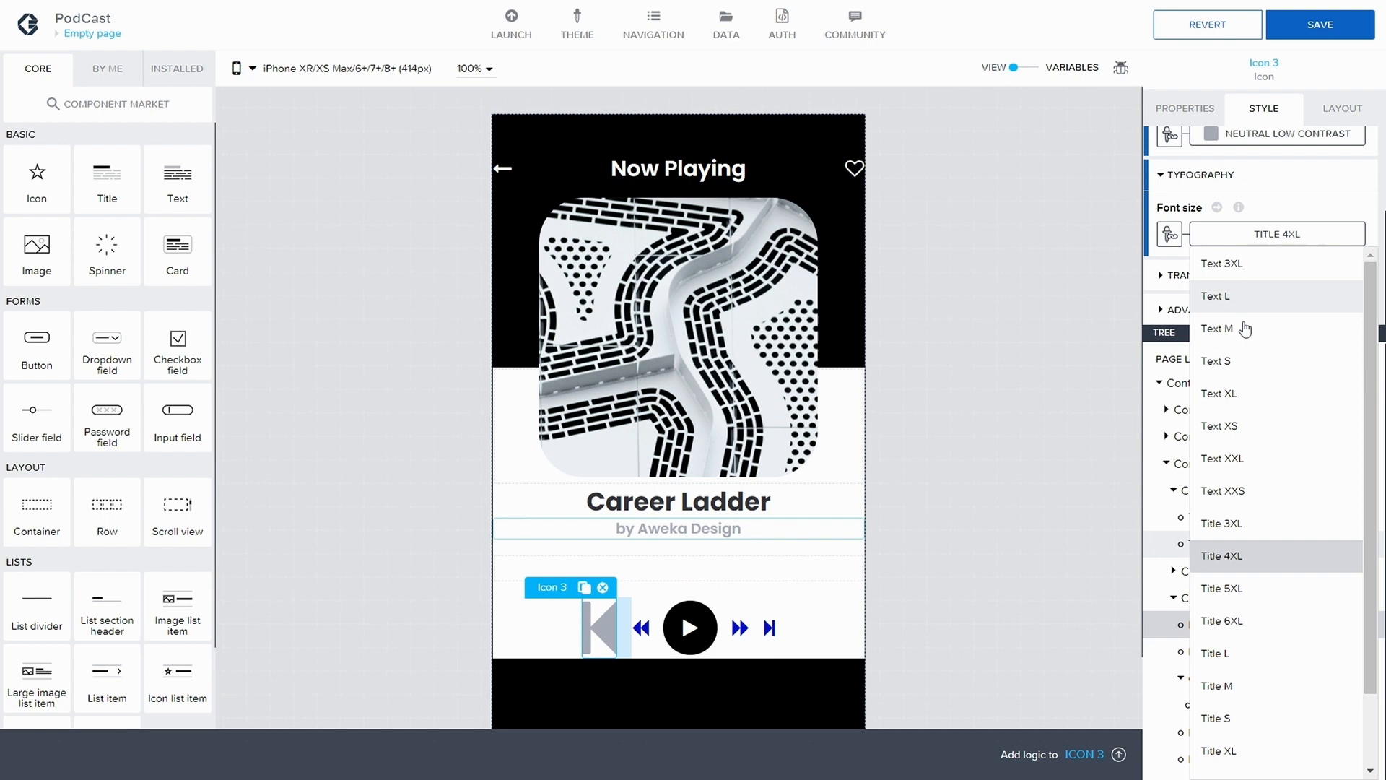
left_click(1247, 493)
left_click(1255, 234)
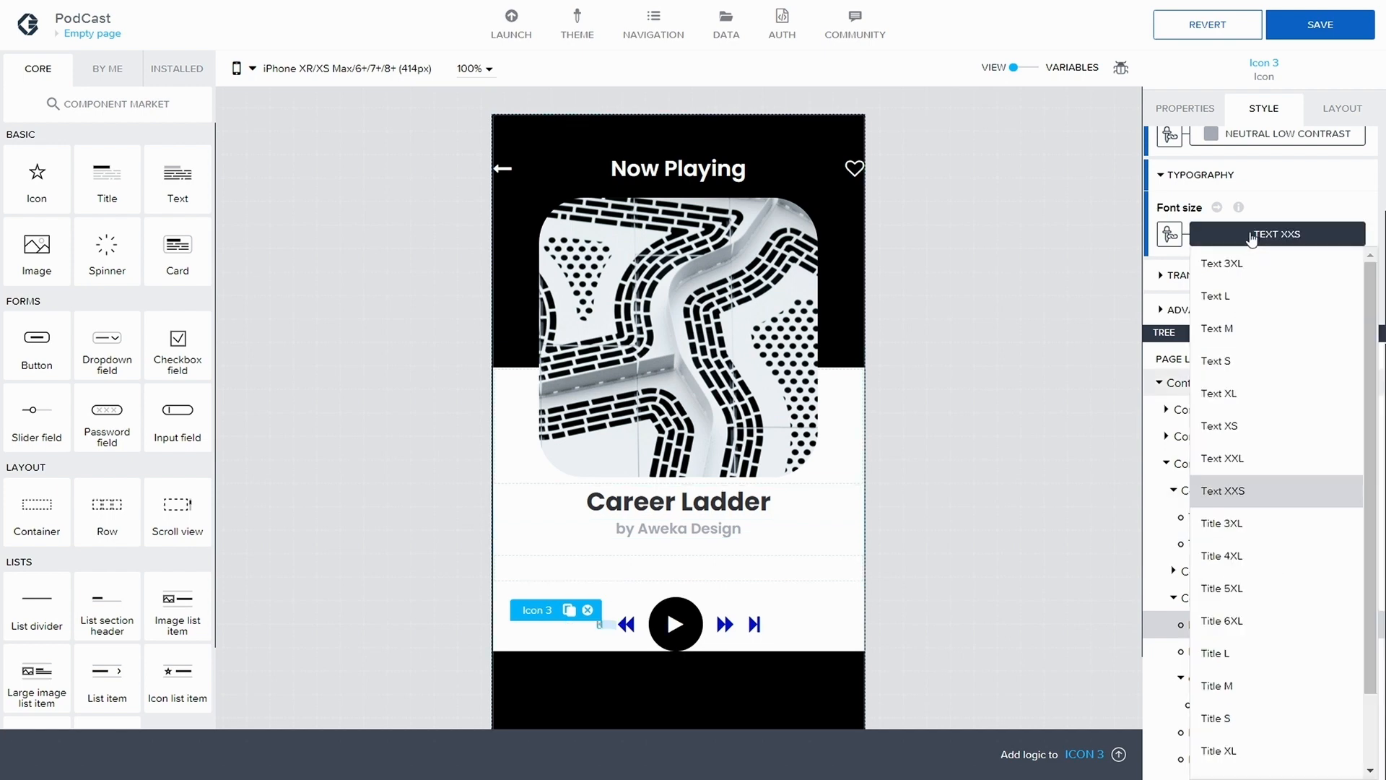
left_click(1247, 522)
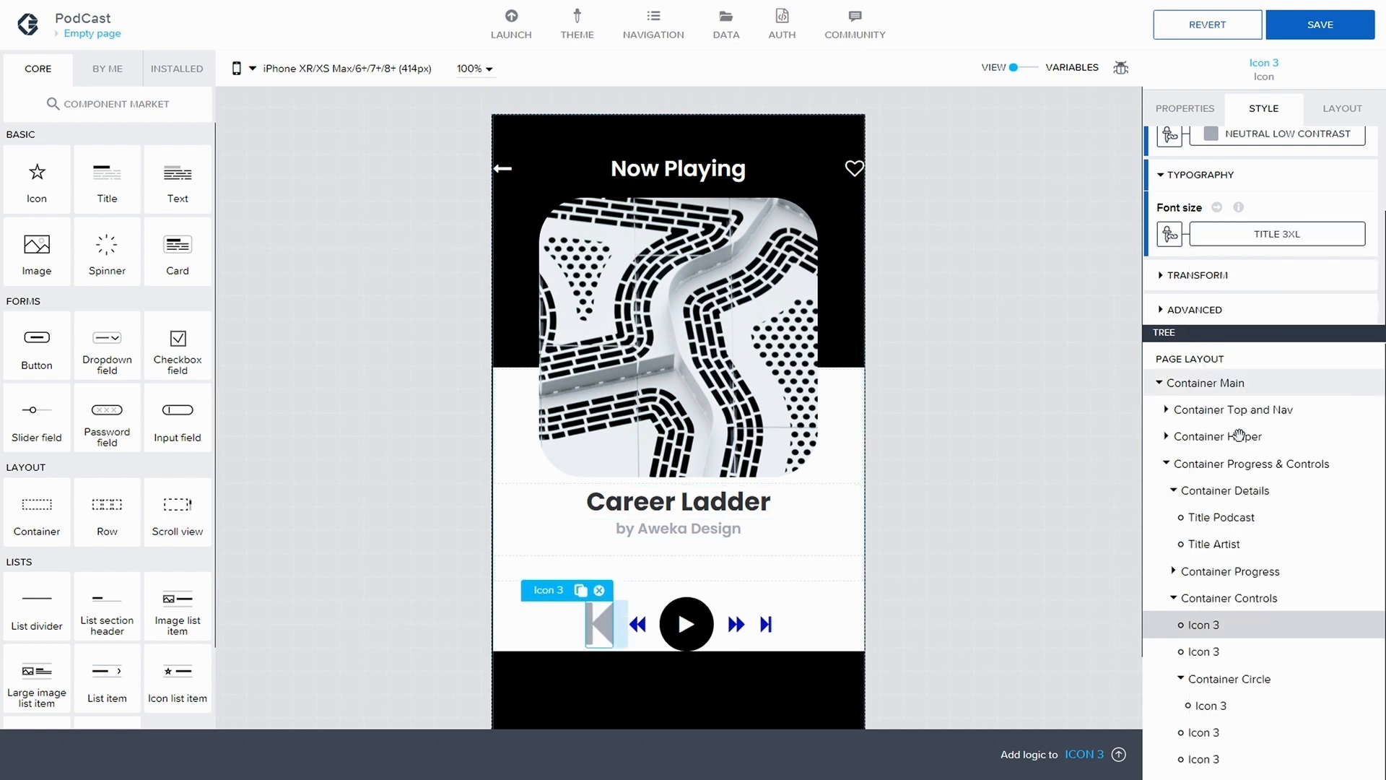
Try the font sizes Text L, Text 3XL and Title 4XL on the step-backward icon
left_click(1260, 233)
left_click(1240, 302)
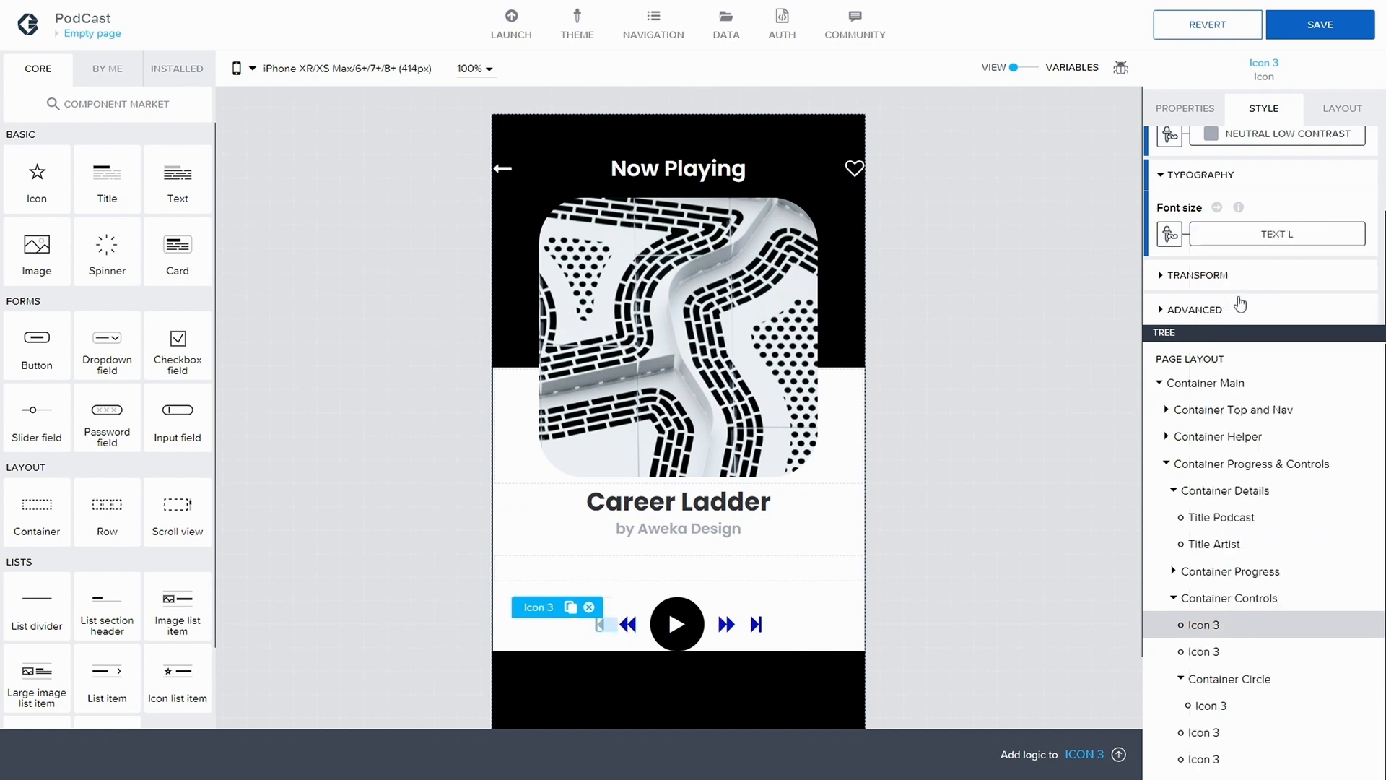
left_click(1242, 234)
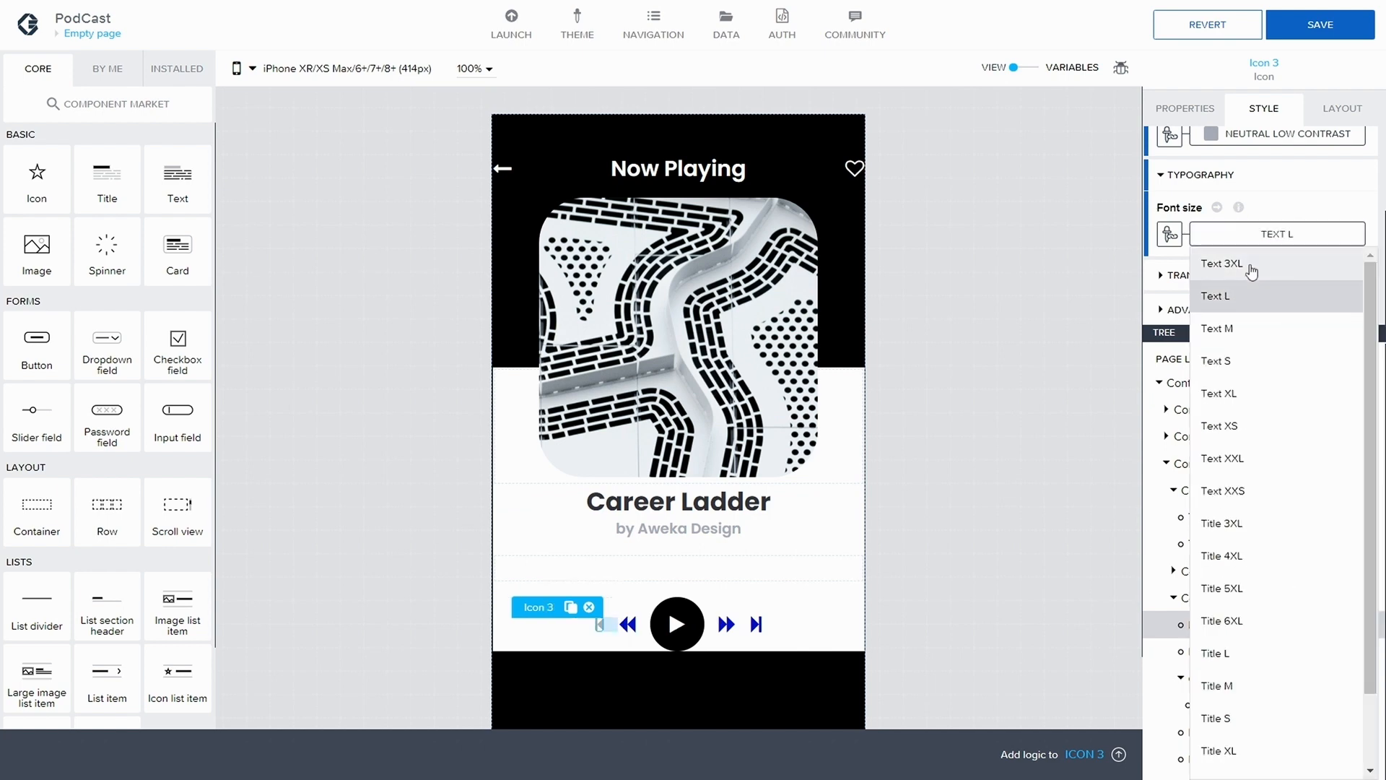
left_click(1251, 266)
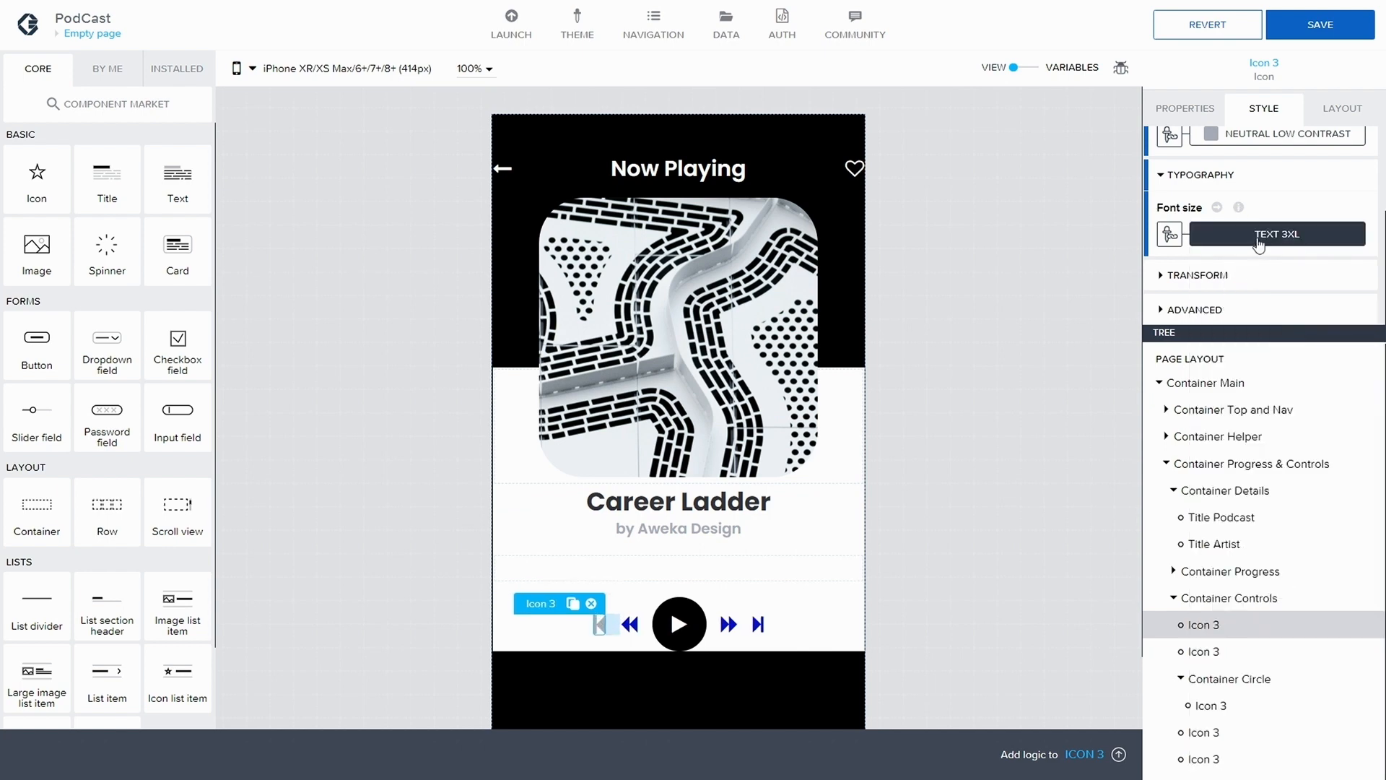
left_click(1260, 233)
left_click(1260, 551)
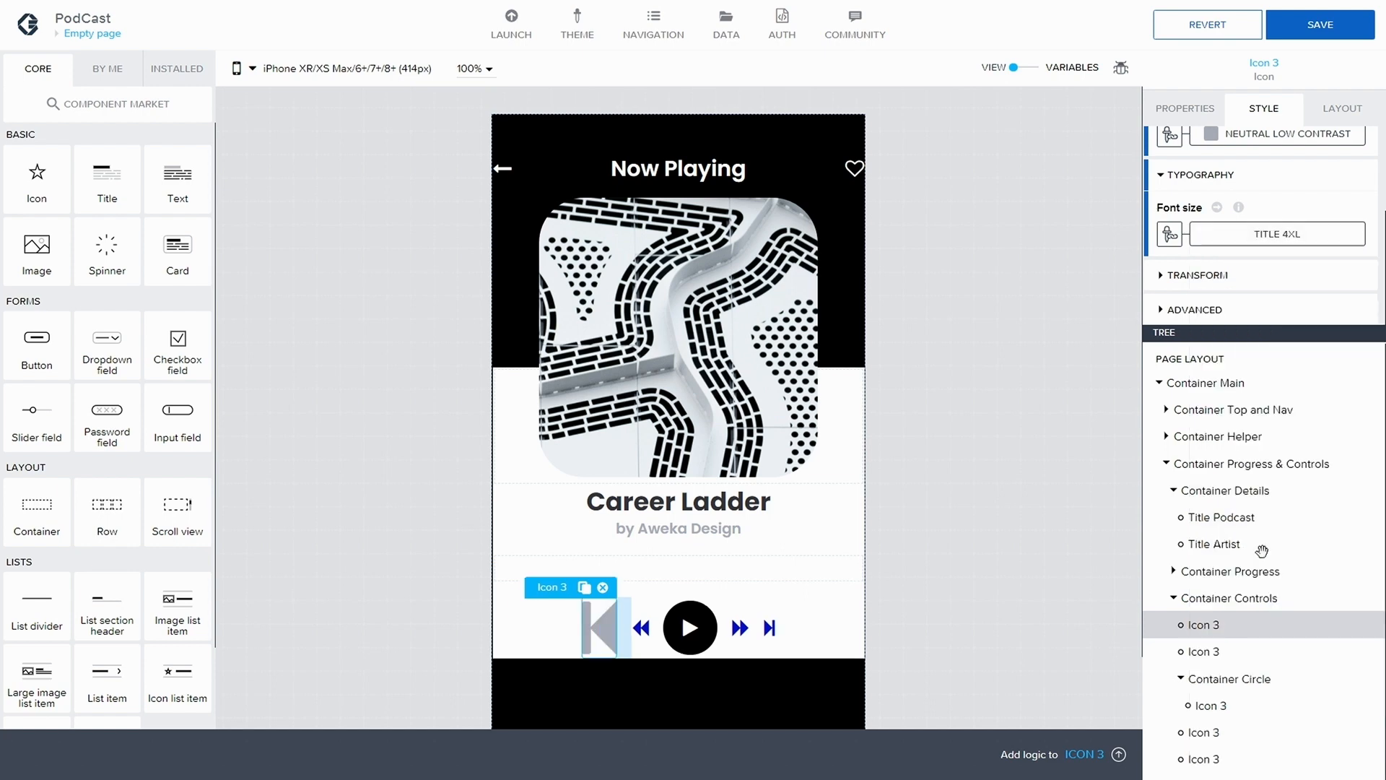
Set the step-backward icon's font size to Title L and save the application
left_click(1246, 237)
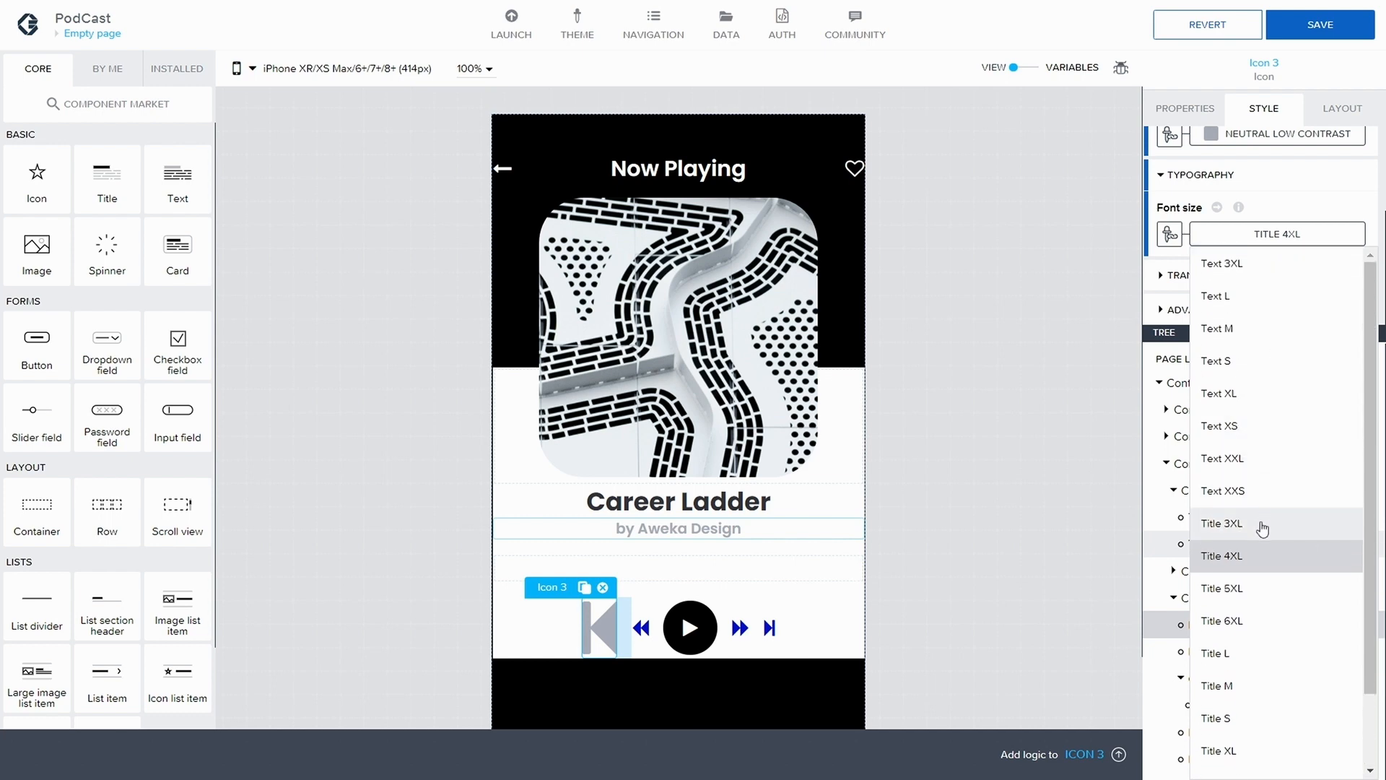
scroll(1239, 653, "down", 1)
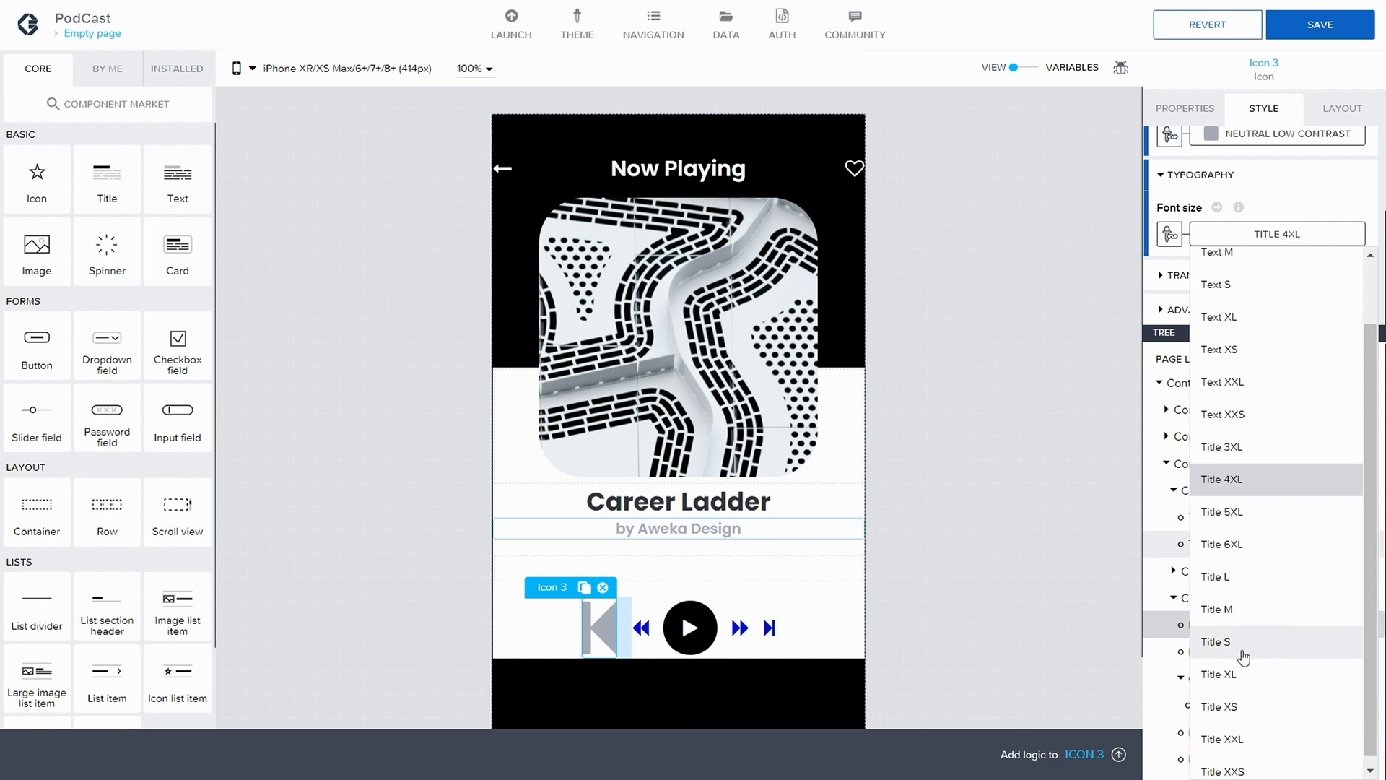
left_click(1231, 578)
left_click(1303, 25)
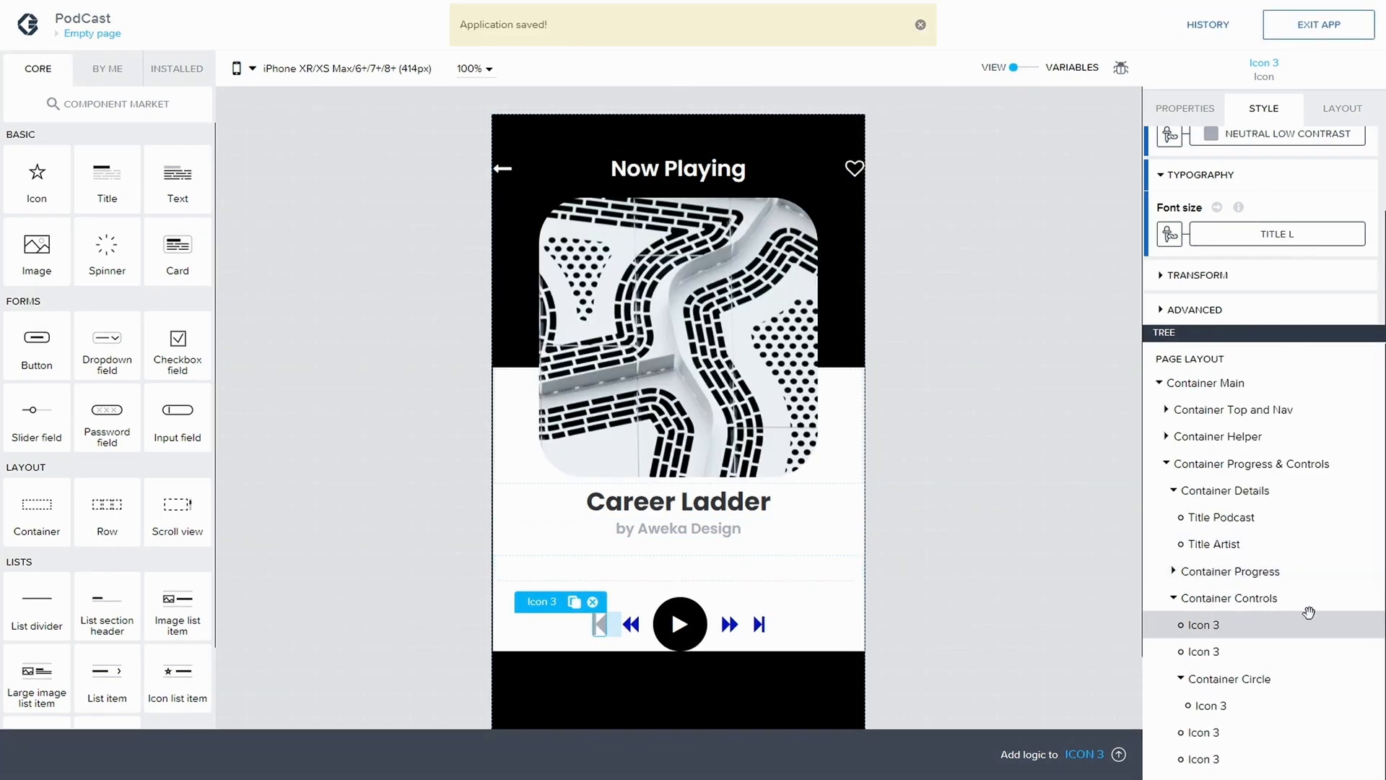
Overwrite the Icon style class with the local changes made on the step-backward icon
scroll(1260, 213, "up", 1)
scroll(1258, 207, "up", 2)
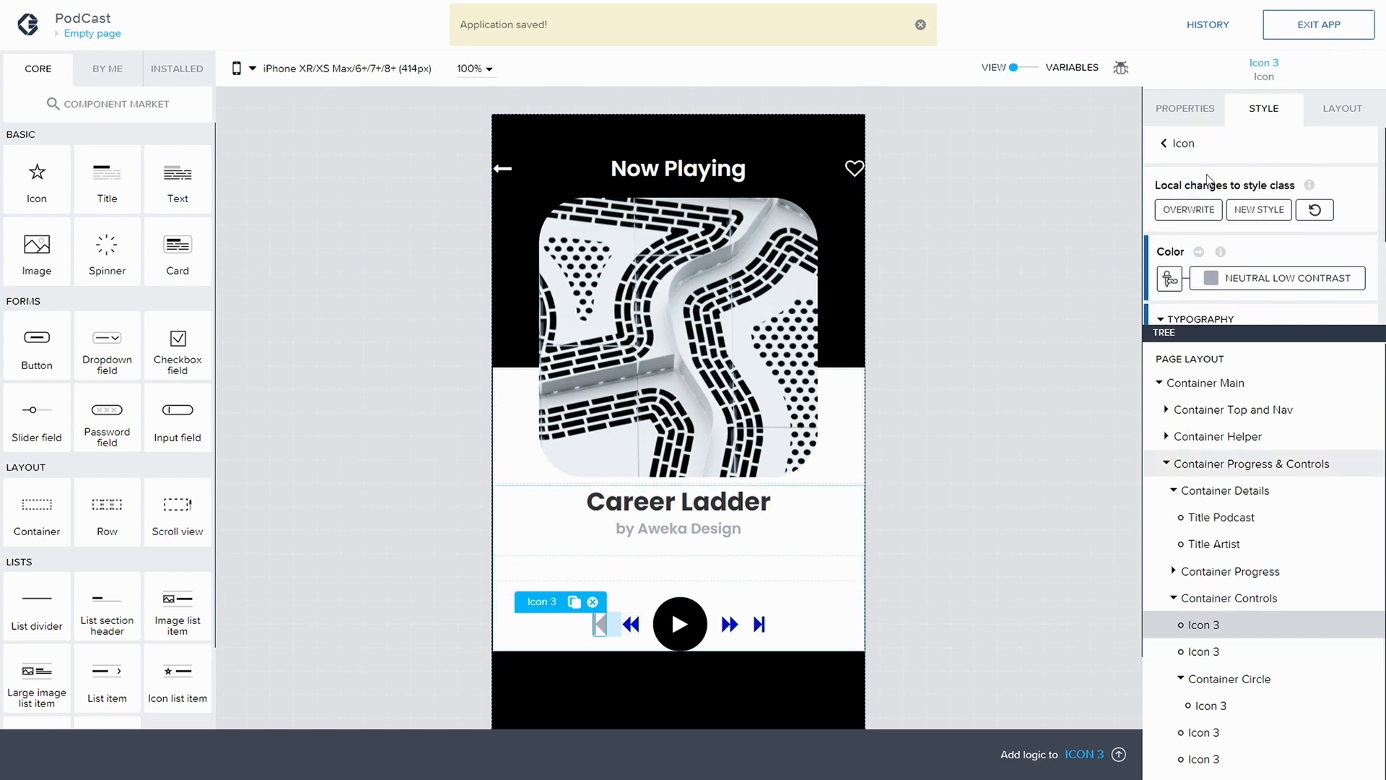
left_click(1184, 210)
Apply the Icon style class to the rewind icon in Container Controls
left_click(1235, 650)
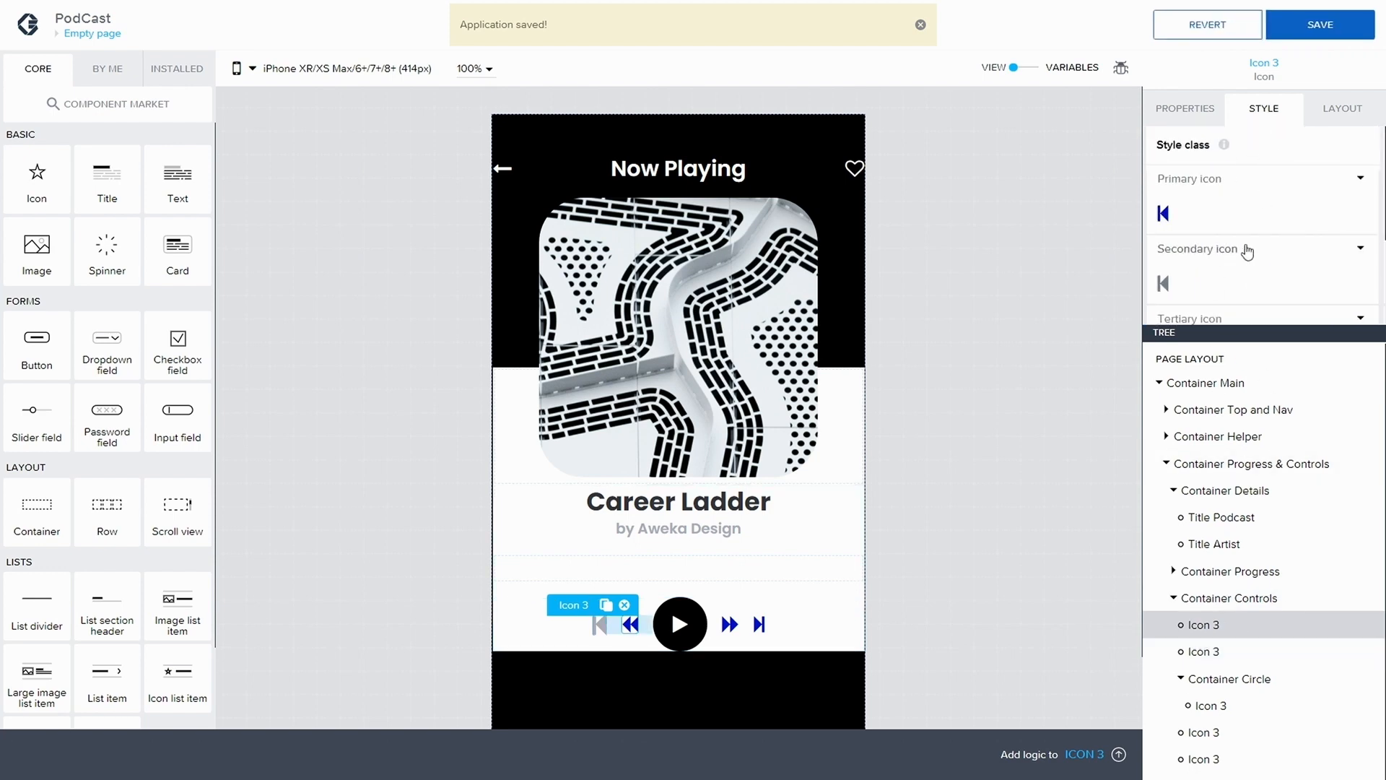
scroll(1288, 244, "down", 1)
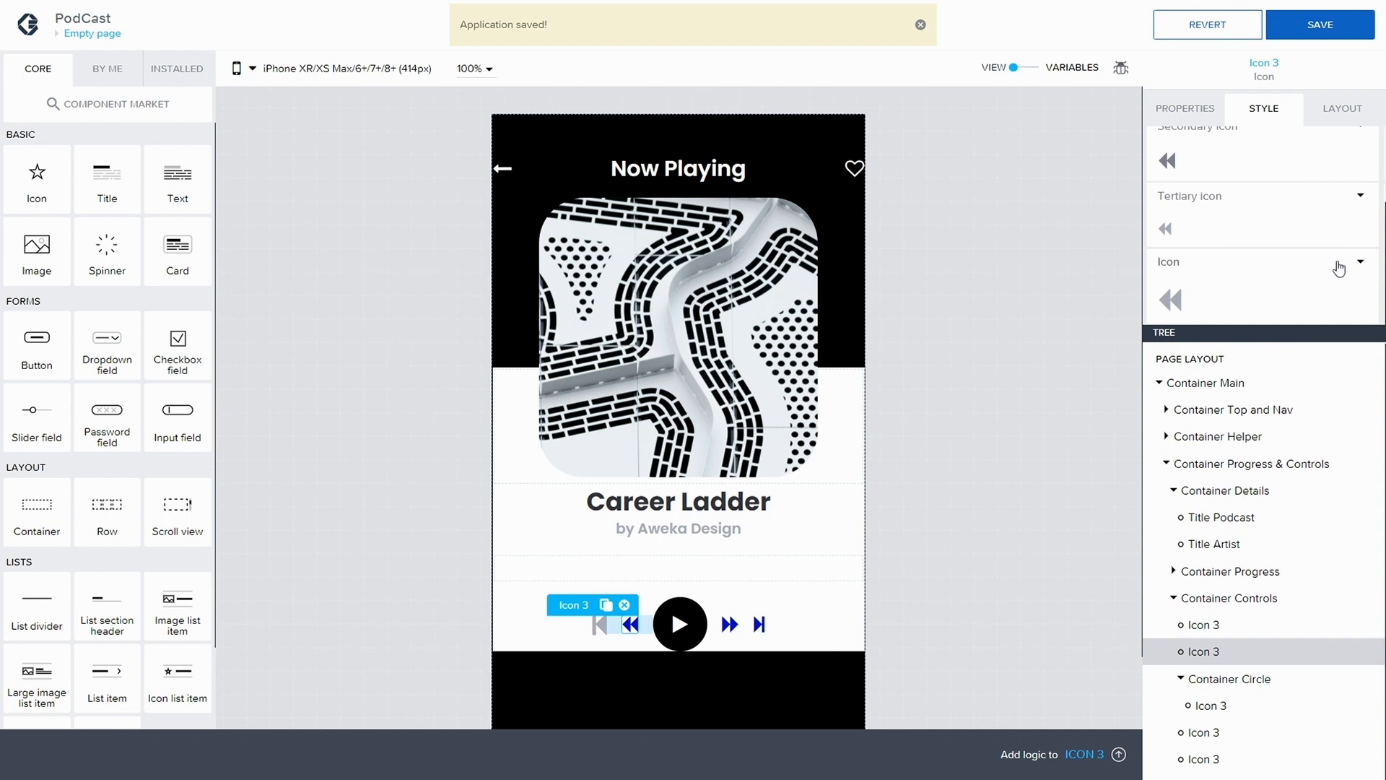
scroll(1346, 265, "down", 1)
left_click(1218, 302)
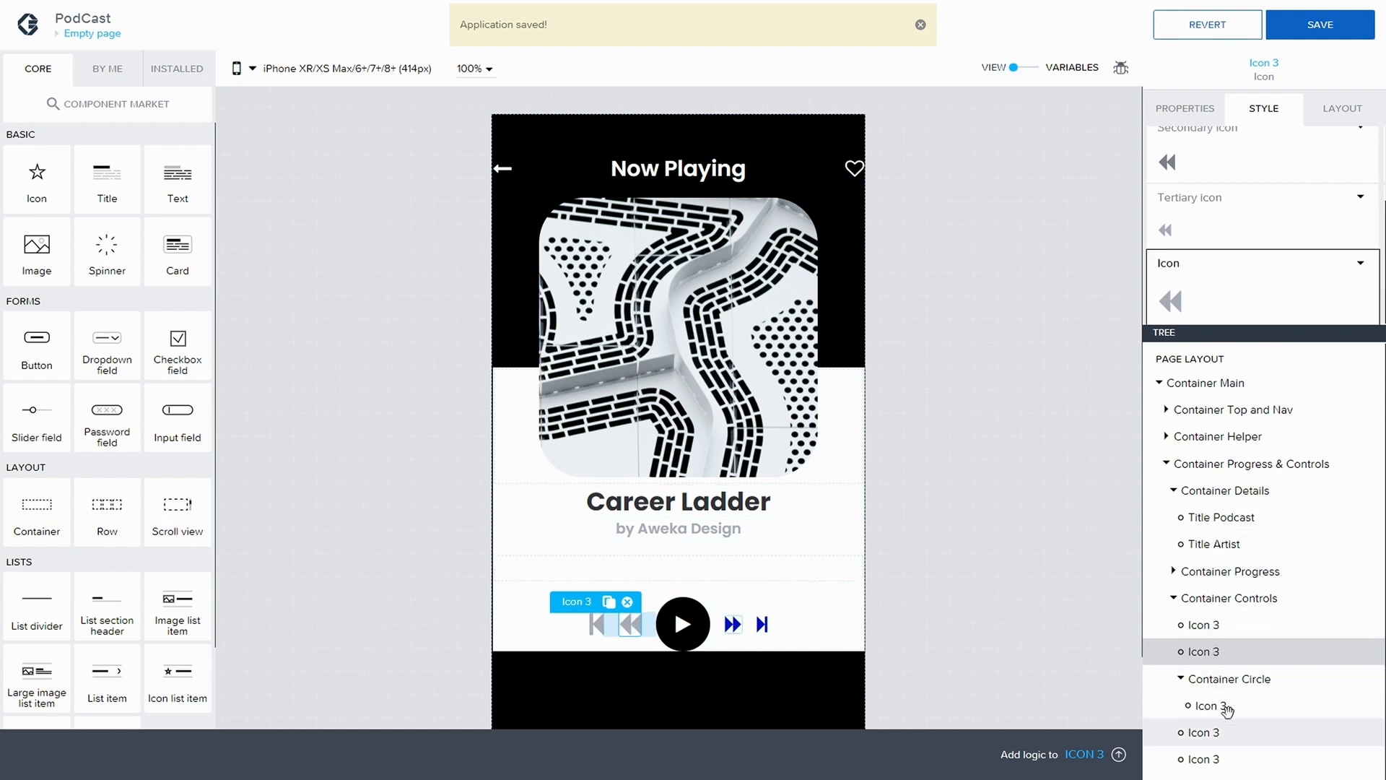
Apply the Icon style class to the fast-forward and step-forward icons in Container Controls, and save the application
left_click(1217, 723)
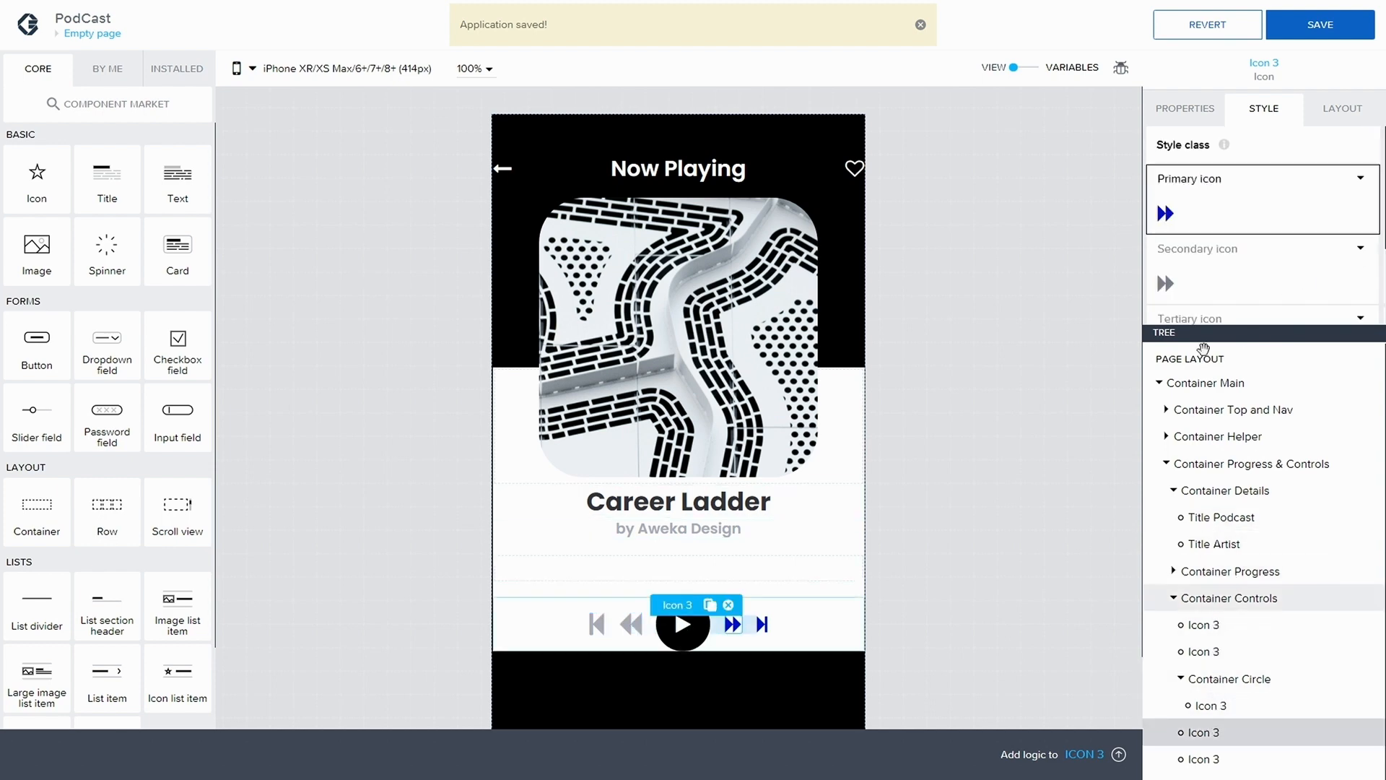
scroll(1220, 282, "down", 2)
left_click(1208, 281)
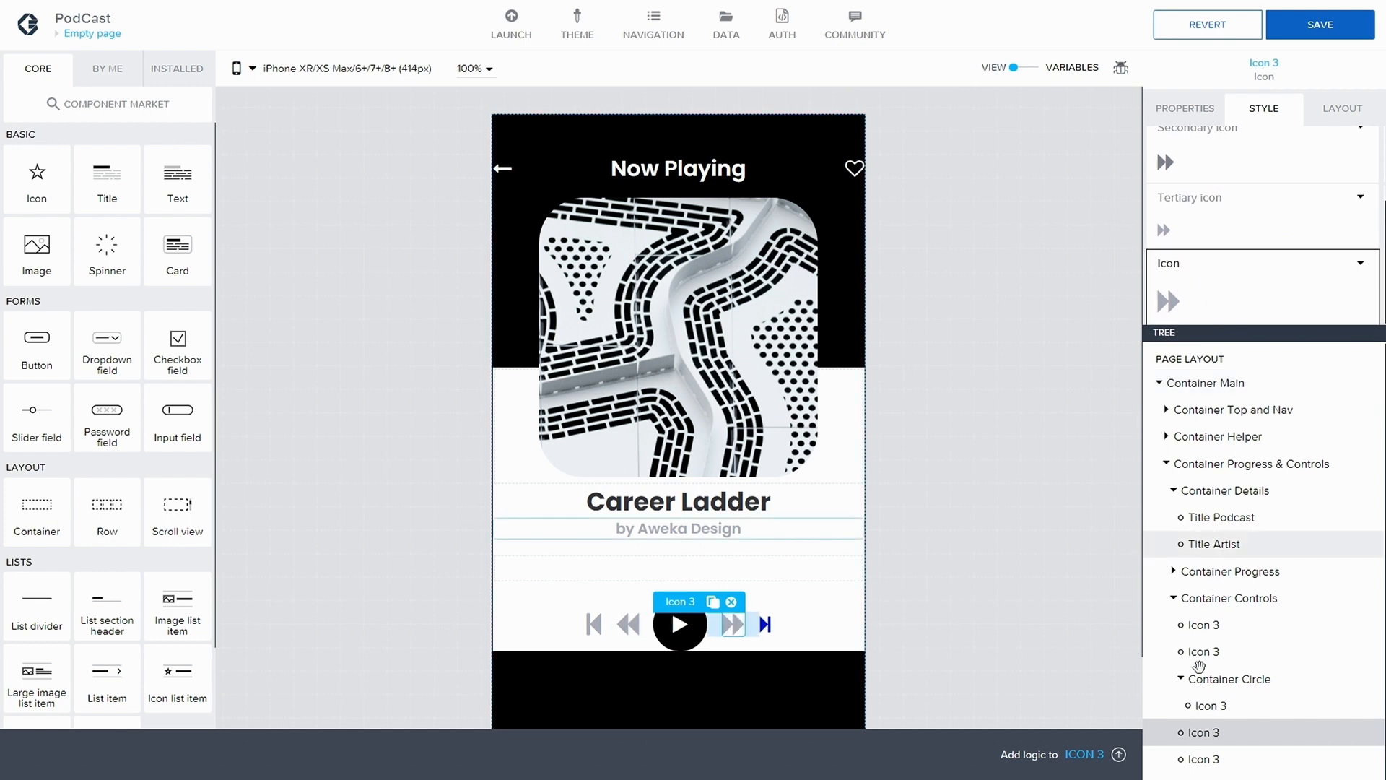
scroll(1222, 219, "up", 1)
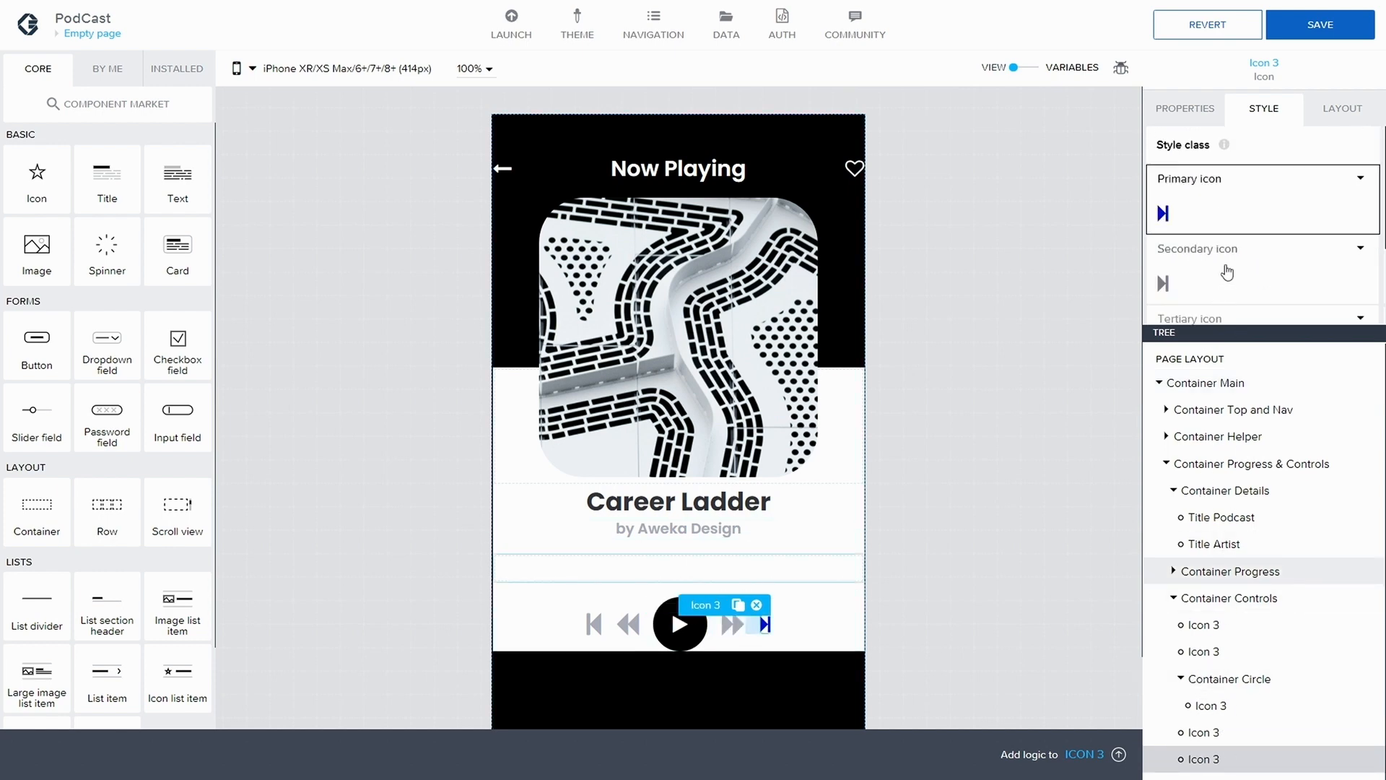
scroll(1246, 291, "down", 1)
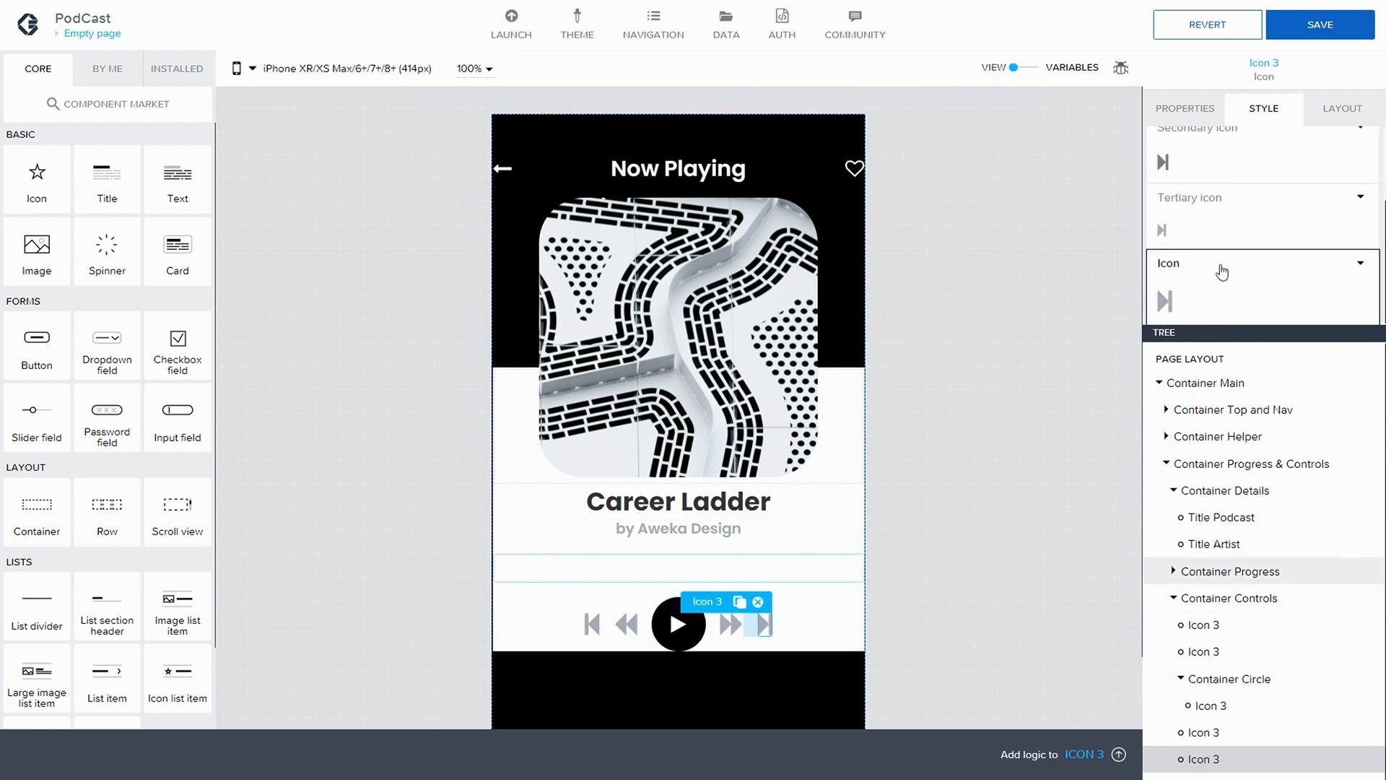
left_click(1313, 29)
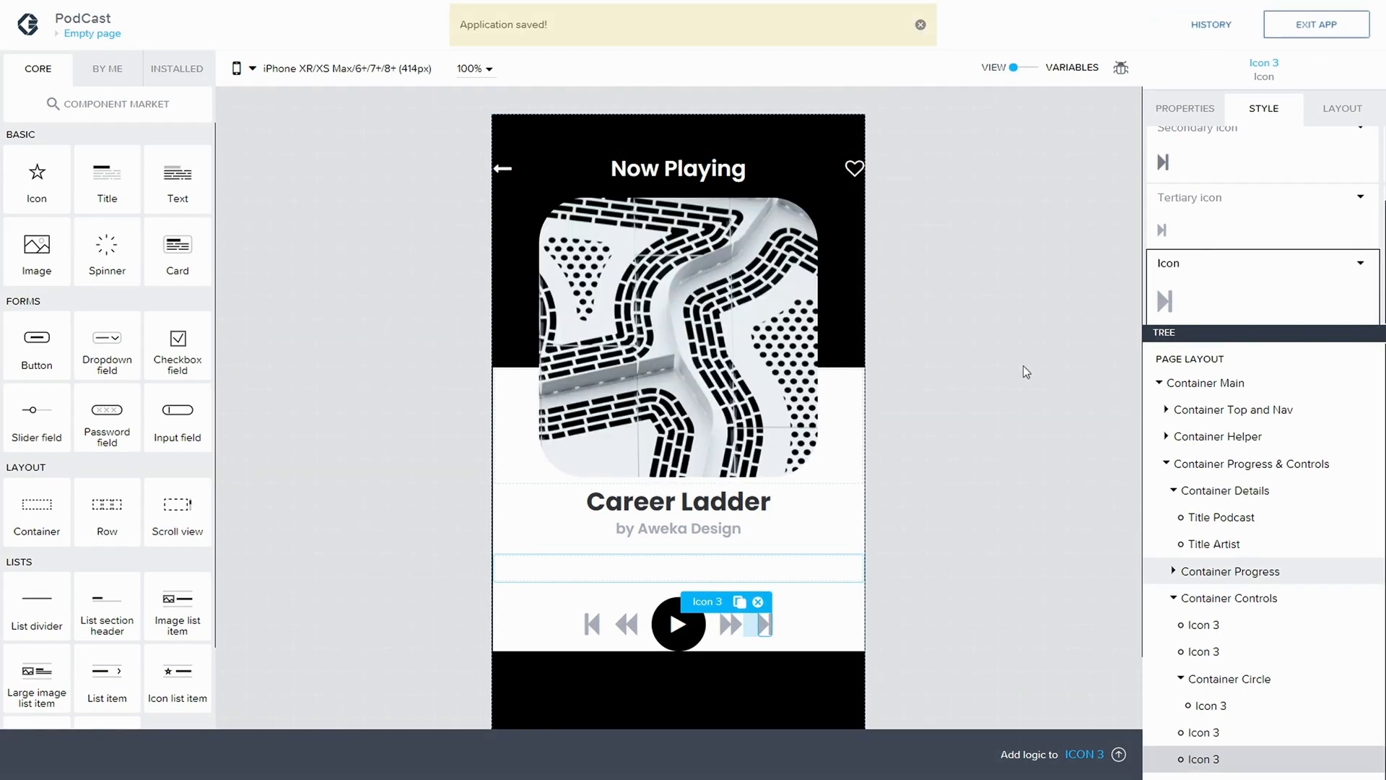
Set the left gap of the fast-forward icon to XXL (24px)
left_click(725, 626)
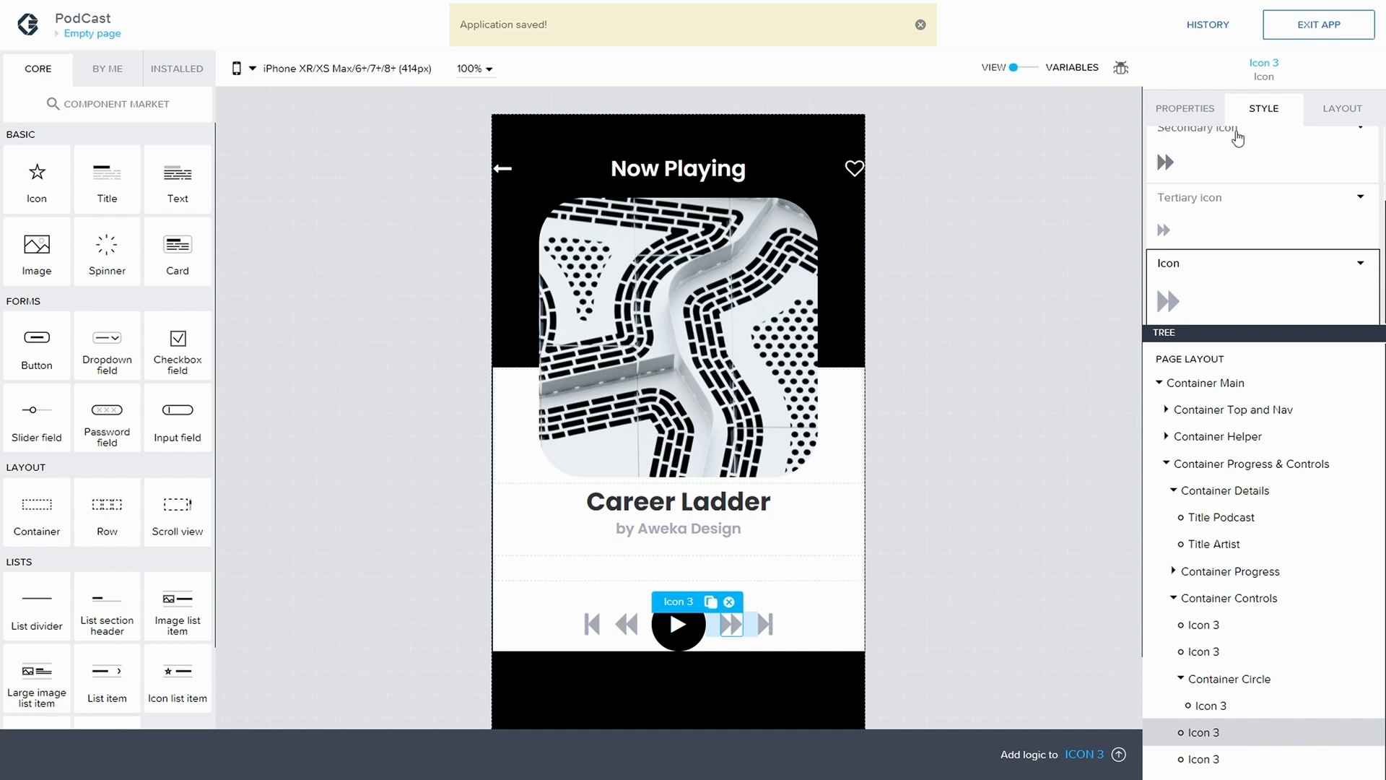
left_click(1324, 115)
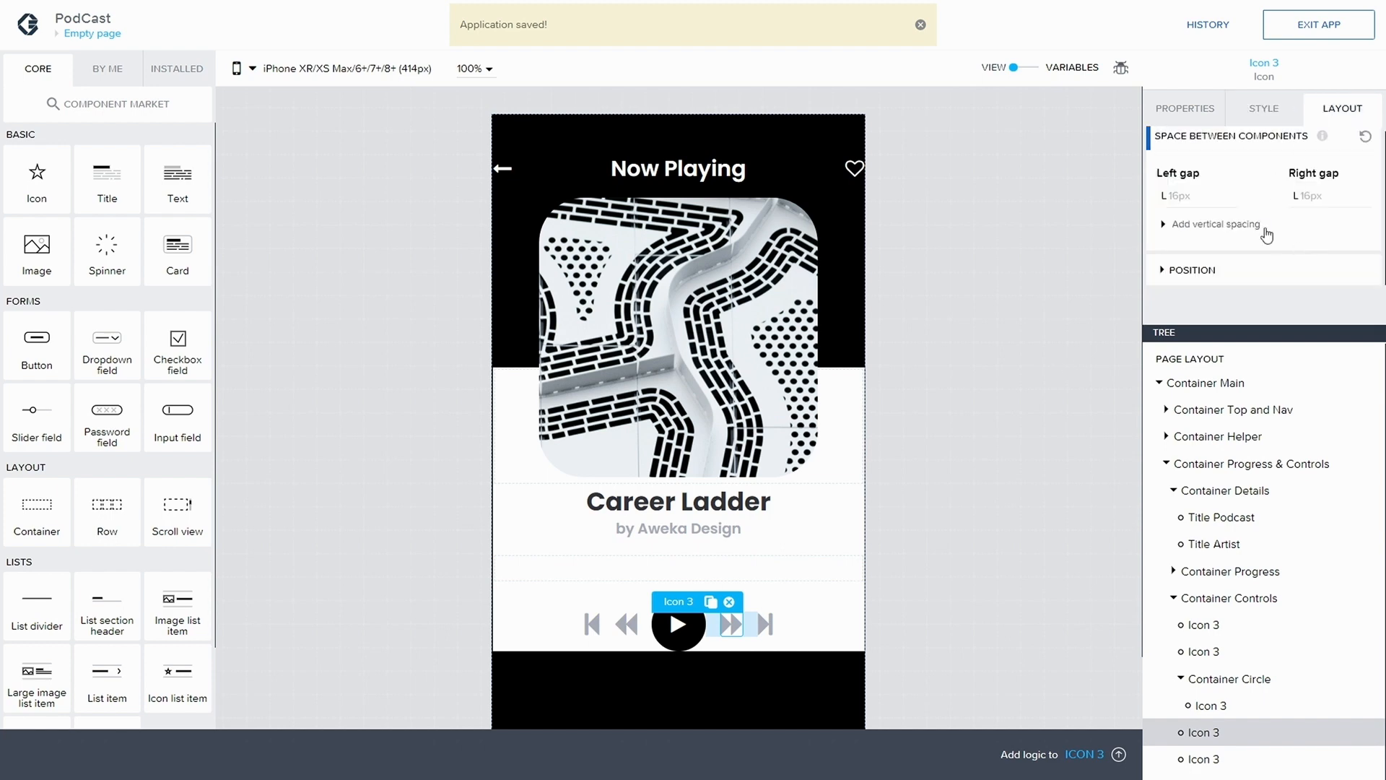
left_click(1174, 204)
left_click(1194, 302)
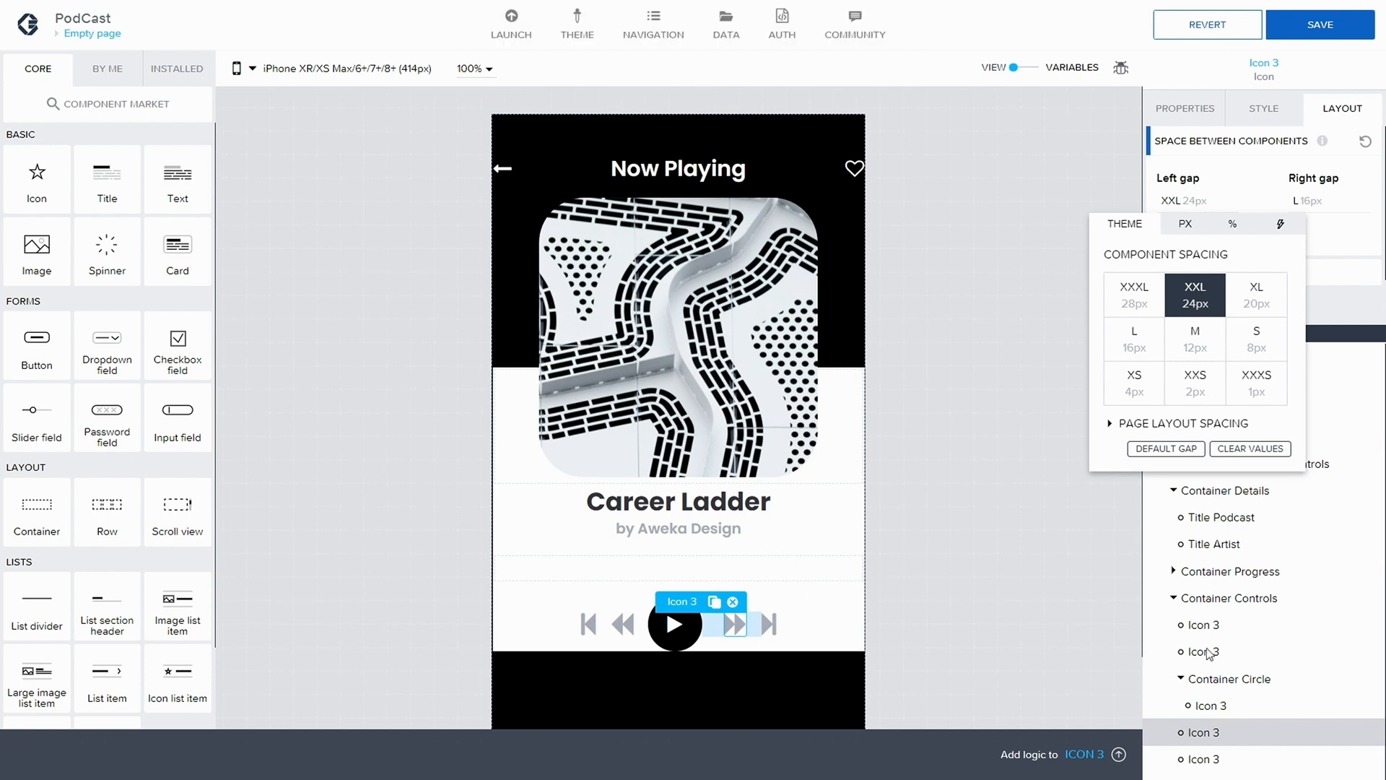
left_click(1336, 243)
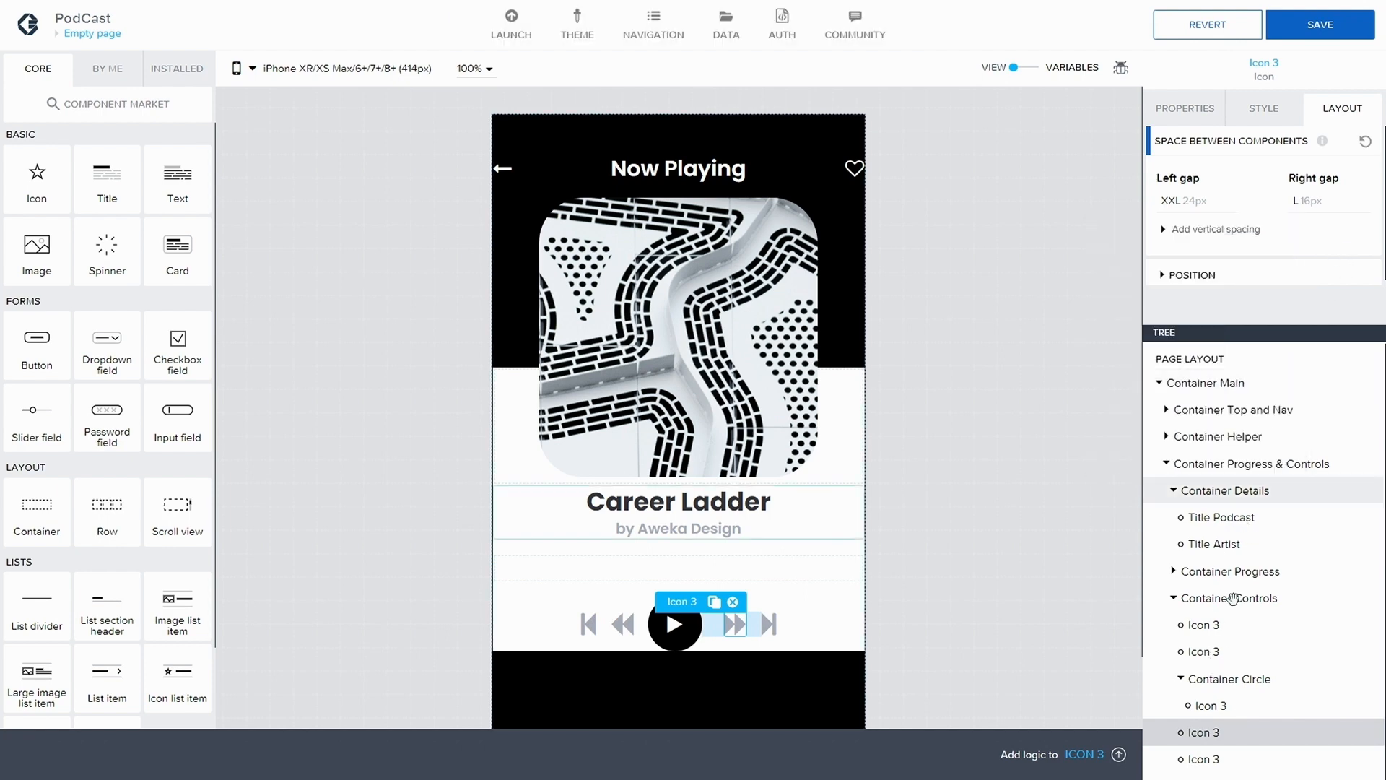
Set the right gap of the rewind icon to XXL (24px) and save the application
left_click(1218, 652)
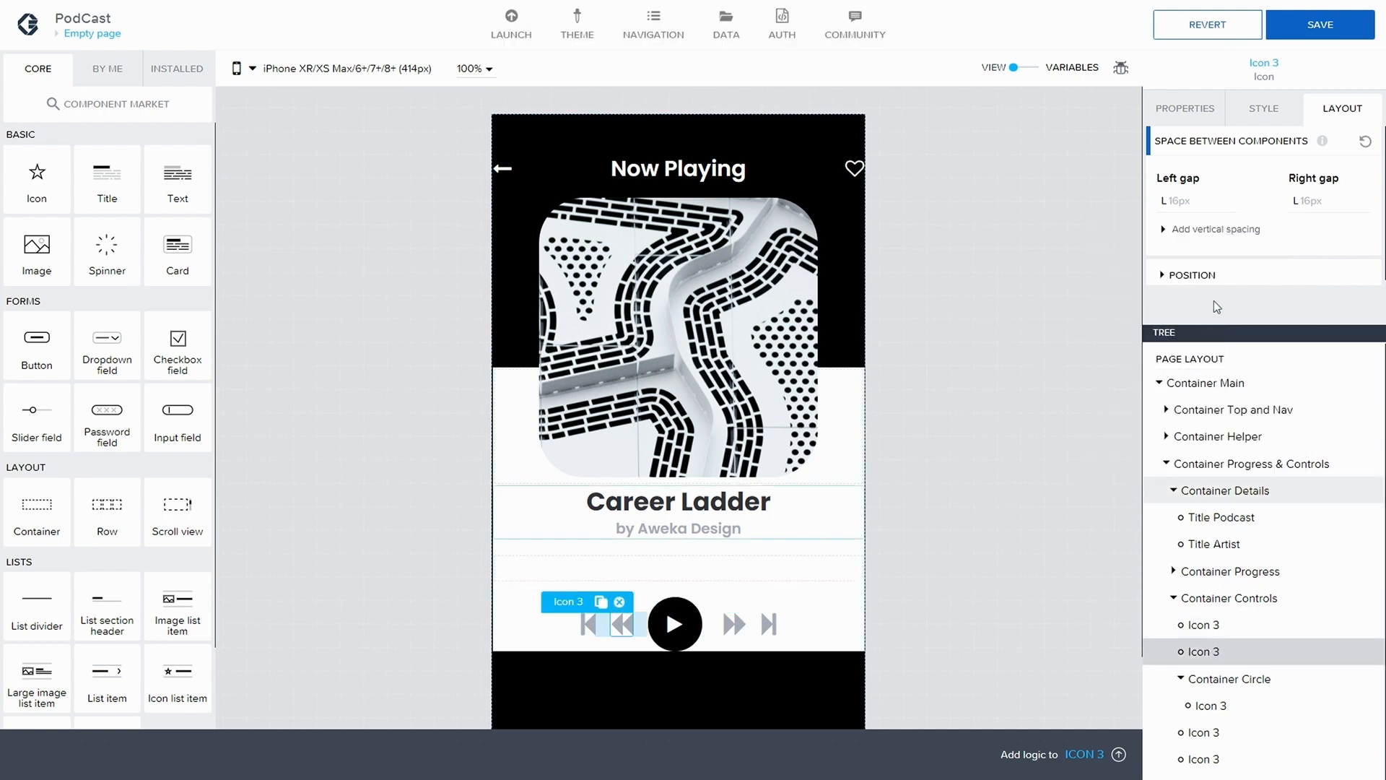
left_click(1310, 202)
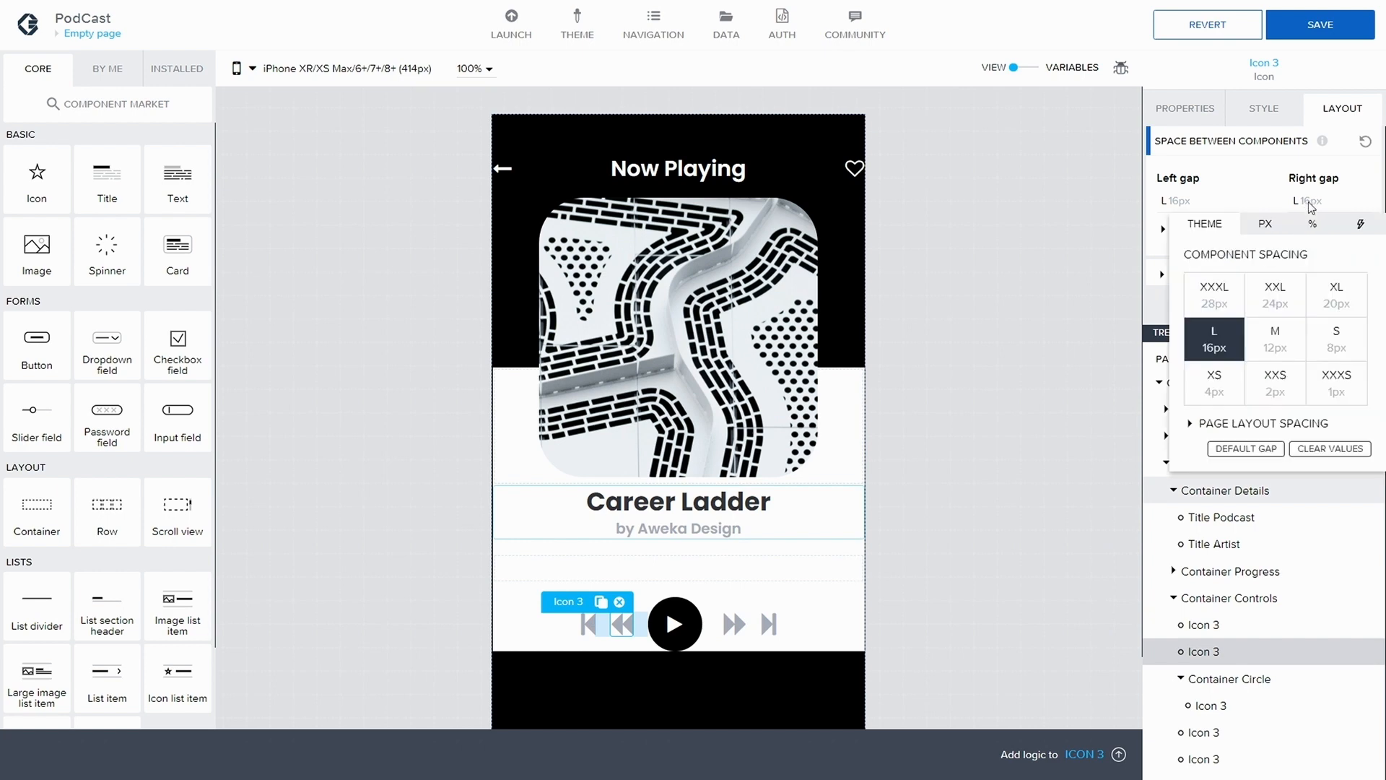
left_click(1278, 295)
left_click(1317, 42)
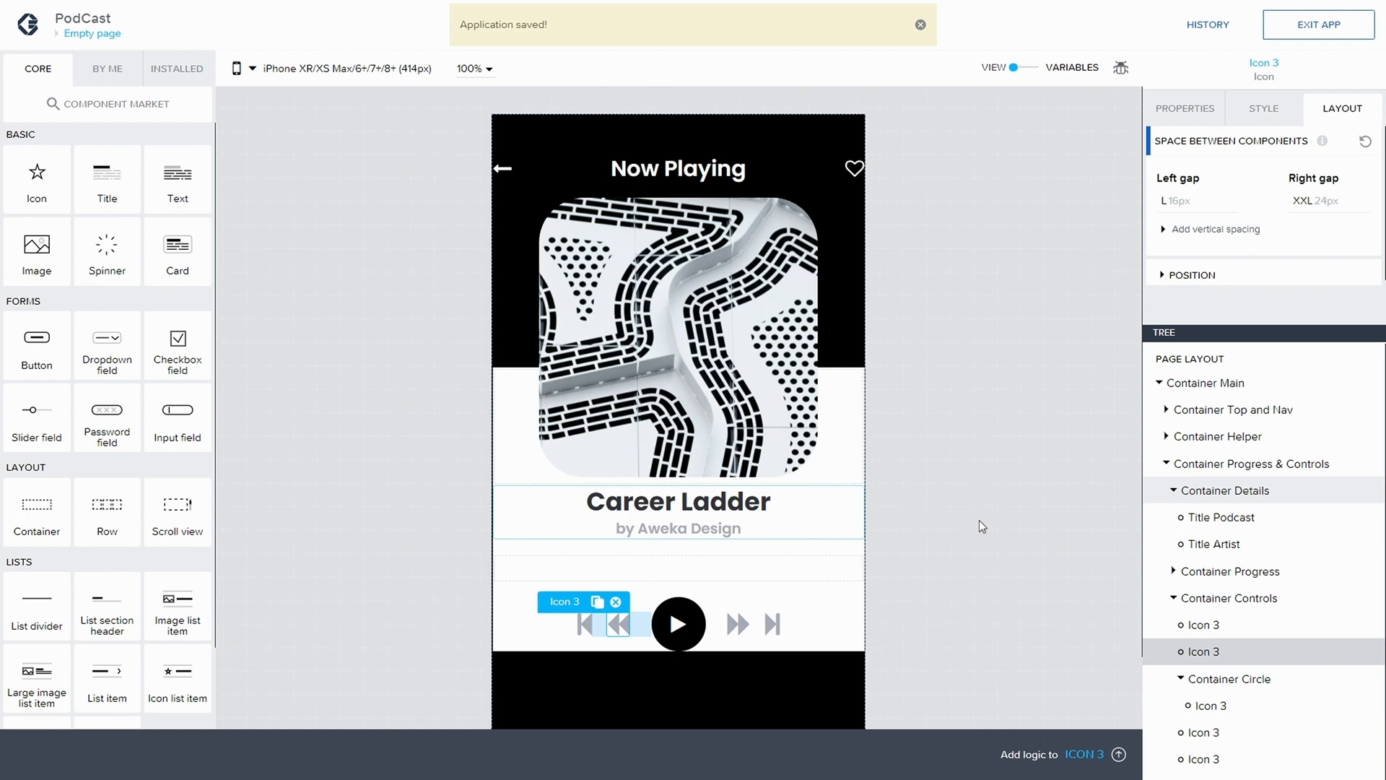
left_click(979, 520)
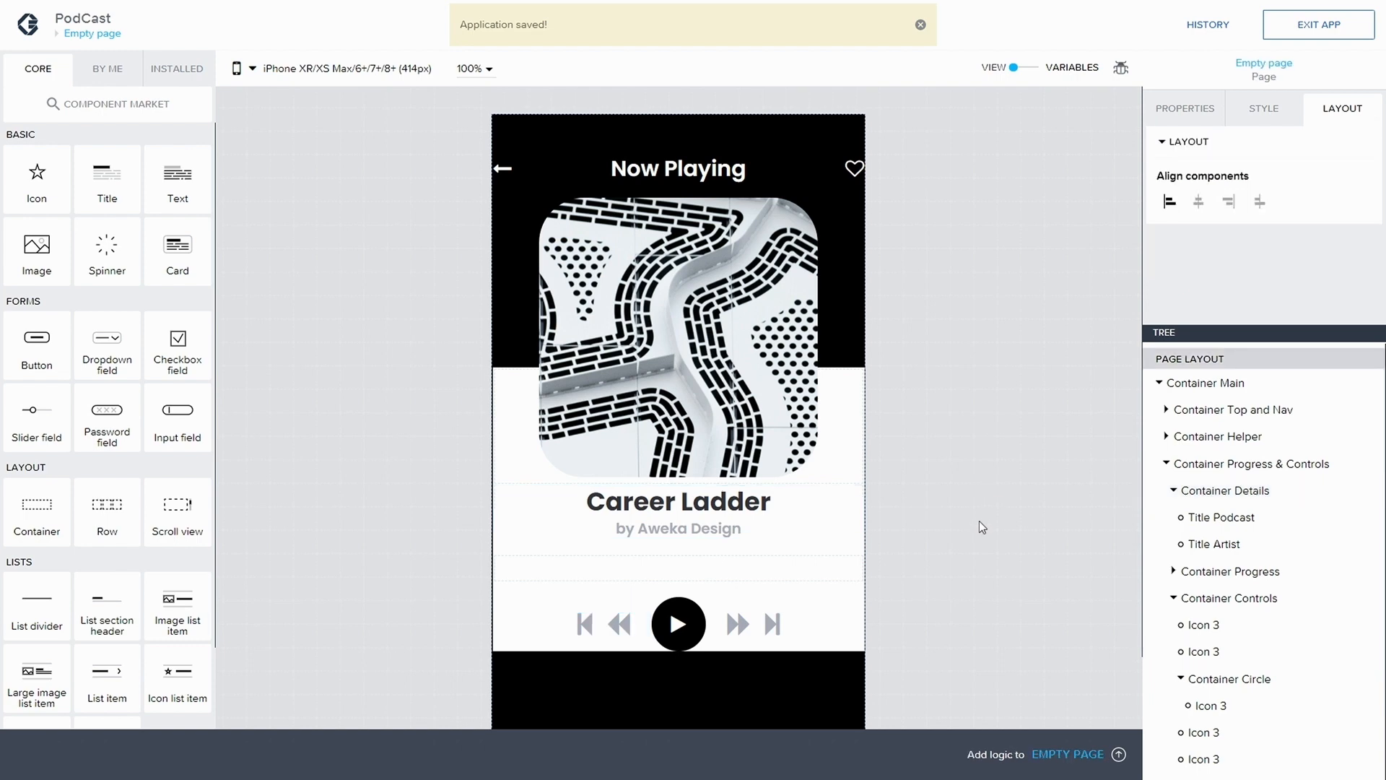
left_click(1264, 109)
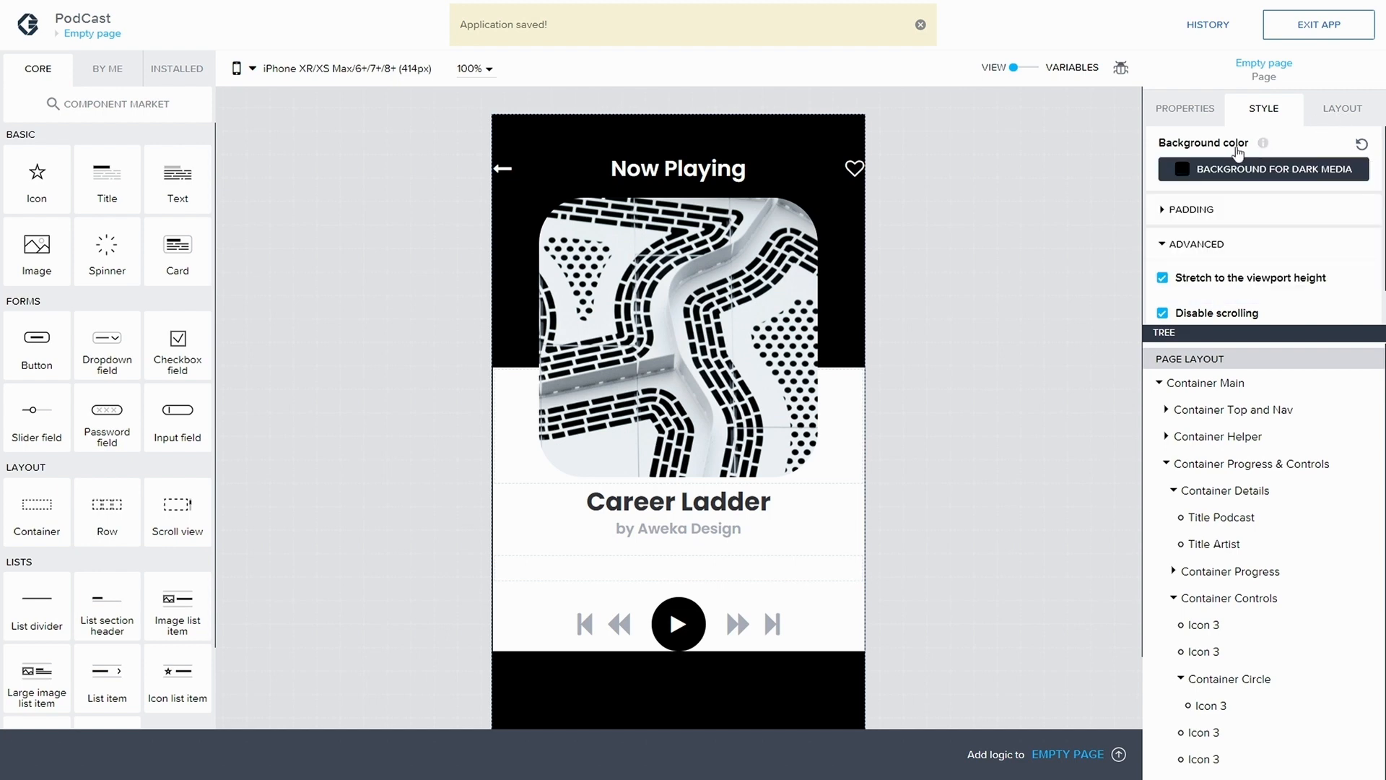
left_click(1336, 115)
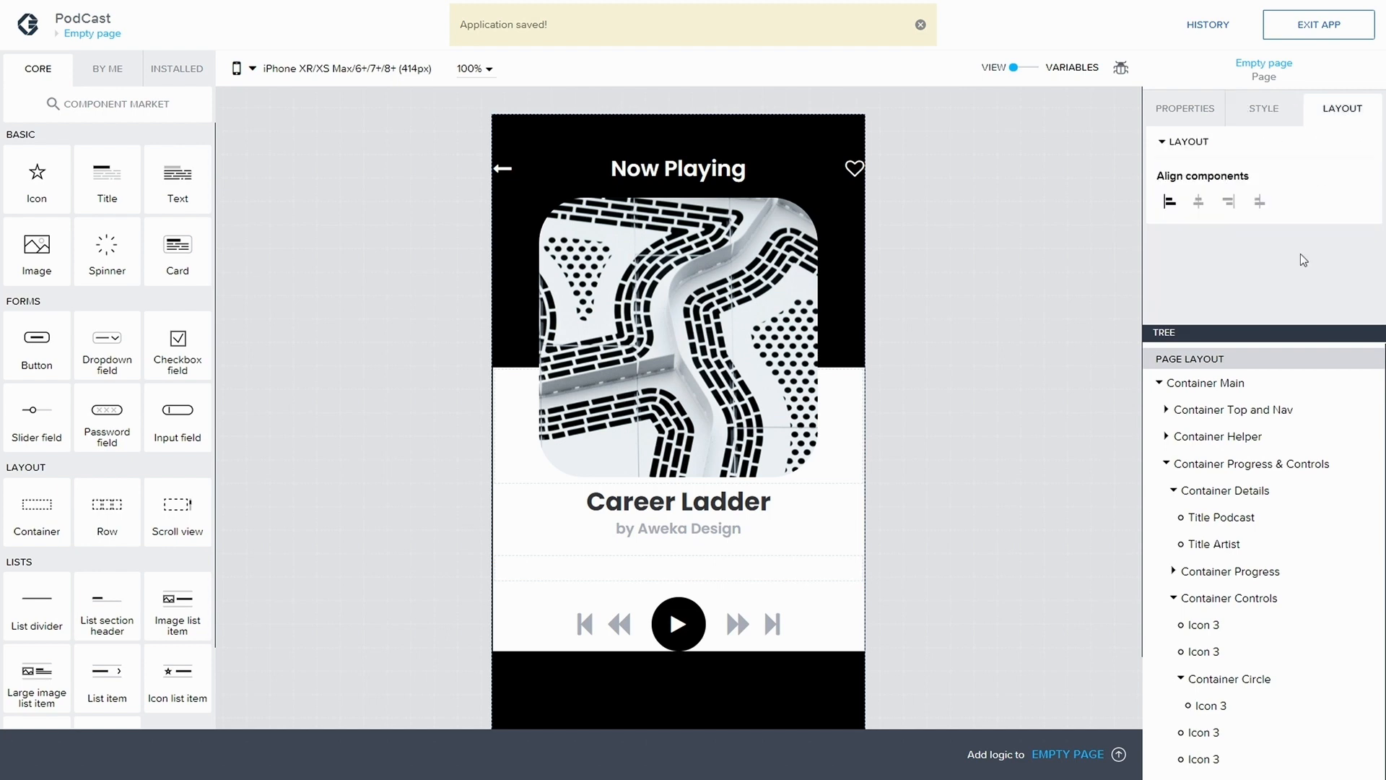
left_click(1243, 597)
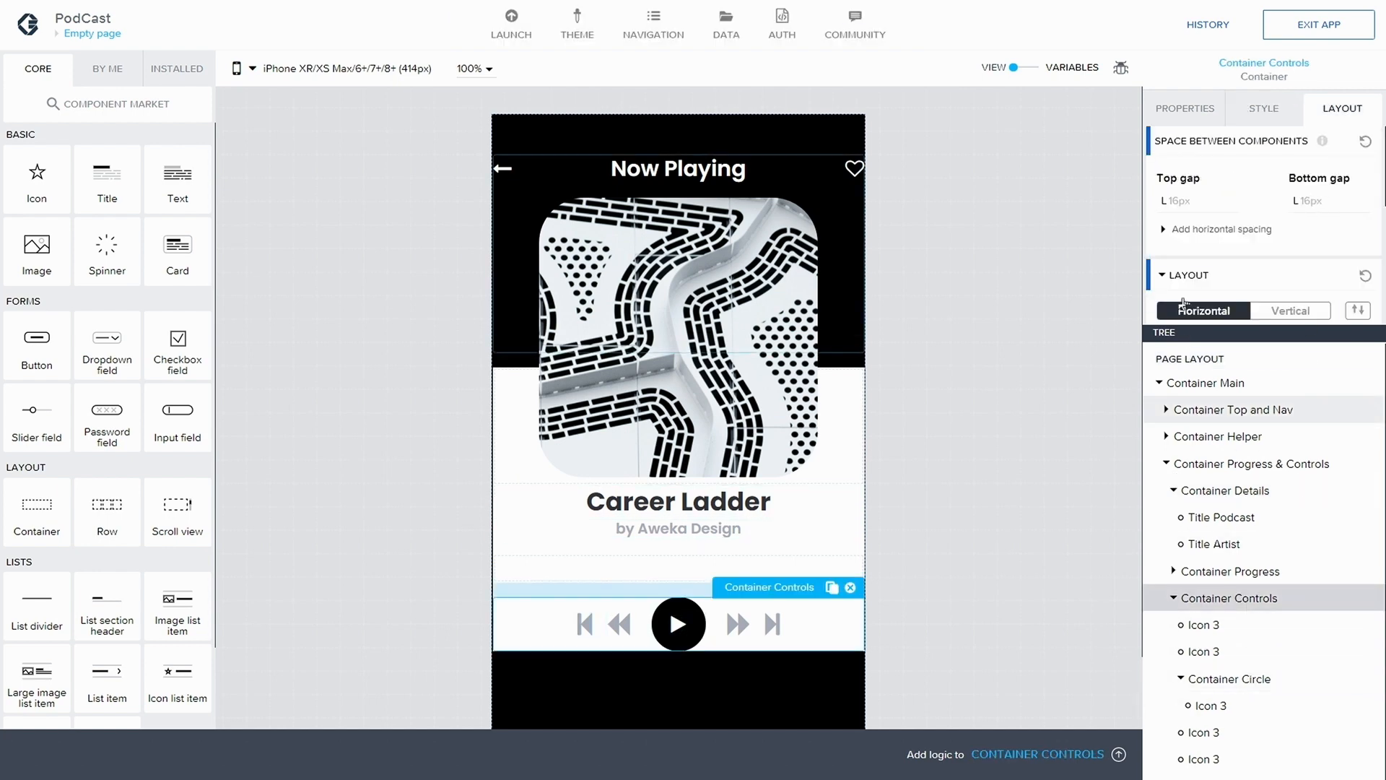
left_click(1190, 202)
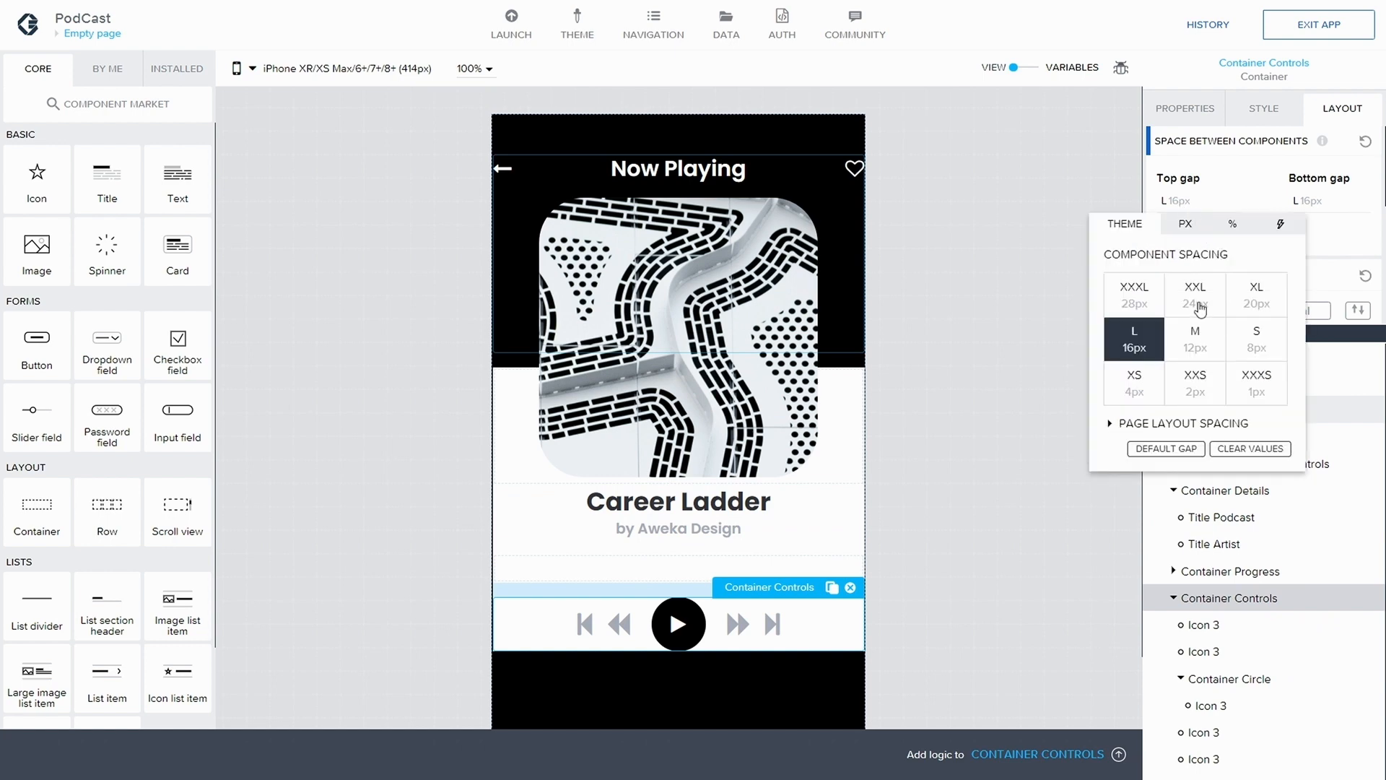
left_click(1307, 206)
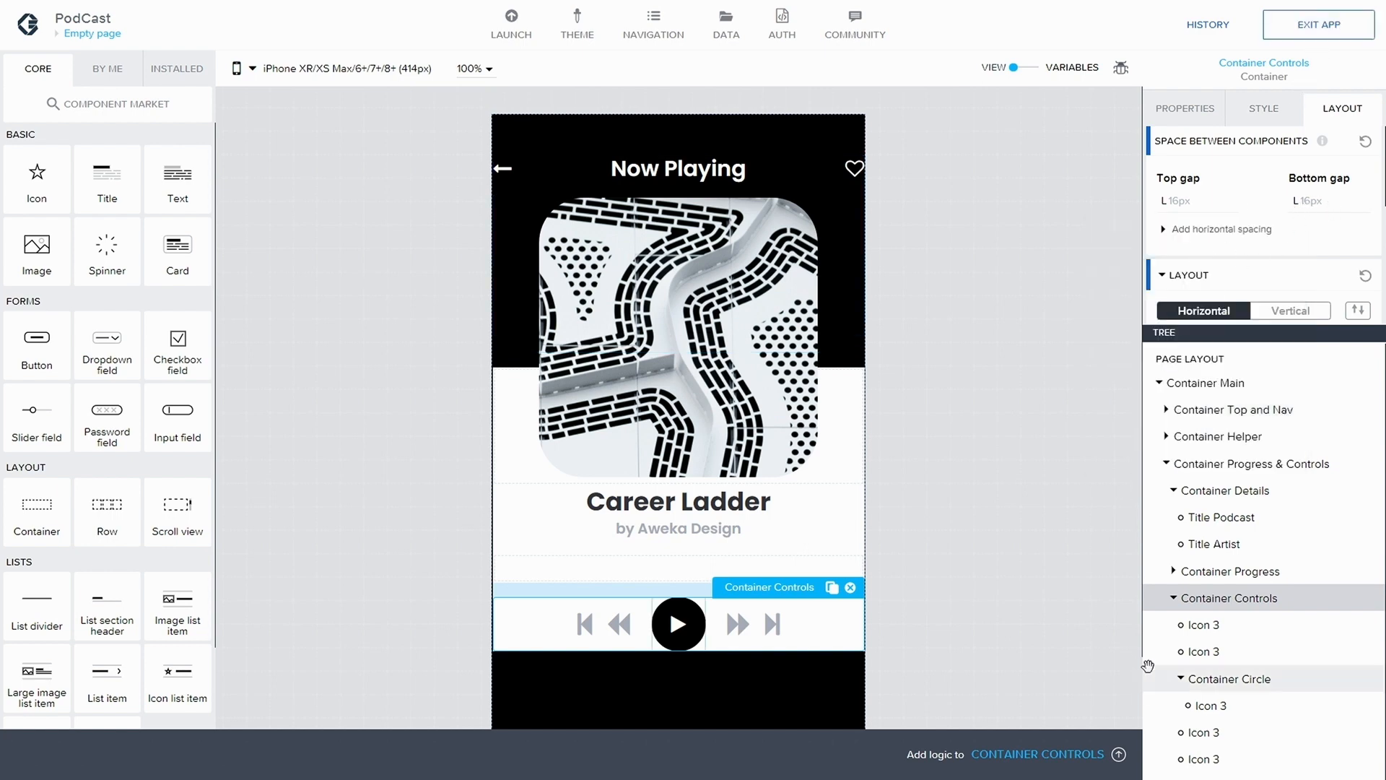
Add an image component inside Container Progress and use grey.png from the image assets as its source
left_click(1175, 599)
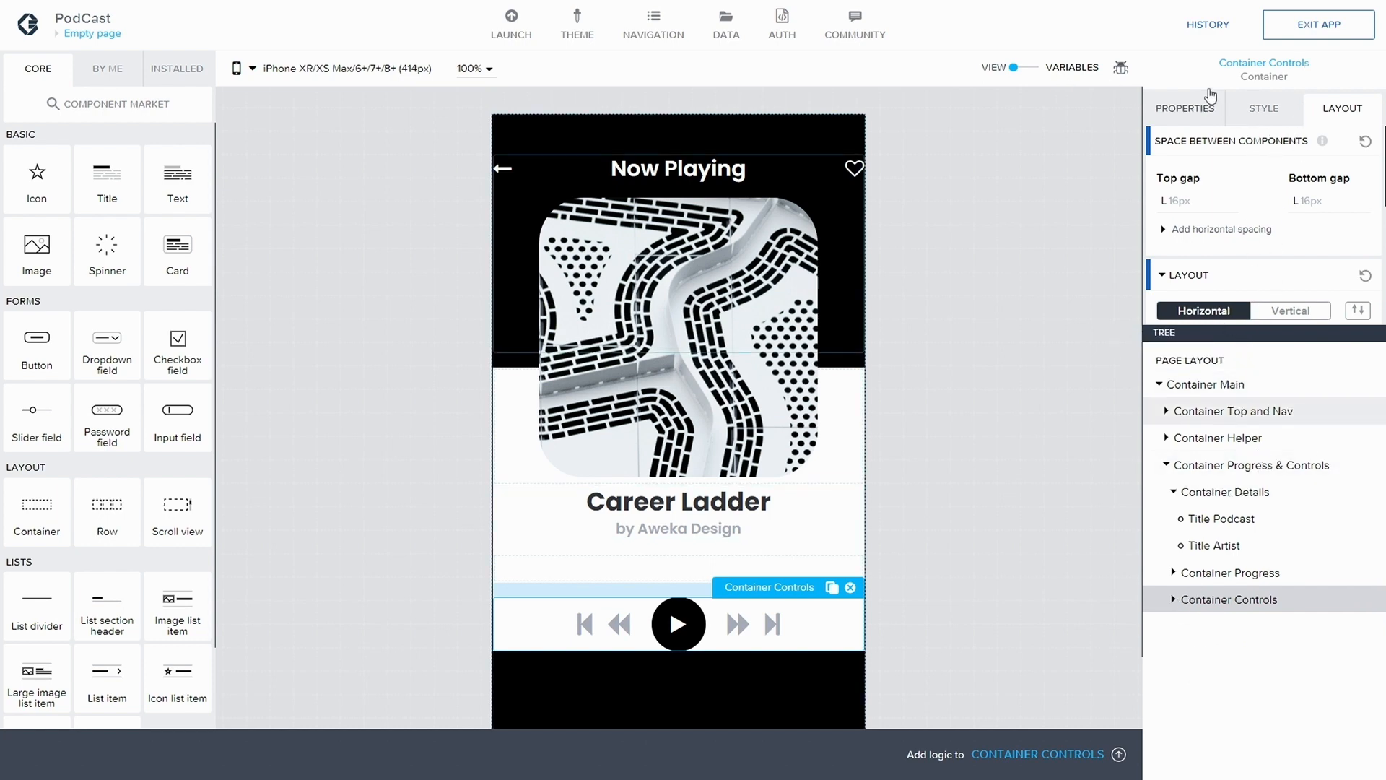
left_click(1174, 573)
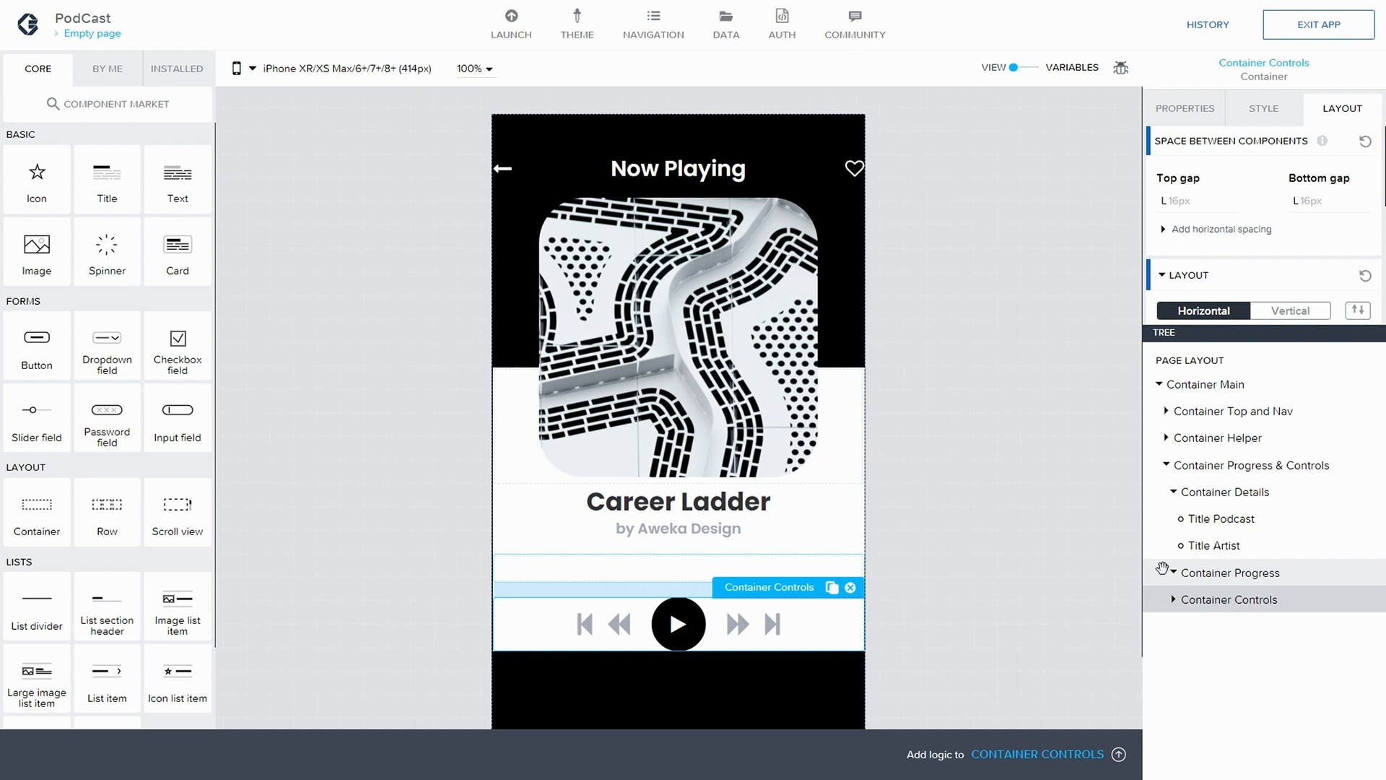
left_click(1227, 572)
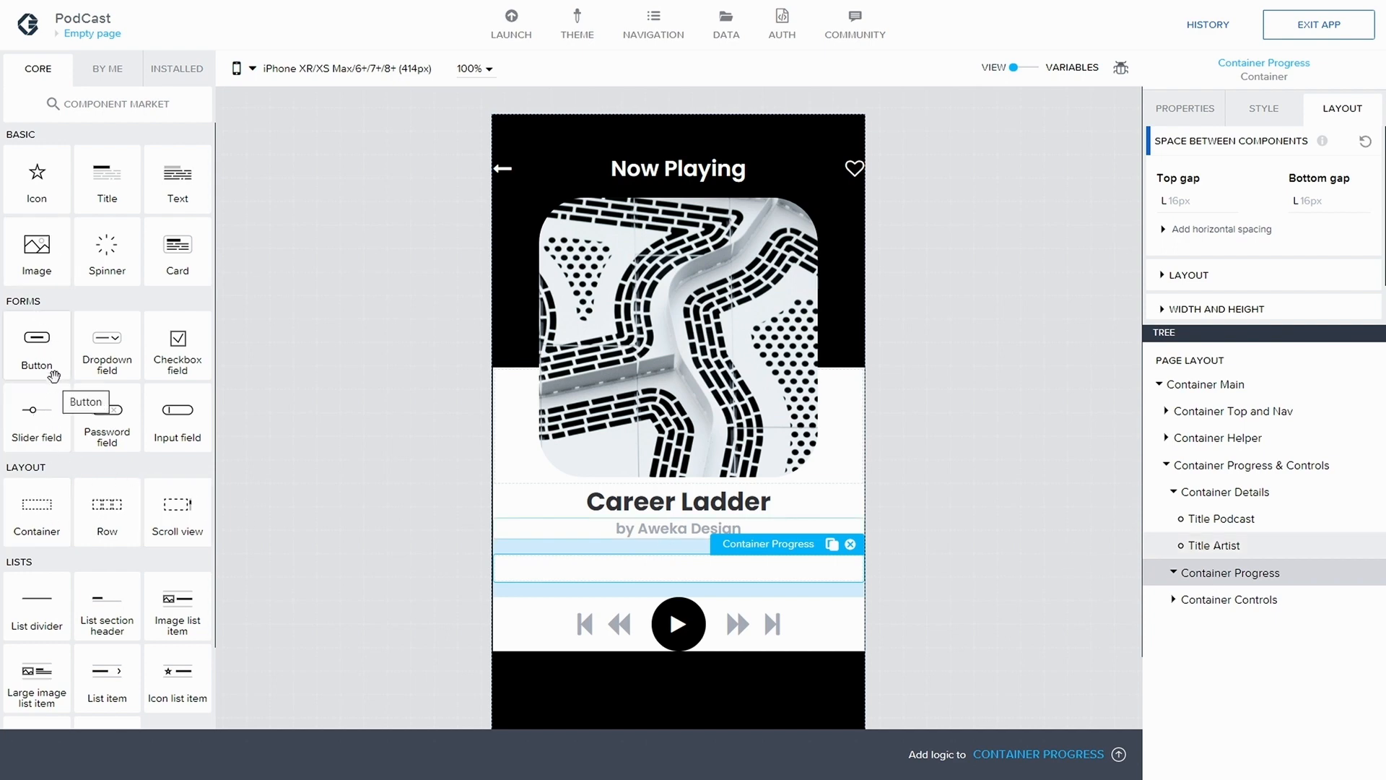
left_click_drag(33, 247, 1247, 572)
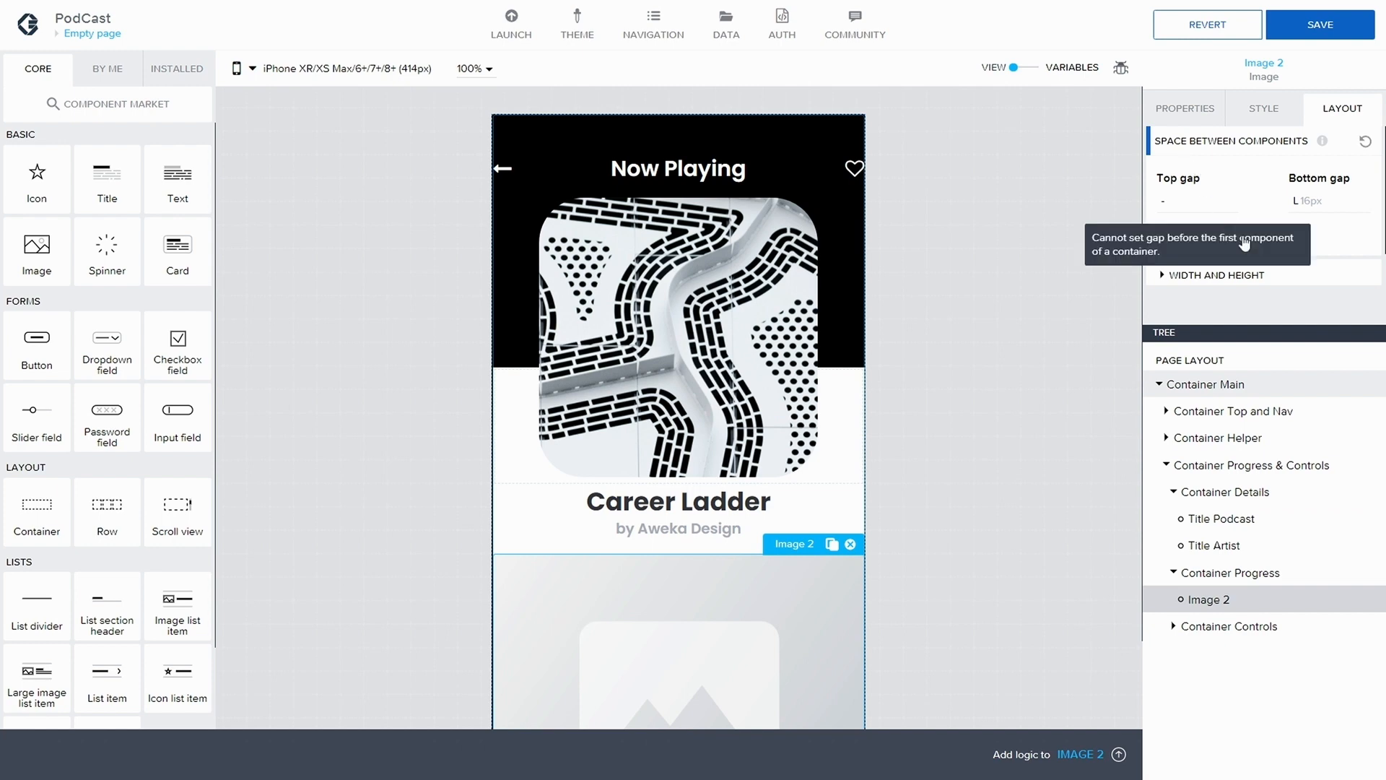
left_click(1185, 108)
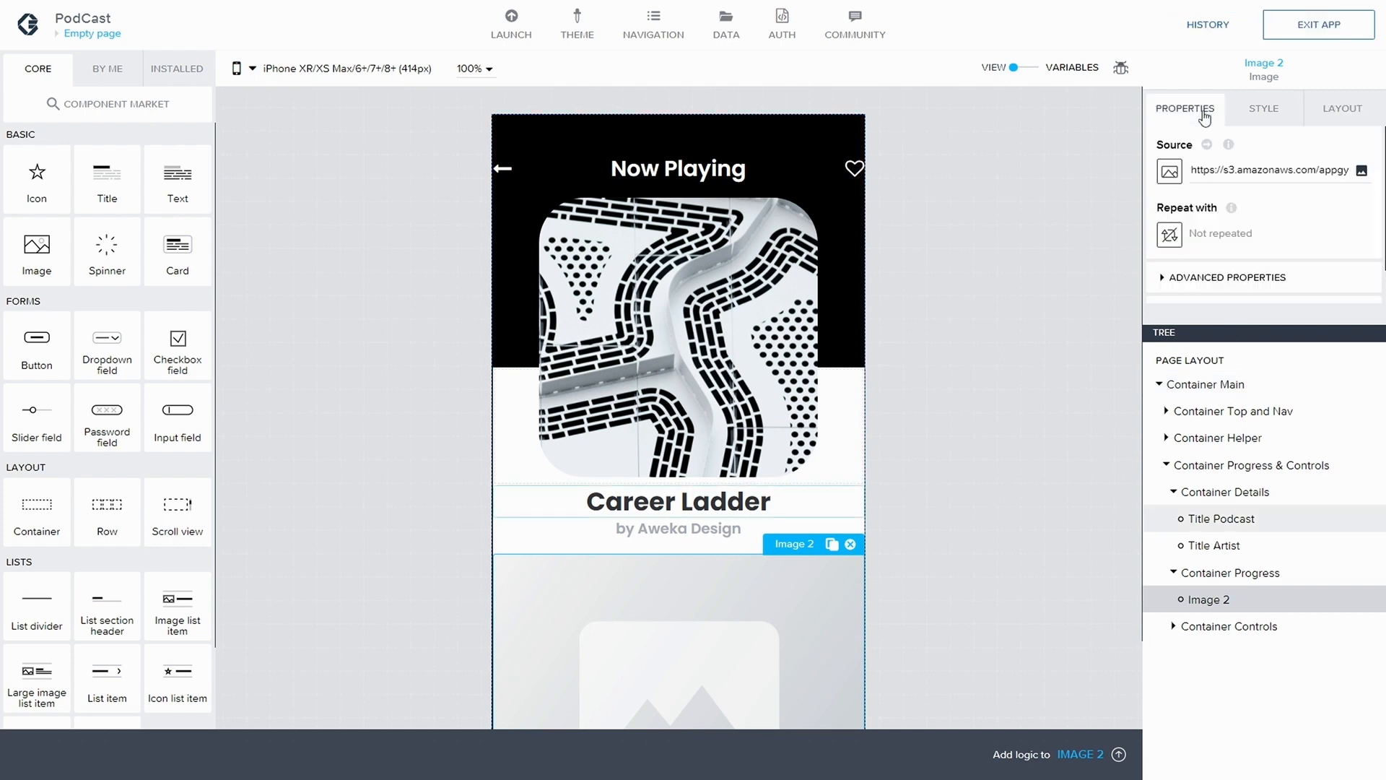
left_click(1361, 172)
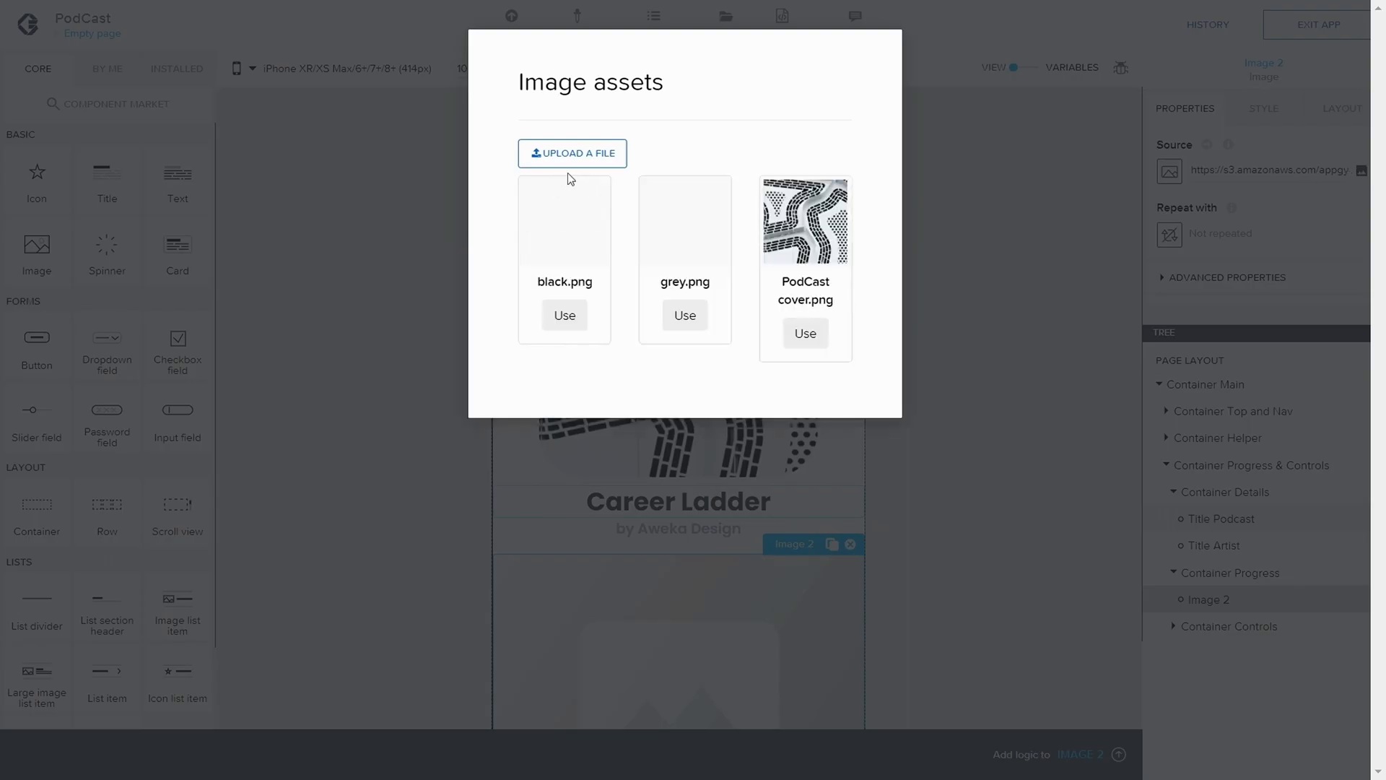
left_click(685, 315)
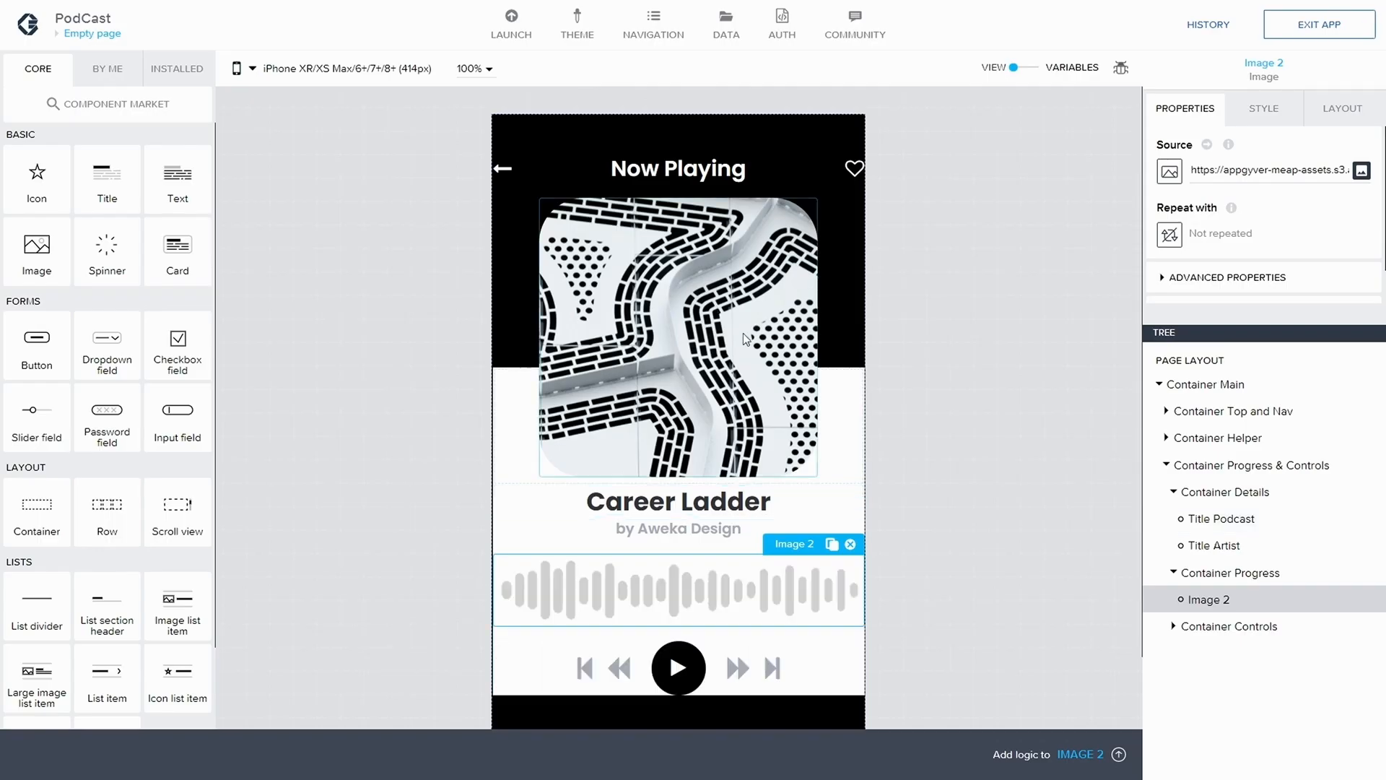
Set the grey waveform image's width to 375 px in its advanced size settings
left_click(1337, 117)
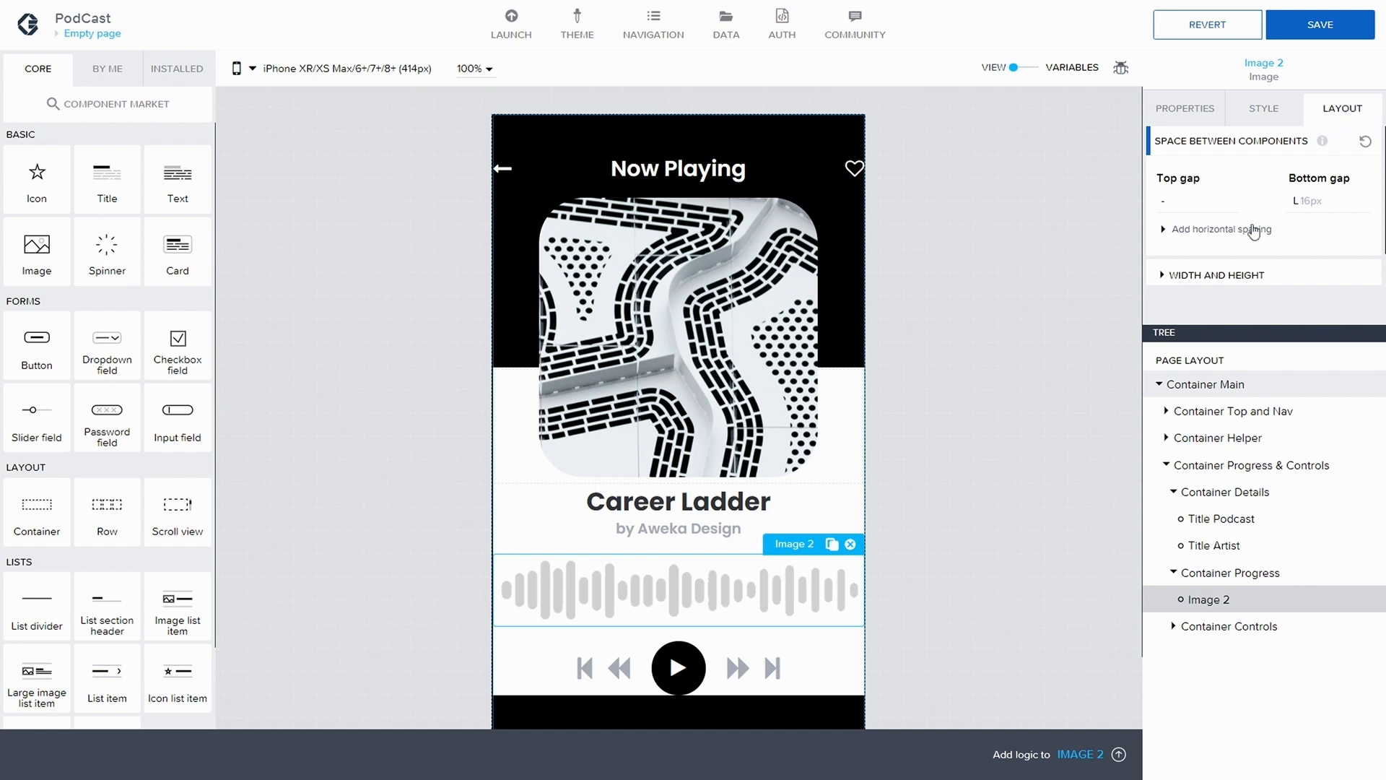
left_click(1166, 275)
scroll(1170, 282, "down", 4)
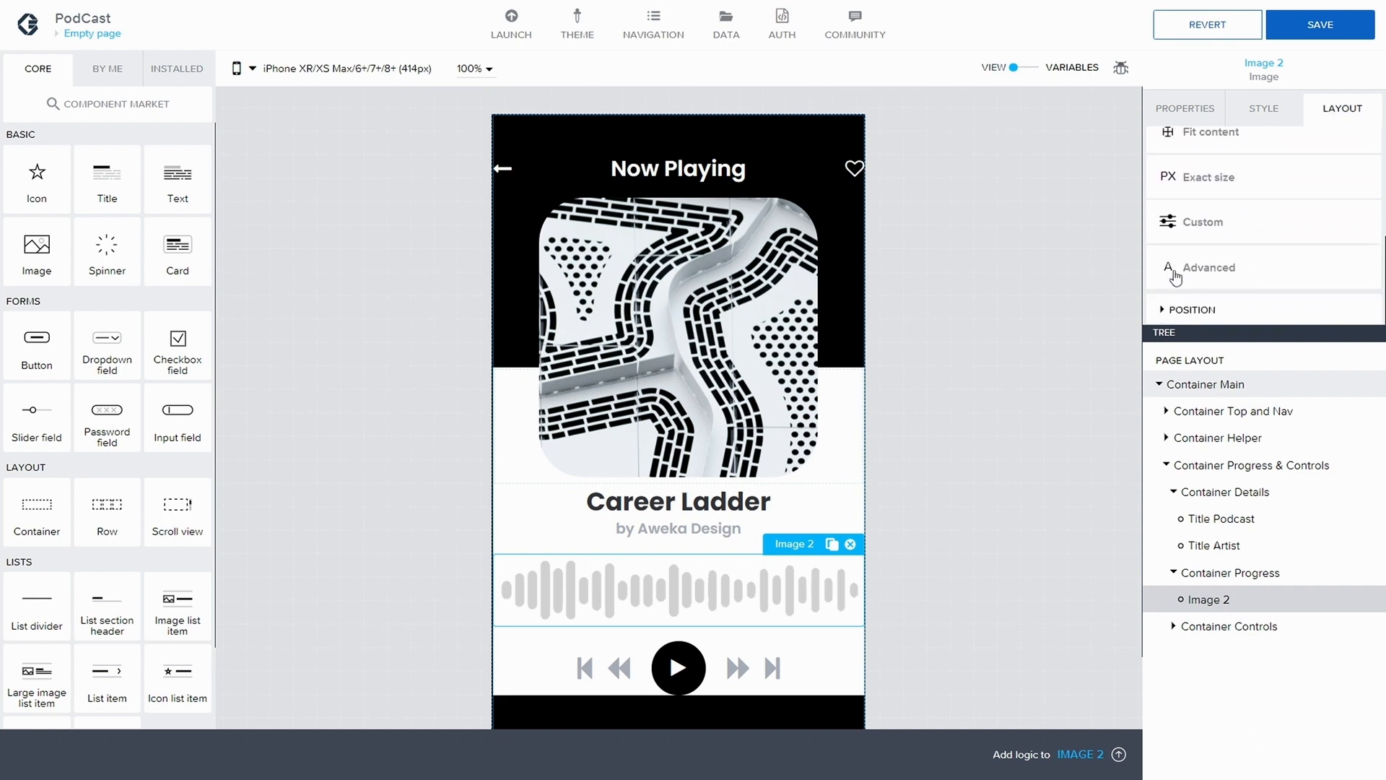
left_click(1176, 271)
scroll(1227, 278, "down", 1)
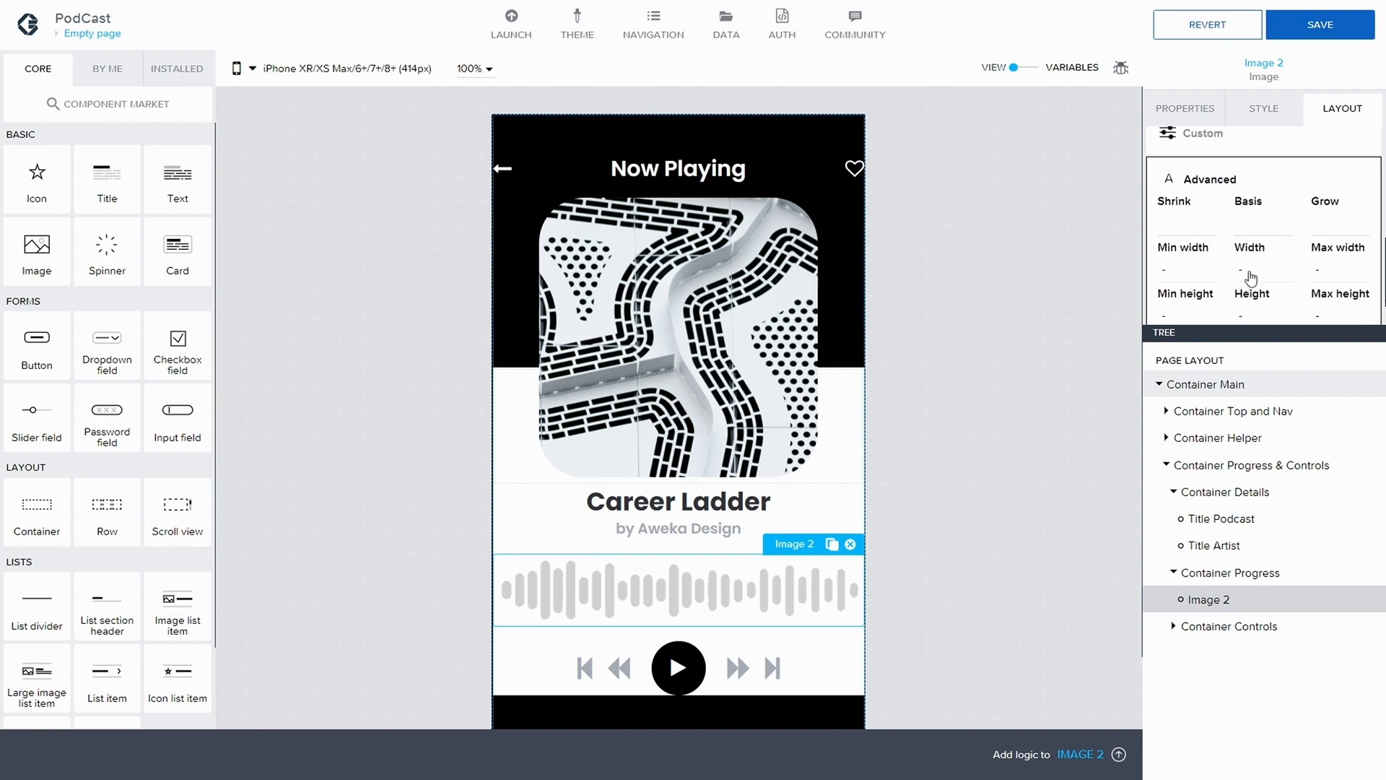
left_click(1242, 270)
left_click(1252, 294)
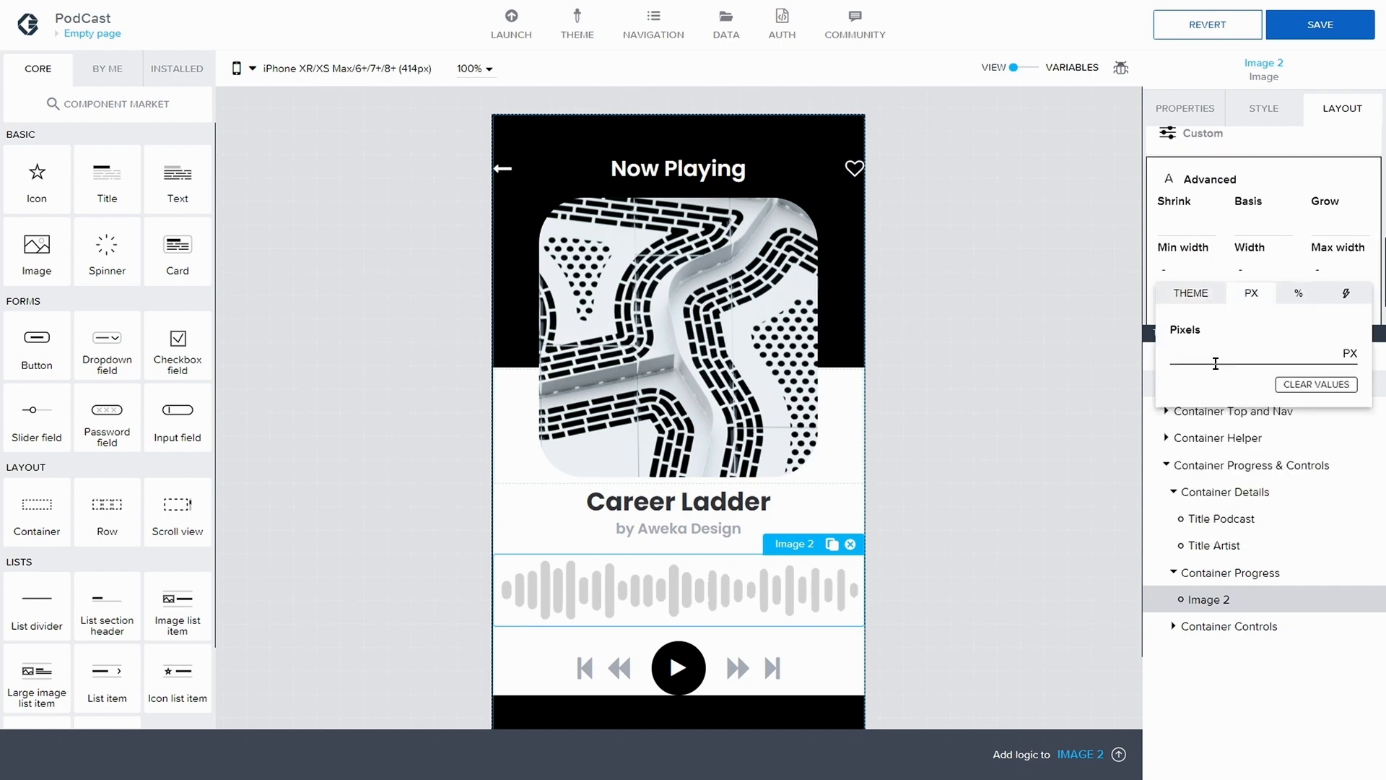
type("375")
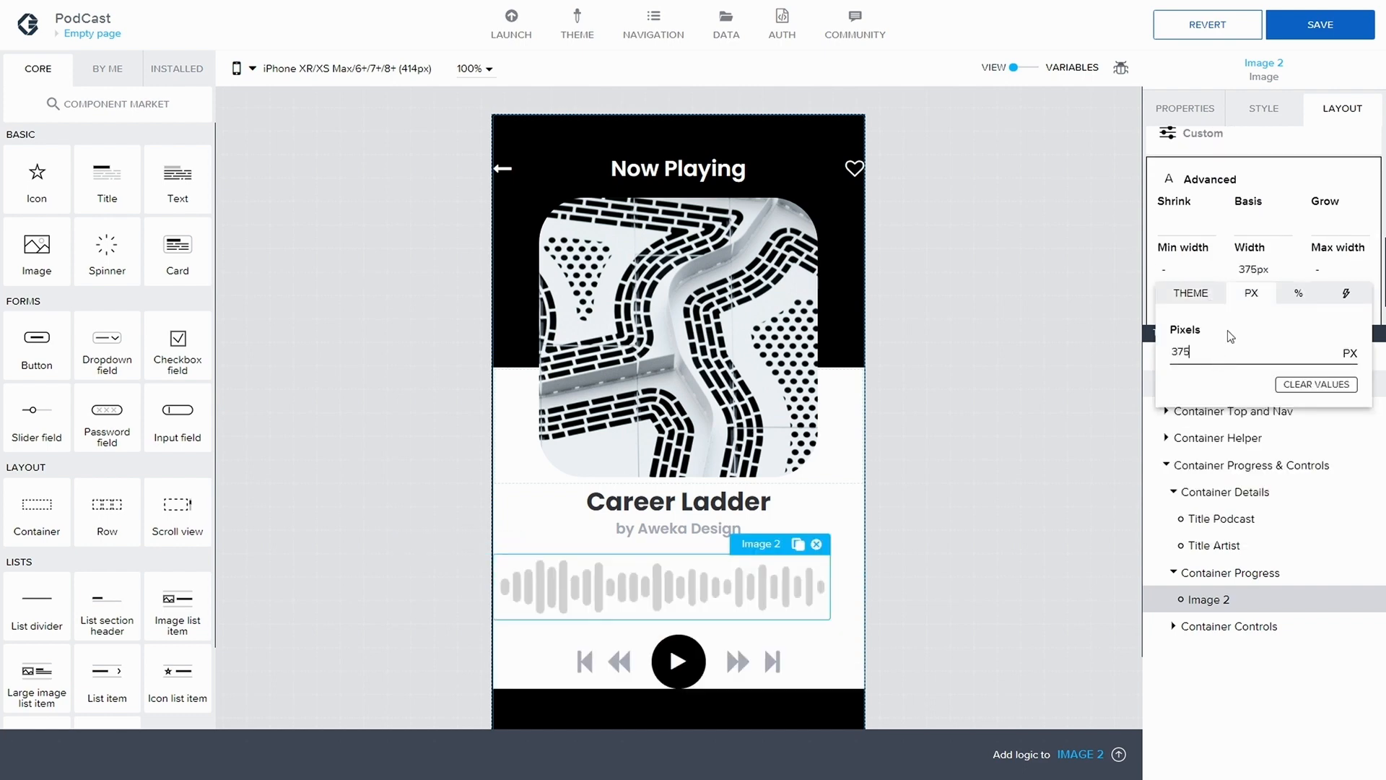
left_click(1308, 255)
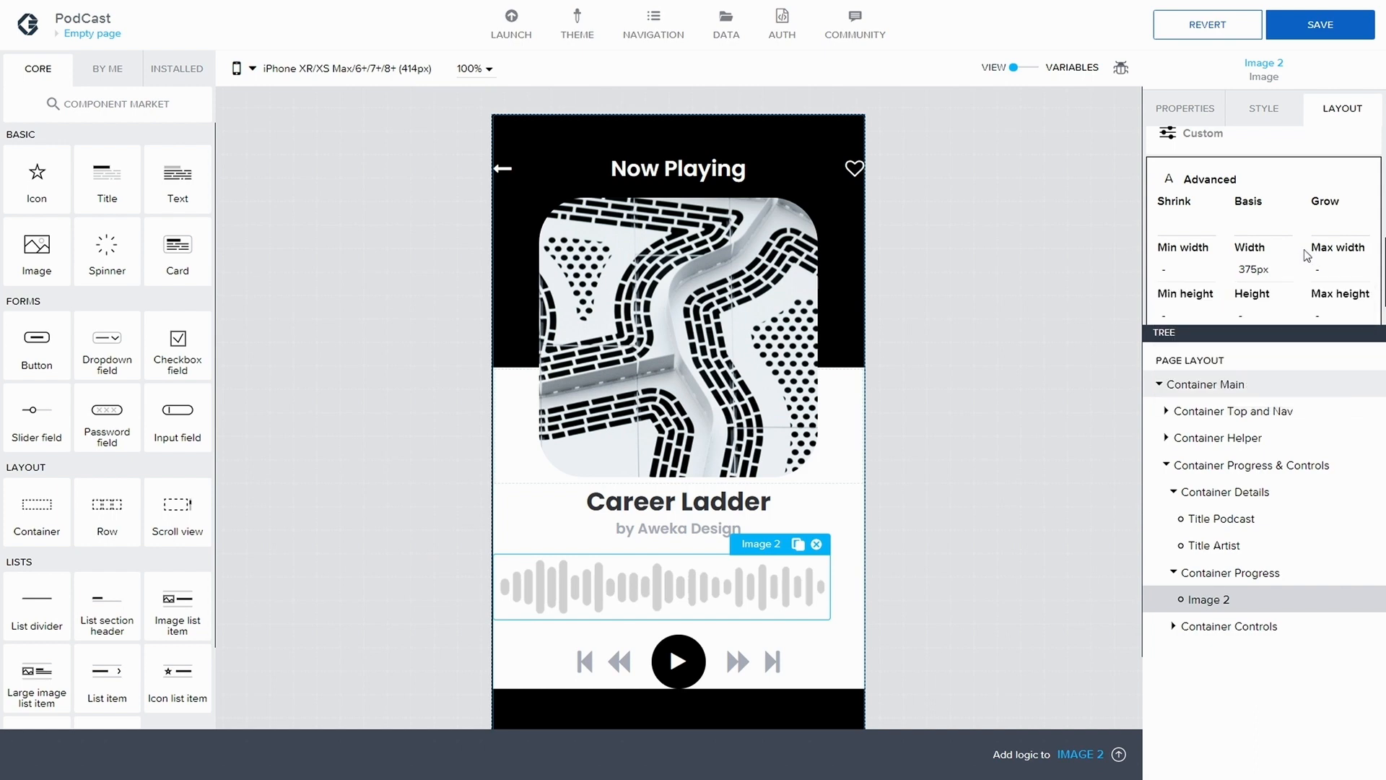
Set the grey waveform image's height to 80 px and save the application
left_click(1269, 312)
left_click(1266, 344)
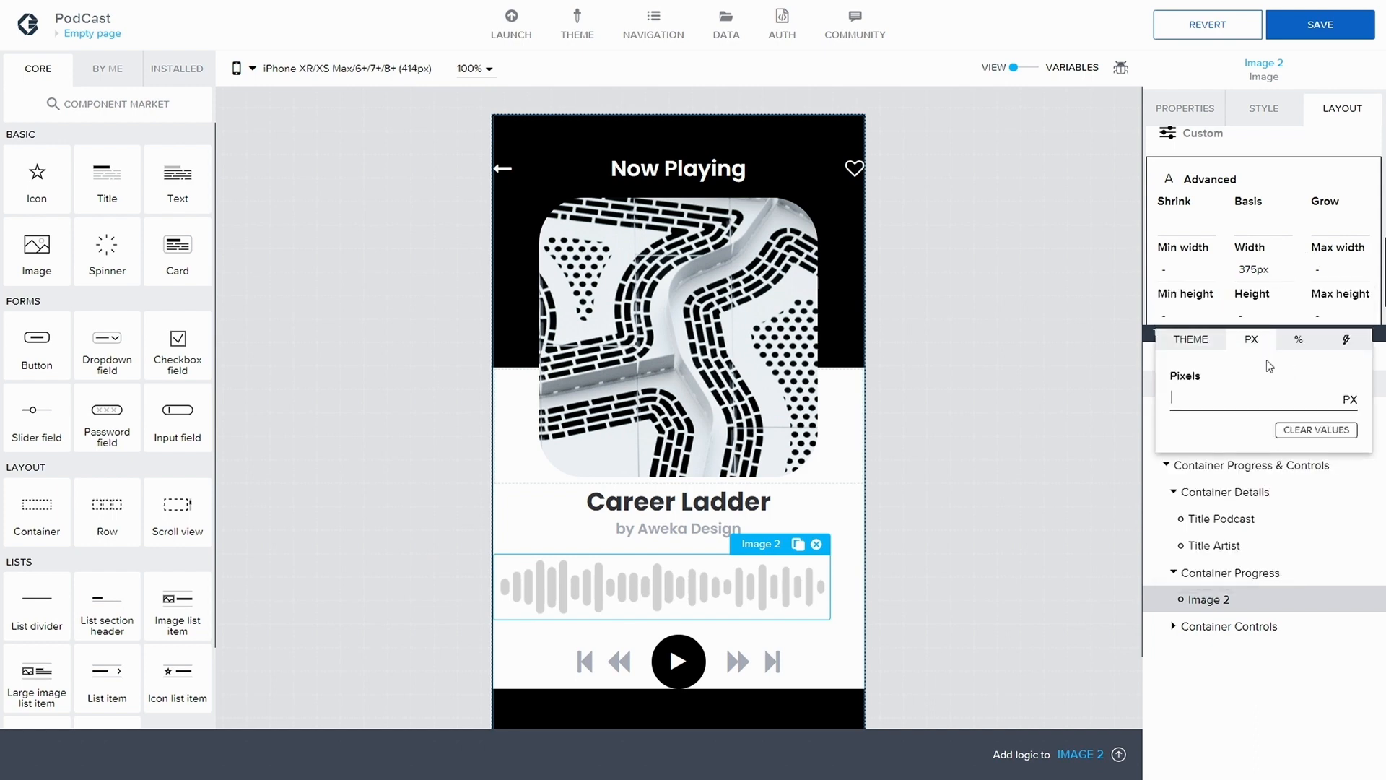
type("80")
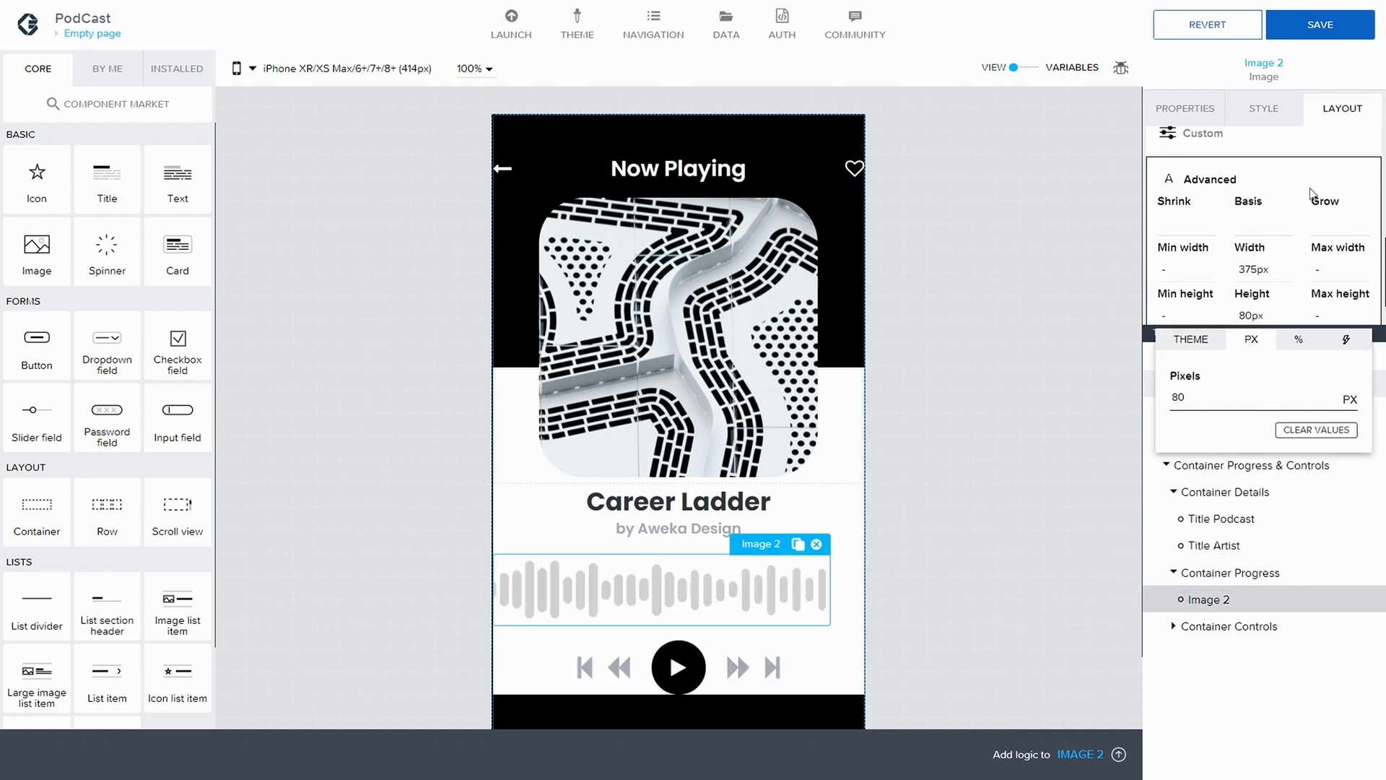
left_click(1338, 62)
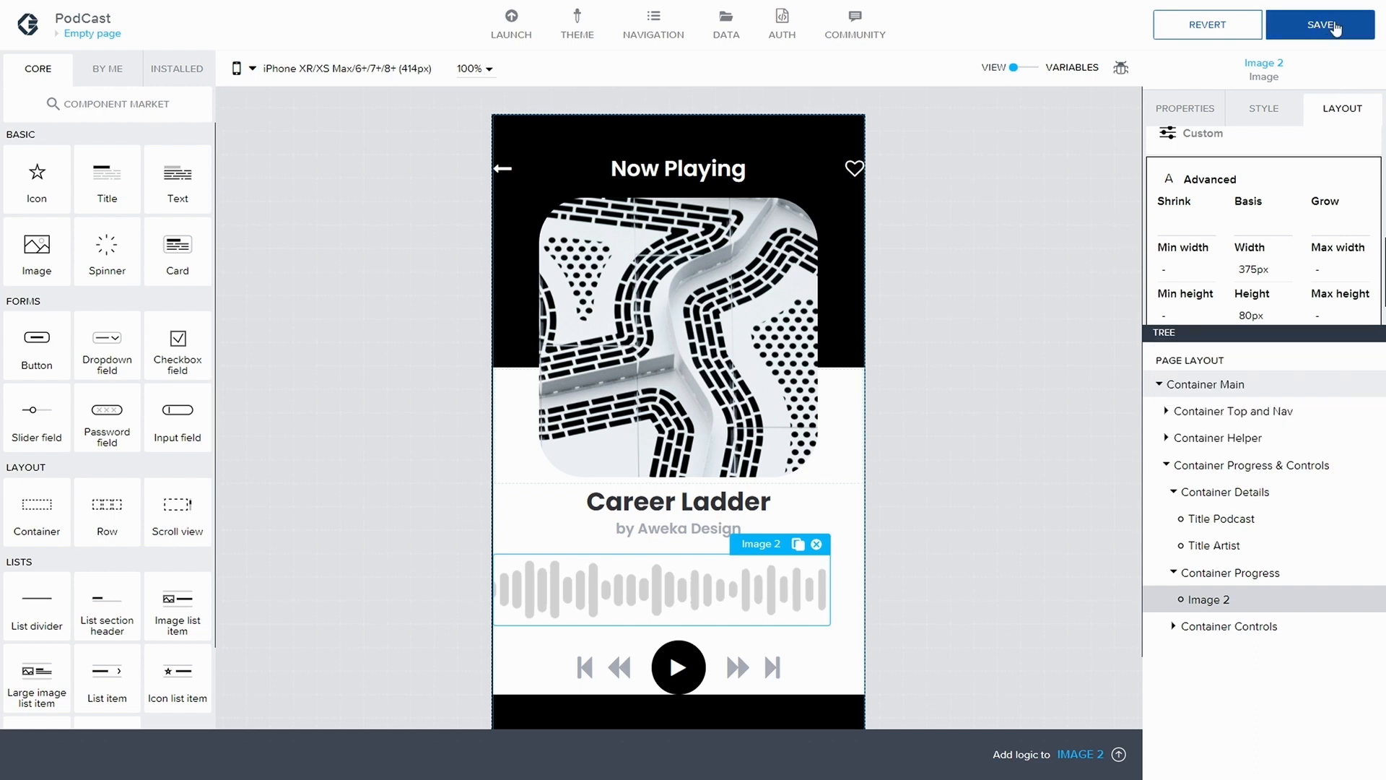
left_click(1335, 30)
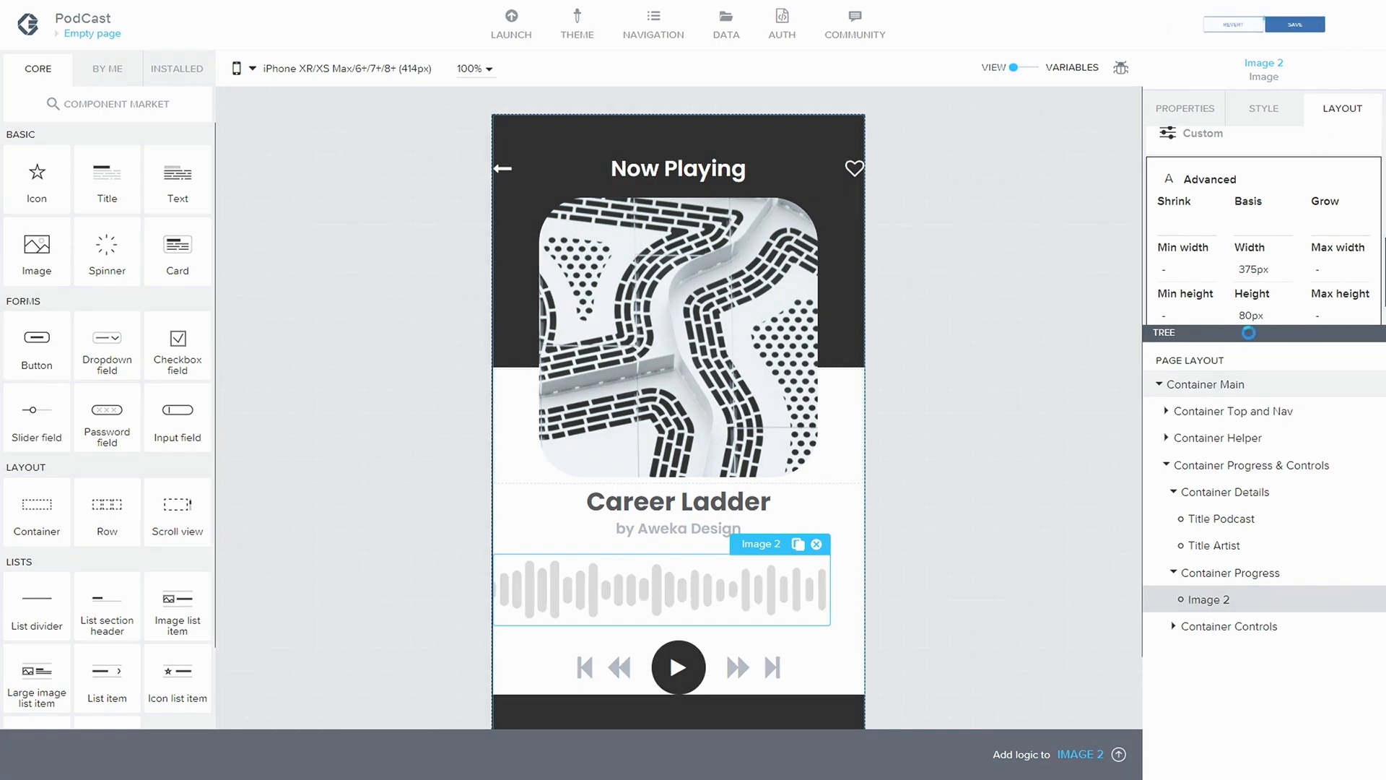
Copy Container Progress with its waveform image and paste the duplicate directly below the original
left_click(1219, 574)
key("ctrl+c")
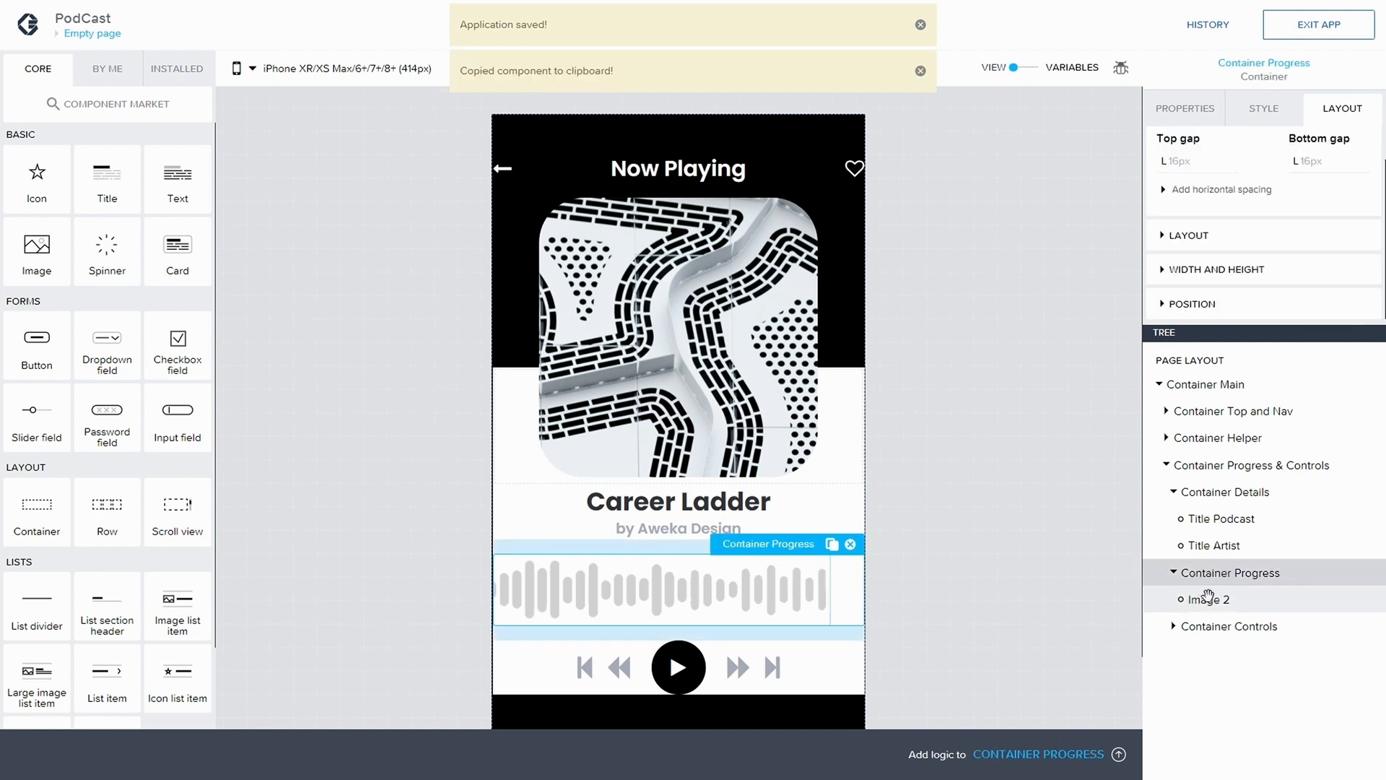
left_click(1207, 599)
left_click(1247, 575)
key("ctrl+v")
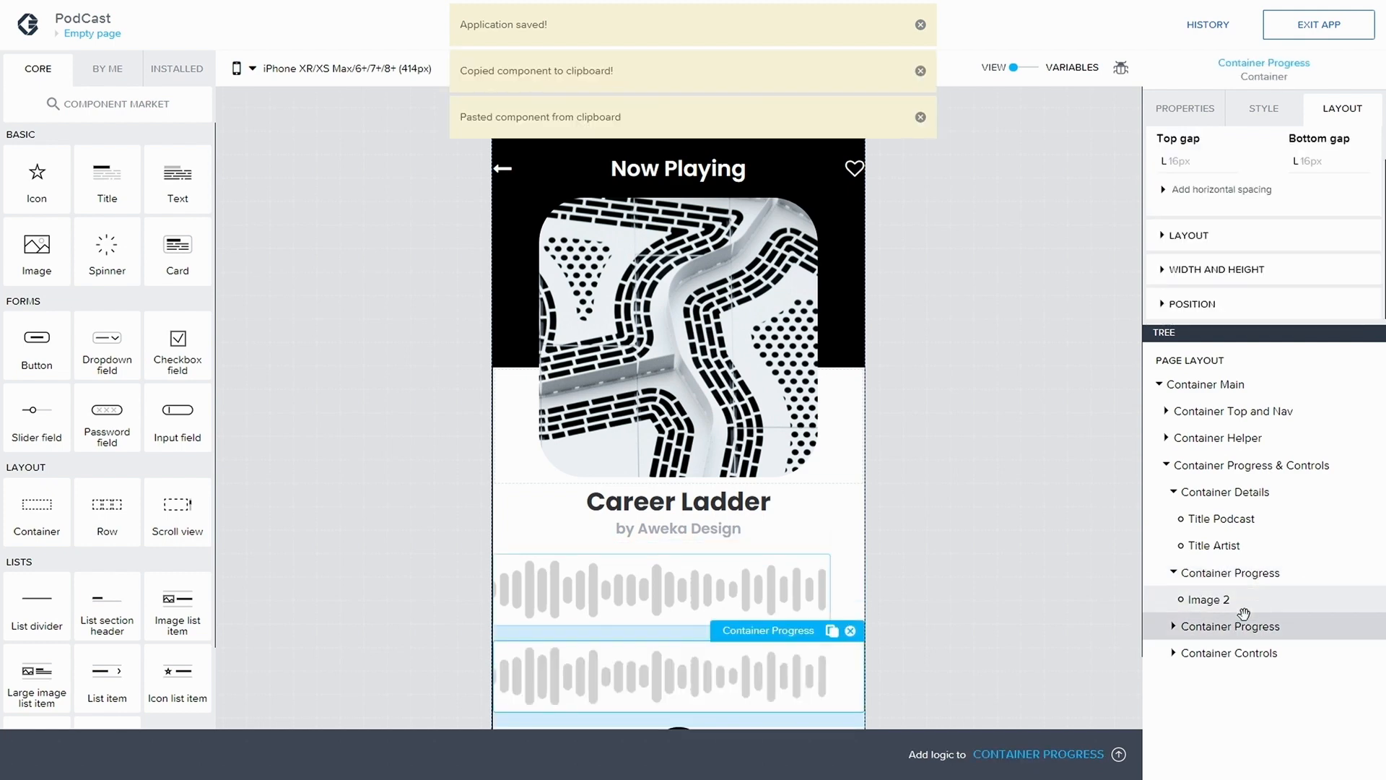
Nest the duplicated Container Progress inside the original Container Progress, below its image
left_click(1174, 627)
left_click(1230, 654)
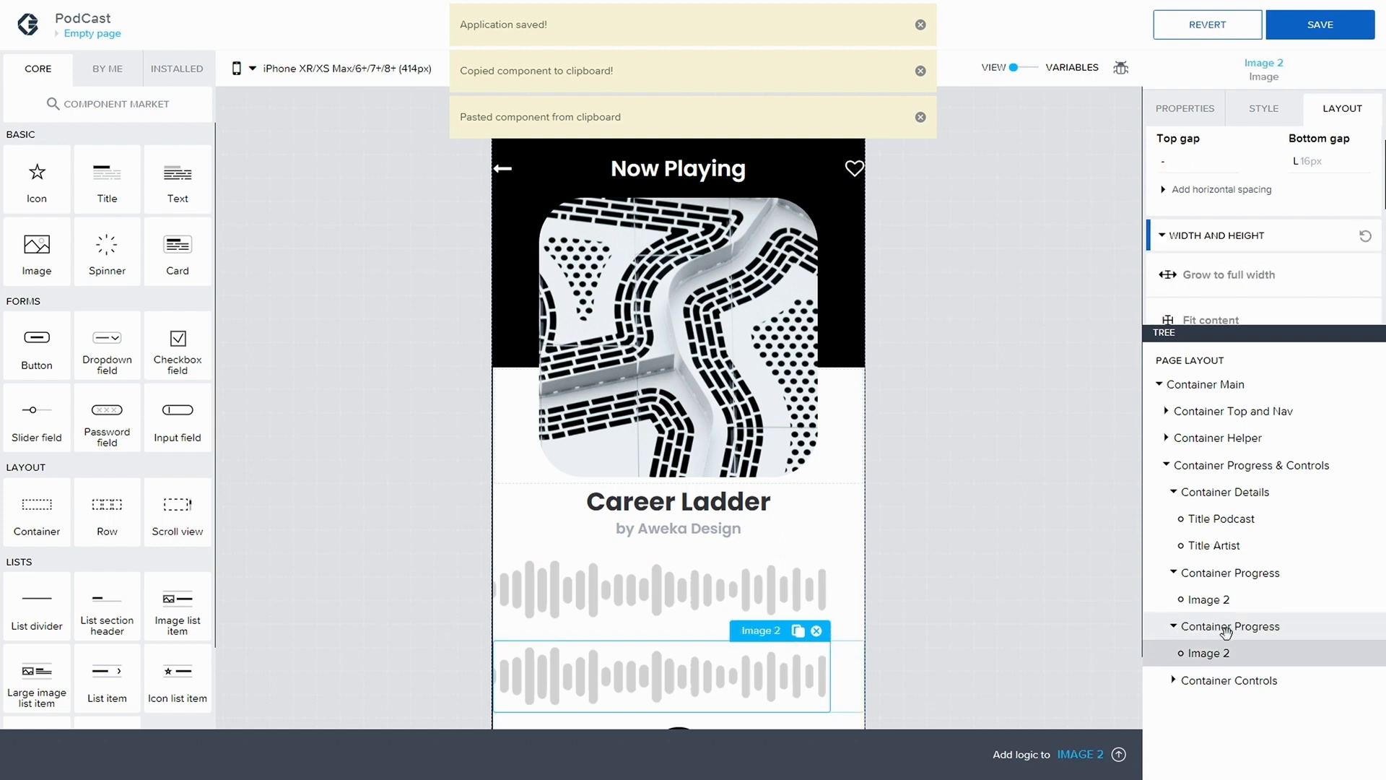
left_click(1175, 627)
left_click_drag(1285, 625, 1253, 625)
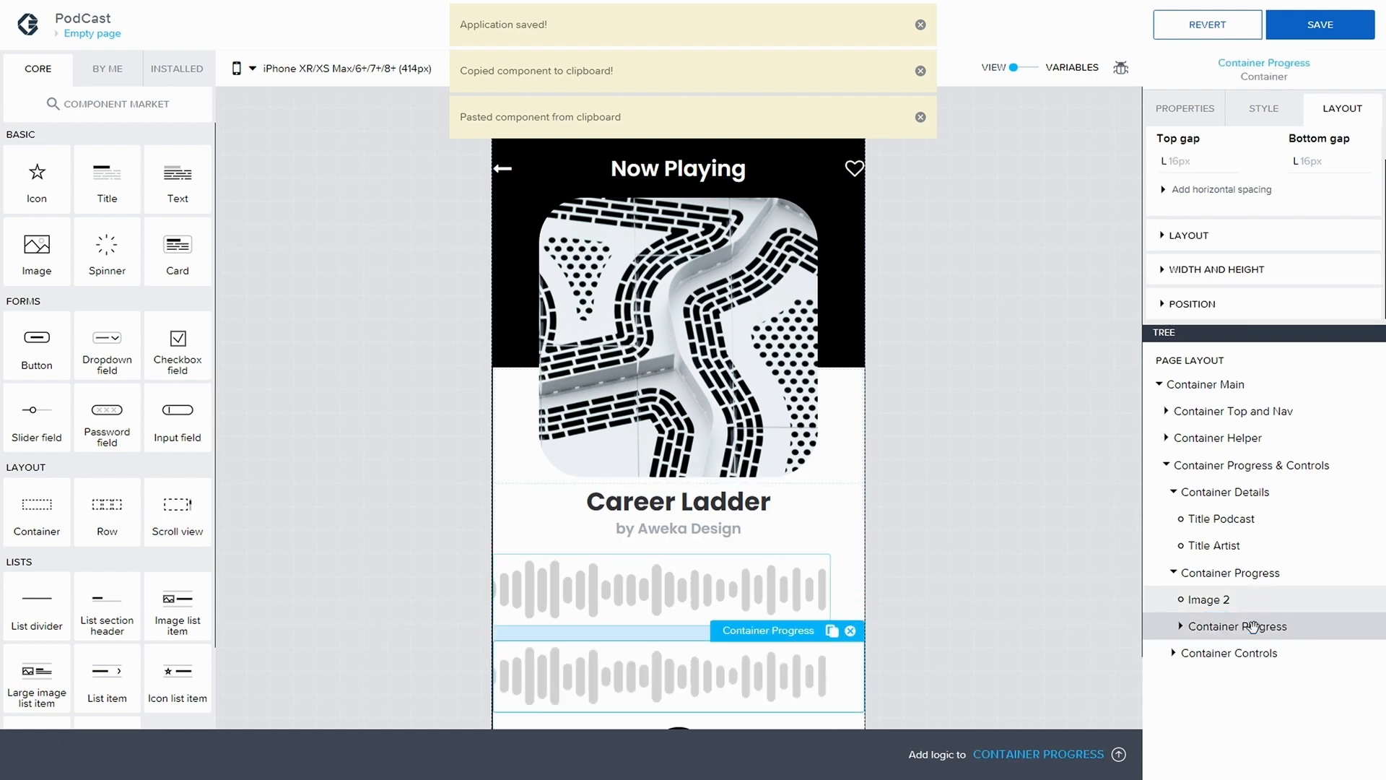
left_click(1173, 573)
left_click(1173, 572)
Change the source of the image in the nested Container Progress to black.png and save the application
left_click(1184, 627)
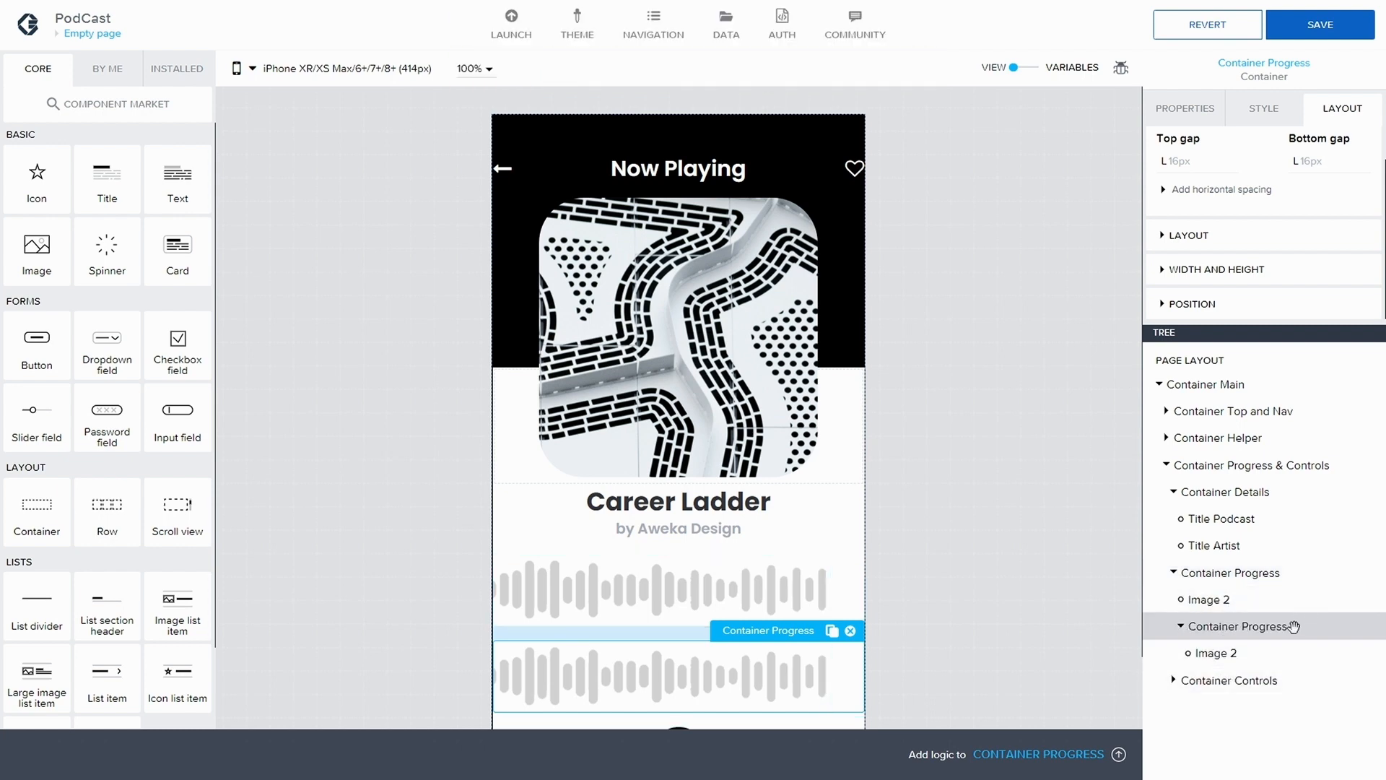
left_click(1231, 653)
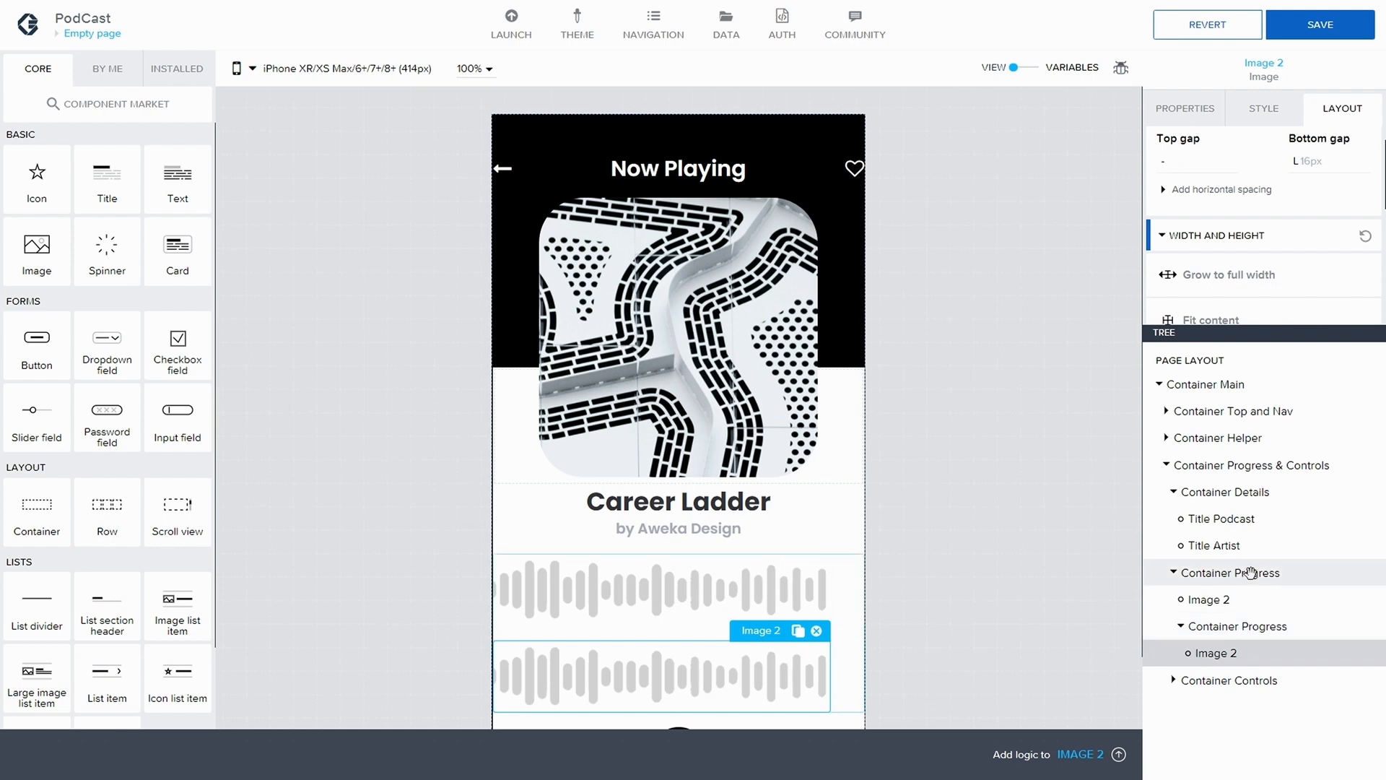
left_click(1217, 573)
left_click(1246, 626)
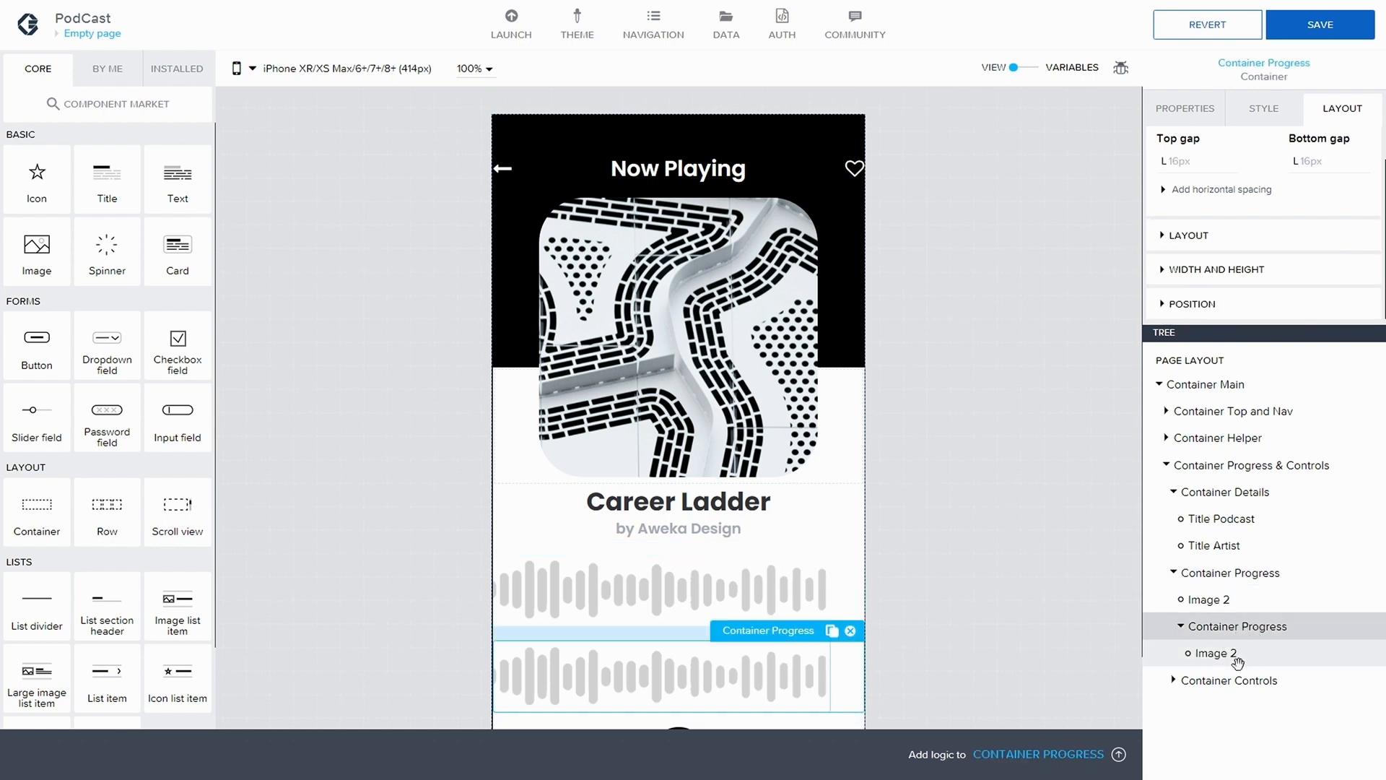
left_click(1238, 653)
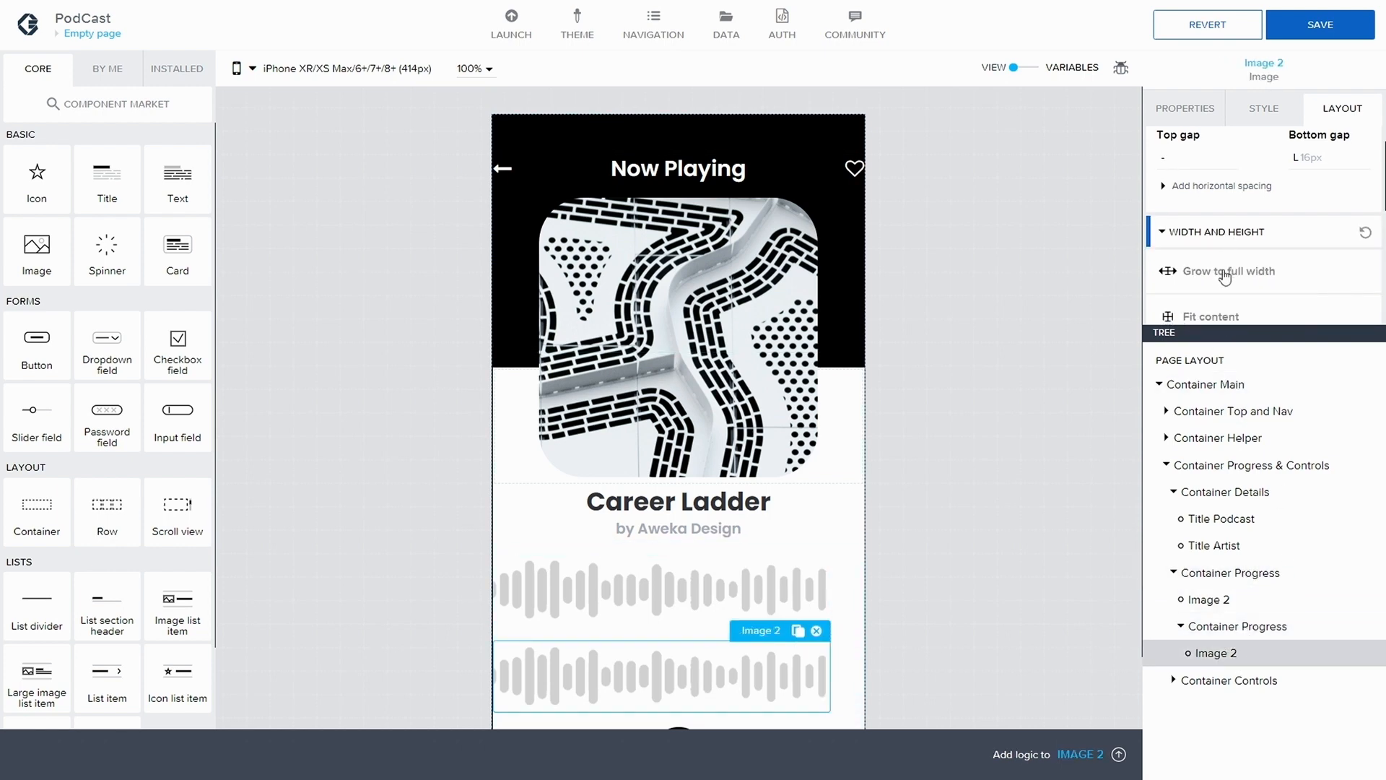
left_click(1200, 107)
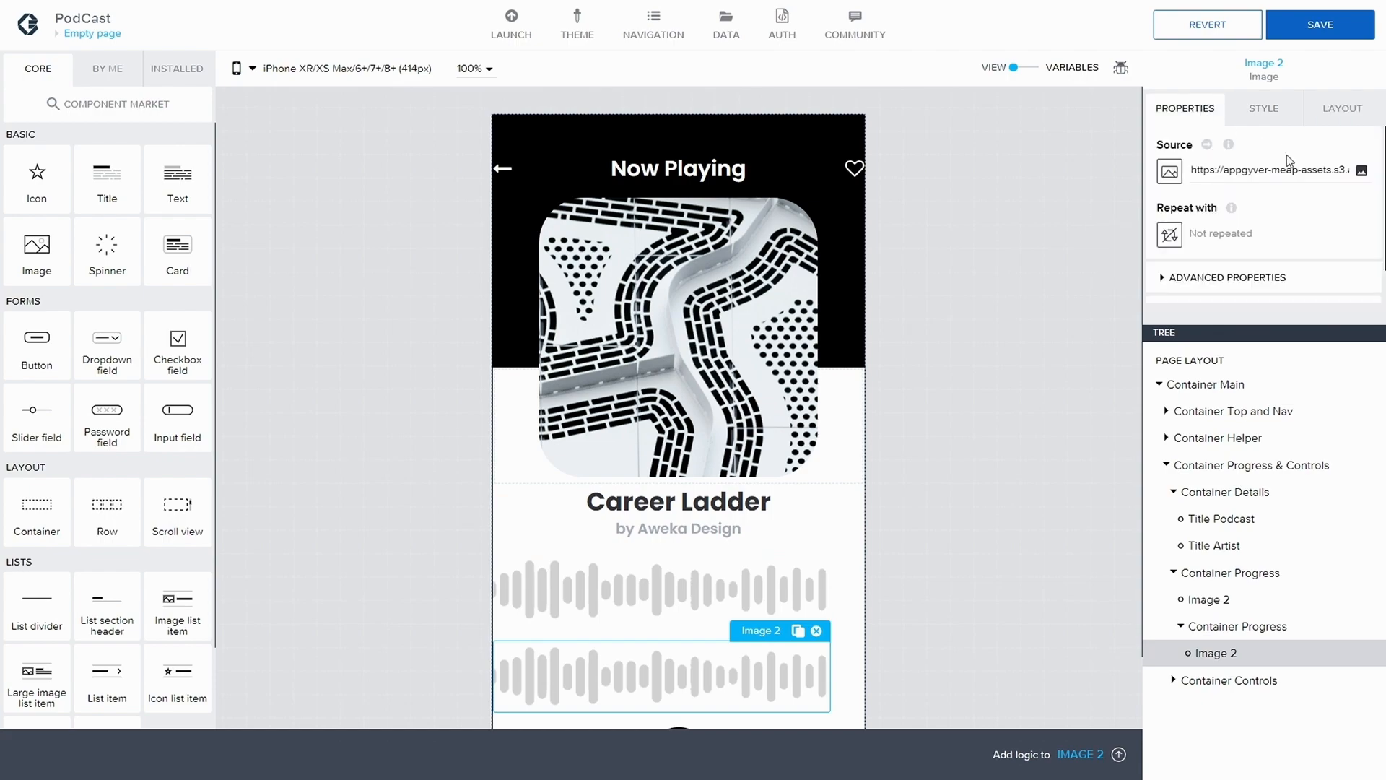
left_click(1362, 170)
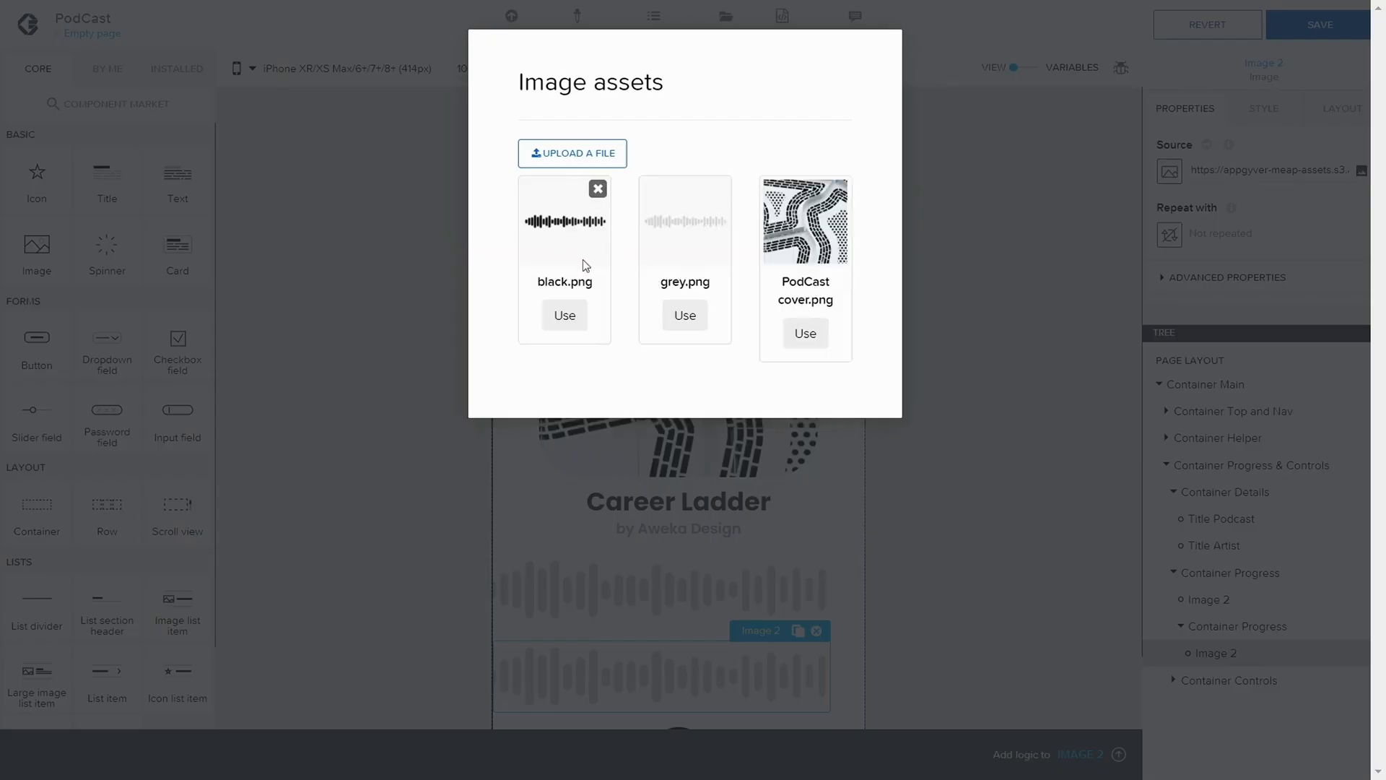
left_click(565, 315)
left_click(1320, 27)
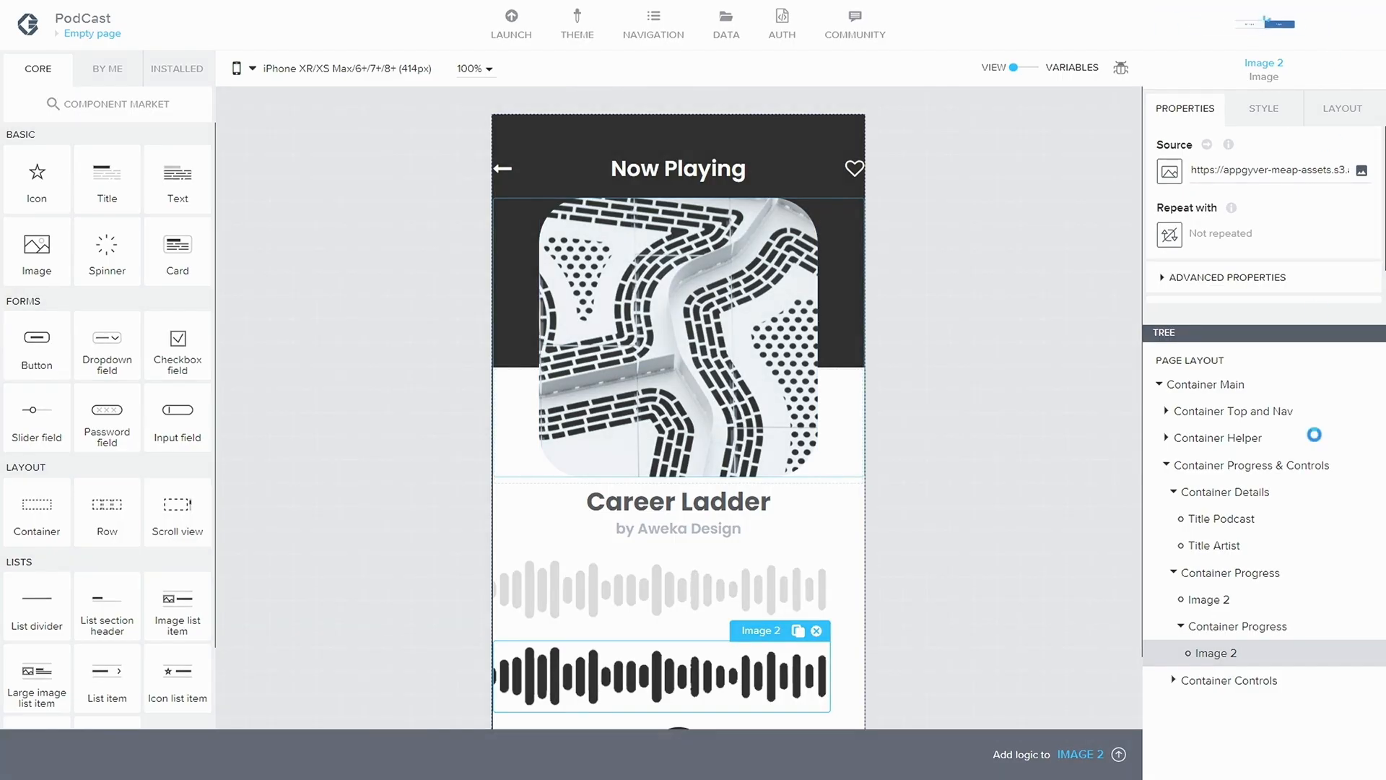
Set the nested Container Progress to Absolute position and save the application
left_click(1252, 626)
scroll(1284, 224, "down", 1)
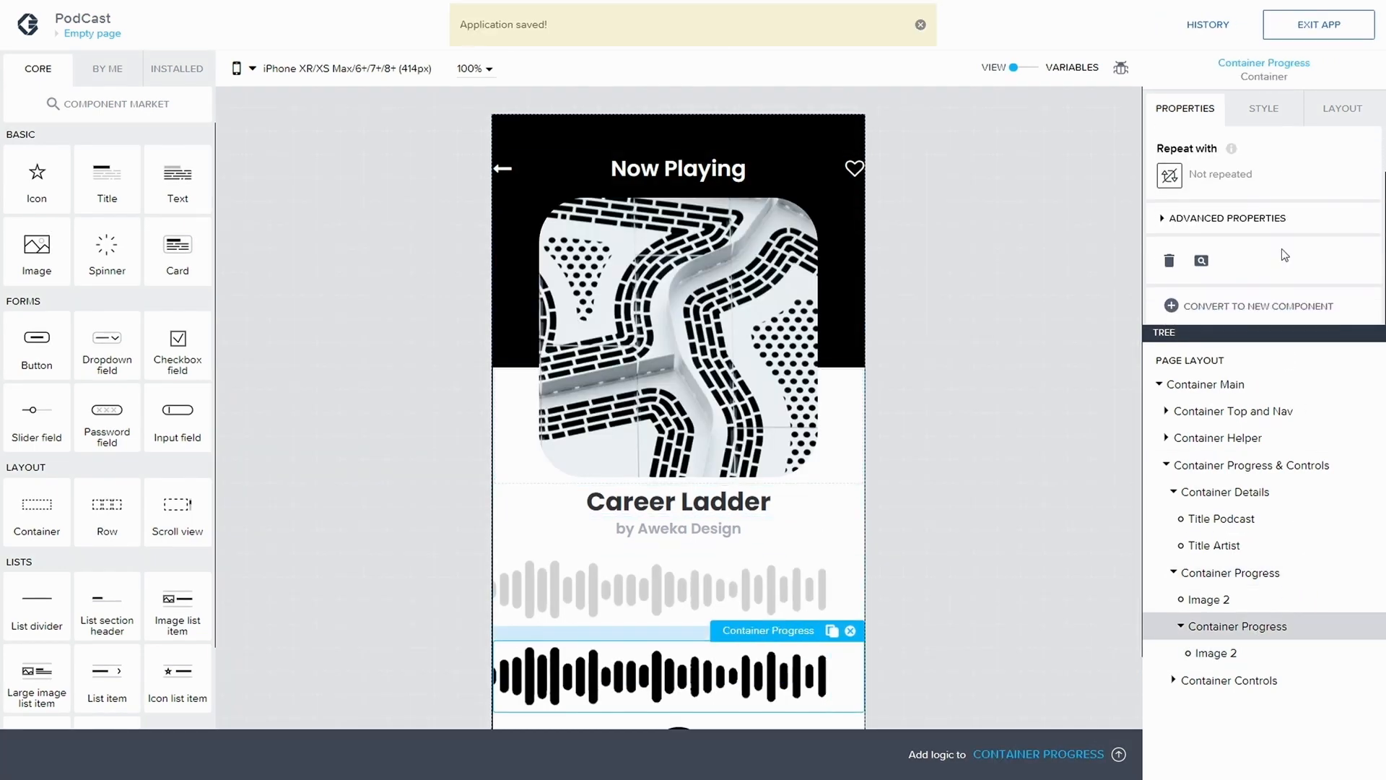
left_click(1305, 123)
left_click(1176, 302)
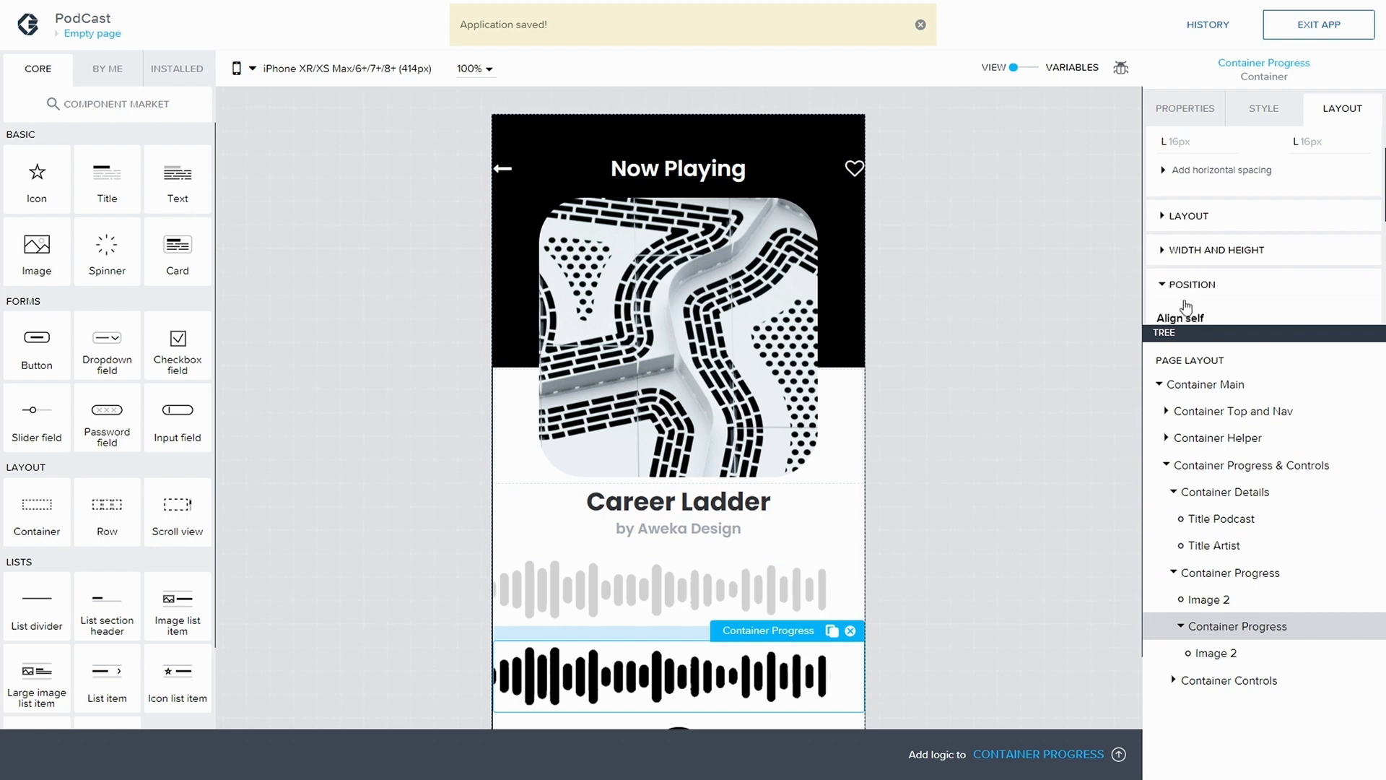
scroll(1220, 293, "down", 3)
left_click(1204, 177)
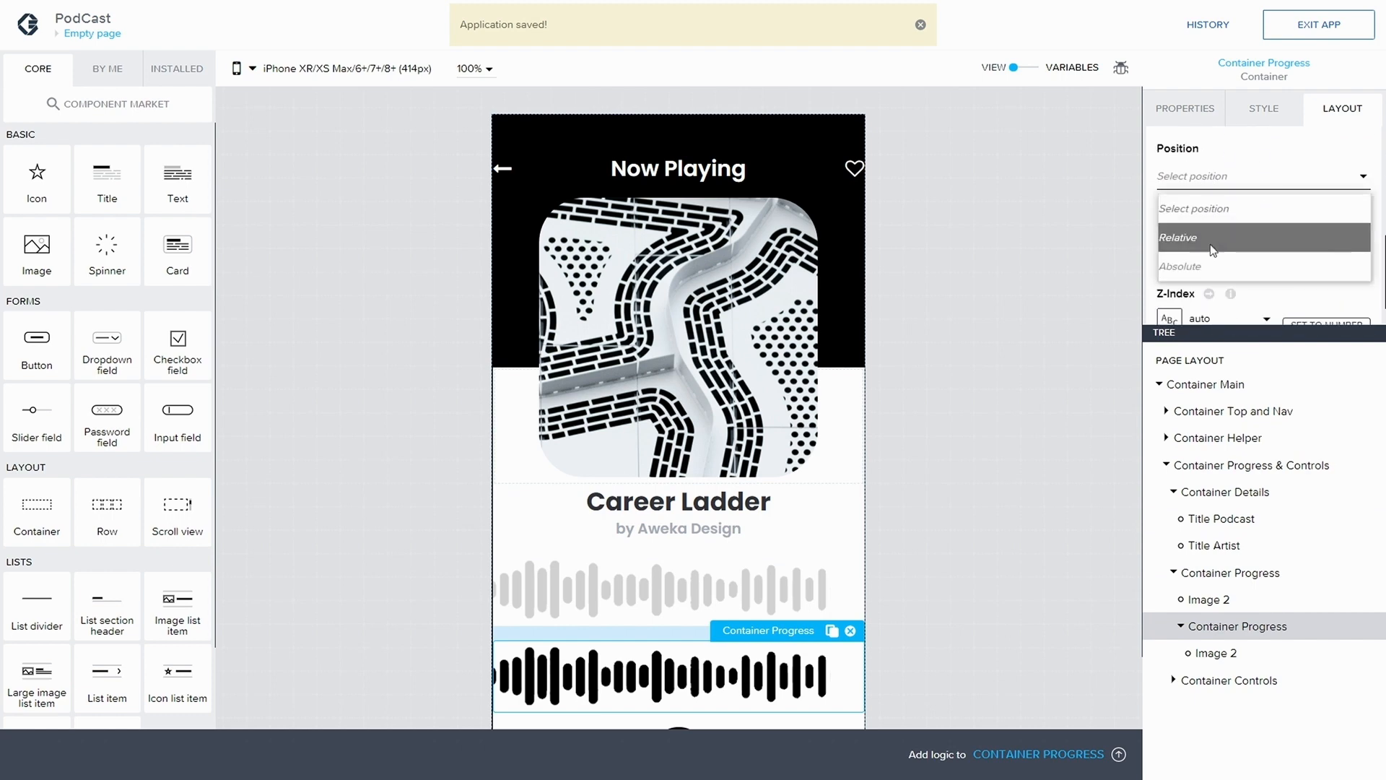
left_click(1211, 267)
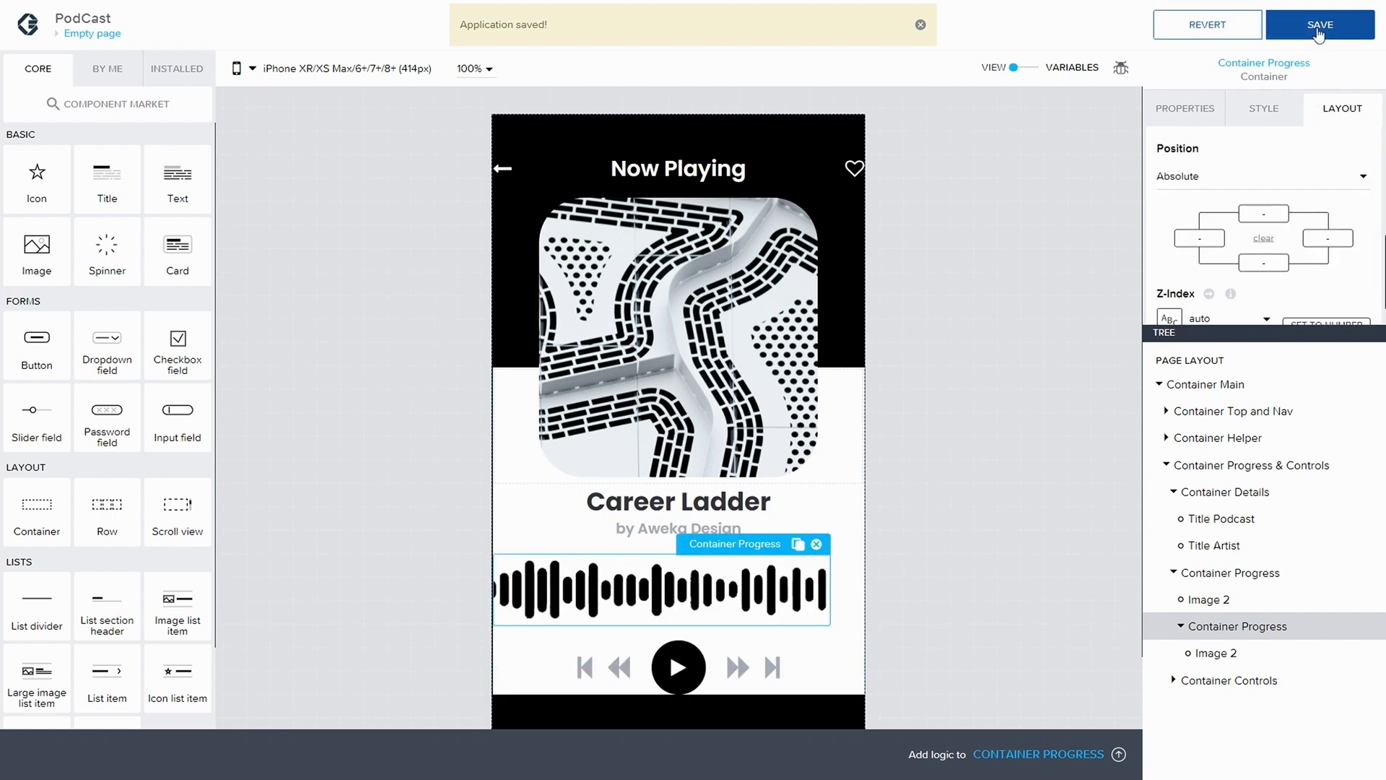
left_click(1317, 30)
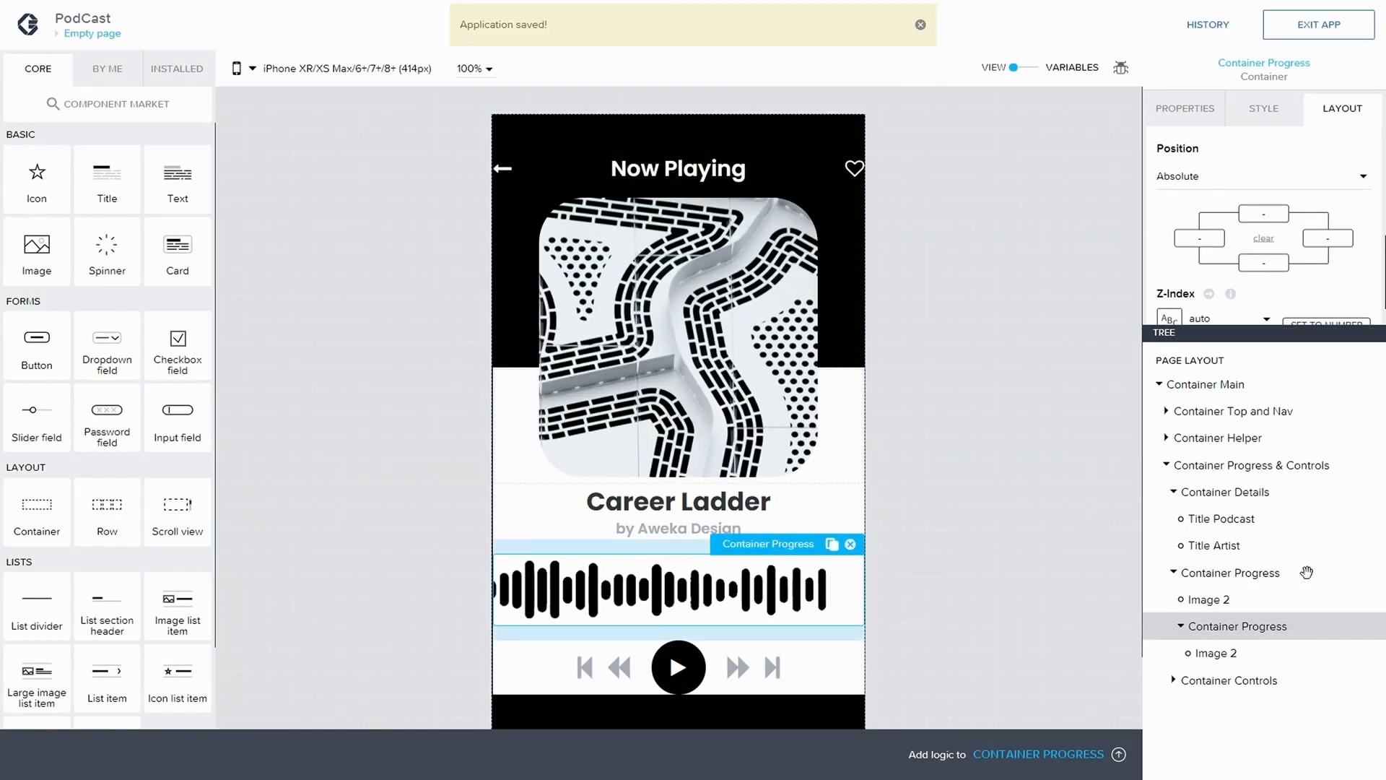
Try an XXL (24px) top gap on the outer Container Progress and return it to L (16px)
left_click(1307, 573)
left_click(1164, 231)
scroll(1237, 294, "down", 1)
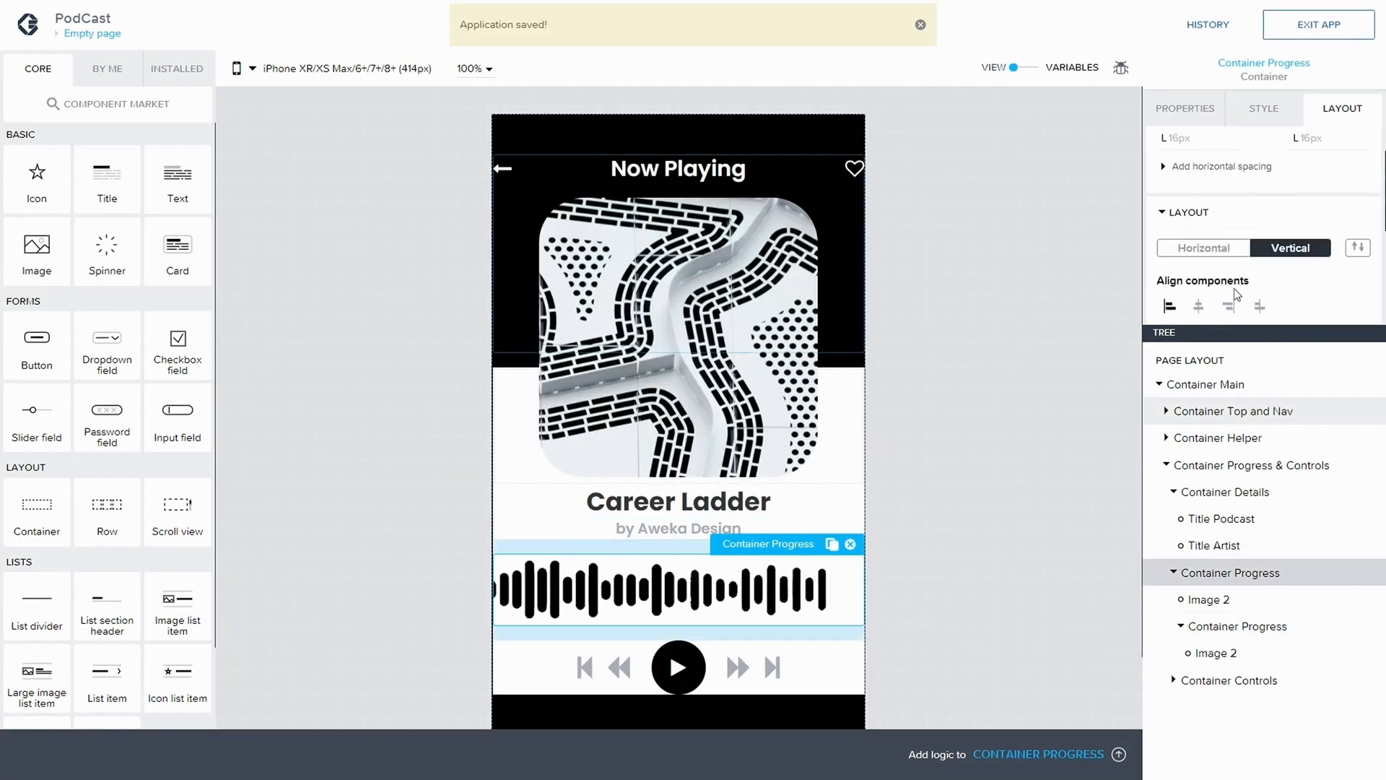
scroll(1236, 293, "down", 1)
left_click(1178, 175)
left_click(1178, 163)
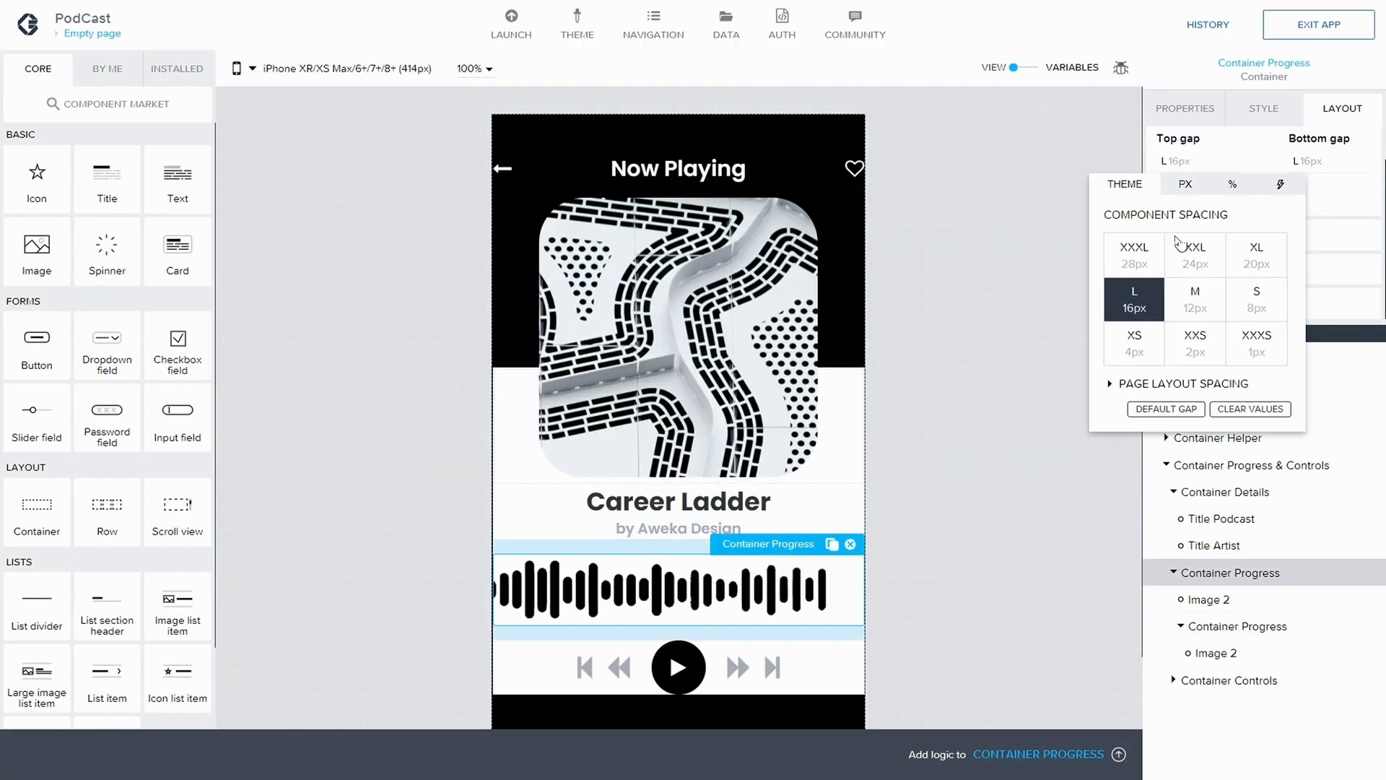
left_click(1195, 260)
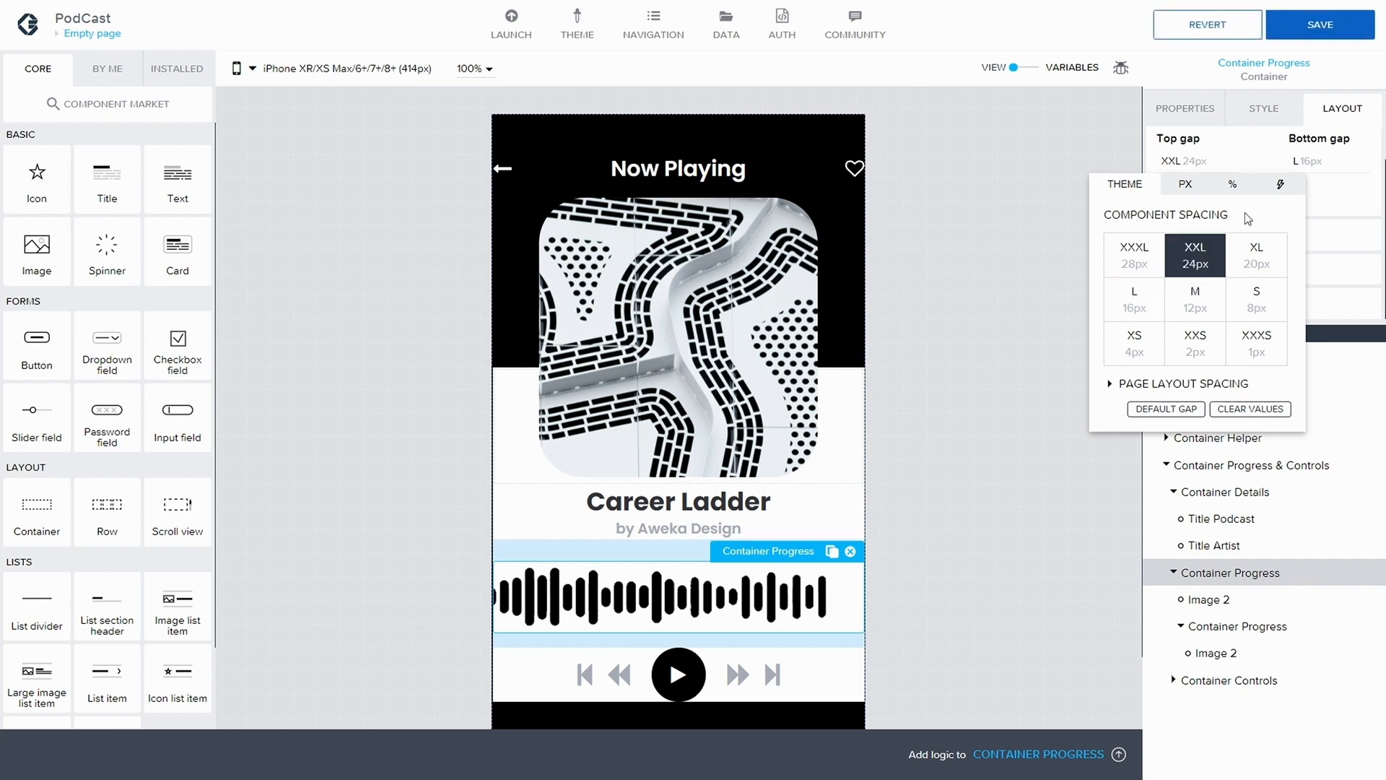
left_click(1174, 147)
left_click(1185, 165)
left_click(1128, 301)
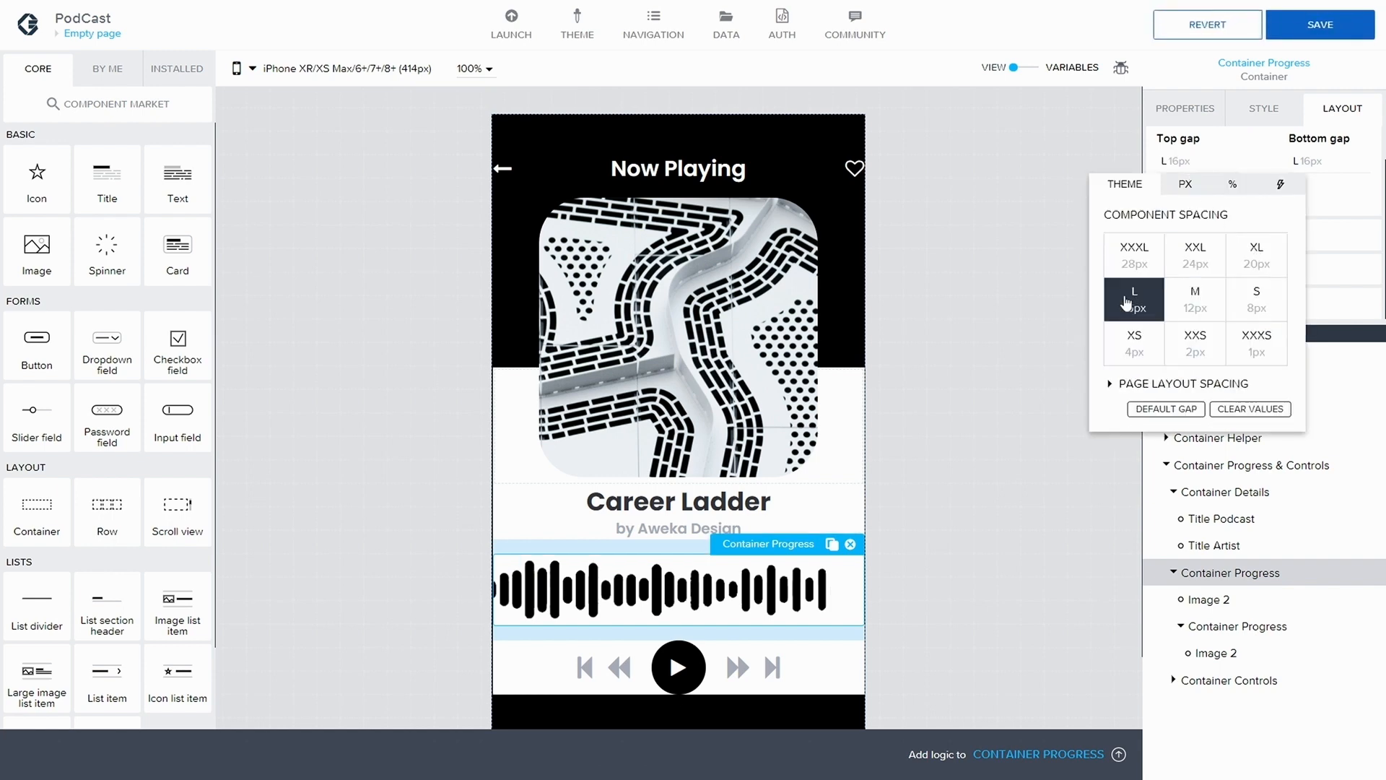
left_click(1081, 141)
Set the outer Container Progress's left and right spacing to L (16px) and save the application
left_click(1162, 189)
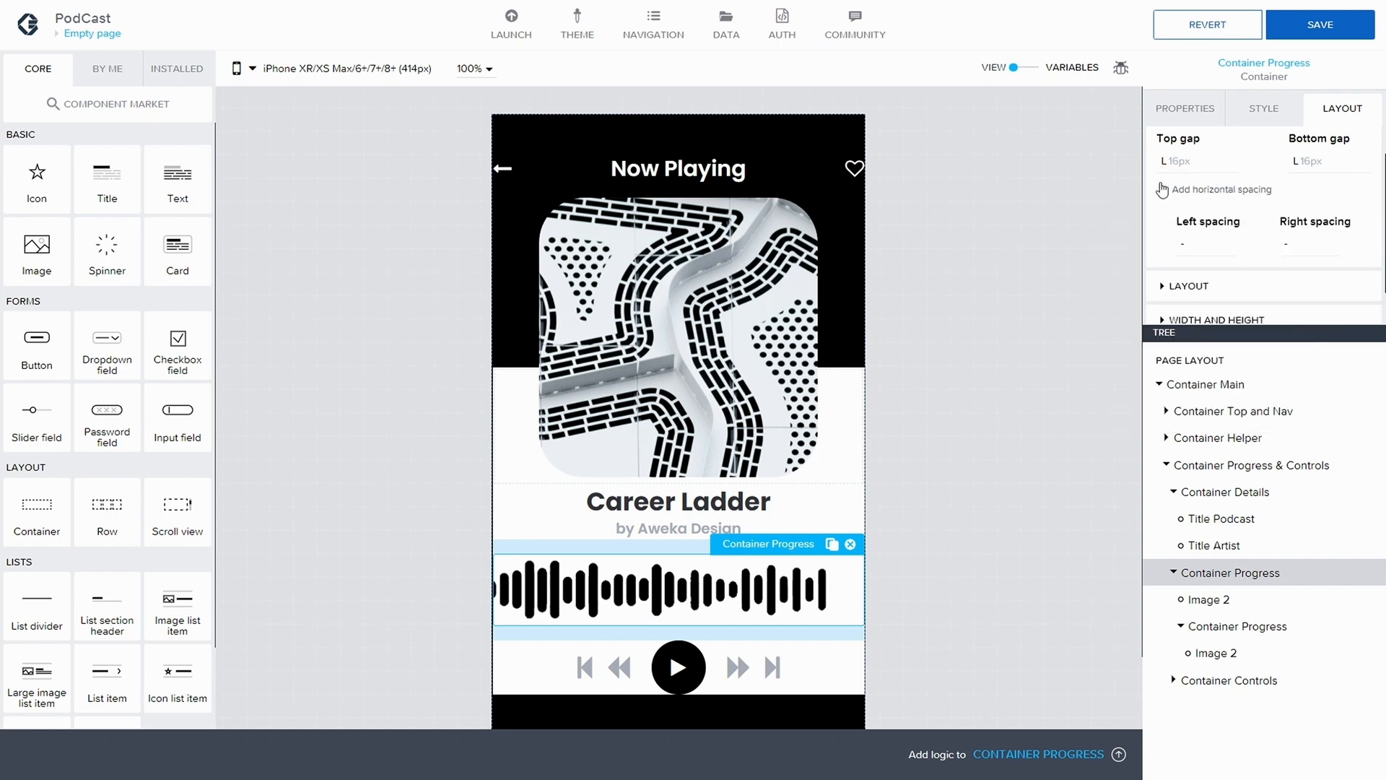
left_click(1190, 245)
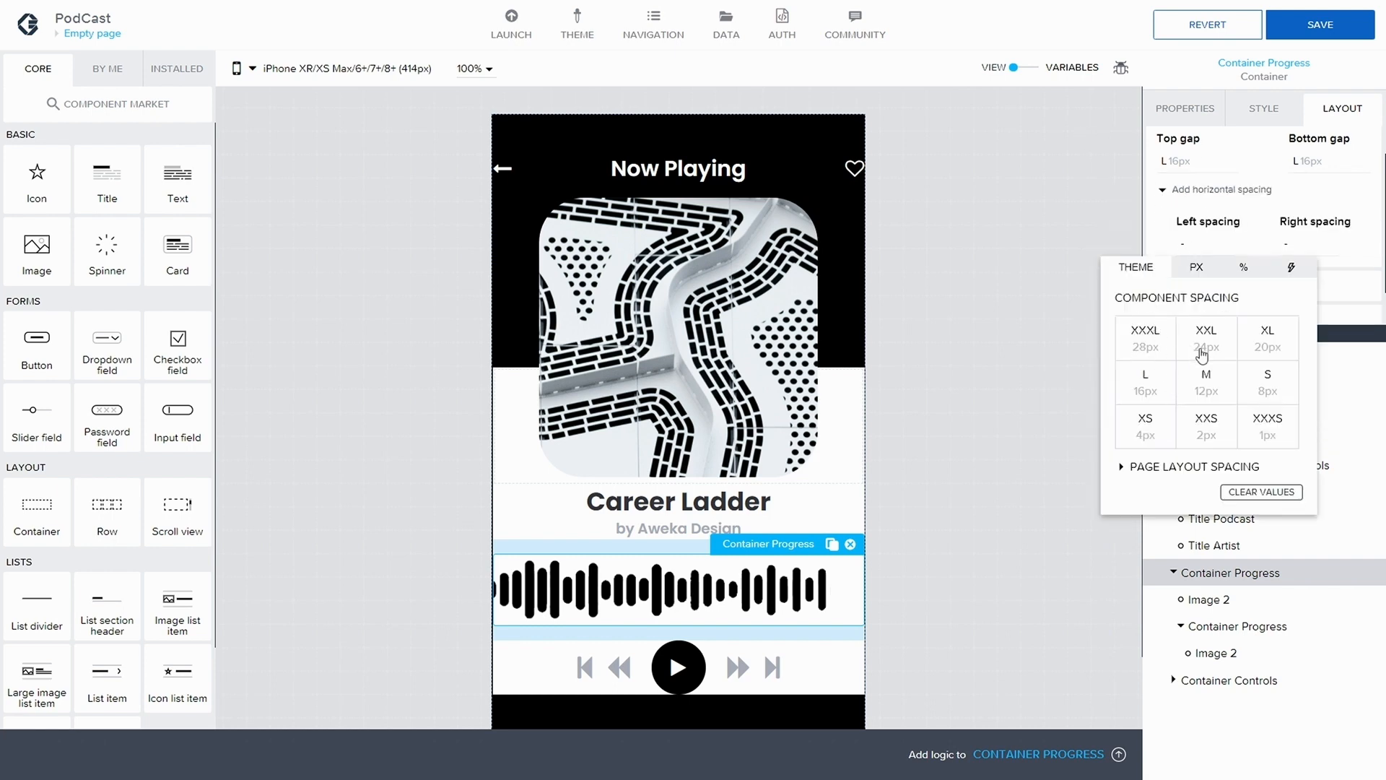
left_click(1141, 388)
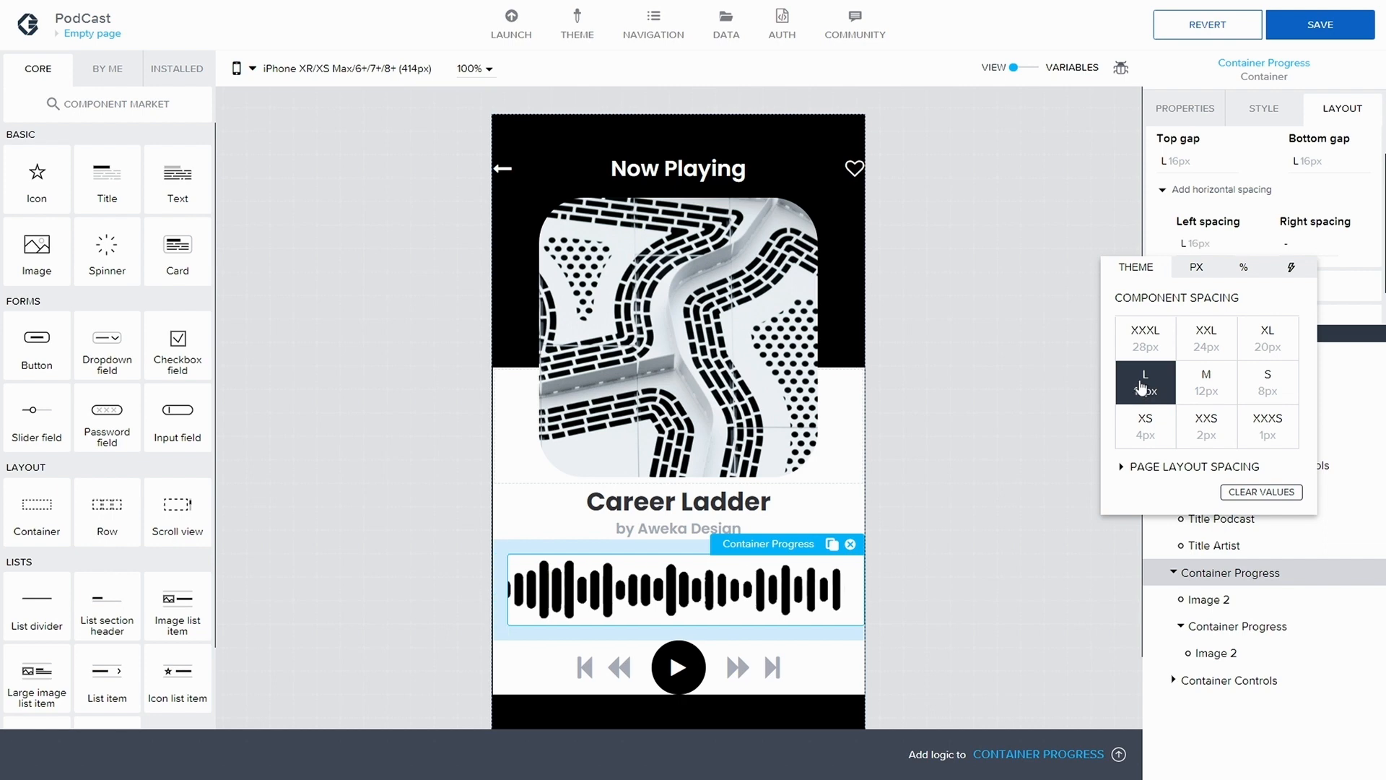
left_click(1314, 164)
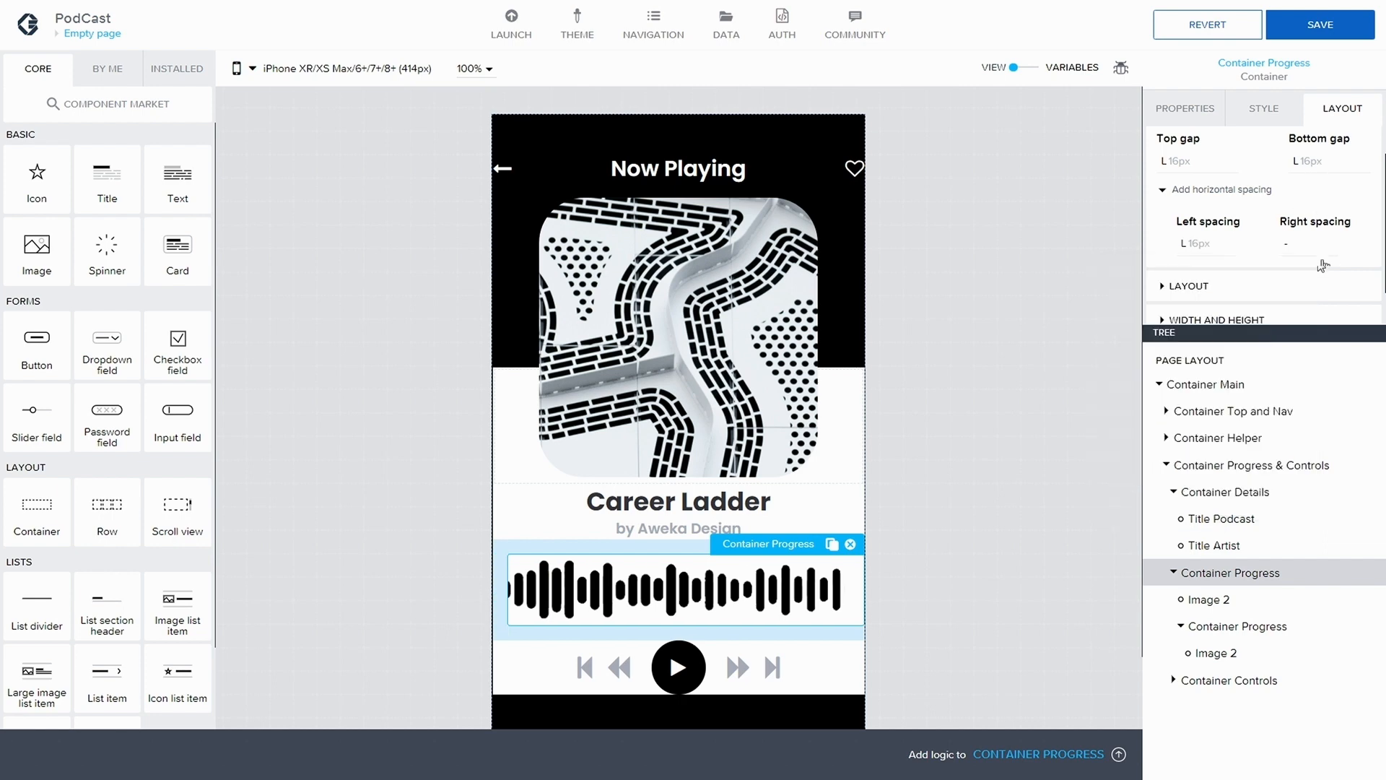
left_click(1297, 258)
left_click(1216, 390)
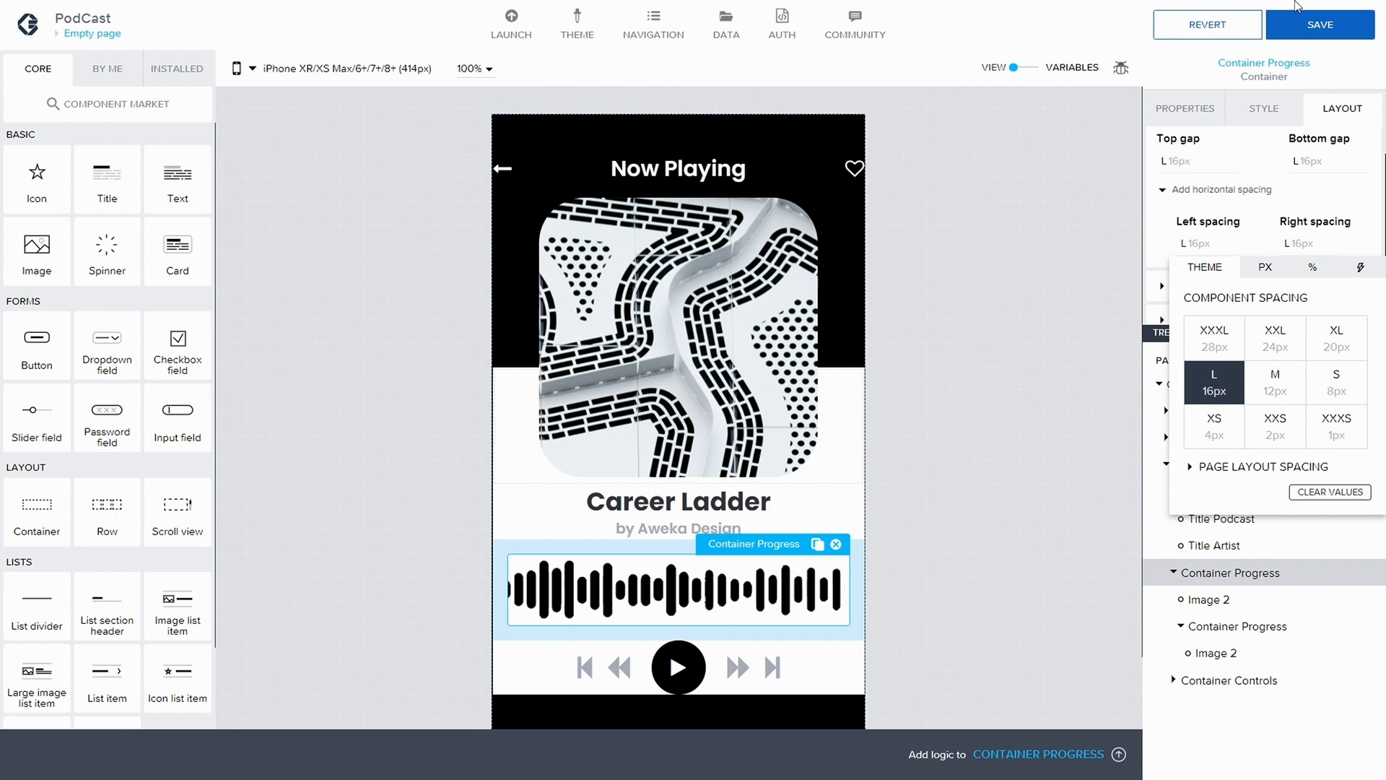
left_click(1325, 29)
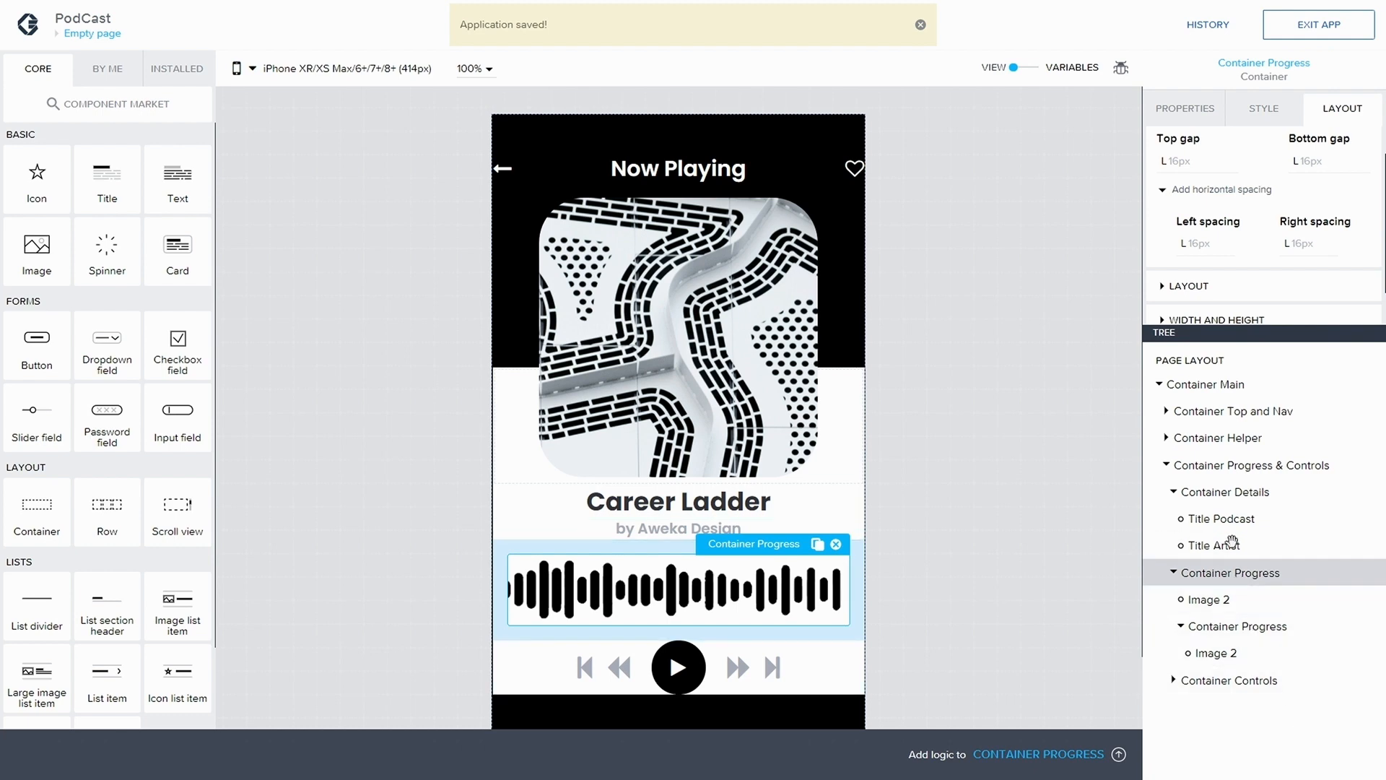
Switch Container Progress & Controls to Advanced sizing and set its width to 100%
left_click(1234, 468)
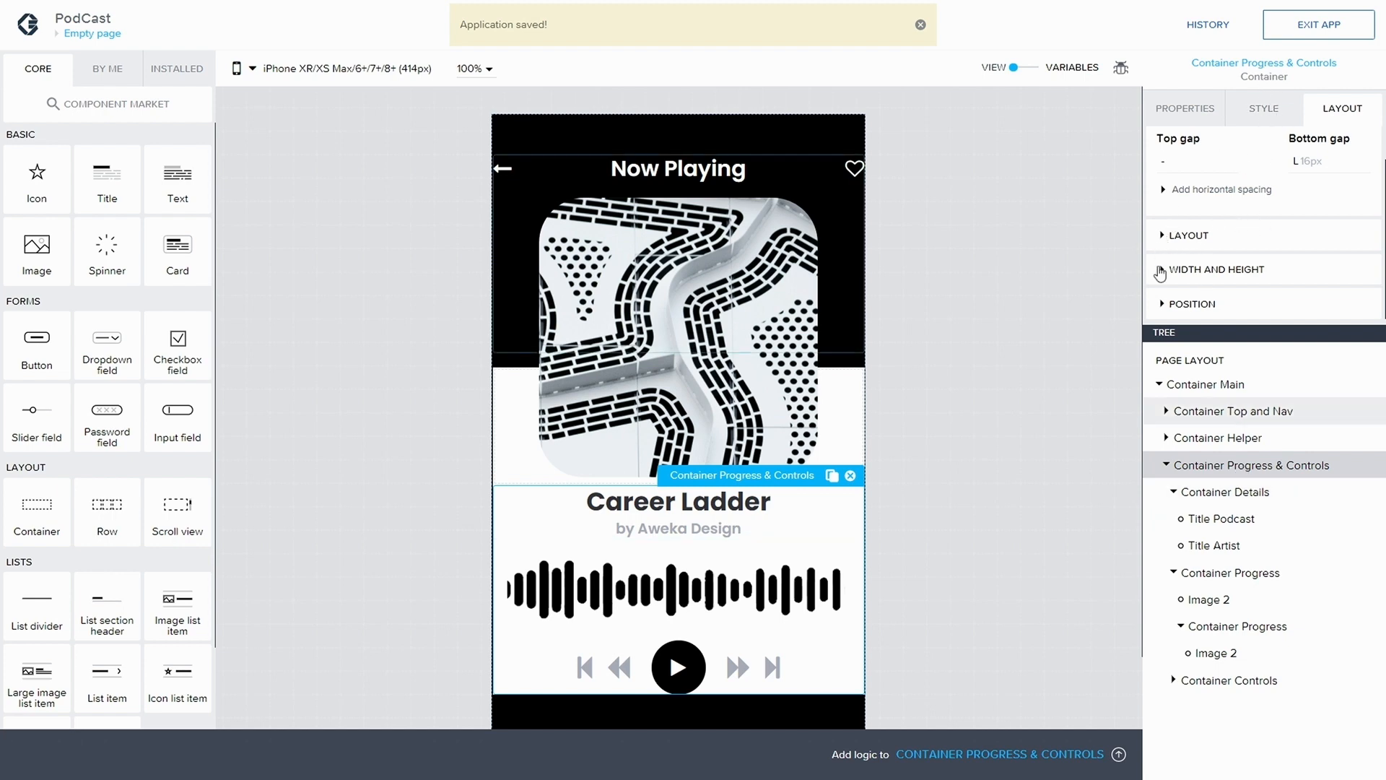
left_click(1210, 270)
scroll(1217, 273, "down", 3)
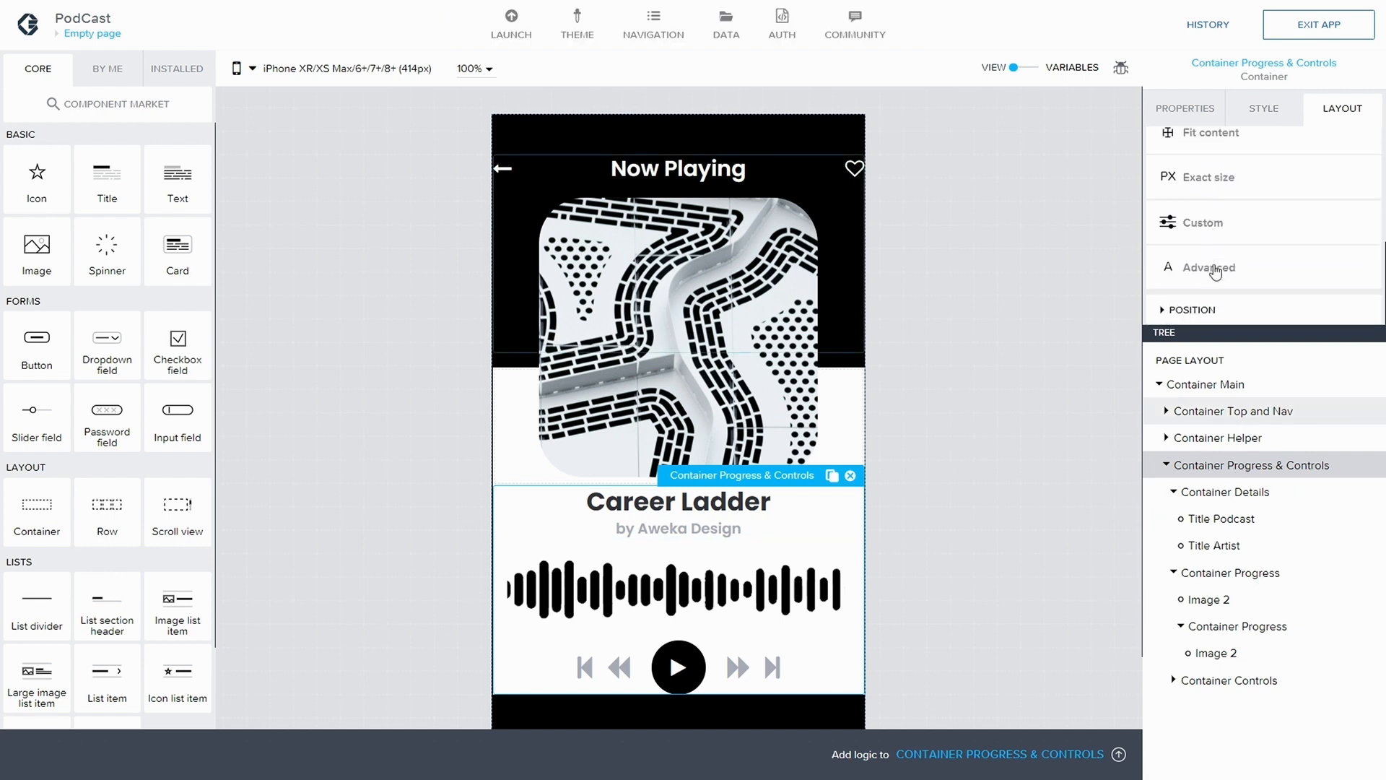
left_click(1167, 272)
scroll(1167, 272, "down", 1)
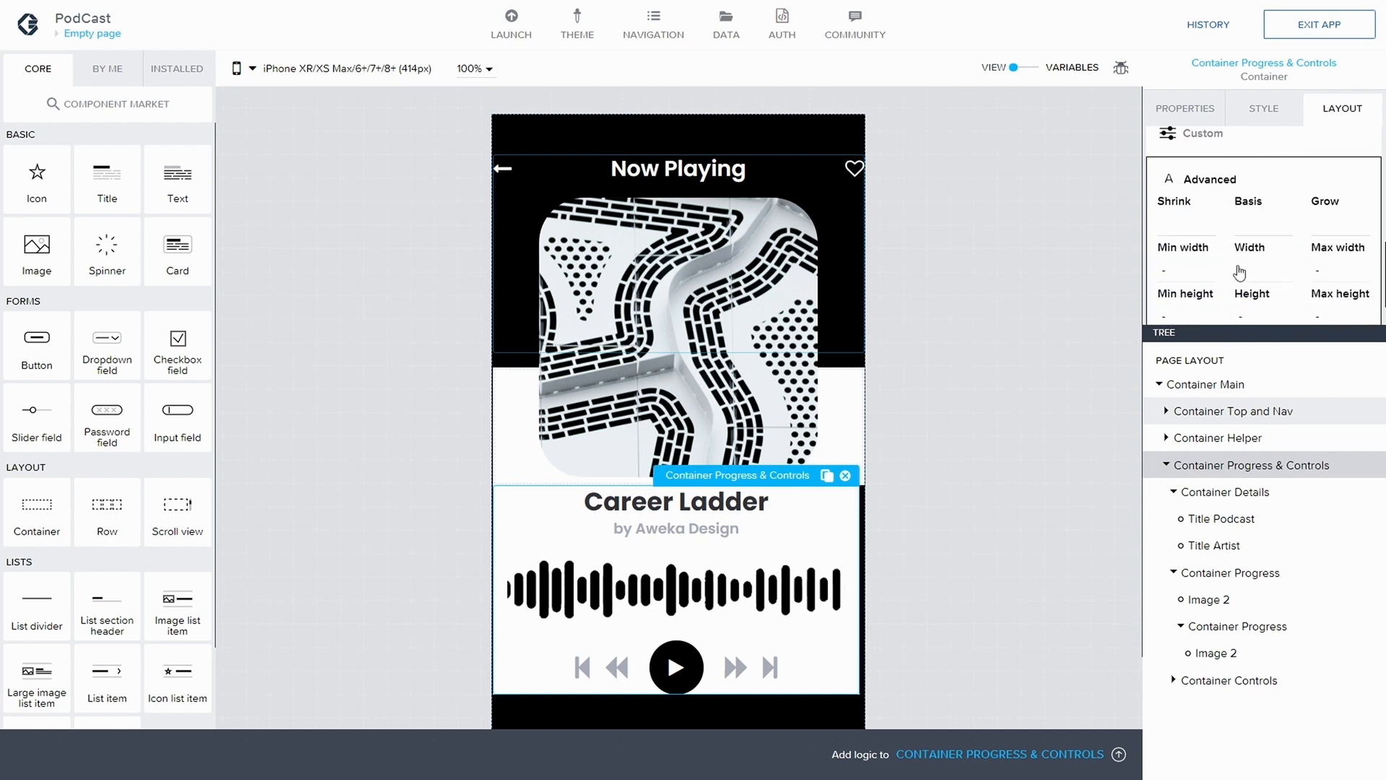
left_click(1253, 273)
left_click(1293, 295)
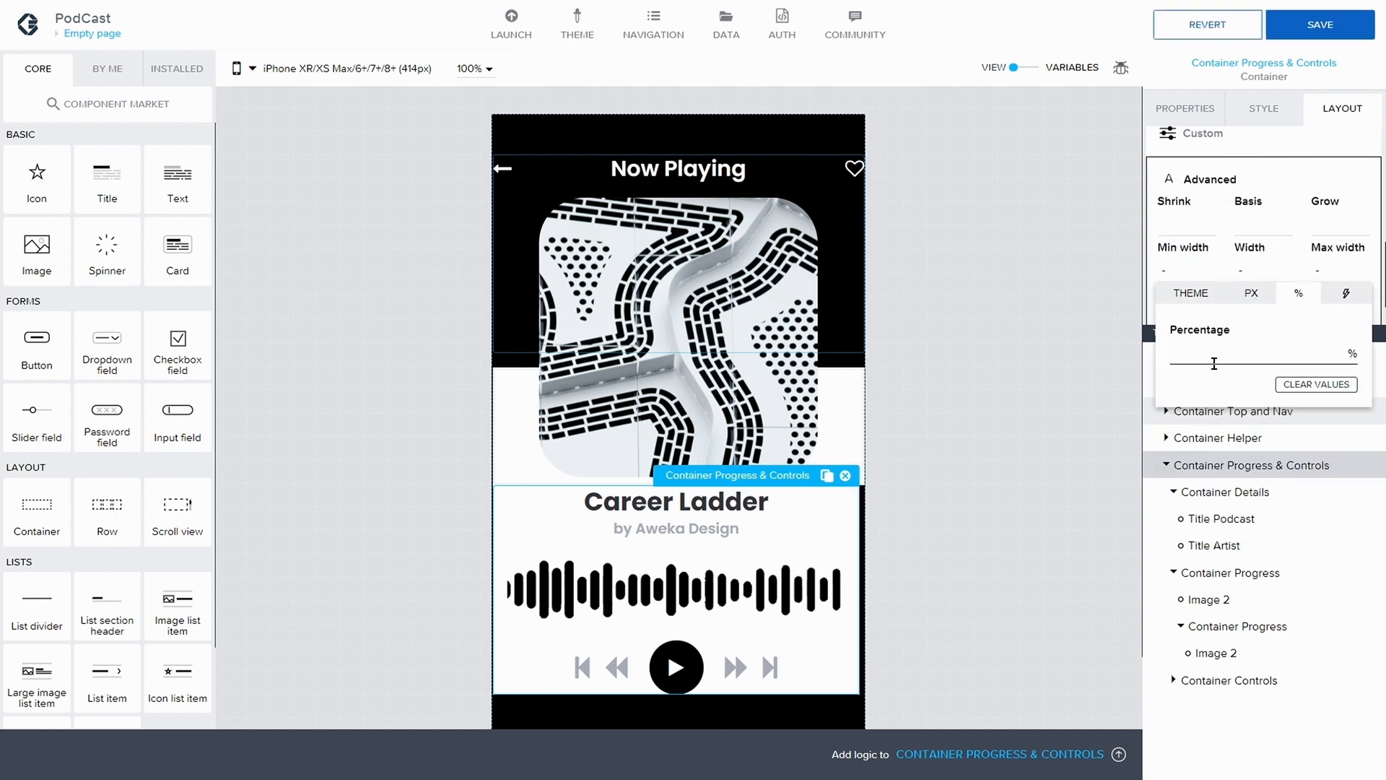
type("100")
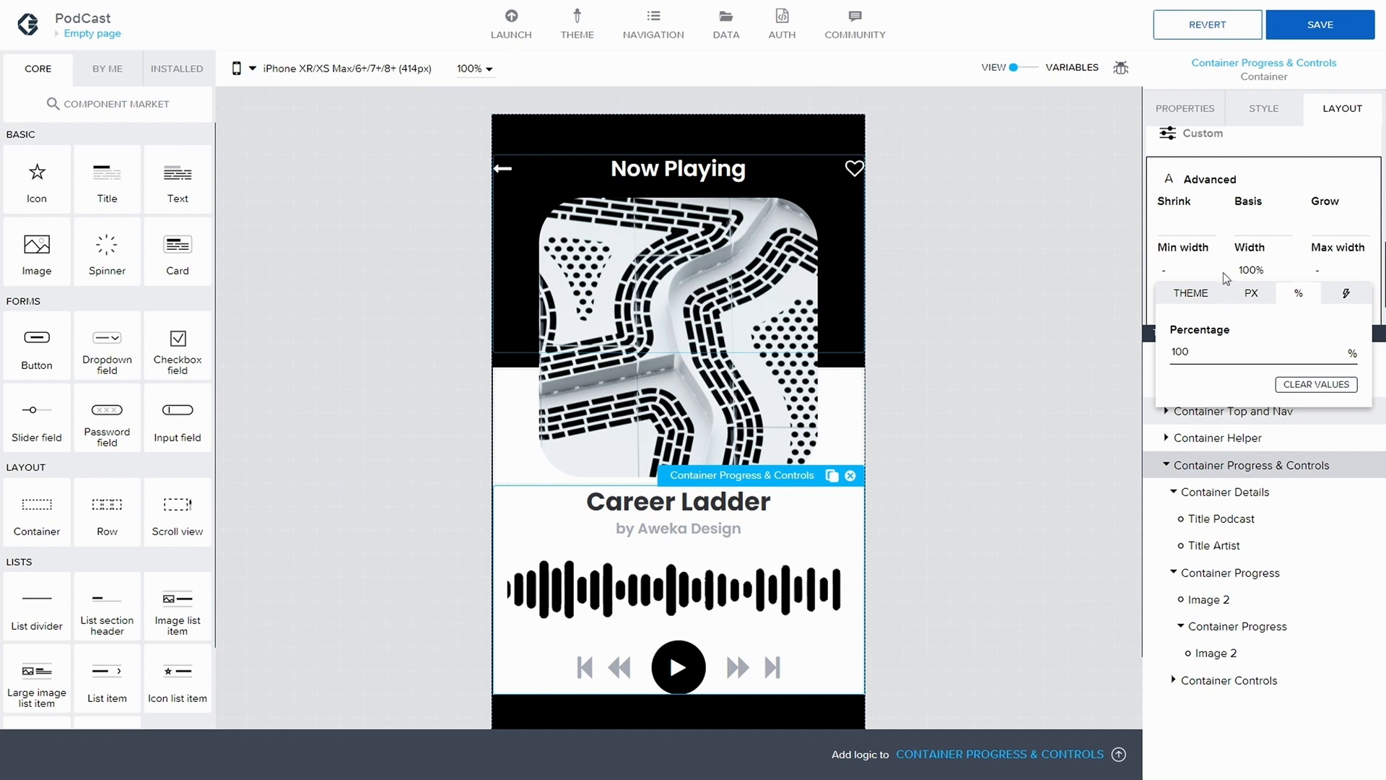
Set the height of Container Progress & Controls to 100% and save the application
left_click(1254, 318)
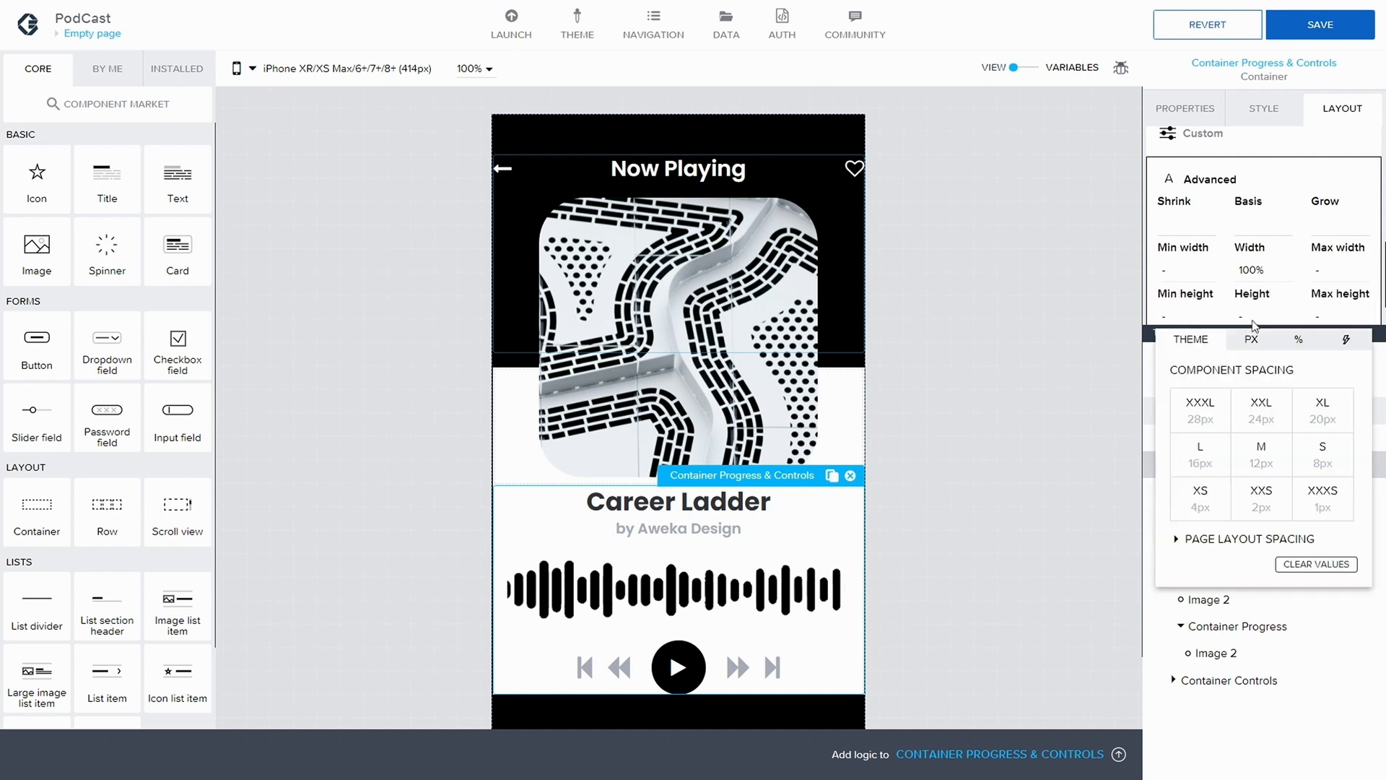
left_click(1299, 340)
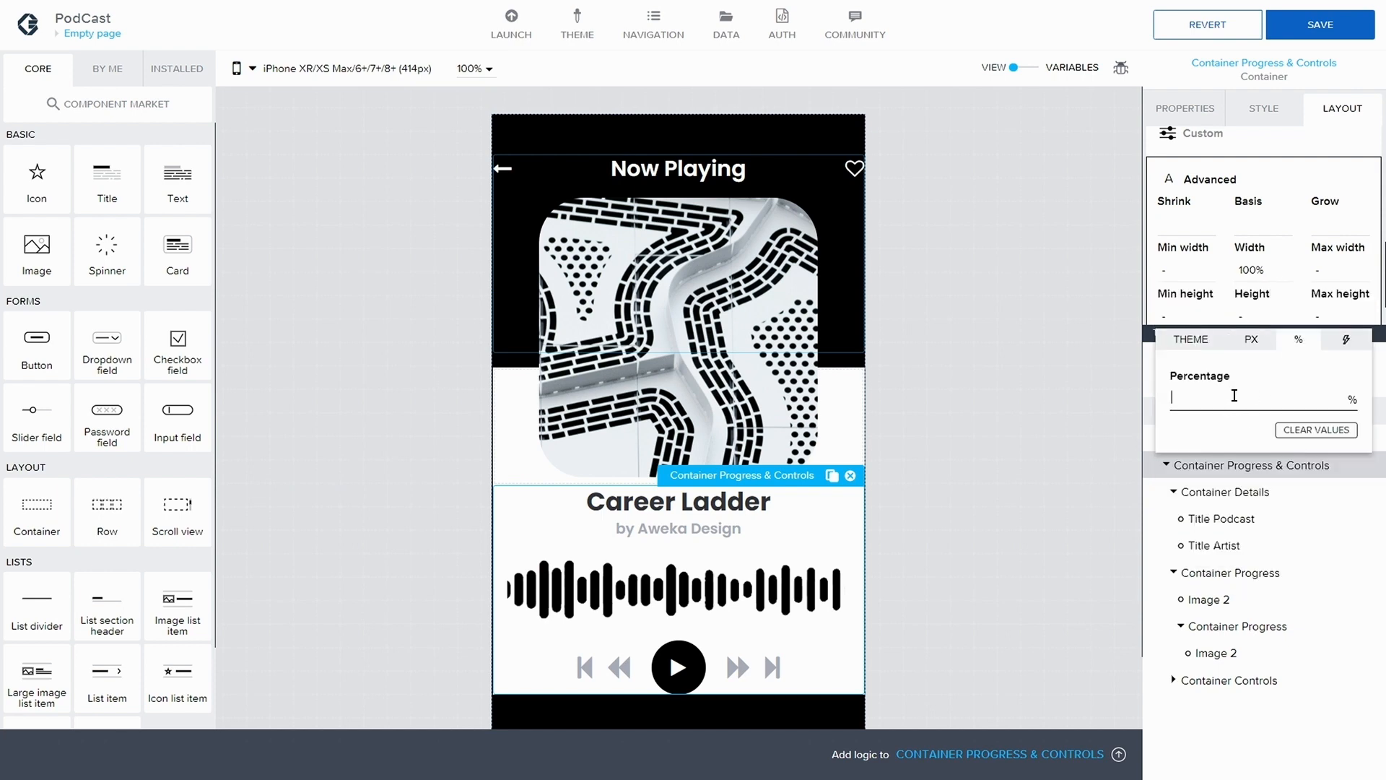
type("100")
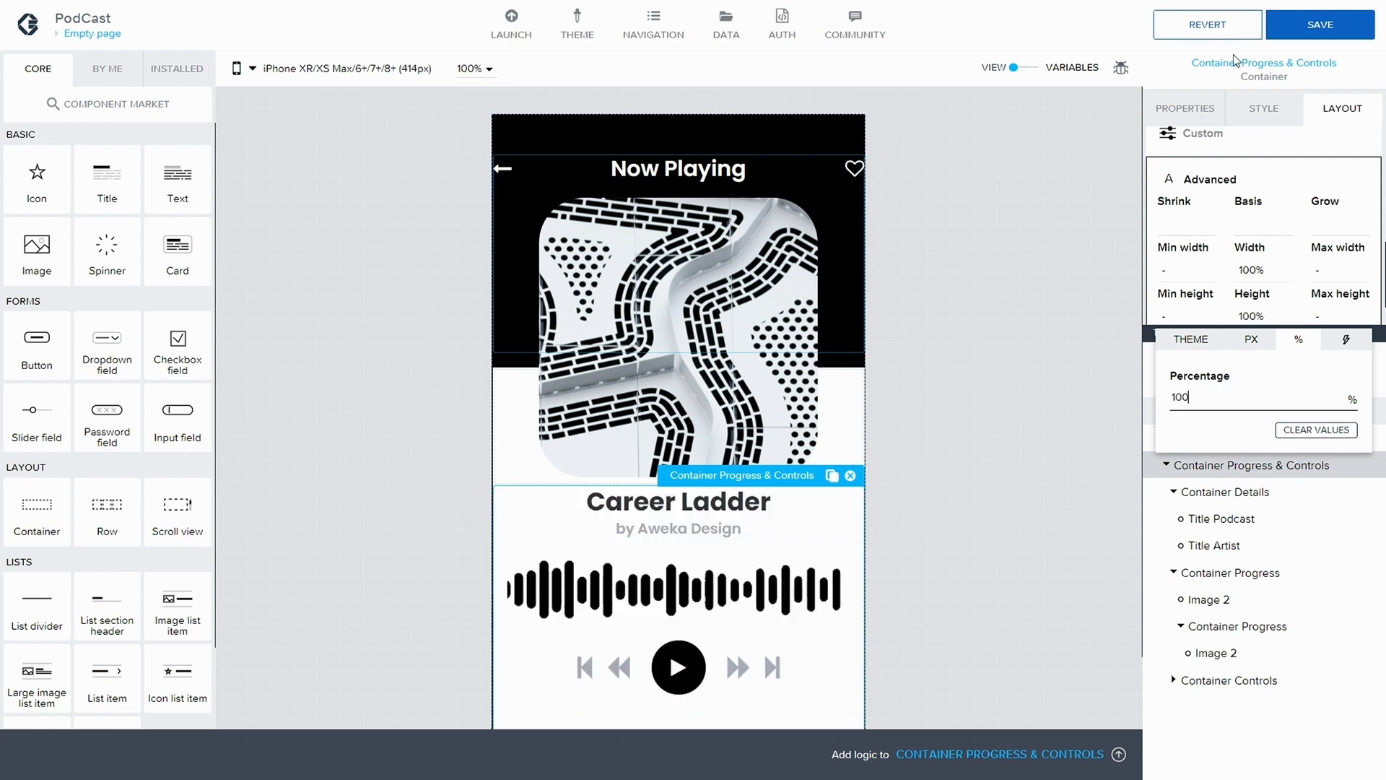
left_click(1319, 25)
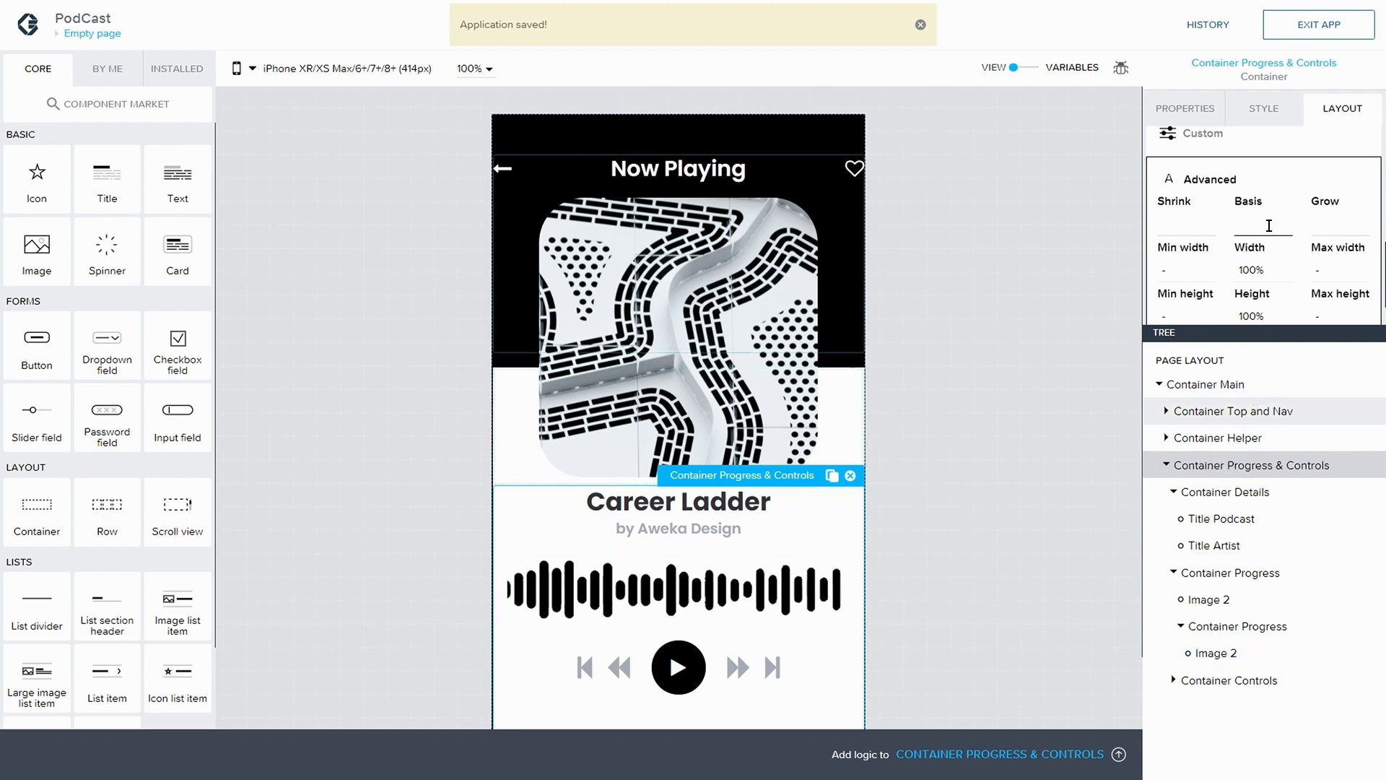
Set the top gap of Container Progress & Controls to XXXL (28px) and save the application
scroll(1228, 216, "up", 5)
left_click(1173, 202)
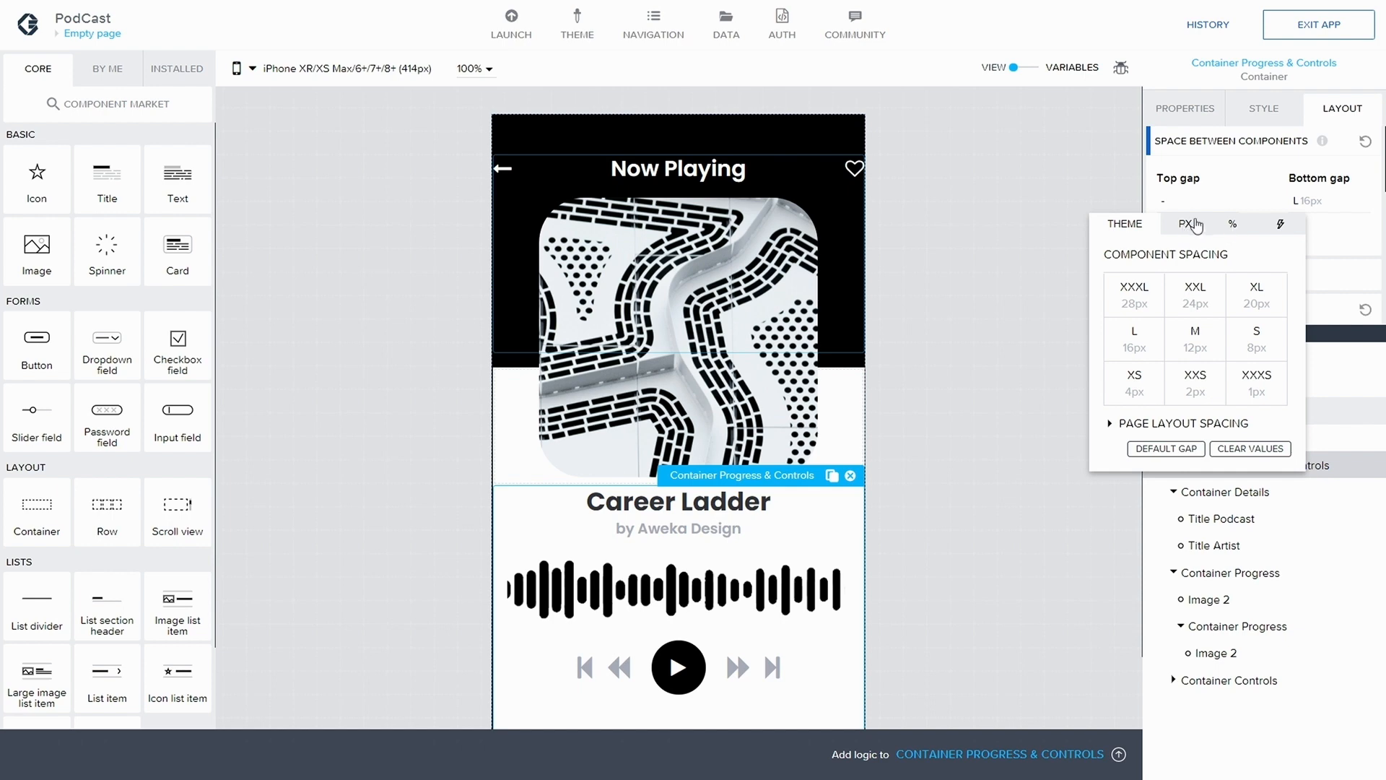
left_click(1185, 229)
left_click(1128, 225)
left_click(1136, 302)
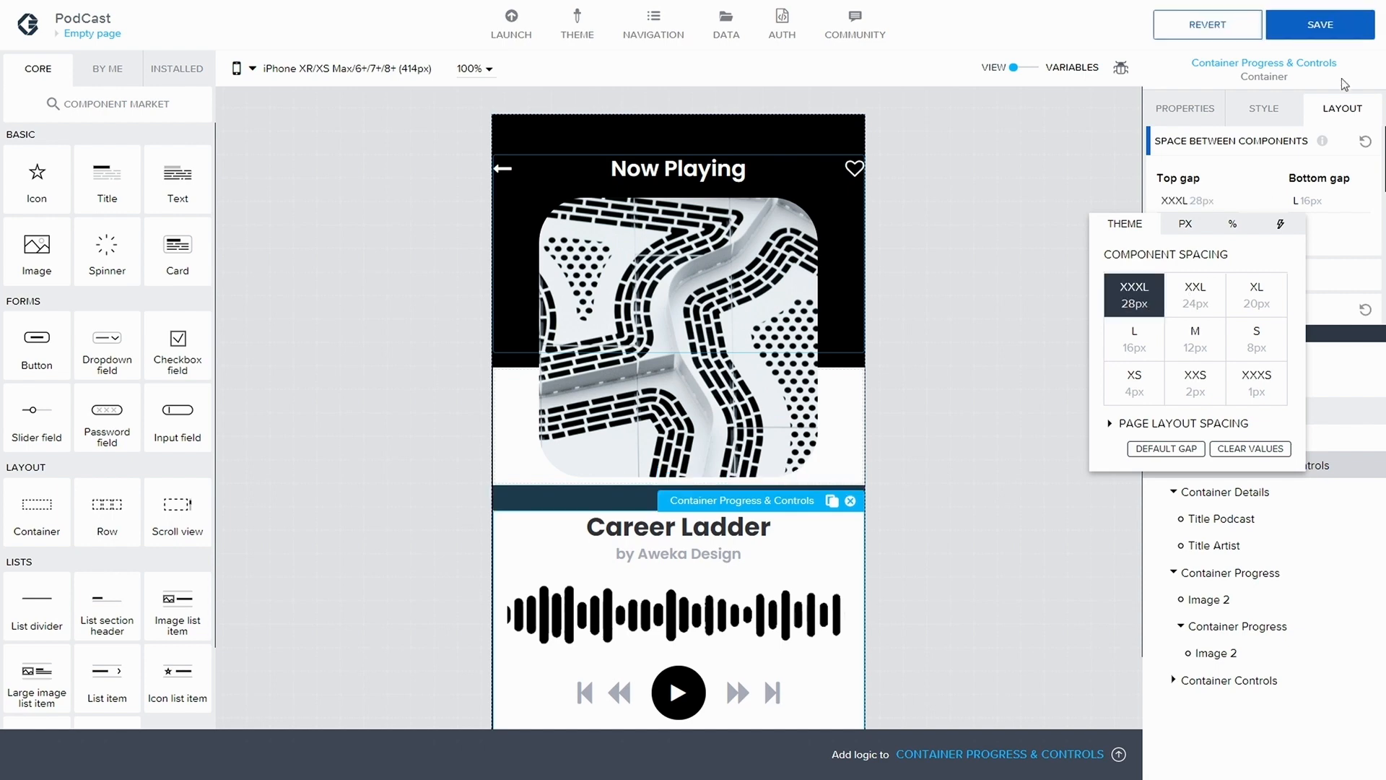
left_click(1351, 29)
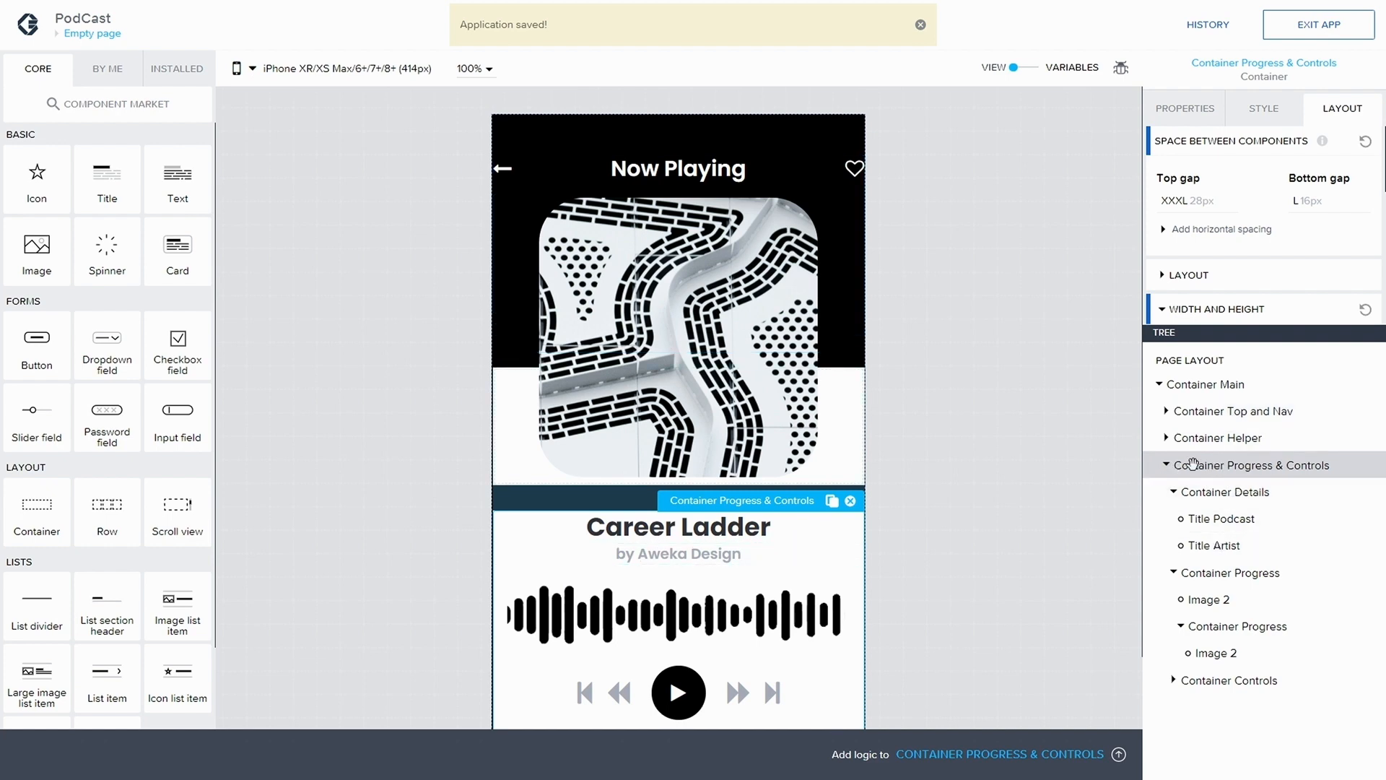
Examine the style settings of Container Progress & Controls, Container Details and Container Helper
left_click(1278, 110)
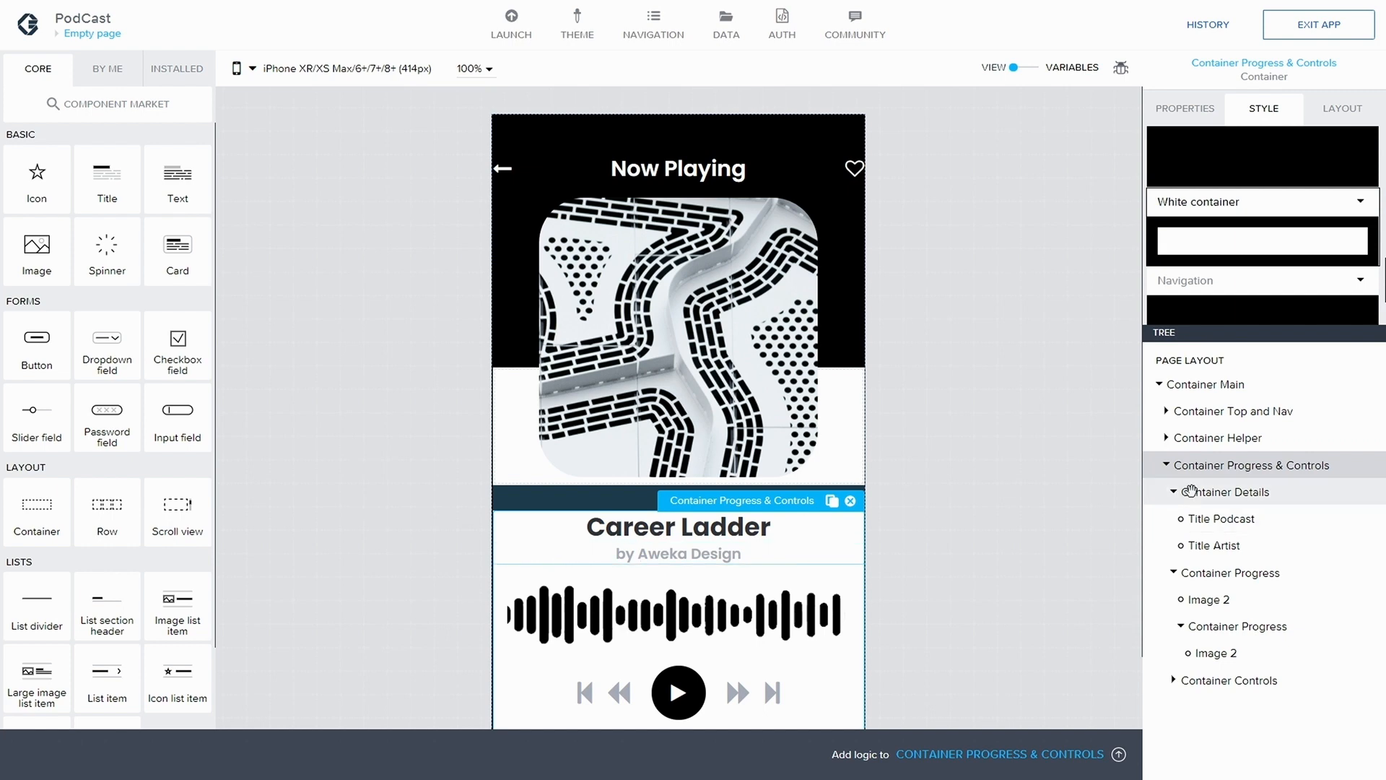
left_click(1193, 491)
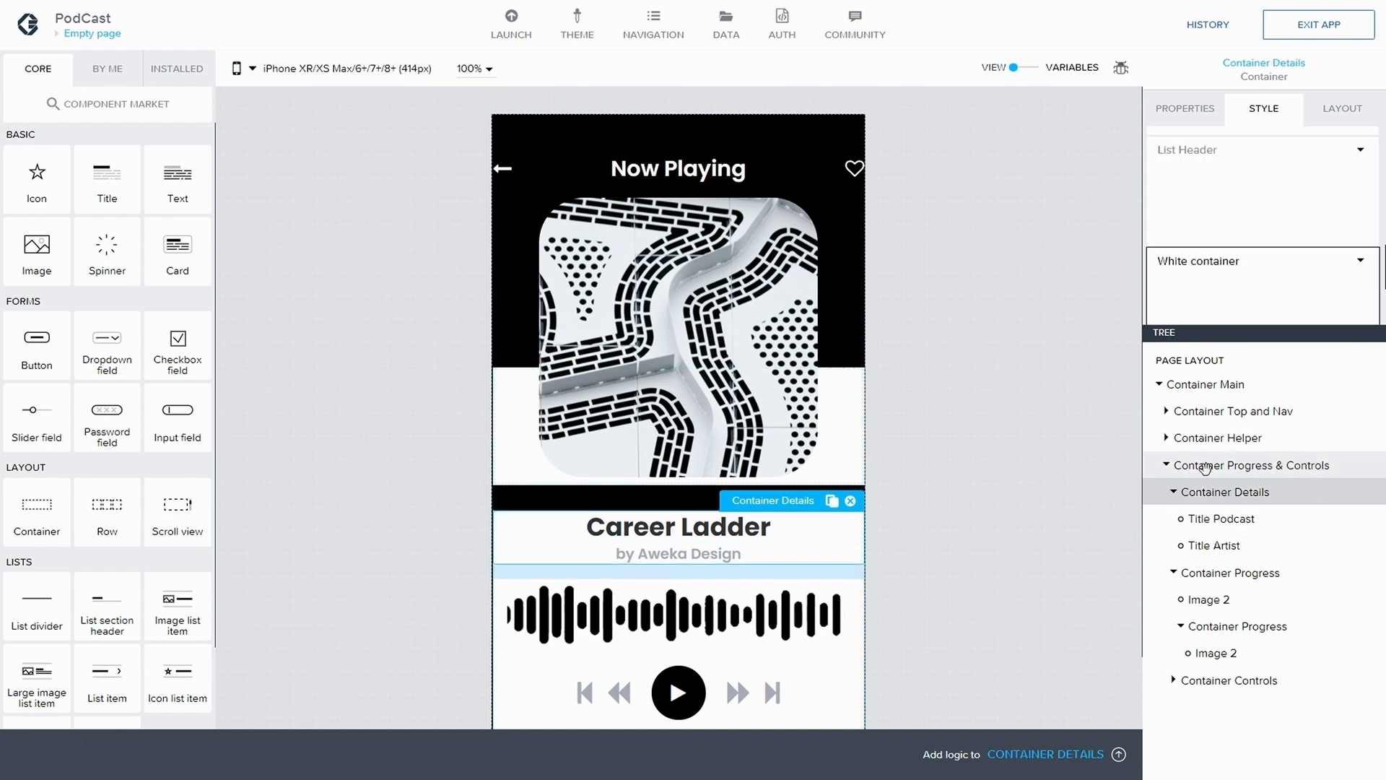
left_click(1204, 466)
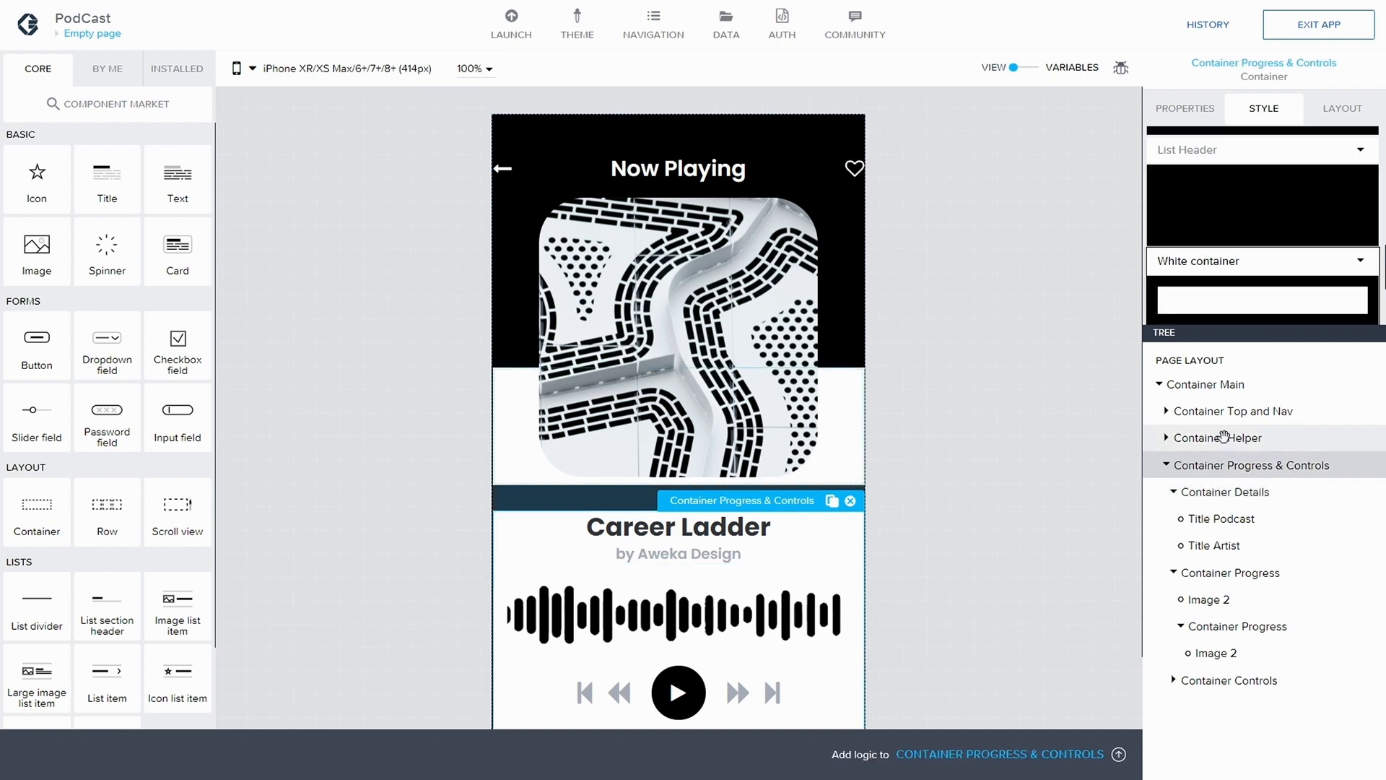
left_click(1225, 437)
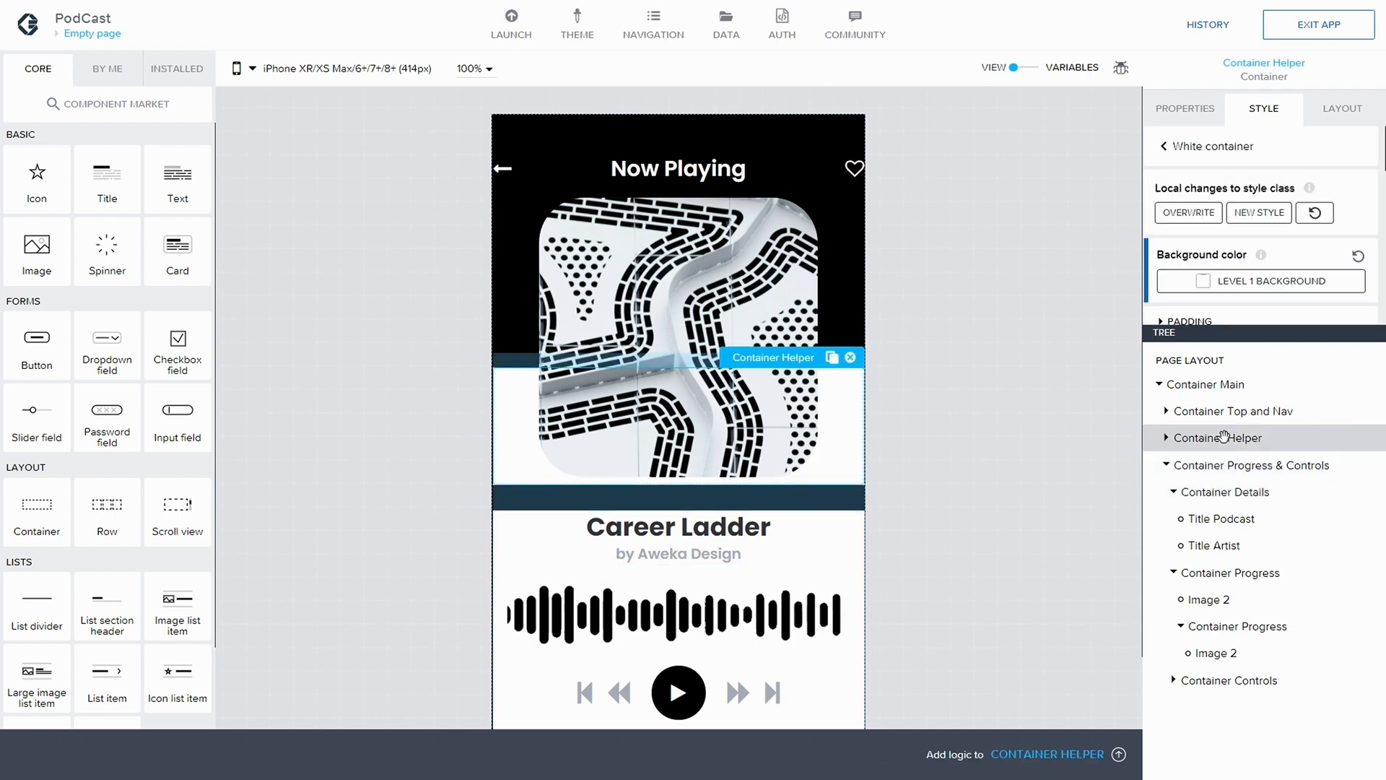
left_click(1167, 465)
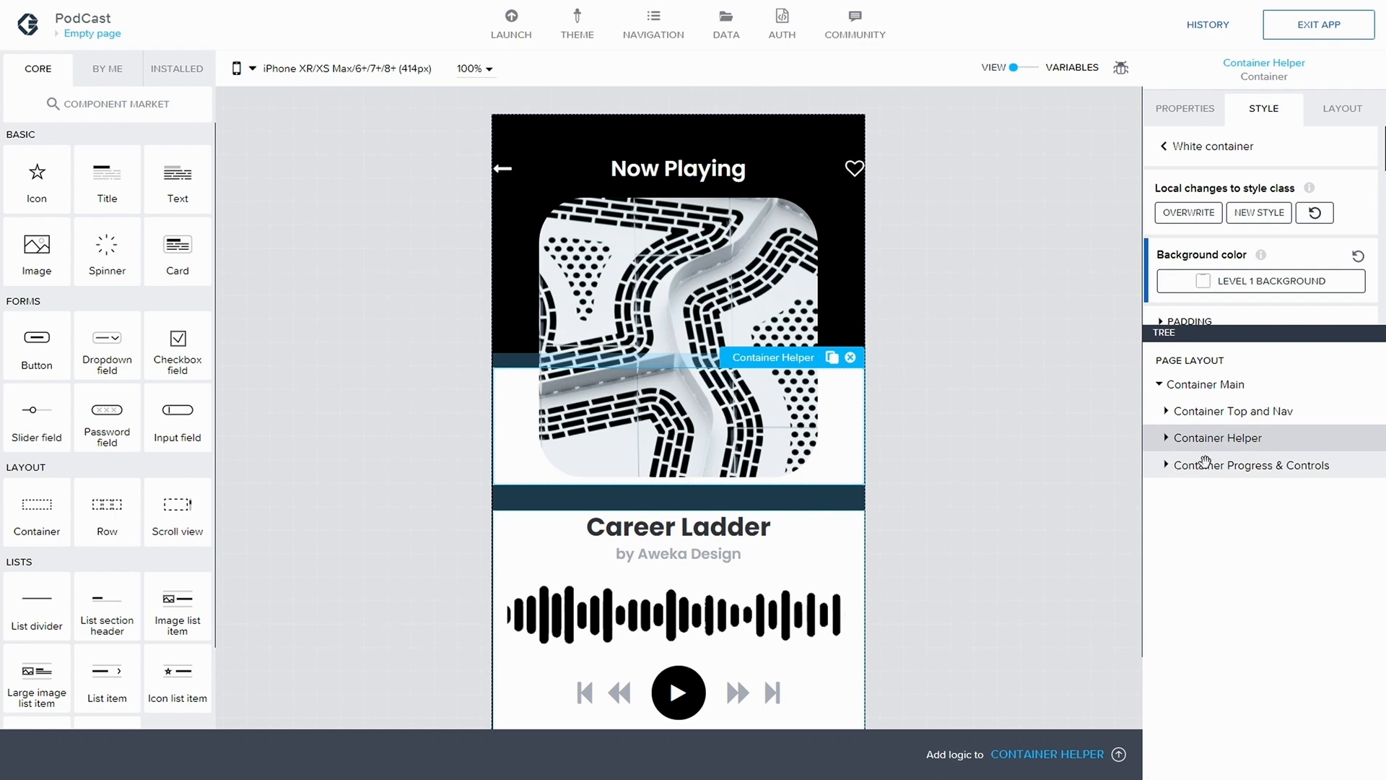
left_click(1167, 465)
left_click(1228, 465)
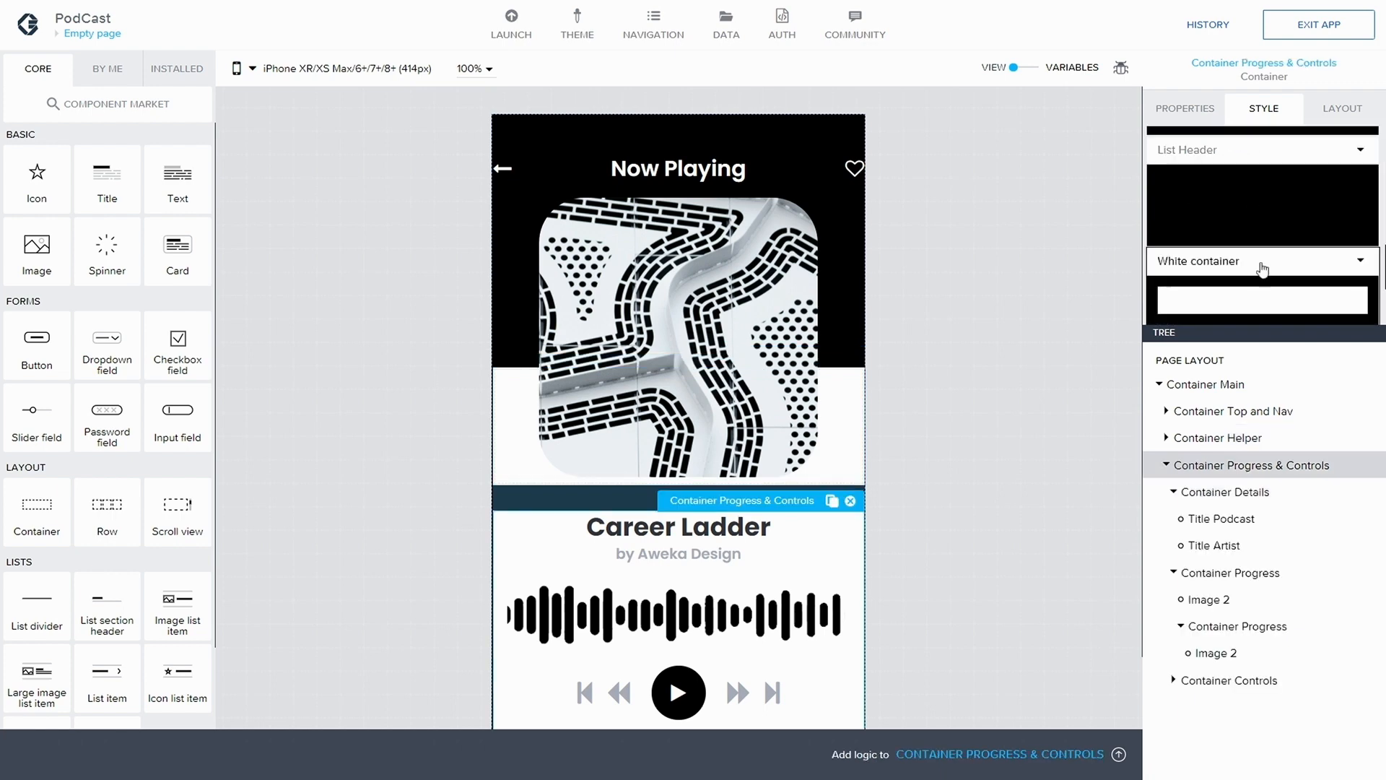
scroll(1262, 271, "down", 2)
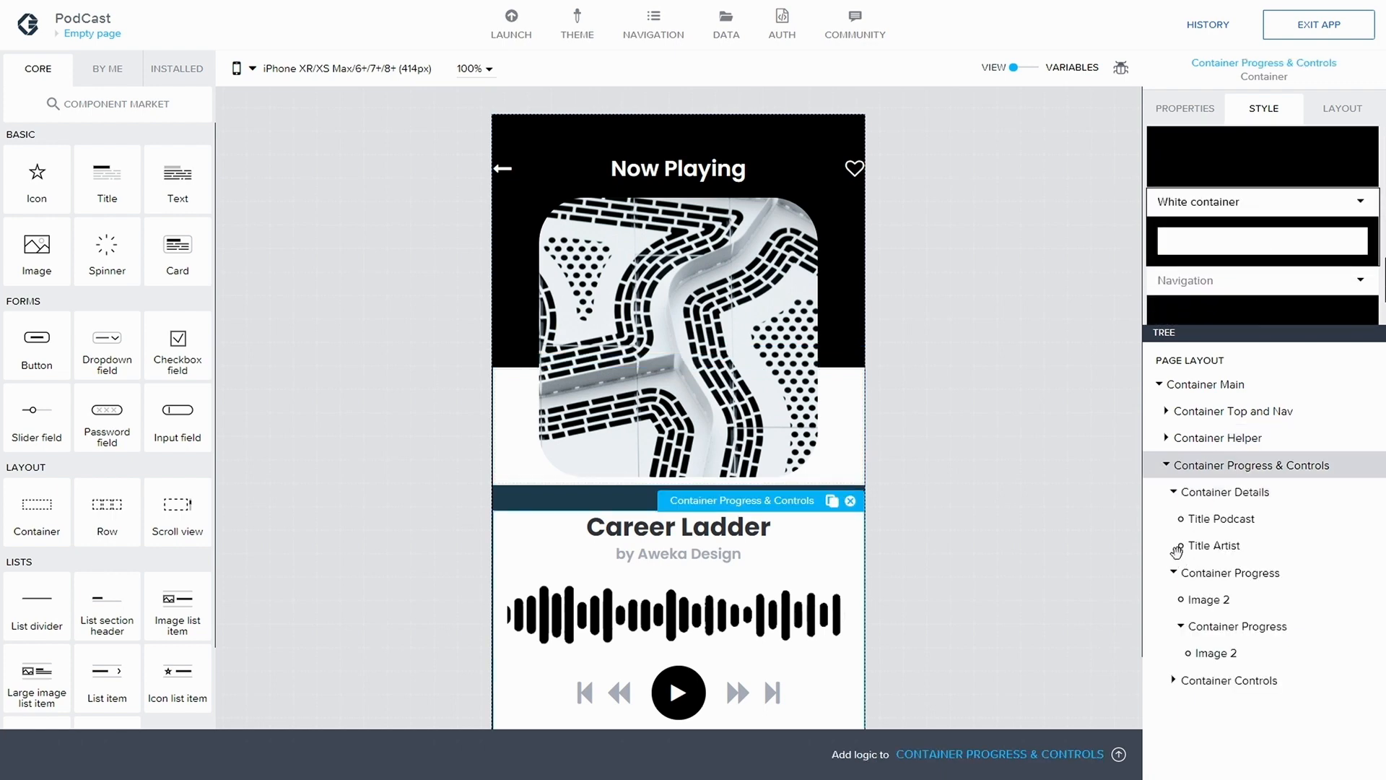
Clear the top gap of the outer Container Progress and save the application
left_click(1211, 572)
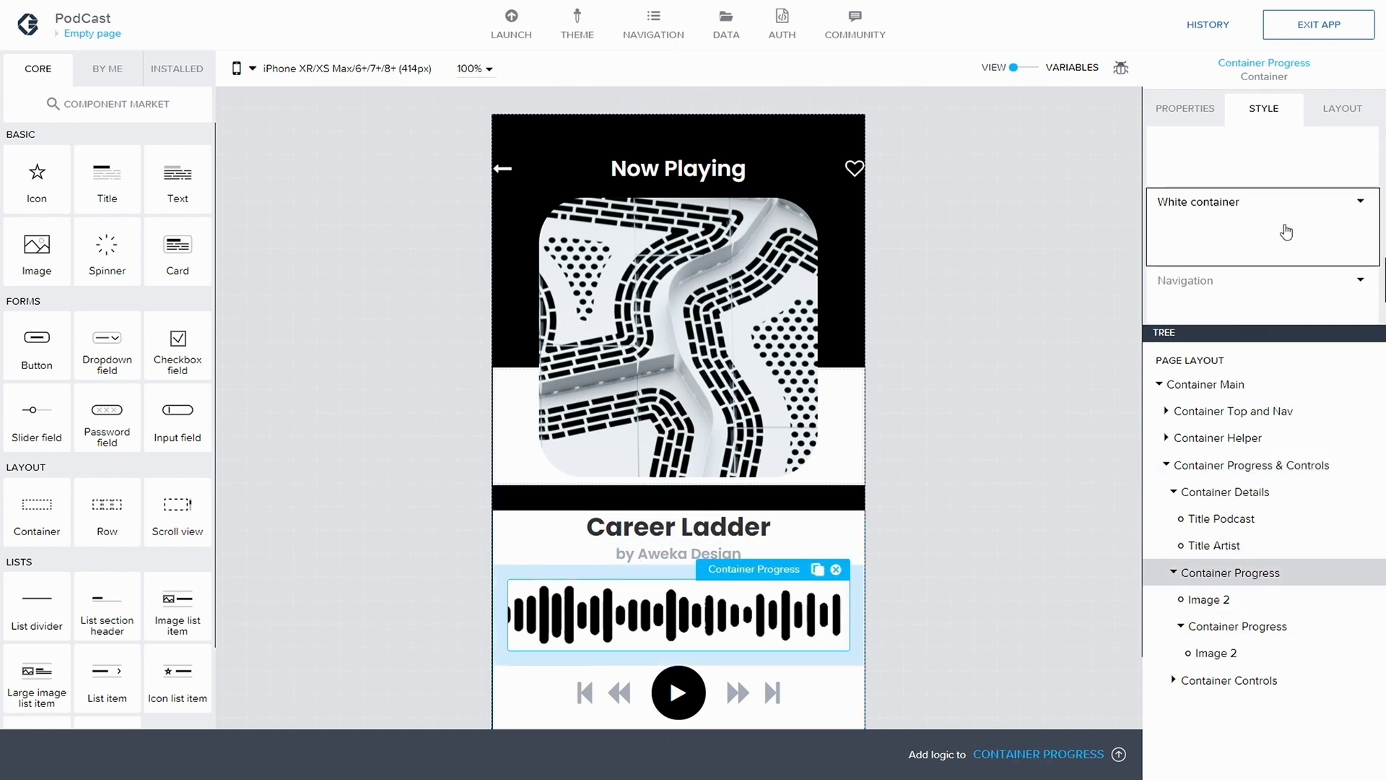
left_click(1338, 111)
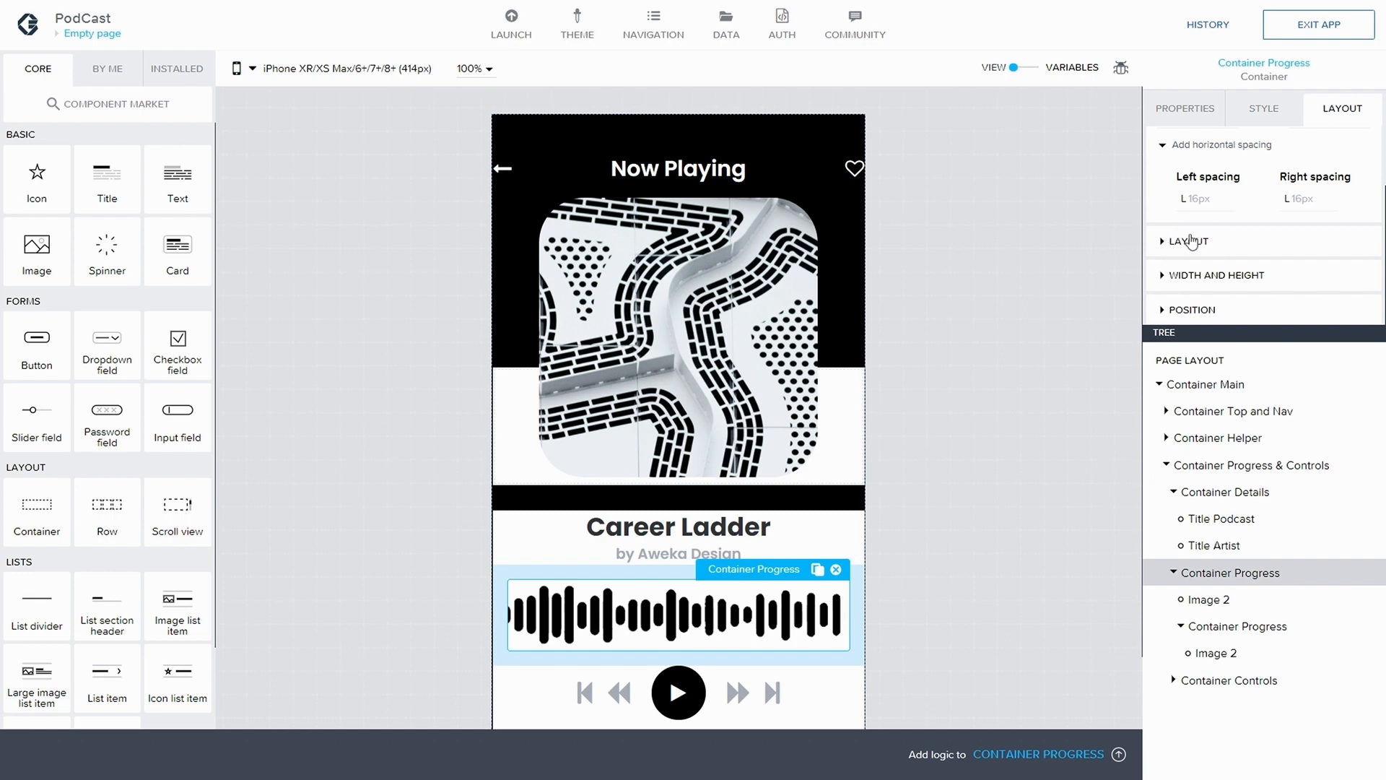
scroll(1179, 185, "up", 1)
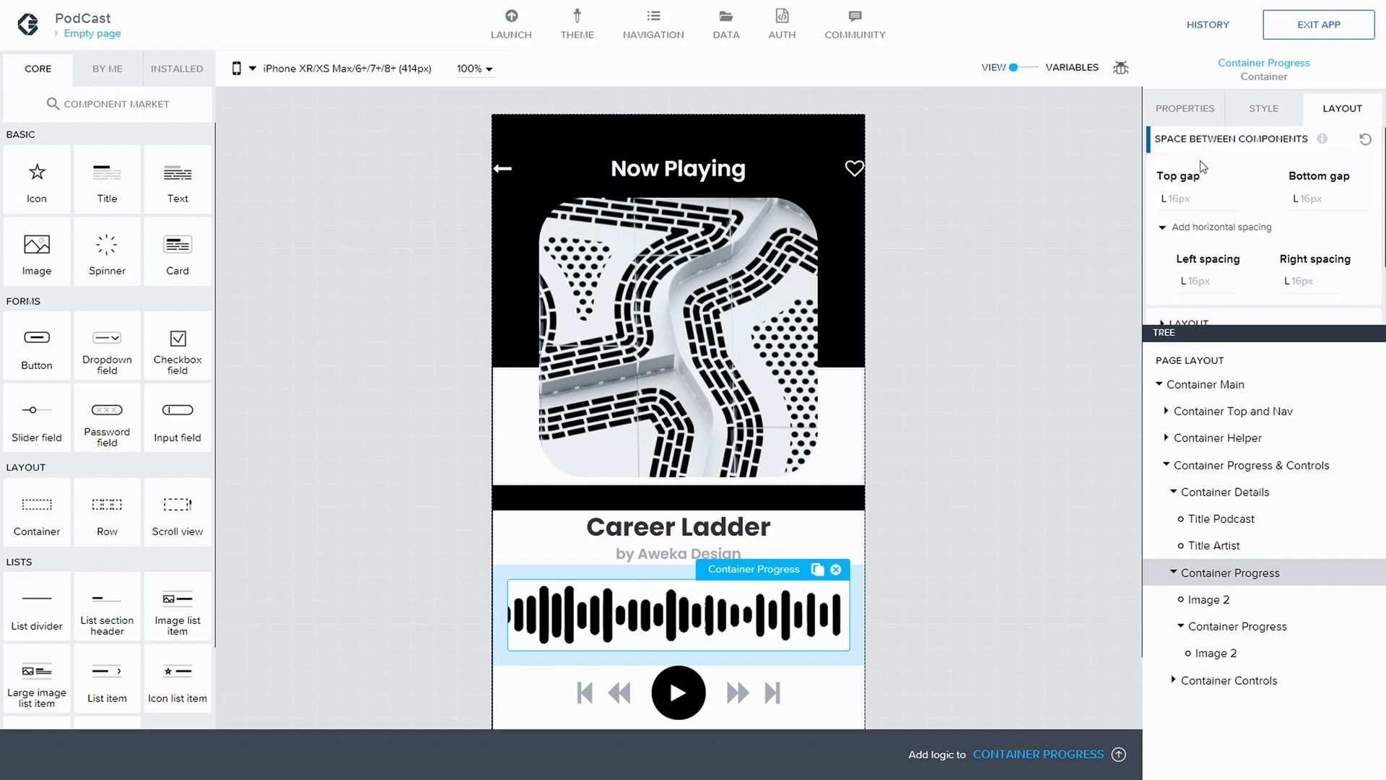
left_click(1178, 204)
left_click(1249, 450)
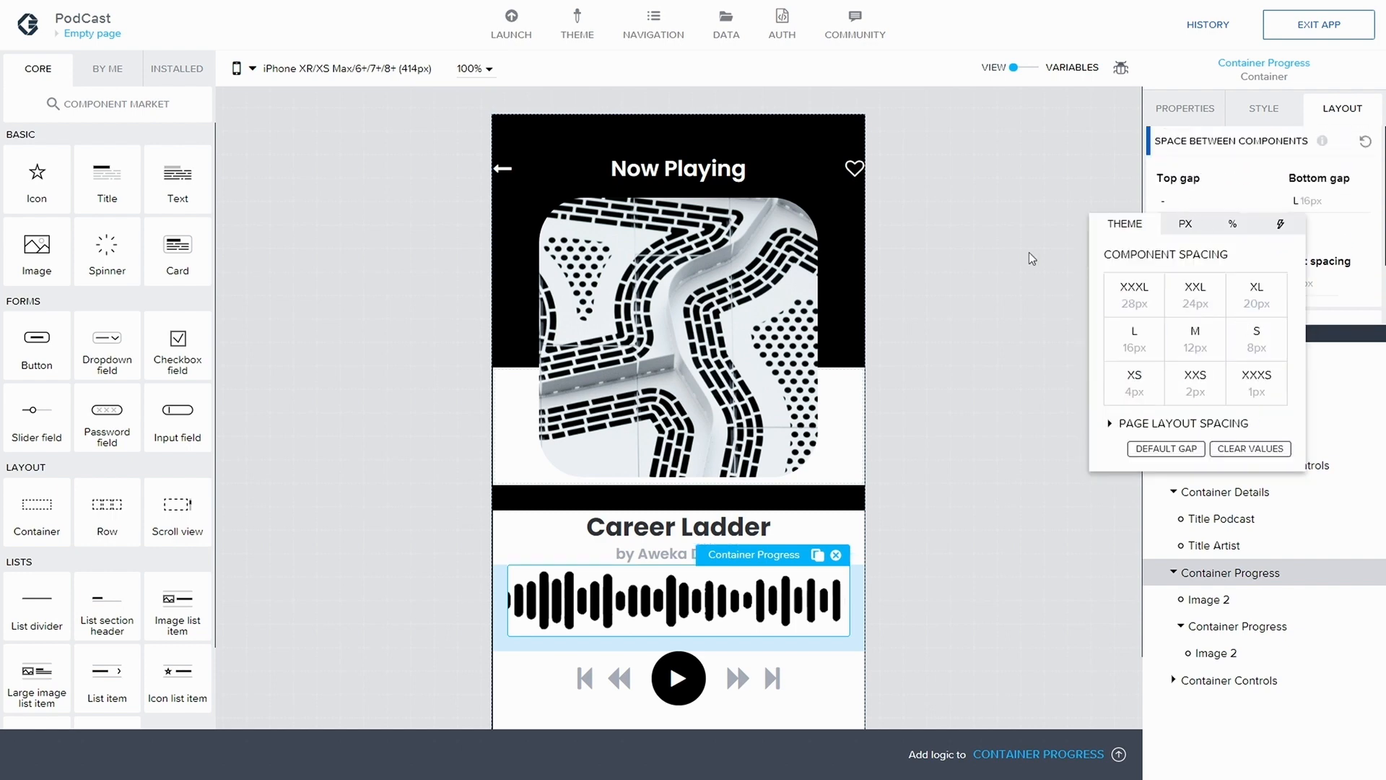
left_click(1033, 258)
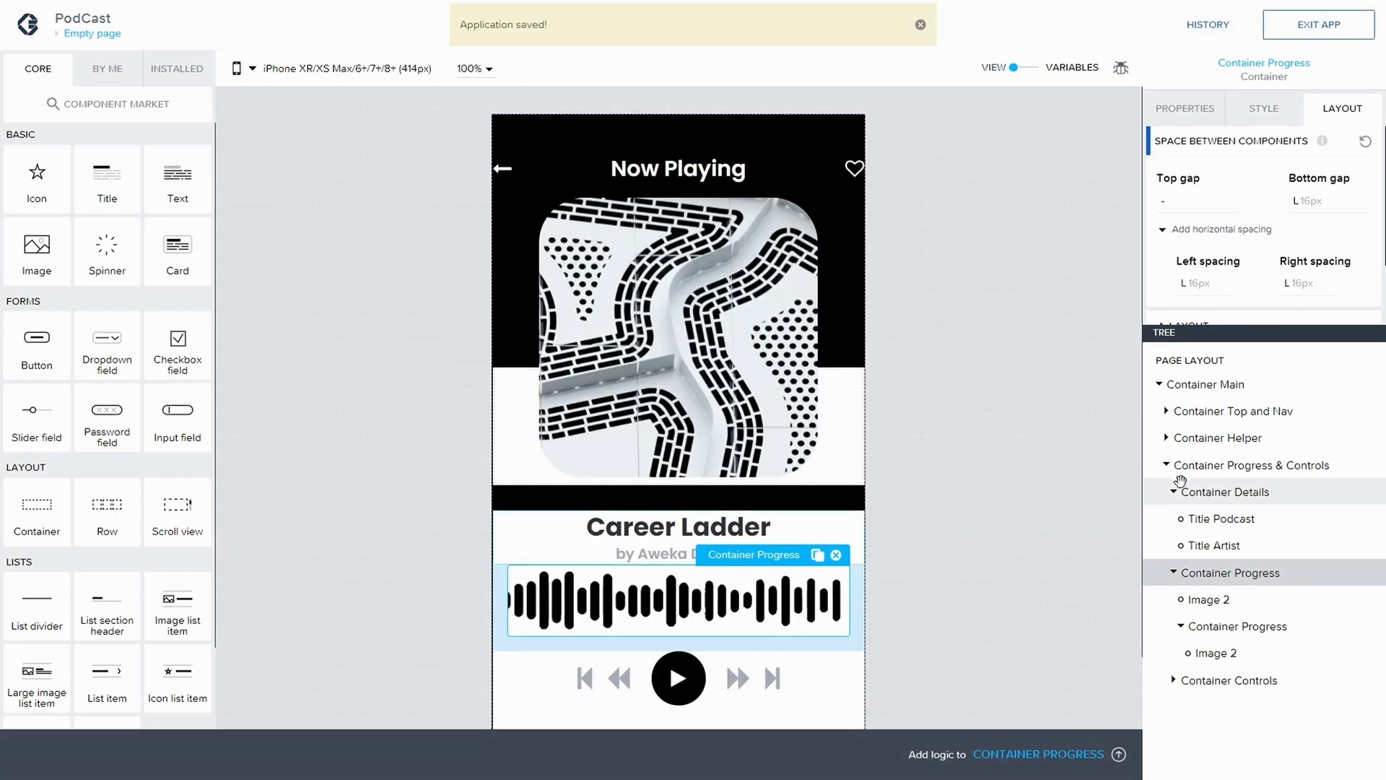
Inspect the style and spacing settings of Container Details, comparing its gaps with those of Container Progress
left_click(1173, 572)
left_click(1195, 492)
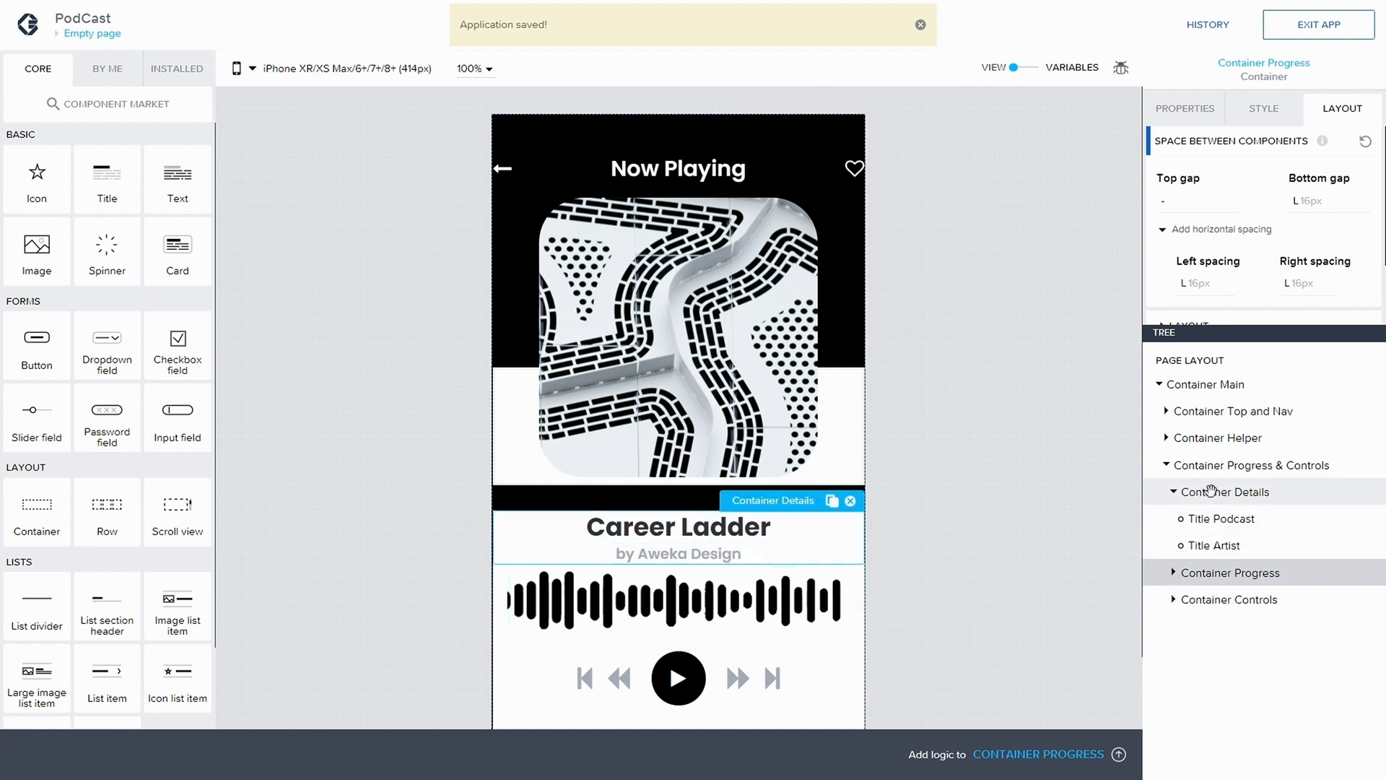
left_click(1265, 114)
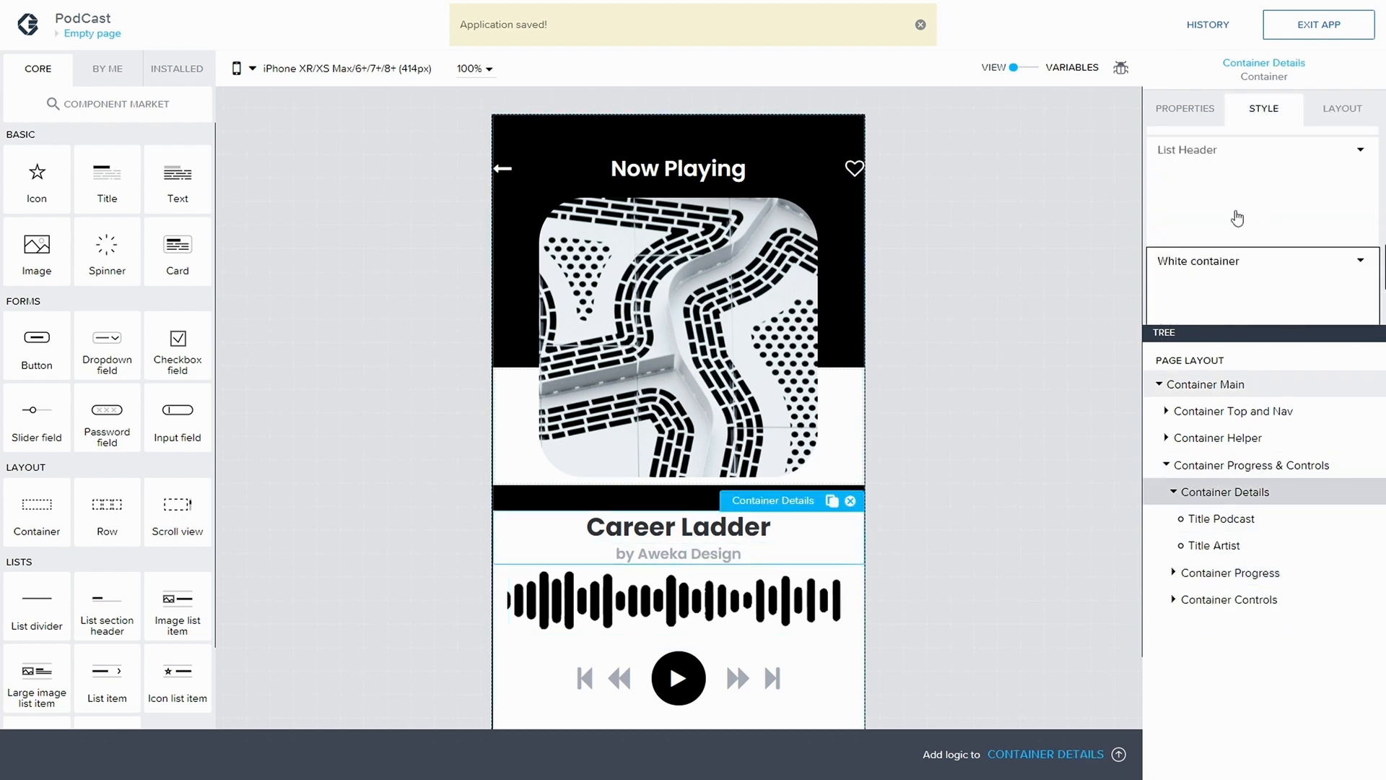
left_click(1342, 111)
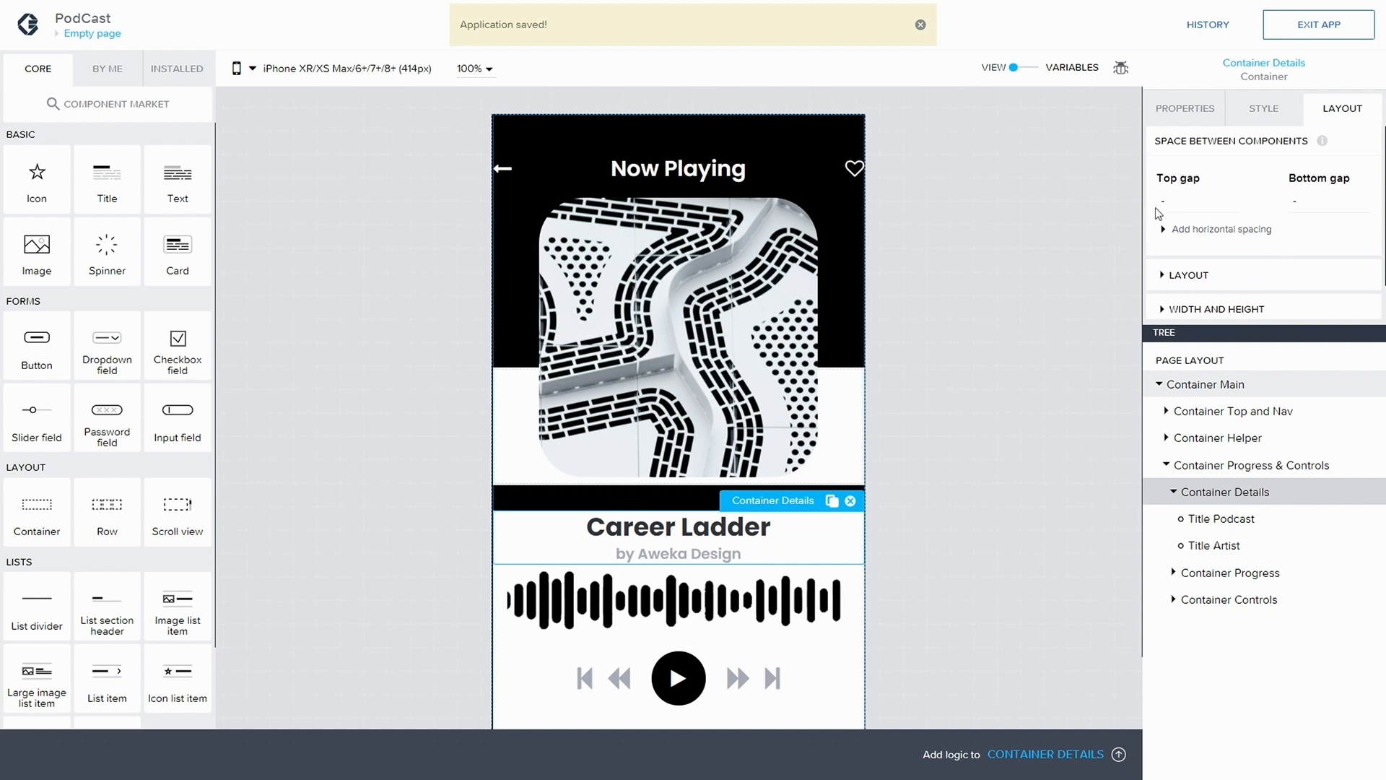
left_click(1172, 491)
left_click(1195, 519)
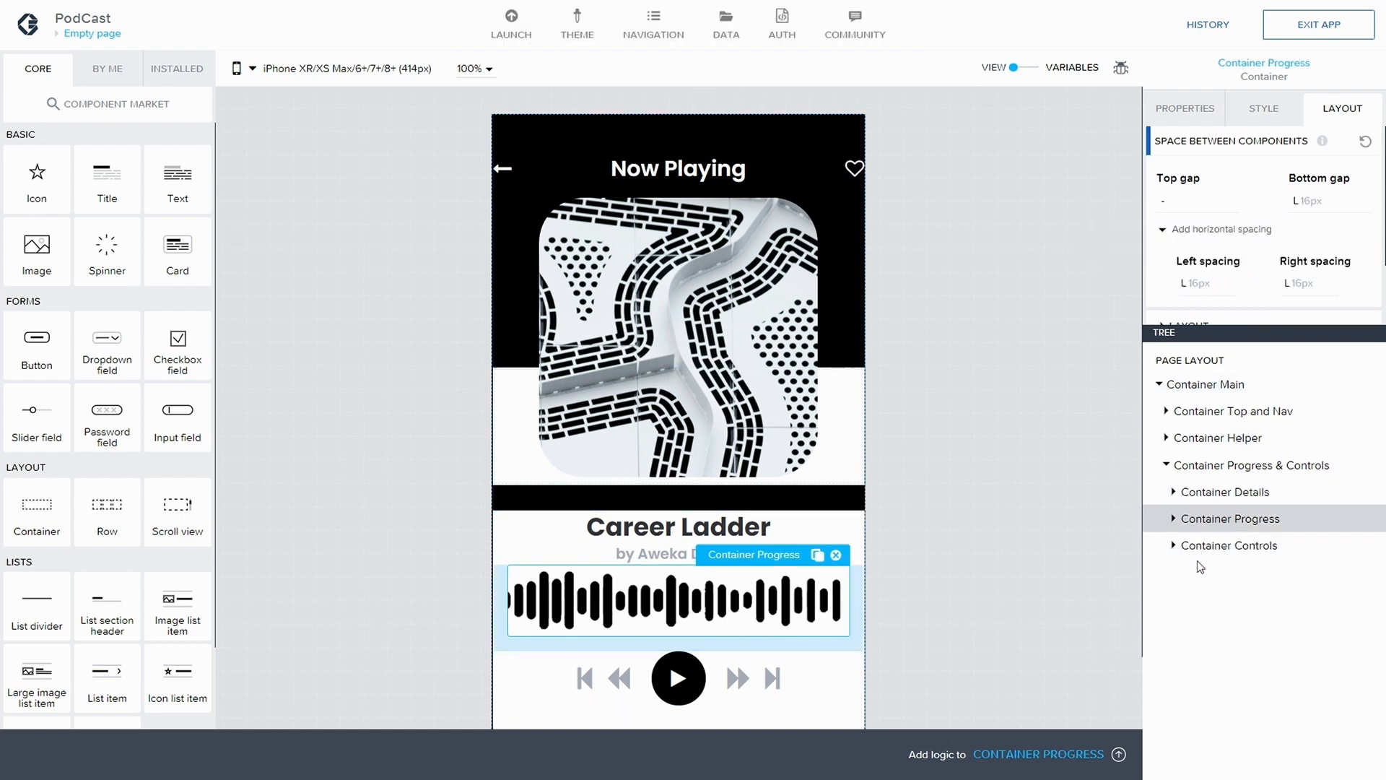
left_click(1221, 492)
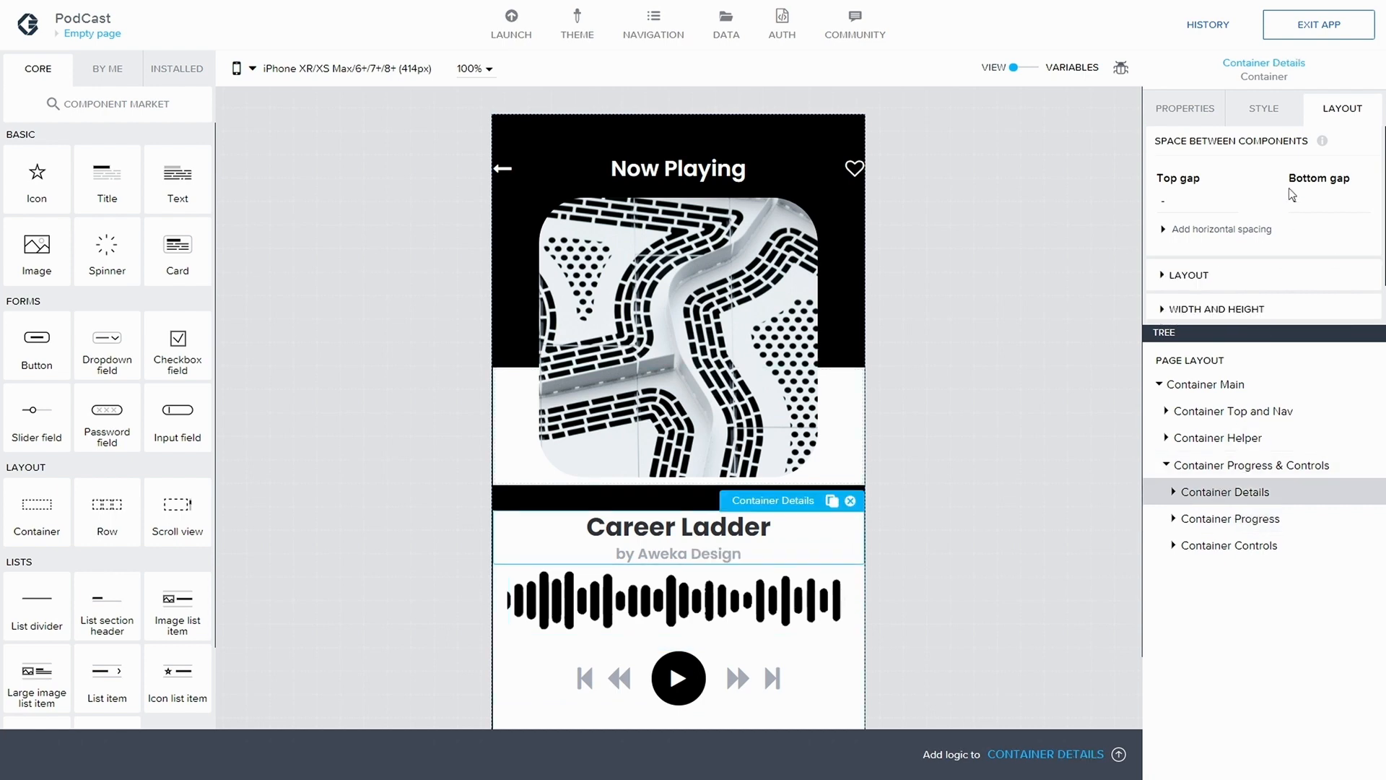
Clear the top gap of Container Progress & Controls and save the application
left_click(1253, 466)
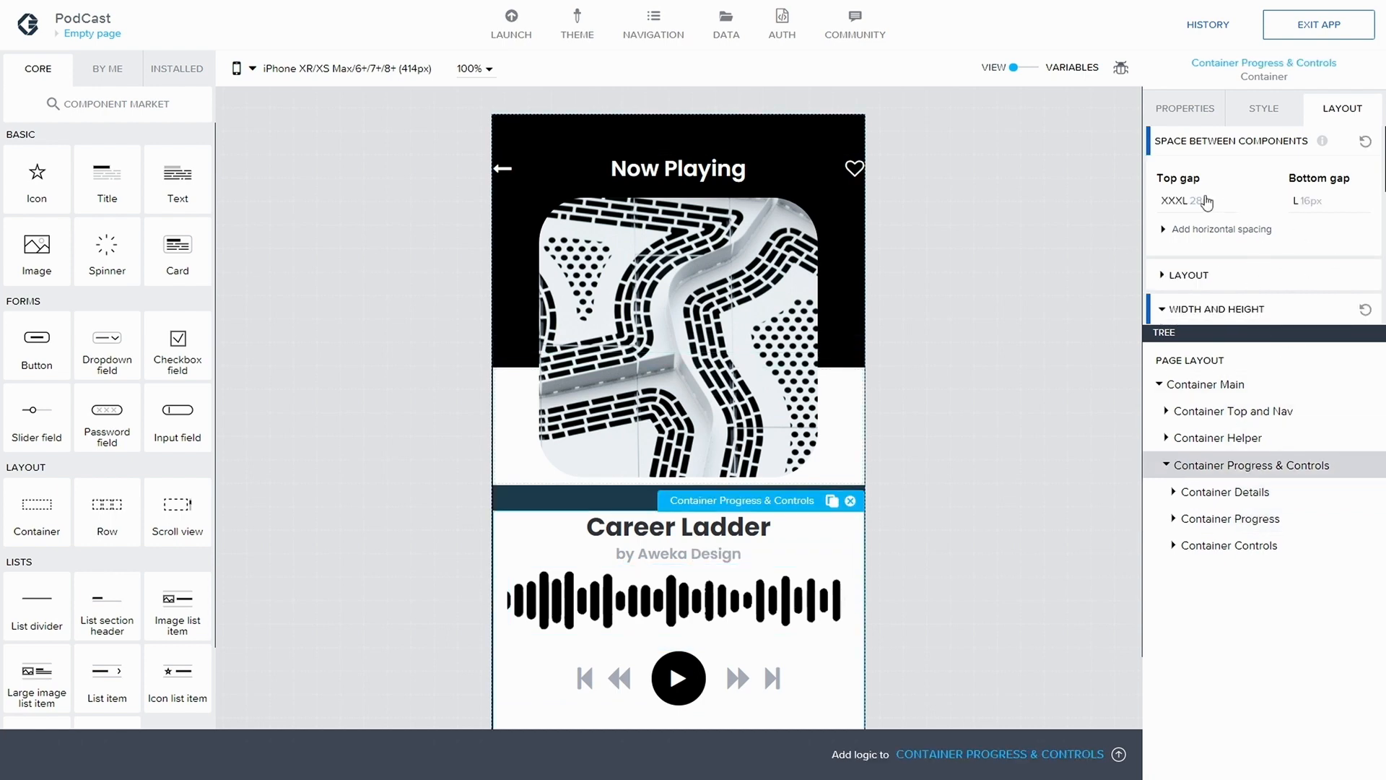
left_click(1185, 206)
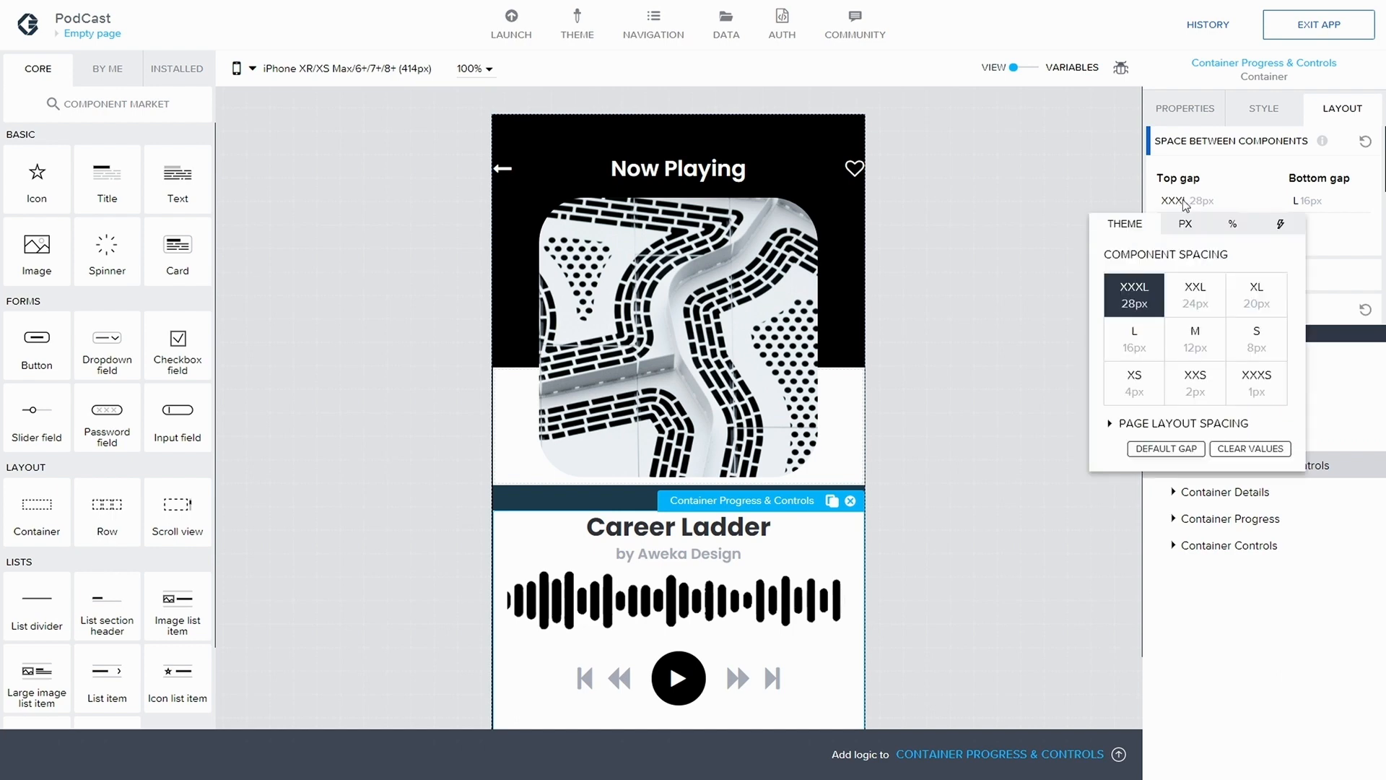
left_click(1232, 451)
left_click(1270, 152)
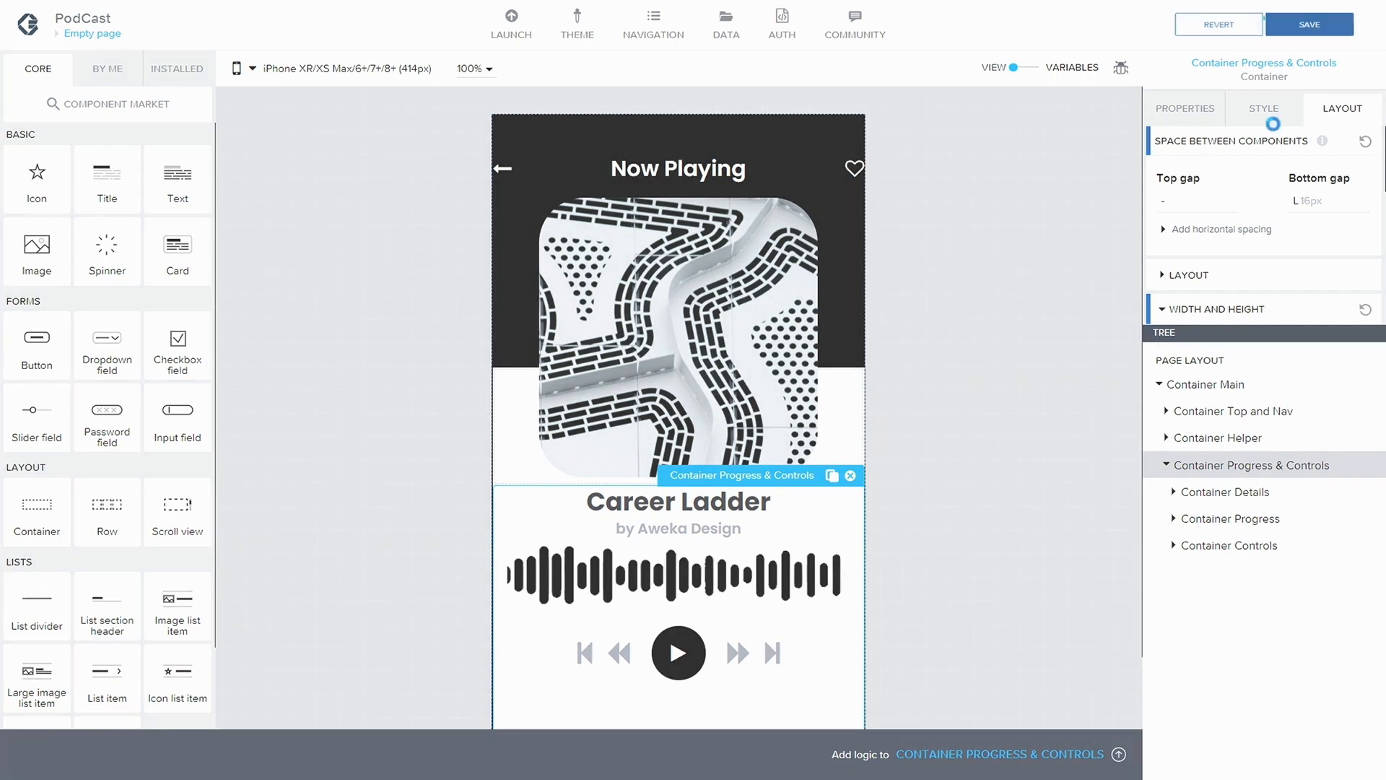
key("ctrl+s")
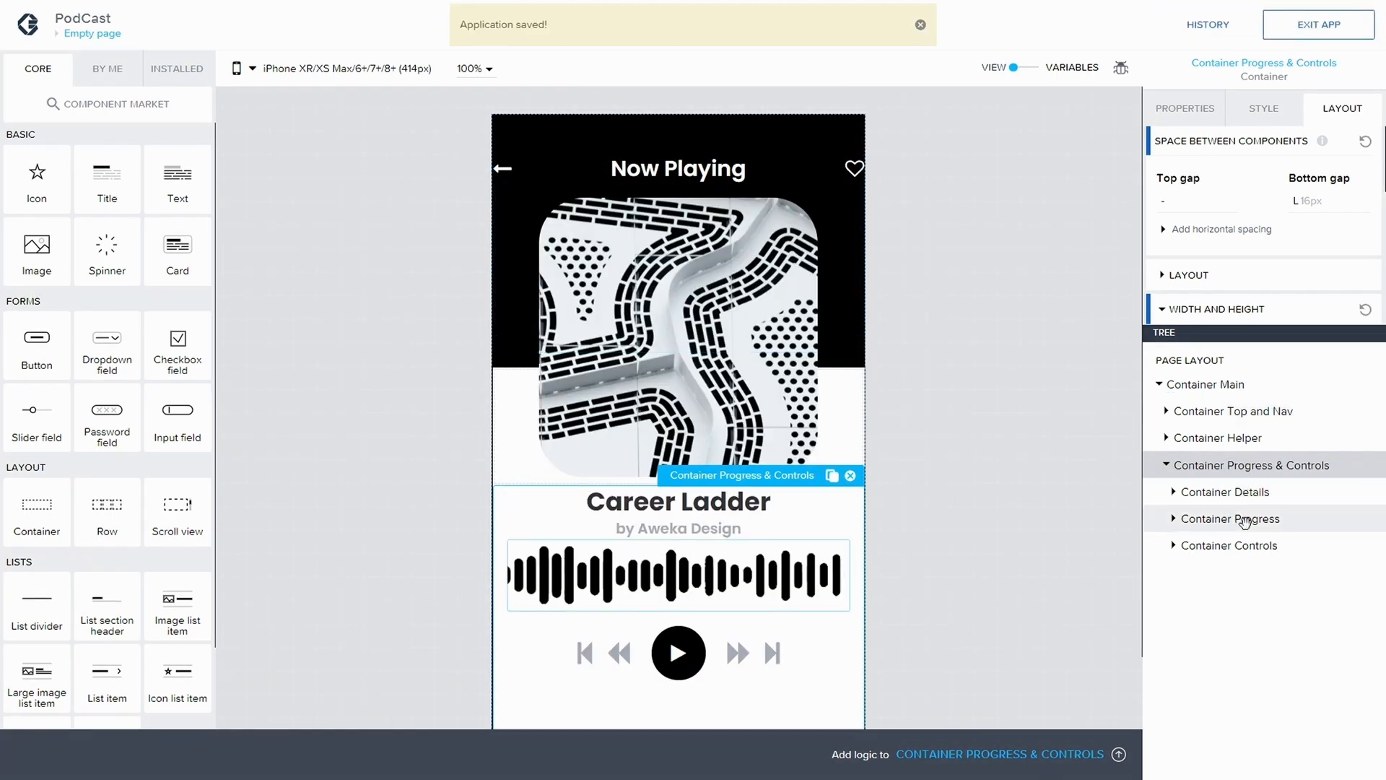
Set the top gap of the outer Container Progress to XXXL (28px) and save the application
left_click(1244, 520)
left_click(1187, 206)
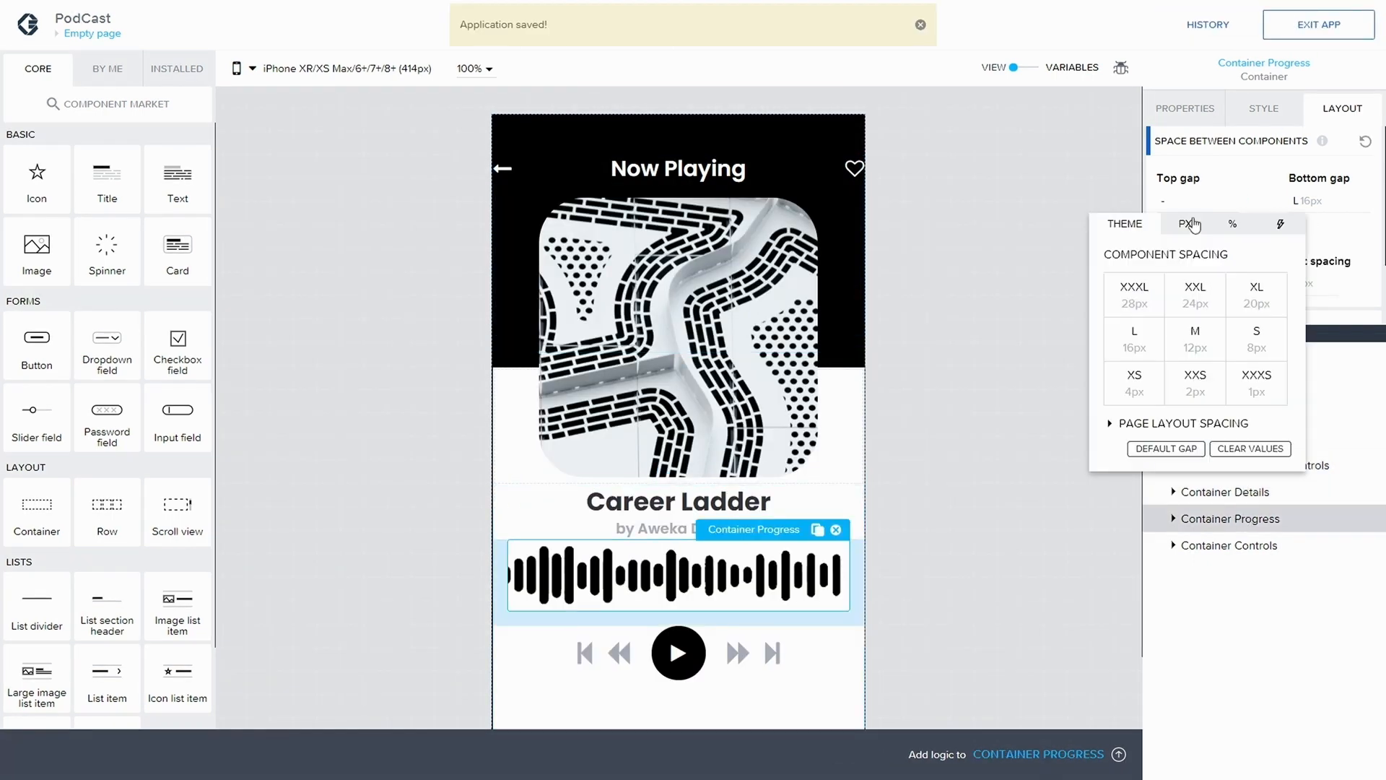
left_click(1134, 307)
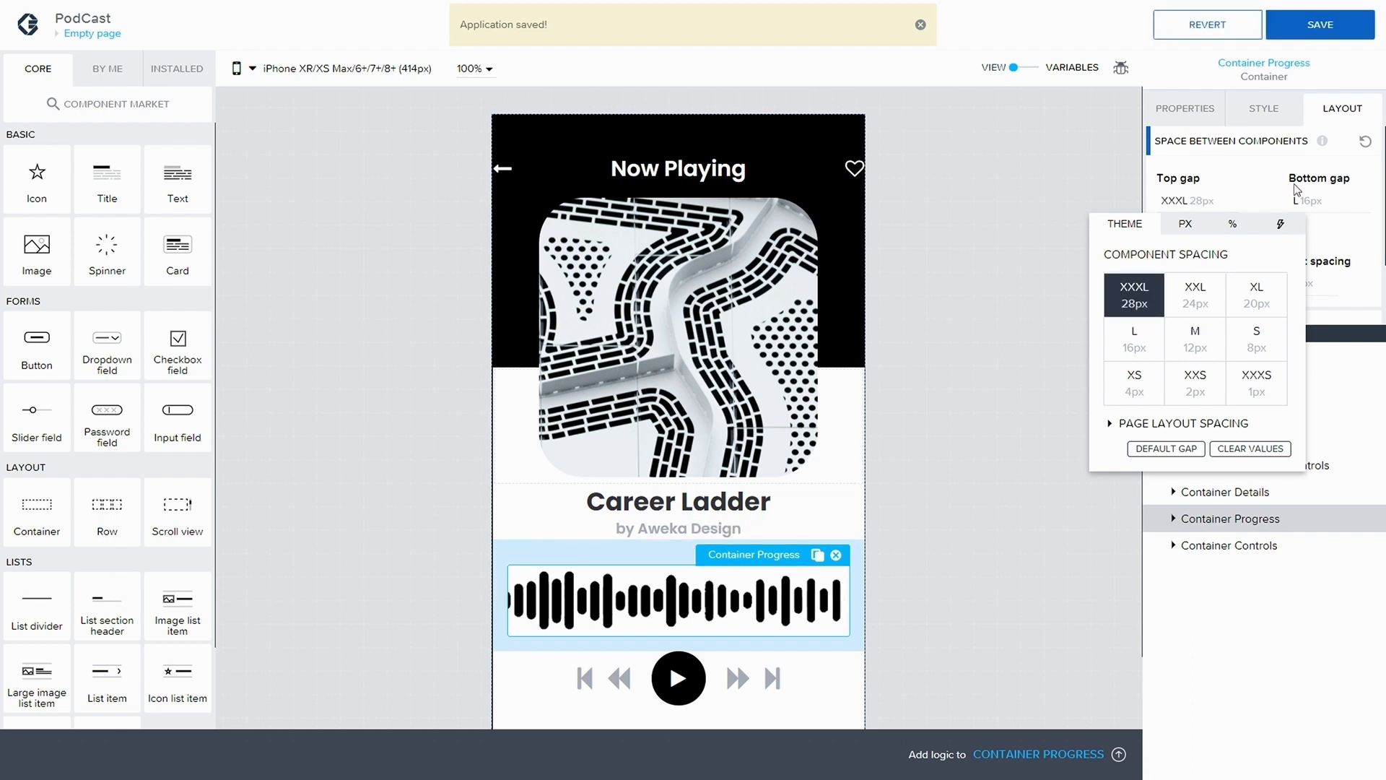
left_click(1316, 33)
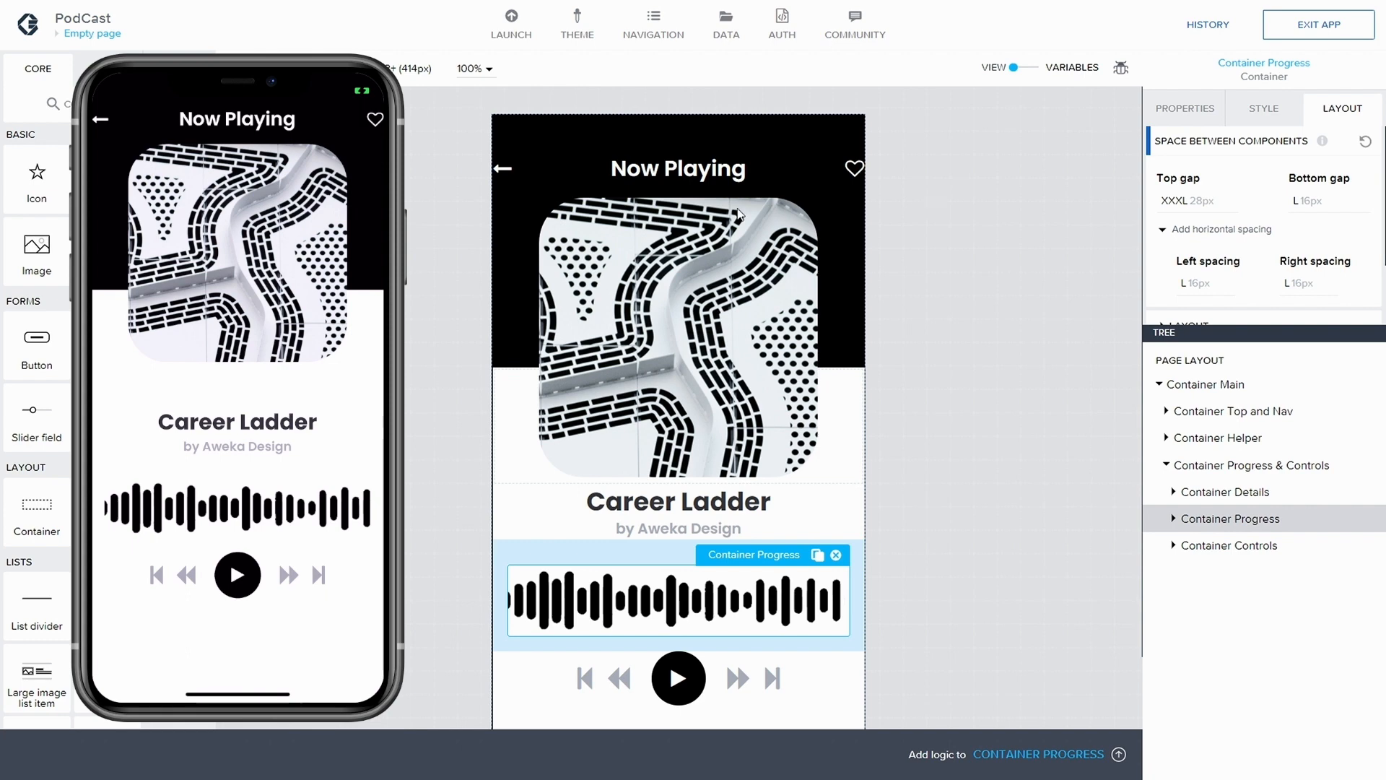
Set the bottom gap of Container Navigation to XXL (24px) and save the application
left_click(681, 193)
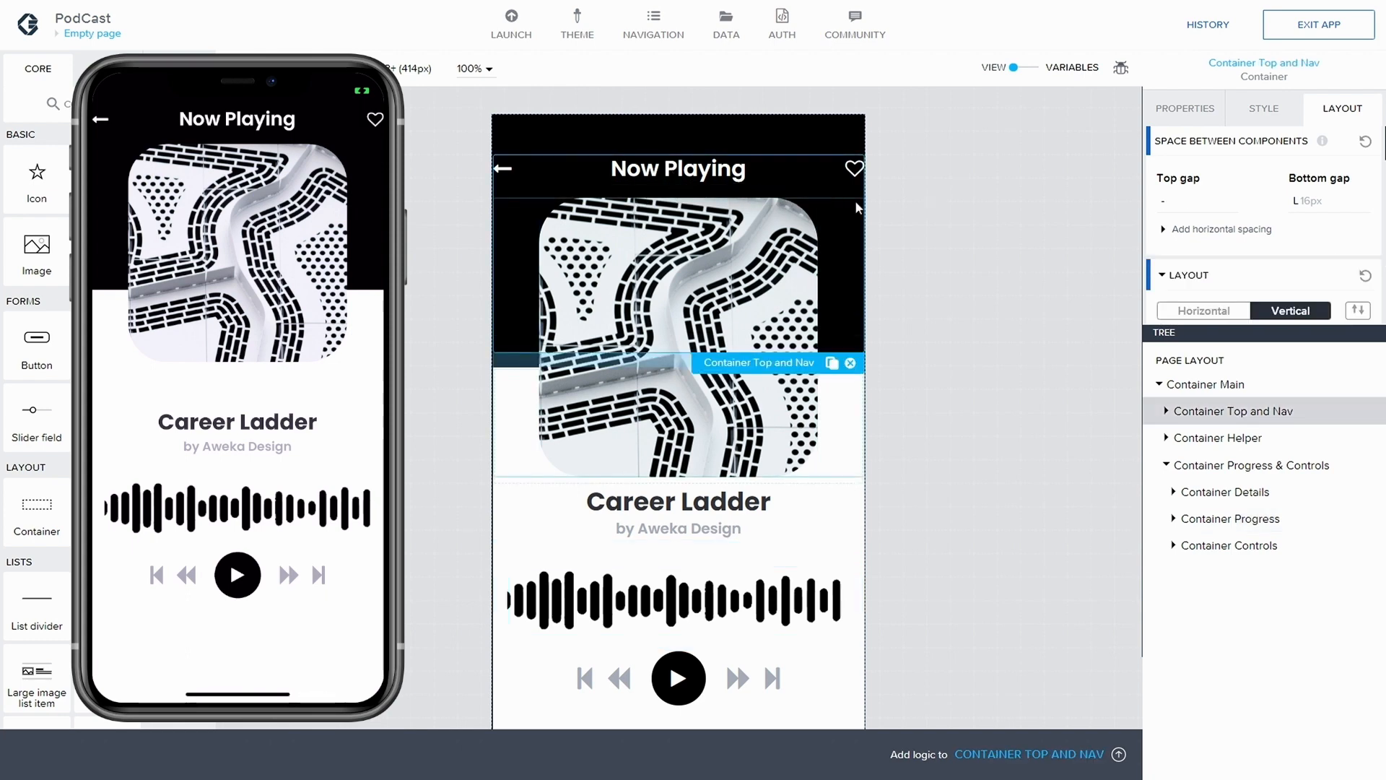
left_click(808, 180)
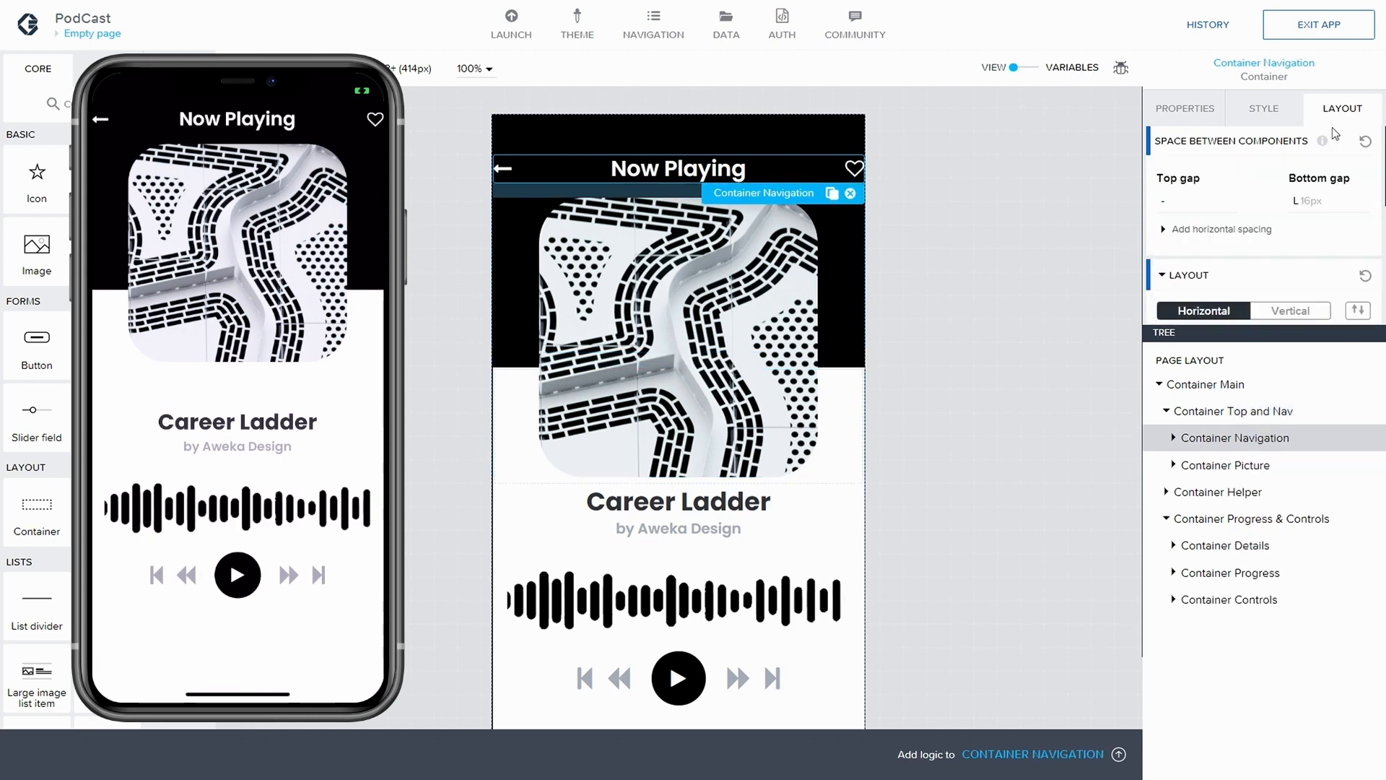
left_click(1307, 205)
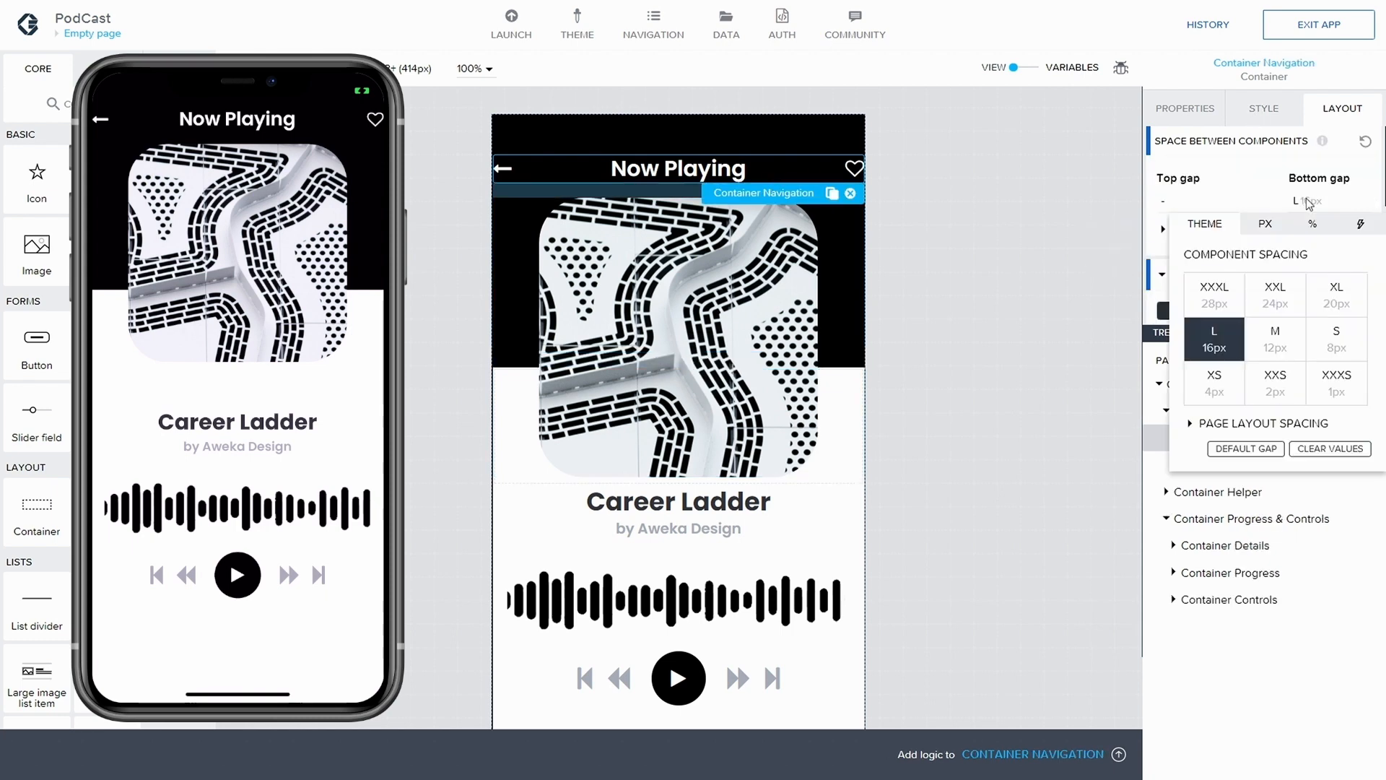
left_click(1278, 306)
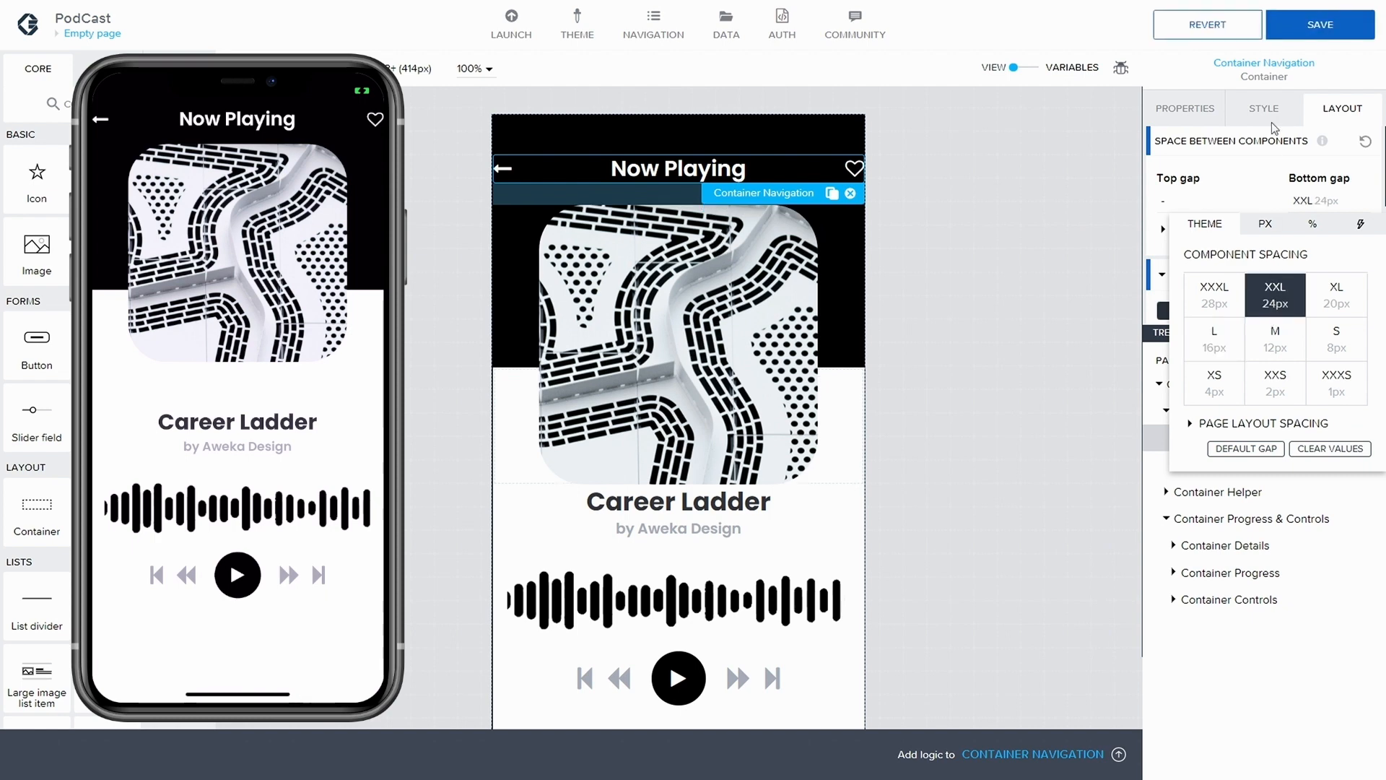
left_click(1319, 28)
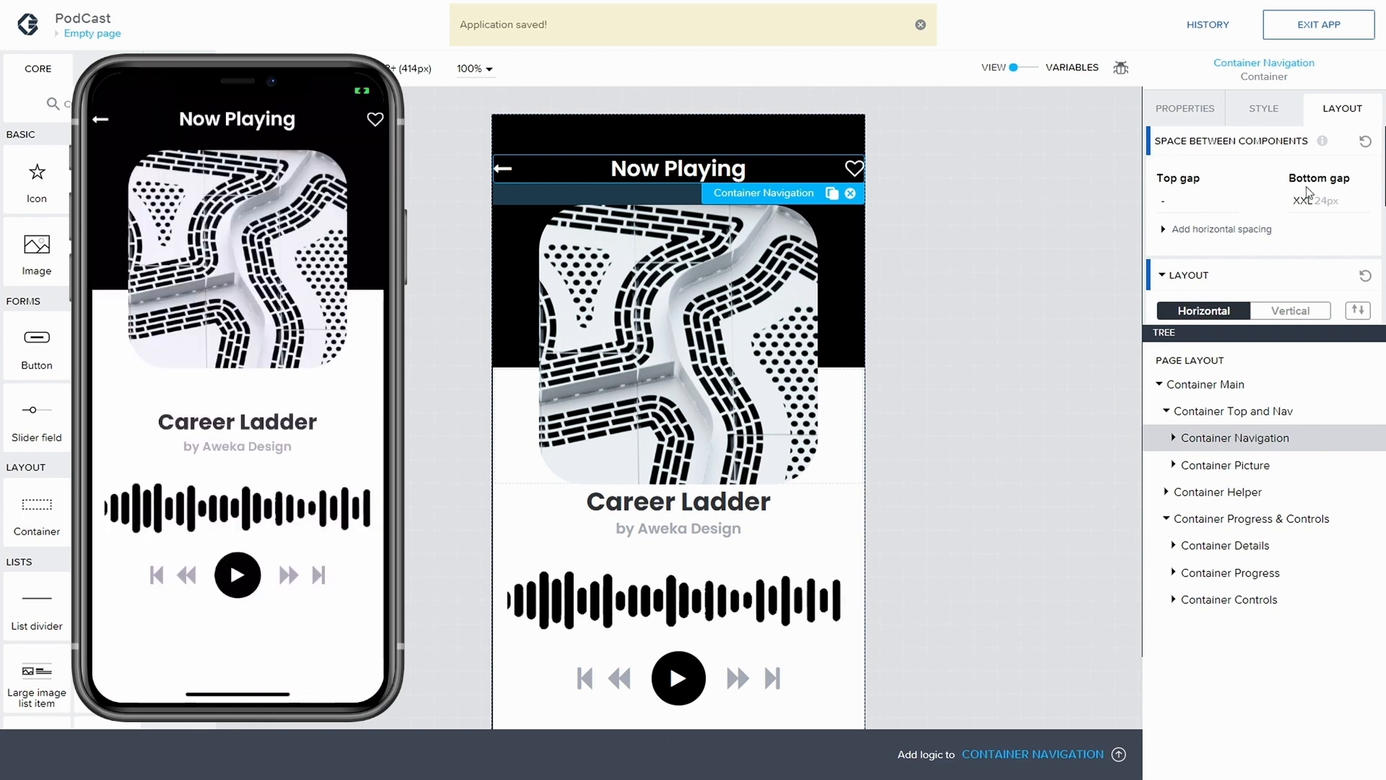
Increase the bottom gap of Container Navigation to XXXL (28px) and save the application
left_click(1316, 202)
left_click(1204, 297)
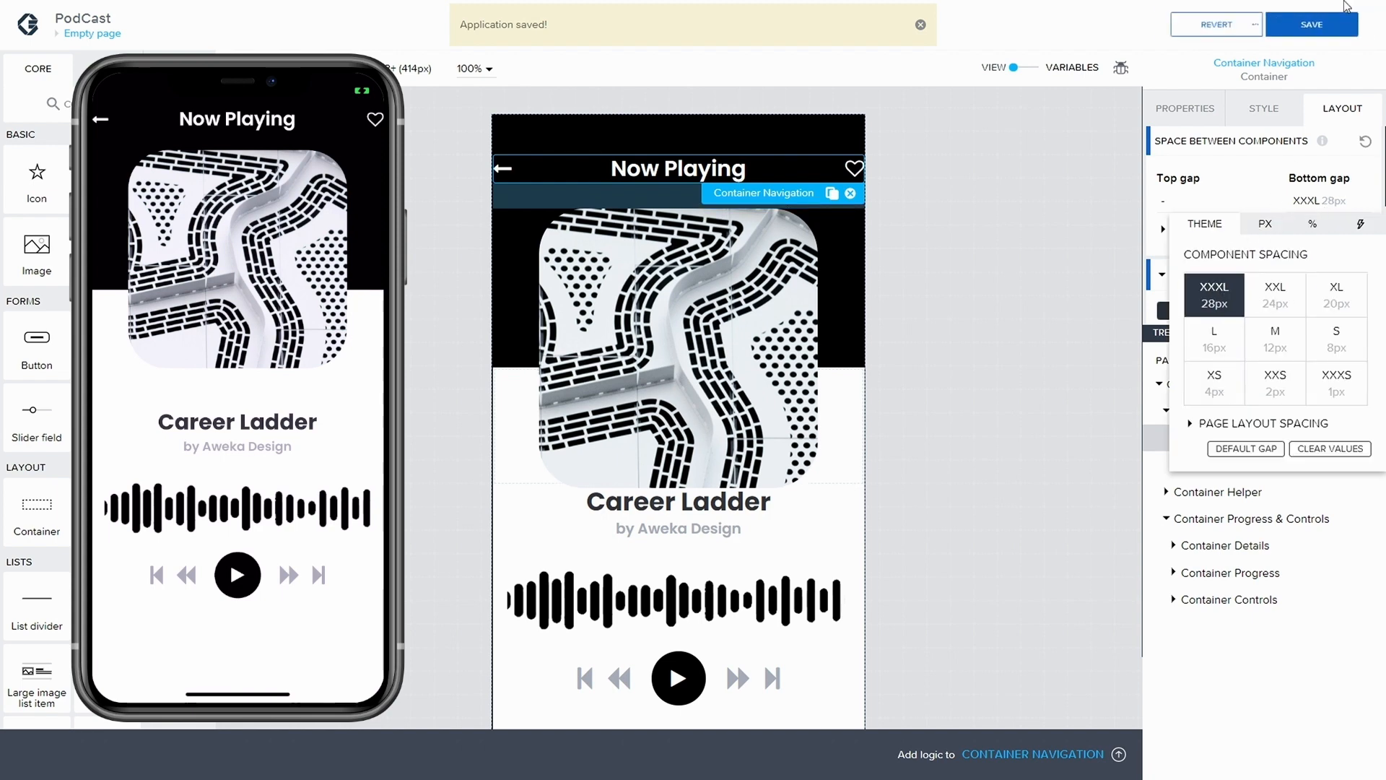
left_click(1348, 30)
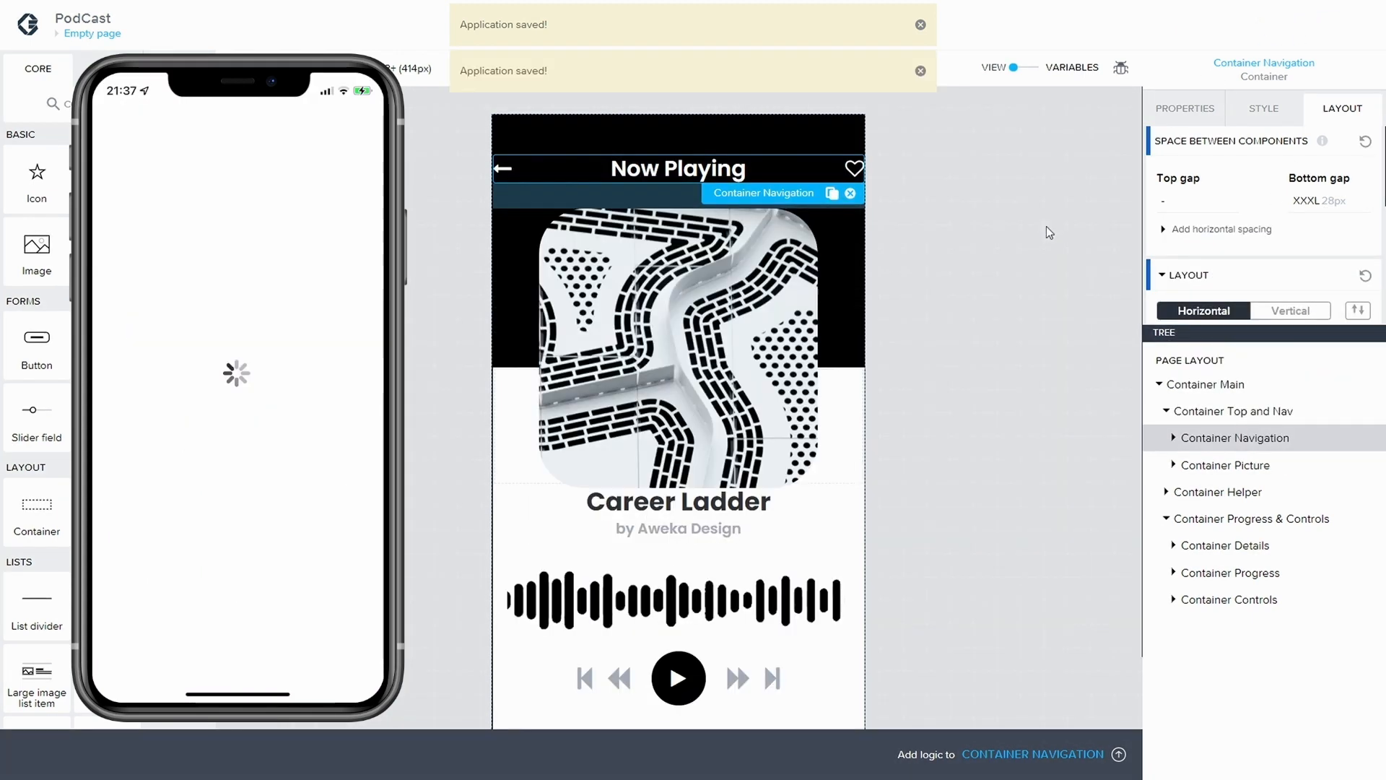
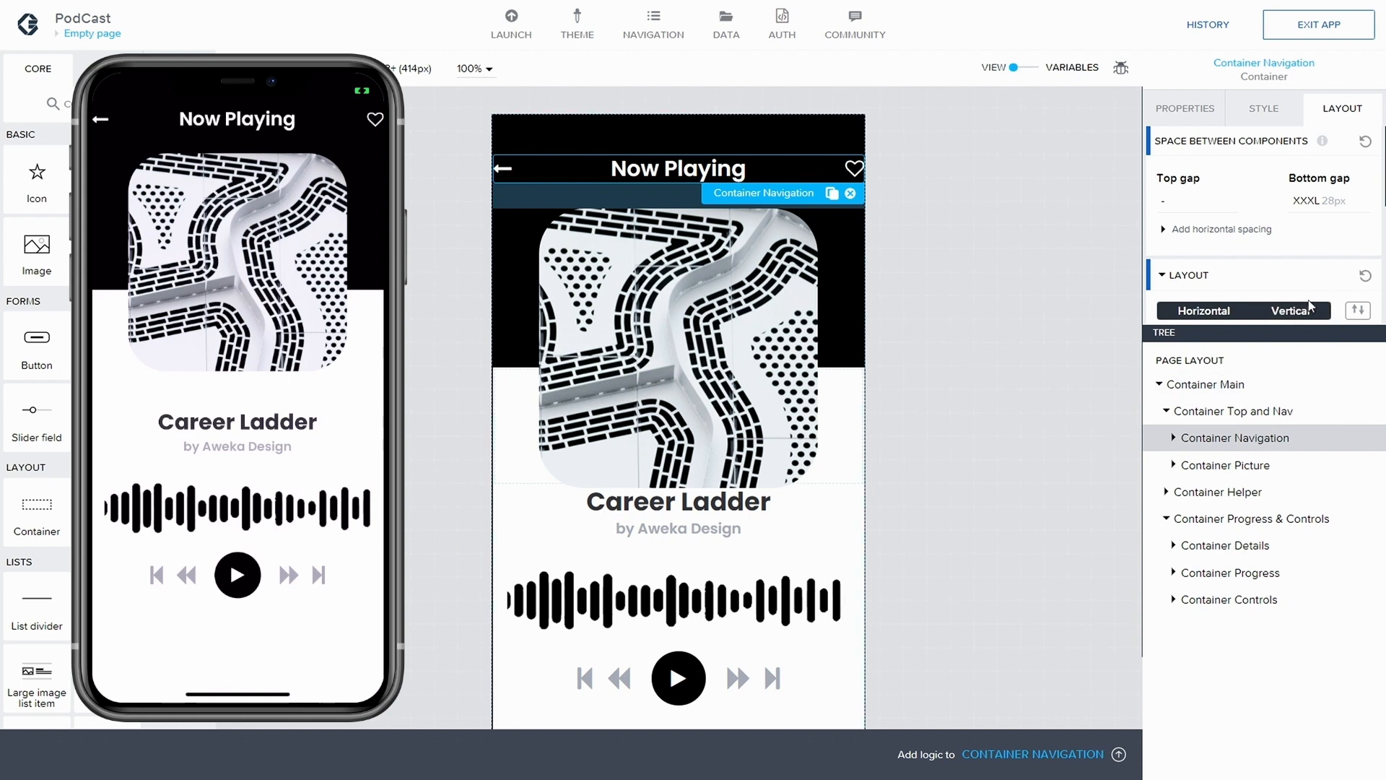
left_click(1020, 254)
scroll(1020, 254, "down", 1)
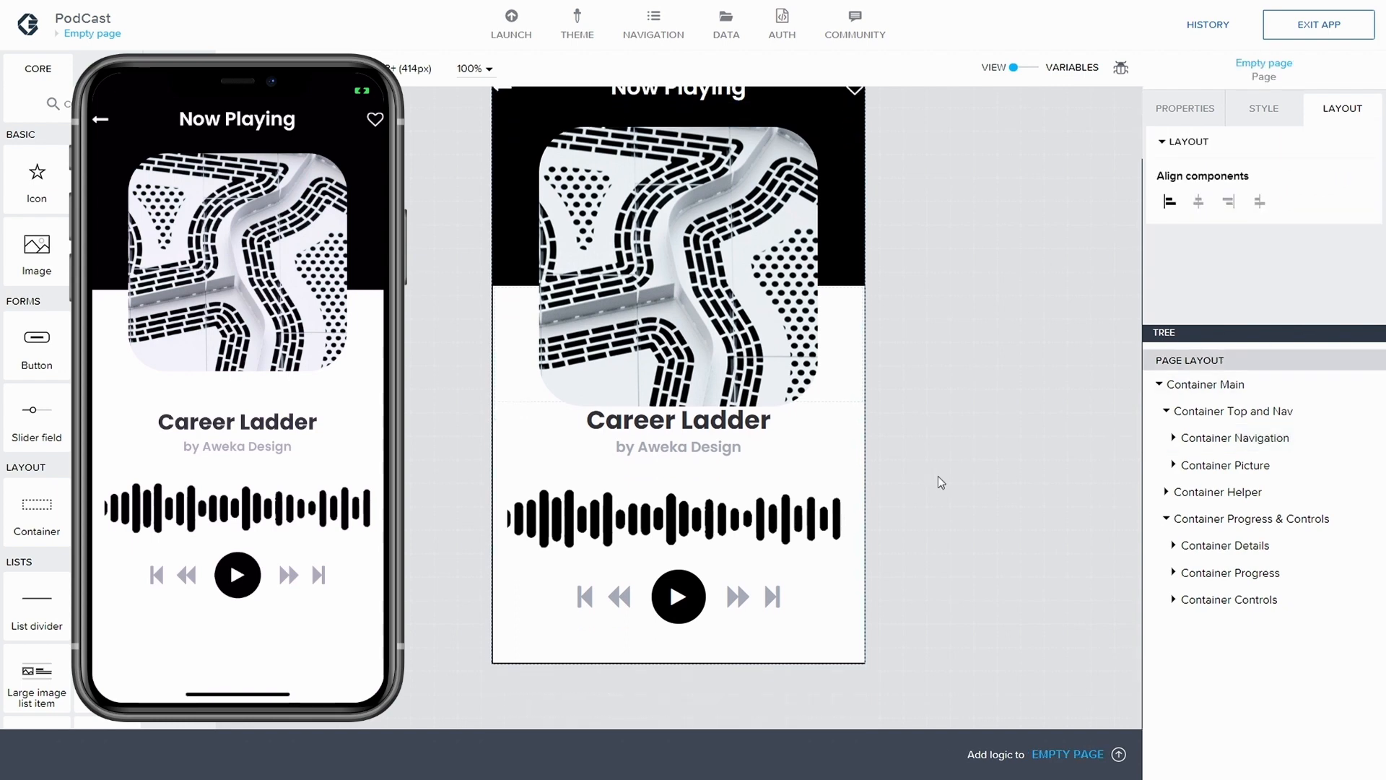
left_click(677, 600)
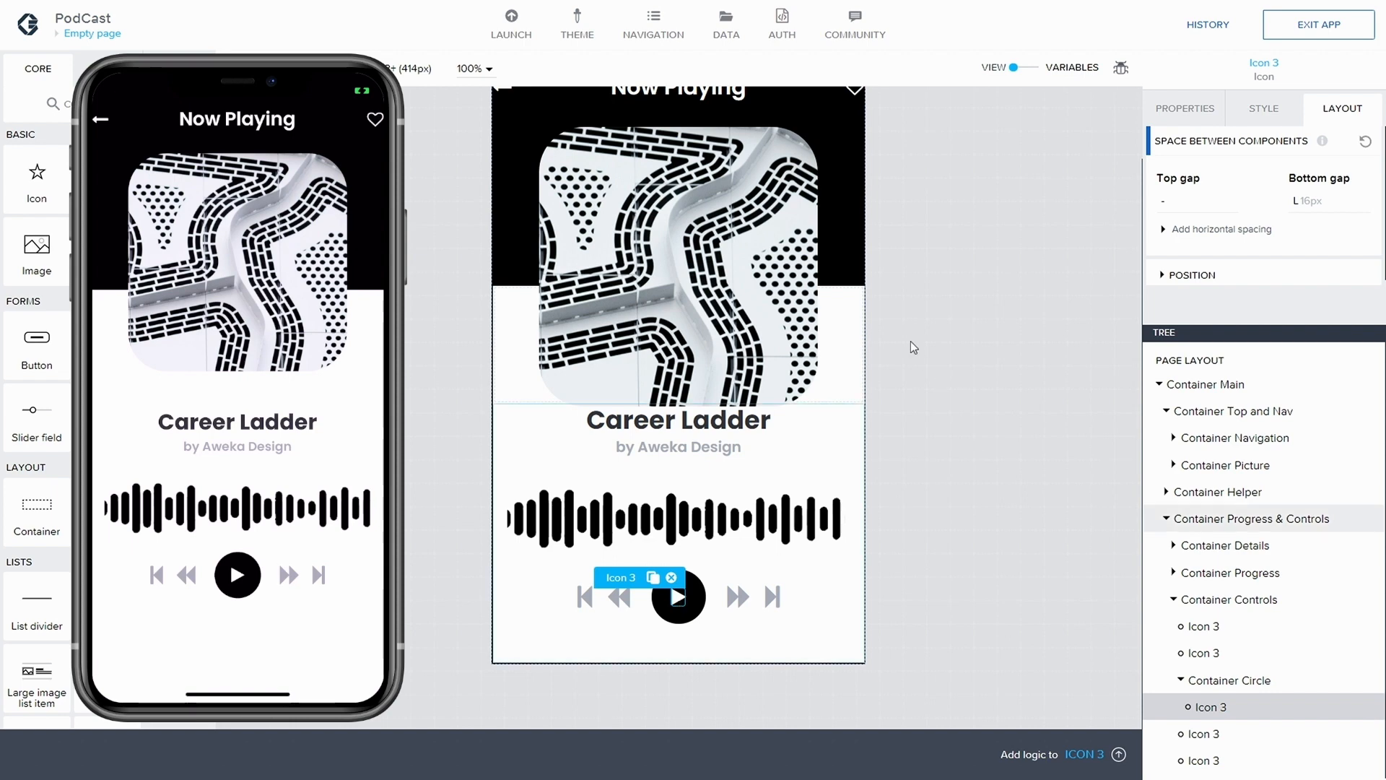
Add a page variable named StartStopIcon with the value type Icon name
left_click(1029, 67)
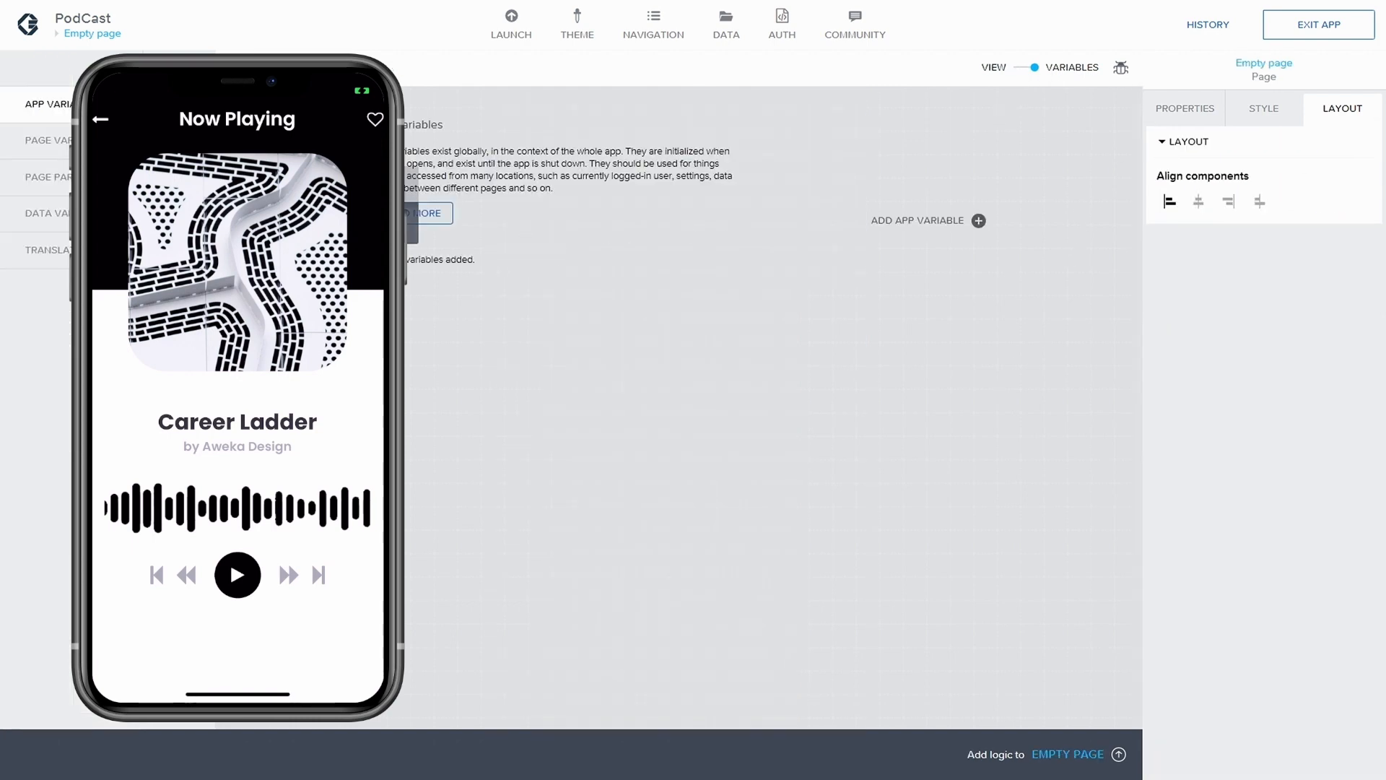
left_click(145, 140)
left_click(891, 230)
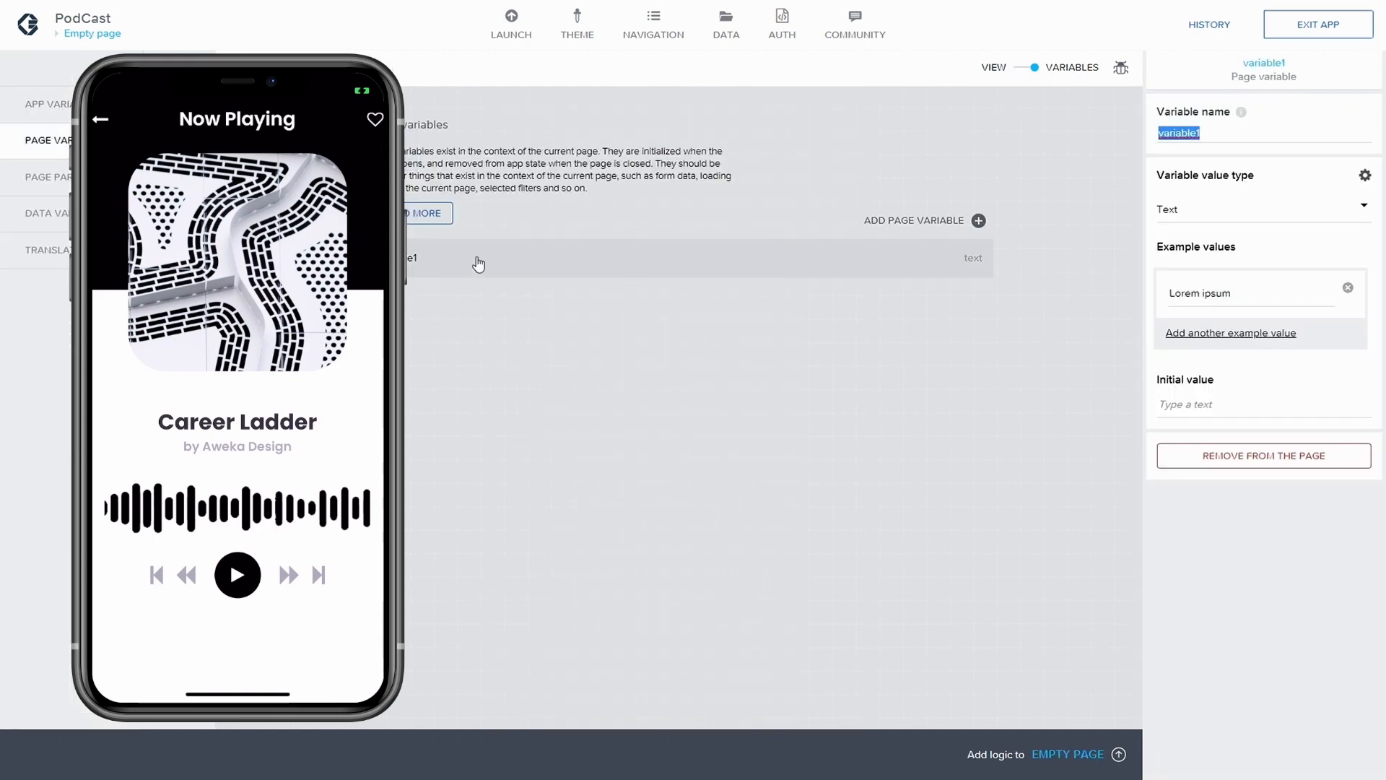
left_click(1223, 217)
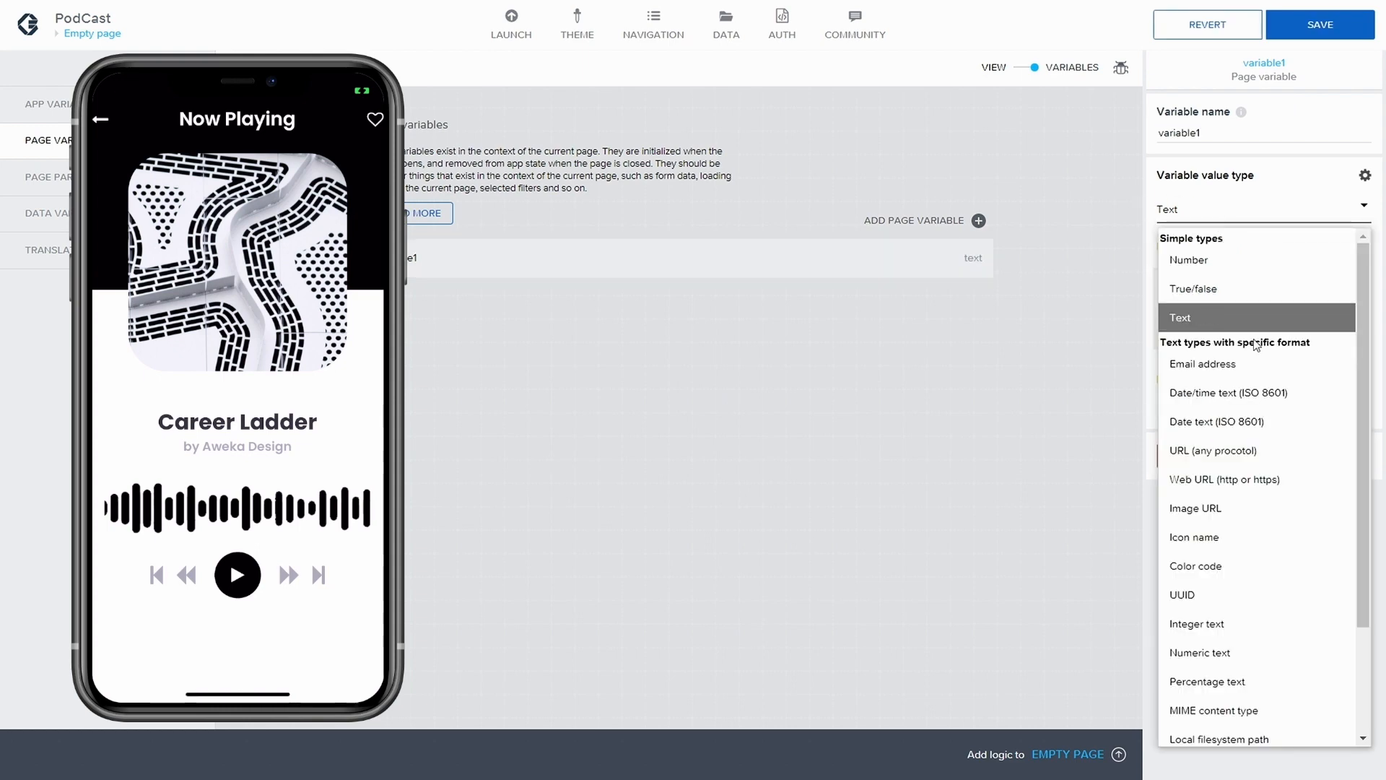
left_click(1232, 536)
left_click_drag(1202, 135, 1150, 137)
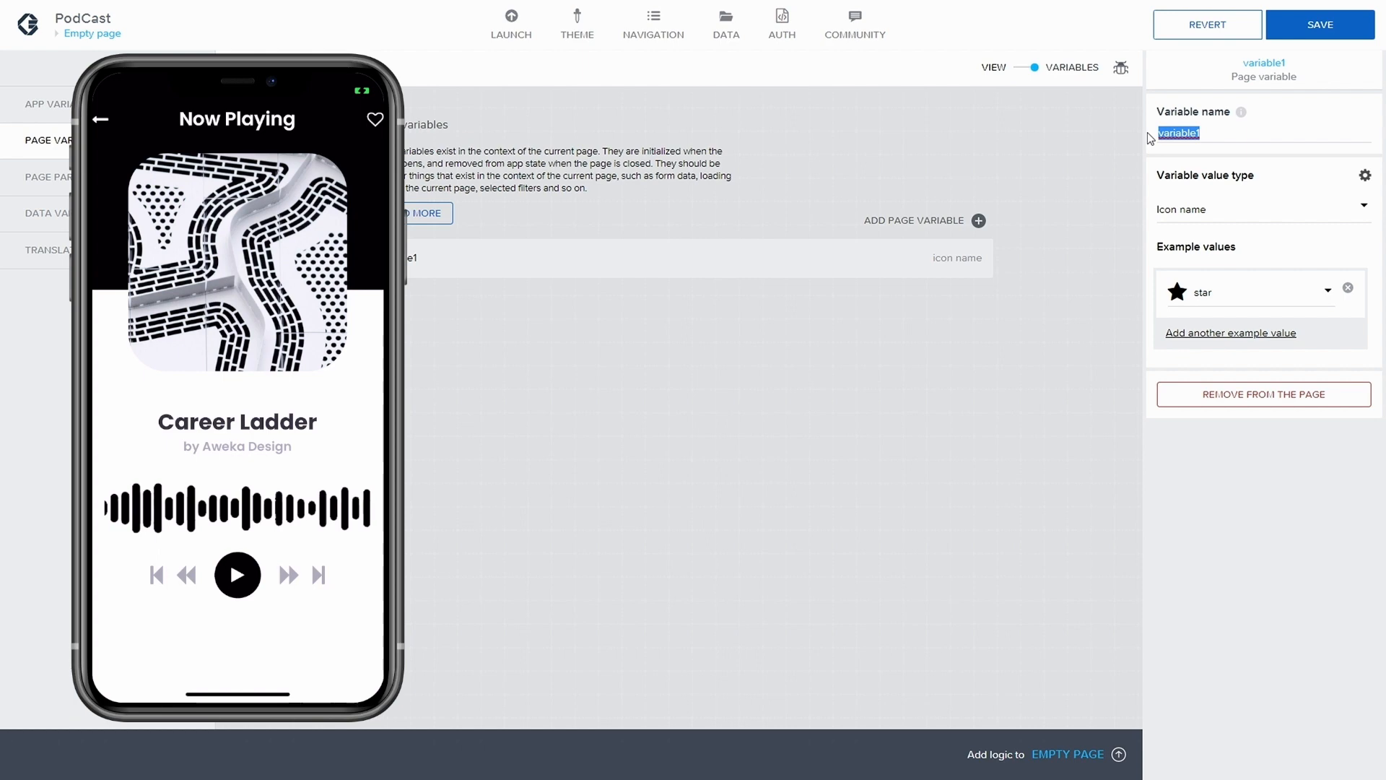
type("StartStop")
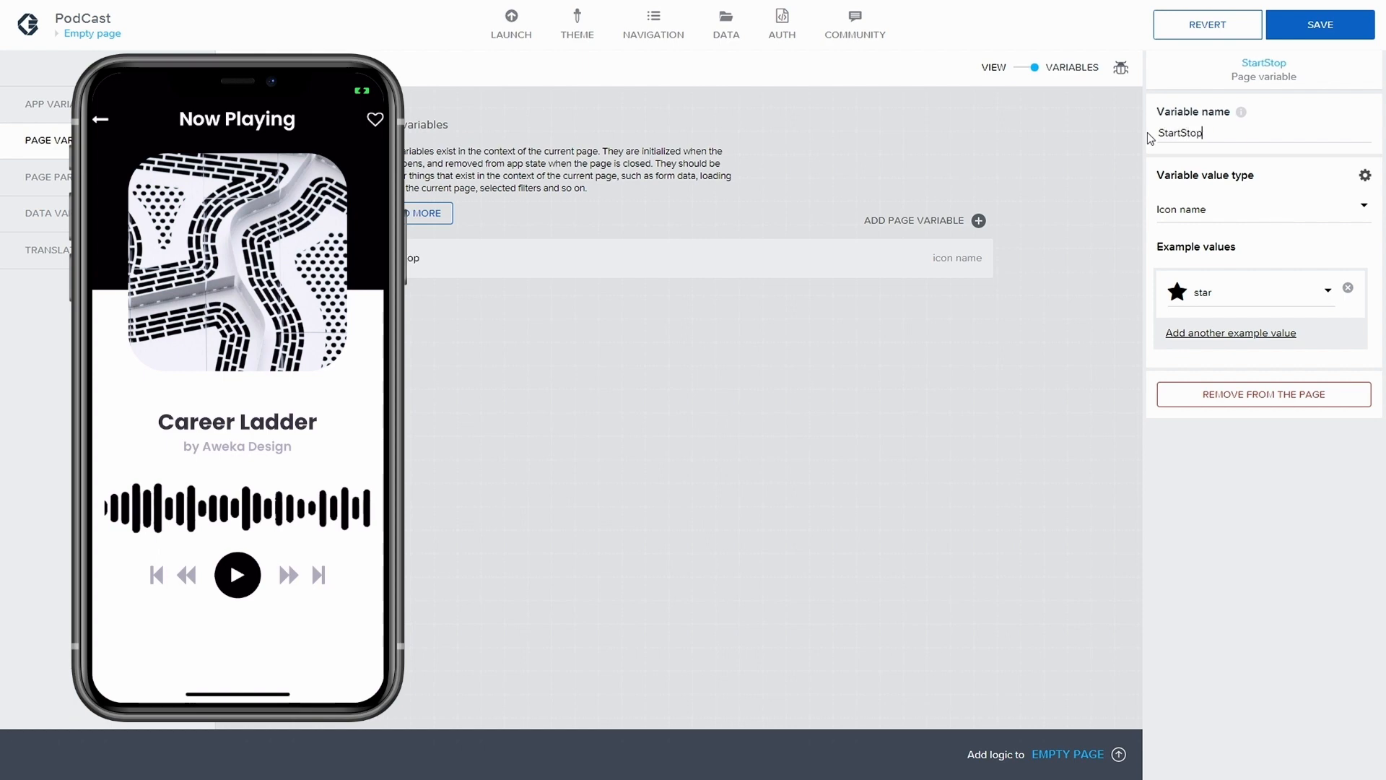
type("Icon")
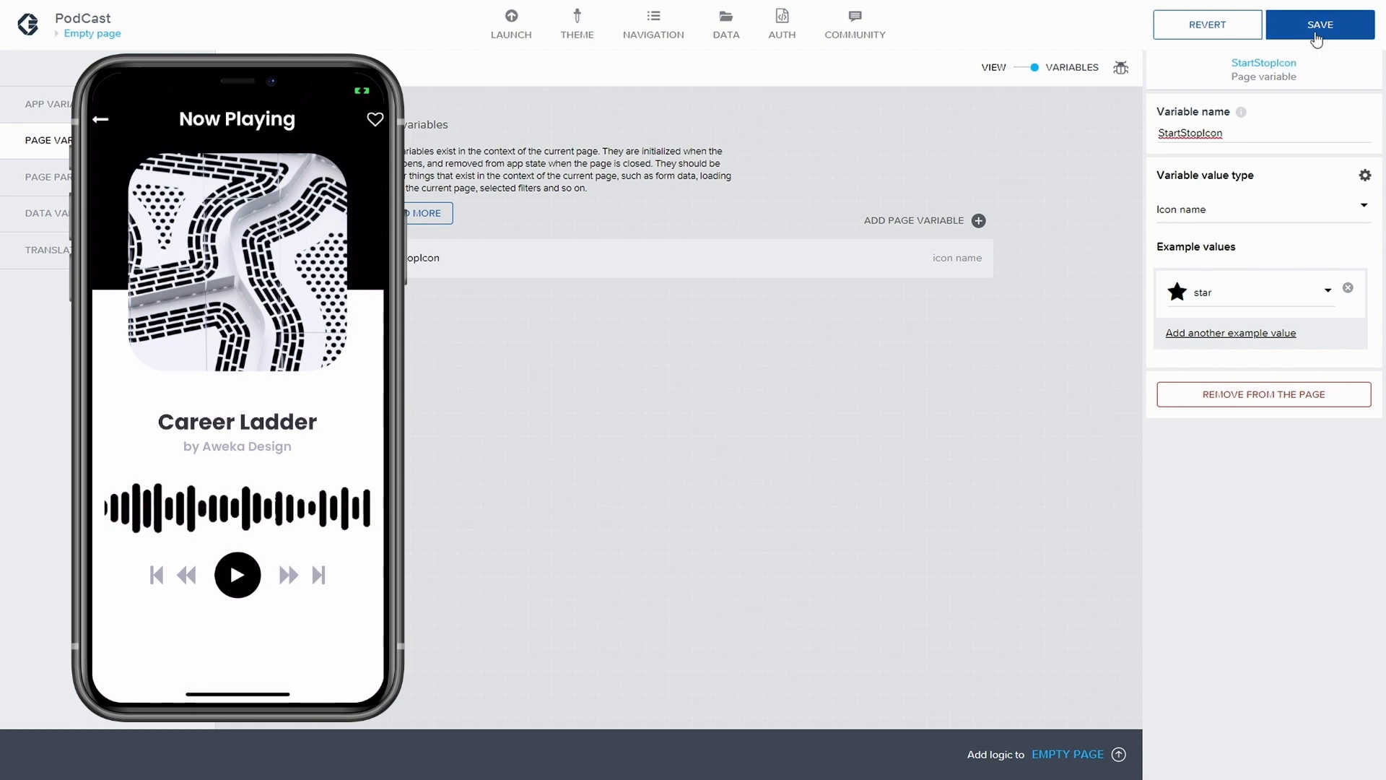
Set the example value of the StartStopIcon variable to the play icon and save the application
left_click(1265, 296)
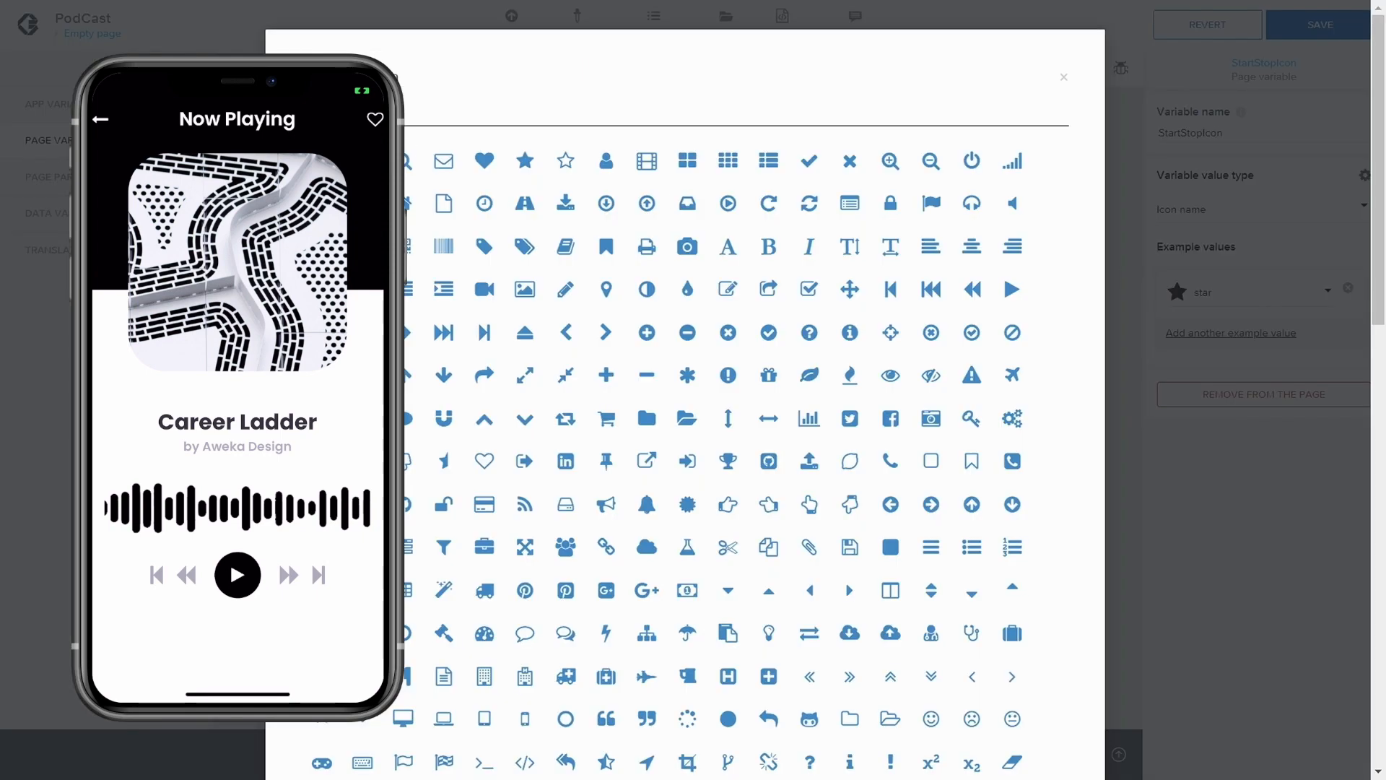
type("p")
key("BackSpace")
type("play")
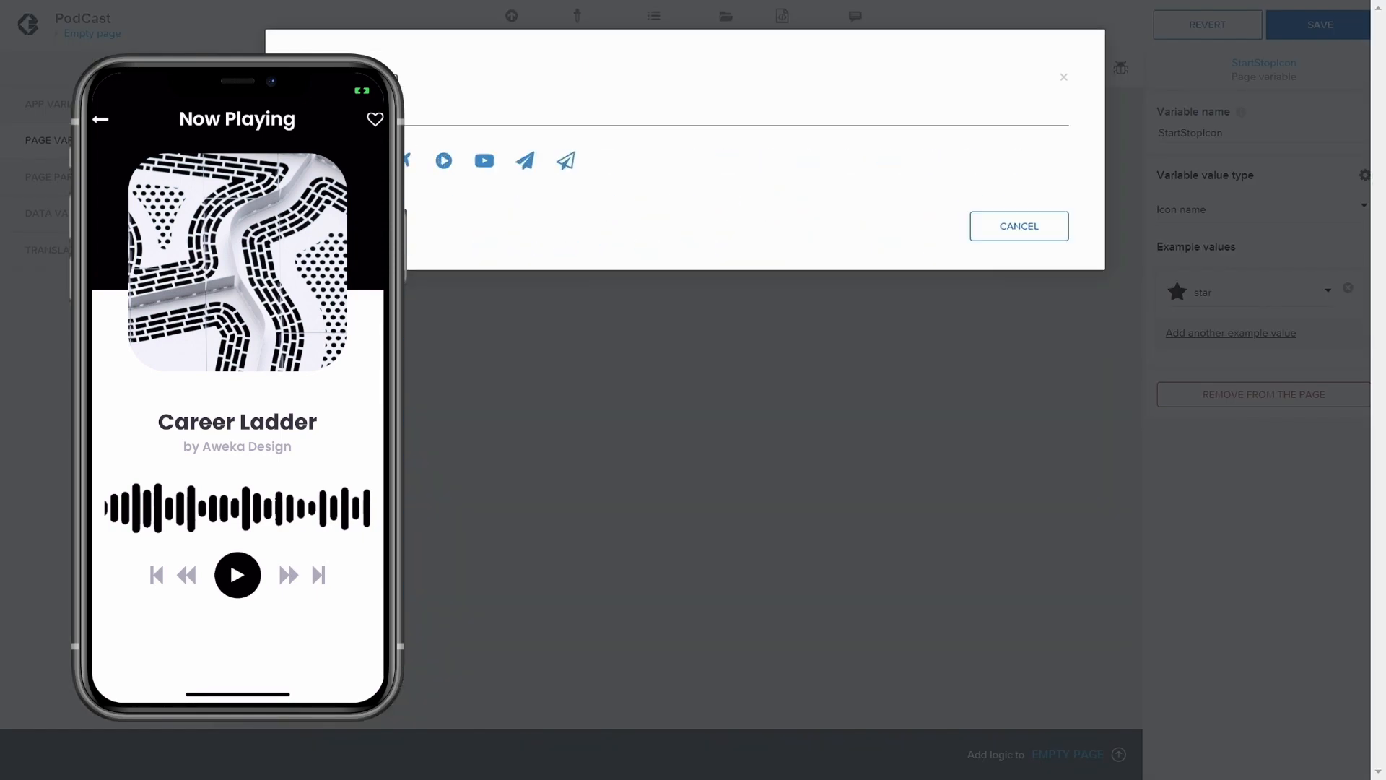
left_click(361, 160)
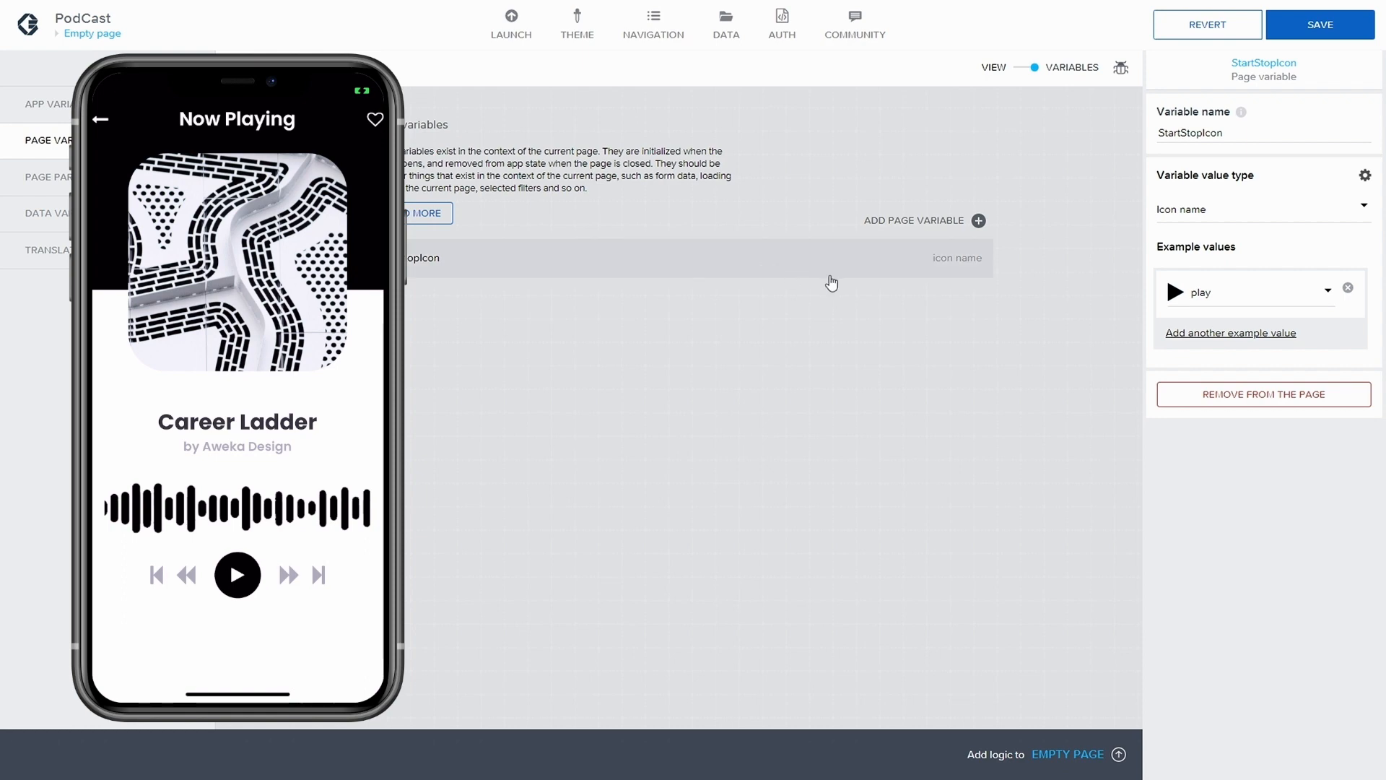
left_click(1343, 37)
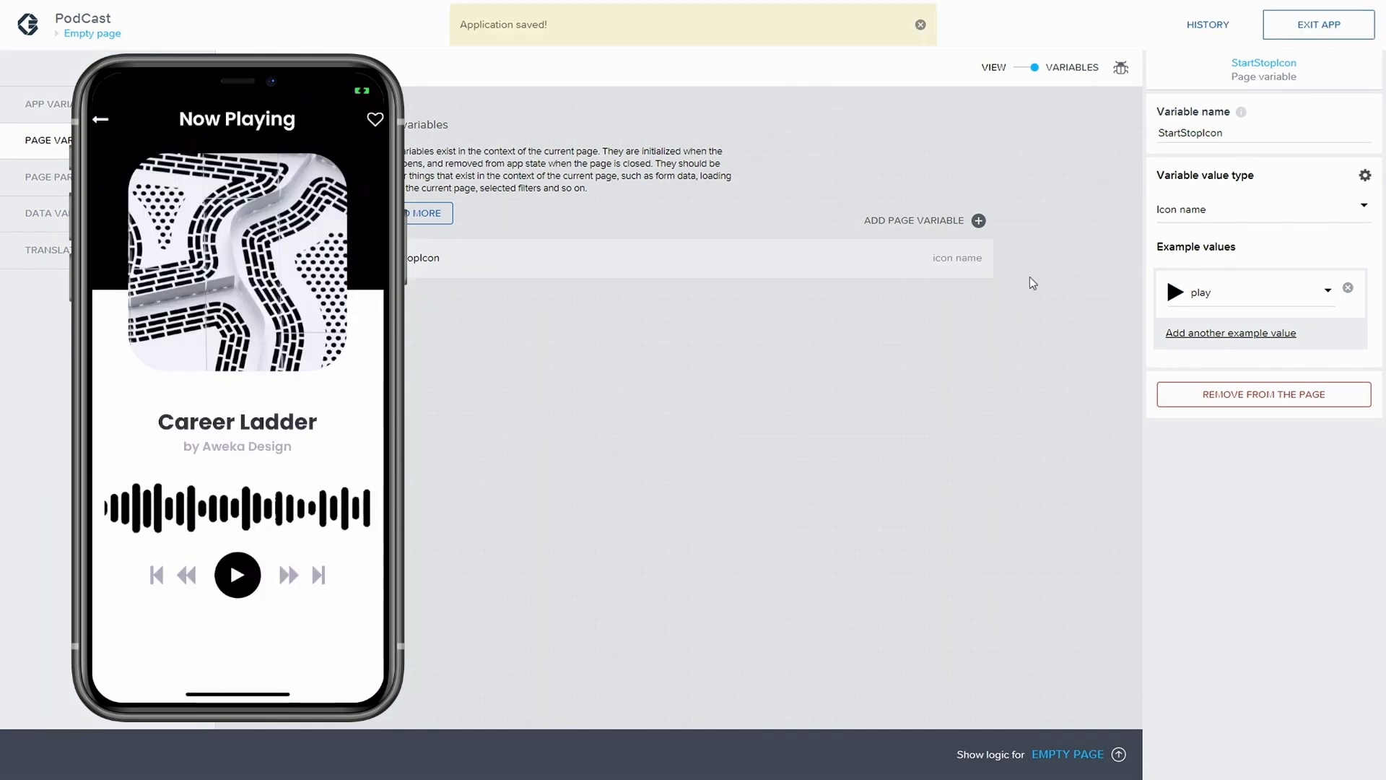
Bind the icon name of the play icon inside Container Circle to the StartStopIcon page variable
left_click(994, 68)
left_click(683, 596)
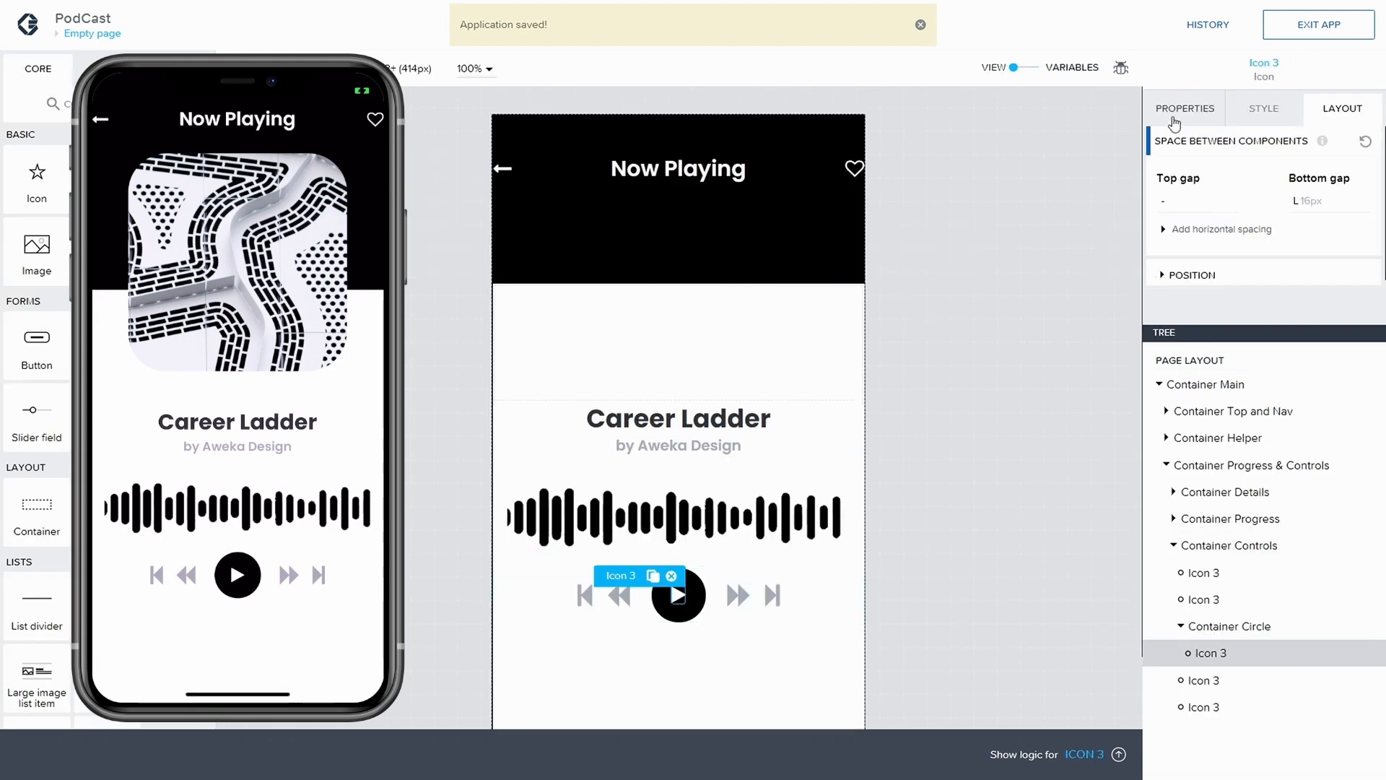
left_click(1184, 108)
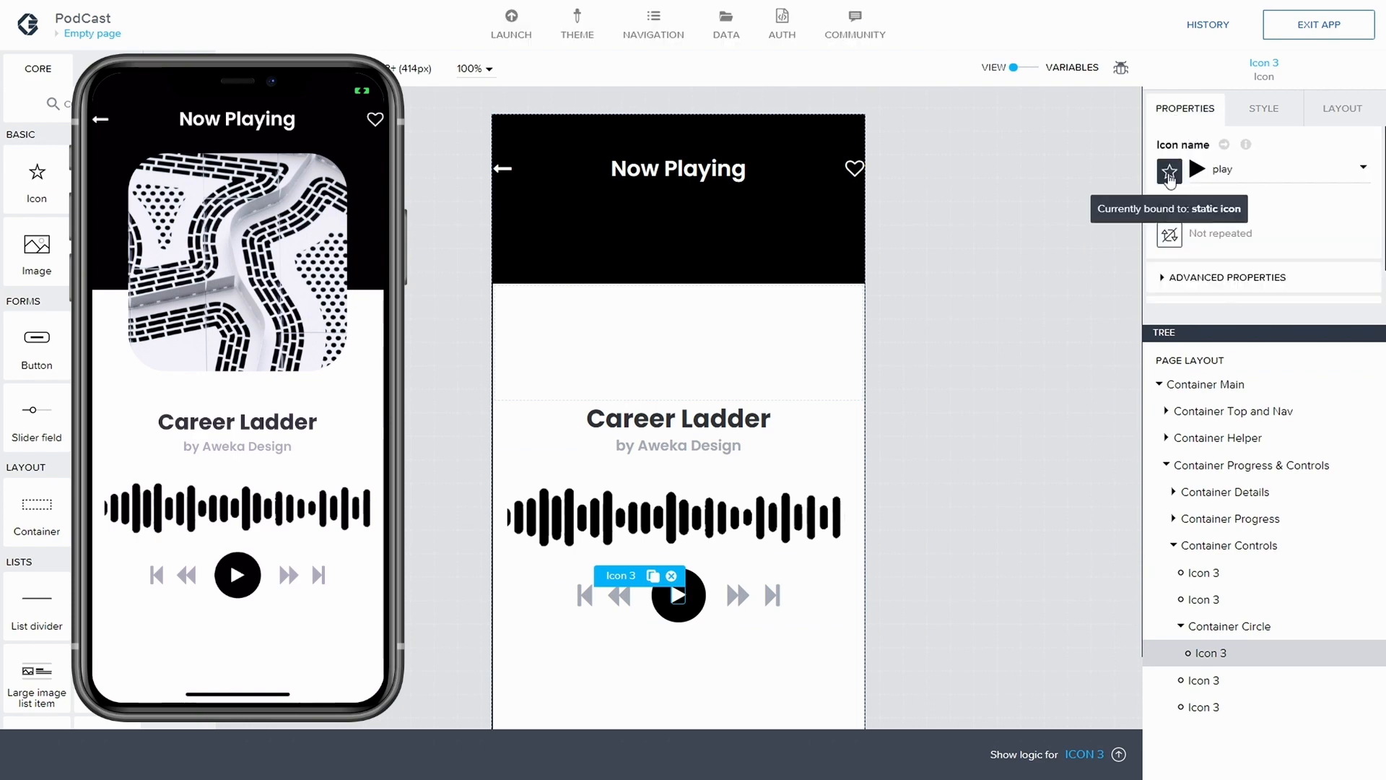
left_click(1170, 174)
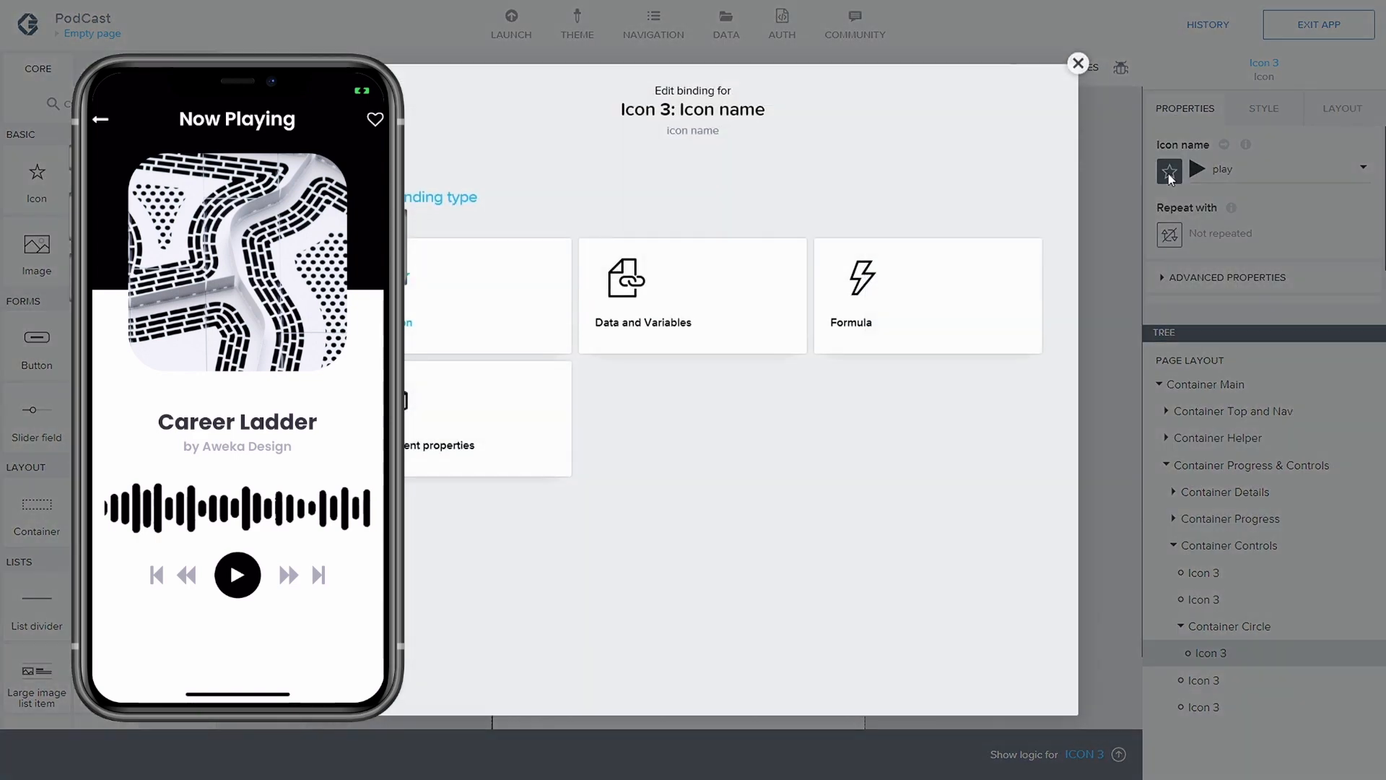
left_click(645, 323)
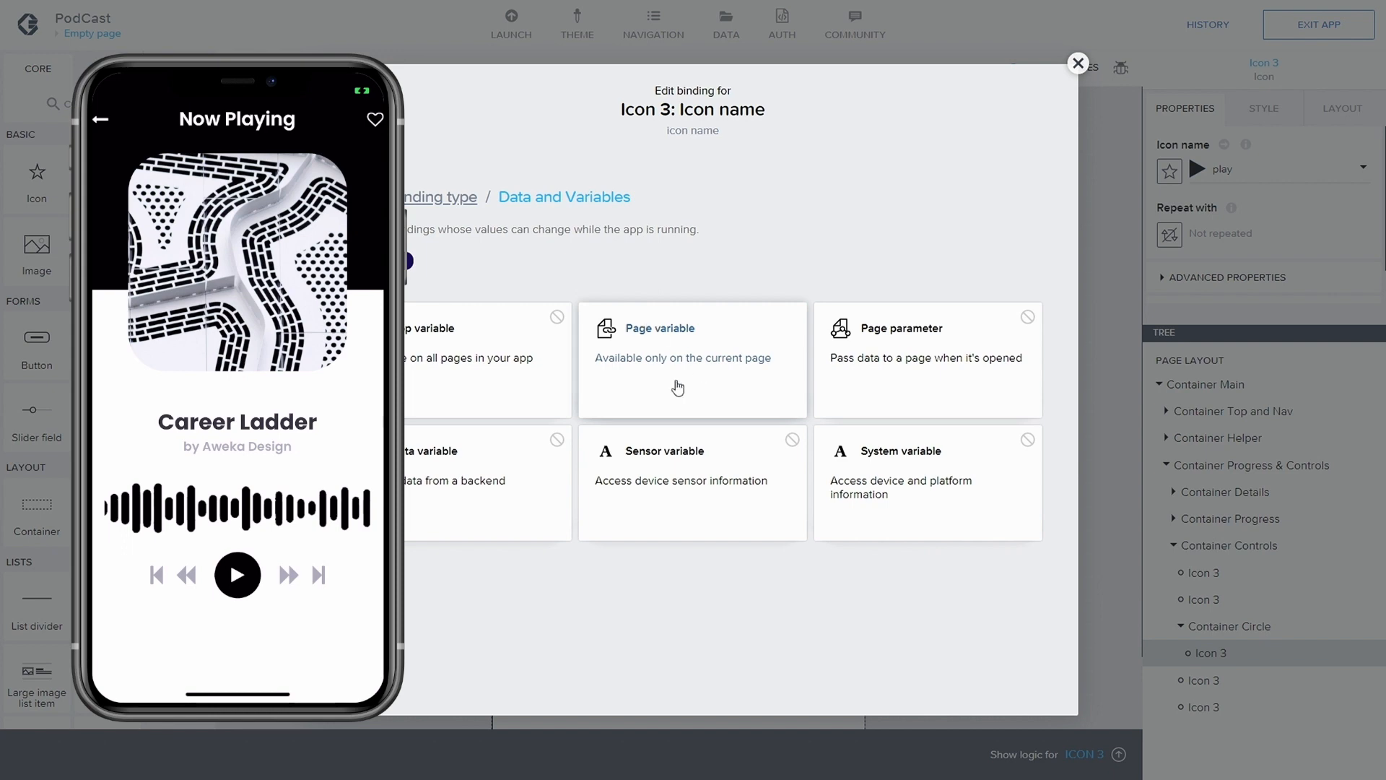
left_click(678, 369)
left_click(488, 343)
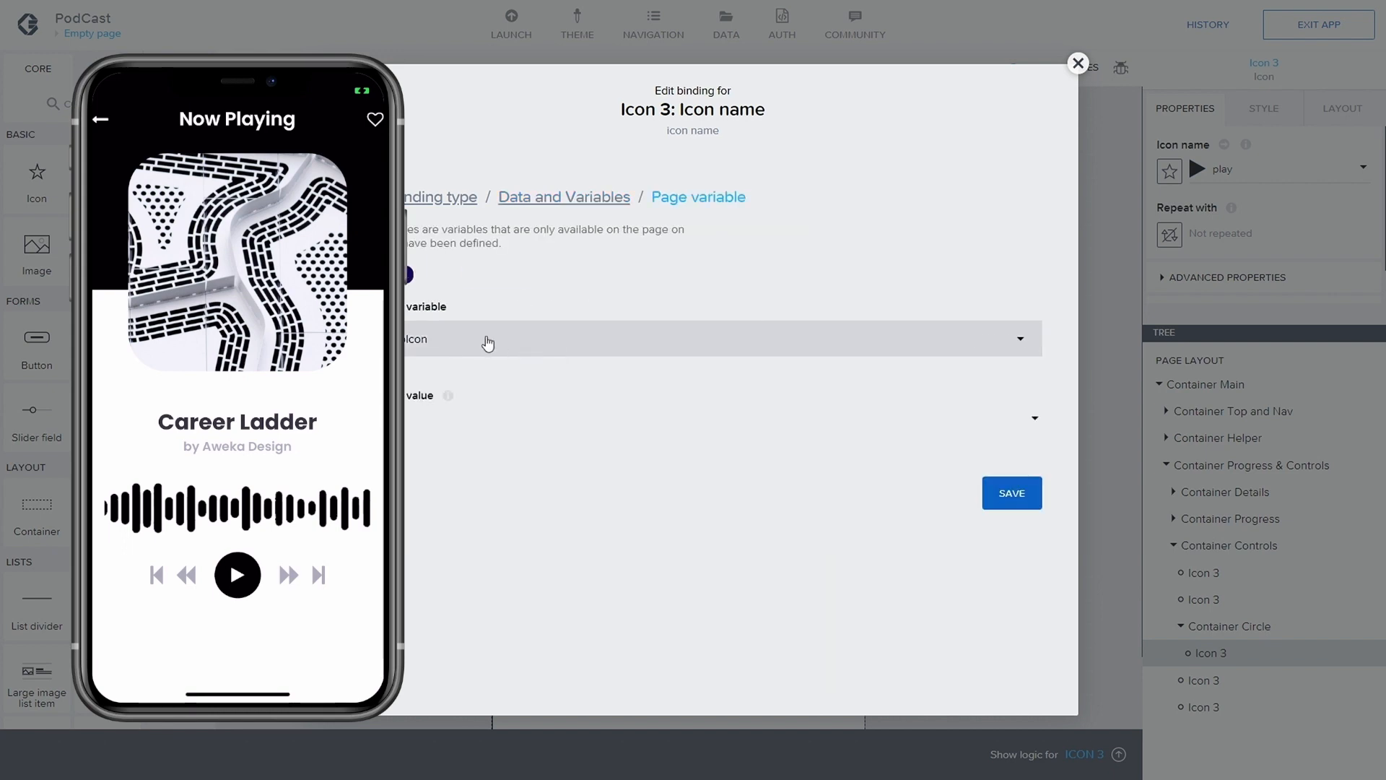
left_click(993, 499)
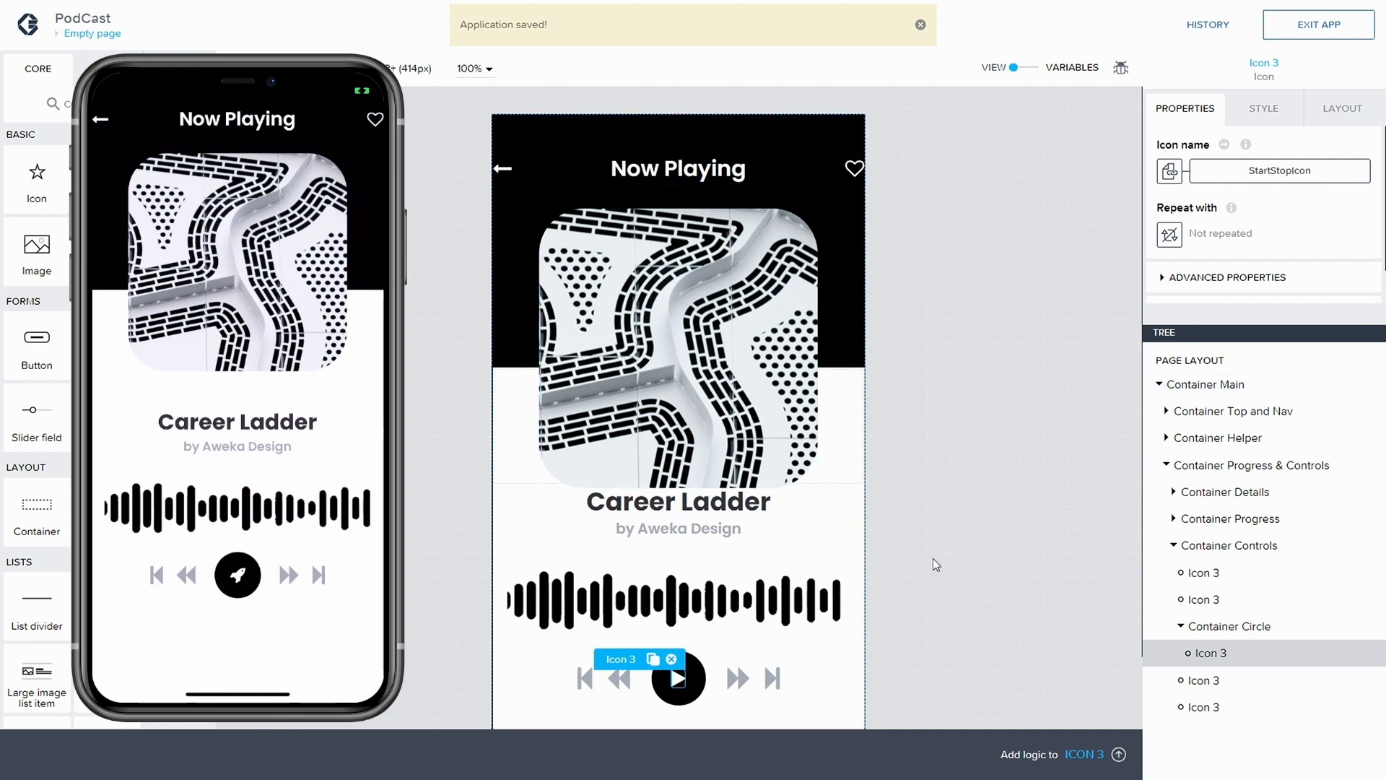
In the page's logic, insert a Set page variable node ahead of Hide spinner, moving Hide spinner along to make room
scroll(947, 513, "down", 1)
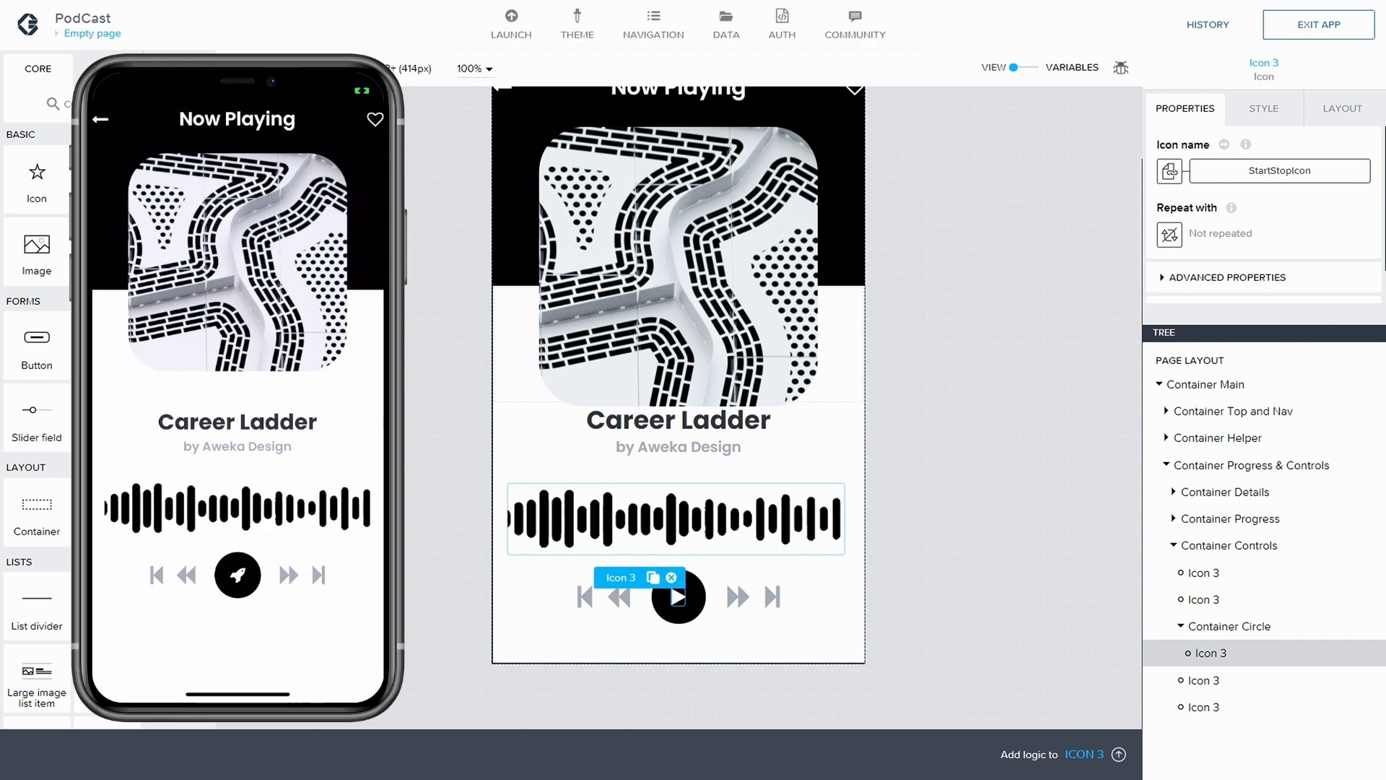
left_click(1199, 360)
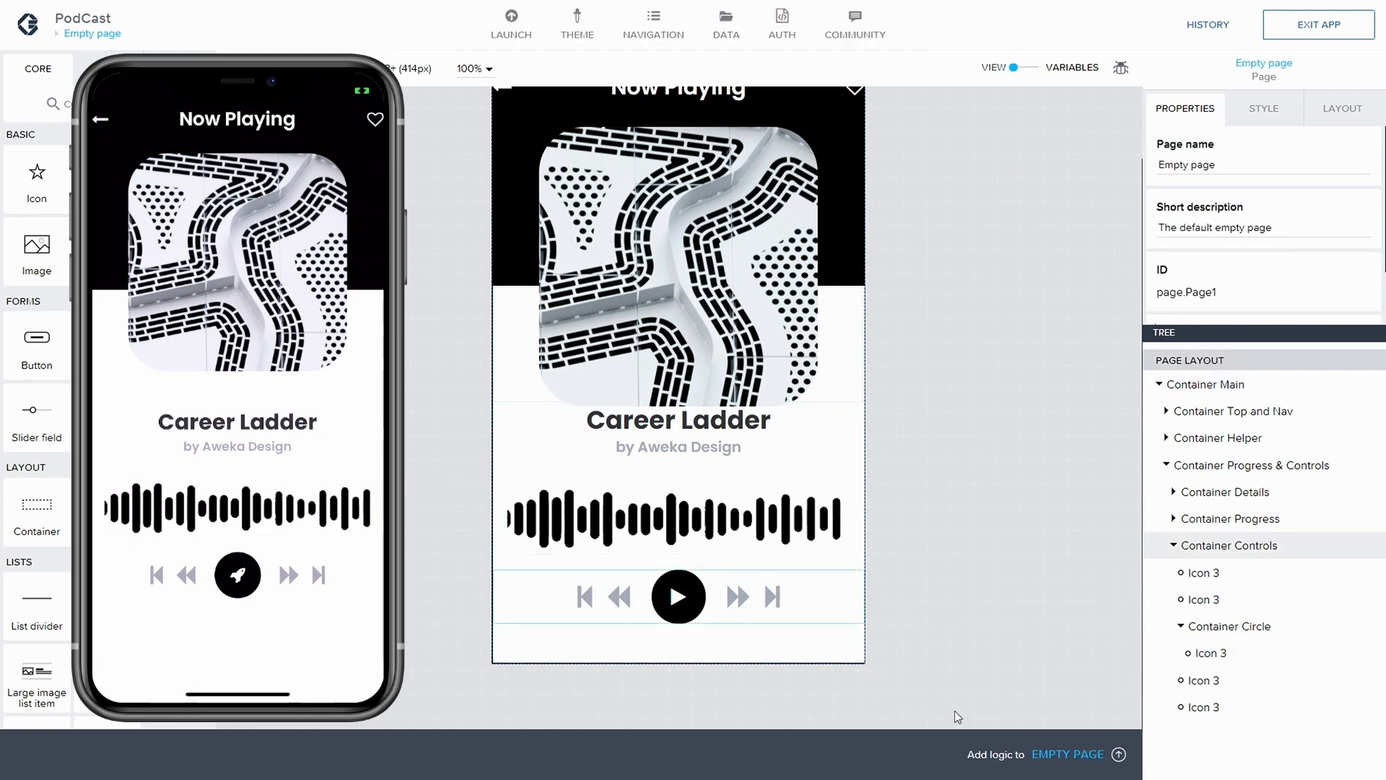
left_click(1119, 754)
left_click(549, 554)
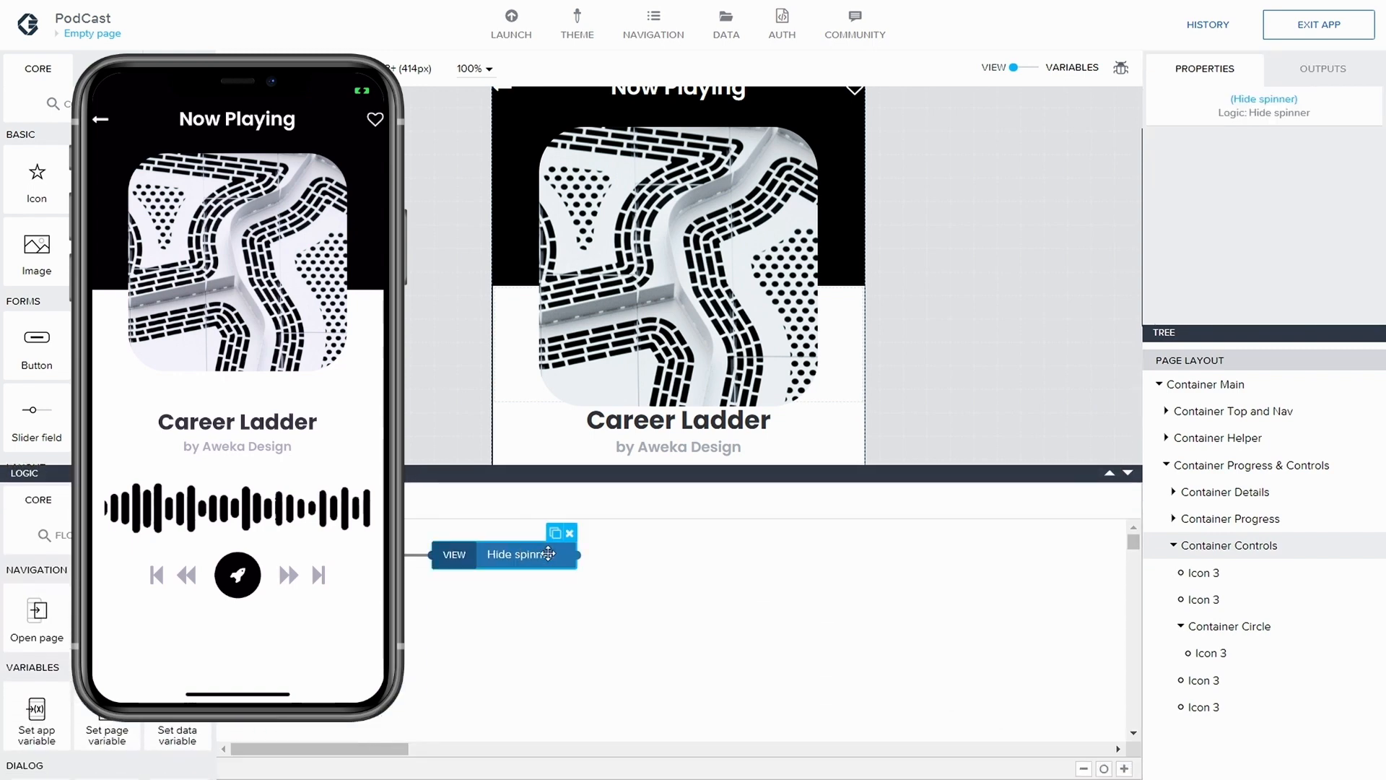
left_click_drag(549, 554, 764, 562)
scroll(108, 650, "down", 1)
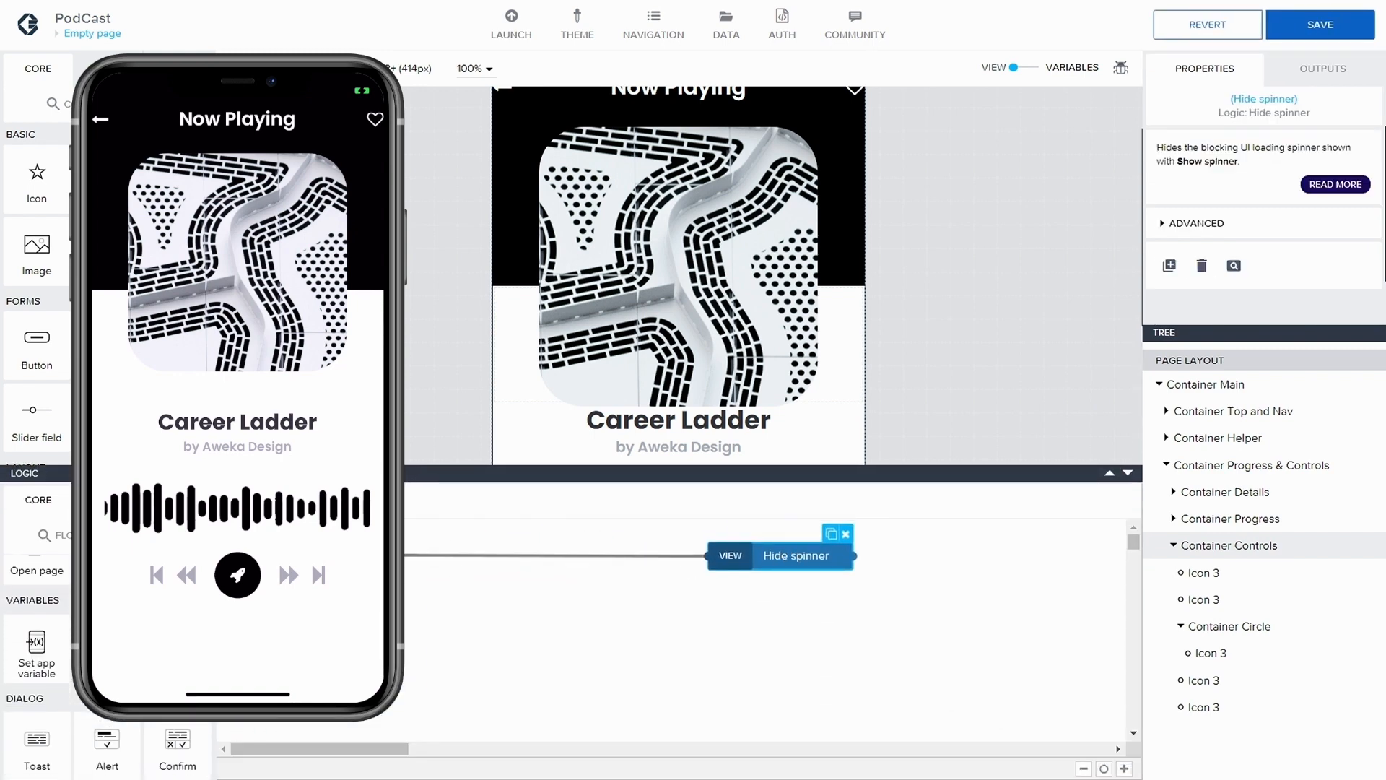
left_click_drag(106, 653, 568, 563)
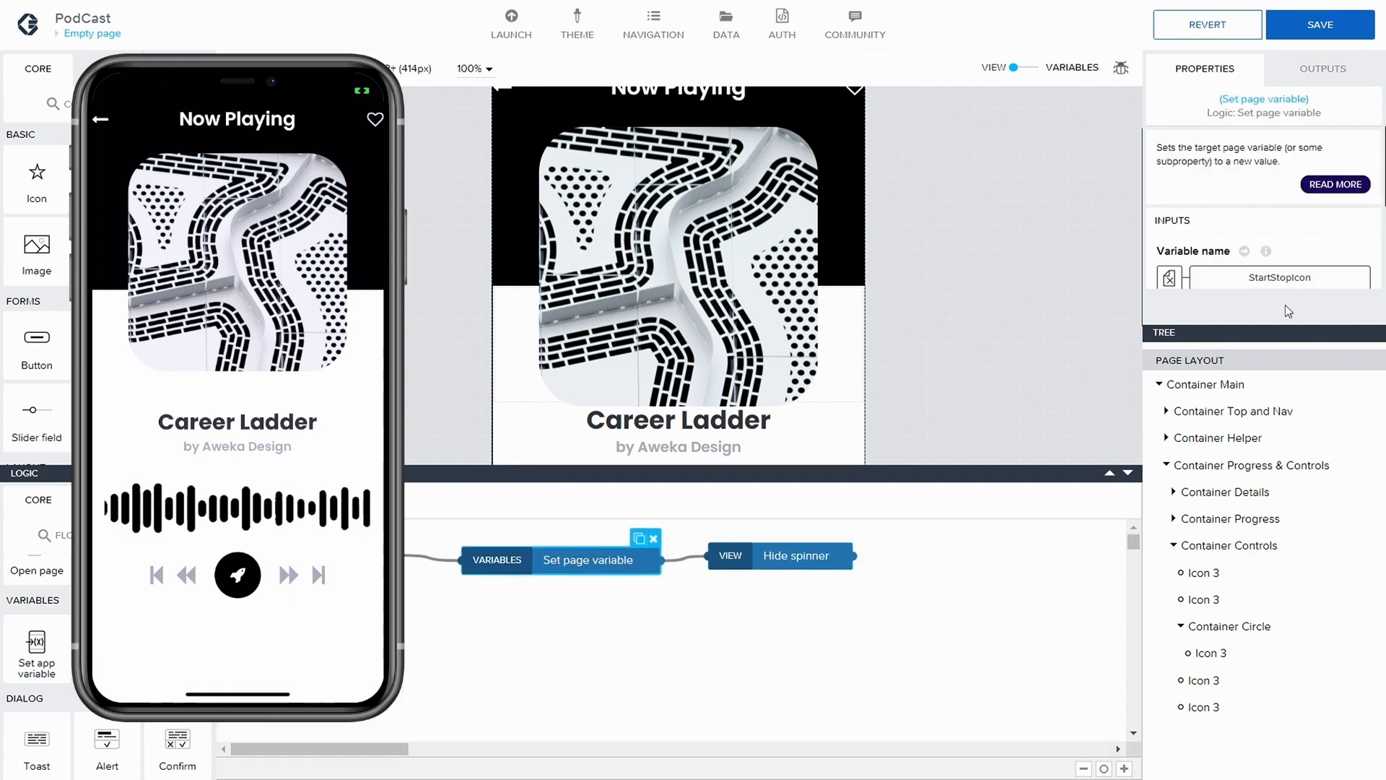
Configure the Set page variable node to assign the play icon to StartStopIcon, widen its spacing to Hide spinner, and save the application
left_click(1289, 280)
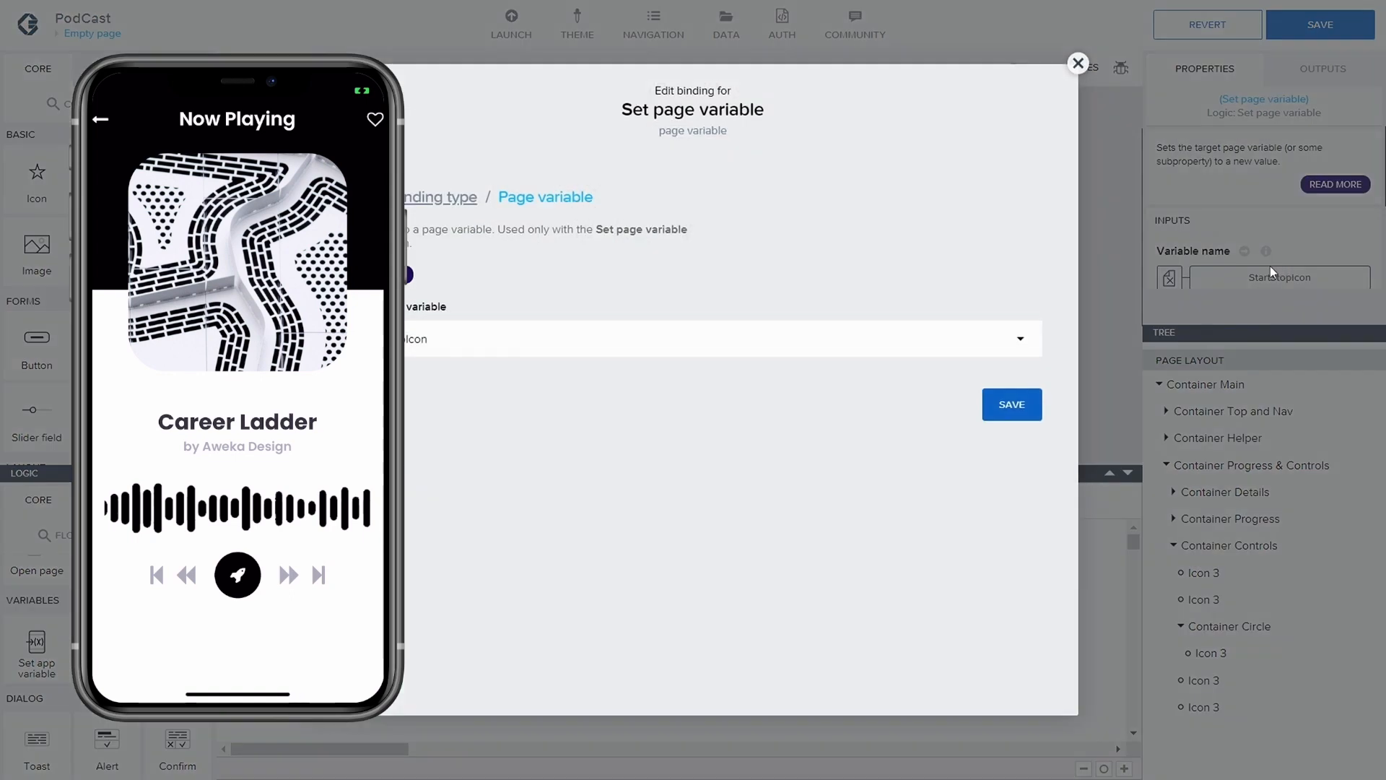
left_click(1018, 410)
scroll(1214, 288, "down", 2)
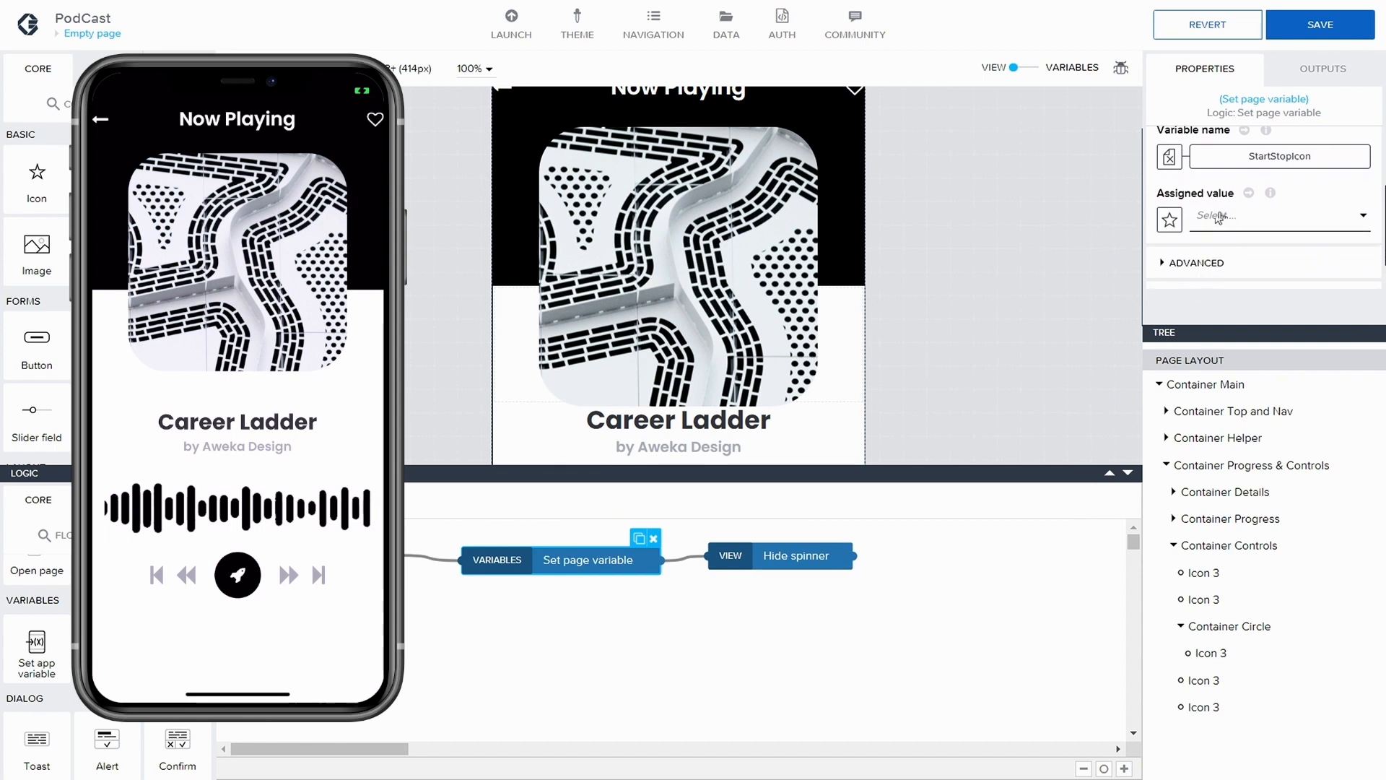
left_click(1220, 219)
left_click(438, 113)
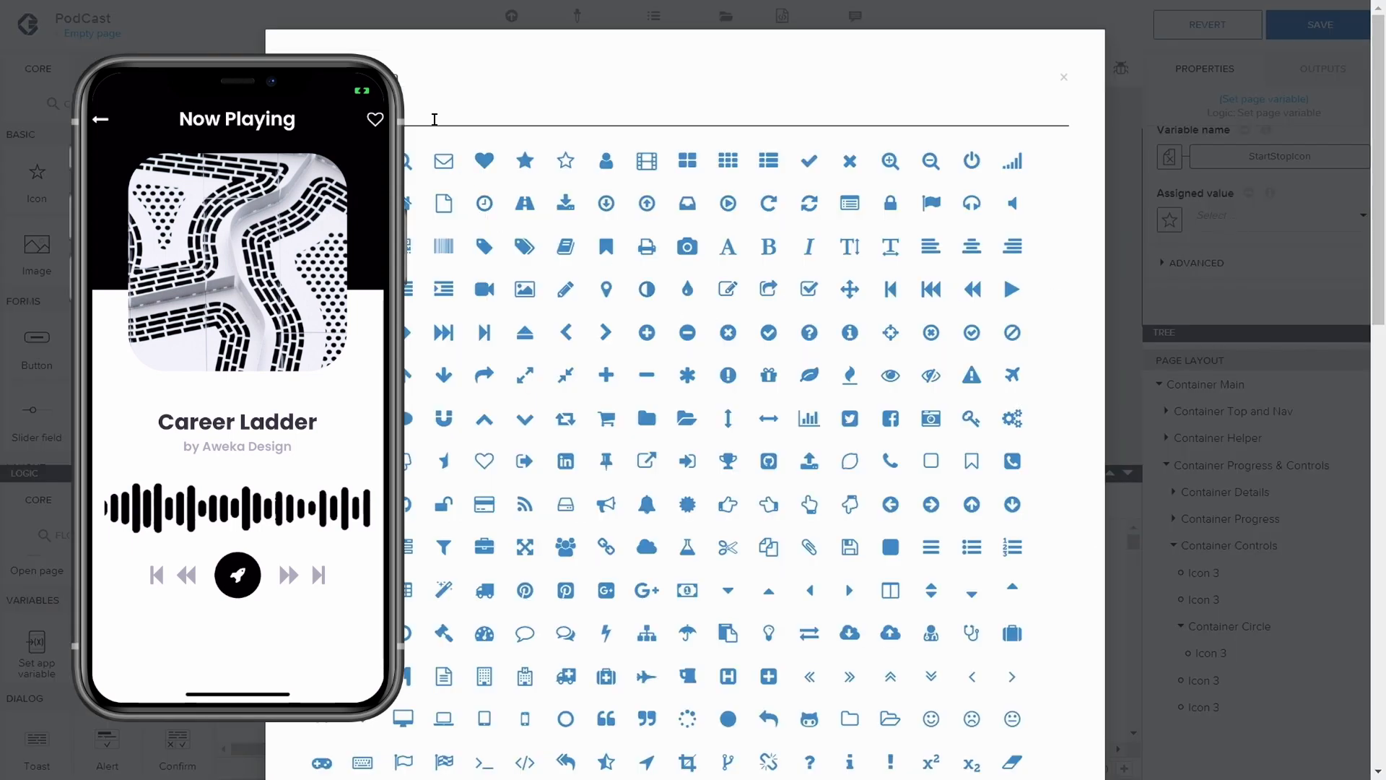
type("play")
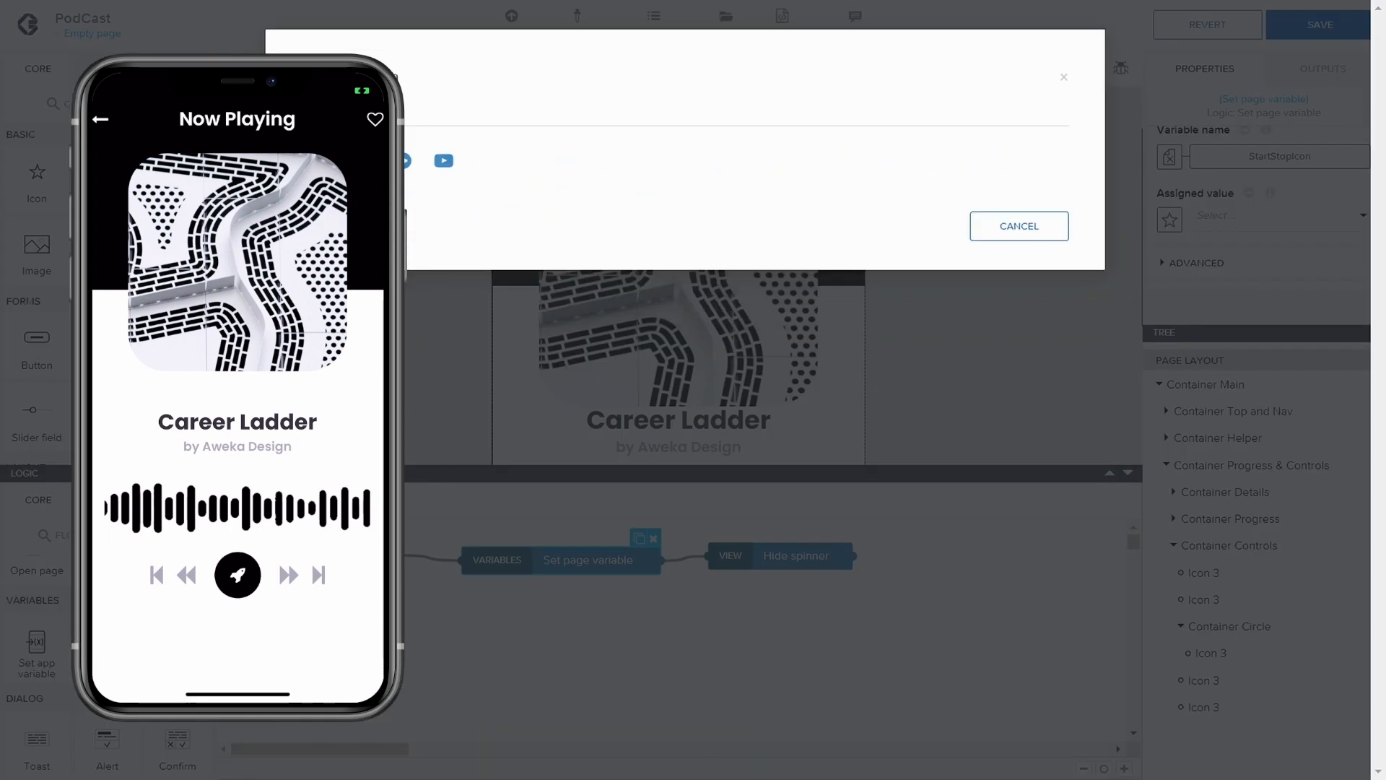
left_click(322, 160)
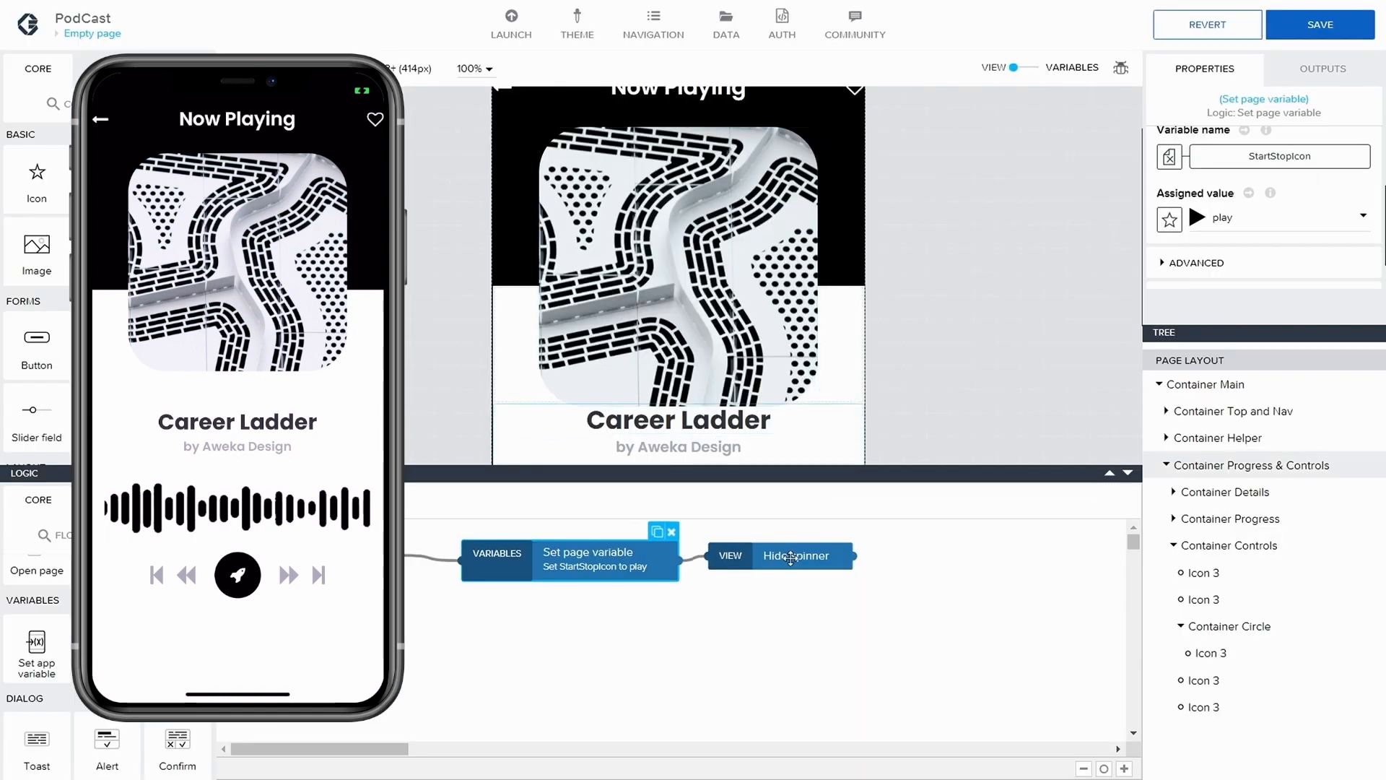
left_click_drag(792, 558, 824, 559)
left_click(1320, 25)
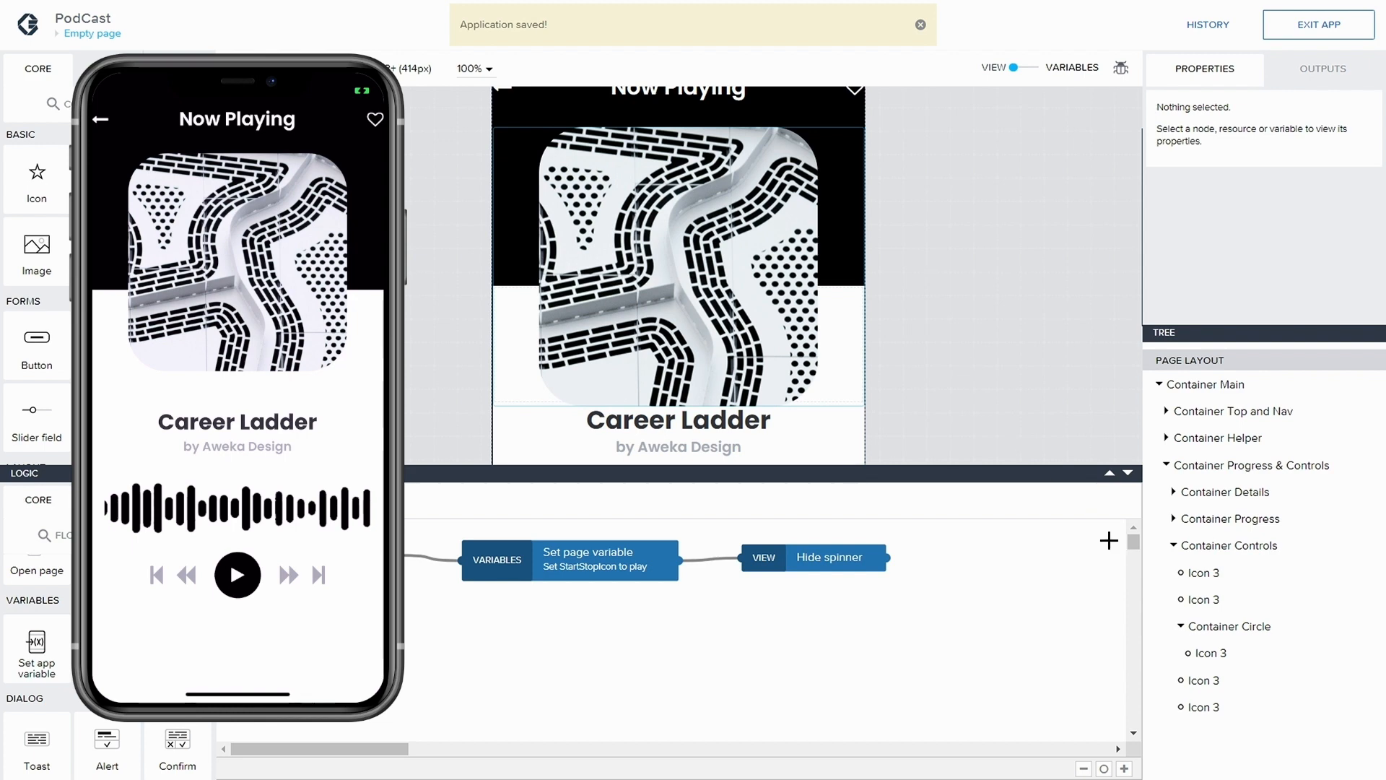
Add a Set page variable node to the Component tap logic of Container Circle
scroll(899, 314, "down", 3)
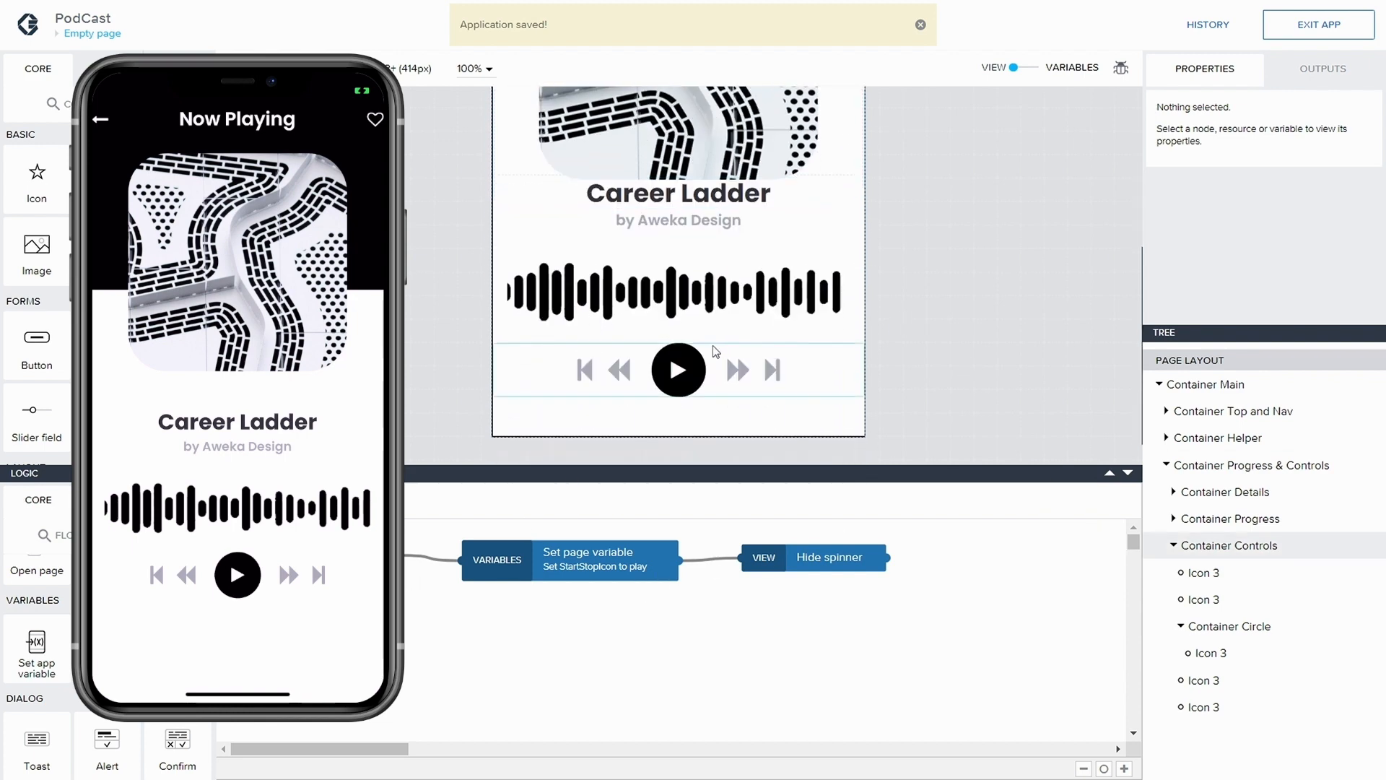
left_click(669, 373)
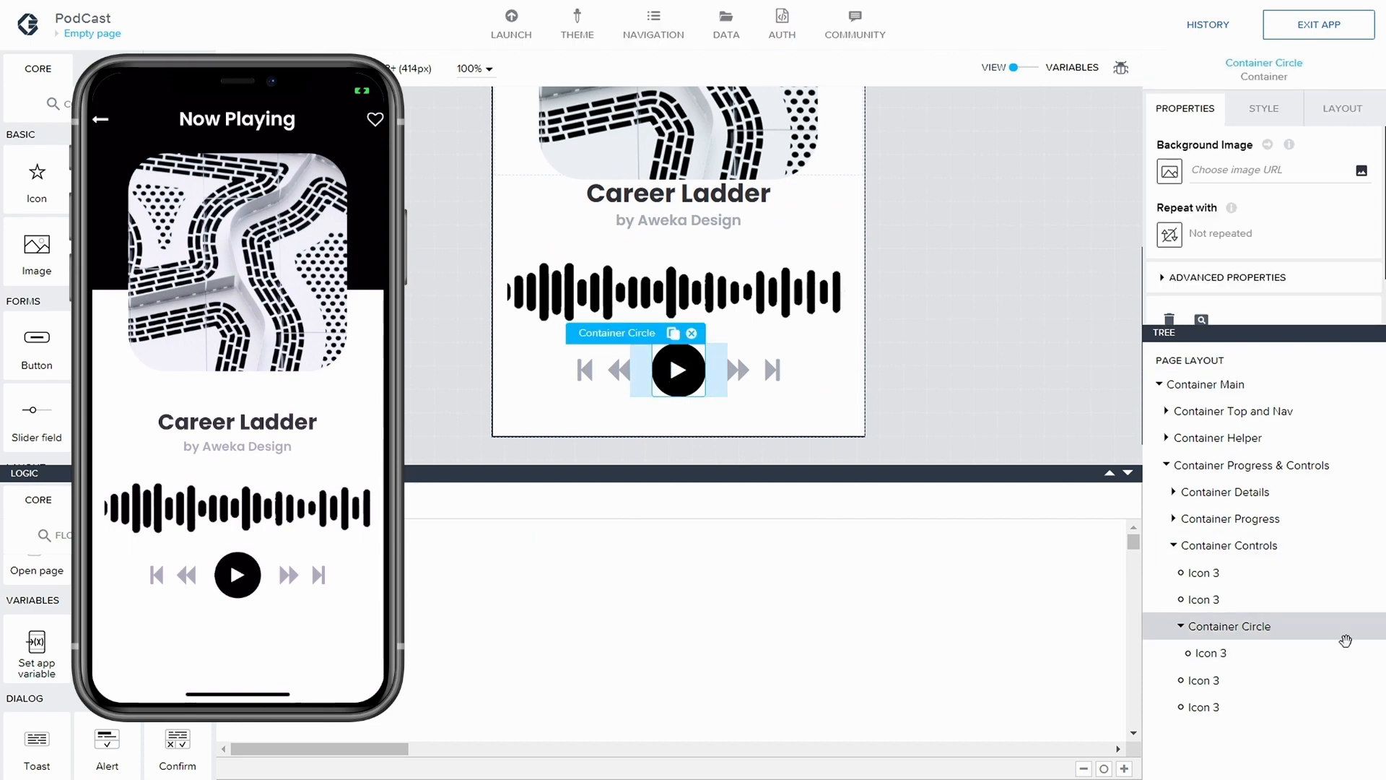
left_click(289, 571)
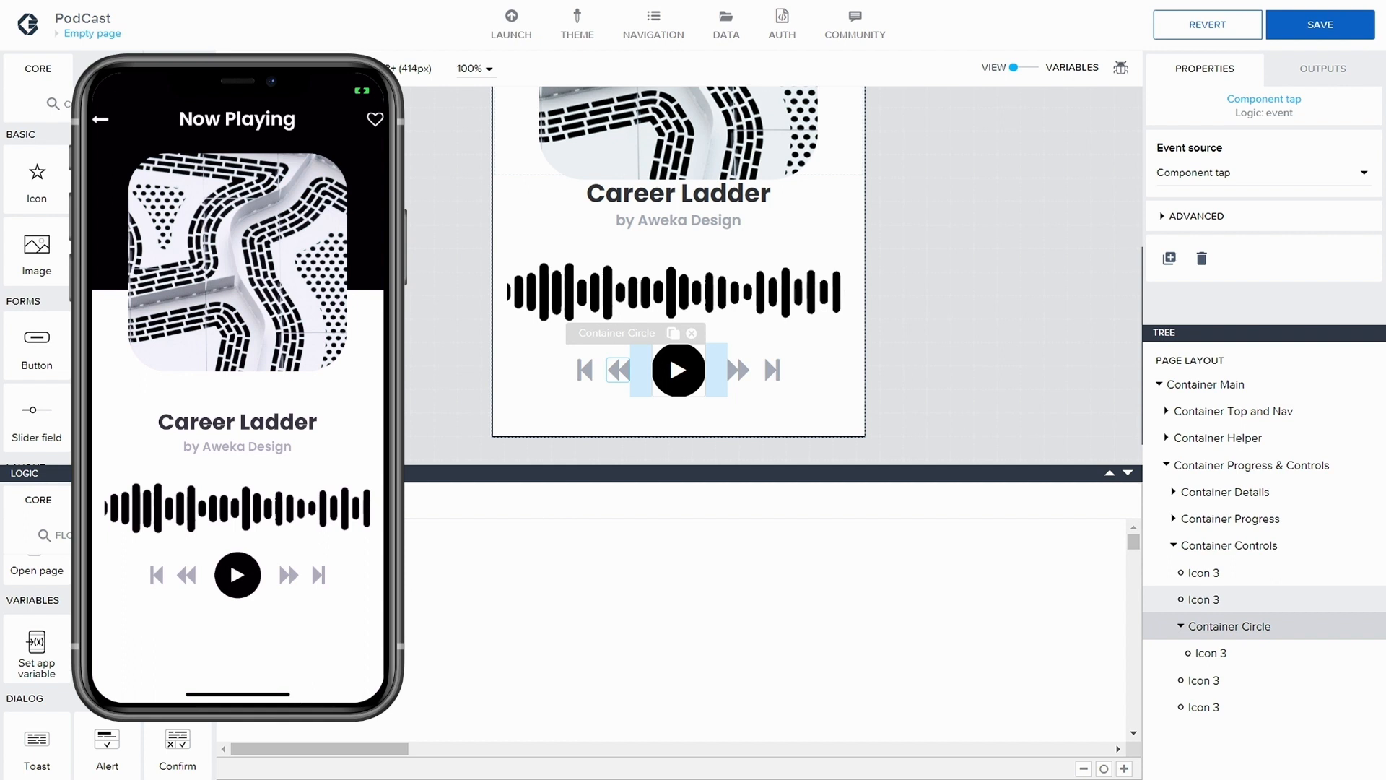
left_click_drag(107, 654, 632, 557)
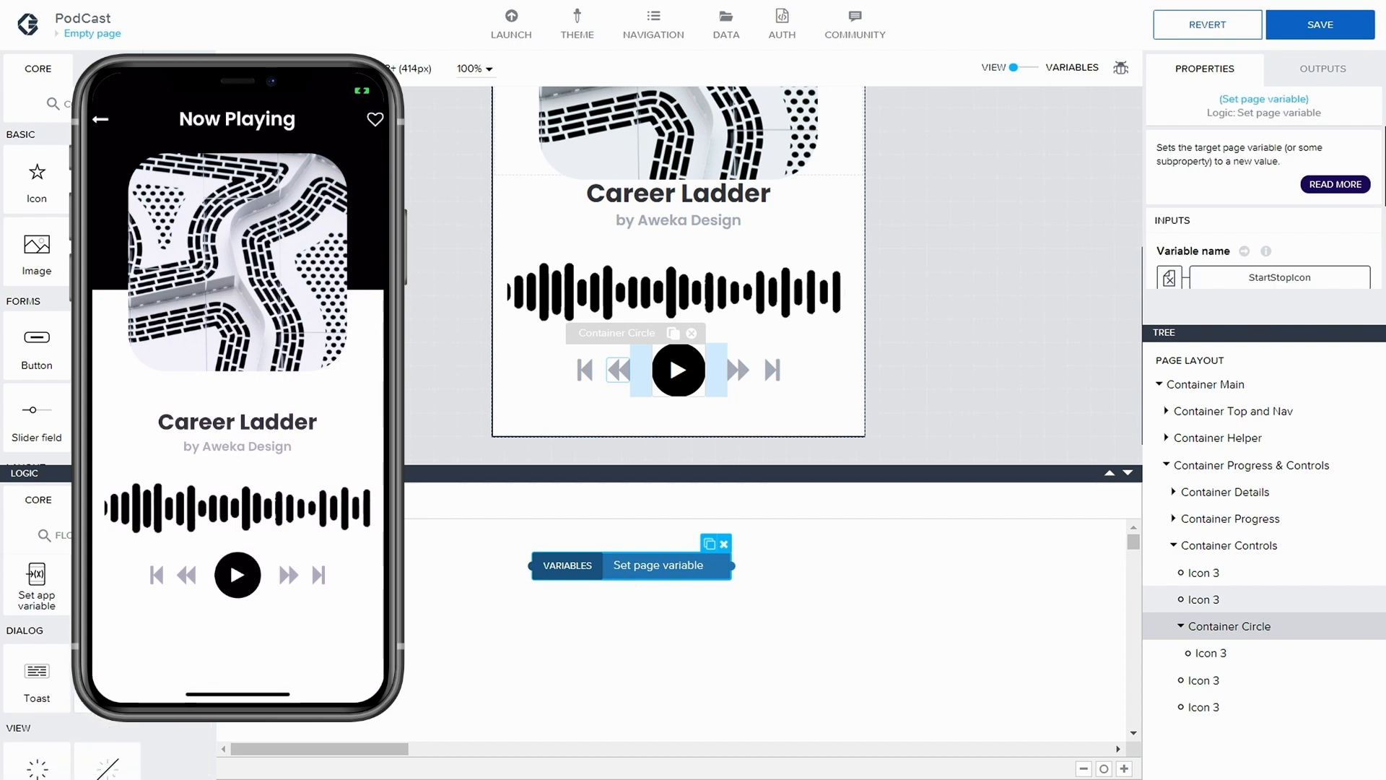
Add an If condition node between the Component tap event and Set page variable, spacing the nodes apart
scroll(36, 664, "down", 5)
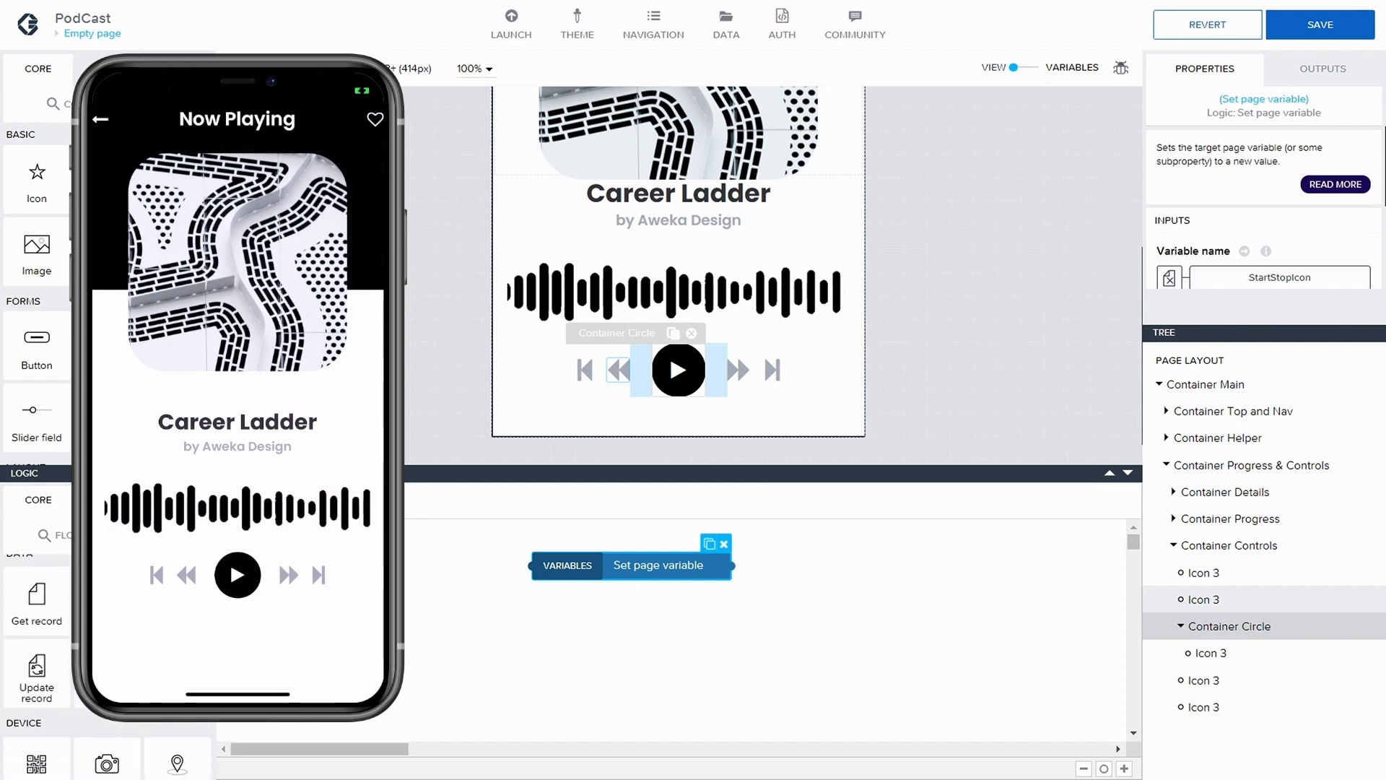
scroll(37, 650, "down", 3)
left_click_drag(107, 704, 472, 571)
left_click_drag(610, 565, 698, 570)
left_click_drag(471, 572, 518, 570)
left_click_drag(639, 562, 695, 563)
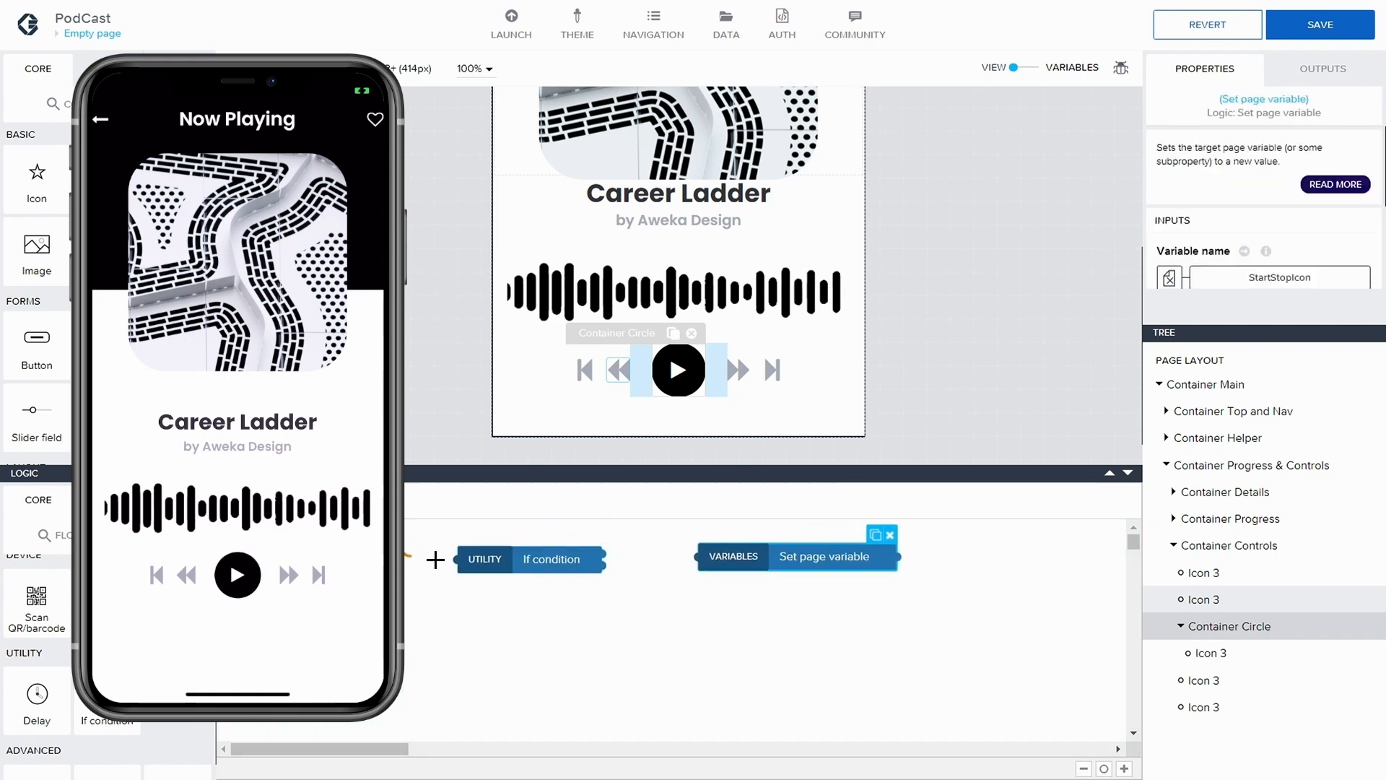
Connect the Component tap event to the If condition node and its first output to Set page variable, then select If condition
left_click_drag(435, 560, 467, 560)
left_click_drag(602, 555, 697, 556)
left_click(560, 561)
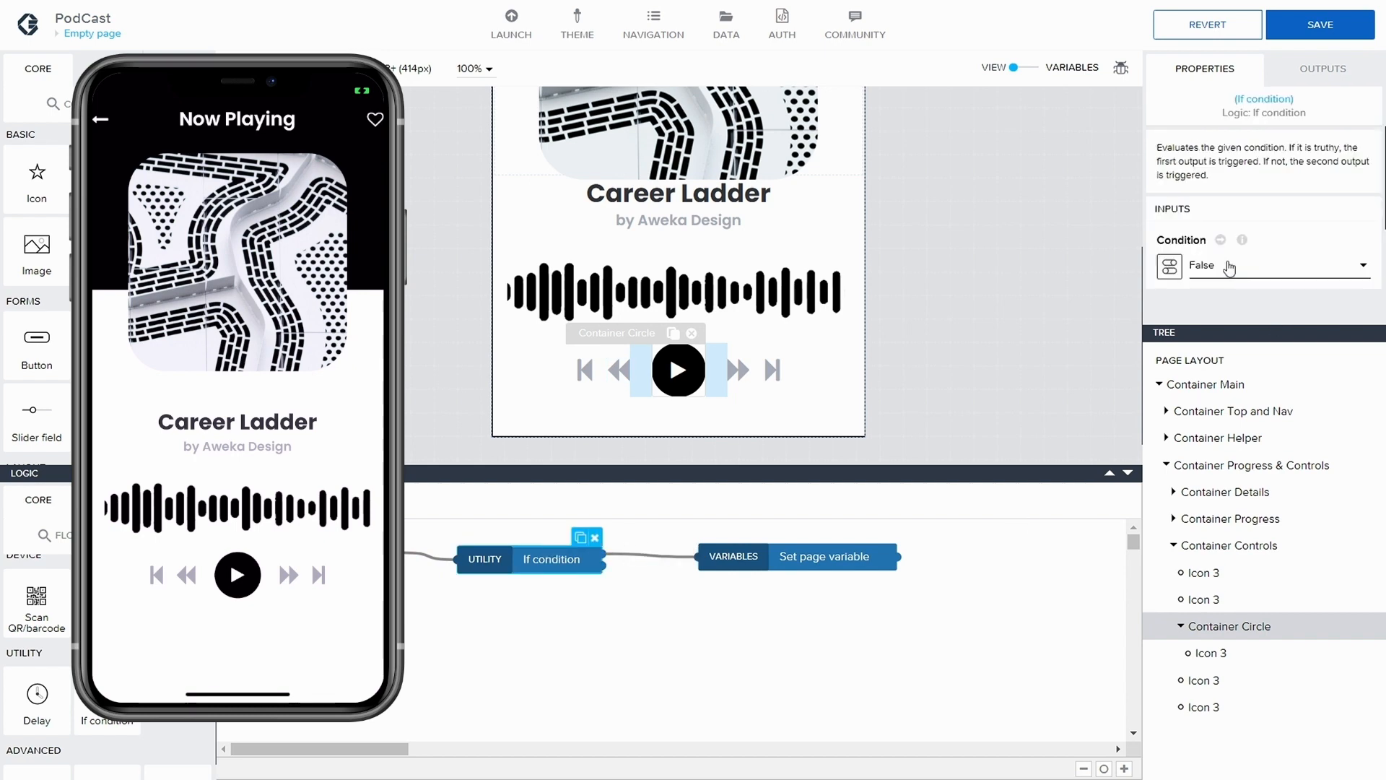
left_click(1170, 267)
left_click(751, 317)
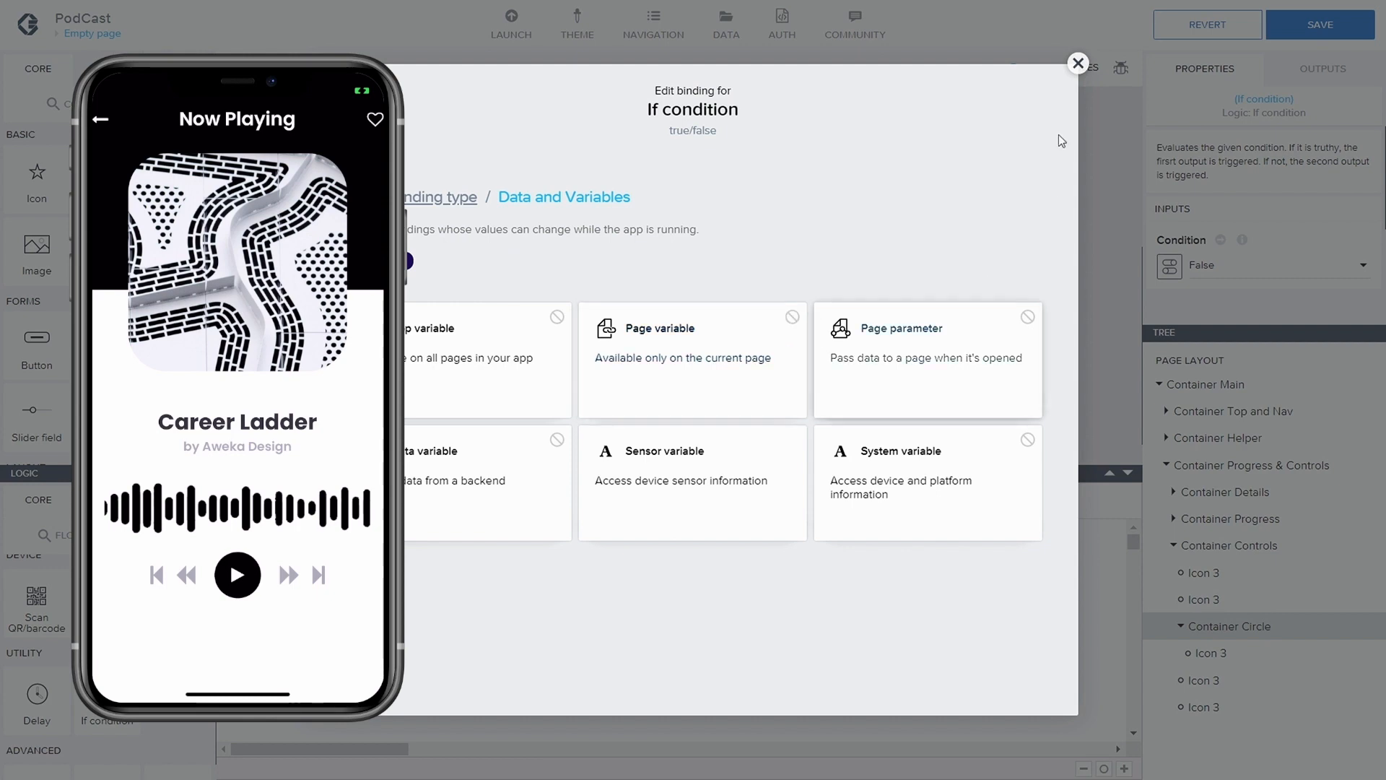
left_click(1078, 63)
left_click(1312, 277)
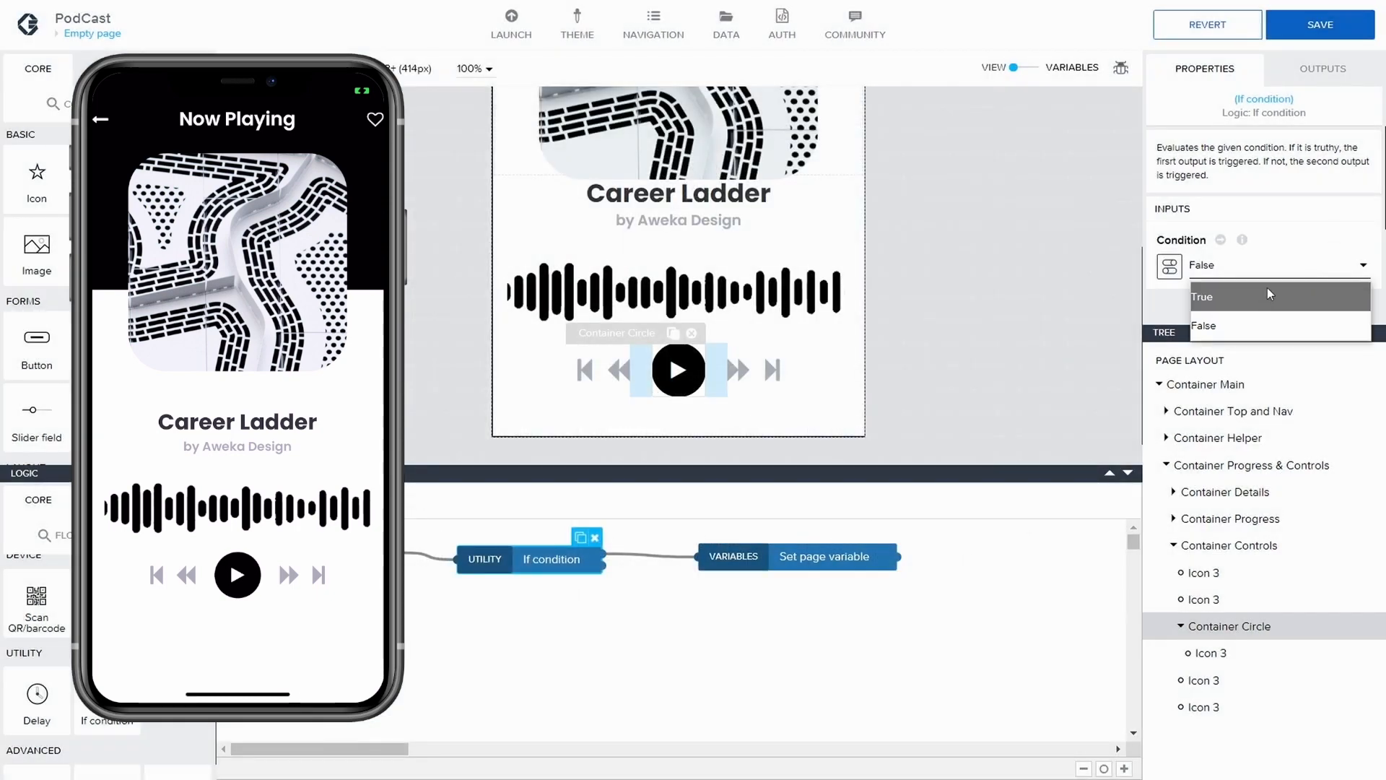
left_click(1258, 253)
Bind the If condition node's condition to the formula pageVars.StartStopIcon === "play" and save the binding
left_click(1171, 269)
left_click(962, 319)
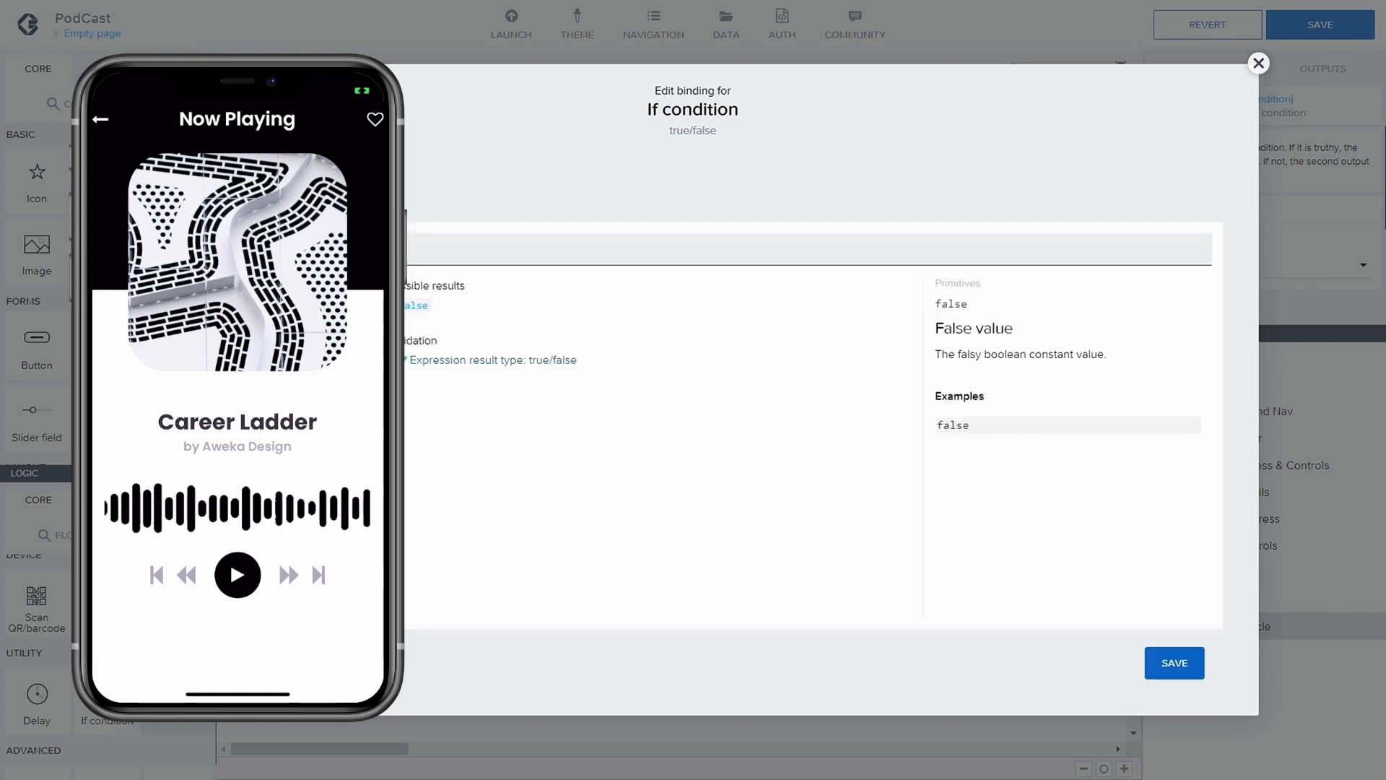
left_click(242, 332)
left_click(242, 354)
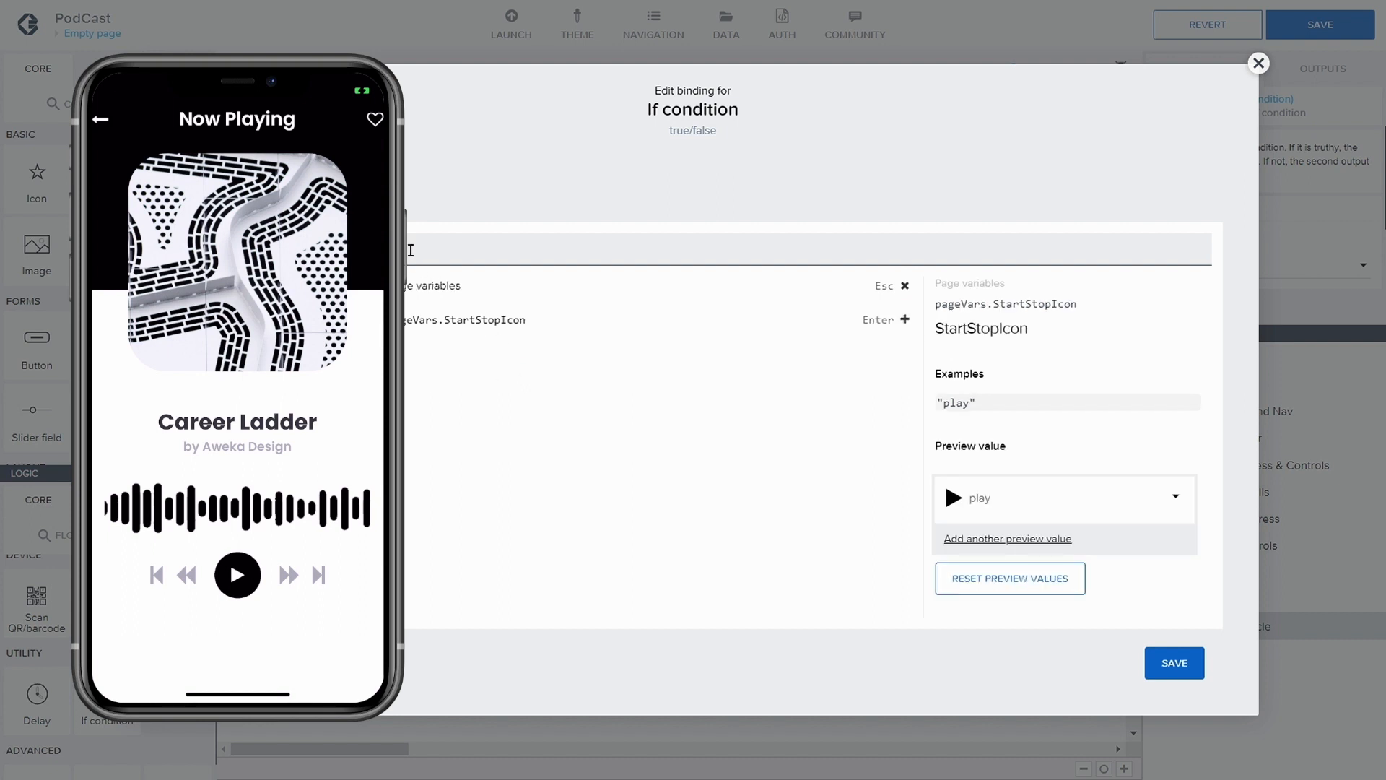
key("Return")
type("==")
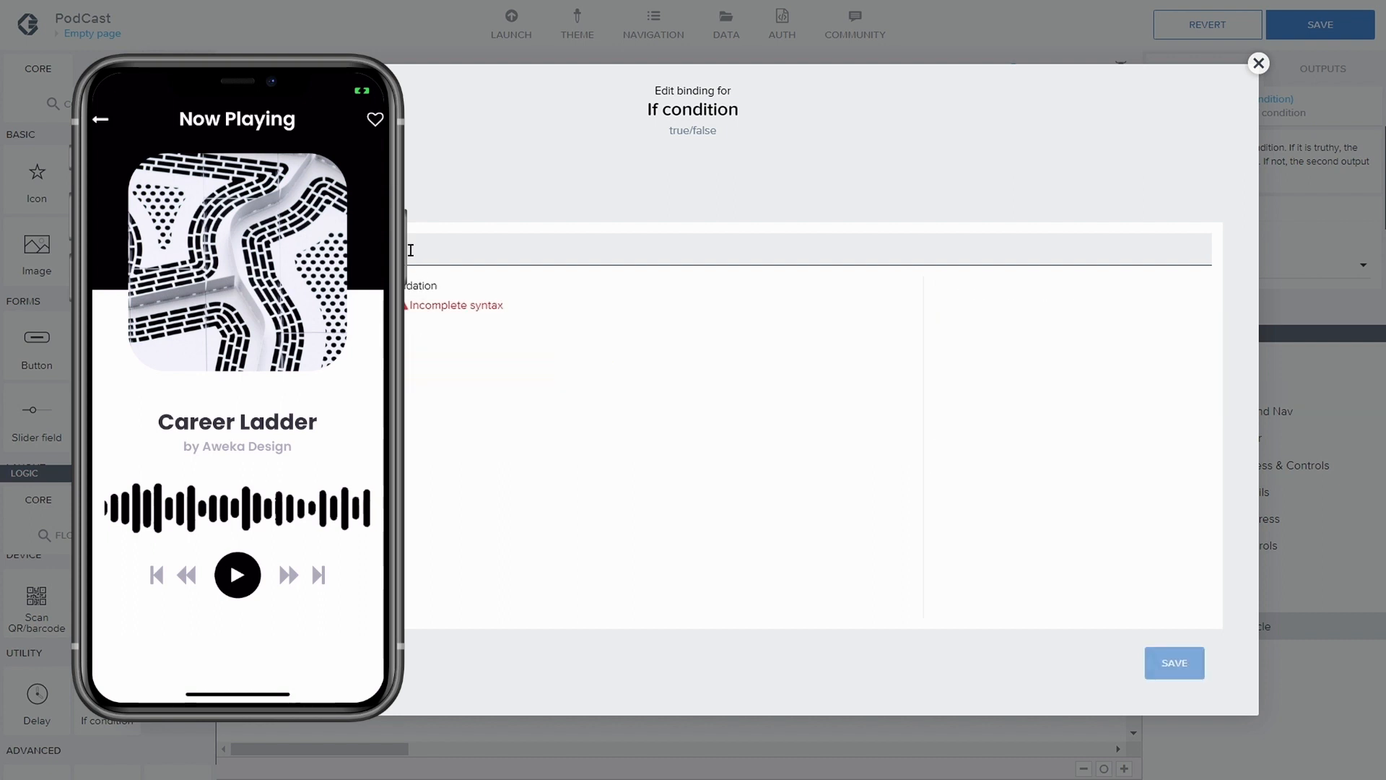
type("\"\"")
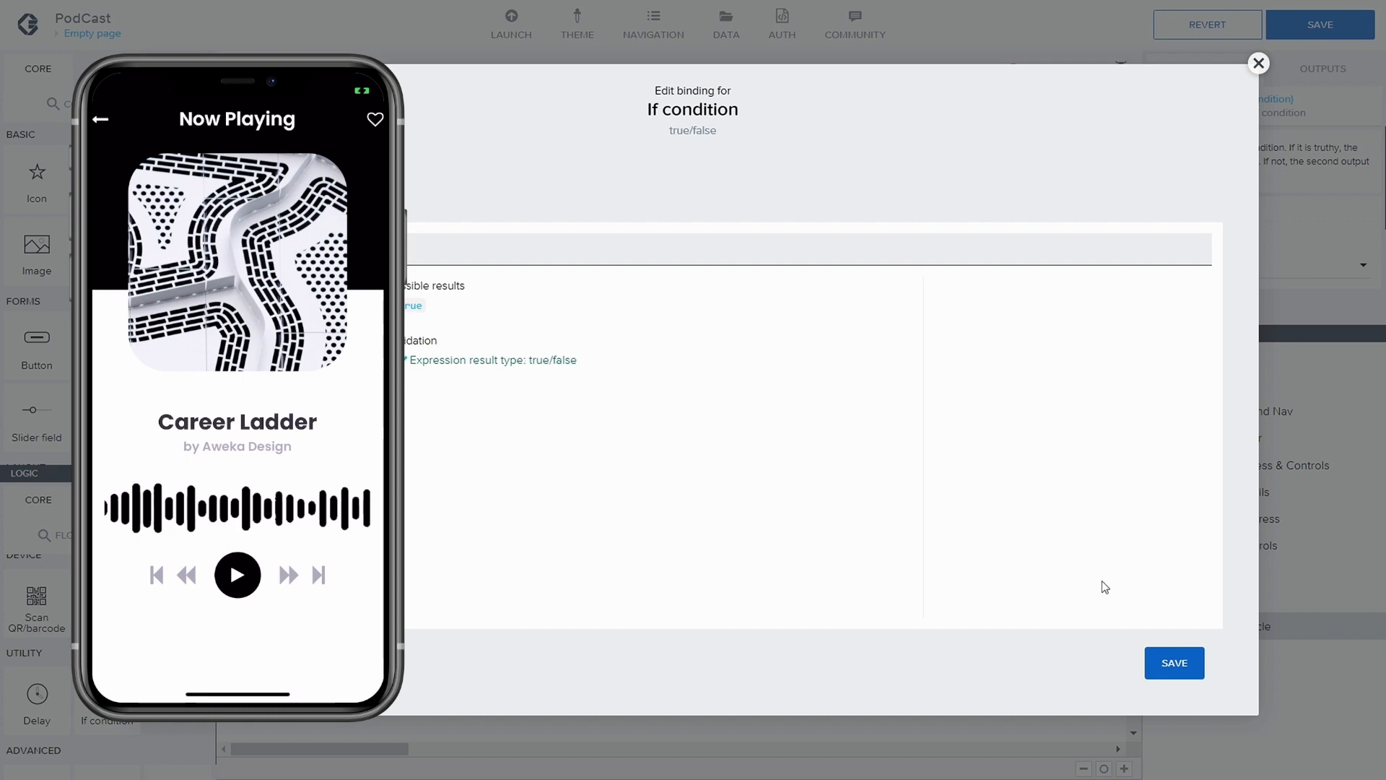
left_click(1155, 661)
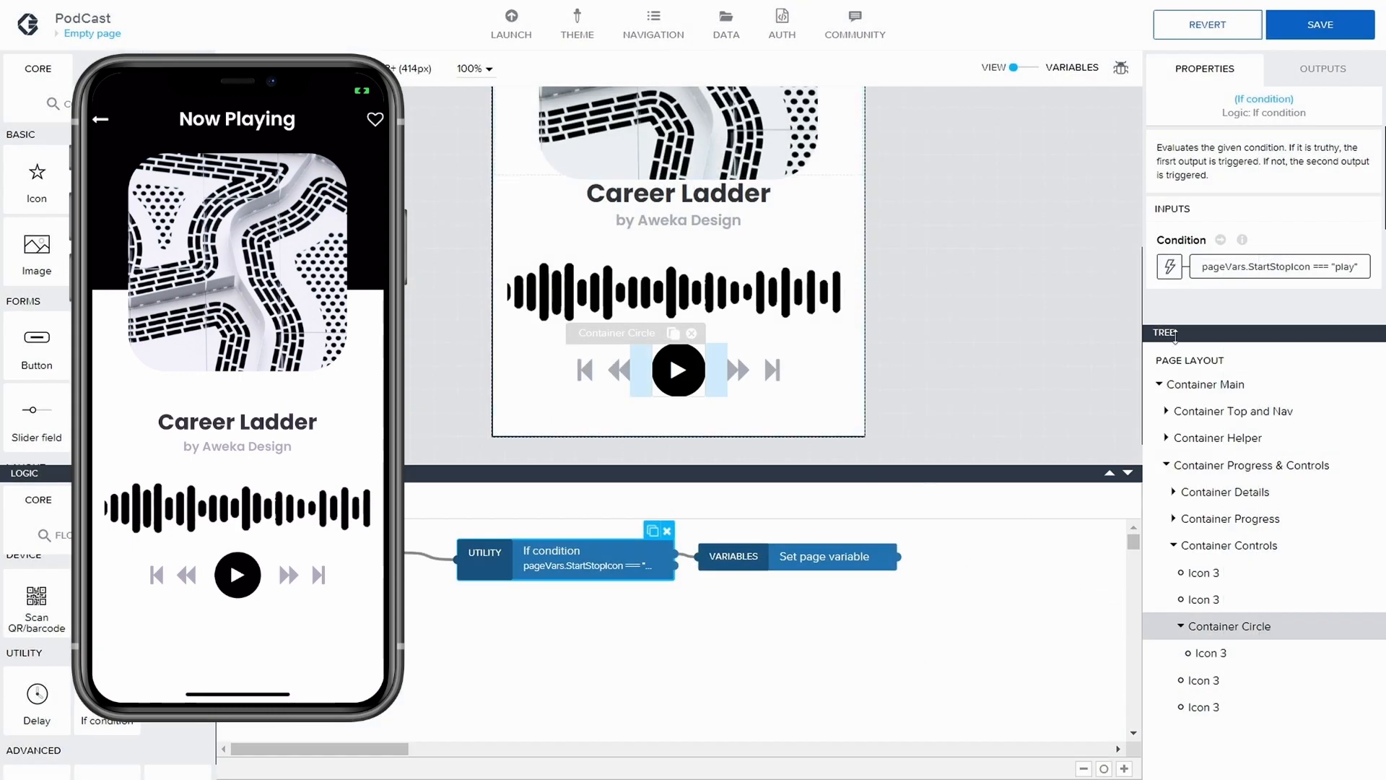
Move the Set page variable node farther from If condition and assign the pause icon to StartStopIcon
left_click_drag(719, 559, 785, 550)
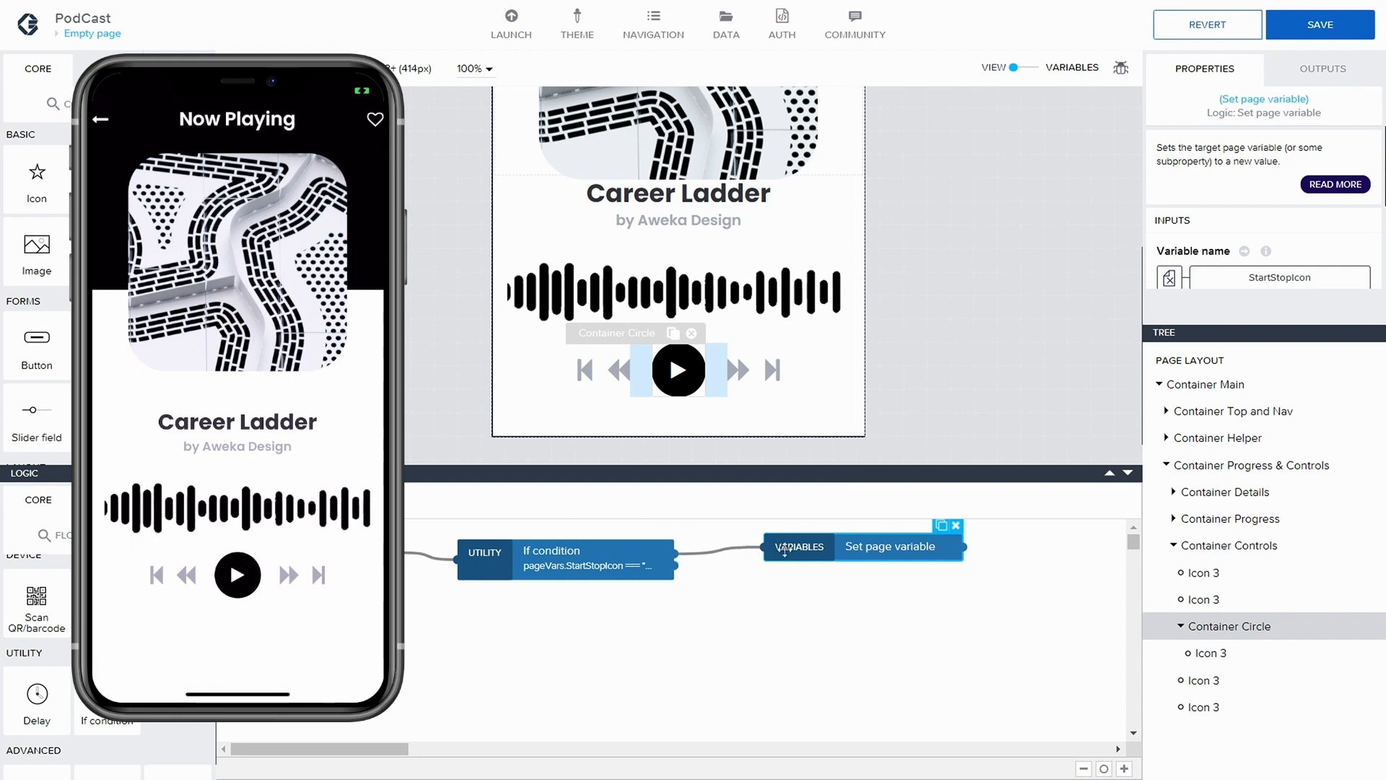
left_click(1260, 274)
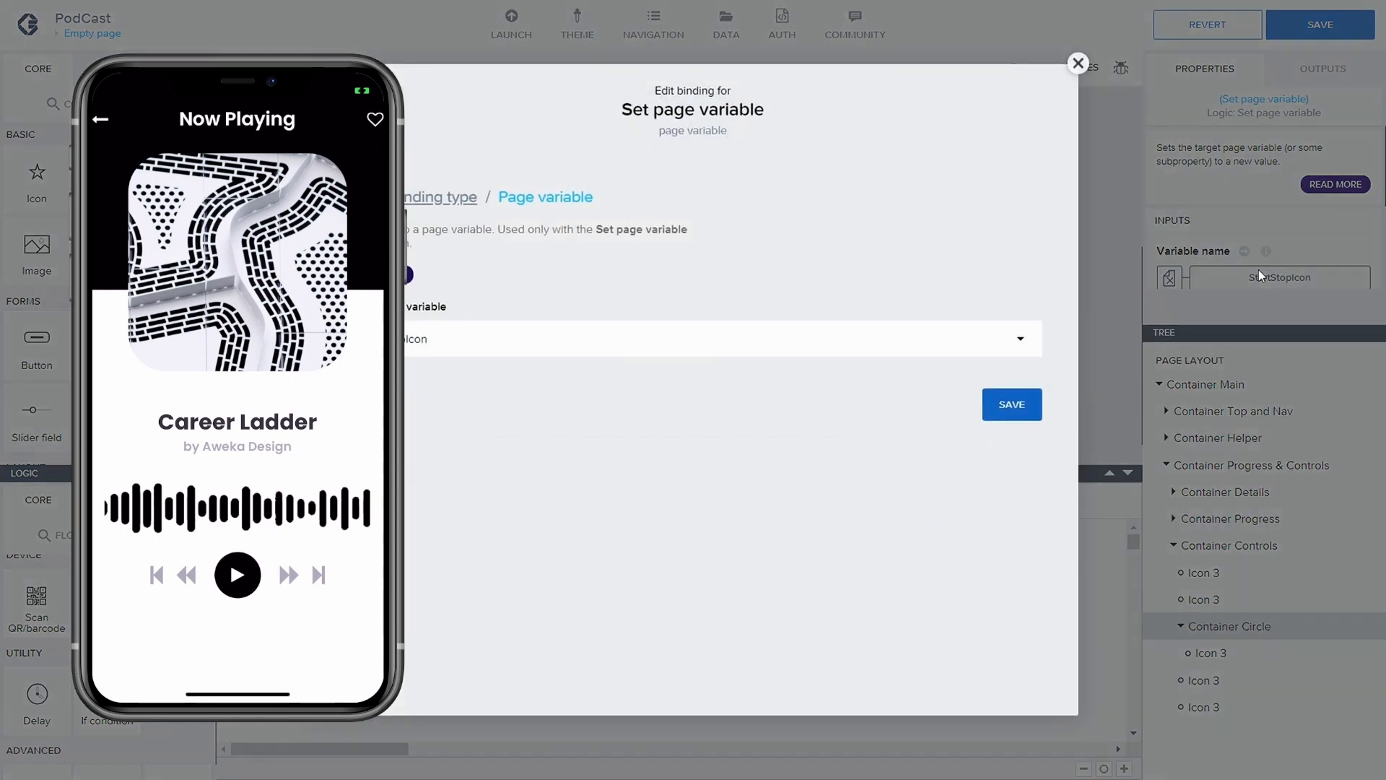
left_click(1078, 64)
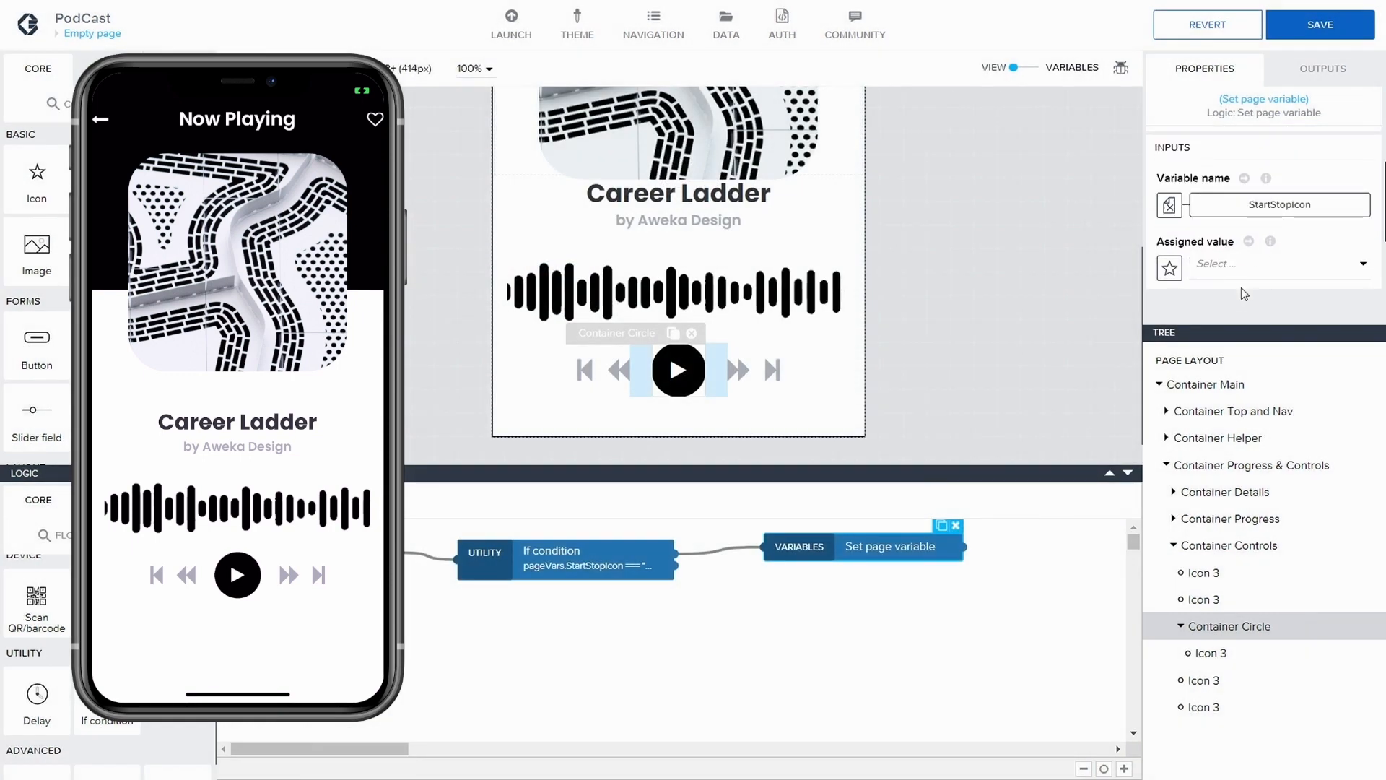
left_click(1243, 266)
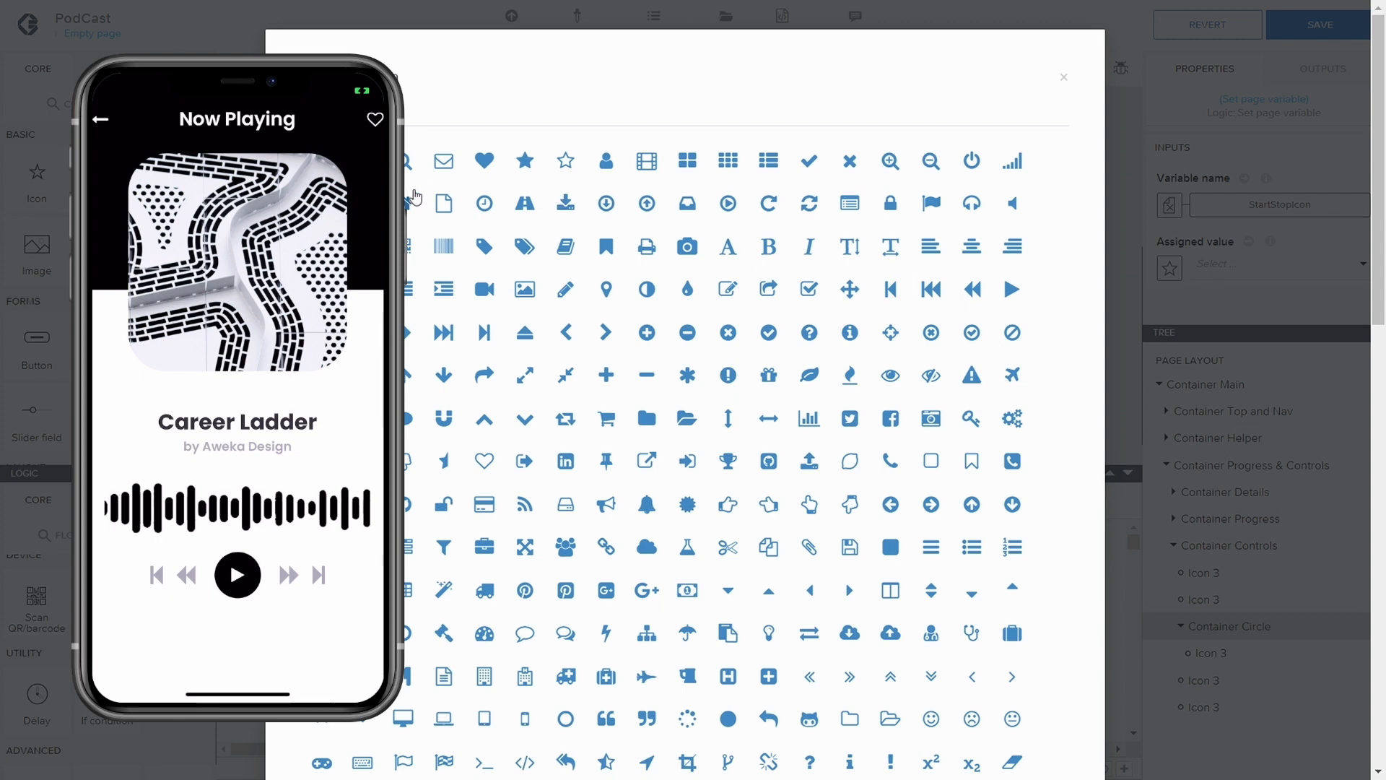
type("pause")
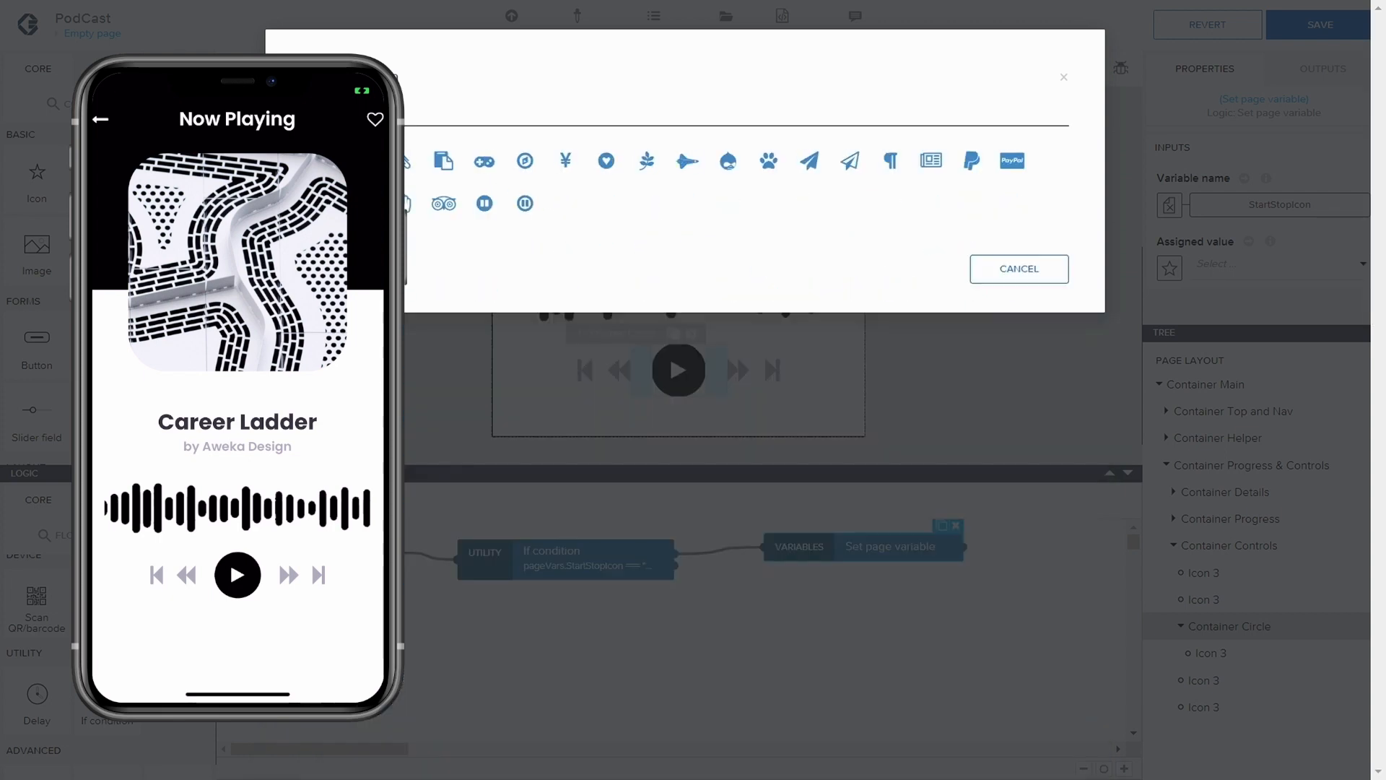
left_click(322, 160)
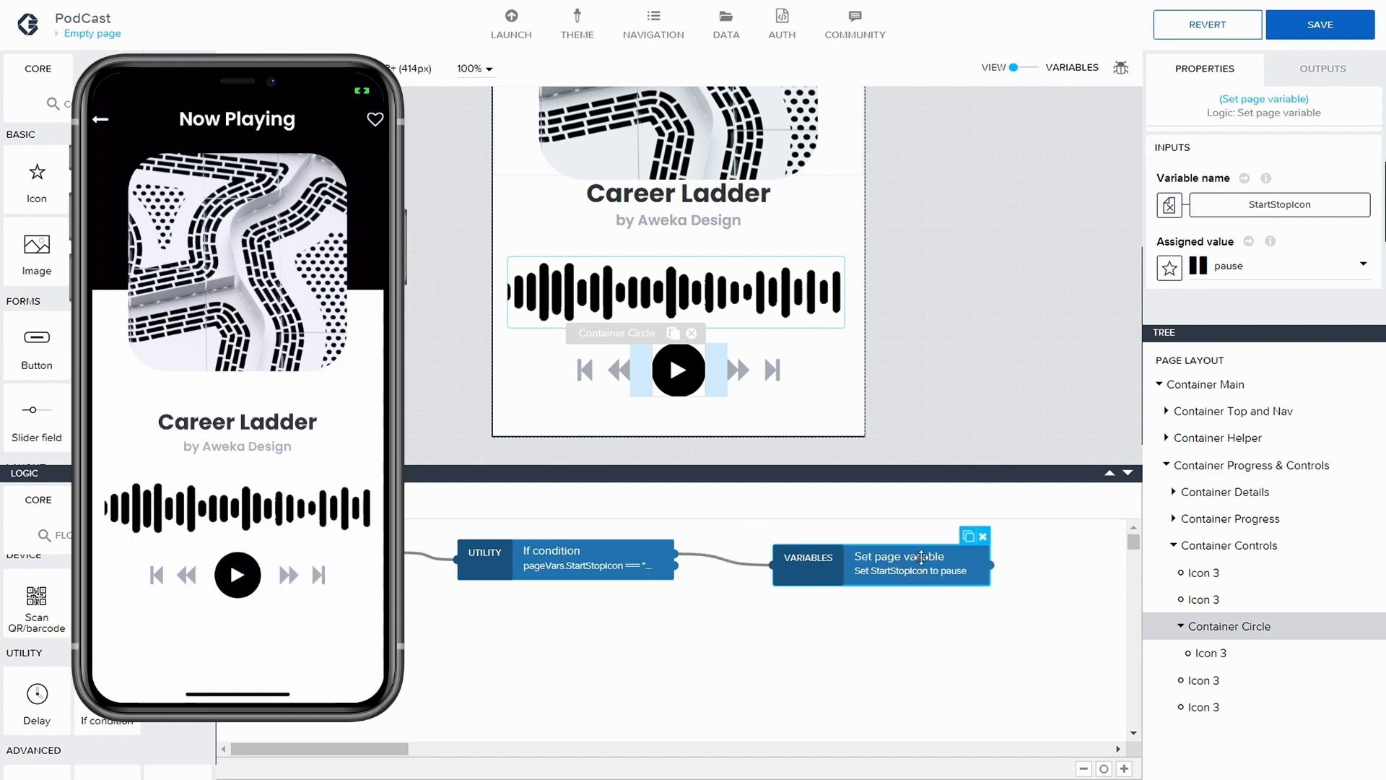
Duplicate the Set page variable node and connect the copy to the second output of If condition
left_click(969, 536)
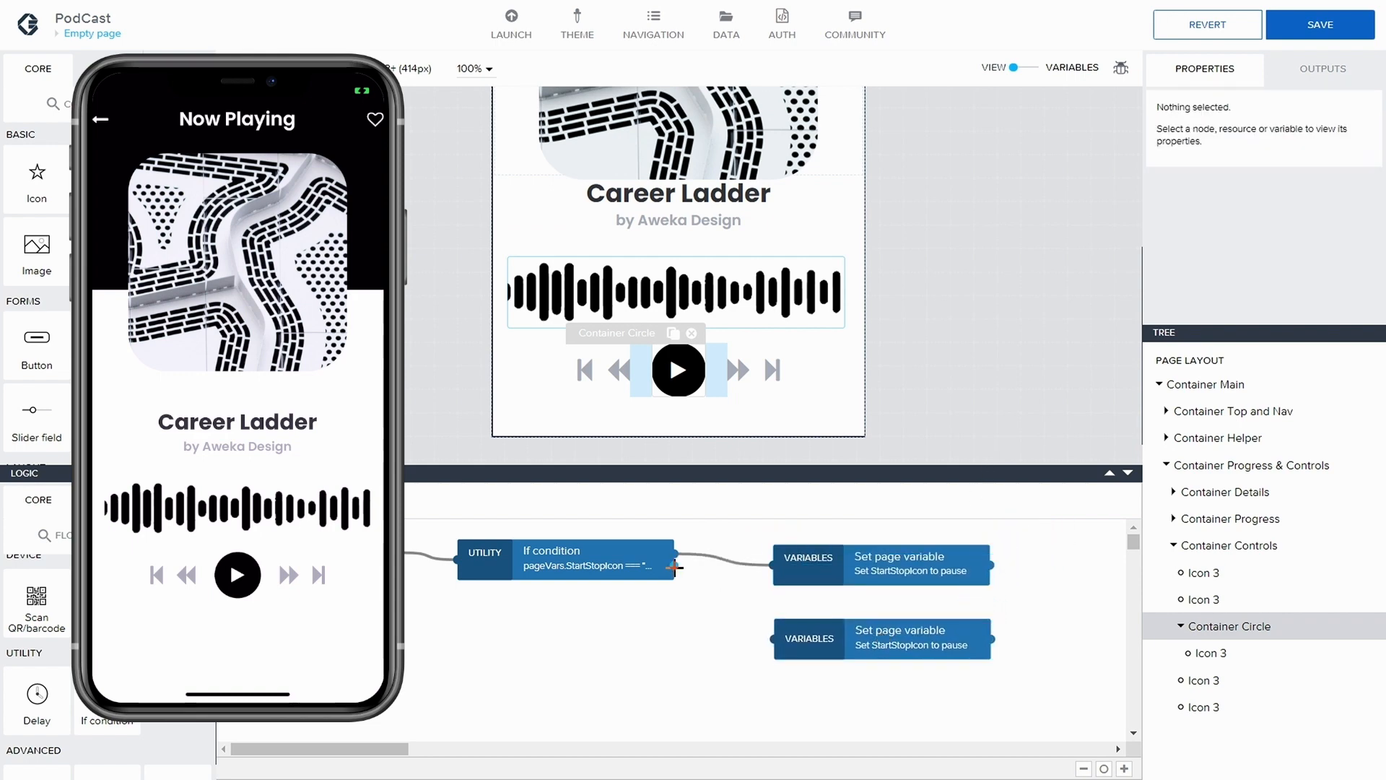
left_click_drag(674, 566, 773, 639)
left_click_drag(914, 639, 914, 631)
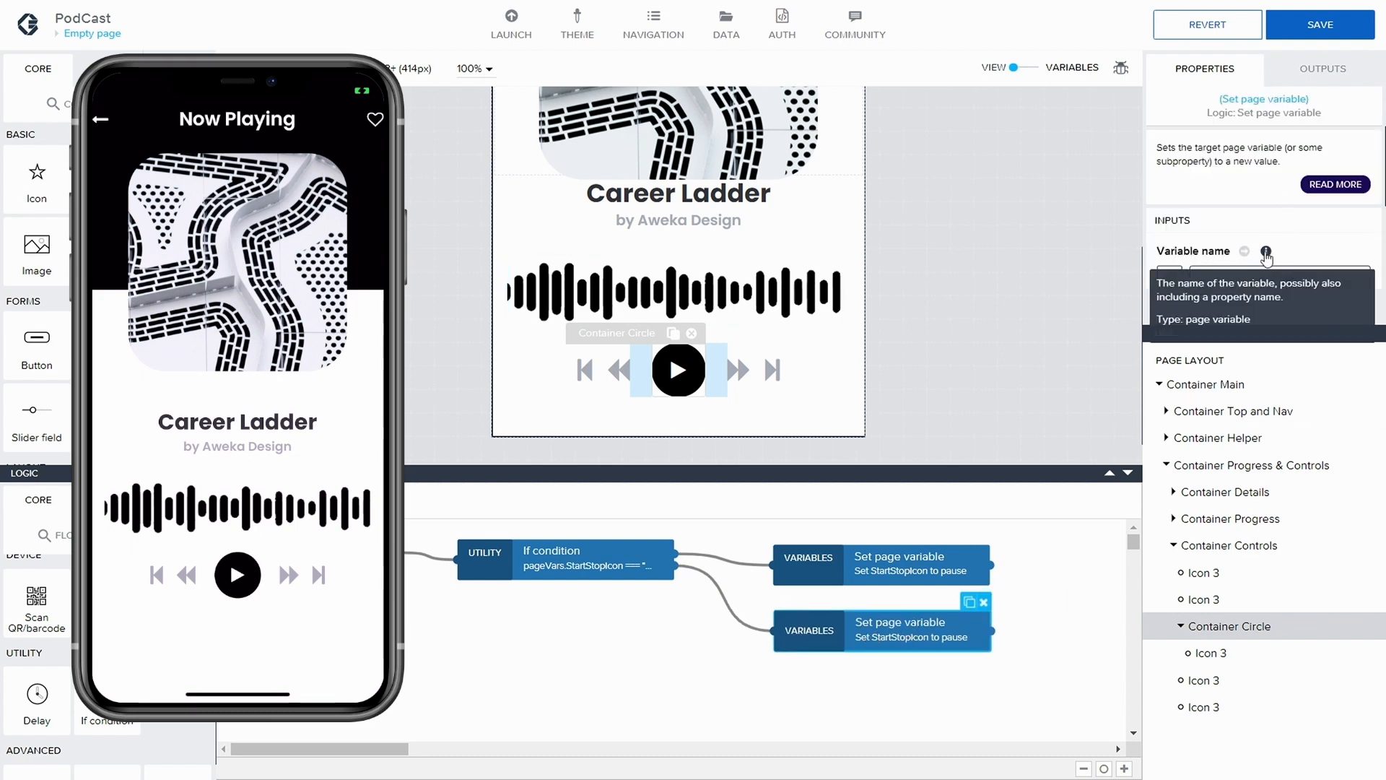
Set the duplicated node's assigned value to the play icon and save the application
scroll(1242, 267, "down", 1)
left_click(1215, 274)
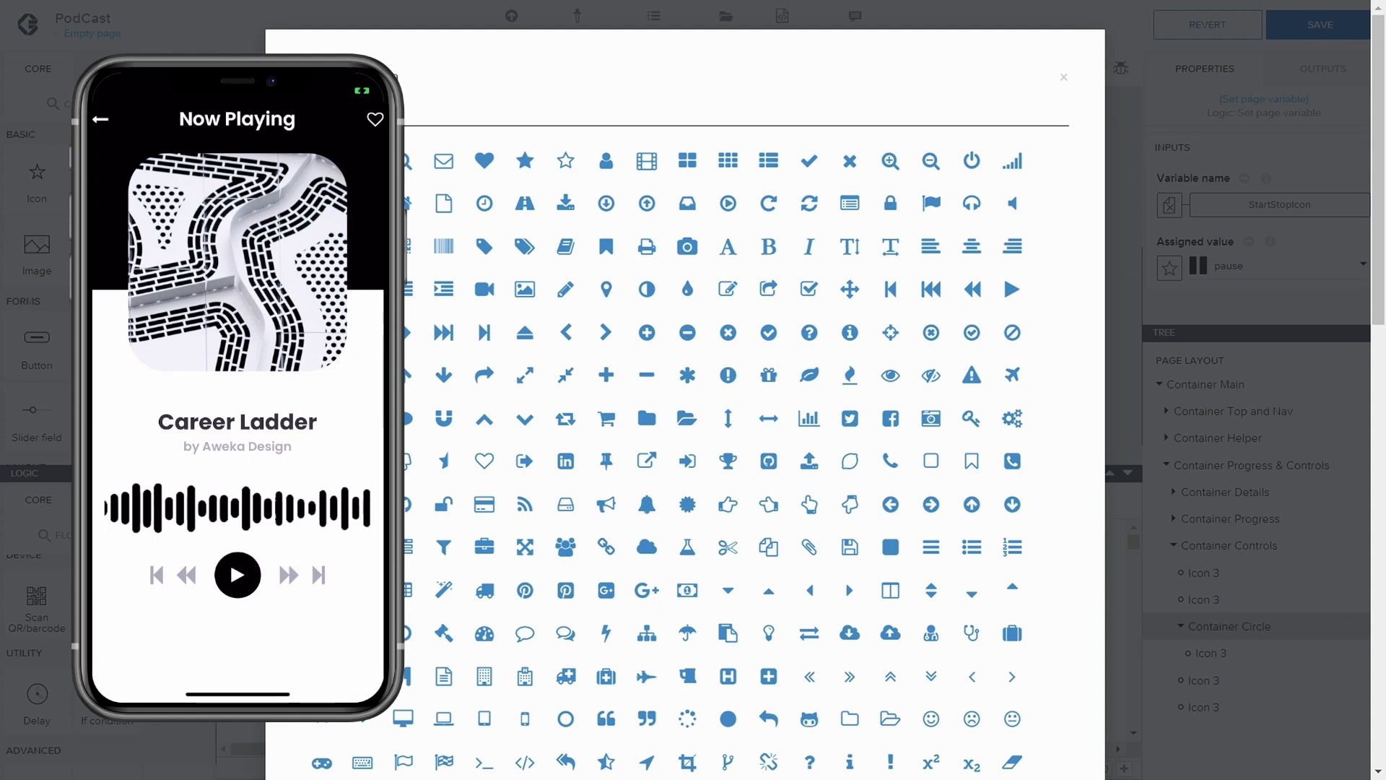
type("play")
left_click(363, 161)
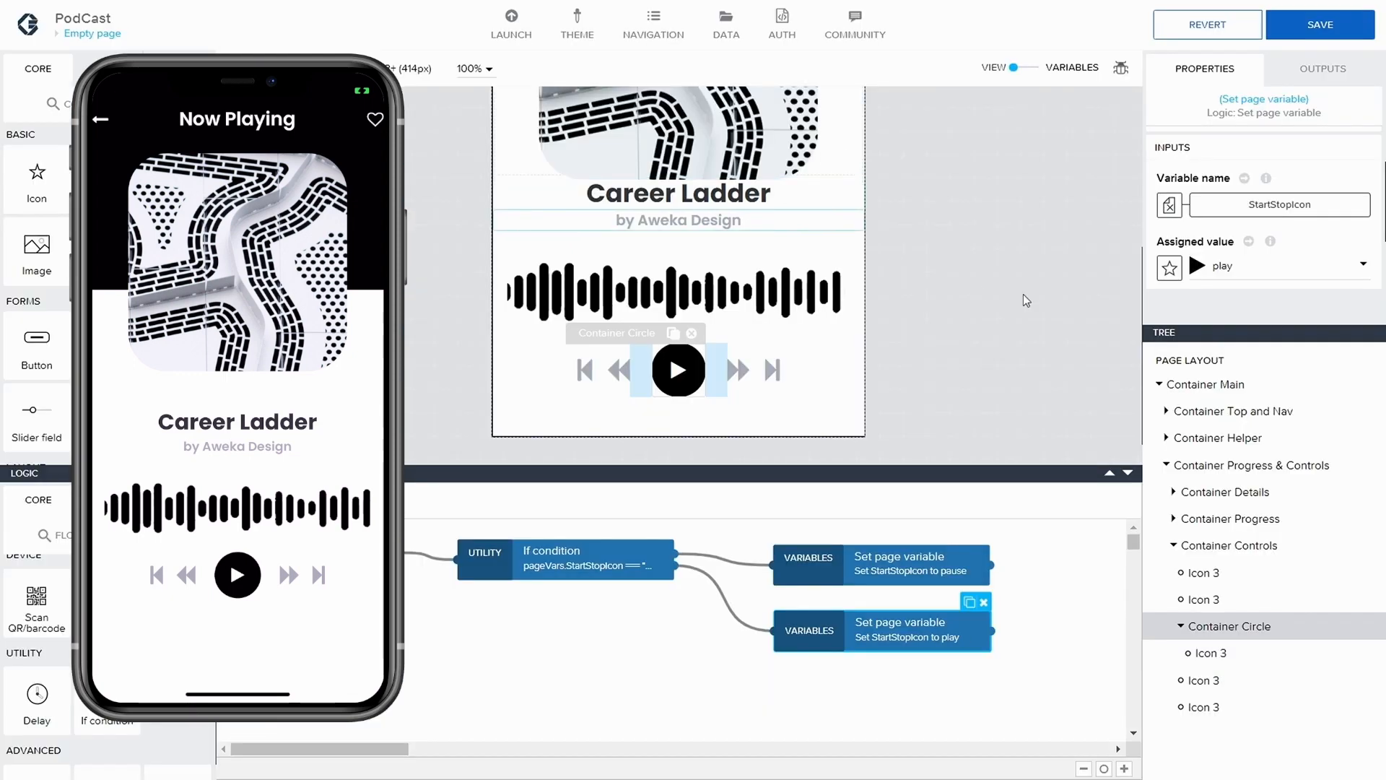
left_click(1320, 24)
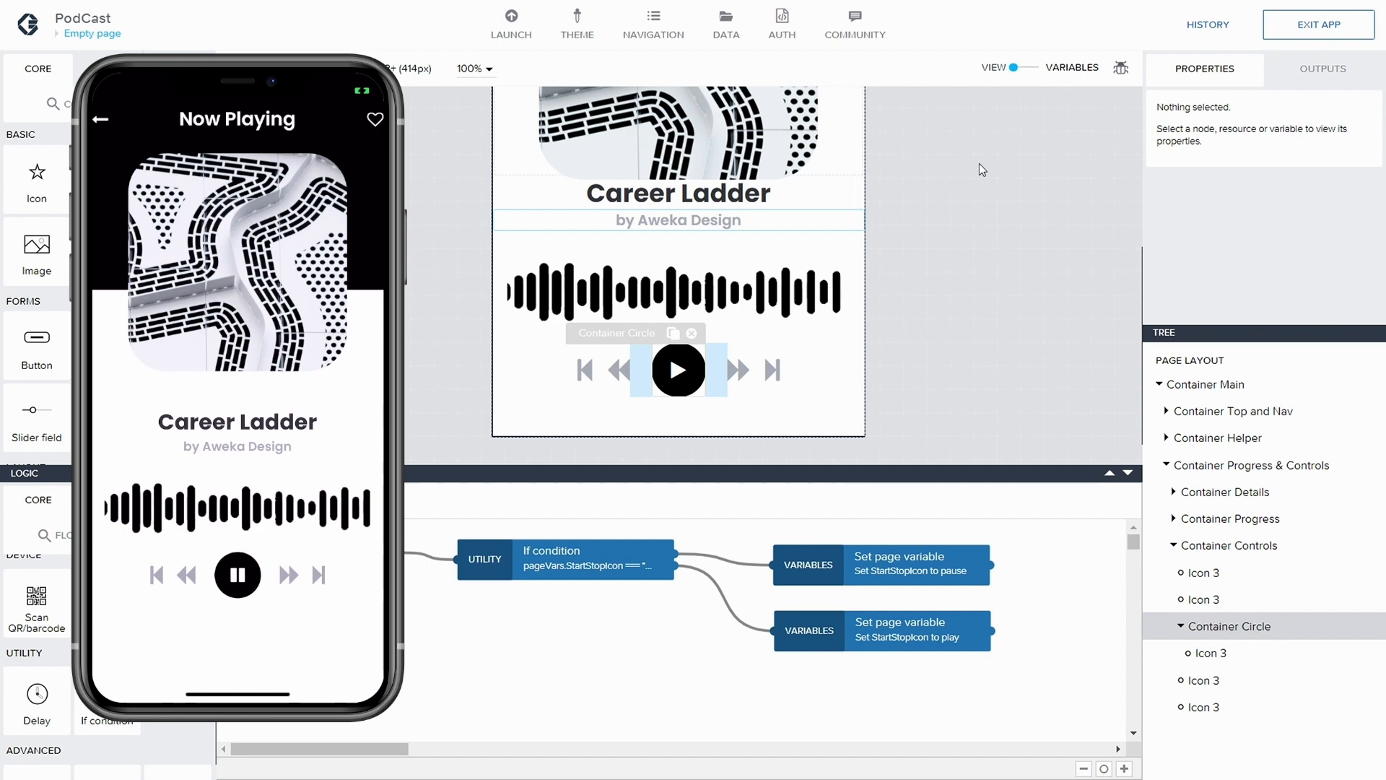
Delete both connections between the If condition node and the two Set page variable nodes
left_click(876, 558)
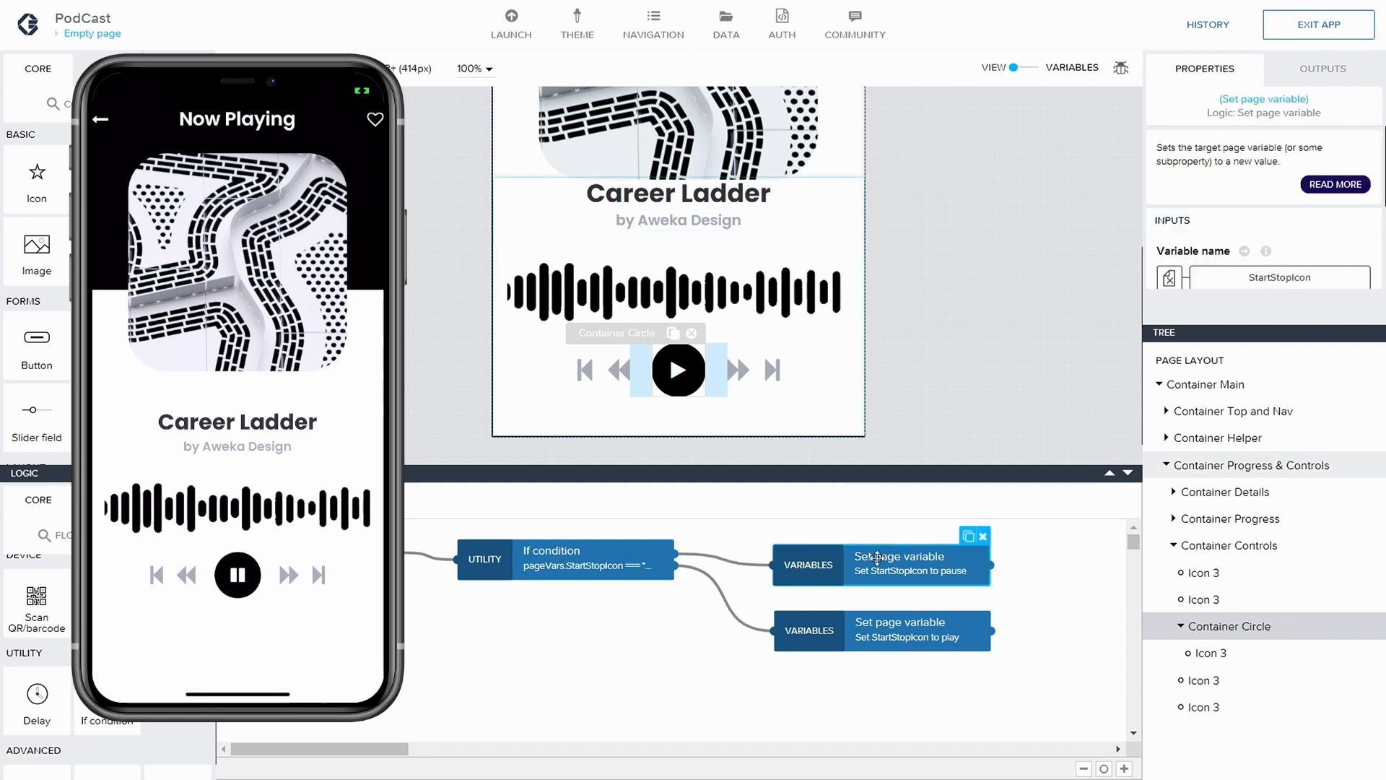
left_click(744, 568)
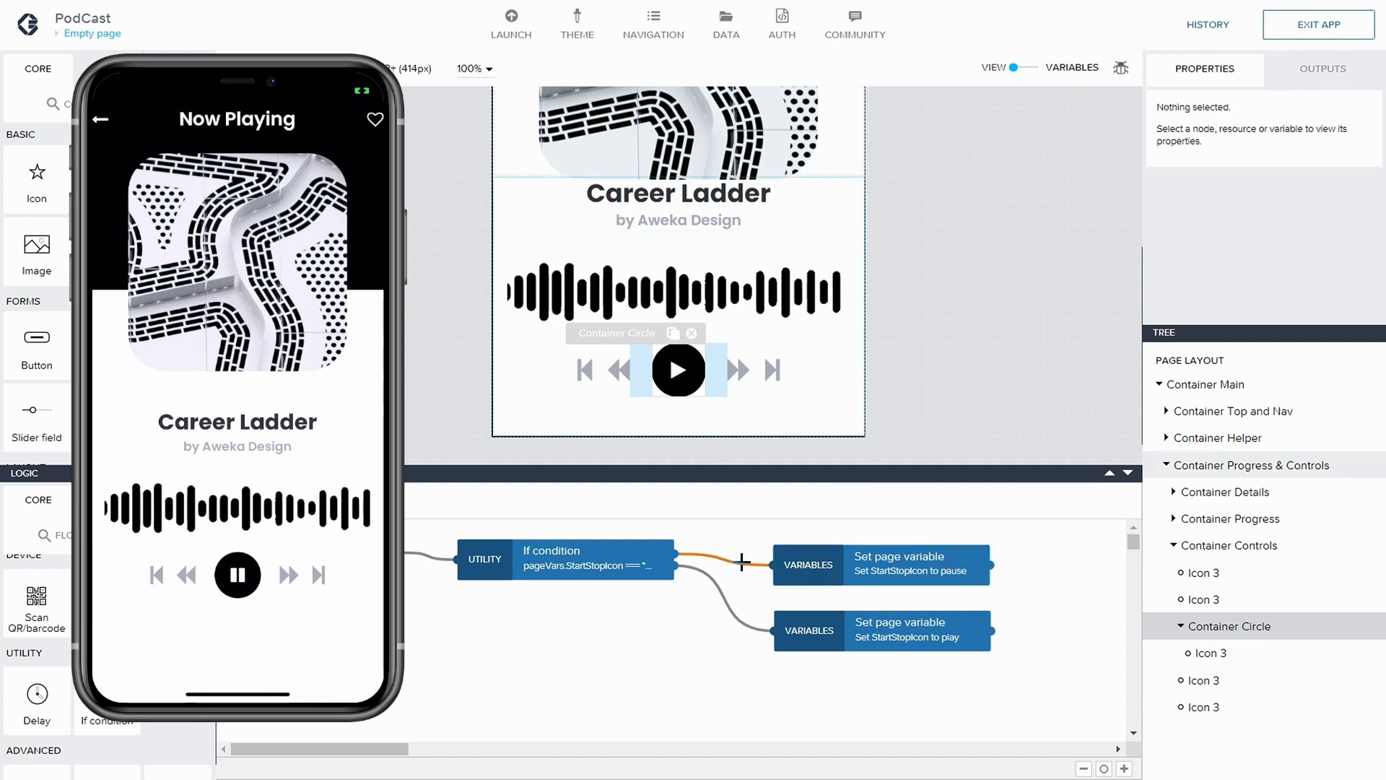
key("Delete")
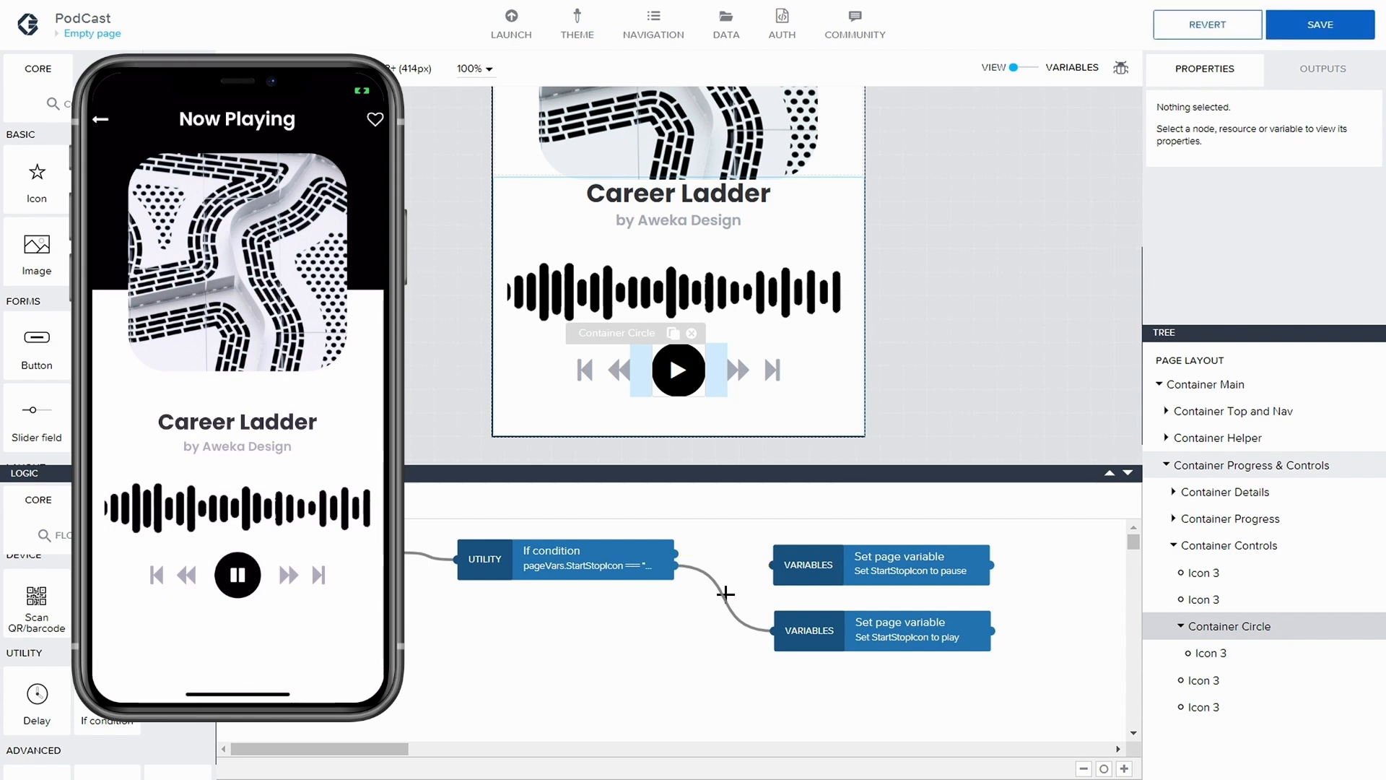
key("Delete")
left_click(612, 564)
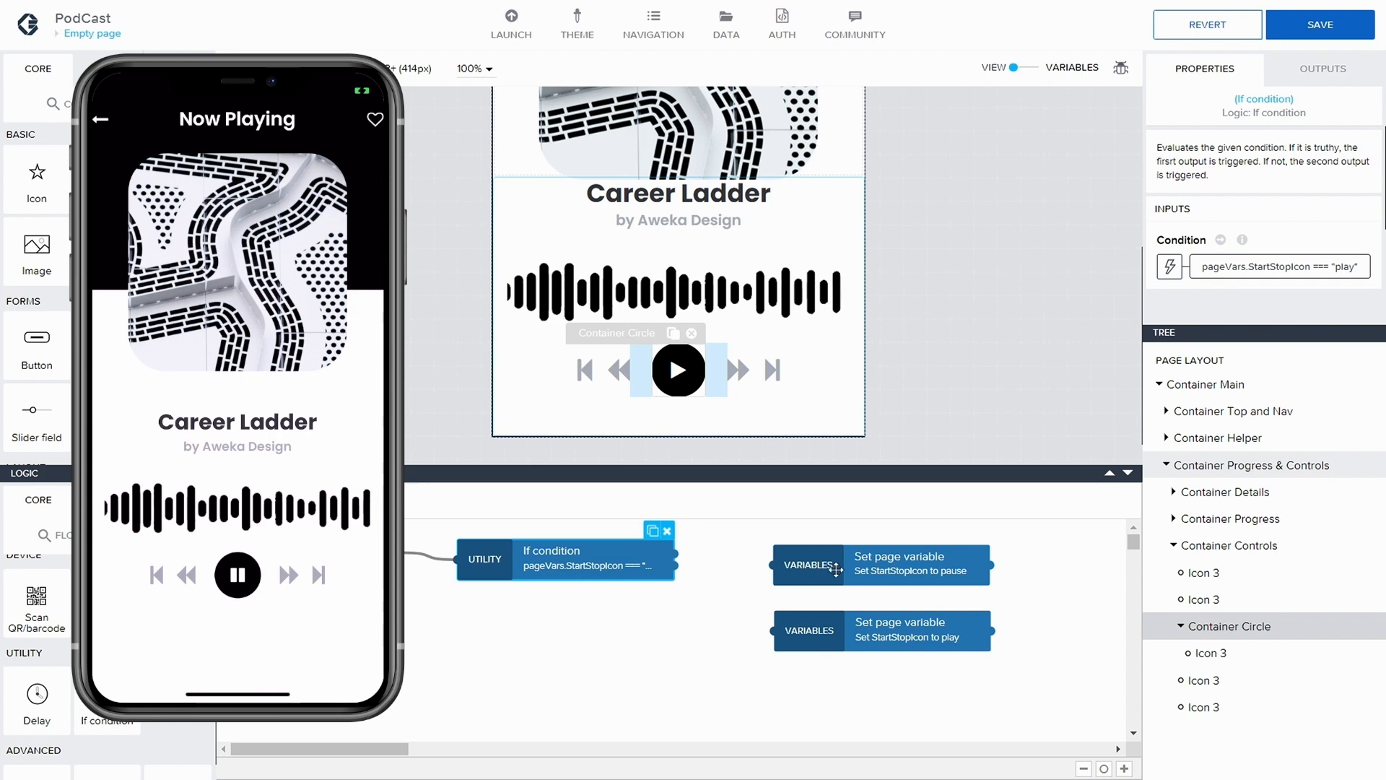
Spread the two Set page variable nodes and the If condition node farther apart in the tap logic
left_click_drag(838, 571, 878, 567)
left_click_drag(893, 632, 929, 640)
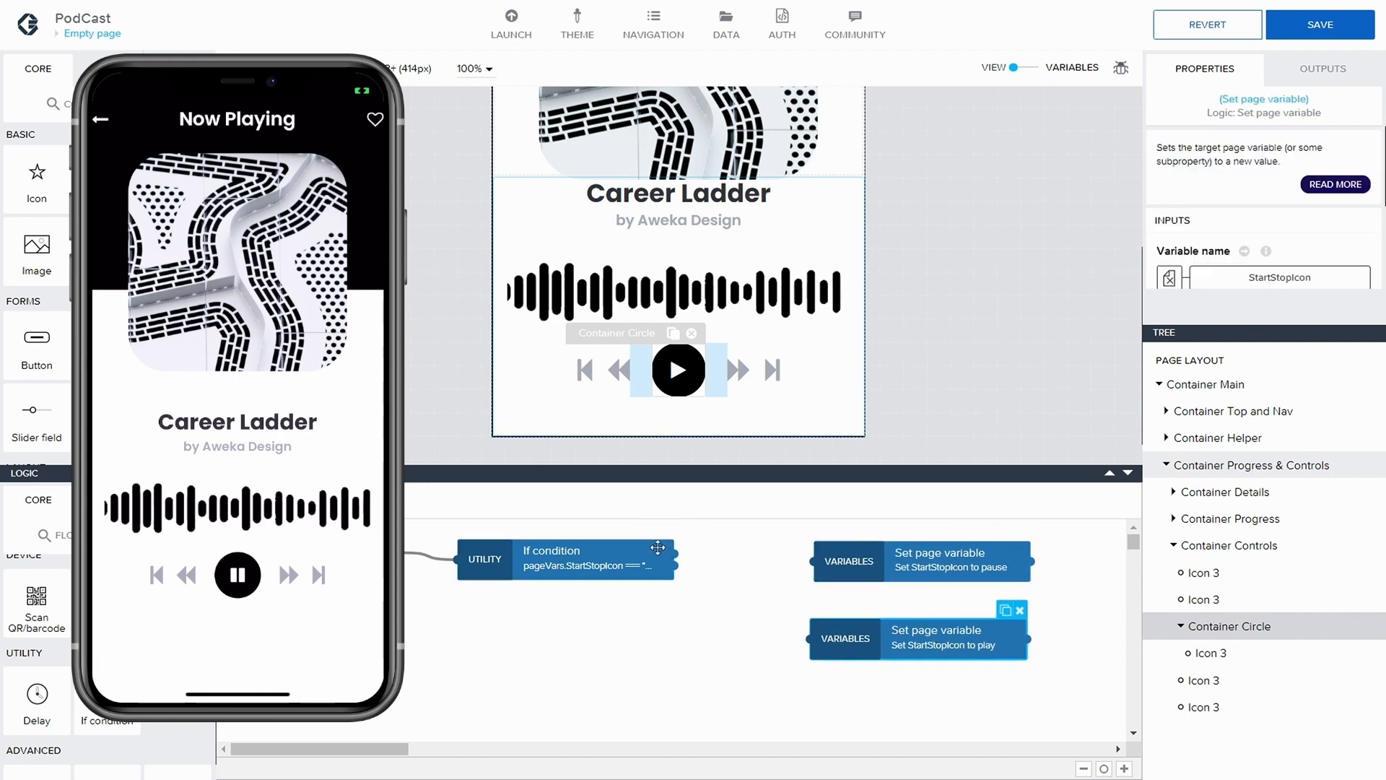
left_click_drag(592, 553, 585, 554)
left_click(1084, 768)
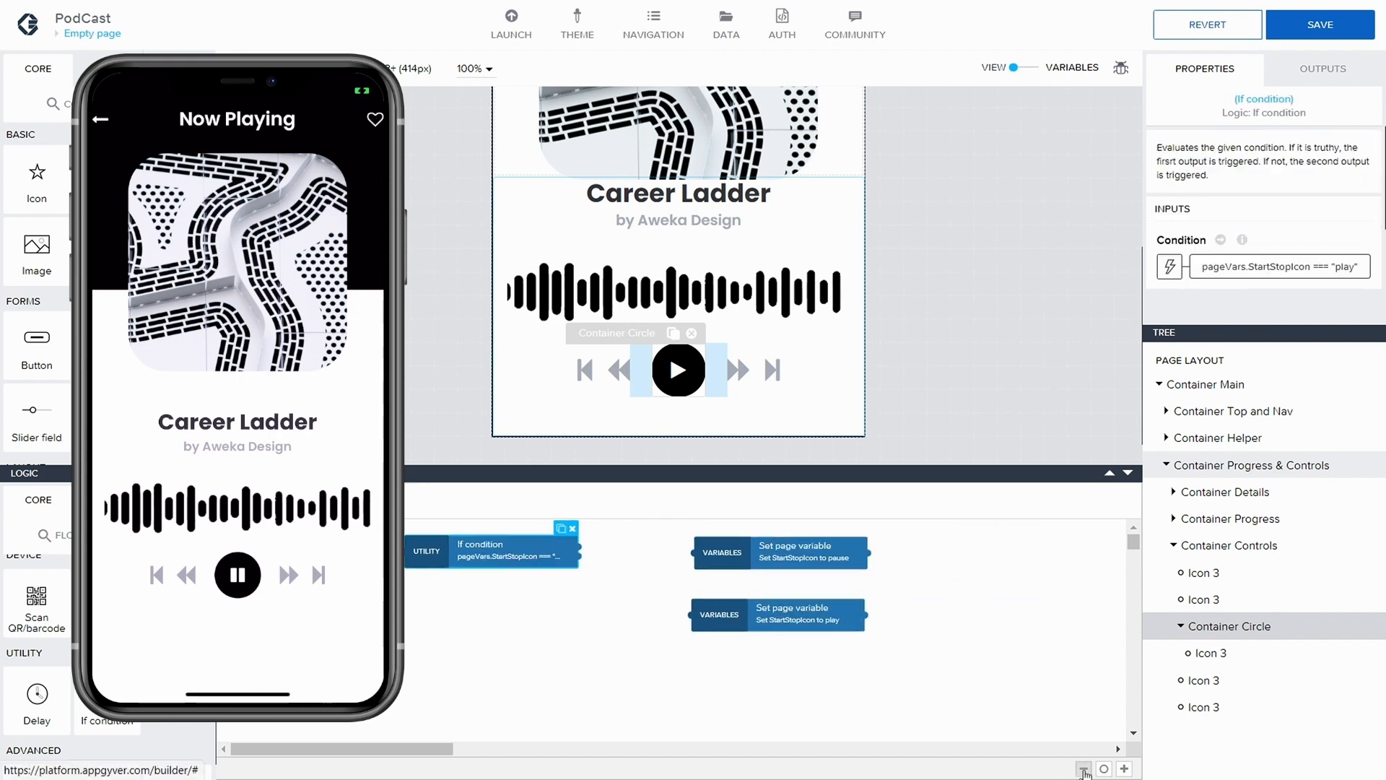
left_click(1104, 768)
left_click(1125, 768)
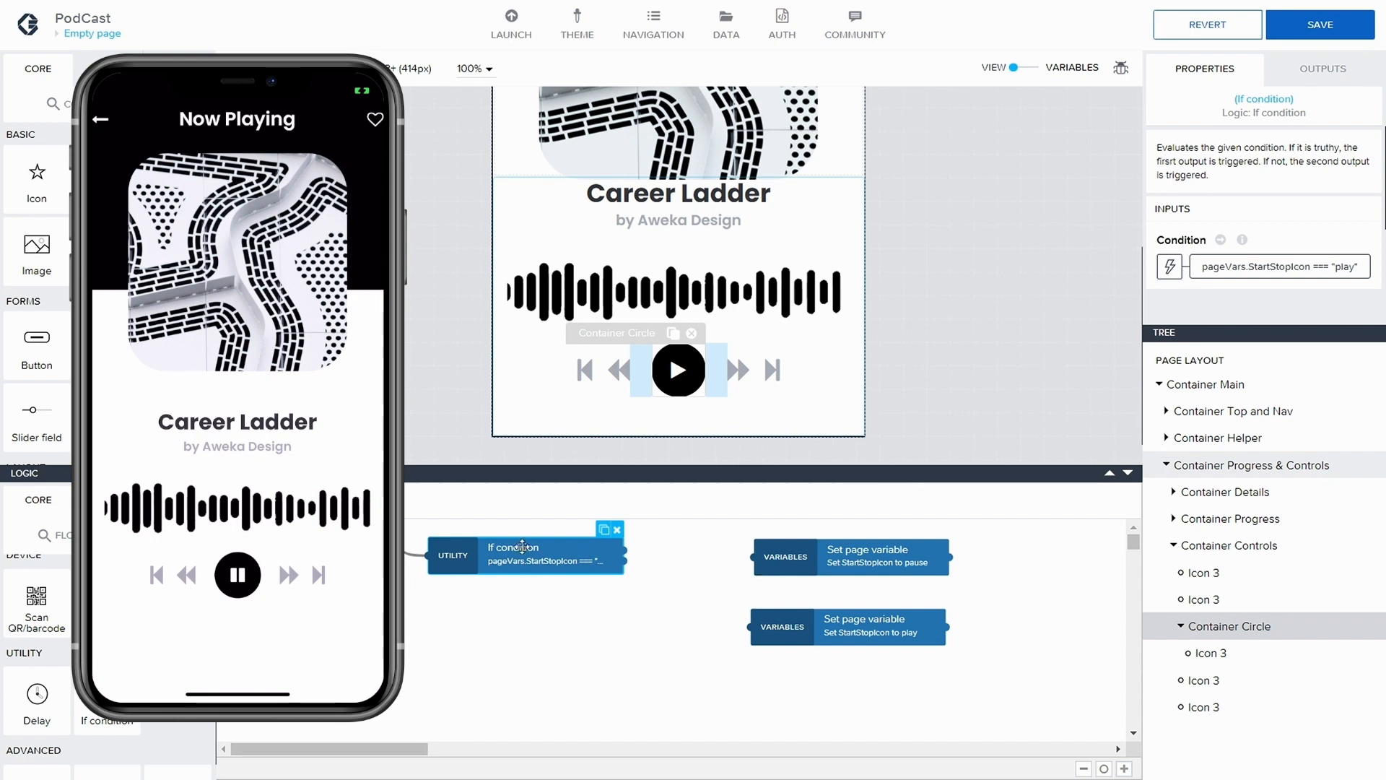
Add a page variable named isPlaying with the value type True/false and save the application
left_click(1018, 67)
left_click(36, 141)
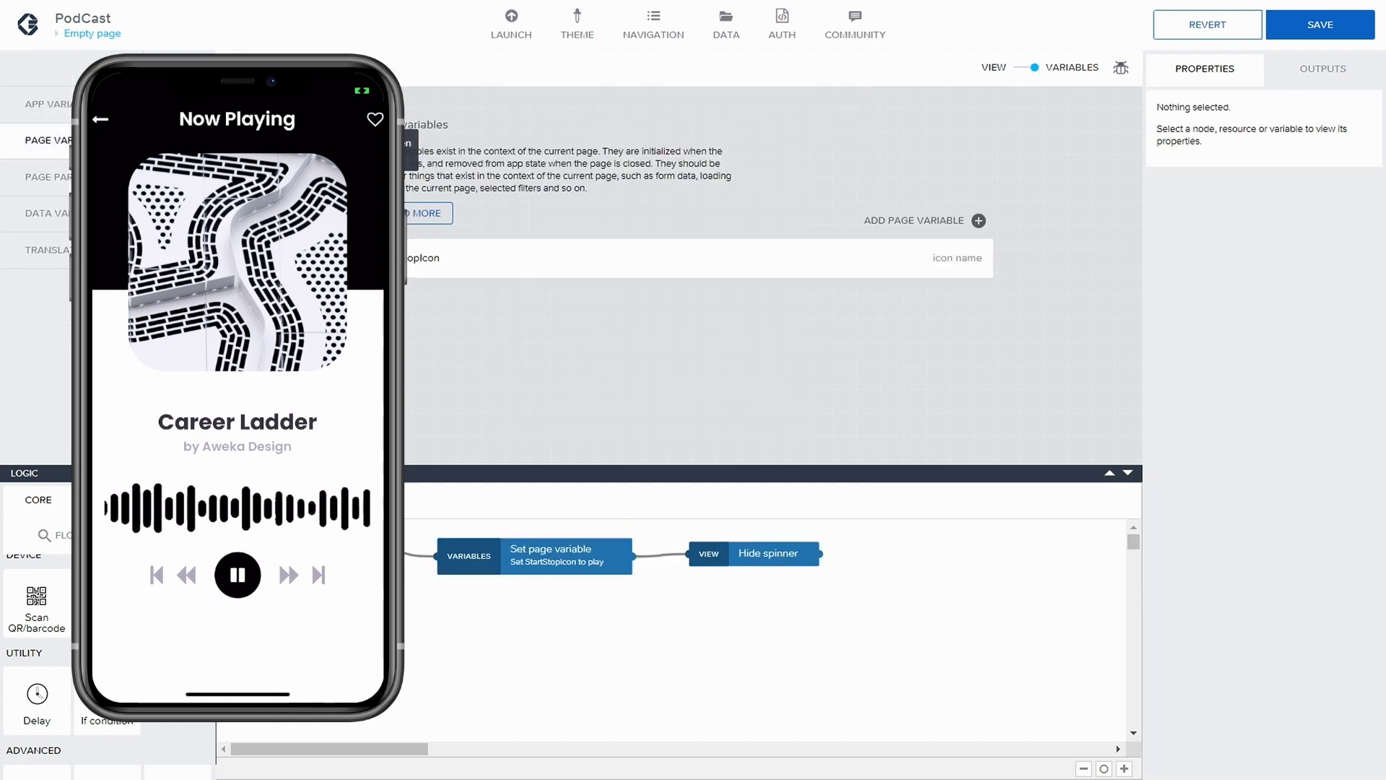
left_click(888, 221)
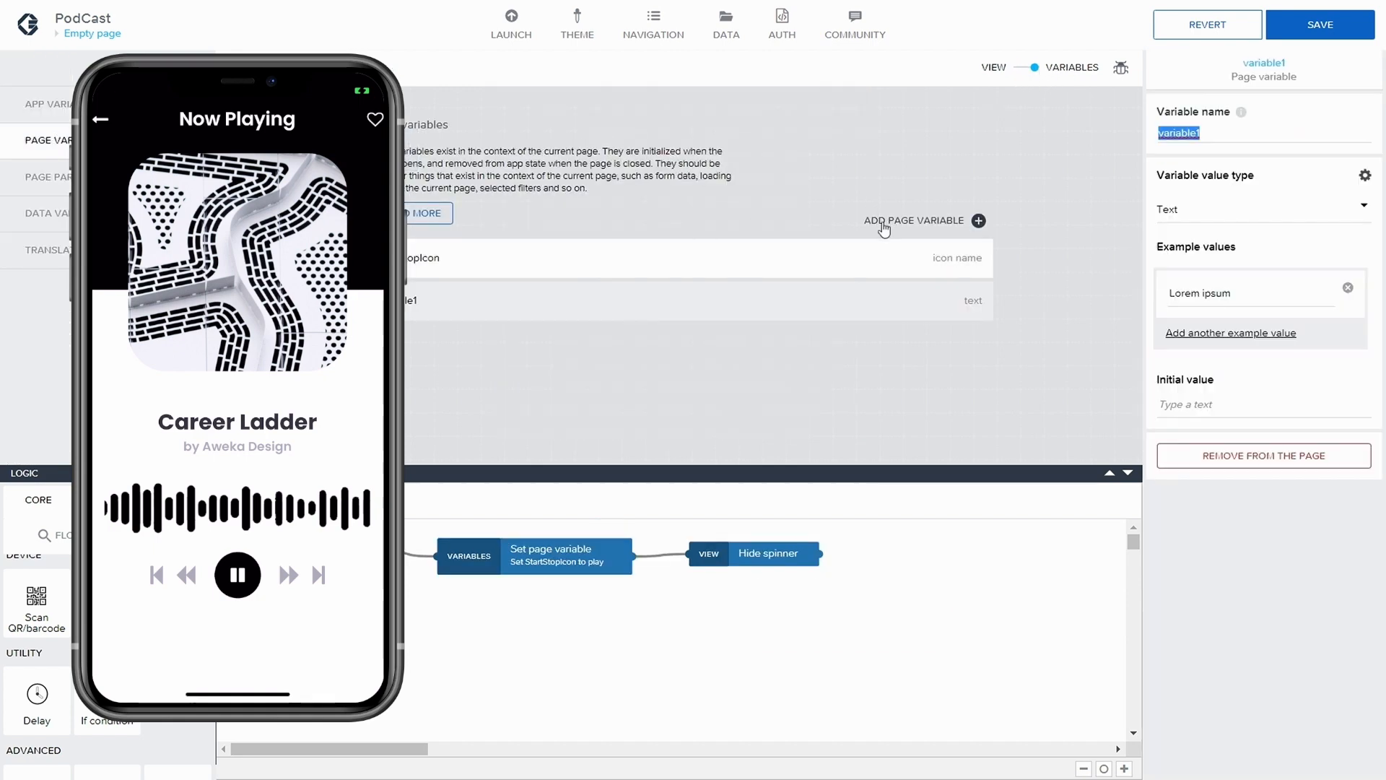
type("isP")
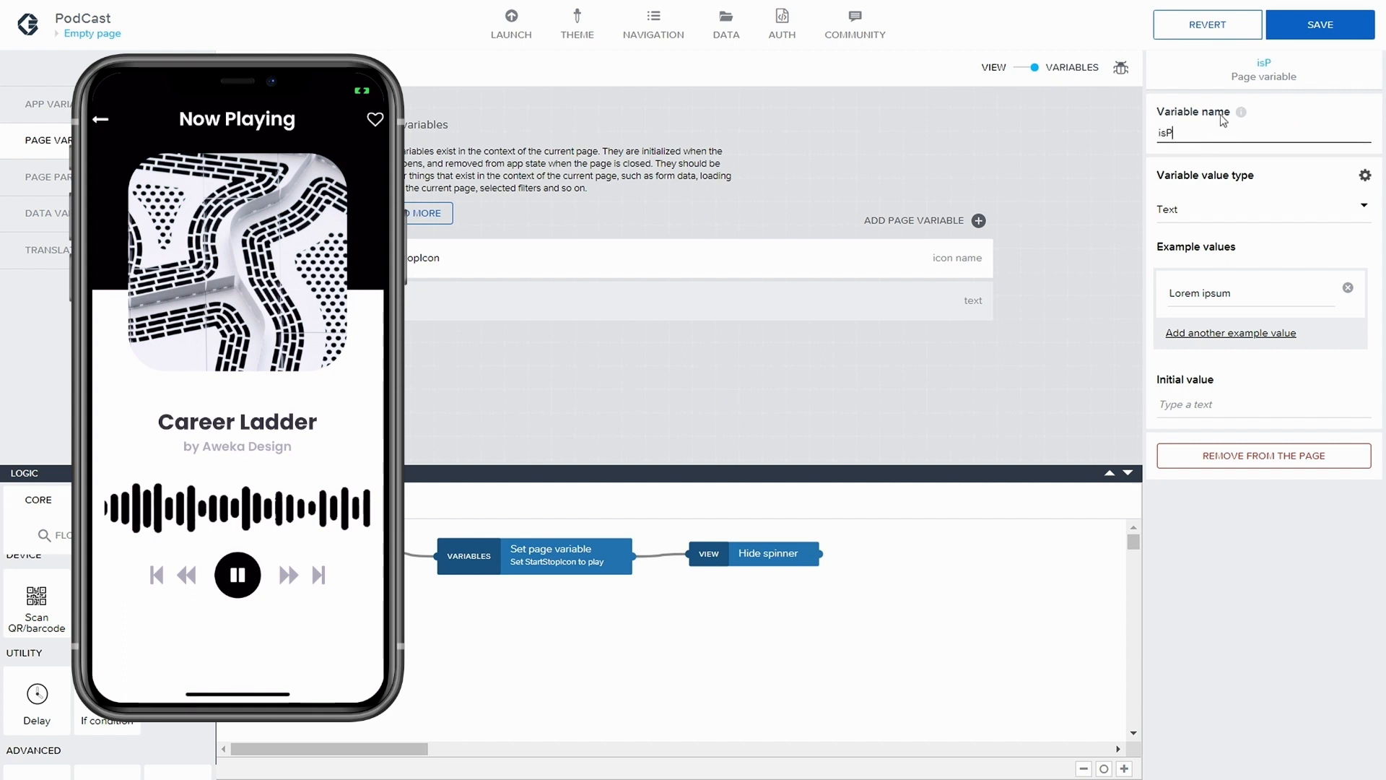
type("laying")
left_click(1202, 217)
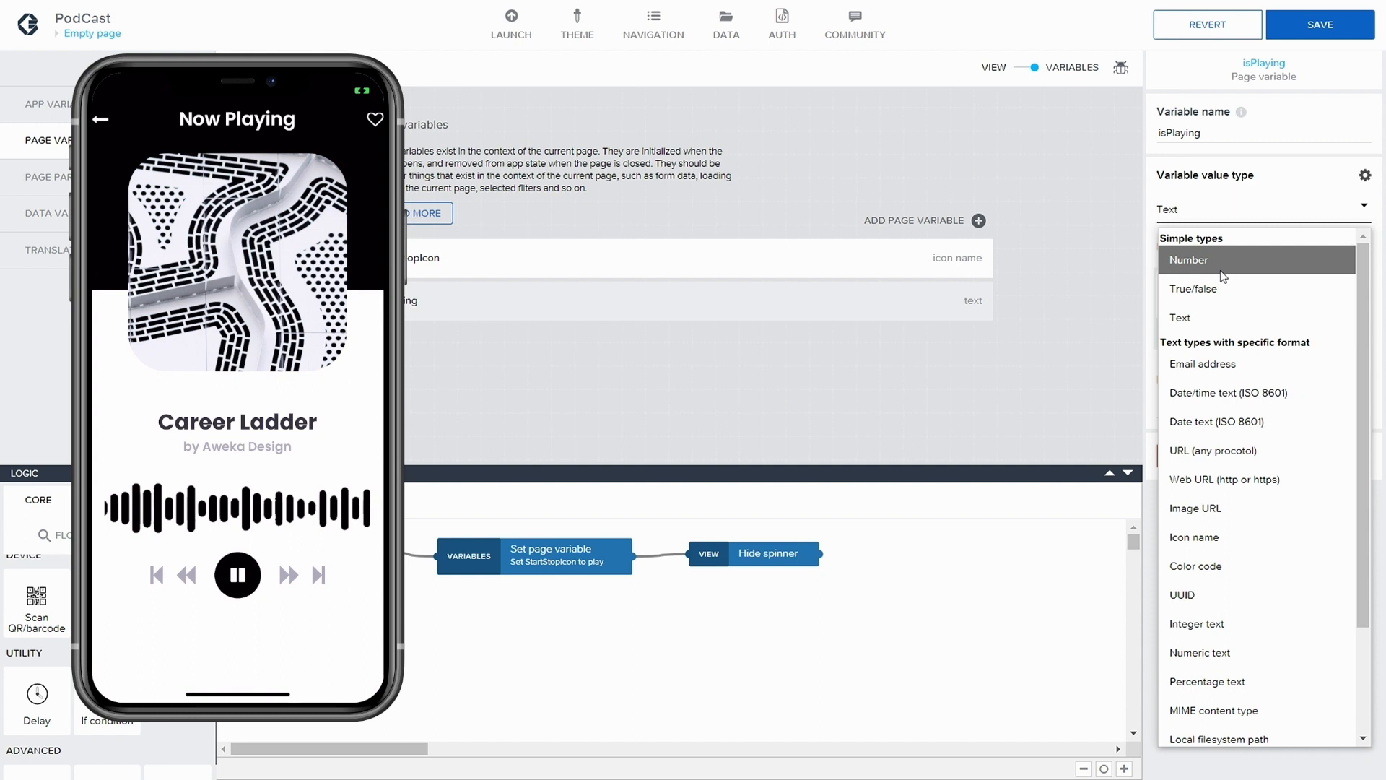
left_click(1223, 292)
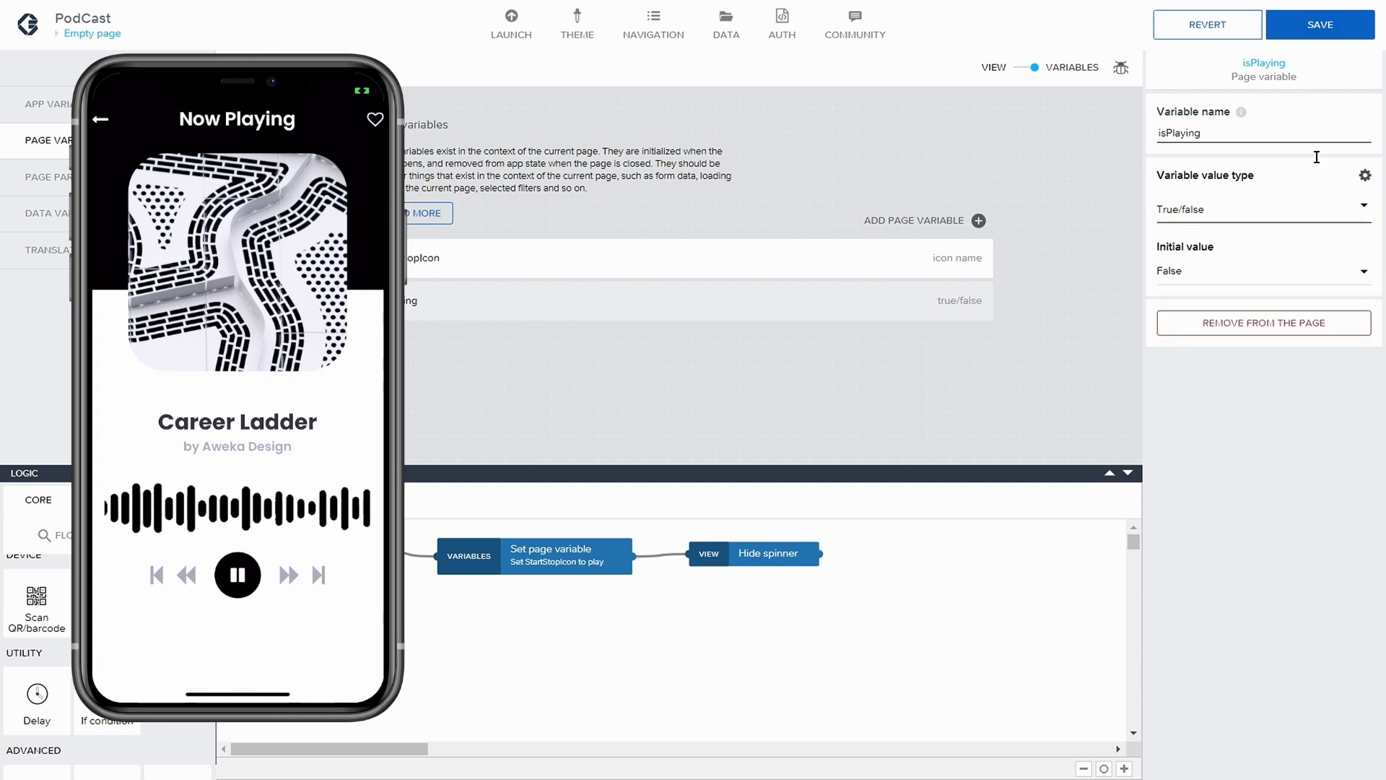
left_click(1321, 27)
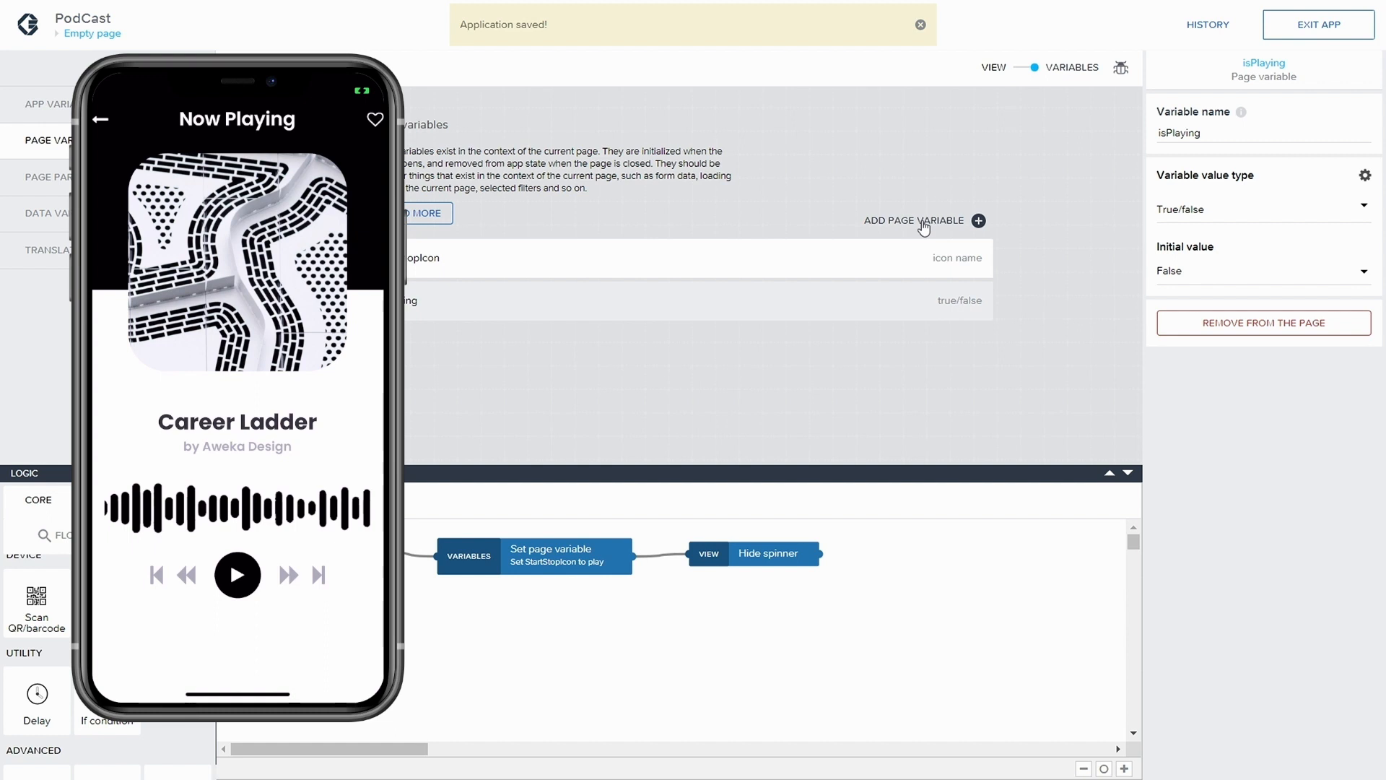
Add a page variable named isLoaded with the value type True/false and save the application
left_click(924, 224)
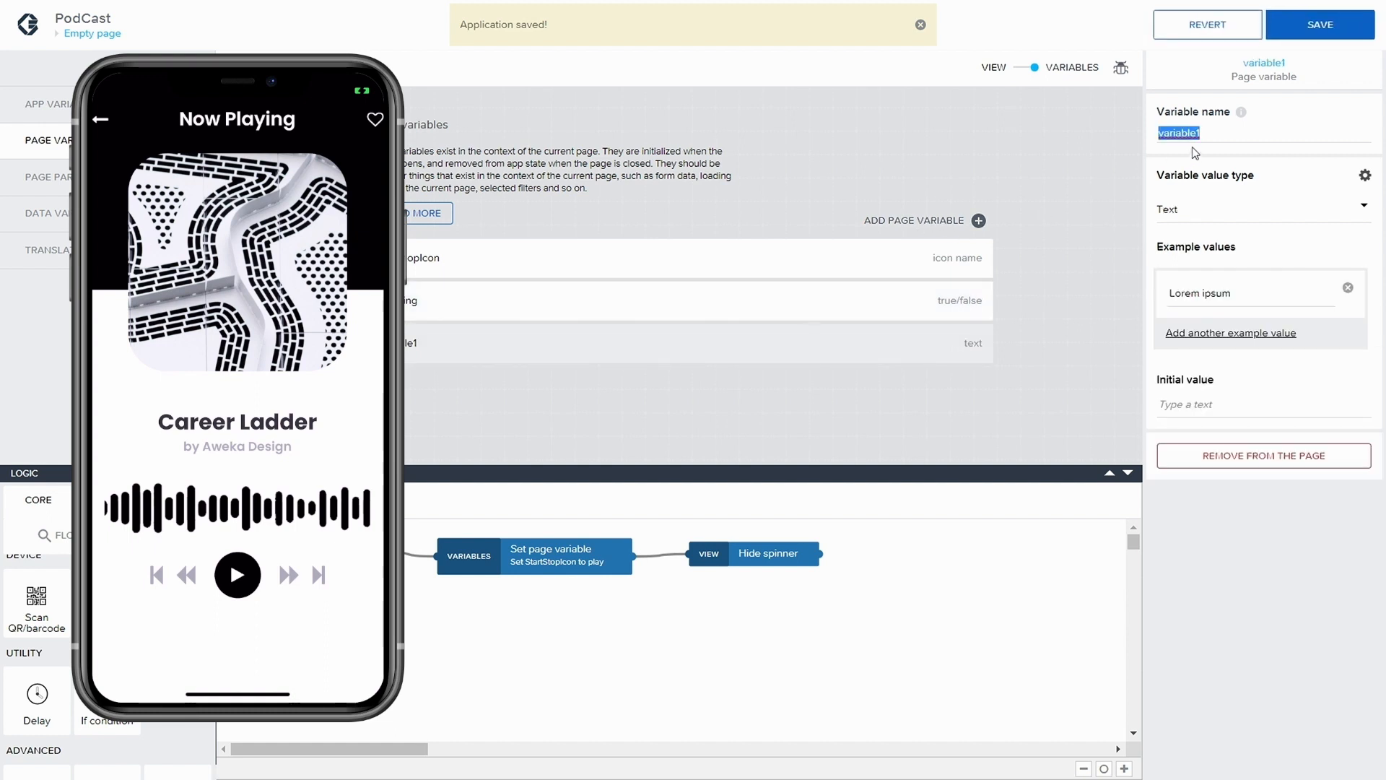
type("isLoaded")
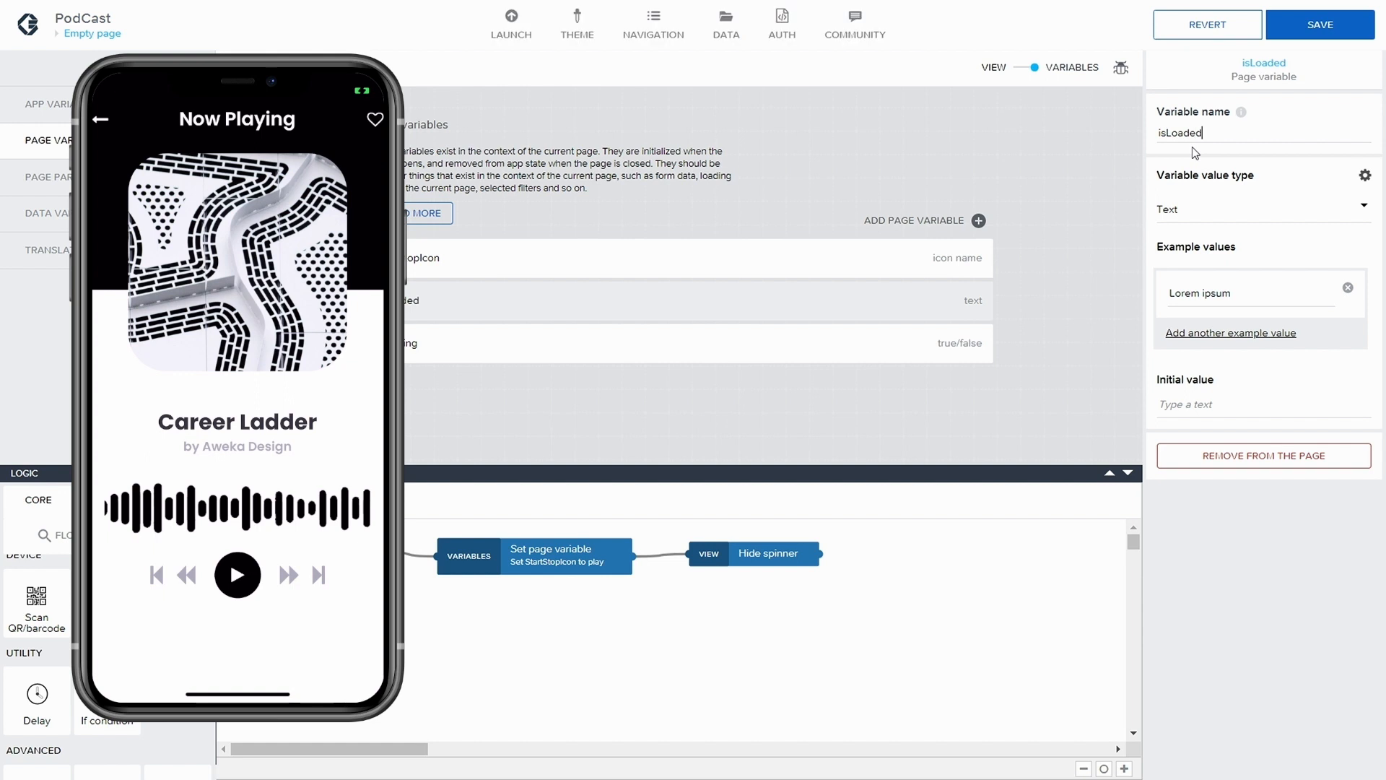
left_click(1190, 216)
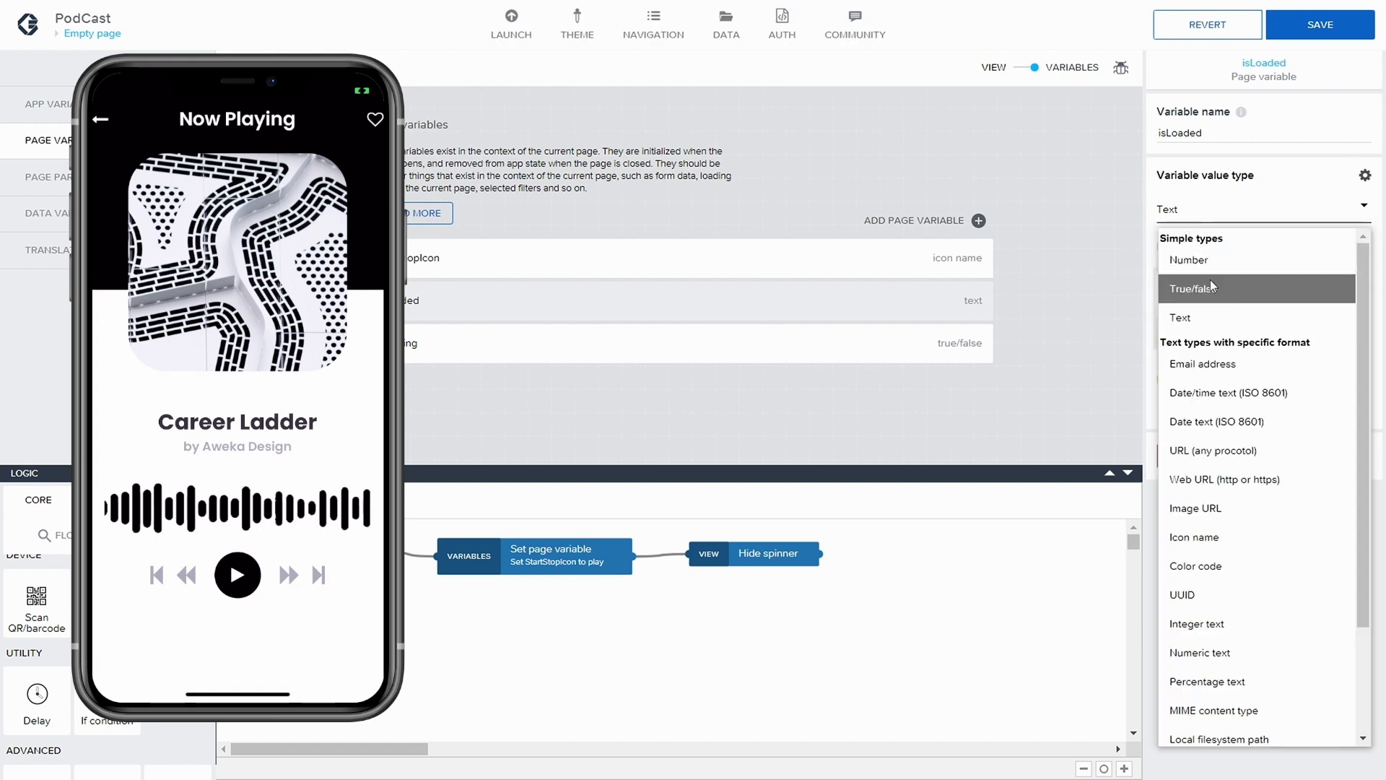
left_click(1235, 284)
left_click(1303, 29)
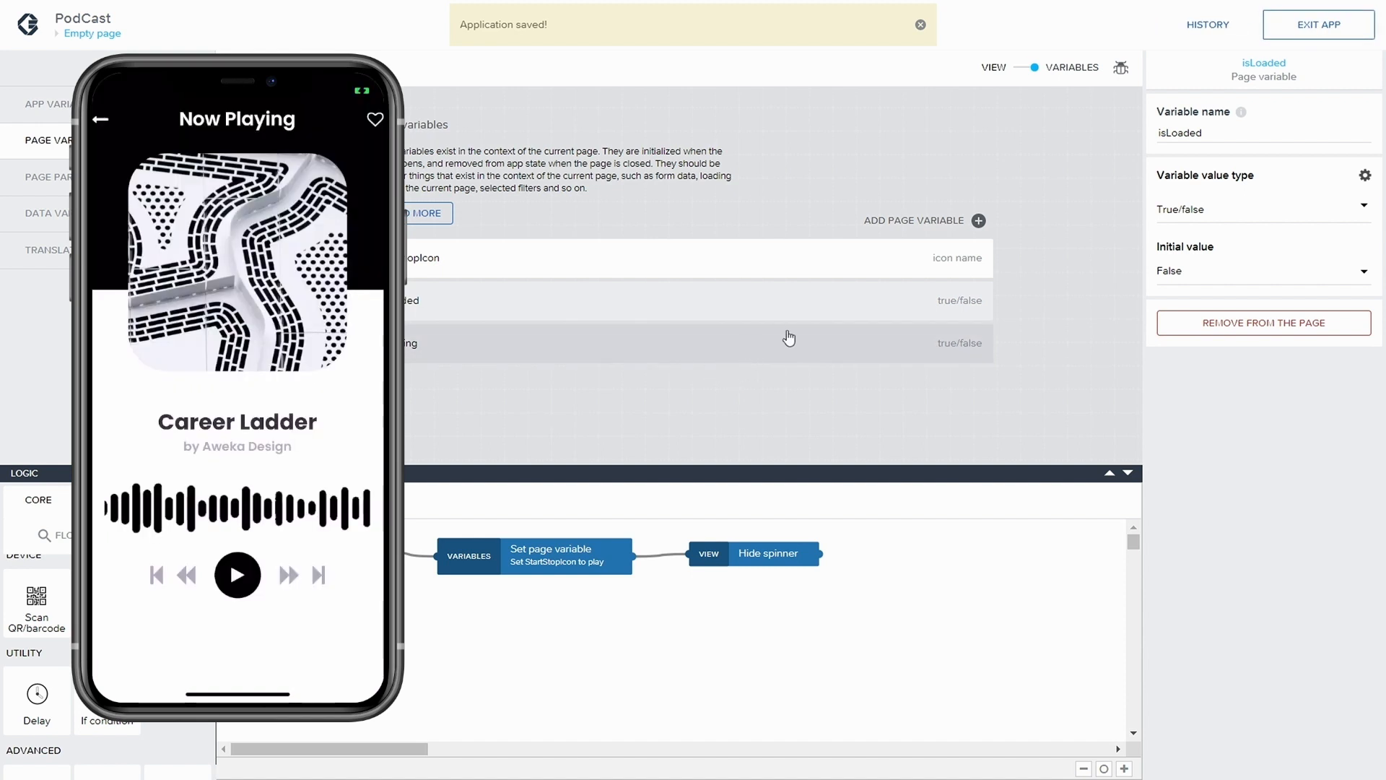
Add a page variable named podcasturl with the value type Web URL (http or https)
left_click(979, 220)
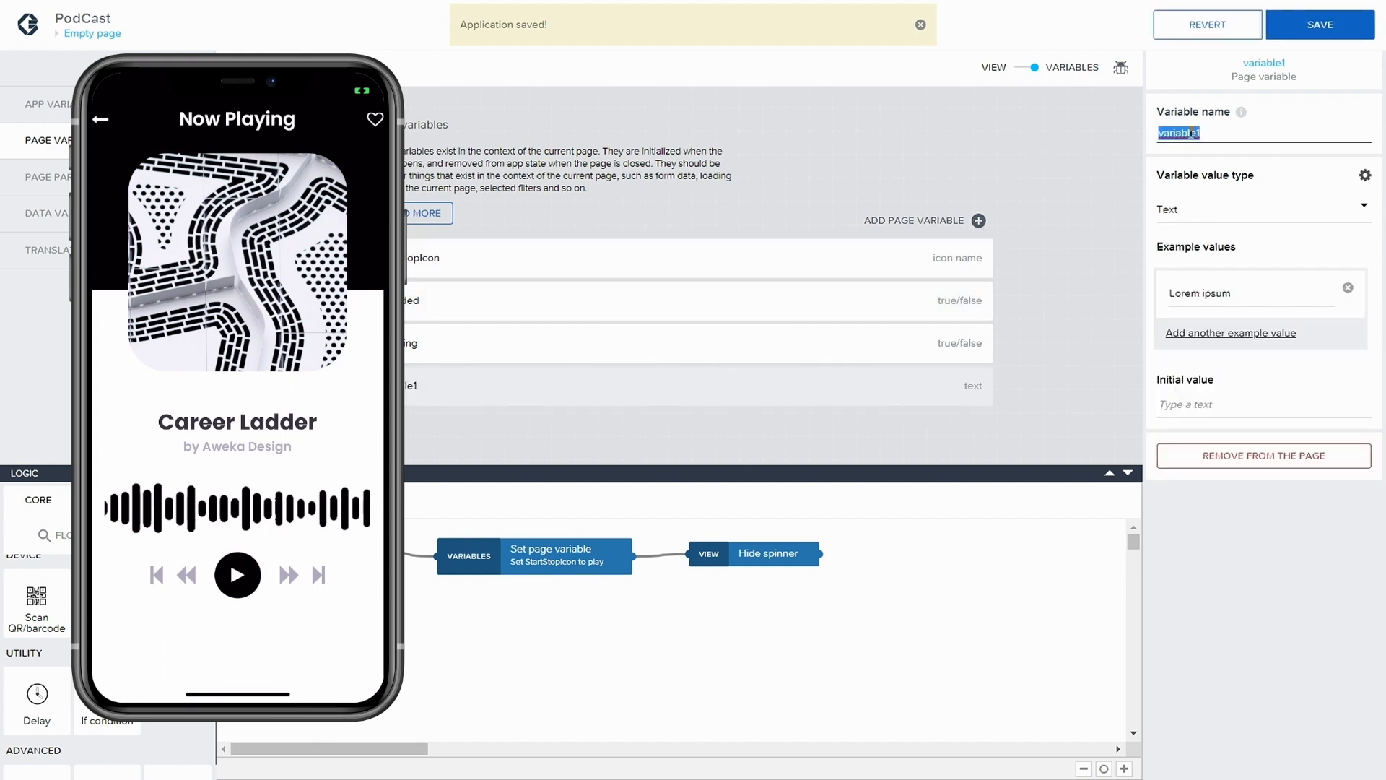
type("Pos")
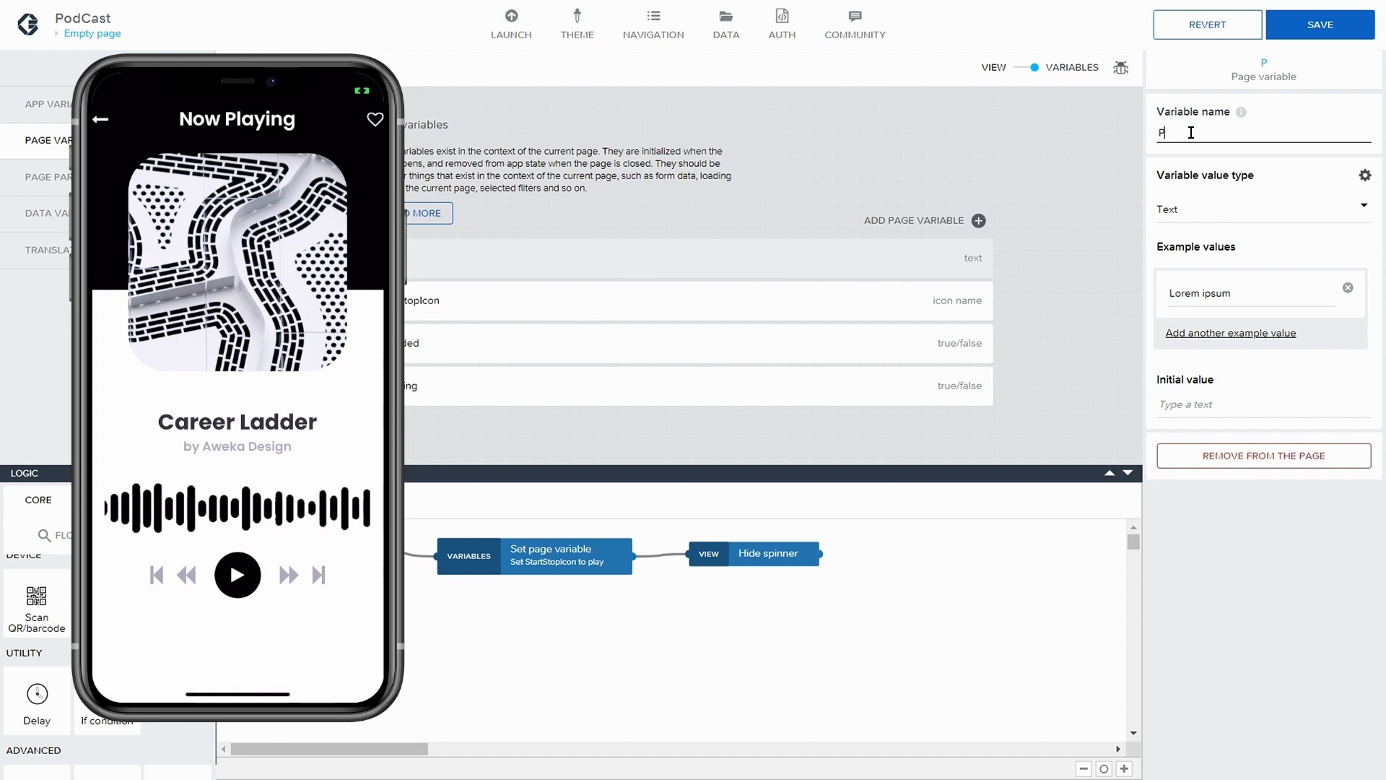
key("BackSpace")
type("podc")
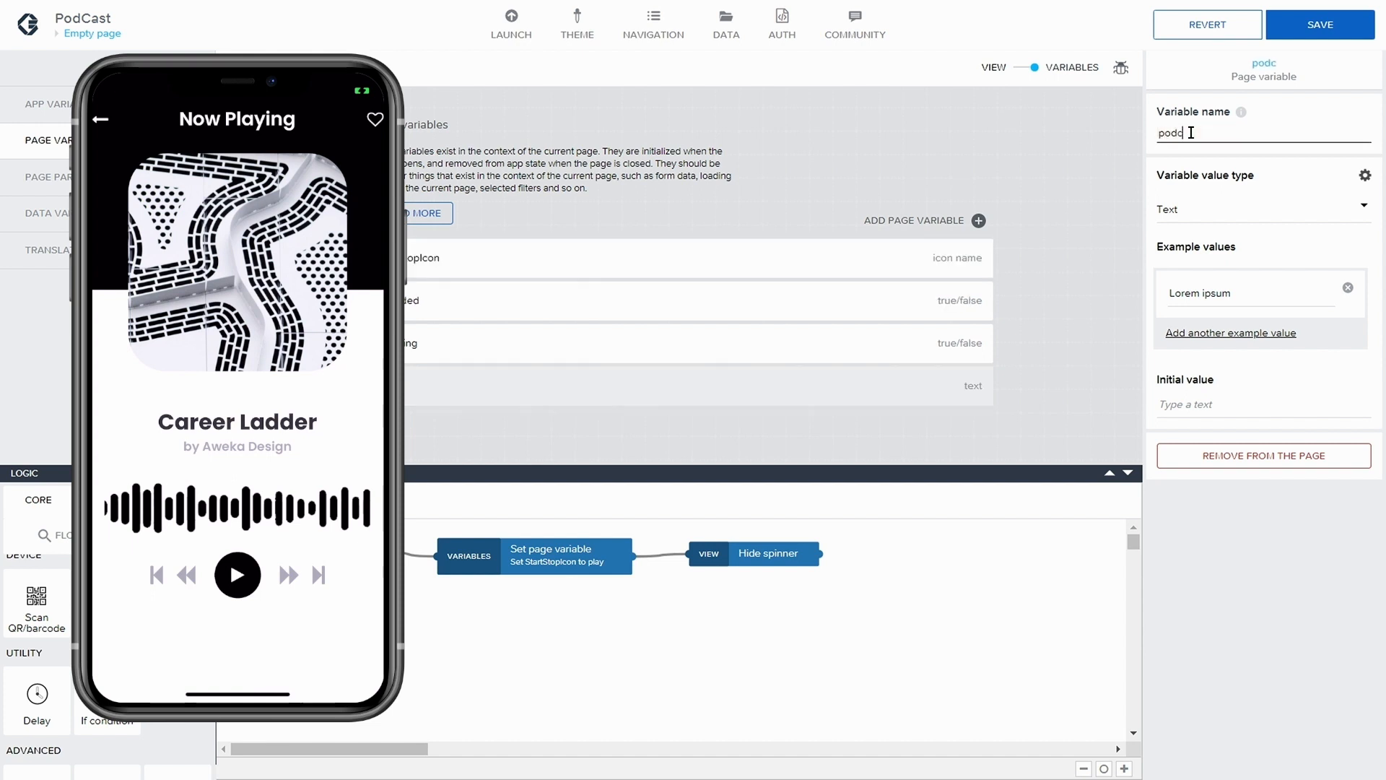
type("asturl")
left_click(1218, 214)
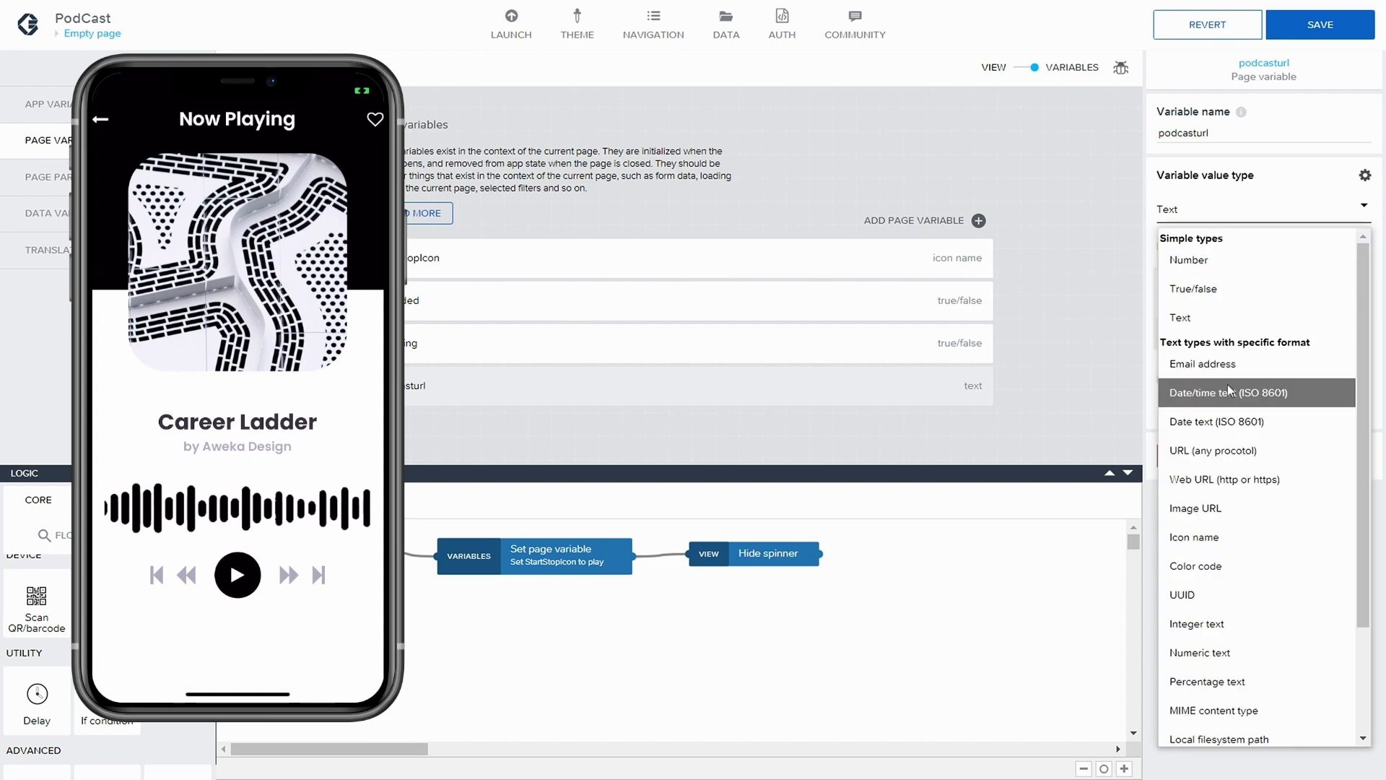
left_click(1195, 508)
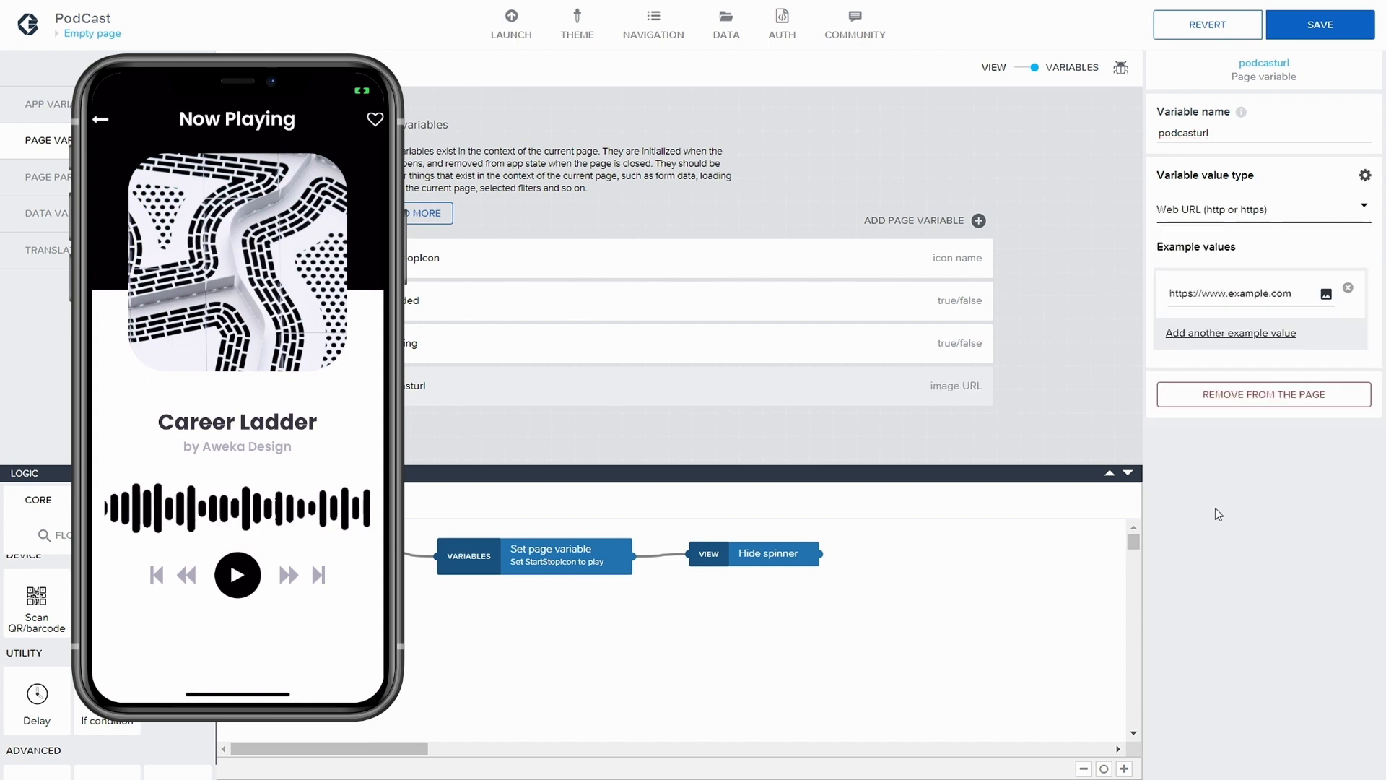
left_click(1236, 217)
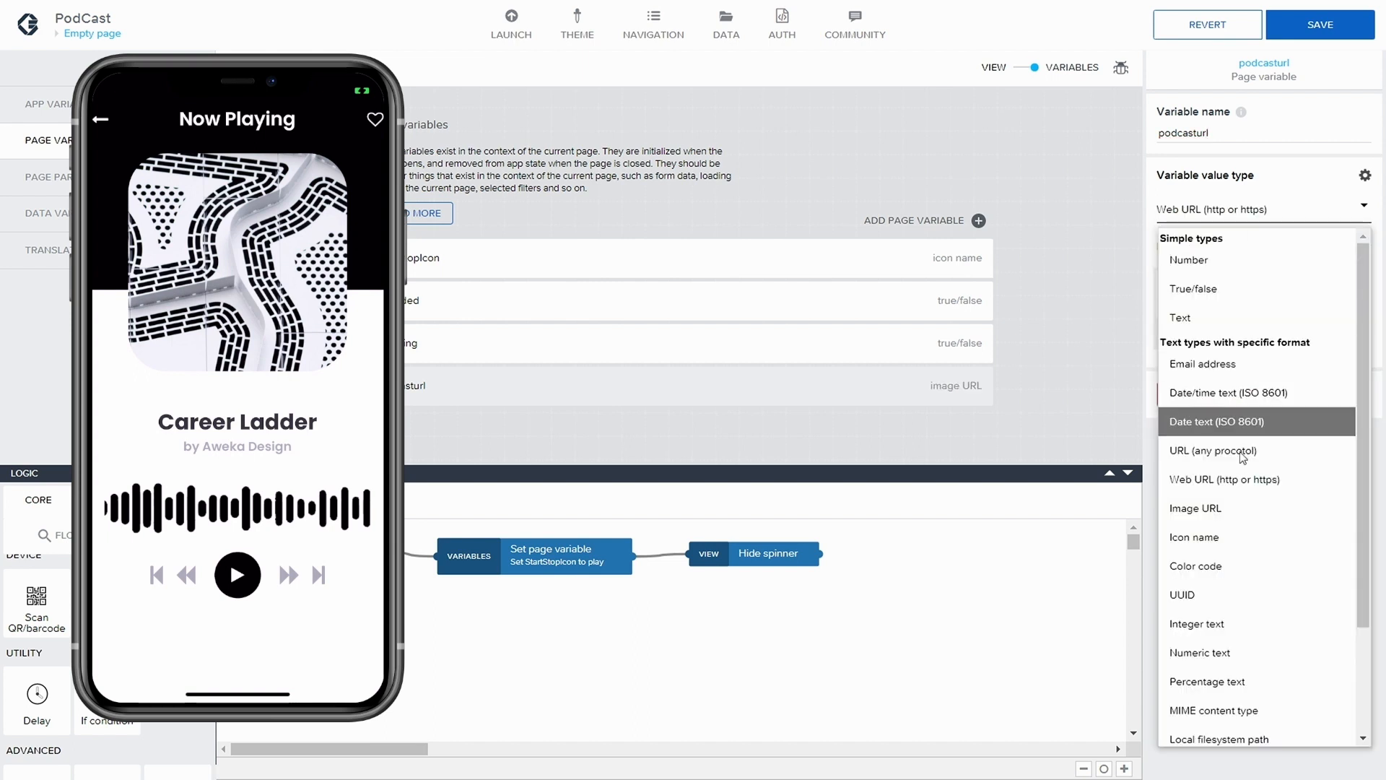
left_click(1244, 482)
left_click(1251, 294)
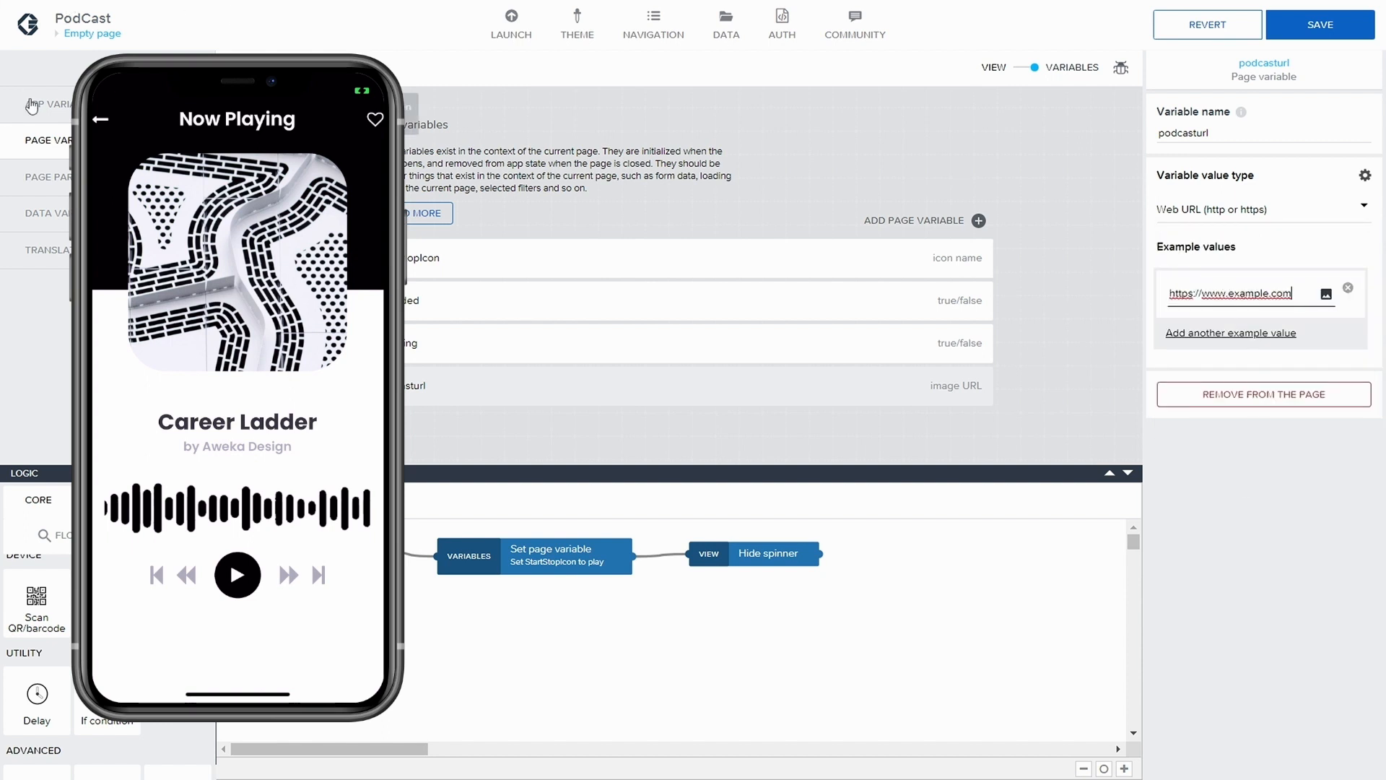
left_click(545, 561)
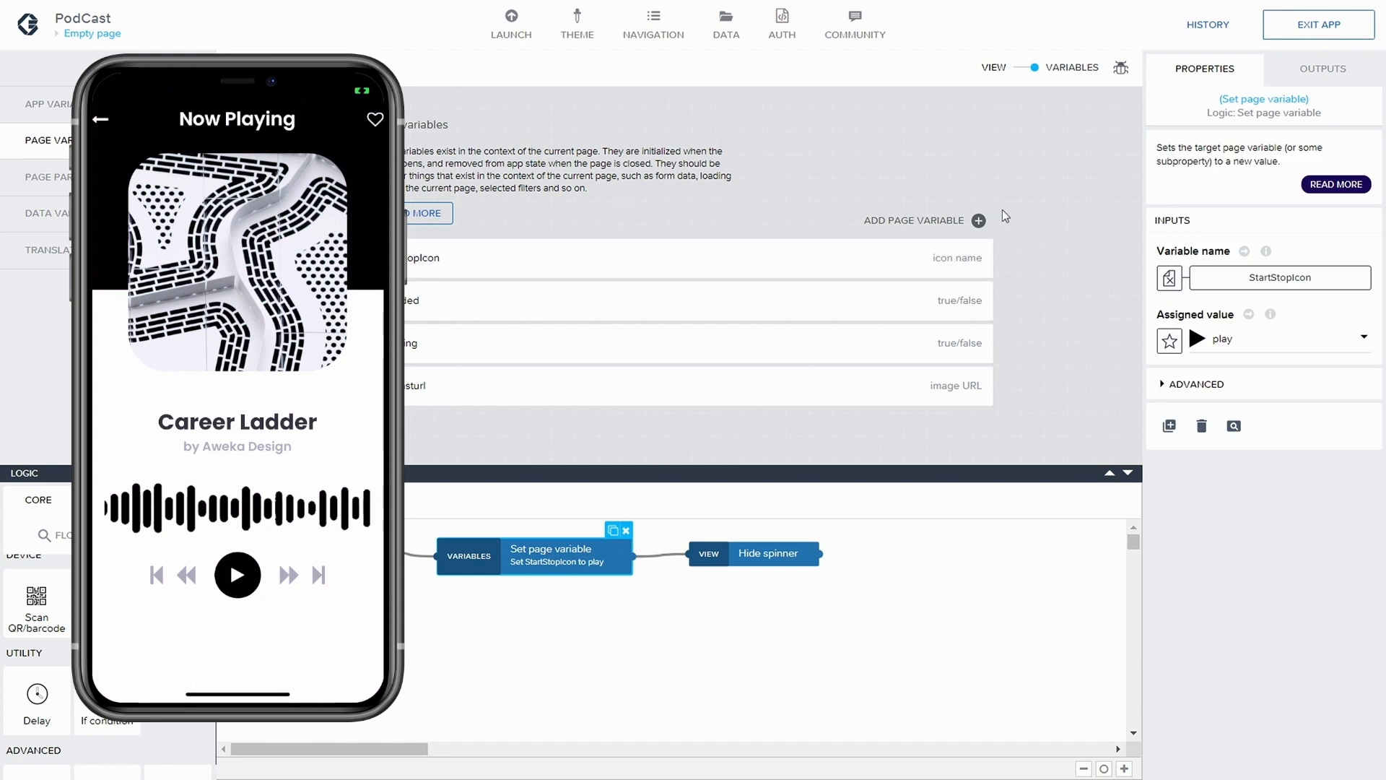
left_click(851, 221)
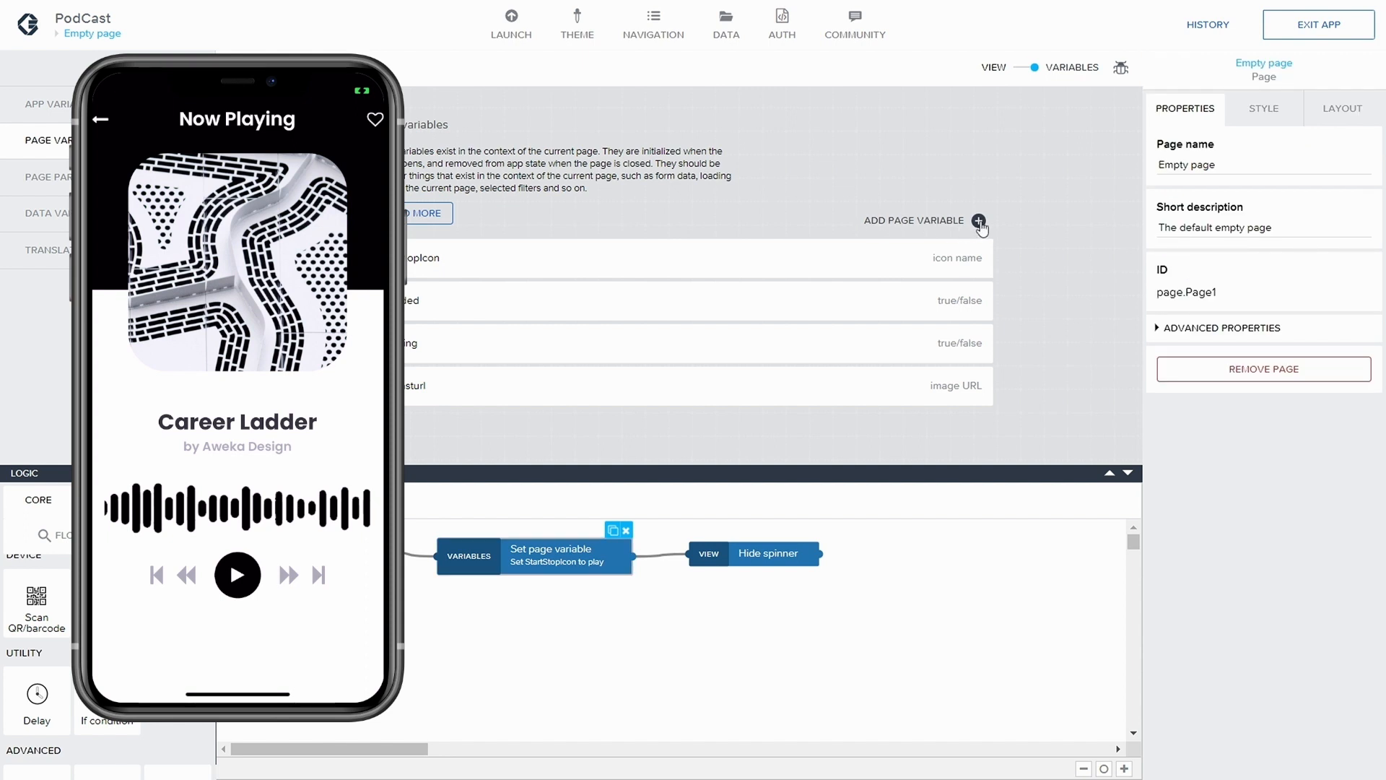
left_click(616, 388)
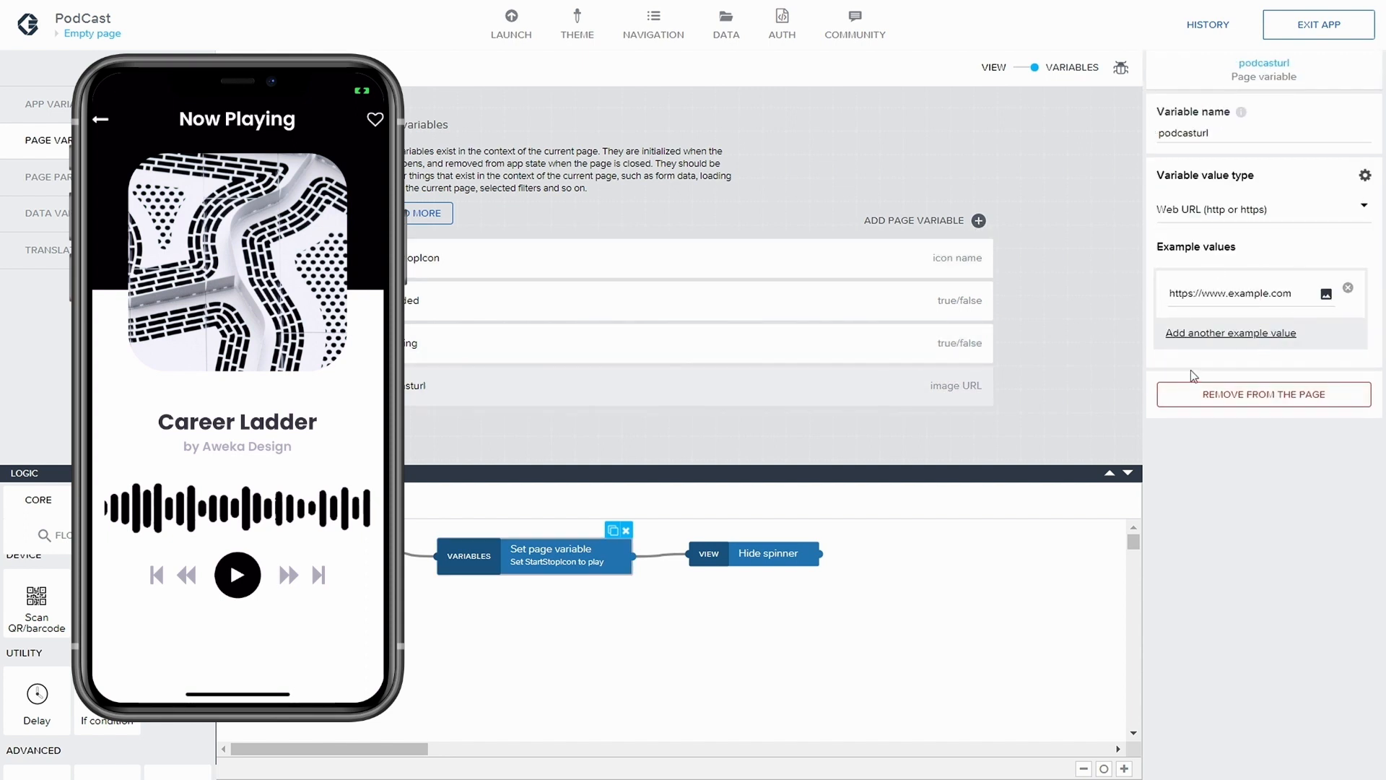
Duplicate the StartStopIcon Set page variable node, place the copy below it and bind the copy to isLoaded
left_click(466, 578)
left_click(613, 530)
left_click_drag(591, 586, 554, 621)
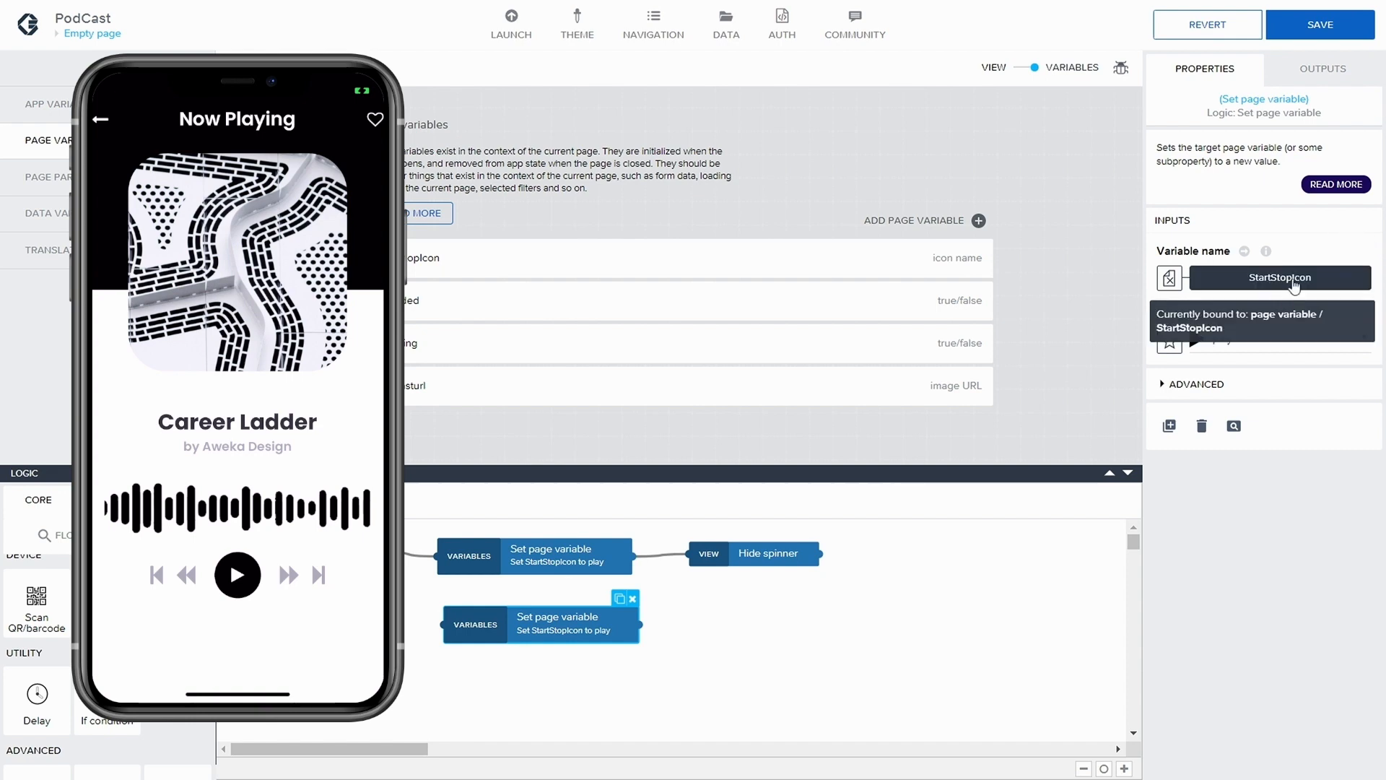
left_click(1294, 282)
left_click(514, 350)
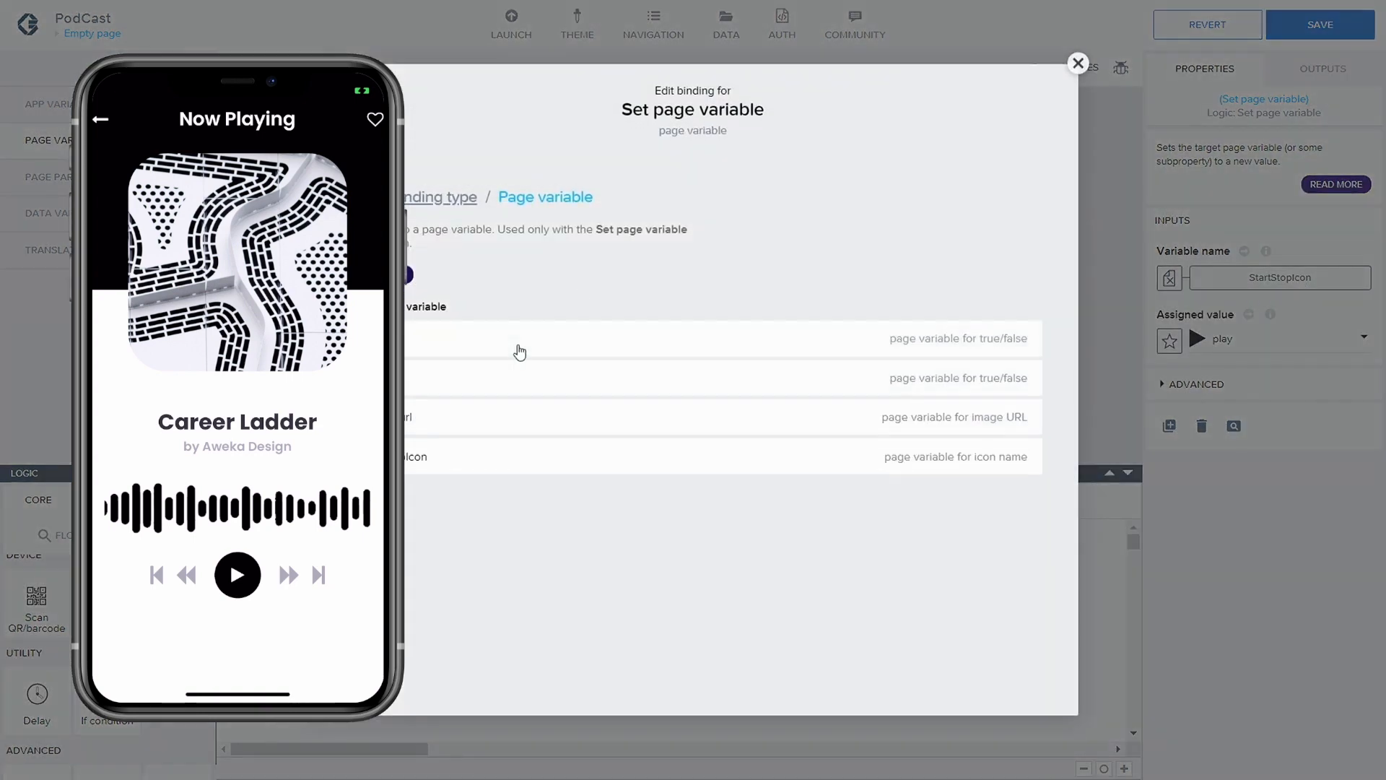
left_click(510, 375)
left_click(1024, 407)
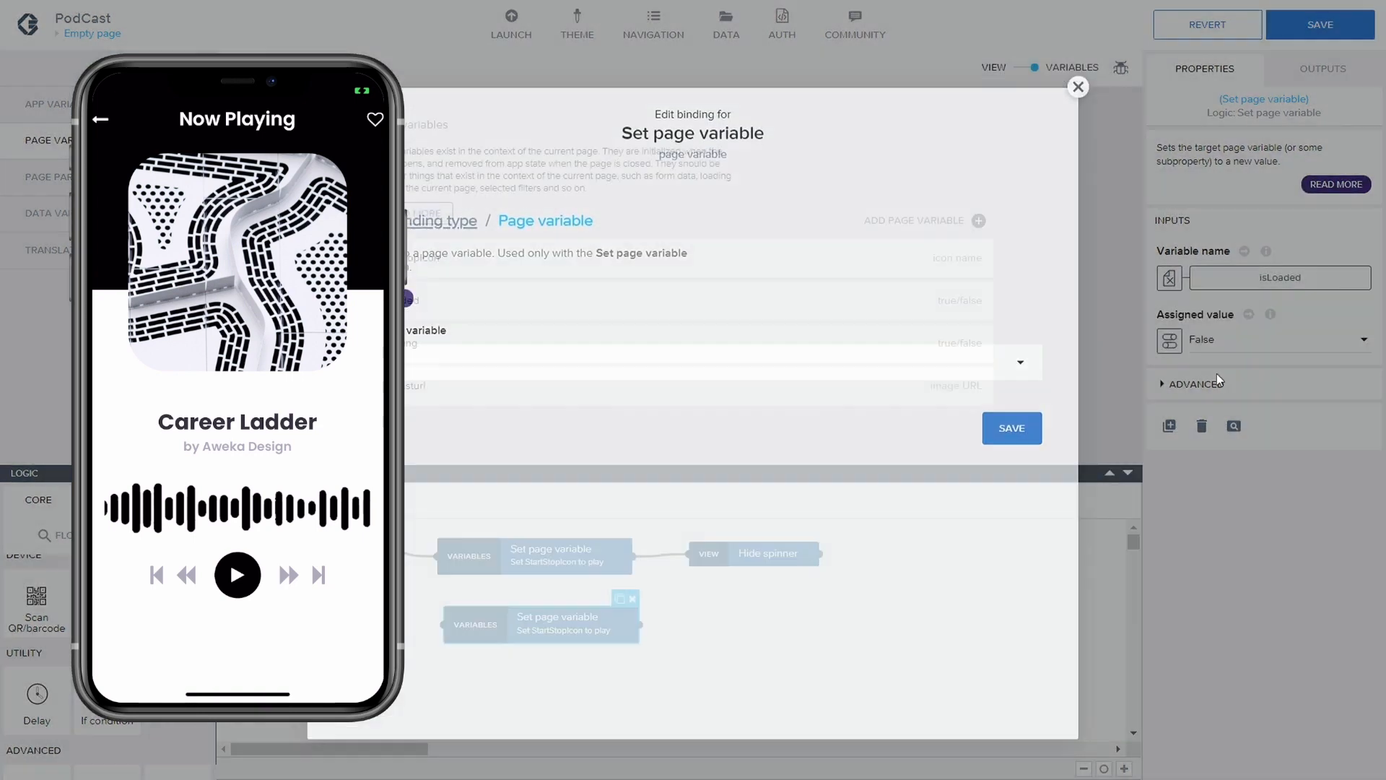
Duplicate the isLoaded Set page variable node, place the copy underneath and bind it to the isPlaying page variable
left_click(610, 663)
left_click(601, 610)
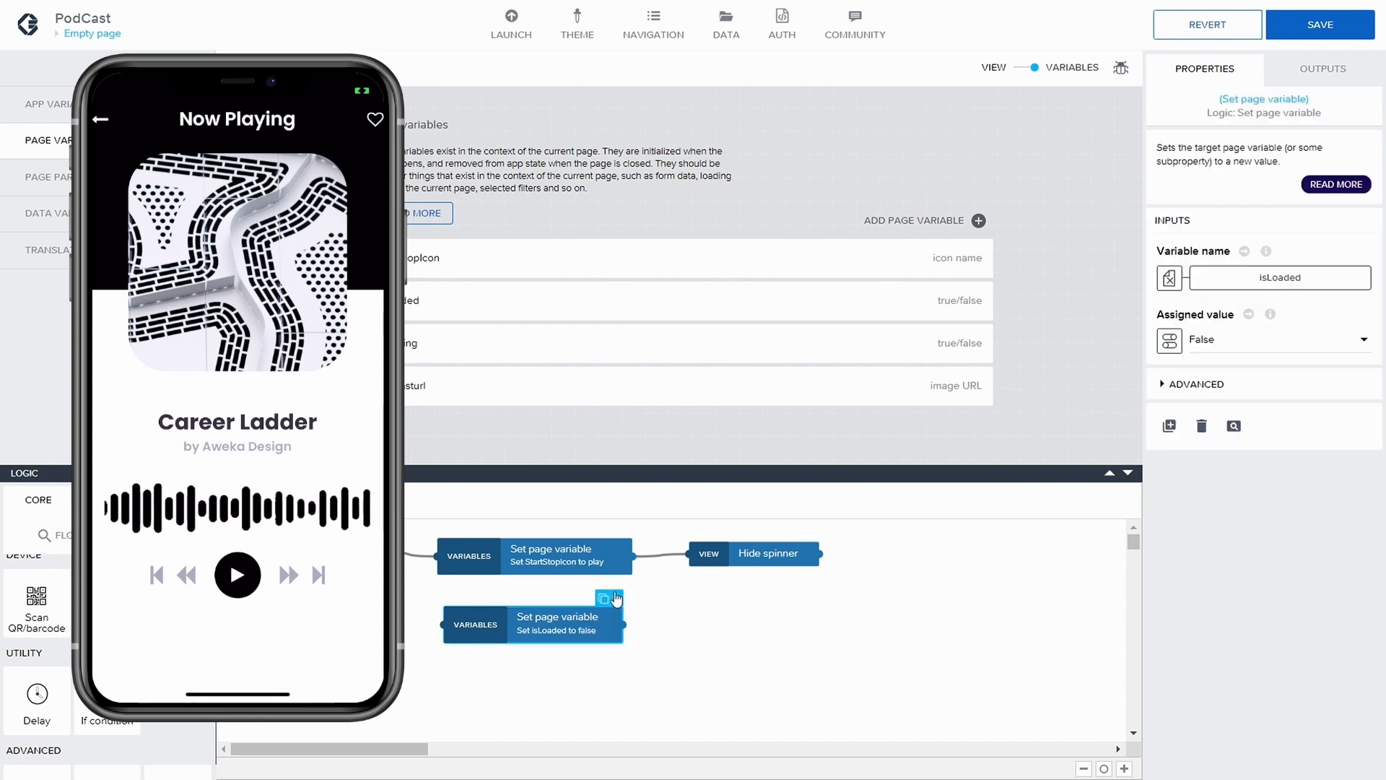
left_click(604, 599)
left_click(535, 625)
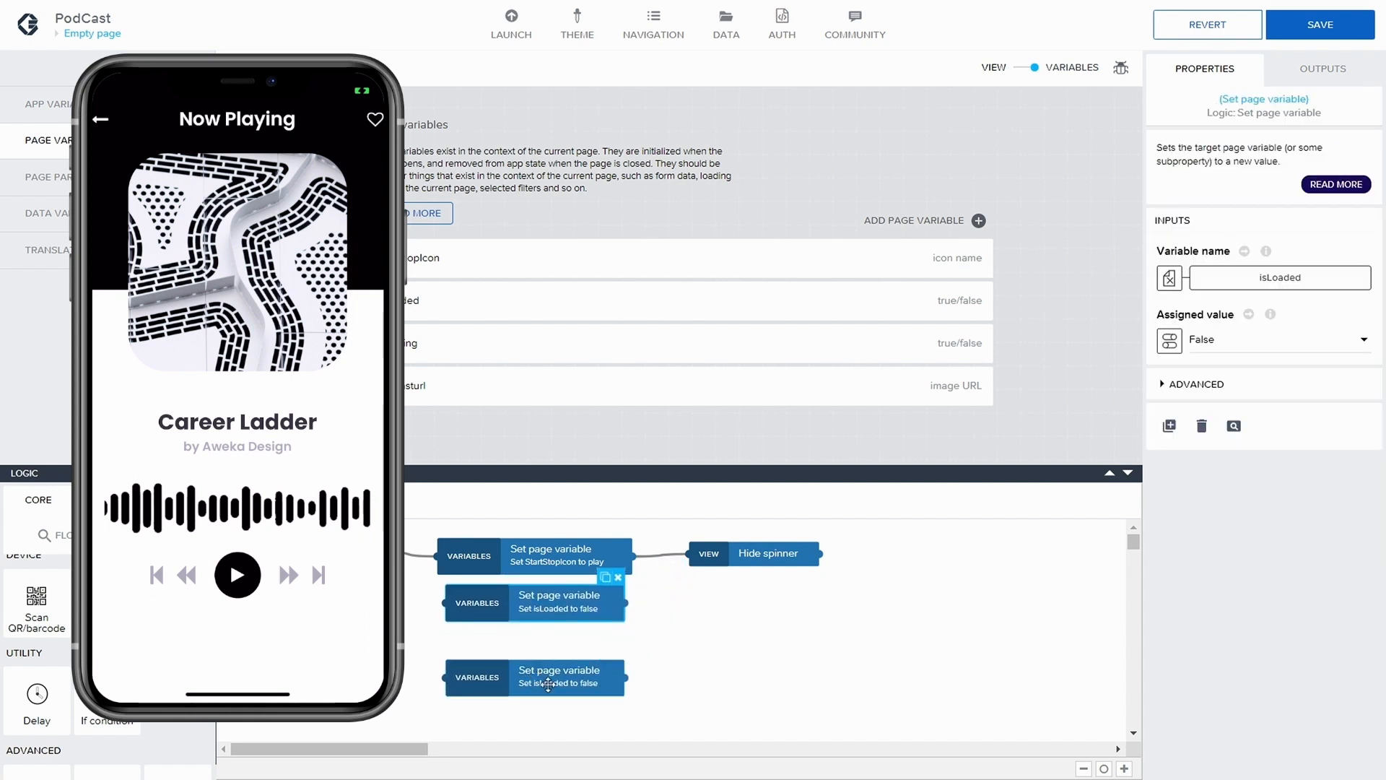
left_click_drag(549, 685, 556, 659)
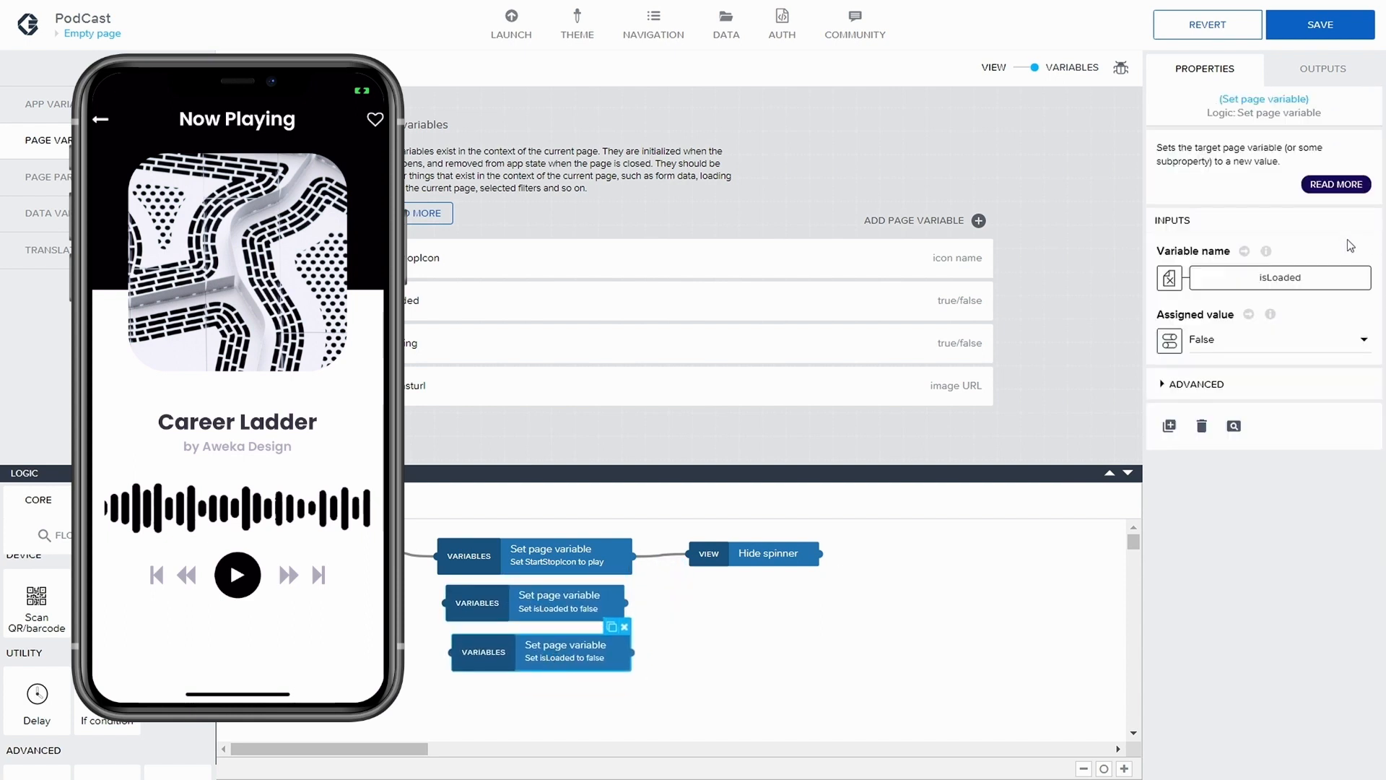
left_click(1275, 278)
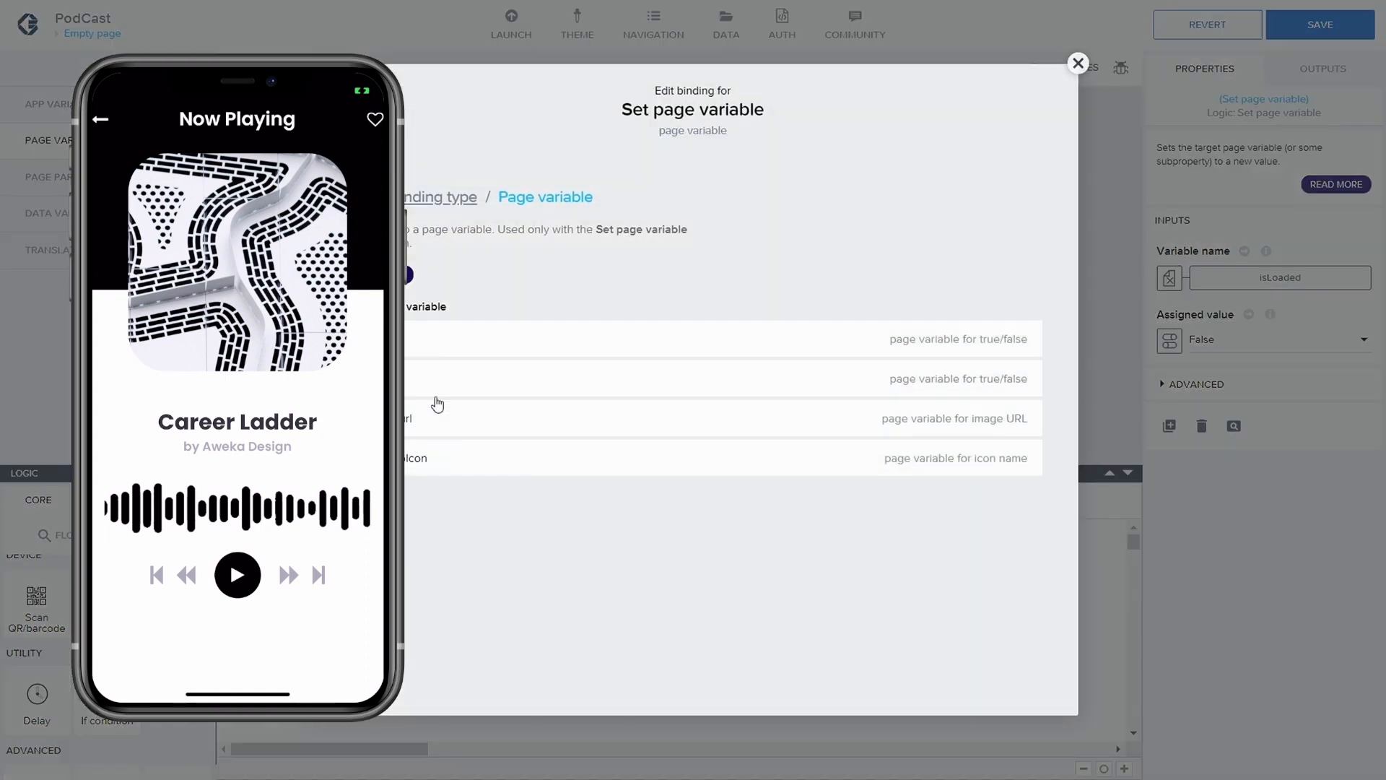
left_click(470, 378)
left_click(1021, 412)
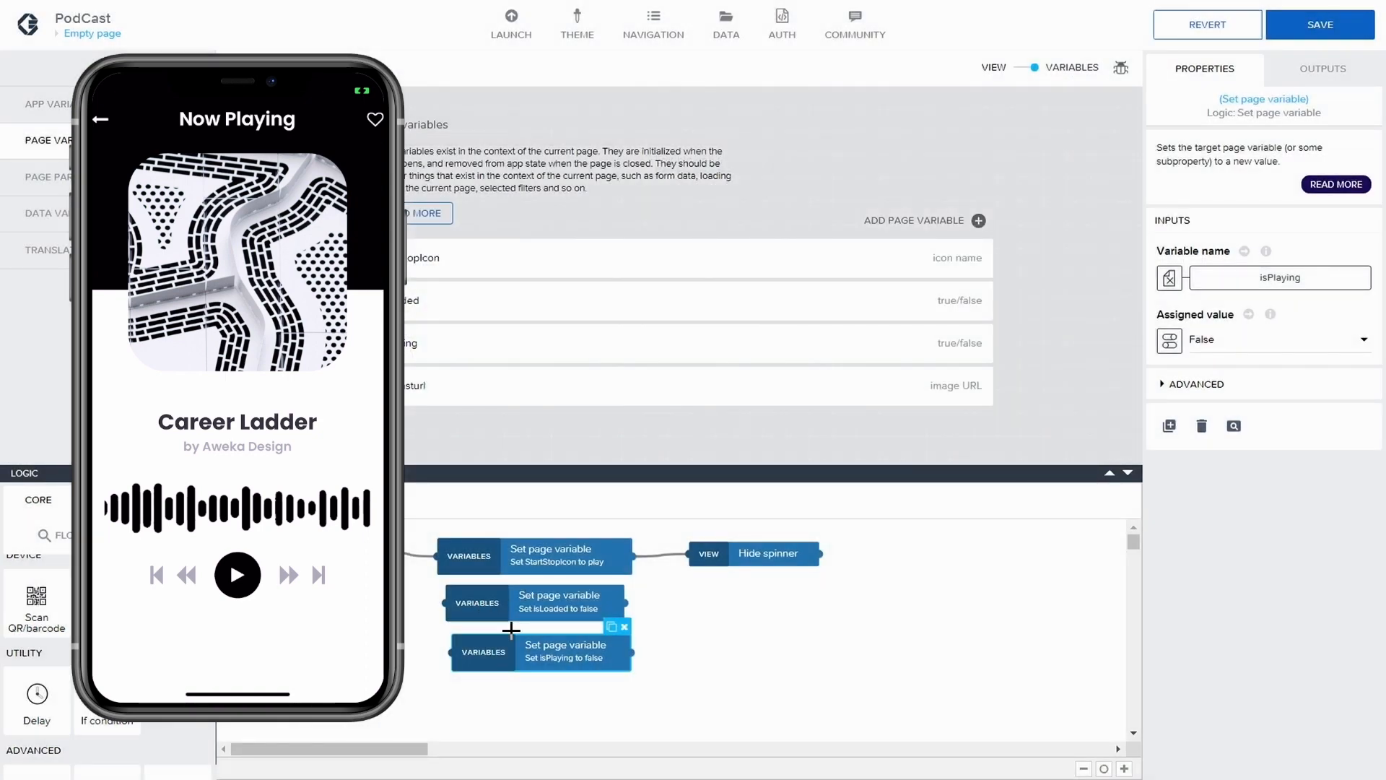
Space the isLoaded and isPlaying Set page variable nodes evenly in a column below the StartStopIcon node
left_click_drag(516, 658, 510, 683)
left_click_drag(521, 603, 520, 612)
left_click_drag(521, 682, 519, 668)
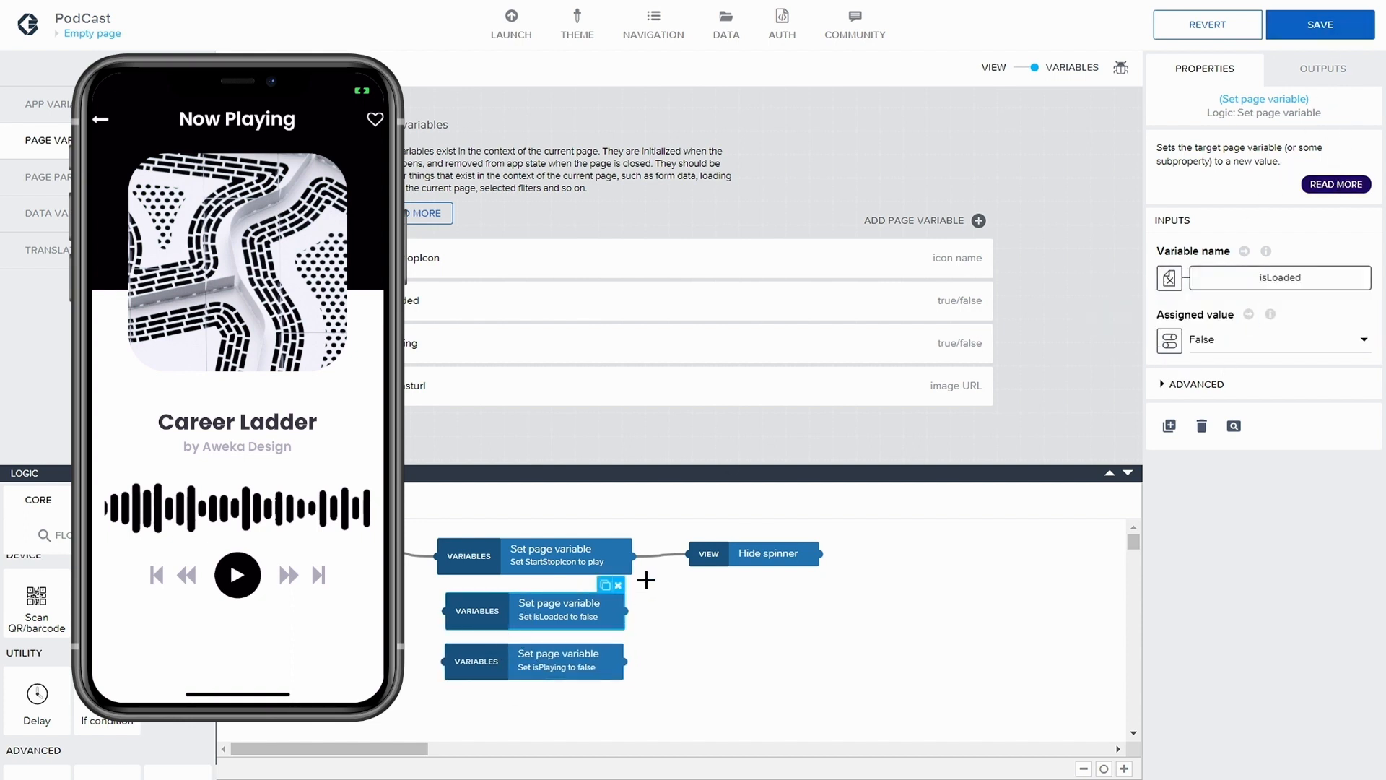
Duplicate the isPlaying Set page variable node, place the copy at the end of the column and bind it to podcasturl
left_click(566, 675)
left_click(604, 637)
left_click_drag(590, 663, 544, 716)
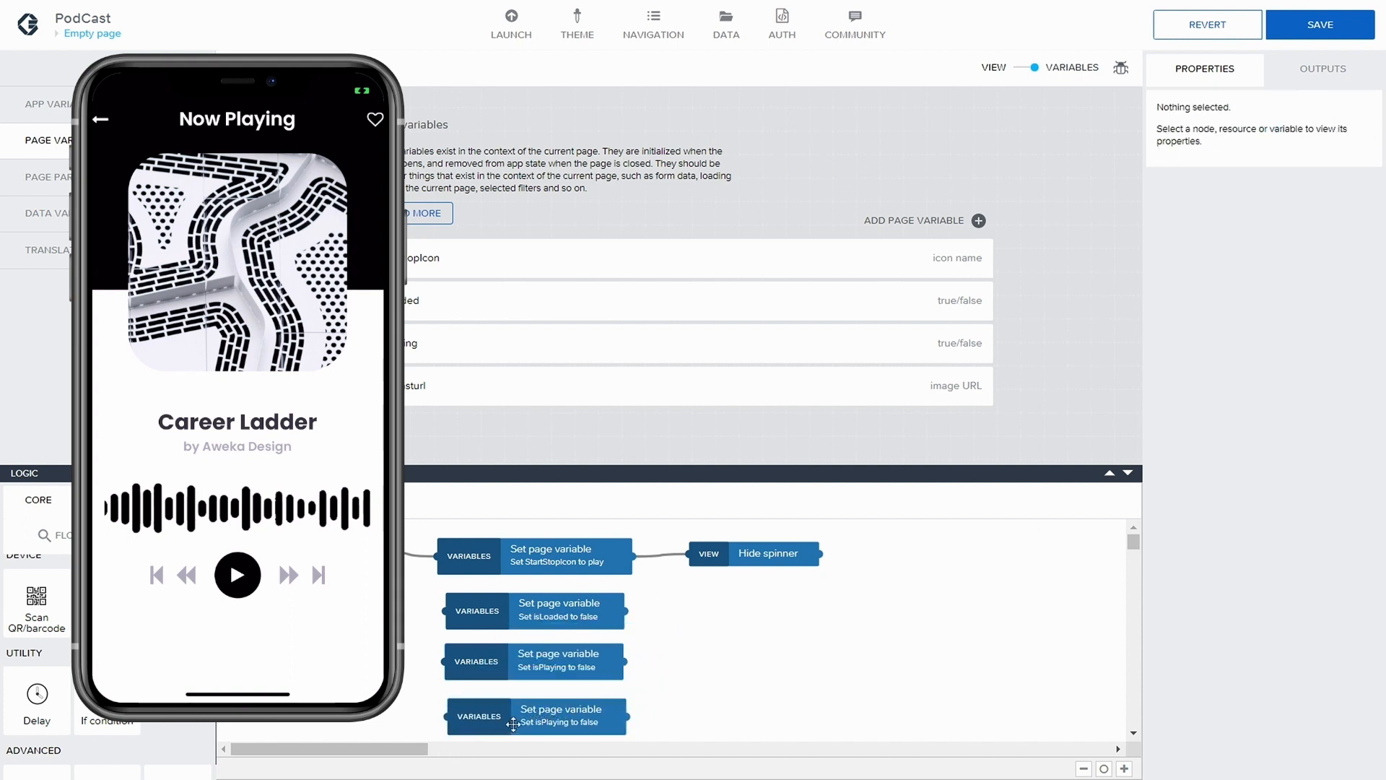
left_click(513, 724)
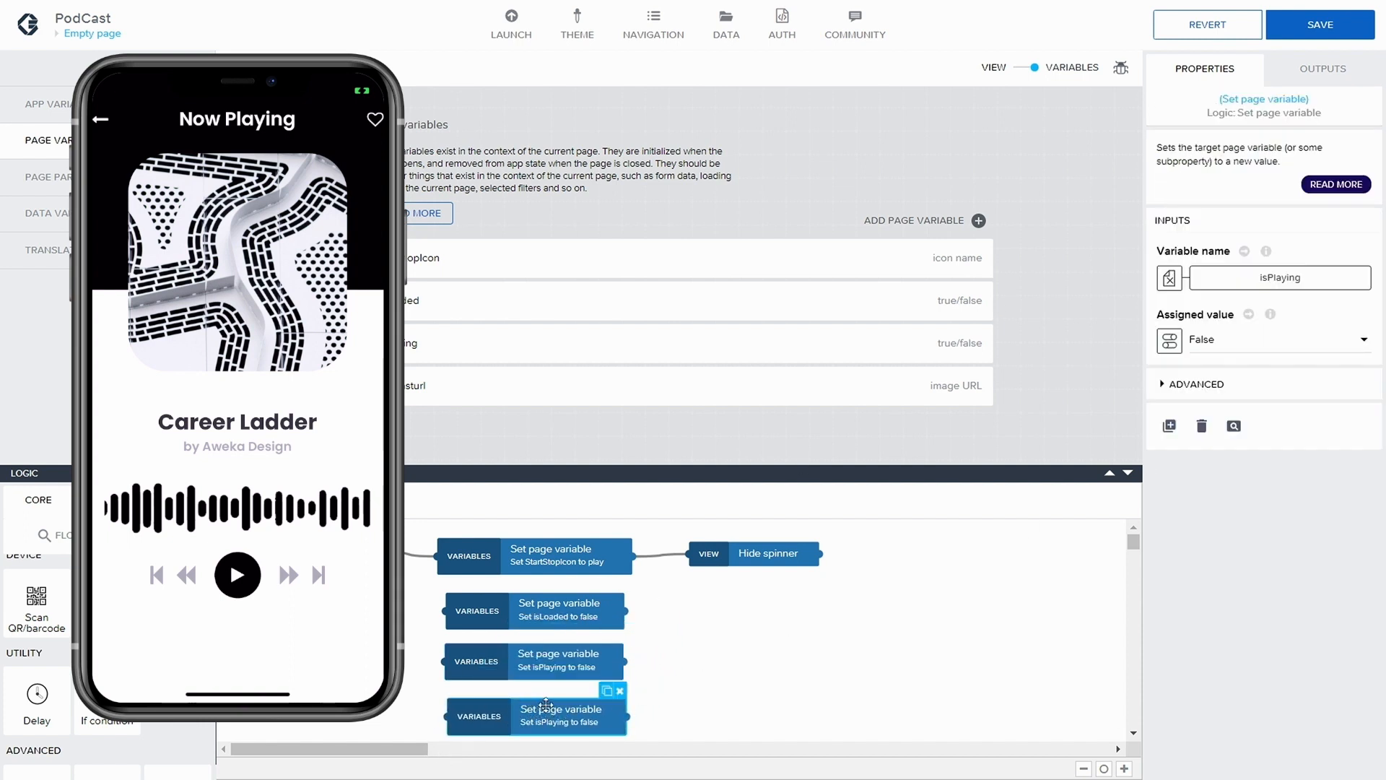
left_click(1260, 281)
left_click(475, 345)
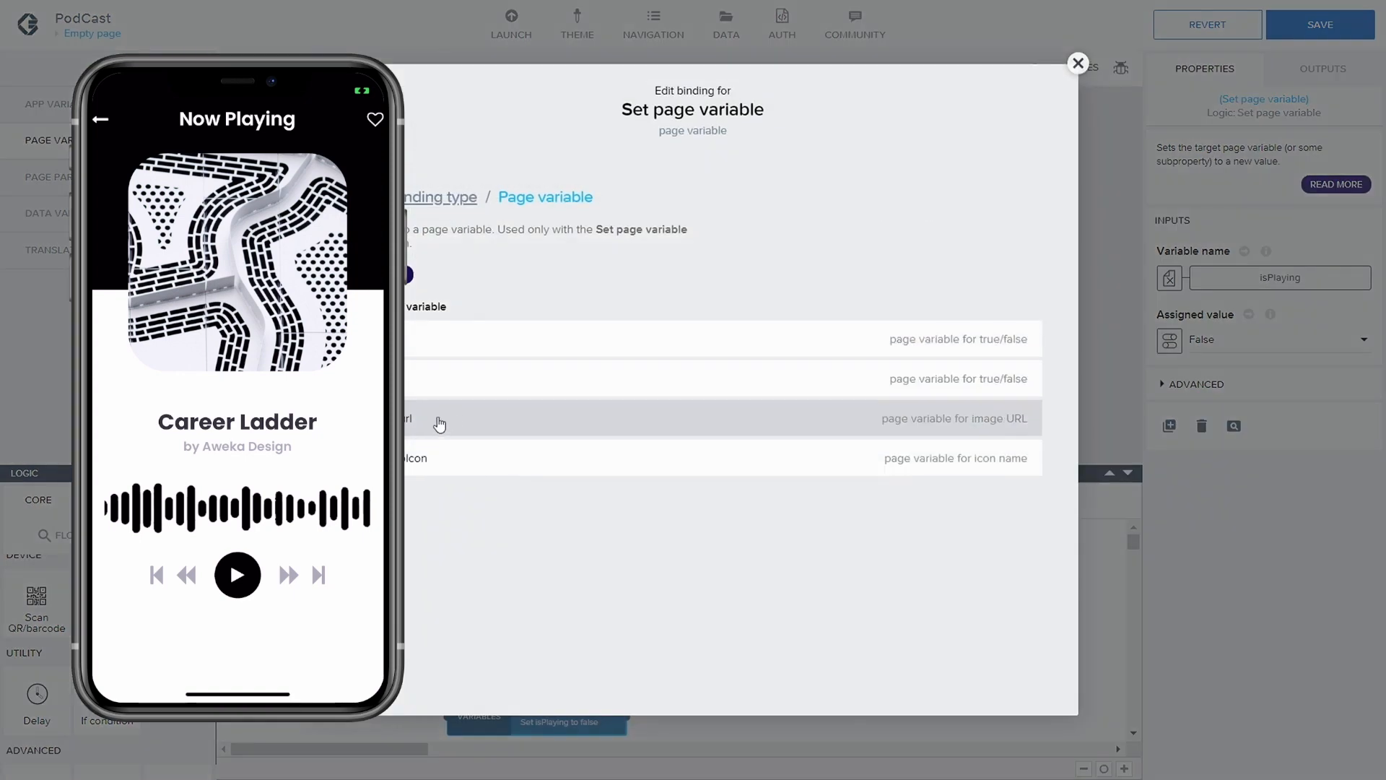
left_click(433, 426)
left_click(1005, 409)
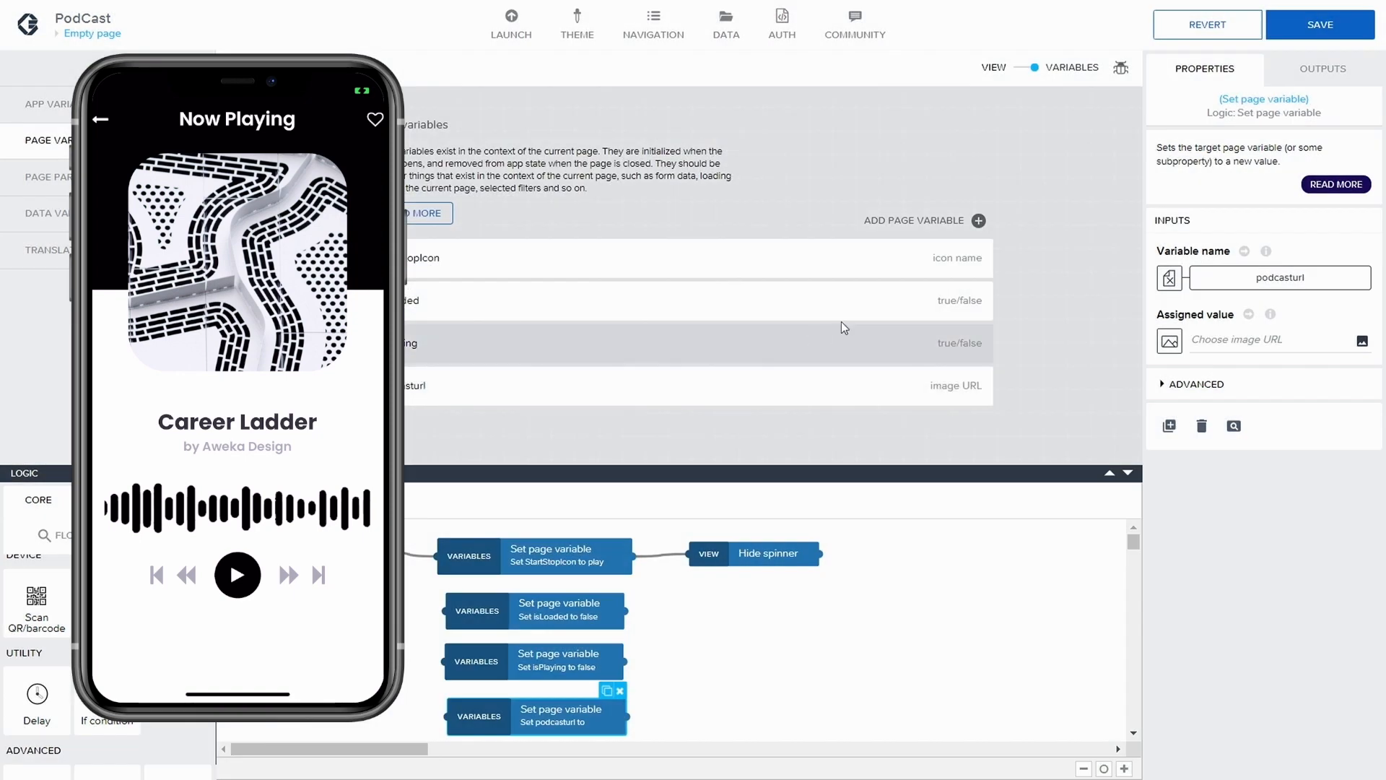
Save the application, open the Variables page and switch it to its visual layout
left_click(83, 34)
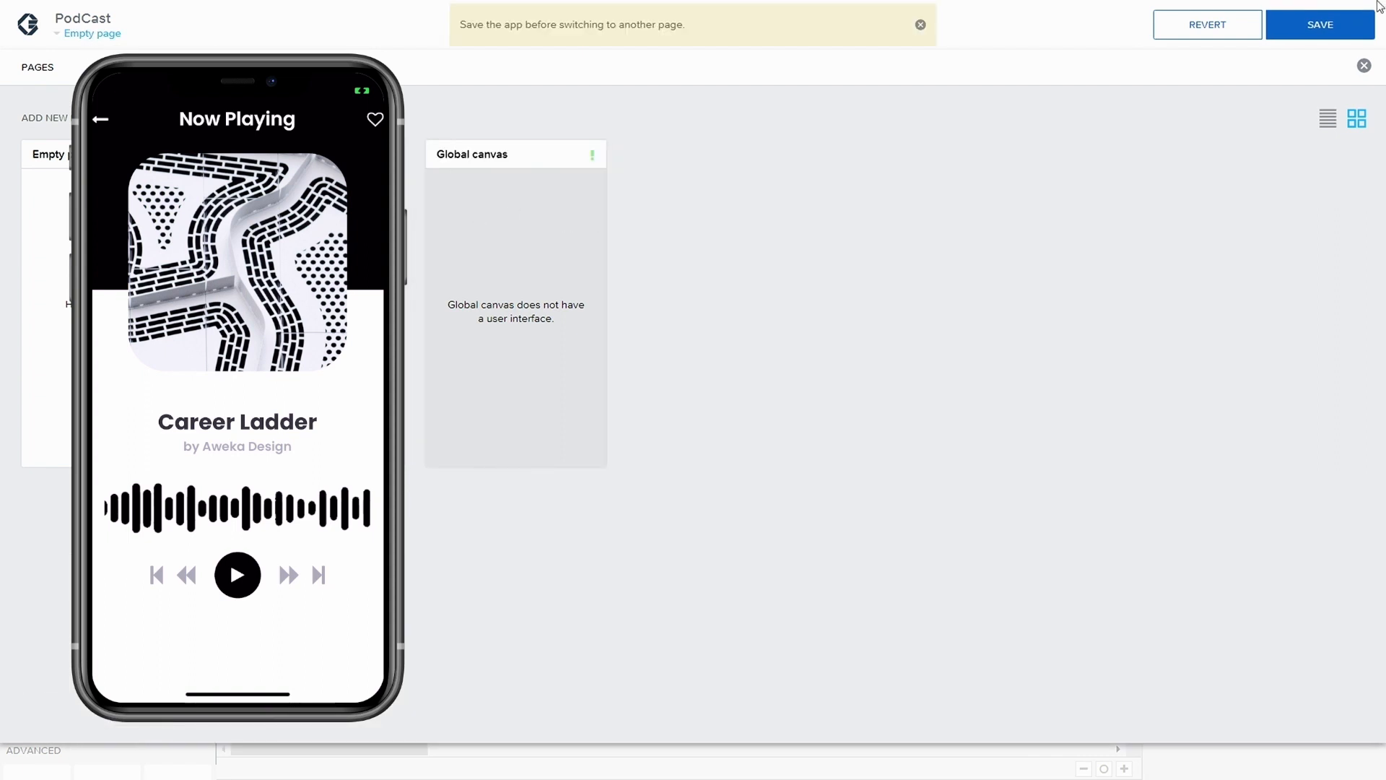
left_click(1305, 34)
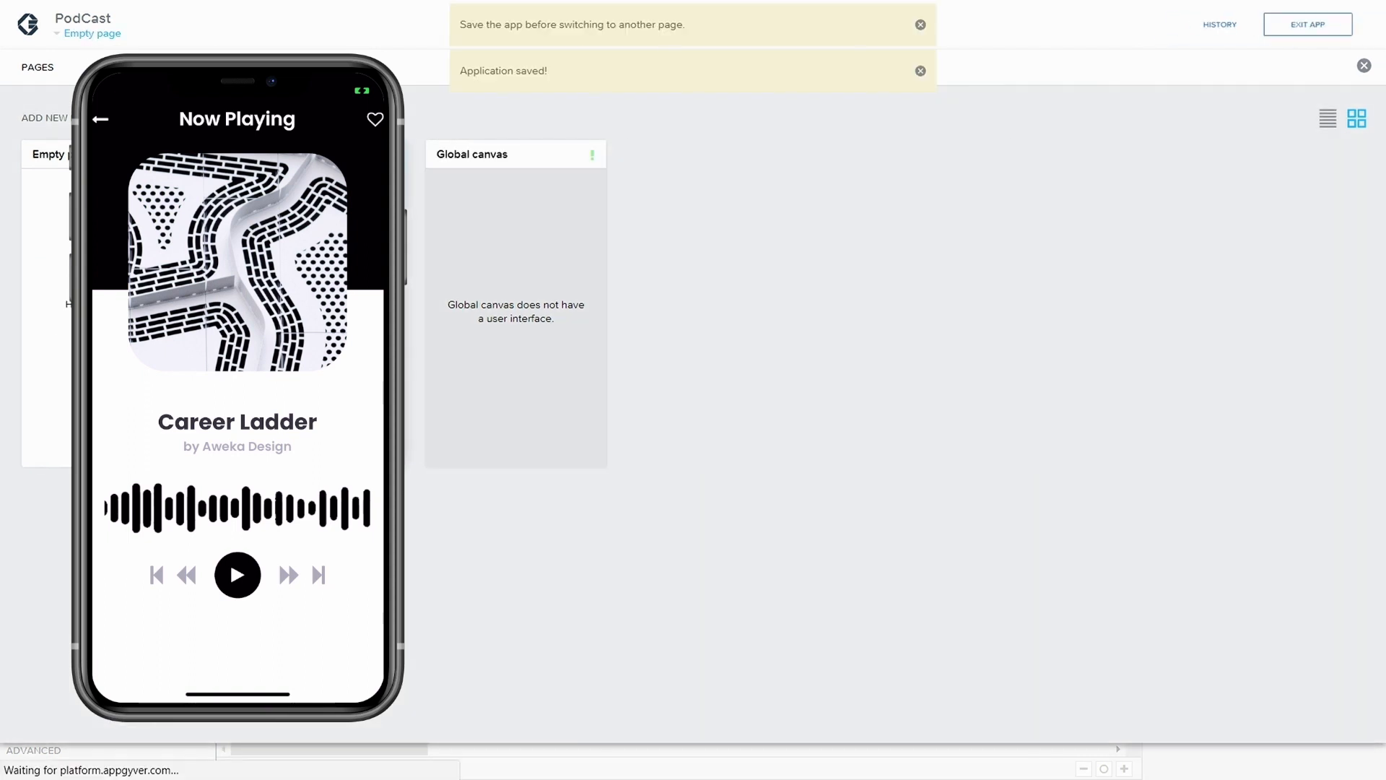
left_click(314, 310)
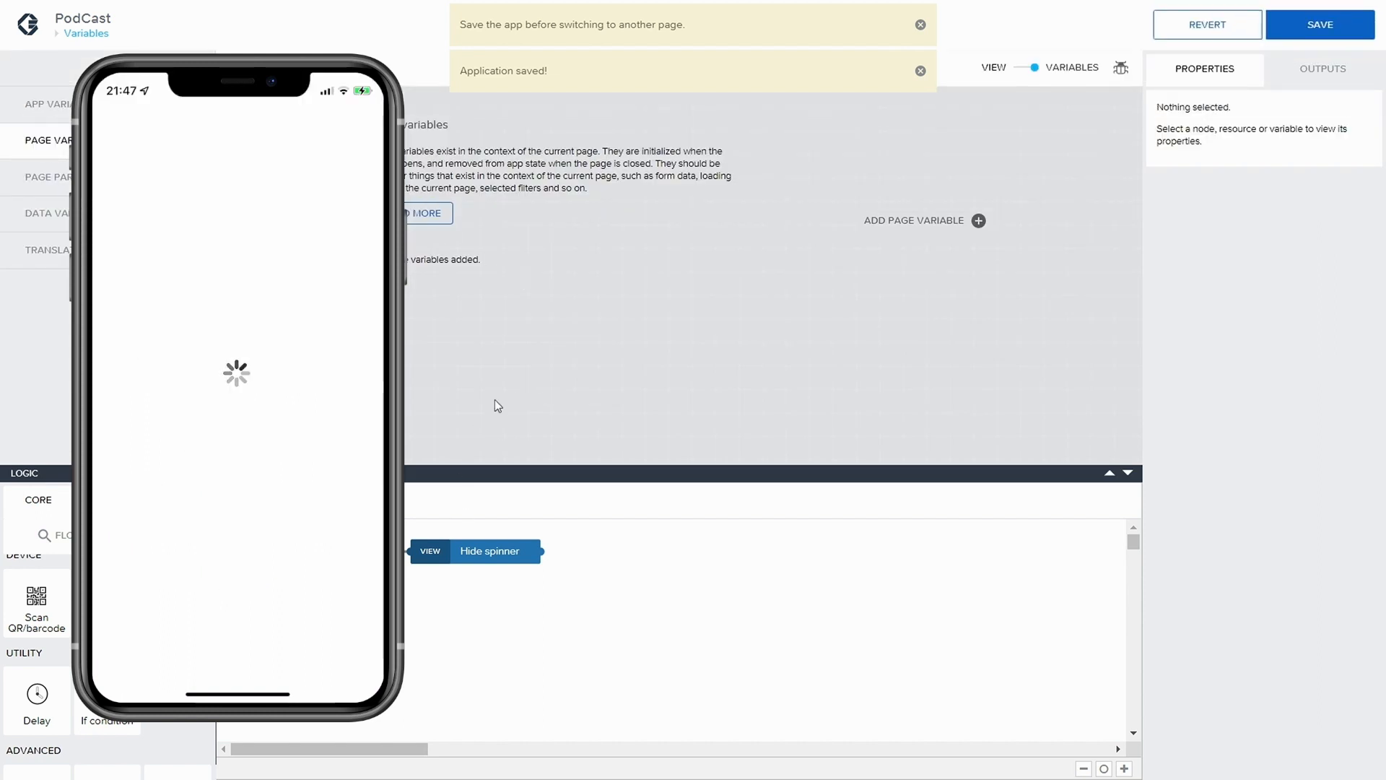
left_click(1035, 69)
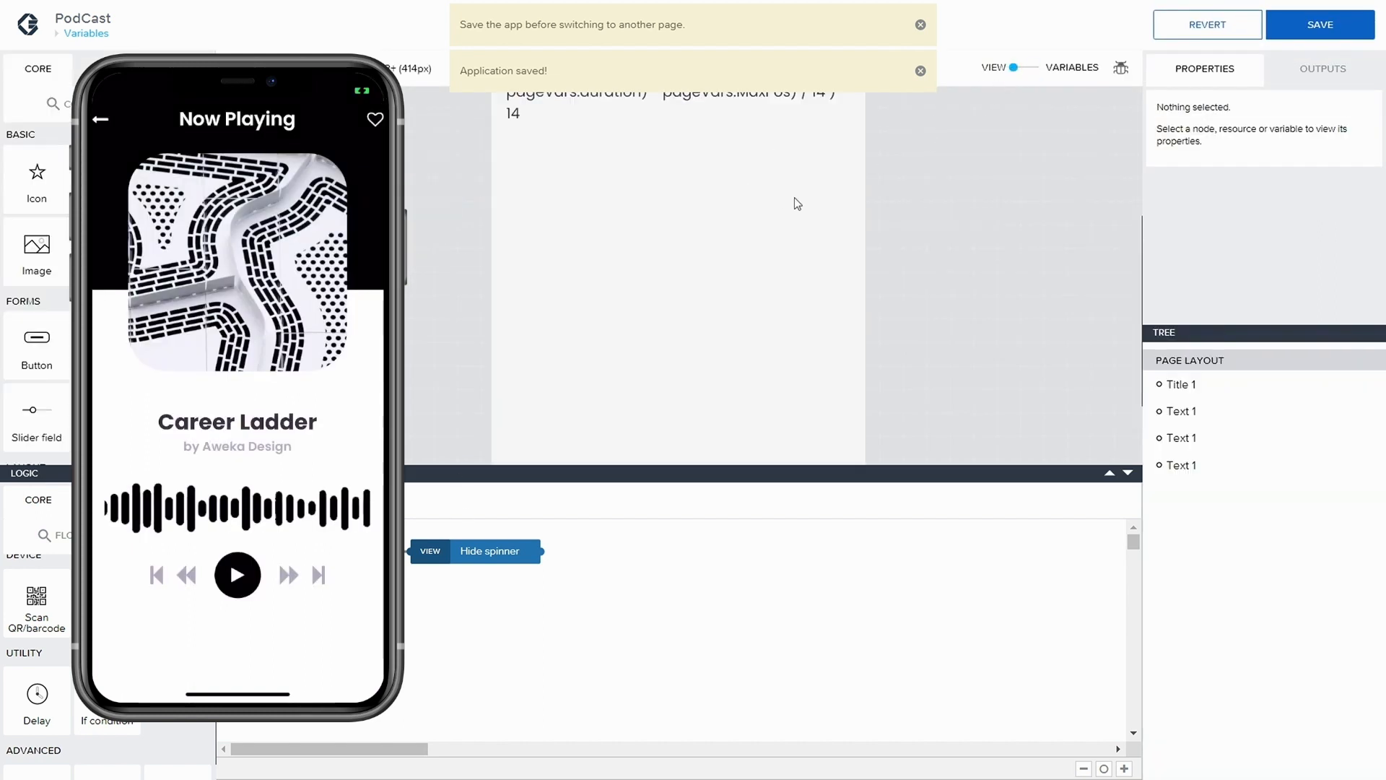
Copy the file_example_MP3_700KB.mp3 URL from the text under the Headline, save the application and open the Empty page
left_click(624, 232)
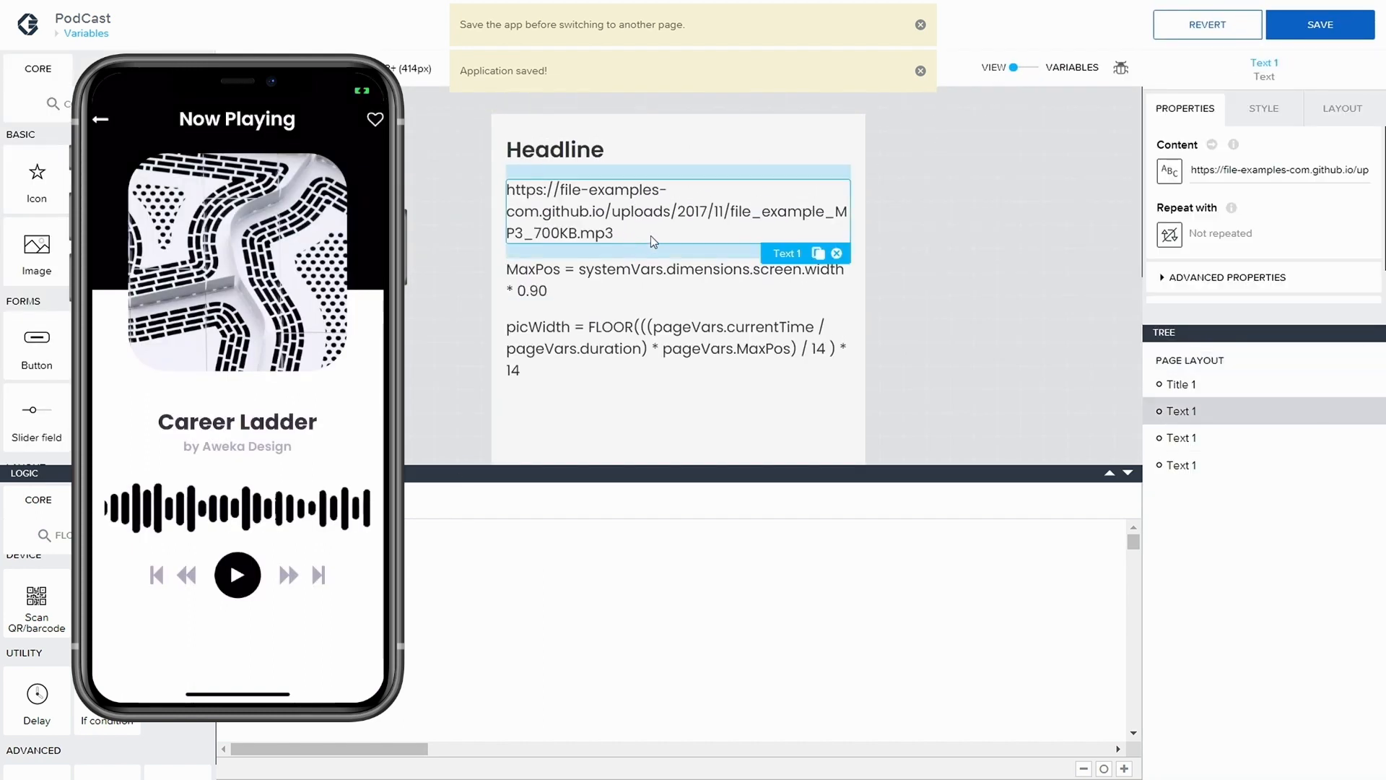
left_click(1259, 182)
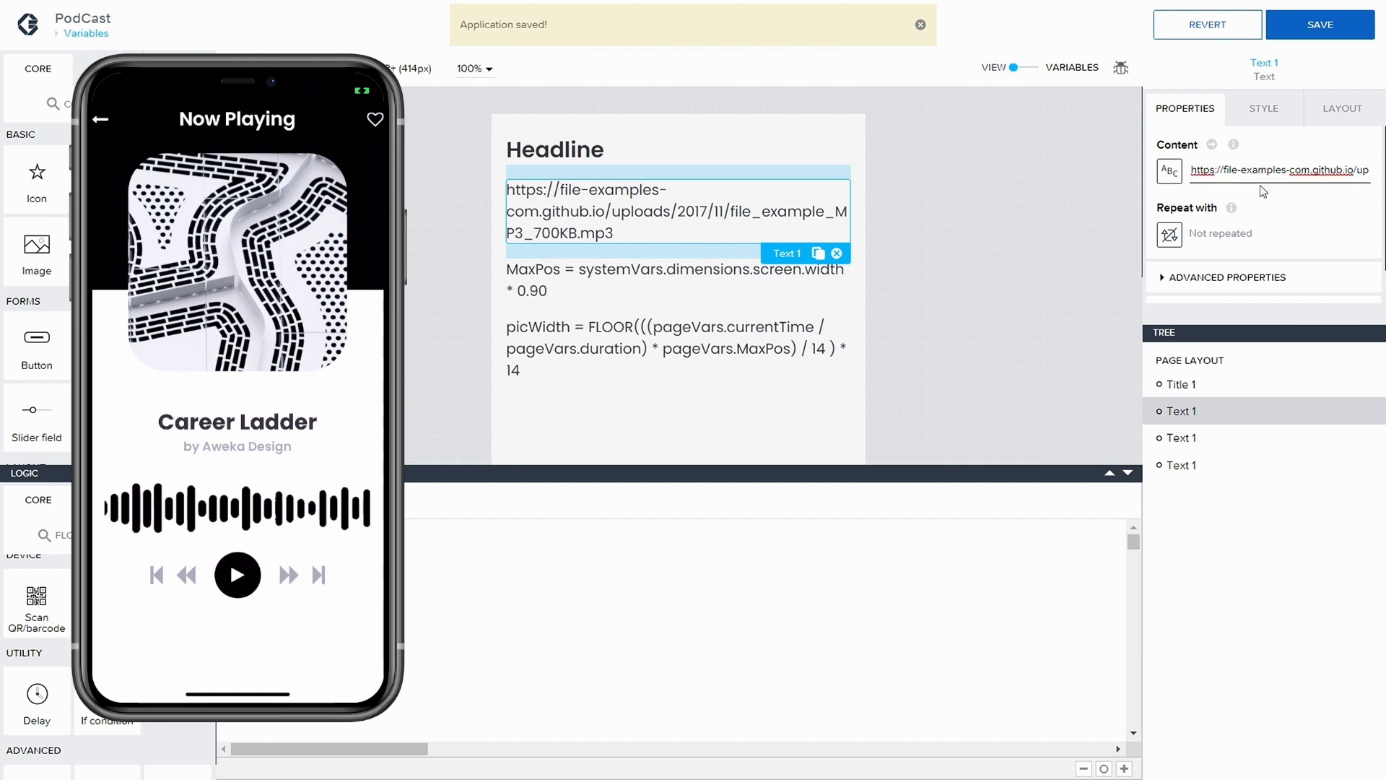
key("ctrl+a")
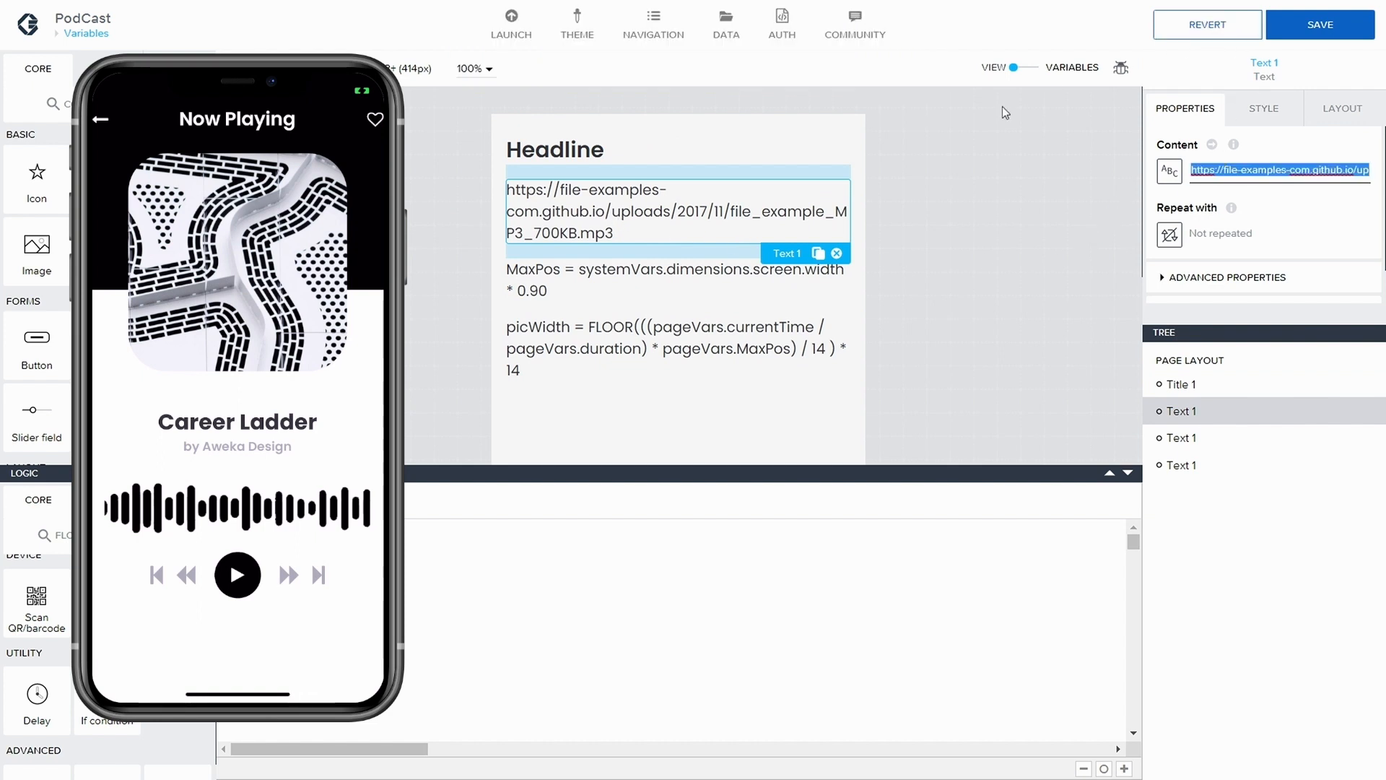
left_click(80, 33)
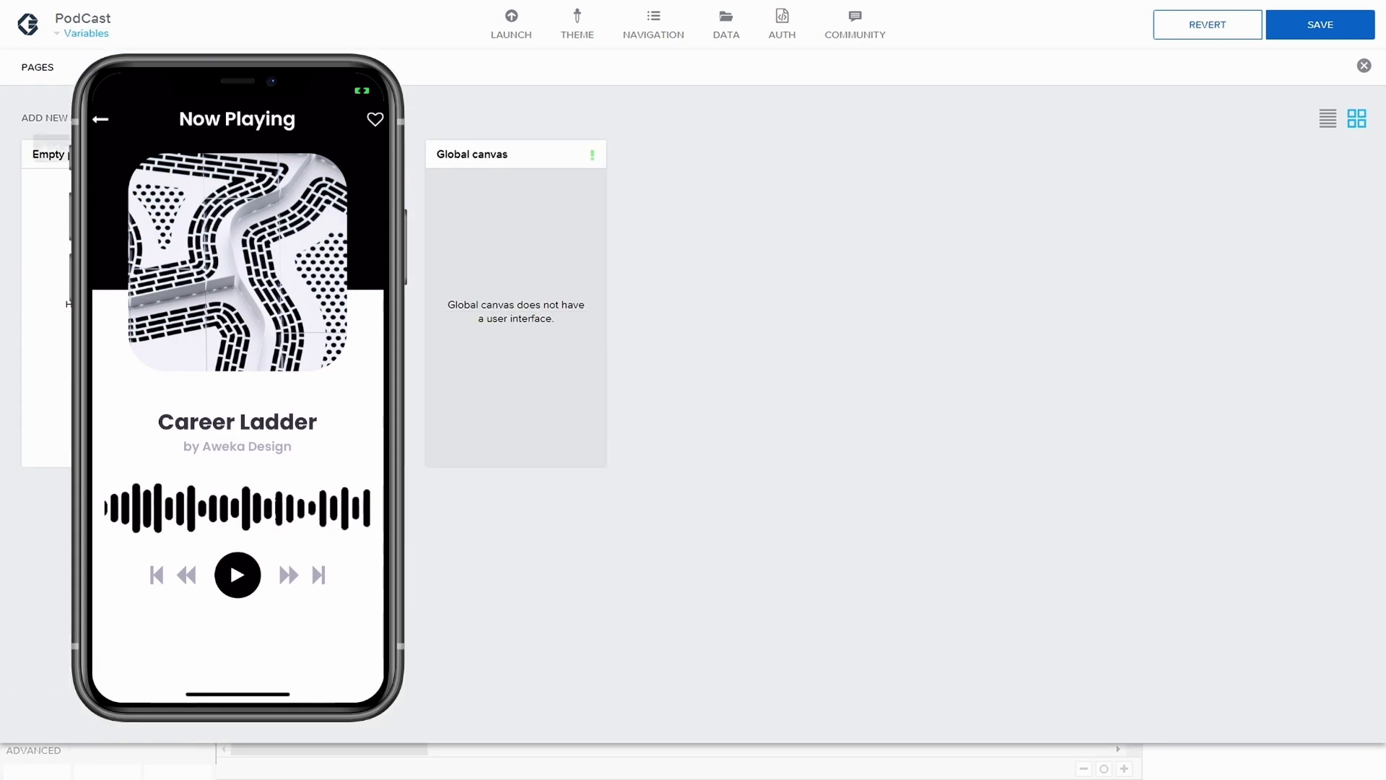
left_click(64, 157)
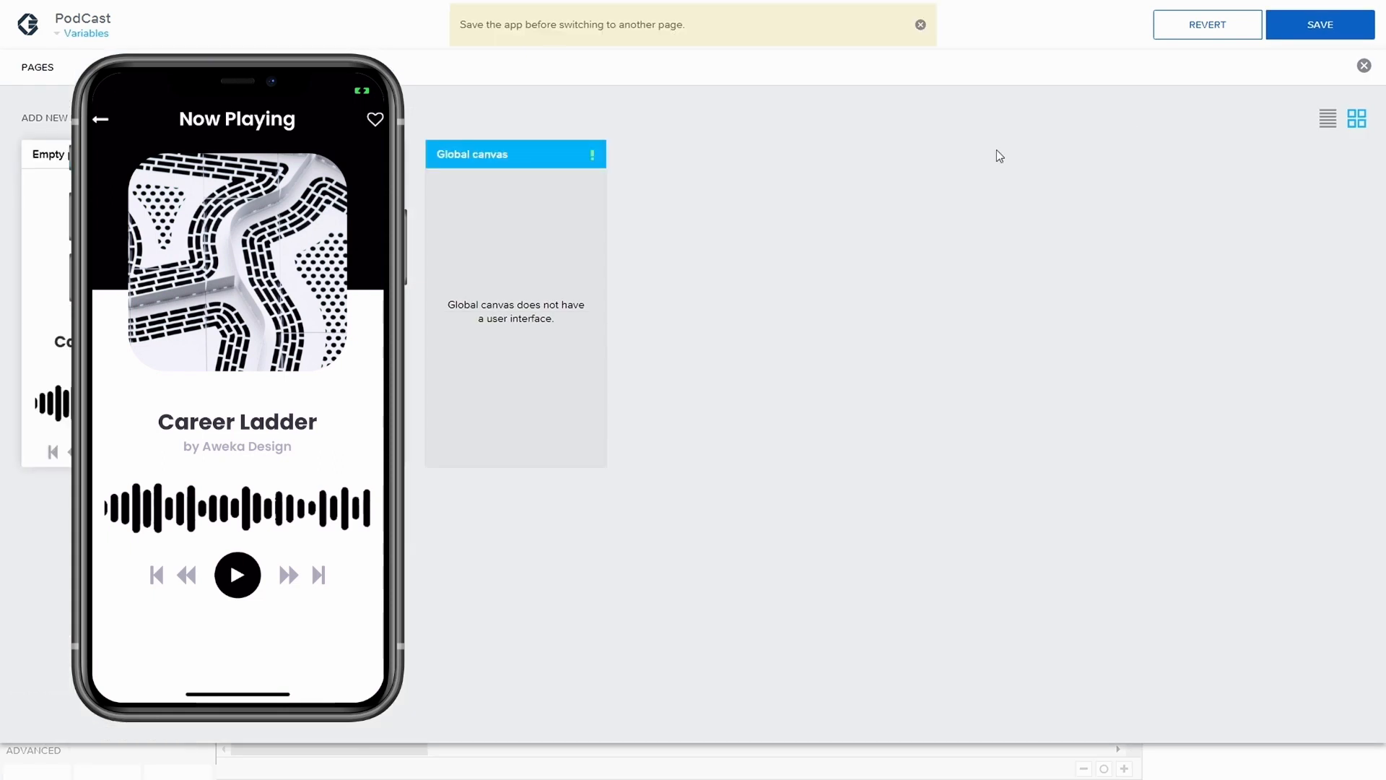
left_click(1350, 33)
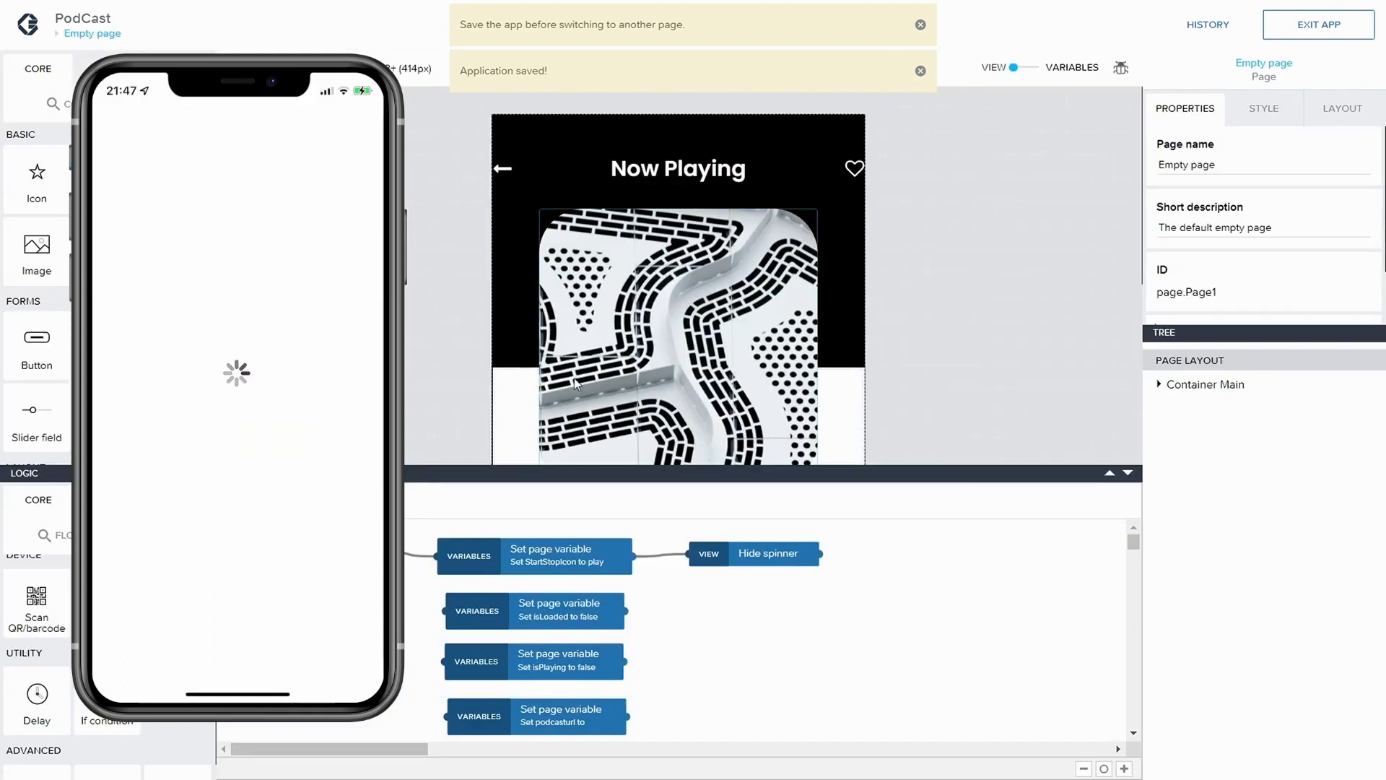
Assign the copied file_example_MP3_700KB.mp3 URL to the podcasturl Set page variable node and save the application
left_click(581, 718)
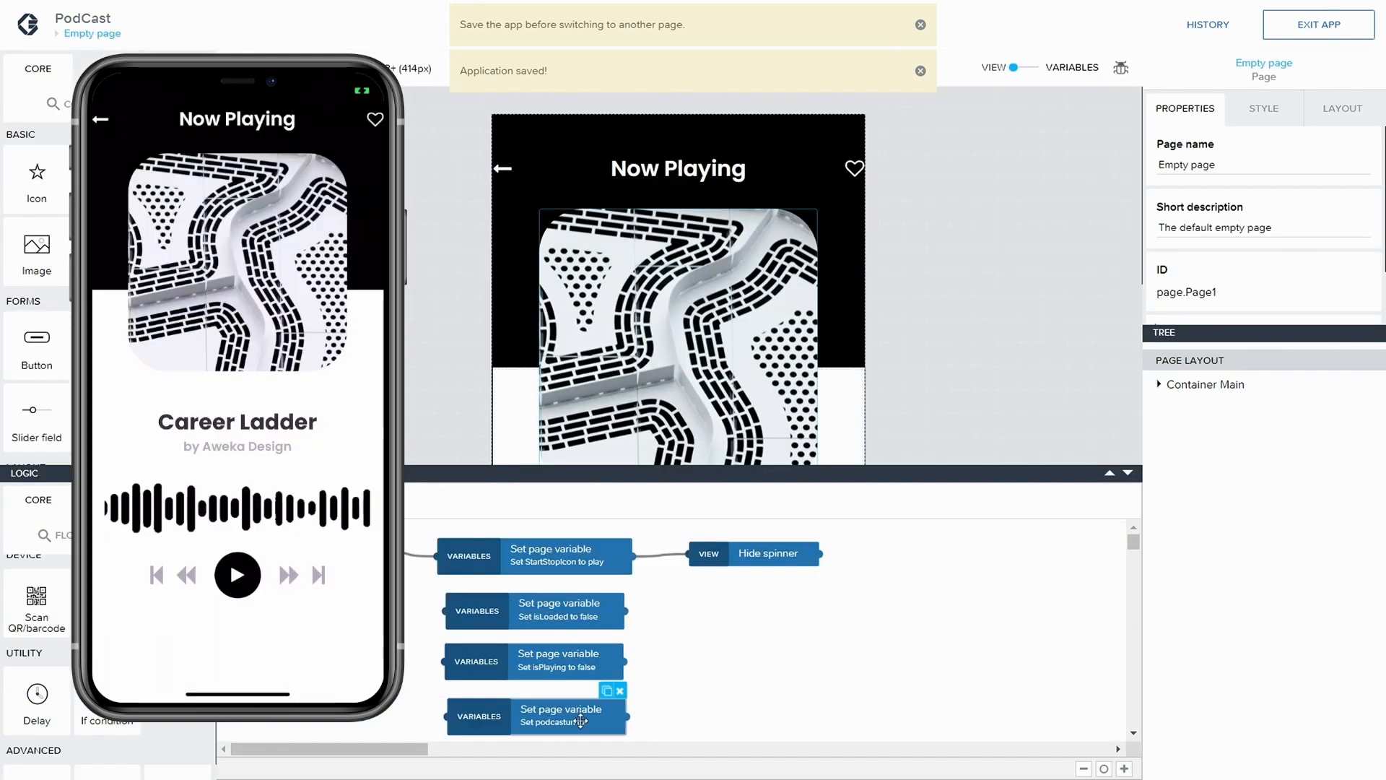
scroll(1236, 288, "down", 1)
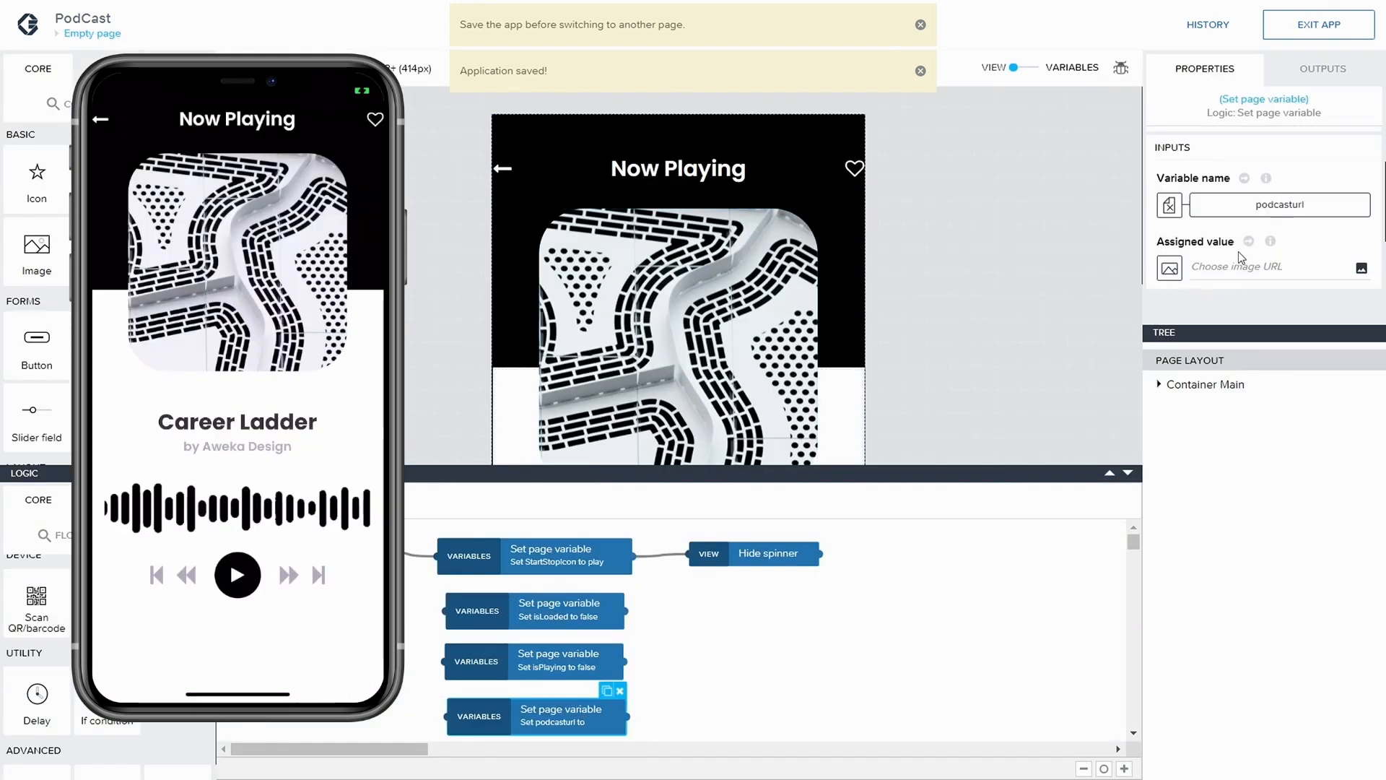
key("ctrl+v")
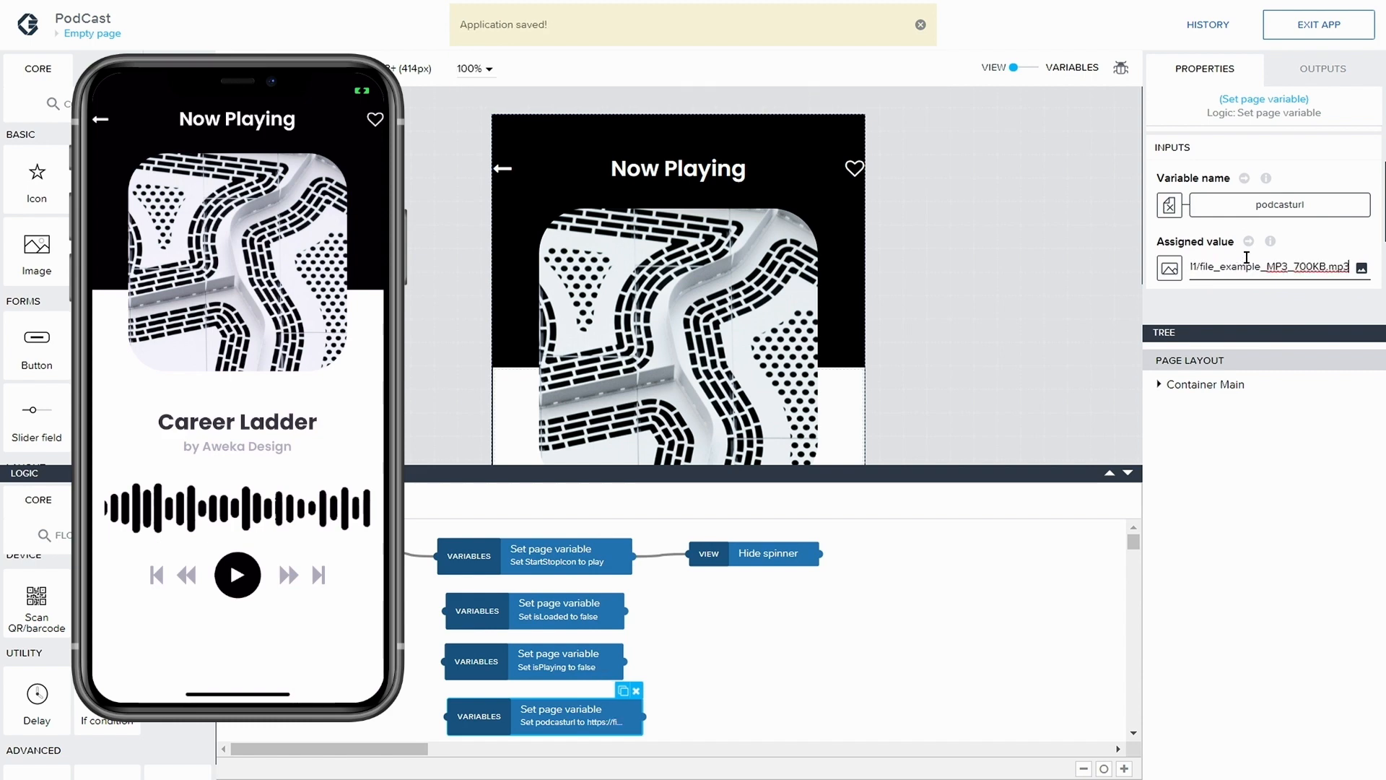
left_click(1018, 246)
scroll(1277, 180, "down", 1)
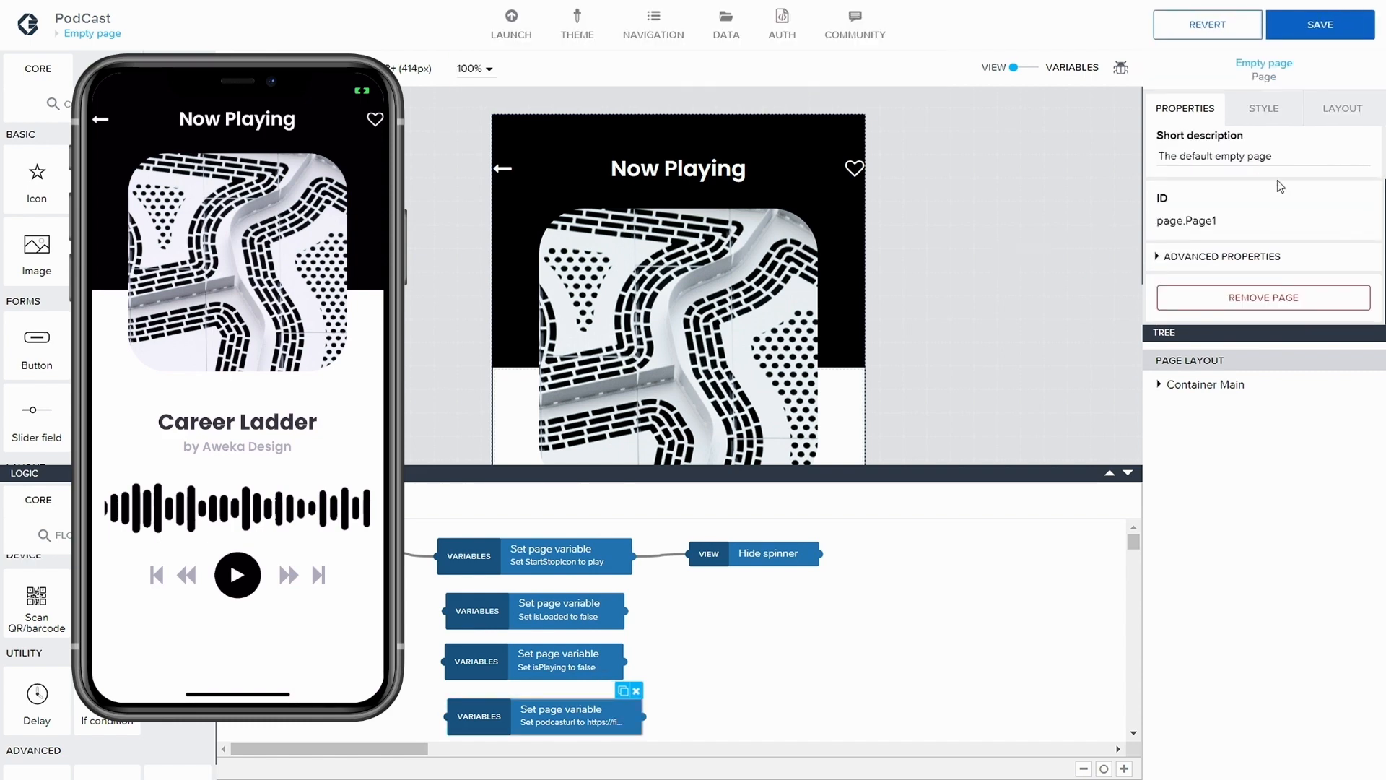
left_click(1321, 25)
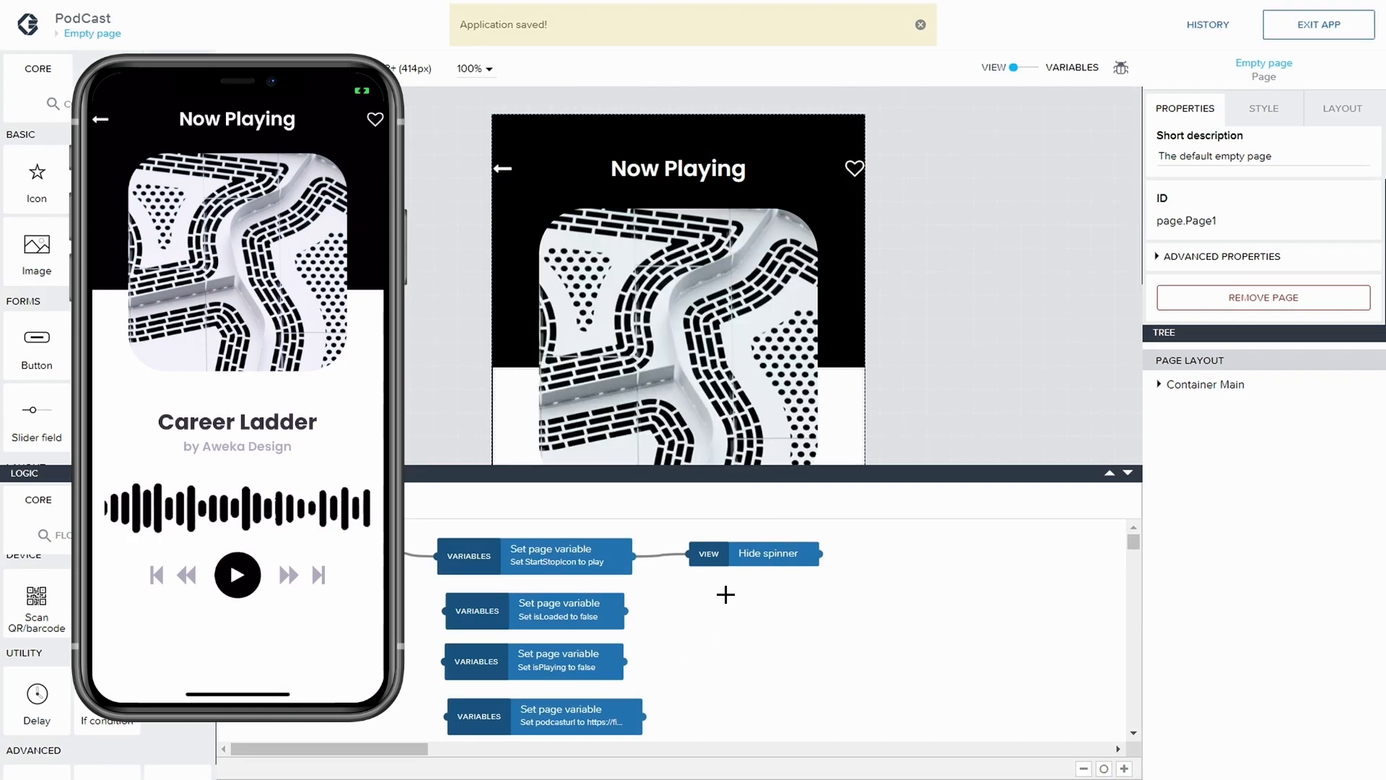
Choose Web URL (http or https) as the value type of the podcasturl page variable and return to the page's visual layout
left_click(1024, 67)
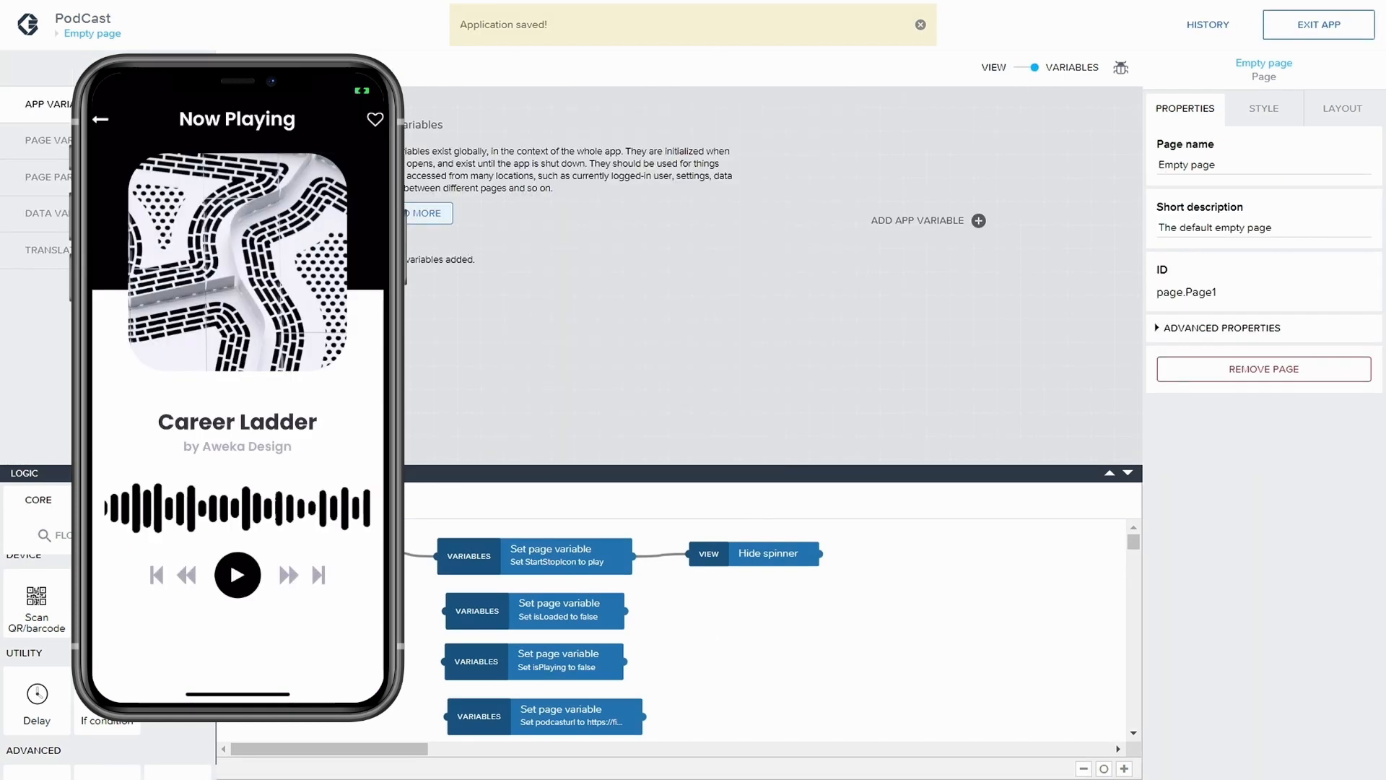
left_click(130, 140)
left_click(484, 382)
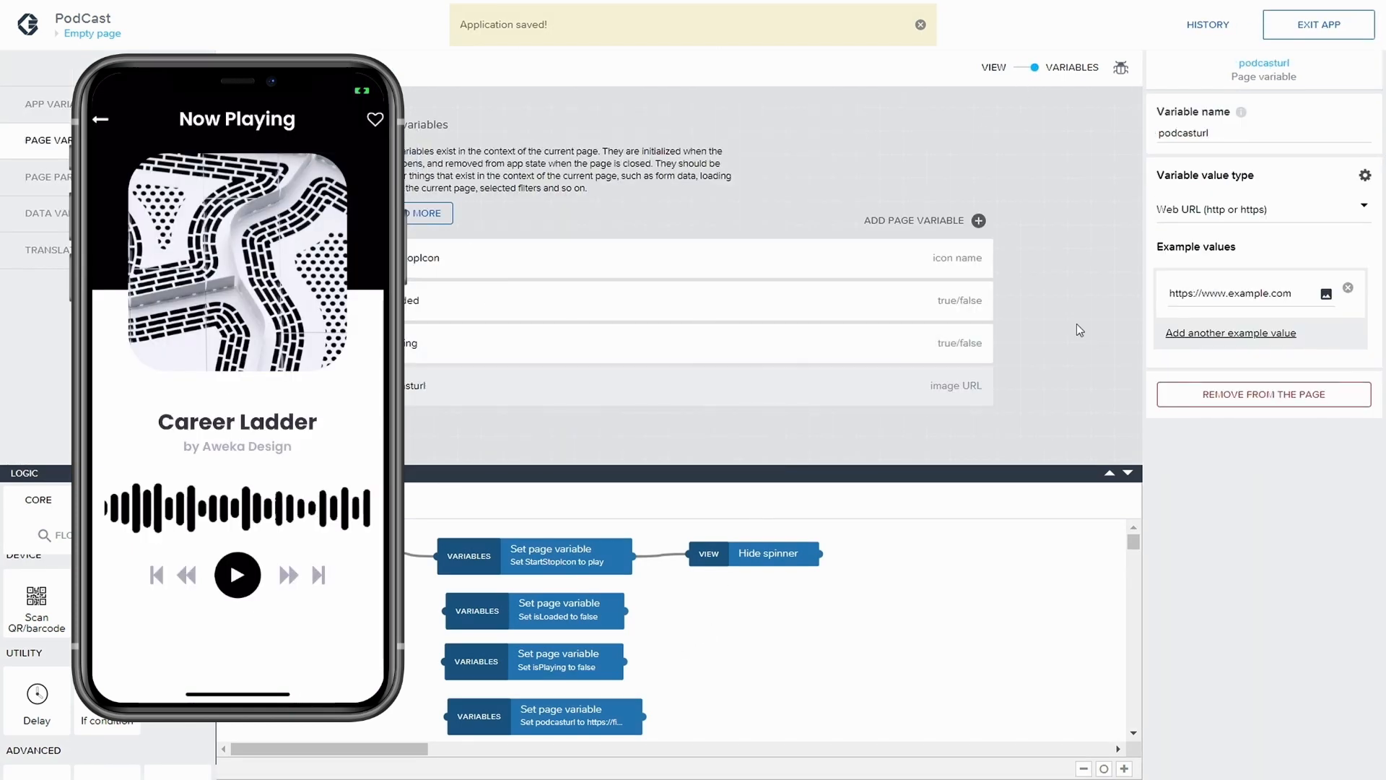
left_click(1213, 211)
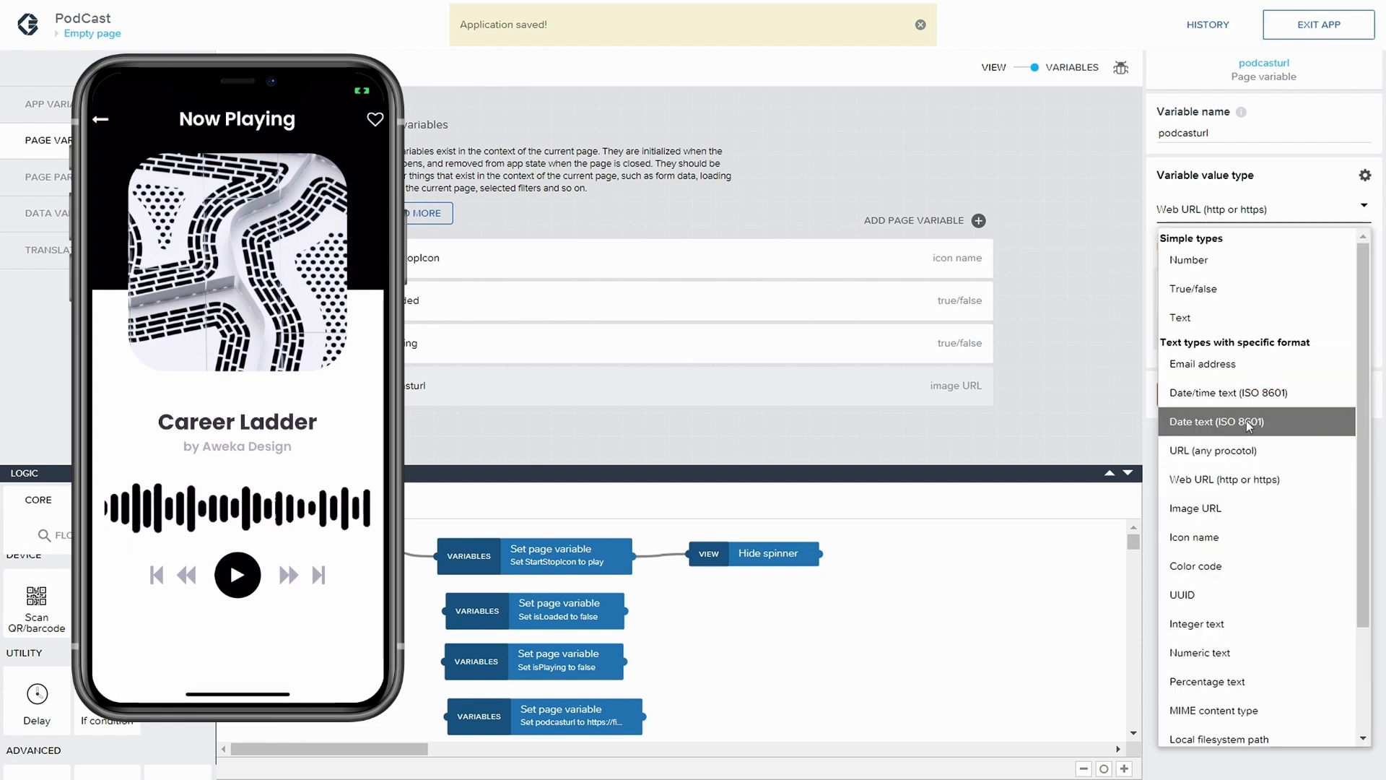
left_click(1229, 478)
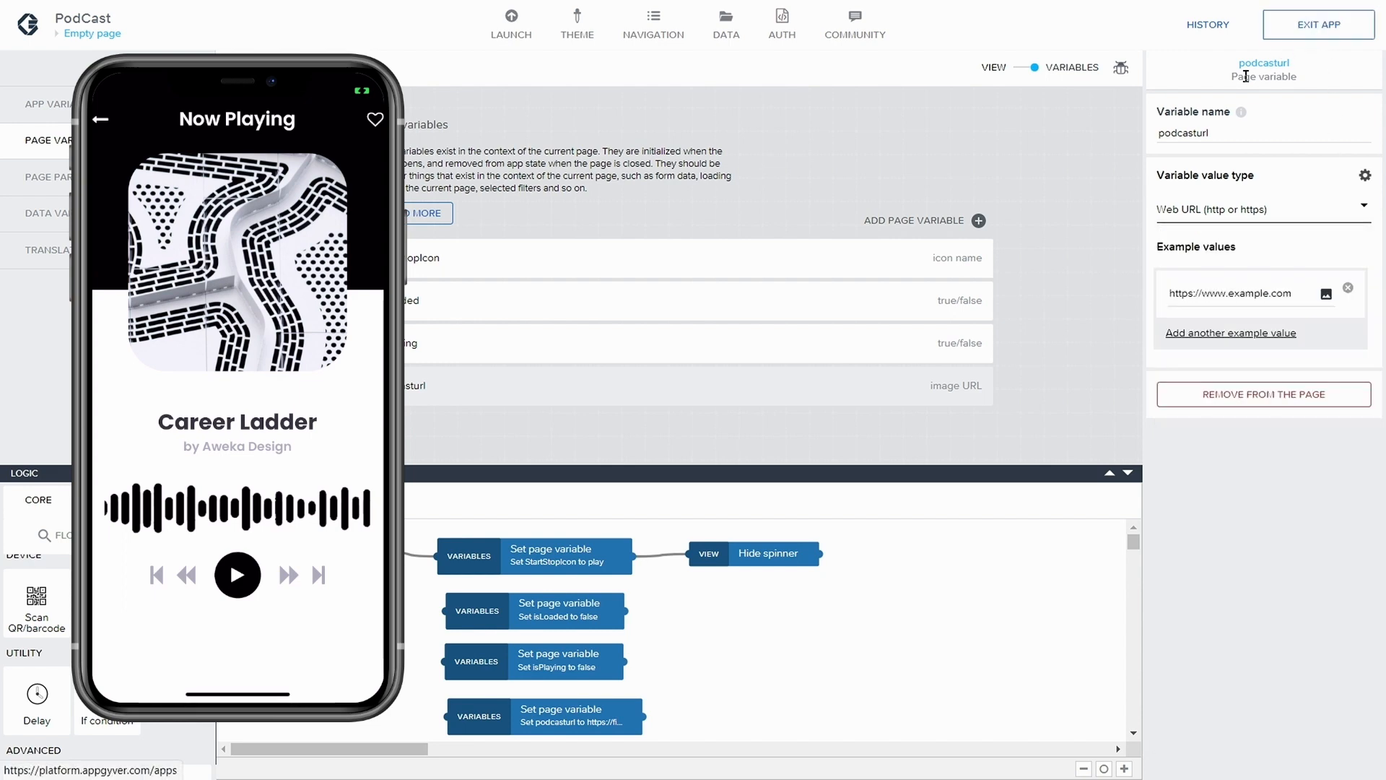
left_click(1016, 72)
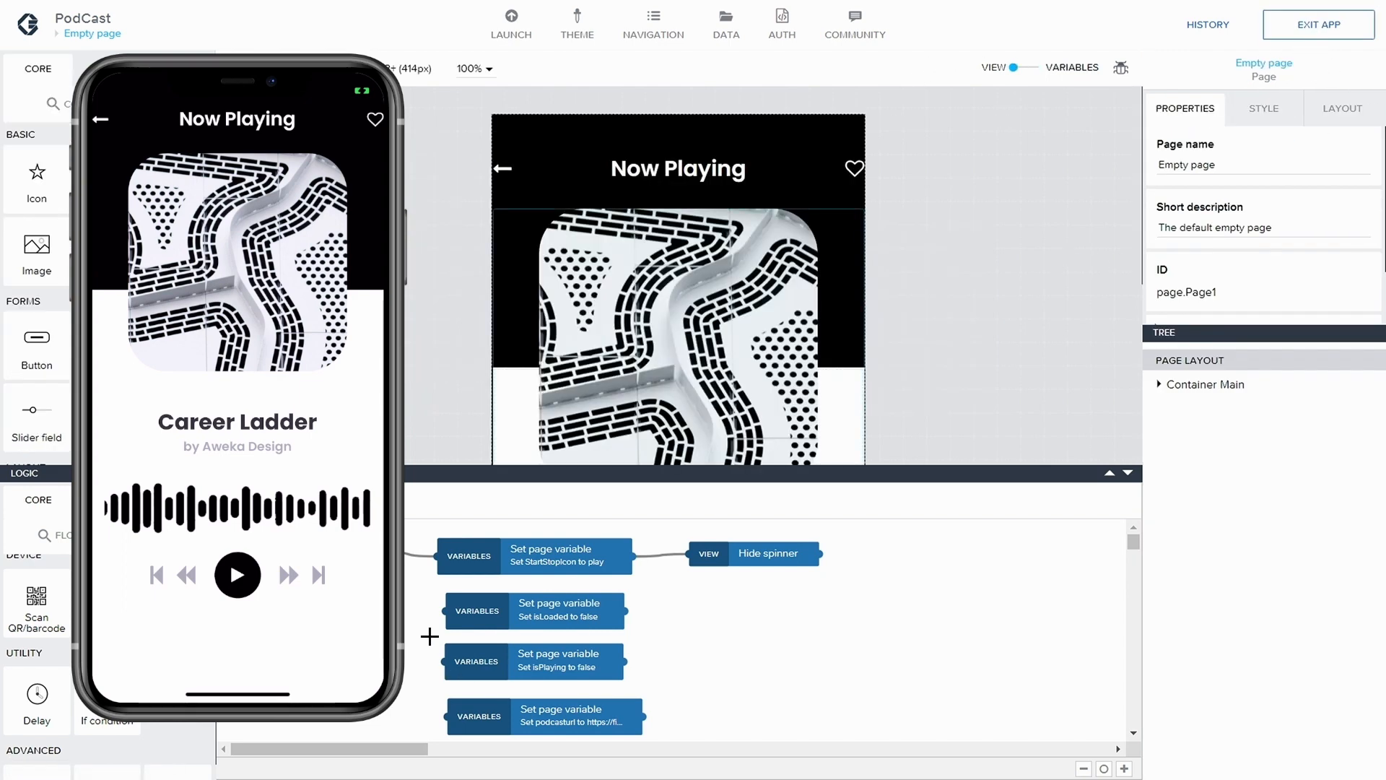
Connect the event node that feeds the StartStopIcon node to the isLoaded, isPlaying and podcasturl nodes as well, and save the application
left_click_drag(383, 554, 444, 611)
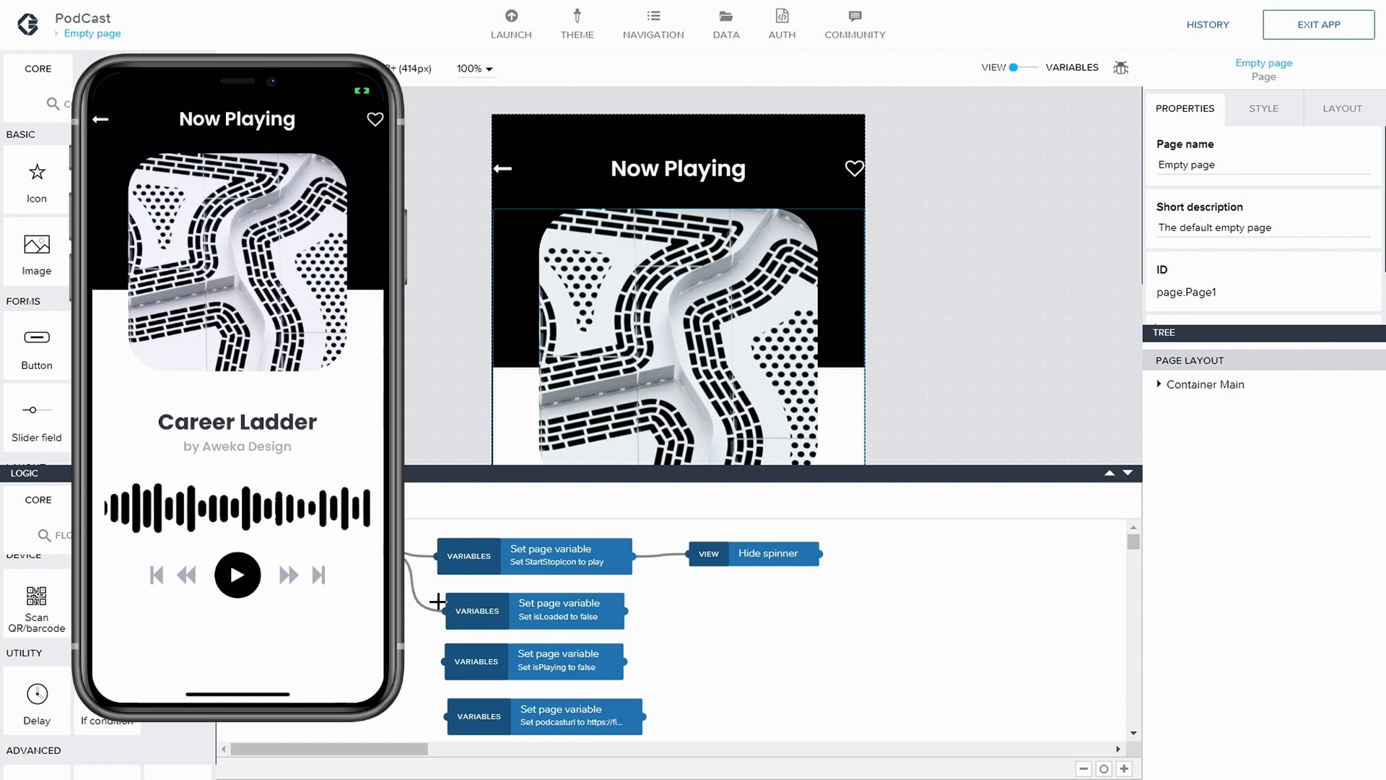
left_click_drag(383, 553, 445, 662)
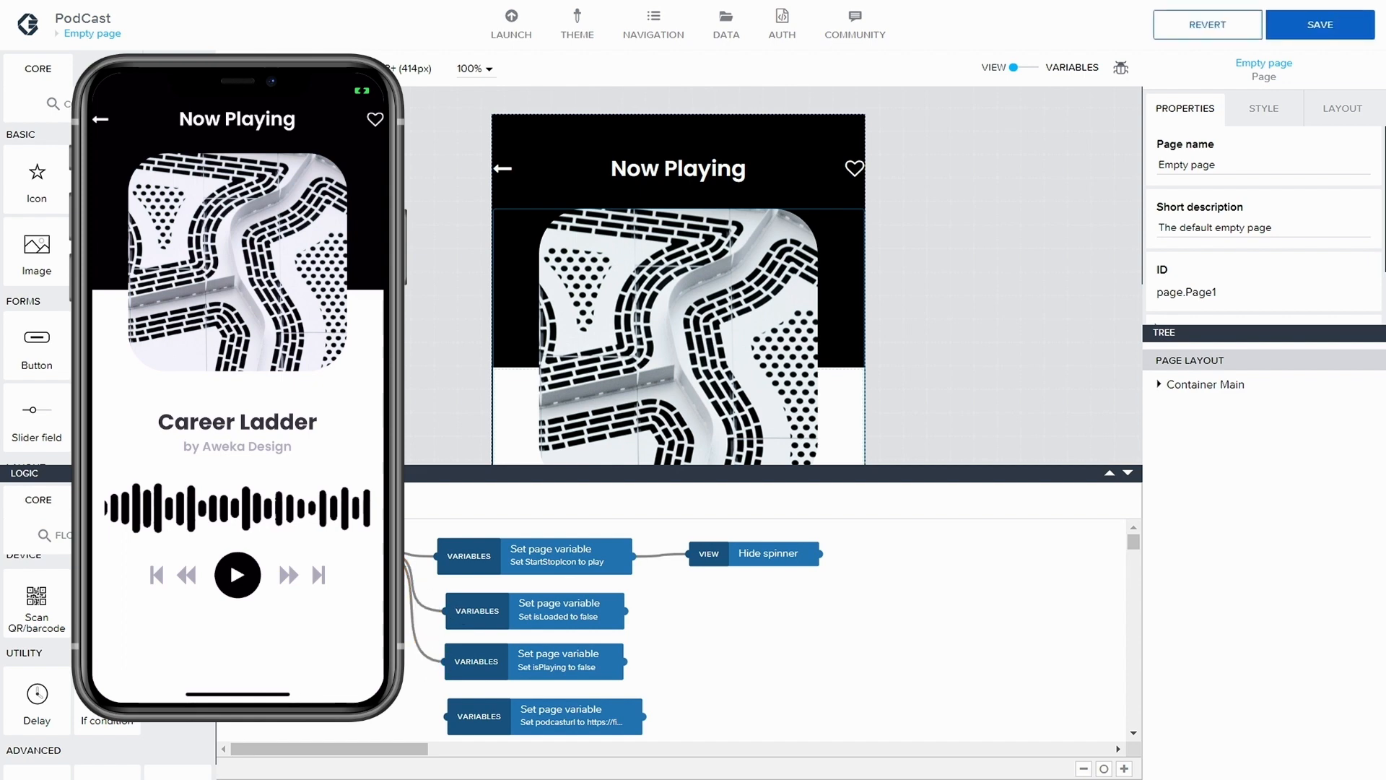
left_click_drag(383, 554, 447, 717)
left_click(1333, 30)
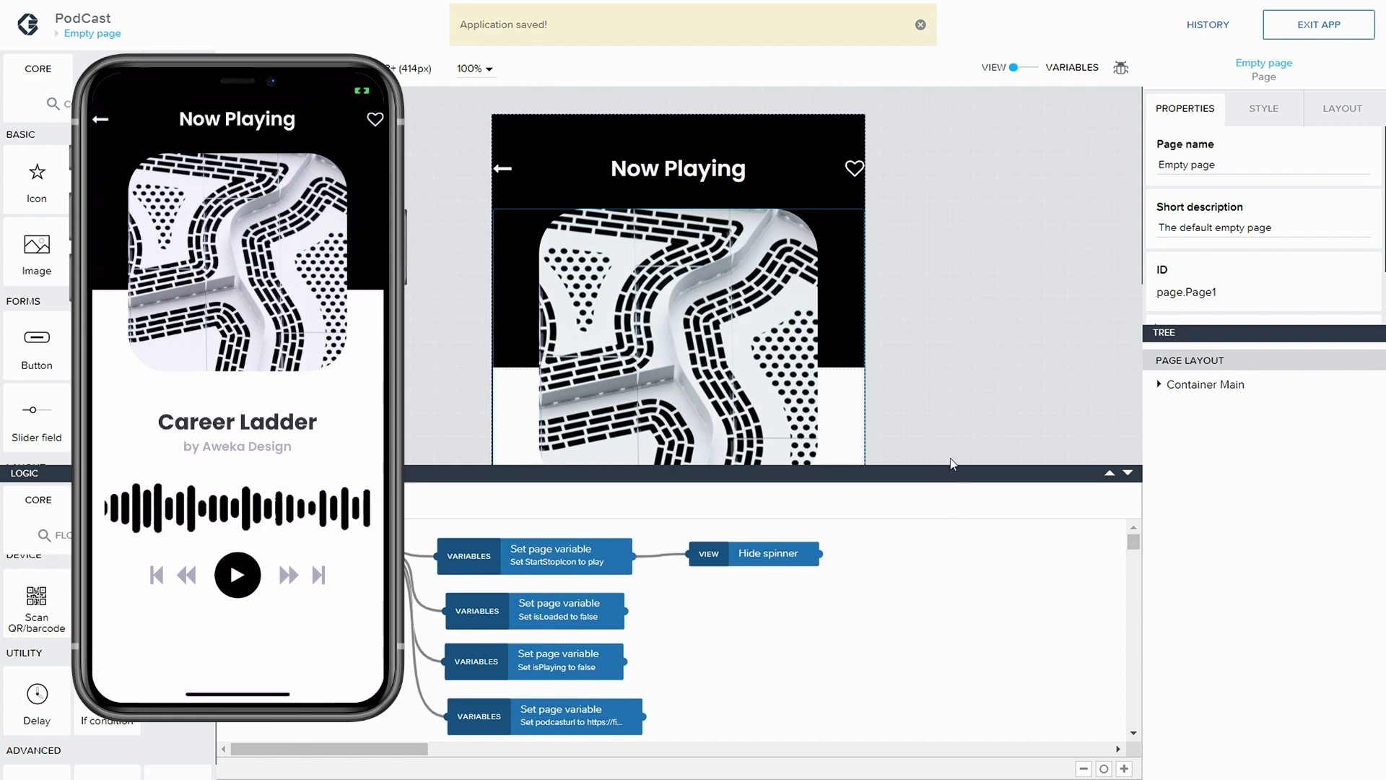
Select Container Circle around the play icon in Container Controls to show its play/pause logic
scroll(937, 368, "down", 5)
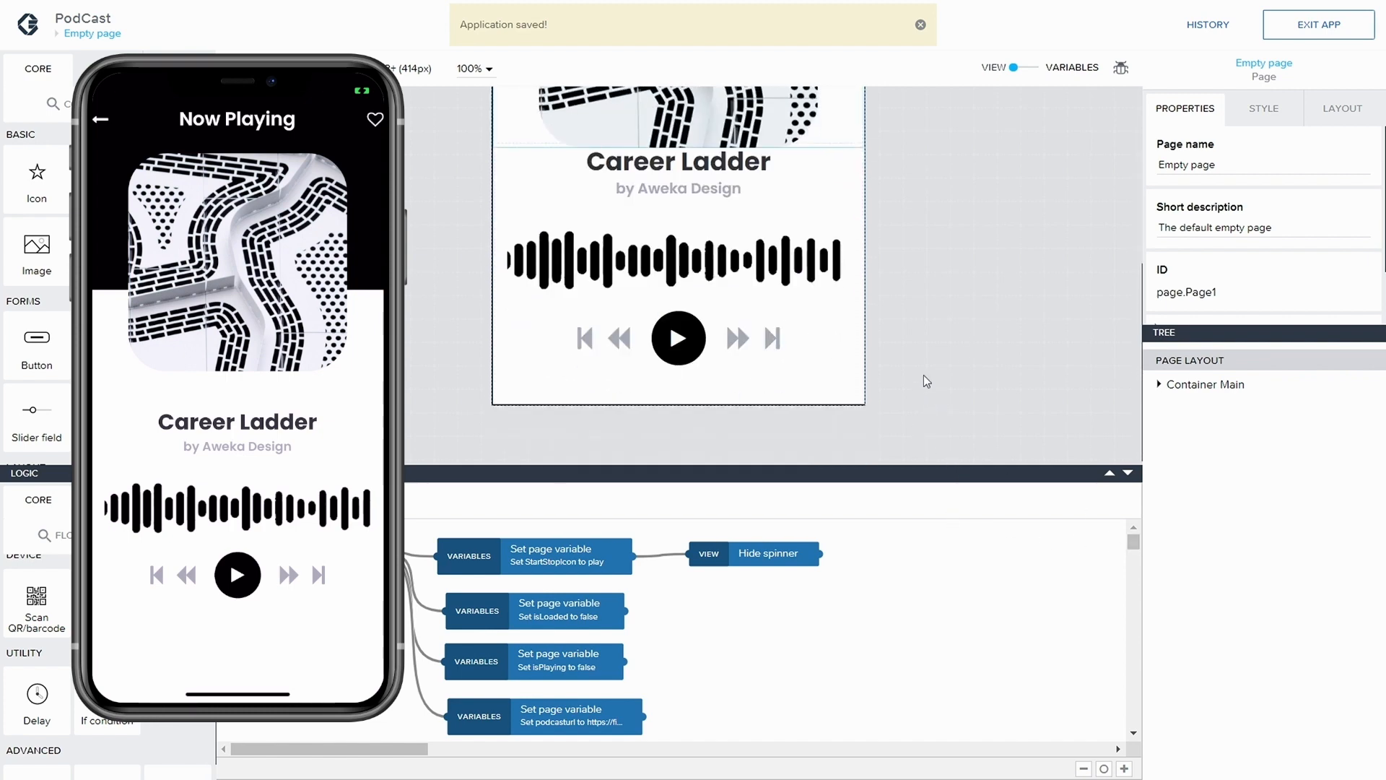
left_click(648, 341)
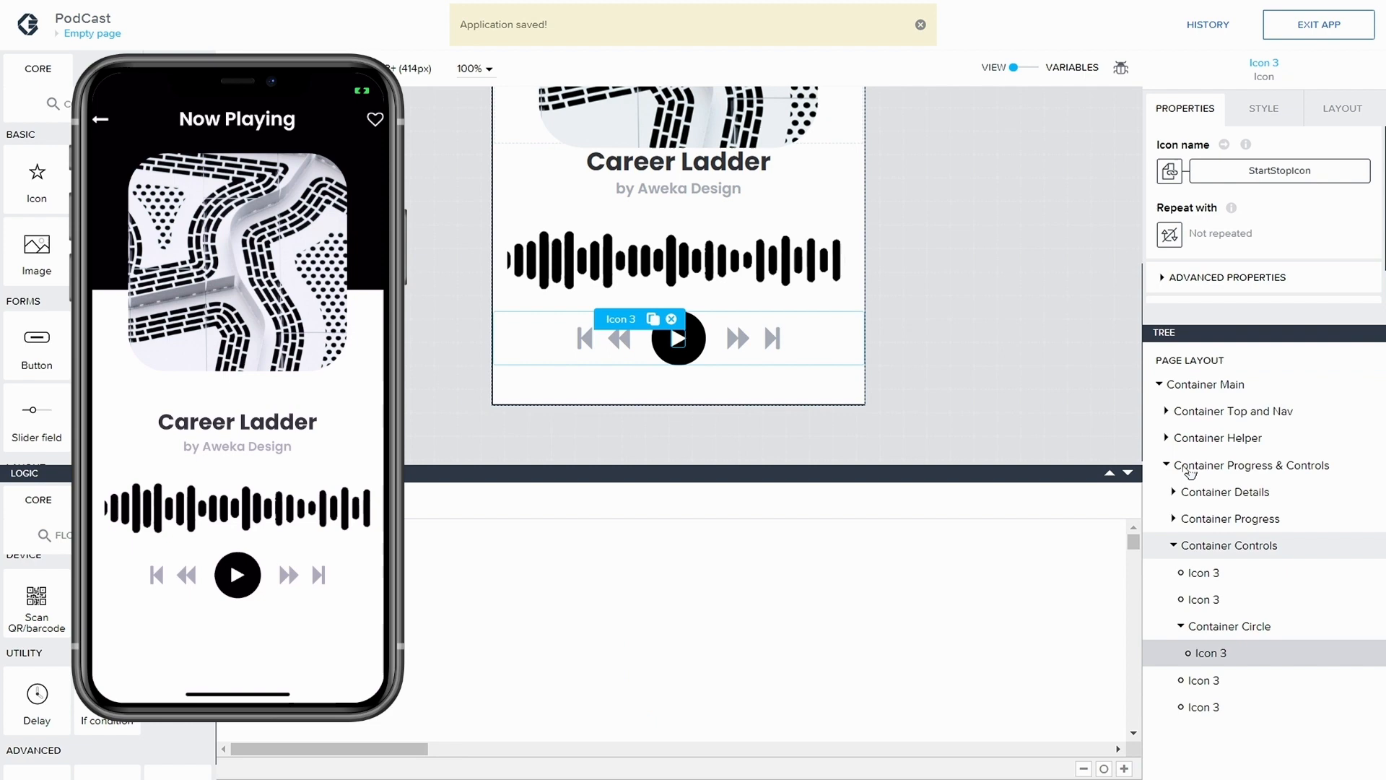
left_click(1231, 546)
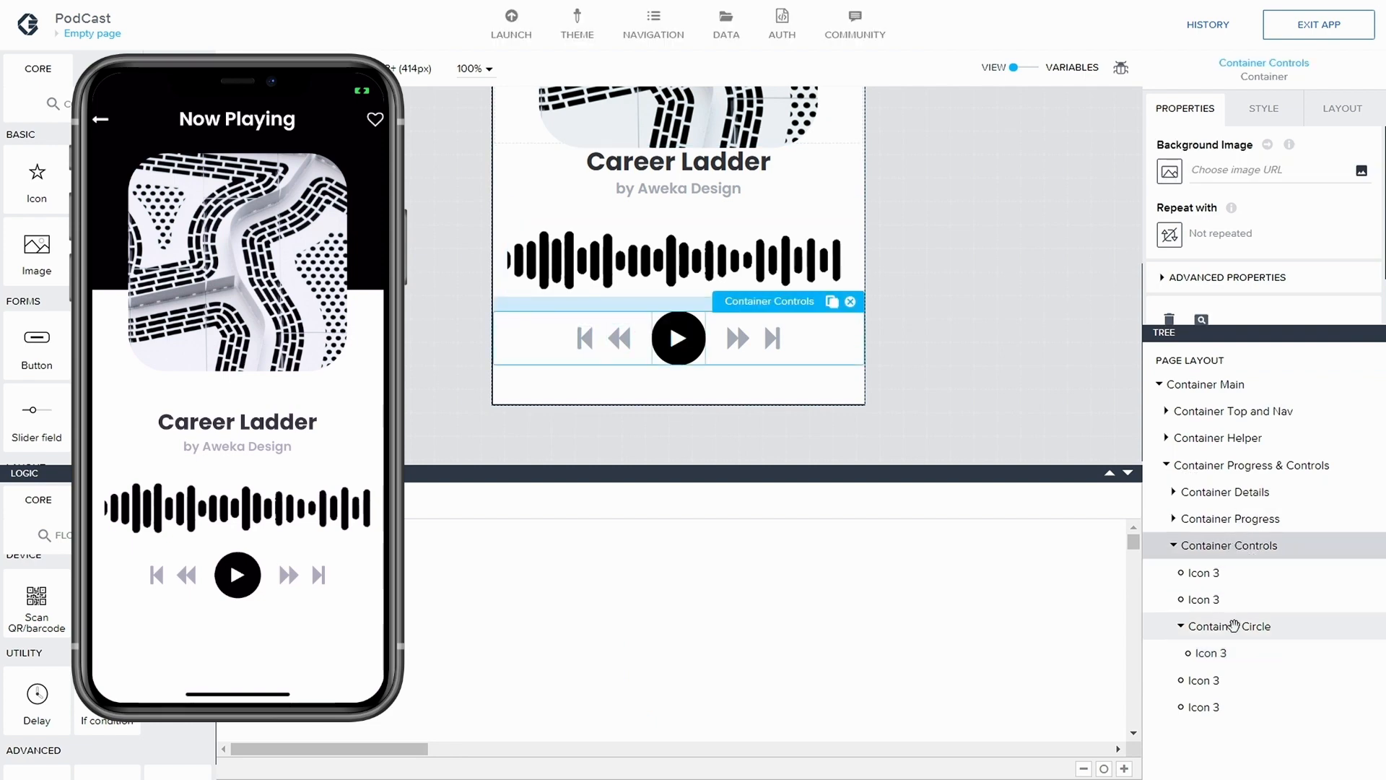
left_click(1217, 520)
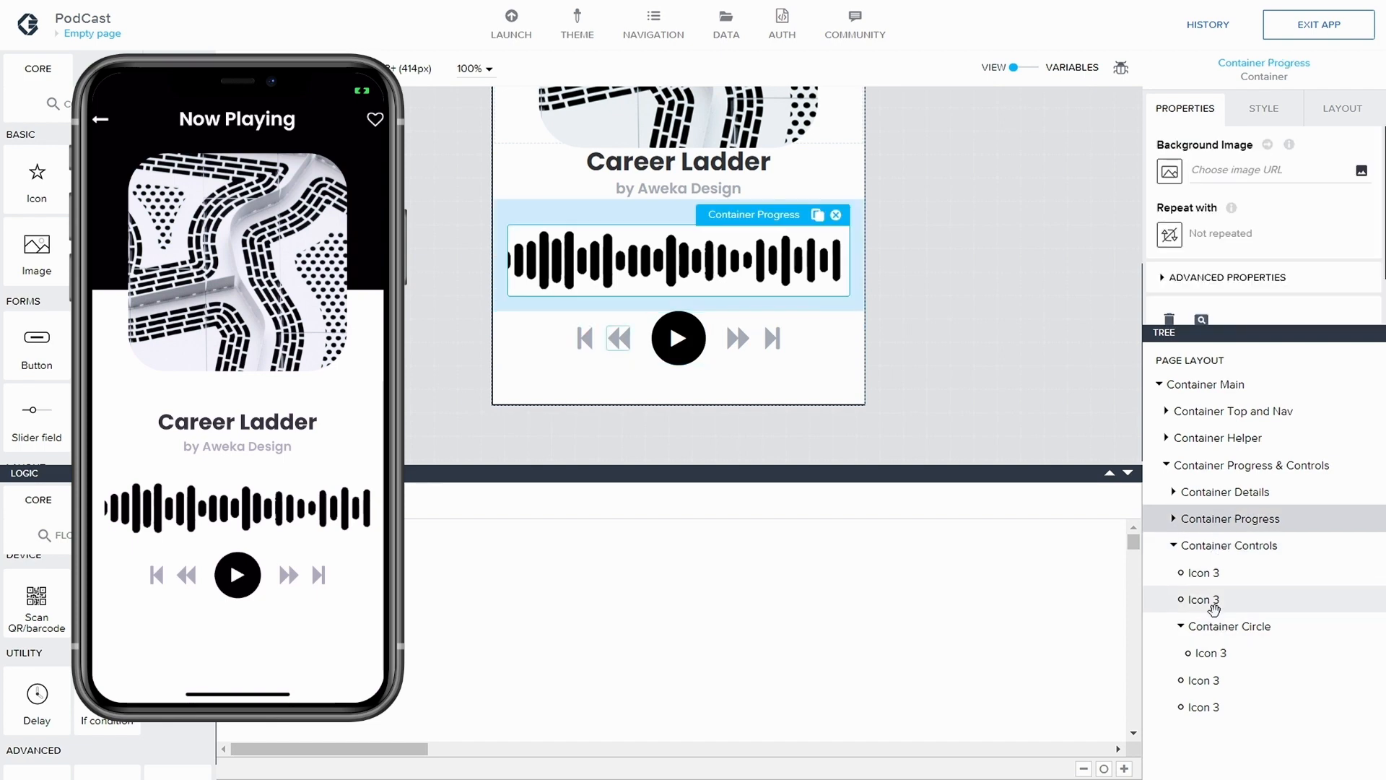
left_click(1215, 626)
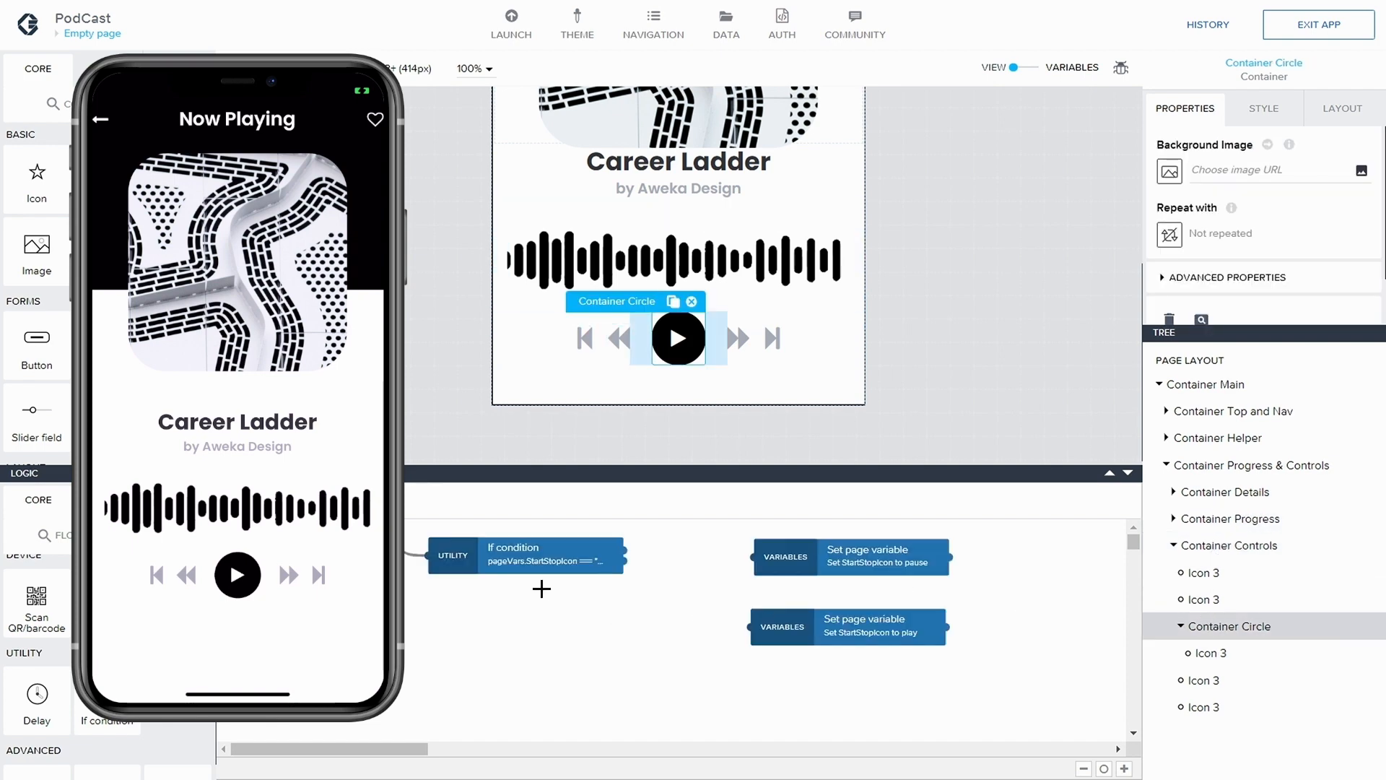
Find the Start/resume audio playback function in the flow function market and install it
left_click(107, 535)
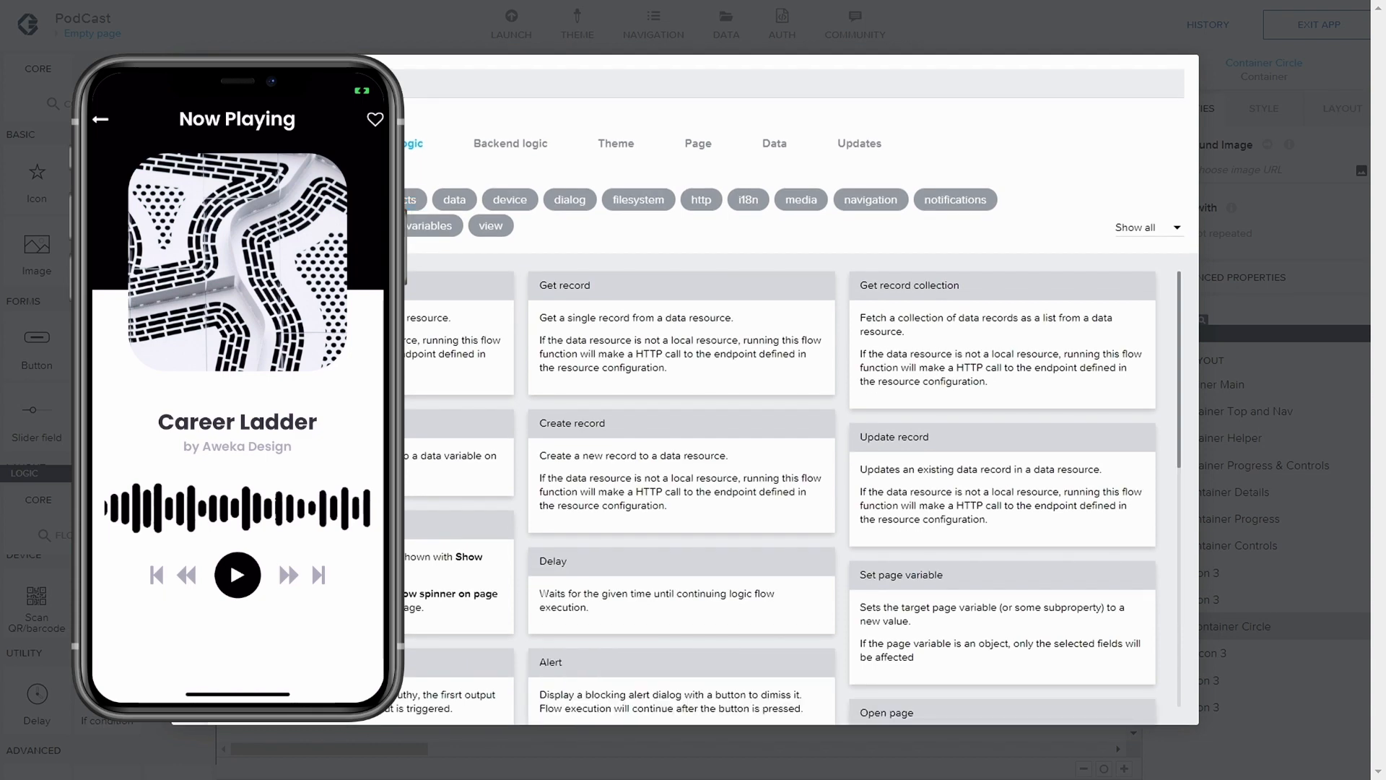
key("Return")
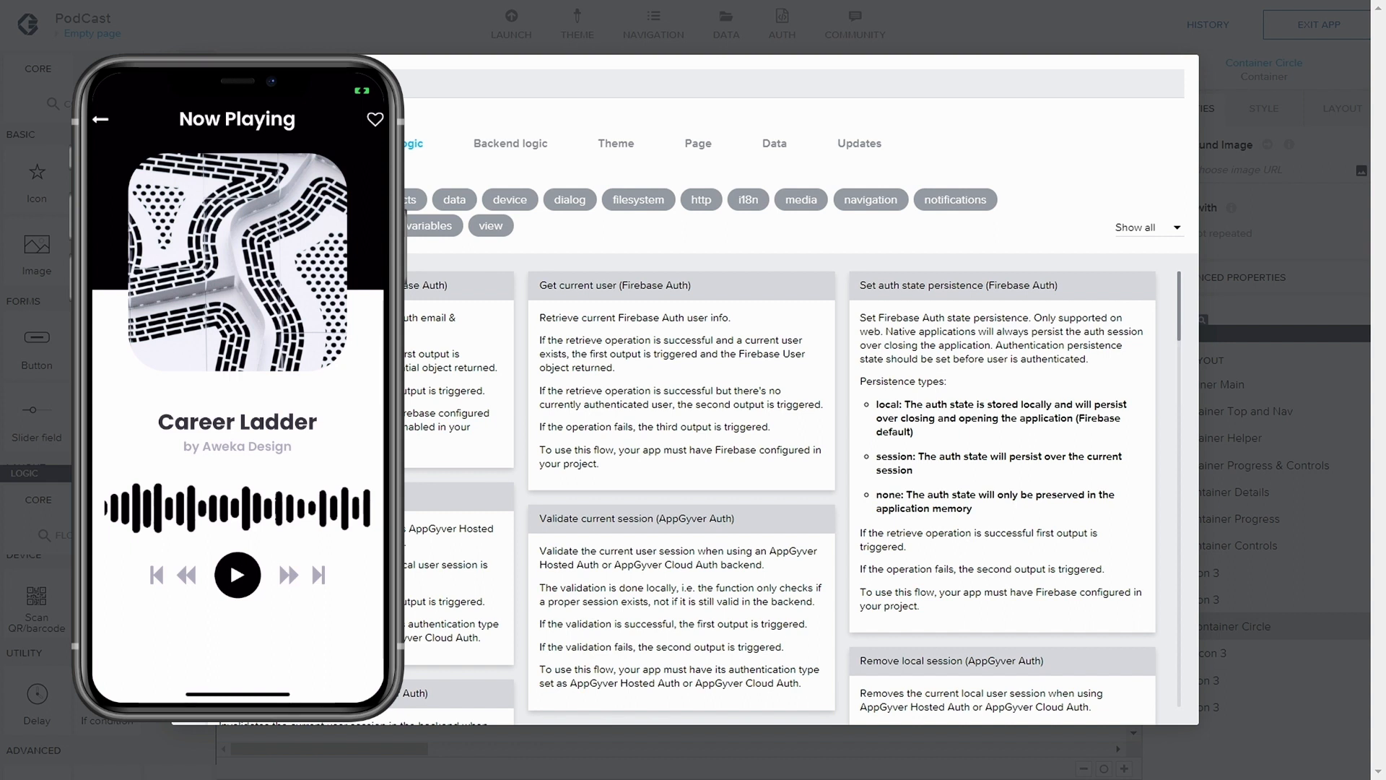
key("Return")
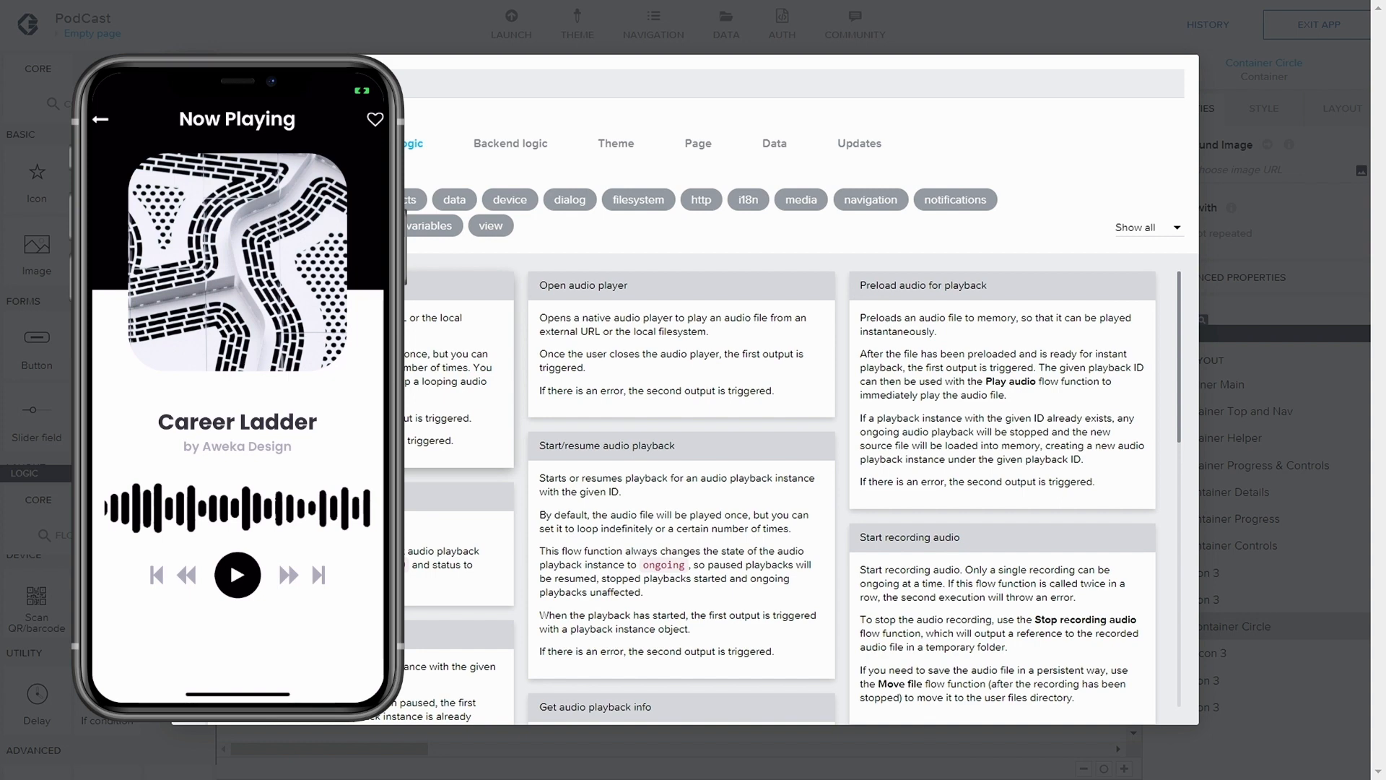
scroll(874, 359, "down", 1)
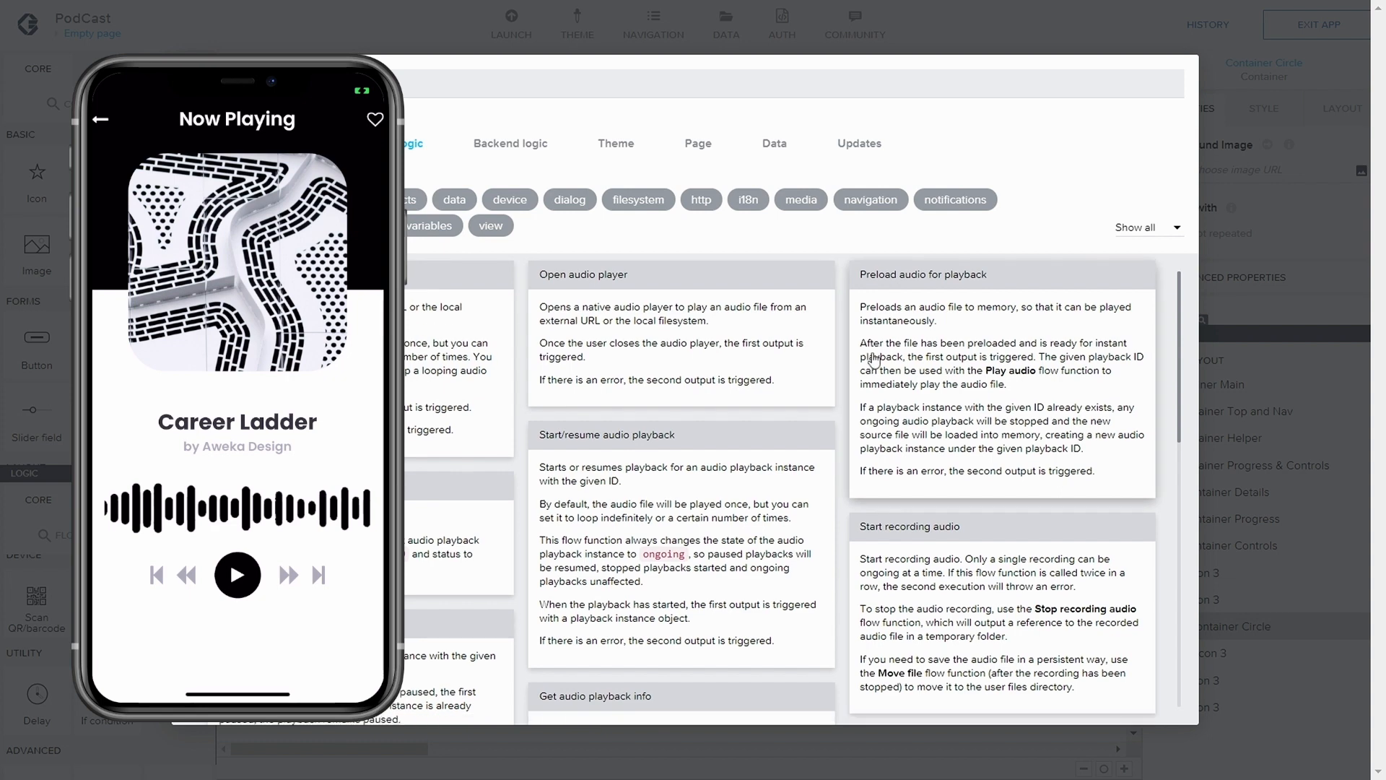
left_click(660, 373)
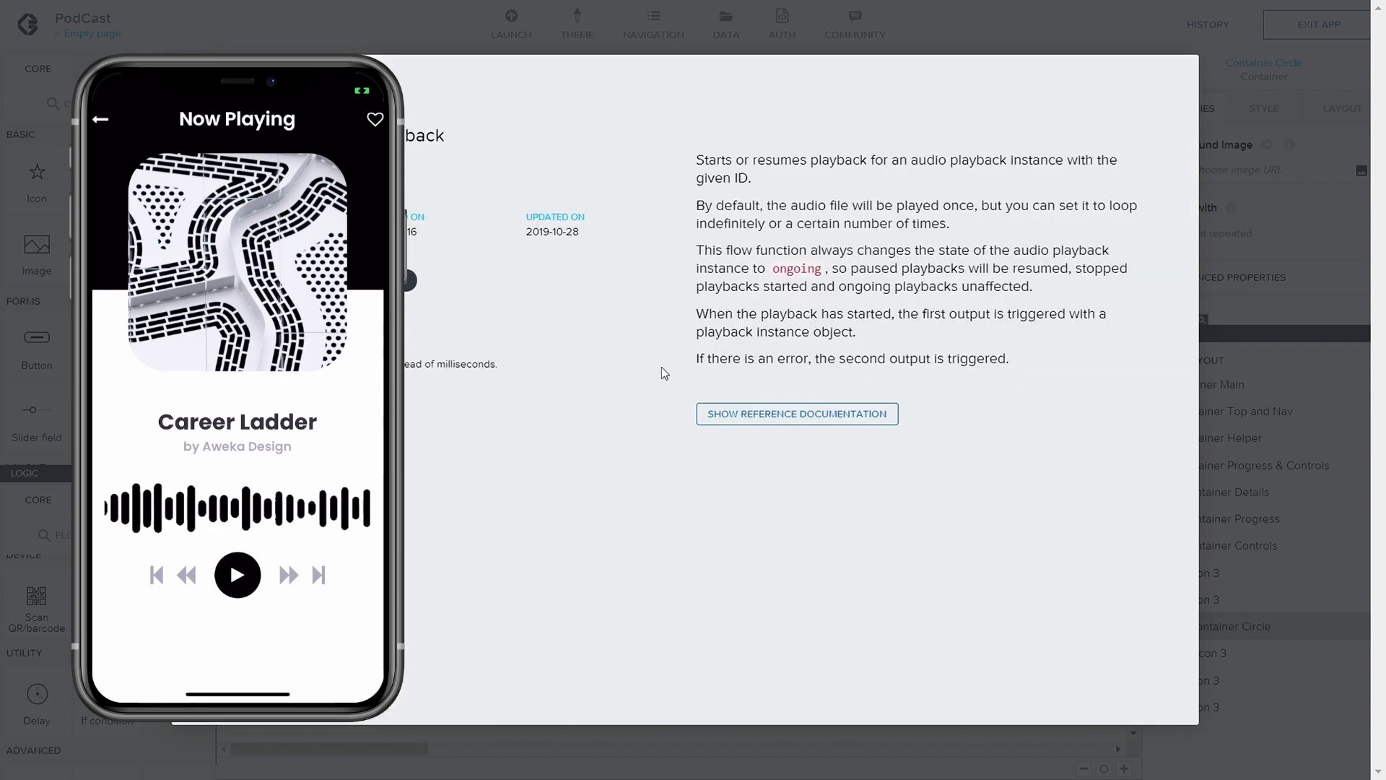
left_click(375, 280)
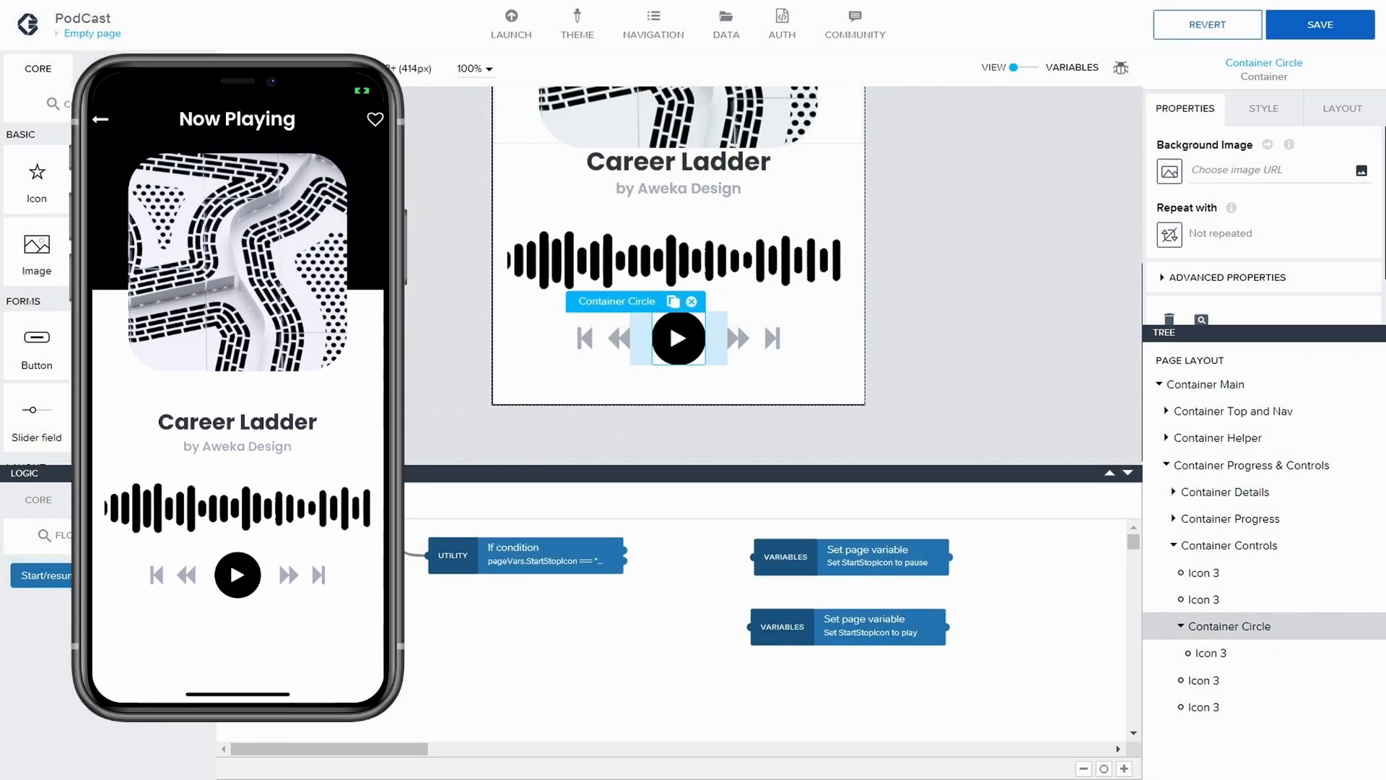
left_click(108, 535)
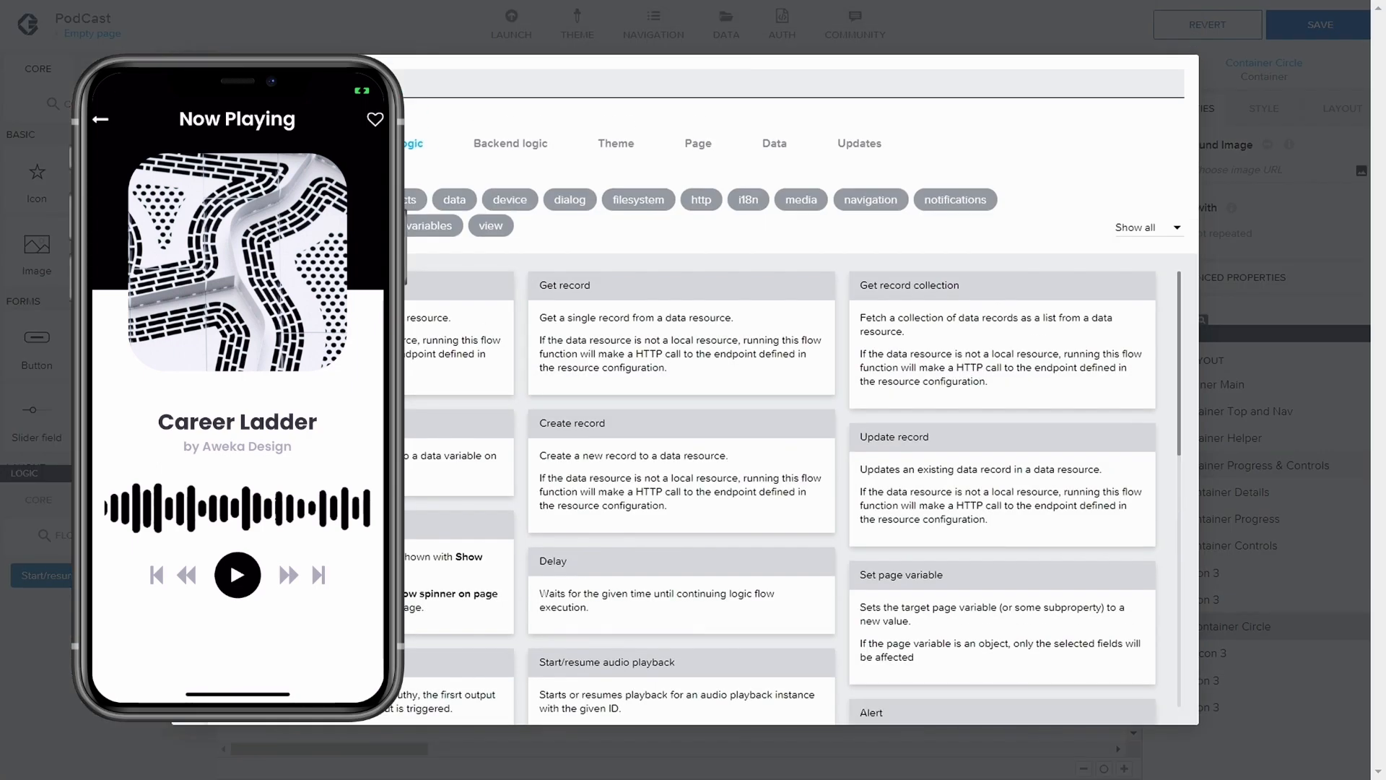
type("get")
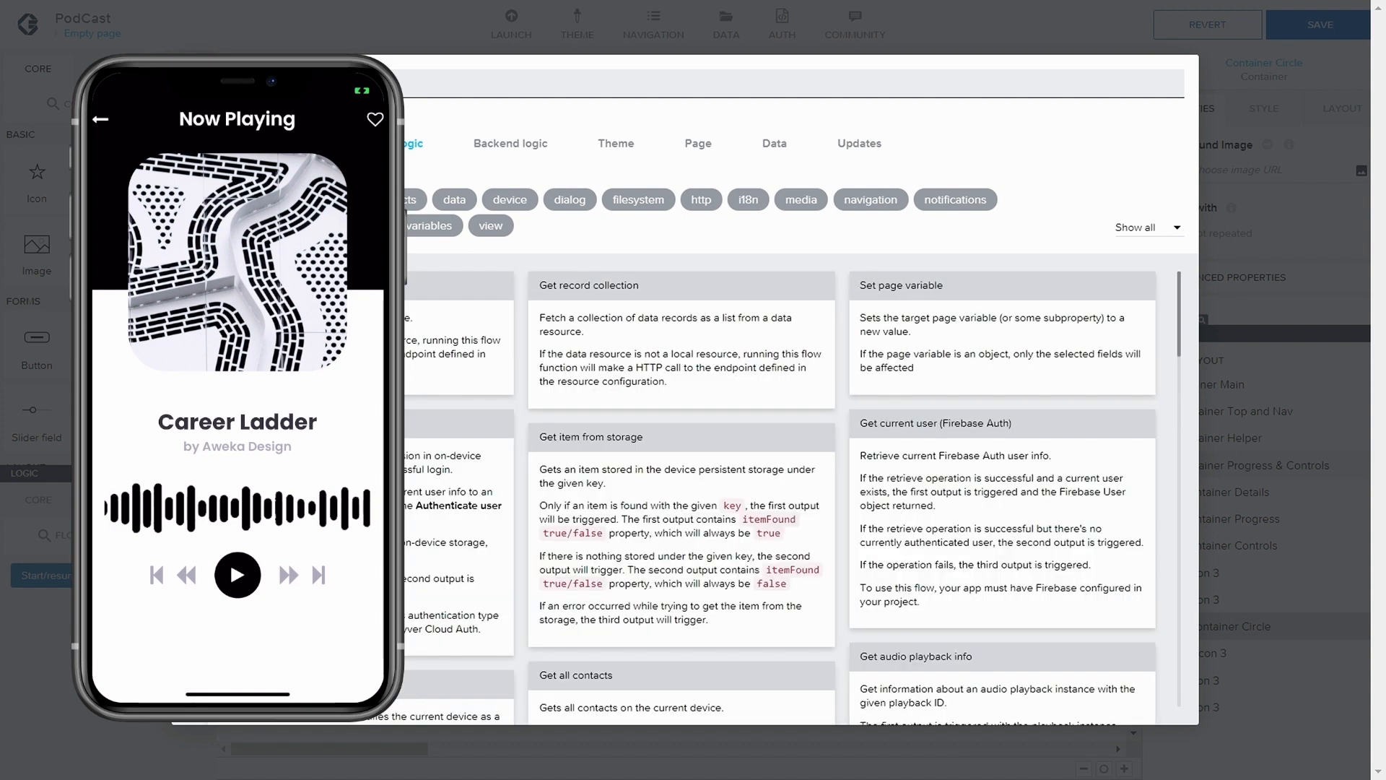
type("audo")
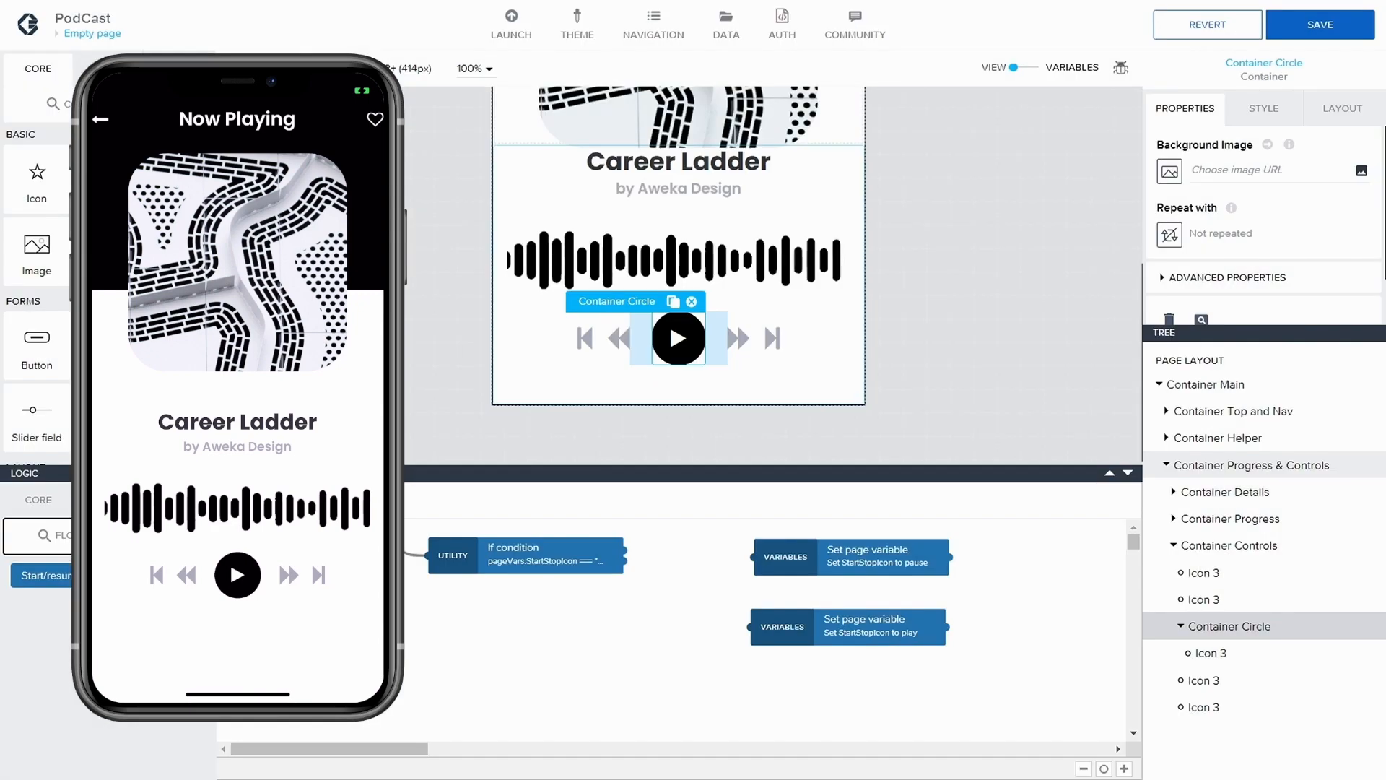
Search the flow function market for "audio info" and install the Get audio playback info function
left_click(62, 536)
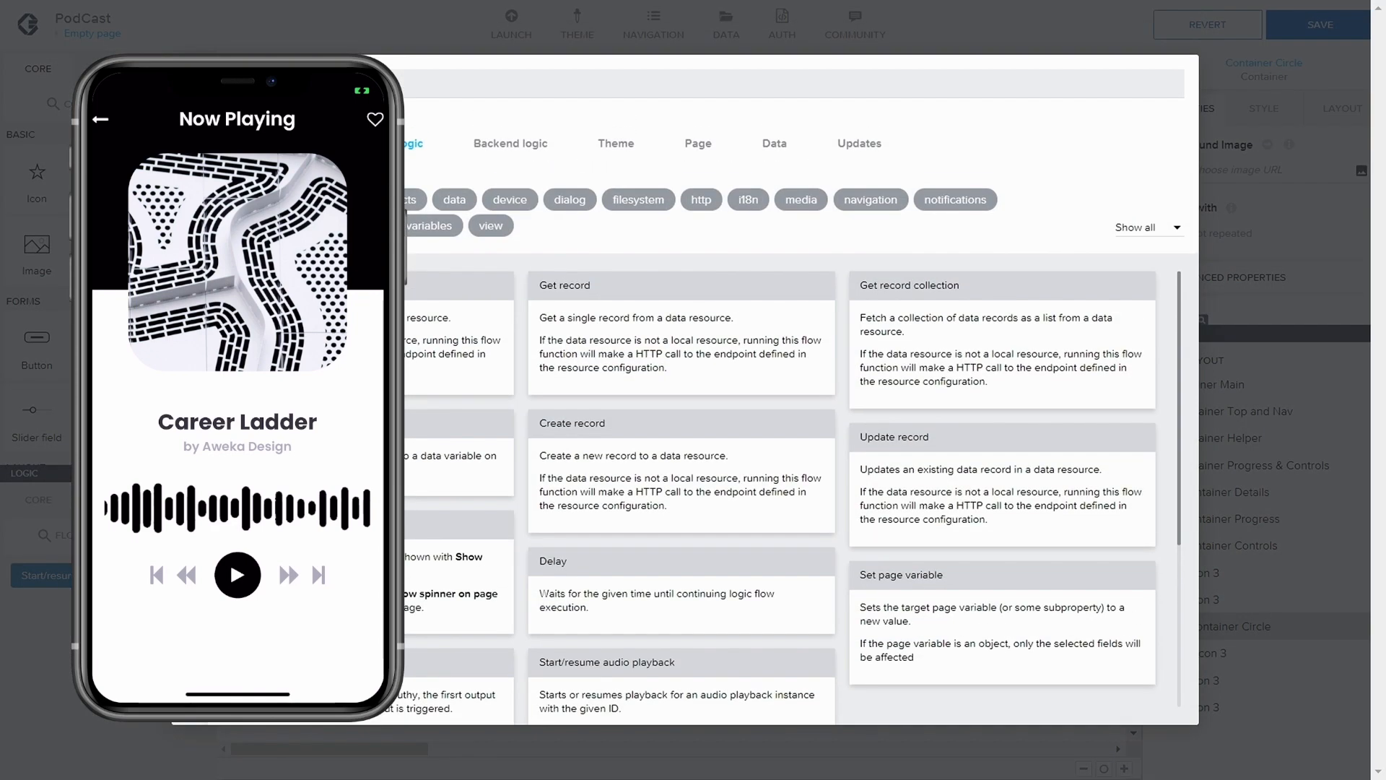
type("audio")
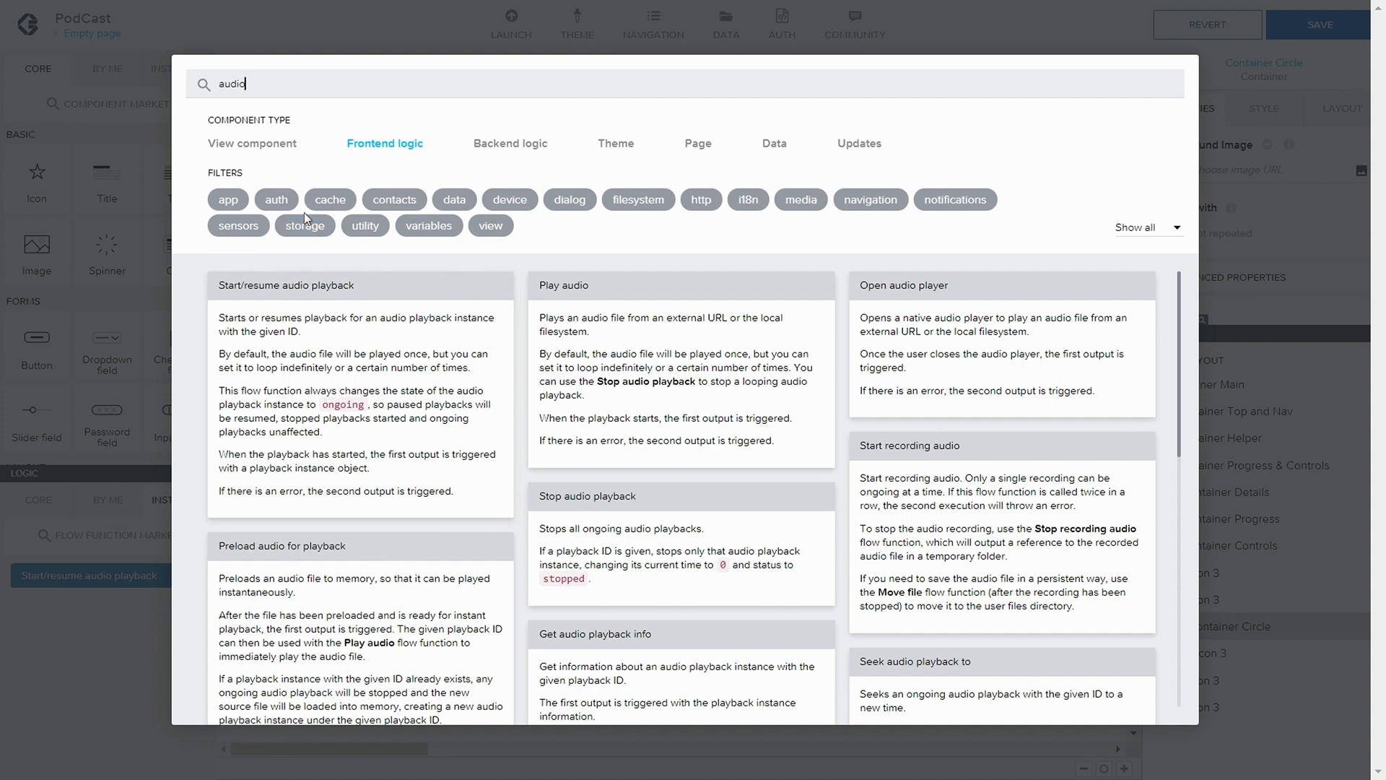
type("in")
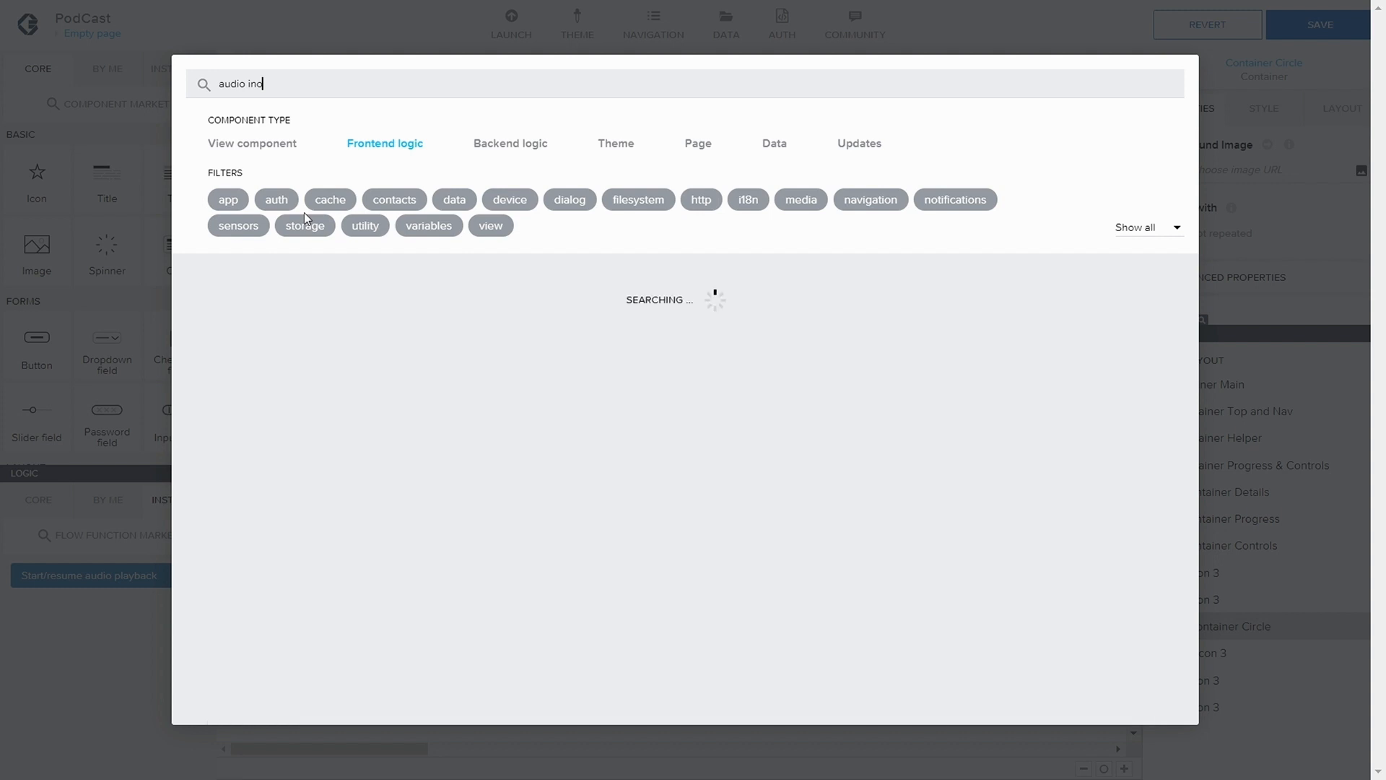
type("fo")
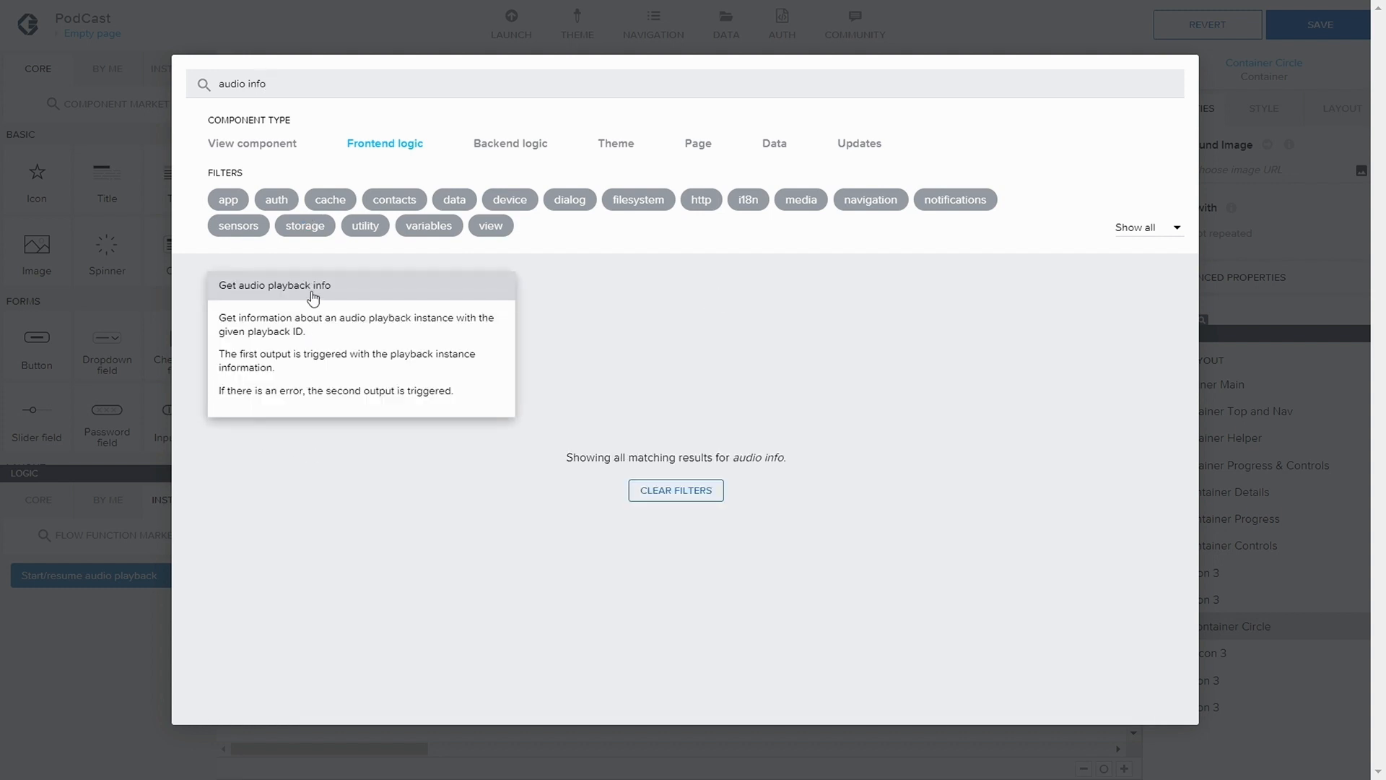
left_click(316, 294)
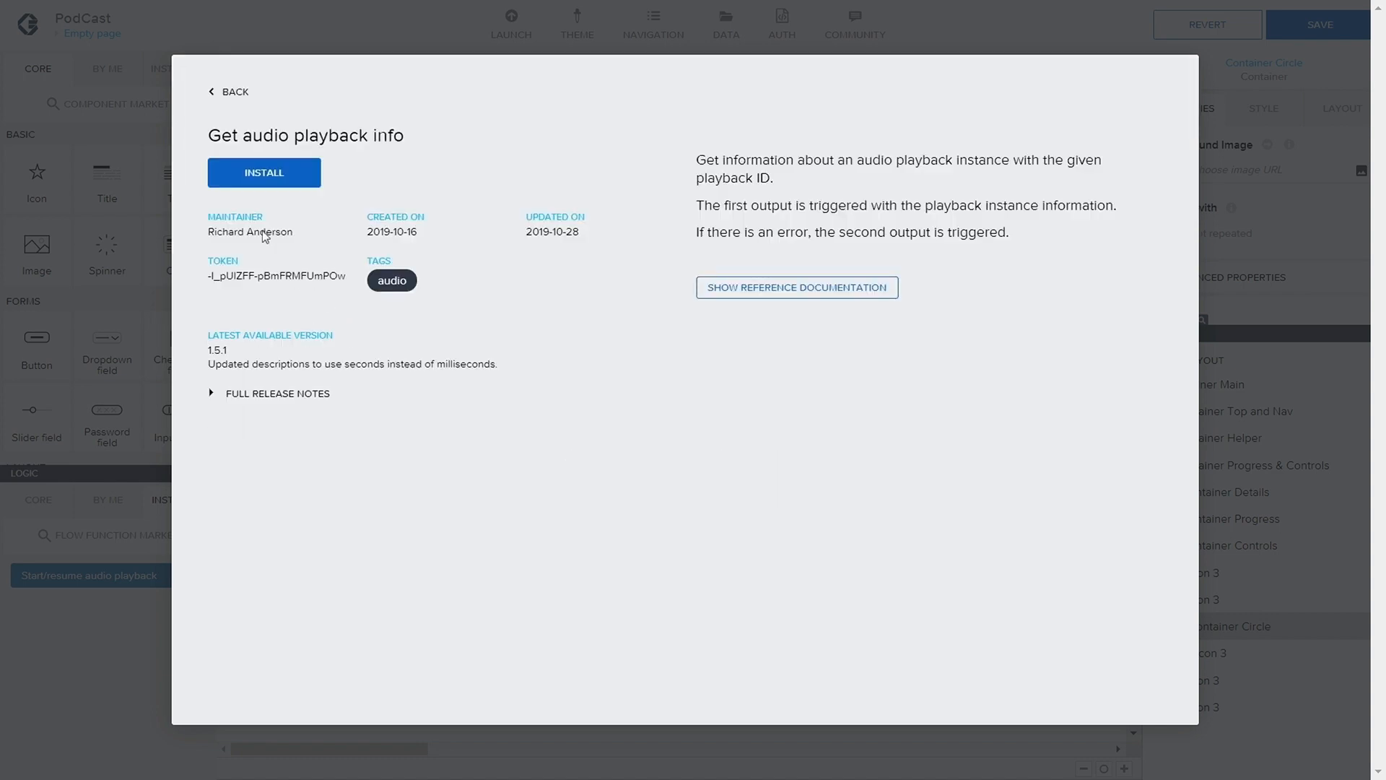
left_click(264, 174)
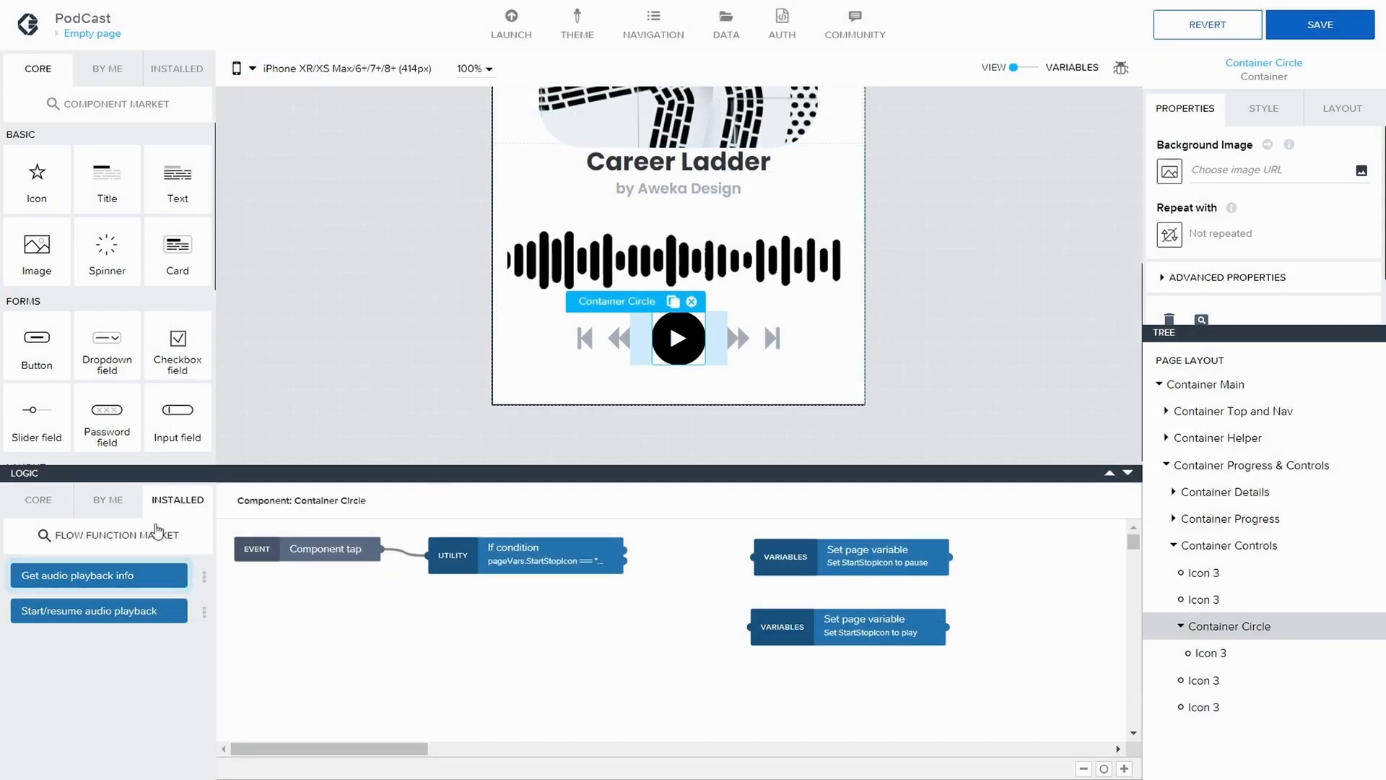
Search the flow function market for "audio" and install the Play audio function
left_click(108, 538)
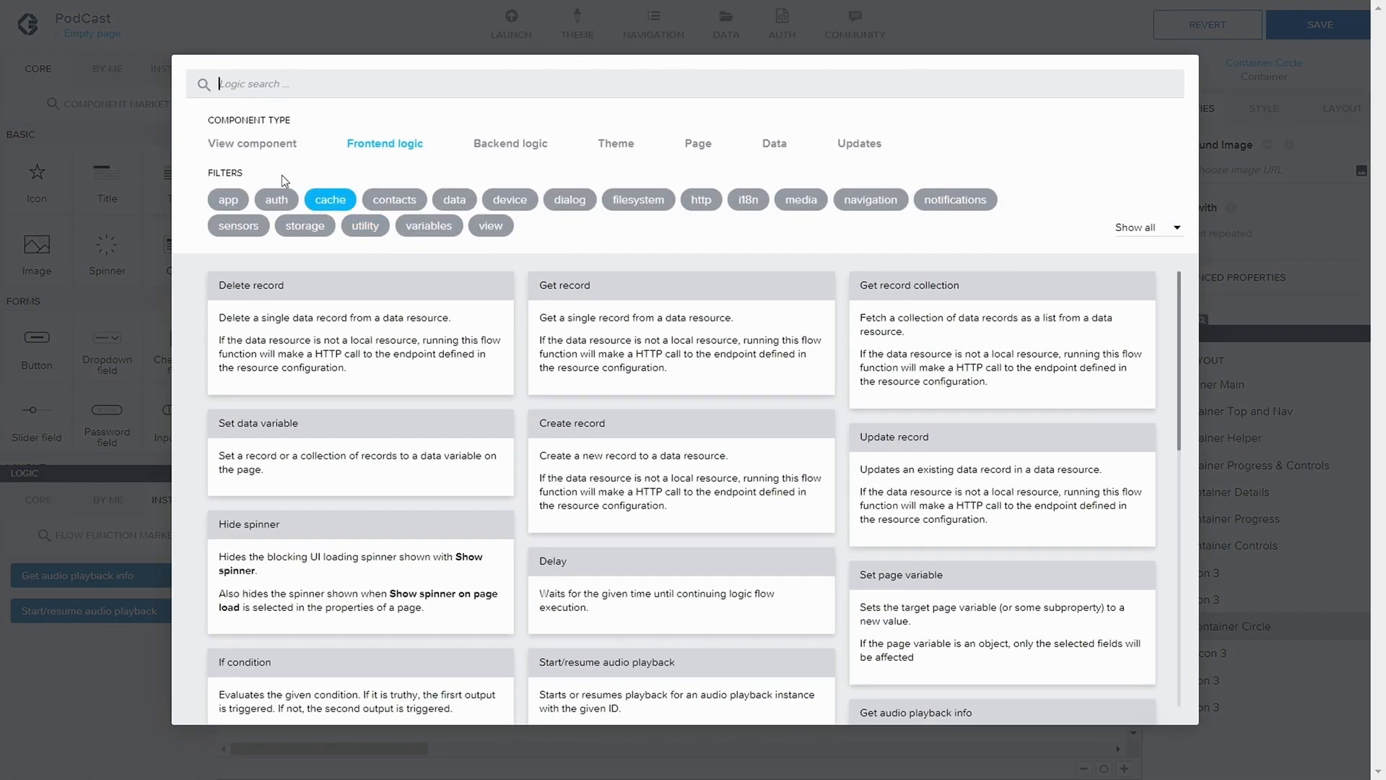
type("audio")
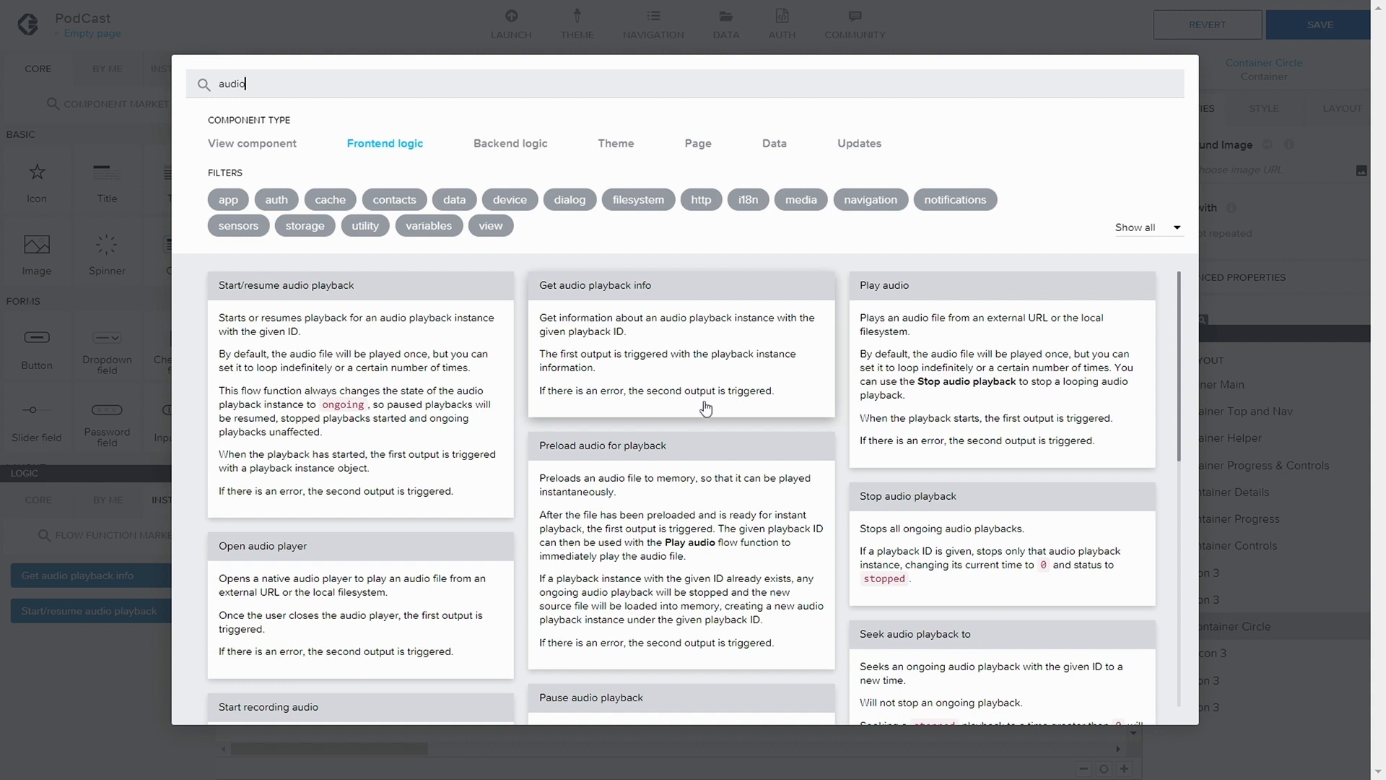
left_click(934, 352)
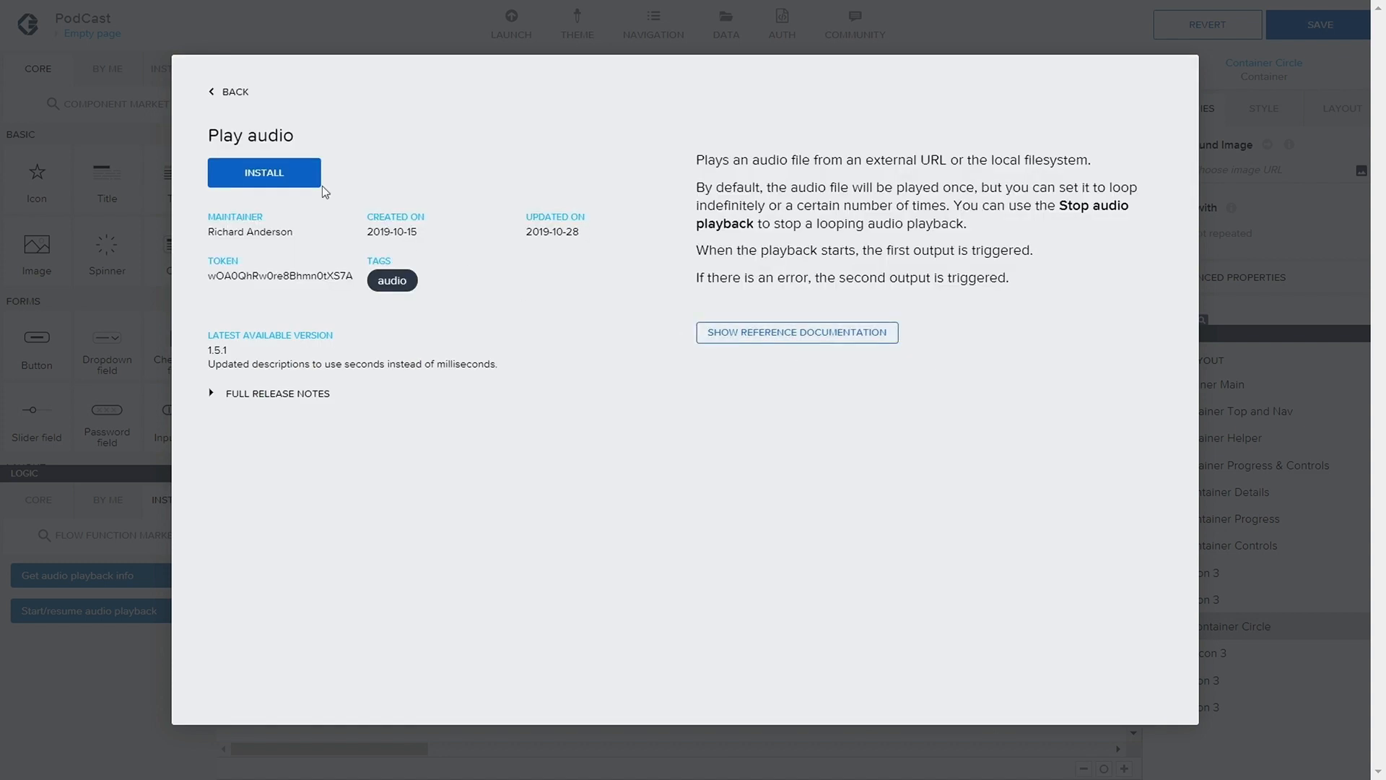
left_click(275, 174)
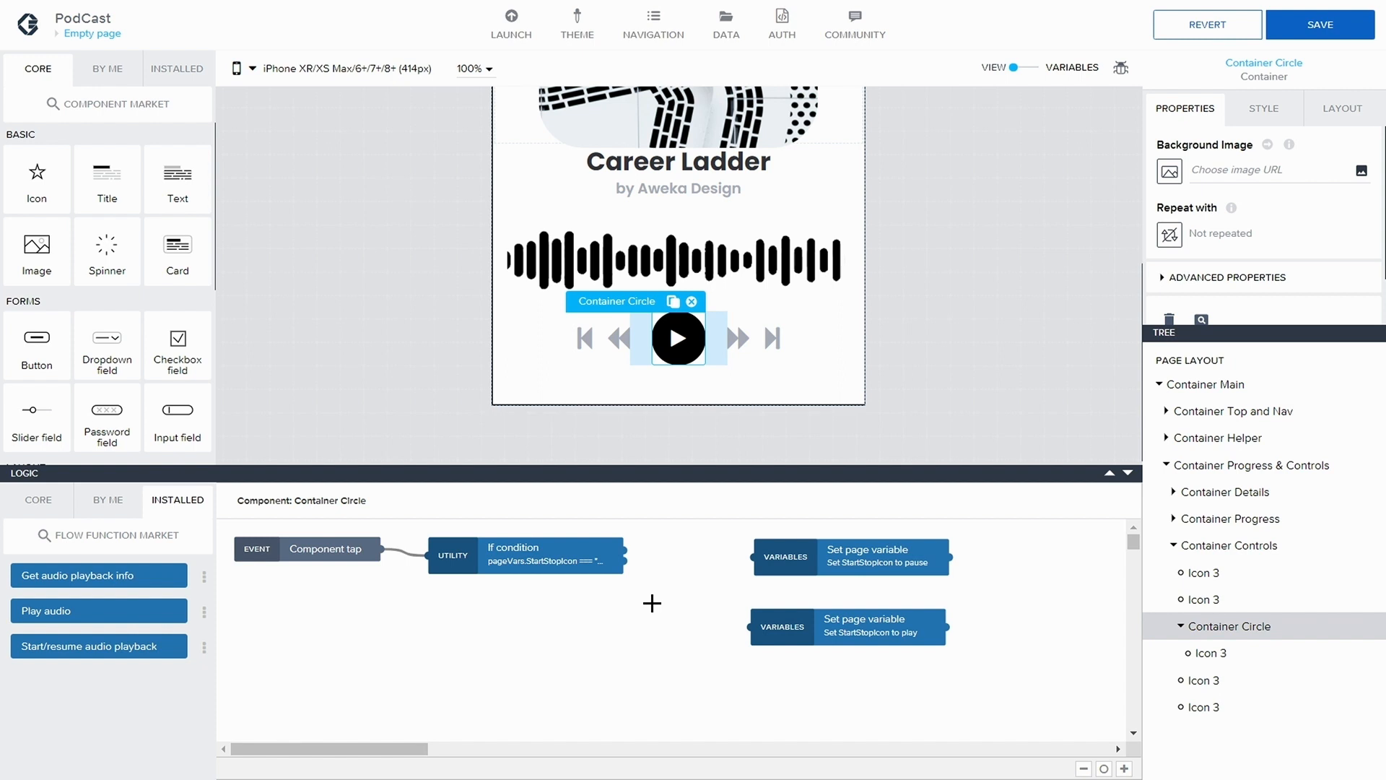
Duplicate the If condition node, bind the copy's condition to the isLoaded page variable, and save the application
left_click(582, 546)
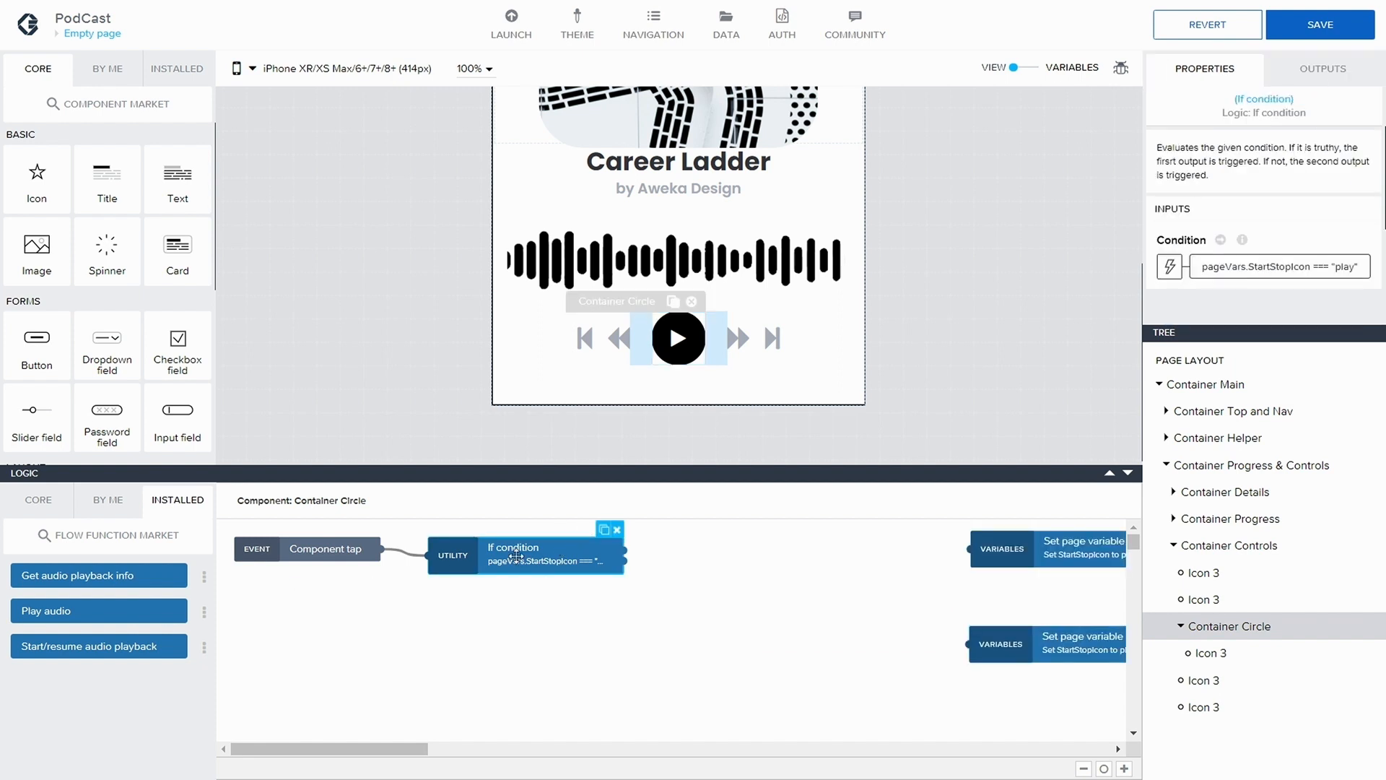
left_click(605, 530)
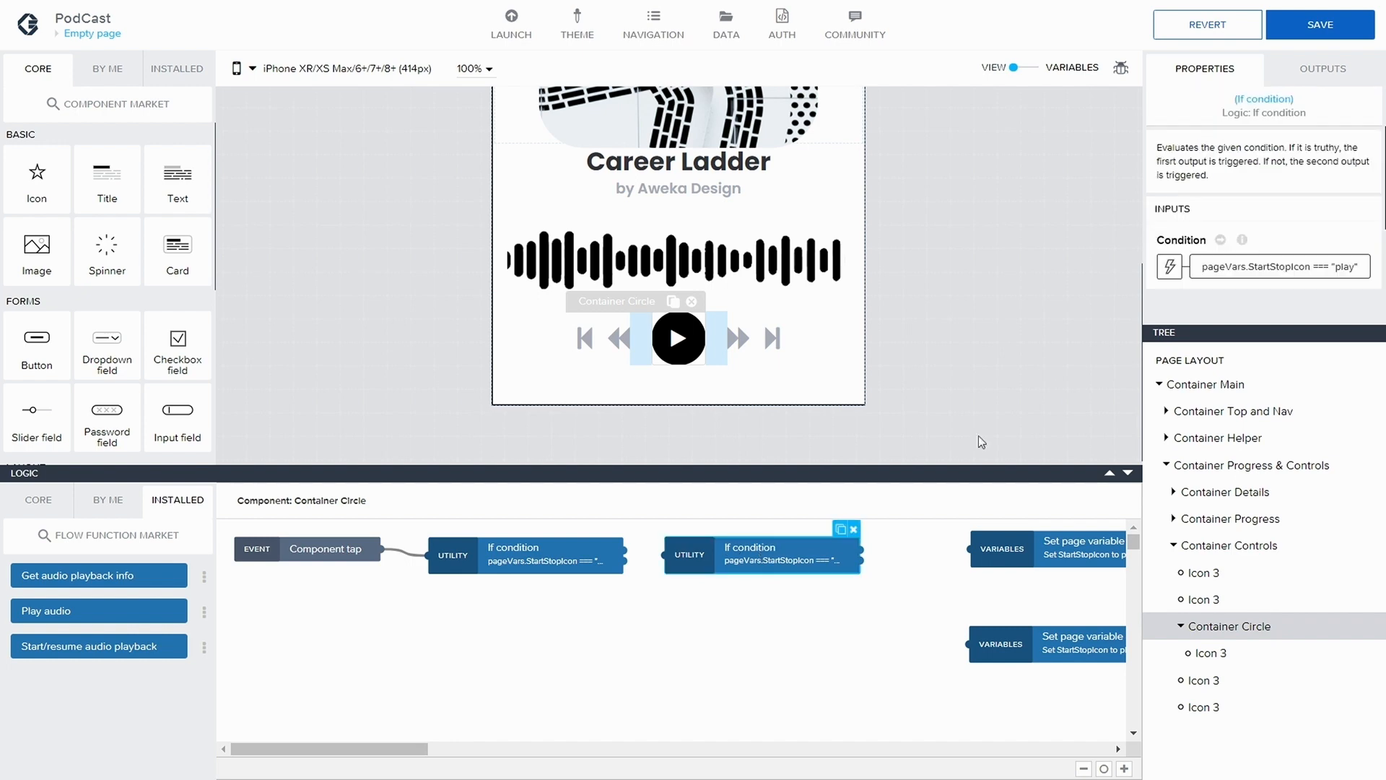
left_click(1243, 270)
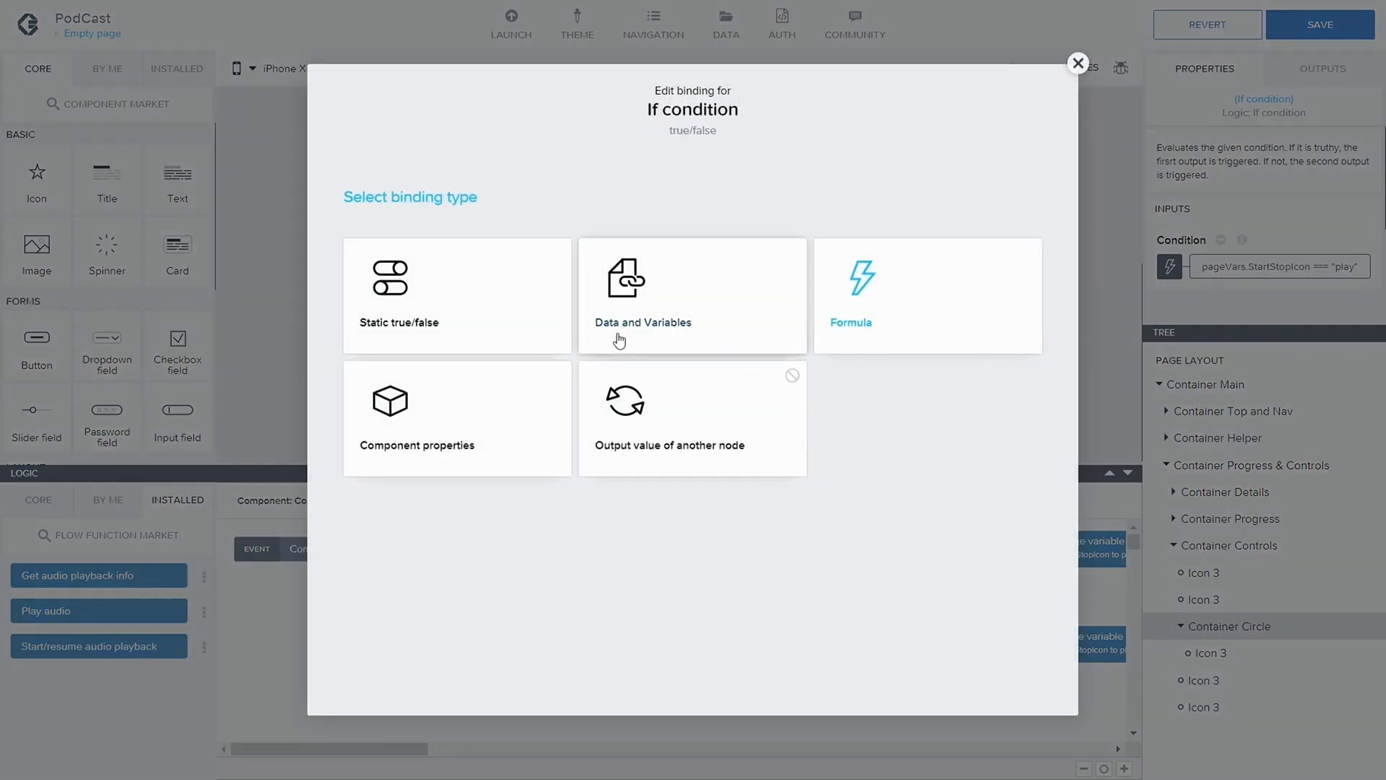
left_click(632, 317)
left_click(694, 365)
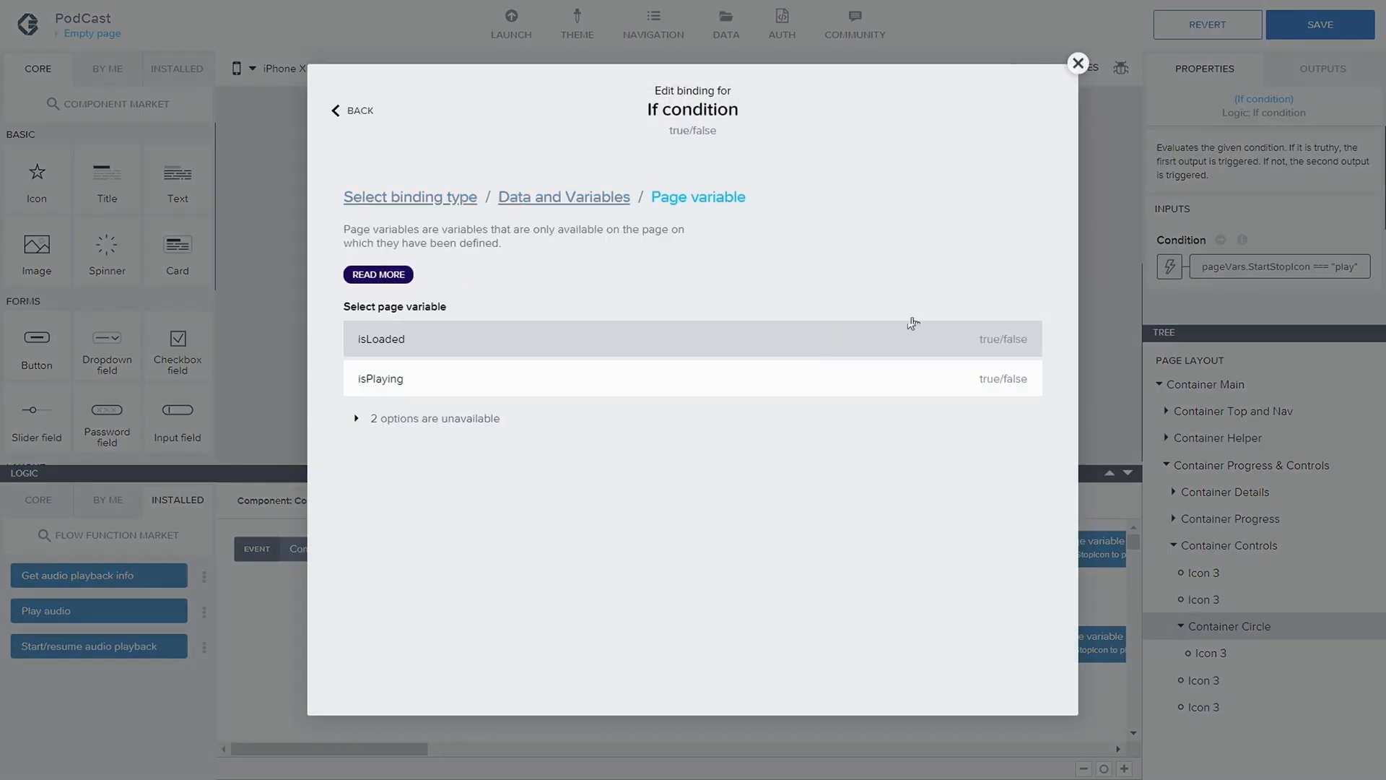
left_click(621, 350)
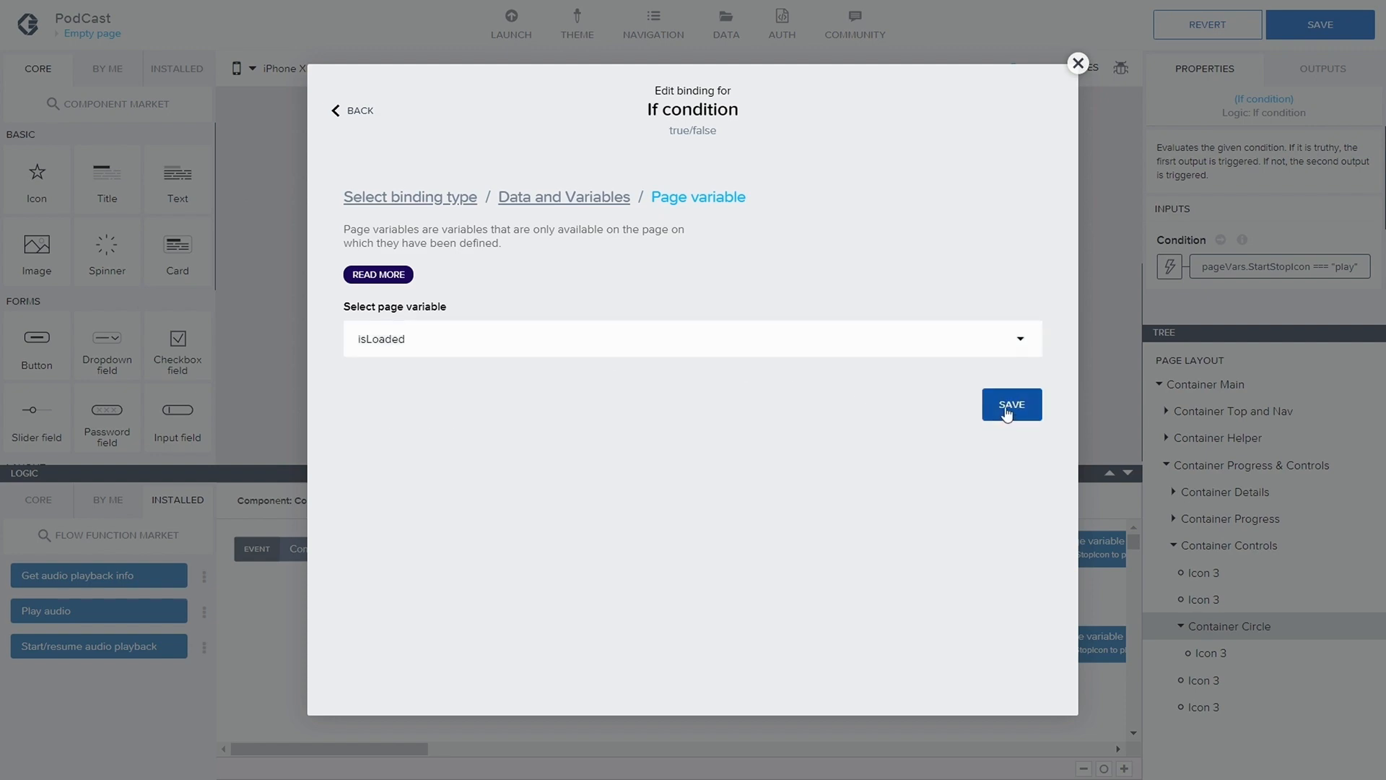
left_click(1008, 408)
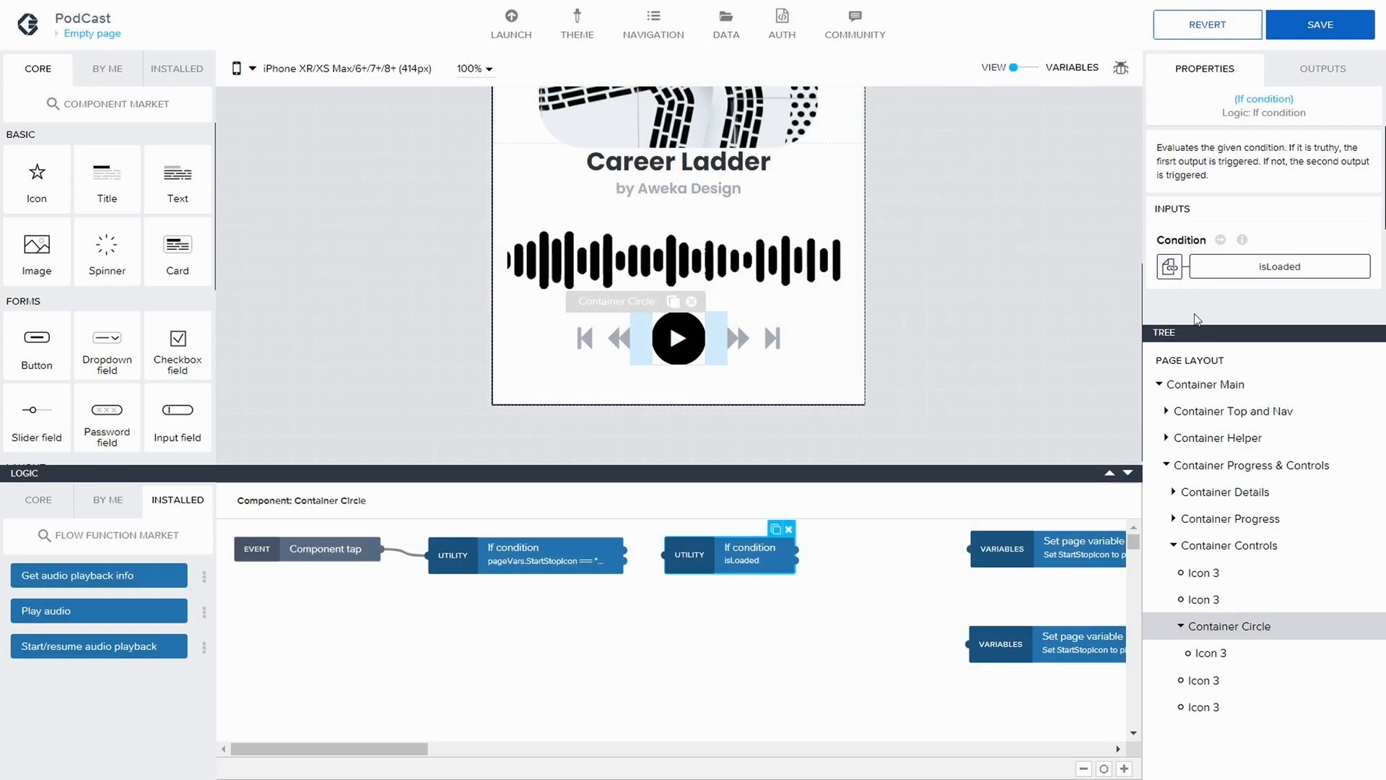
left_click(1321, 27)
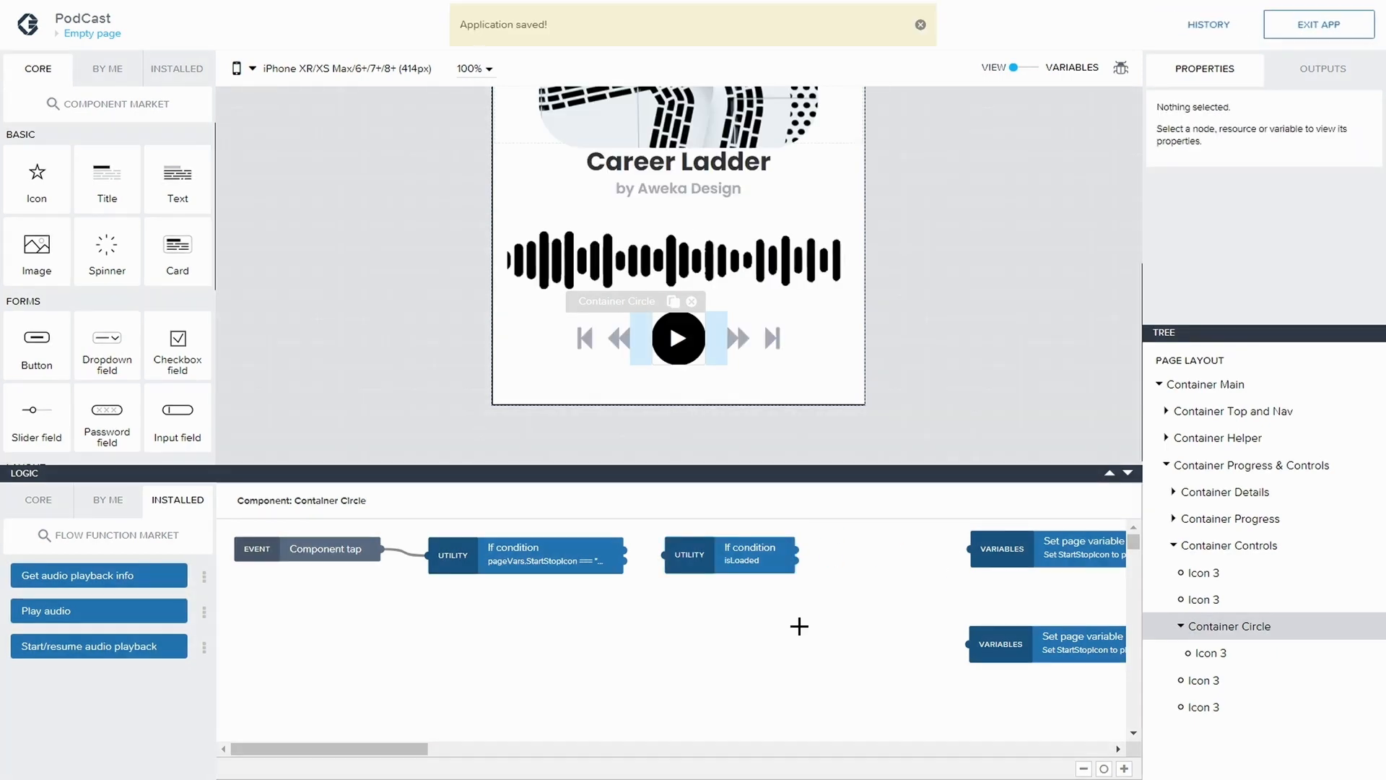
Position the isLoaded condition node and connect the first output of the StartStopIcon condition to it
left_click_drag(415, 749, 501, 748)
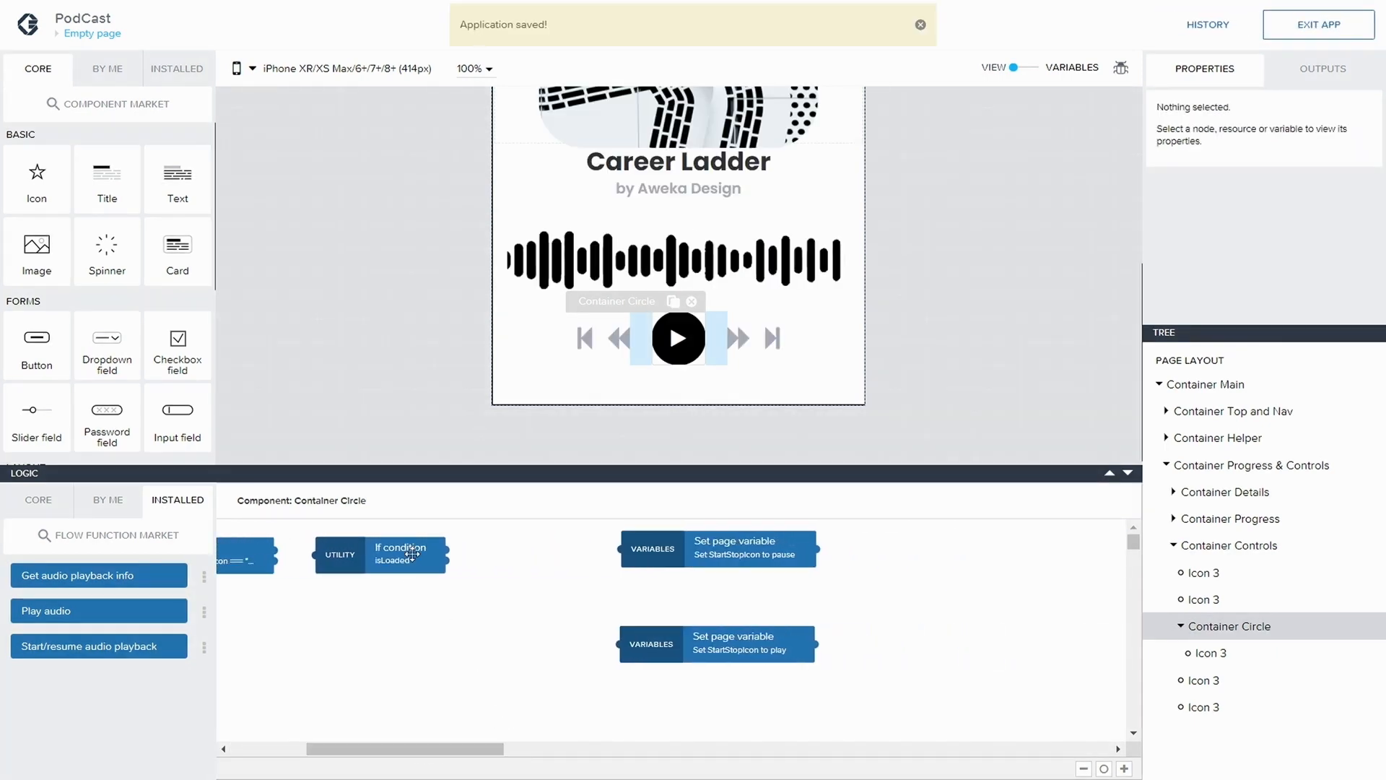
left_click_drag(411, 554, 475, 558)
left_click_drag(435, 753, 311, 749)
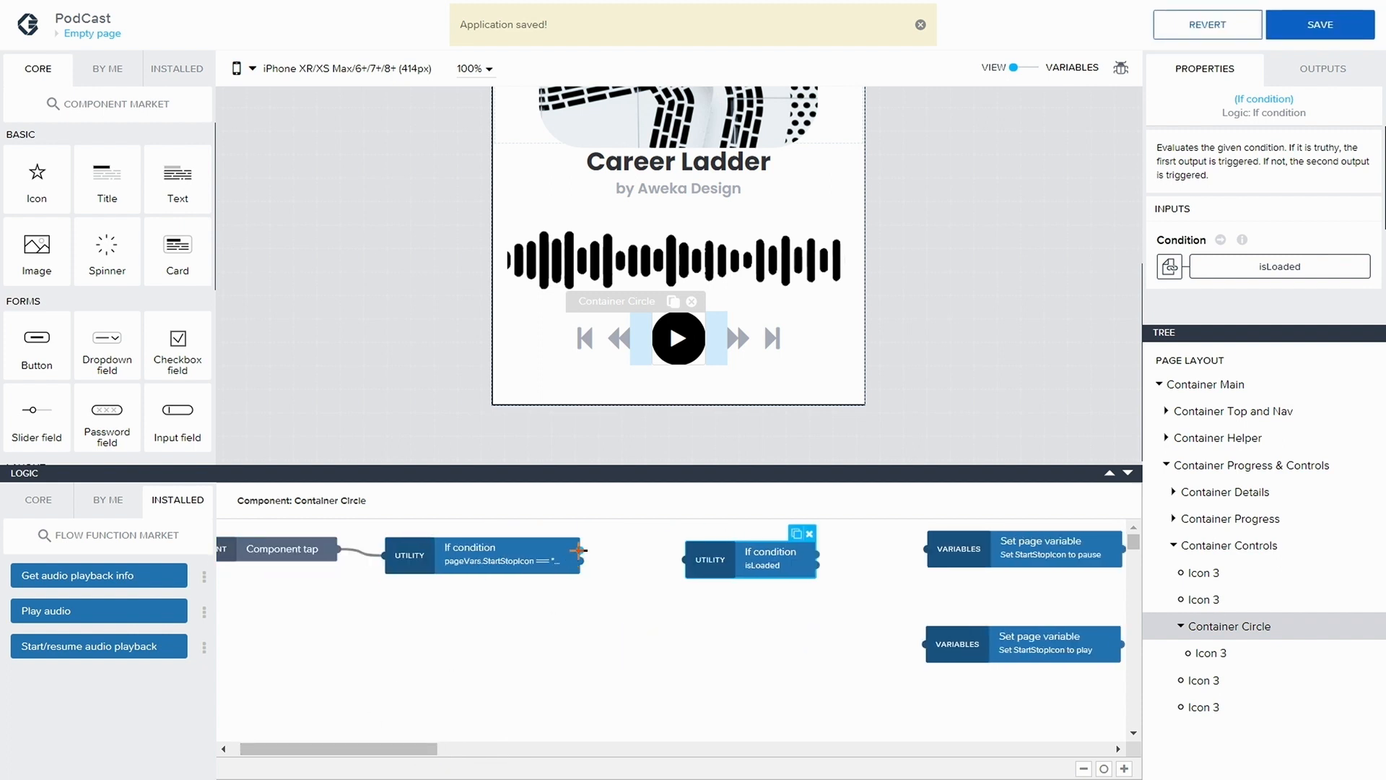
left_click_drag(581, 551, 727, 563)
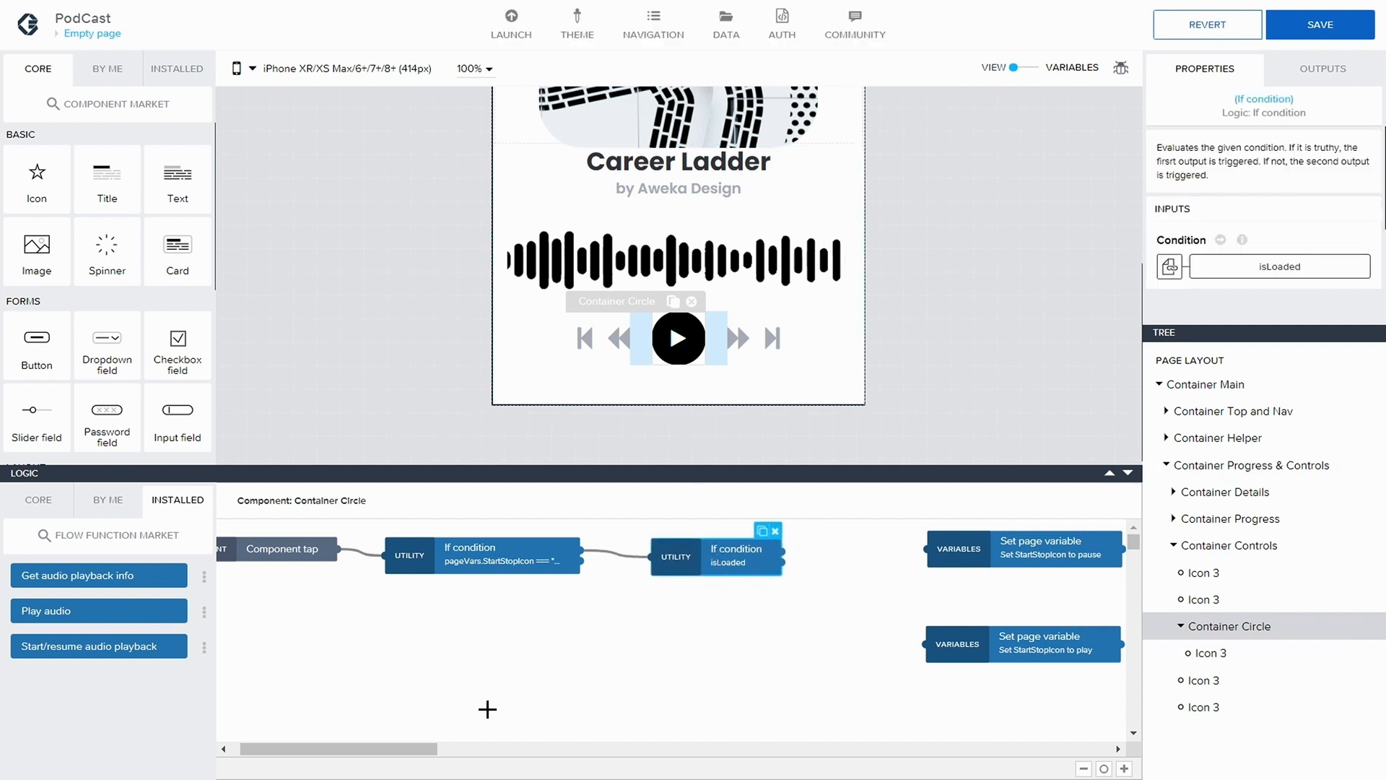
Move the two StartStopIcon Set page variable nodes farther away from the isLoaded condition to make room between them
left_click_drag(427, 756, 492, 717)
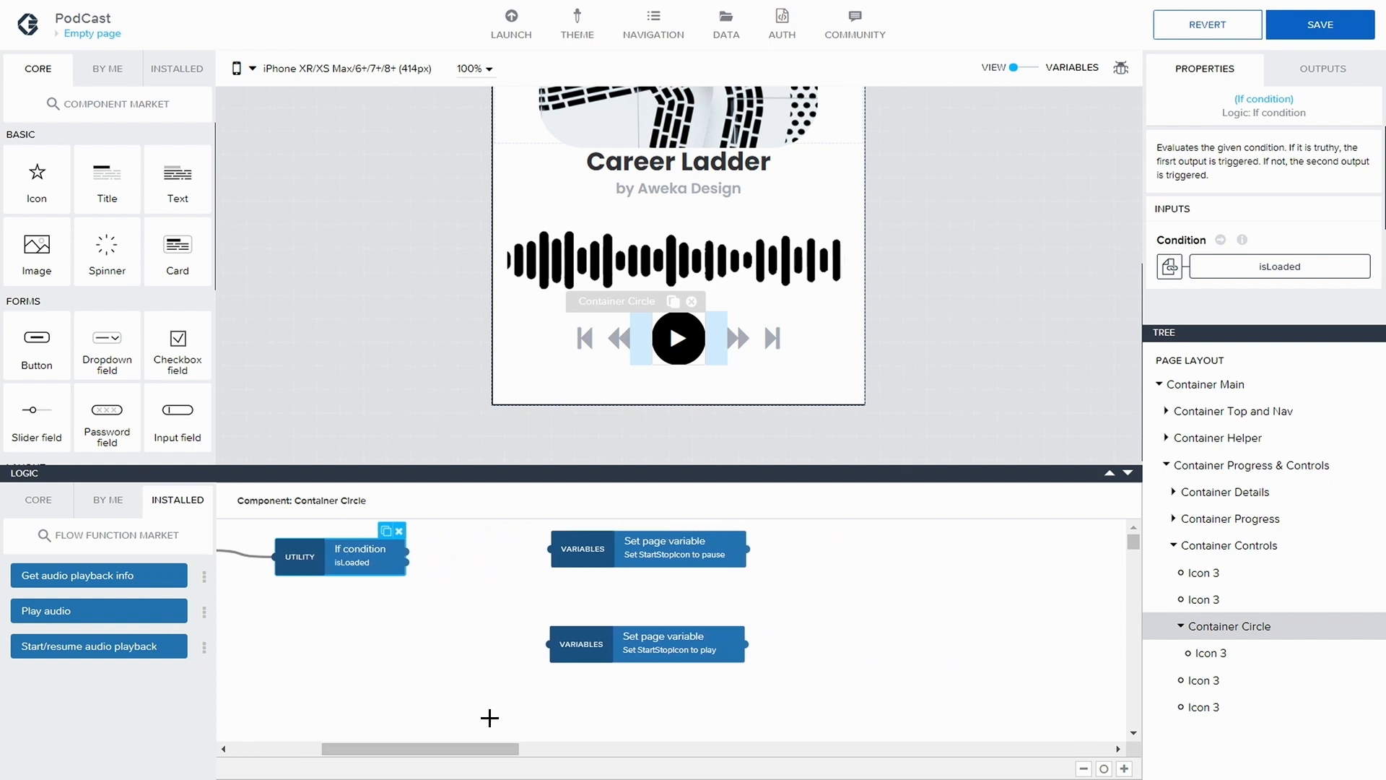
left_click_drag(583, 557, 683, 558)
left_click_drag(728, 644, 843, 644)
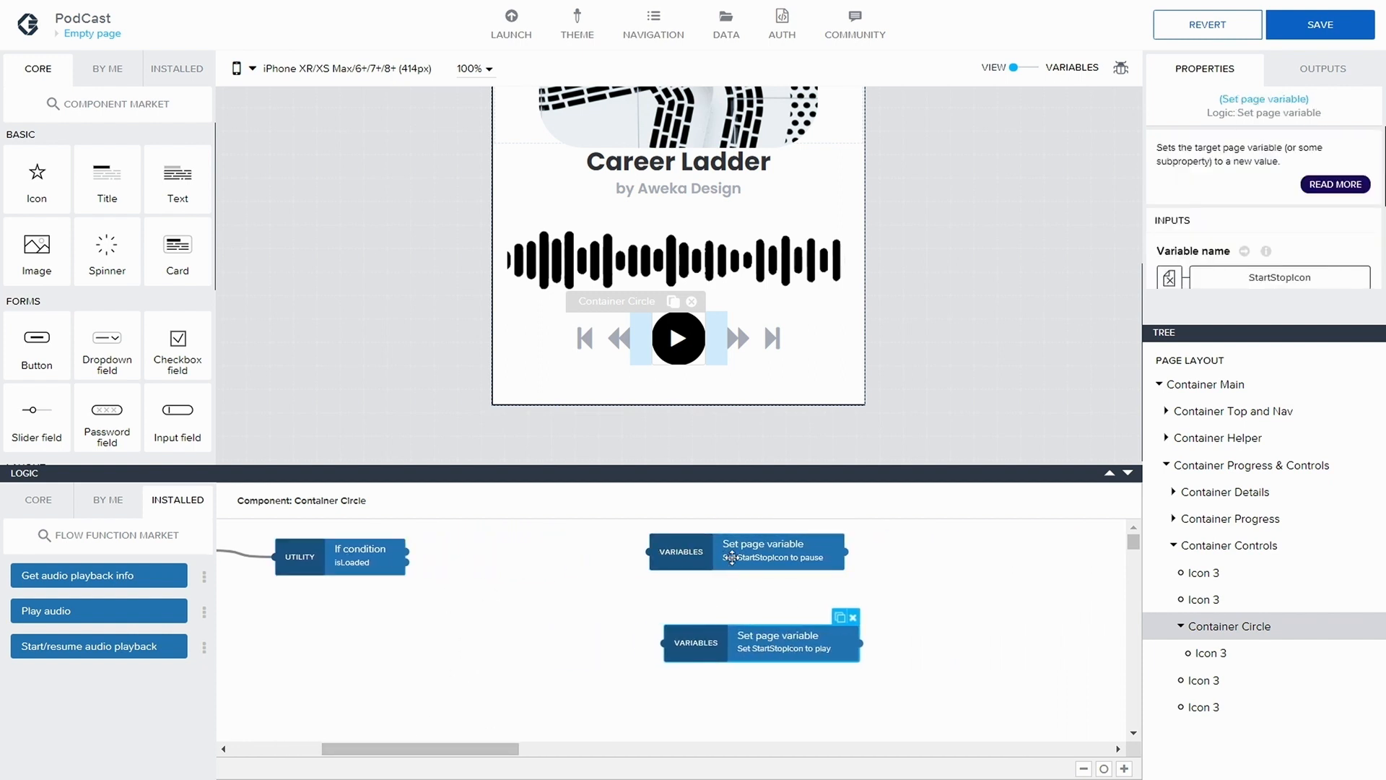
left_click_drag(736, 558, 779, 558)
left_click_drag(749, 641, 800, 646)
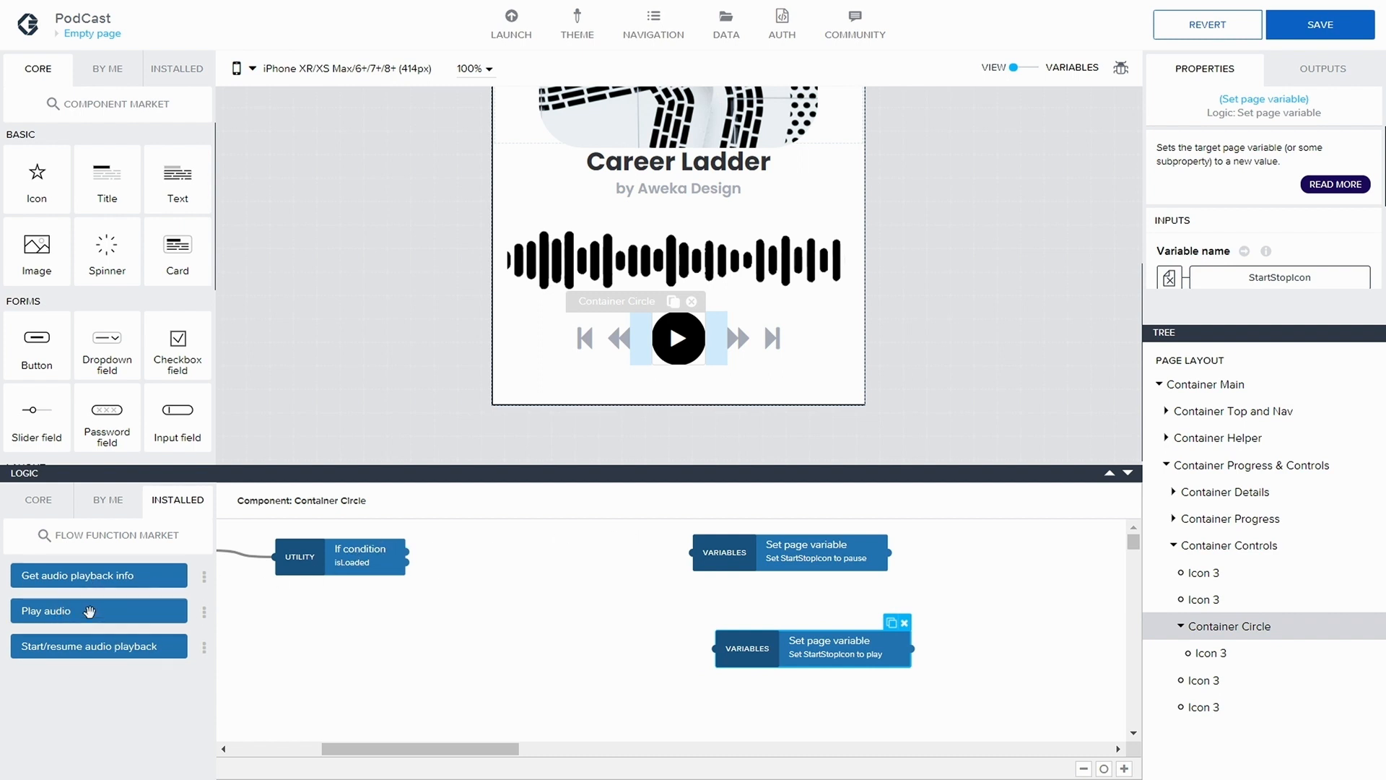
Add a Play audio node to the isLoaded condition's second output and bind its audio source to the podcasturl page variable
left_click_drag(90, 611, 557, 608)
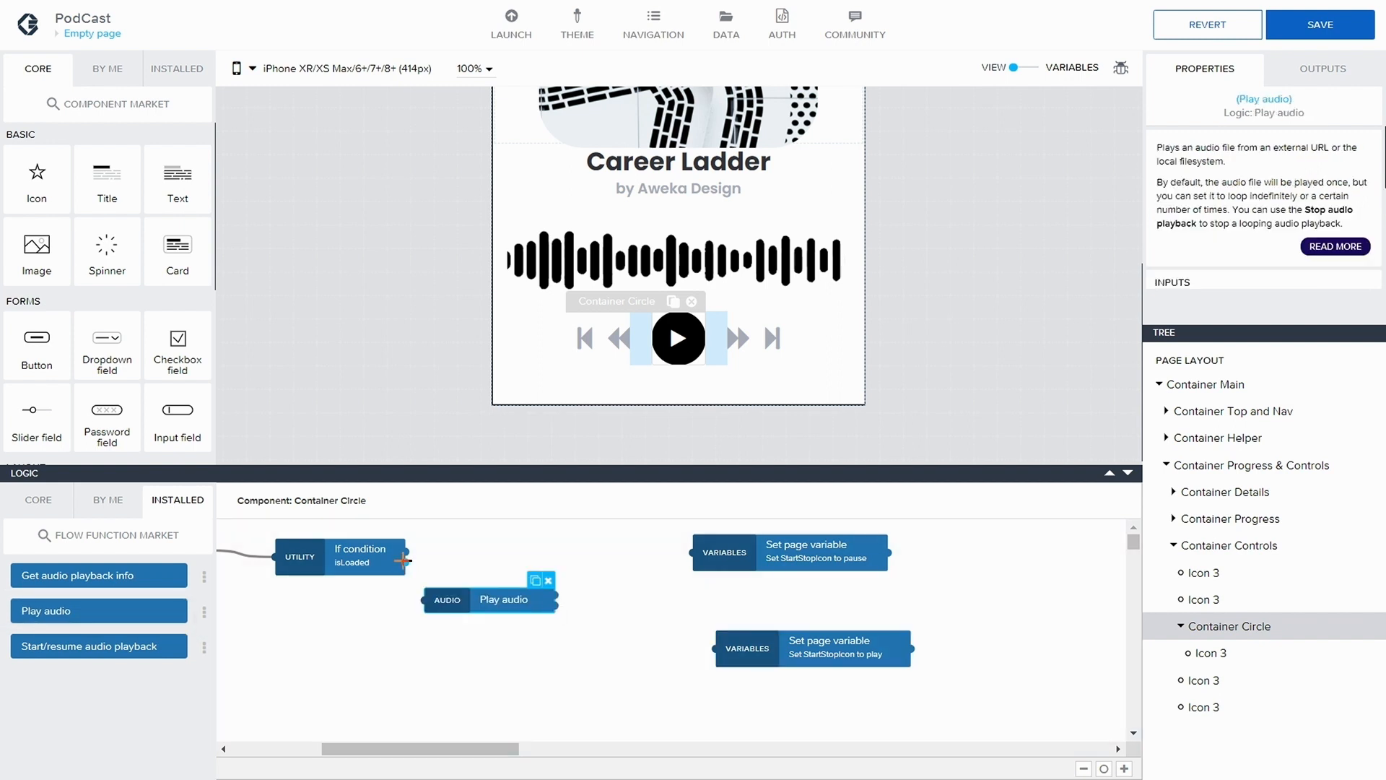
mouse_move(403, 560)
left_mouse_down()
mouse_move(424, 601)
mouse_move(535, 608)
left_mouse_up()
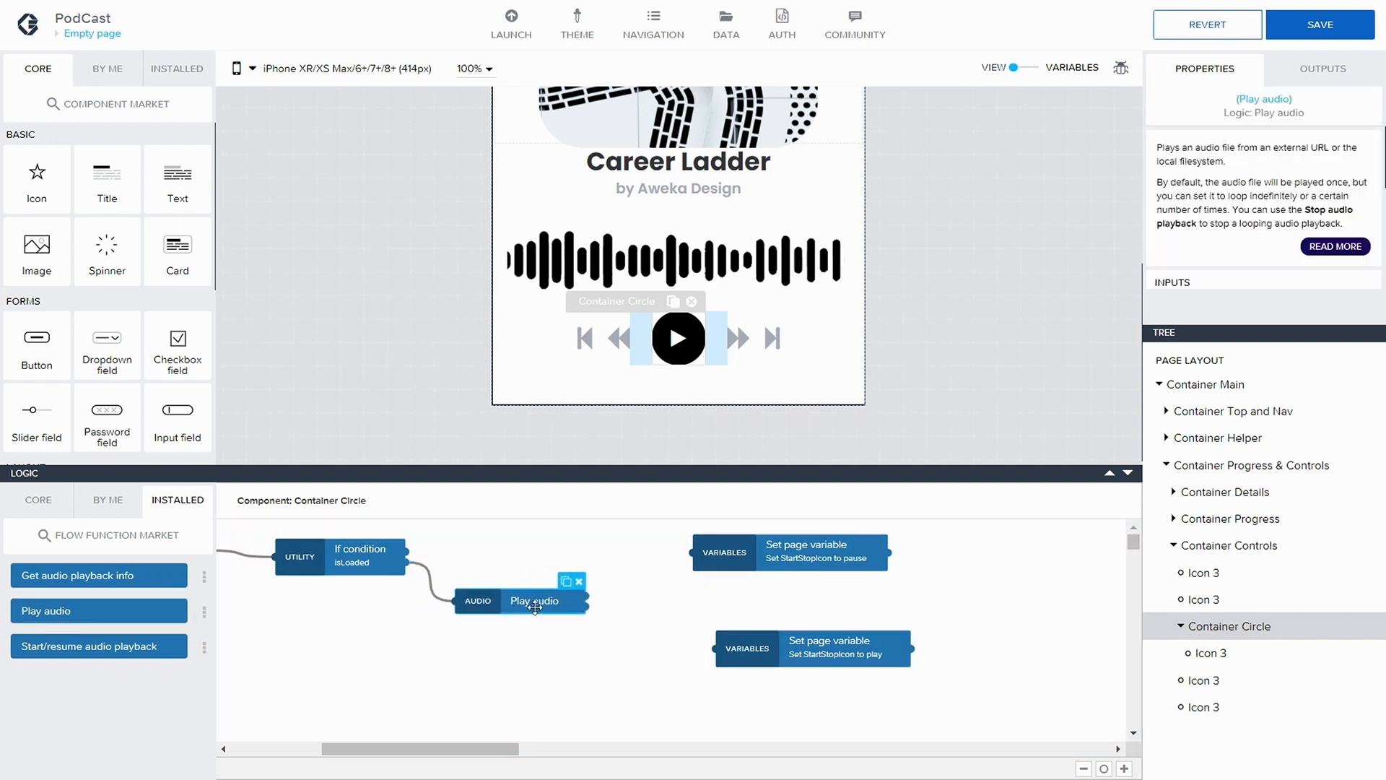
scroll(1251, 254, "down", 3)
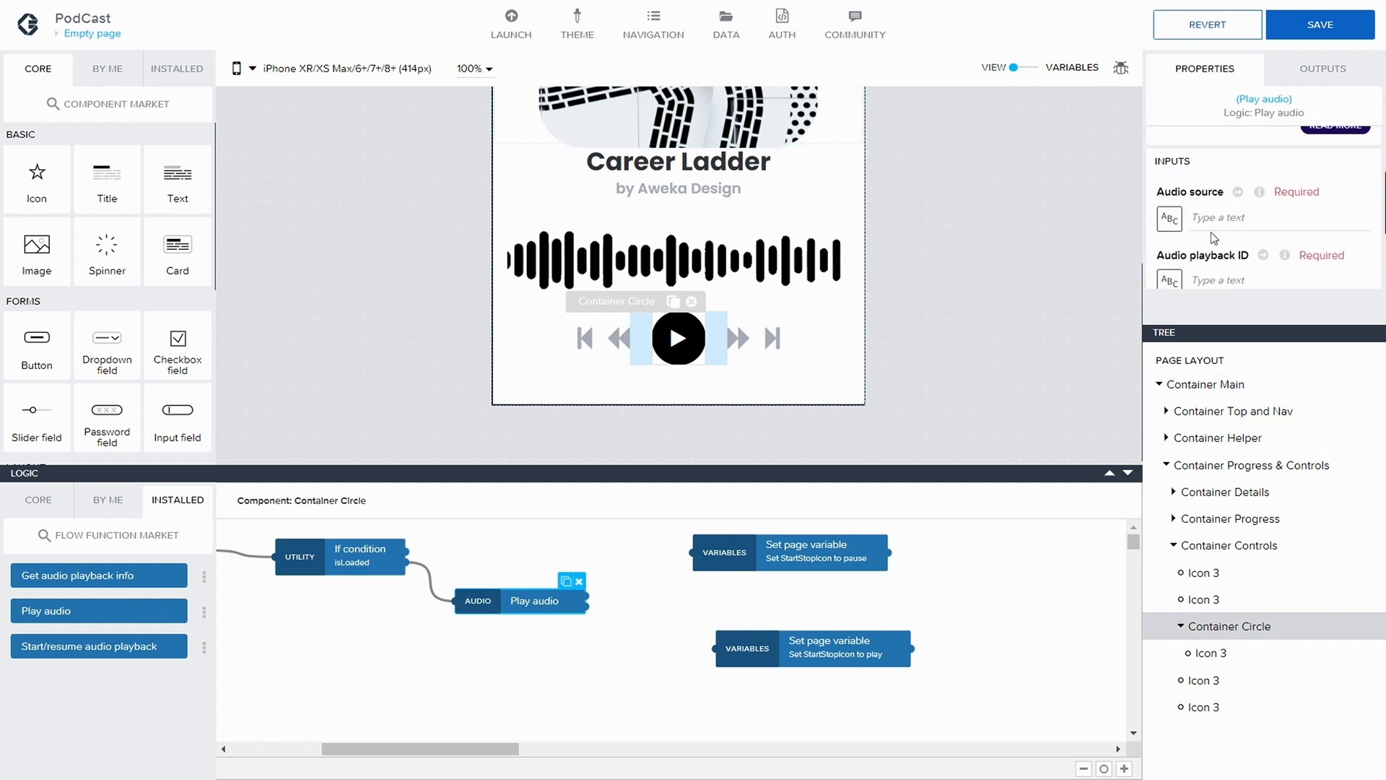
left_click(1170, 218)
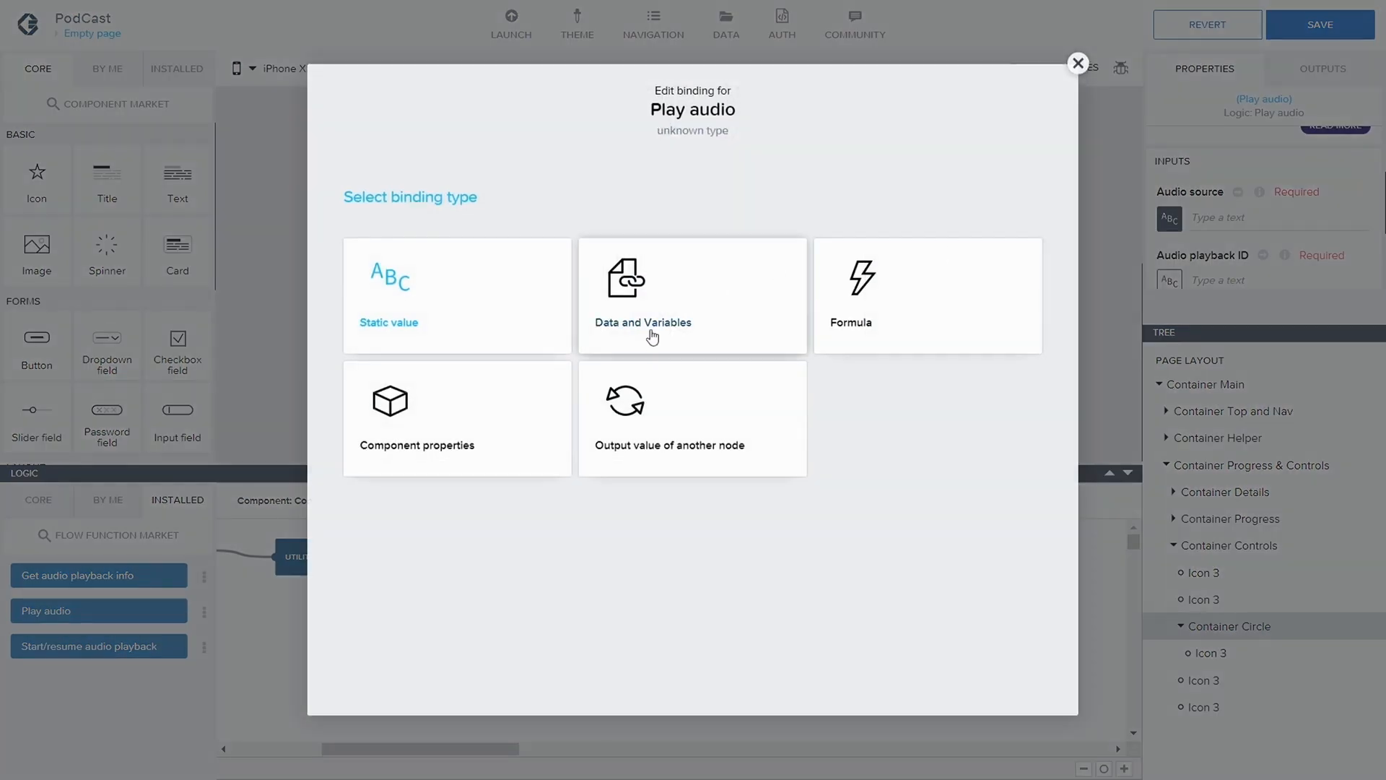
left_click(652, 336)
left_click(686, 347)
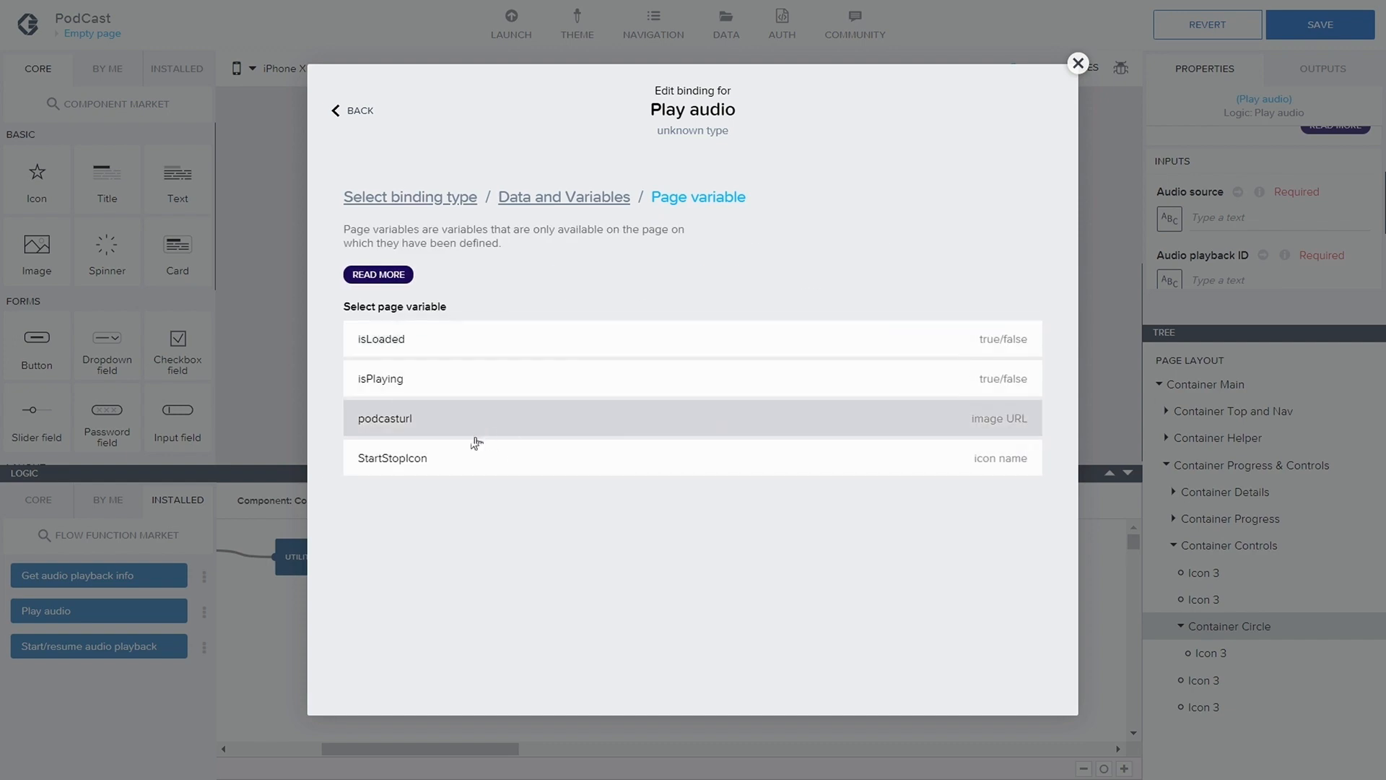
left_click(467, 426)
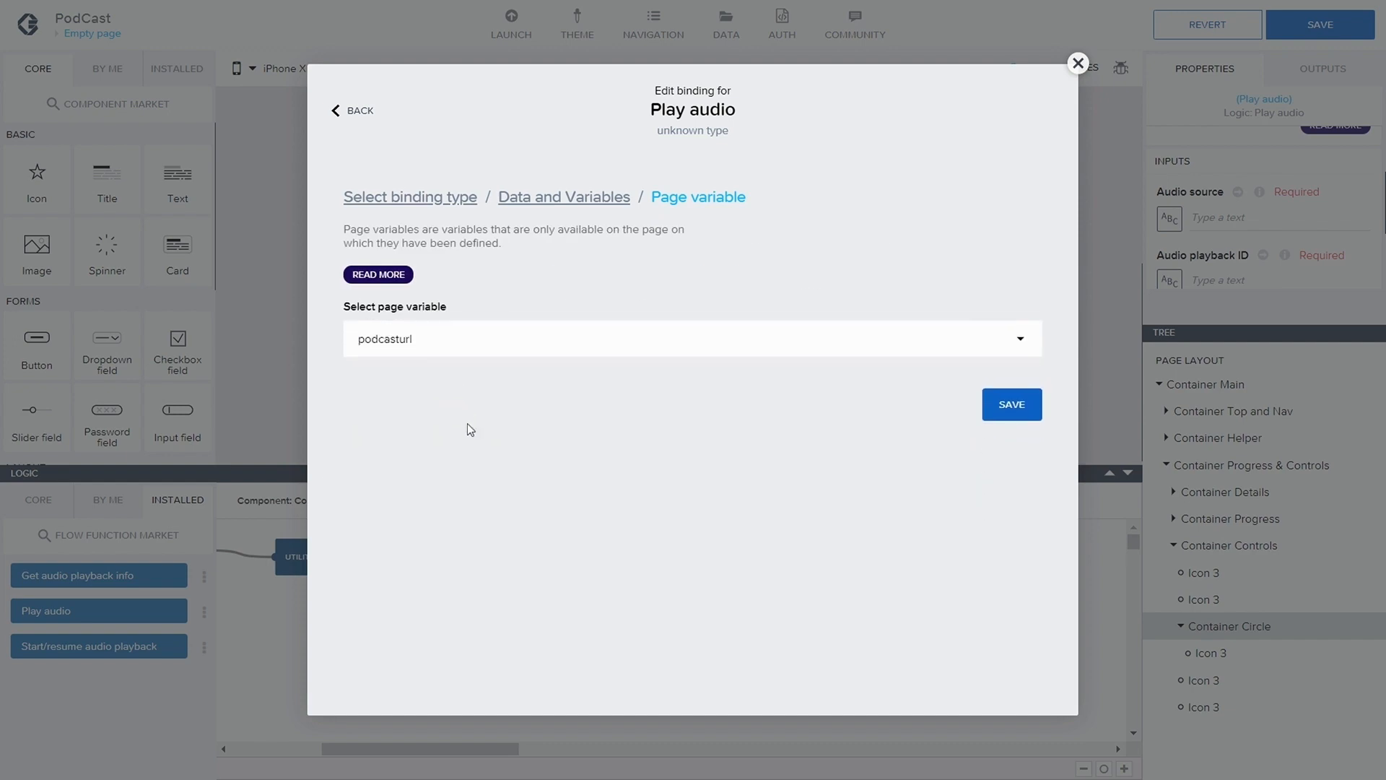
left_click(992, 409)
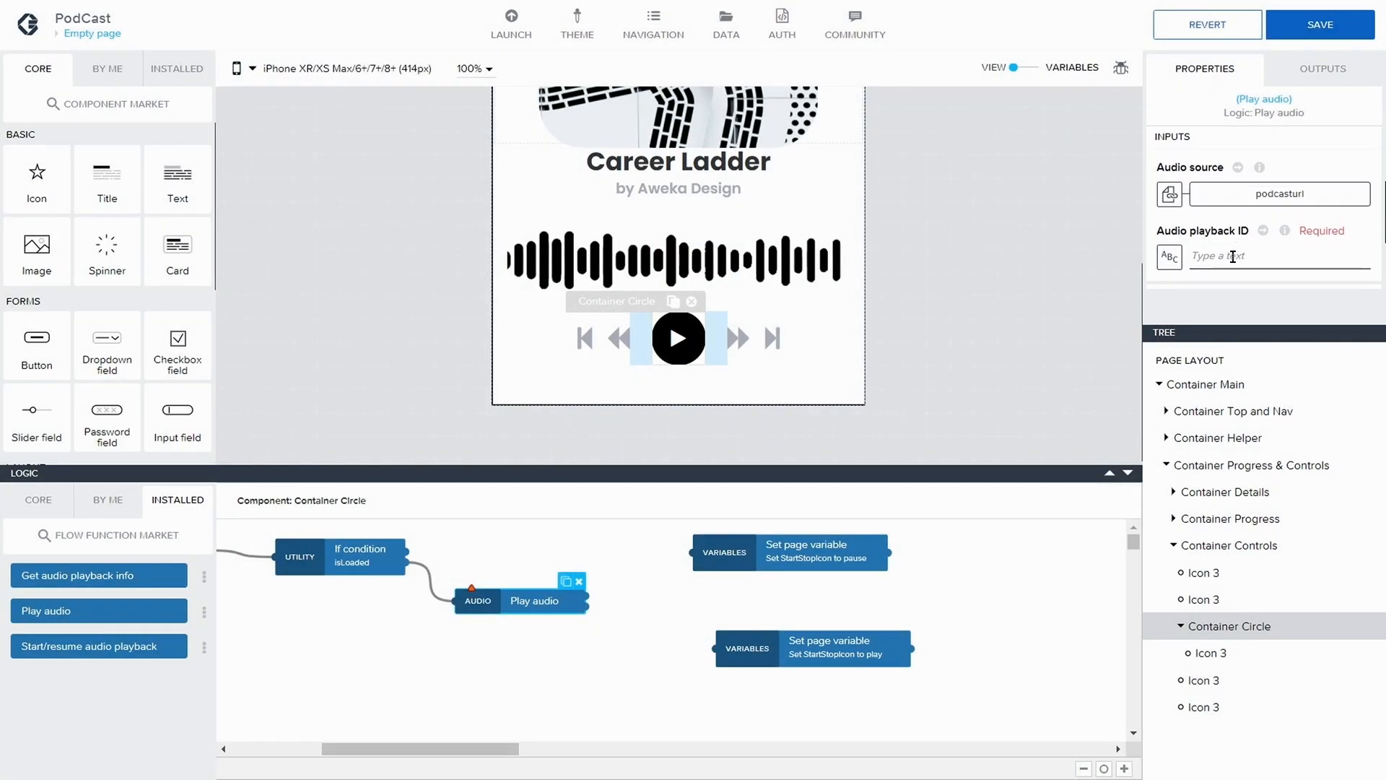
Add a page variable named audioInstance with the Text value type and save the application
left_click(1235, 256)
scroll(944, 227, "up", 2)
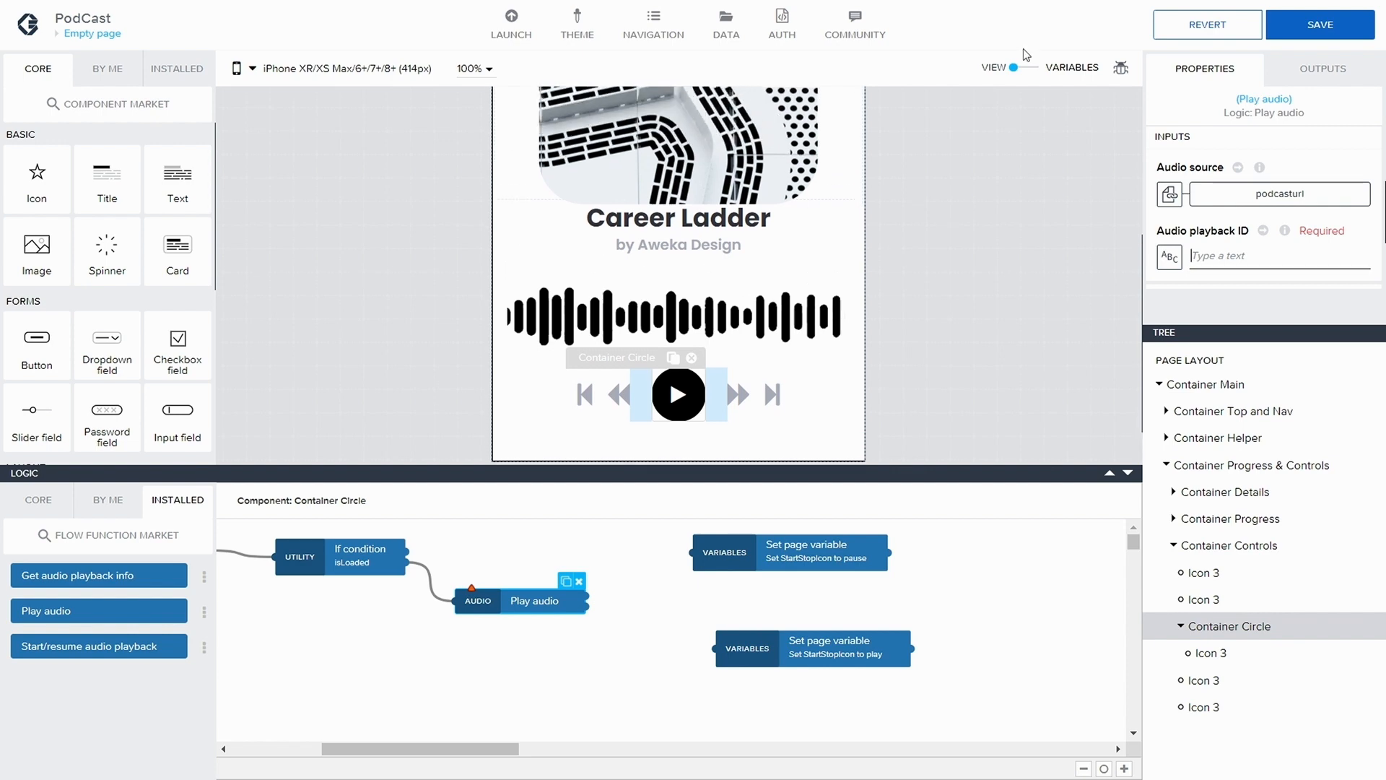
left_click(1024, 67)
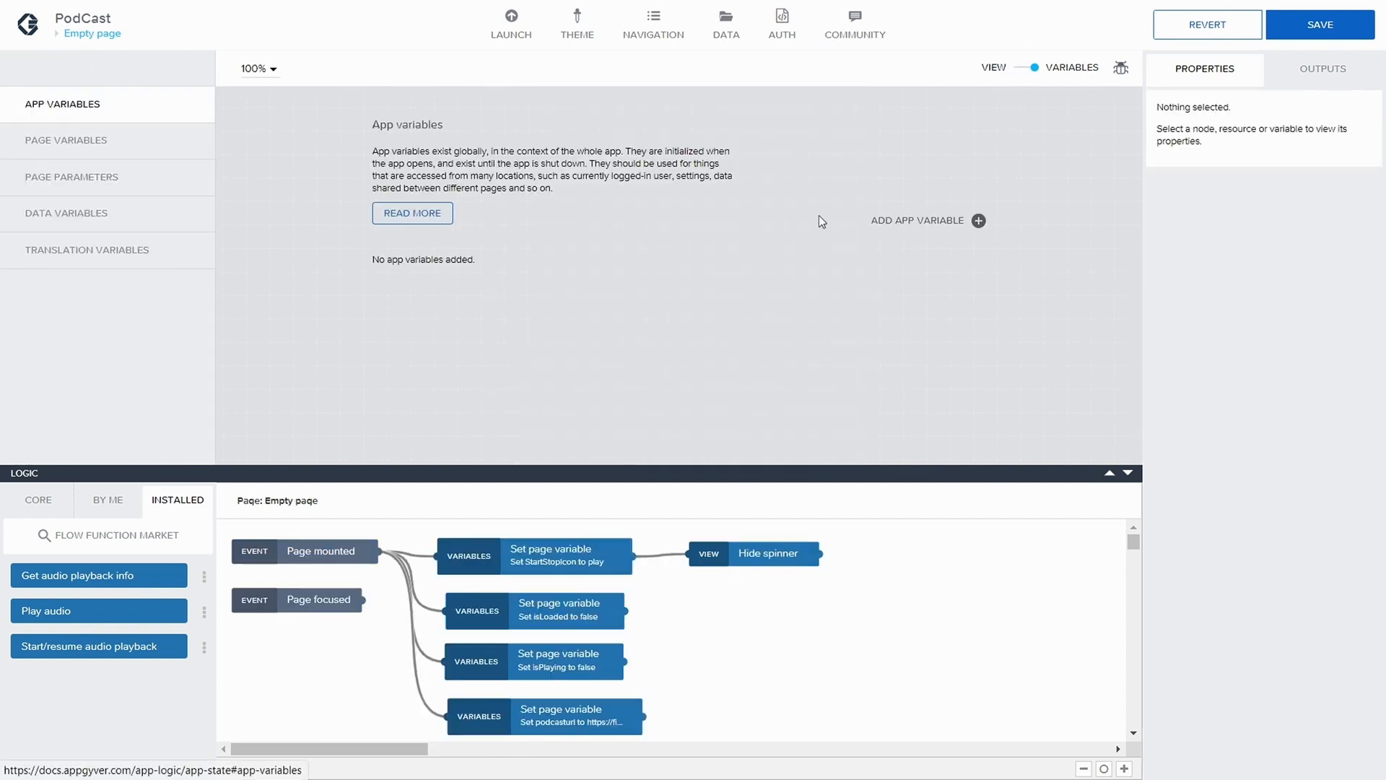
left_click(159, 153)
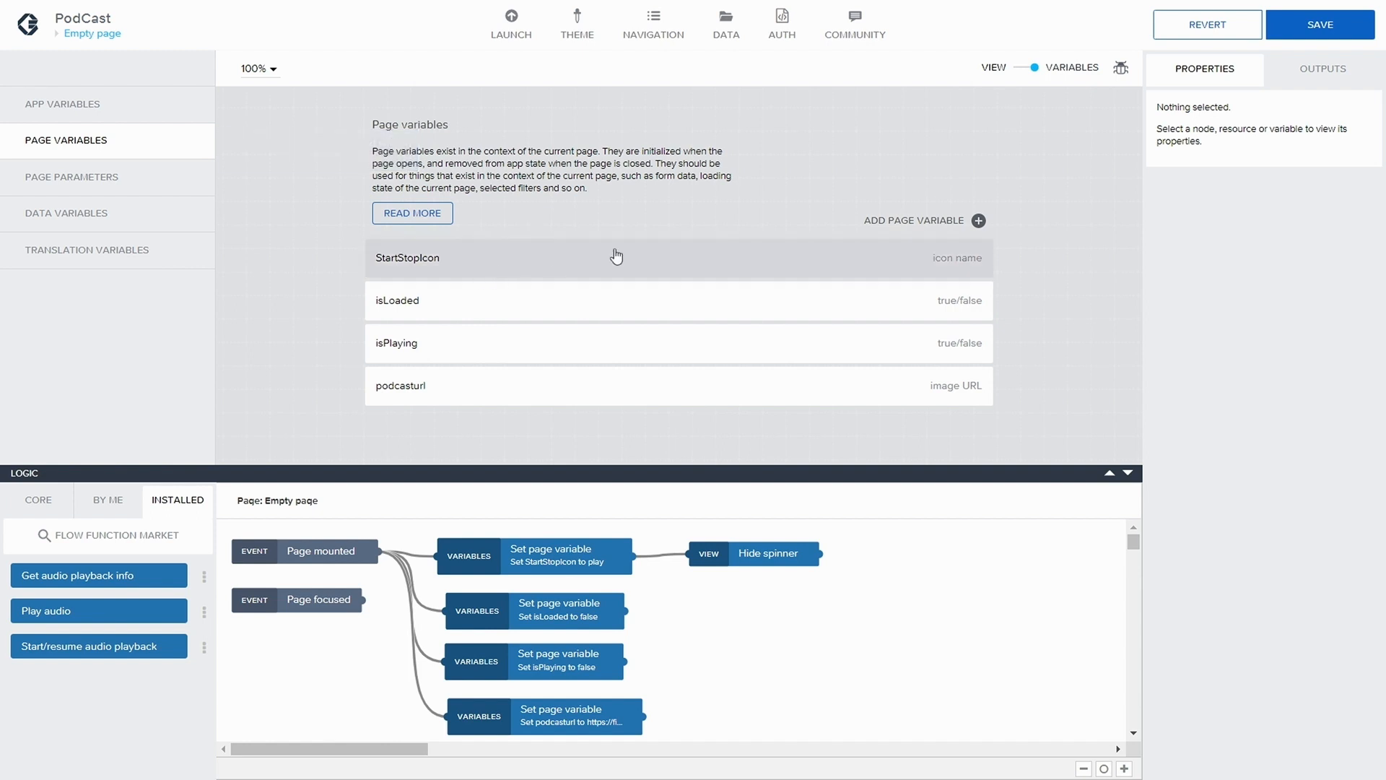
left_click(887, 223)
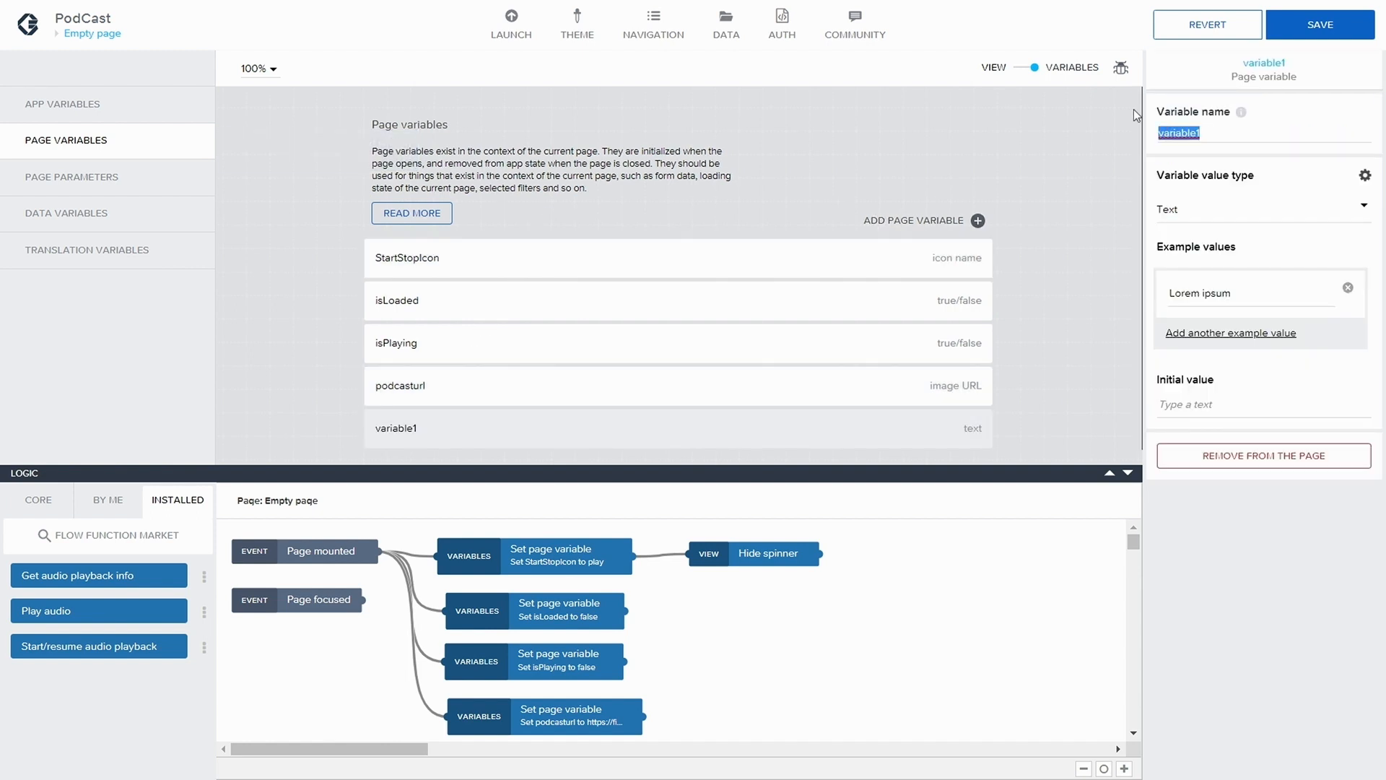
type("aud")
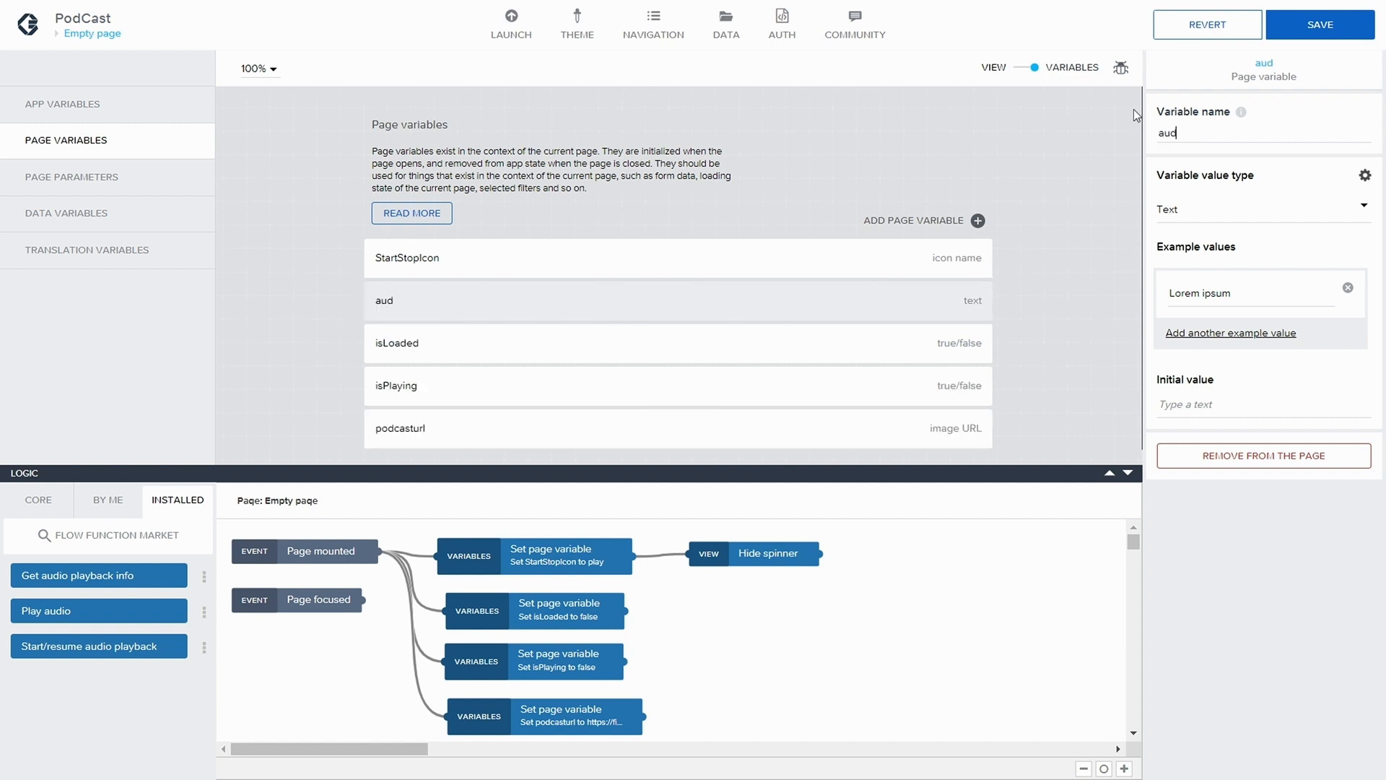
type("ioInstance")
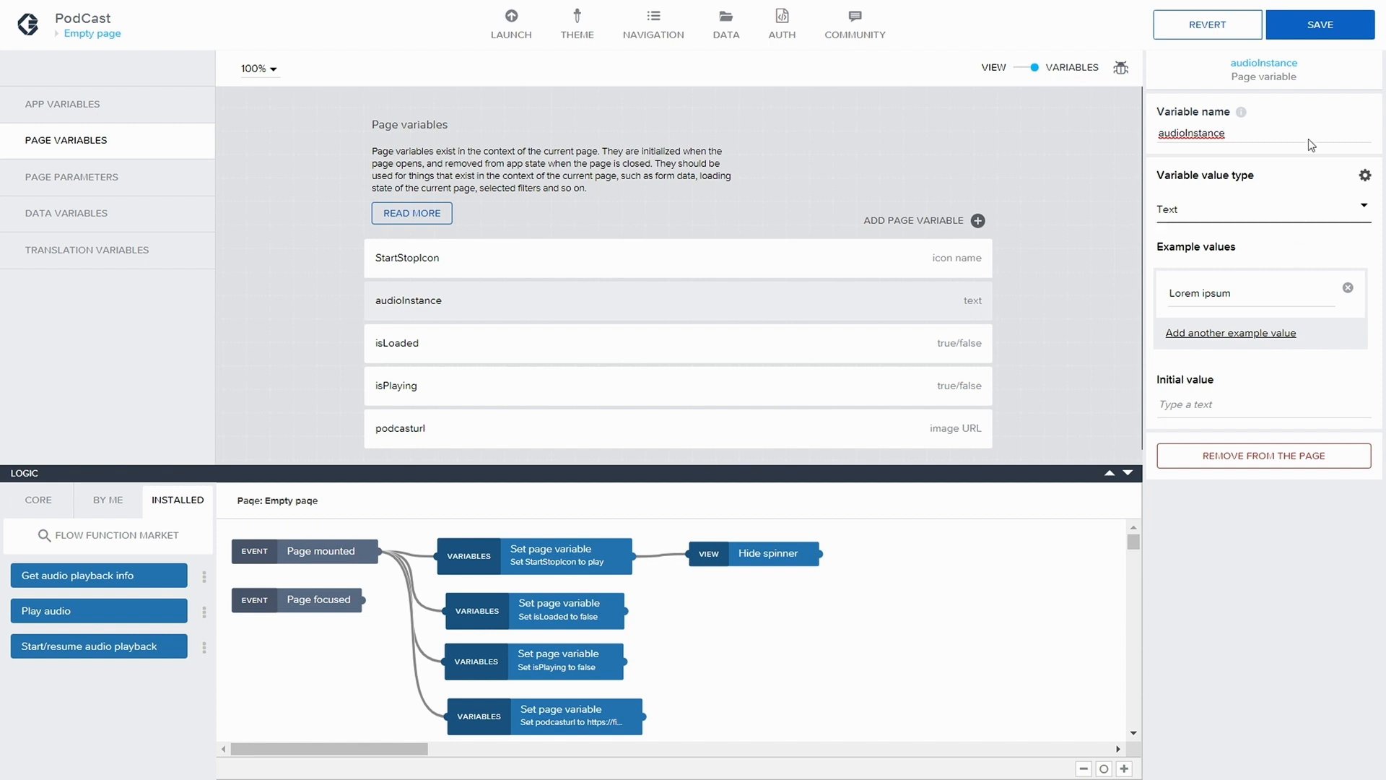
left_click(1335, 29)
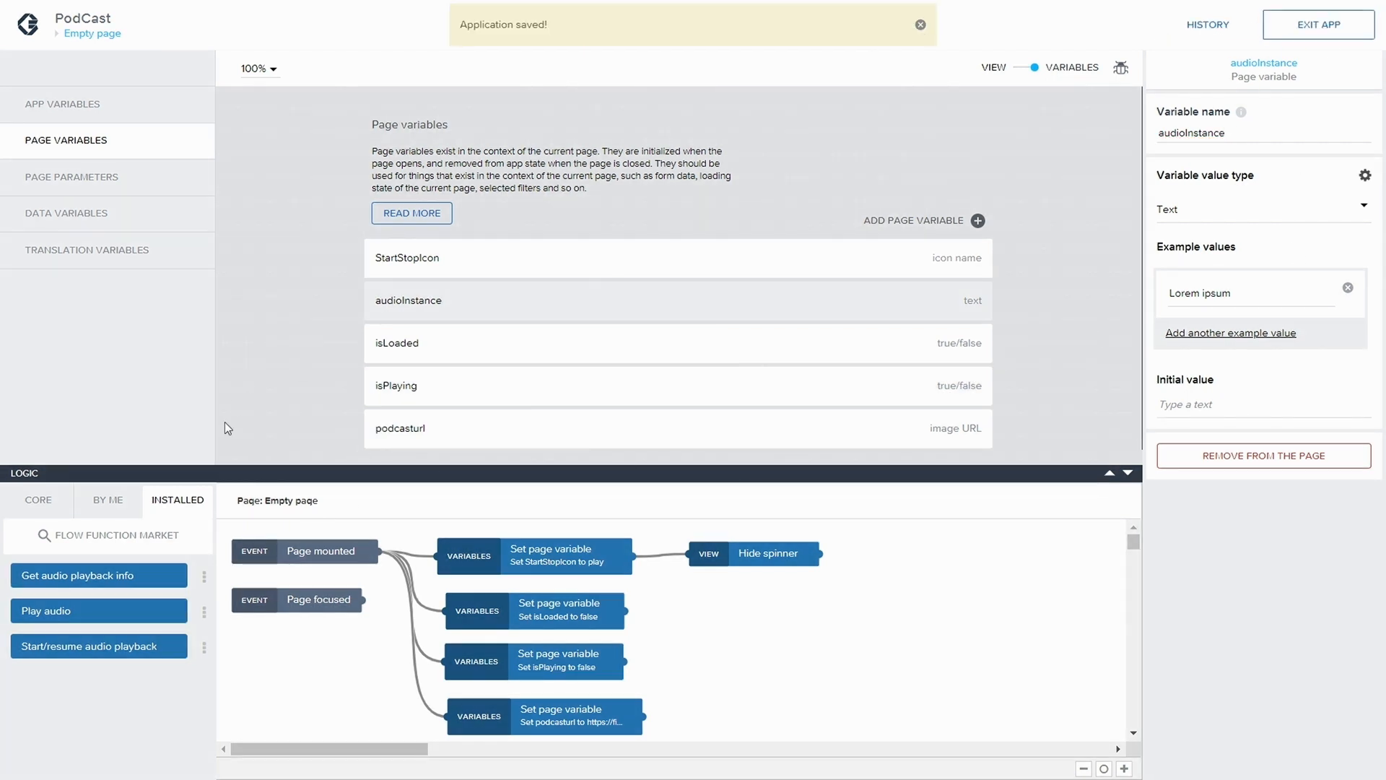
Duplicate the podcasturl Set page variable node in the page logic and connect the Page mounted event to the copy
left_click(1047, 71)
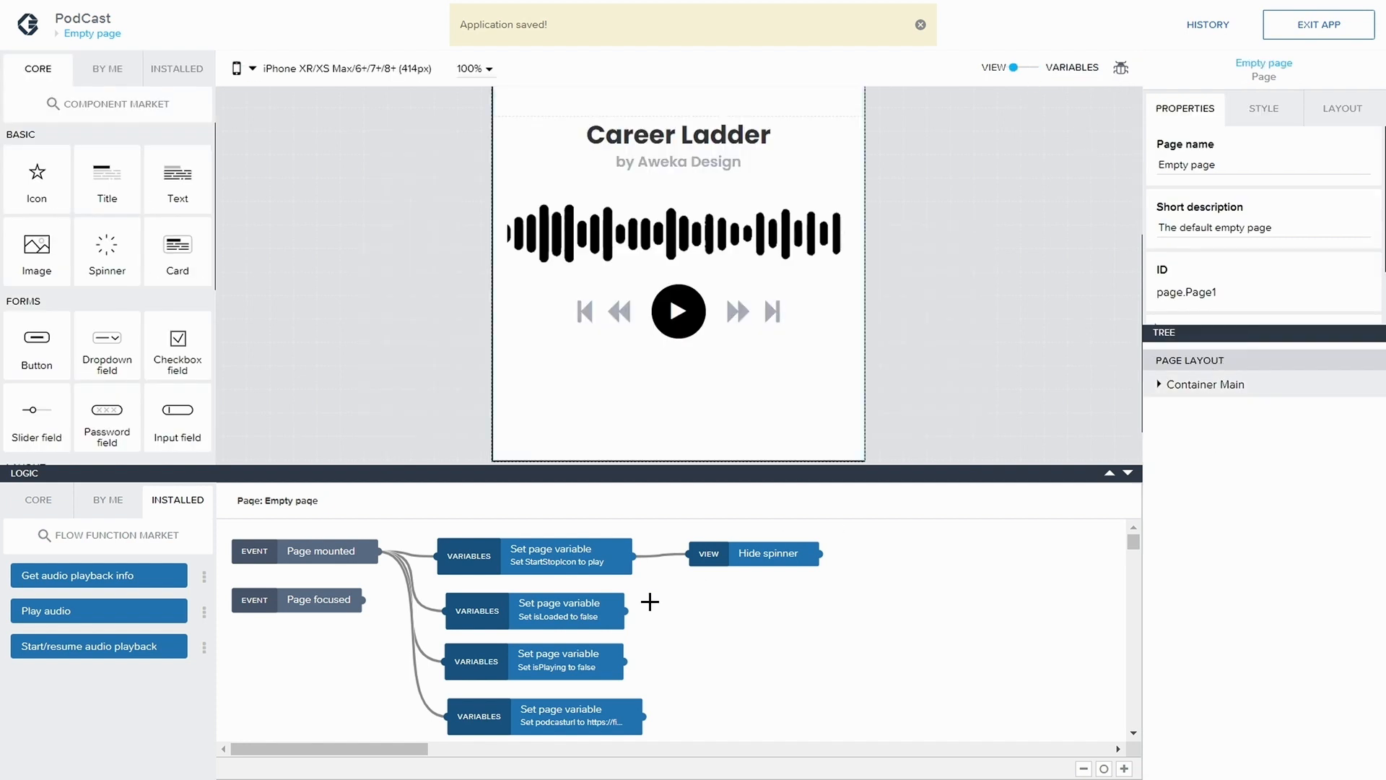
scroll(551, 656, "down", 1)
left_click(571, 658)
key("ctrl+d")
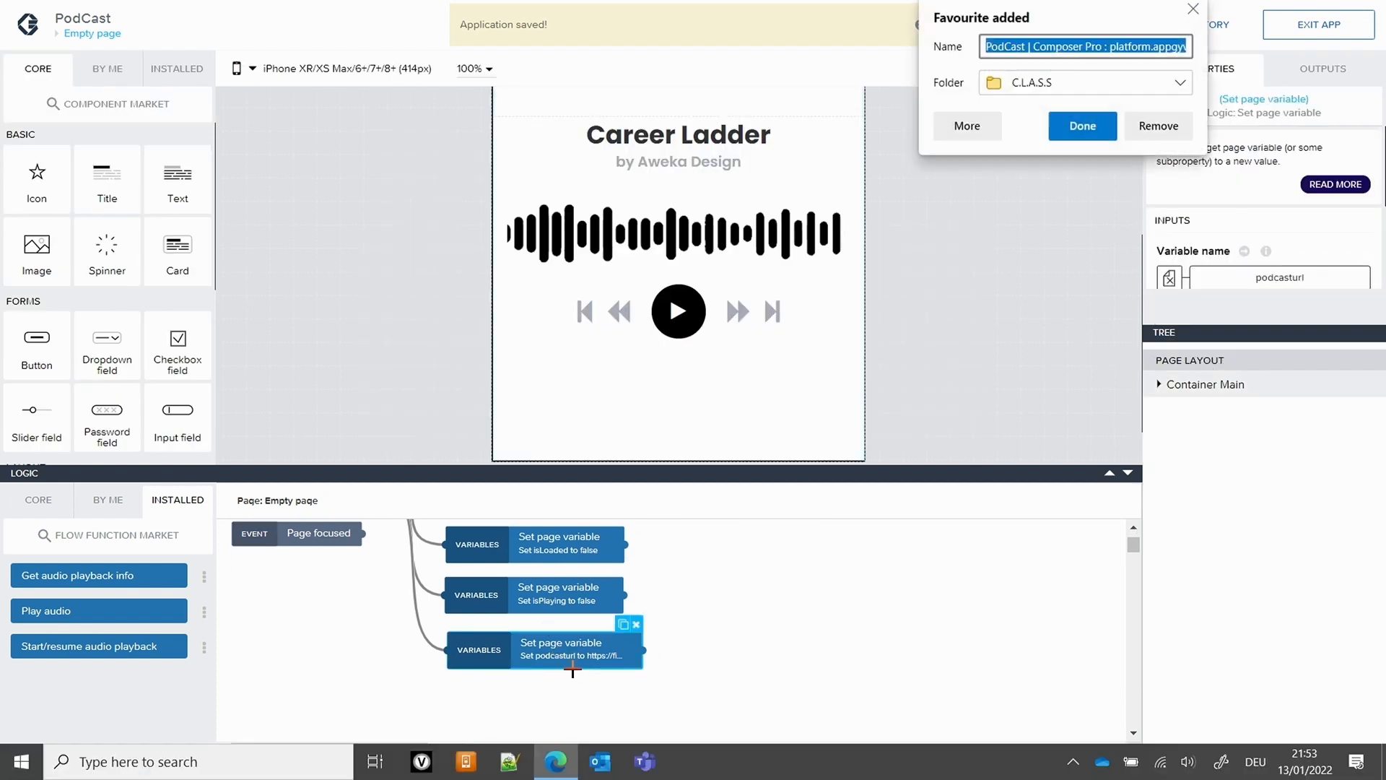
left_click(1175, 164)
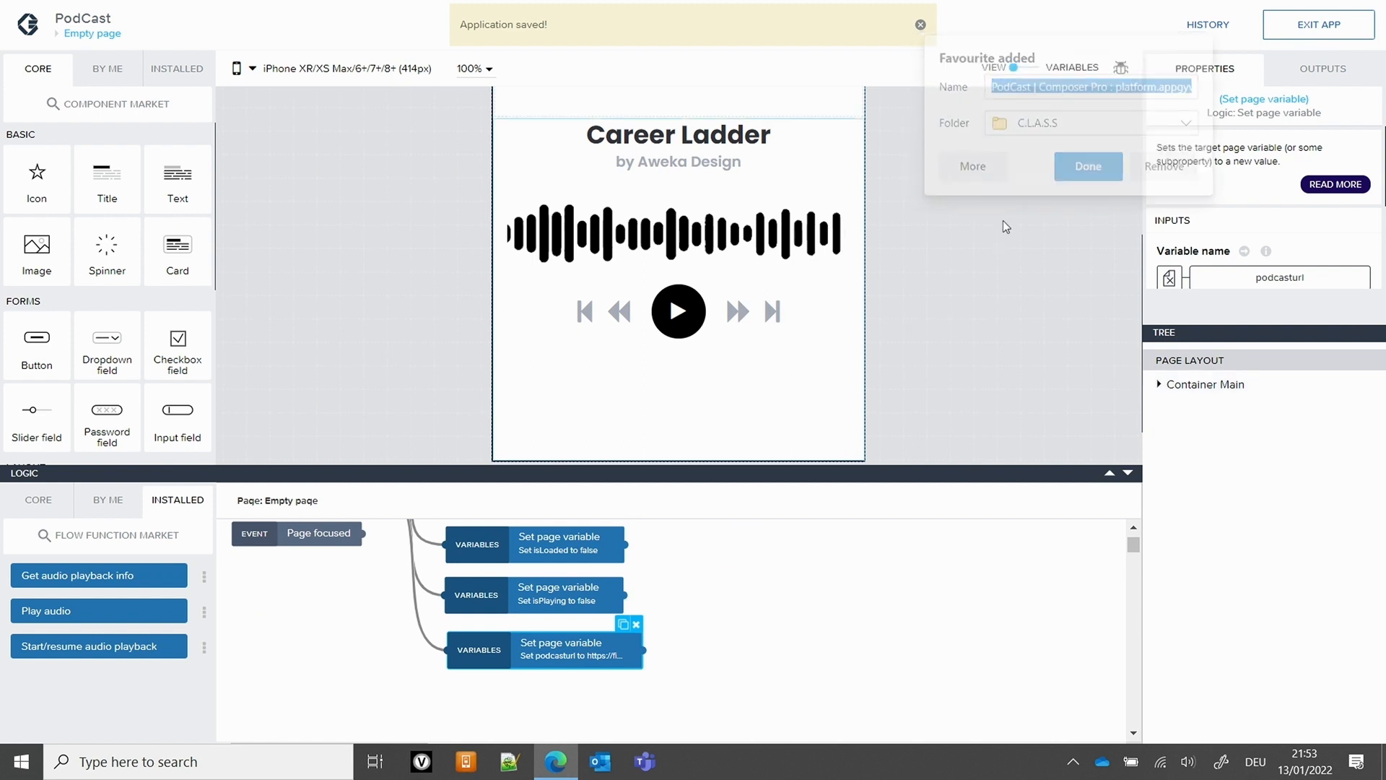
left_click(625, 633)
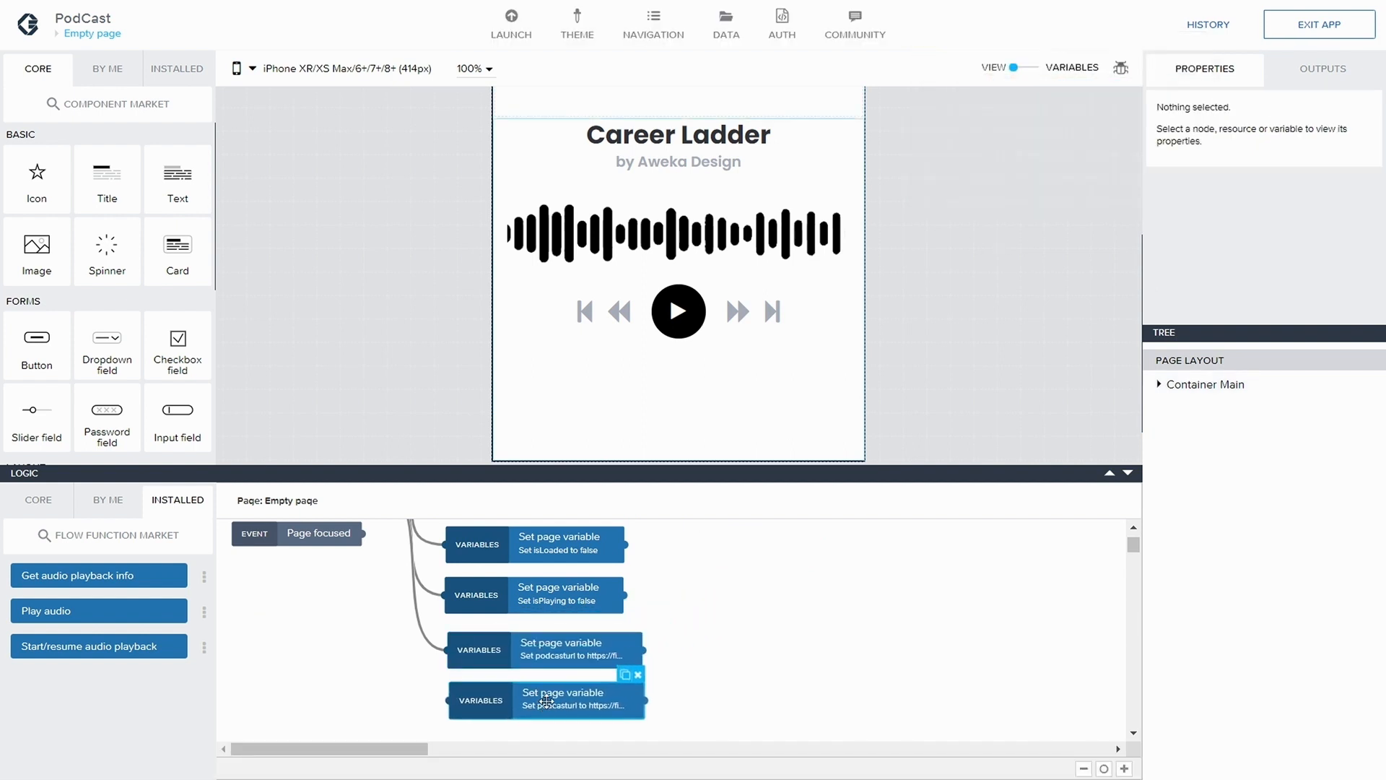
scroll(376, 650, "up", 1)
left_click_drag(381, 553, 478, 724)
scroll(480, 722, "down", 1)
Bind the duplicated Set page variable node's variable name to the audioInstance page variable
left_click(566, 668)
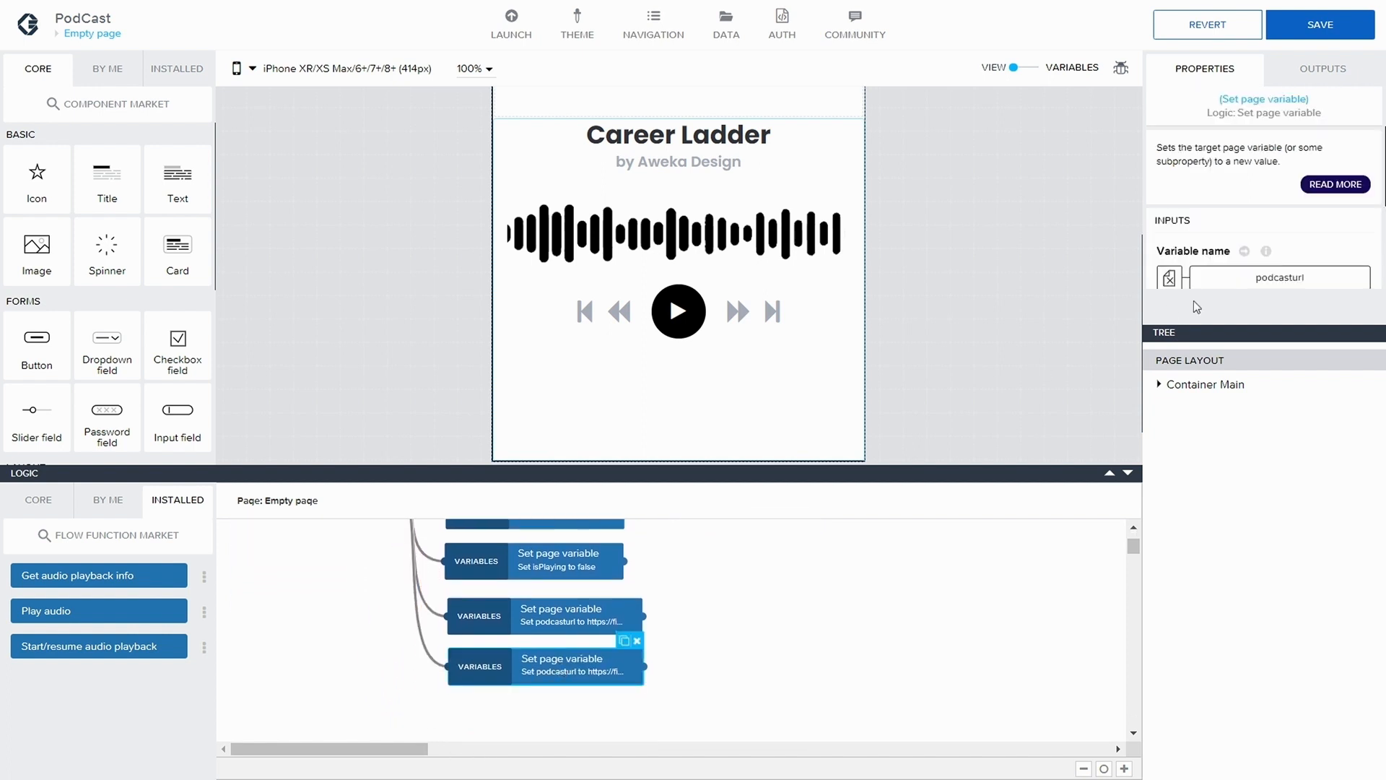
left_click(1250, 280)
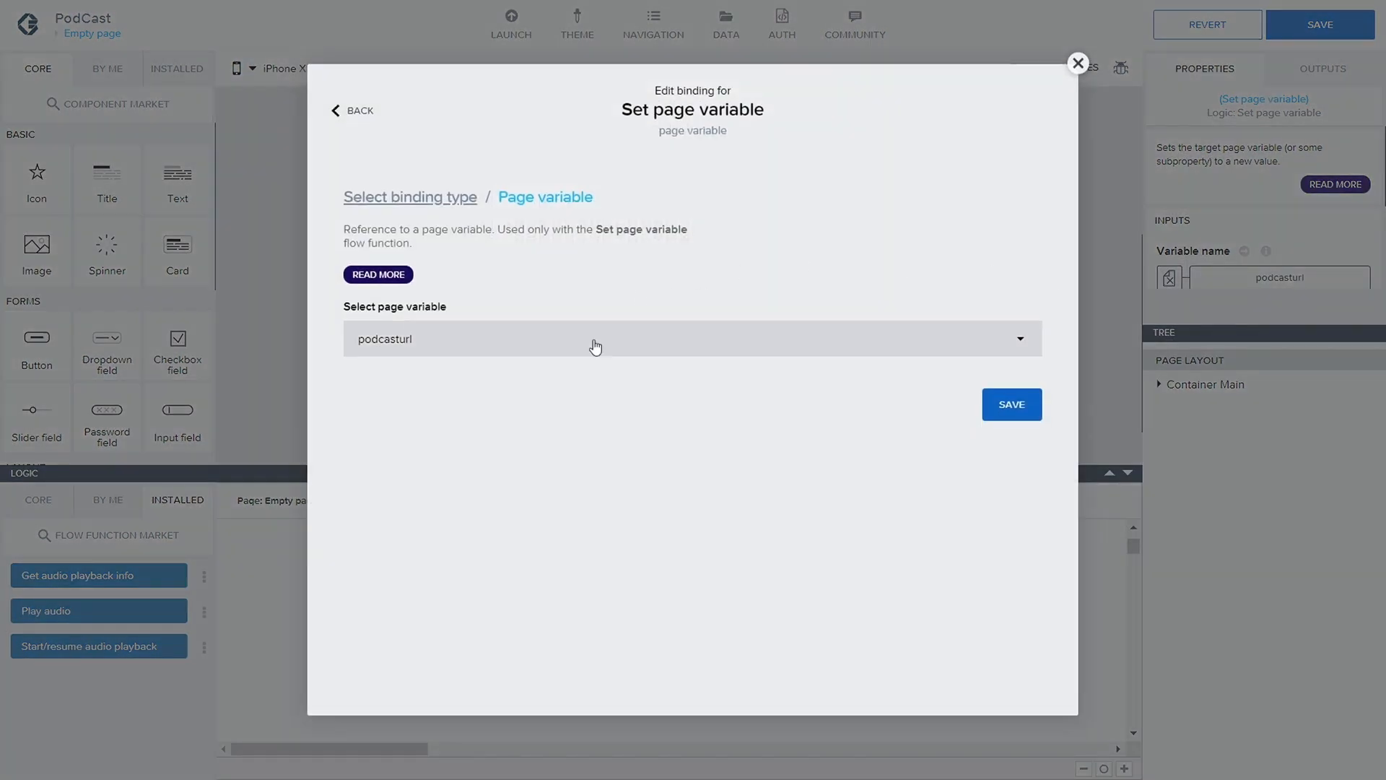
left_click(593, 345)
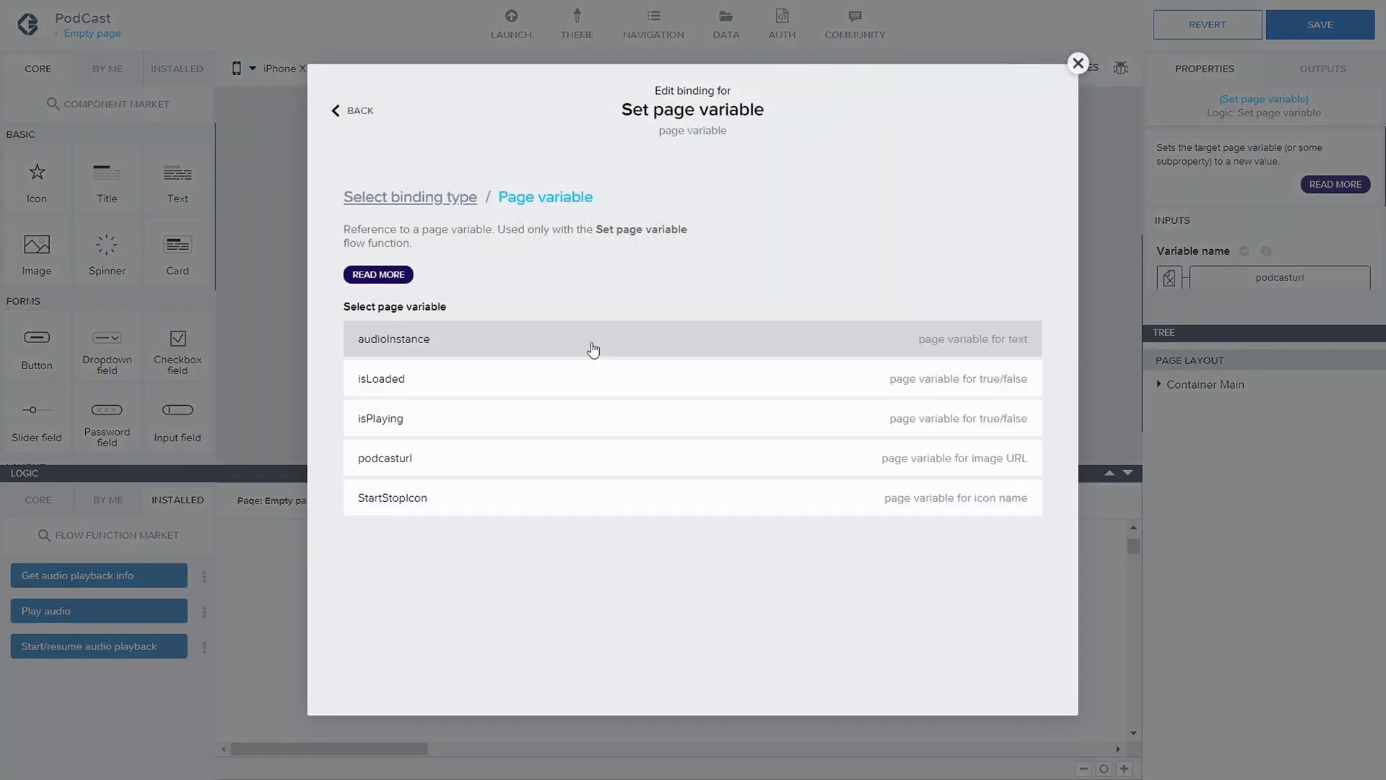
left_click(593, 350)
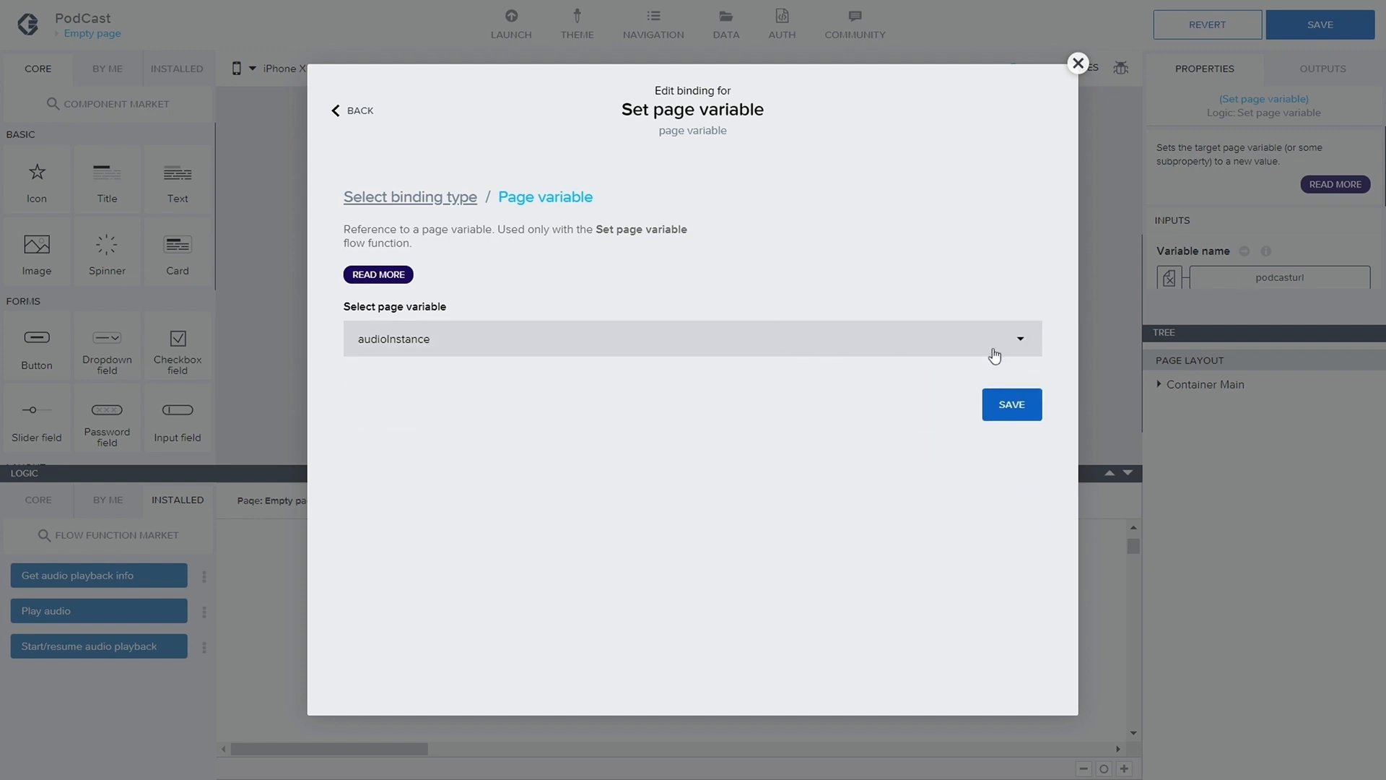
left_click(1013, 405)
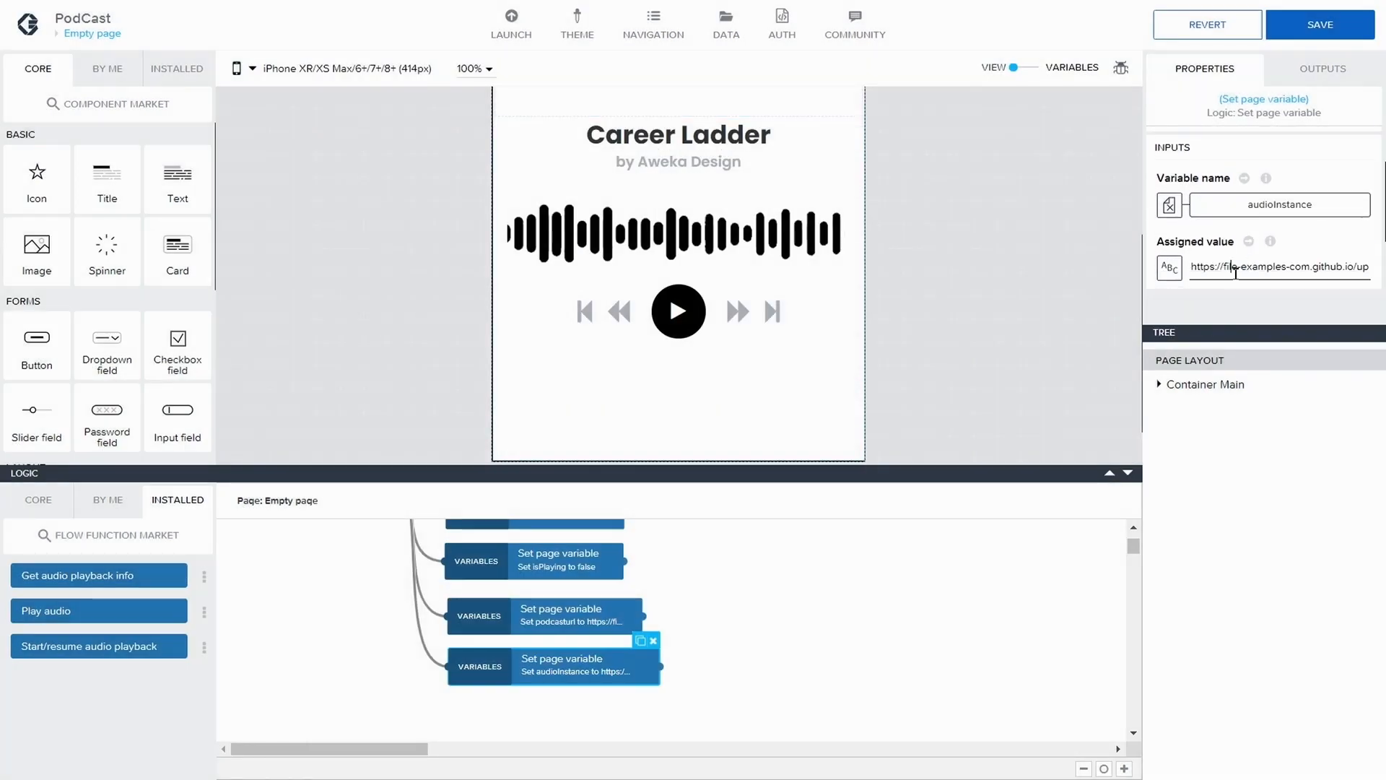
Set the audioInstance node's assigned value to AALS10201FL and save the application
left_click(1232, 268)
triple_click(1238, 270)
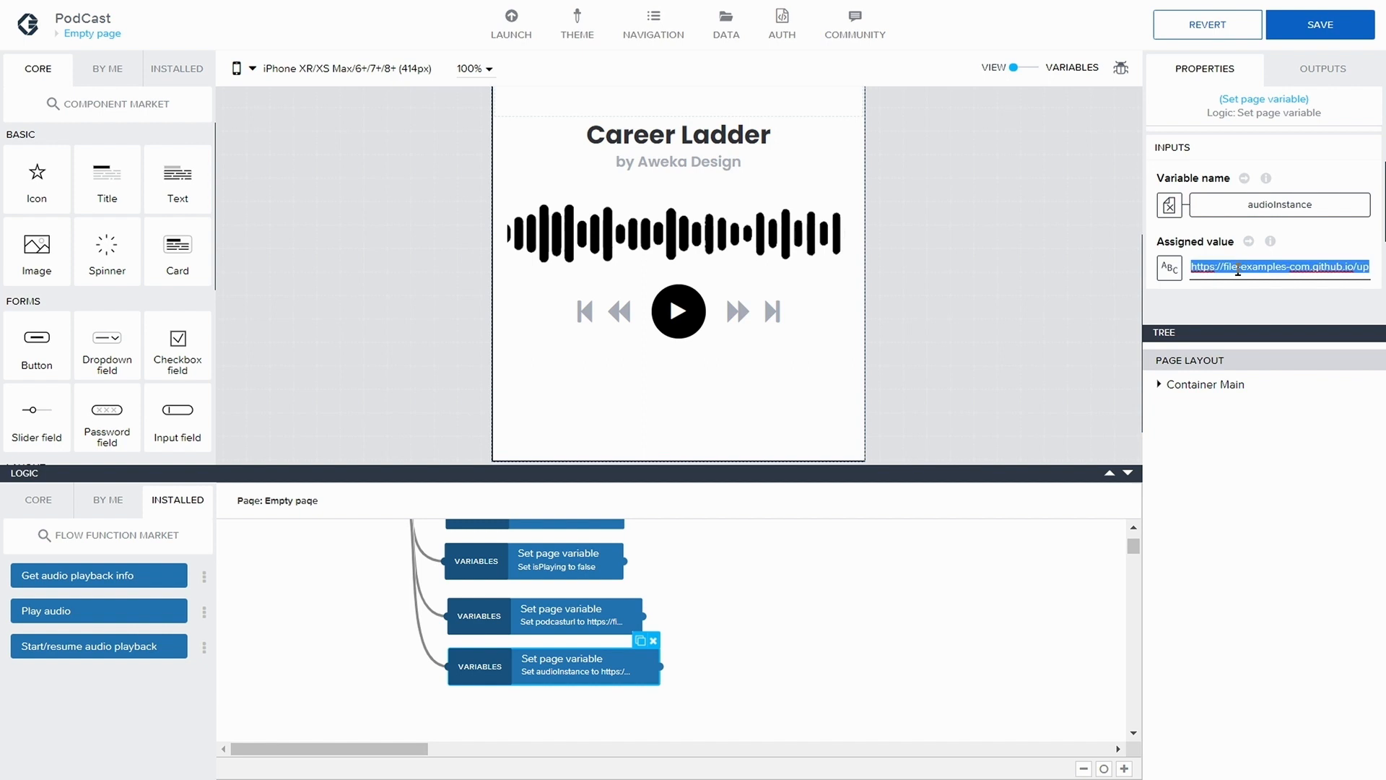
type("AL")
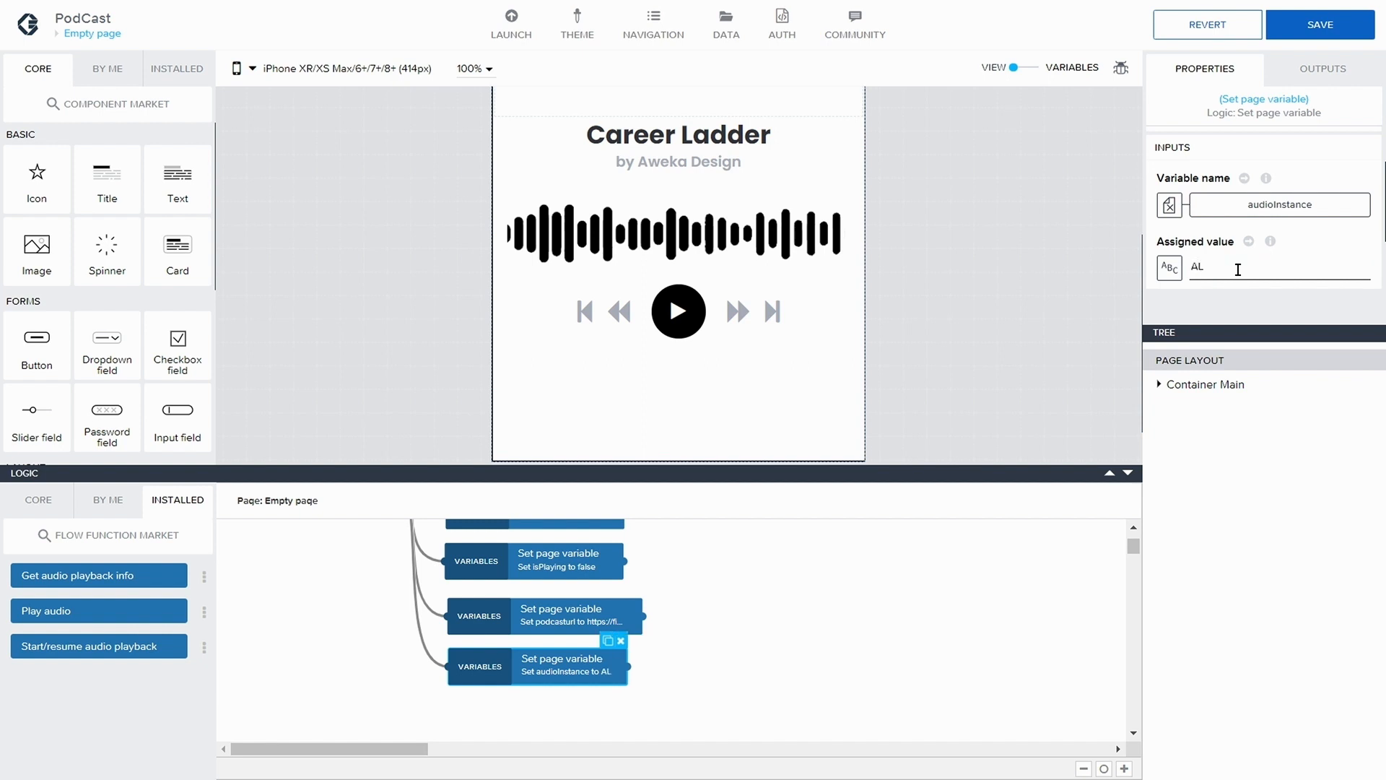
key("BackSpace")
type("ALS")
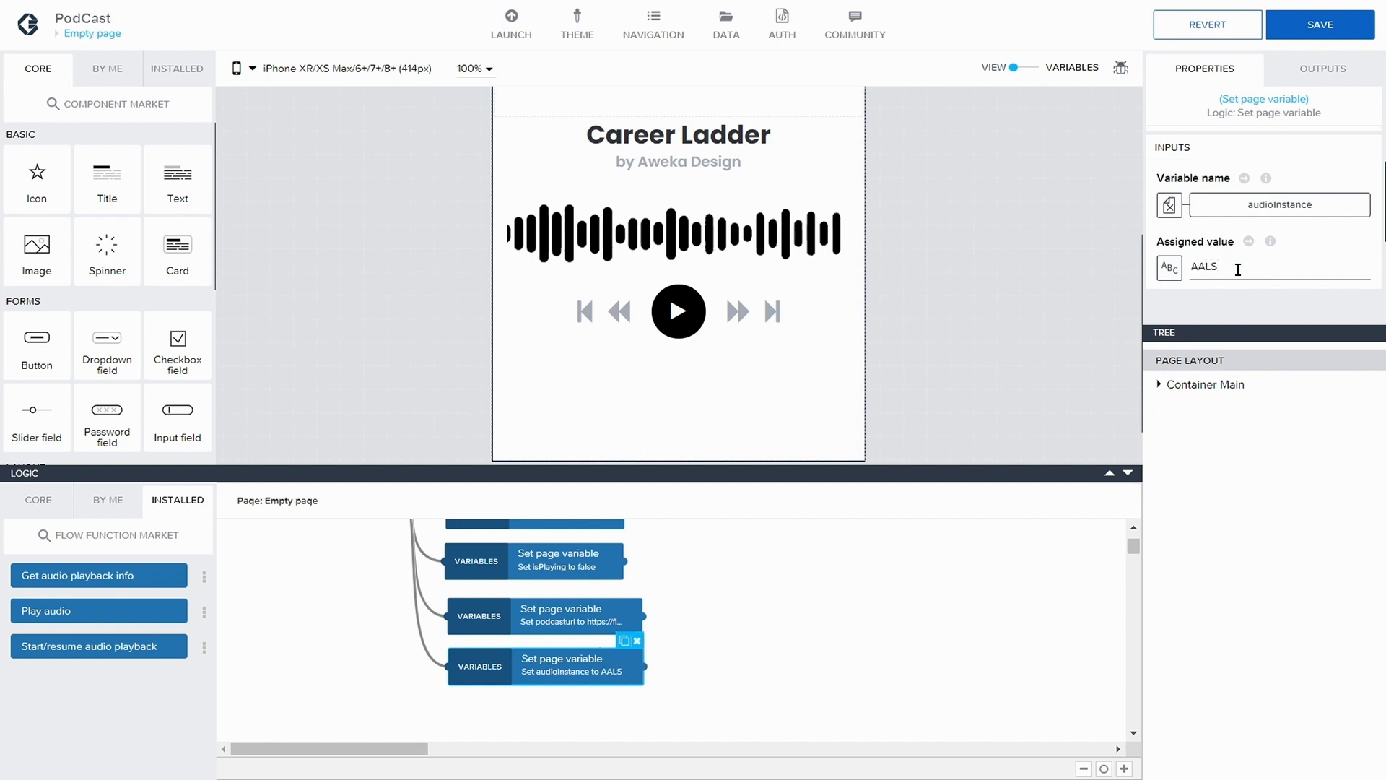
type("10201FL")
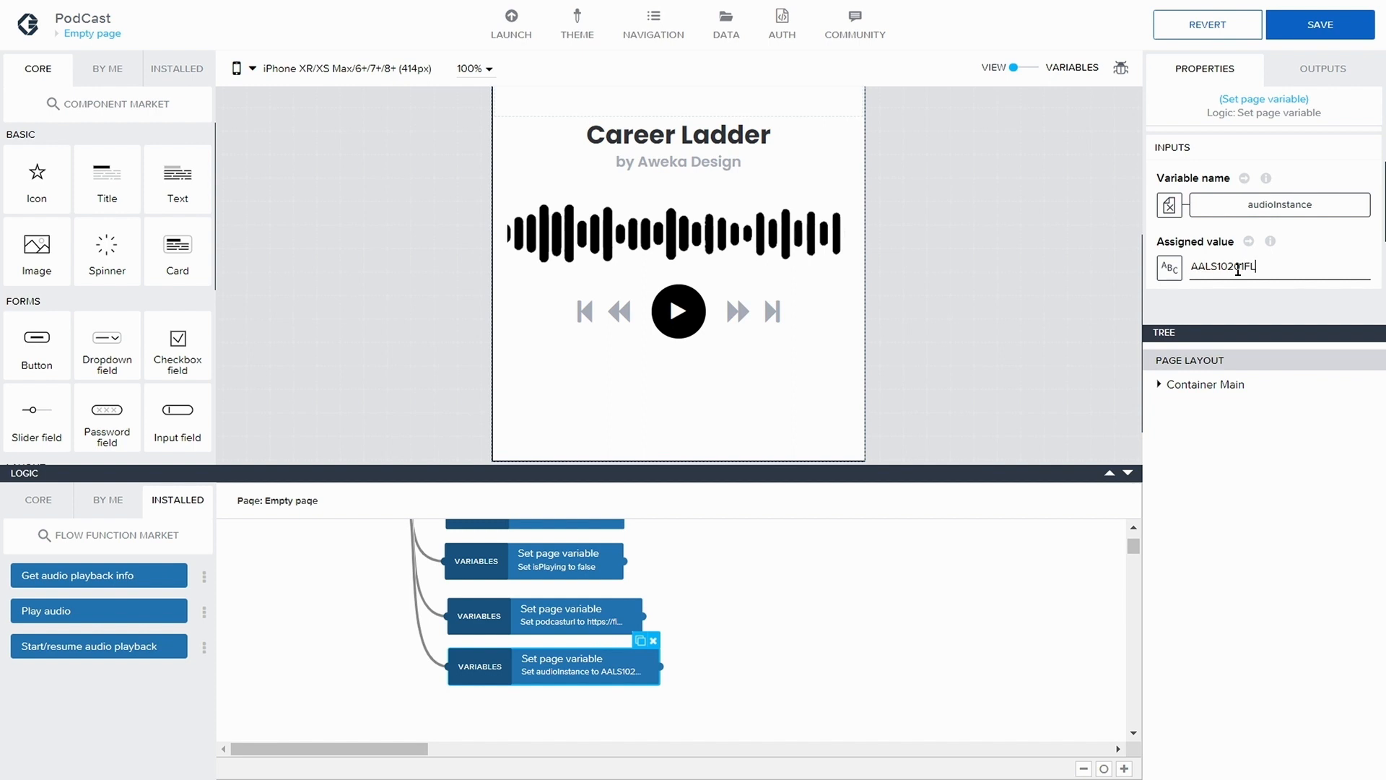
left_click(1345, 28)
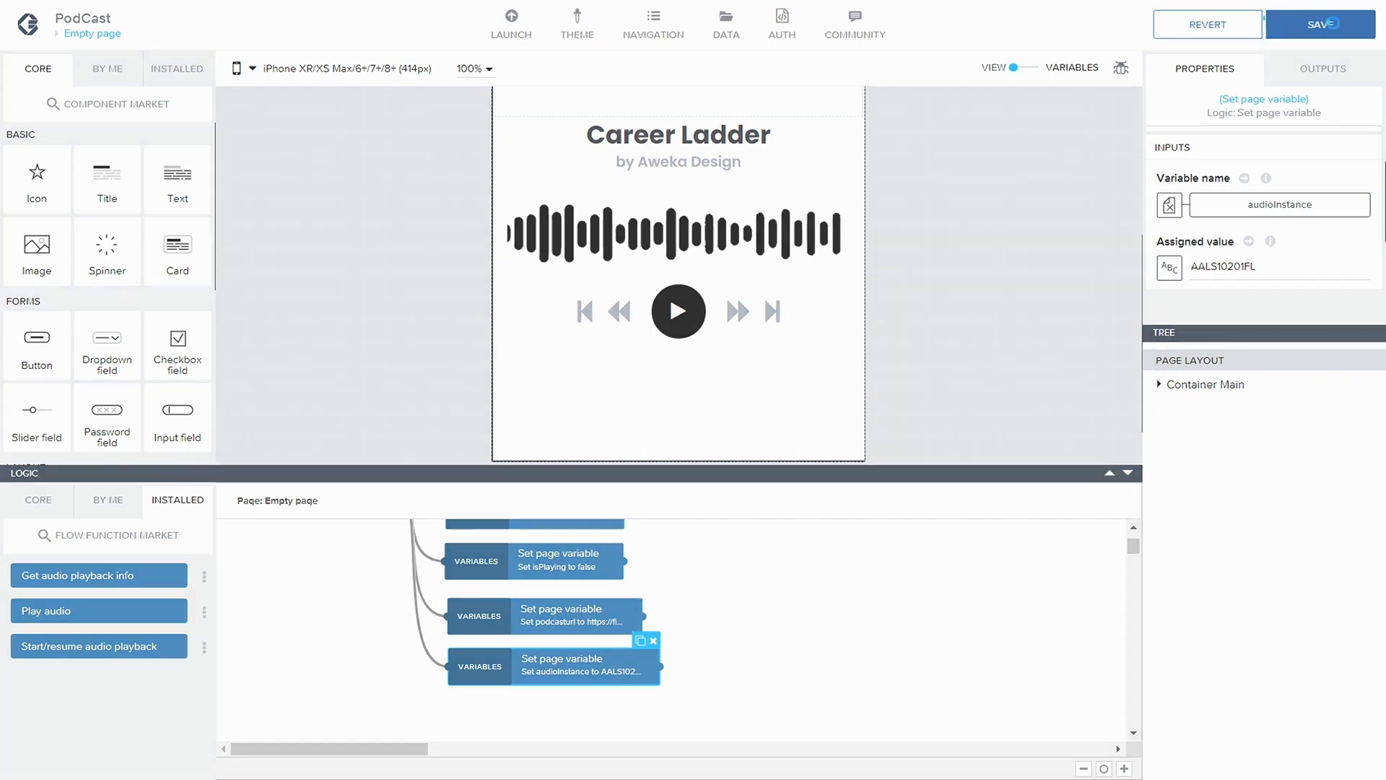
Return to the play button's Container Circle logic and move both StartStopIcon Set page variable nodes farther from the Play audio node
scroll(686, 599, "up", 1)
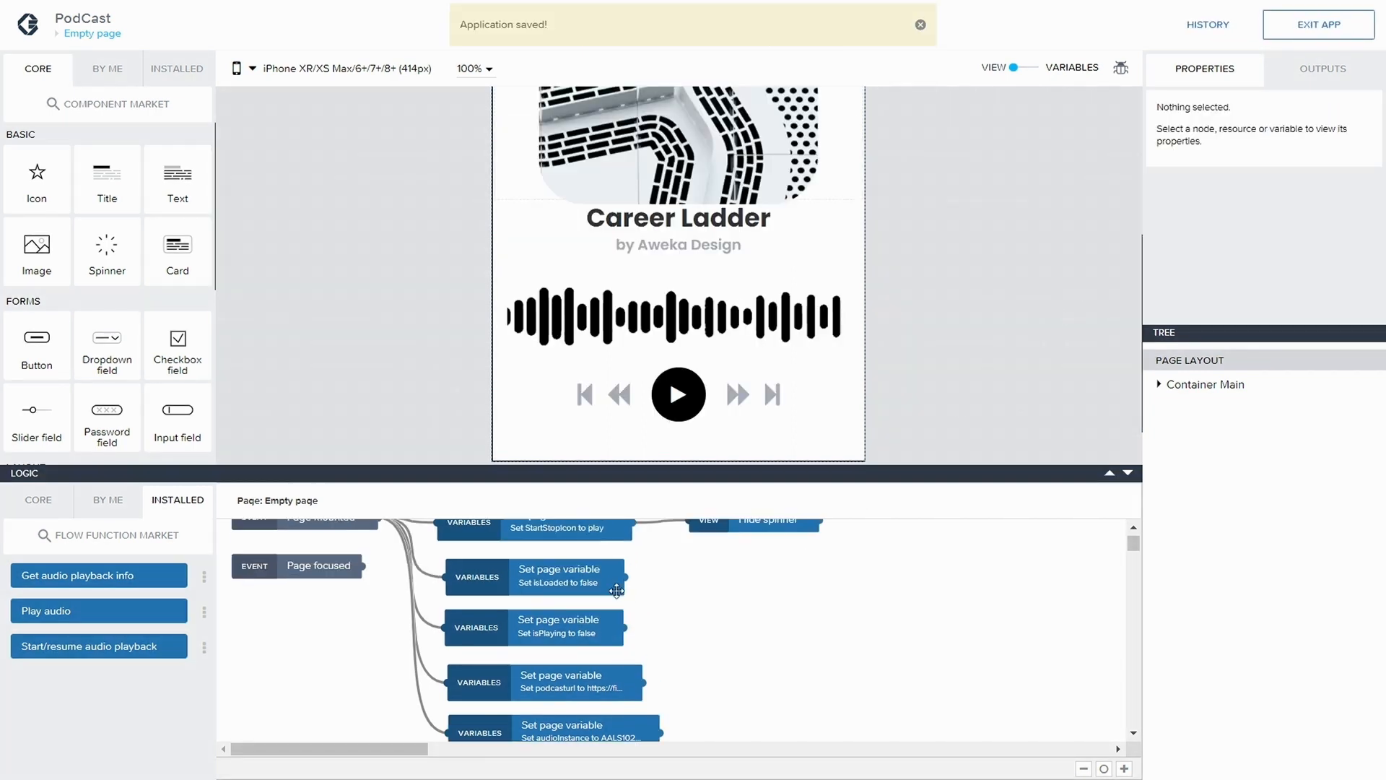
scroll(511, 549, "up", 1)
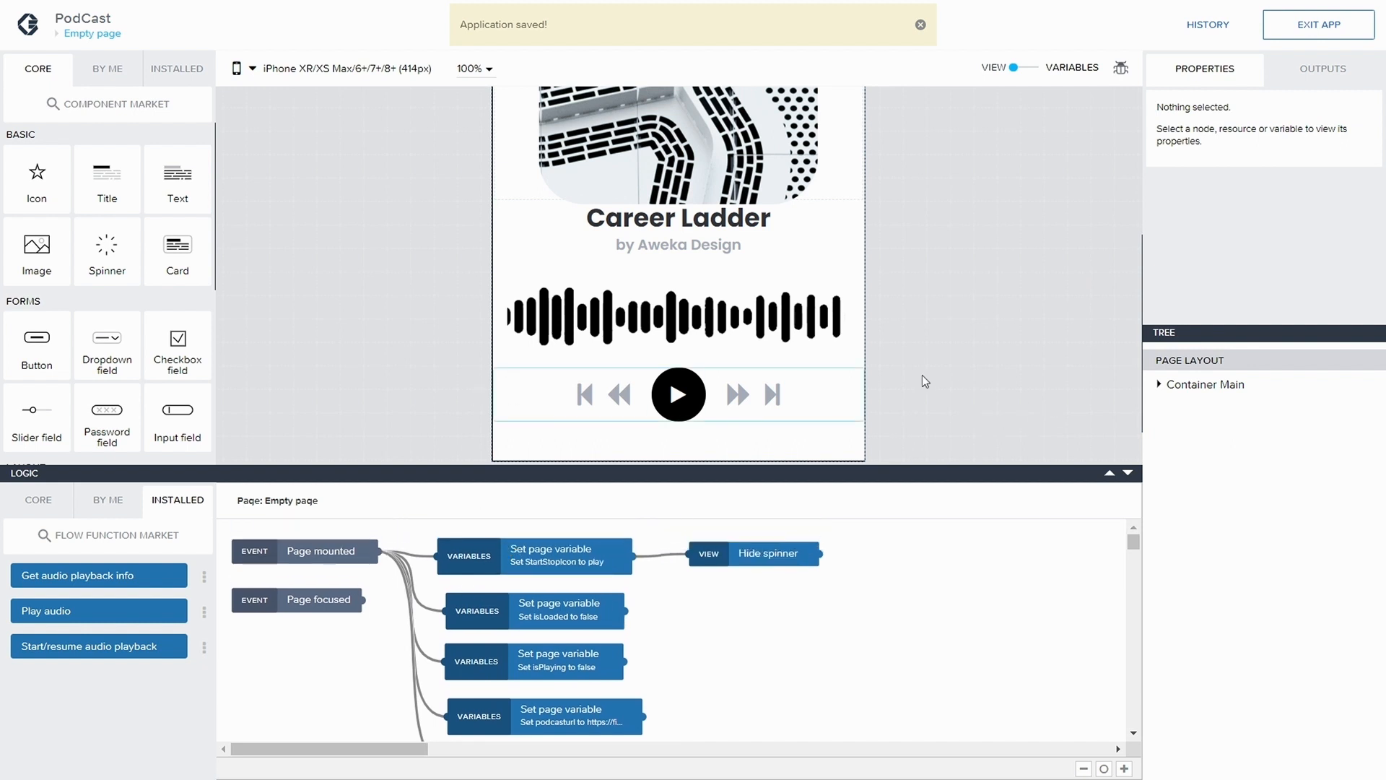
left_click(678, 395)
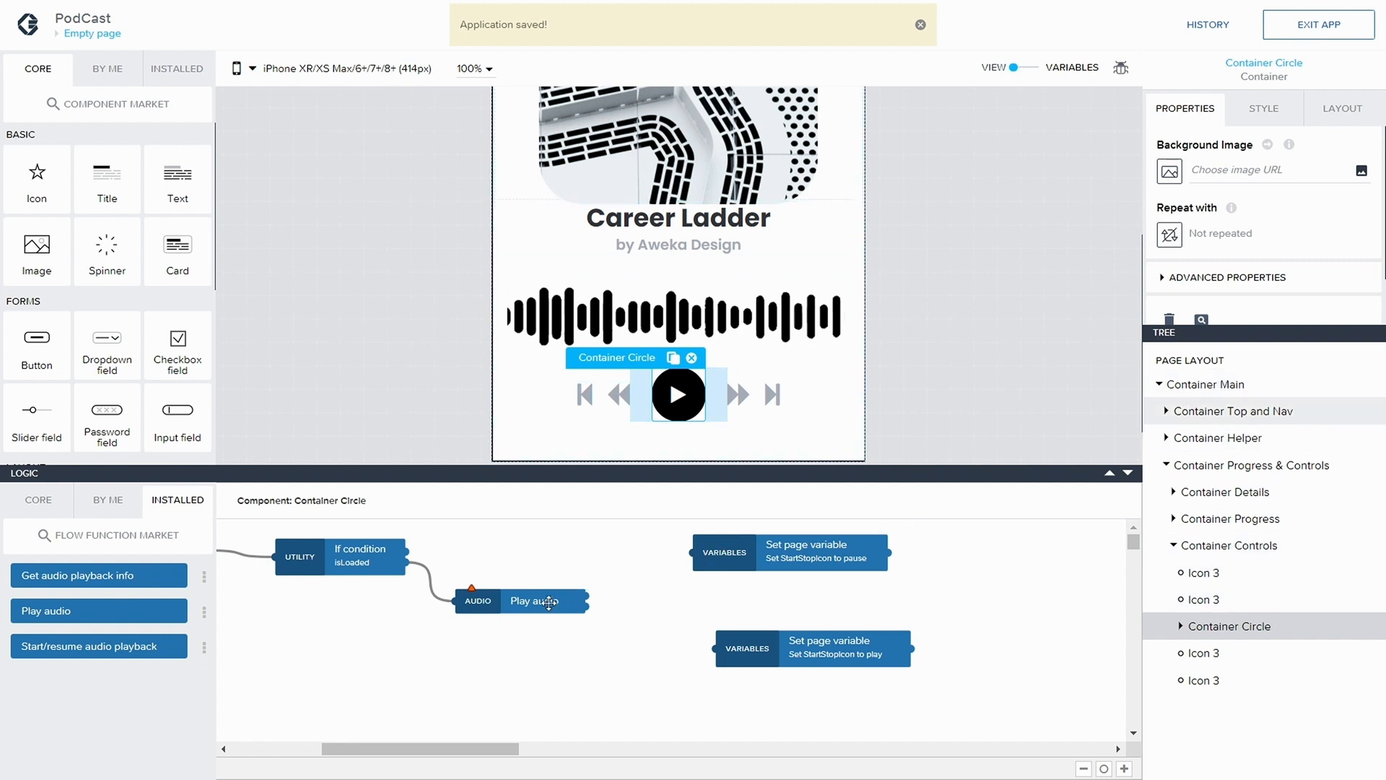
scroll(770, 541, "down", 1)
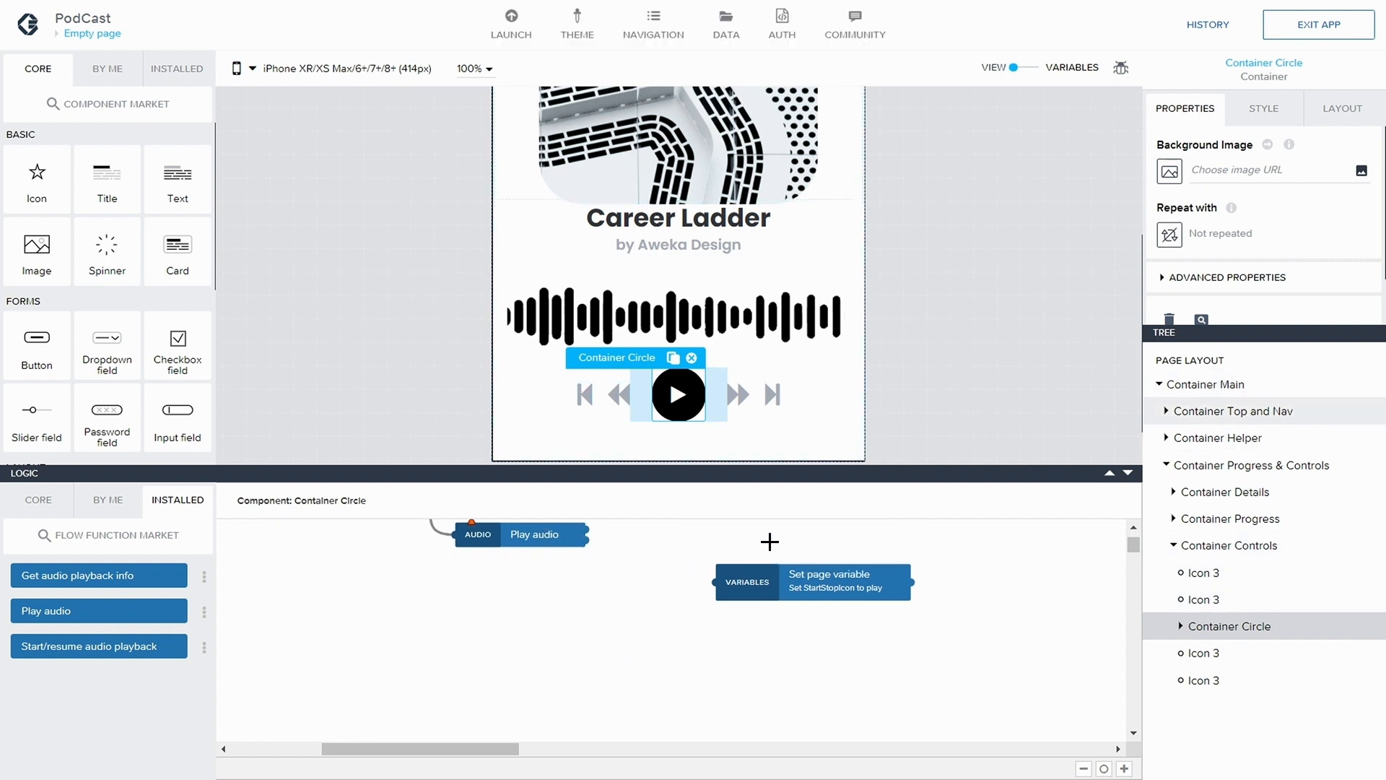
scroll(787, 540, "up", 1)
left_click_drag(812, 546, 858, 541)
left_click_drag(831, 638, 888, 638)
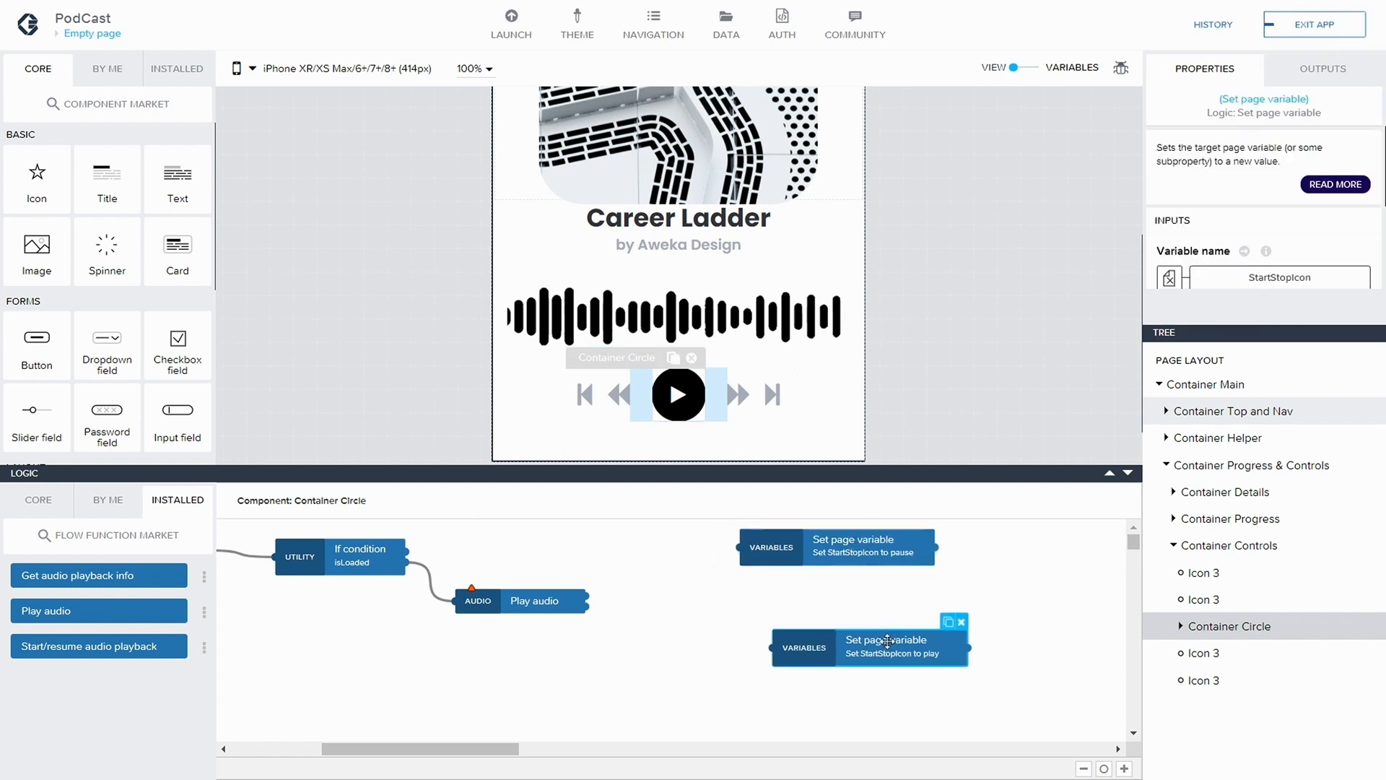
Bind the Play audio node's audio playback ID to the audioInstance page variable and save the application
left_click(570, 625)
left_click(538, 601)
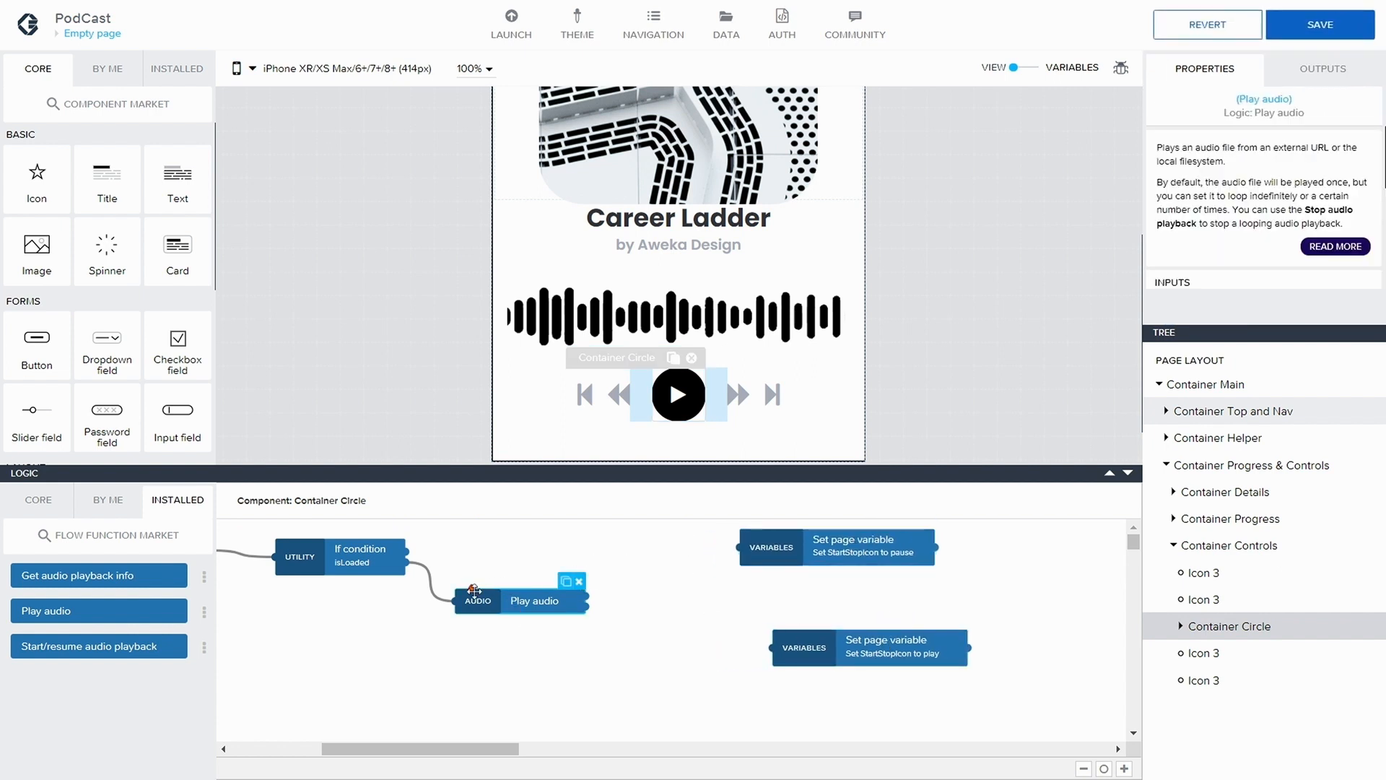
left_click(1191, 282)
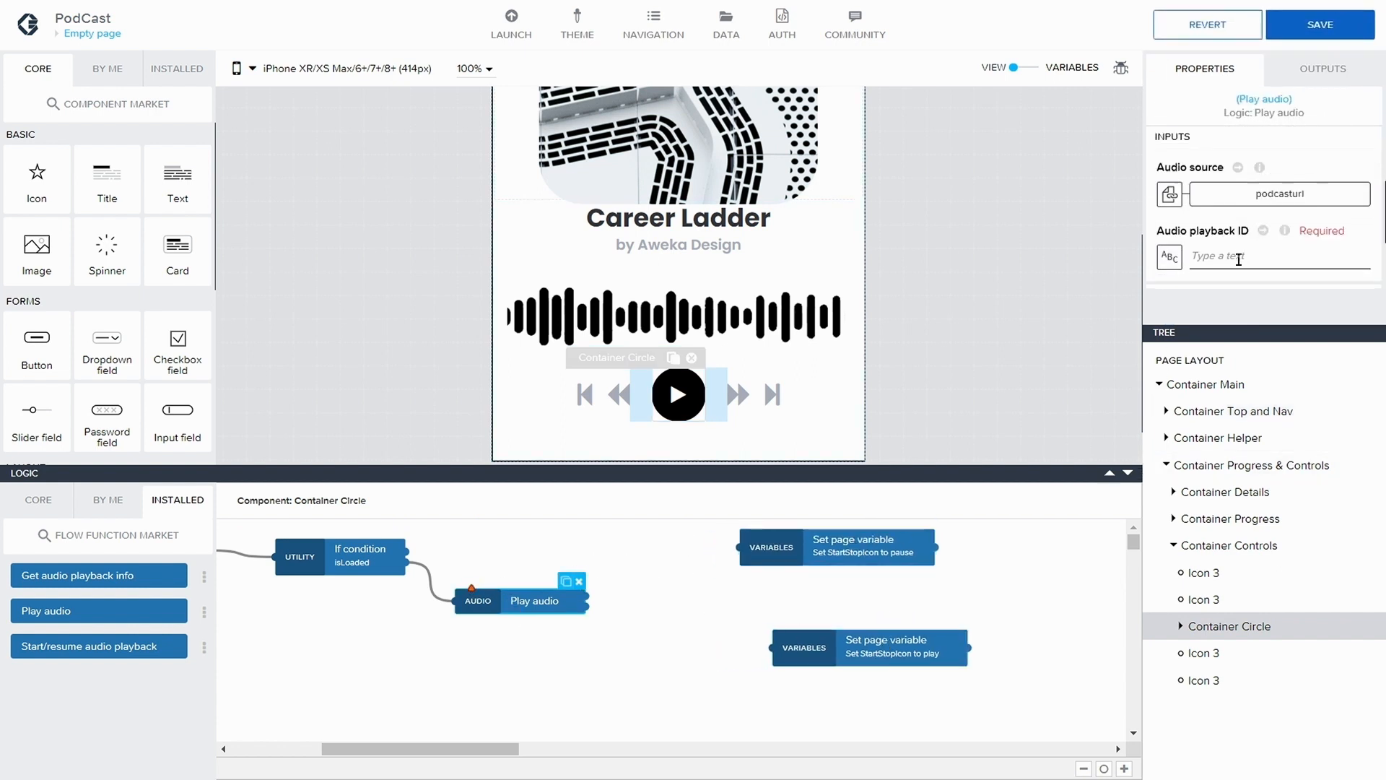
left_click(1170, 257)
left_click(698, 309)
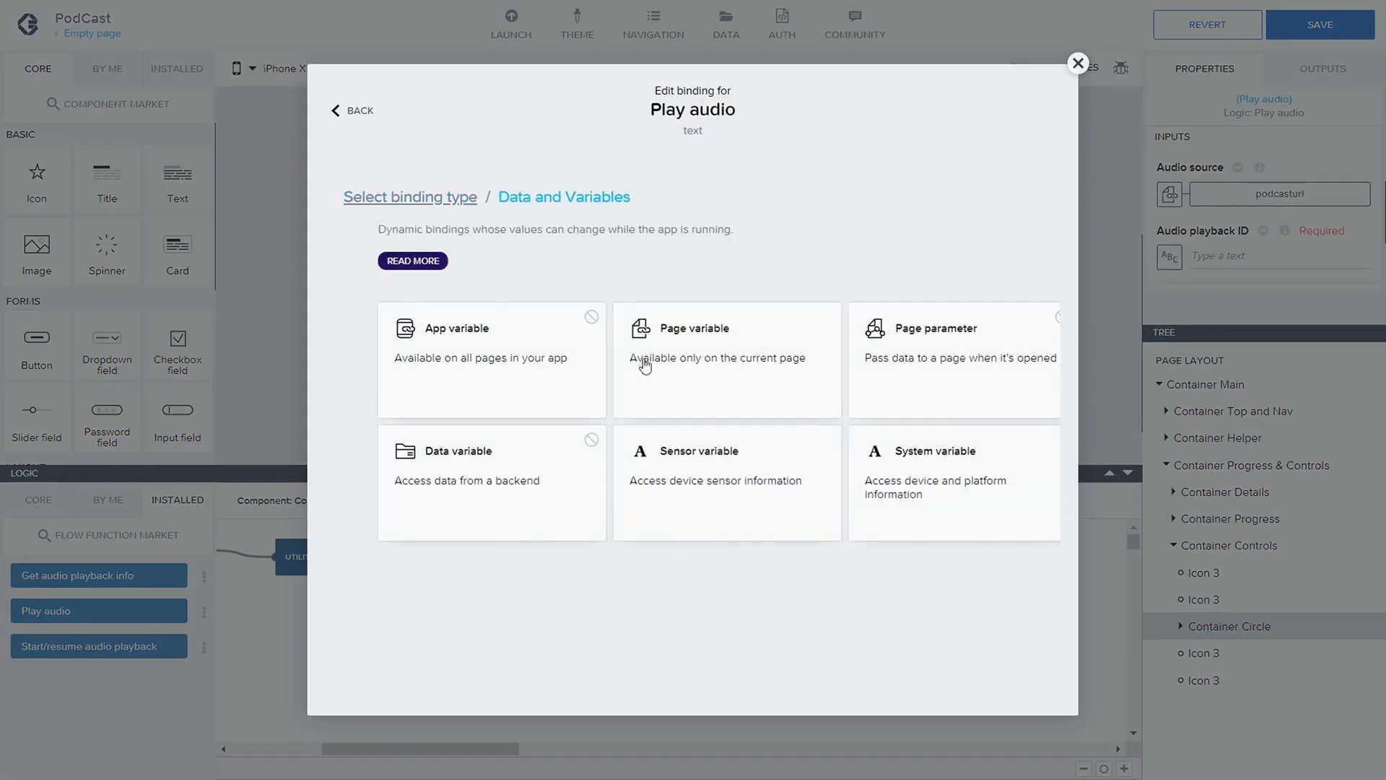
left_click(680, 362)
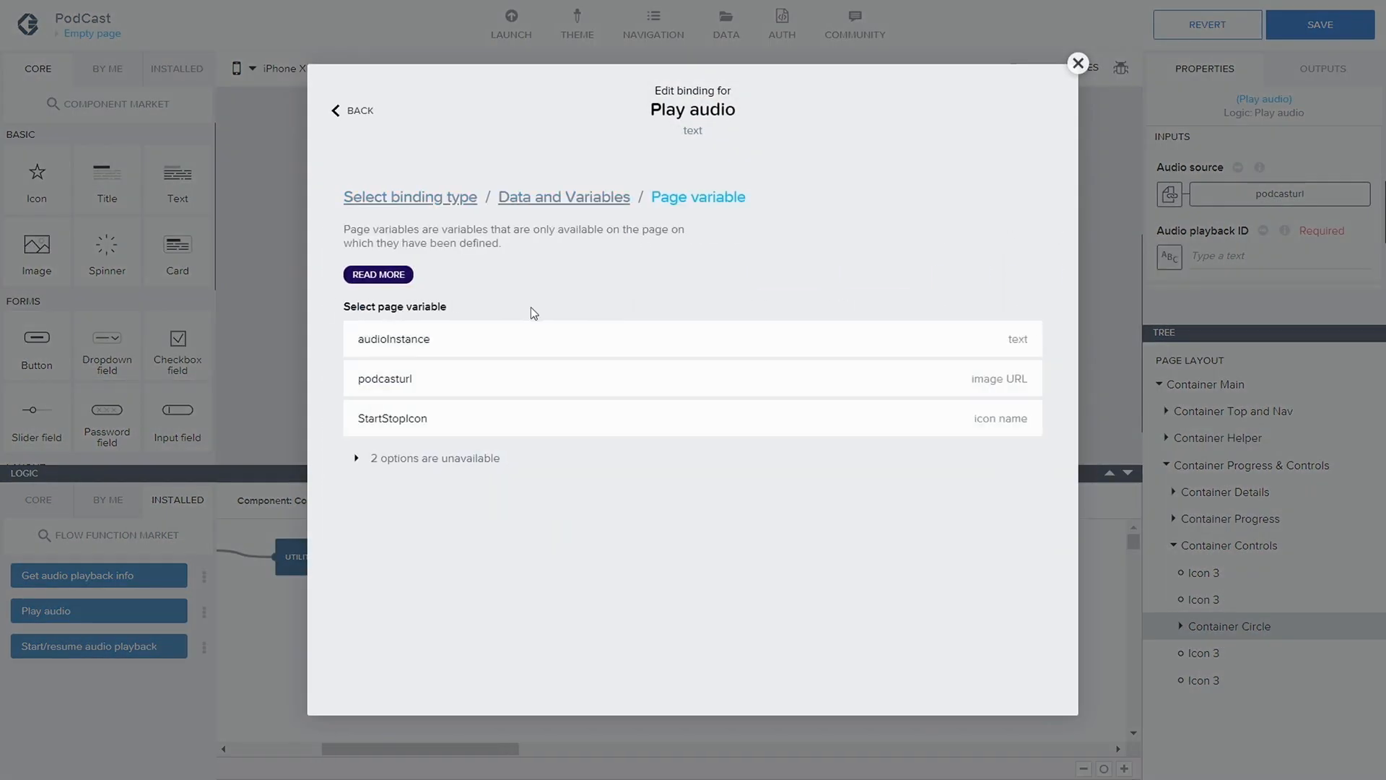
left_click(496, 335)
left_click(1007, 403)
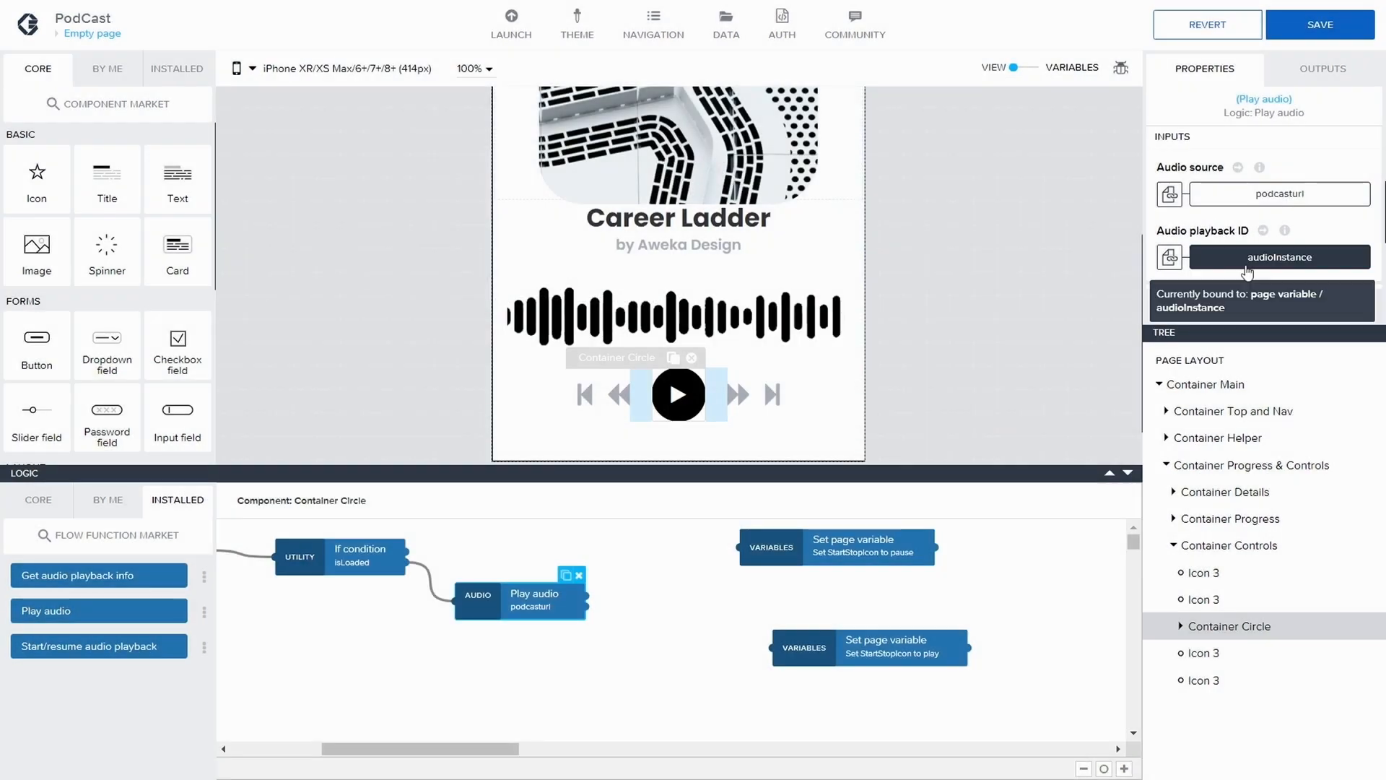
left_click(1320, 24)
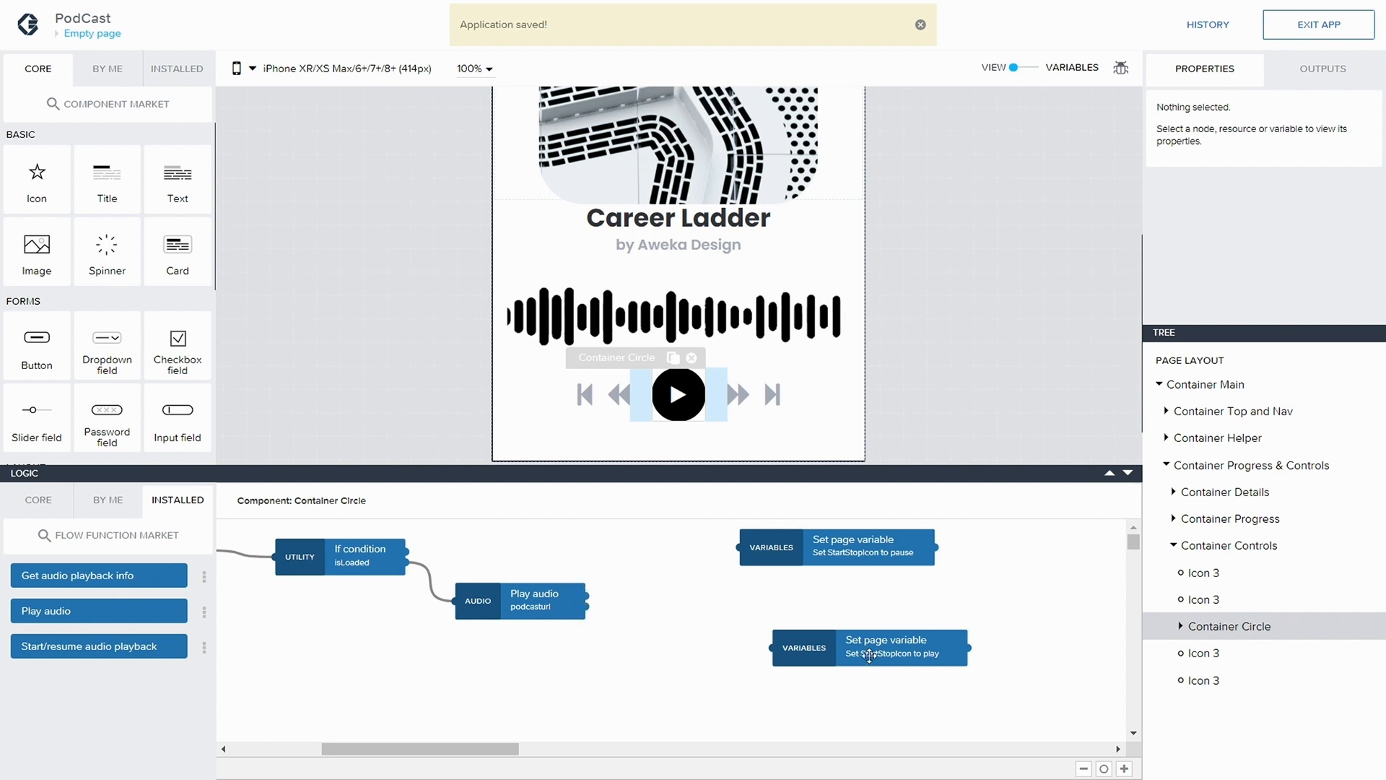
Move the node setting StartStopIcon to play farther away, duplicate it, and place the copy just below the Play audio node
left_click_drag(870, 655, 862, 636)
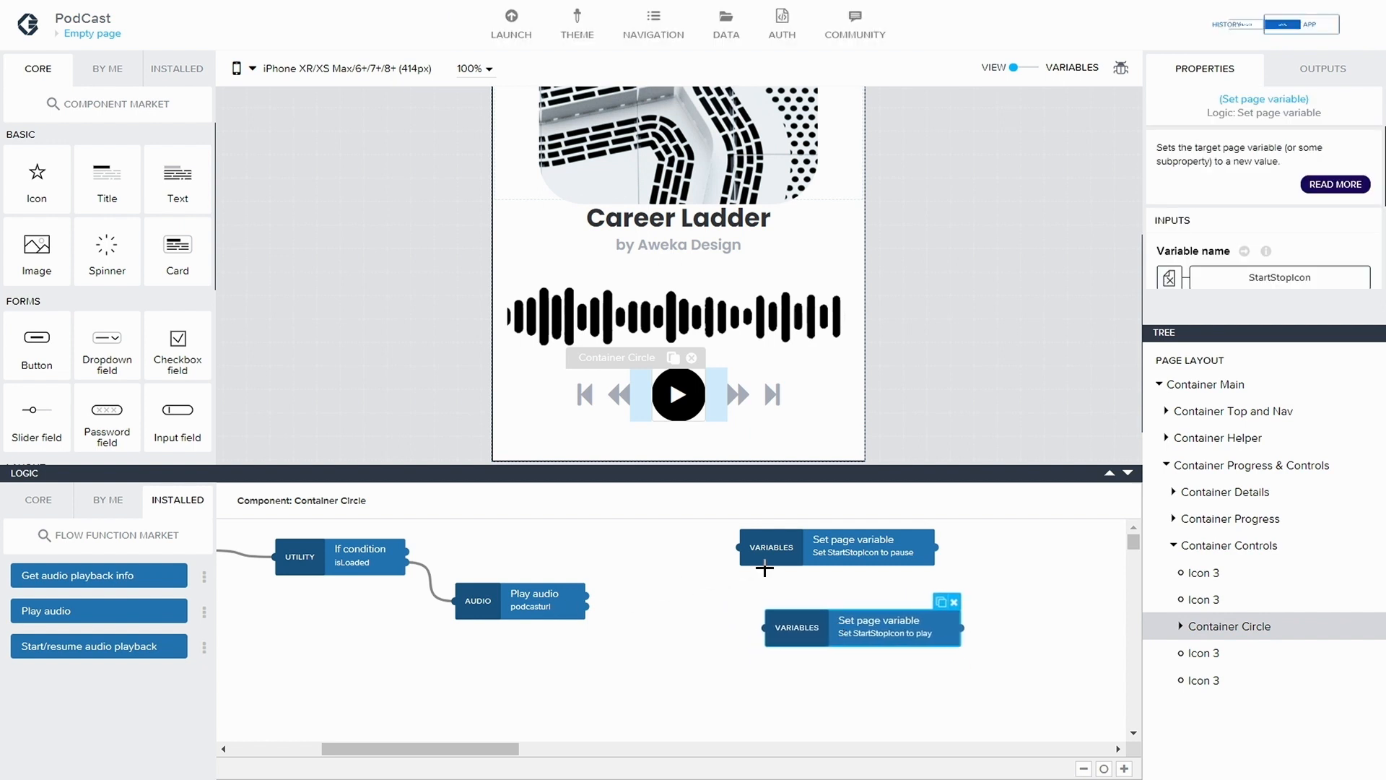
left_click_drag(773, 635, 814, 630)
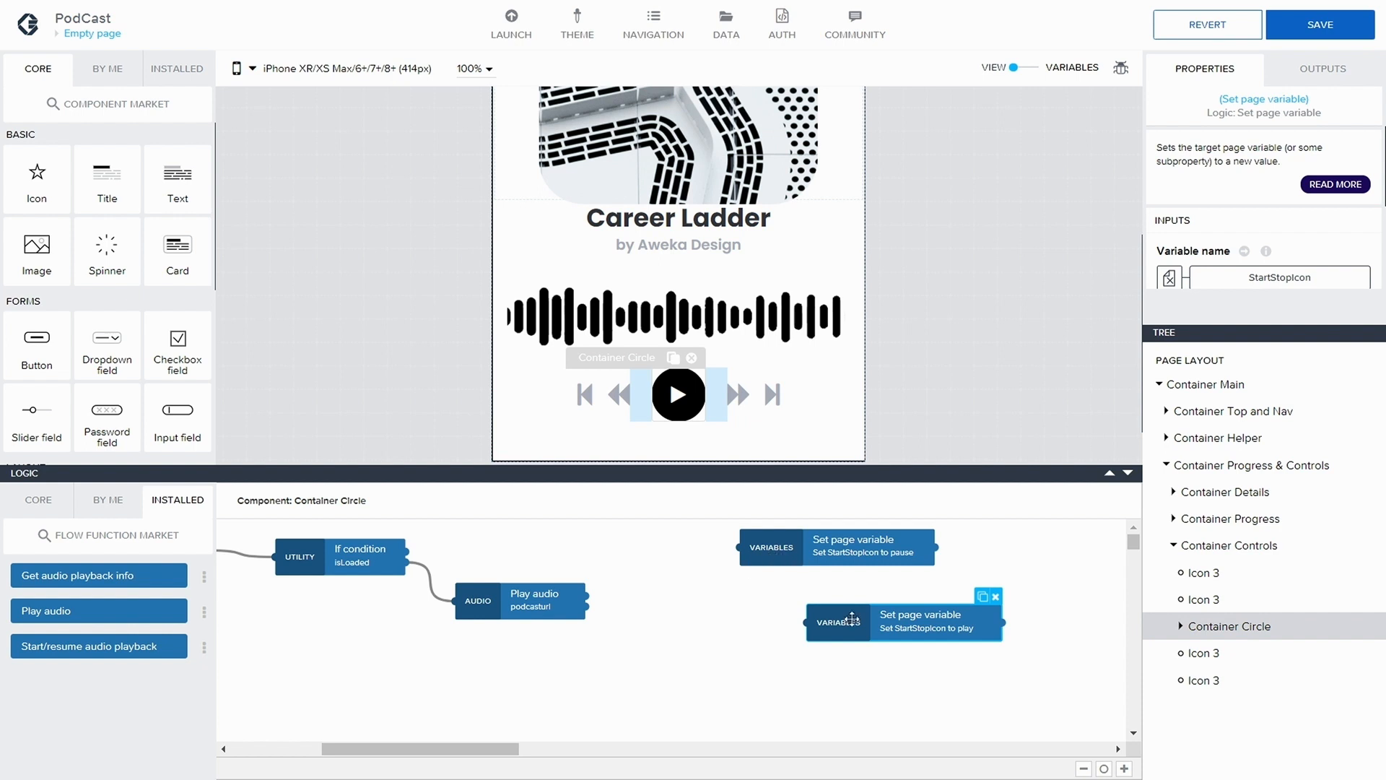
left_click_drag(982, 597, 719, 673)
left_click(735, 677)
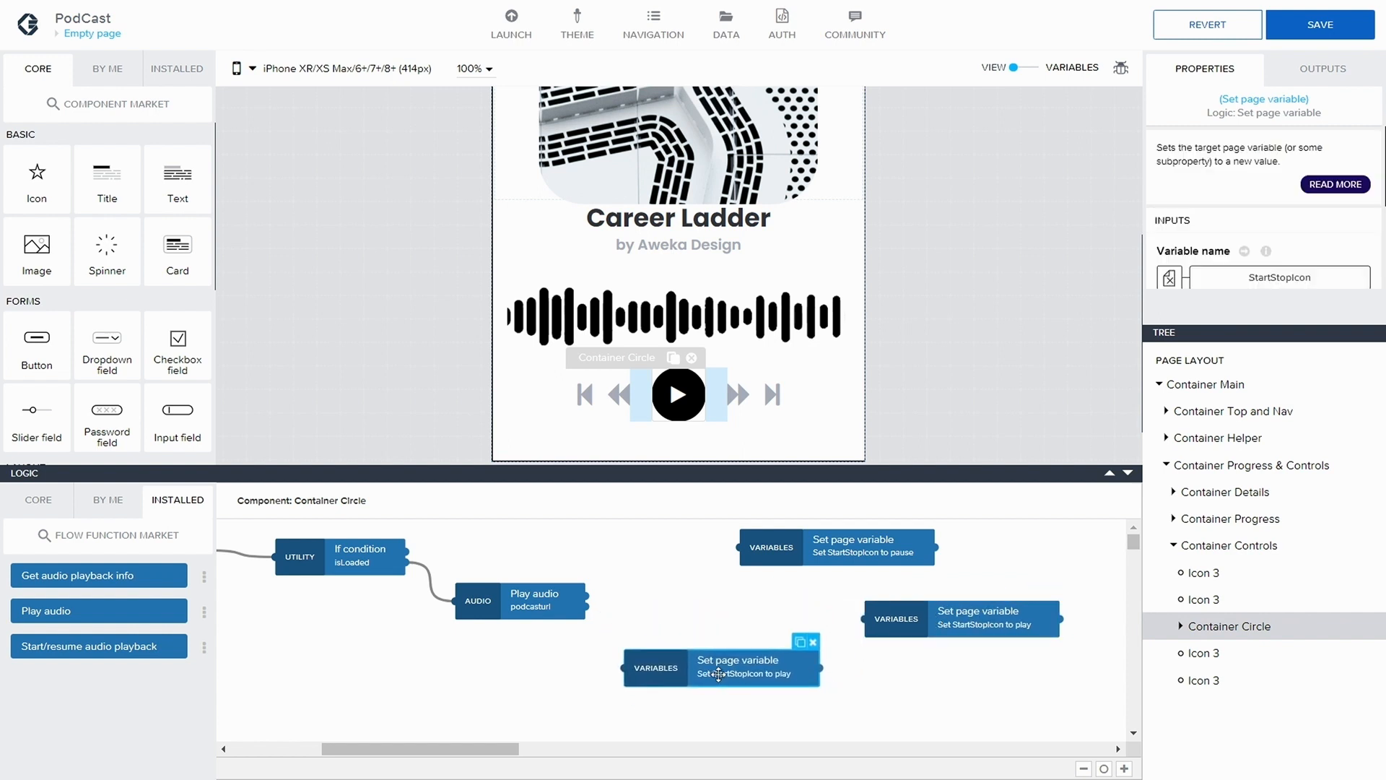
Rearrange the two nodes setting StartStopIcon to play, one above and one below the Play audio node, clearing space after it
left_click_drag(719, 674, 716, 675)
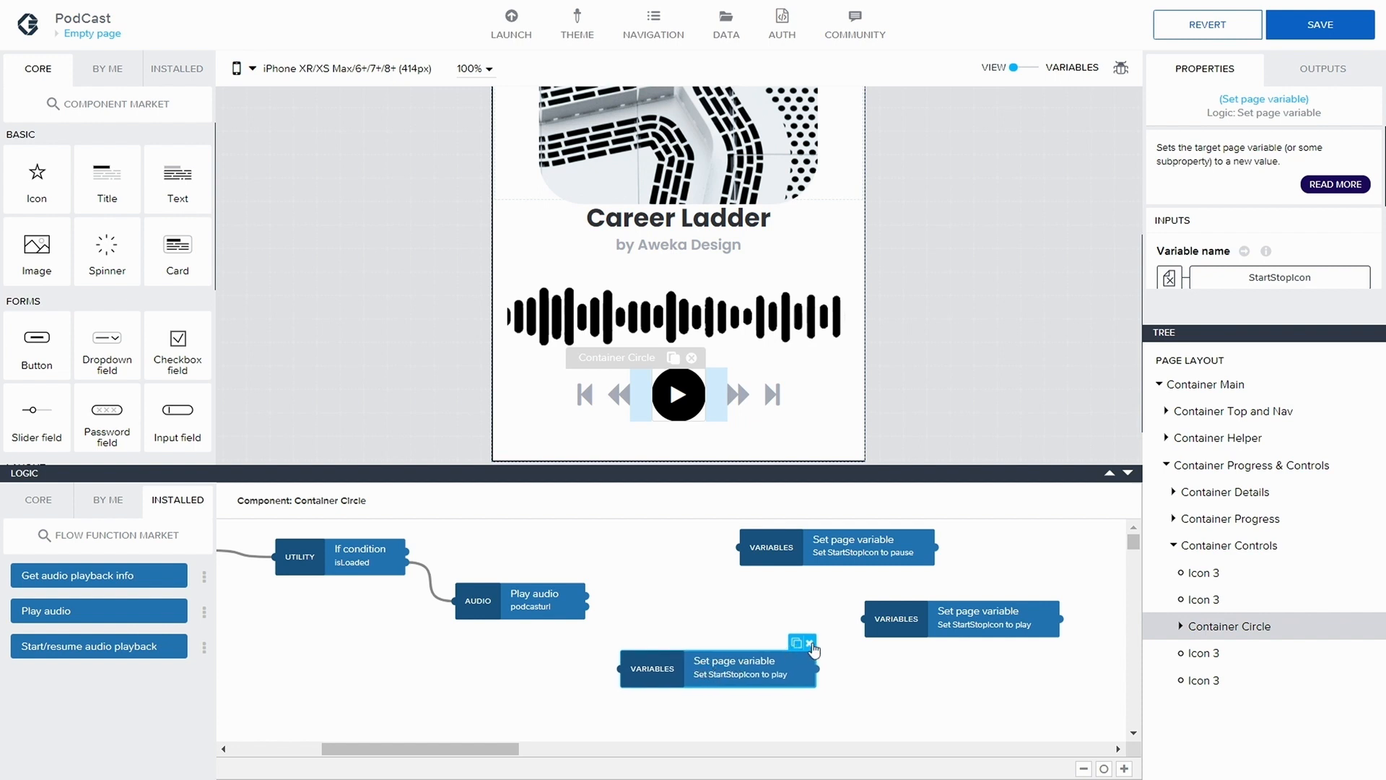
left_click_drag(925, 619, 808, 616)
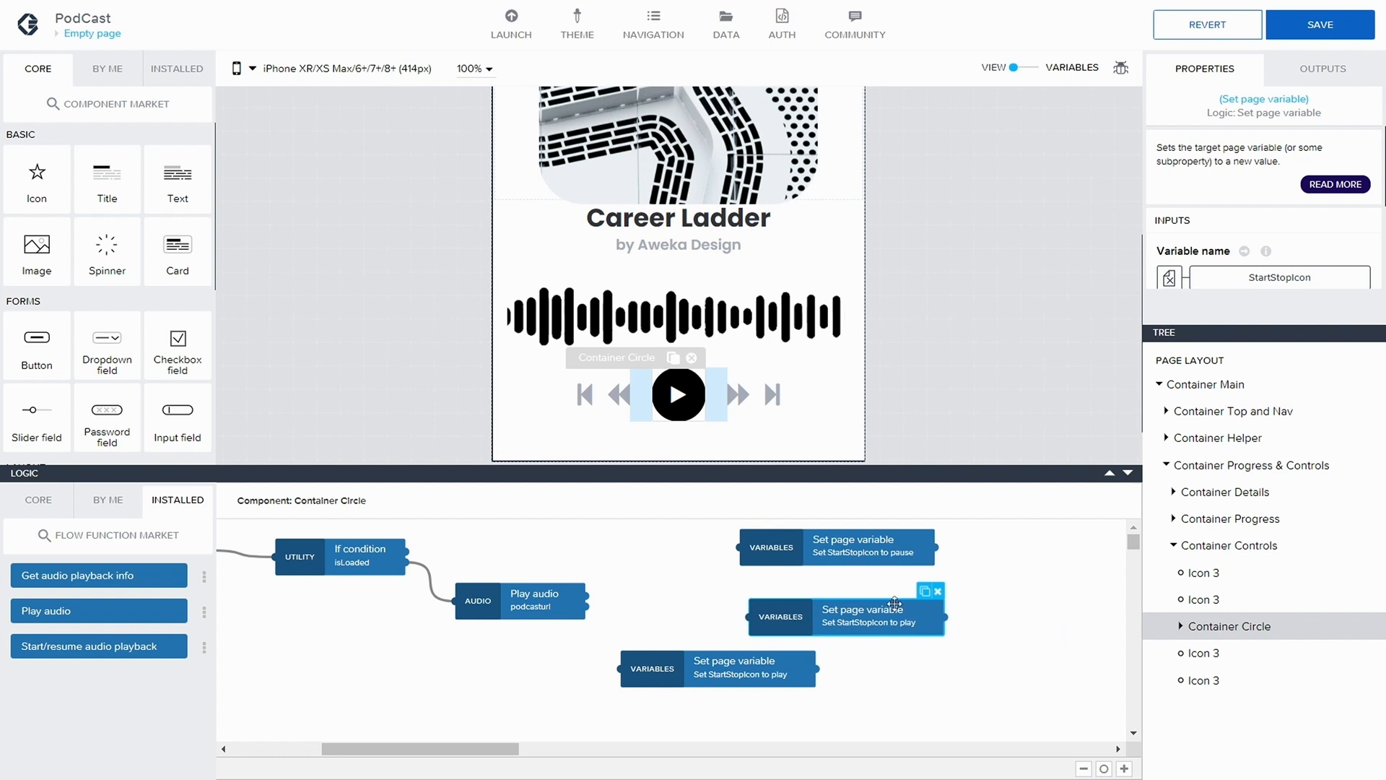
left_click_drag(918, 609, 659, 547)
left_click_drag(681, 658, 650, 679)
Add a Delay node after the Play audio node and connect Play audio's first output to it
left_click(38, 500)
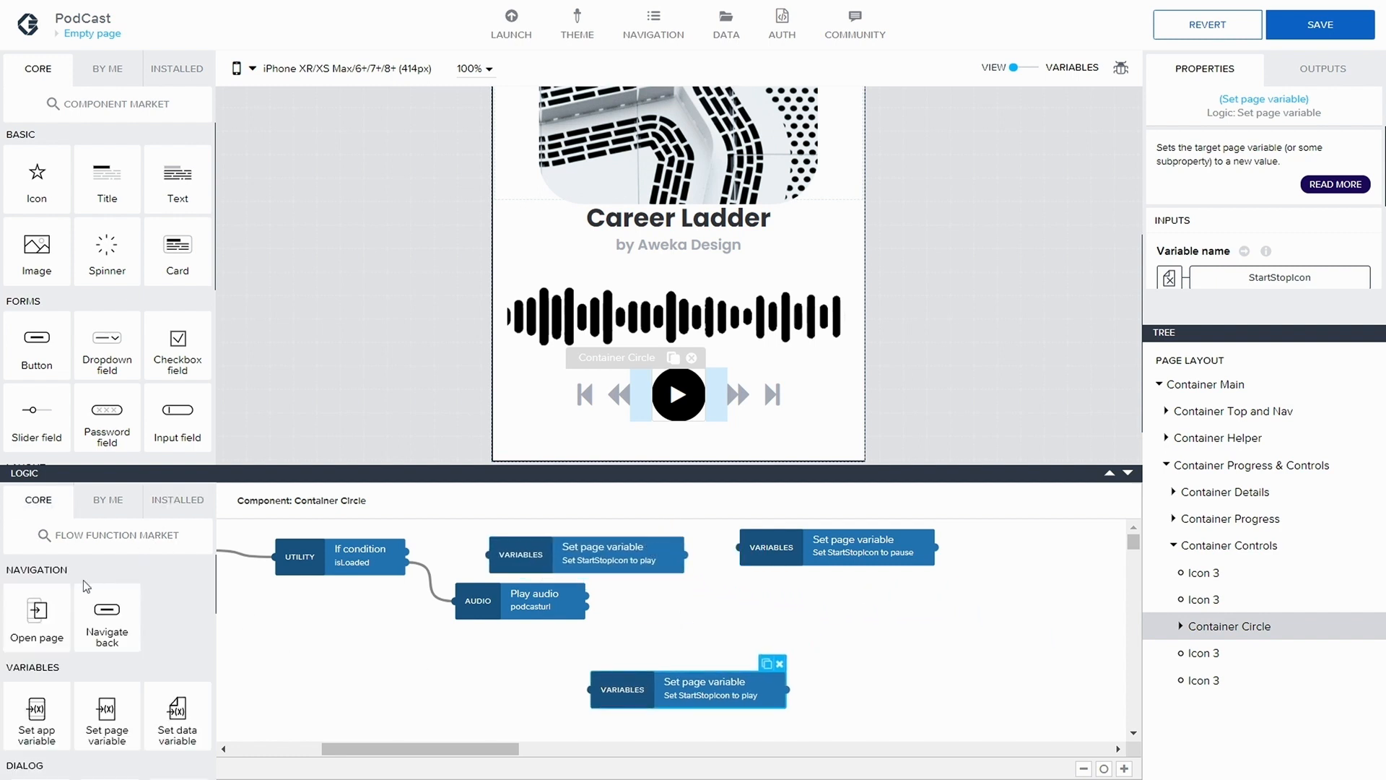
scroll(81, 581, "down", 3)
scroll(80, 581, "down", 5)
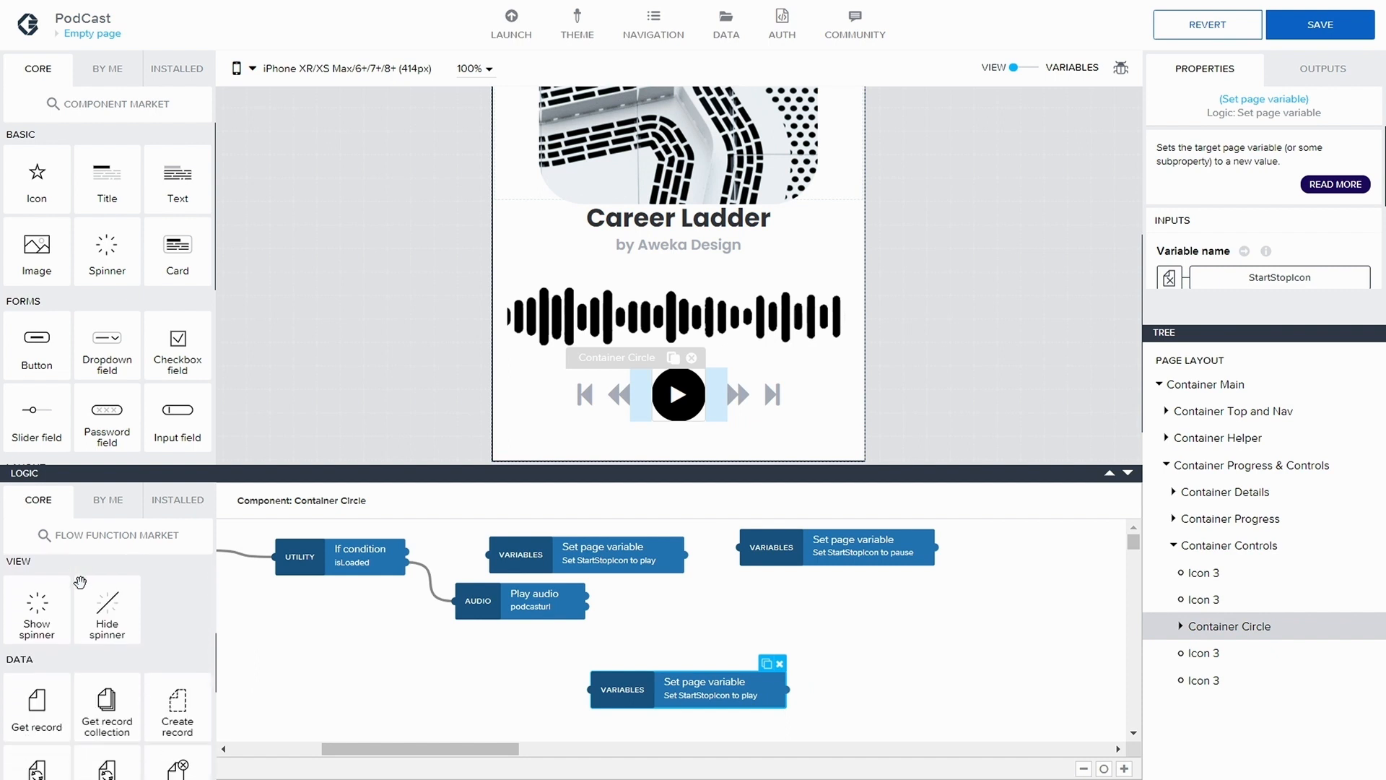
scroll(92, 661, "down", 3)
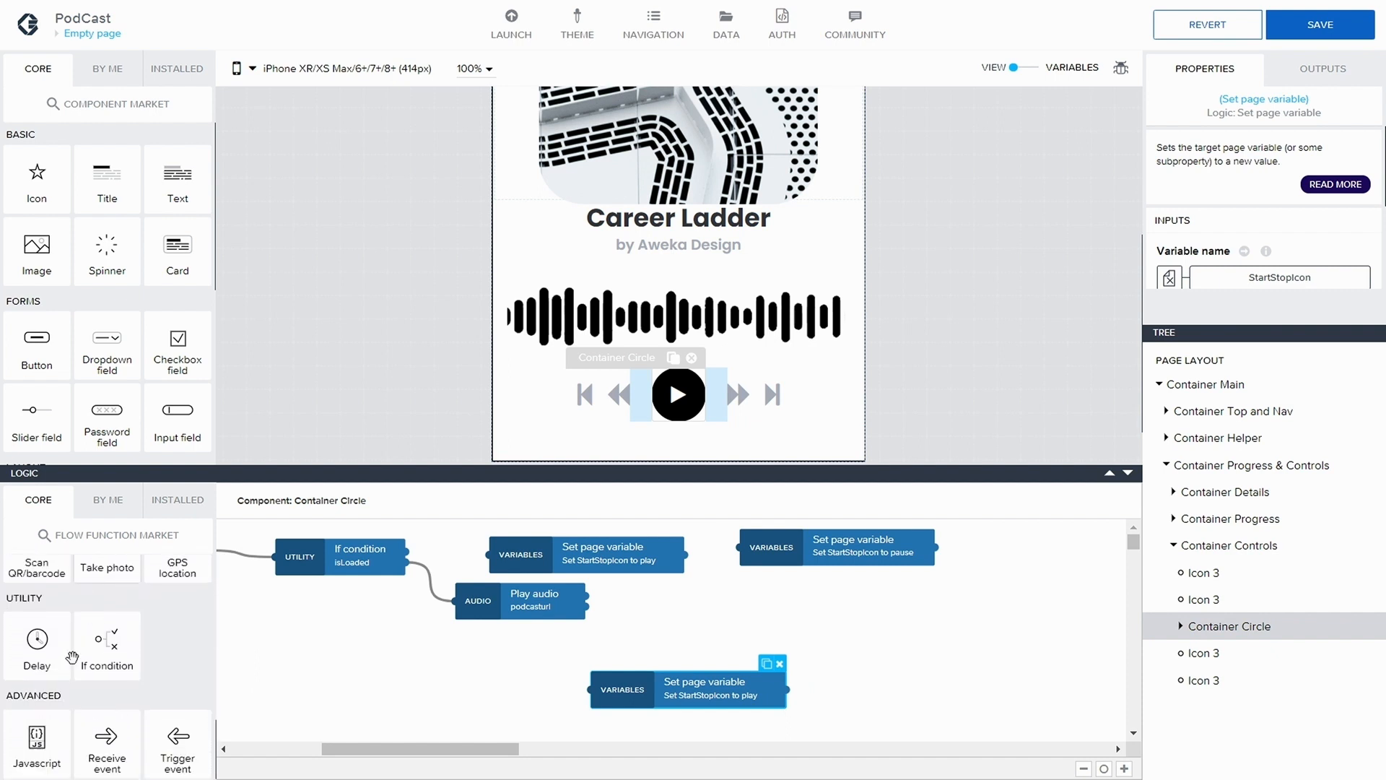
left_click_drag(37, 639, 570, 590)
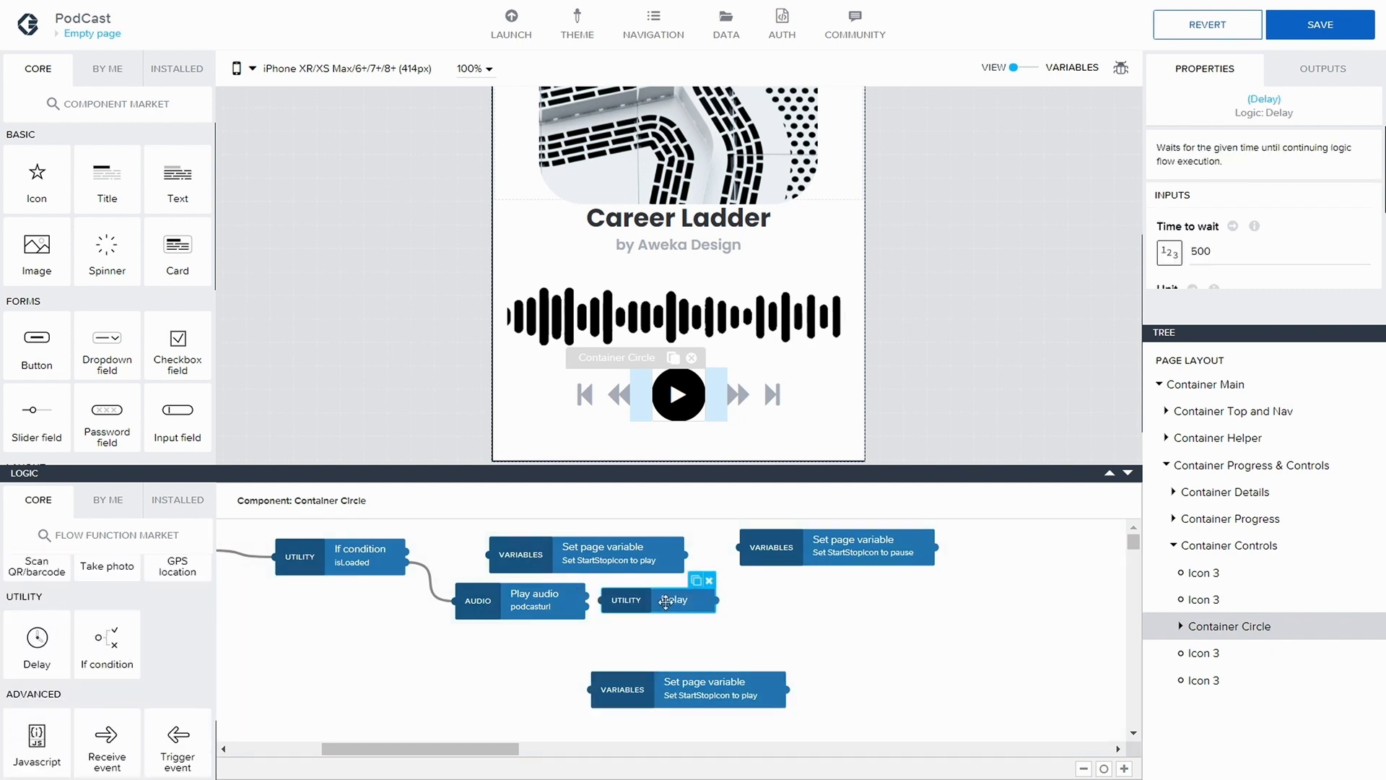
left_click_drag(665, 602, 743, 602)
left_click_drag(582, 596, 684, 600)
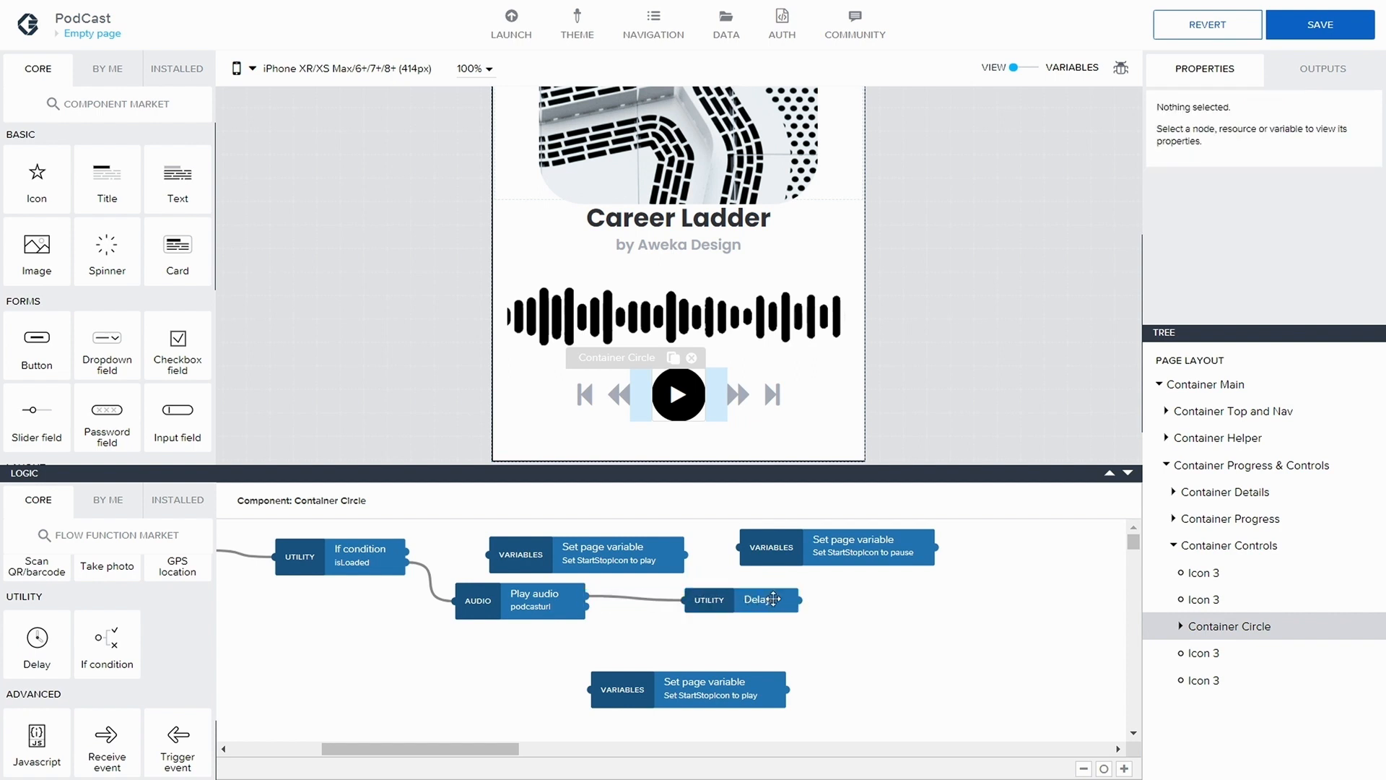
Set the Delay node's time to wait to 250 ms and adjust its position beside the Play audio node
left_click_drag(1233, 254, 1192, 257)
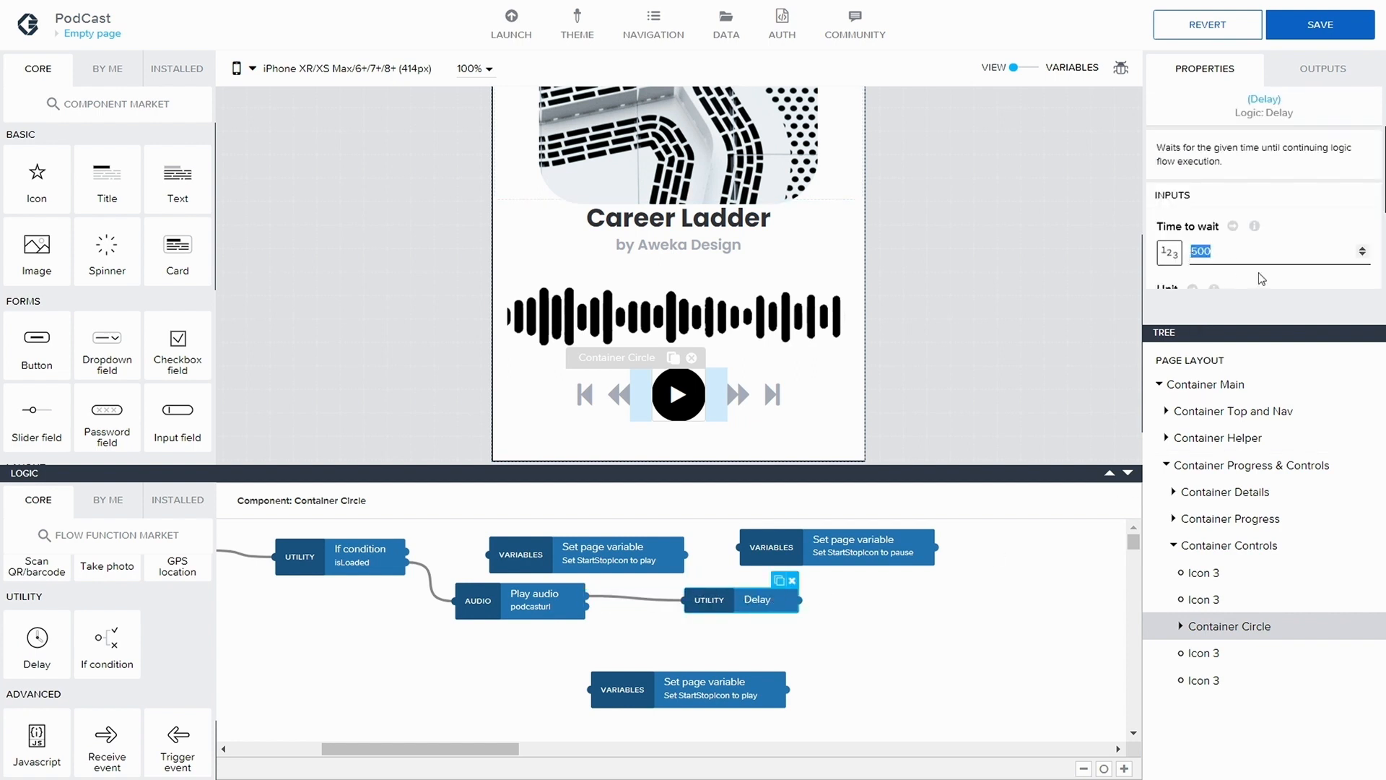
type("250")
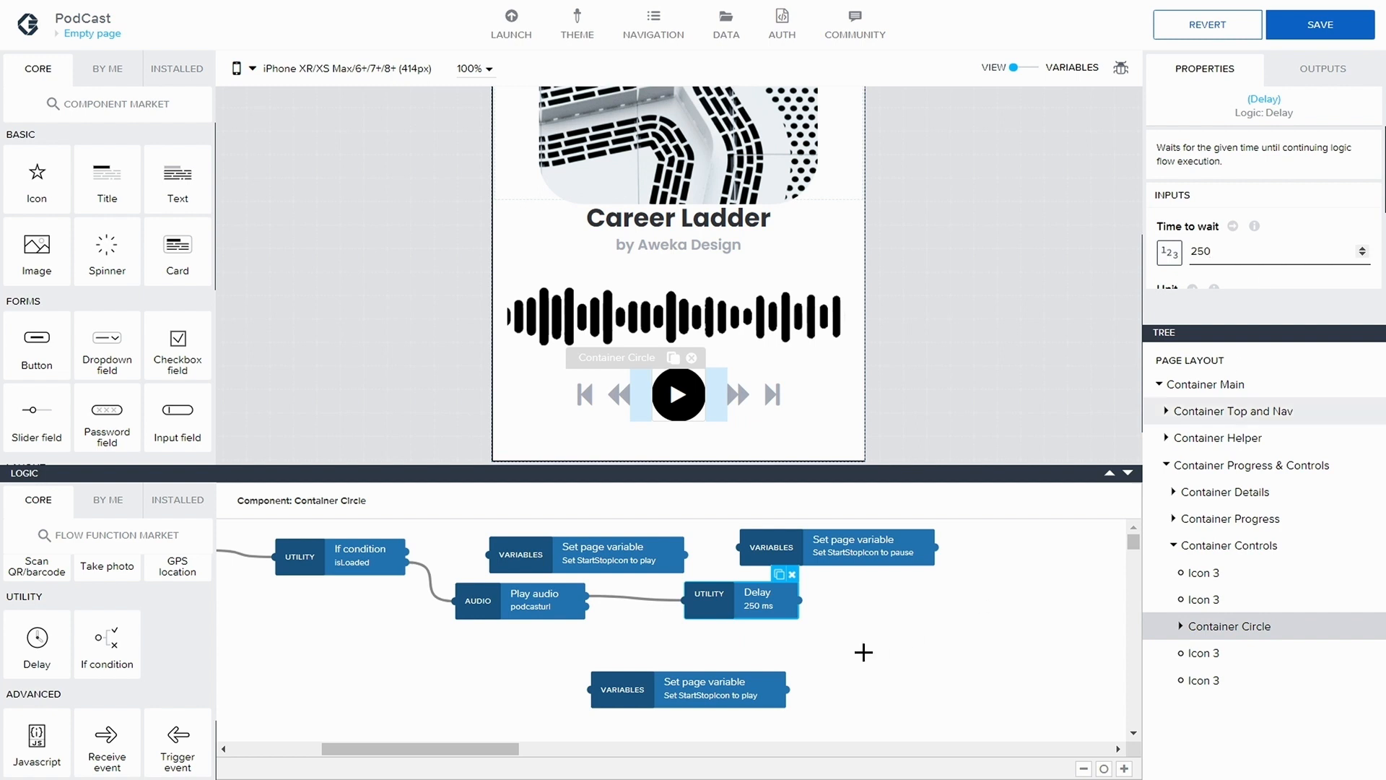
left_click(843, 636)
left_click_drag(725, 599, 710, 608)
left_click(826, 620)
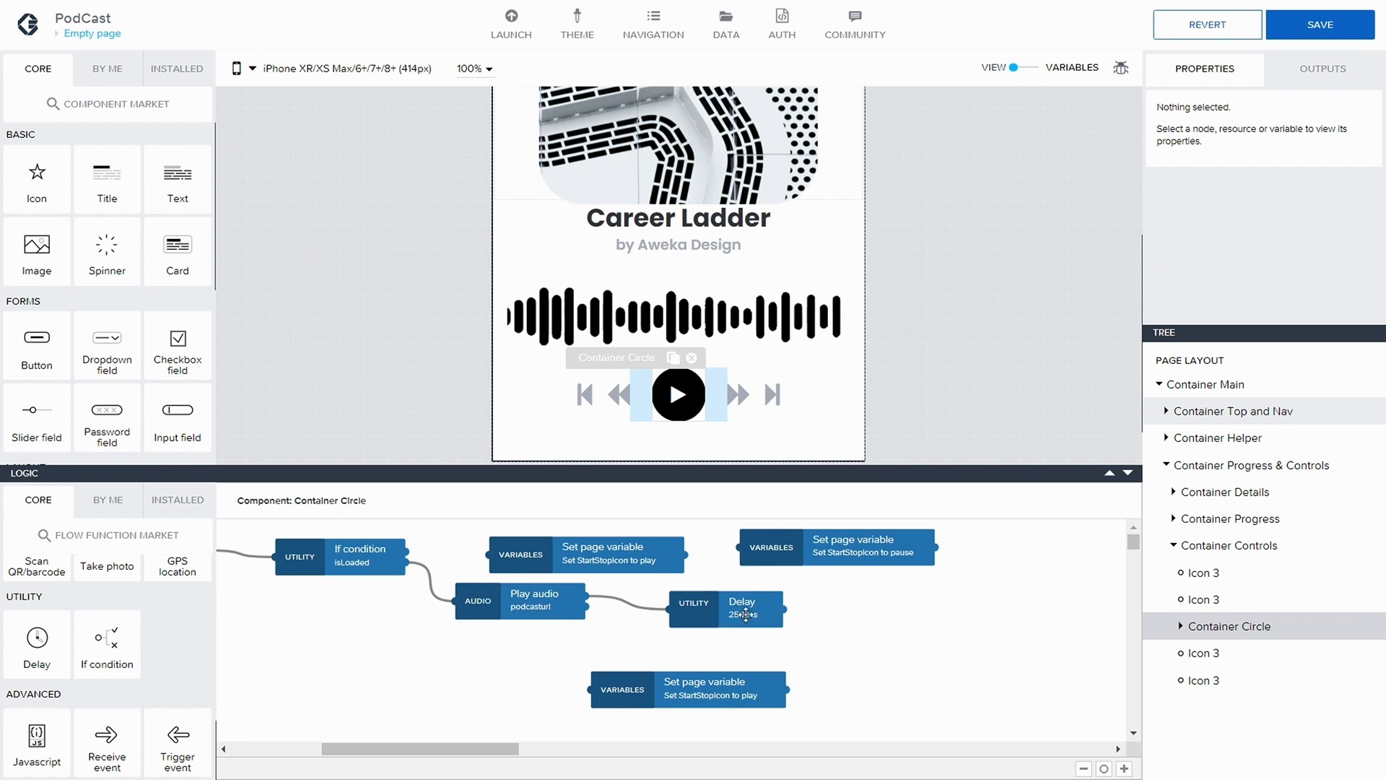
left_click_drag(715, 612, 741, 611)
left_click(884, 619)
left_click(730, 611)
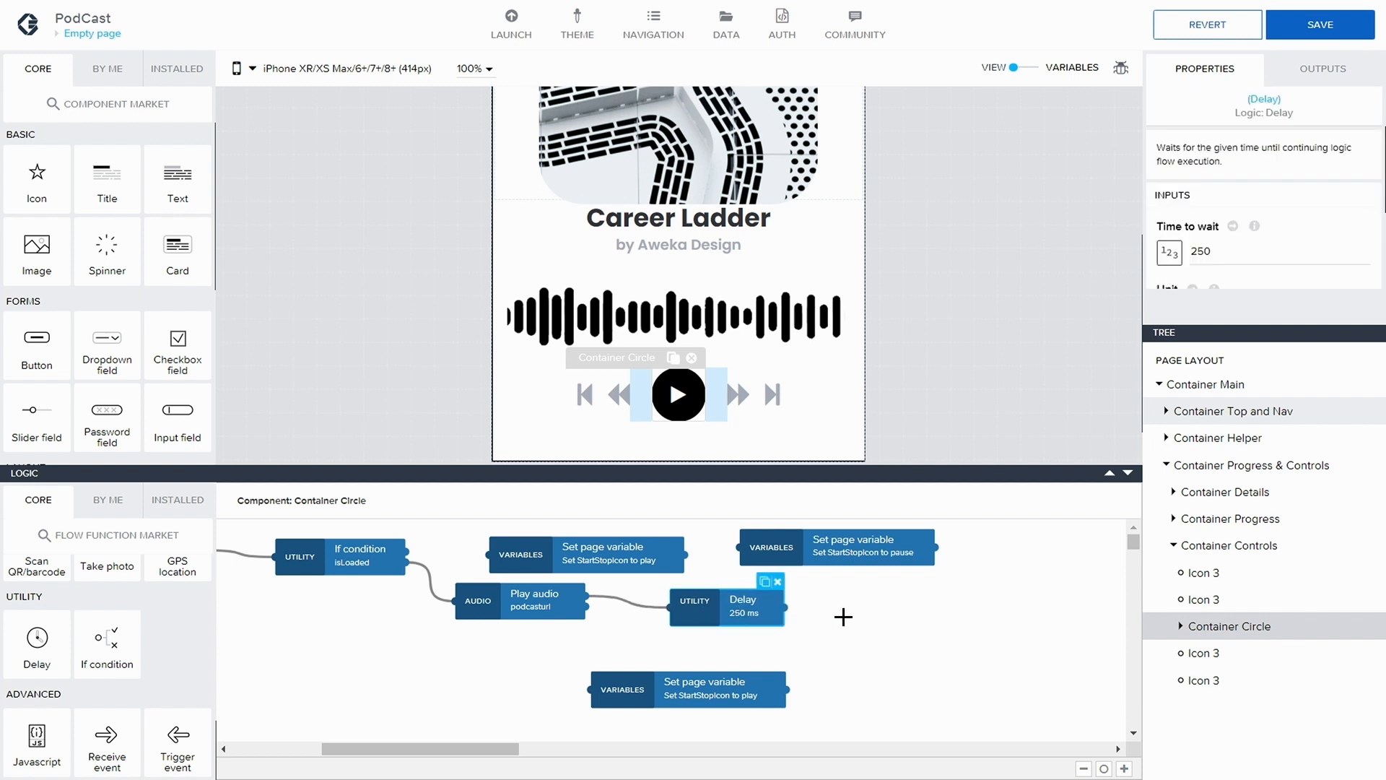
Add the installed Get audio playback info function after the Delay node and connect the Delay output to it
scroll(94, 592, "down", 5)
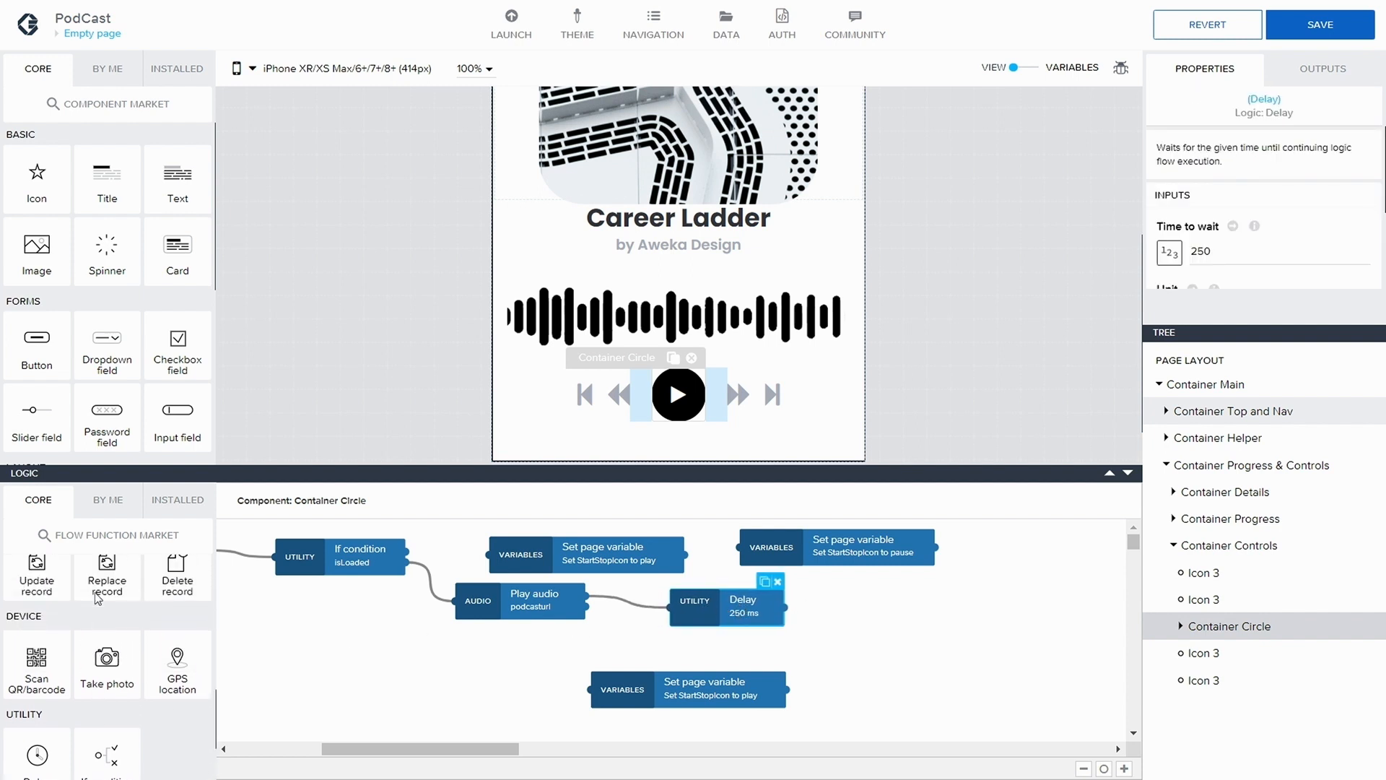
scroll(98, 596, "up", 2)
left_click(108, 500)
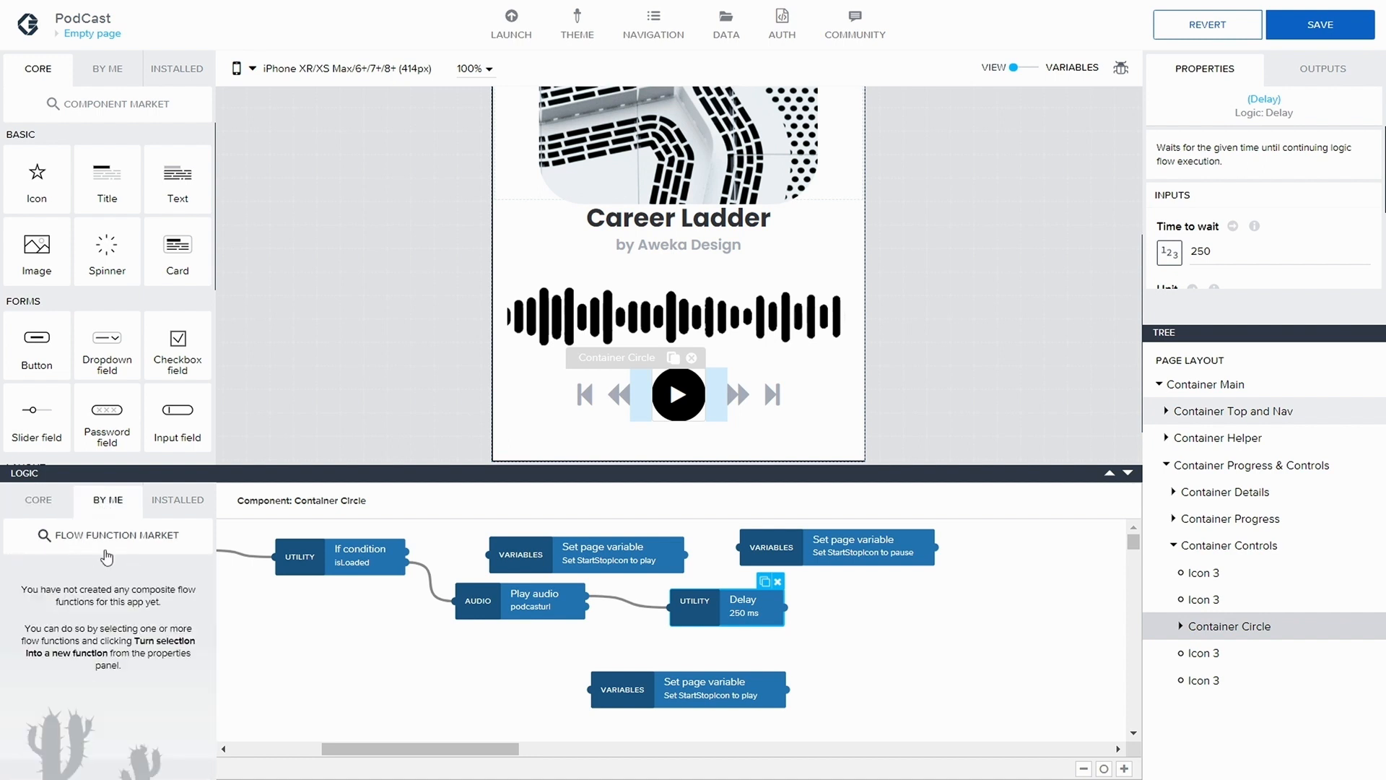
left_click(173, 499)
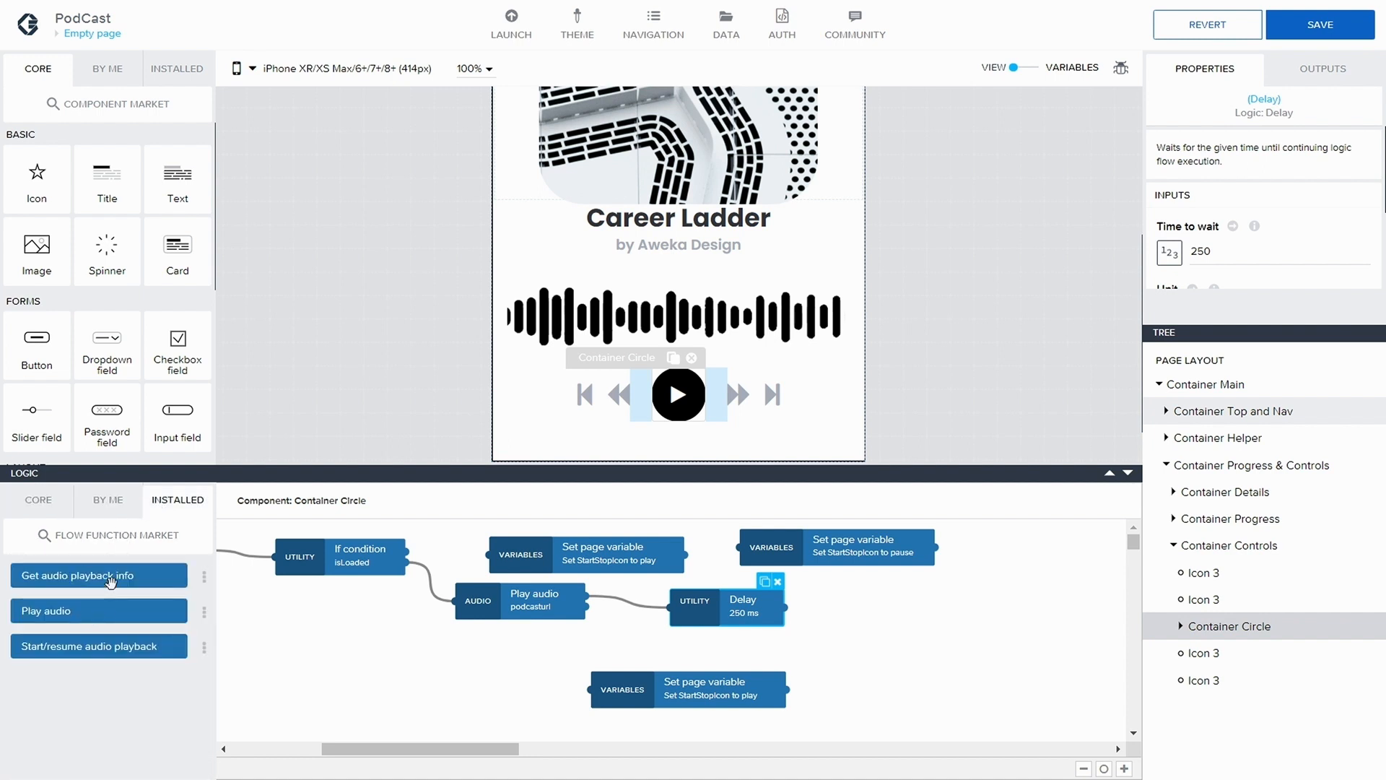
left_click_drag(110, 580, 1032, 605)
left_click_drag(784, 607, 877, 602)
Bind the Get audio playback info node's audio playback ID to the audioInstance page variable and save the application
scroll(1181, 283, "down", 1)
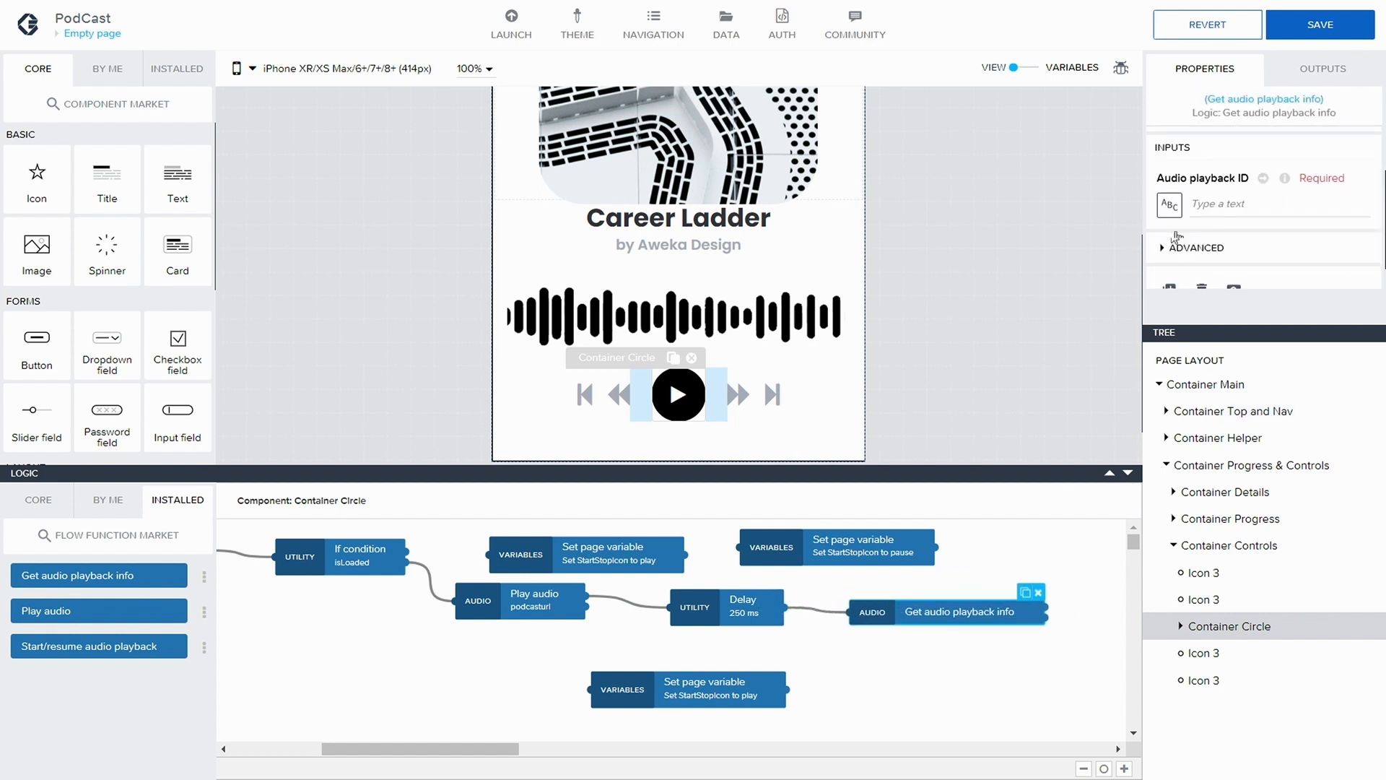
left_click(1171, 206)
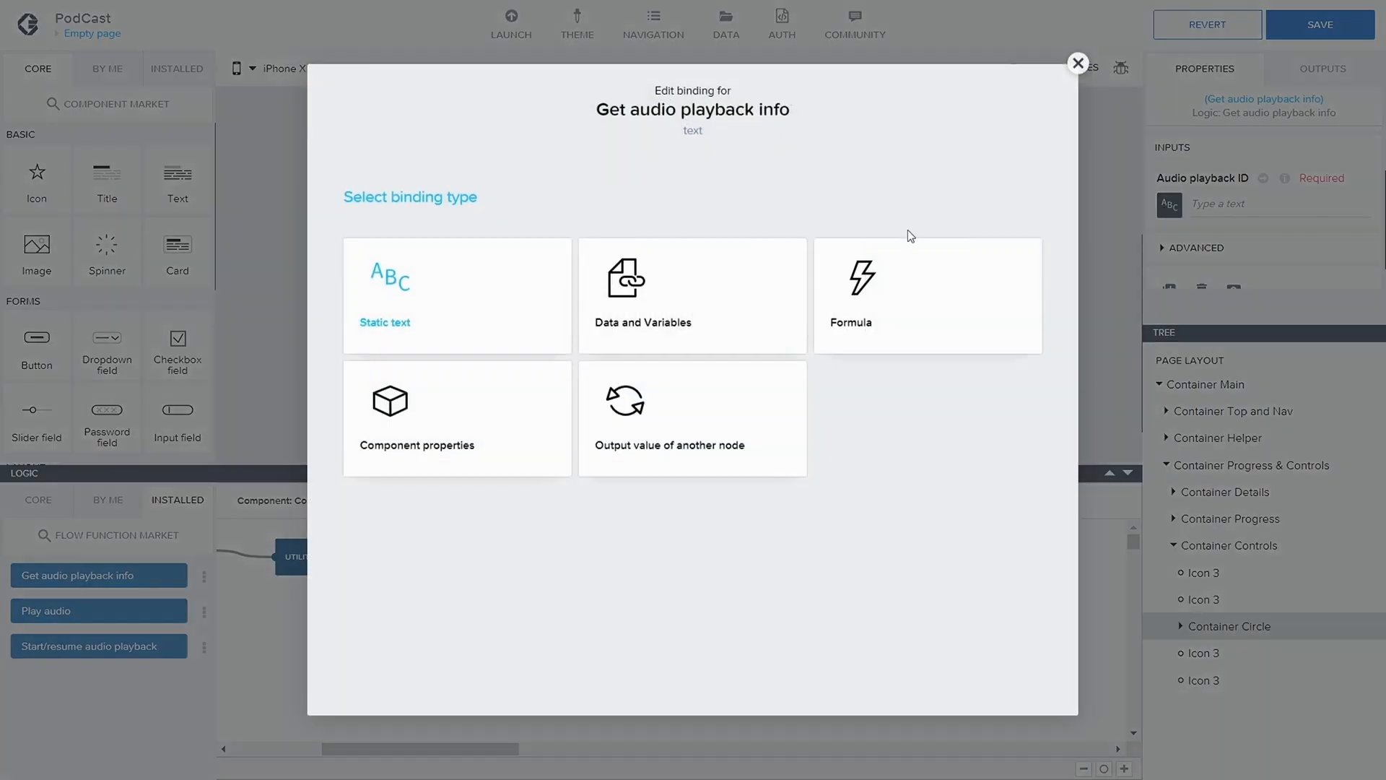
left_click(677, 310)
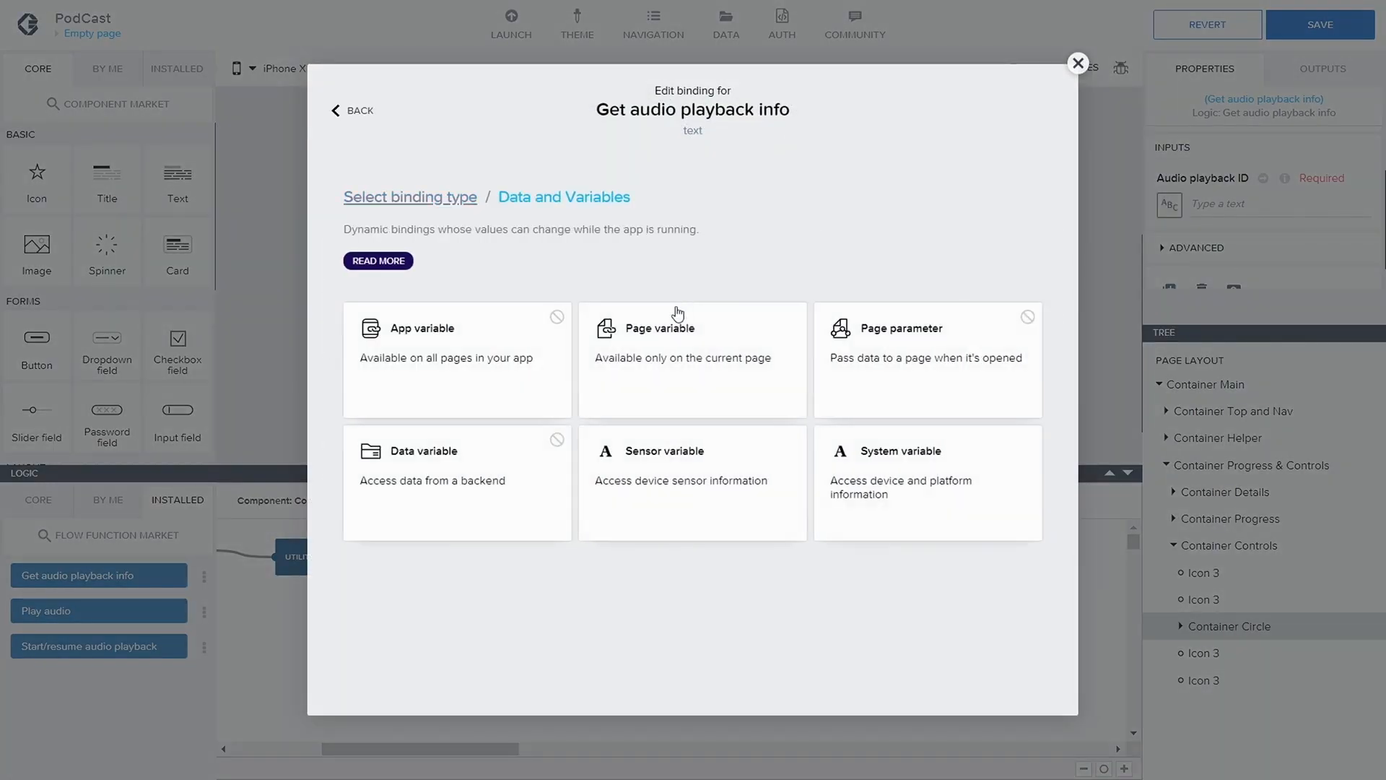
left_click(697, 369)
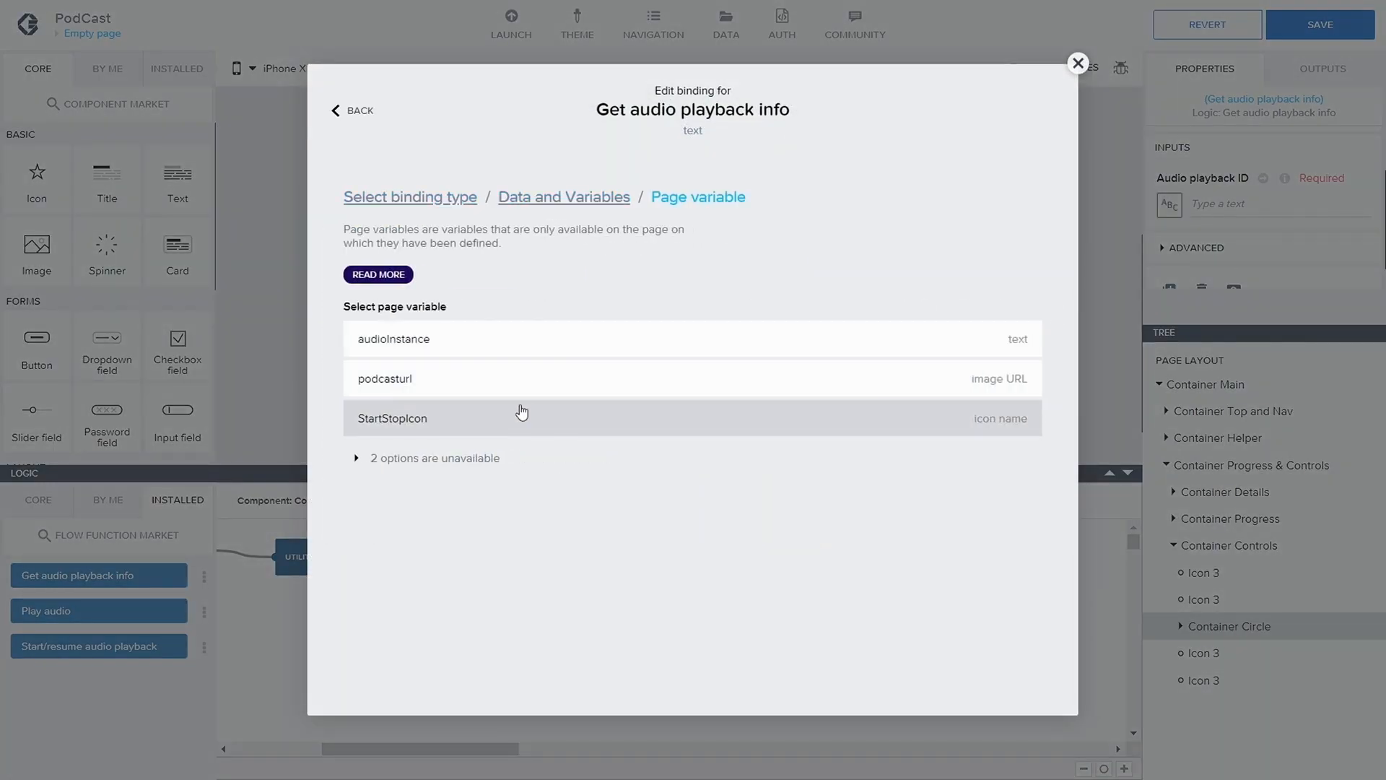
left_click(418, 349)
left_click(993, 406)
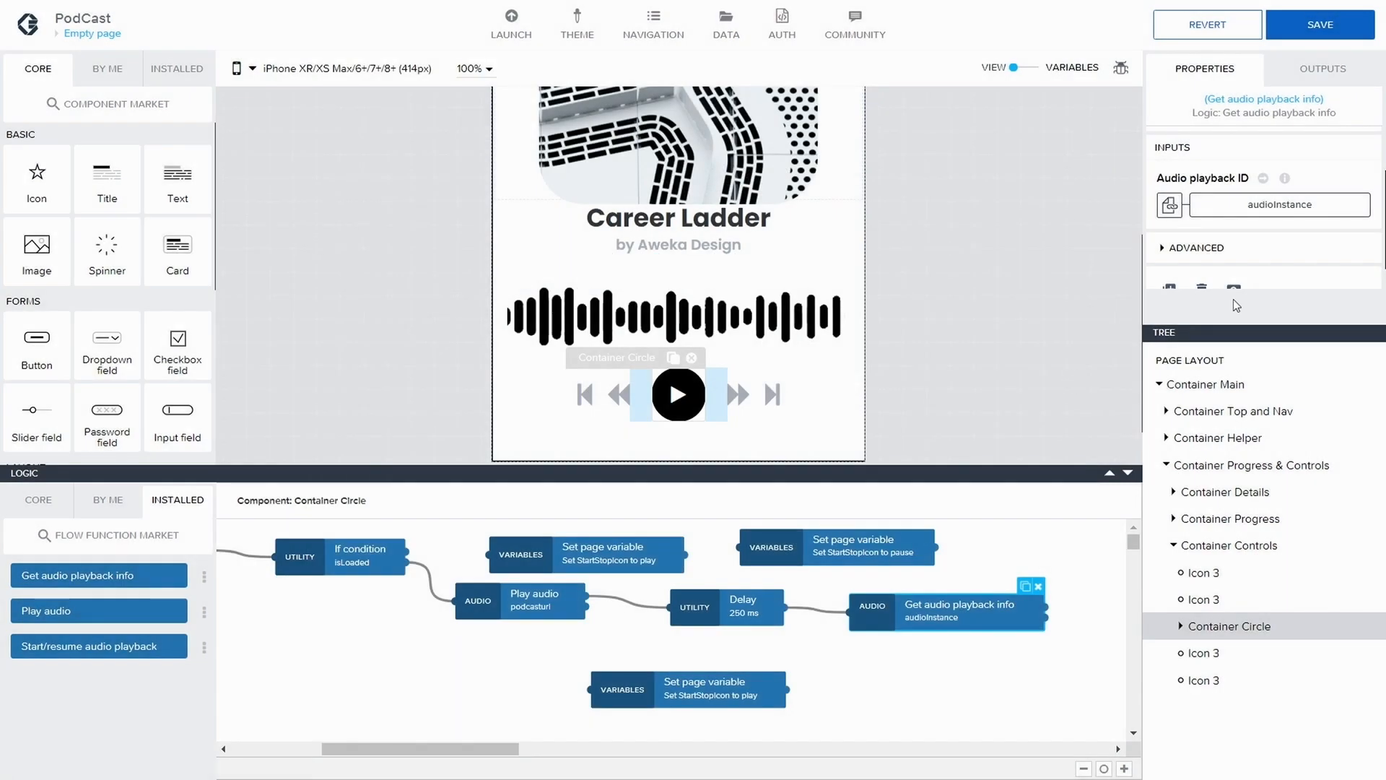
left_click_drag(958, 615, 950, 610)
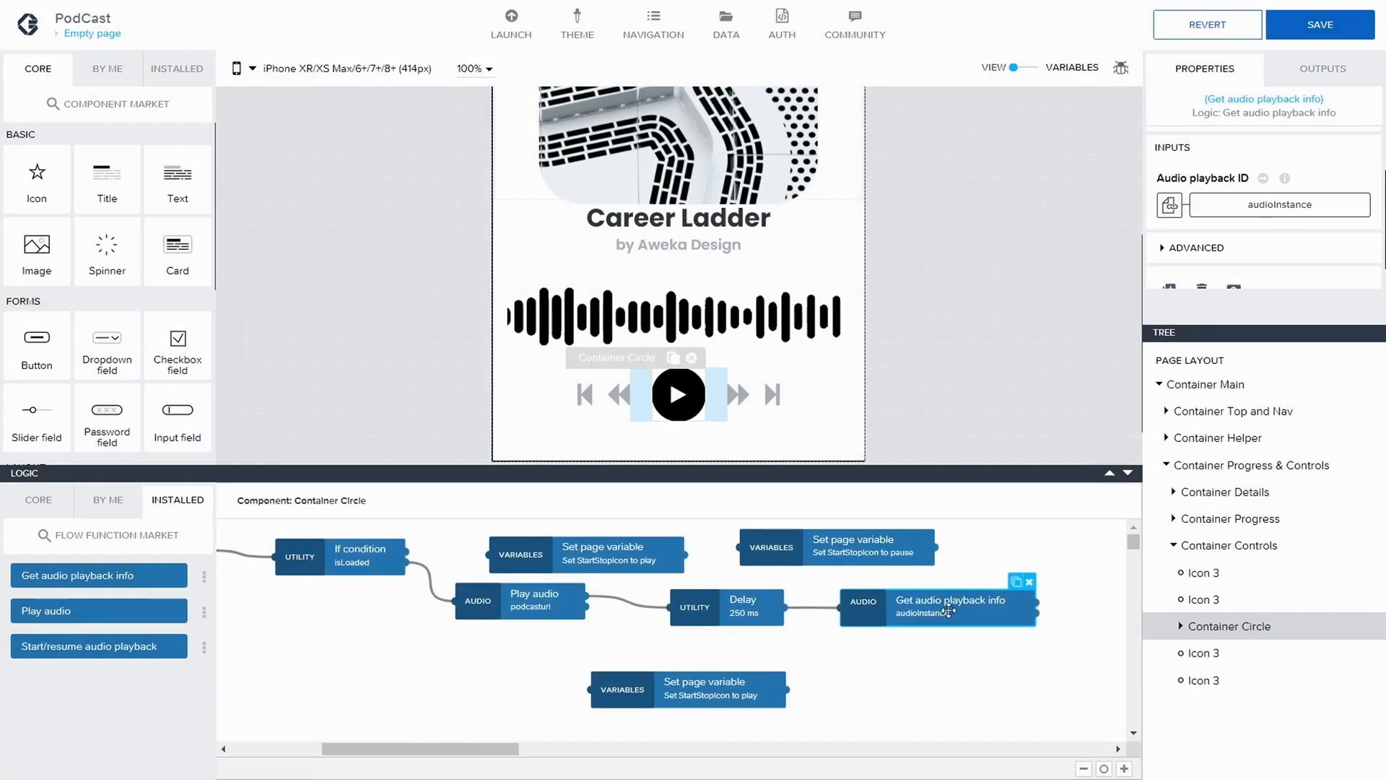
left_click(934, 635)
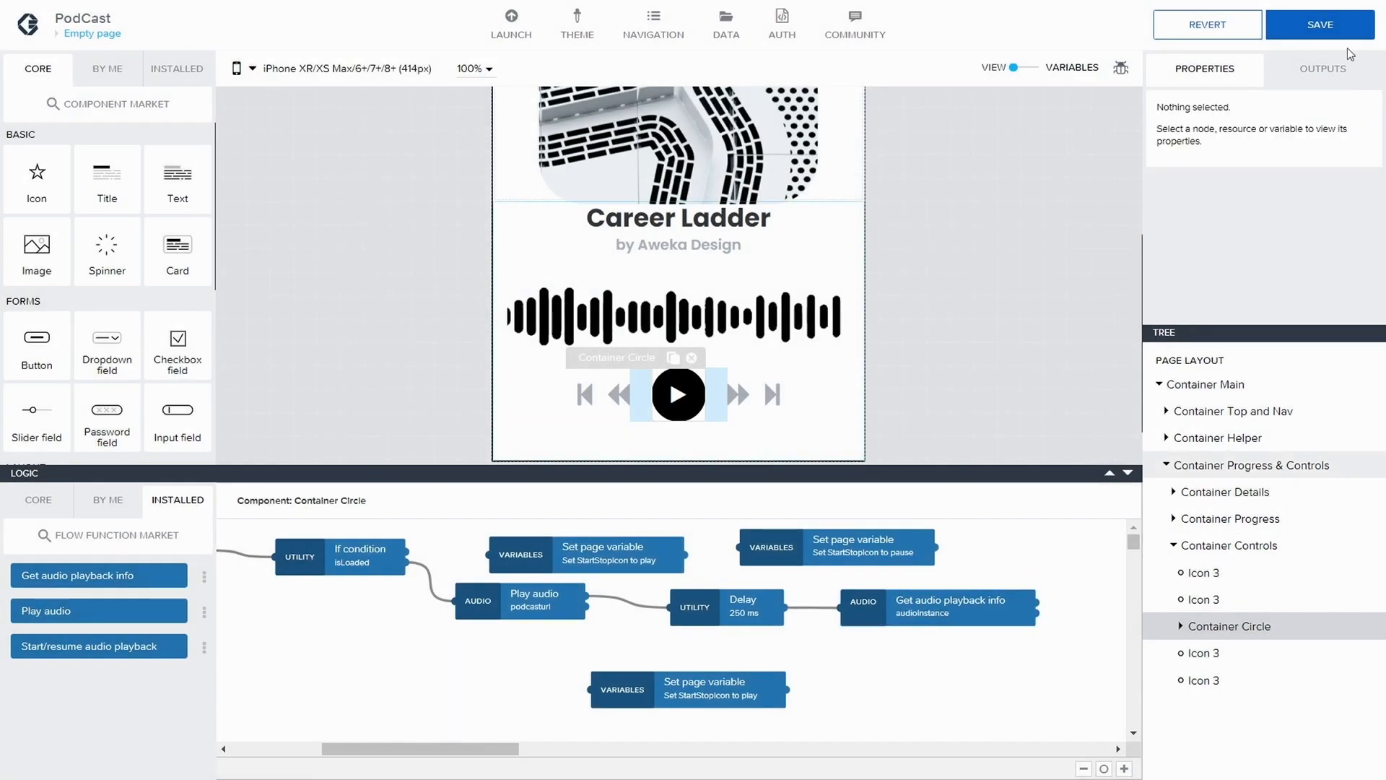
left_click(1358, 29)
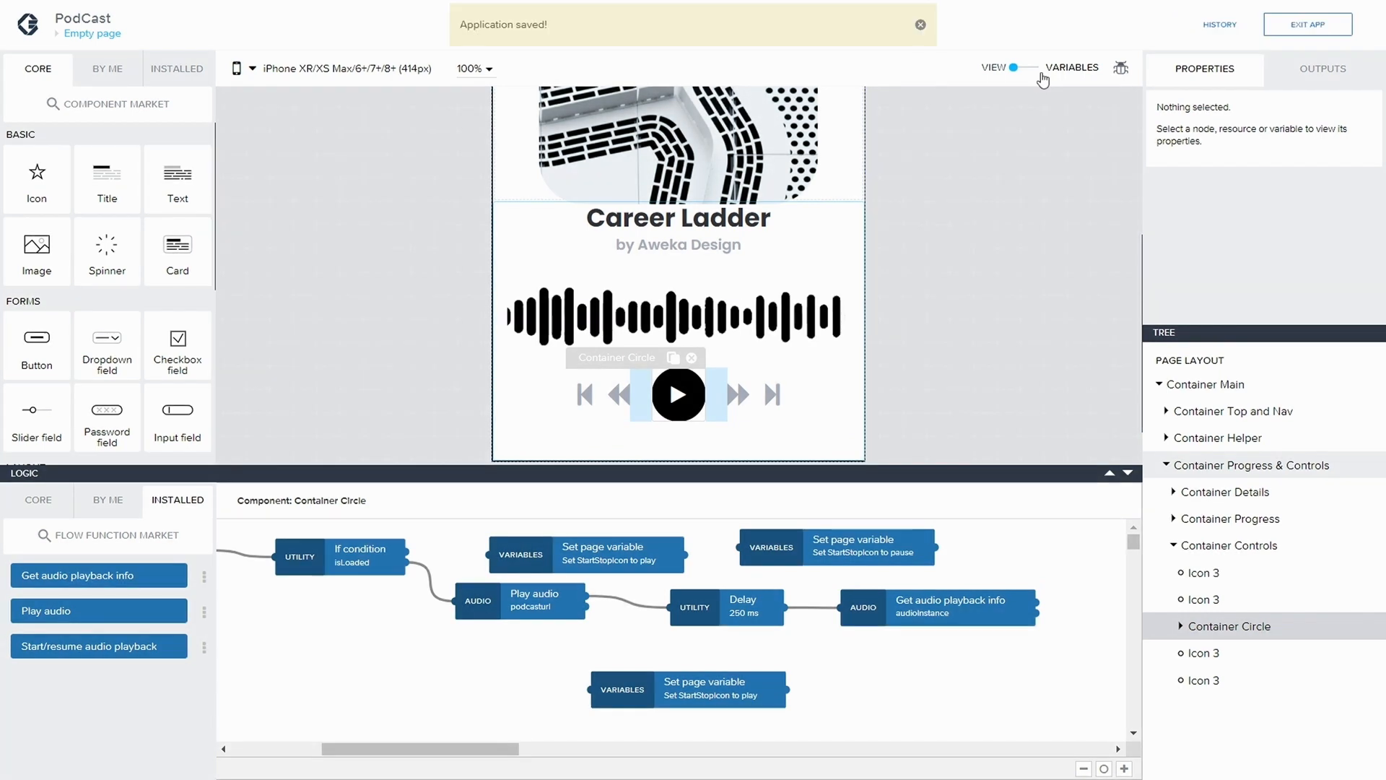
Add a new page variable named duration
left_click(1023, 67)
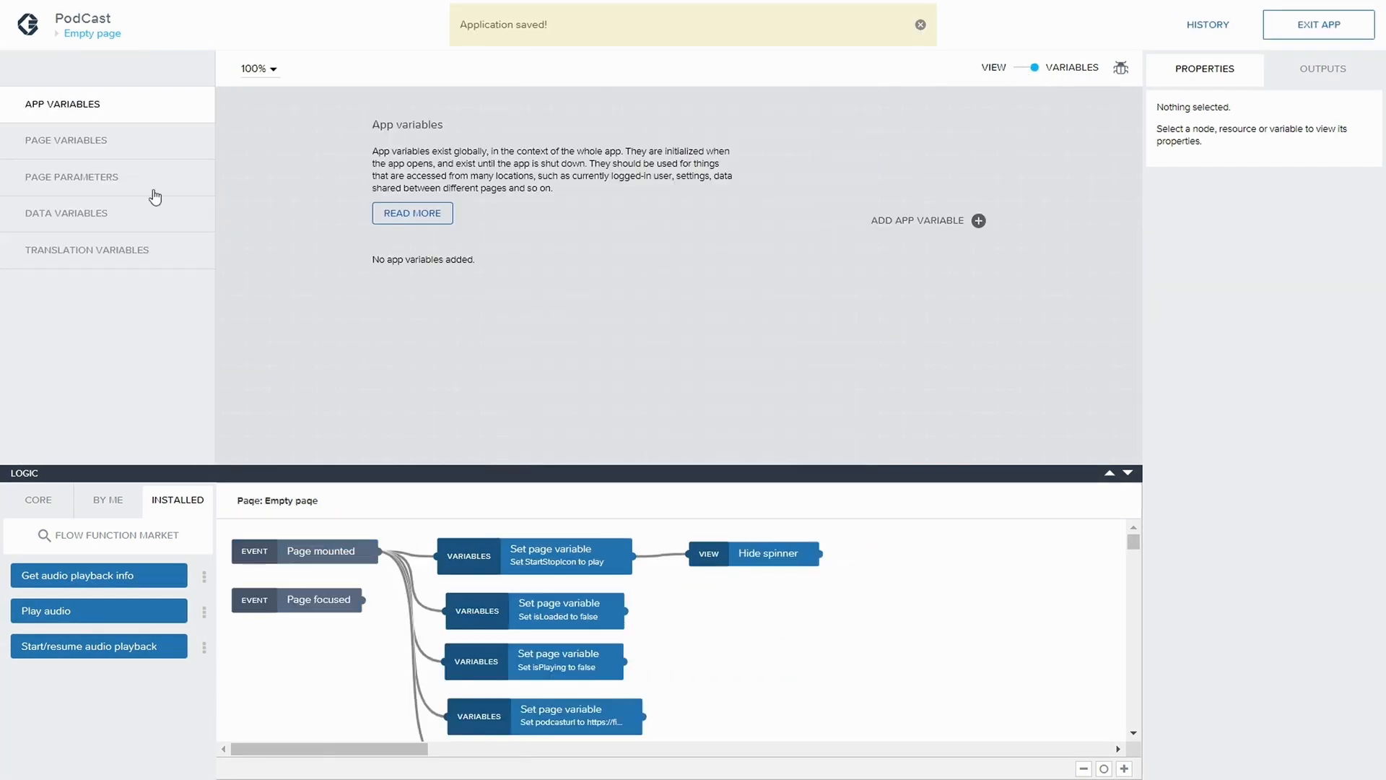
left_click(65, 140)
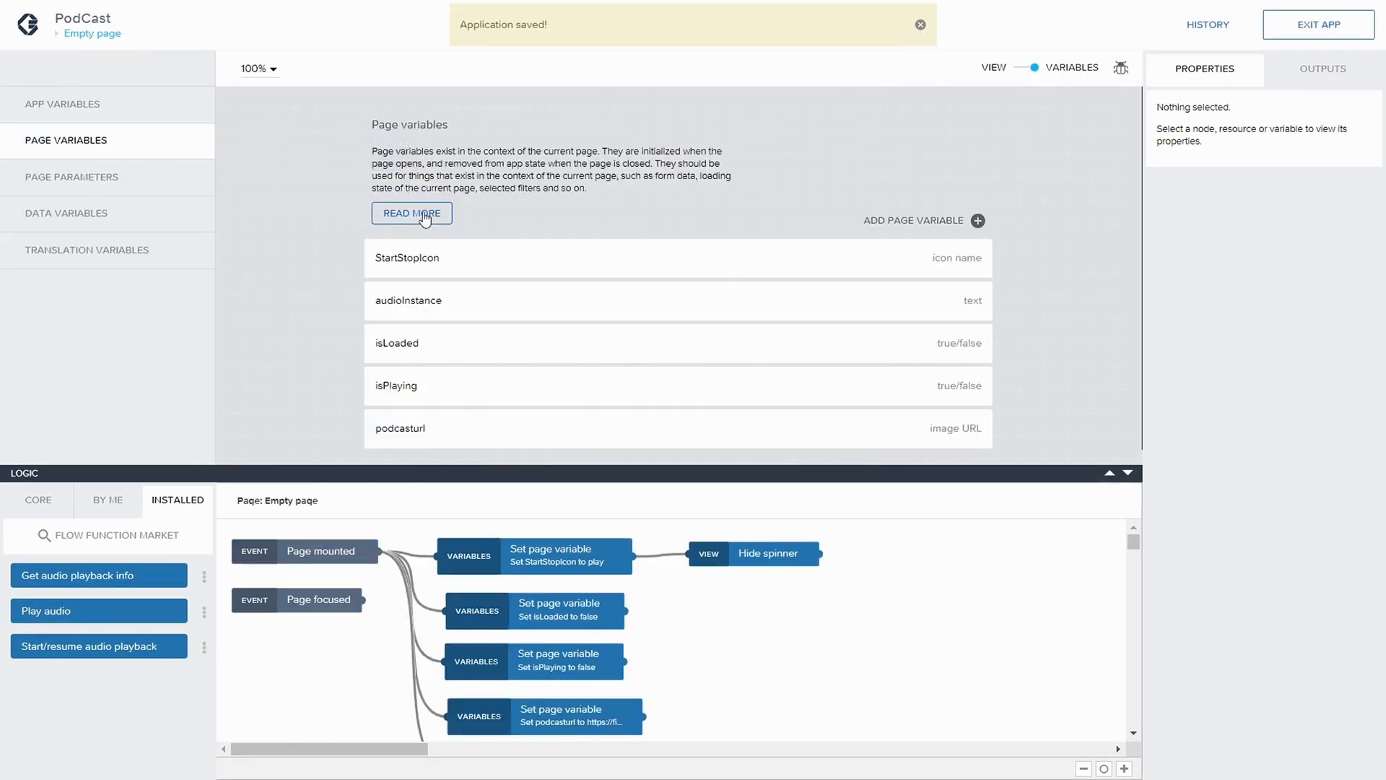
left_click(907, 221)
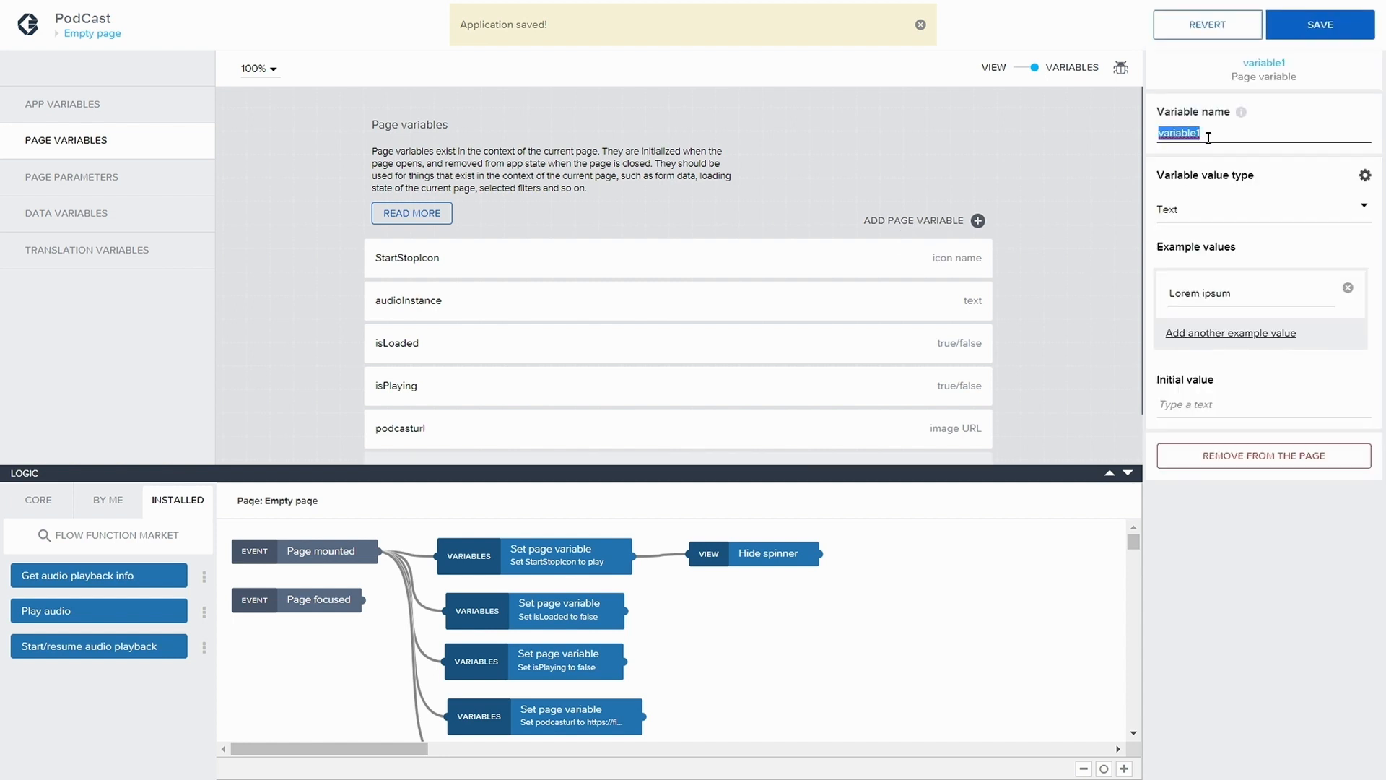
type("du")
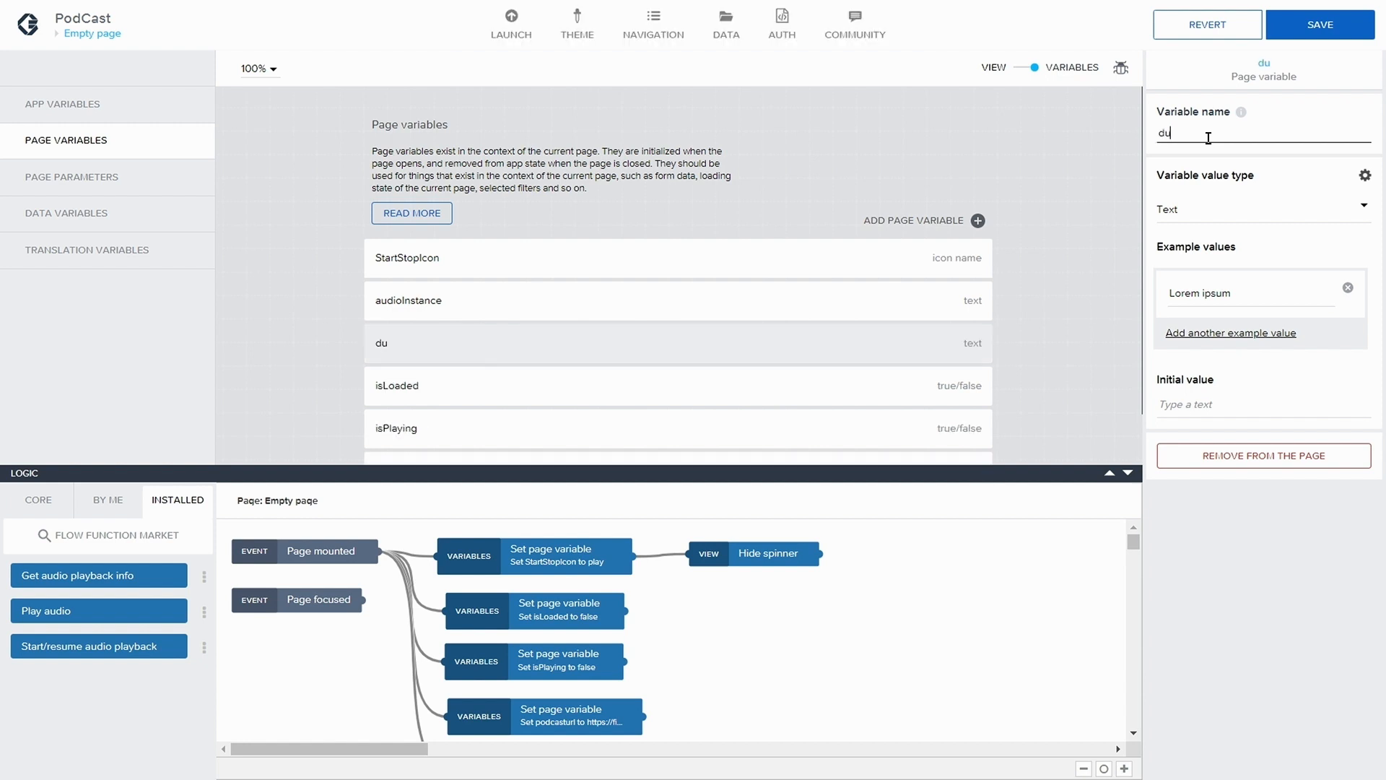
type("ration")
Set the duration variable's value type to Number with an example value of 0 and save the application
left_click(1197, 215)
left_click(1207, 261)
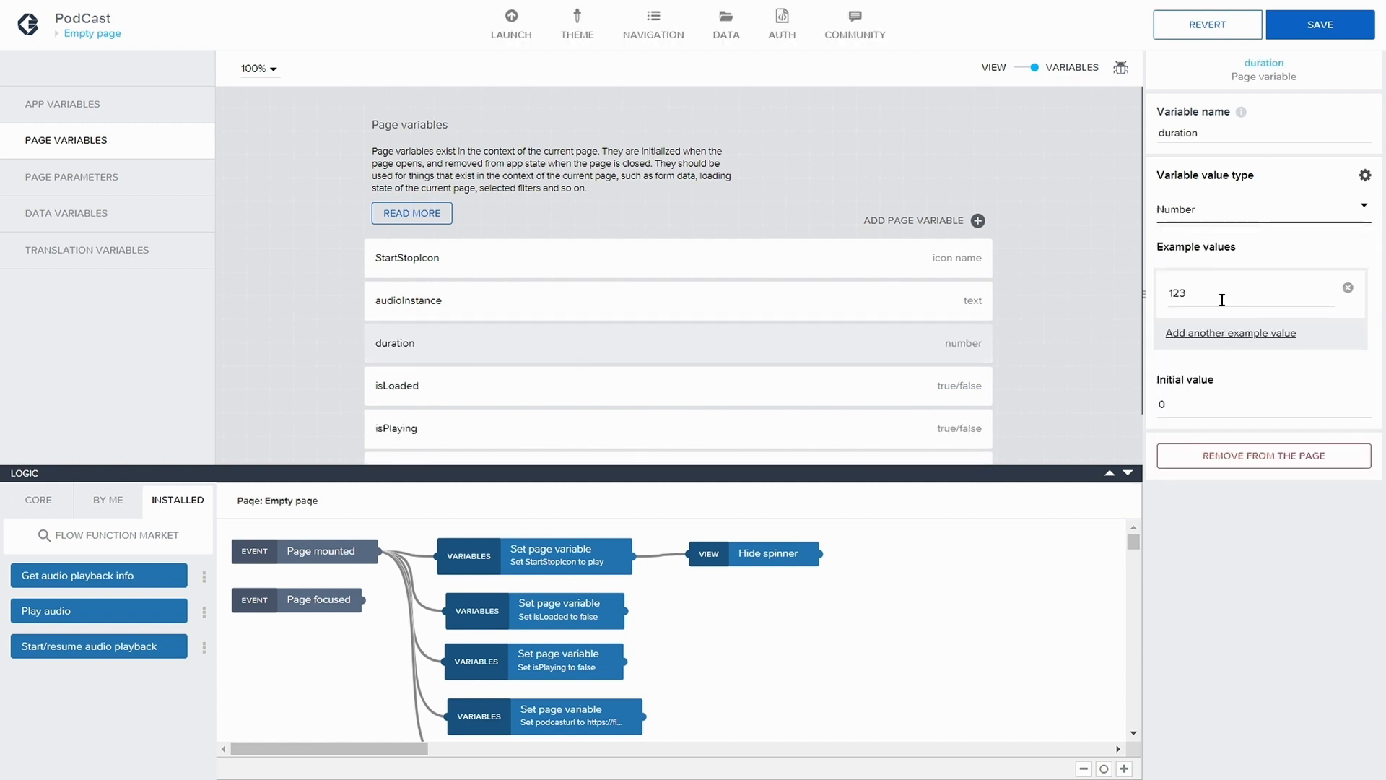
key("Tab")
type("0")
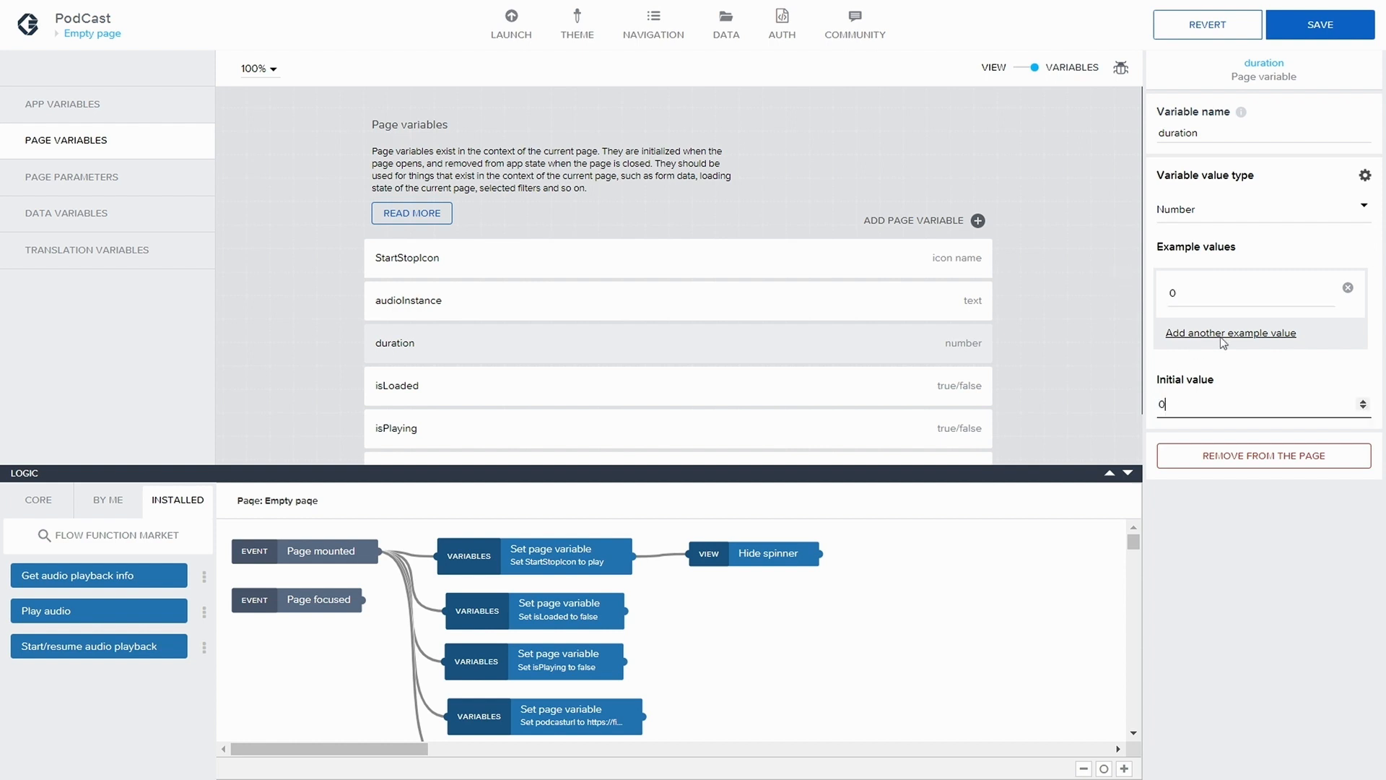
left_click(1320, 25)
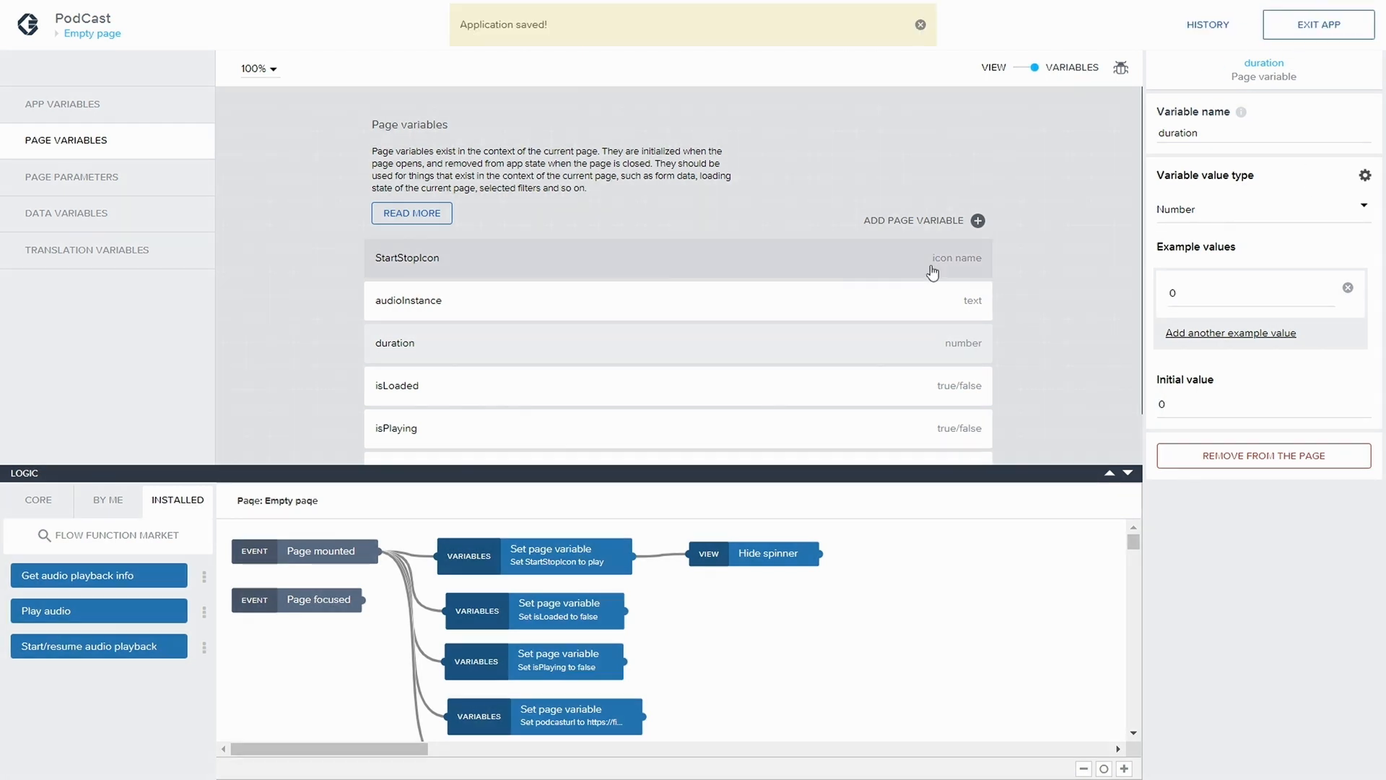
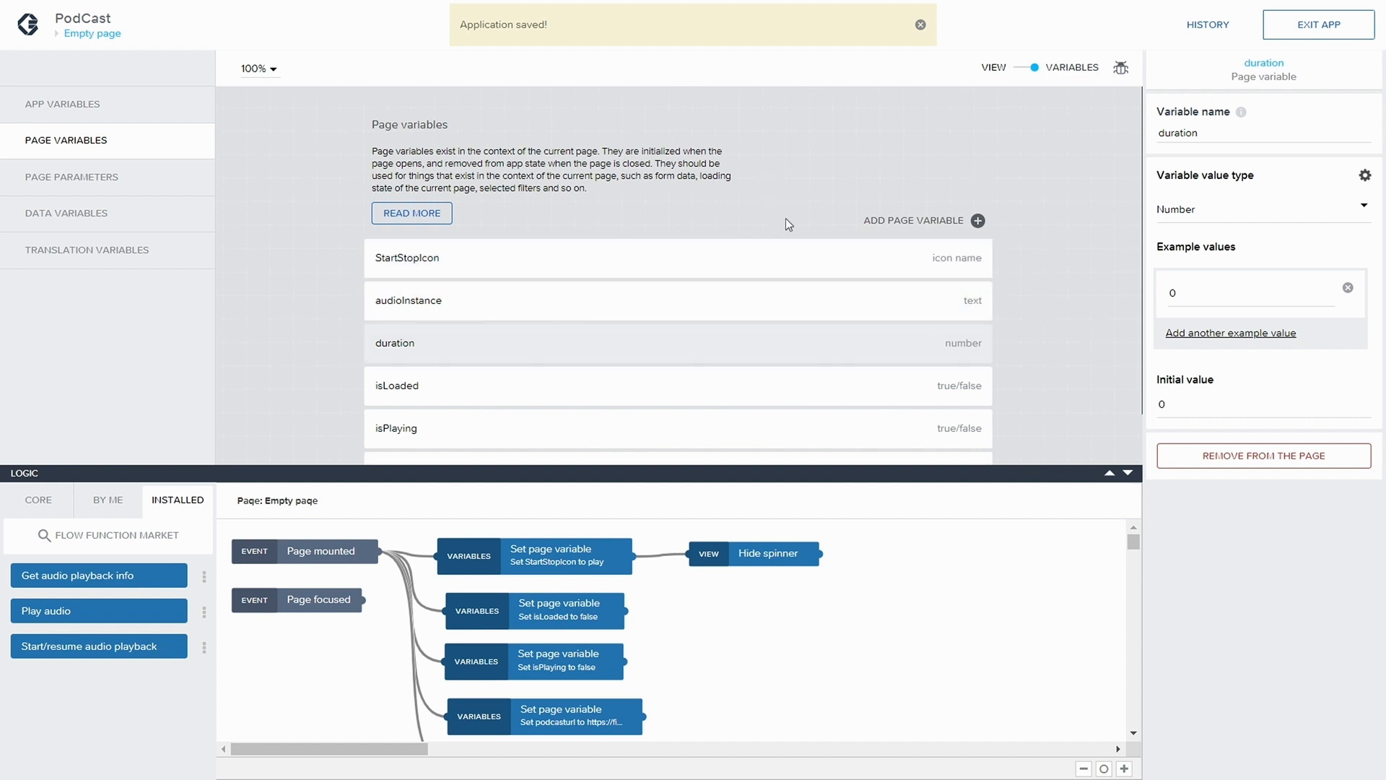
Add a new page variable named currentTime
left_click(977, 221)
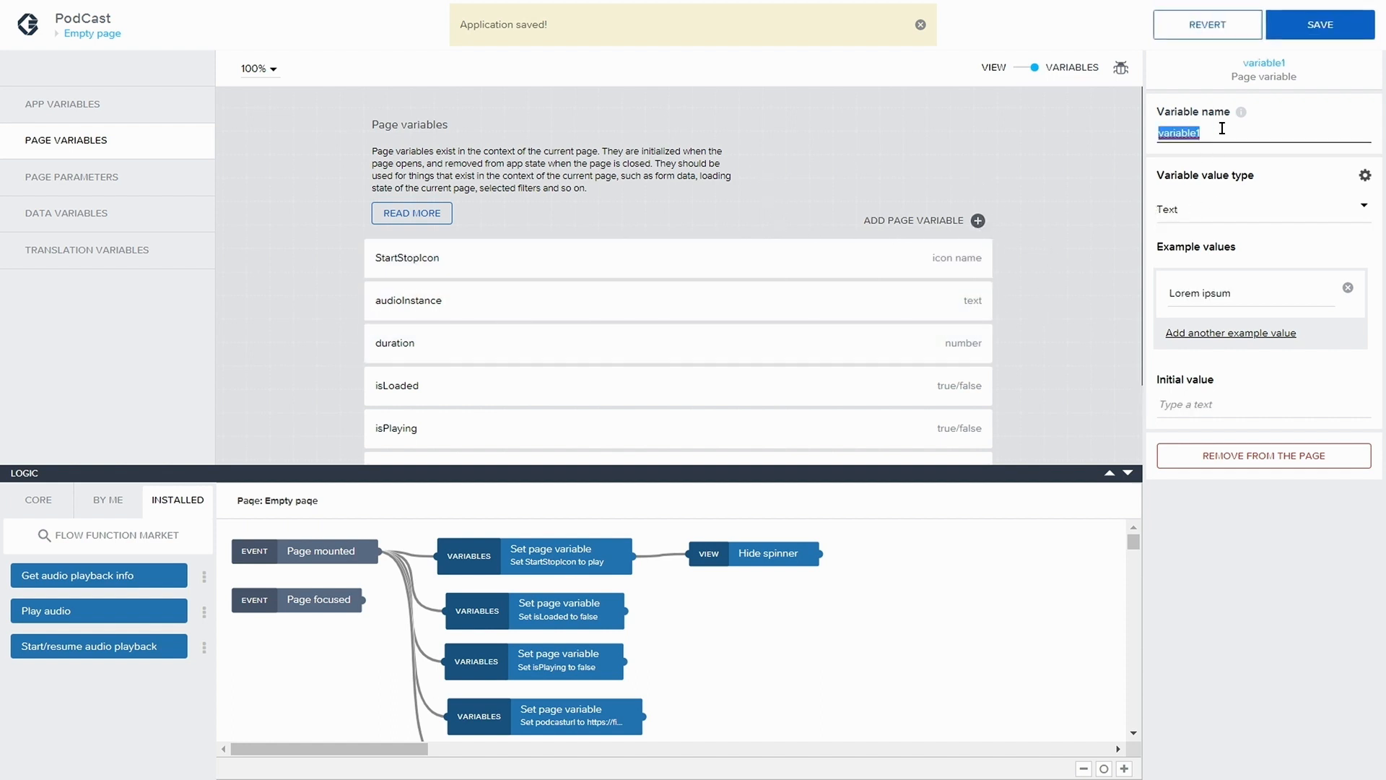
type("curr")
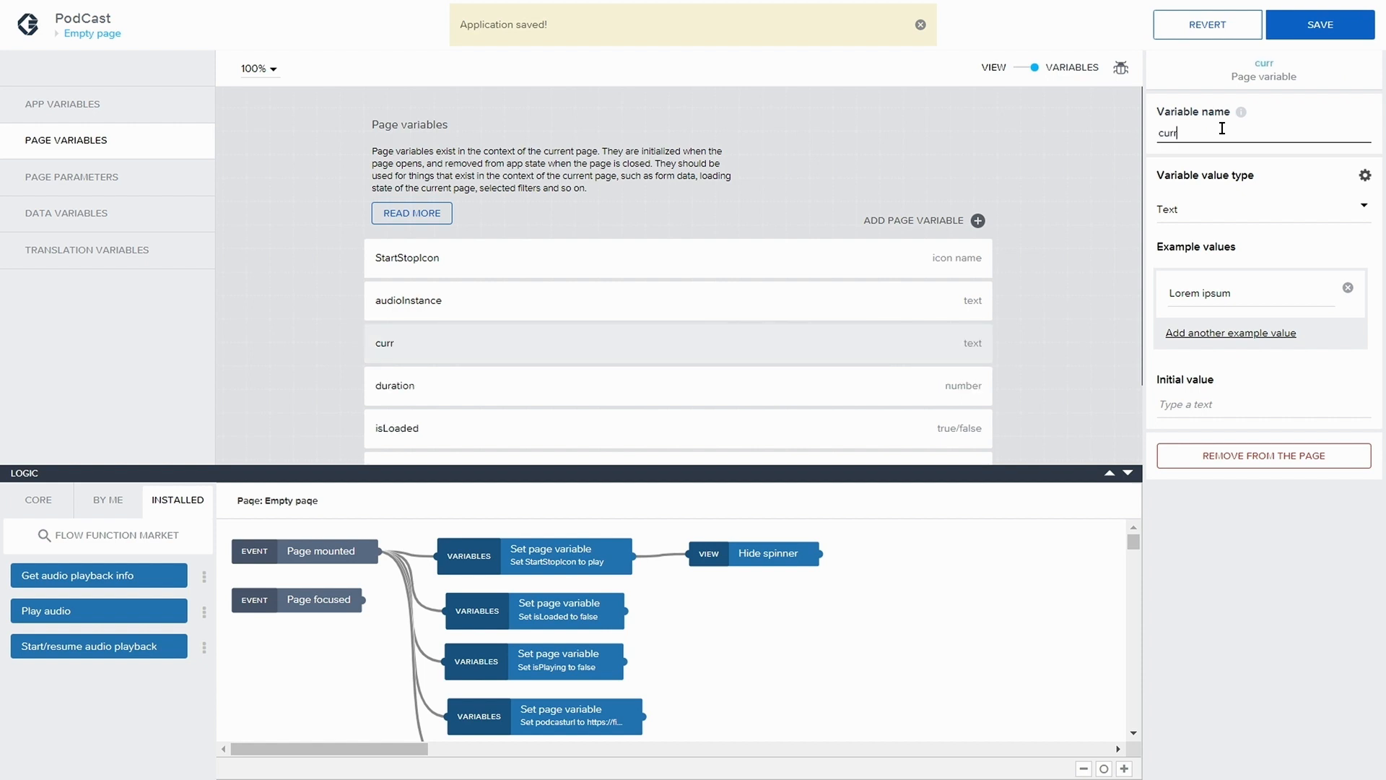
type("entTime")
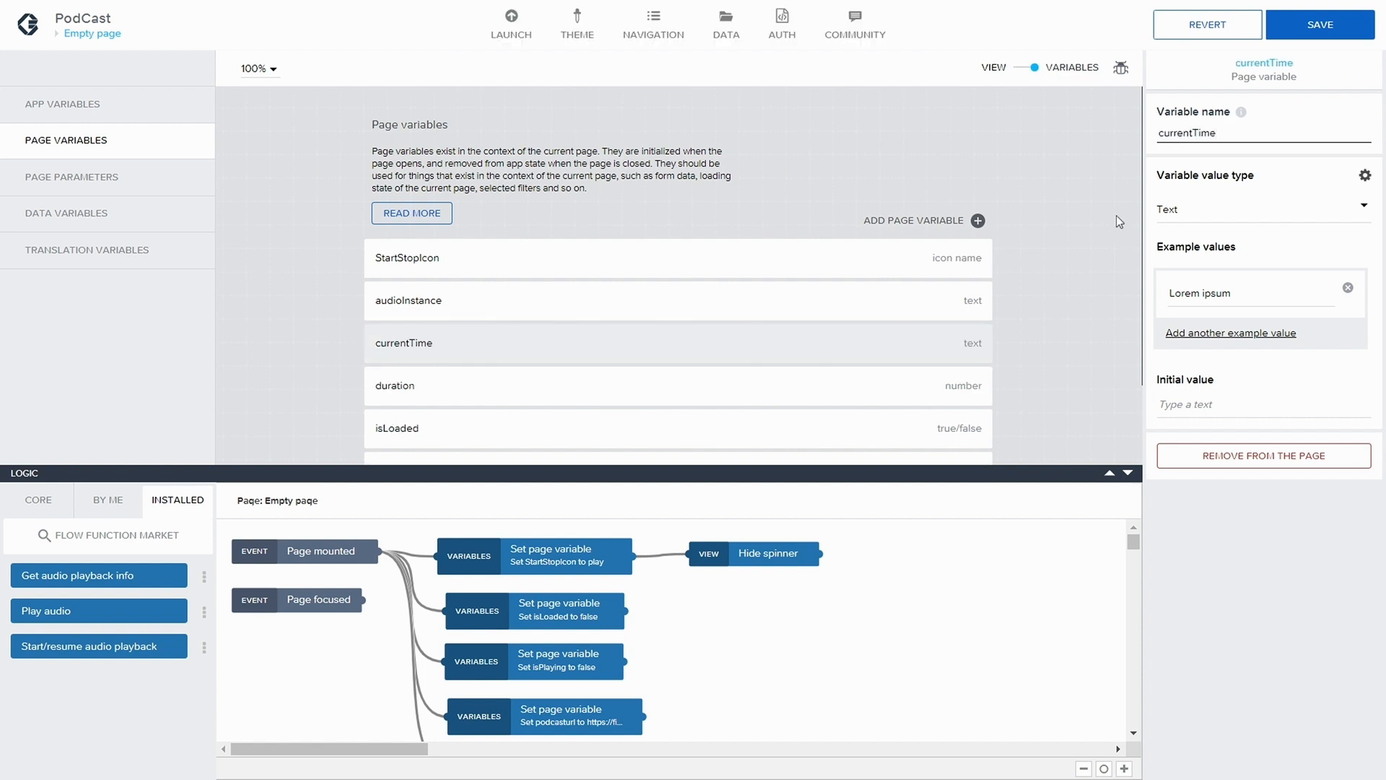
Set the currentTime variable's value type to Number with an example value of 0 and save the application
left_click(1167, 210)
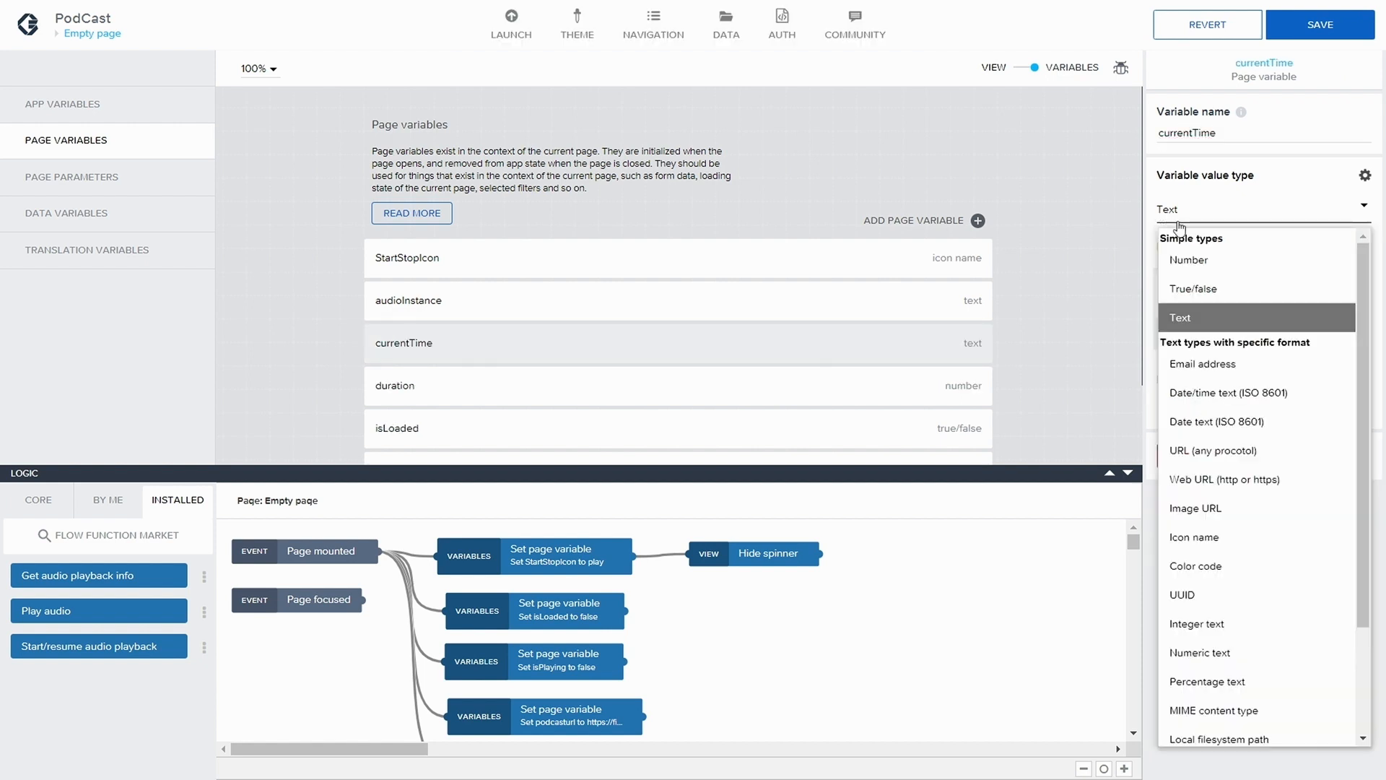
left_click(1207, 252)
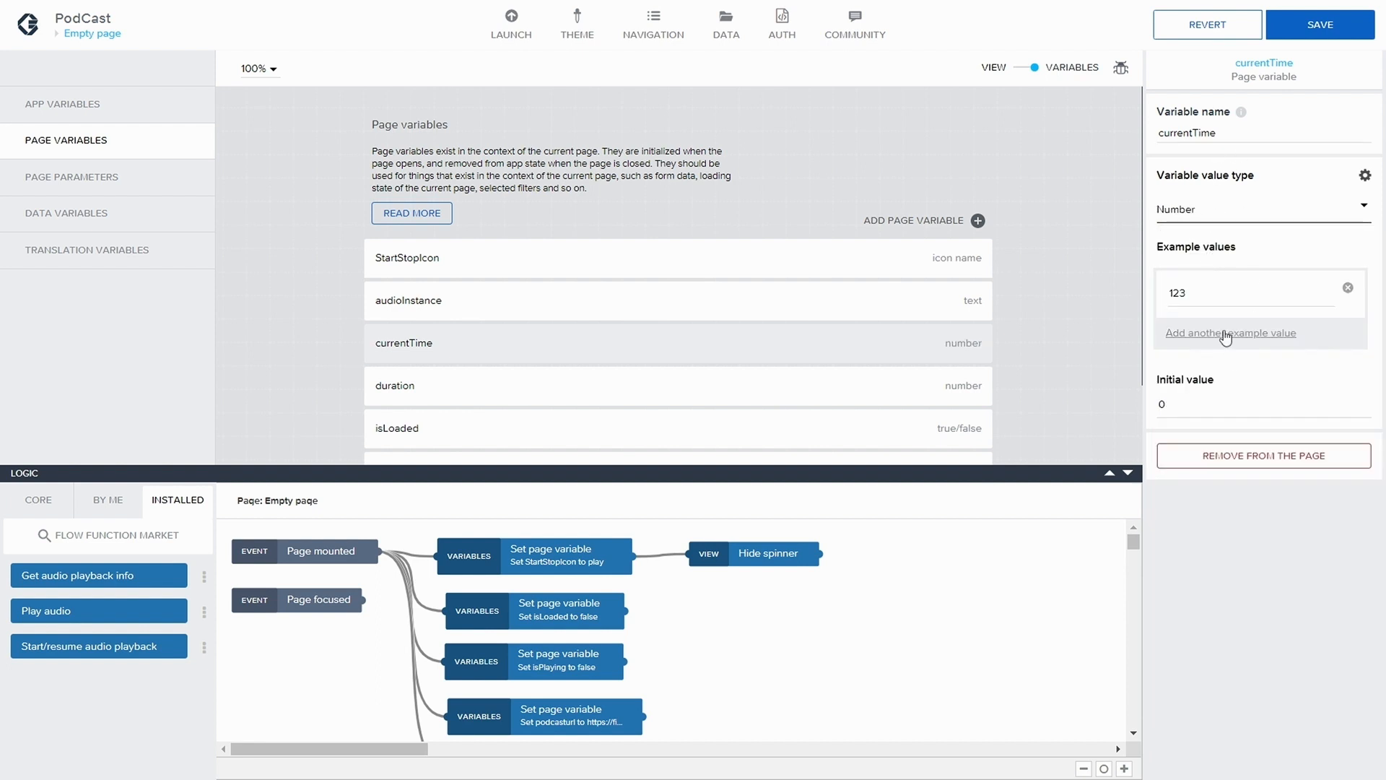
left_click_drag(1208, 296, 1142, 285)
type("0")
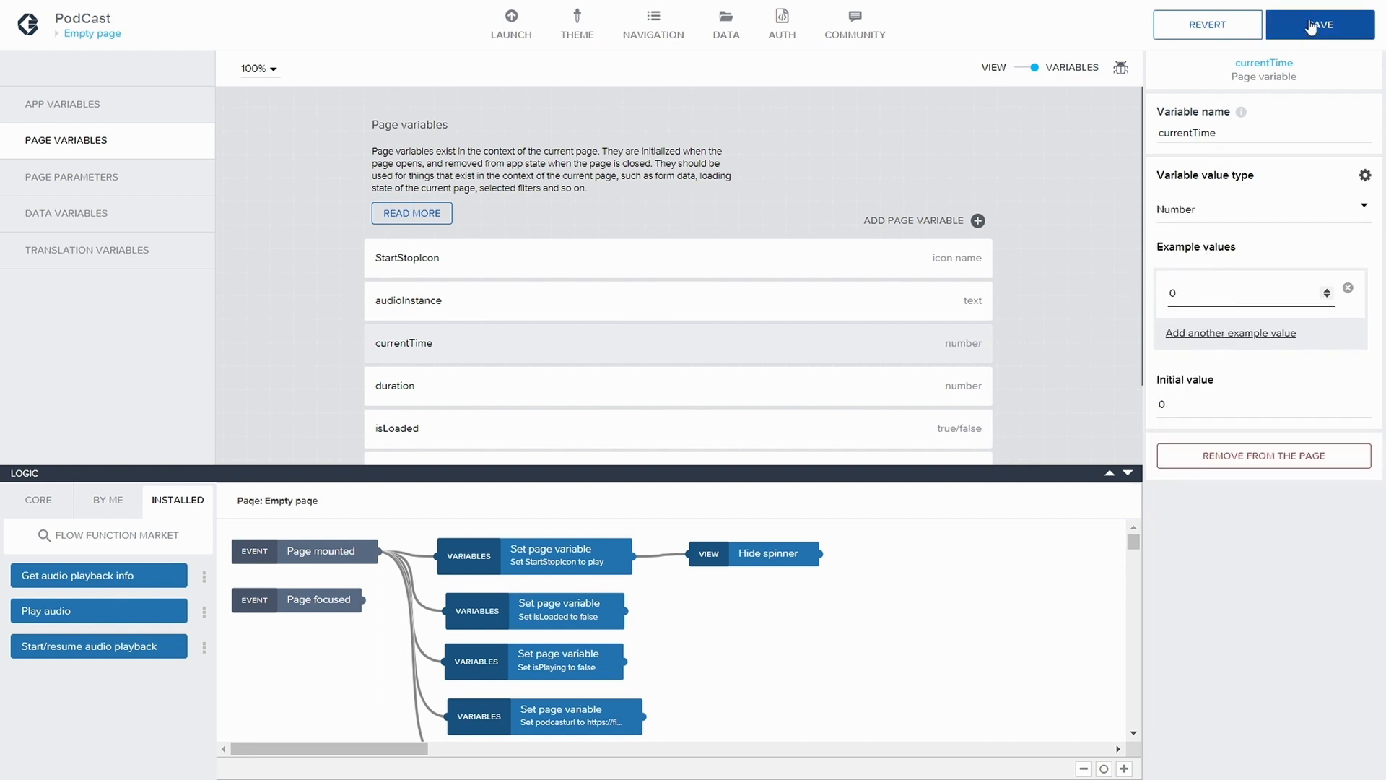
left_click(1304, 26)
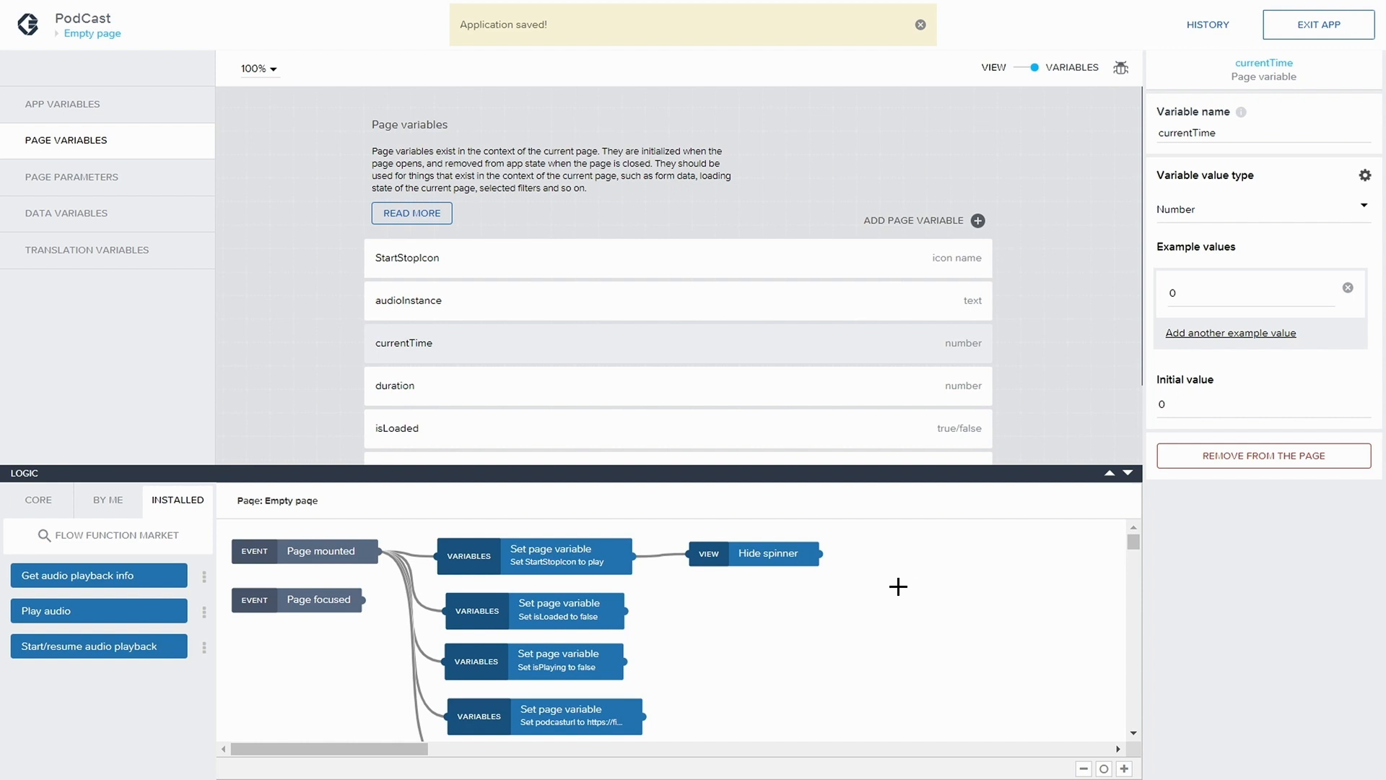
In Container Circle's logic, duplicate the node that sets StartStopIcon to pause and place the copy after Get audio playback info
left_click(1024, 73)
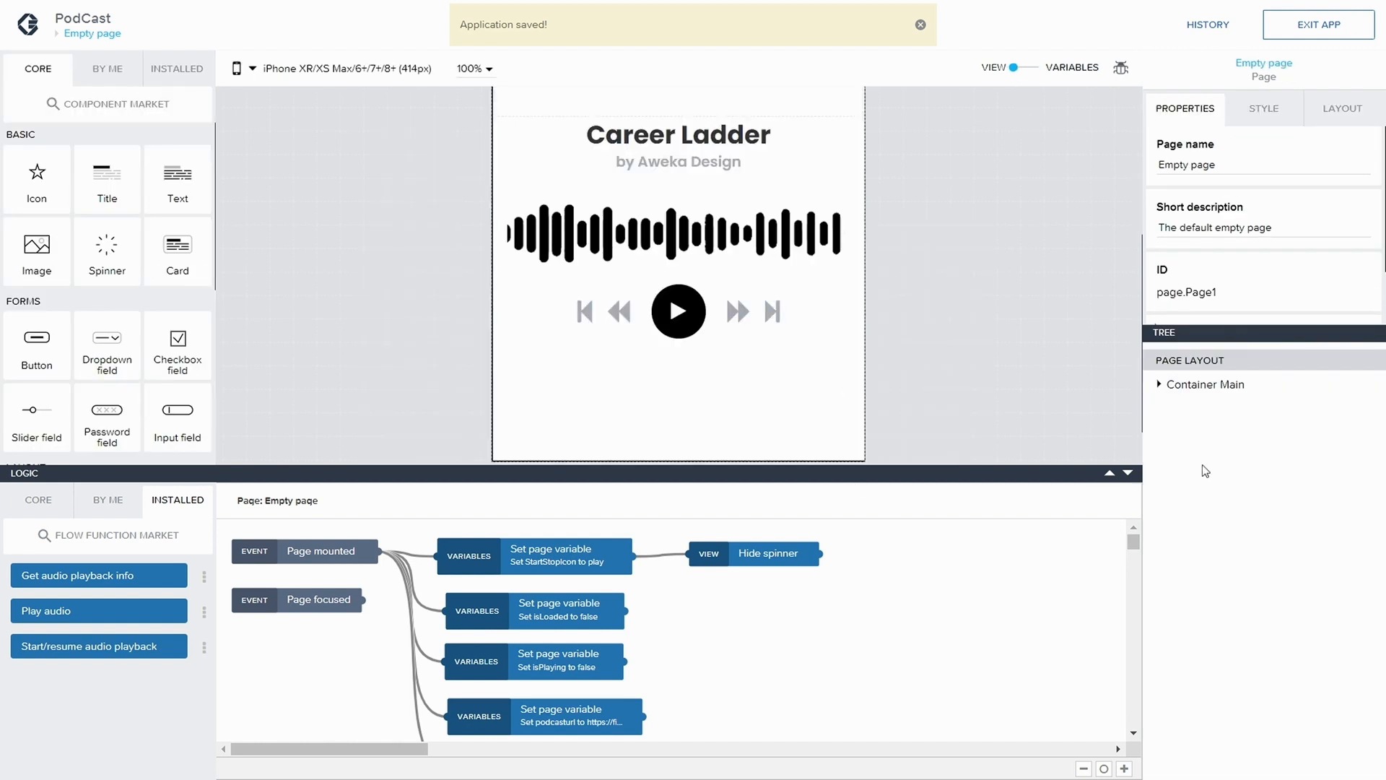
left_click(1159, 384)
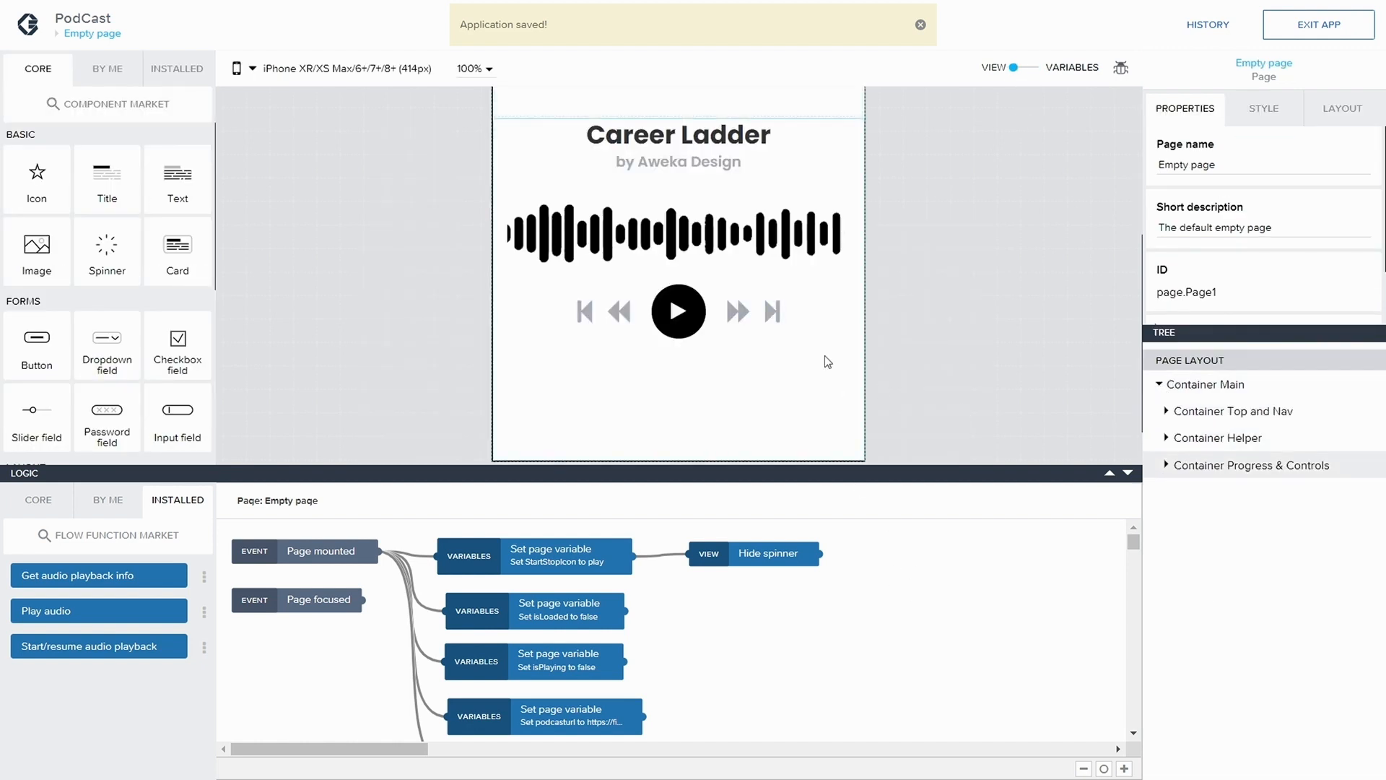
left_click(699, 318)
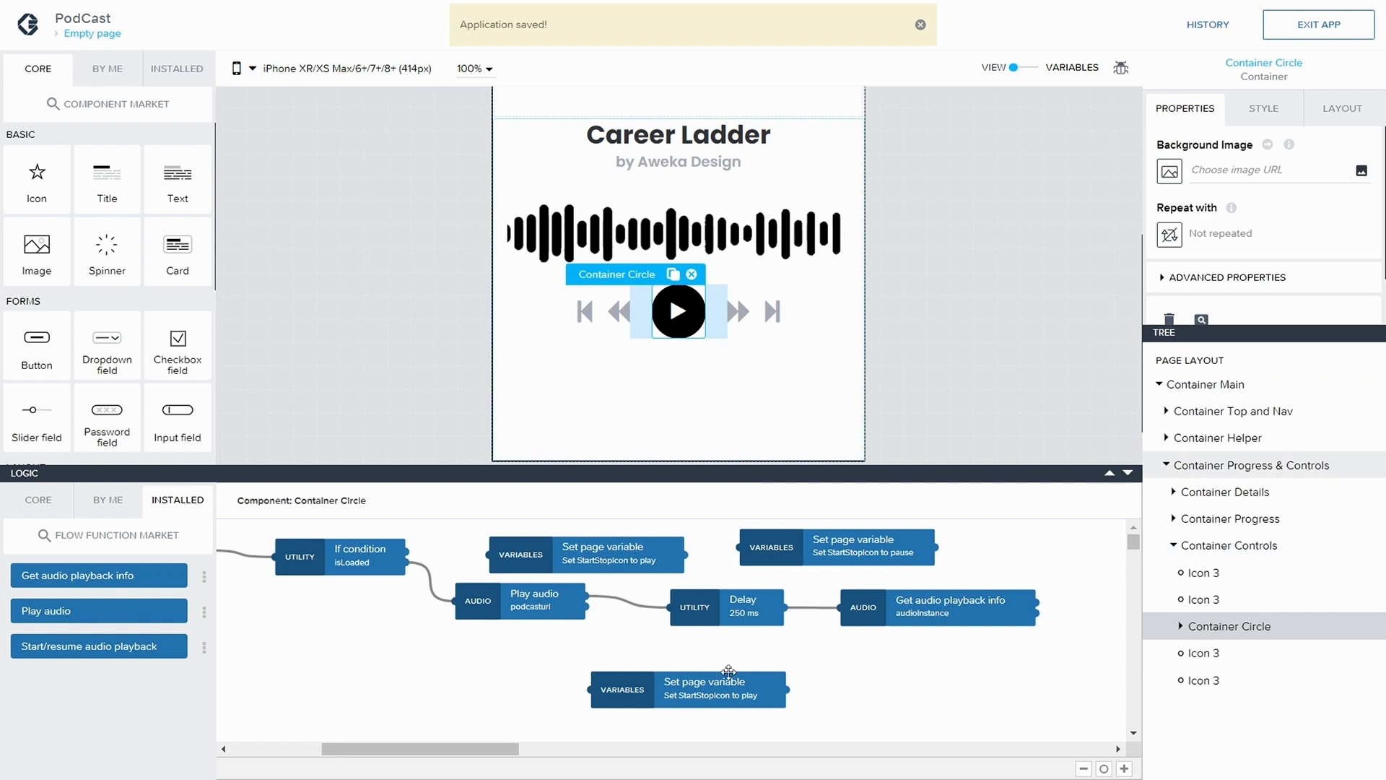
left_click(906, 612)
left_click_drag(494, 749, 589, 748)
left_click_drag(376, 550, 444, 553)
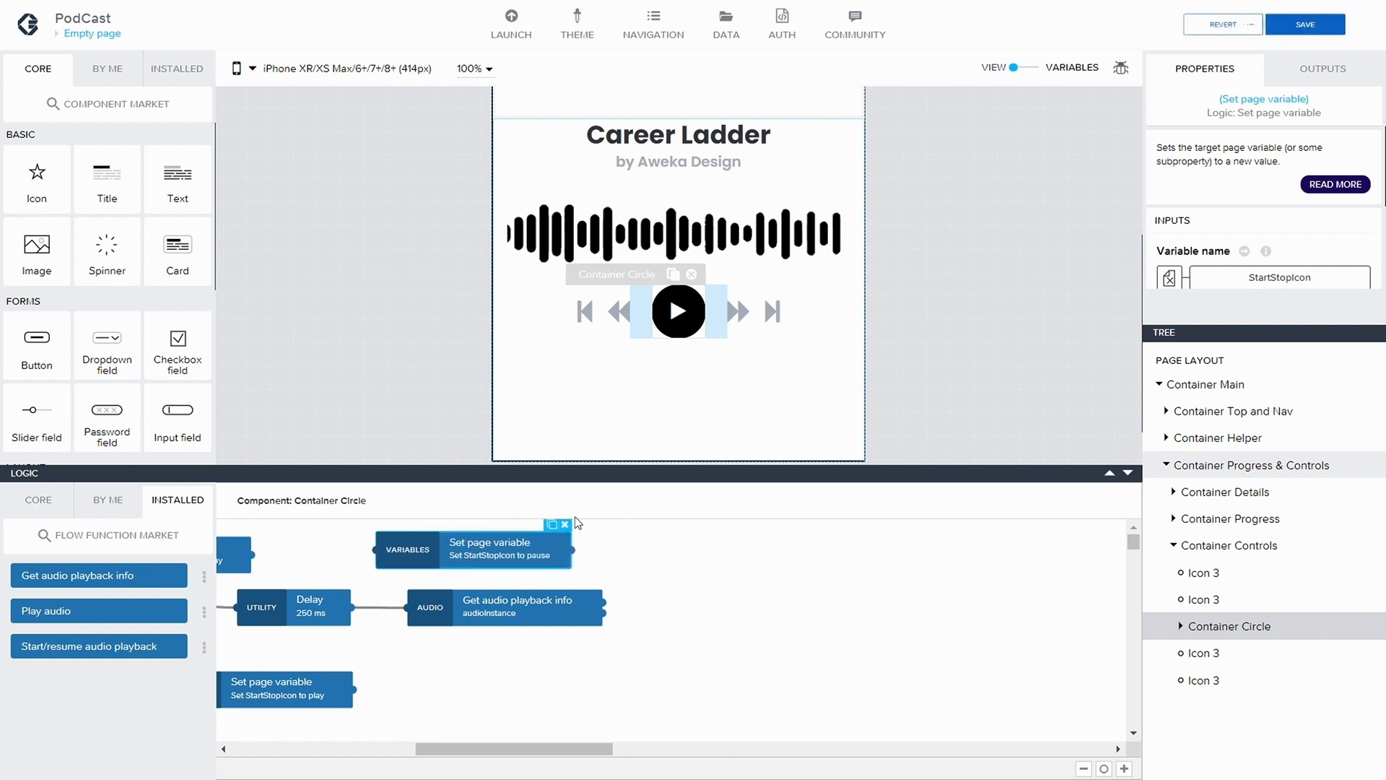
left_click(550, 527)
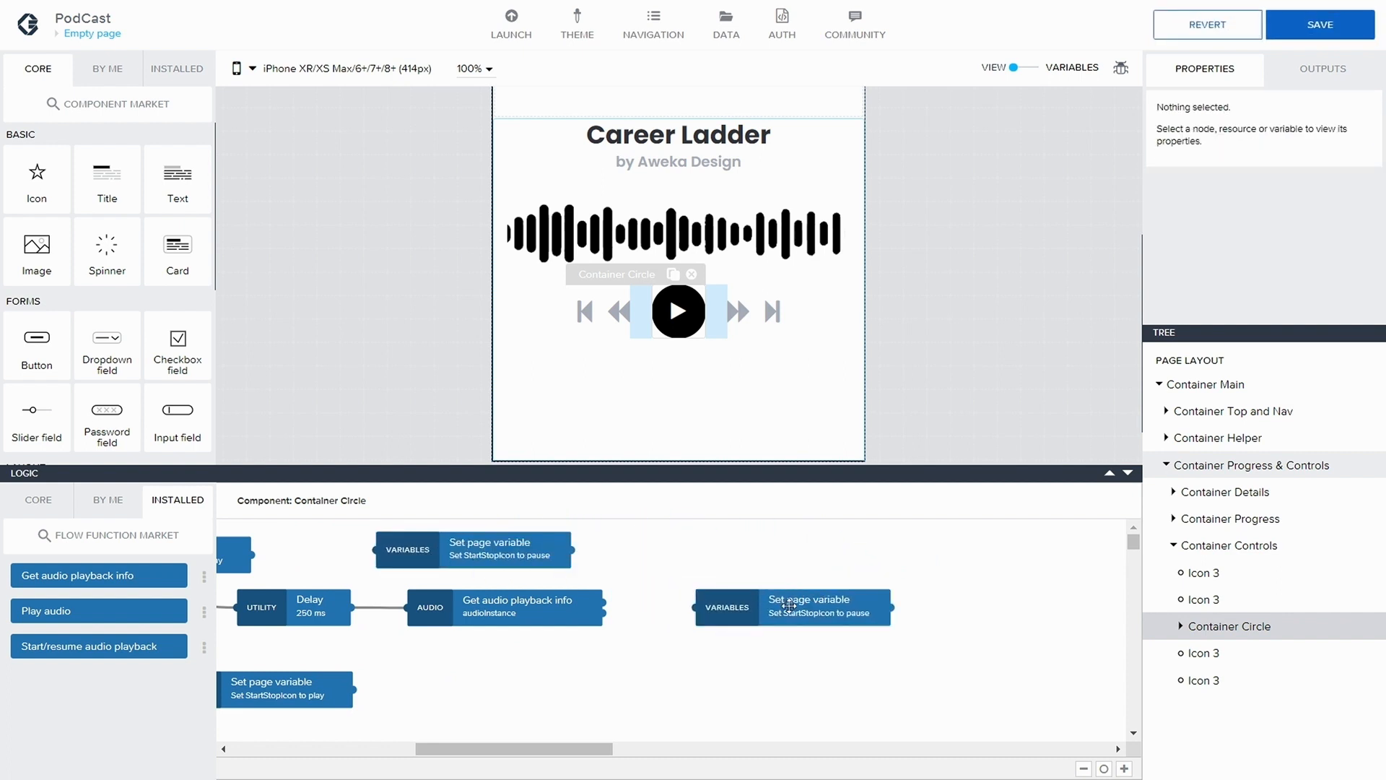
Bind the duplicated Set page variable node's variable name to the duration page variable
left_click(791, 599)
scroll(1262, 273, "down", 1)
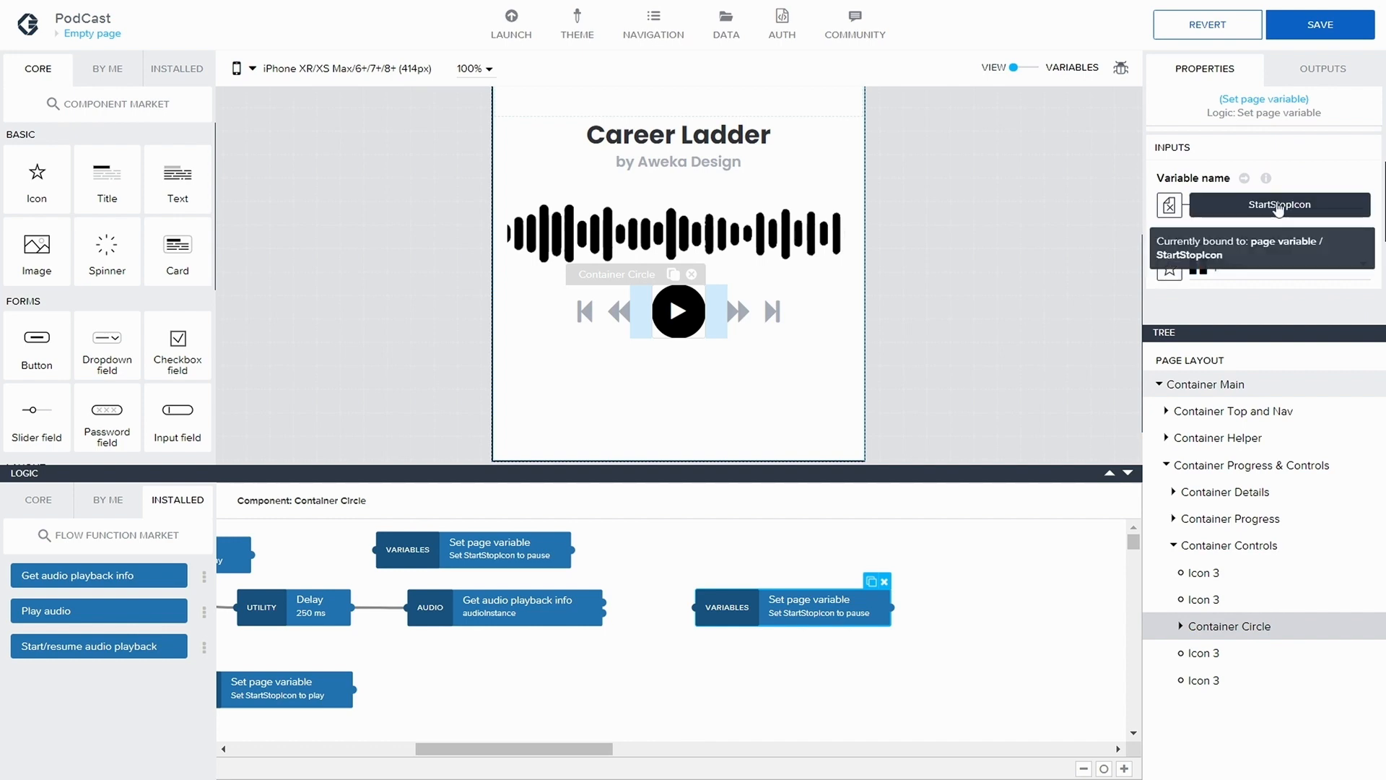
left_click(1271, 204)
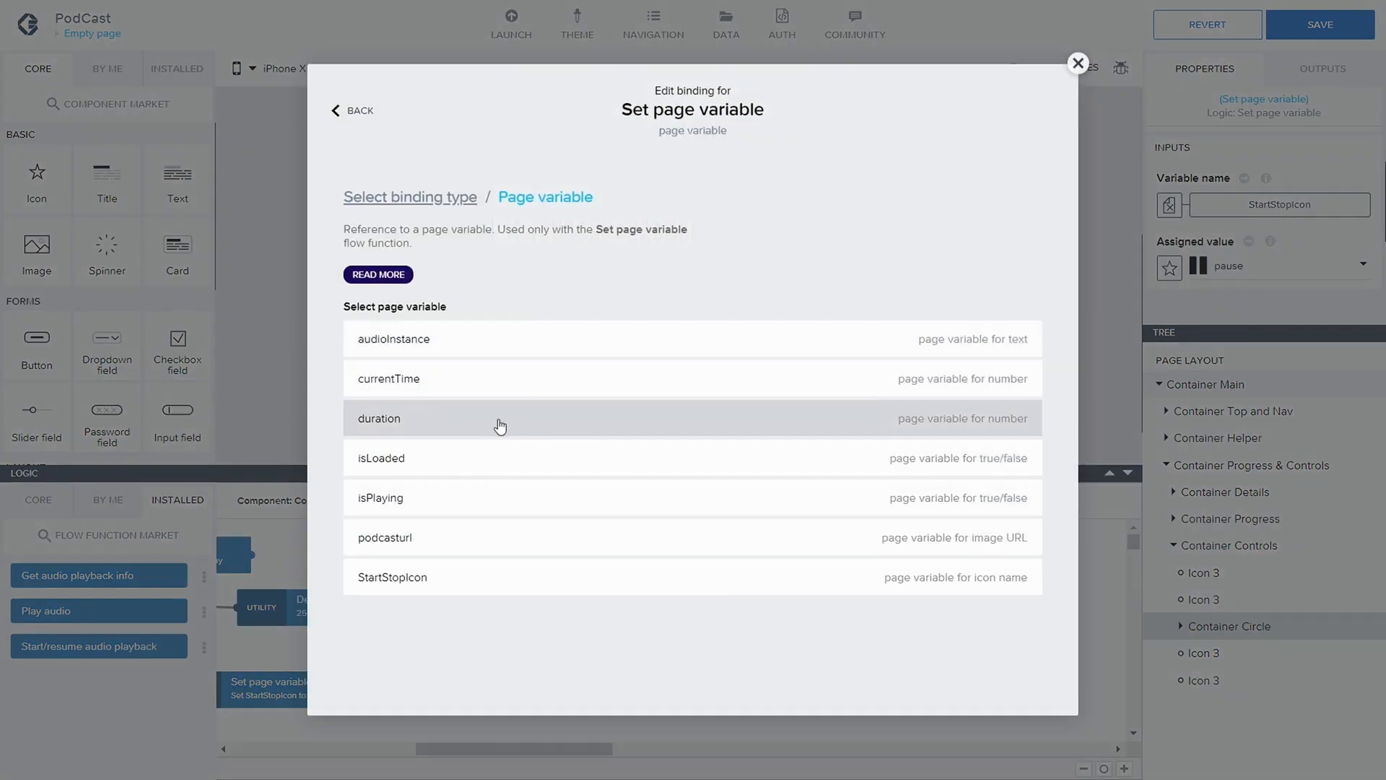
left_click(495, 424)
left_click(1011, 405)
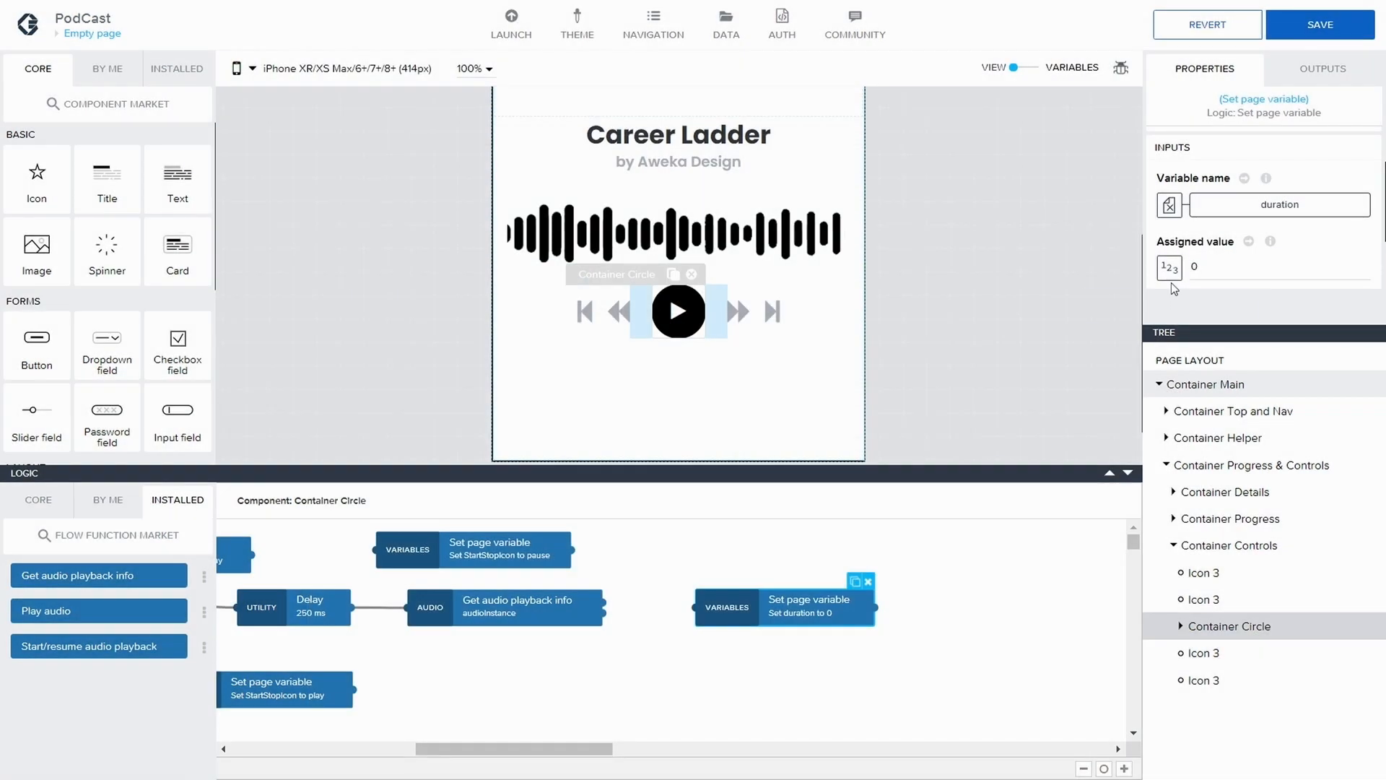
left_click(1165, 266)
left_click(695, 372)
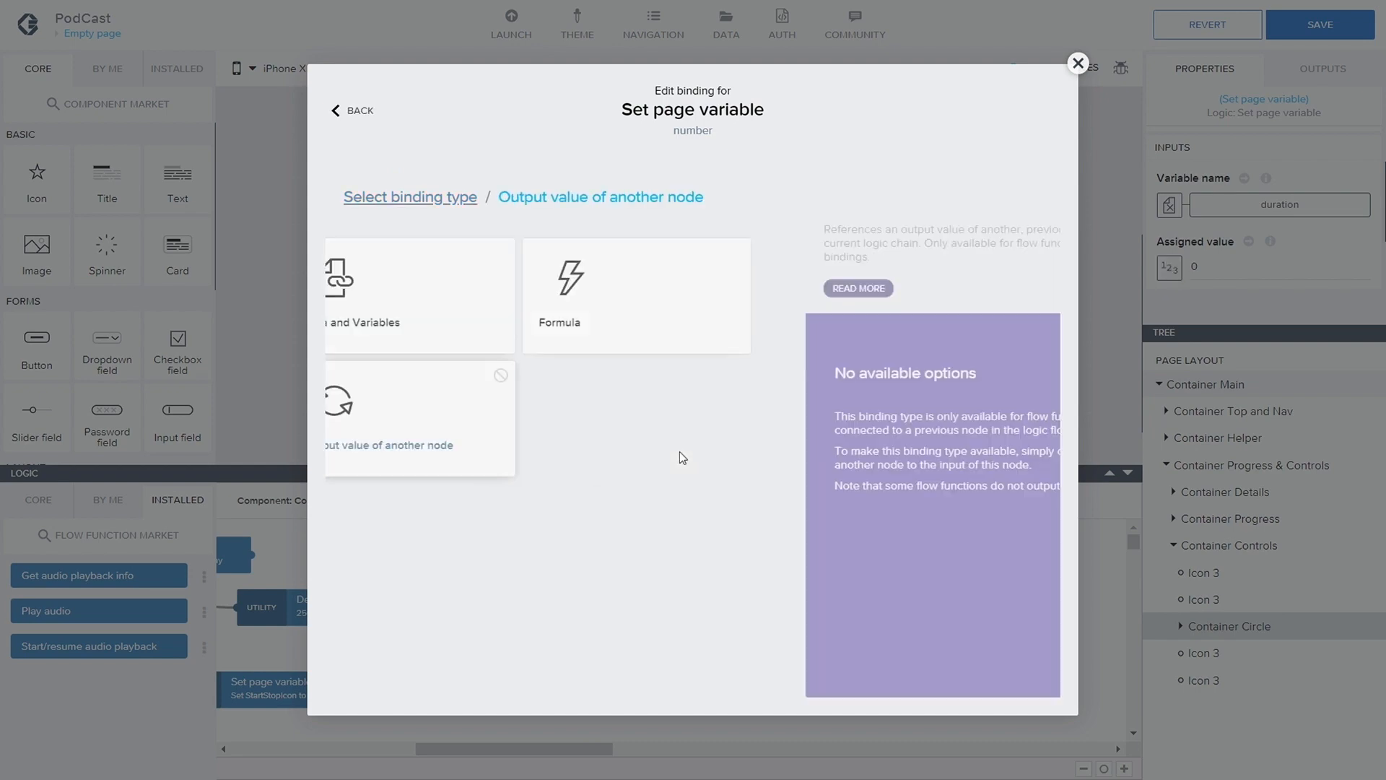
left_click(393, 197)
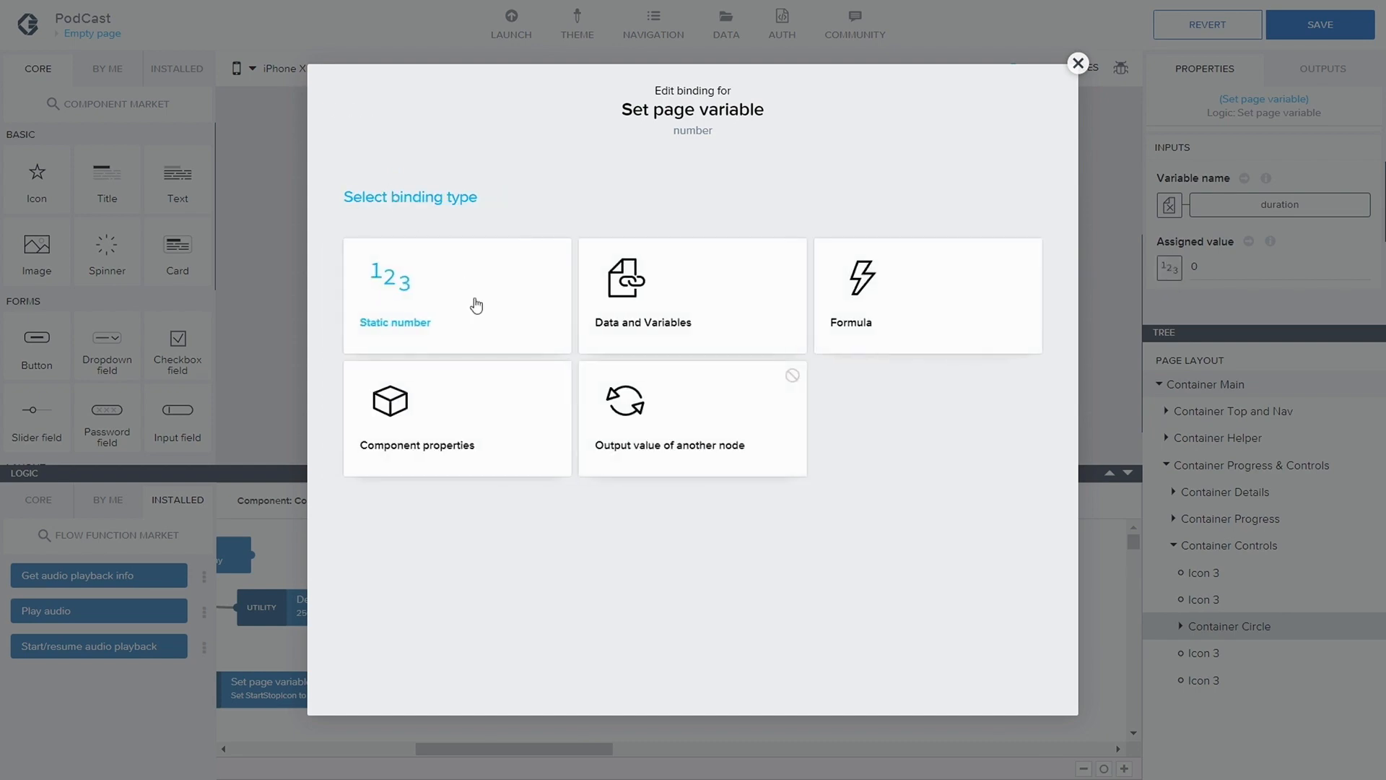
left_click(1077, 63)
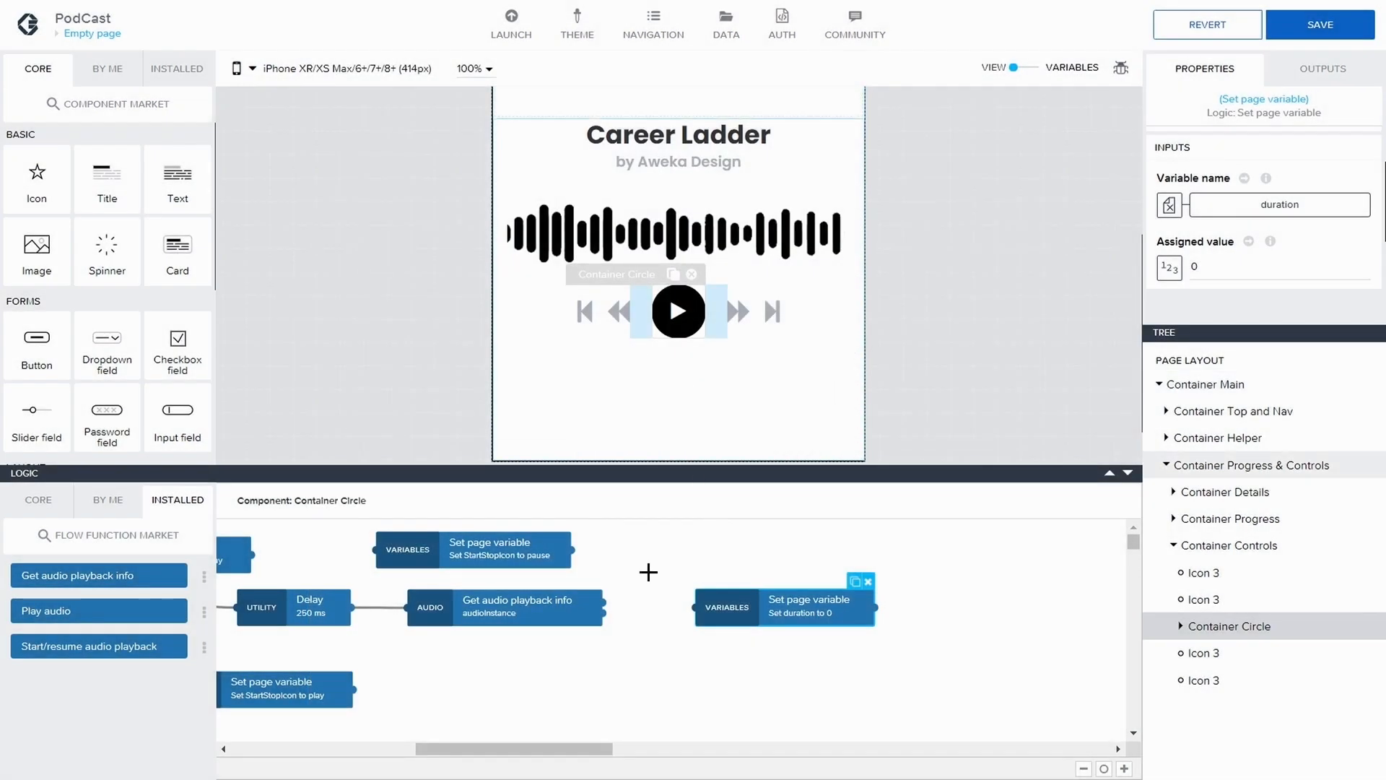
Connect Get audio playback info's first output to the duration node and bind its assigned value to the playback instance's duration output
left_click_drag(666, 603, 696, 607)
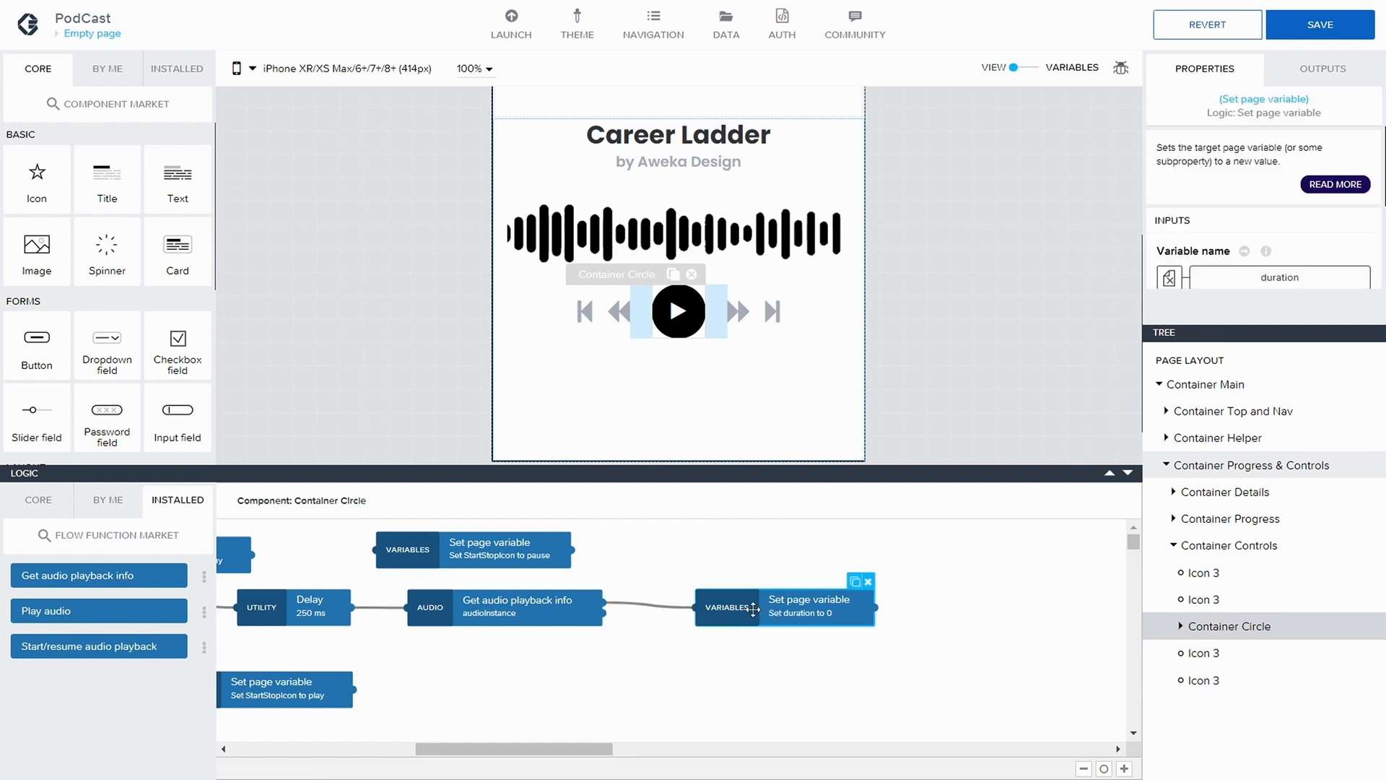
scroll(1223, 250, "down", 1)
scroll(1223, 251, "down", 1)
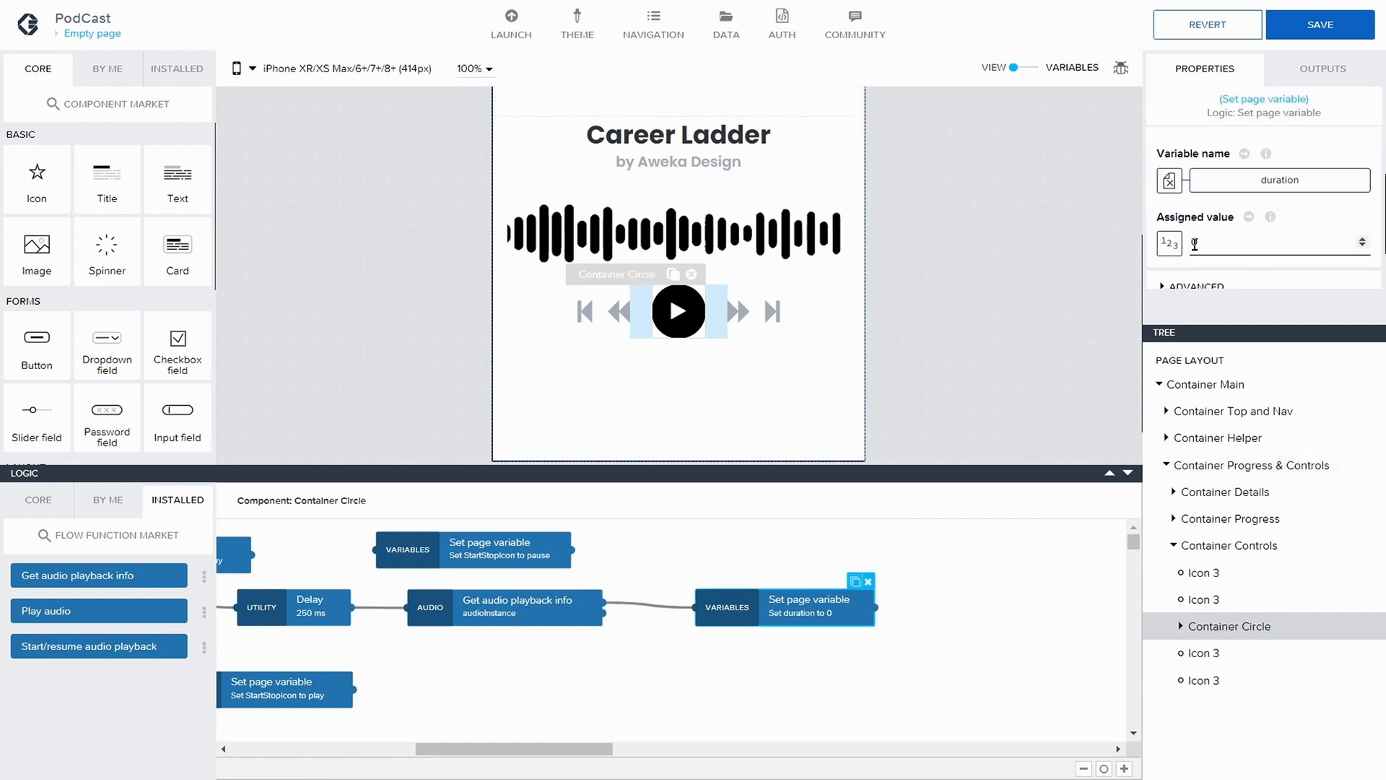
scroll(1054, 369, "down", 1)
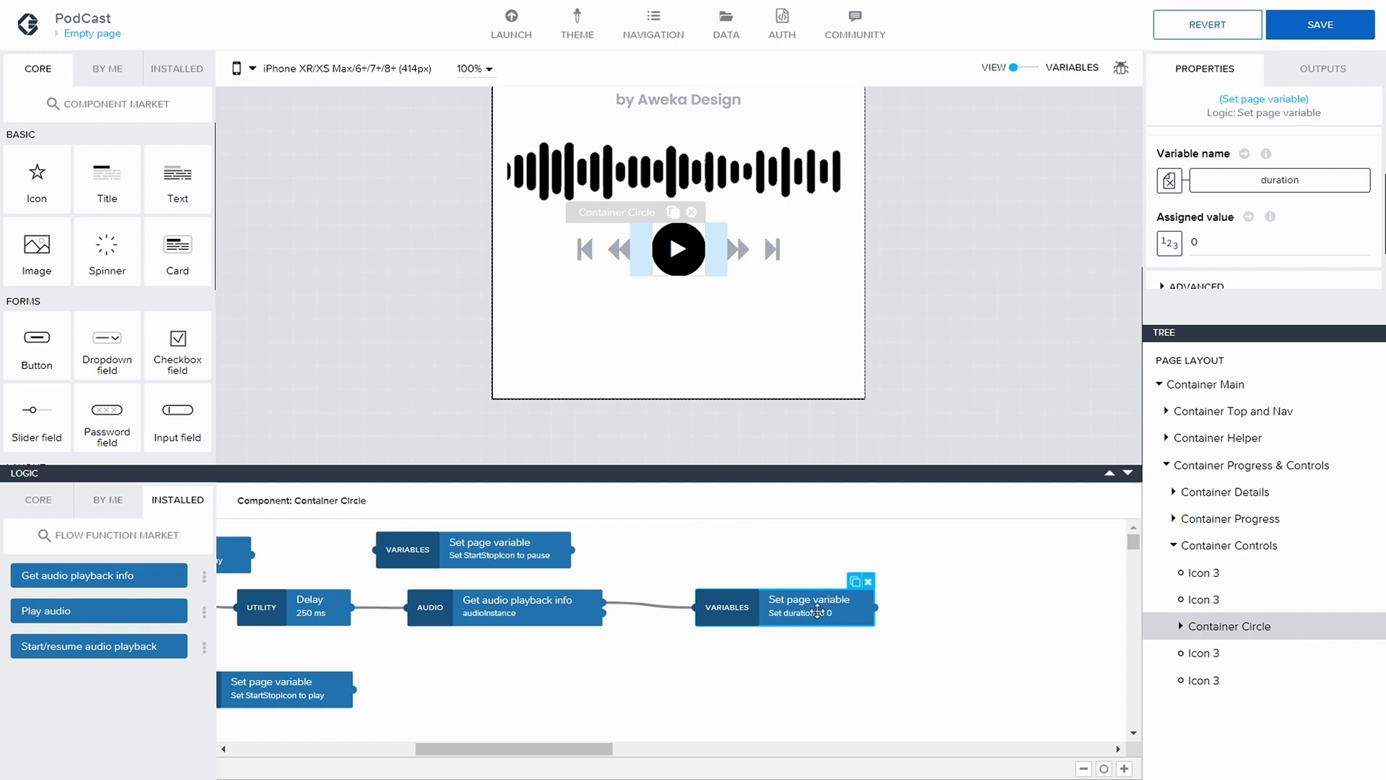
left_click(1170, 243)
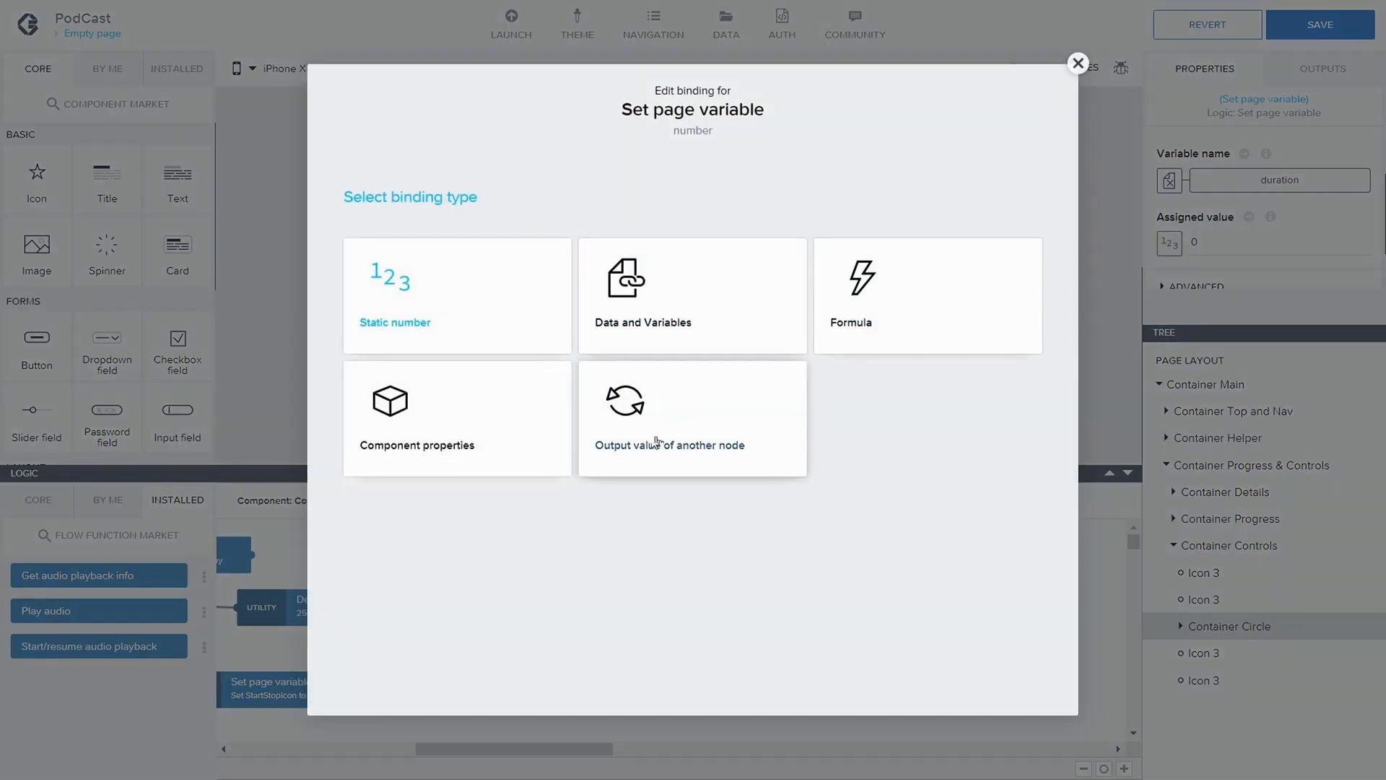
left_click(686, 480)
left_click(499, 364)
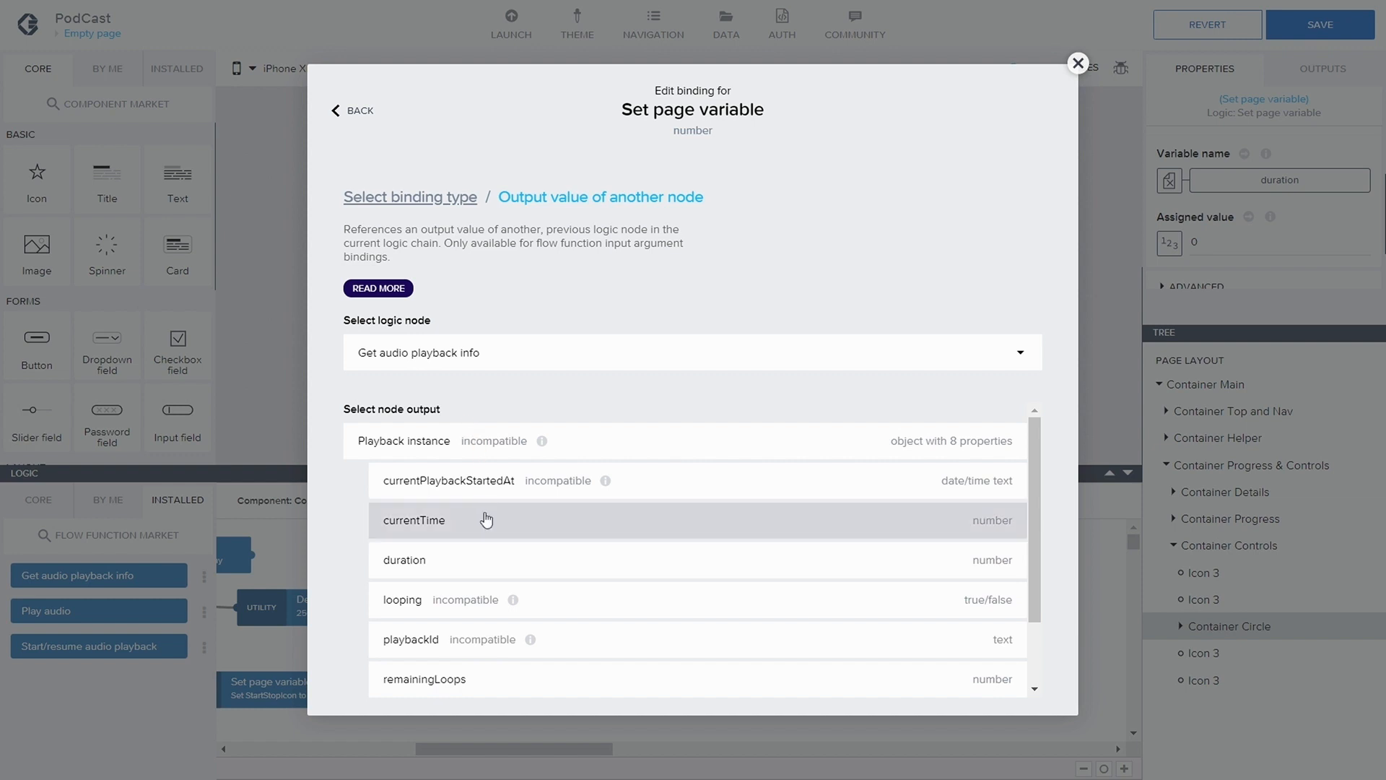
left_click_drag(760, 76, 659, 123)
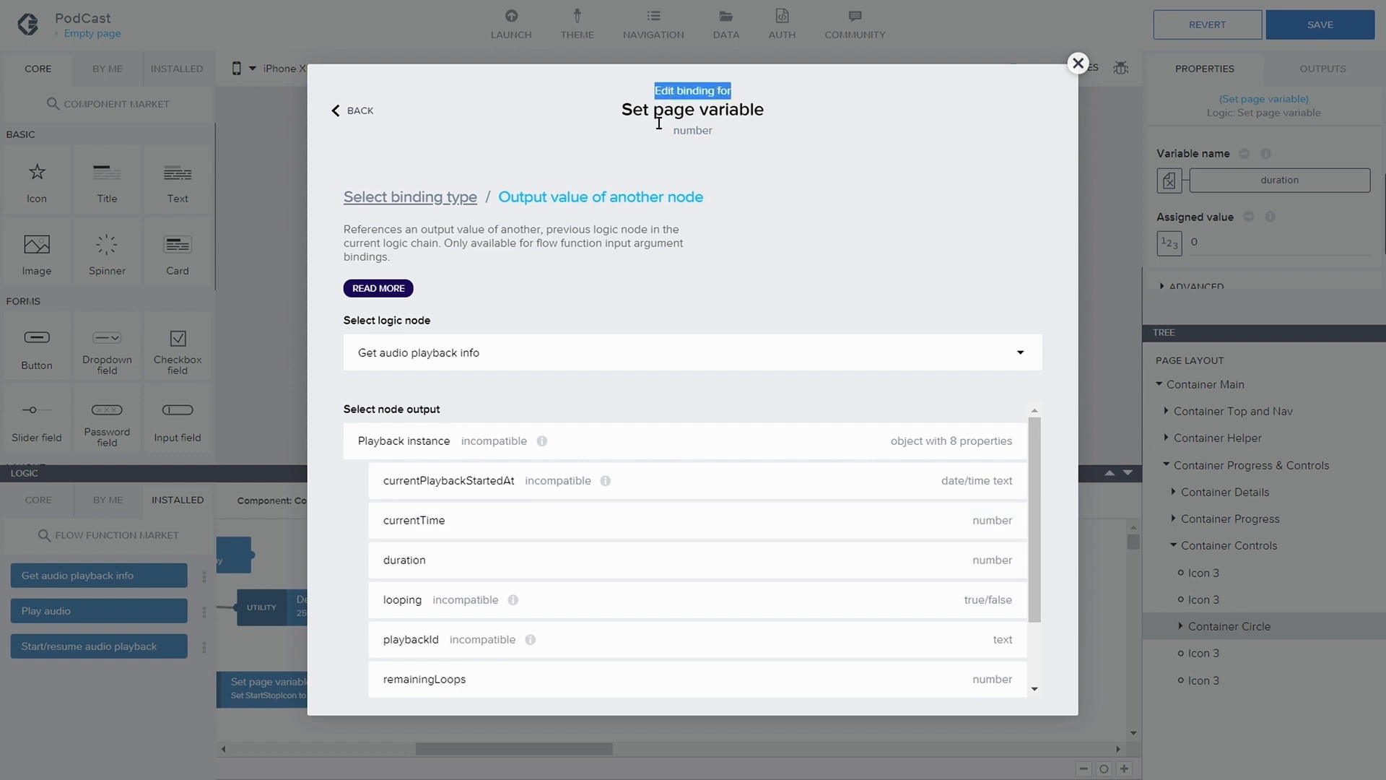
left_click(618, 520)
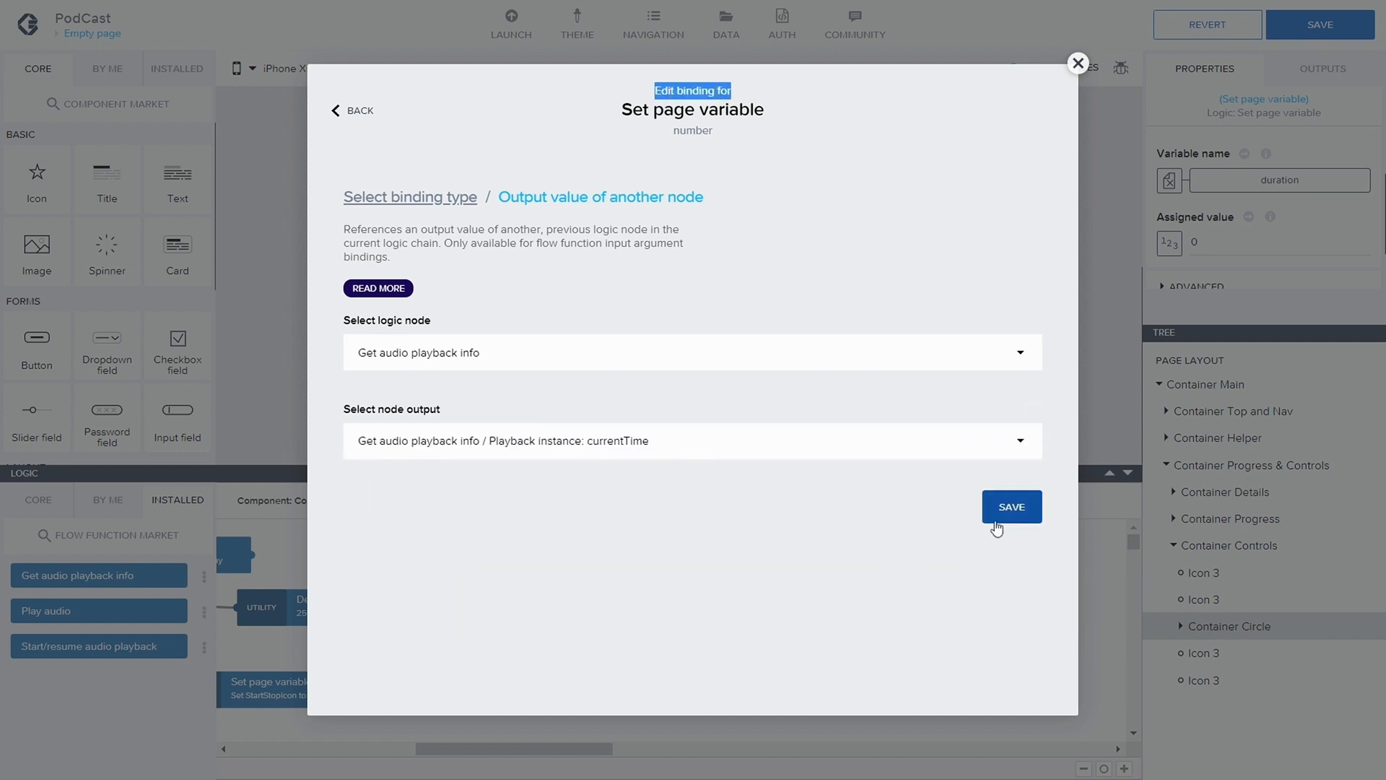
left_click(517, 439)
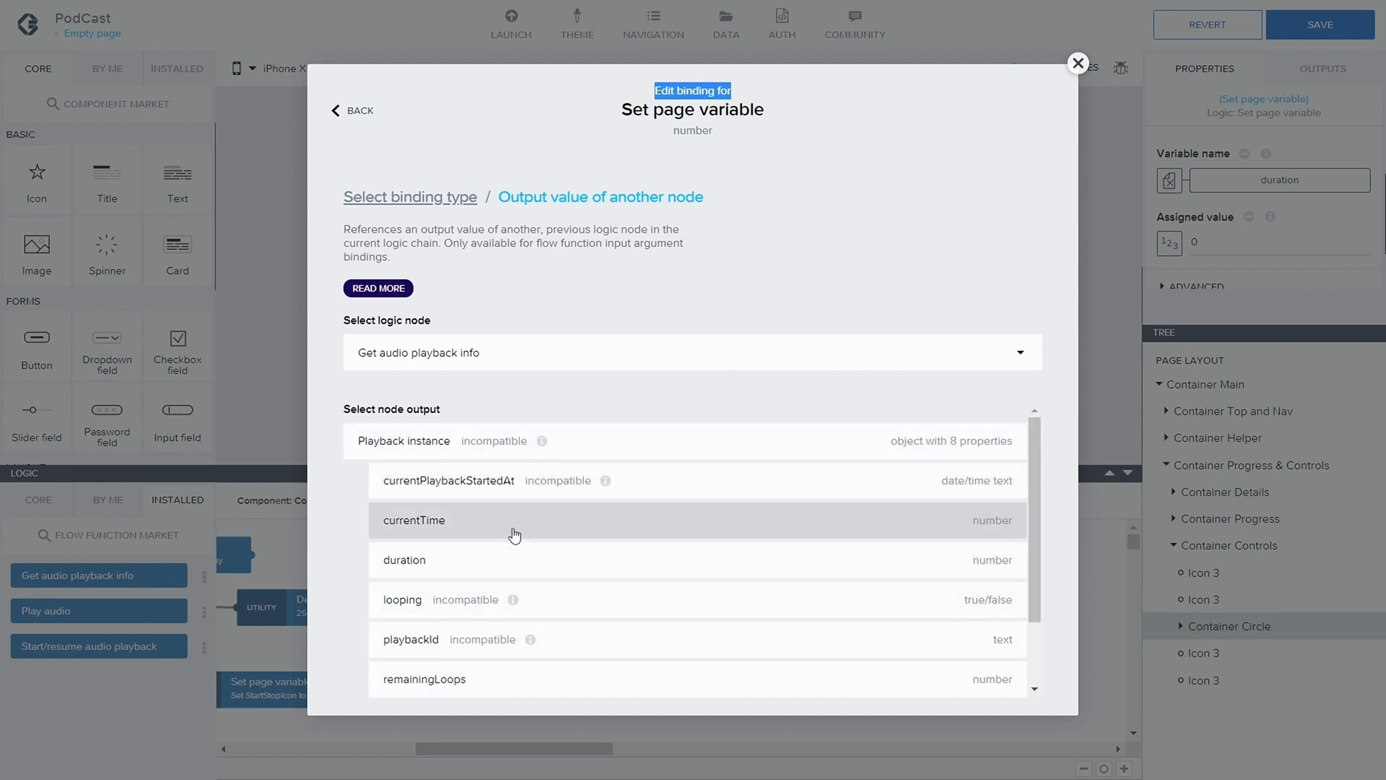
left_click(523, 563)
left_click(1008, 505)
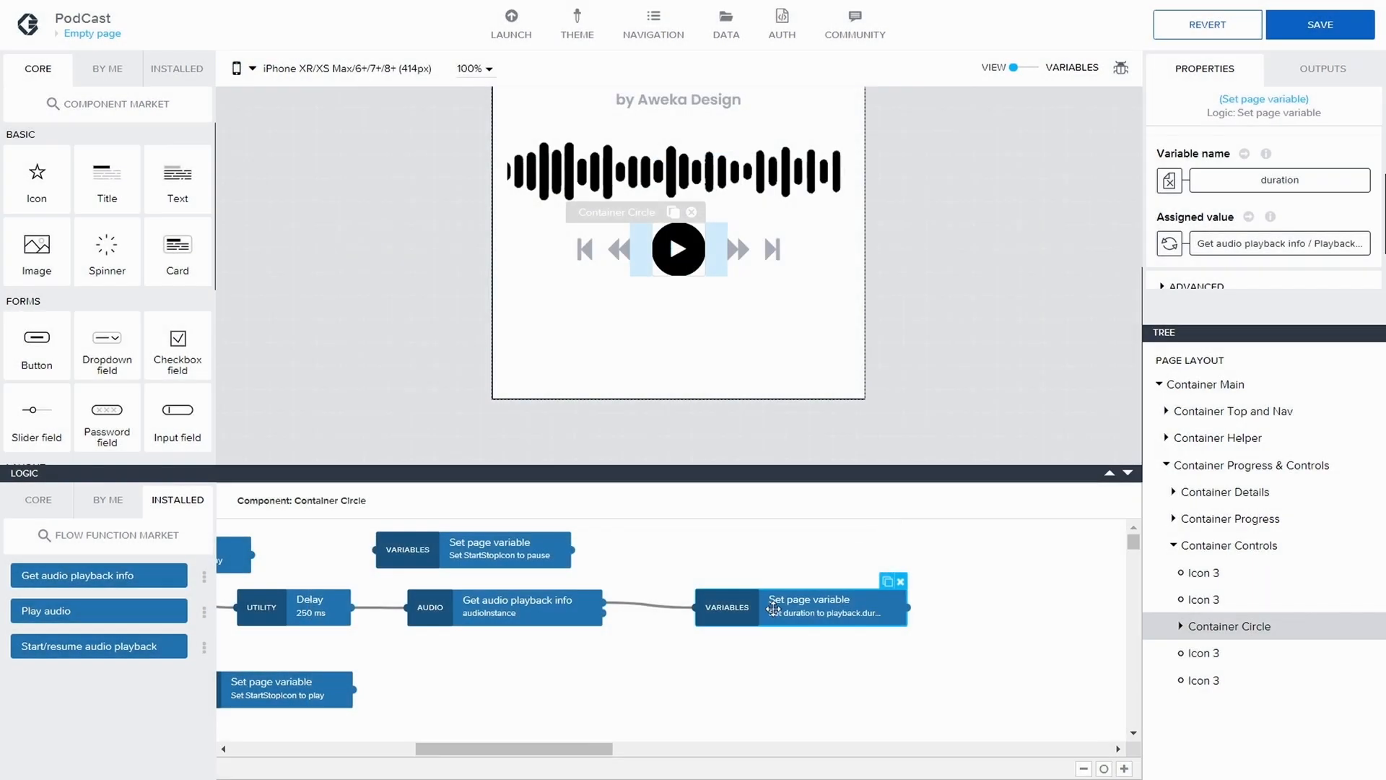
Duplicate the duration node, place the copy below it, and bind its variable name to the currentTime page variable
left_click(888, 582)
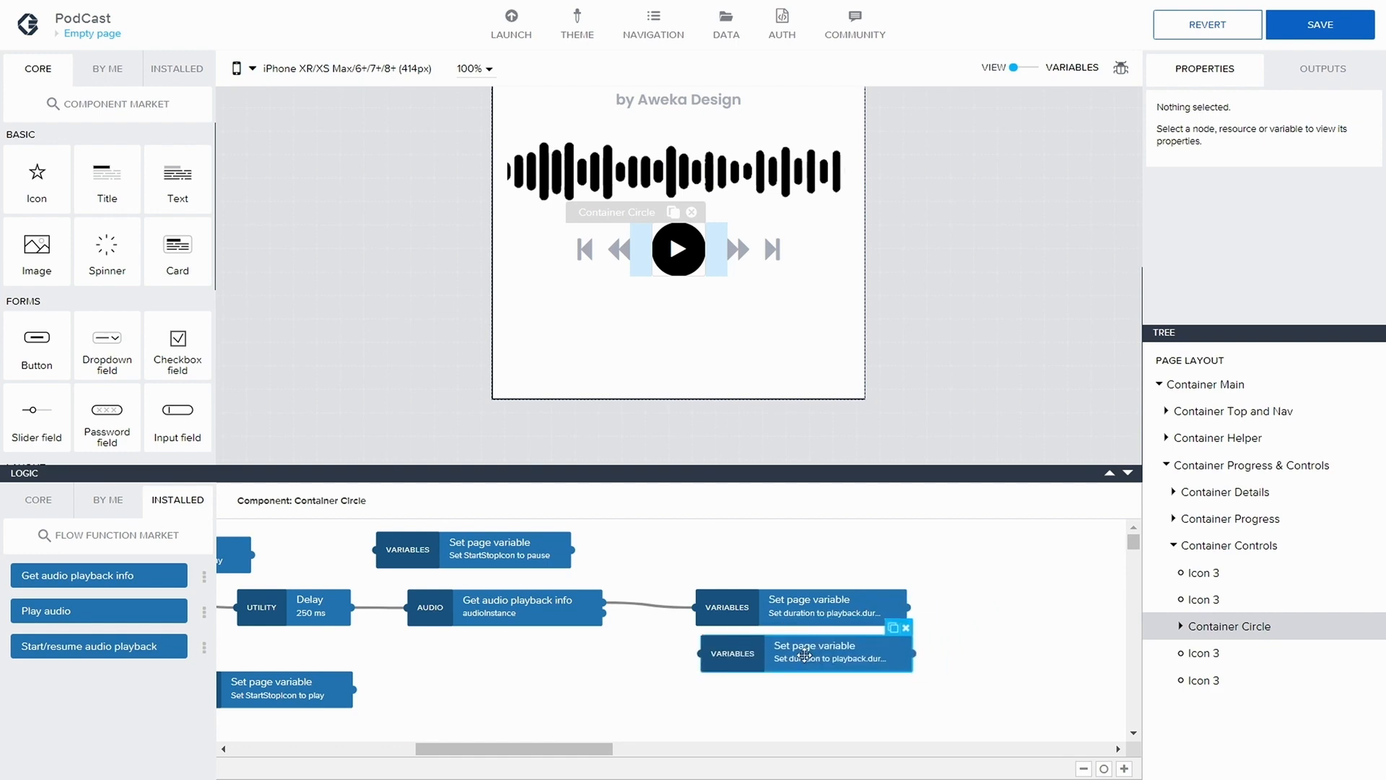
left_click(851, 665)
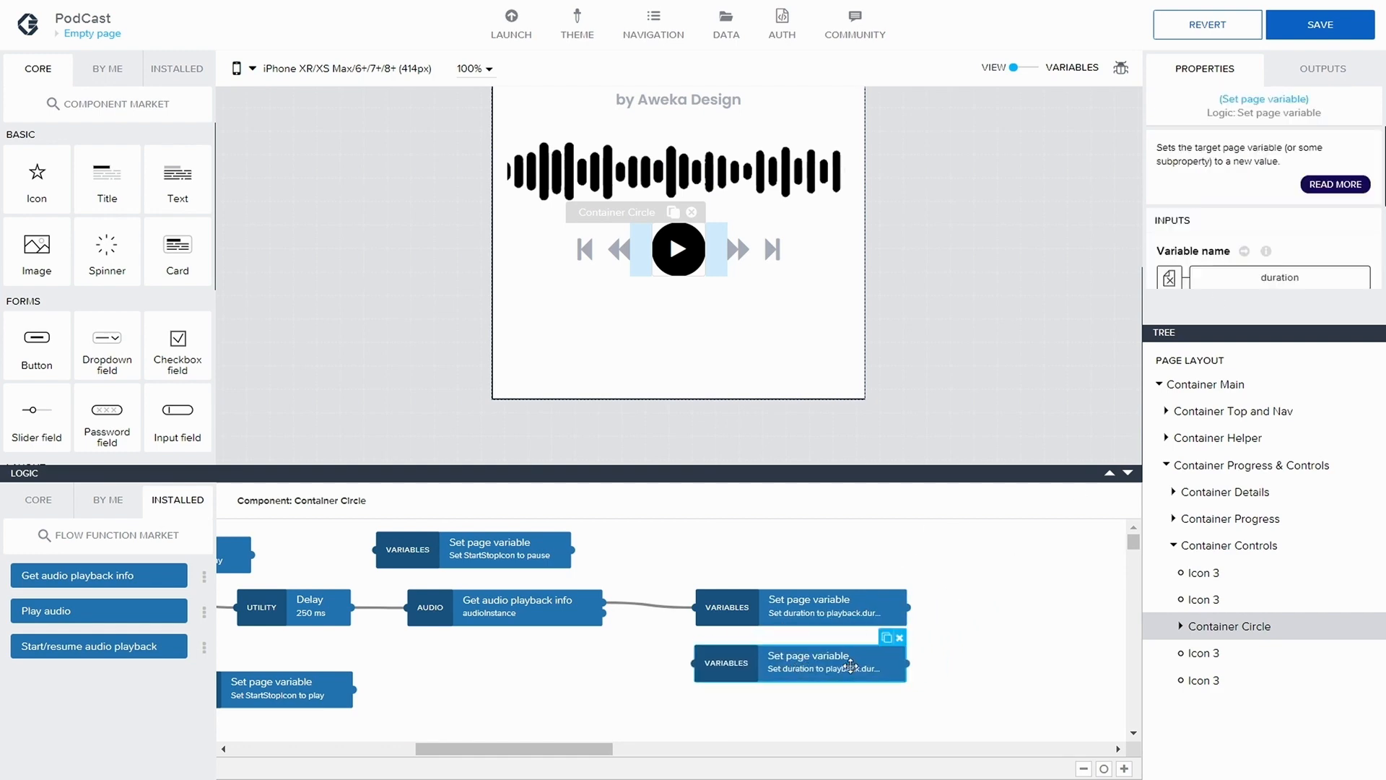
left_click(1278, 230)
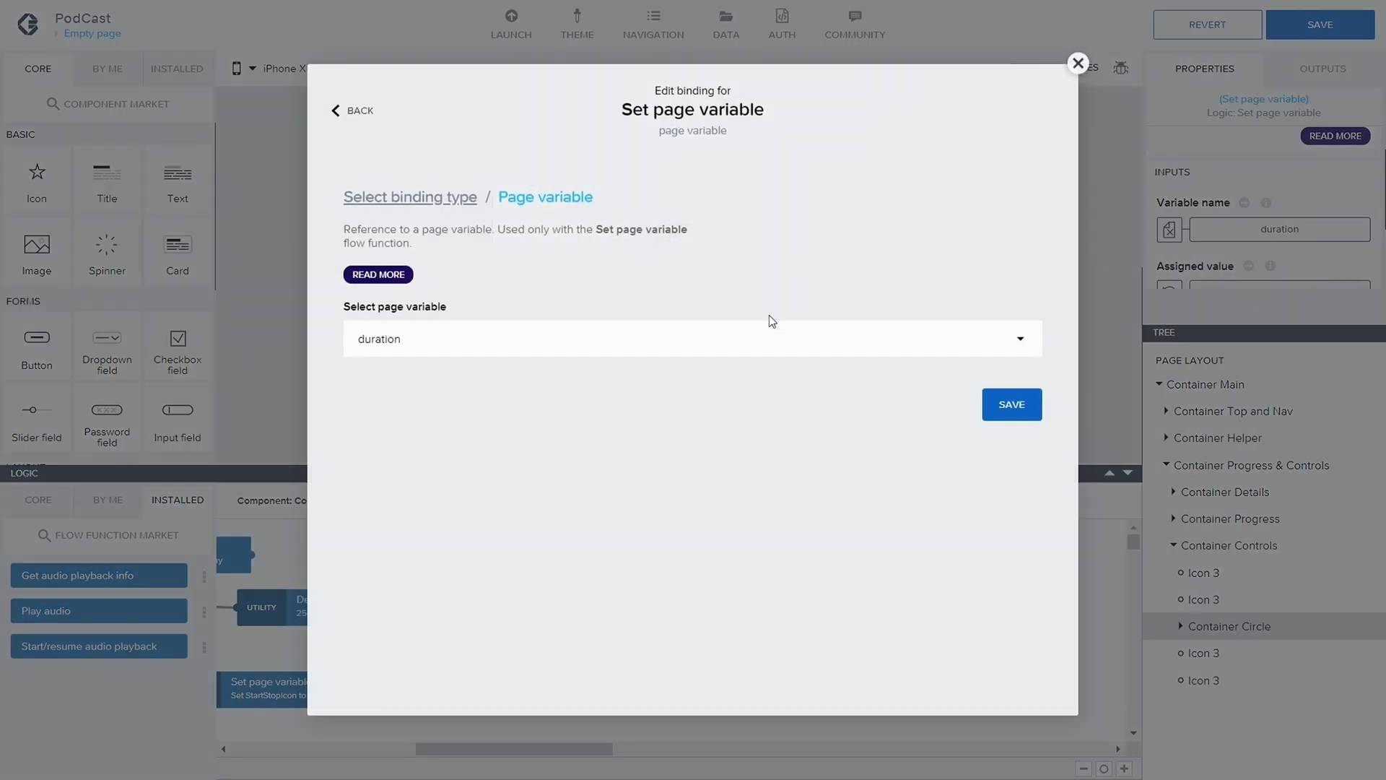
left_click(686, 338)
left_click(463, 397)
left_click(1020, 409)
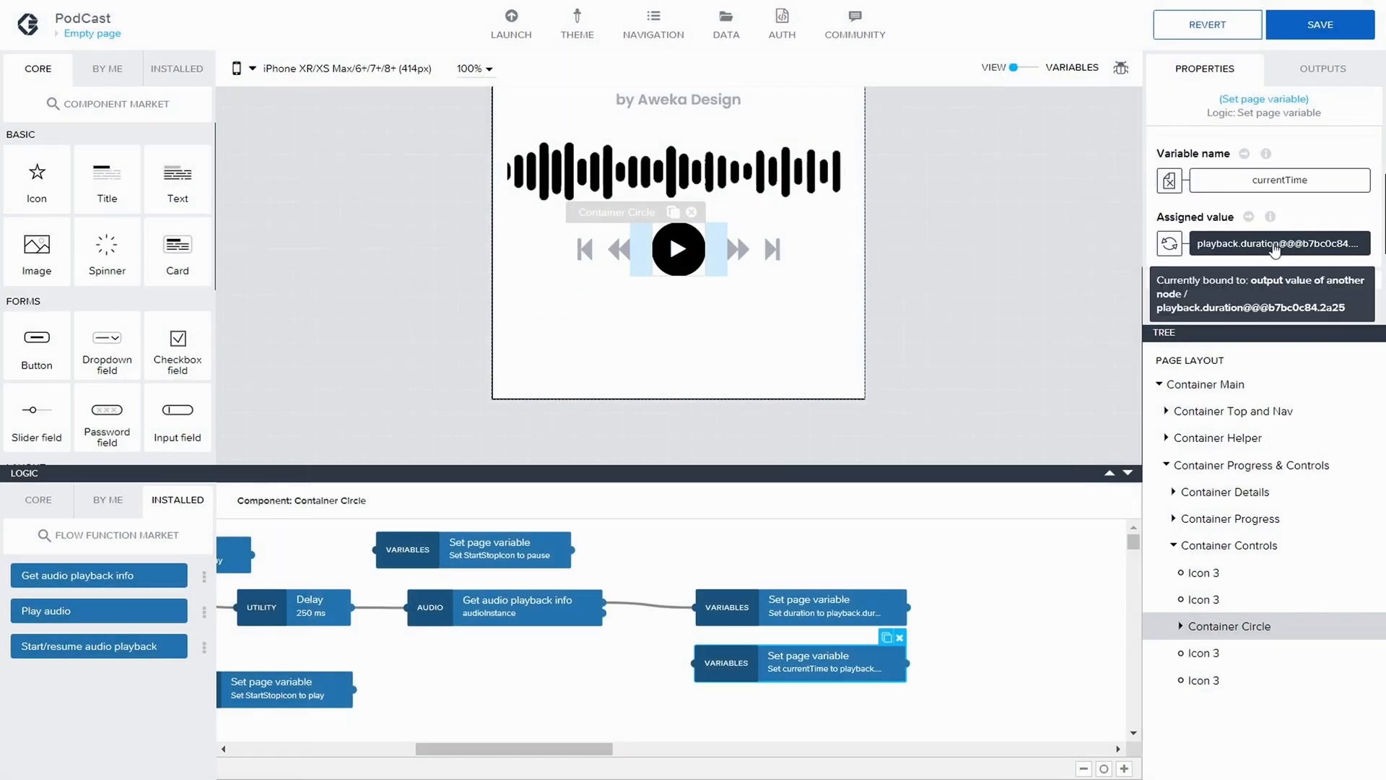
left_click(1169, 244)
left_click(655, 403)
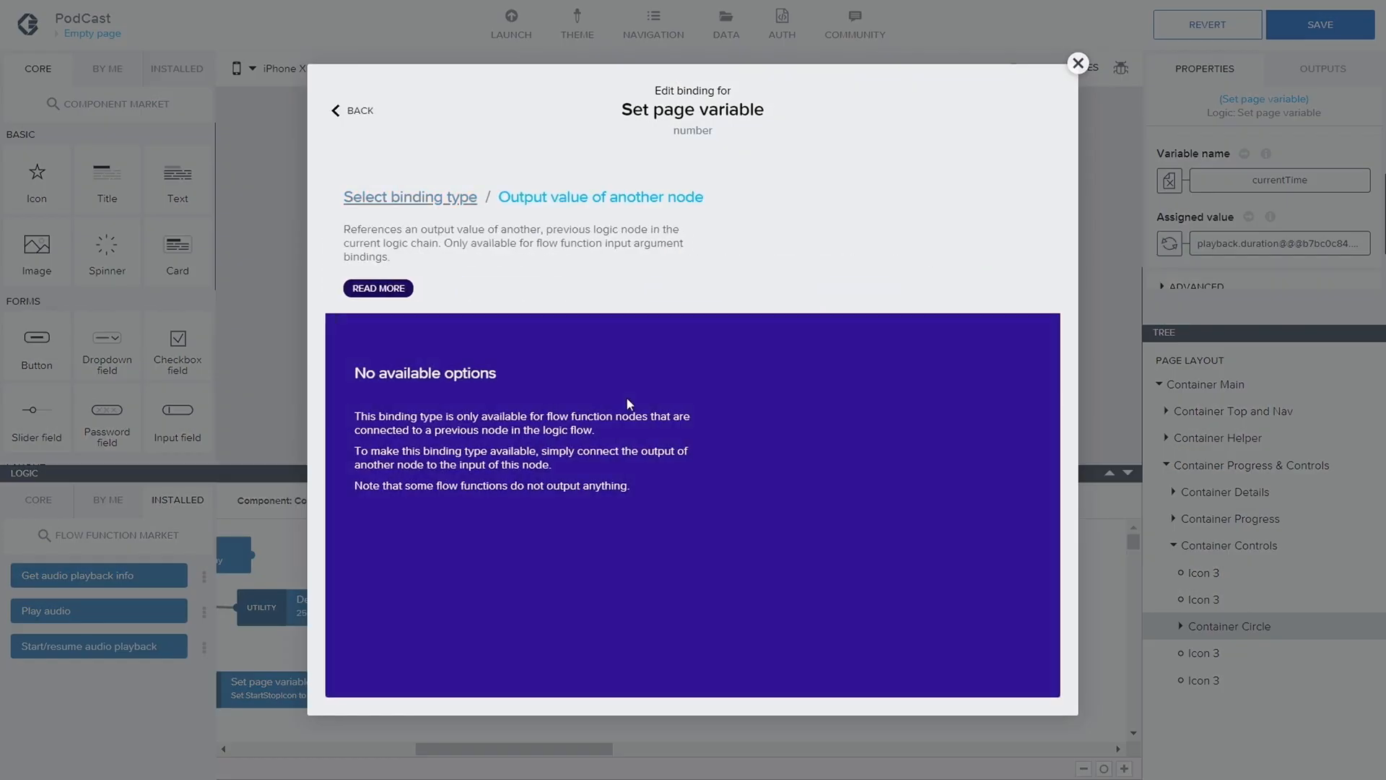
left_click(396, 199)
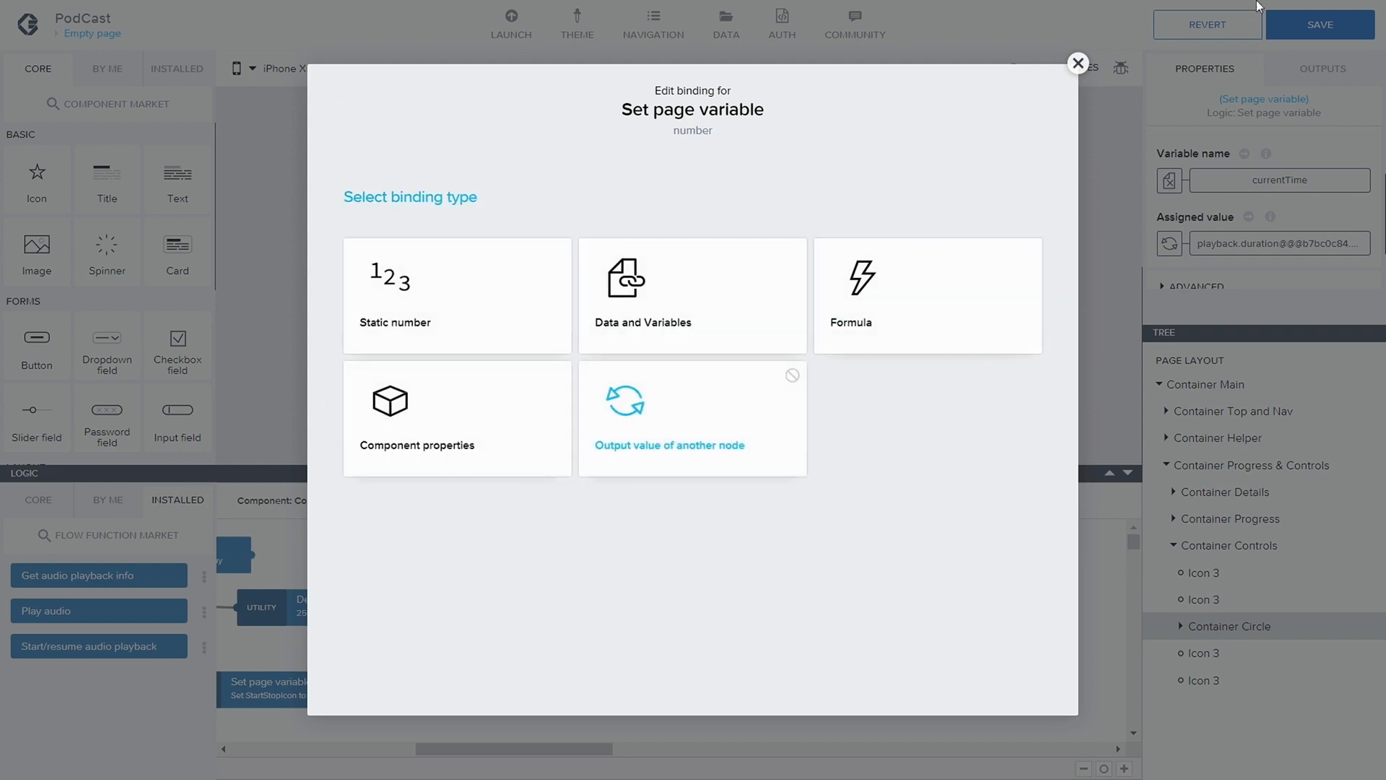
left_click(1077, 67)
Connect Get audio playback info's second output to the Set page variable node for currentTime
left_click_drag(604, 612, 694, 663)
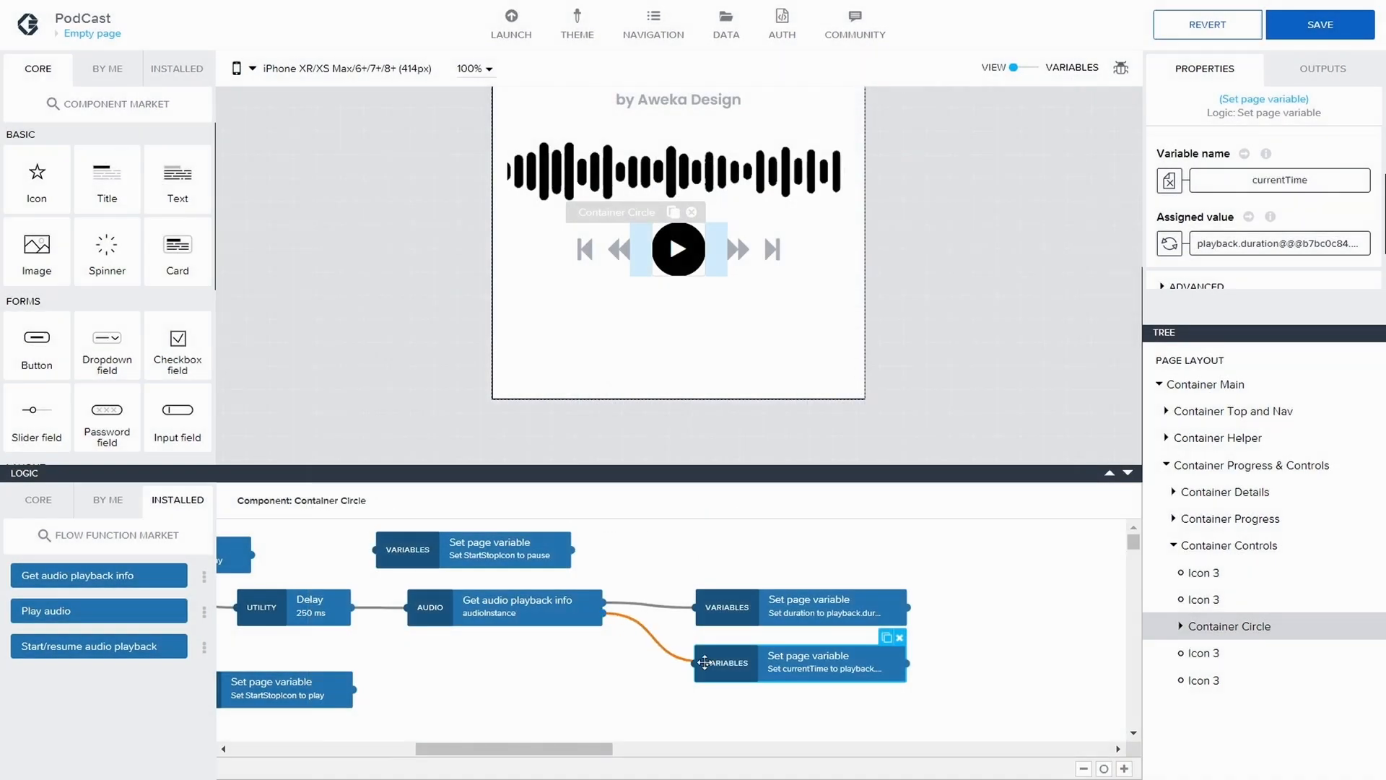
scroll(1228, 244, "down", 2)
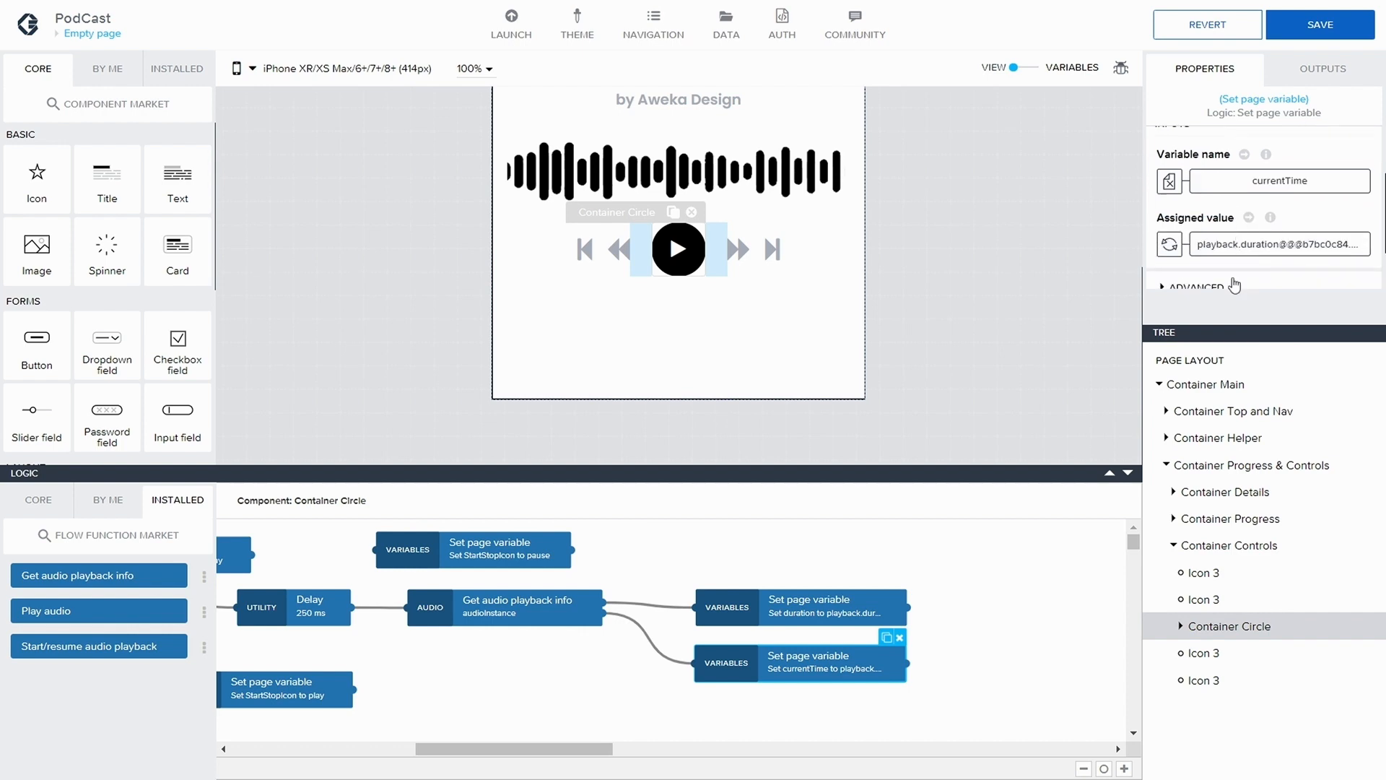
left_click(1252, 247)
left_click(481, 359)
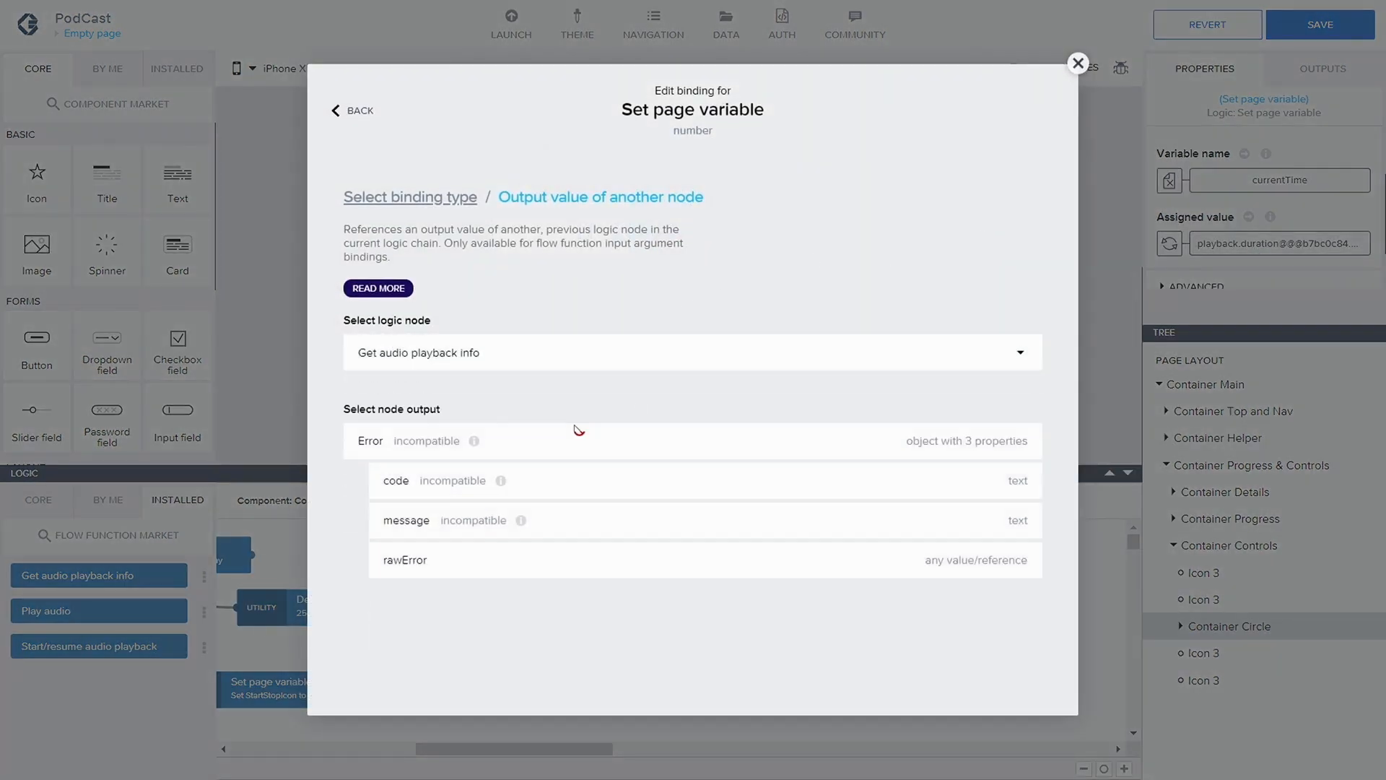
left_click(426, 358)
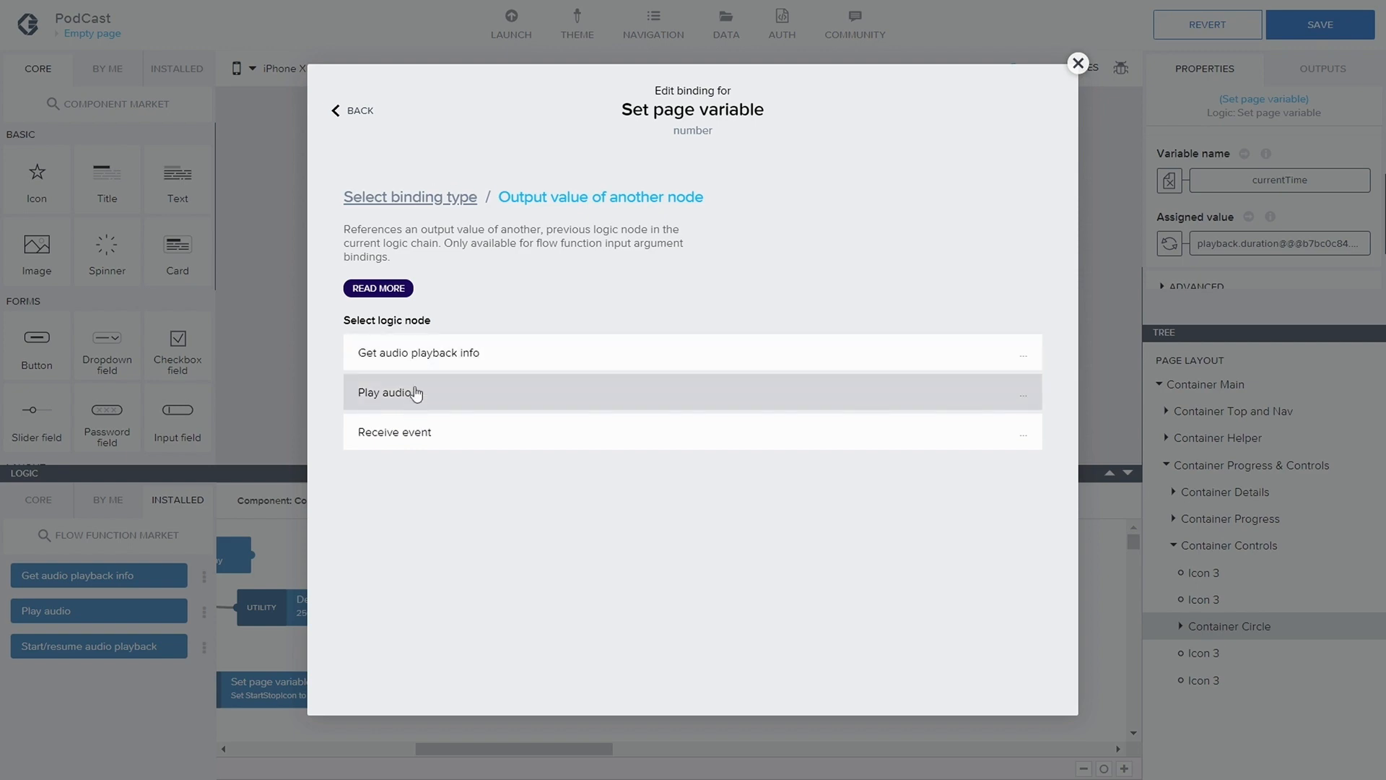
left_click(352, 112)
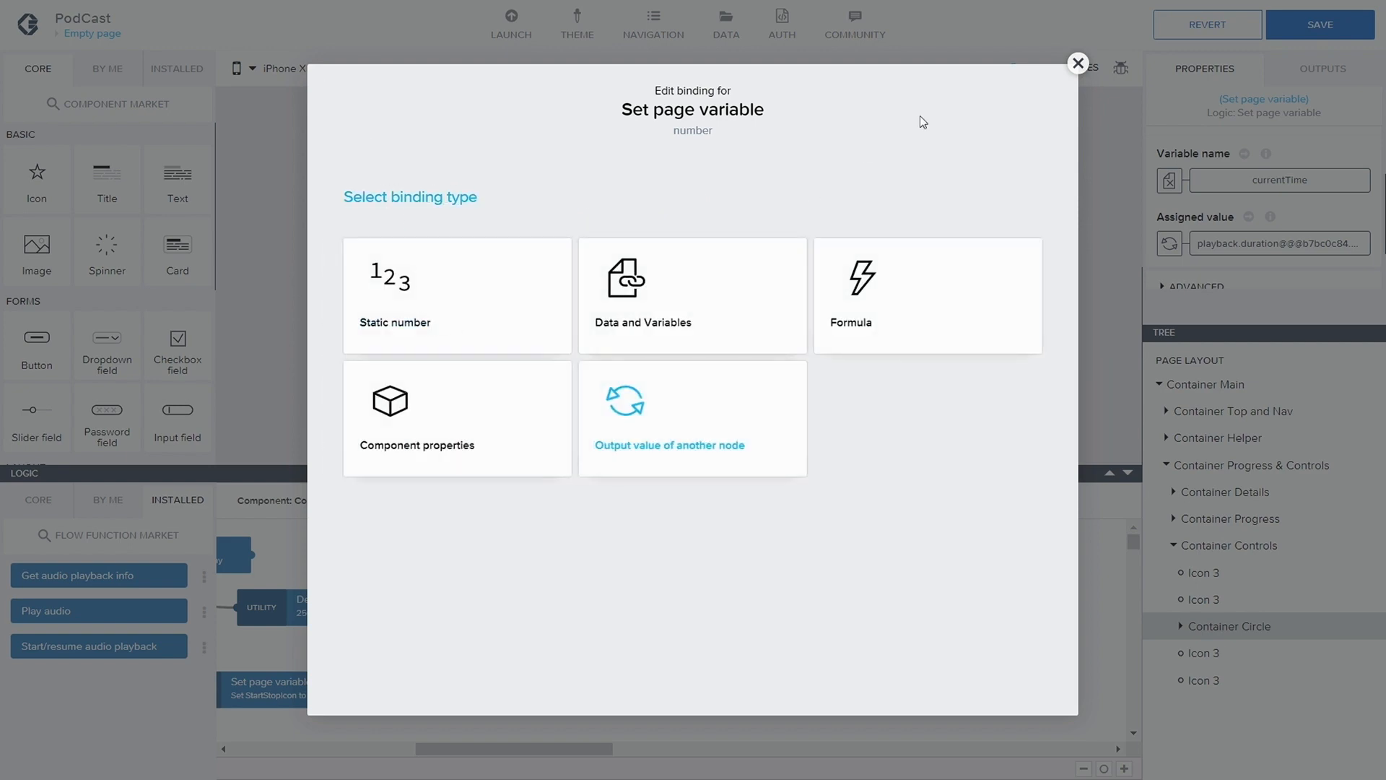
left_click(1077, 65)
Delete the connection into the currentTime node and reconnect it from Get audio playback info's first output
left_click(633, 624)
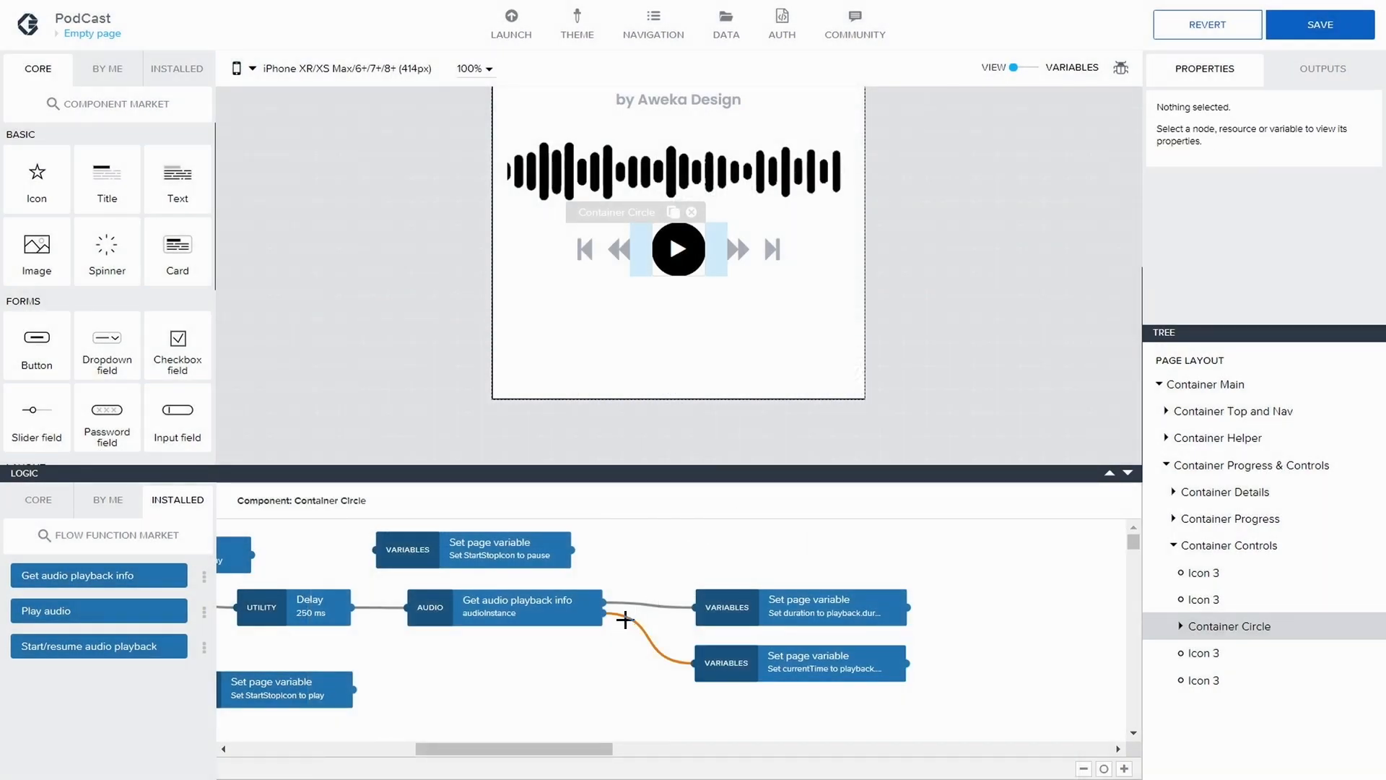
key("Delete")
left_click_drag(604, 600, 699, 664)
Bind the currentTime node's assigned value to the playback instance's currentTime output of Get audio playback info
left_click(742, 662)
scroll(1250, 263, "down", 1)
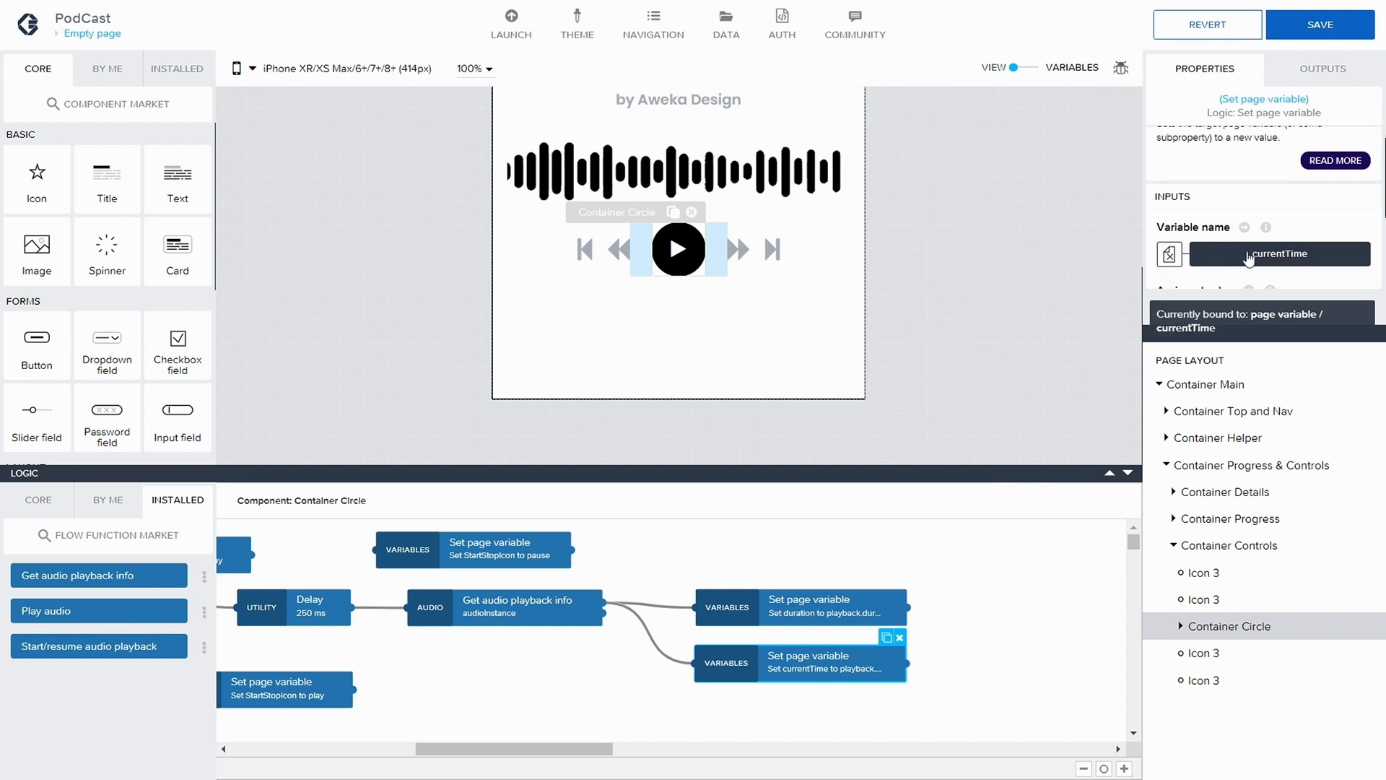
scroll(1258, 238, "down", 2)
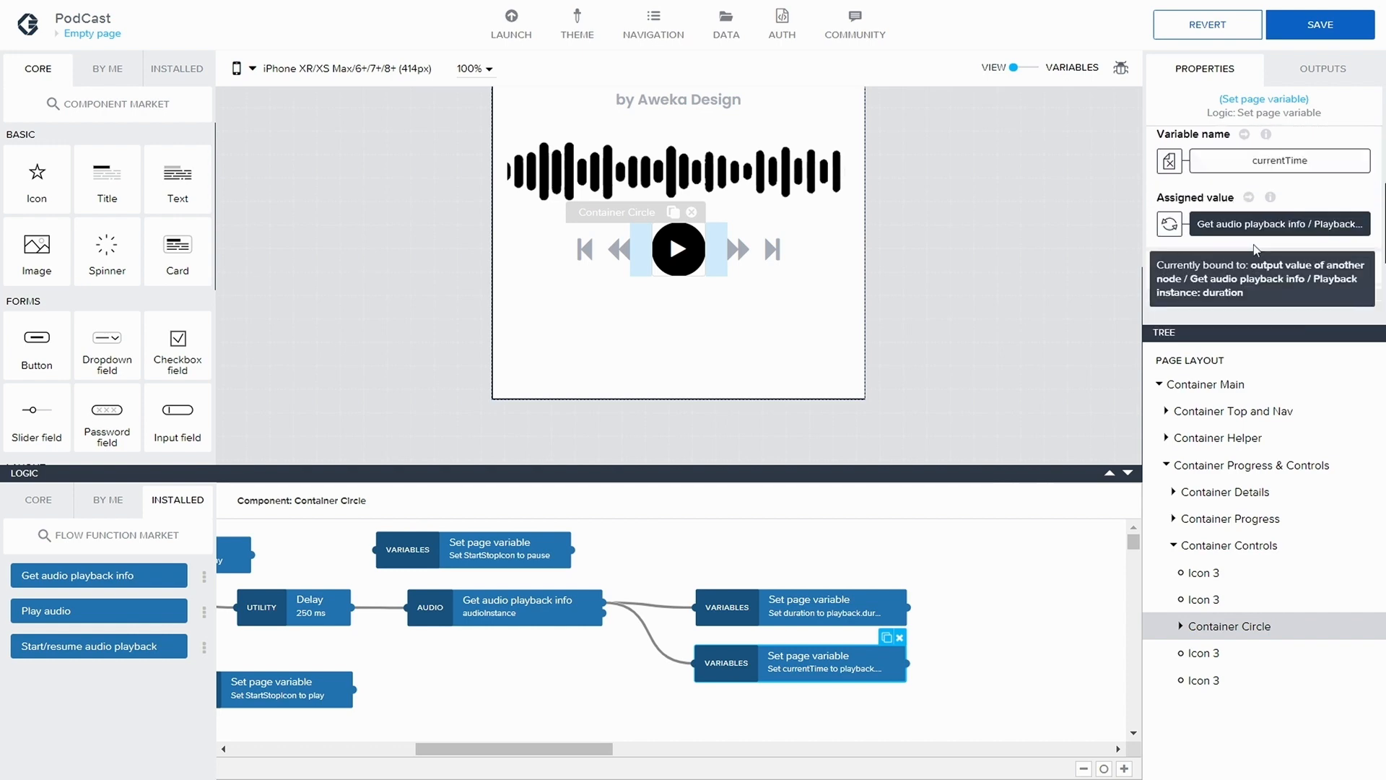
left_click(1205, 221)
left_click(674, 433)
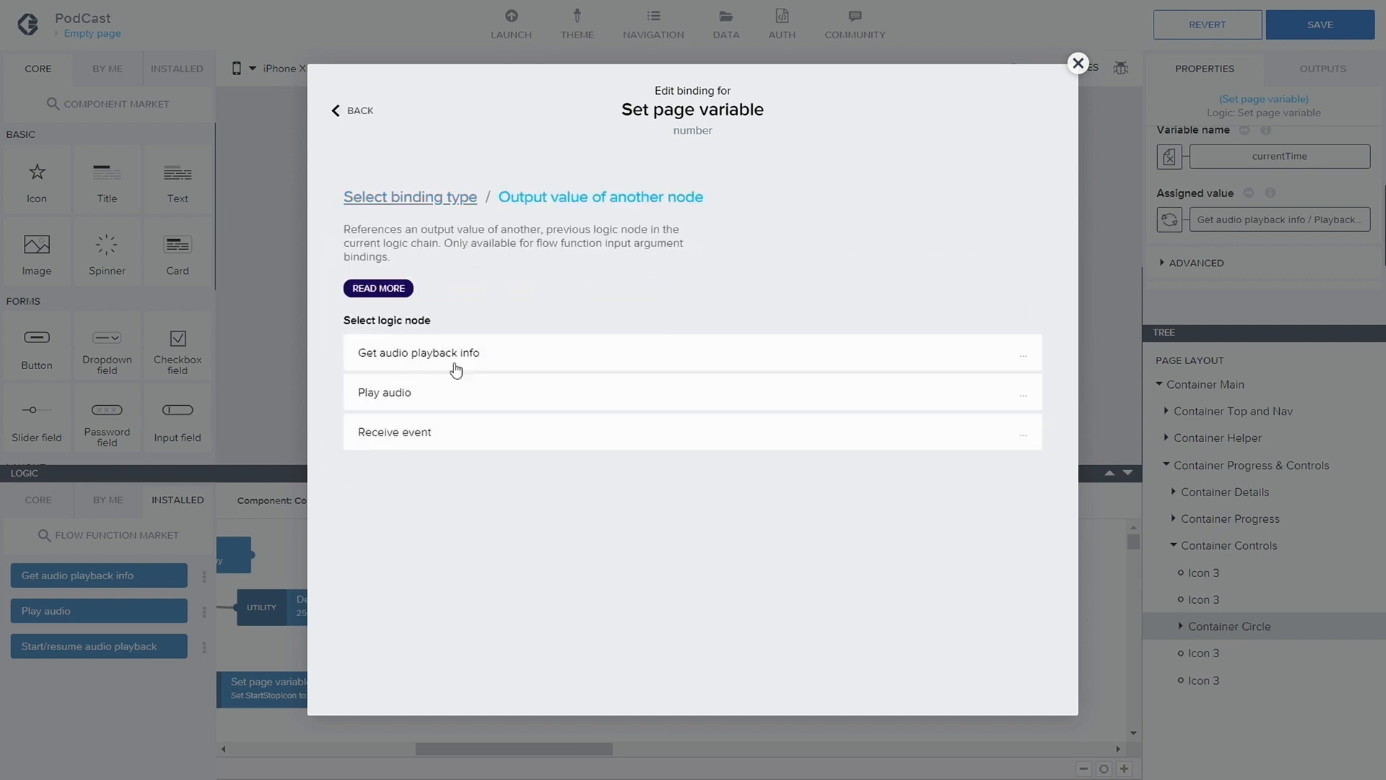
left_click(455, 361)
scroll(628, 455, "down", 1)
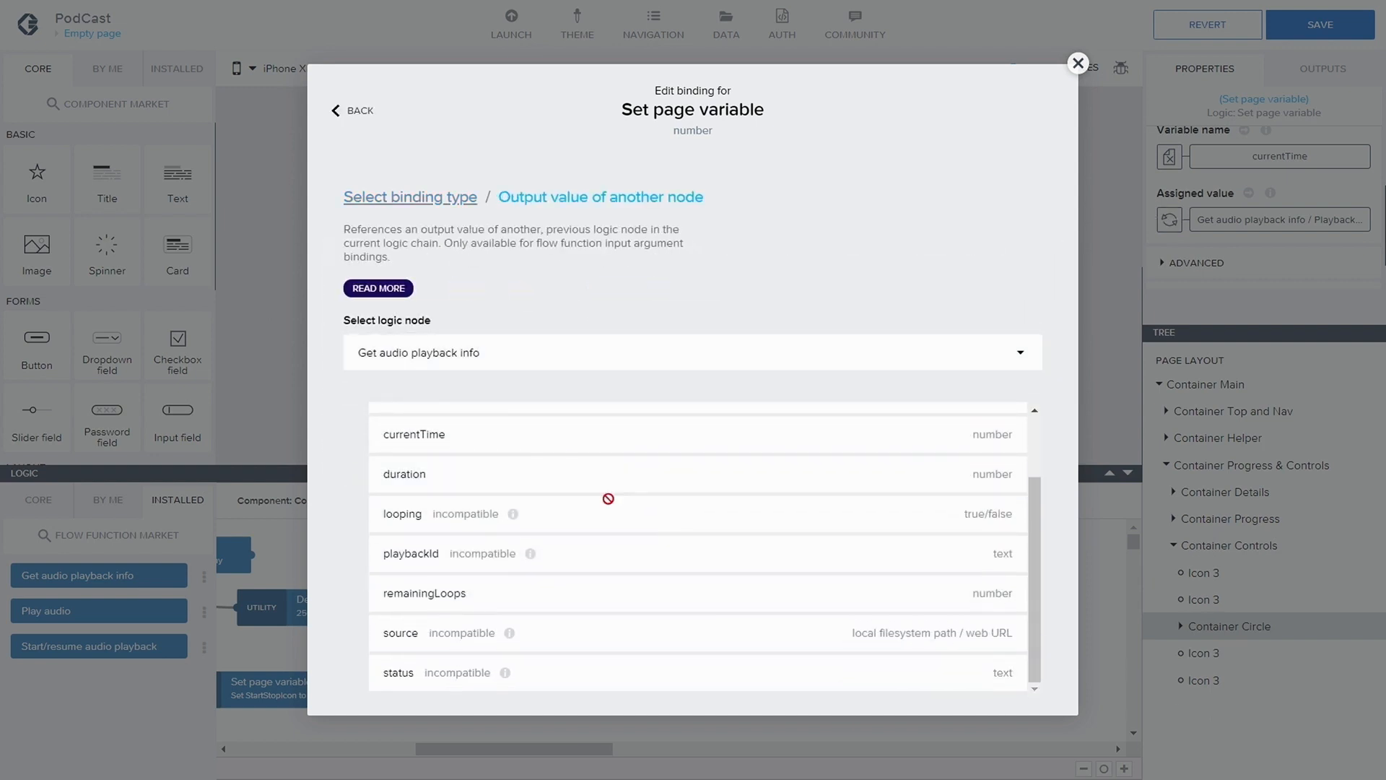
scroll(608, 498, "up", 1)
left_click(520, 483)
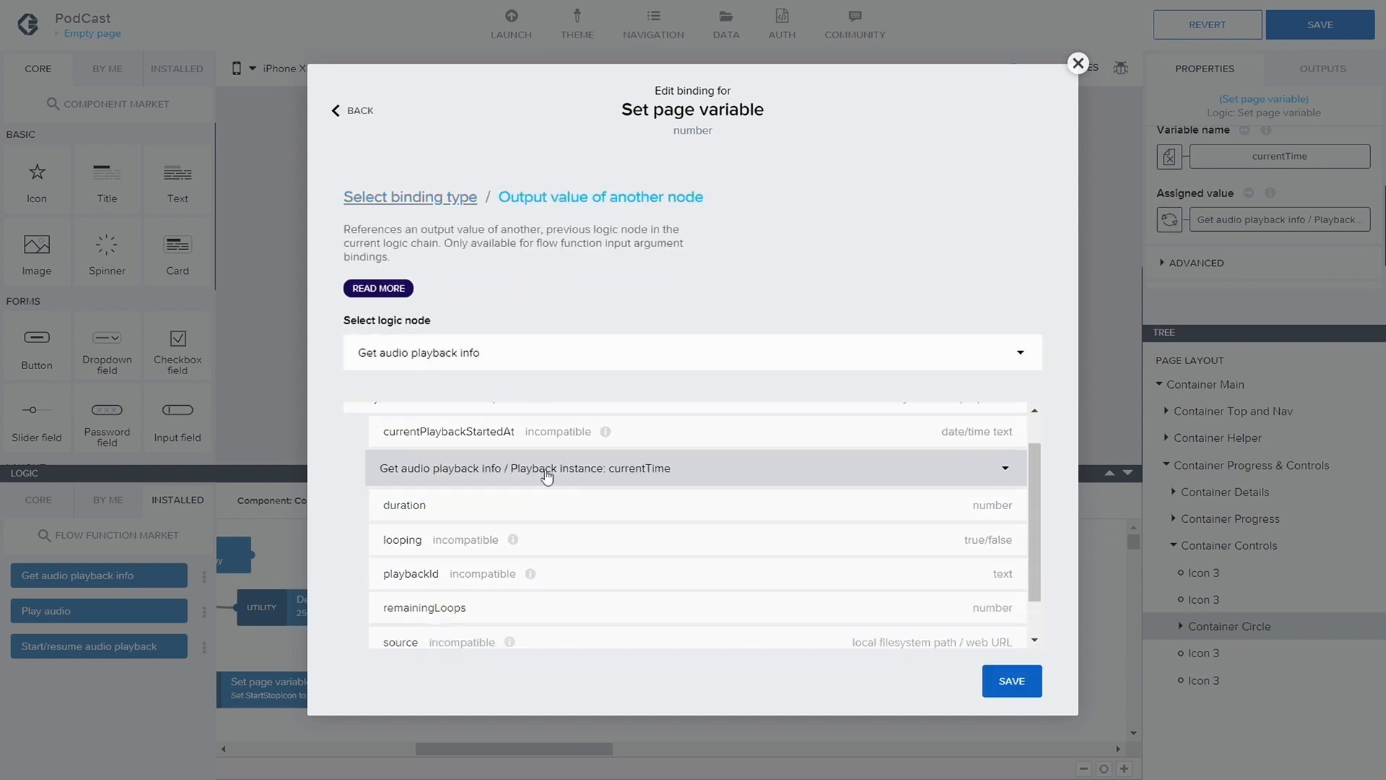
left_click(1013, 508)
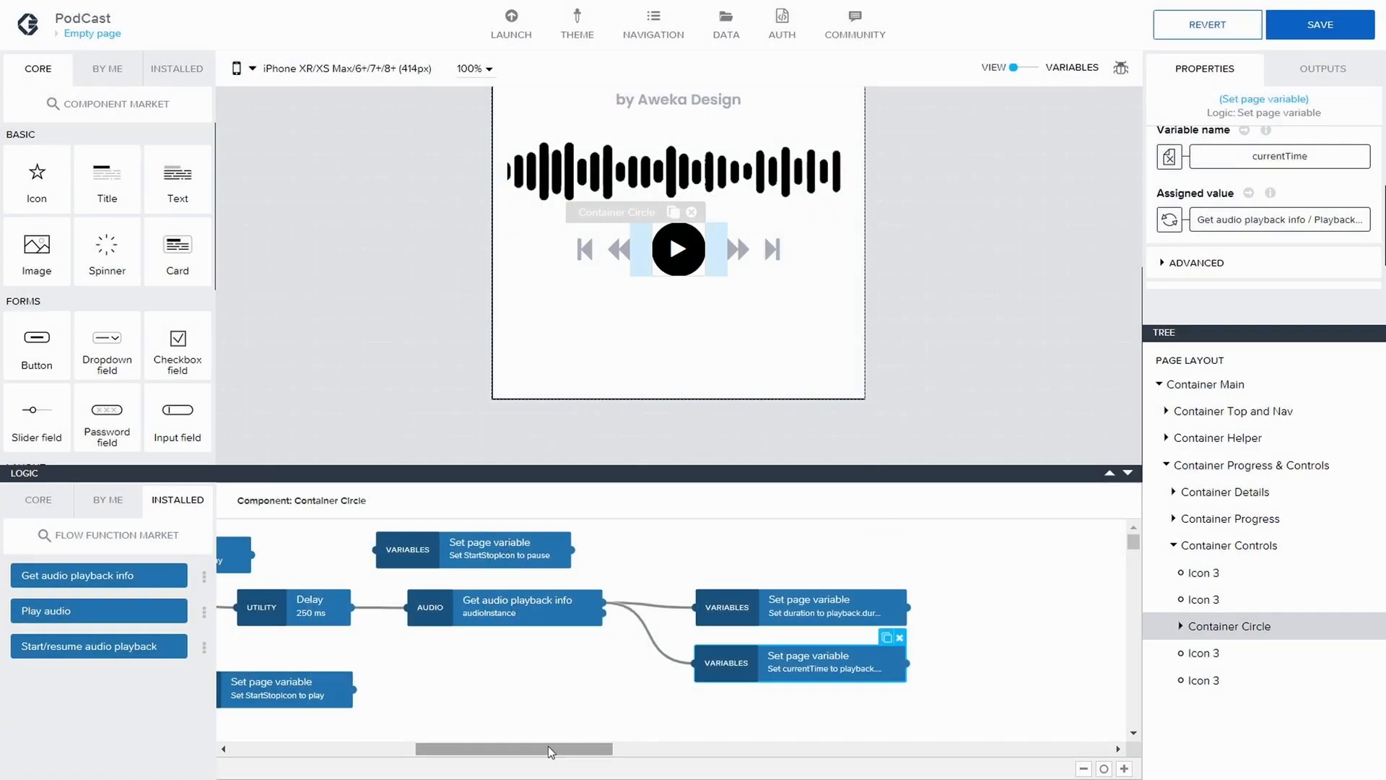
Move the lower unconnected Set page variable node for StartStopIcon to play below and left of the Play audio node
left_click_drag(548, 747, 504, 745)
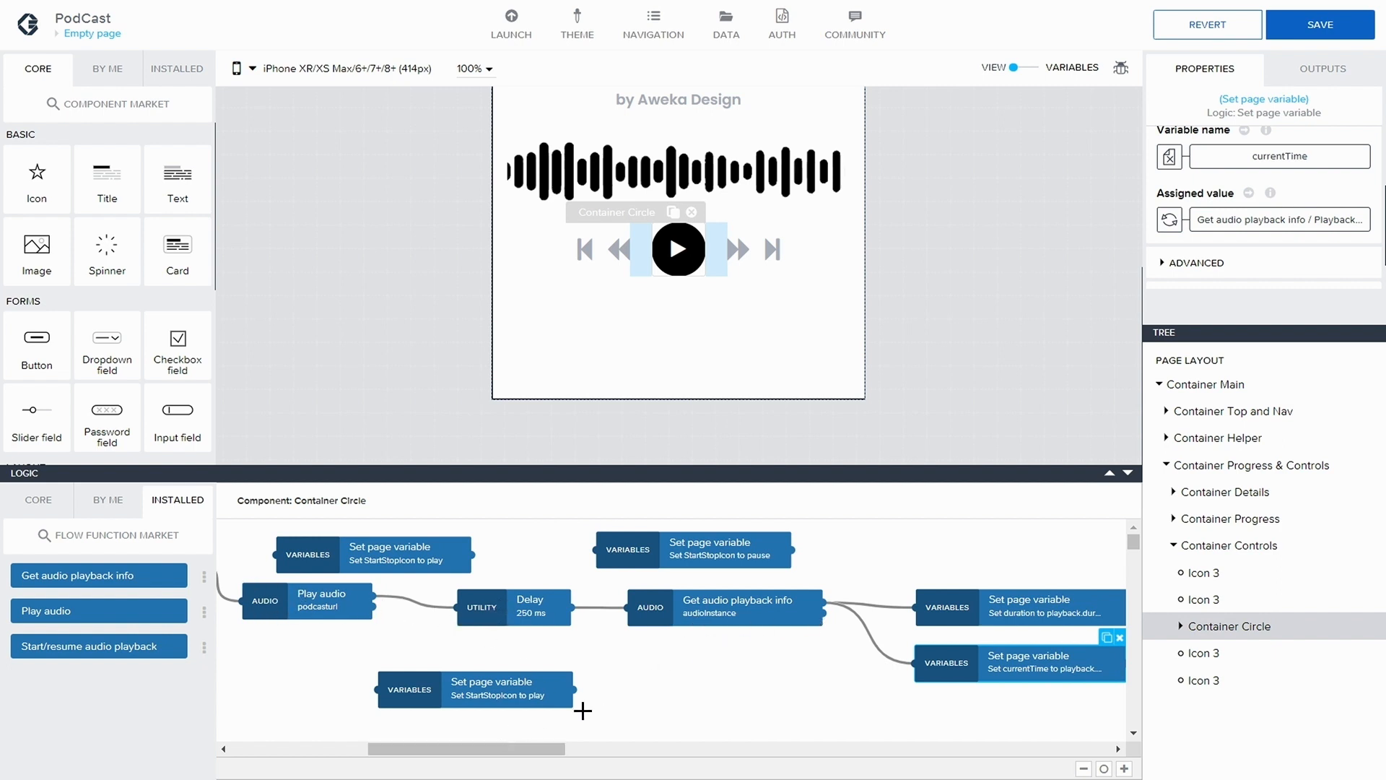
left_click_drag(520, 749, 526, 754)
left_click_drag(477, 689, 557, 684)
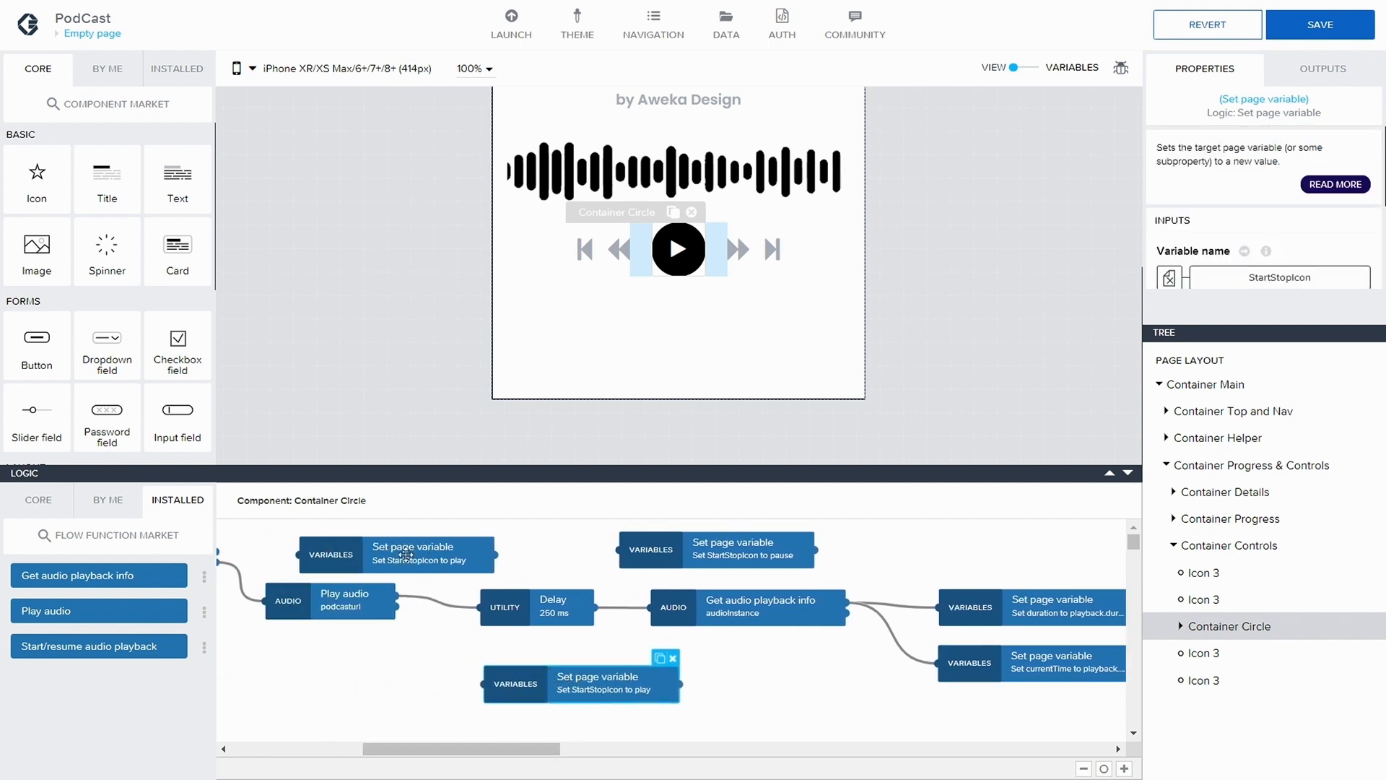
left_click_drag(558, 692, 264, 661)
Place the node setting StartStopIcon to pause below Get audio playback info and connect the Delay node's output to it
left_click_drag(742, 549, 766, 676)
left_click_drag(602, 618, 643, 678)
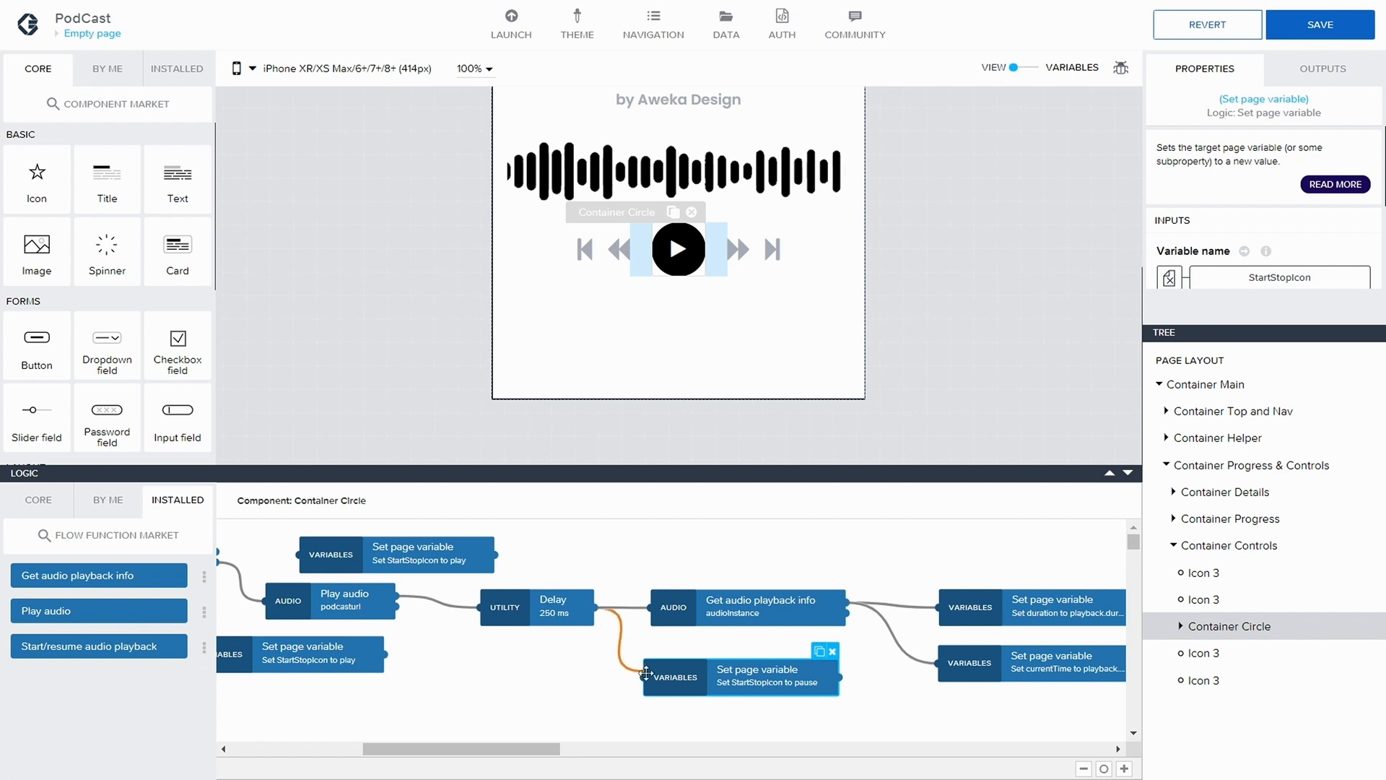
left_click(696, 628)
Duplicate the Set page variable node for currentTime and place the copy below it
left_click_drag(554, 748, 604, 751)
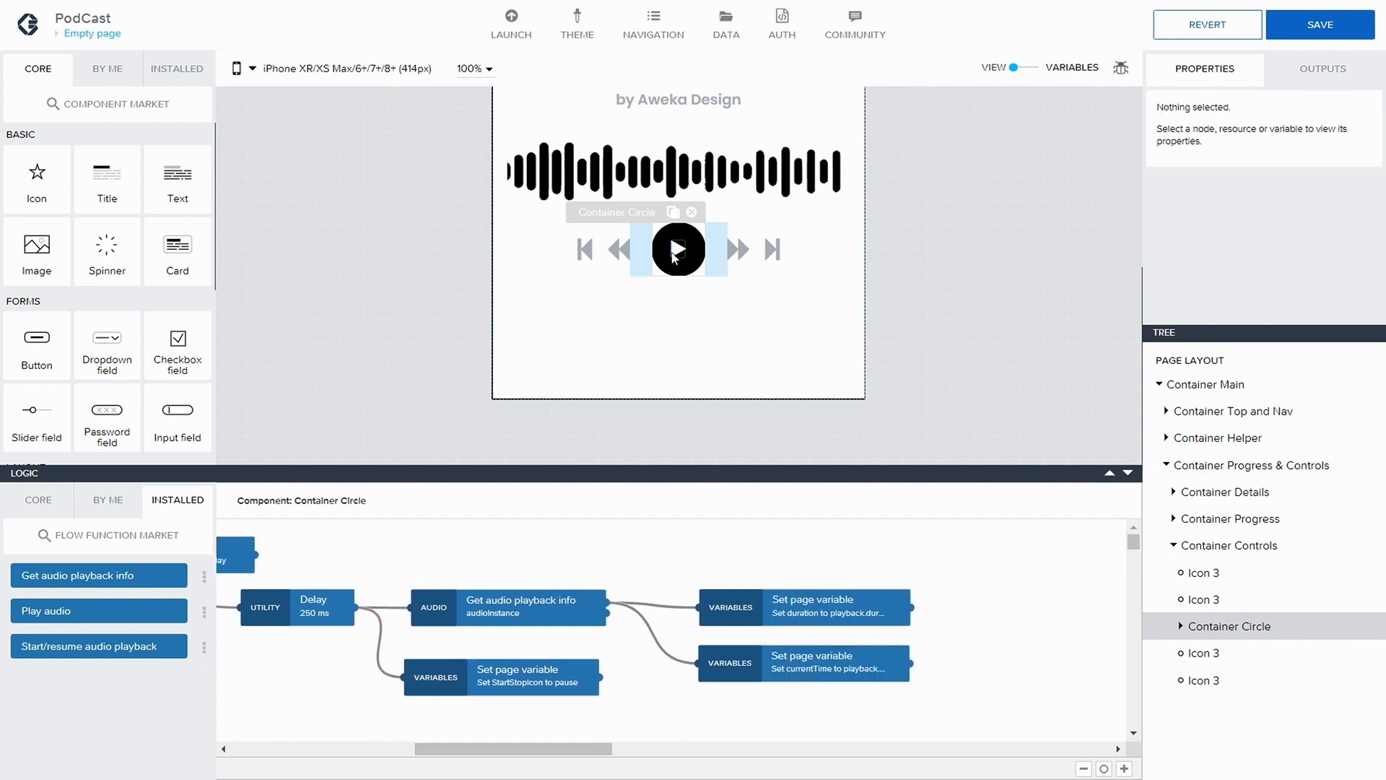
left_click_drag(570, 746, 613, 741)
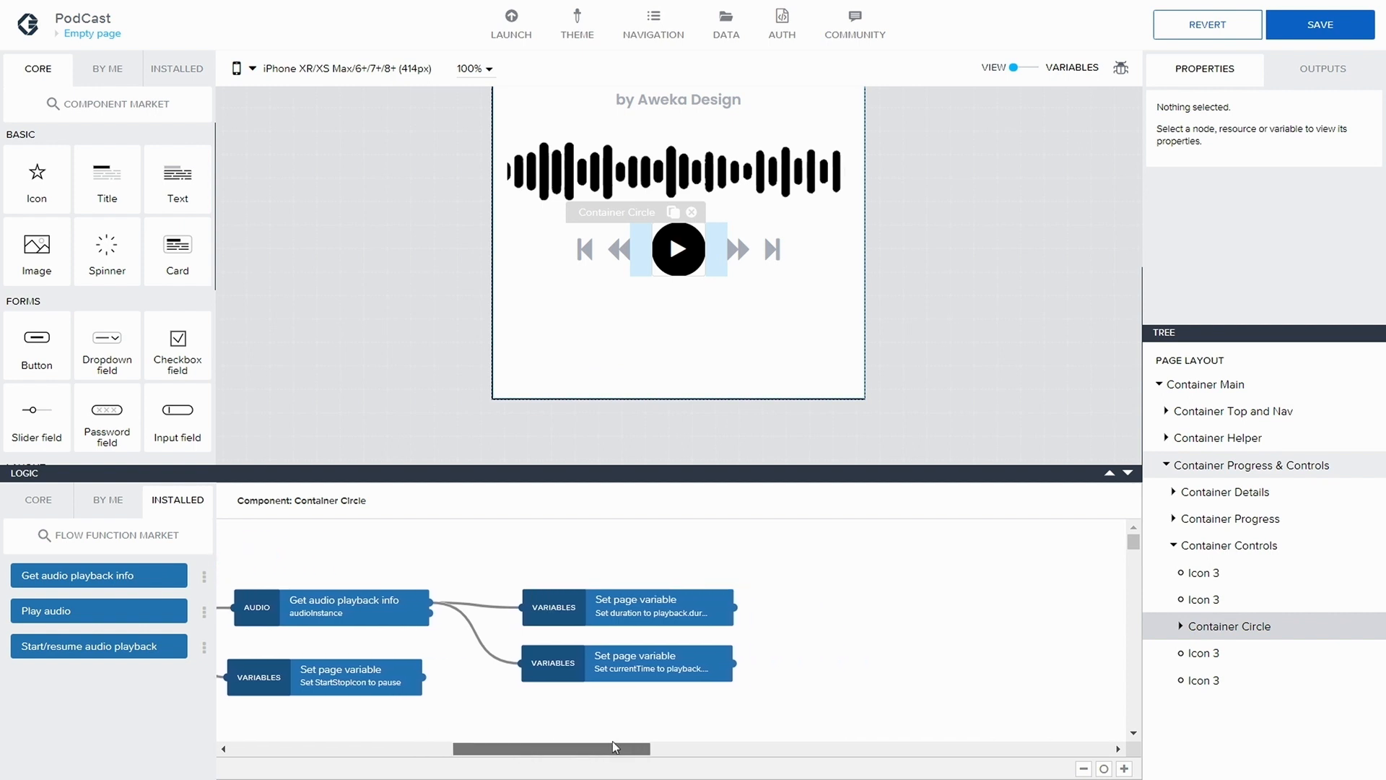
left_click(569, 665)
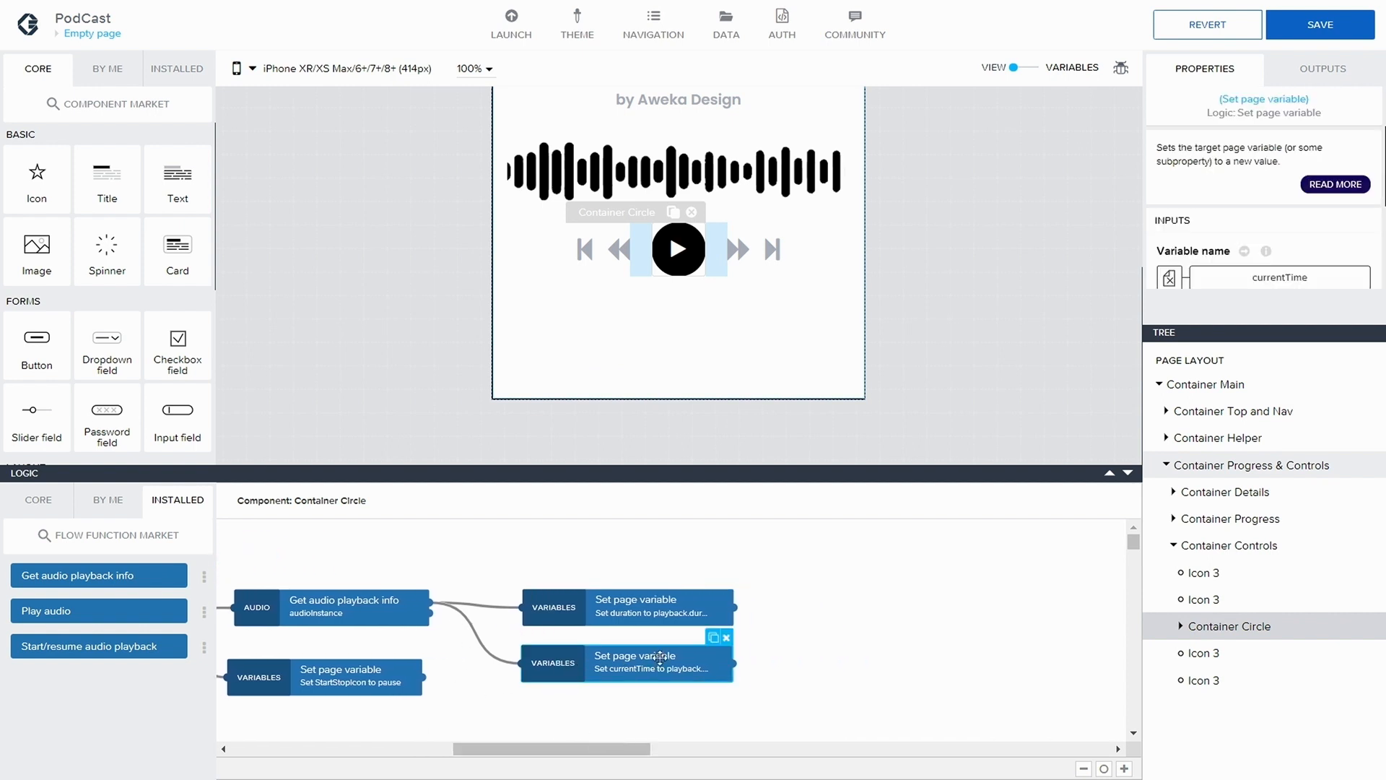
left_click(713, 638)
left_click_drag(711, 641, 636, 714)
Bind the duplicated Set page variable node's variable name to the isLoaded page variable
left_click(645, 685)
scroll(645, 685, "down", 1)
left_click(643, 657)
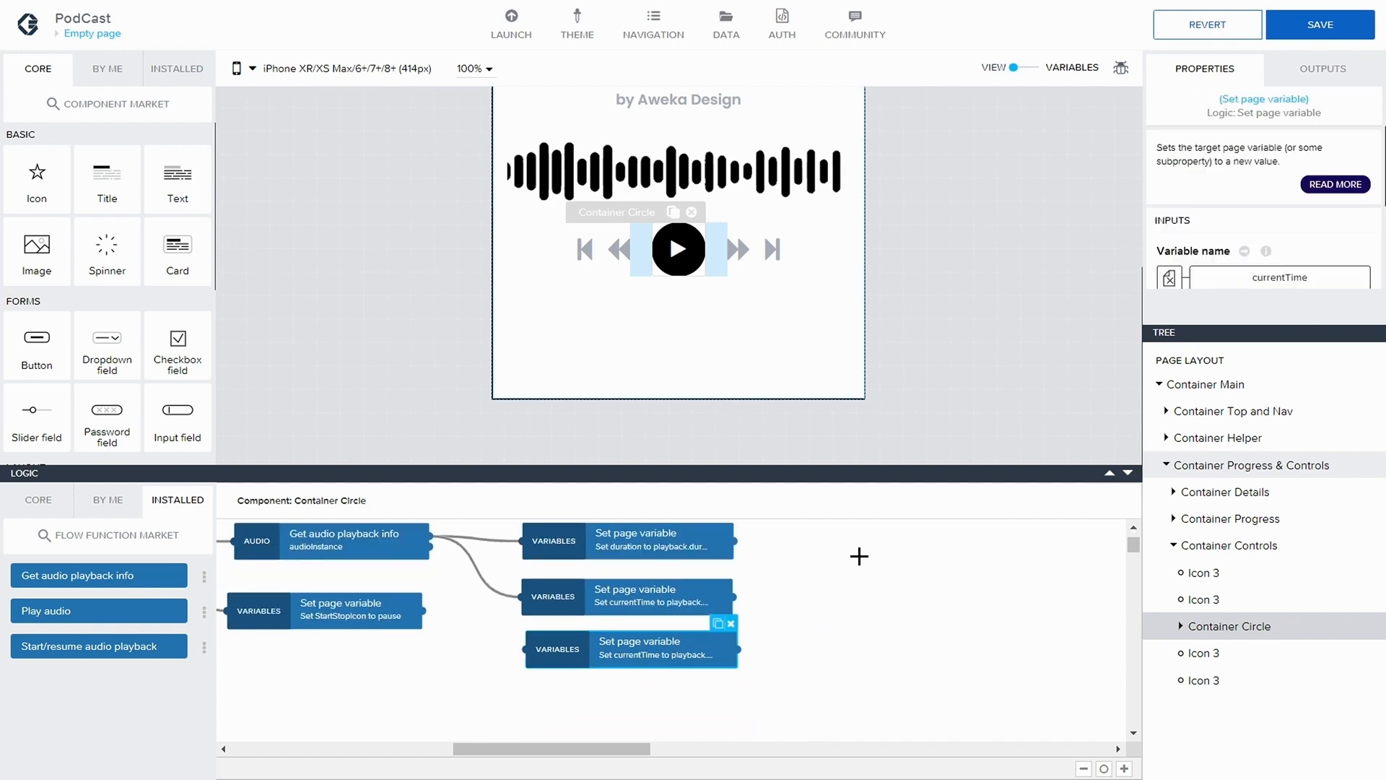
left_click(1247, 256)
left_click(608, 329)
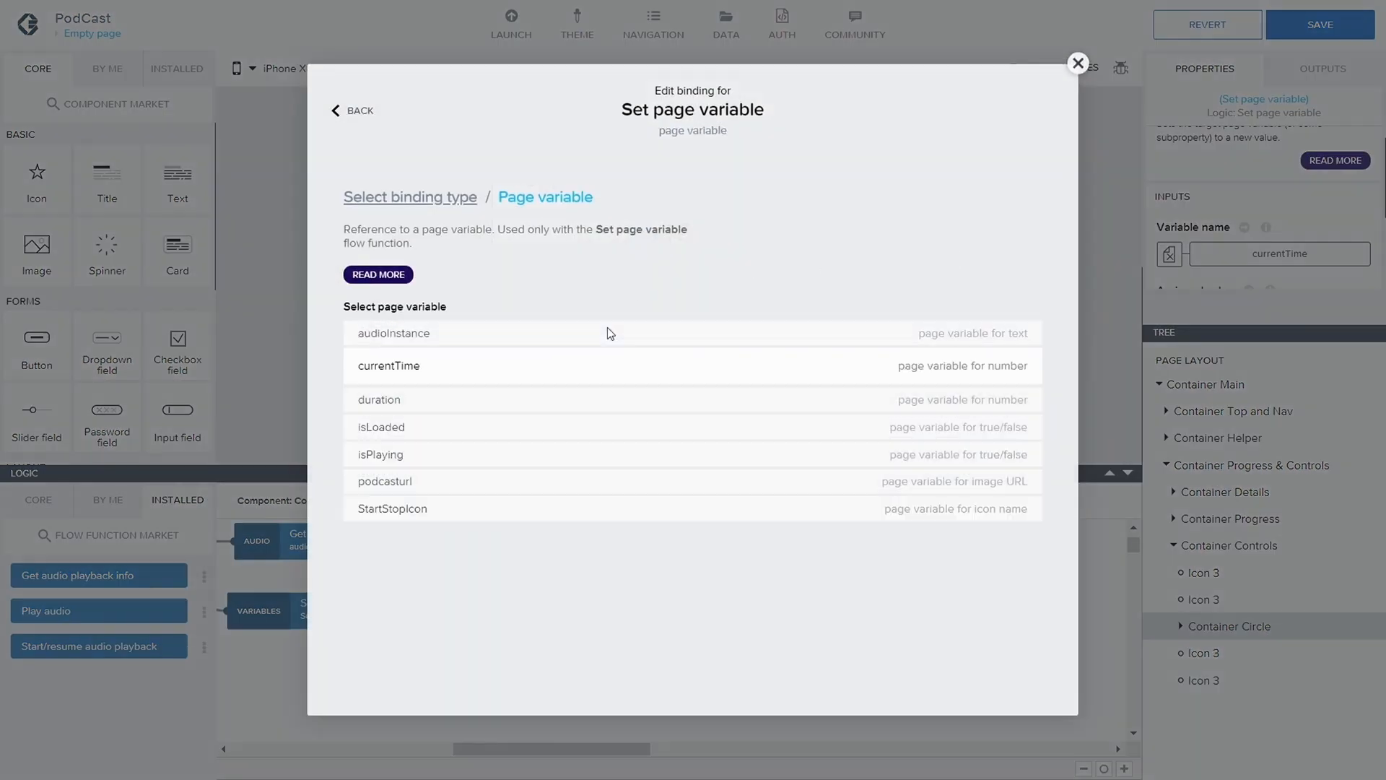
left_click(487, 465)
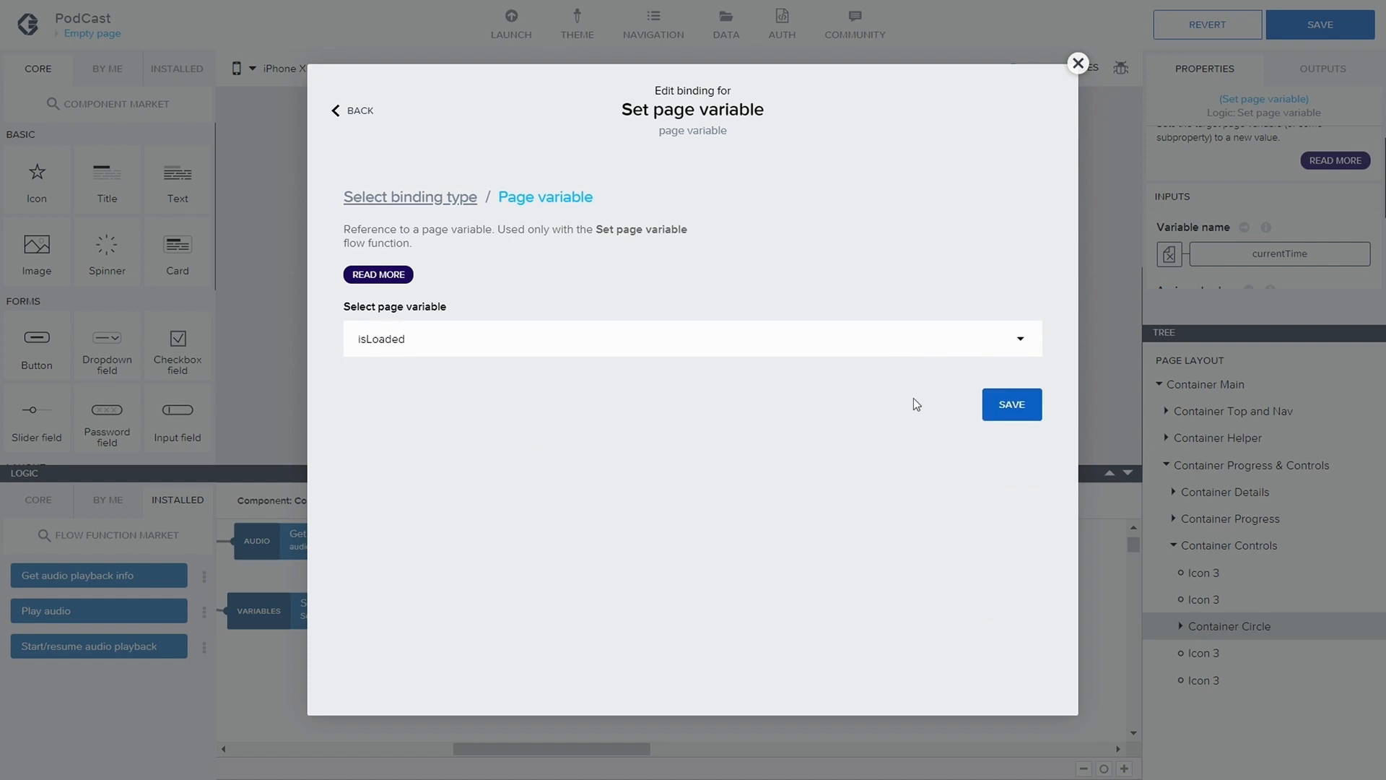
left_click(1008, 403)
Change the isLoaded node's assigned value to a static True and save the application
left_click(1277, 268)
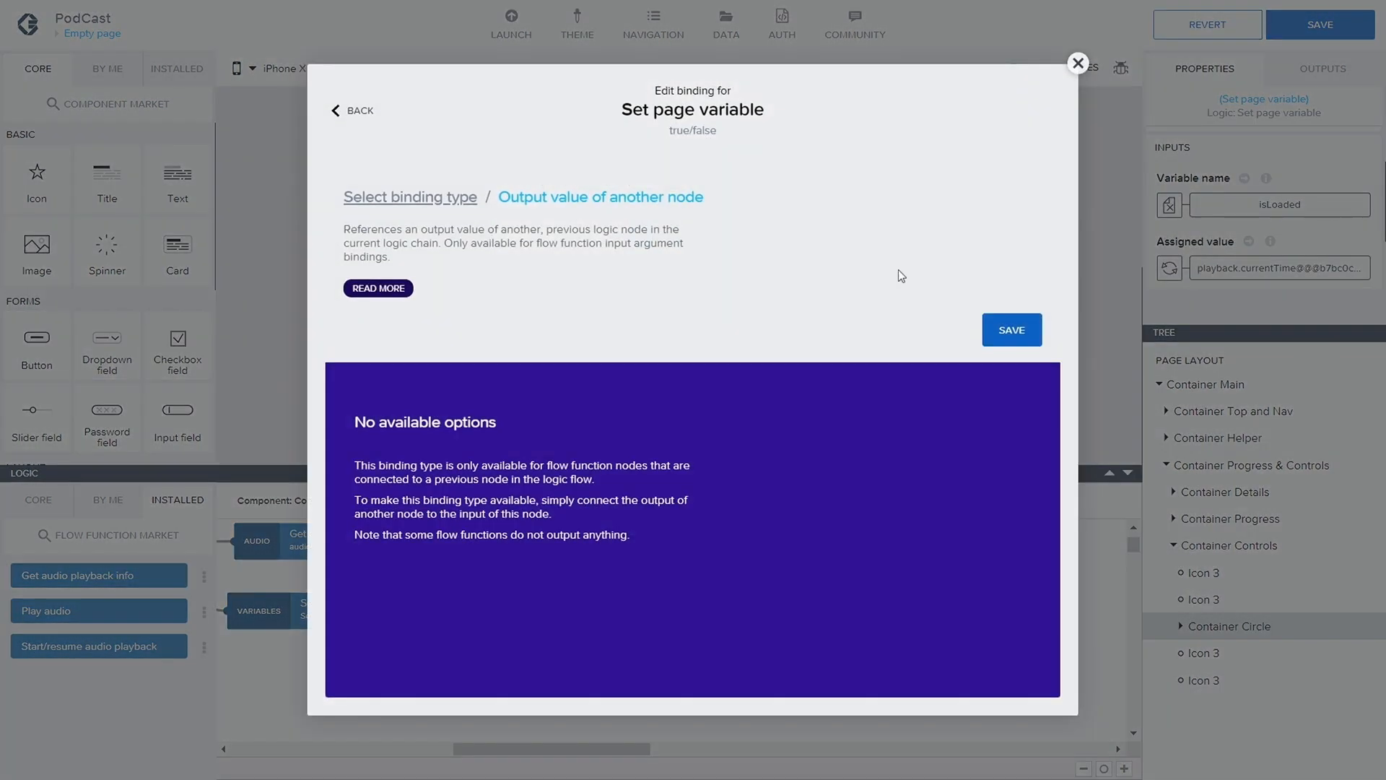
left_click(395, 198)
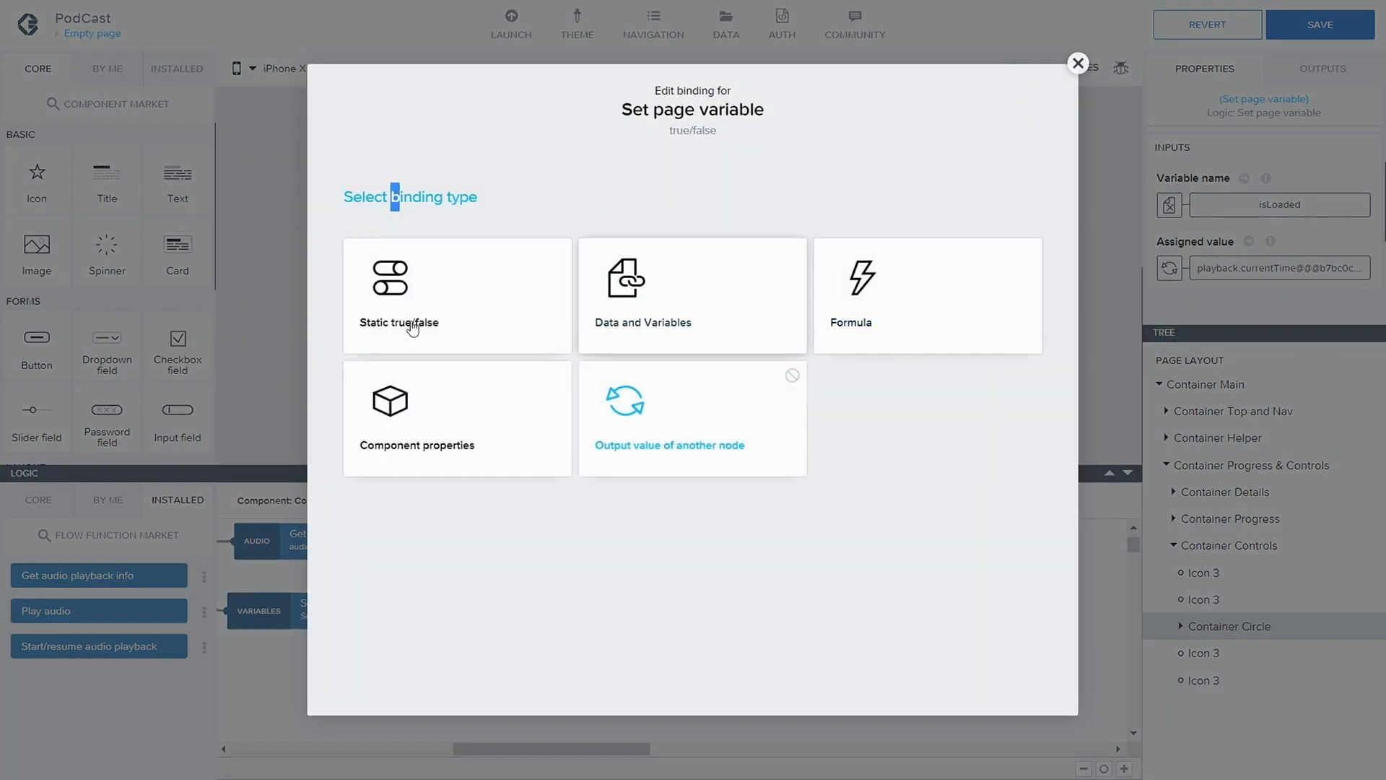
left_click(386, 323)
left_click(1271, 267)
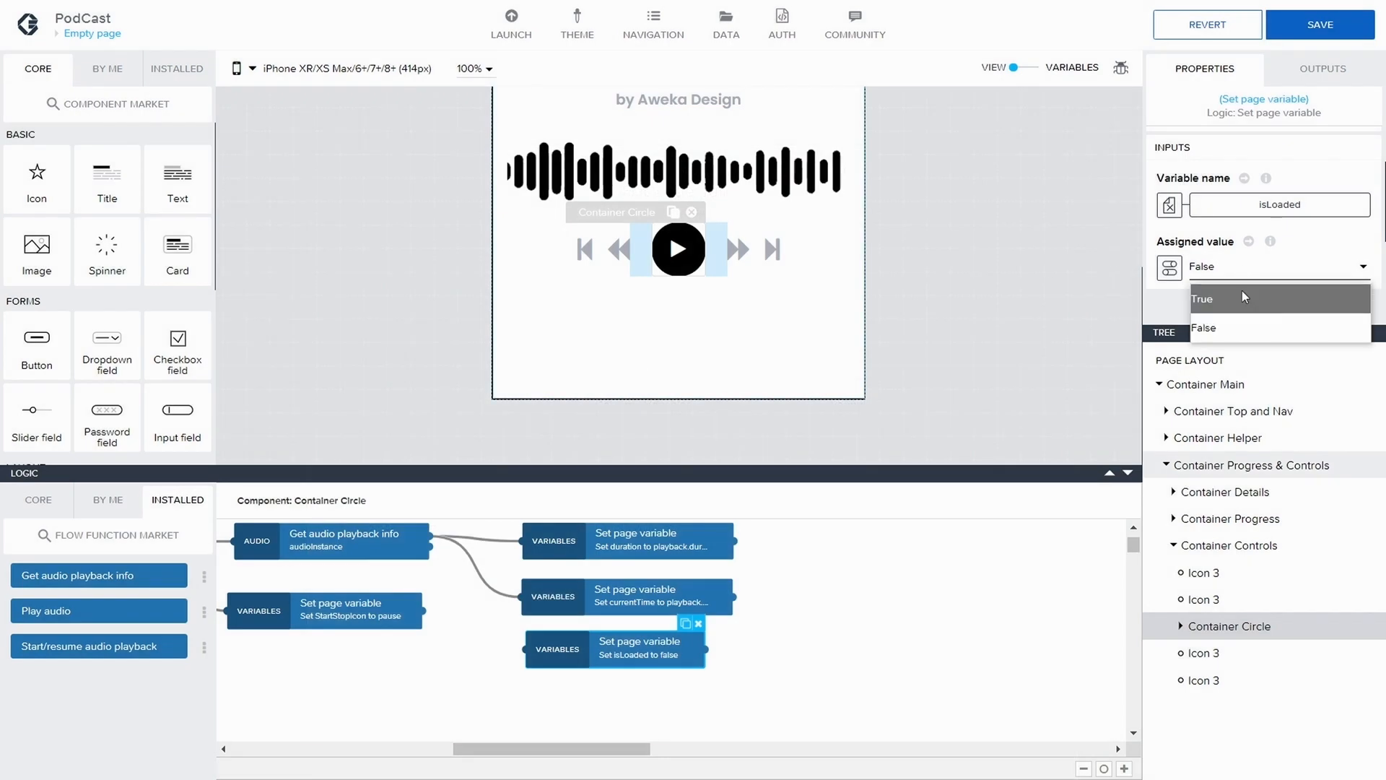
left_click(1220, 297)
left_click(1319, 24)
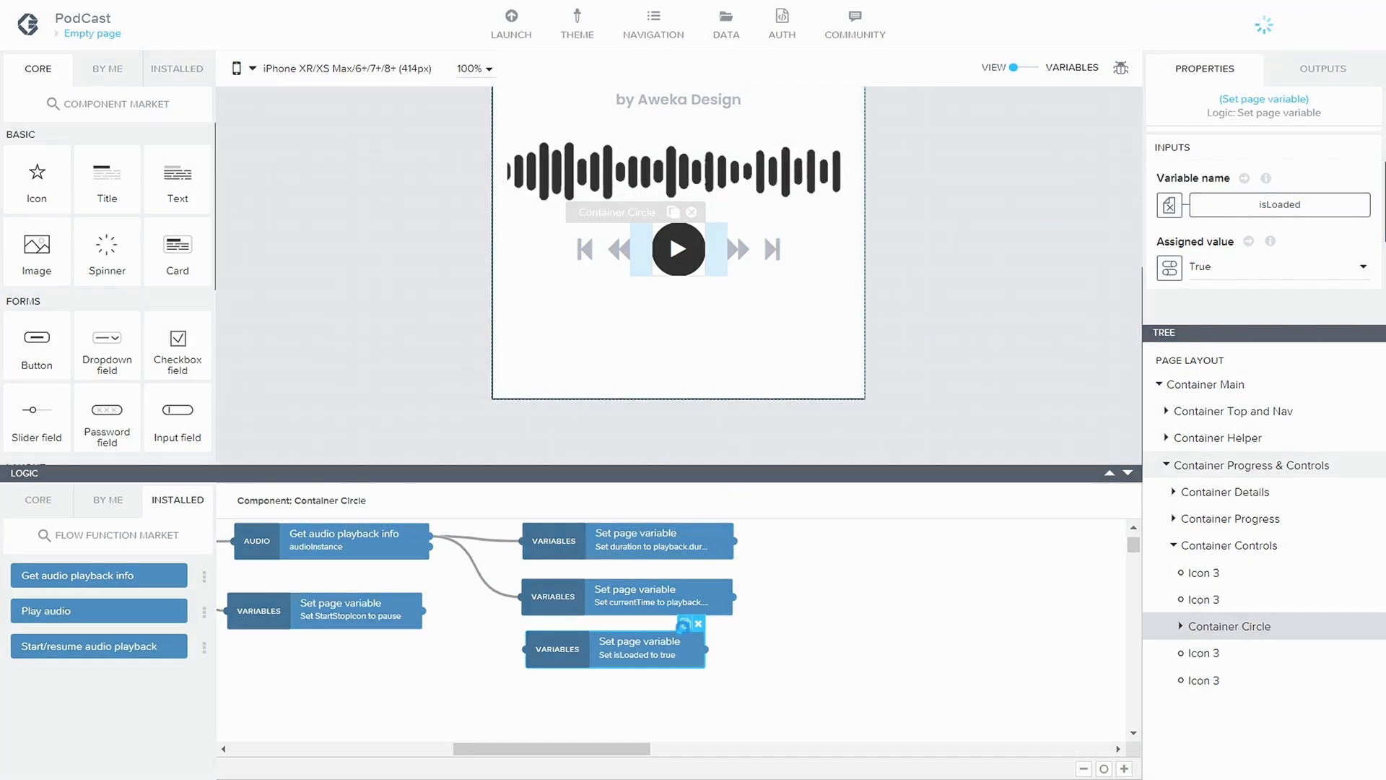
Duplicate the isLoaded node, place the copy below it, and connect Get audio playback info's first output to both nodes
left_click(671, 641)
left_click_drag(685, 624, 621, 704)
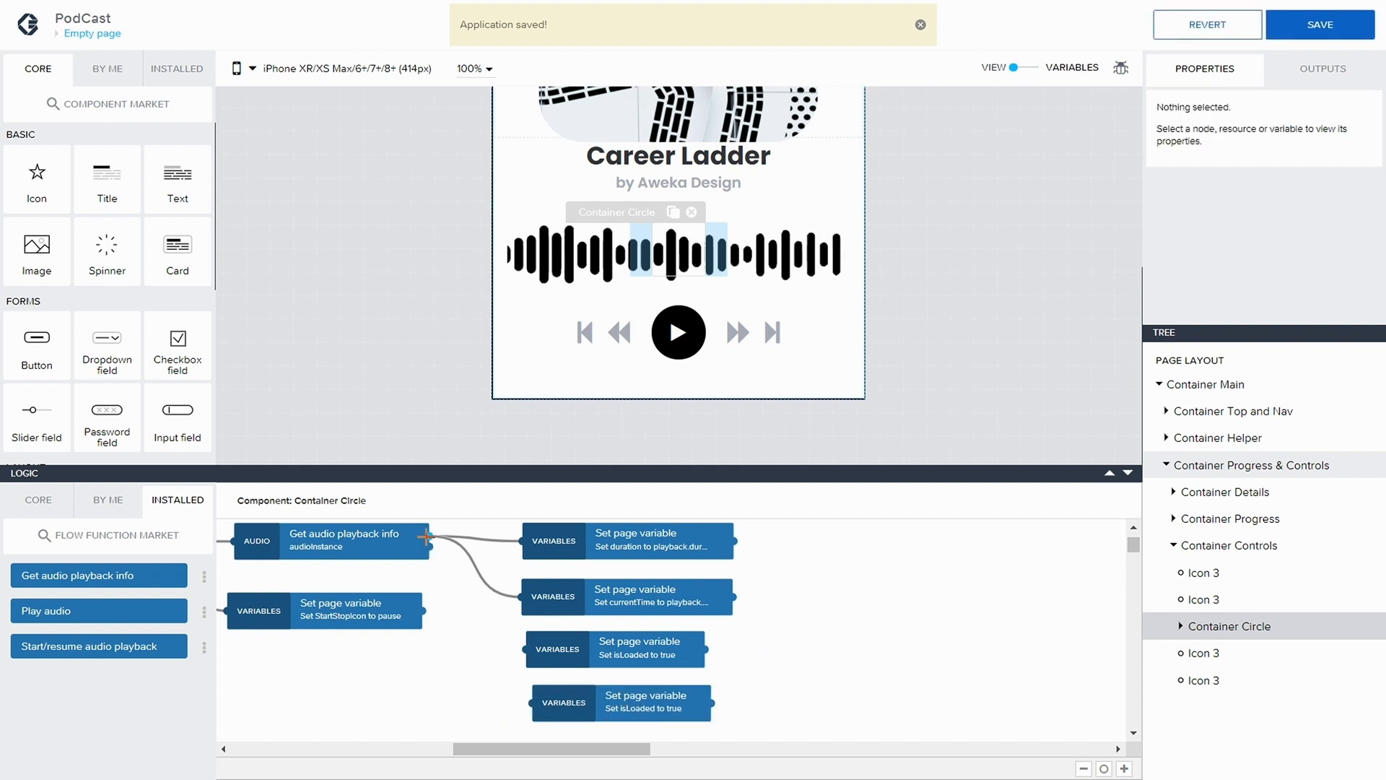
left_click_drag(426, 536, 525, 649)
left_click_drag(432, 532, 534, 702)
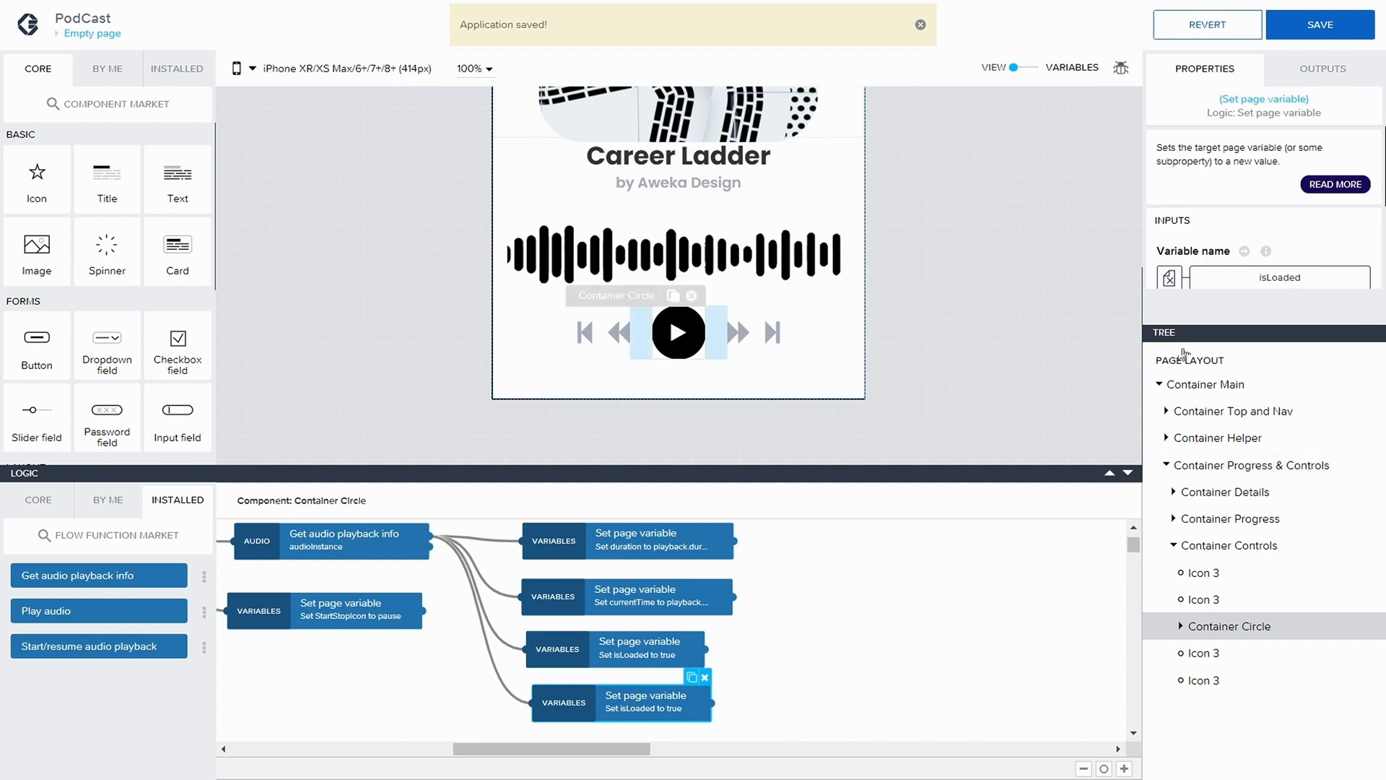
Bind the second isLoaded node's variable name to the isPlaying page variable and save the application
left_click(1249, 280)
left_click(794, 340)
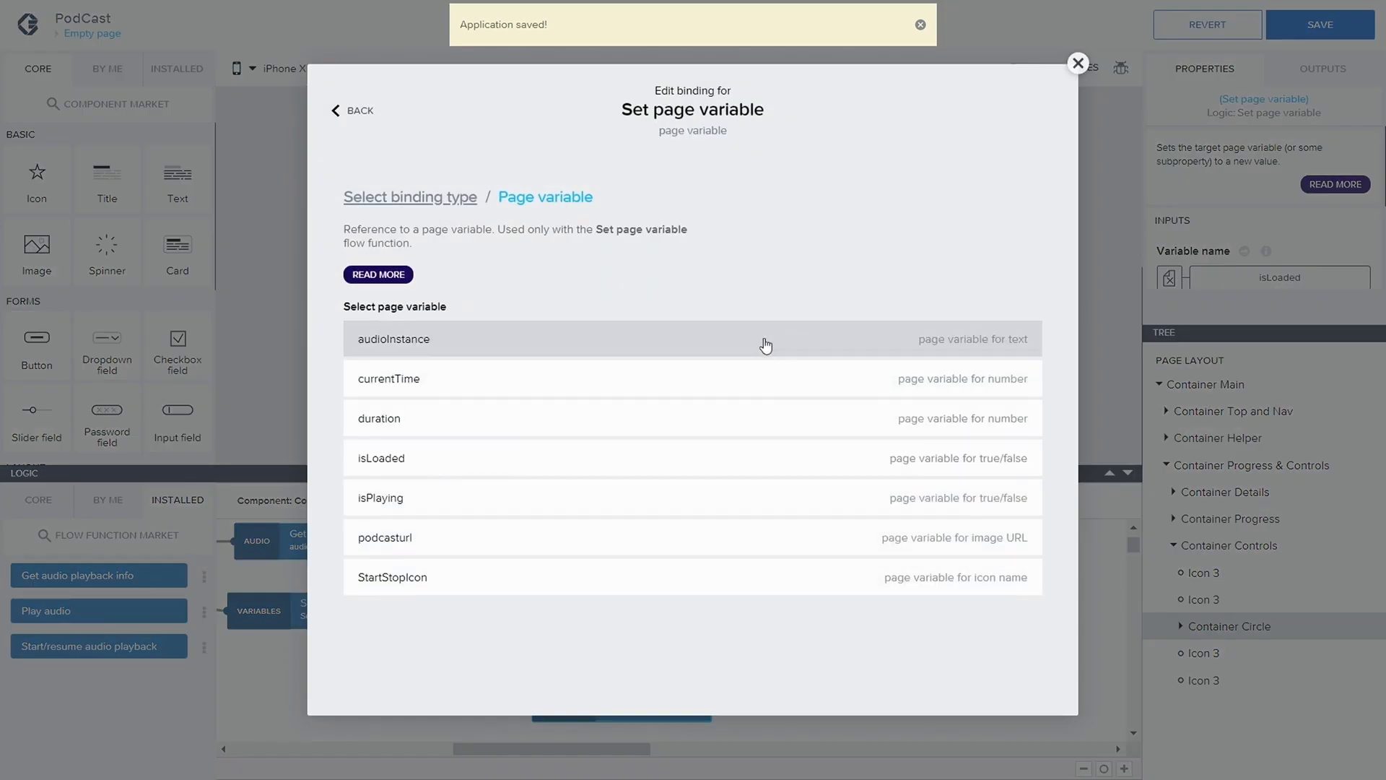
left_click(600, 497)
left_click(1012, 403)
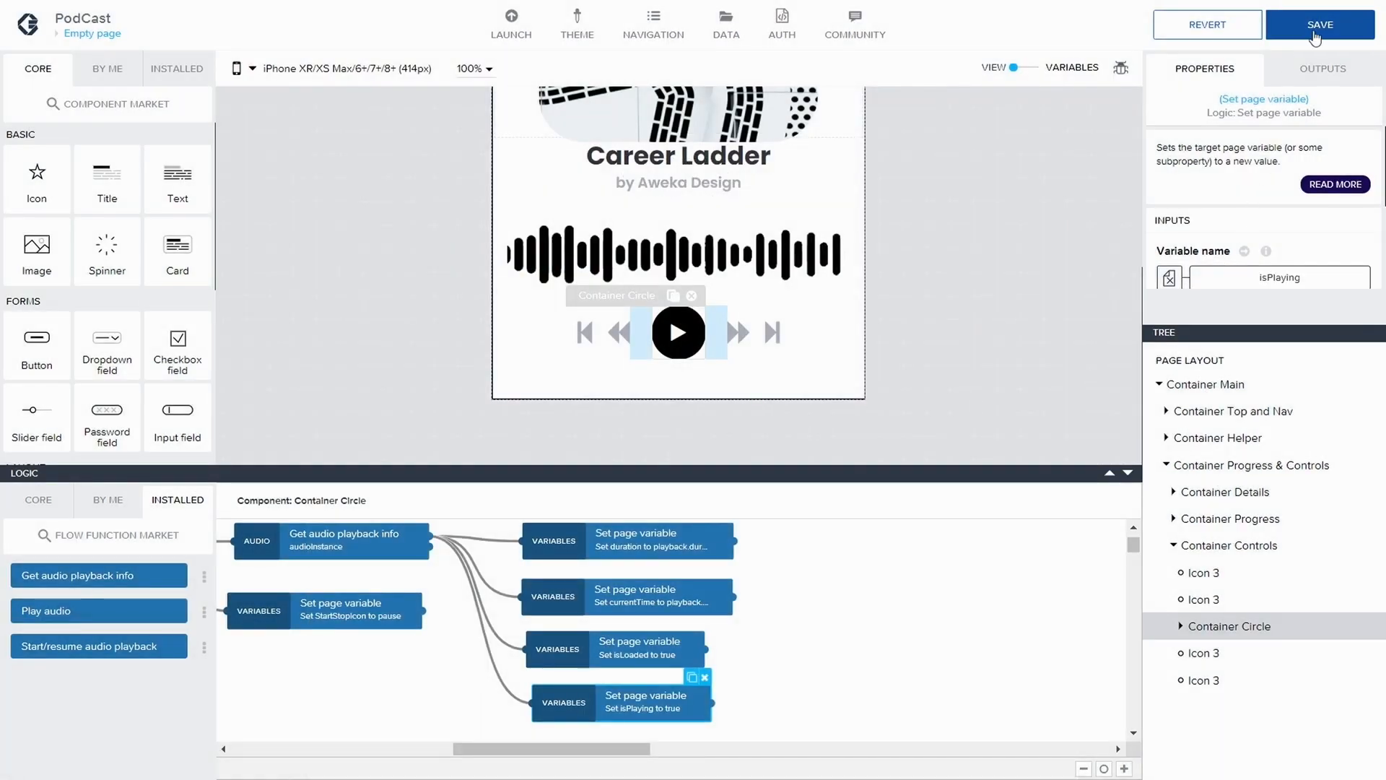
left_click(1316, 29)
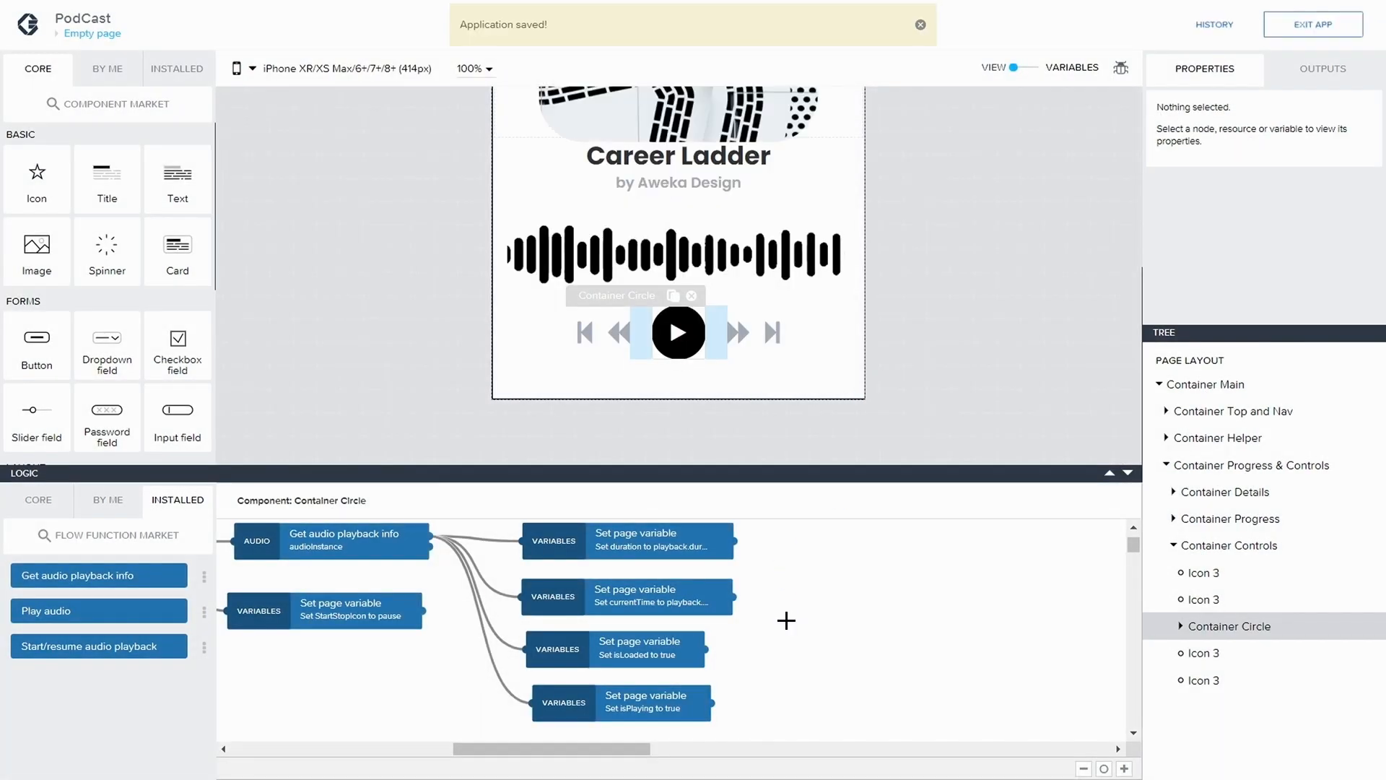
Tidy the flow by moving the lower StartStopIcon-to-play node further left and aligning the Delay node with Play audio
scroll(817, 644, "down", 1)
scroll(817, 641, "up", 2)
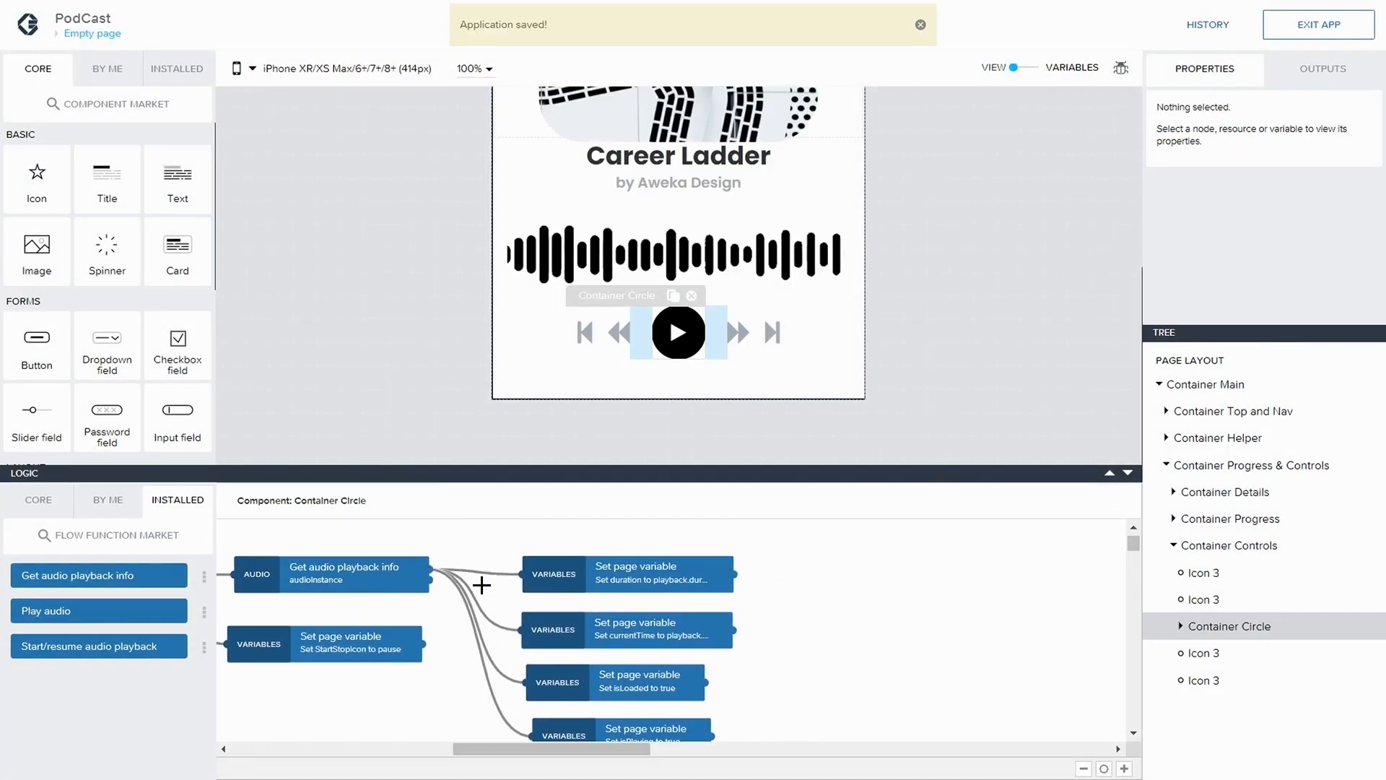
left_click(345, 582)
left_click_drag(495, 749, 369, 734)
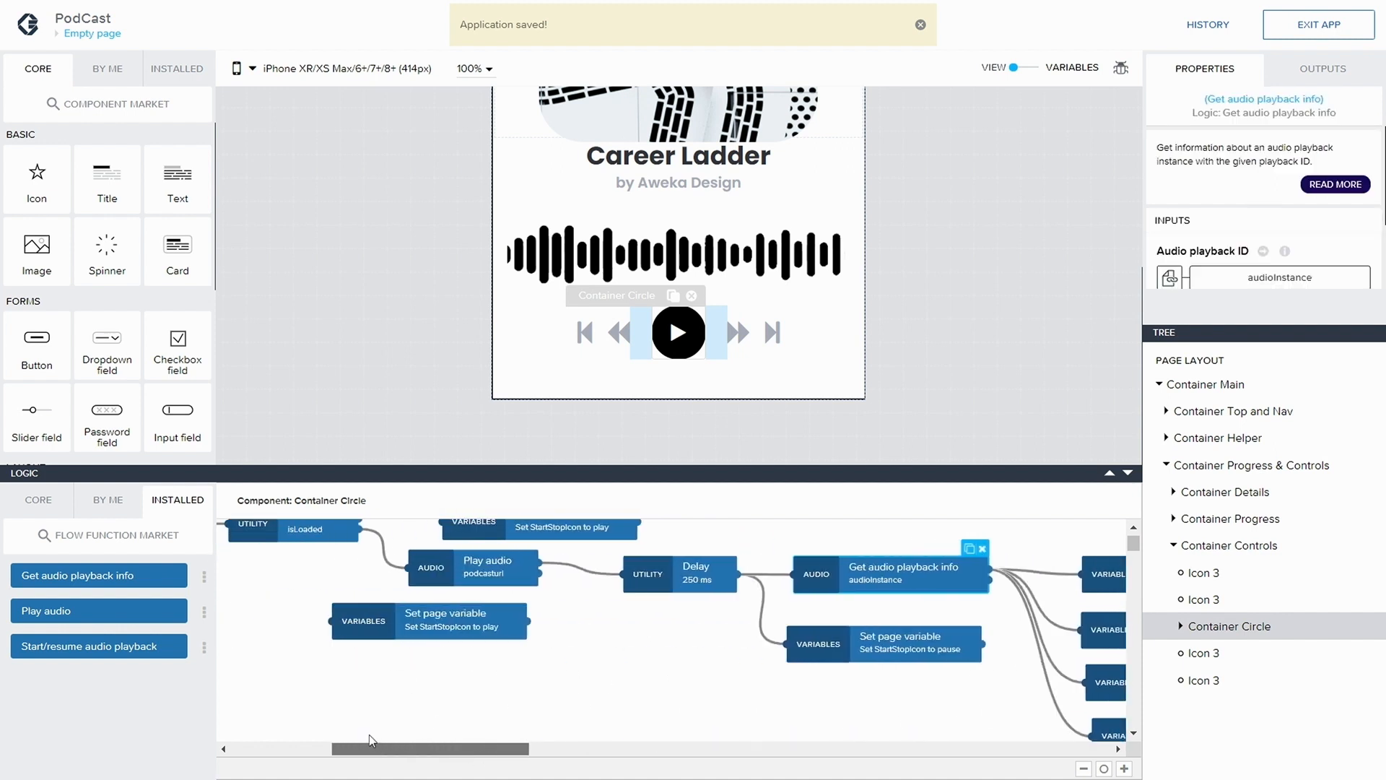
scroll(346, 603, "up", 1)
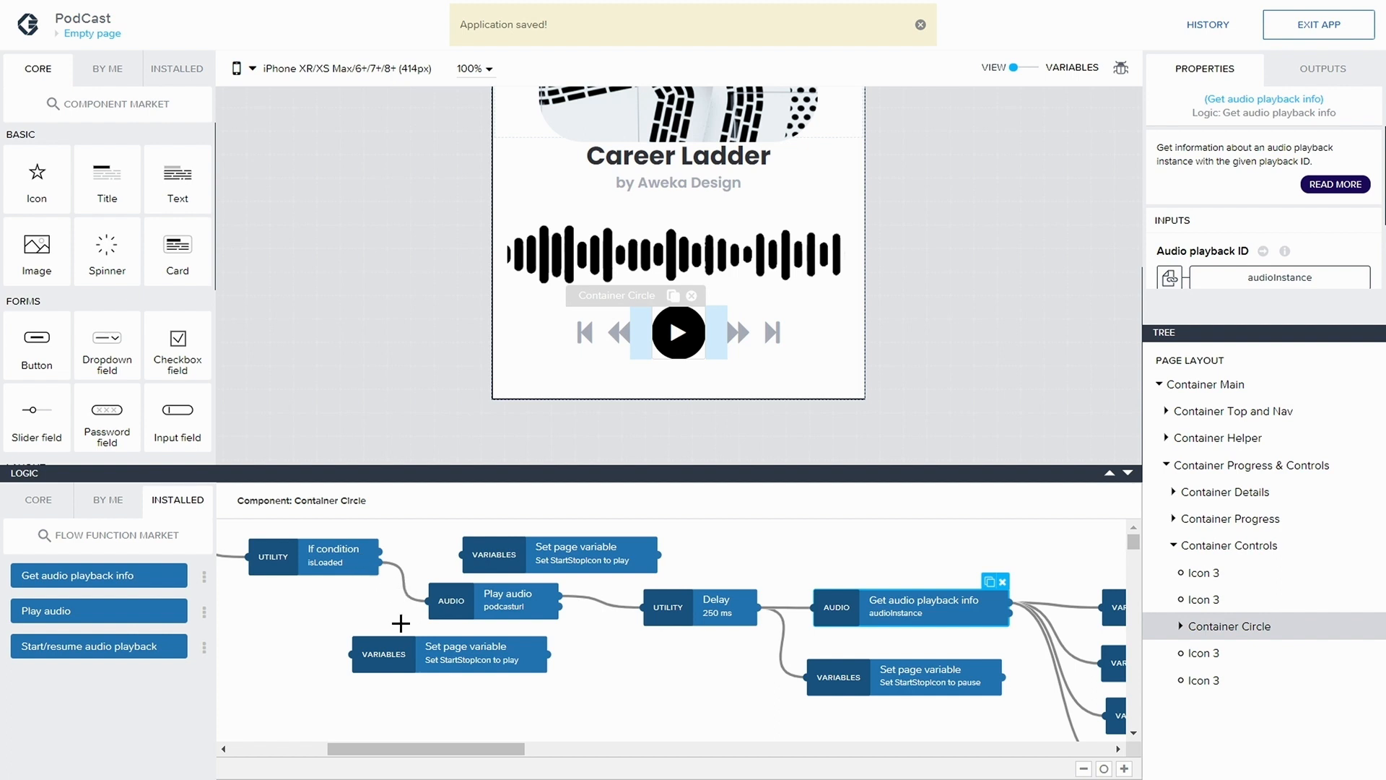
left_click(396, 655)
left_click_drag(397, 655, 319, 674)
left_click_drag(488, 608, 492, 621)
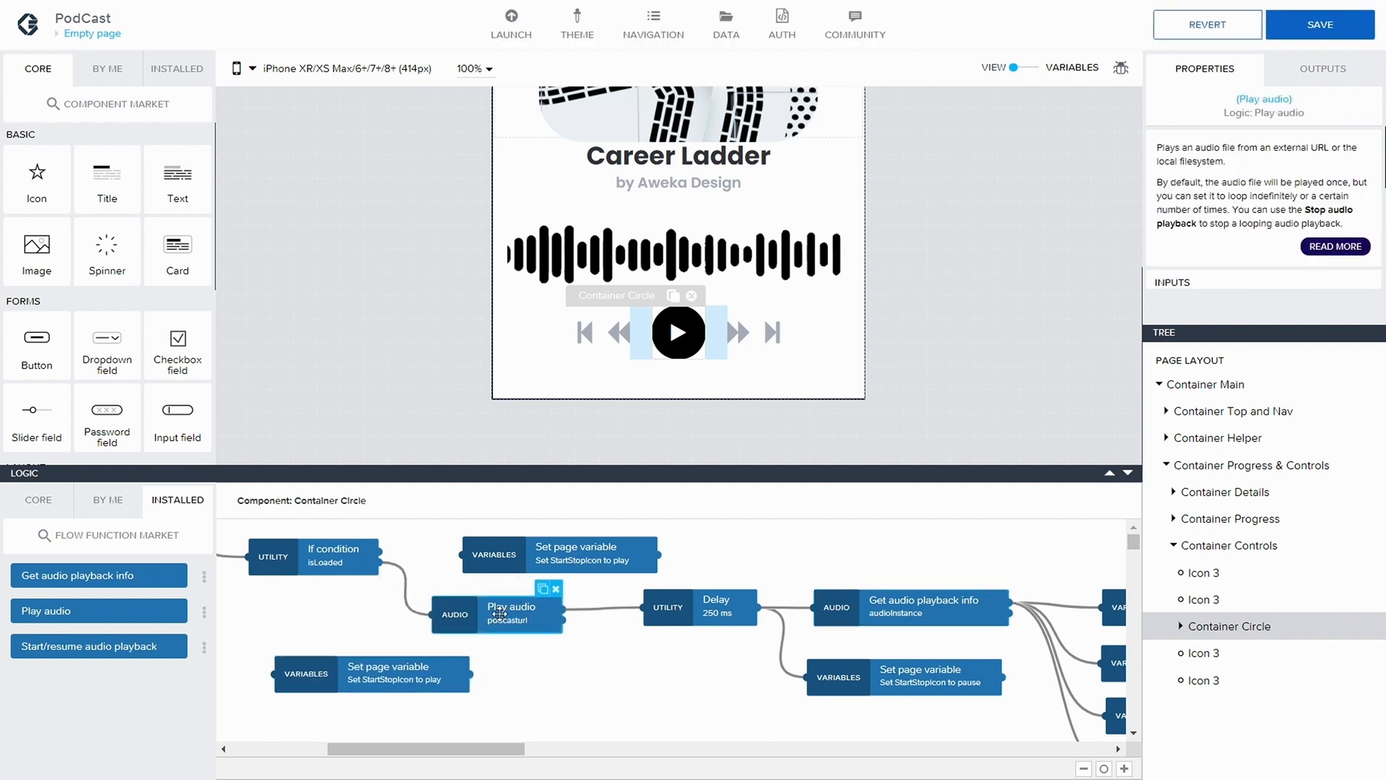
left_click_drag(654, 619, 673, 617)
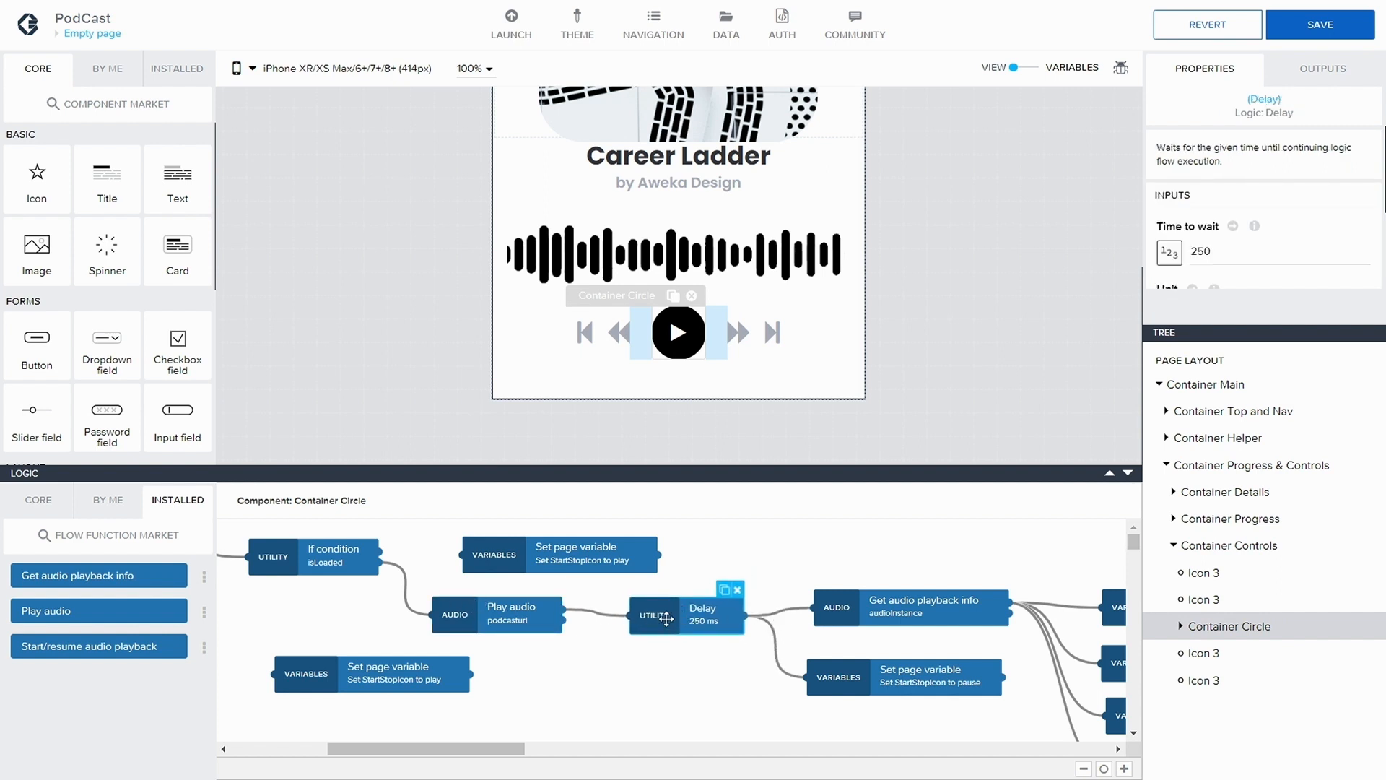
left_click_drag(666, 619, 660, 619)
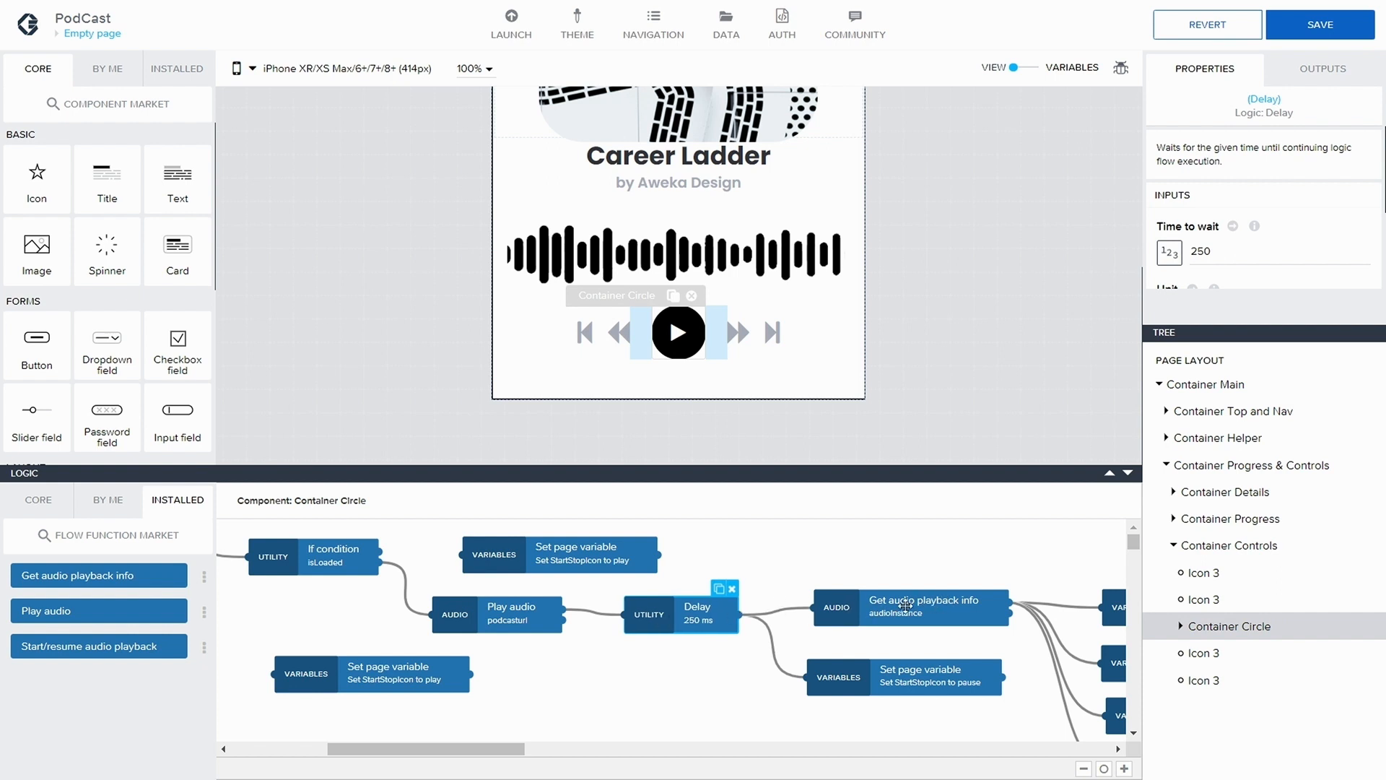
left_click_drag(507, 748, 631, 748)
scroll(657, 565, "down", 1)
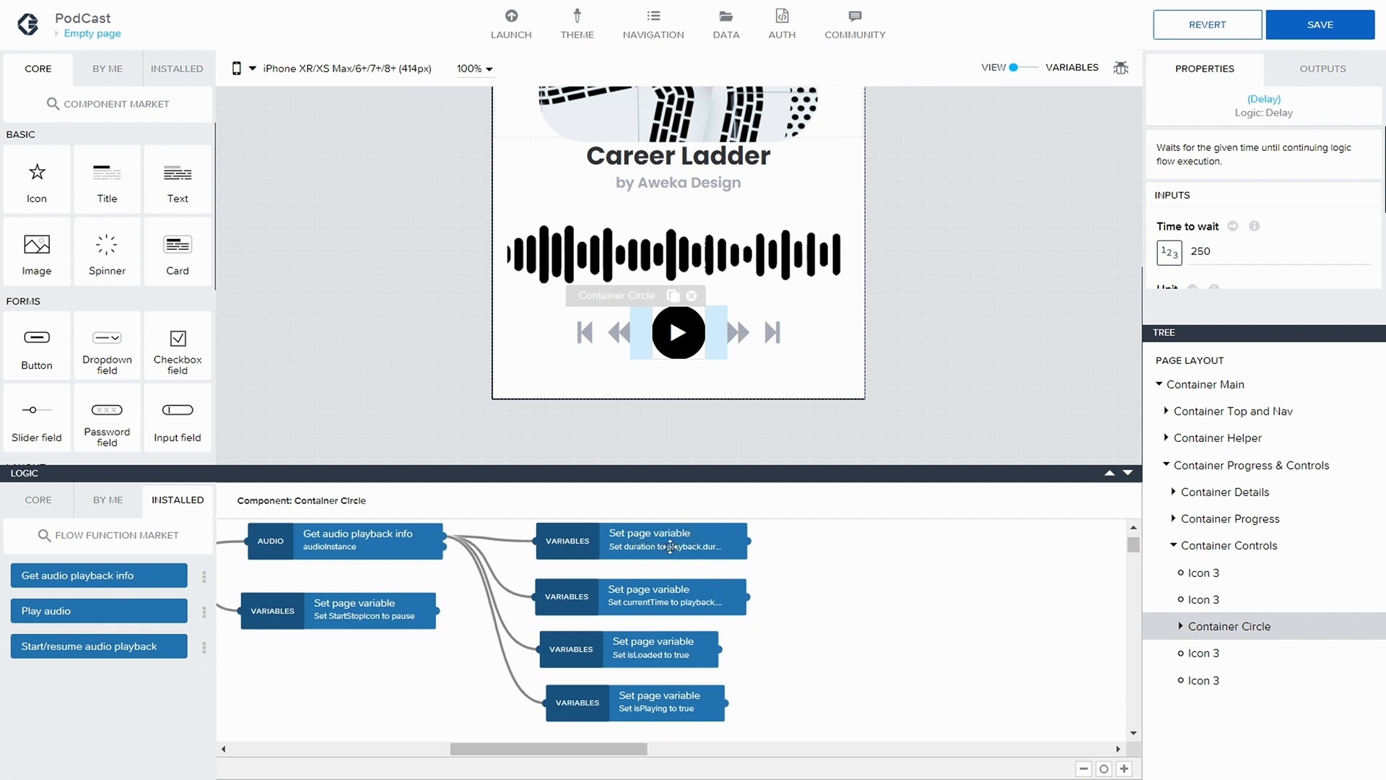
Move the upper unconnected StartStopIcon-to-play node to the space above Get audio playback info
left_click(687, 542)
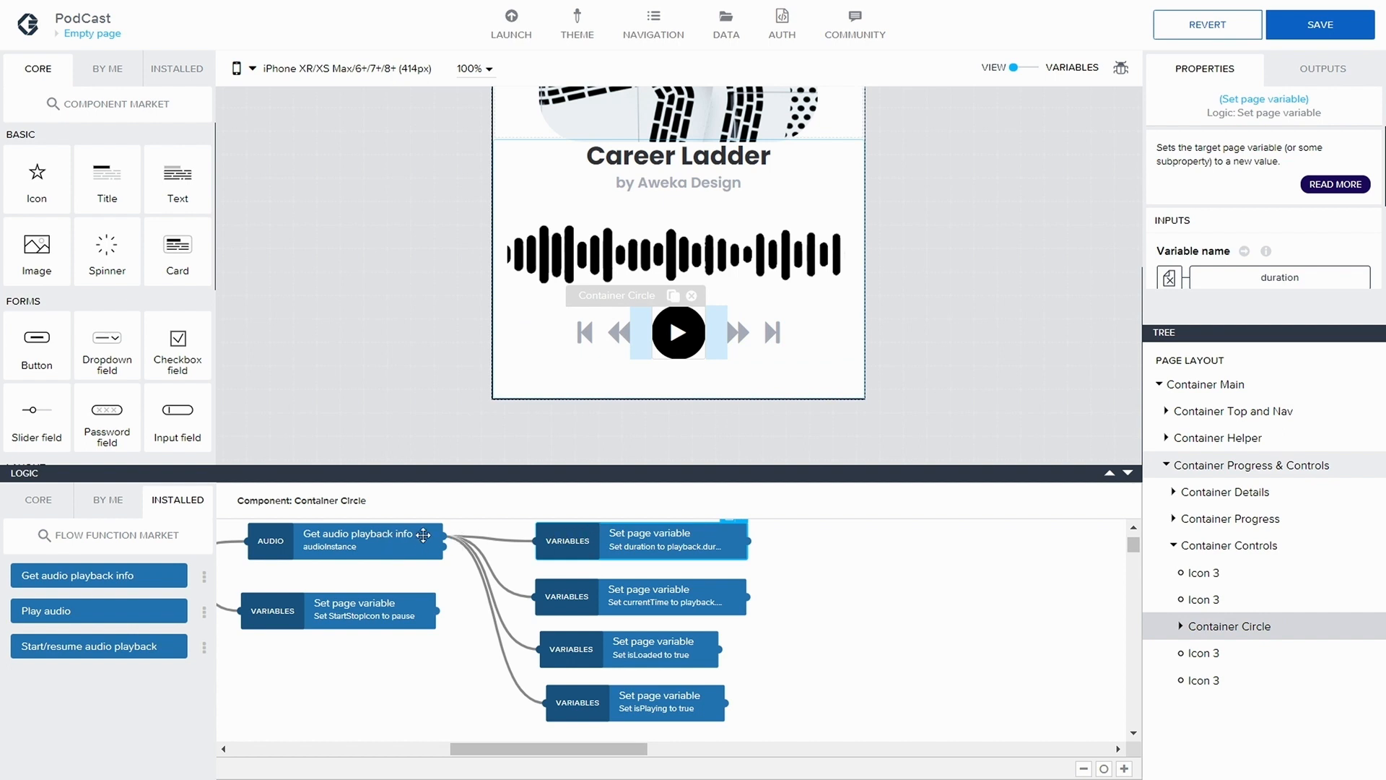
scroll(1224, 253, "down", 3)
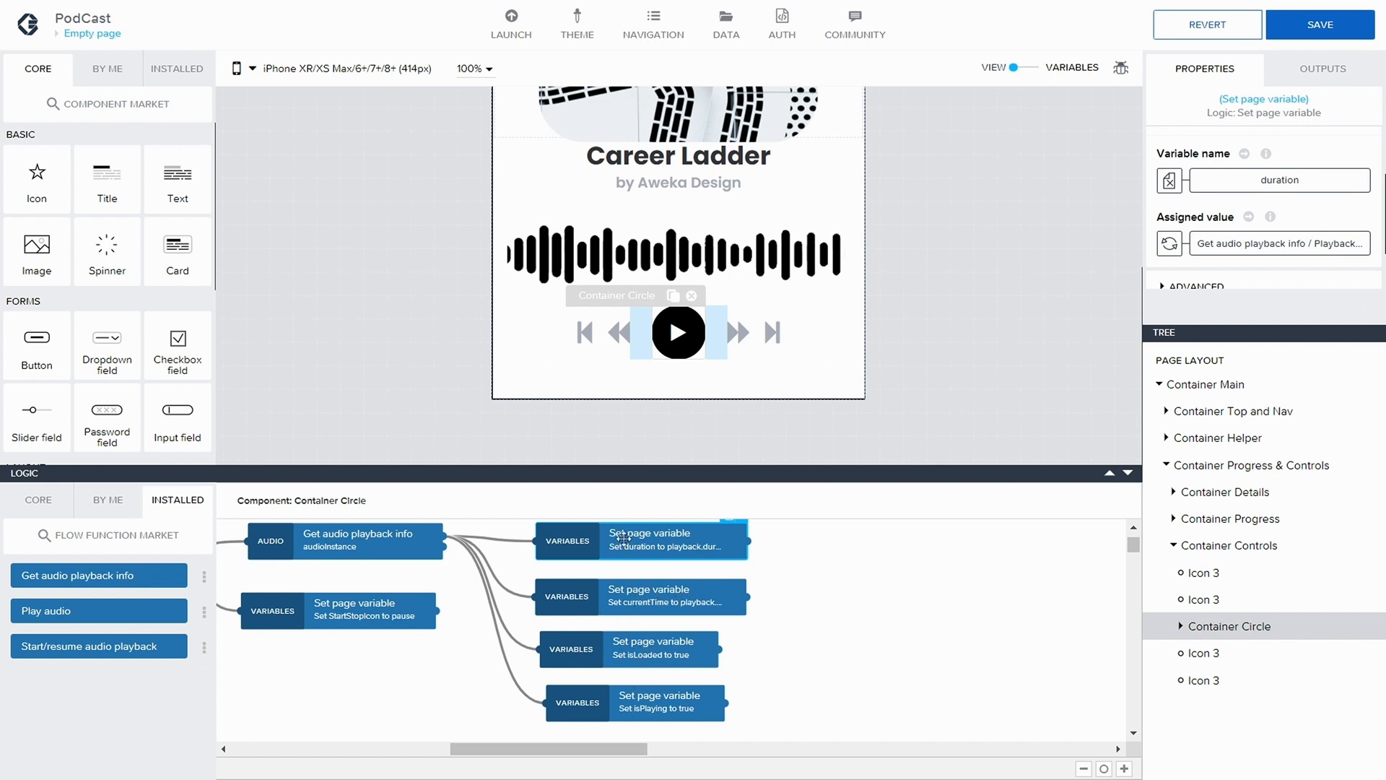
left_click_drag(603, 748, 498, 745)
scroll(517, 619, "up", 1)
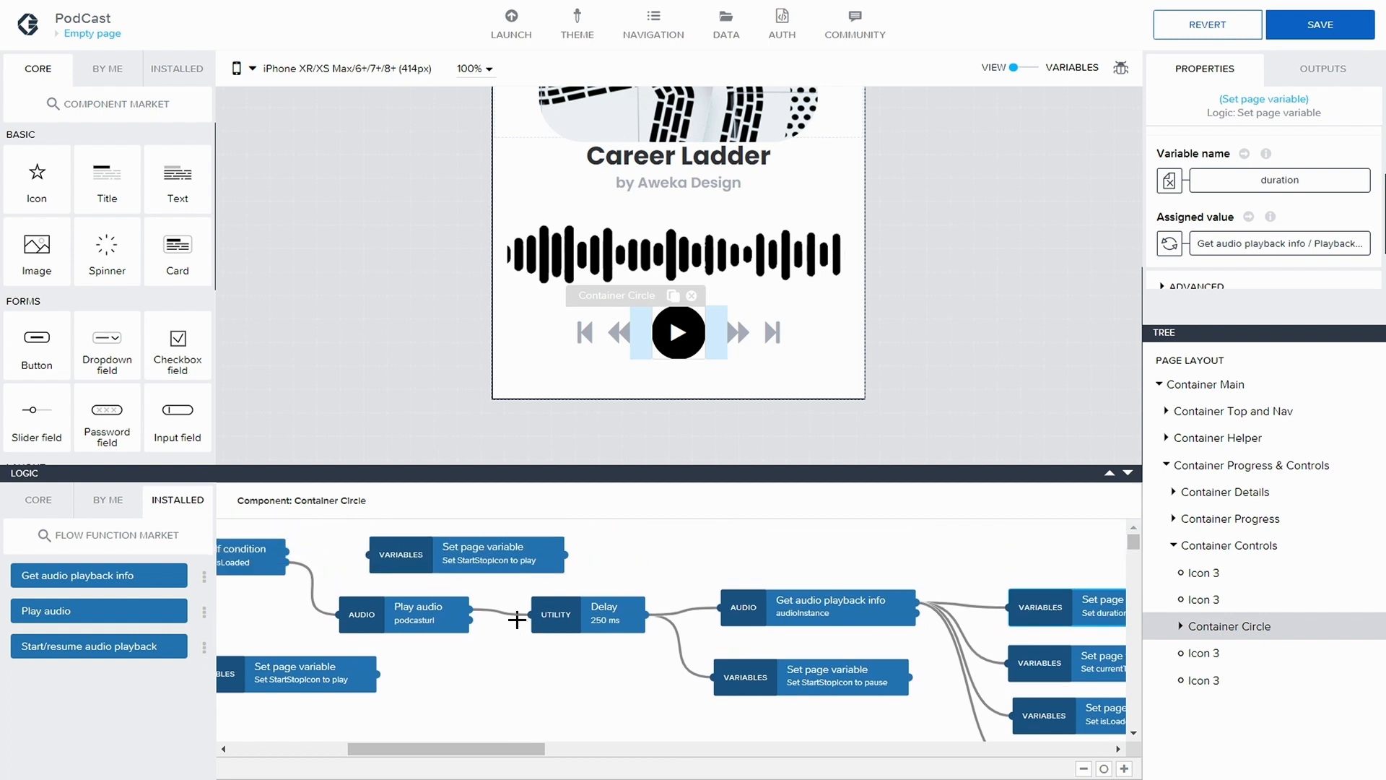
scroll(513, 623, "down", 1)
scroll(509, 622, "up", 1)
left_click_drag(461, 747, 398, 737)
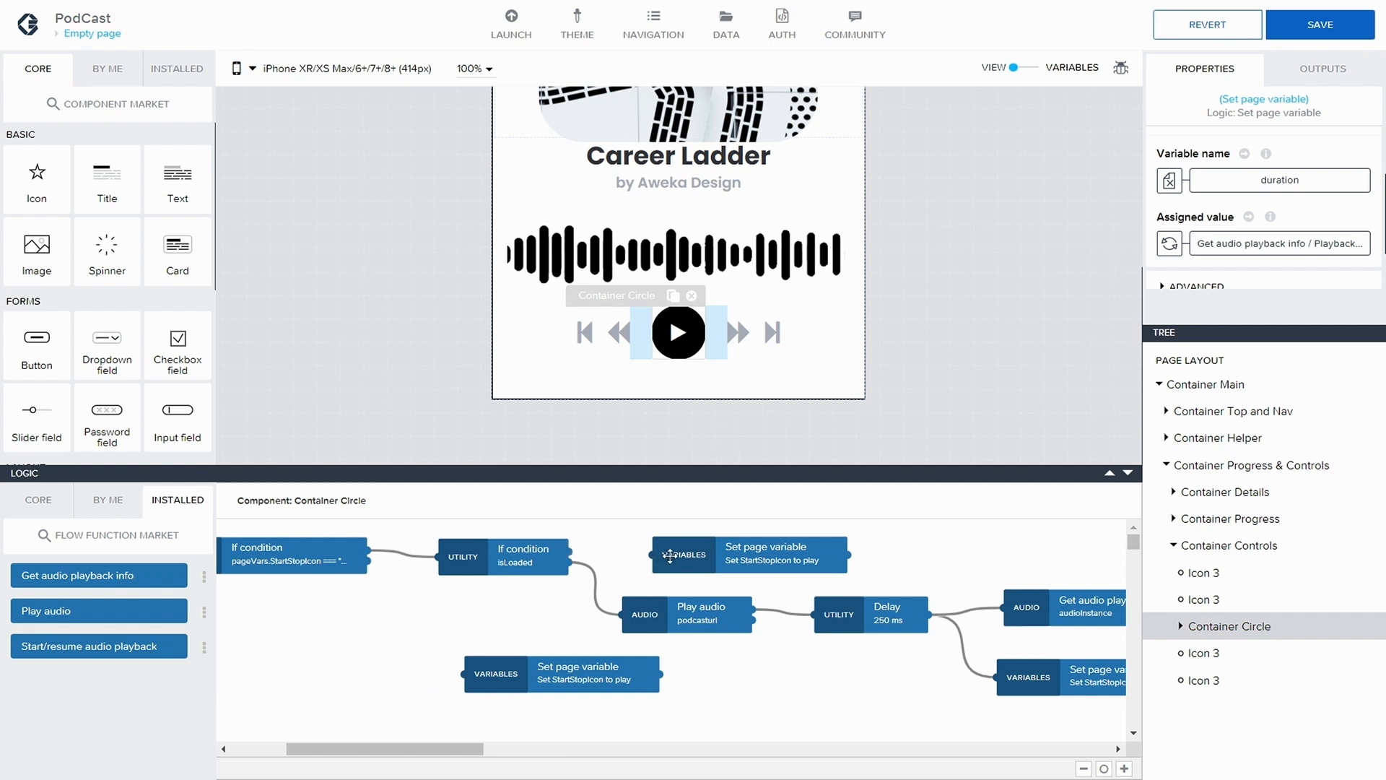
left_click_drag(670, 556, 964, 553)
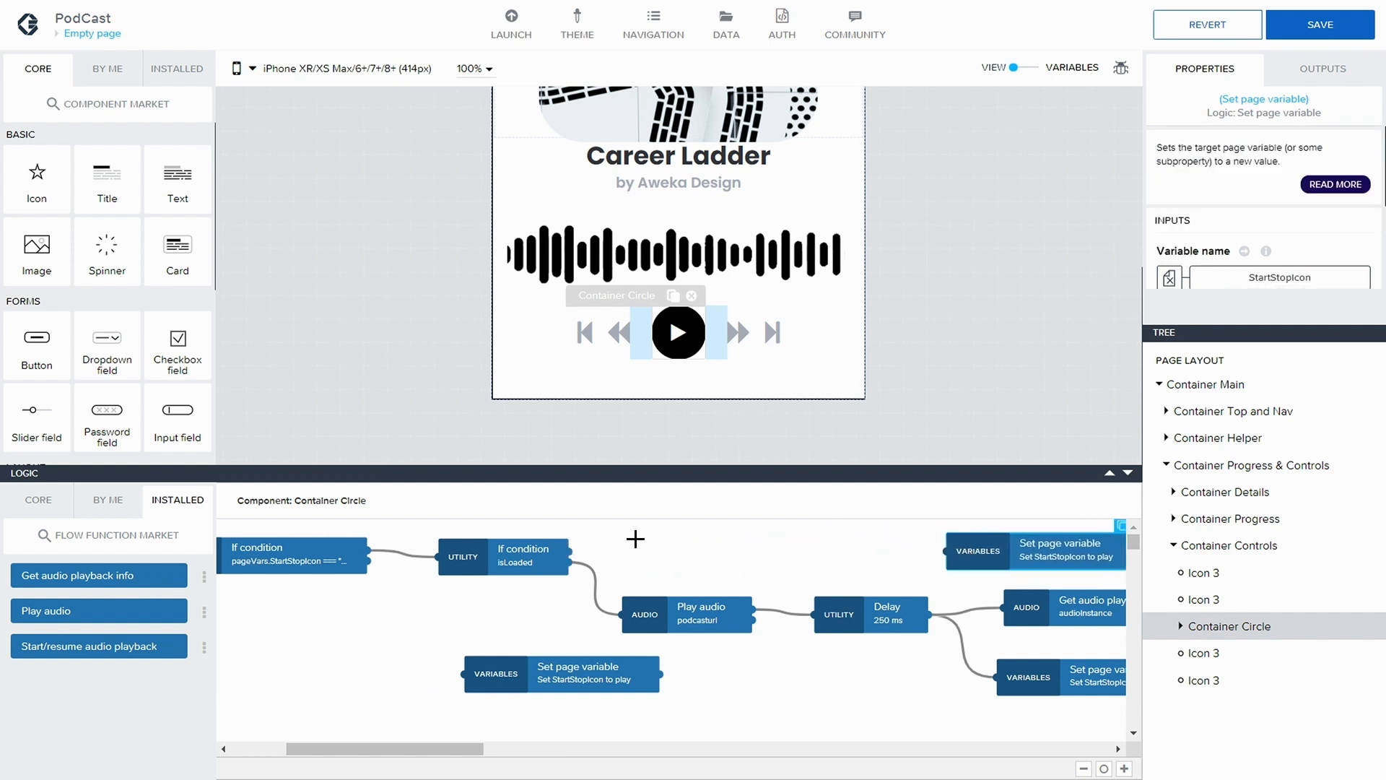
Add a Start/resume audio playback node and connect the isLoaded If condition's first output to it
left_click(540, 557)
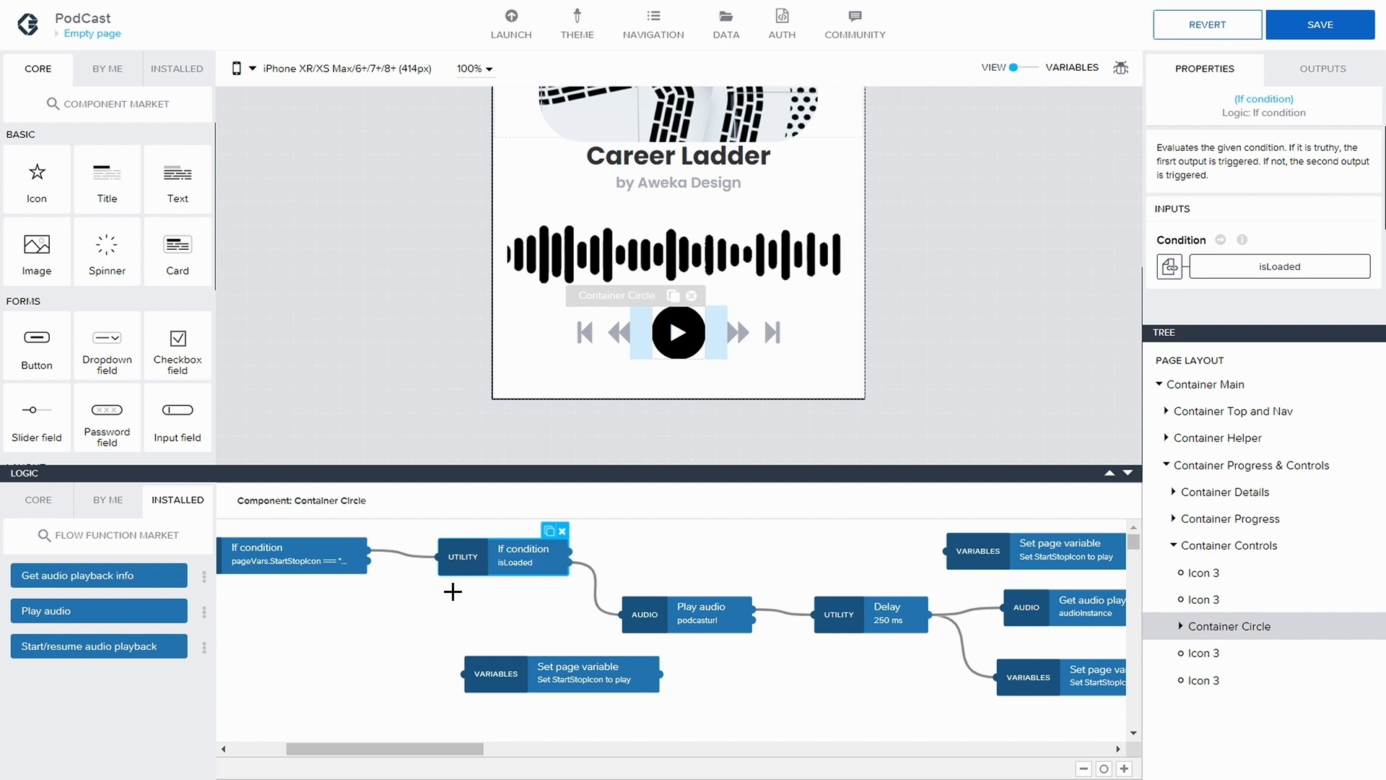
left_click_drag(82, 650, 749, 548)
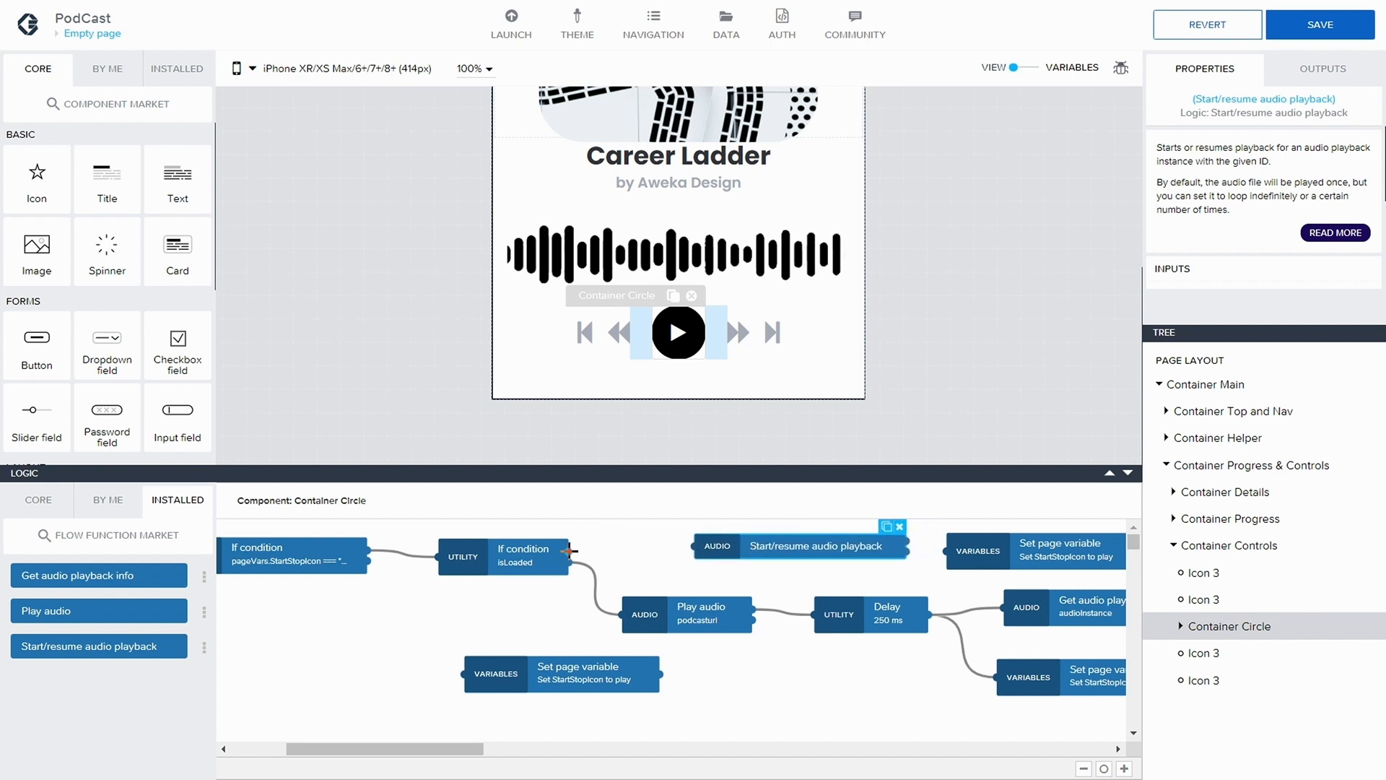
left_click_drag(572, 551, 704, 546)
mouse_move(793, 546)
left_mouse_down()
mouse_move(703, 548)
mouse_move(769, 545)
left_mouse_up()
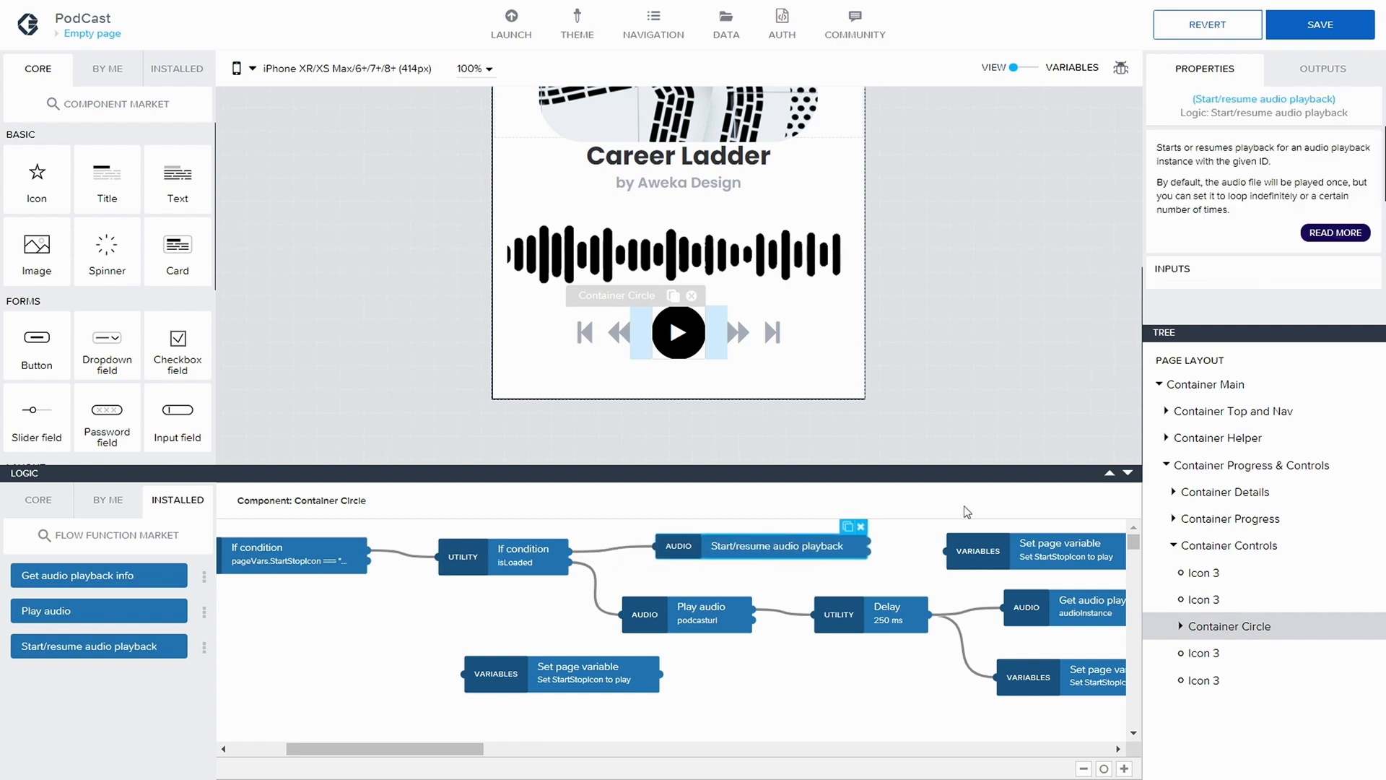
Bind the Start/resume audio playback node's Playback ID to the audioInstance page variable
left_click(1194, 265)
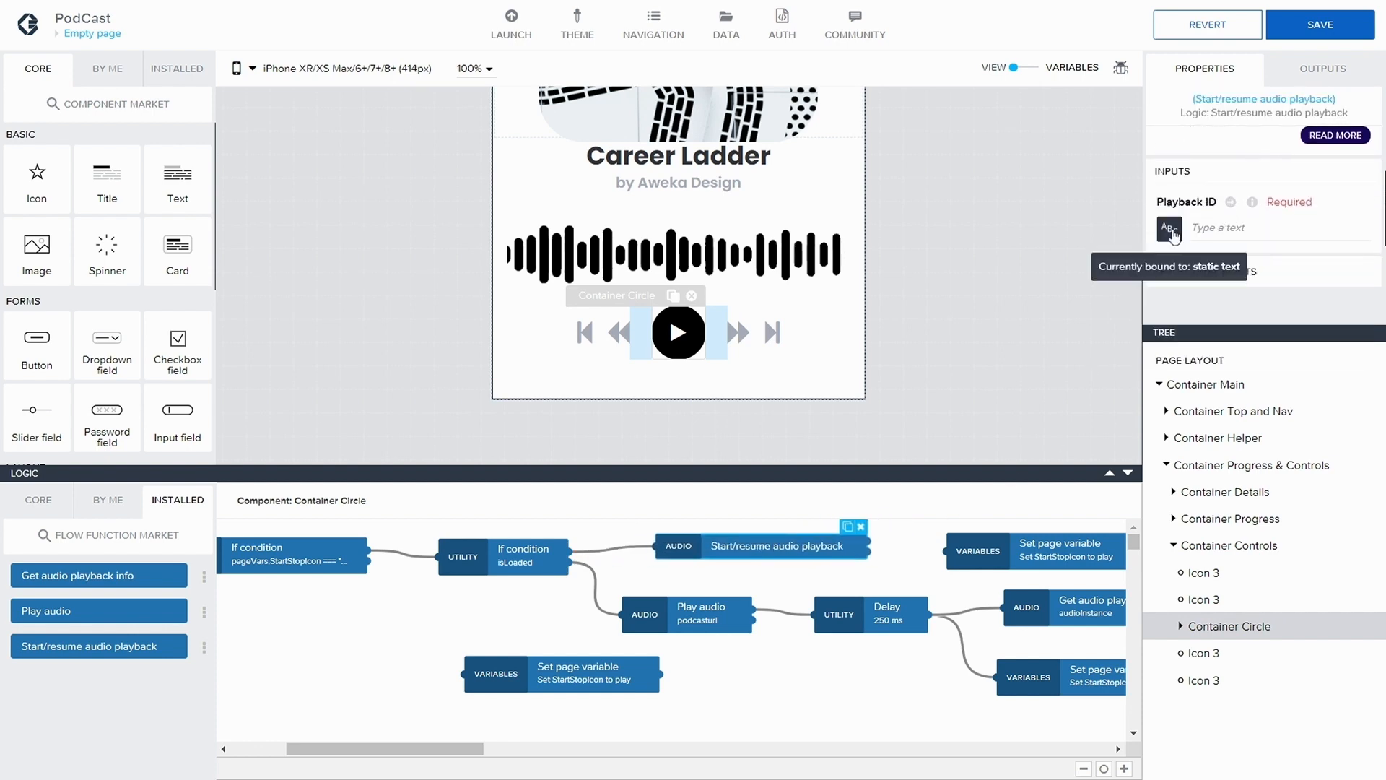
left_click(1170, 236)
left_click(737, 278)
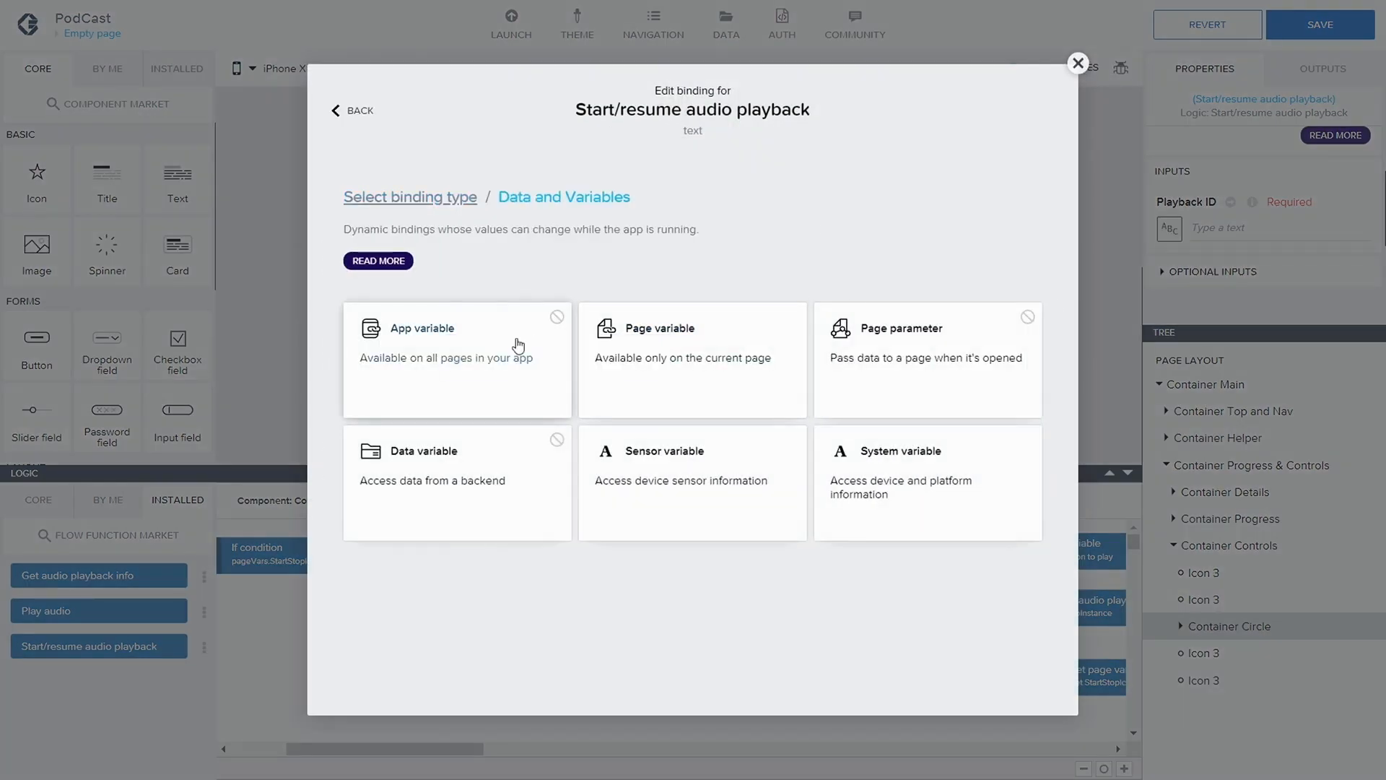
left_click(696, 358)
left_click(425, 348)
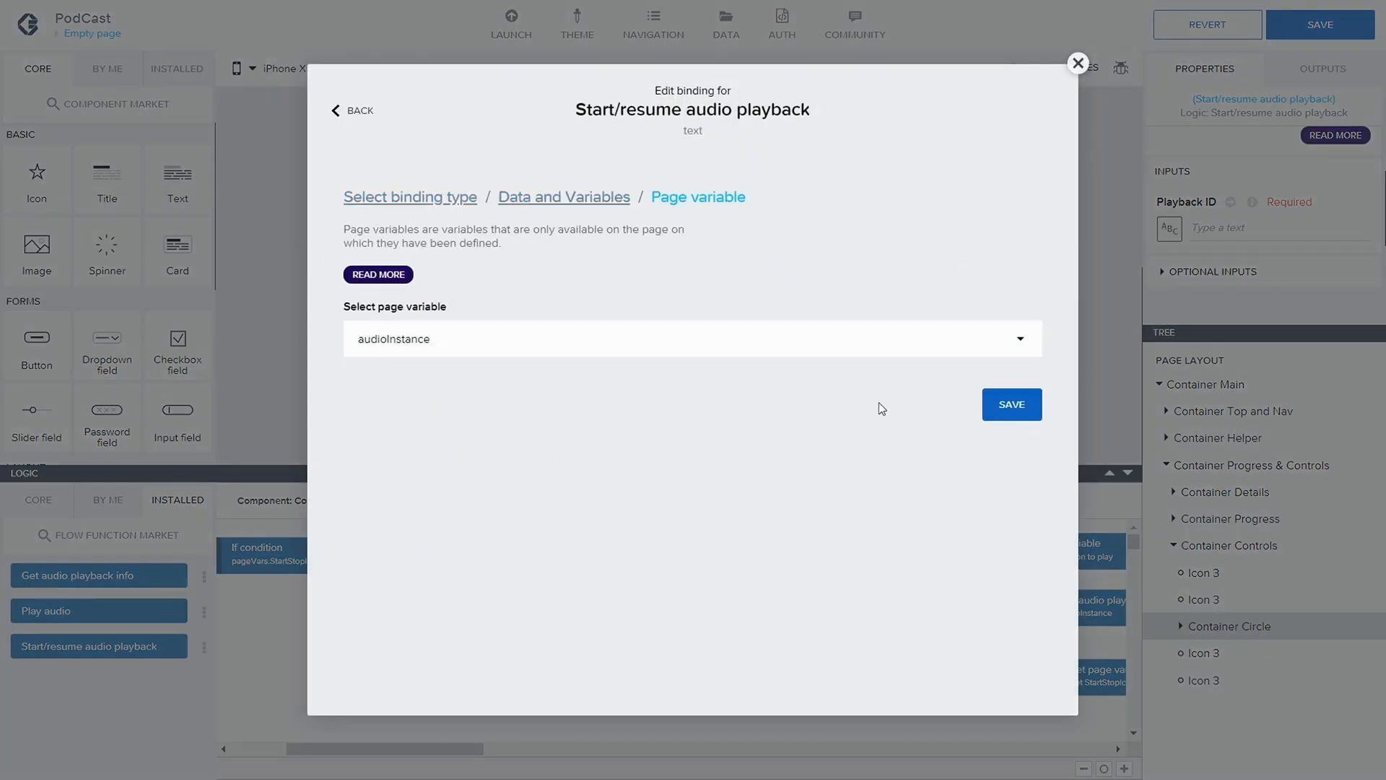
left_click(1031, 405)
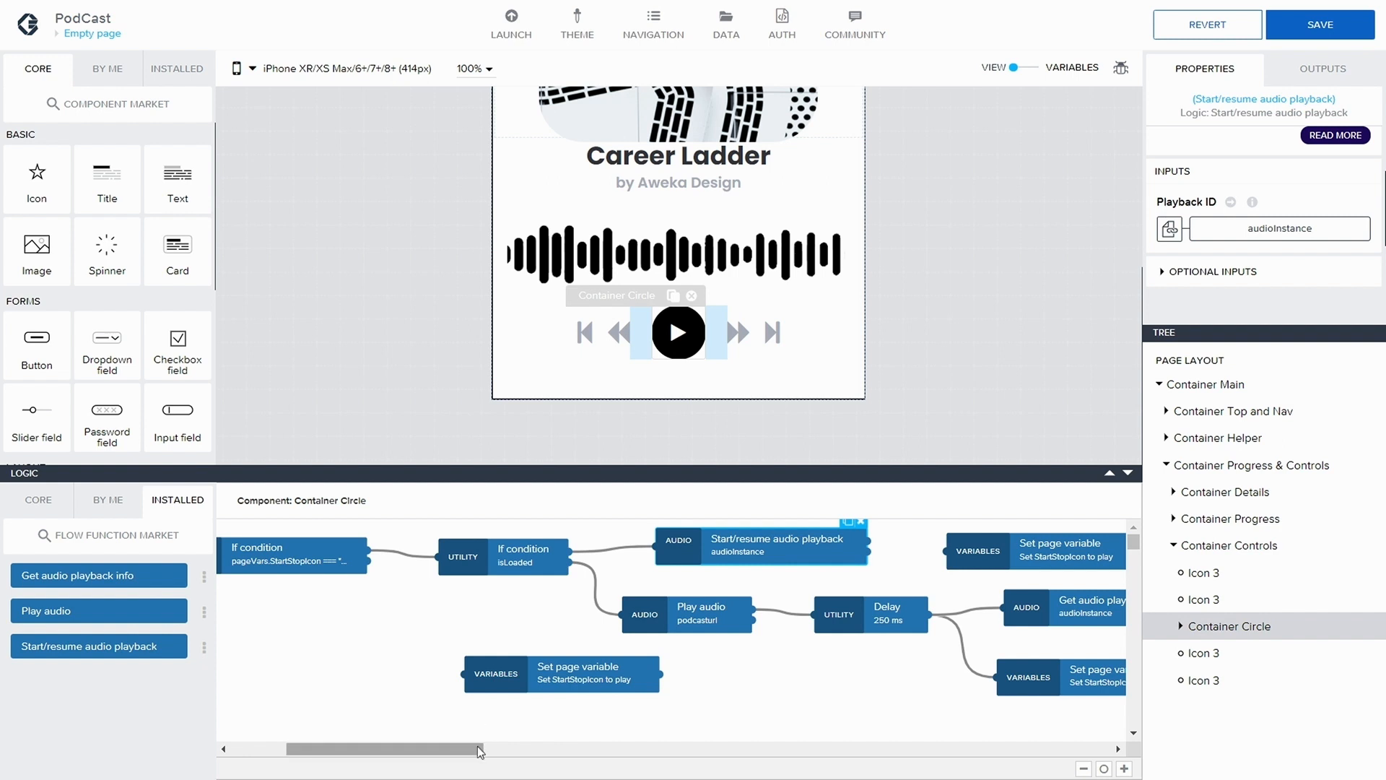
Delete the upper unconnected StartStopIcon-to-play node and move Start/resume audio playback into its place above Get audio playback info
left_click_drag(475, 748, 555, 755)
left_click_drag(698, 556, 735, 557)
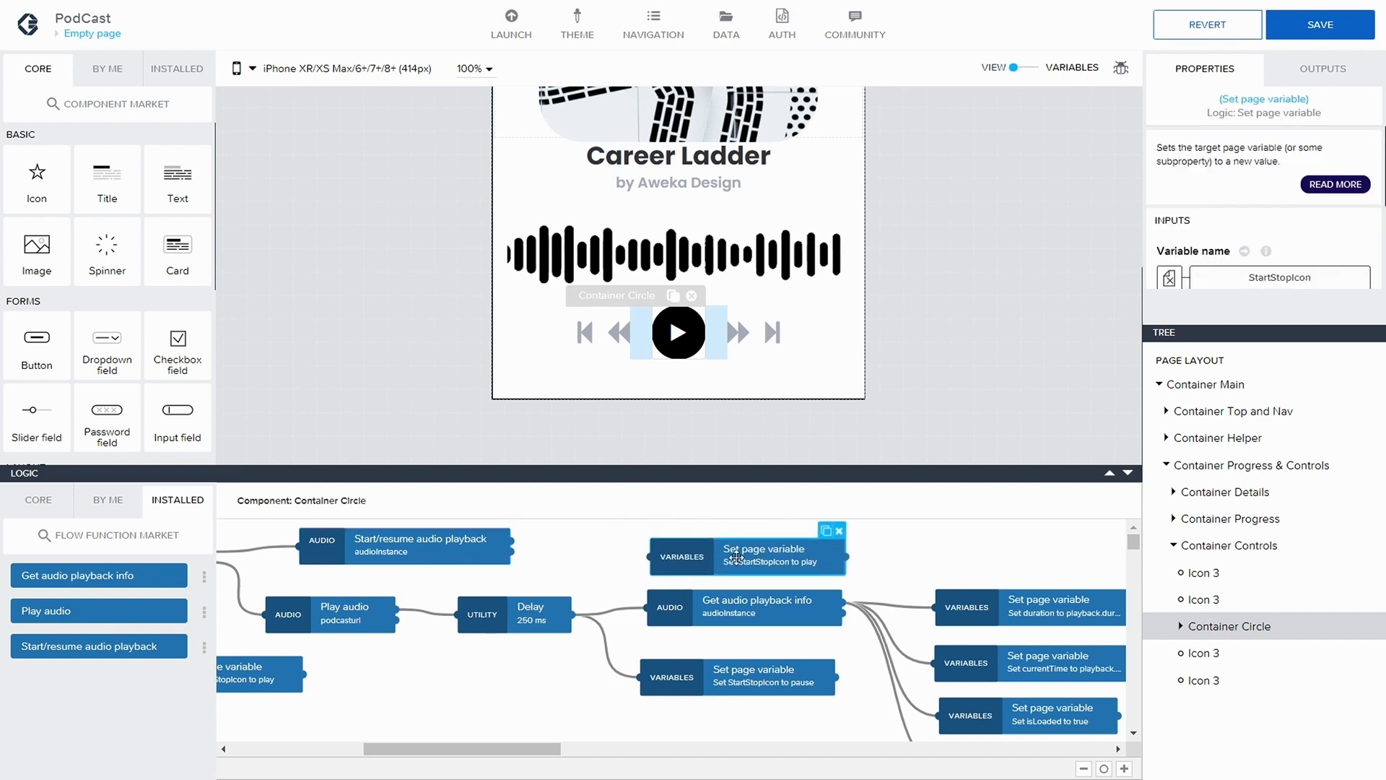
left_click(842, 532)
left_click_drag(528, 751, 541, 752)
left_click_drag(426, 556, 751, 556)
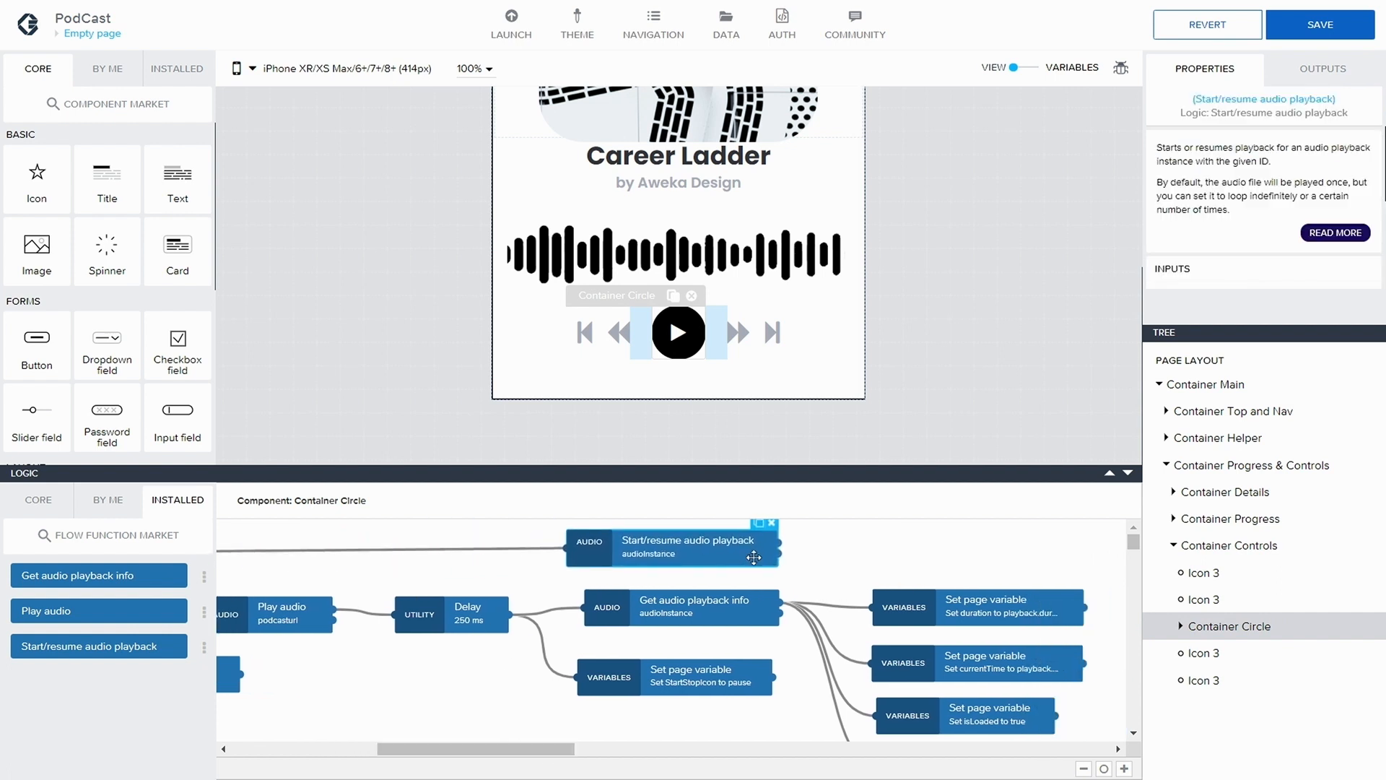
Move the isPlaying node above the duration node and connect Start/resume audio playback's first output to it
left_click_drag(576, 751, 621, 748)
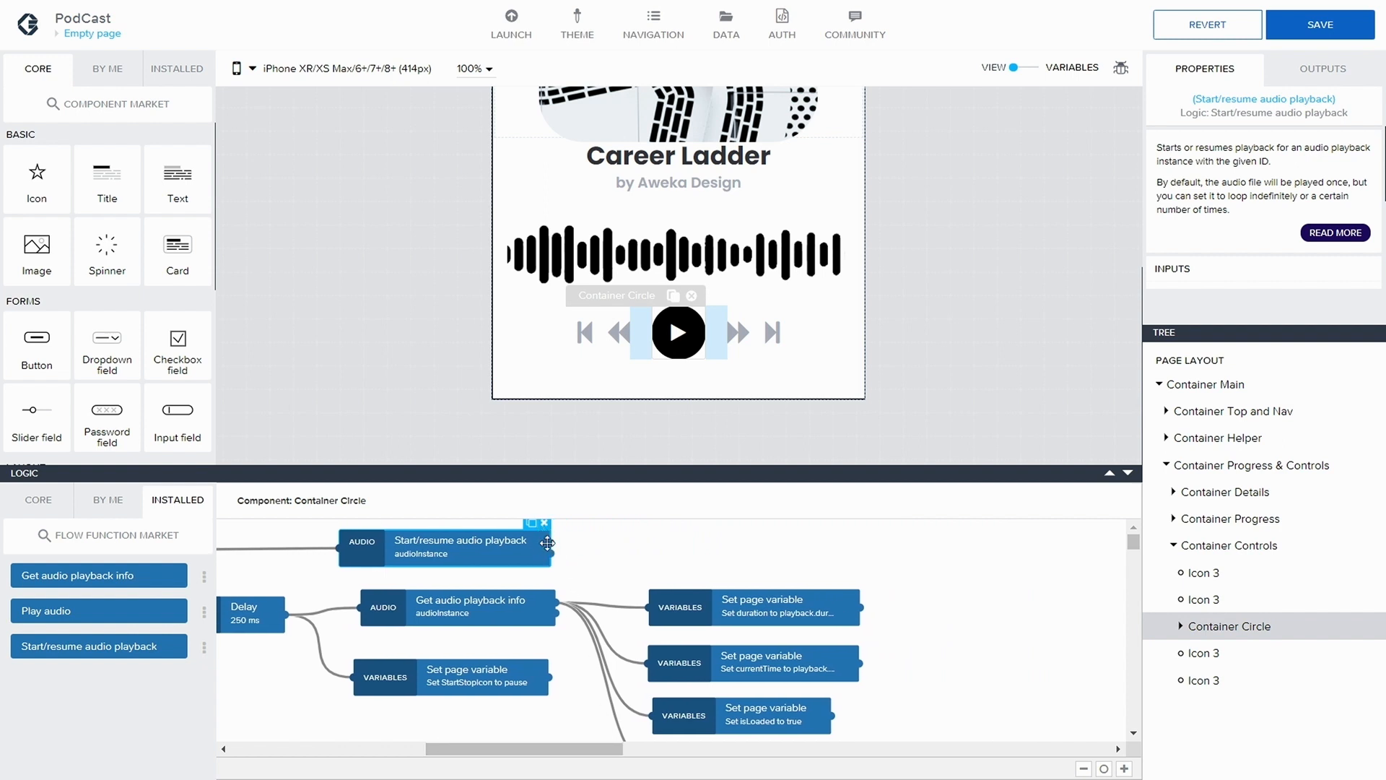
left_click_drag(559, 544, 622, 563)
scroll(622, 563, "down", 2)
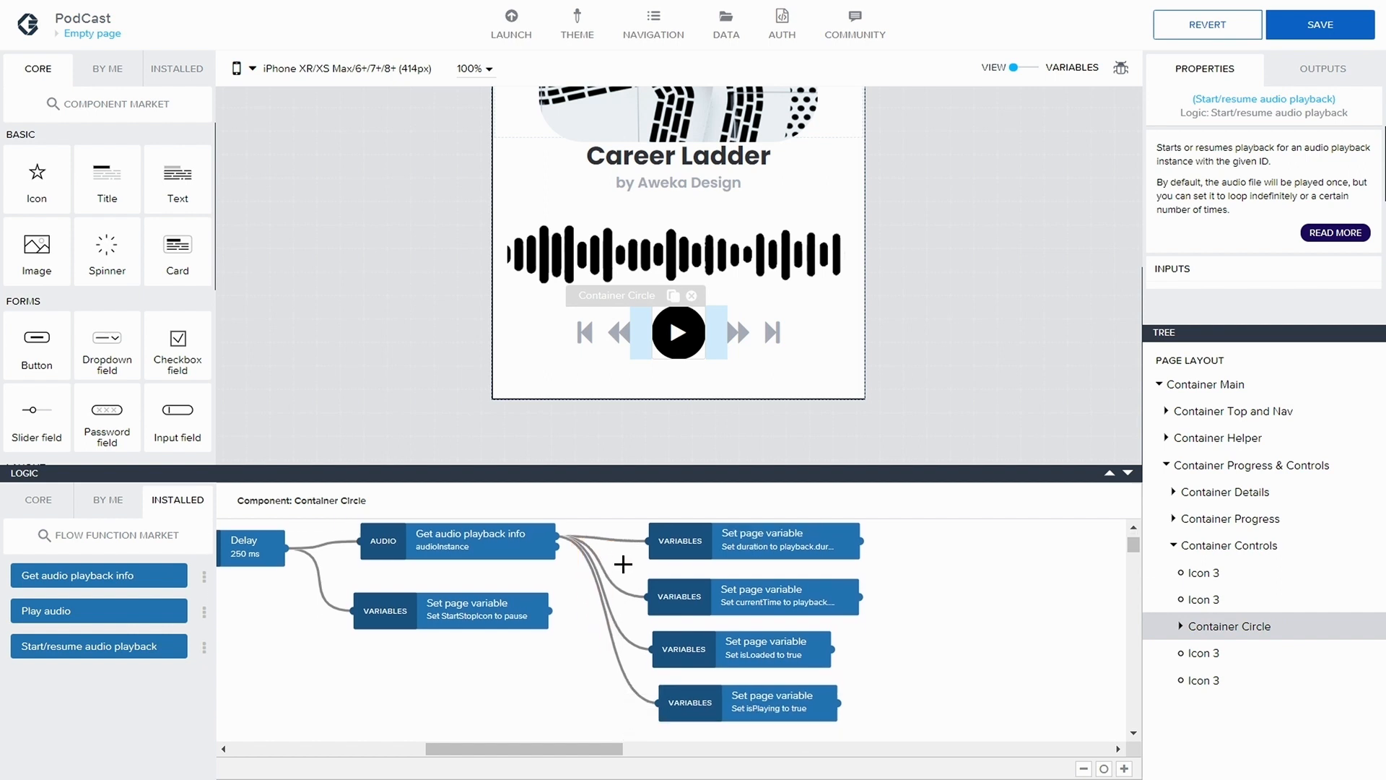
scroll(623, 564, "up", 1)
left_click_drag(699, 722, 705, 579)
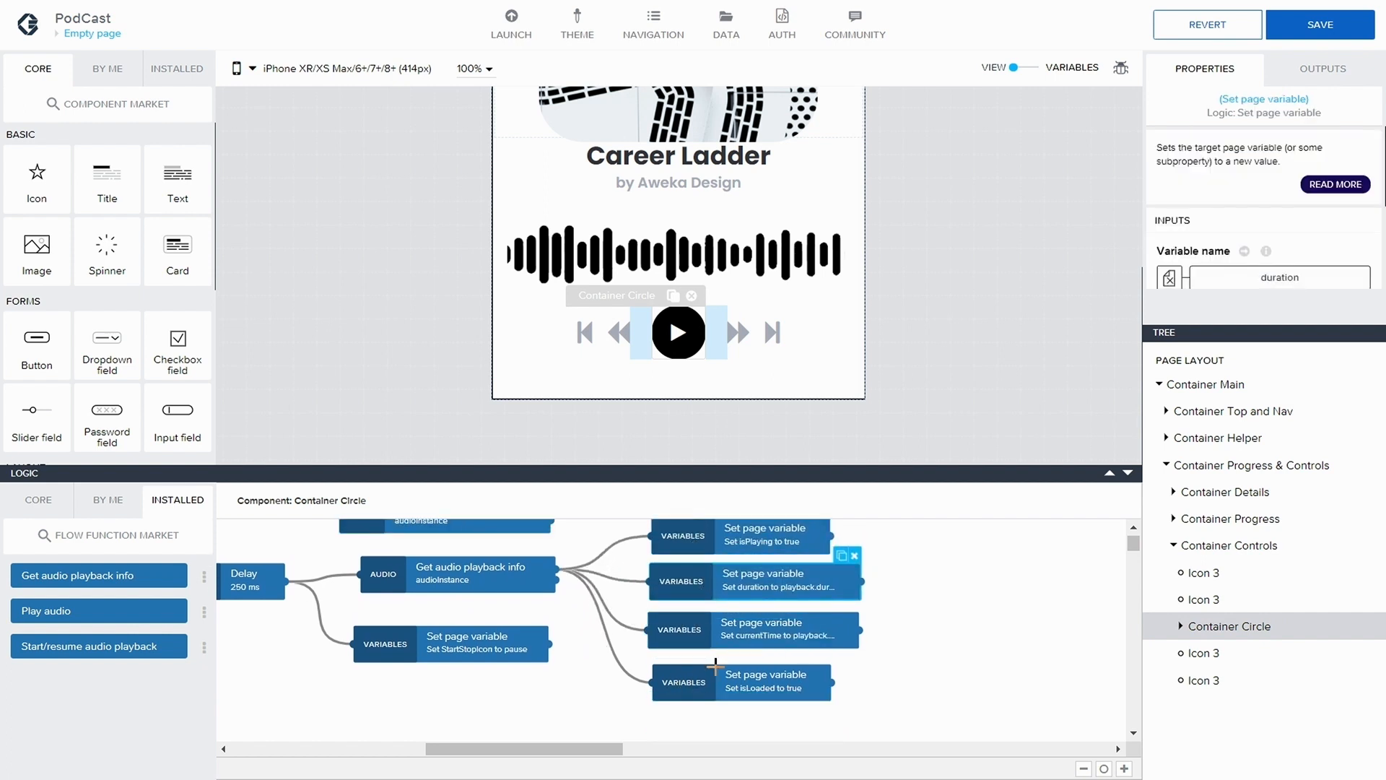
scroll(806, 572, "up", 1)
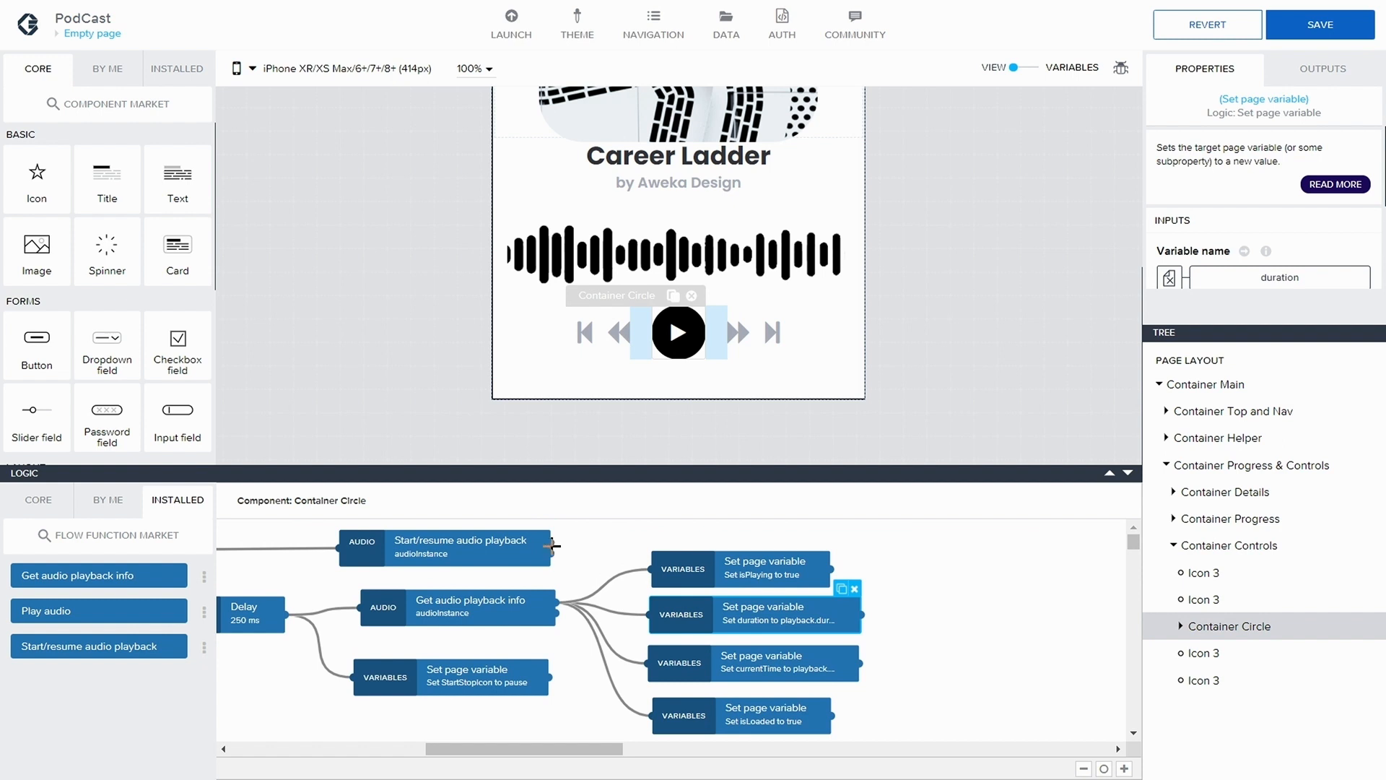
left_click_drag(553, 542, 651, 569)
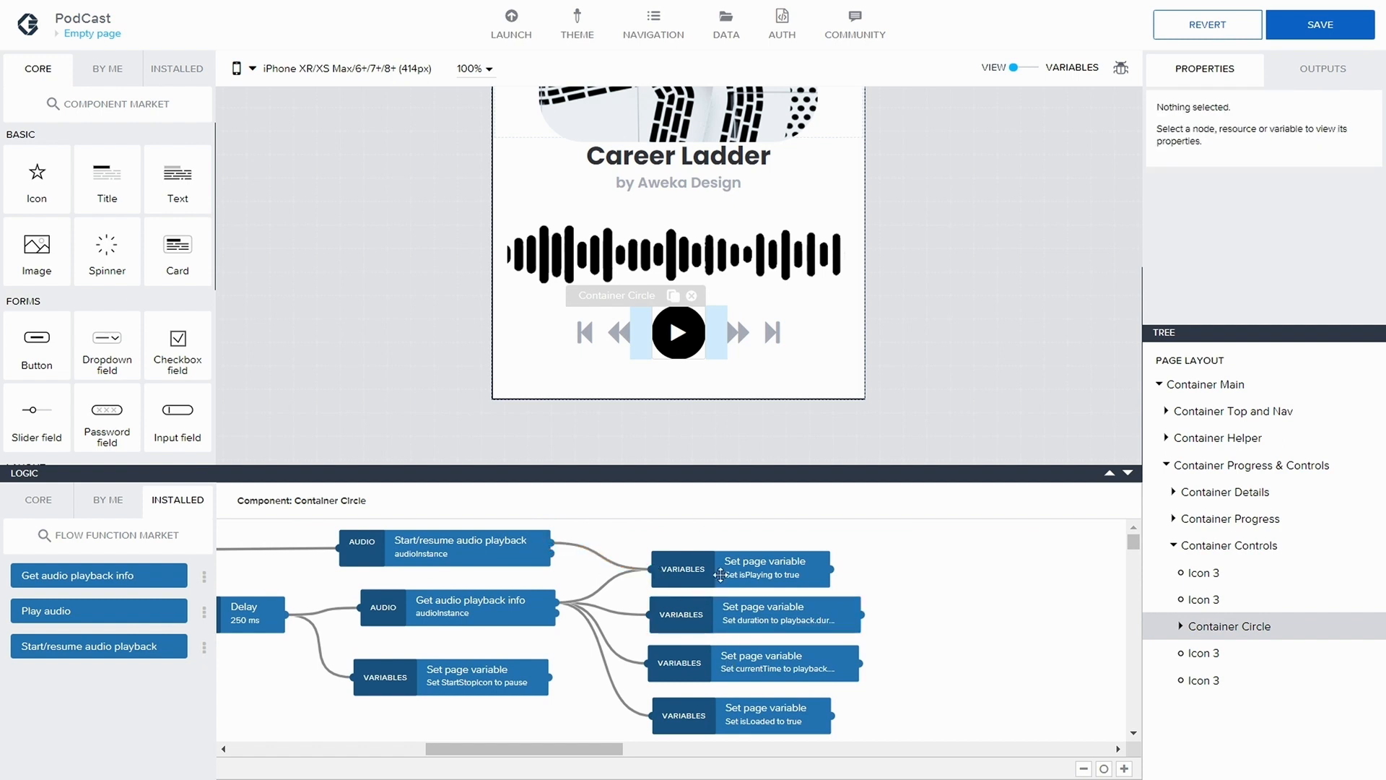
Search the flow function market for "pause" and install Pause audio playback
left_click_drag(618, 750, 488, 749)
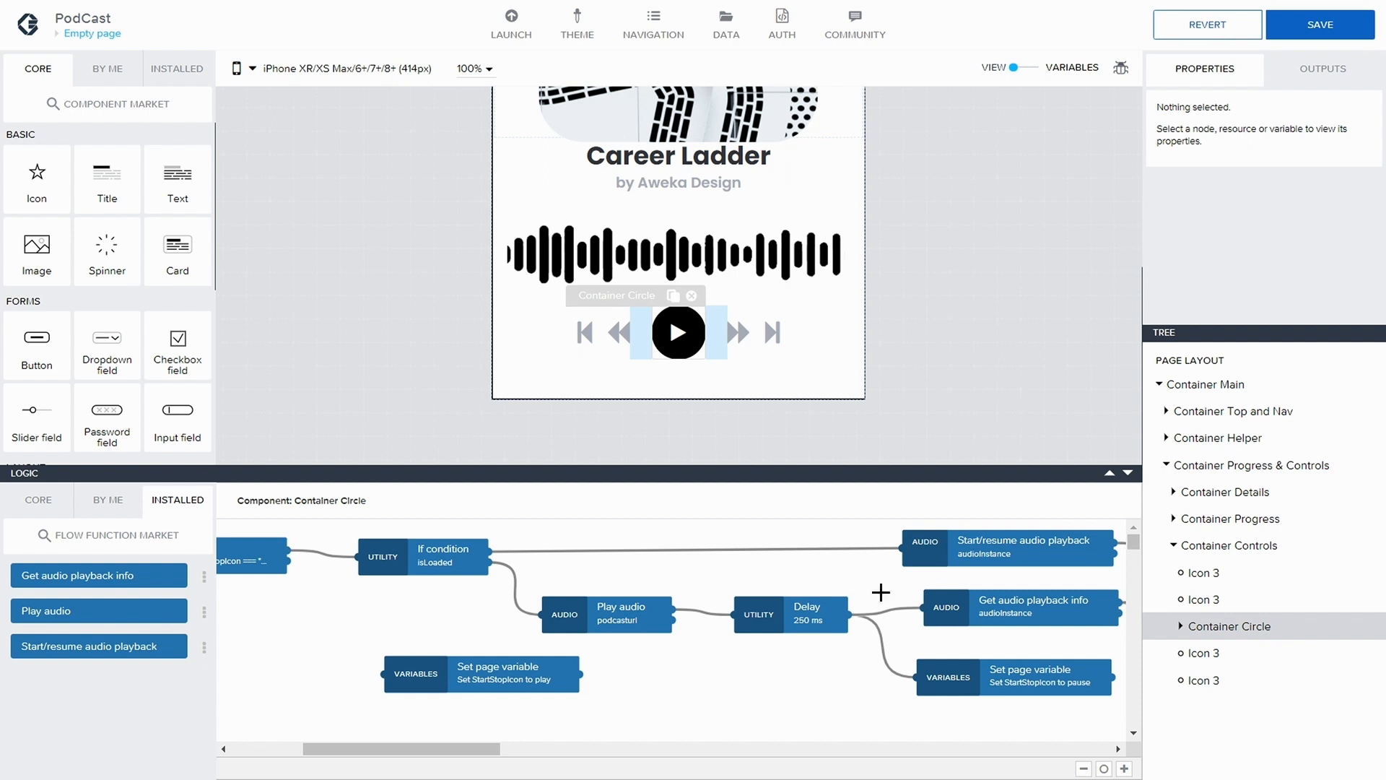
left_click_drag(478, 754, 449, 754)
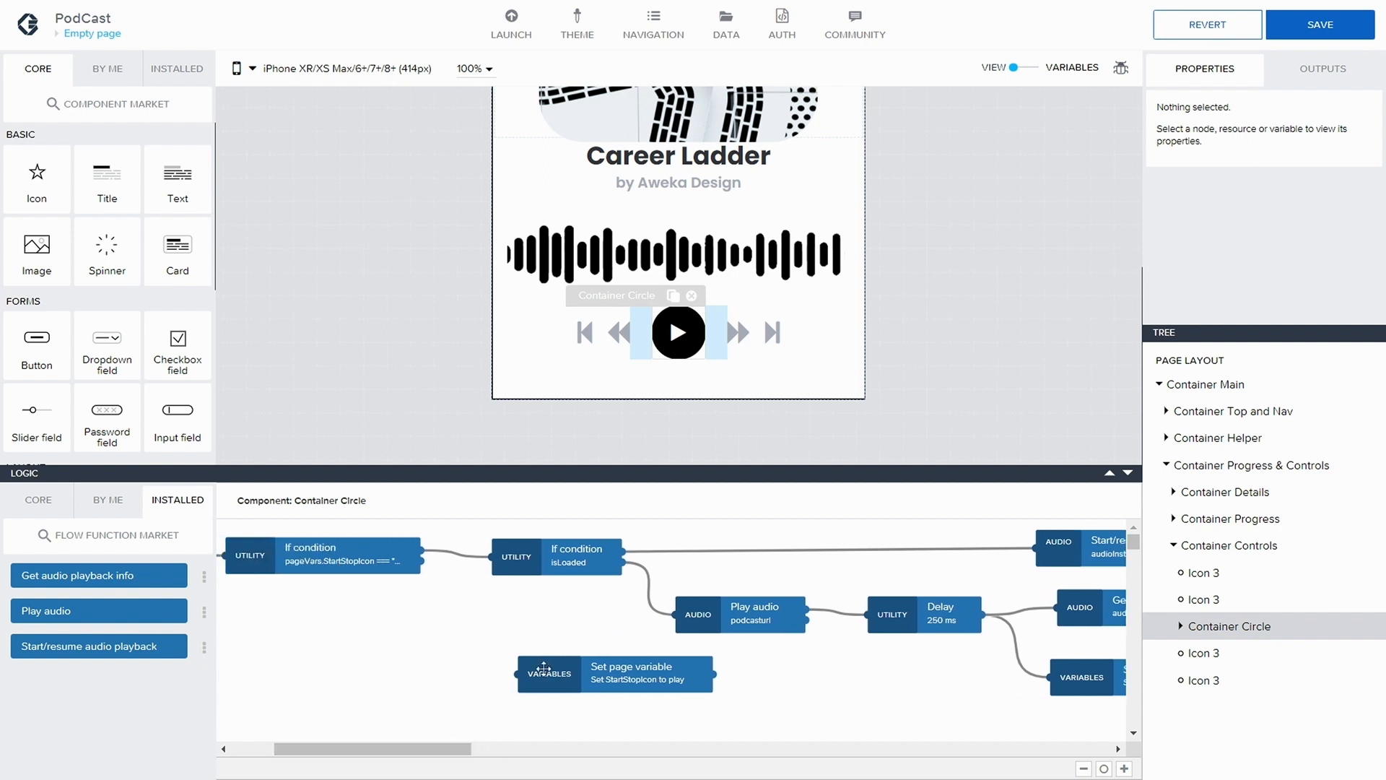
left_click_drag(544, 670, 609, 670)
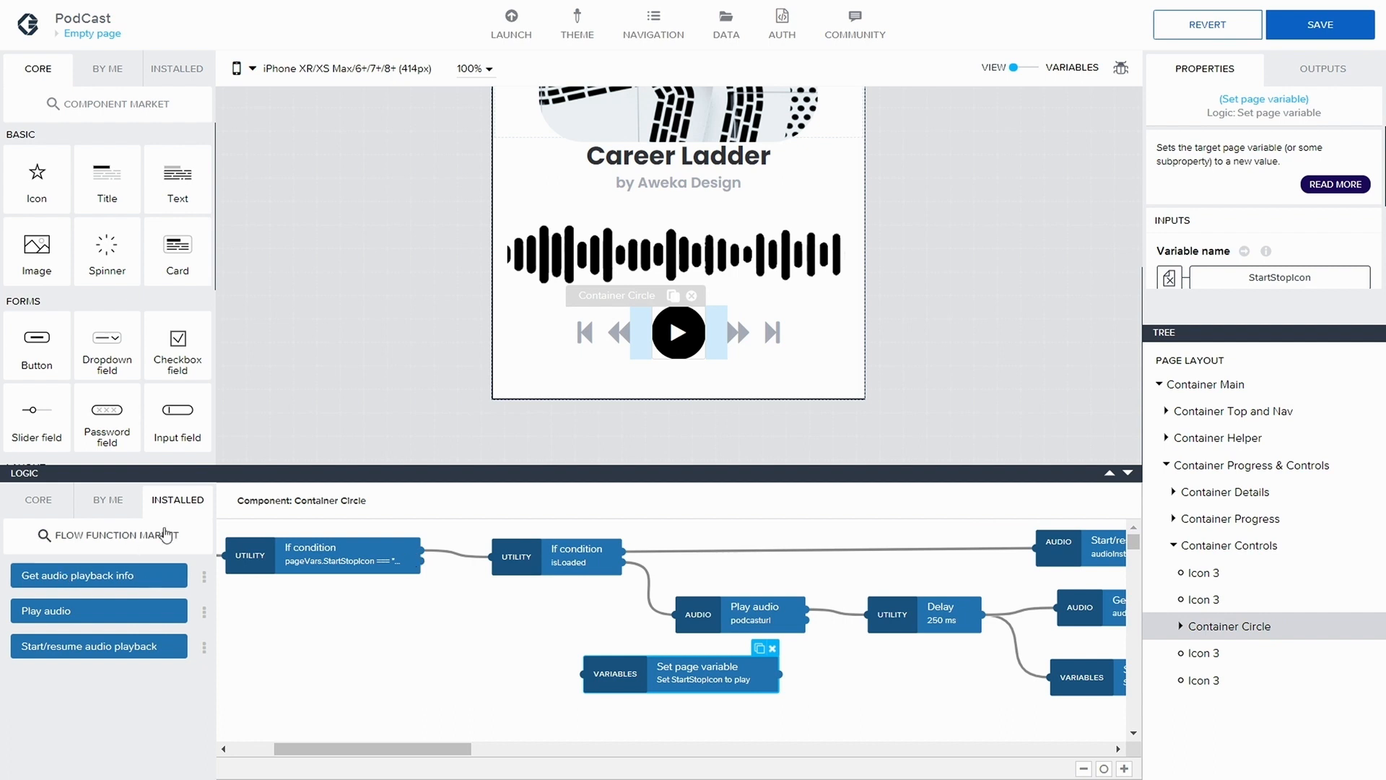
left_click(110, 534)
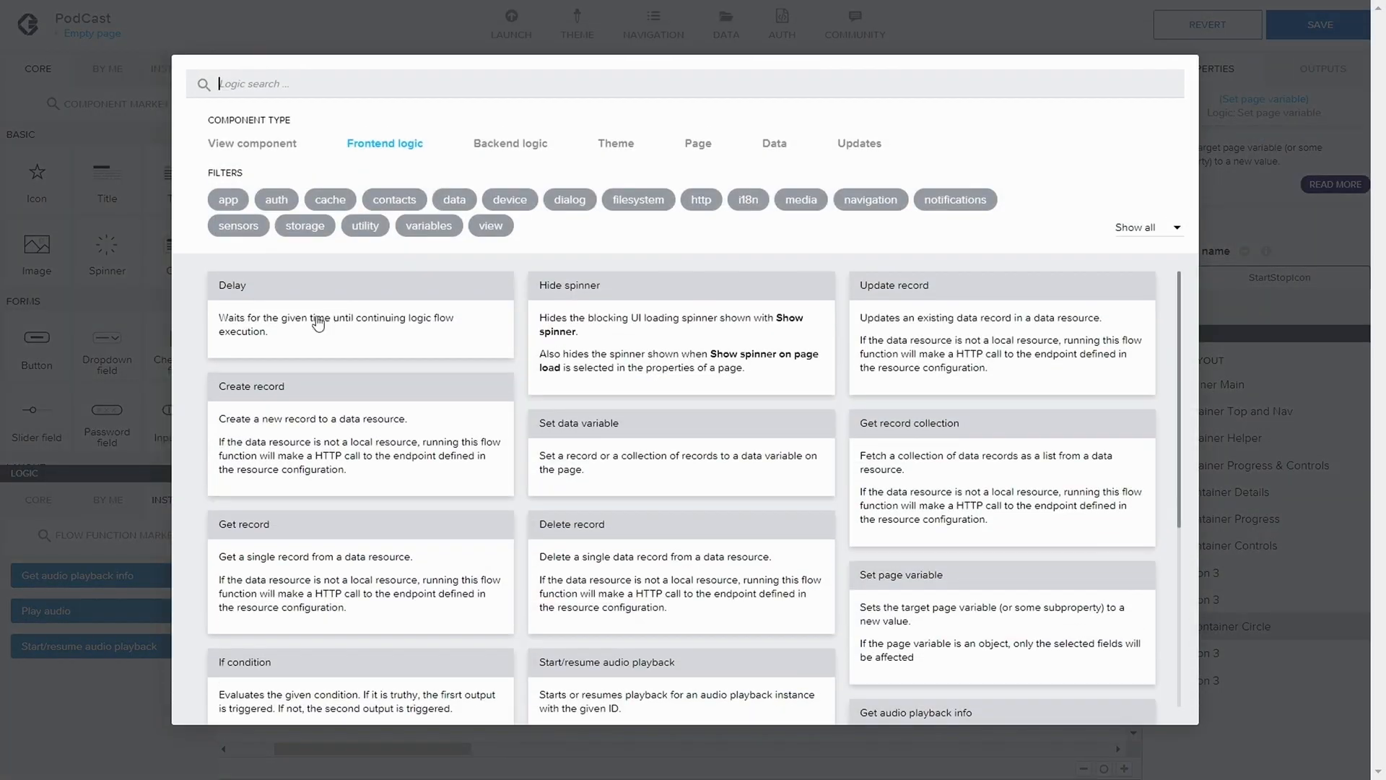
type("pause")
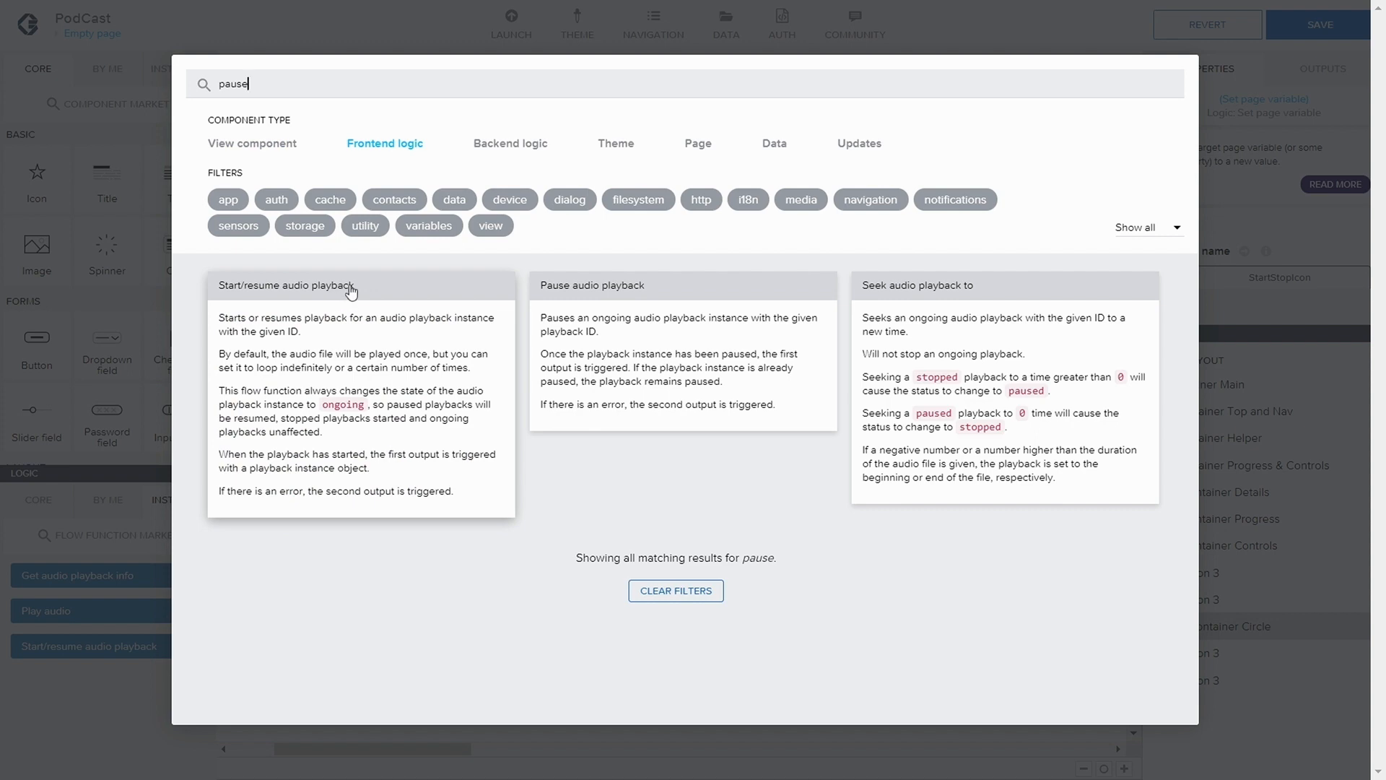
left_click(611, 289)
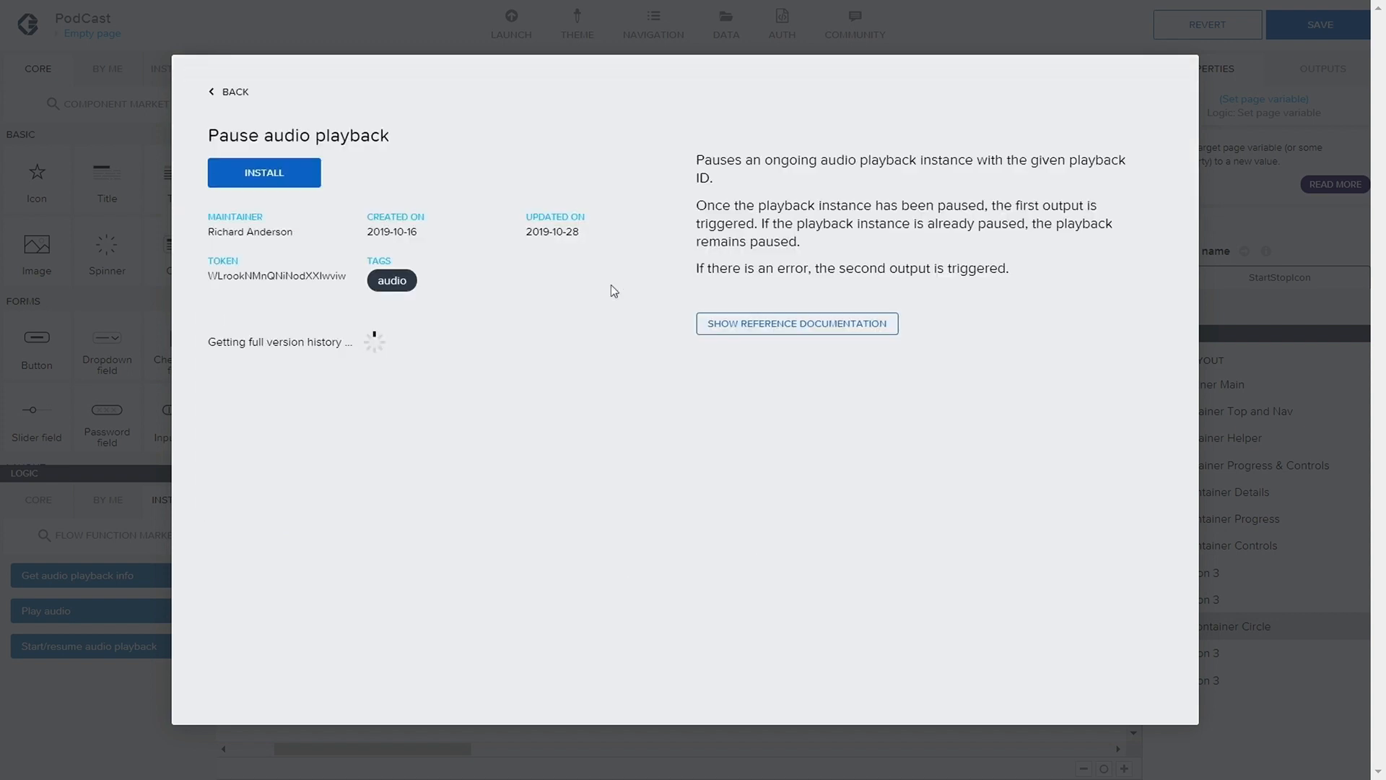
left_click(271, 175)
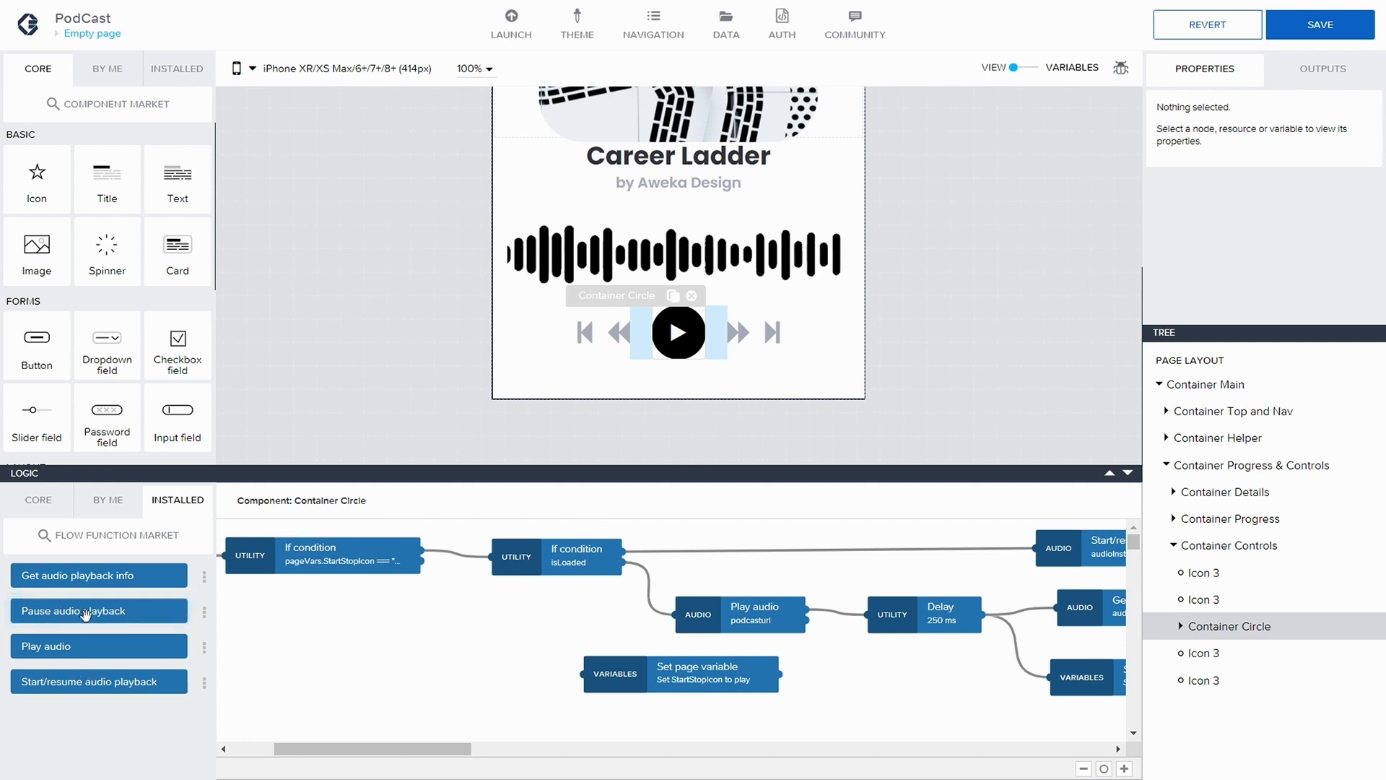
Add a Pause audio playback node before the StartStopIcon-to-play node and connect the StartStopIcon If condition's second output to it
left_click_drag(173, 625, 408, 629)
left_click_drag(657, 678, 823, 699)
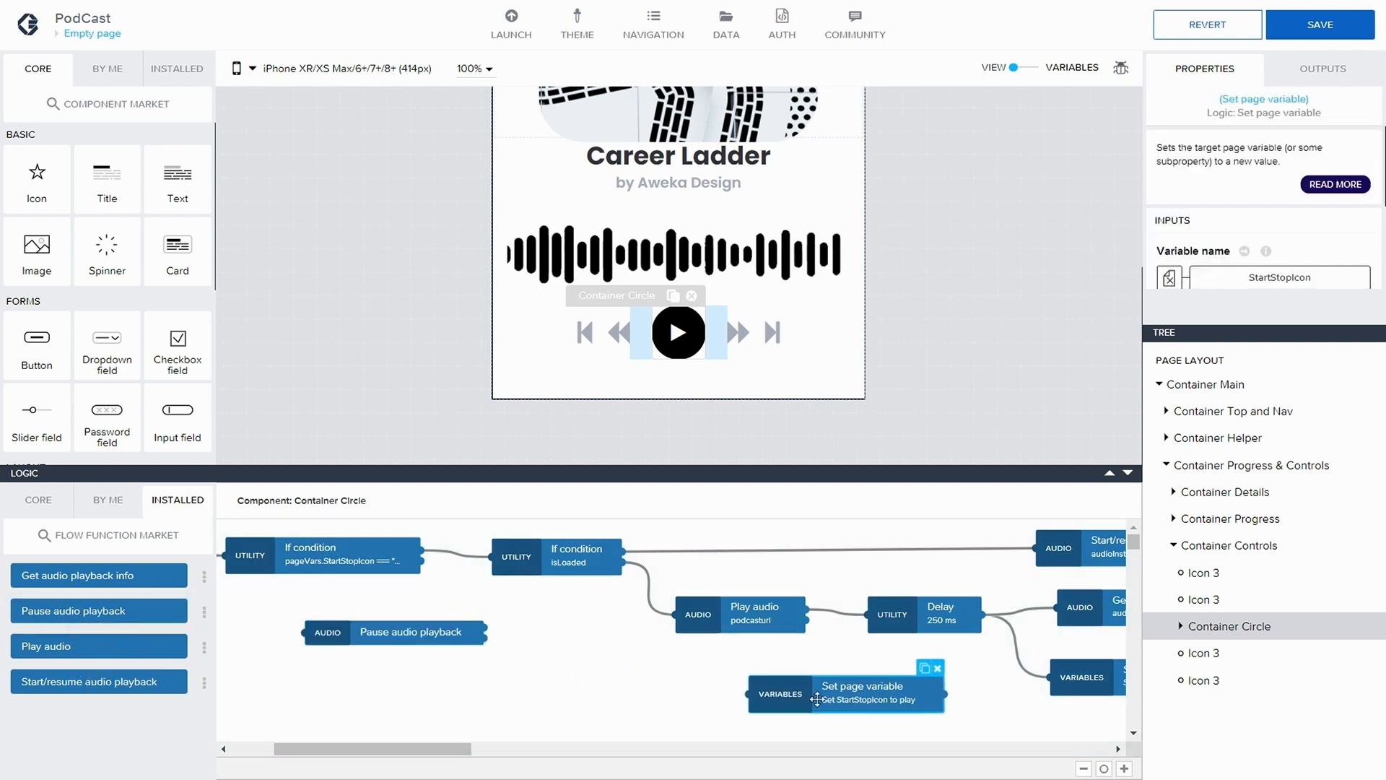
left_click_drag(408, 629, 607, 679)
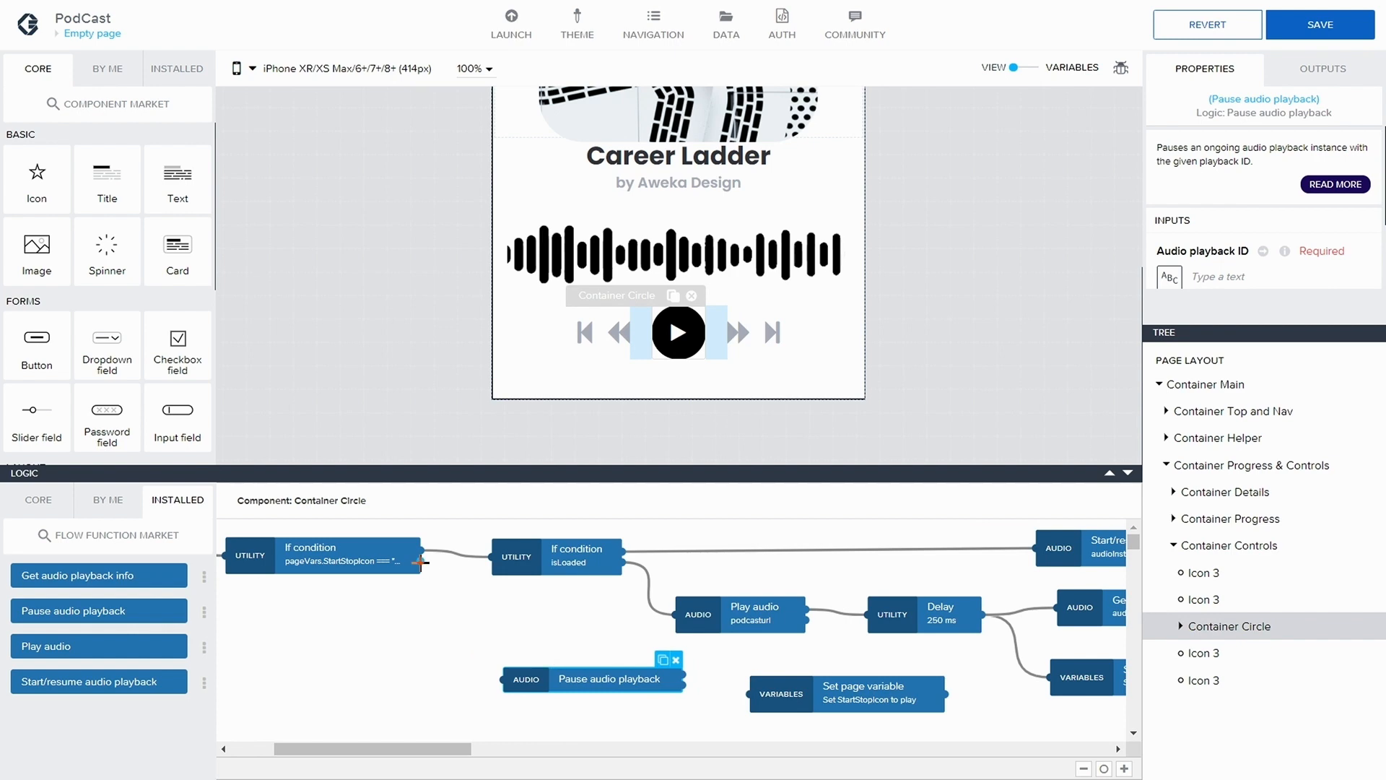
mouse_move(421, 562)
left_mouse_down()
mouse_move(464, 678)
mouse_move(504, 679)
mouse_move(512, 650)
left_mouse_up()
Bind the Pause audio playback node's Audio playback ID to the audioInstance page variable
left_click(1170, 230)
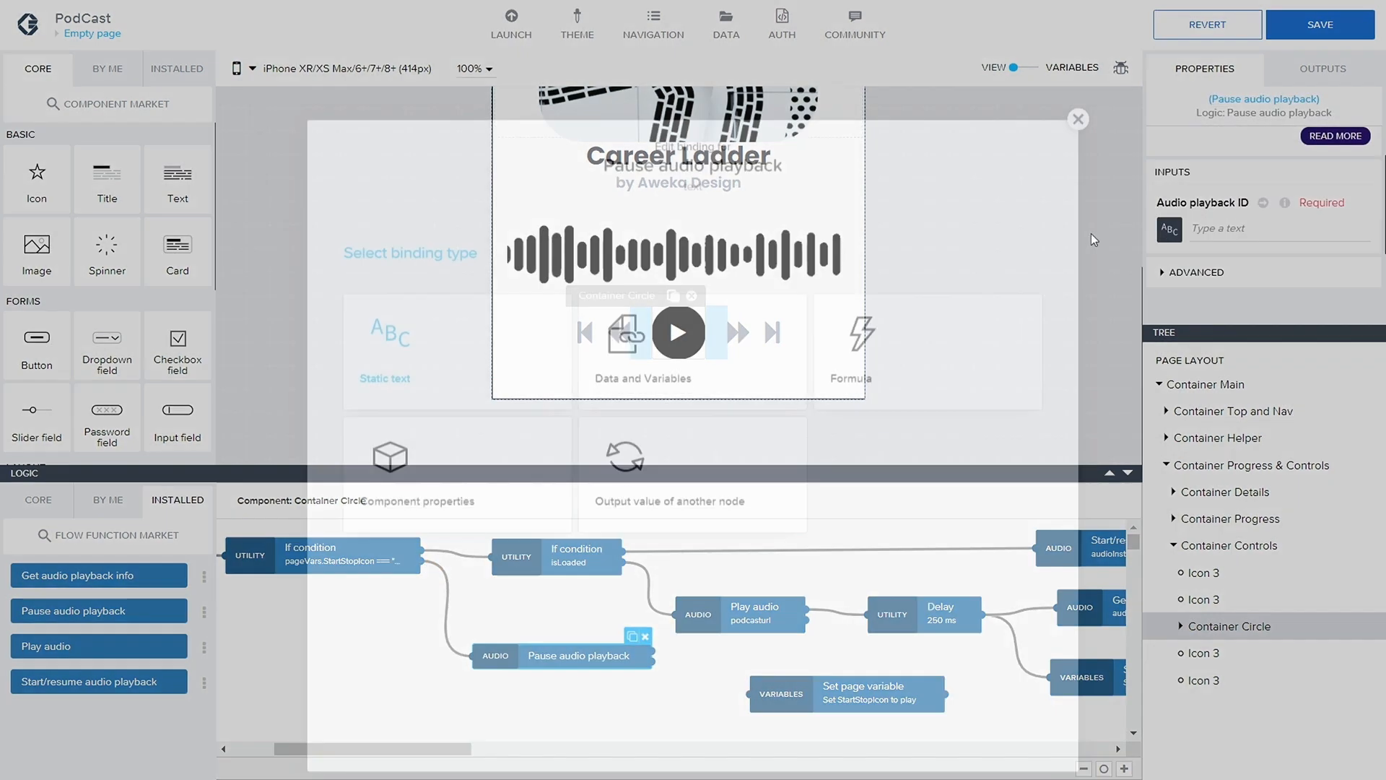
left_click(582, 252)
left_click(678, 344)
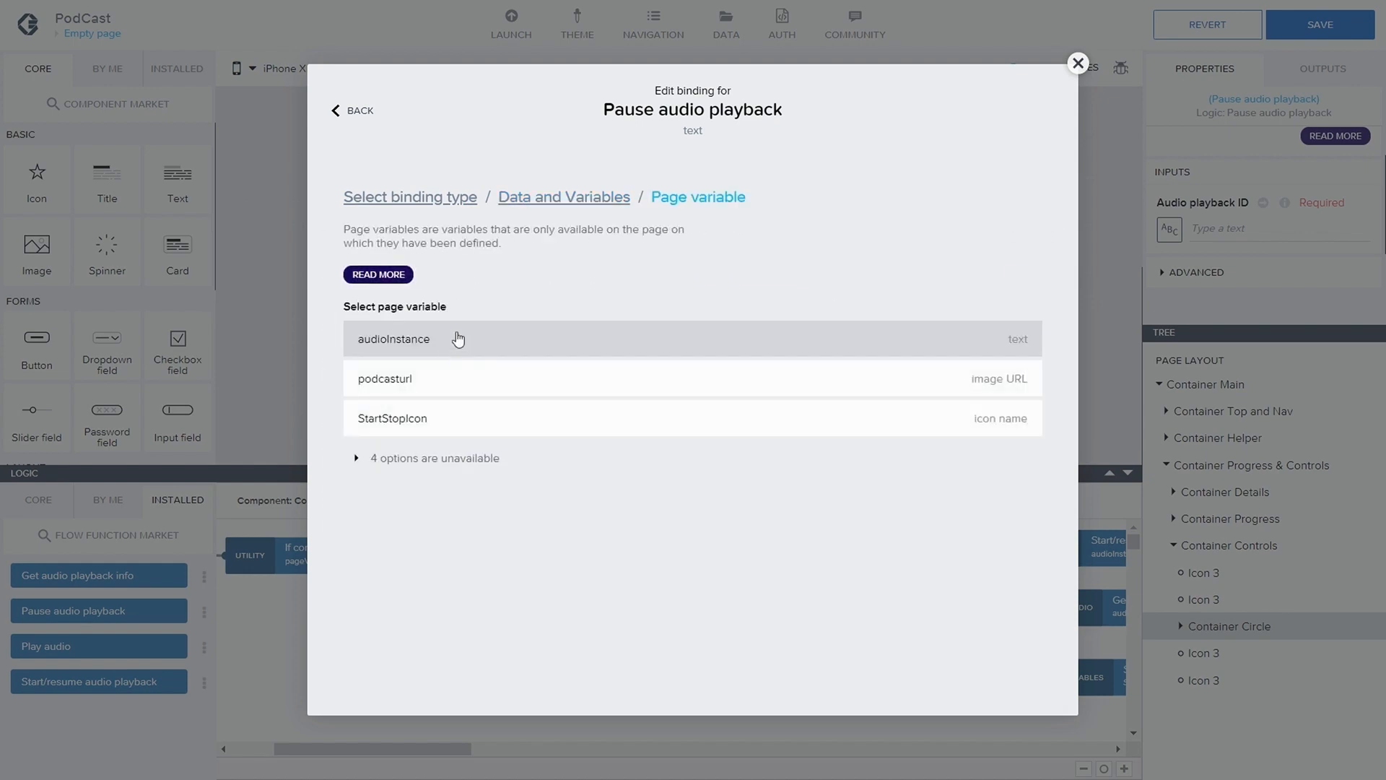
left_click(446, 340)
left_click(1011, 402)
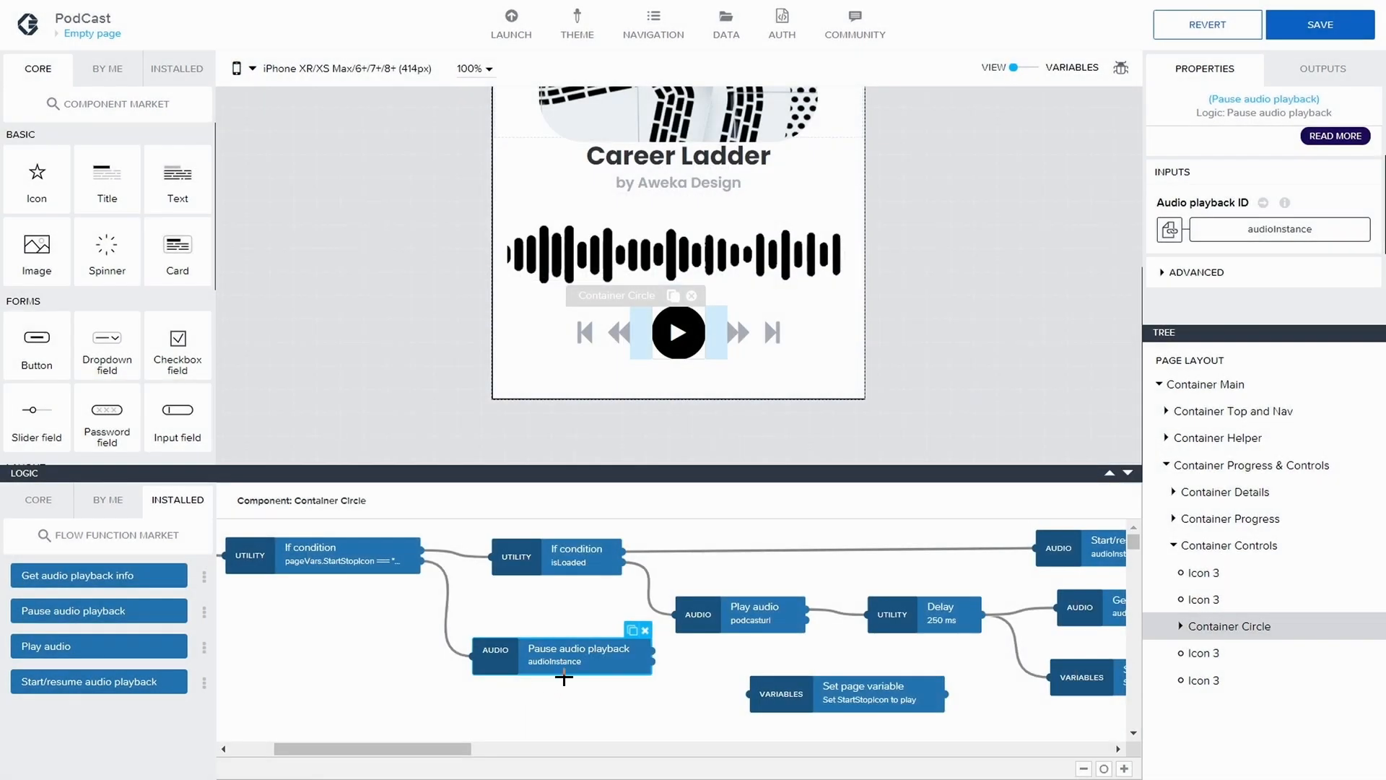
Line up Pause audio playback with the StartStopIcon-to-play node and connect its first output to that node
left_click_drag(564, 677, 588, 687)
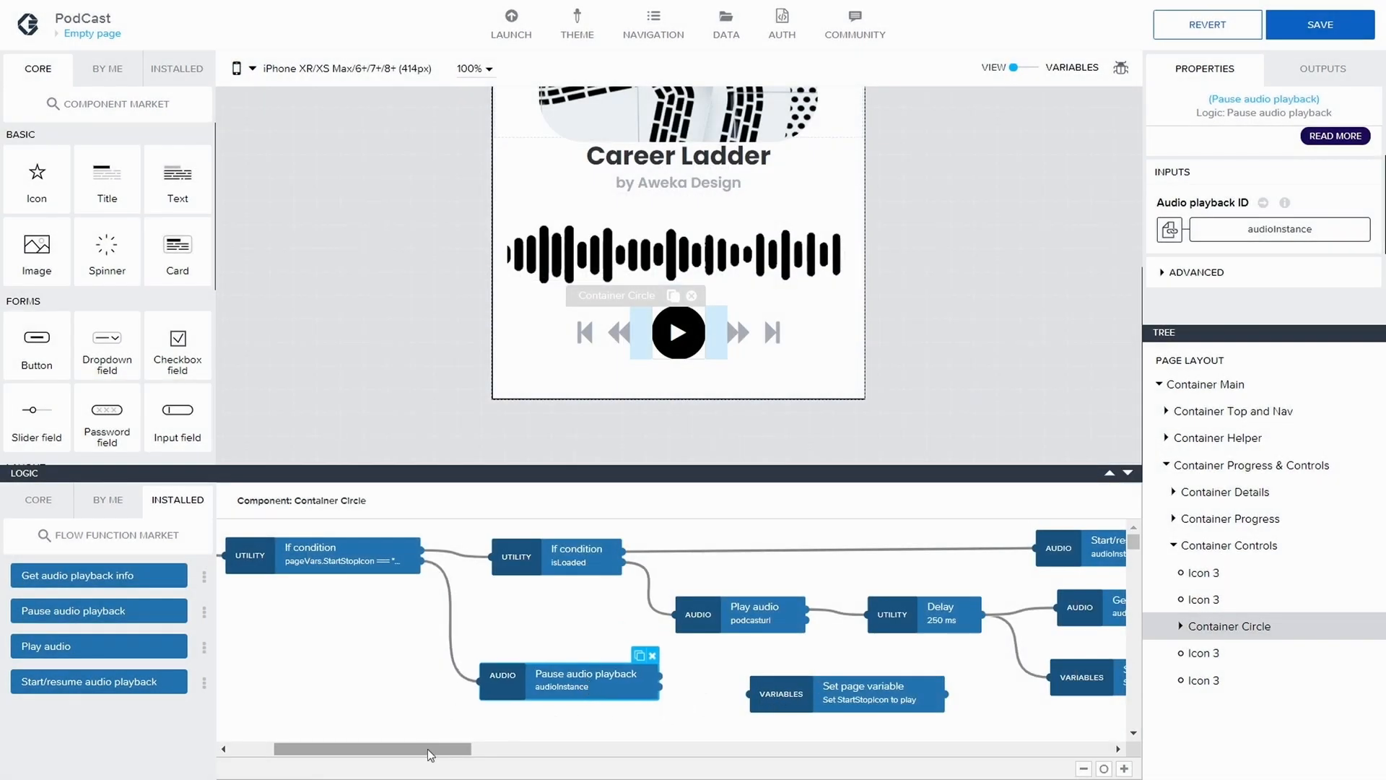
left_click_drag(429, 748, 462, 751)
left_click_drag(421, 690, 413, 687)
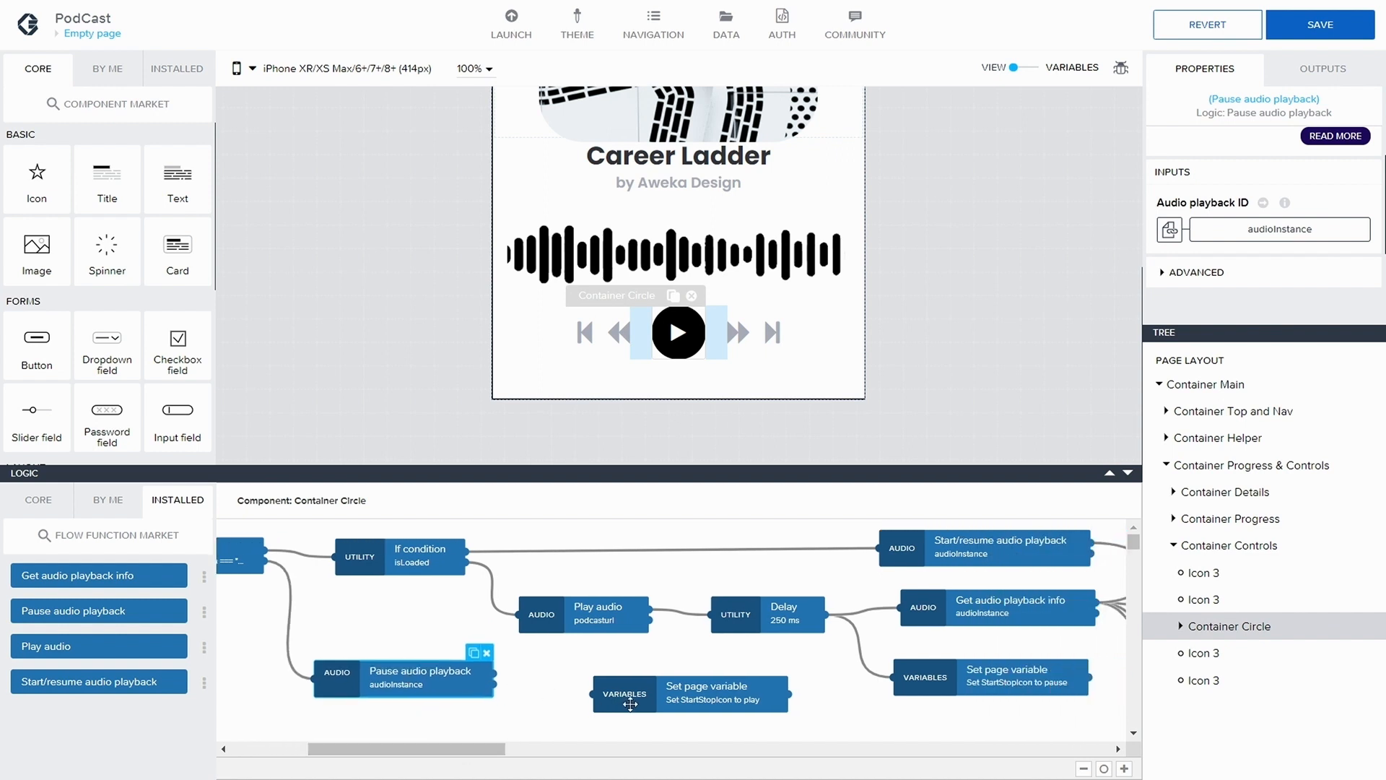
left_click_drag(634, 704, 671, 693)
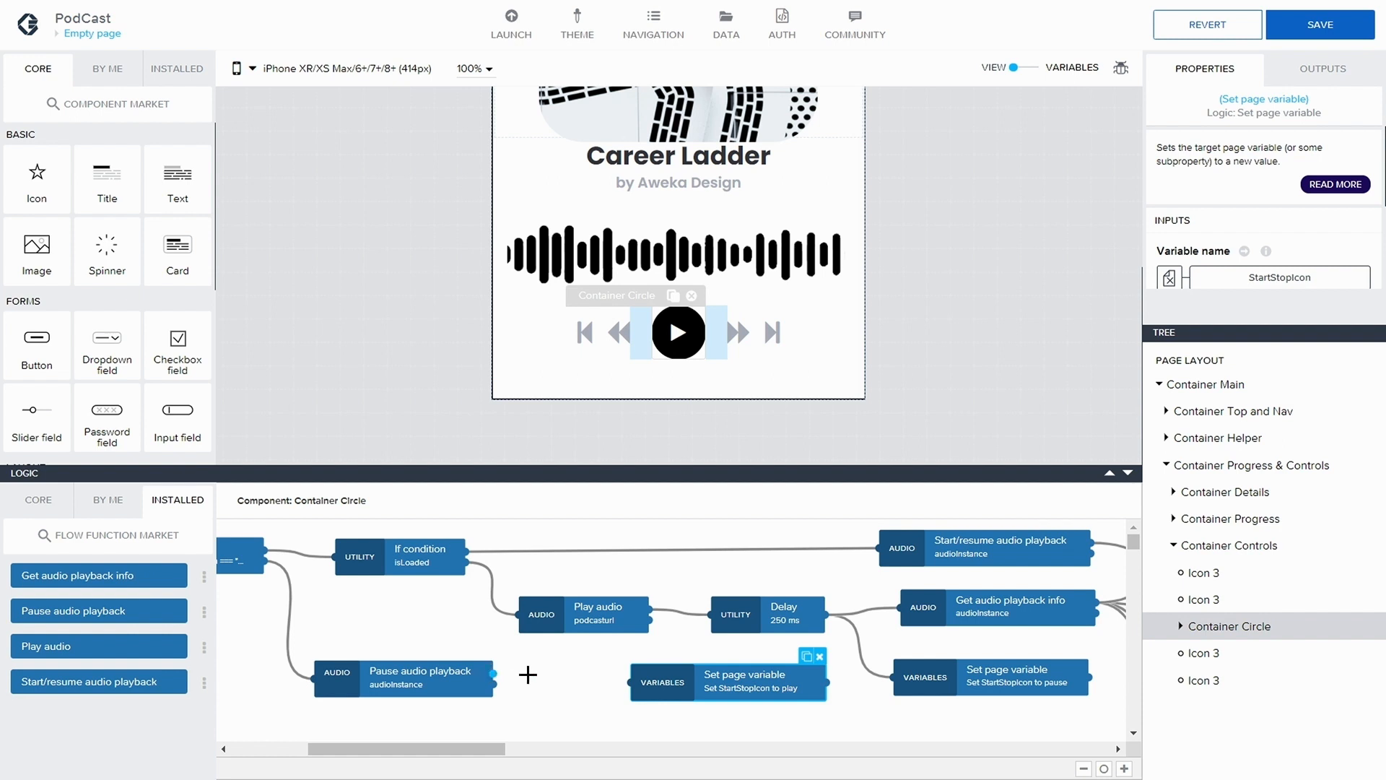
left_click_drag(494, 673, 659, 690)
left_click_drag(442, 749, 412, 751)
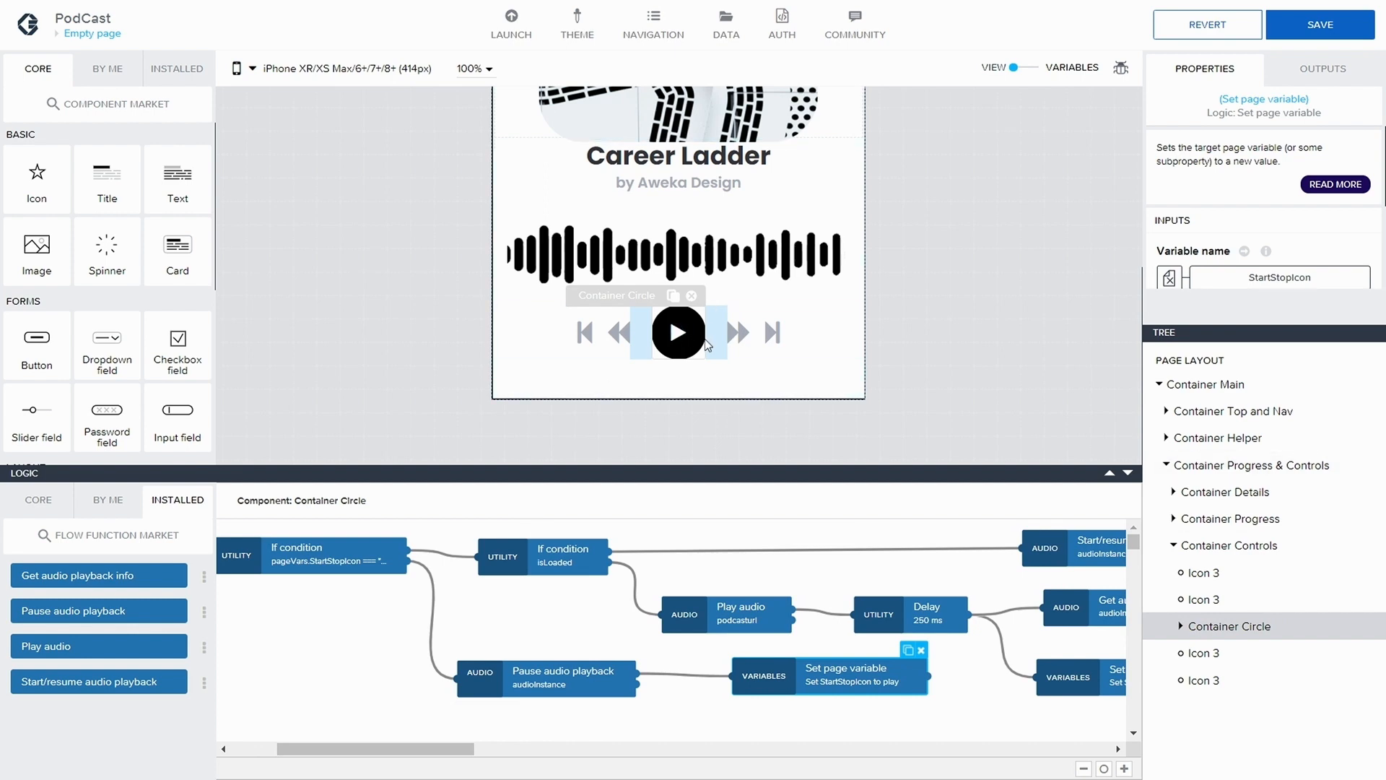
Duplicate the StartStopIcon-to-pause node, place the copy beyond the StartStopIcon-to-play node, and connect the play node's output to it
left_click_drag(446, 748, 635, 751)
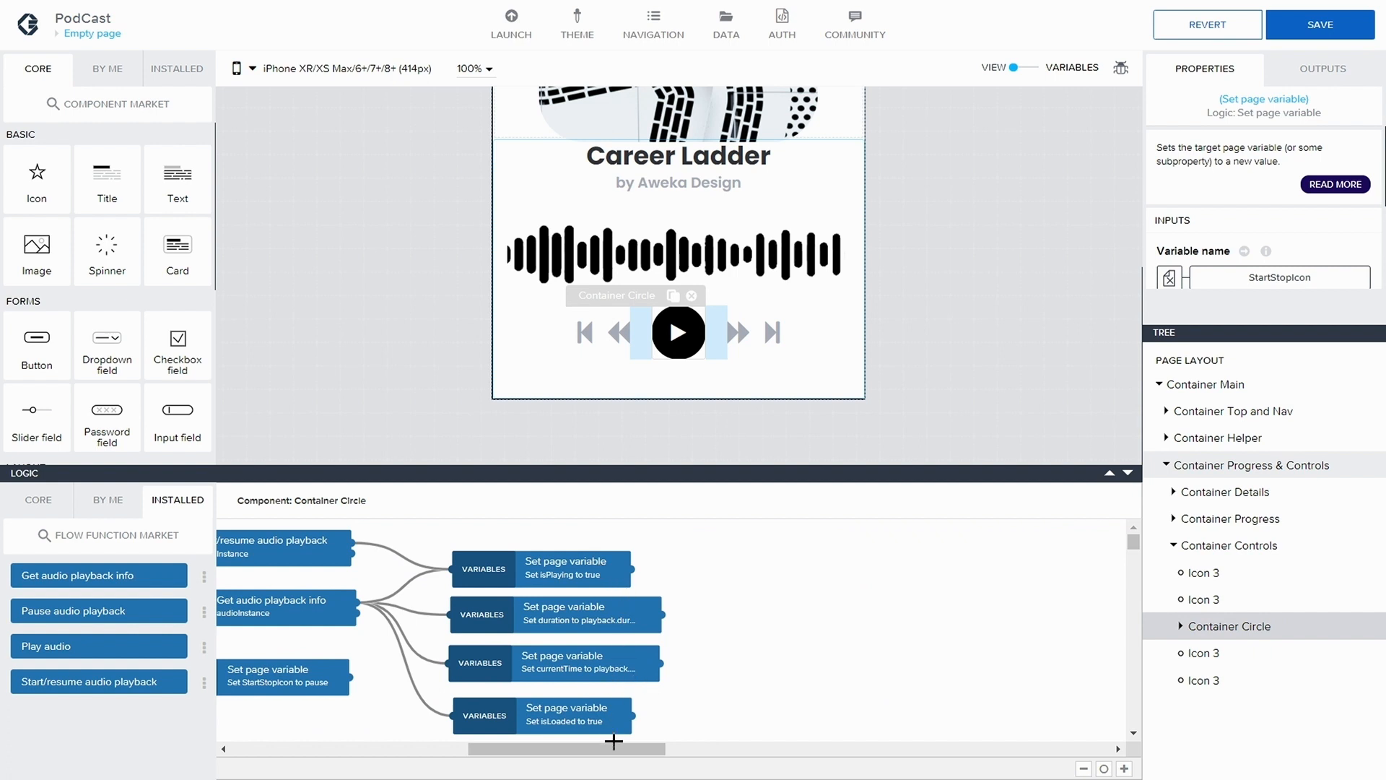
left_click_drag(614, 741, 521, 746)
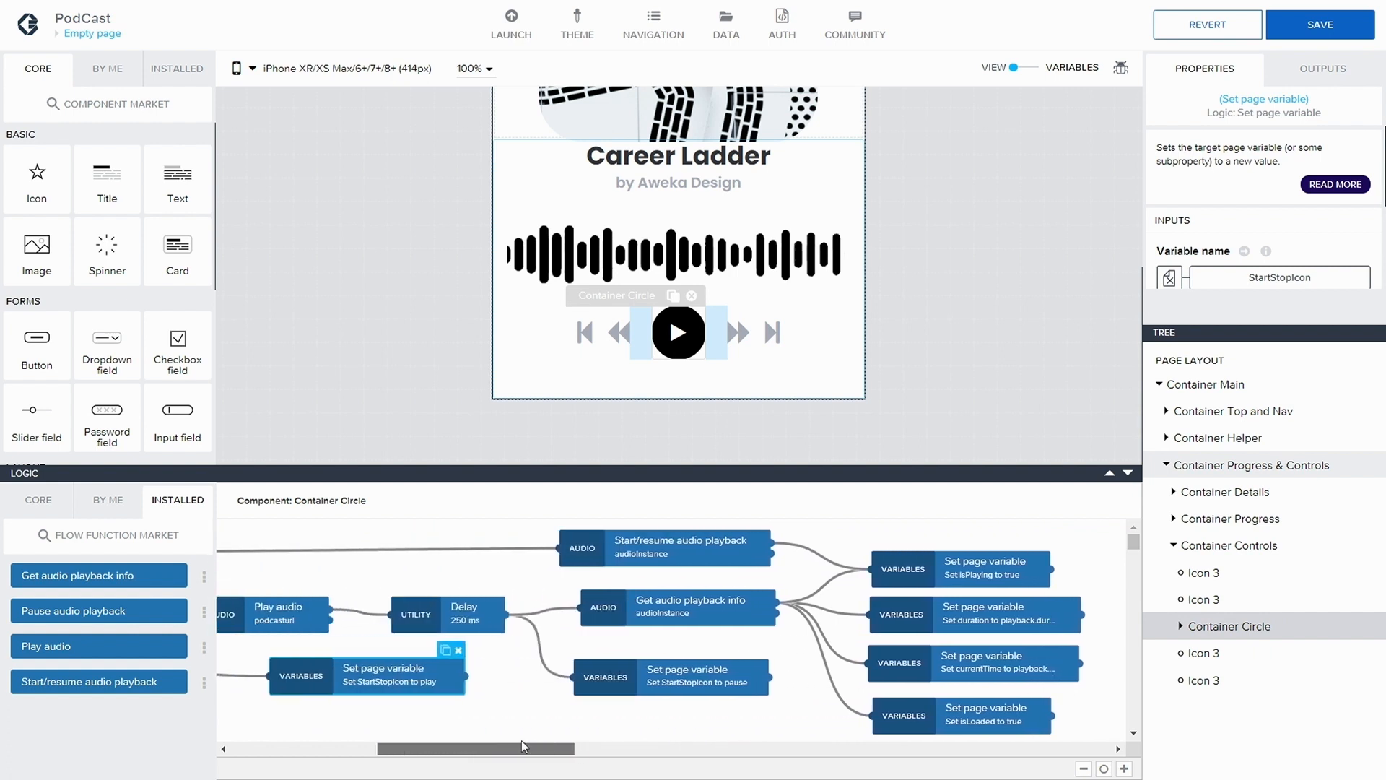
left_click(613, 678)
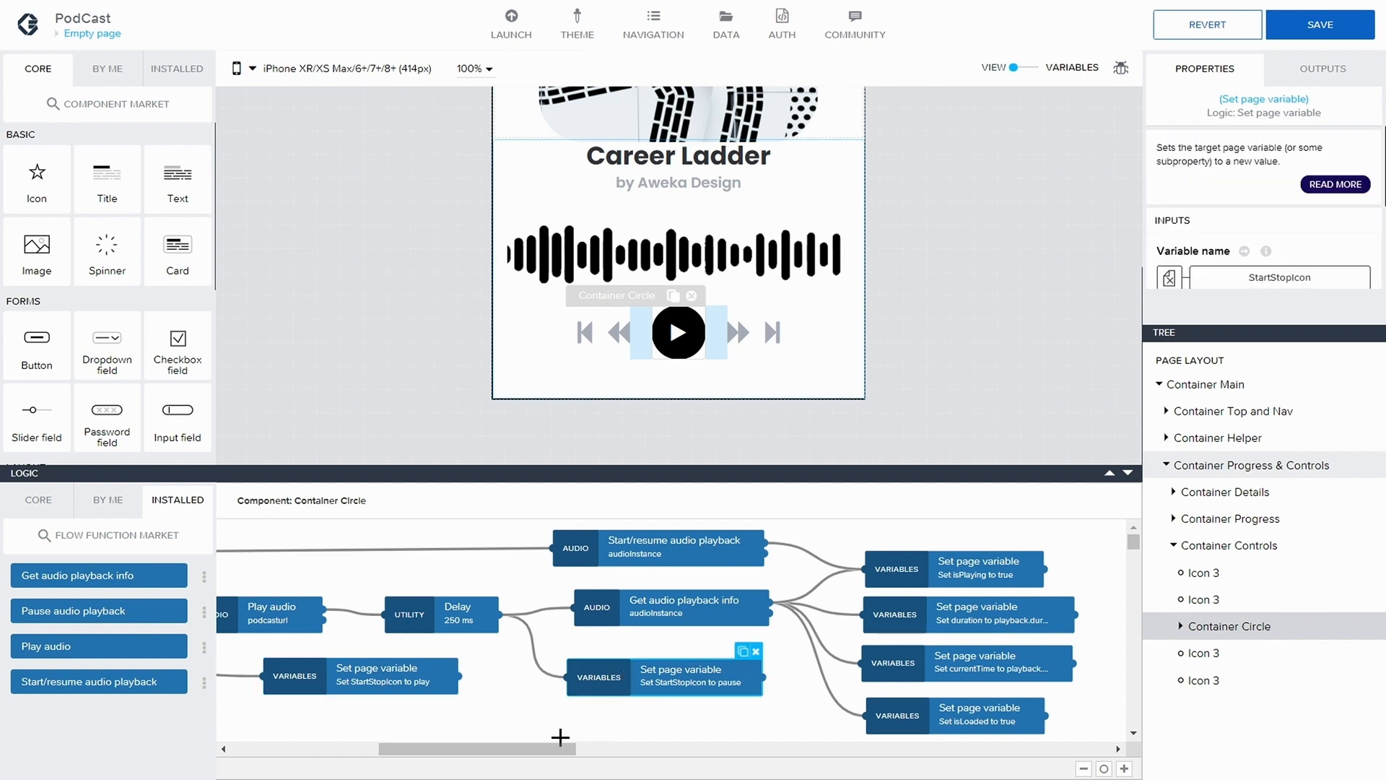
left_click_drag(537, 756, 521, 748)
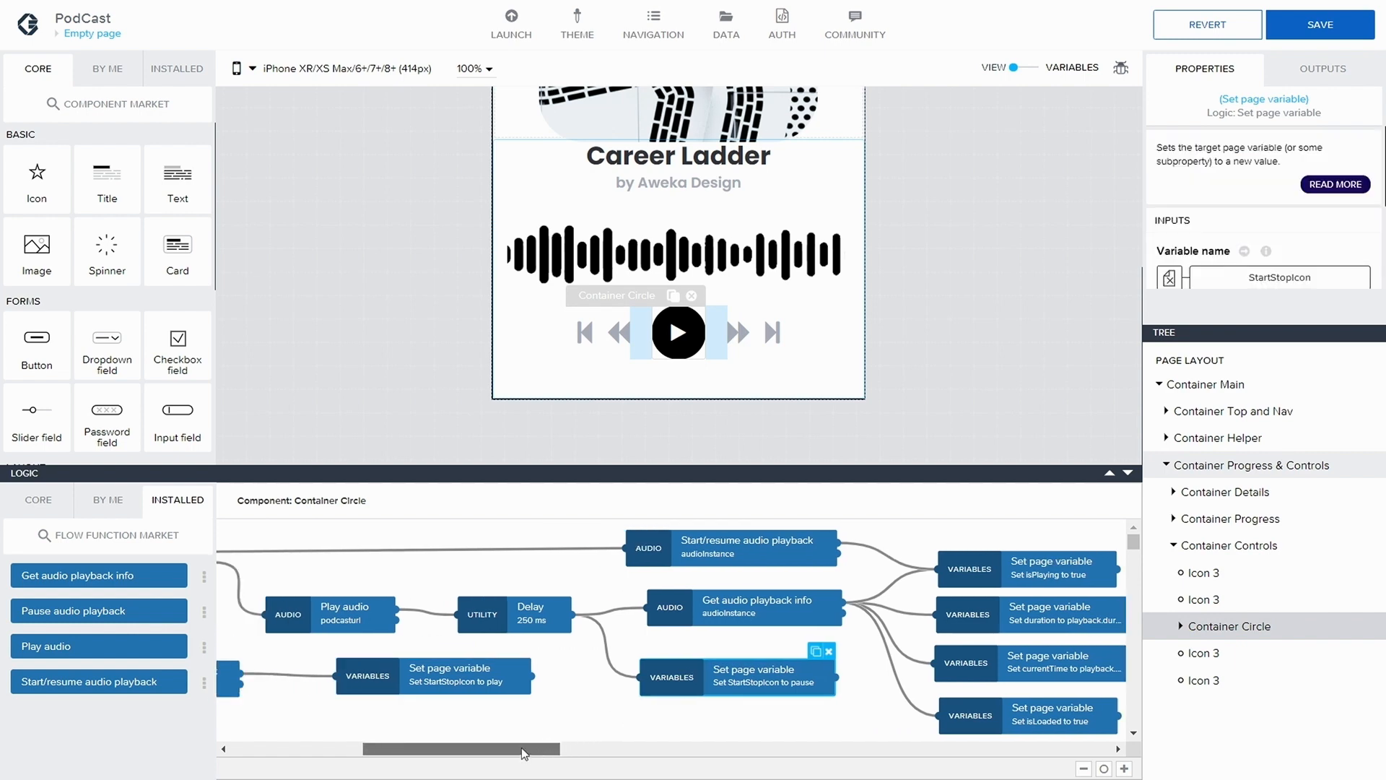
left_click(817, 656)
left_click(776, 681)
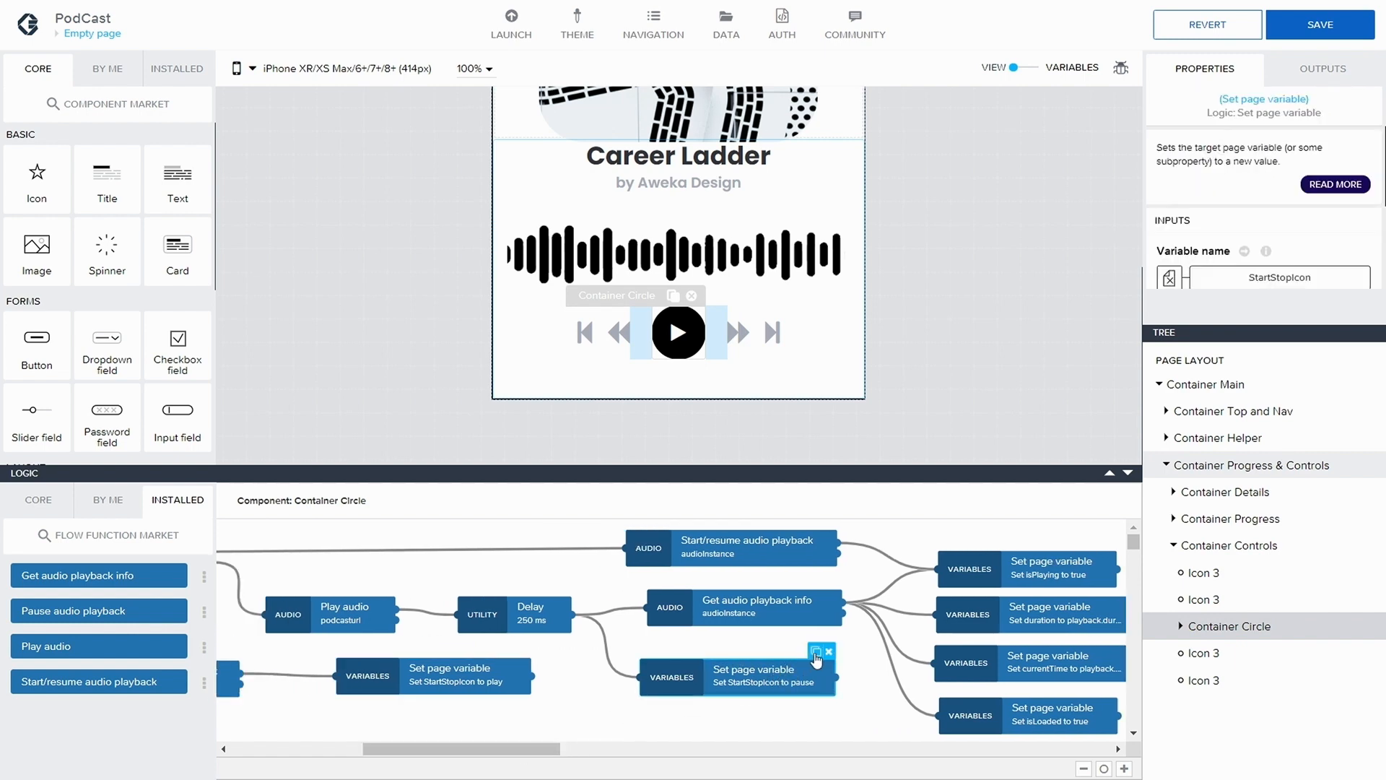
left_click_drag(816, 653, 506, 717)
scroll(489, 734, "down", 1)
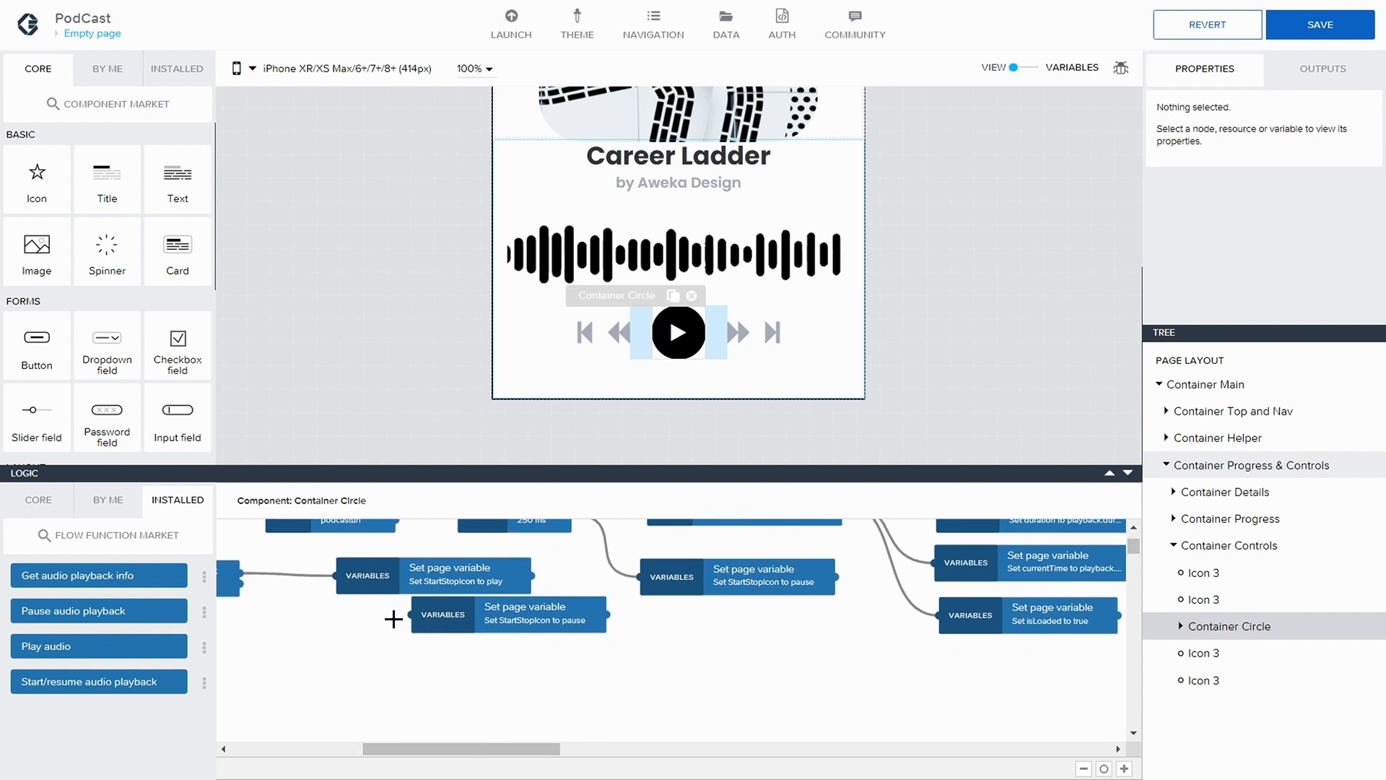
left_click_drag(382, 583, 327, 637)
left_click_drag(515, 620, 670, 647)
left_click_drag(463, 634, 564, 643)
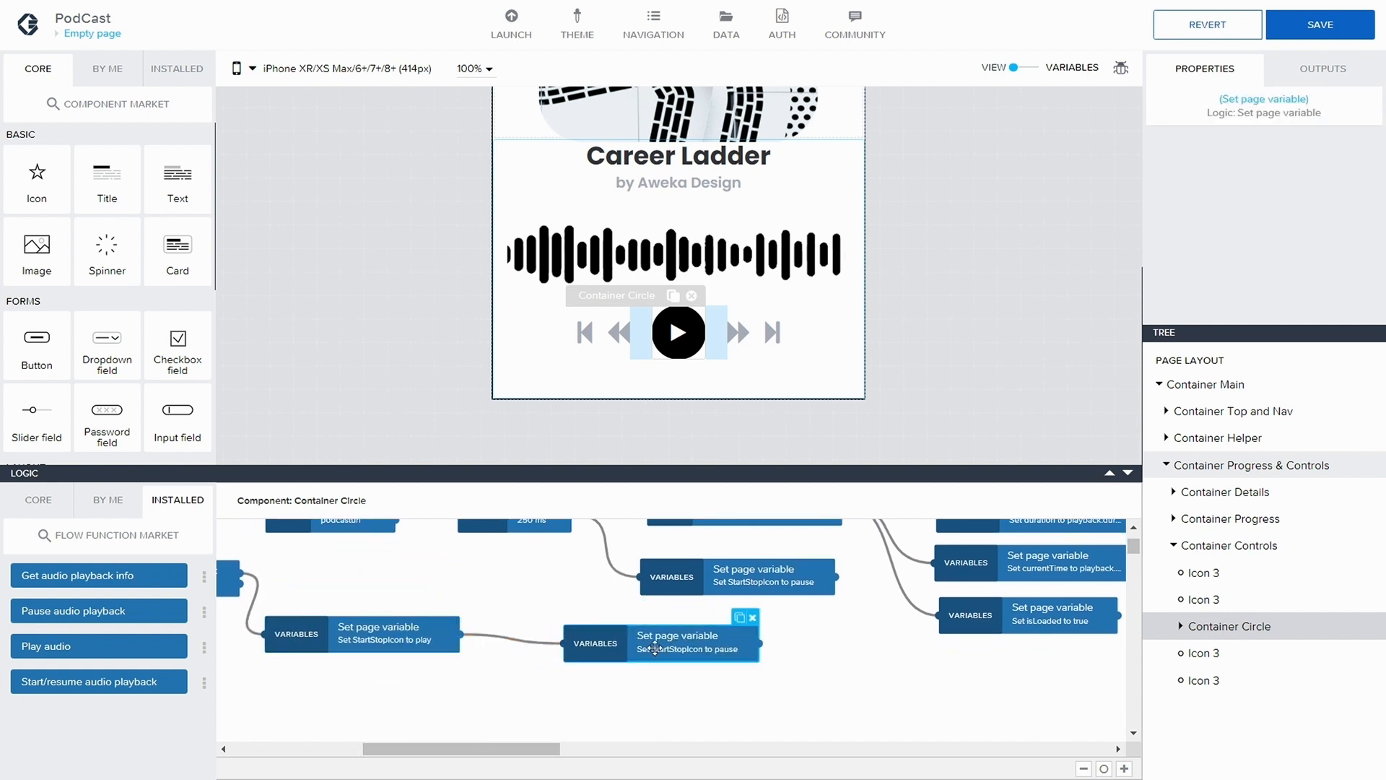
Set the duplicated node's StartStopIcon value to the play icon and line it up with the preceding StartStopIcon-to-play node
scroll(1265, 266, "down", 3)
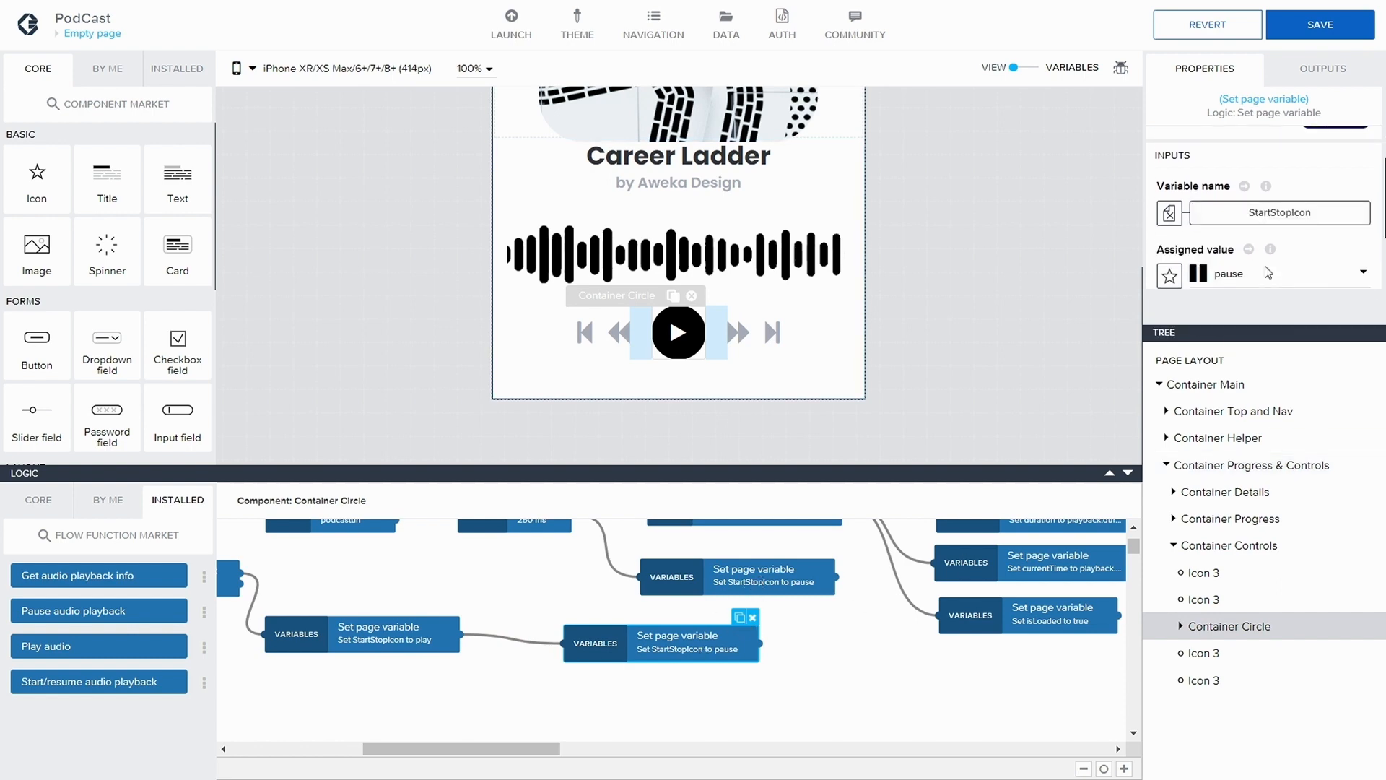
left_click(1236, 229)
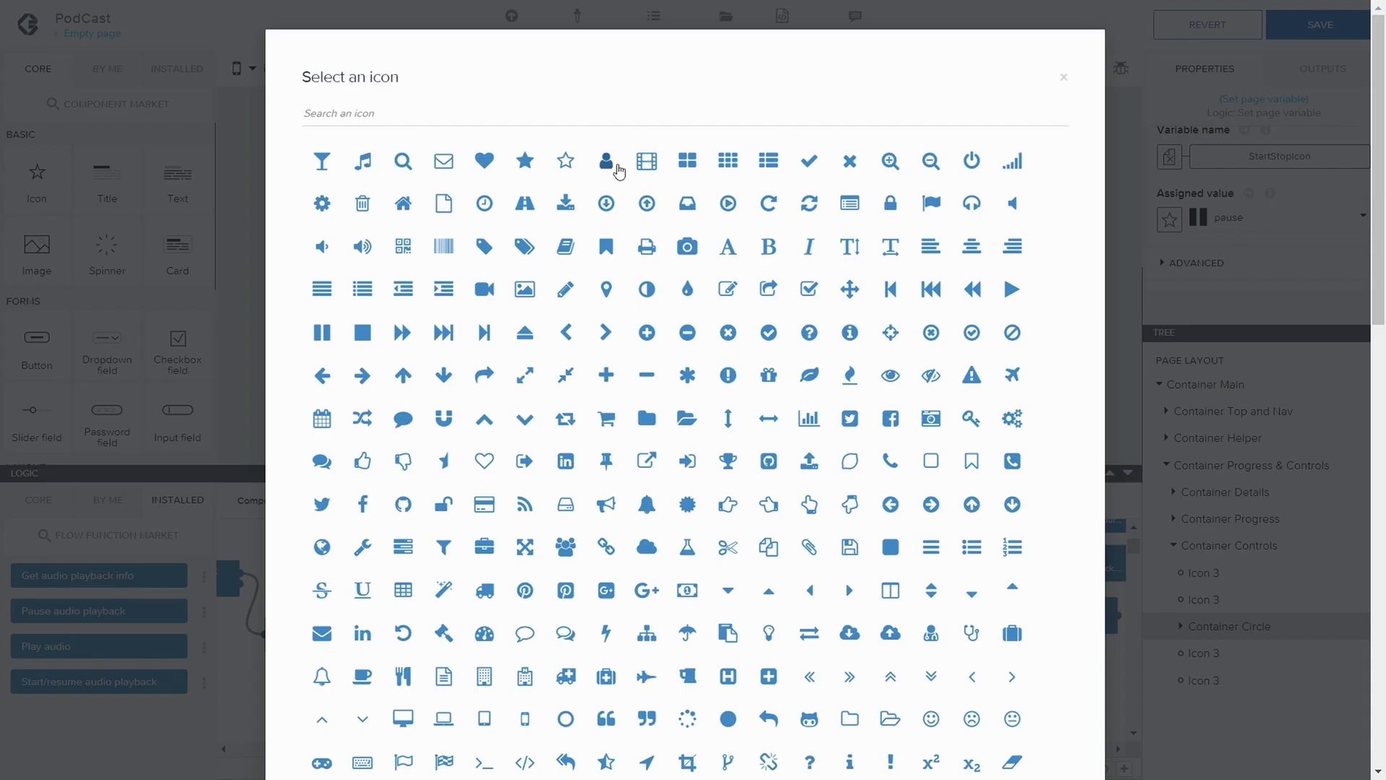
left_click(538, 115)
type("play")
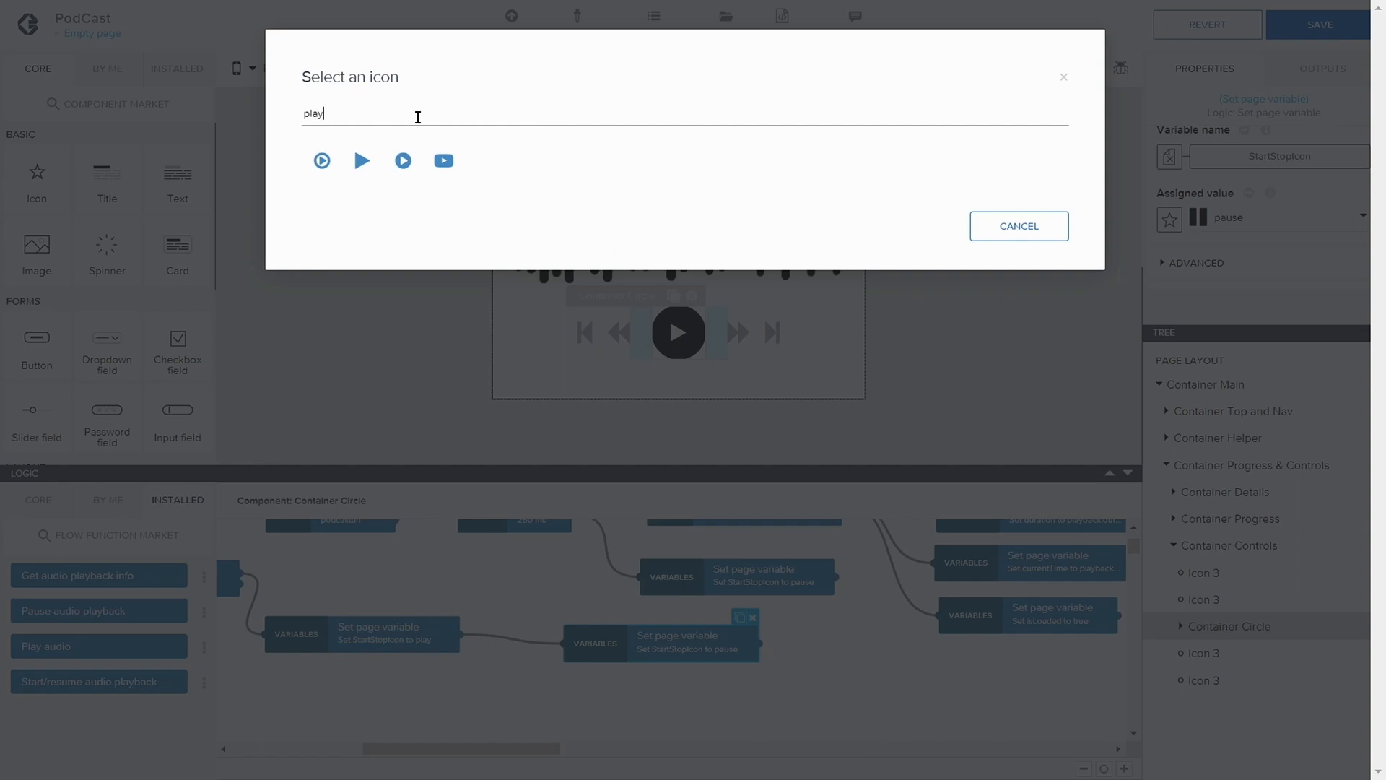
left_click(359, 159)
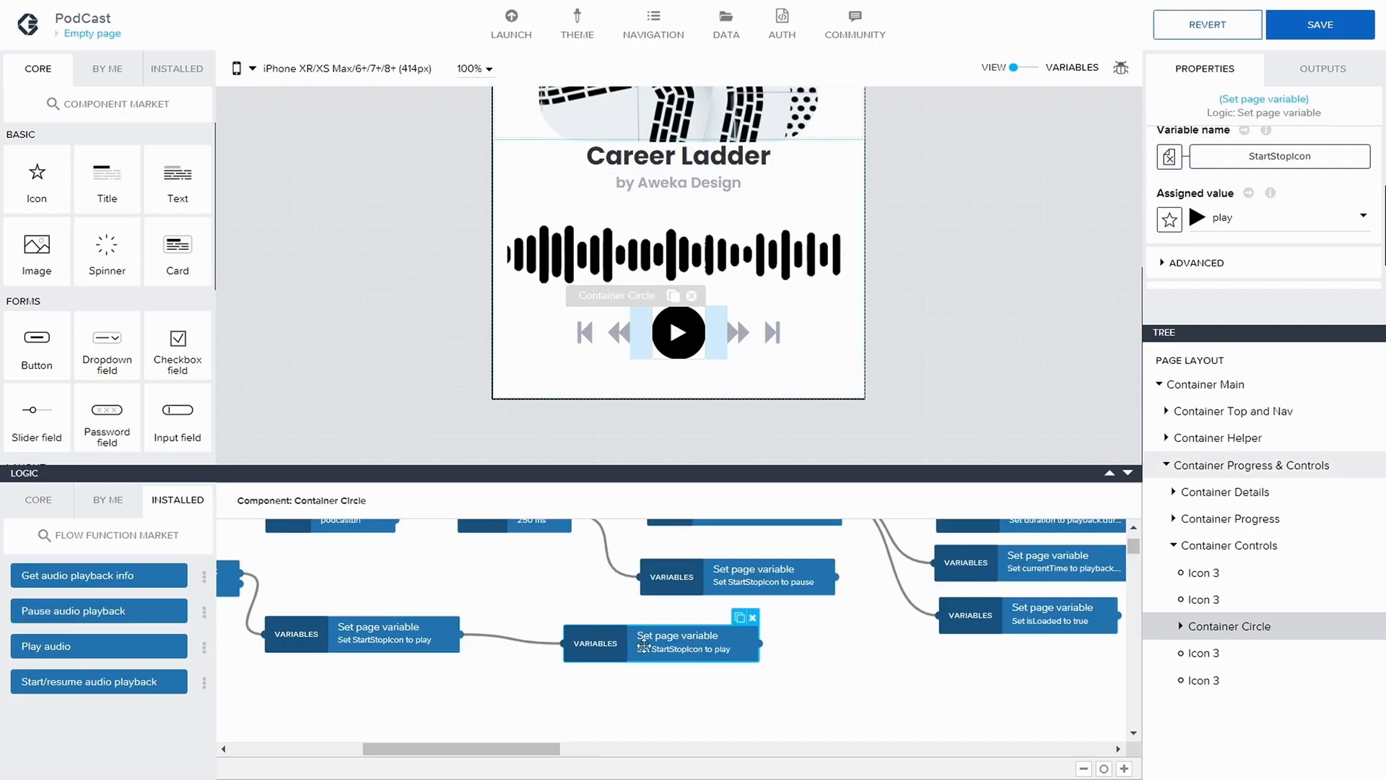
left_click_drag(654, 652, 649, 641)
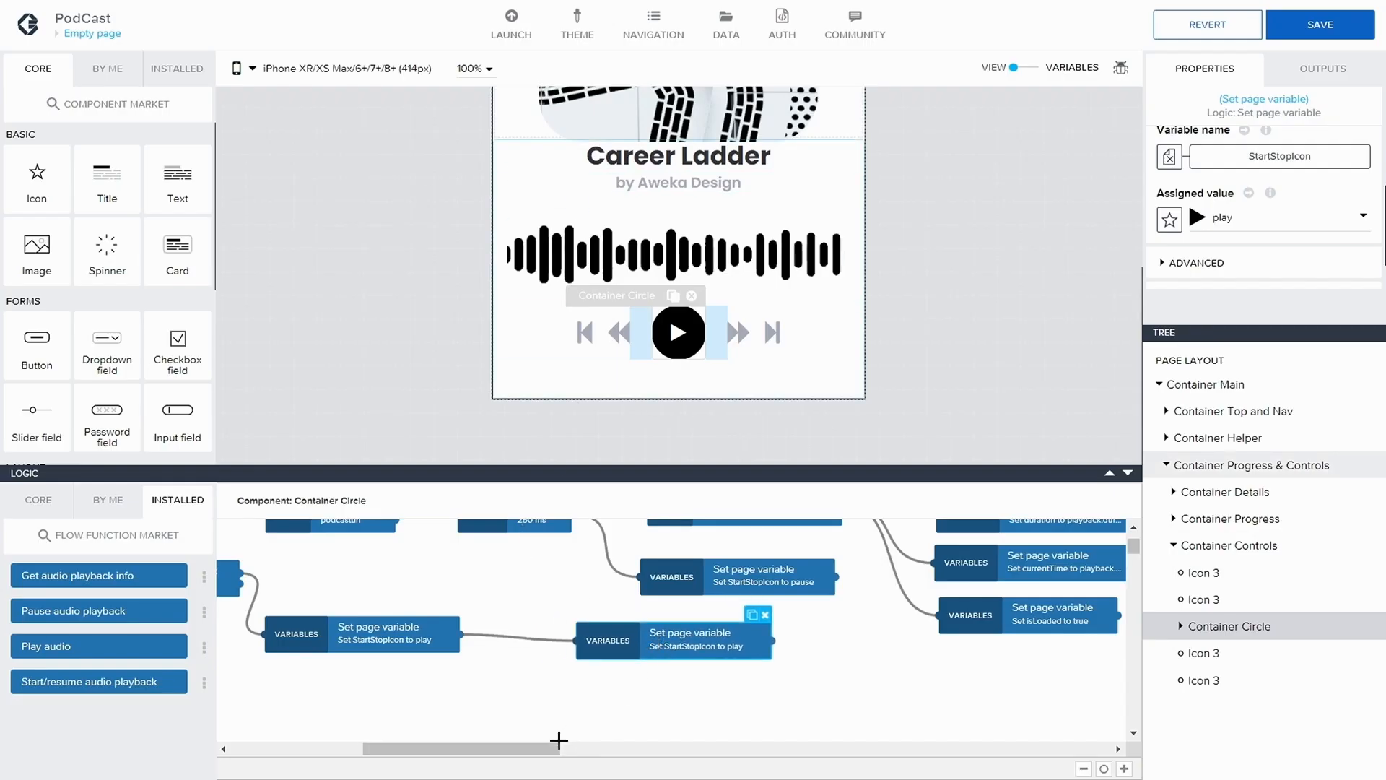
left_click_drag(556, 749, 509, 751)
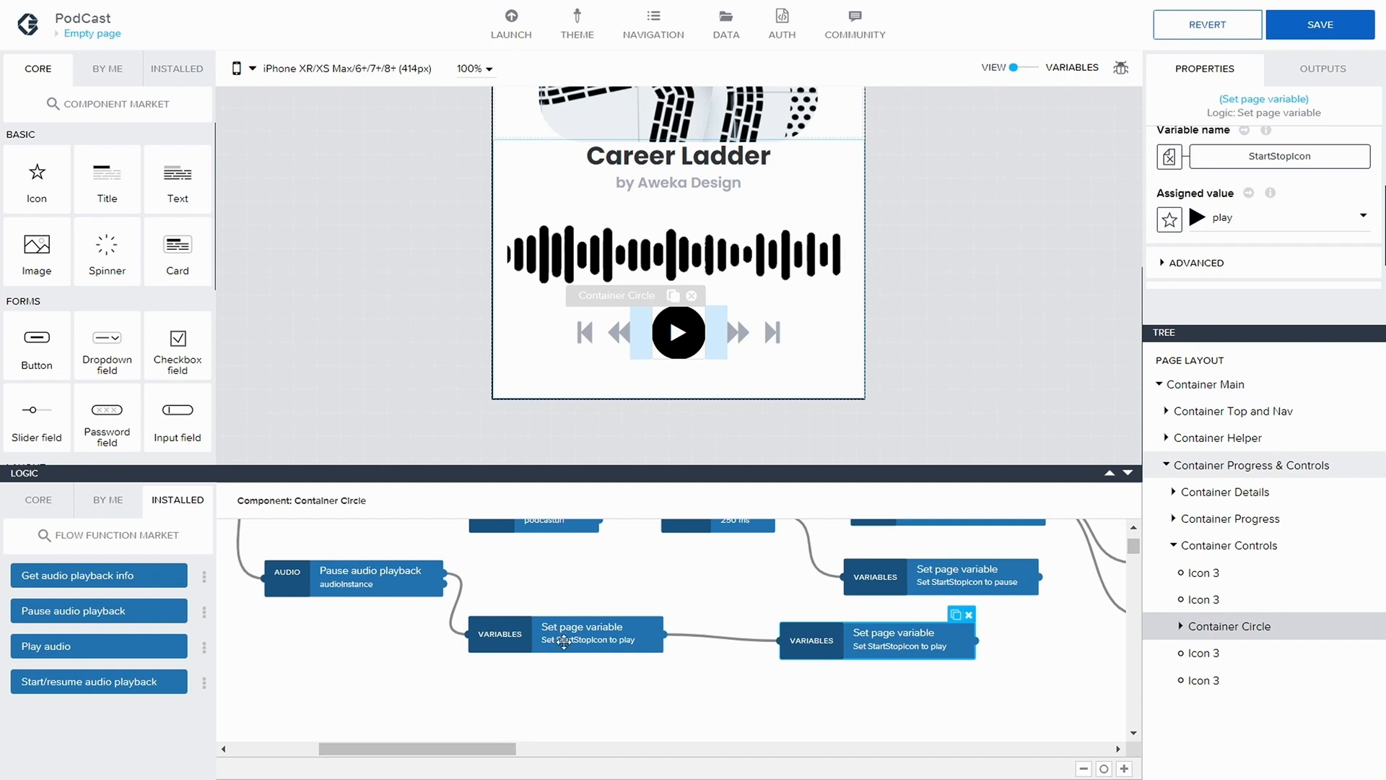
left_click_drag(564, 642, 598, 646)
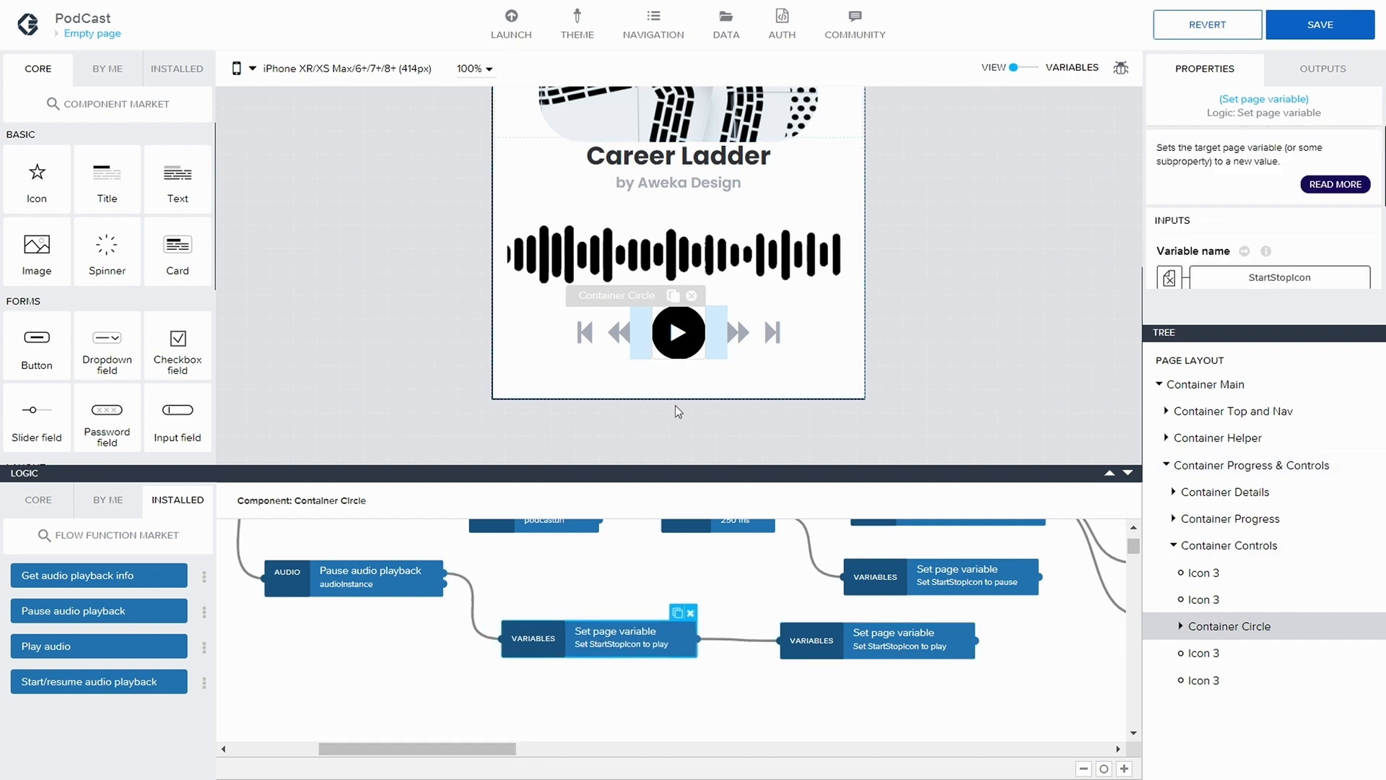
Duplicate the isPlaying-to-true node, place the copy below the second StartStopIcon-to-play node, and connect the first StartStopIcon-to-play node to it
left_click_drag(436, 749, 569, 751)
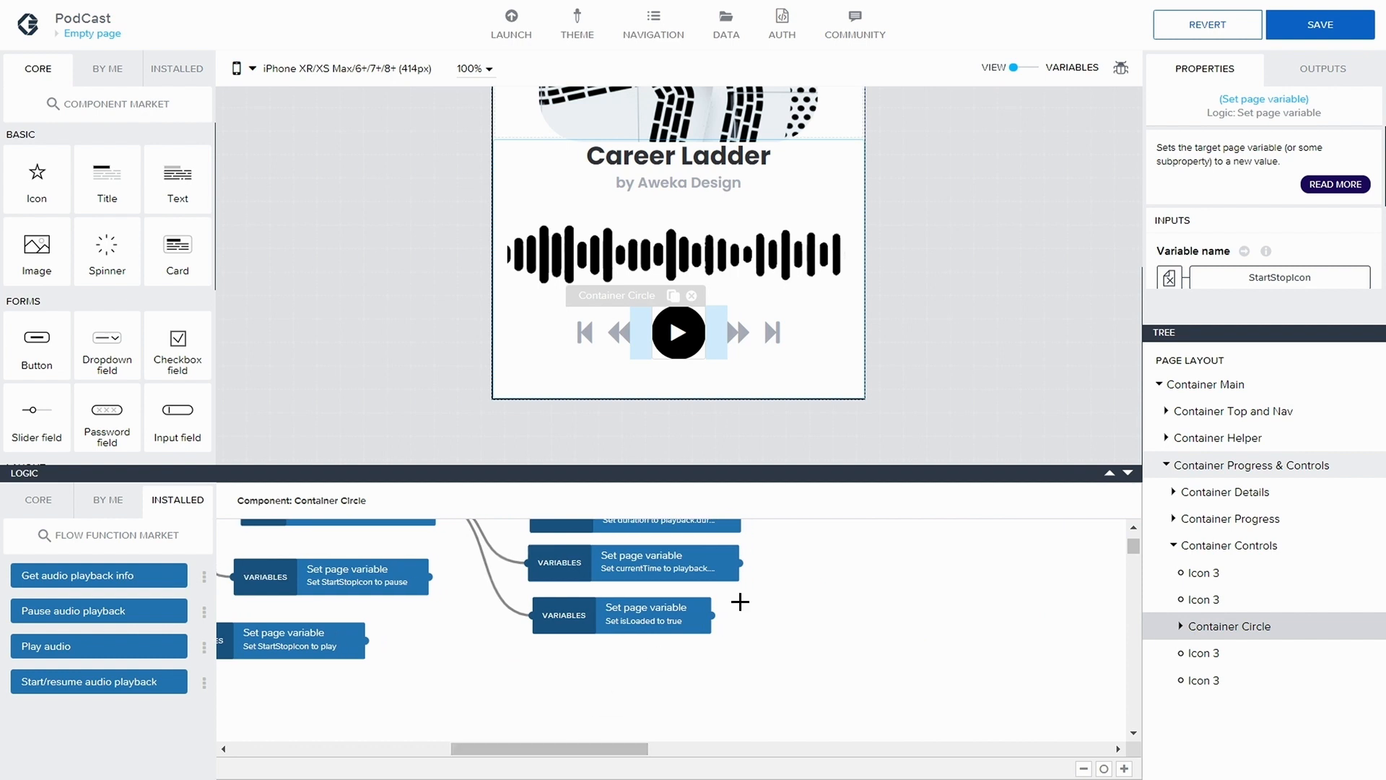
scroll(745, 599, "up", 2)
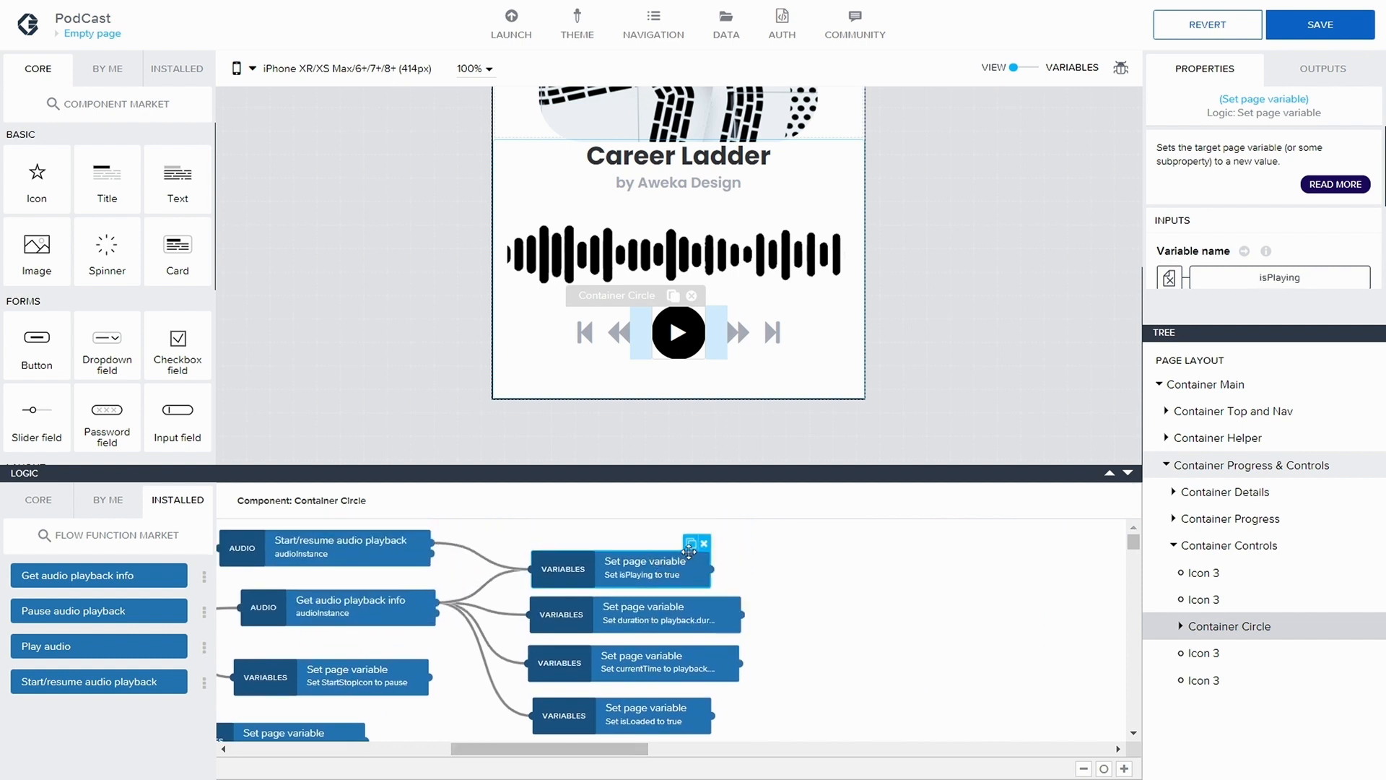
left_click_drag(691, 551, 439, 688)
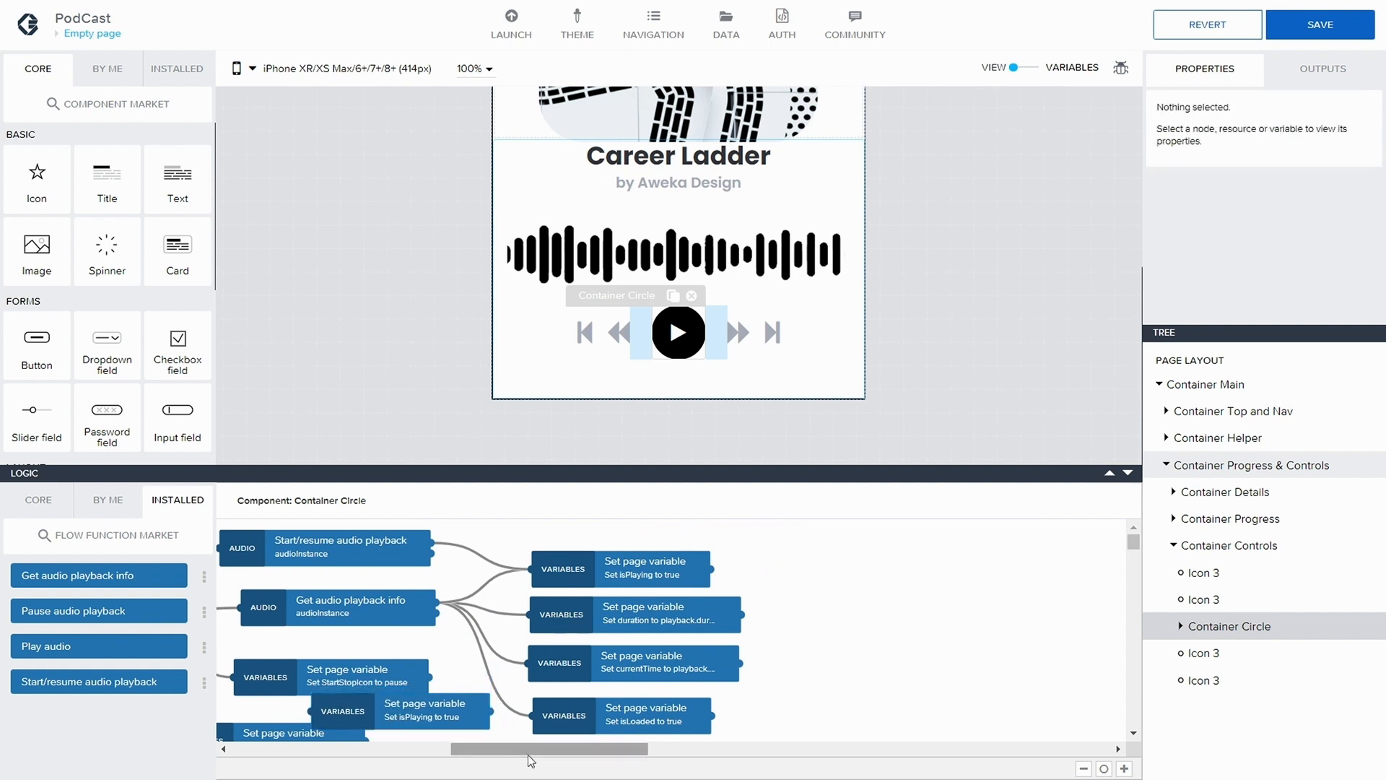
left_click_drag(530, 751, 414, 749)
scroll(458, 715, "down", 2)
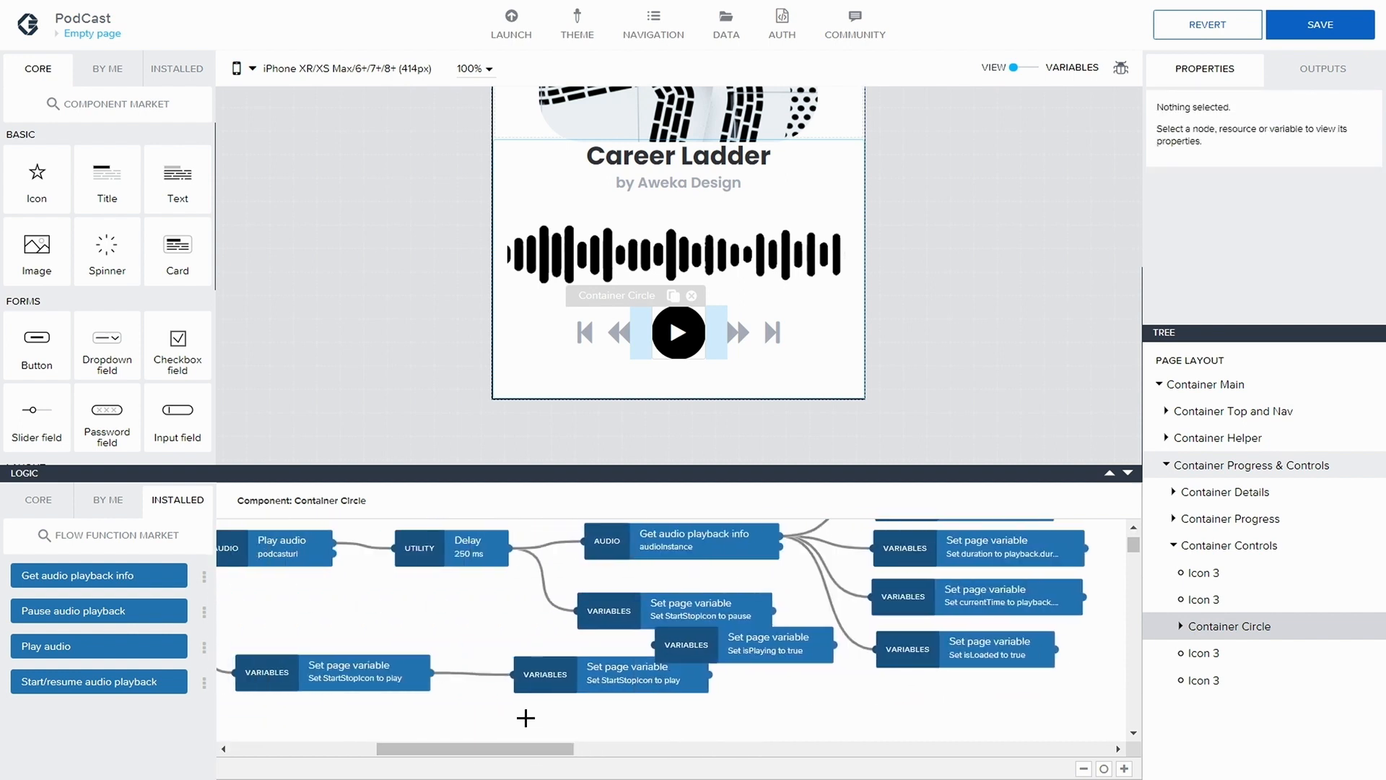
left_click_drag(713, 650, 583, 725)
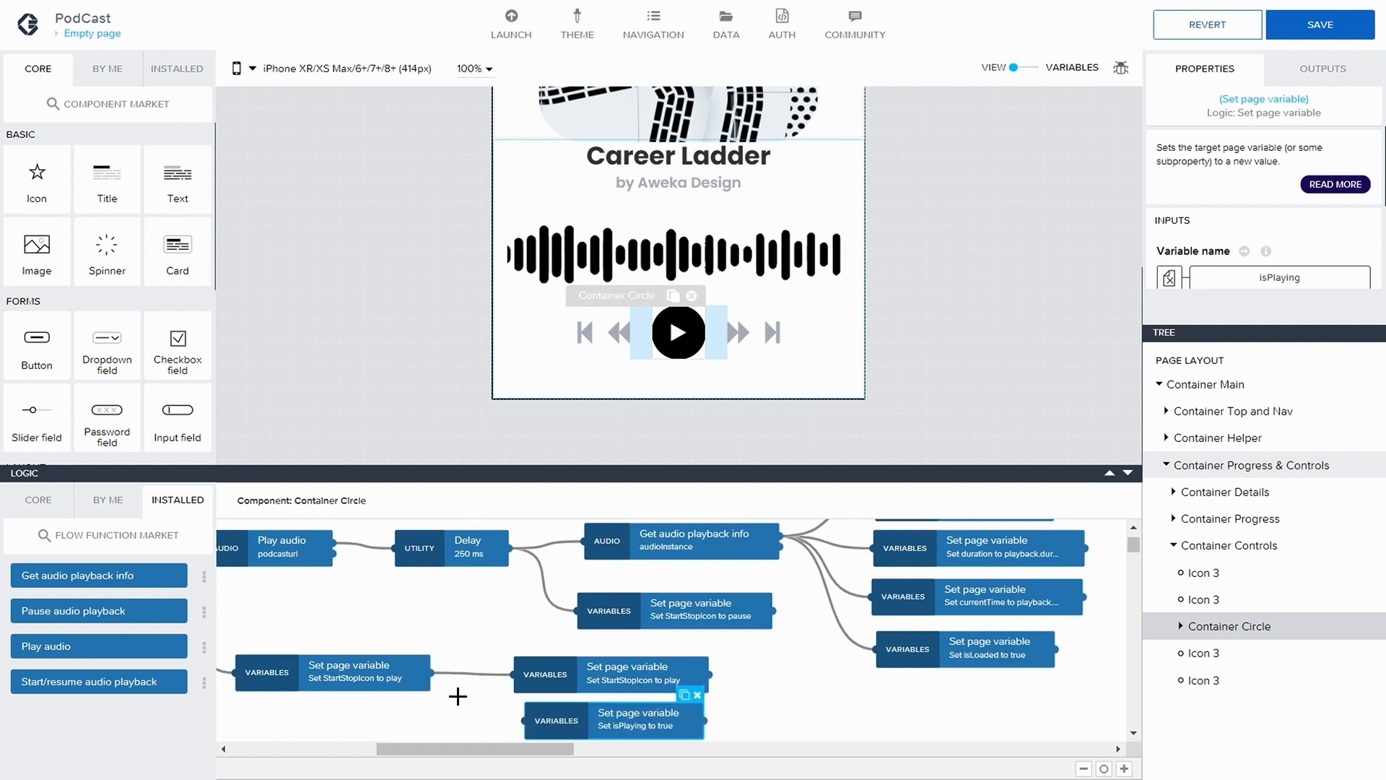
left_click_drag(429, 675, 525, 720)
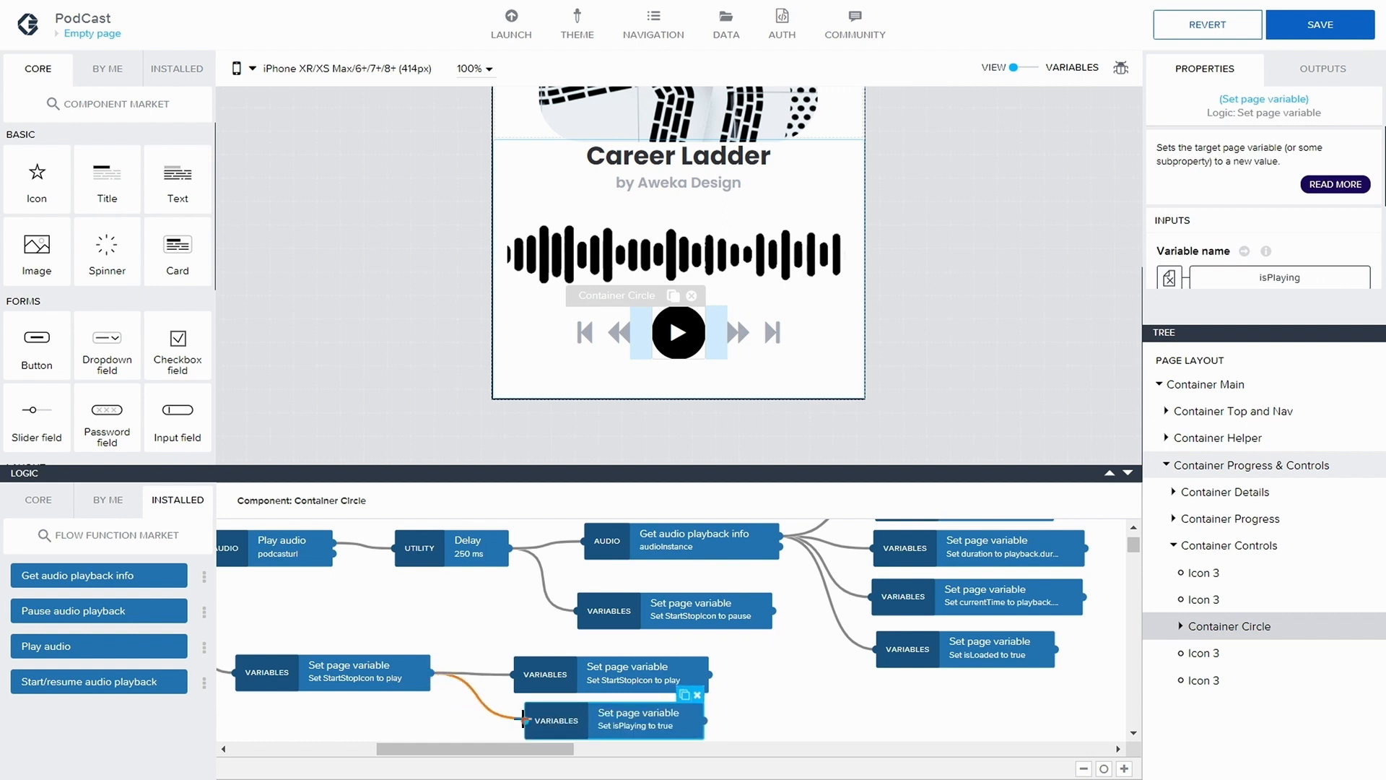
Set the duplicated isPlaying node's assigned value to False, tidy its position and save the app
left_click(629, 717)
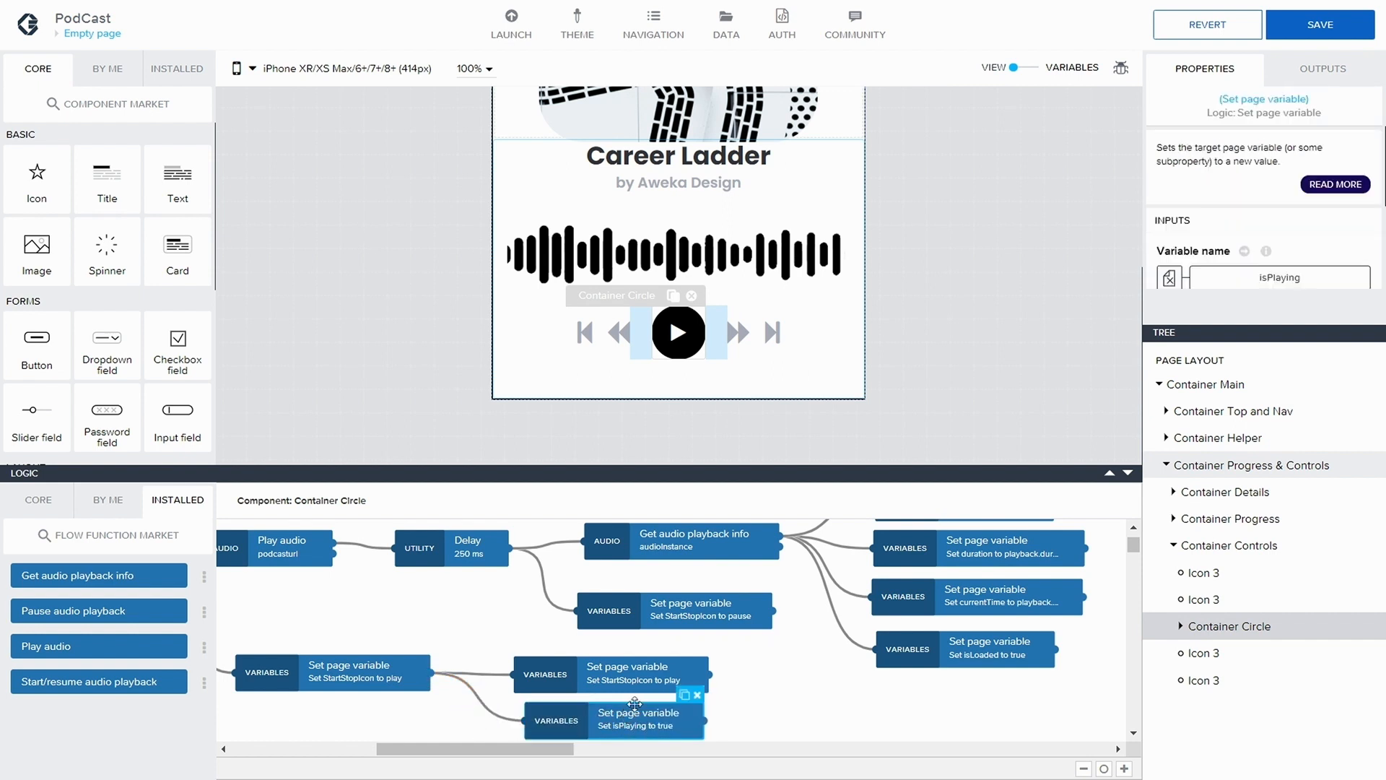
left_click(1256, 243)
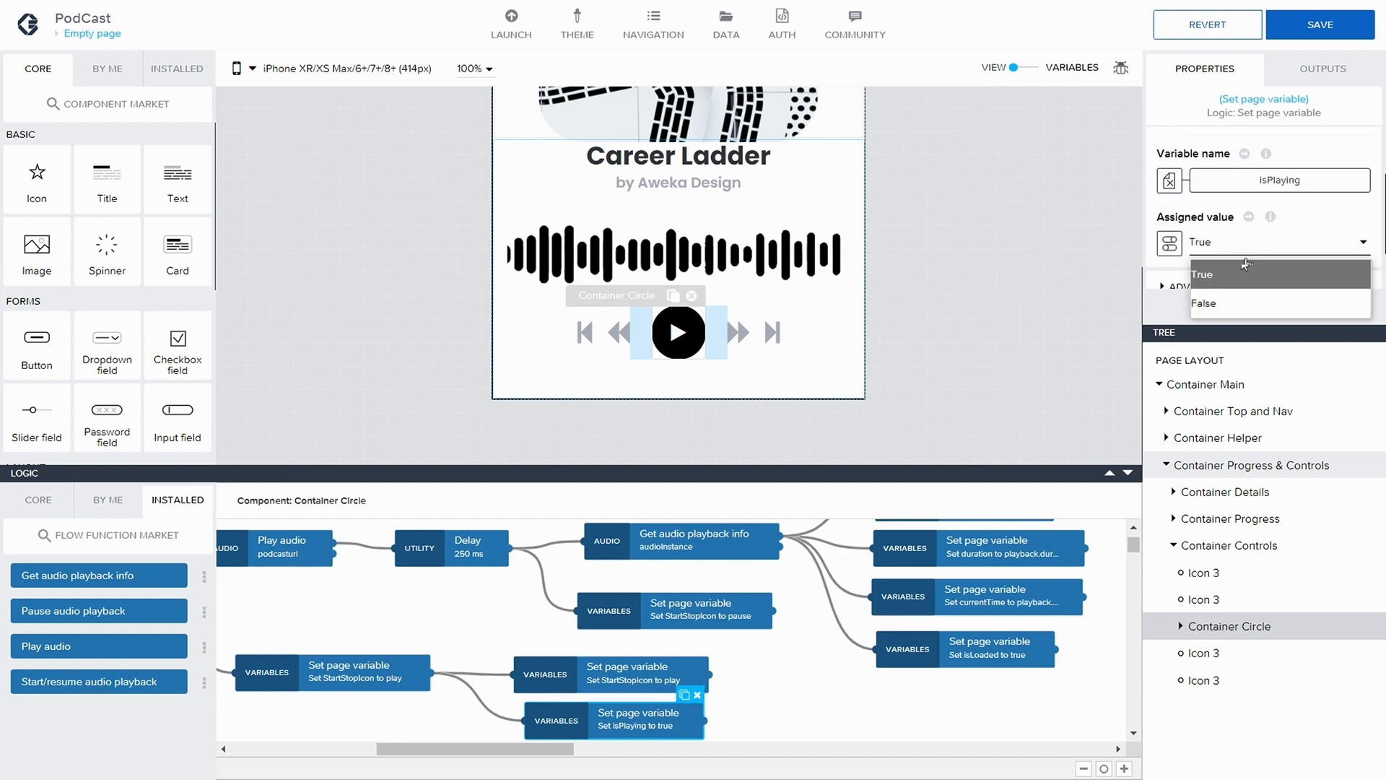
left_click(1237, 302)
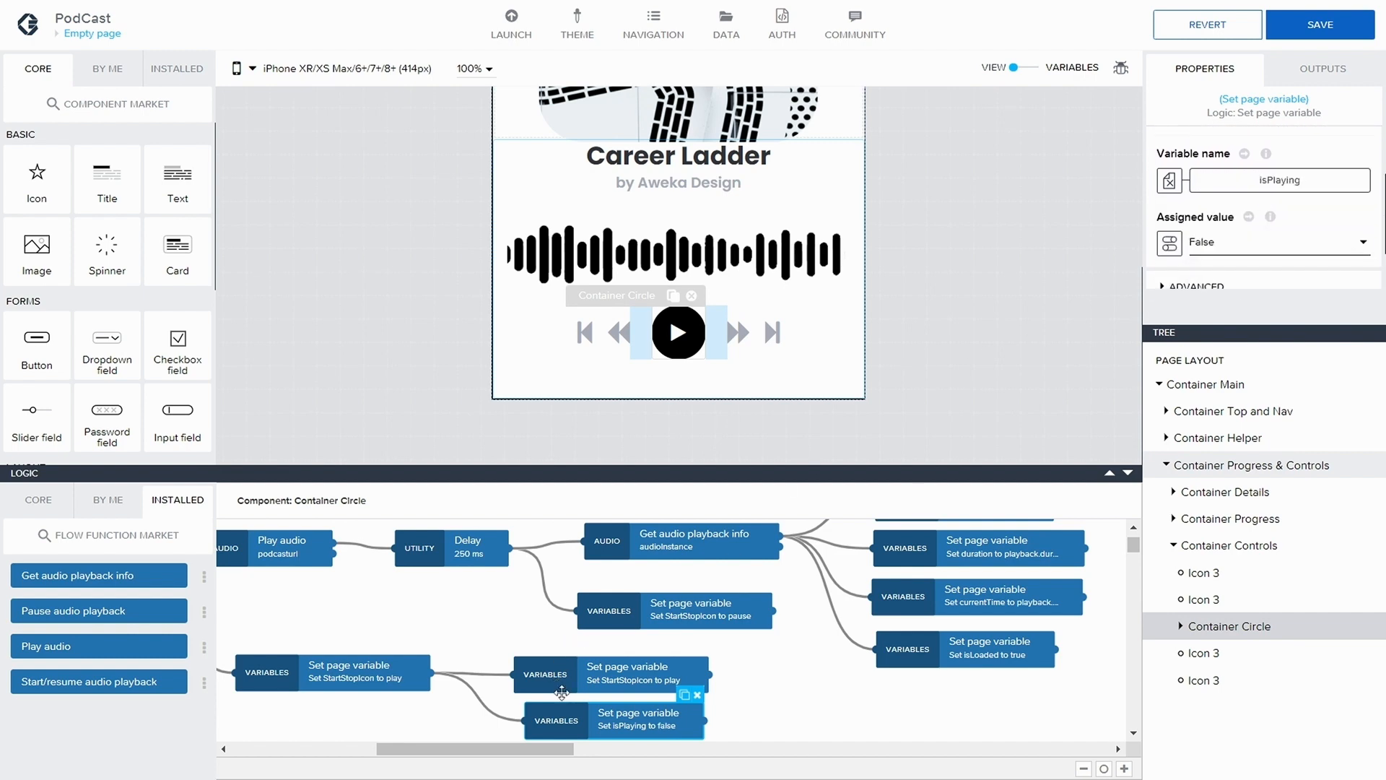
left_click_drag(562, 693, 555, 695)
left_click(1320, 23)
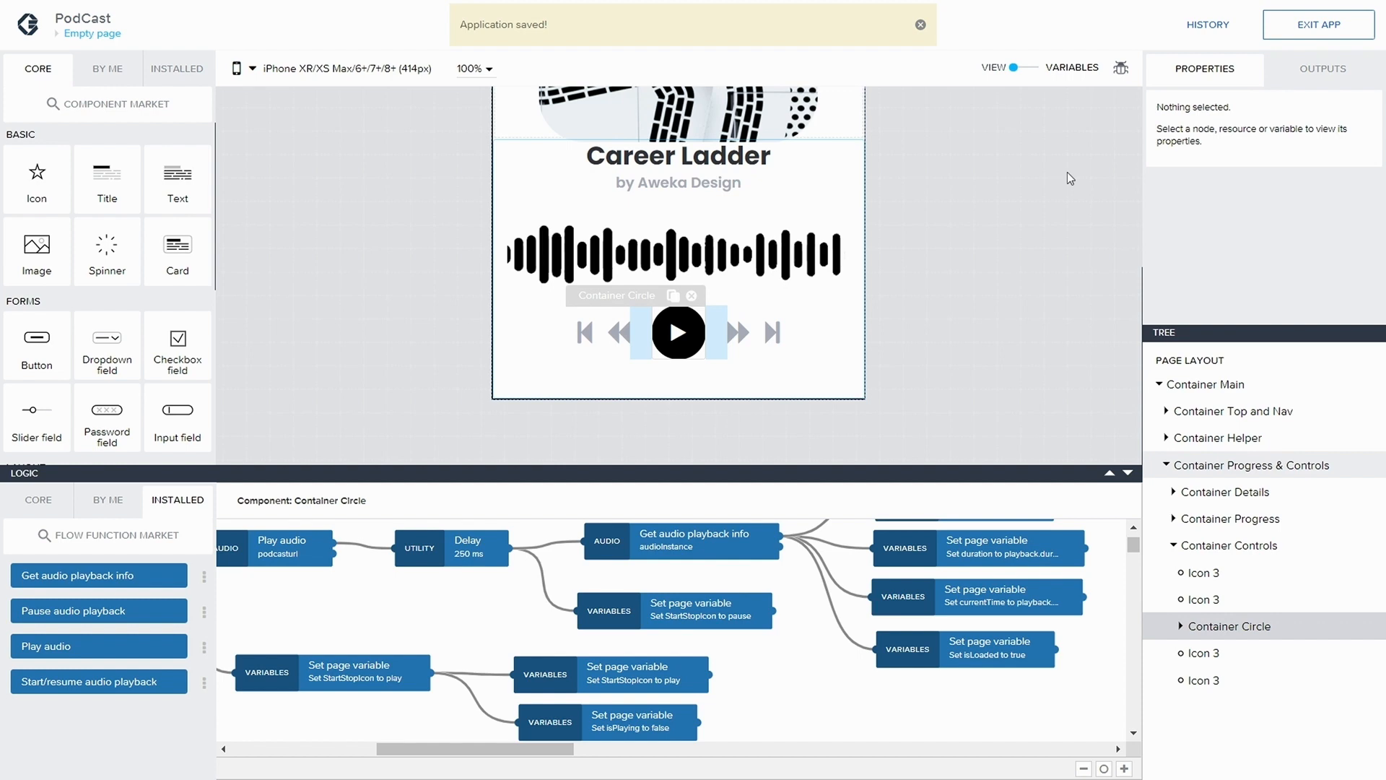
Connect the Start/resume audio playback node's first output to the StartStopIcon-to-pause node and save the app
left_click_drag(431, 520, 578, 587)
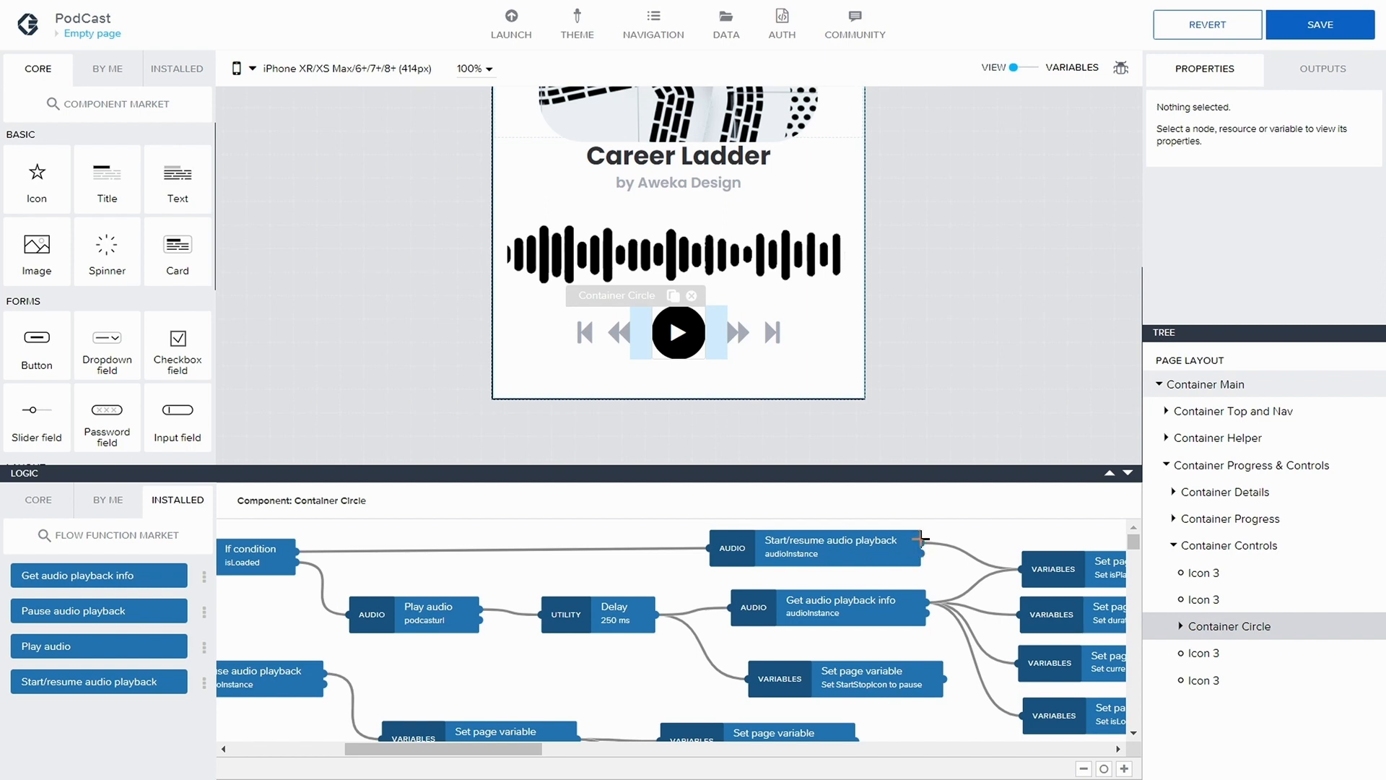
left_click_drag(922, 540, 806, 680)
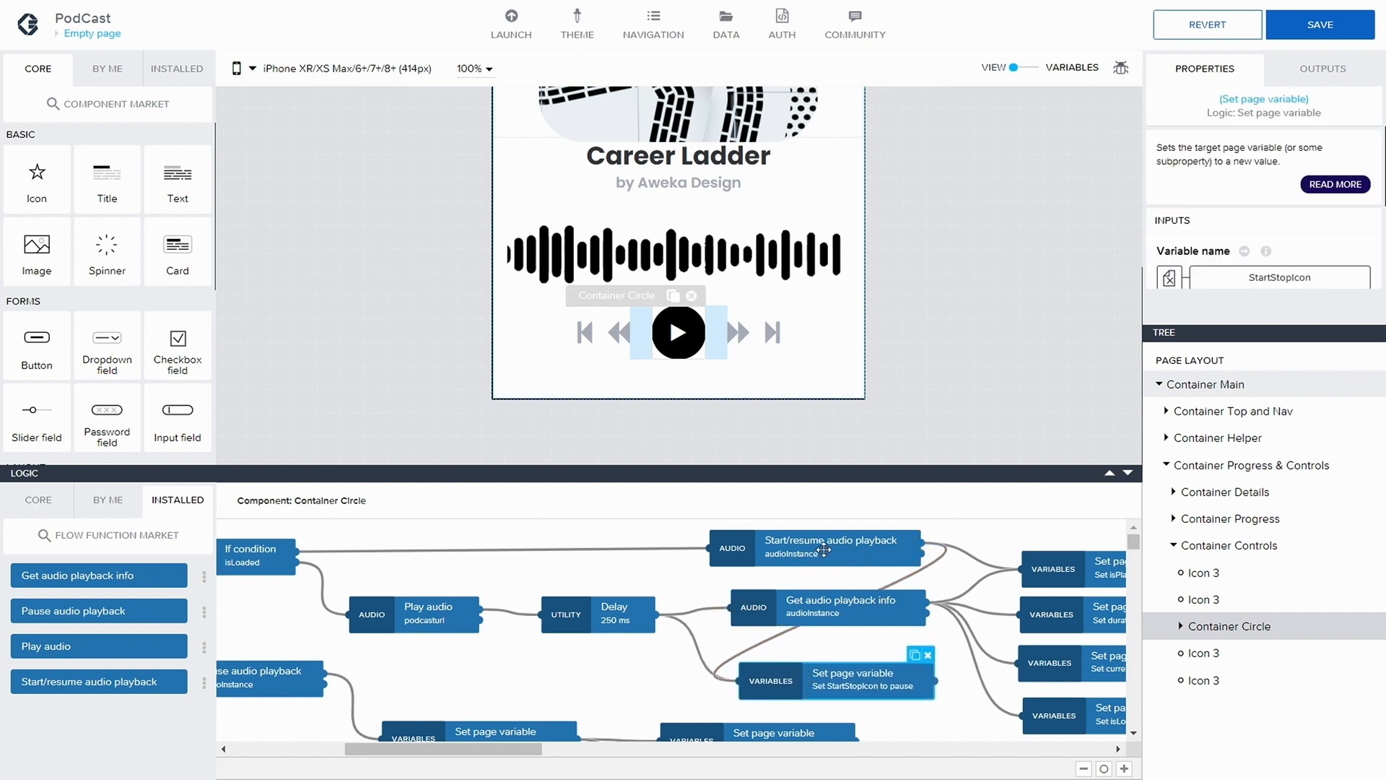
left_click(856, 544)
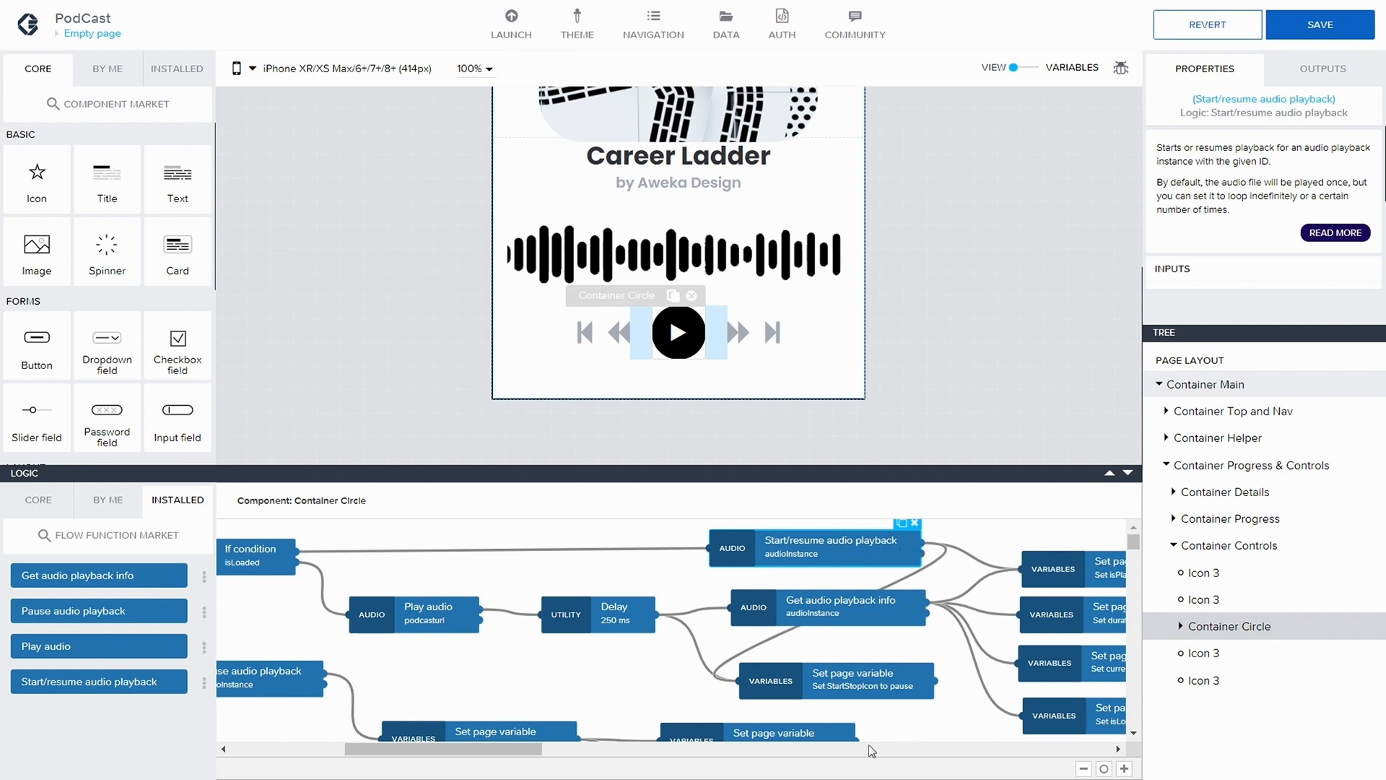
scroll(553, 747, "right", 3)
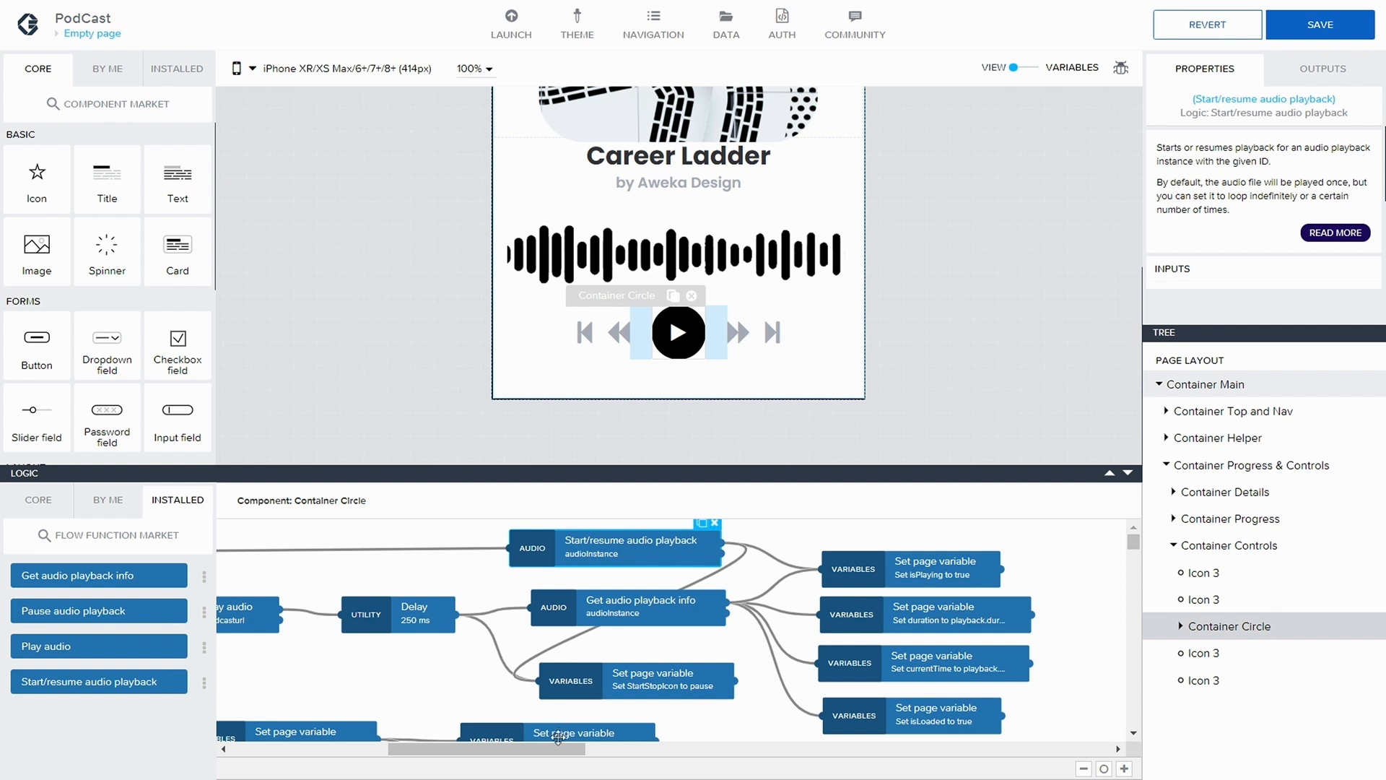
left_click_drag(555, 748, 481, 747)
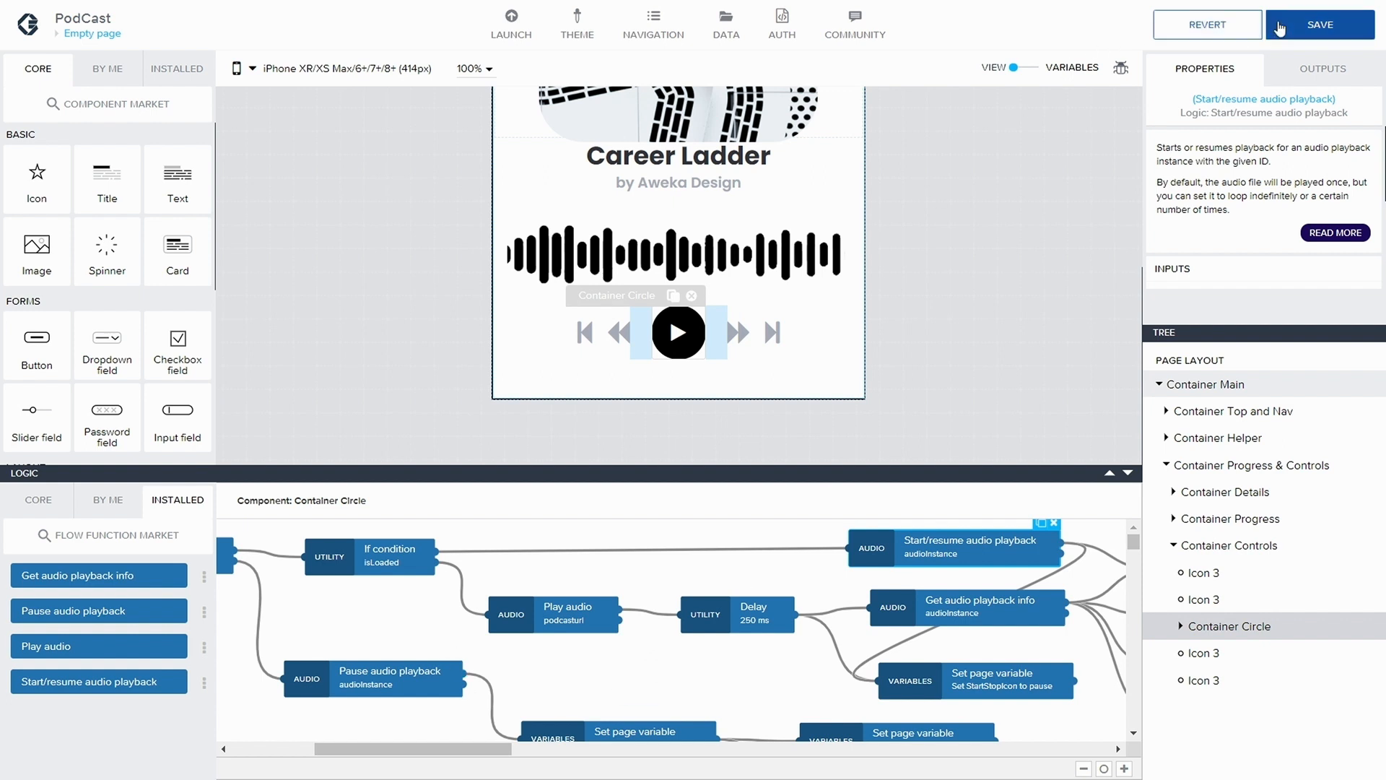
left_click(1308, 27)
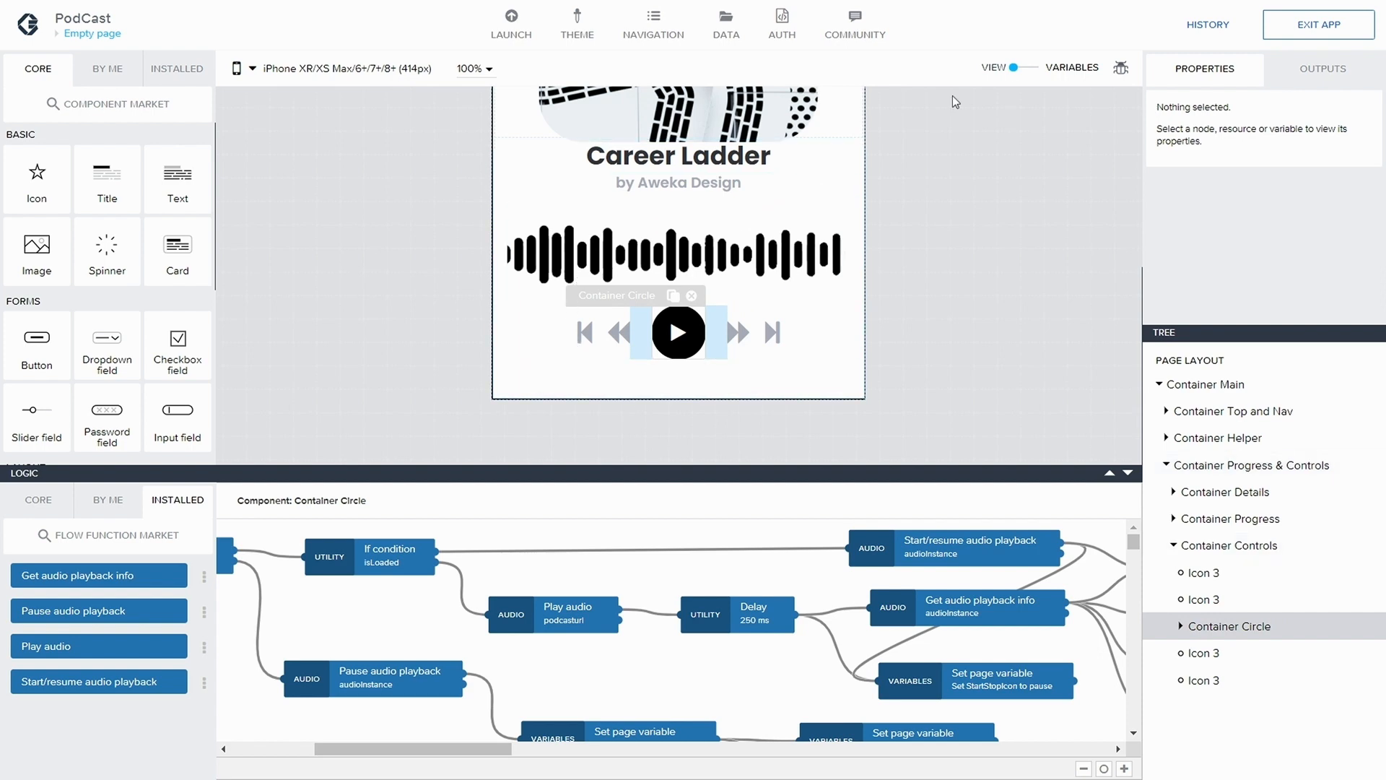
Add a page variable named MaxPos with the value type Number
left_click(1033, 67)
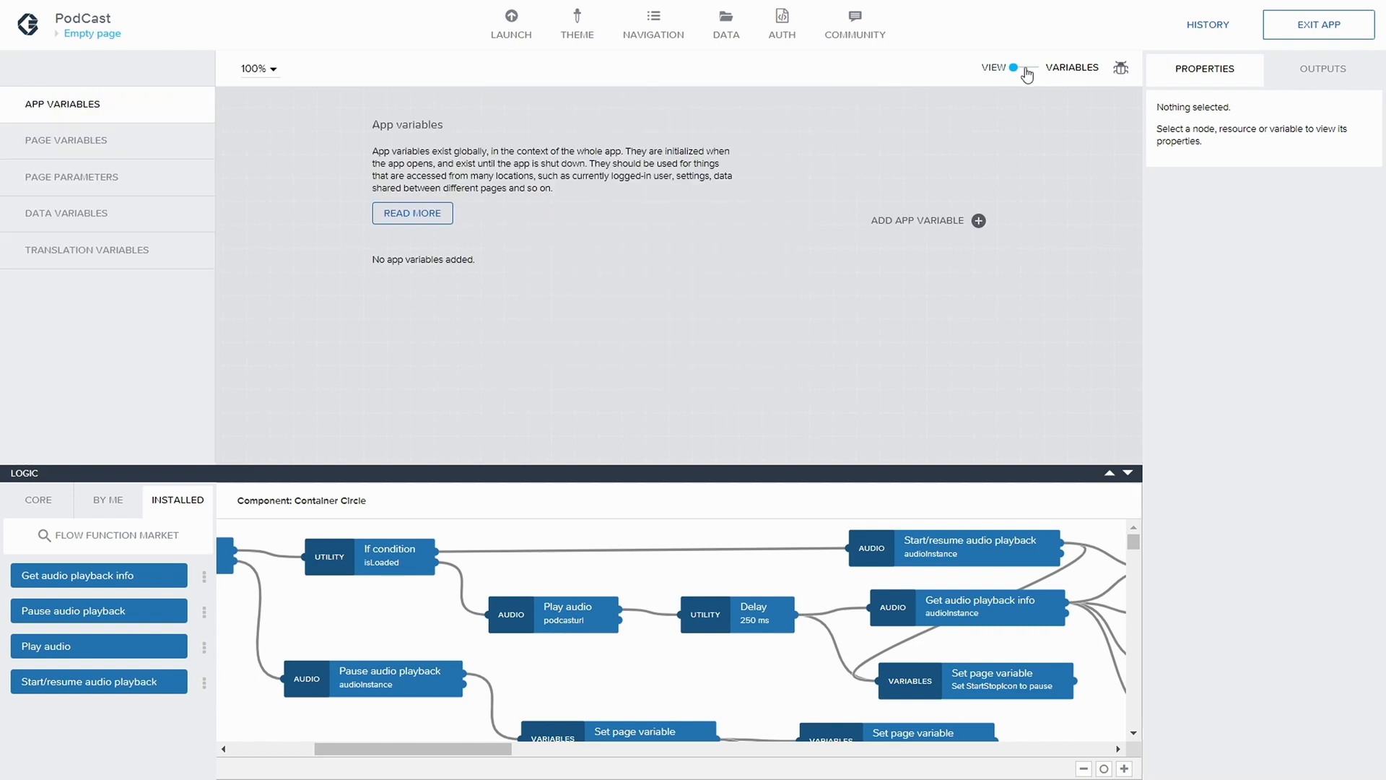
left_click(56, 140)
left_click(979, 220)
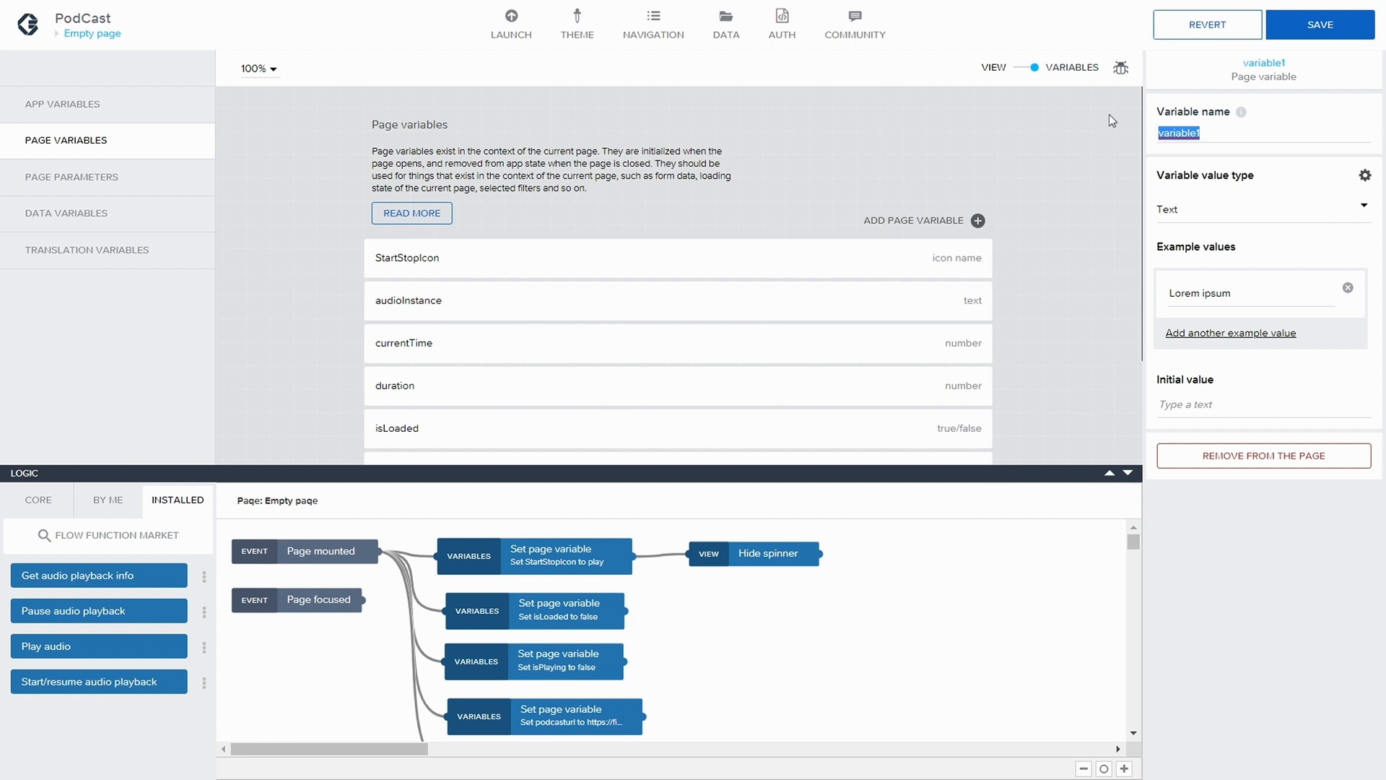
type("MaxPos")
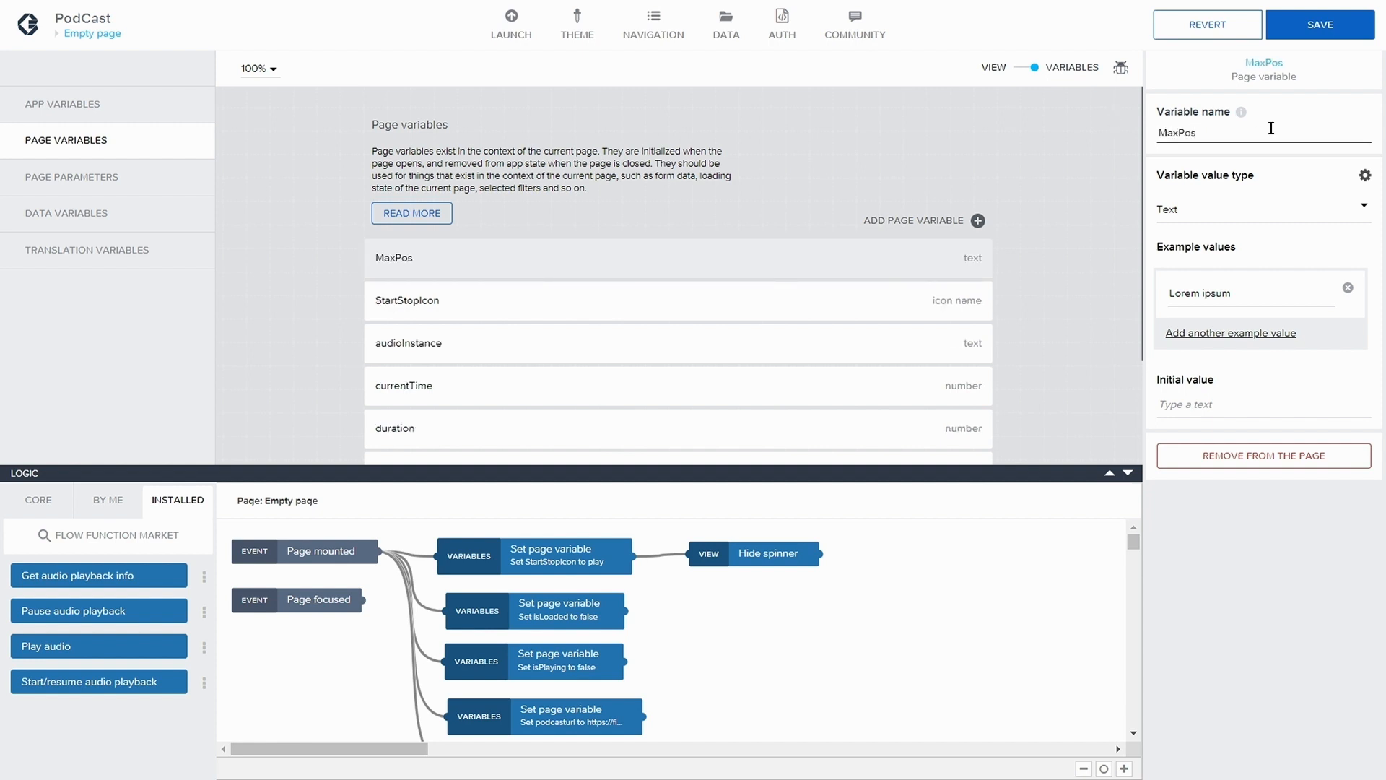
left_click(1231, 216)
left_click(1226, 266)
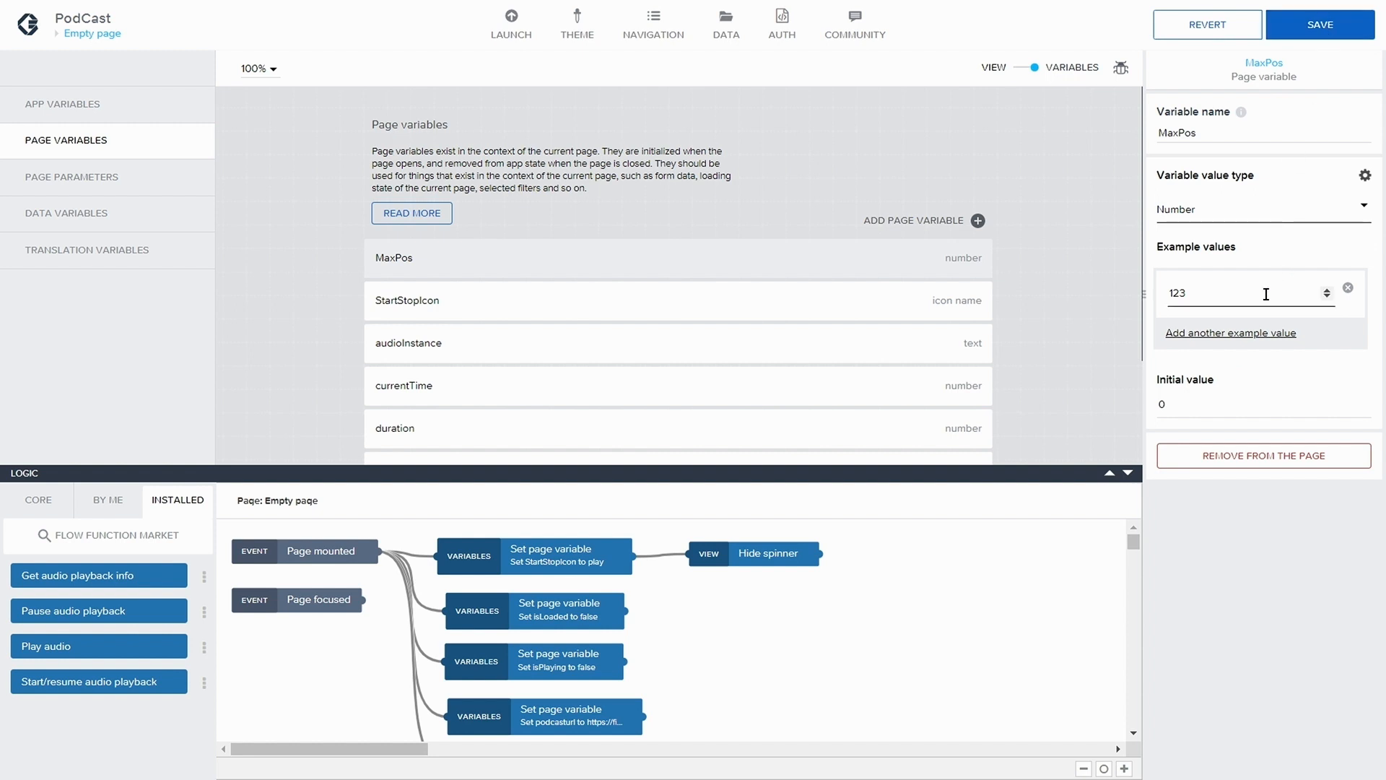
Set the MaxPos variable's example value to 0 and save the app
left_click_drag(1266, 294, 1127, 272)
type("0")
left_click_drag(1194, 405, 1151, 402)
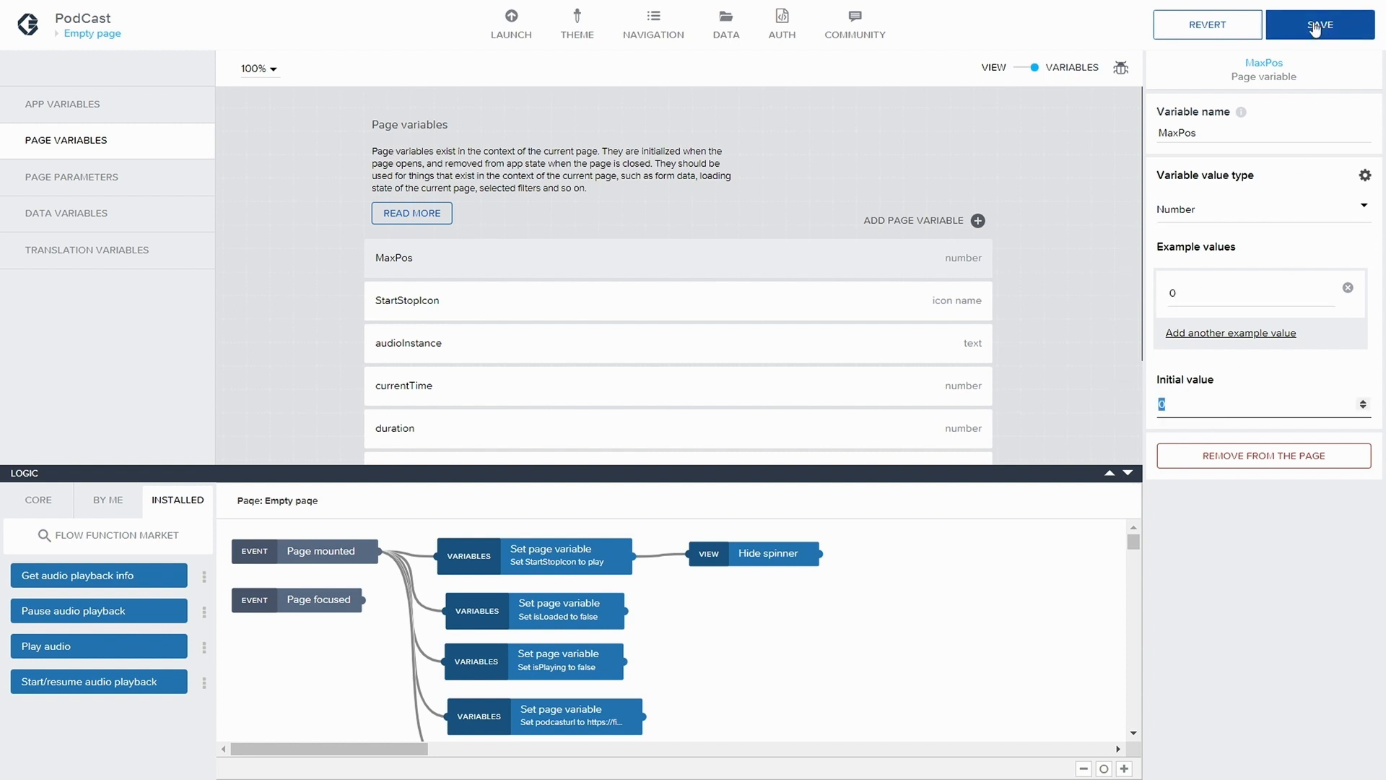
left_click(1315, 27)
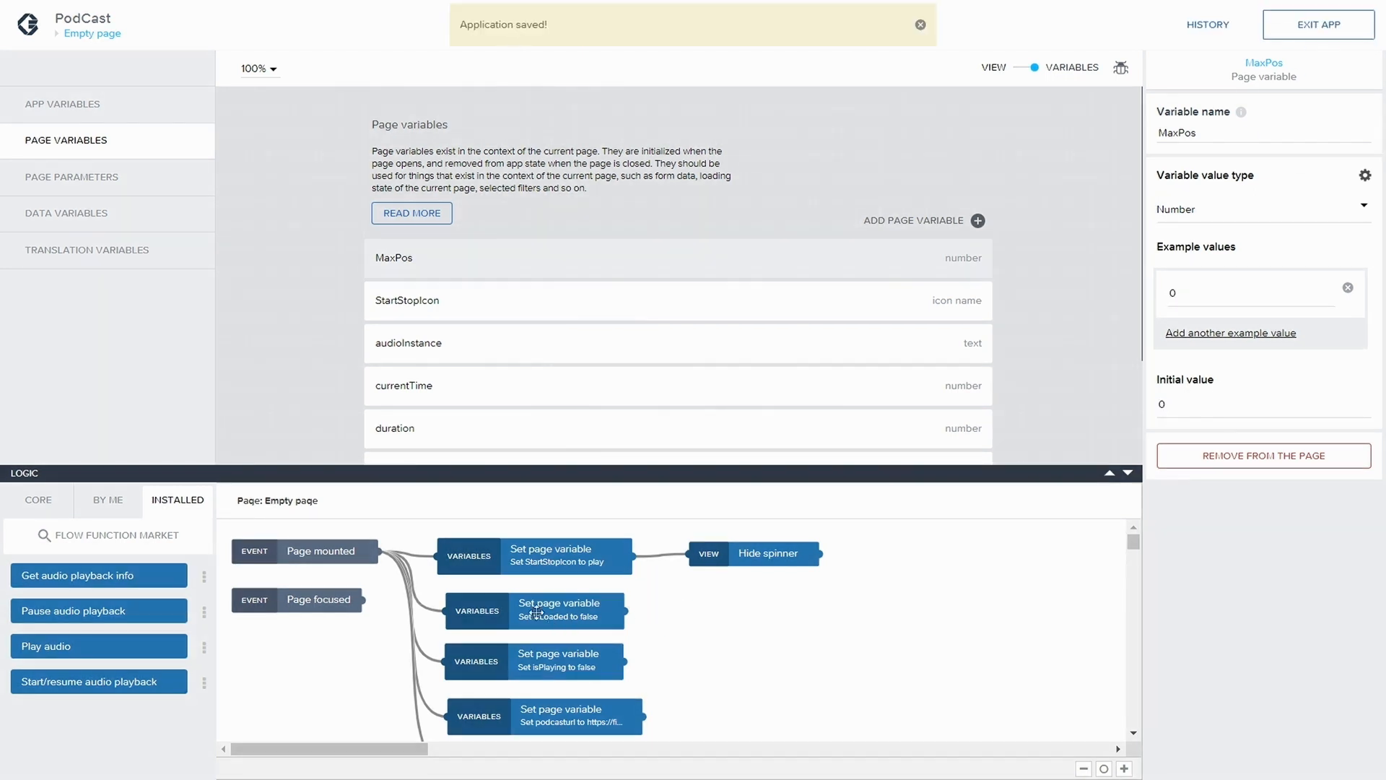
Duplicate the Set page variable node that sets audioInstance and place the copy directly below the original
scroll(537, 612, "down", 5)
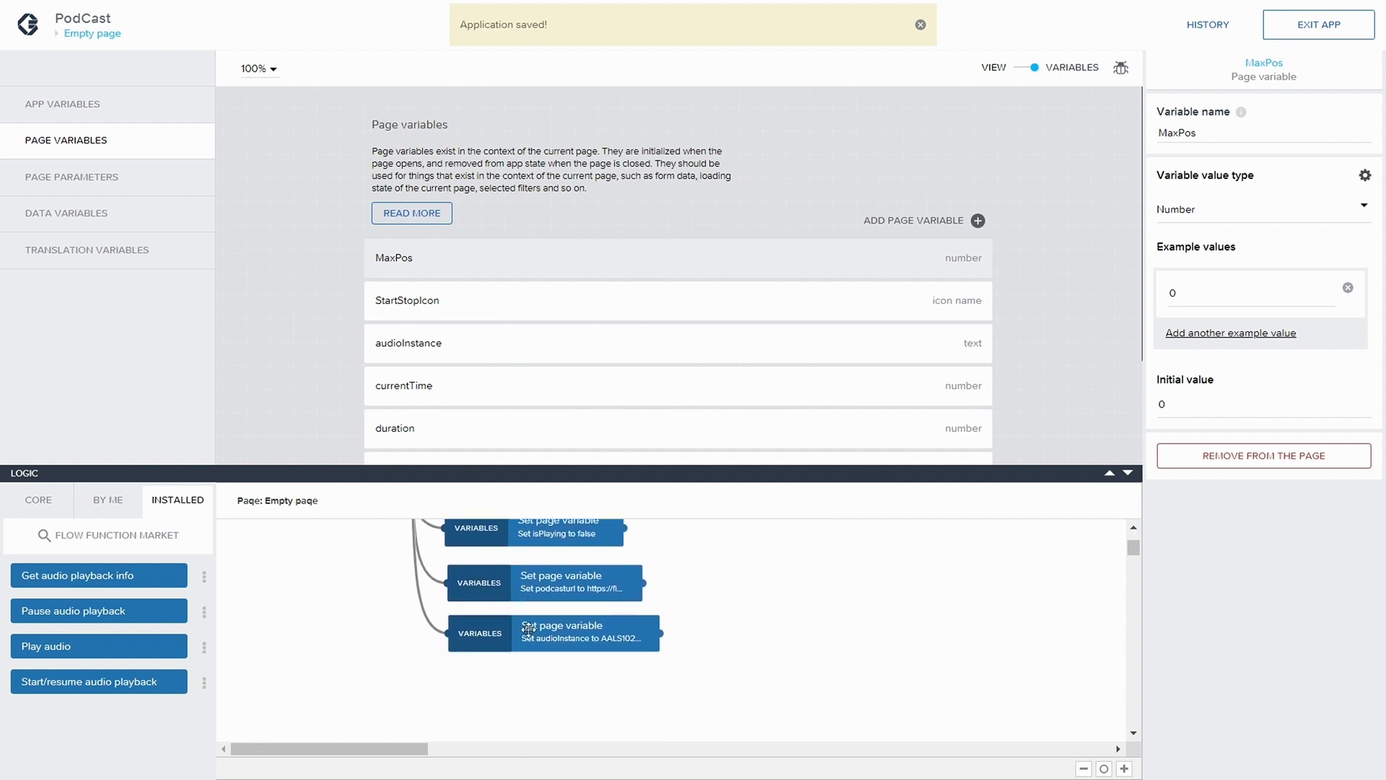
left_click(528, 629)
left_click(640, 608)
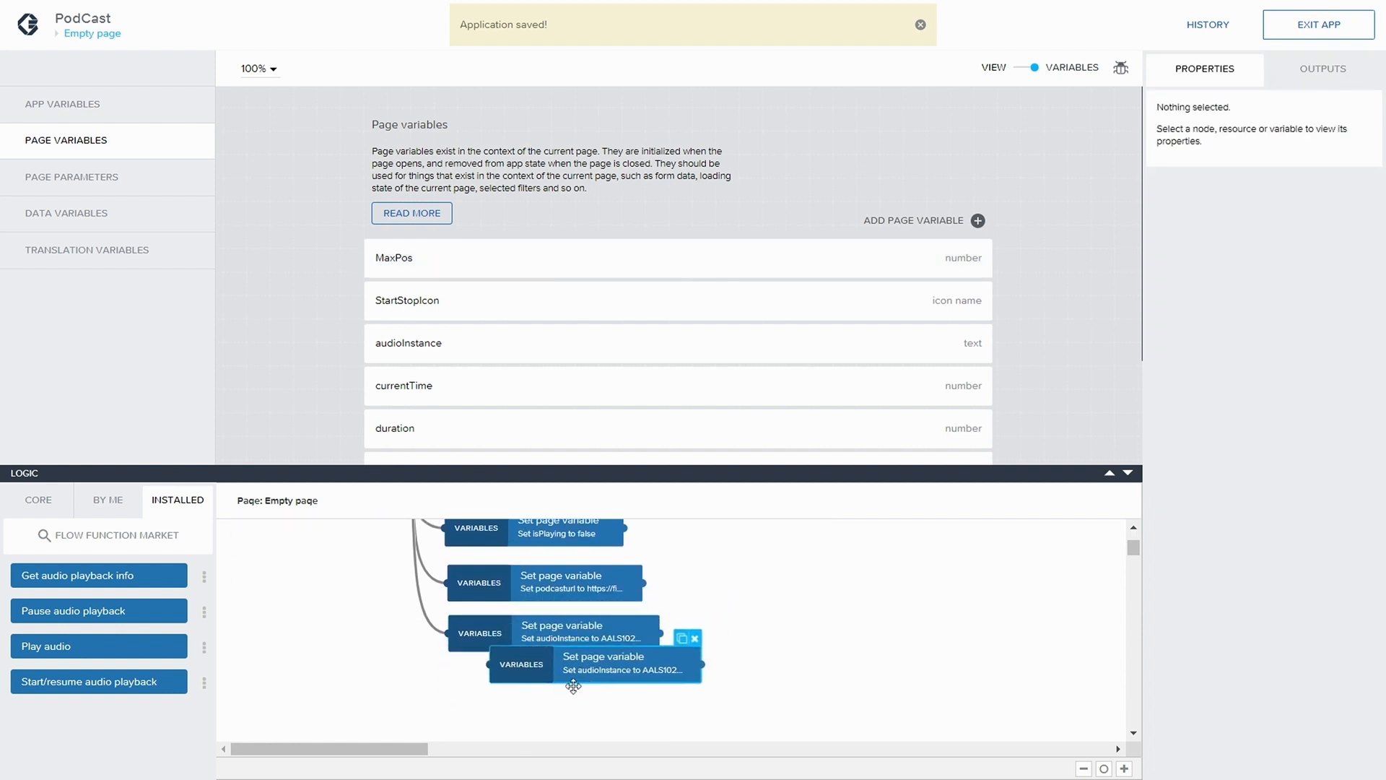
left_click_drag(573, 686, 556, 694)
Change the duplicated node's target page variable to MaxPos
left_click(568, 688)
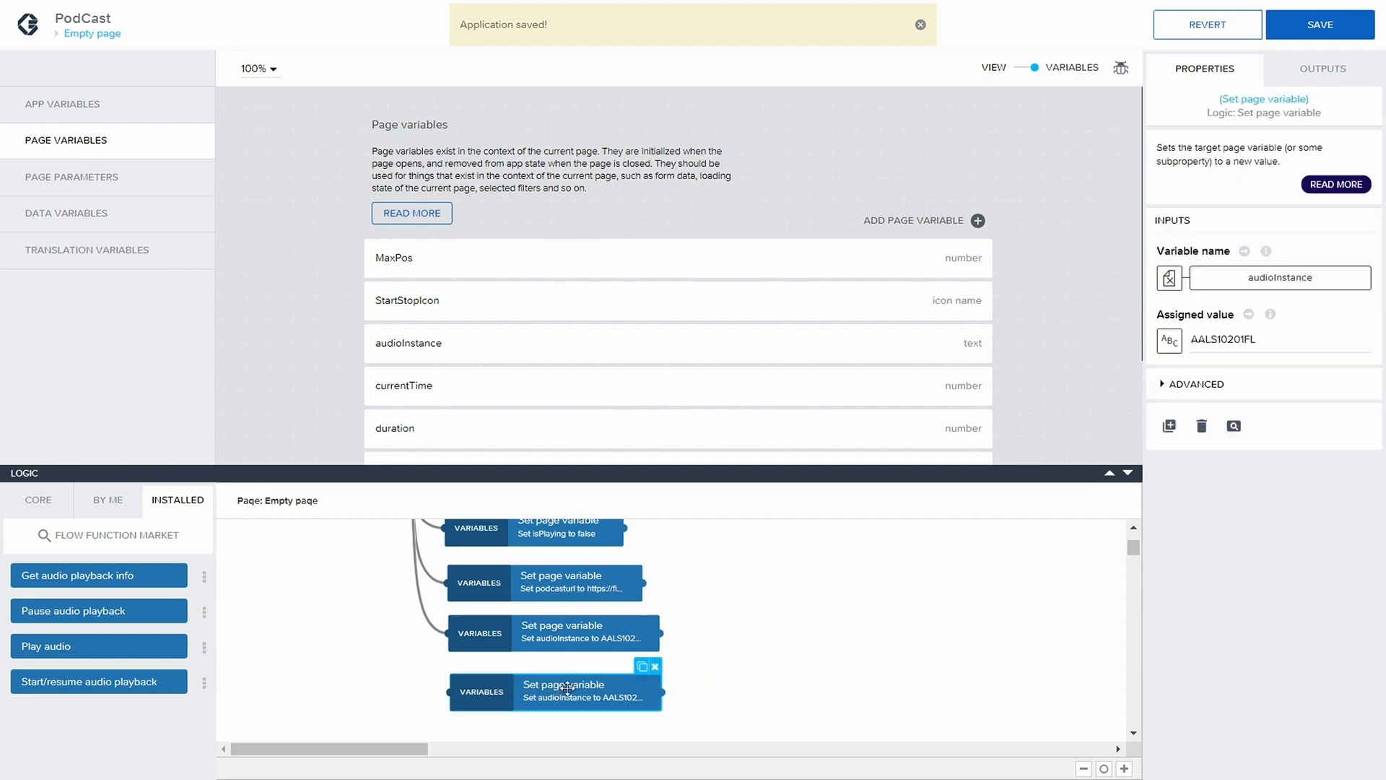
left_click(1242, 279)
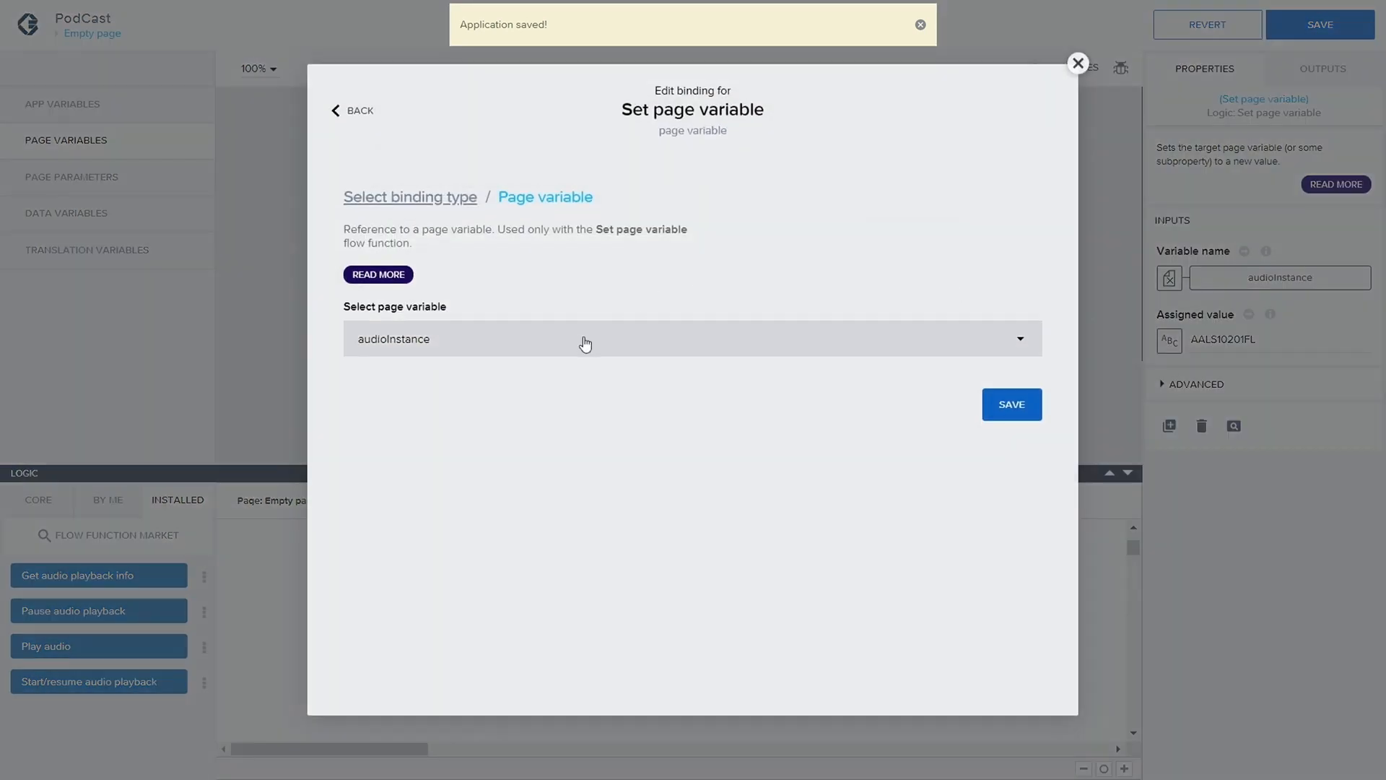
left_click(585, 344)
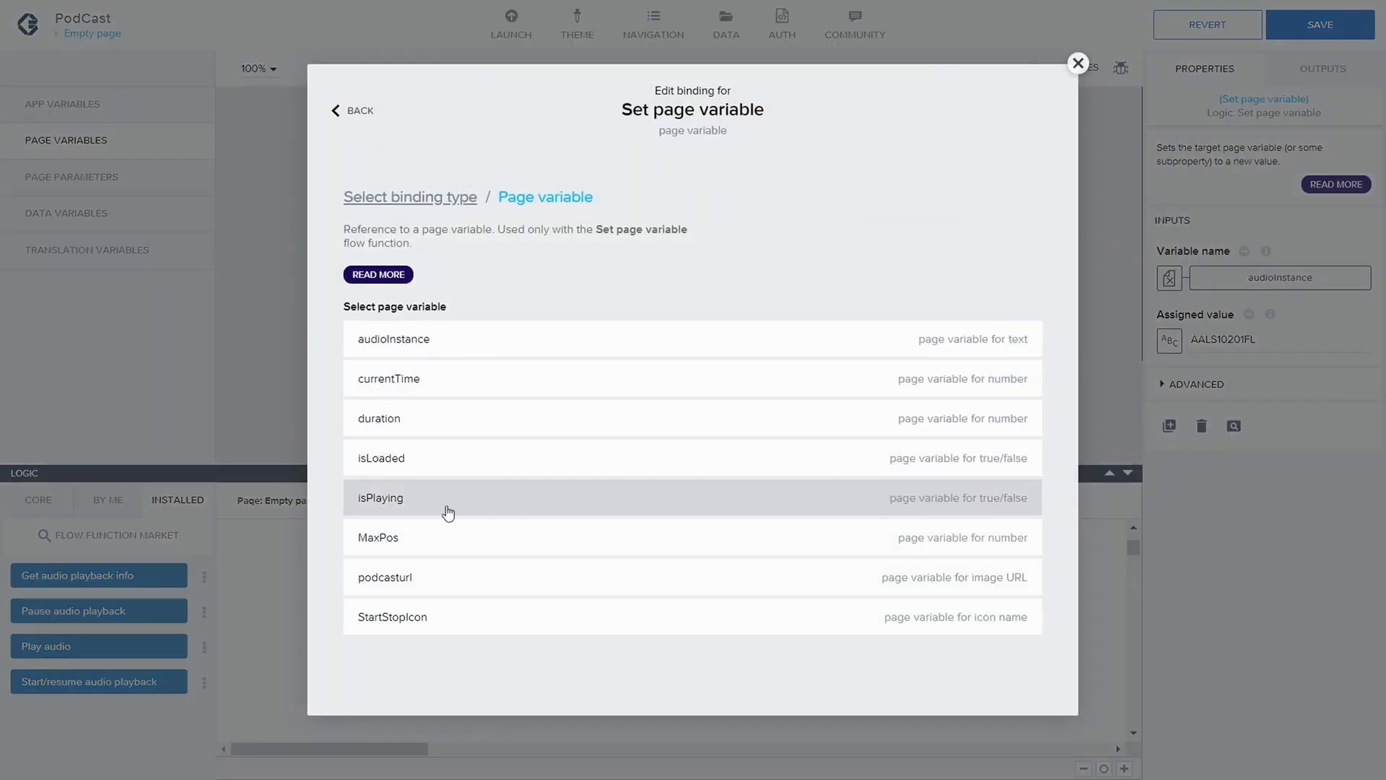
left_click(424, 542)
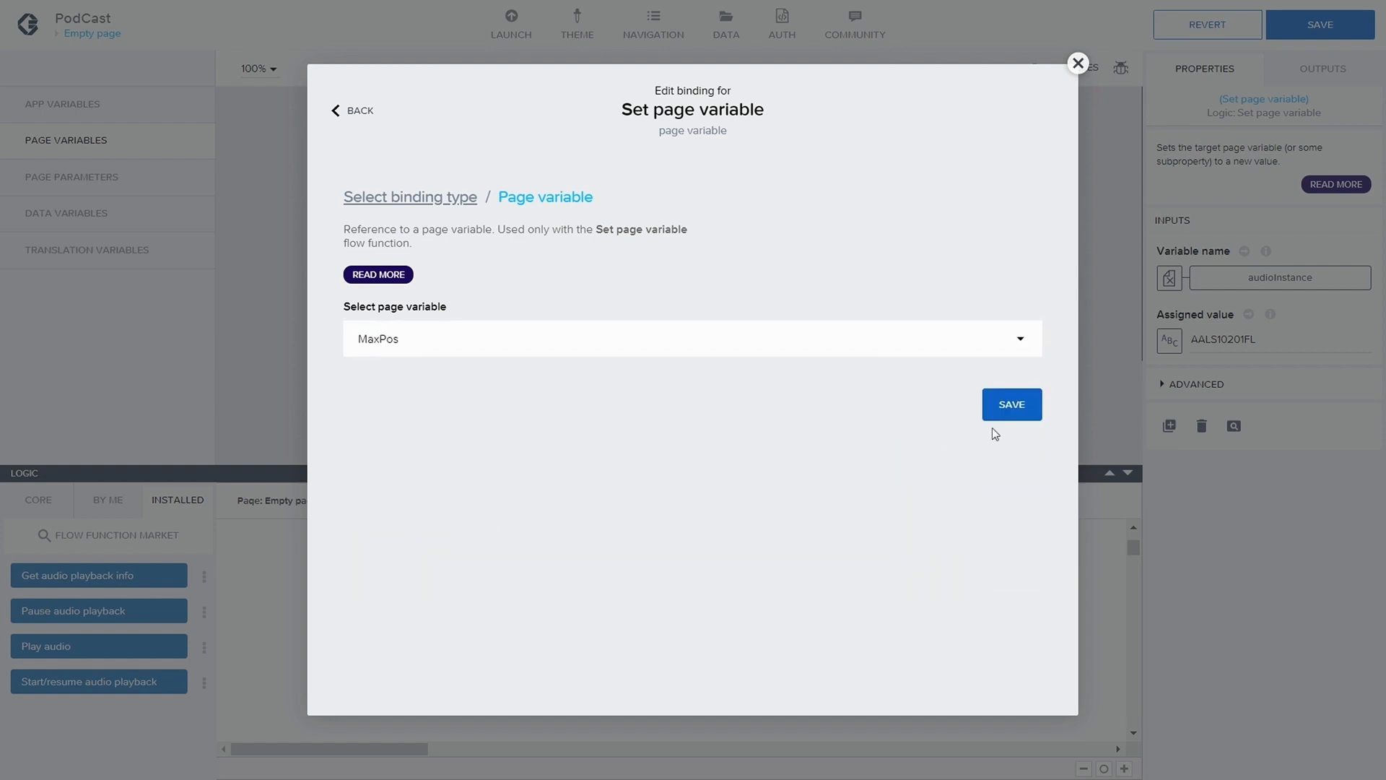
left_click(1004, 408)
Set the MaxPos node's assigned value to the formula systemVars.dimensions.screen.width * 0.90 and save the app
left_click(1170, 339)
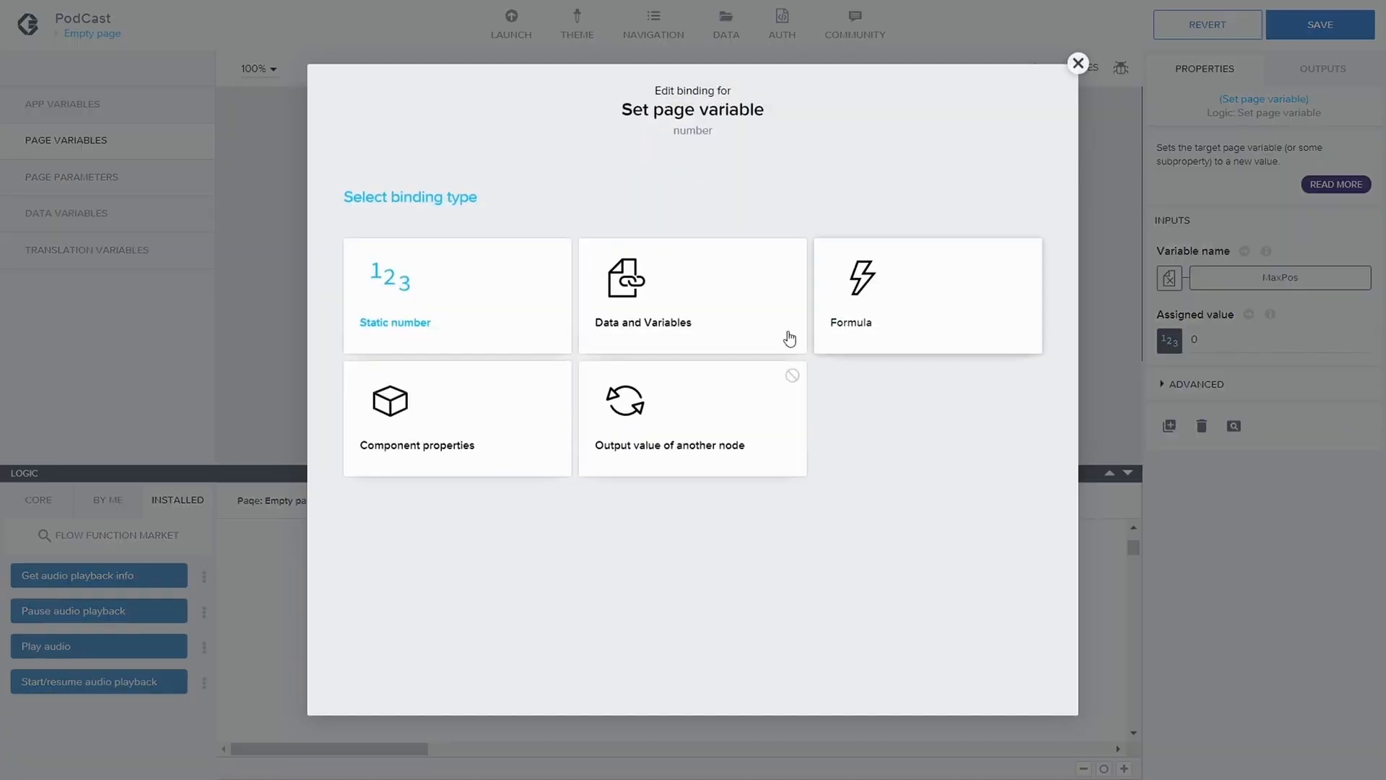
left_click(874, 321)
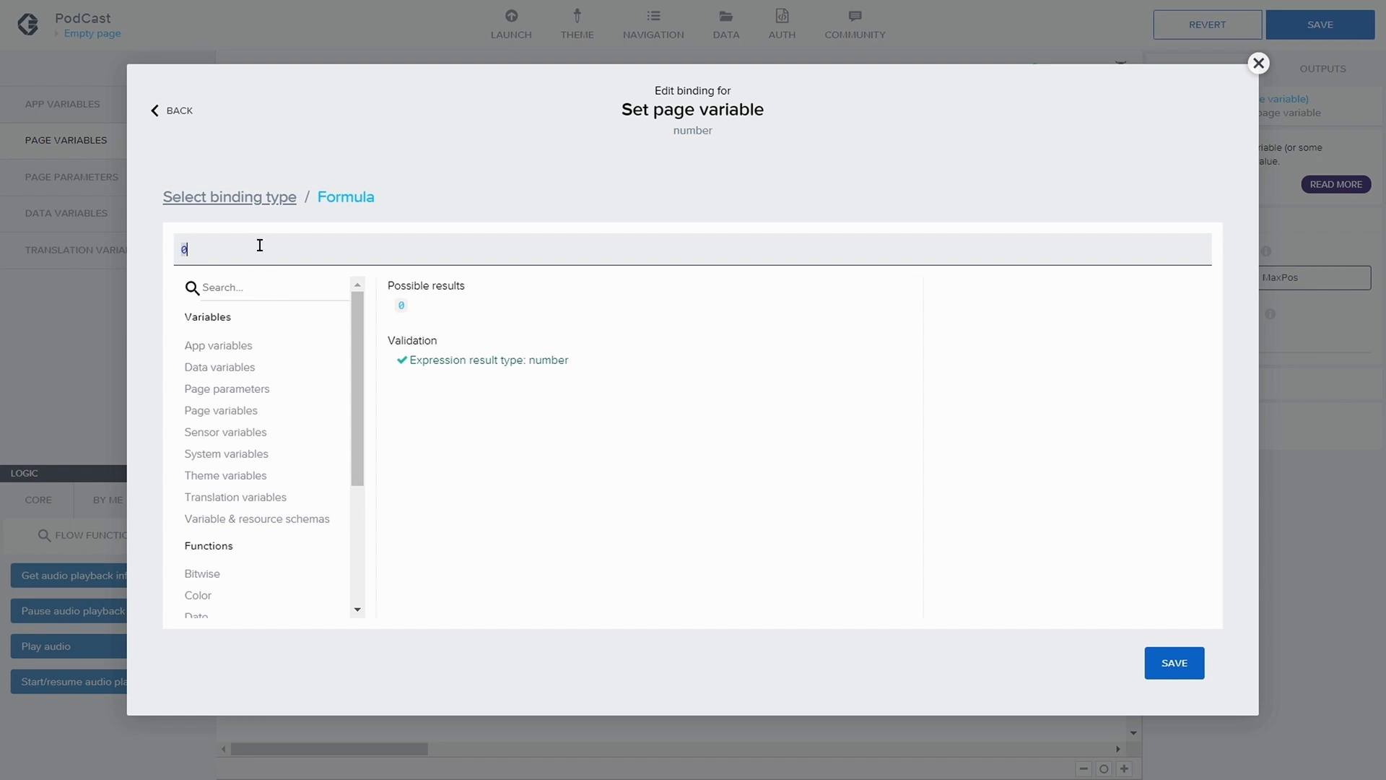
key("BackSpace")
type("s")
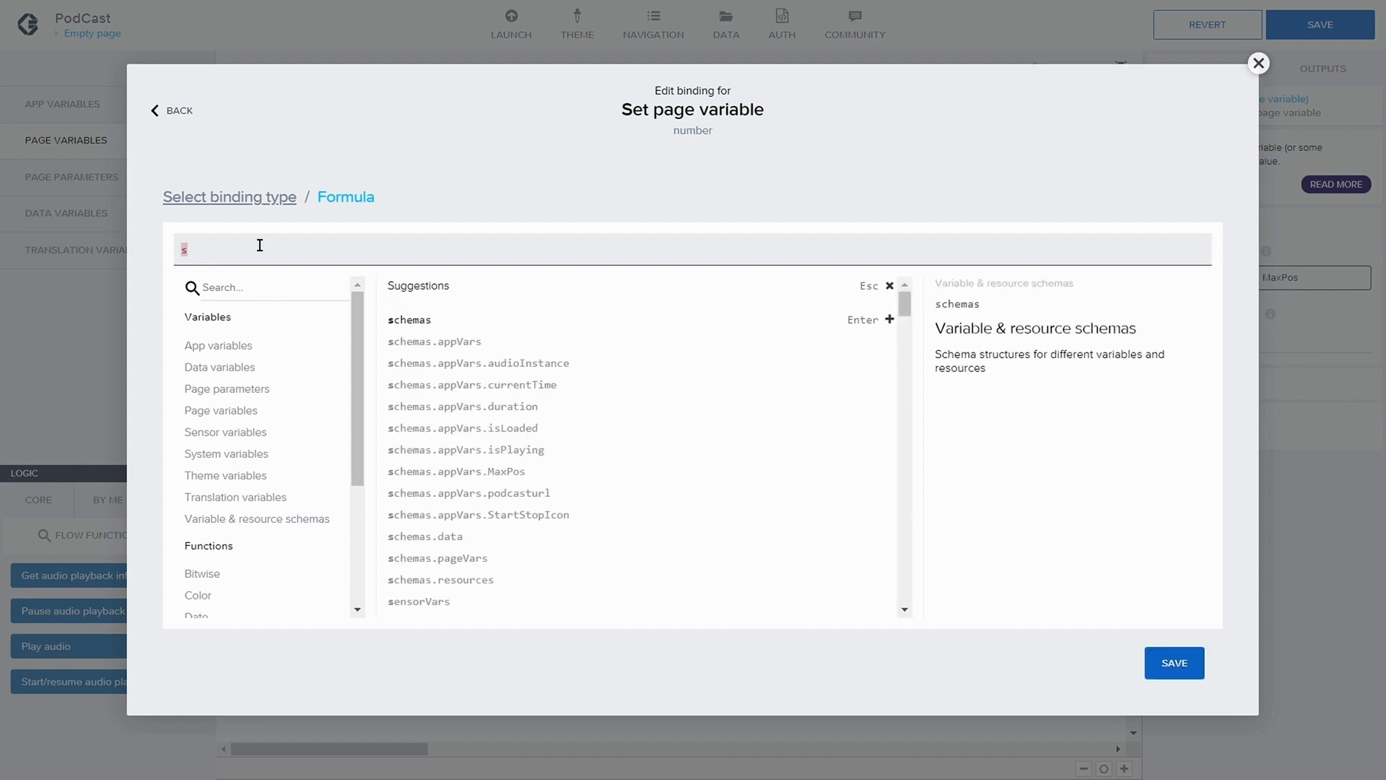
type("y")
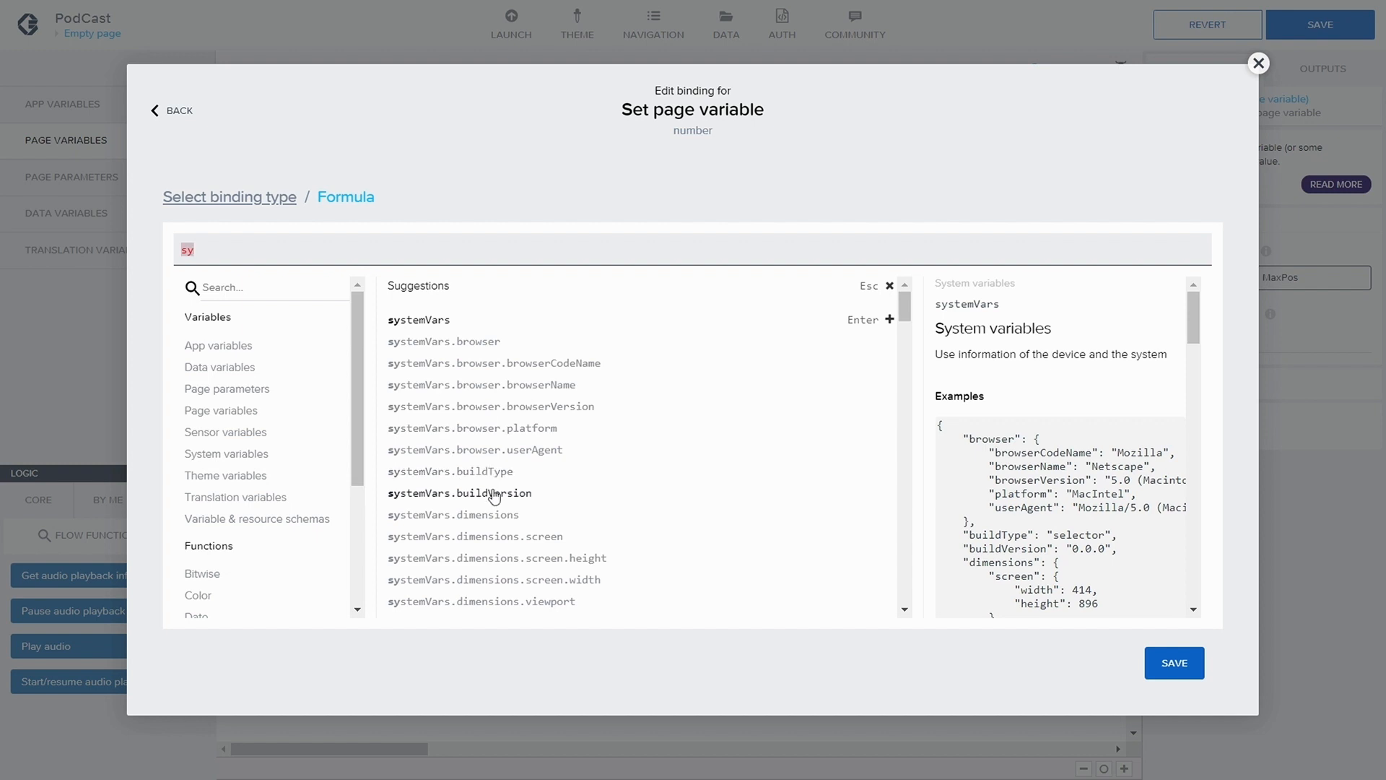
scroll(499, 506, "down", 1)
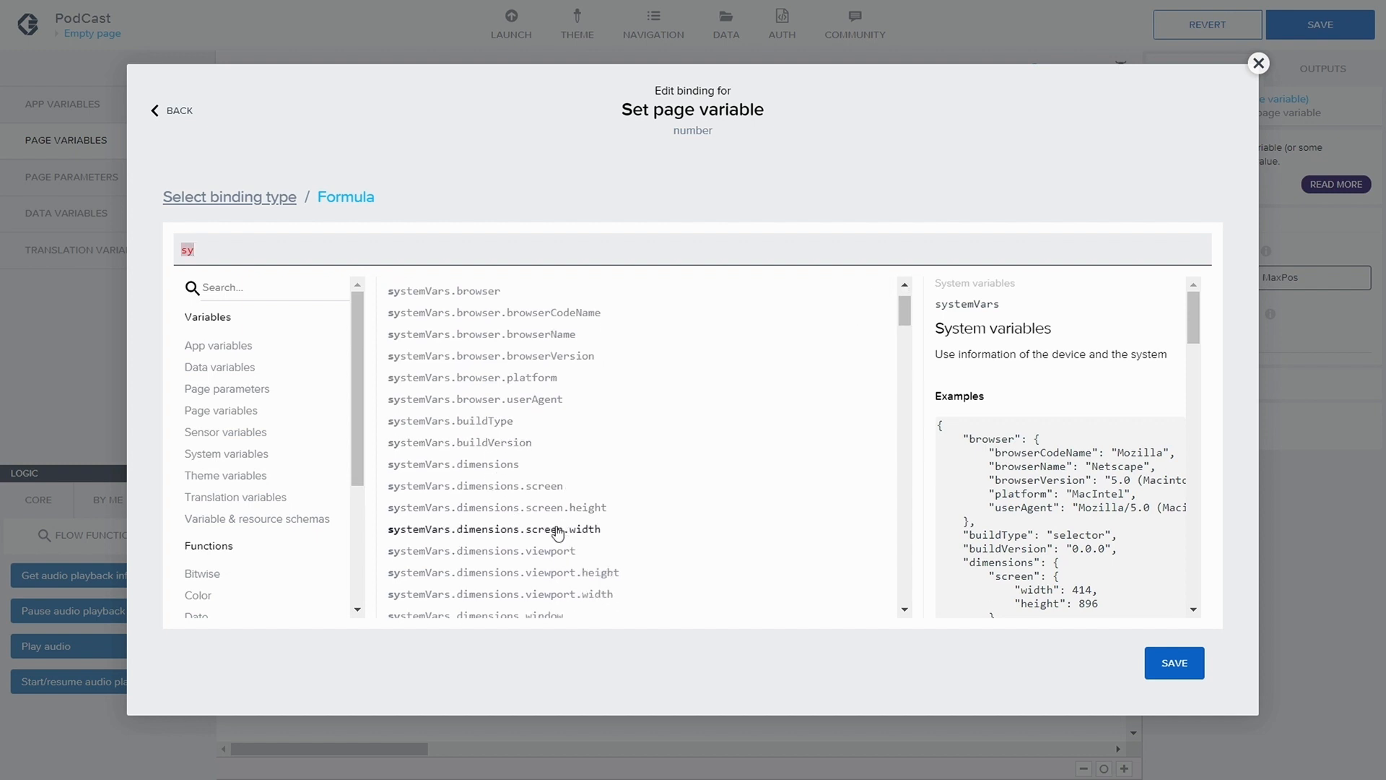
left_click(557, 533)
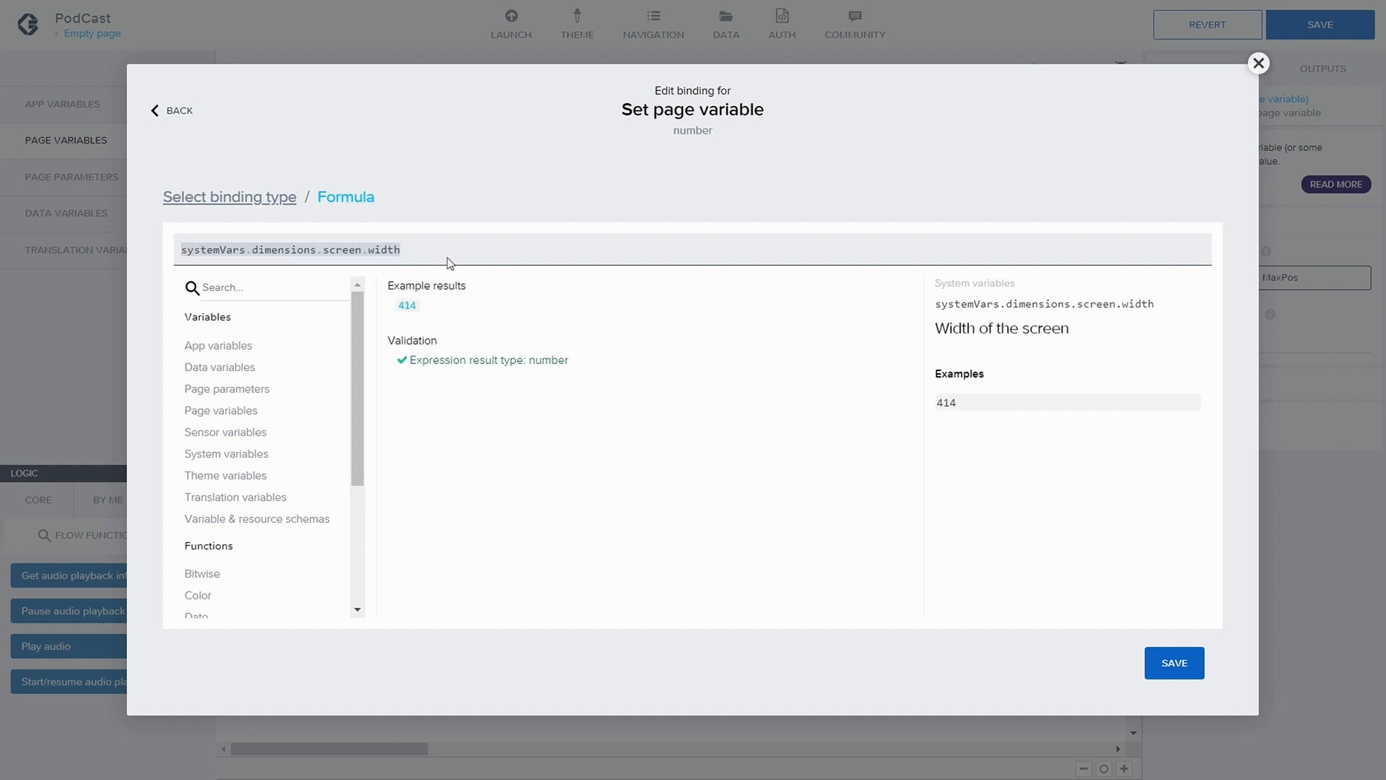
type("*")
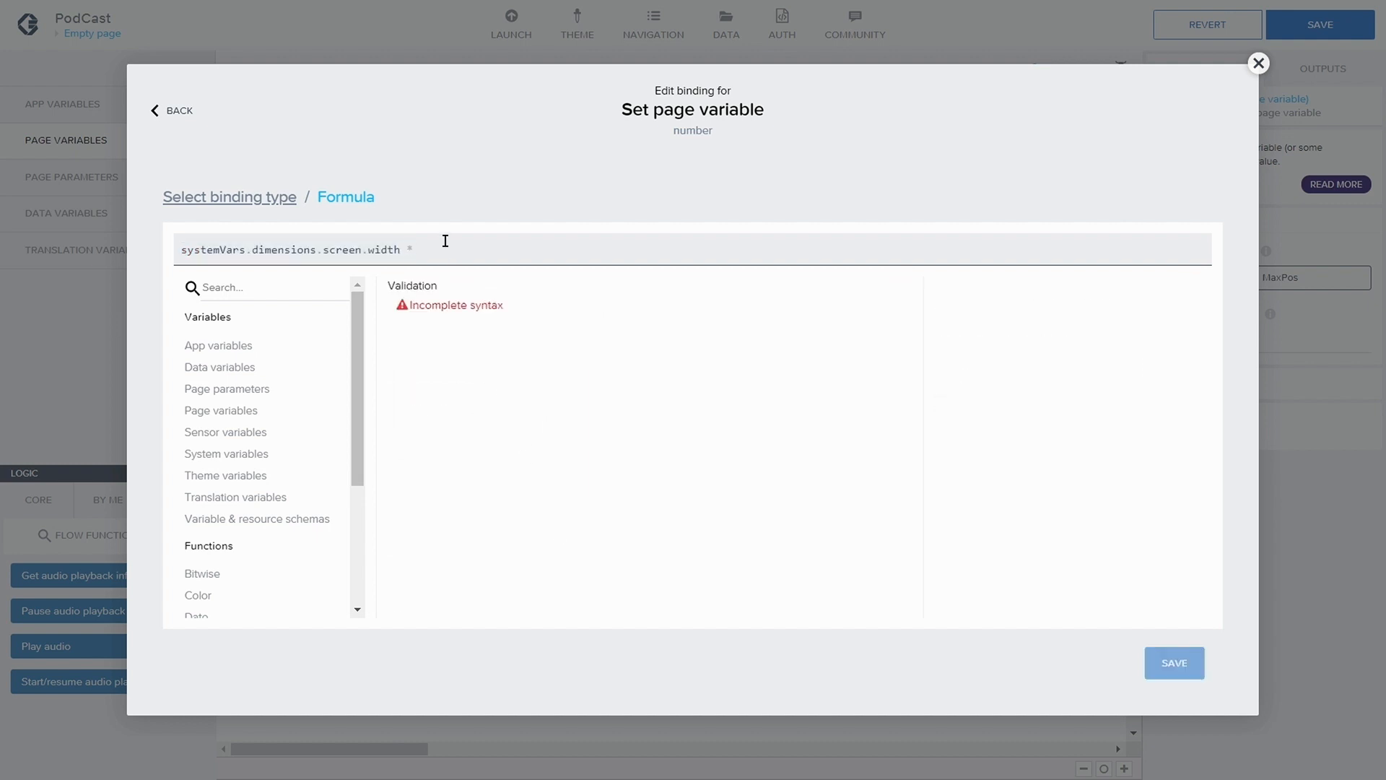
type(" 0.90")
key("BackSpace")
key("BackSpace")
type("0.90")
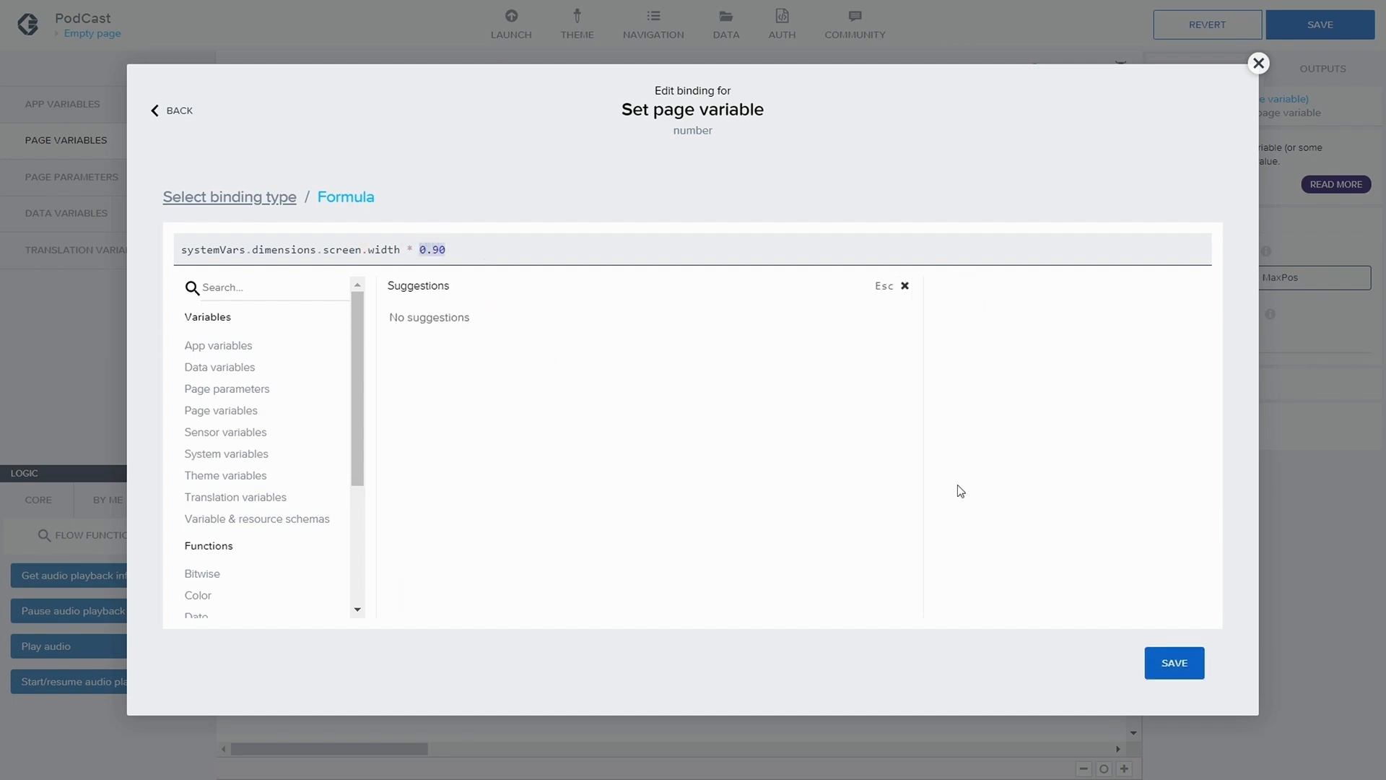
left_click(1156, 661)
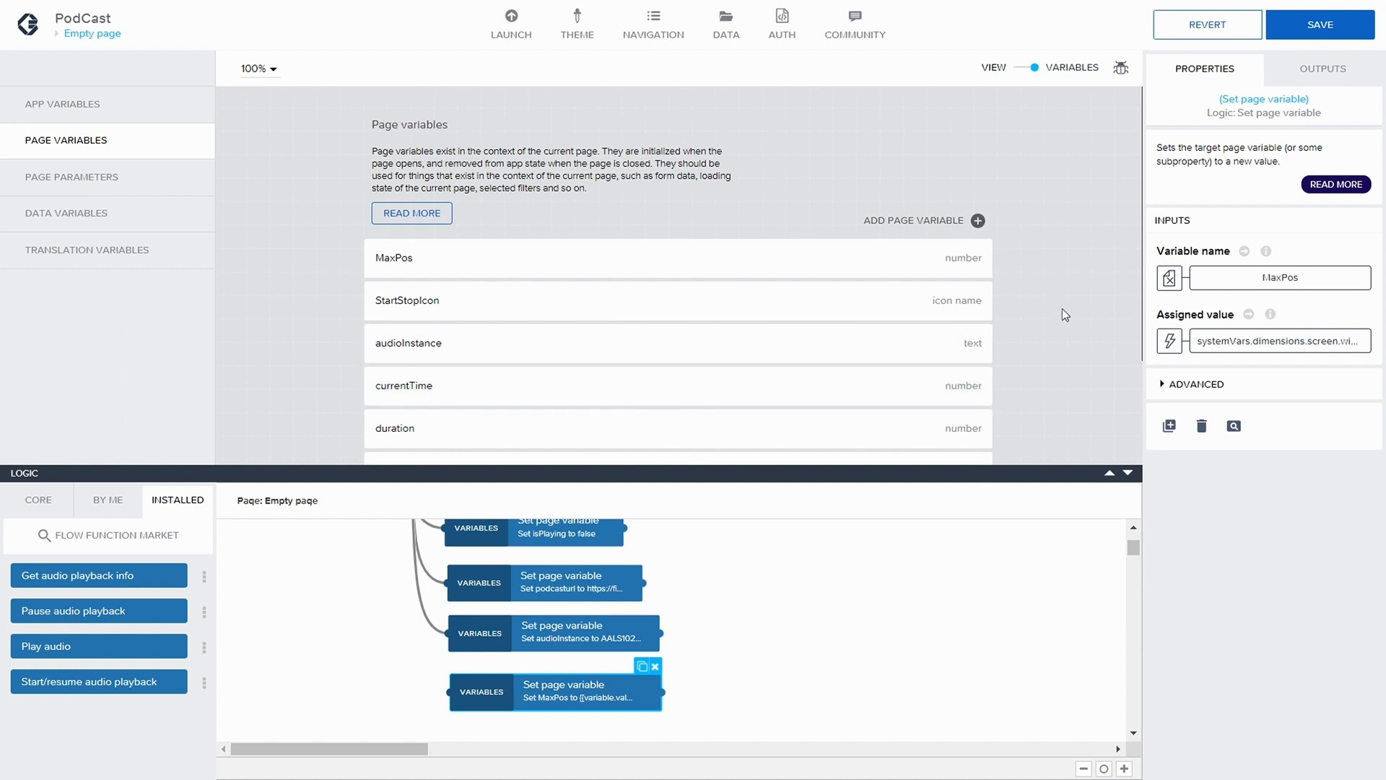
left_click(1320, 25)
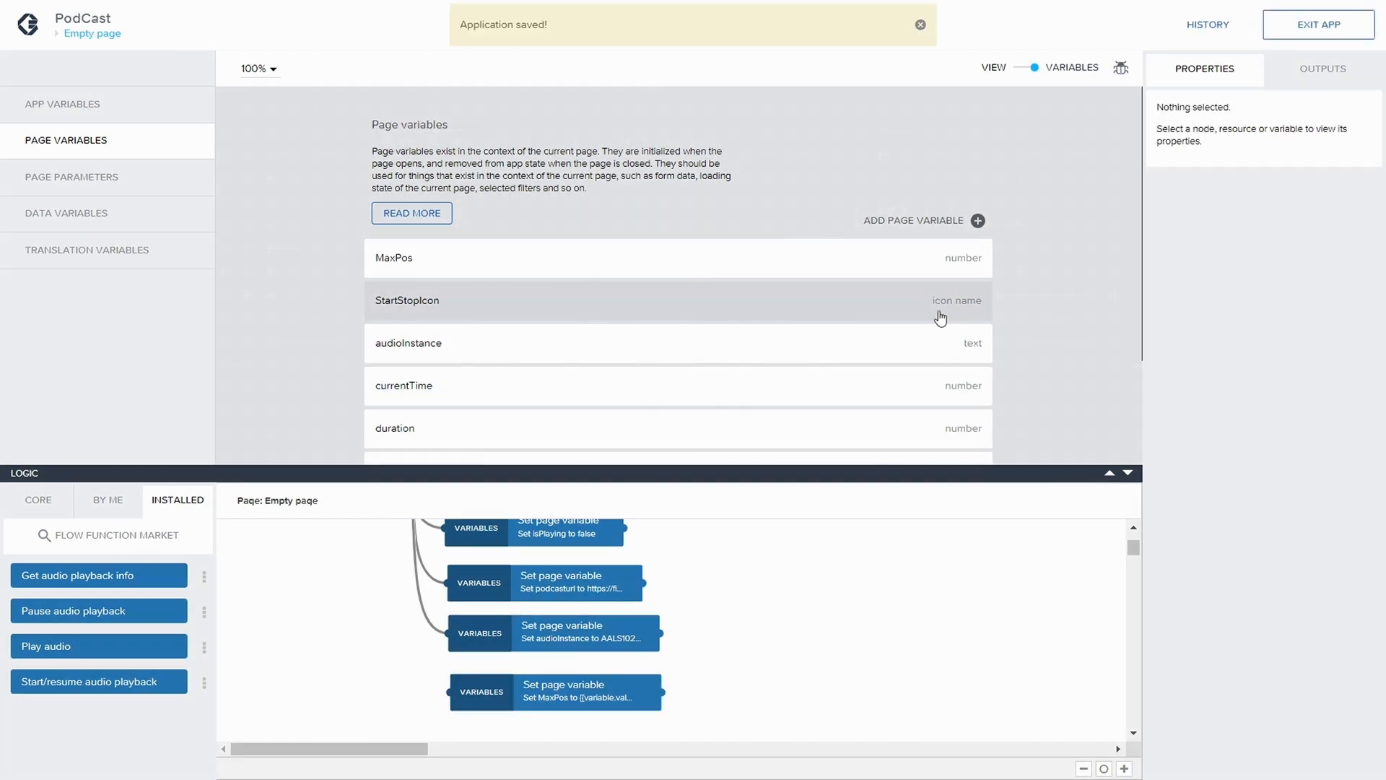
Return to the page view and examine the width and height settings of the outer Container Progress
scroll(1050, 217, "down", 3)
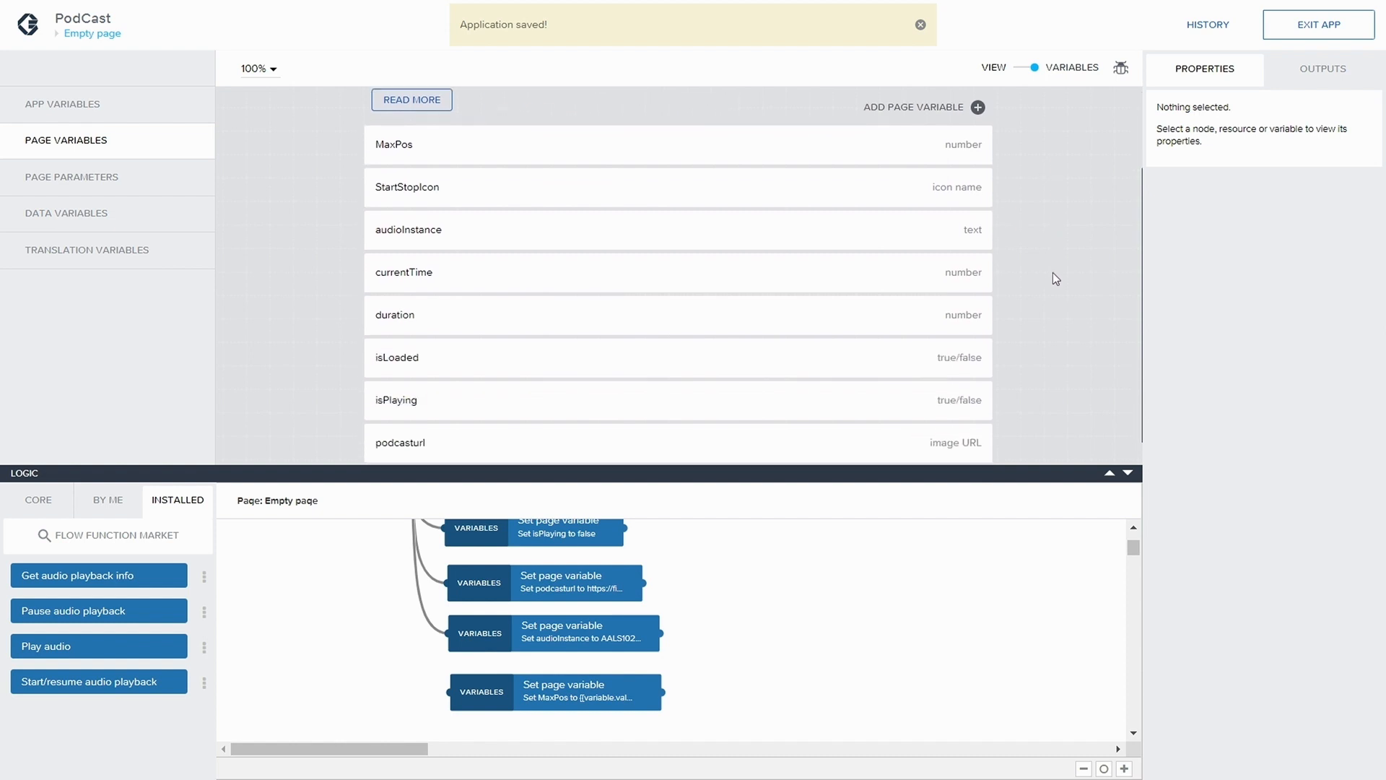
scroll(1053, 271, "up", 3)
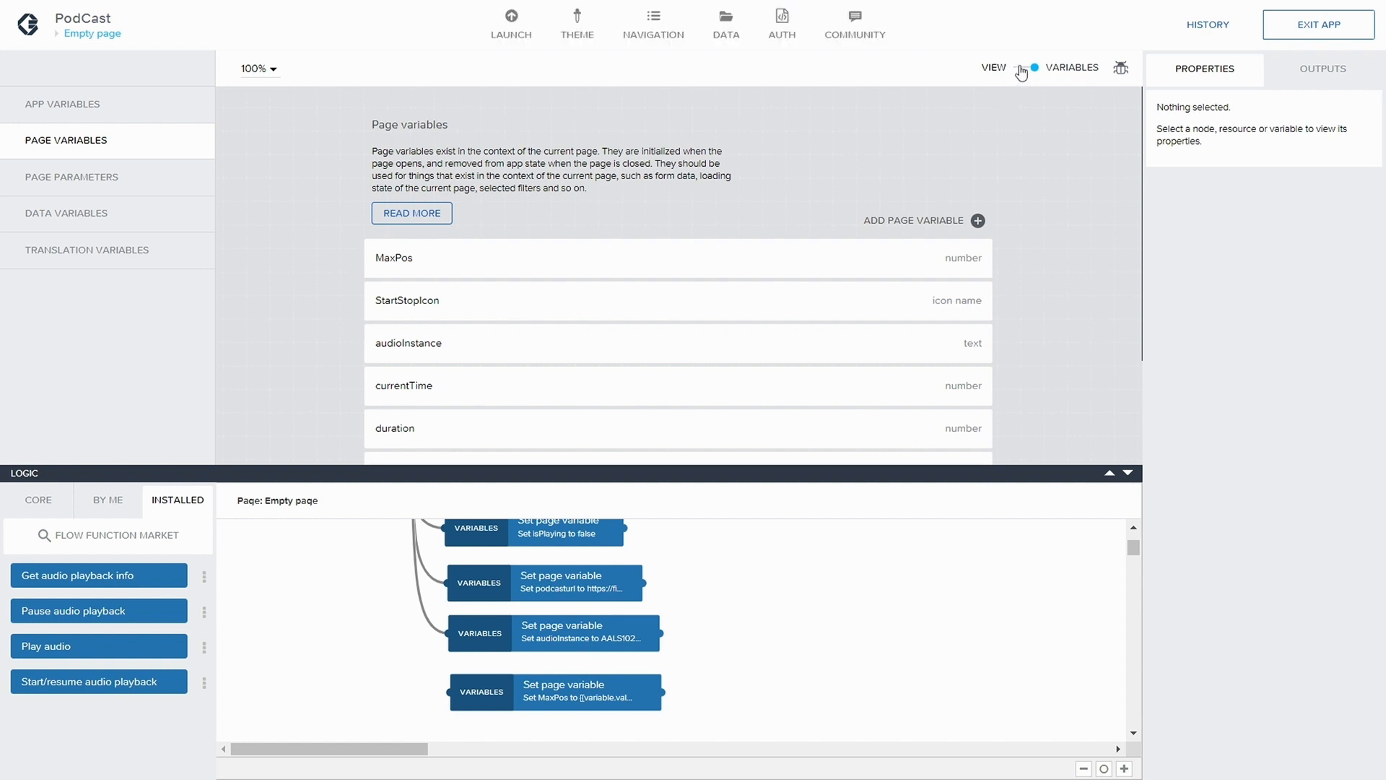
left_click(1021, 72)
left_click(844, 148)
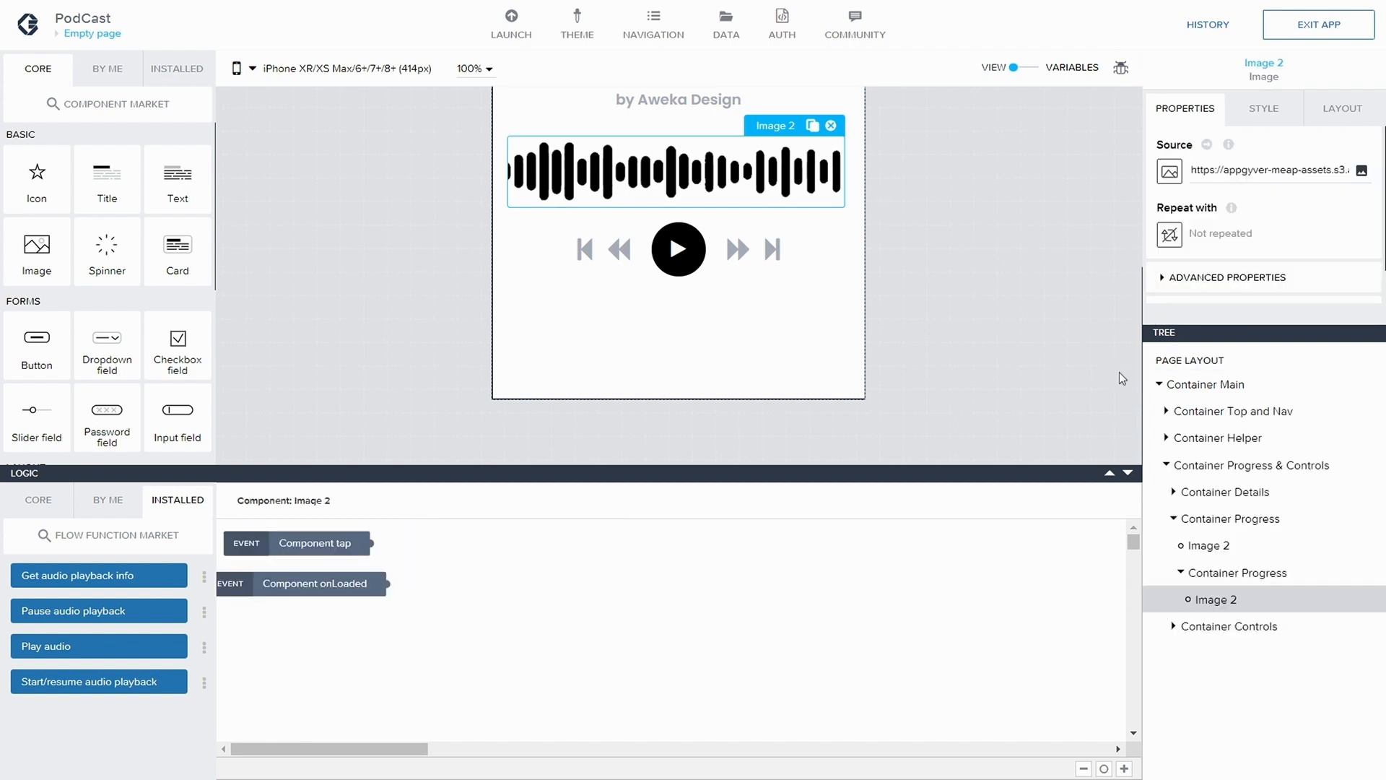
left_click(1262, 519)
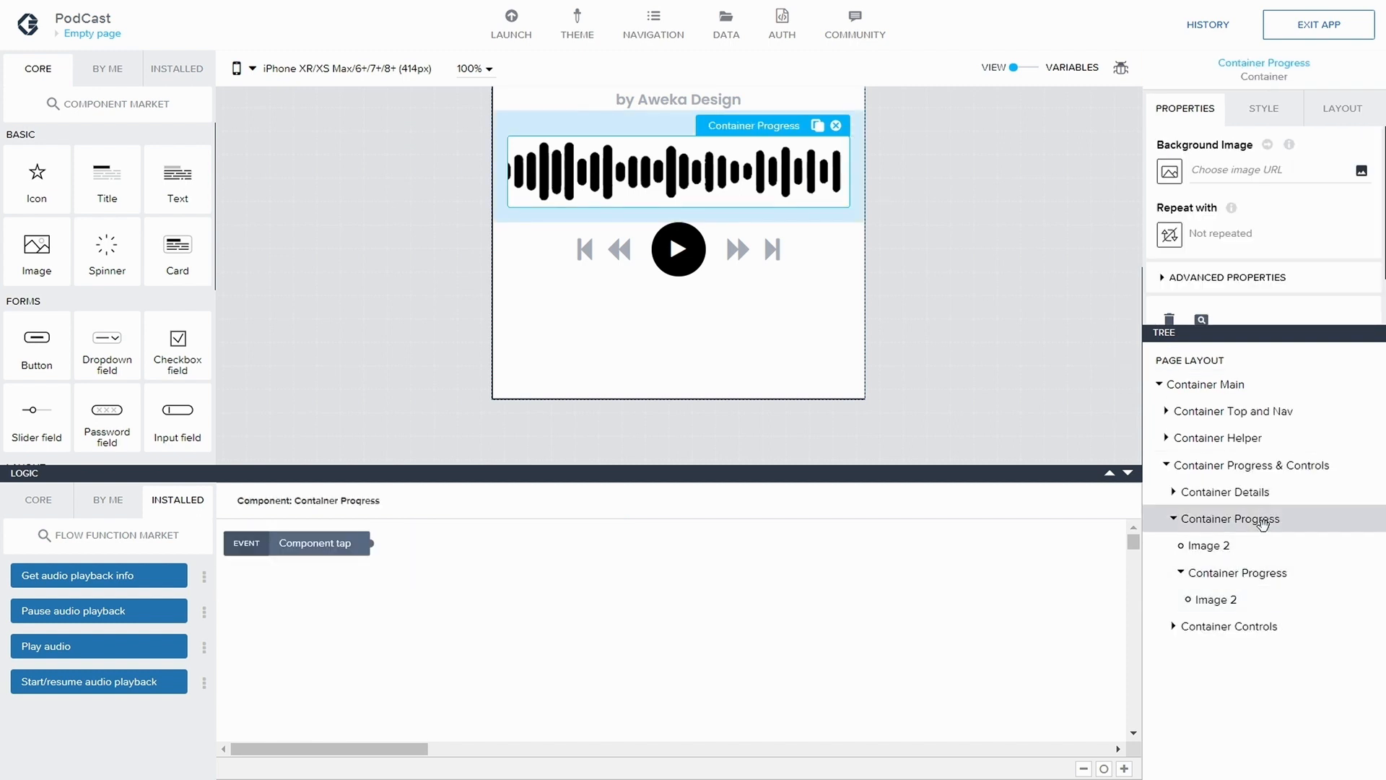
scroll(1231, 217, "down", 2)
left_click(1331, 114)
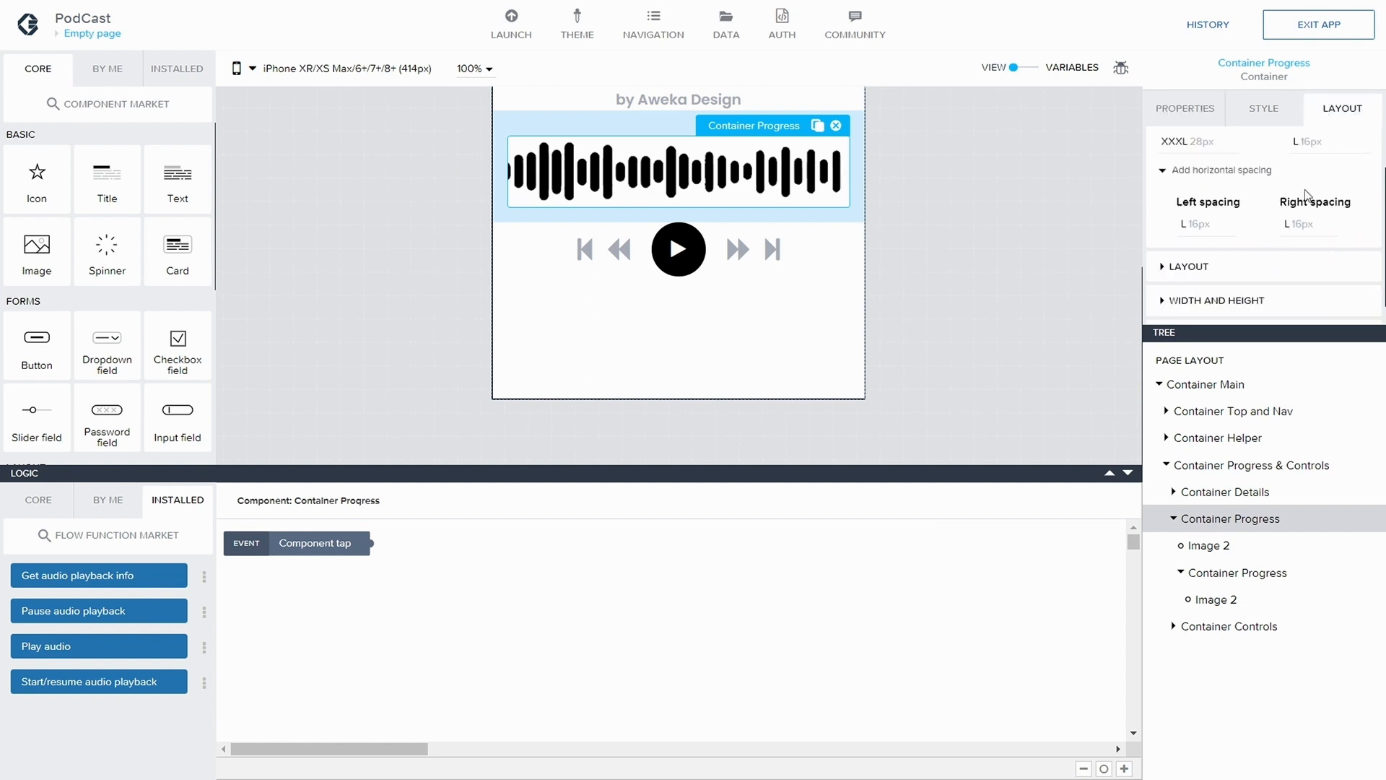
scroll(1264, 216, "down", 1)
left_click(1174, 280)
scroll(1289, 270, "down", 3)
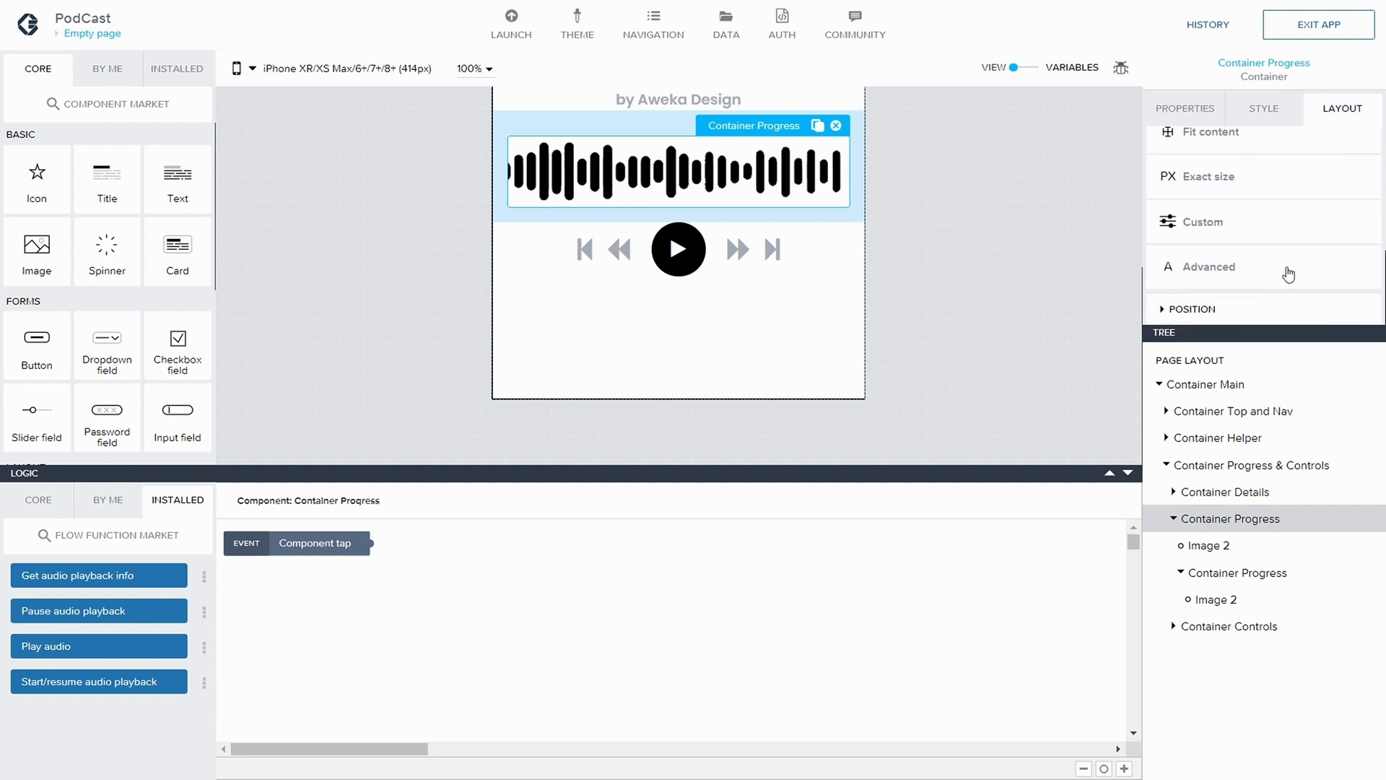
Bind the width of Image 2 directly inside the outer Container Progress to the formula pageVars.MaxPos and save the app
left_click(1225, 547)
scroll(1253, 224, "down", 2)
left_click(1254, 218)
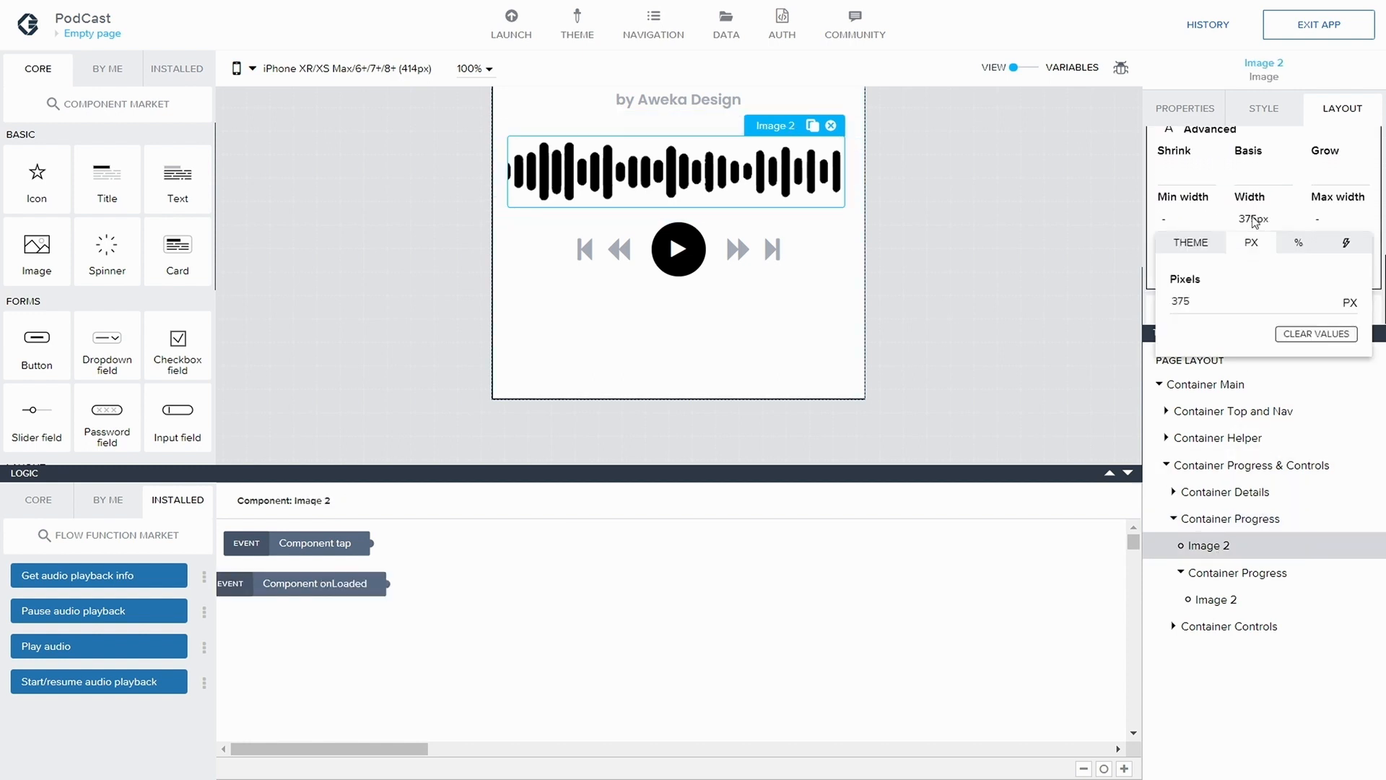
left_click(1341, 245)
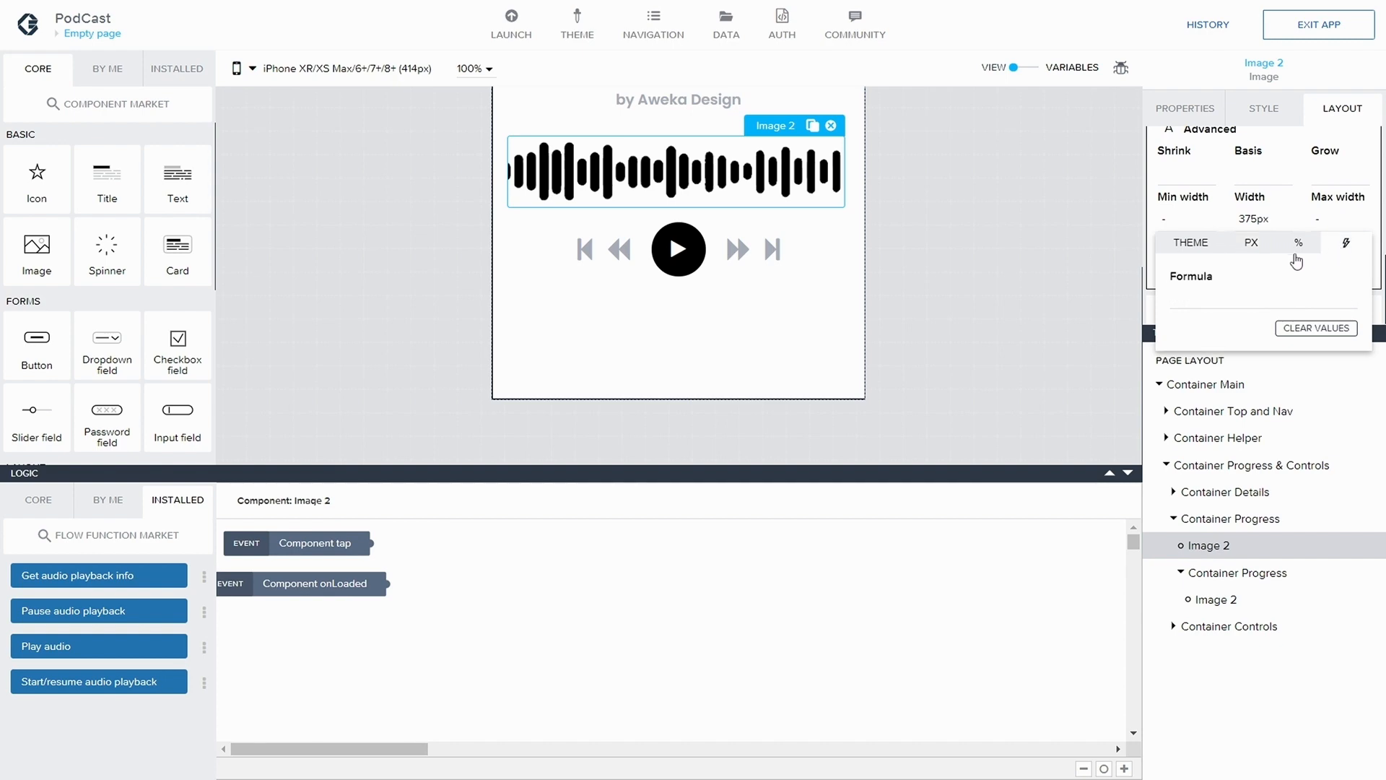
left_click(1201, 309)
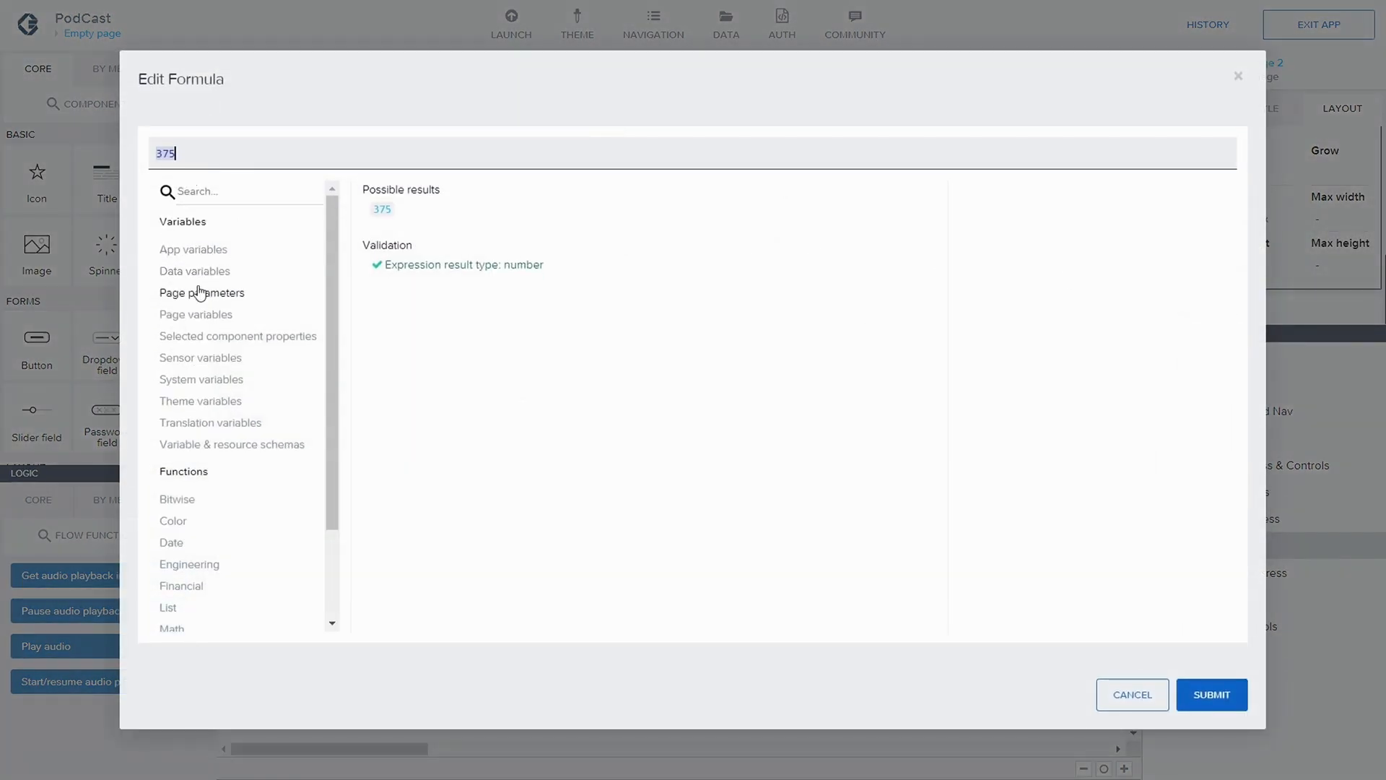
left_click(200, 314)
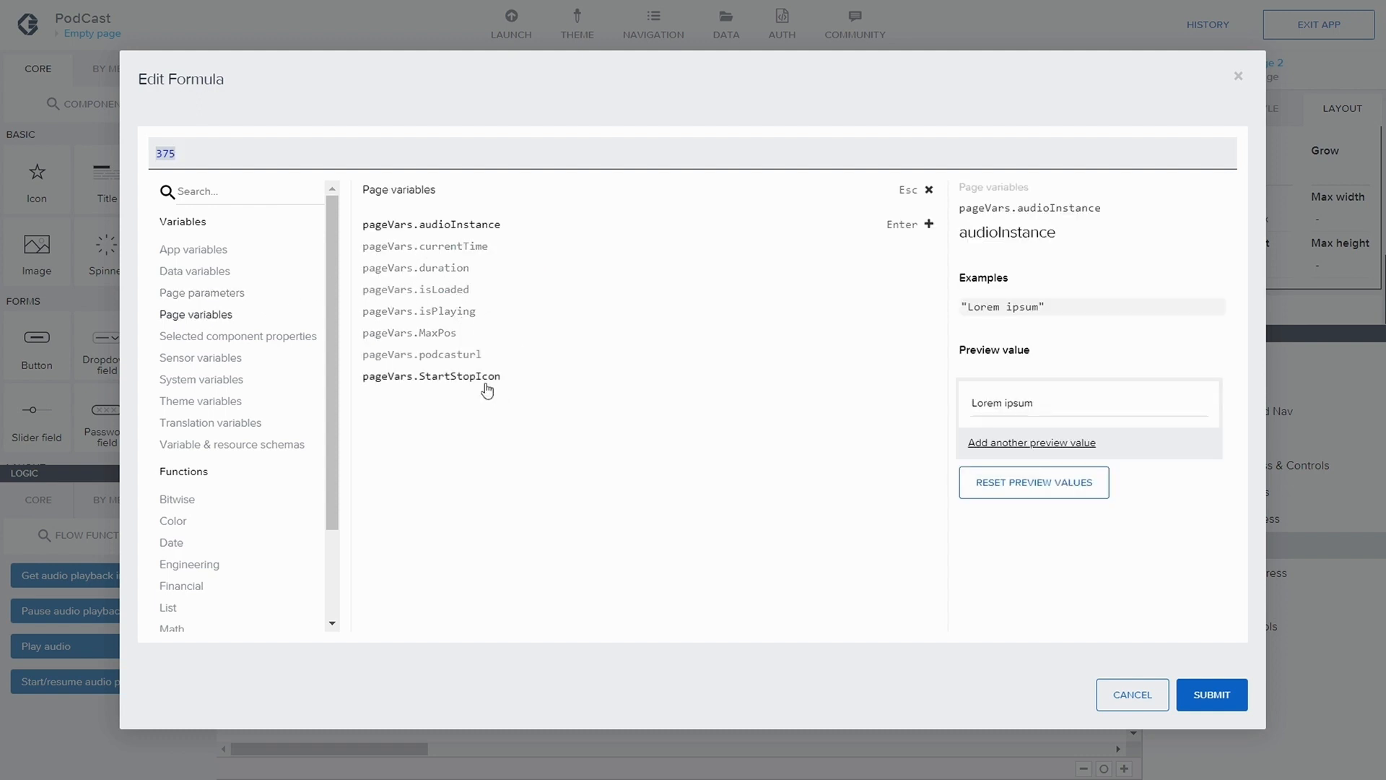
left_click(426, 333)
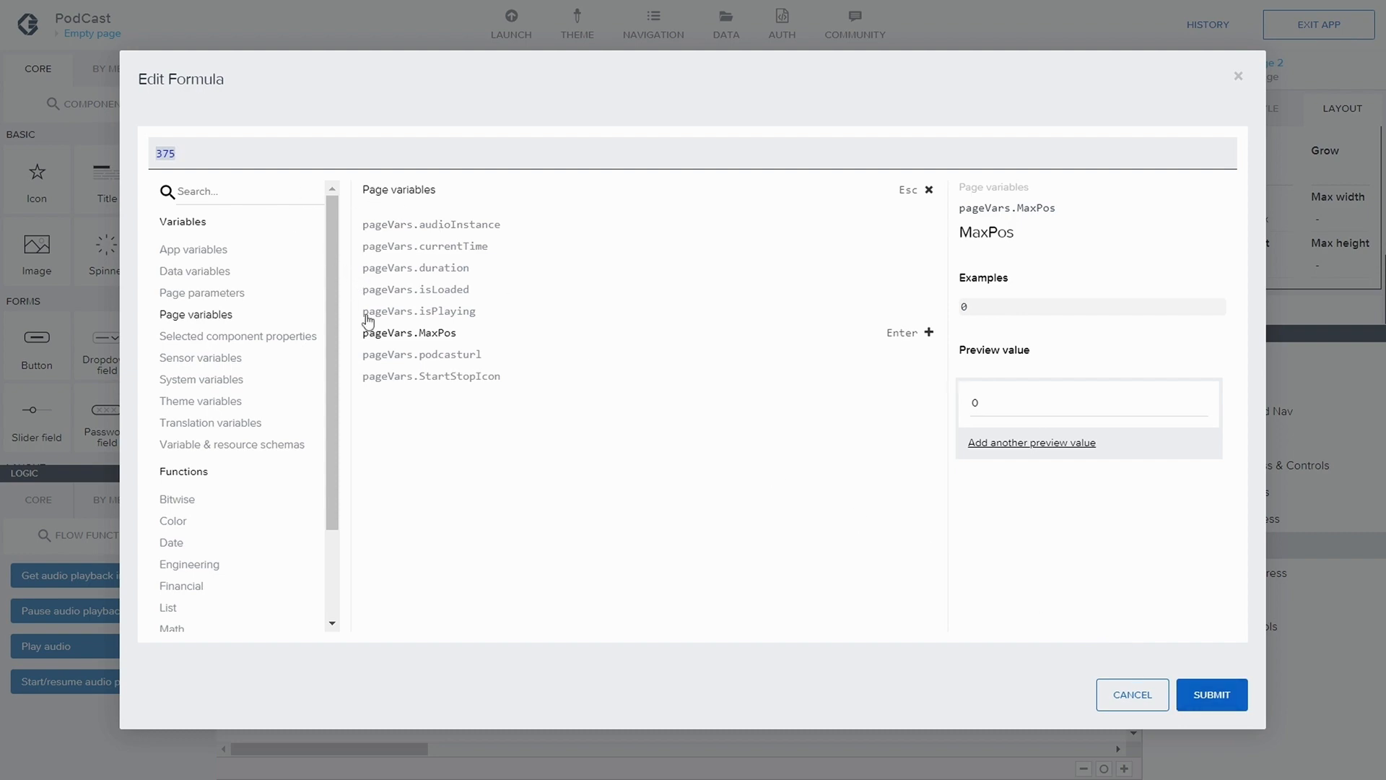
left_click(394, 334)
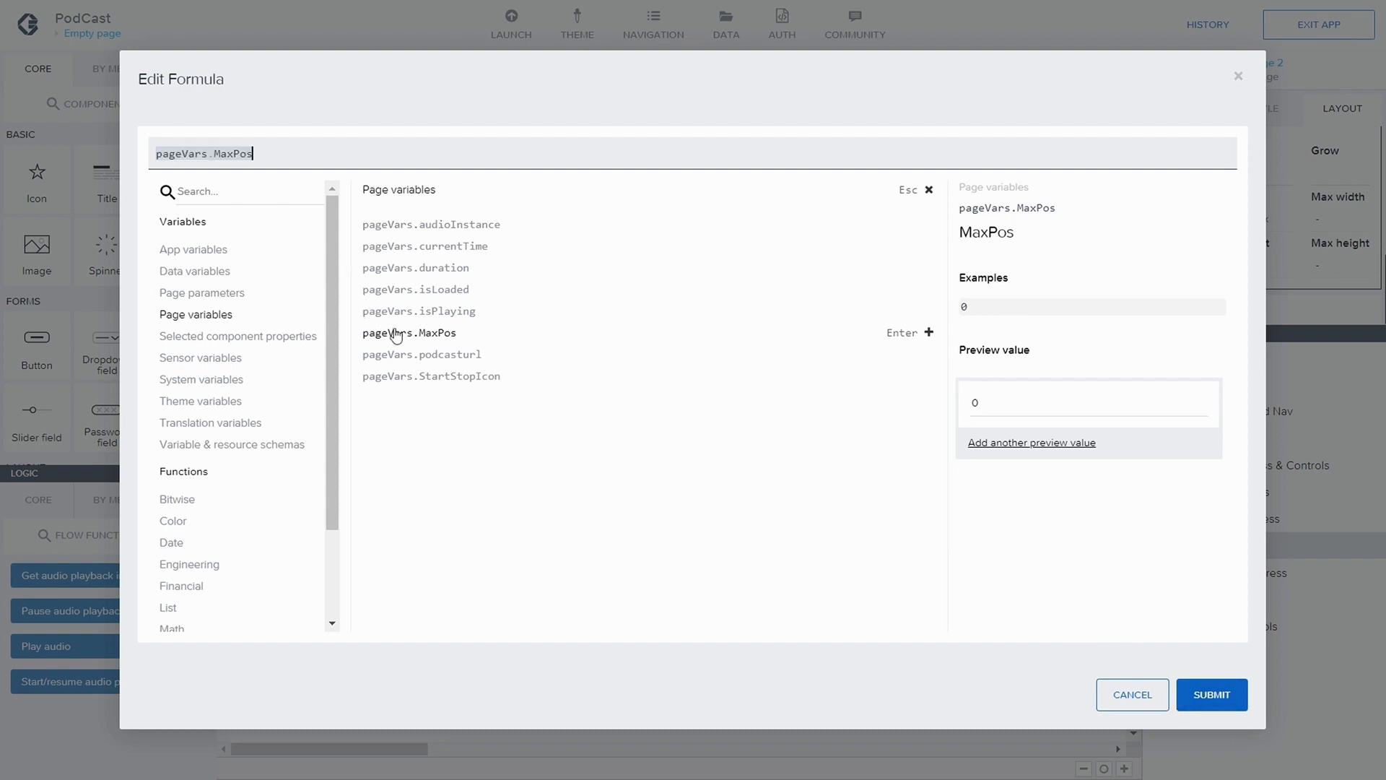
left_click(1213, 711)
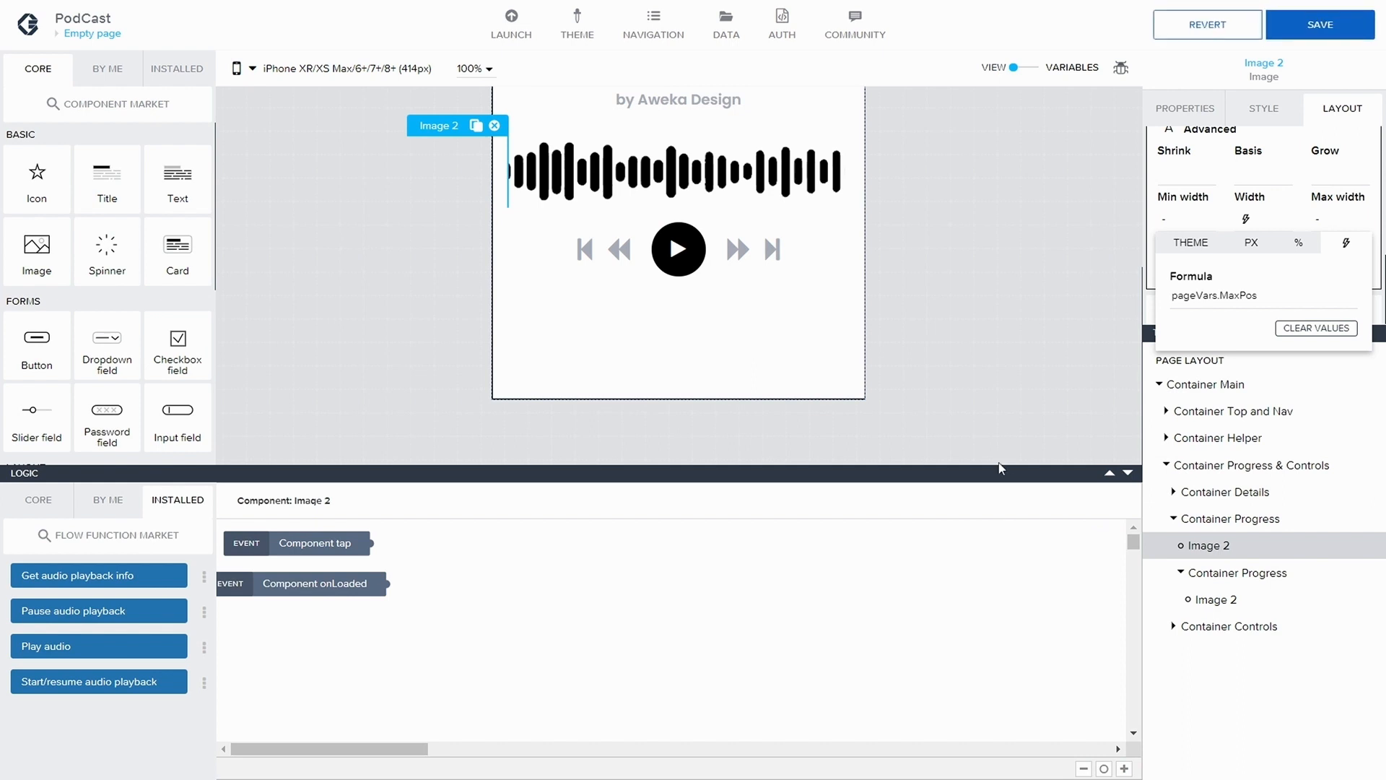
left_click(1093, 192)
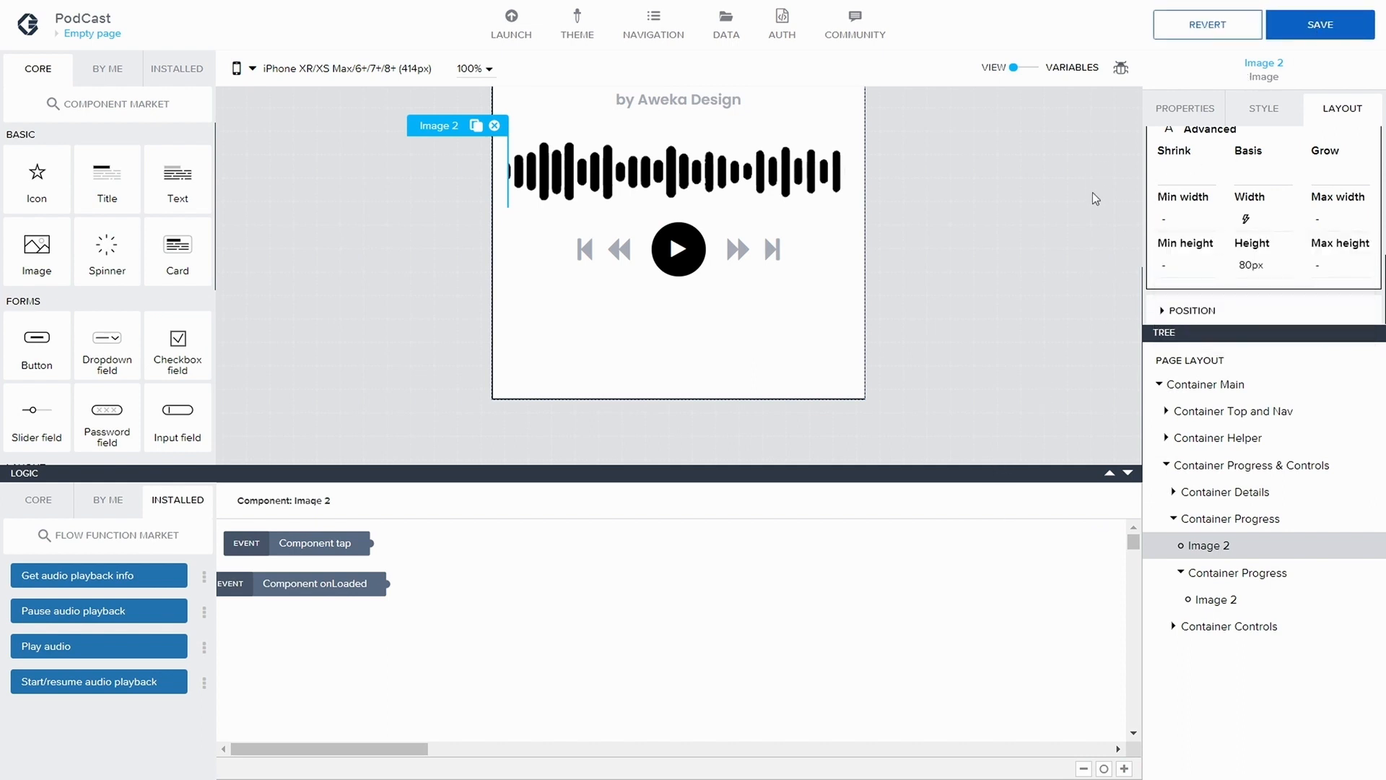
left_click(1324, 26)
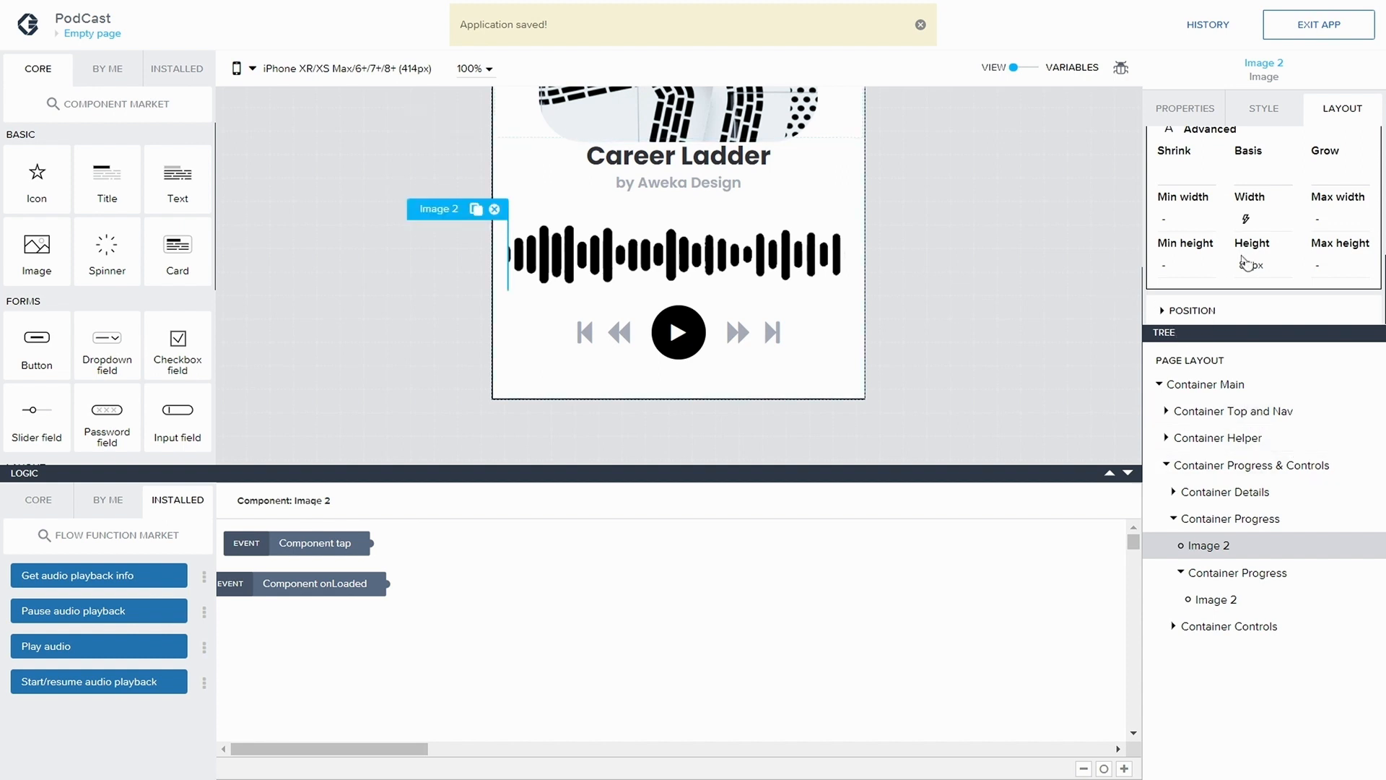
Set both the example value and the initial value of the MaxPos page variable to 375
scroll(1206, 263, "up", 3)
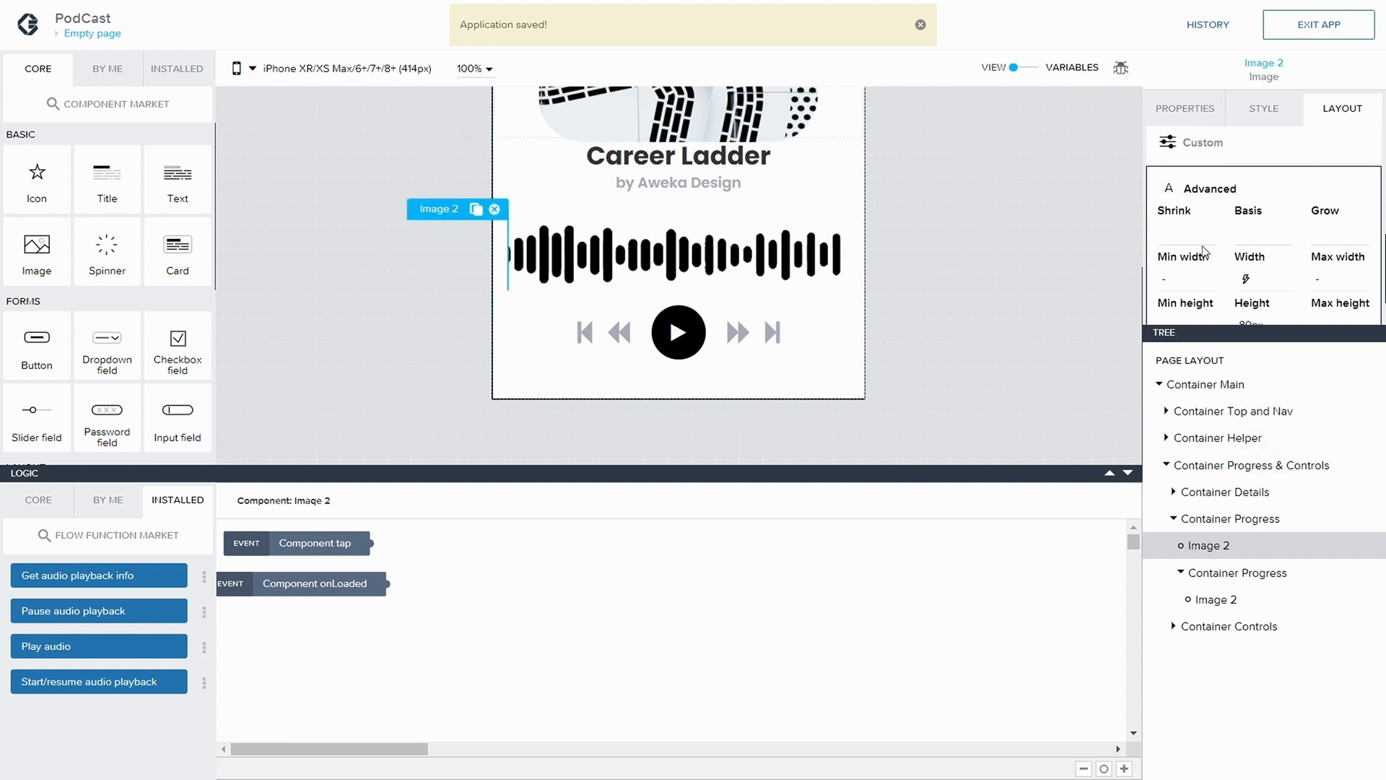
scroll(1204, 245, "down", 2)
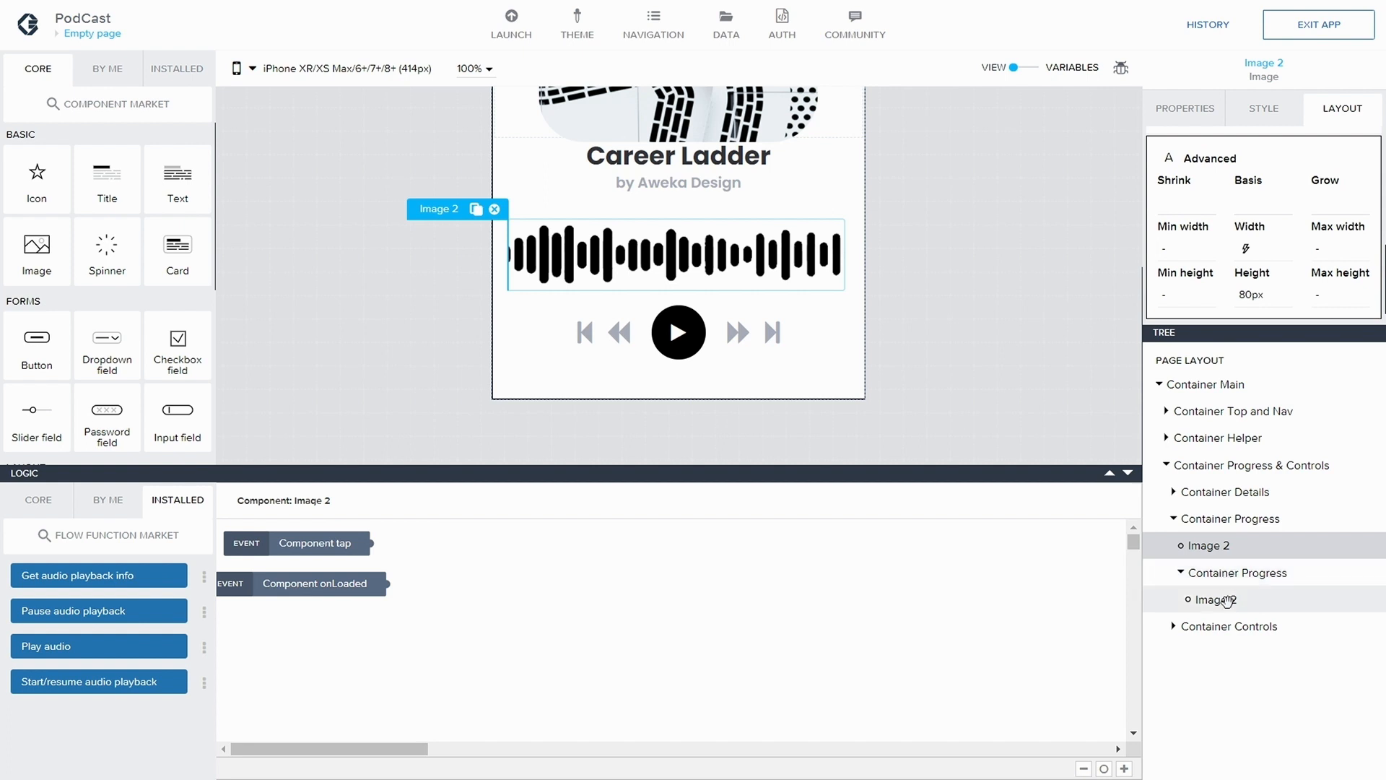
left_click(1071, 68)
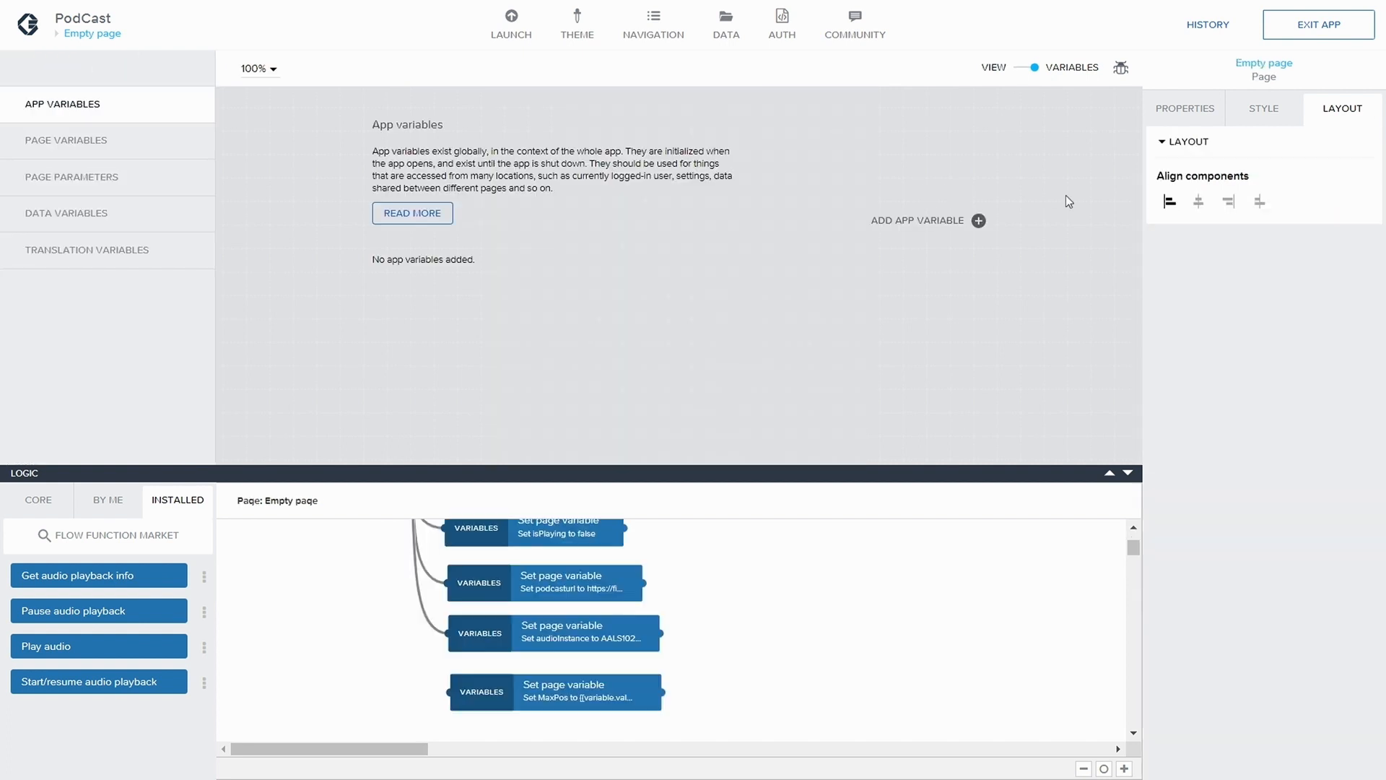
left_click(93, 137)
scroll(519, 301, "down", 1)
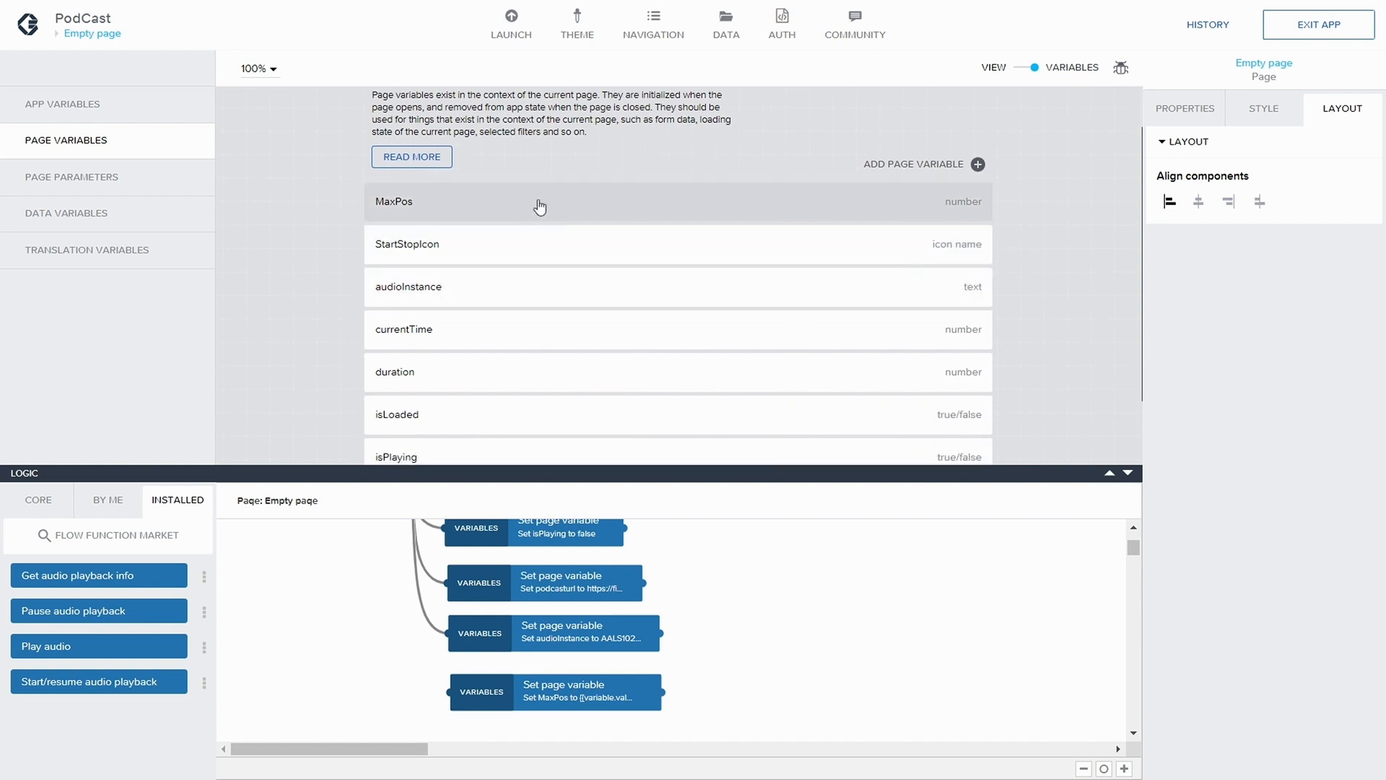
left_click(541, 205)
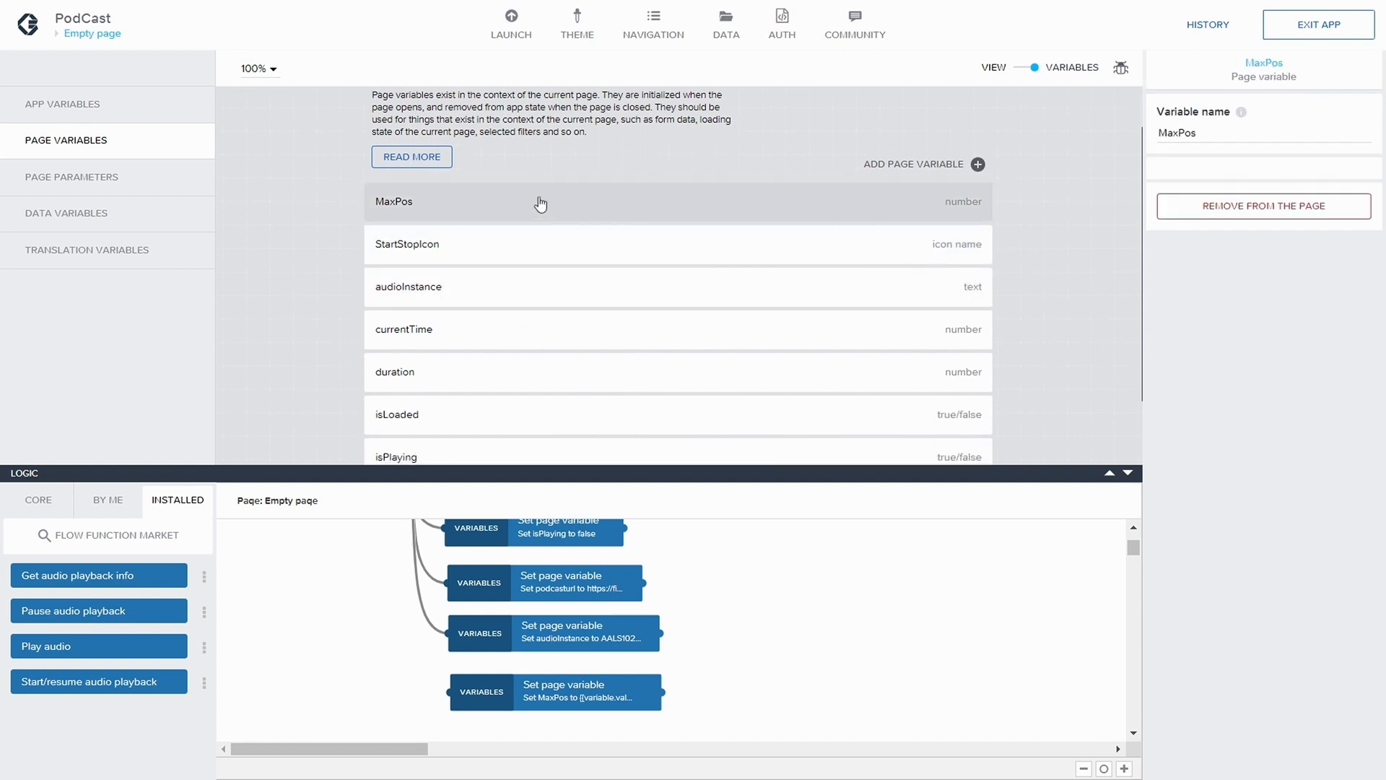
left_click_drag(1210, 403, 1174, 401)
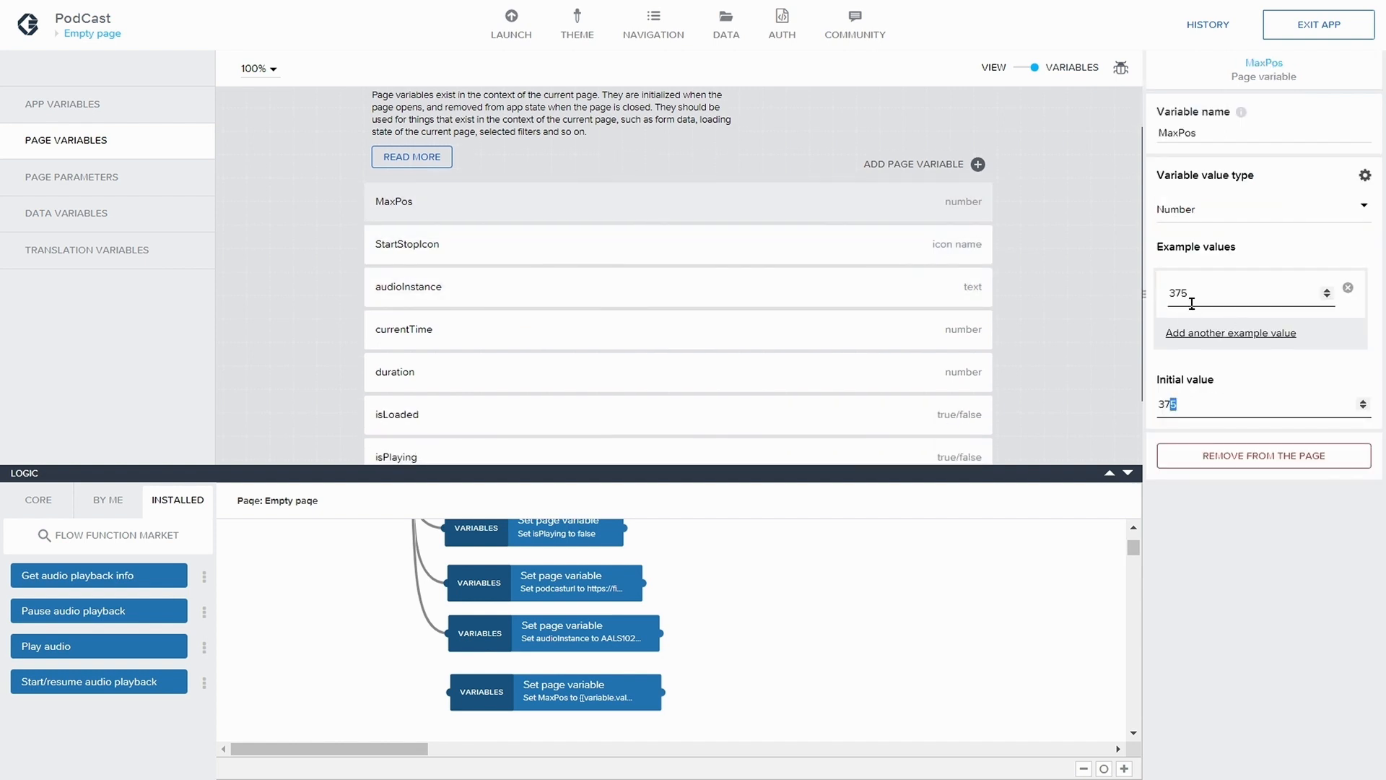
left_click_drag(1193, 292, 1152, 291)
type("375")
key("Tab")
type("375")
left_click(998, 141)
Return to the page view and set the width of Image 2 inside the nested Container Progress to 120 px
left_click(1022, 69)
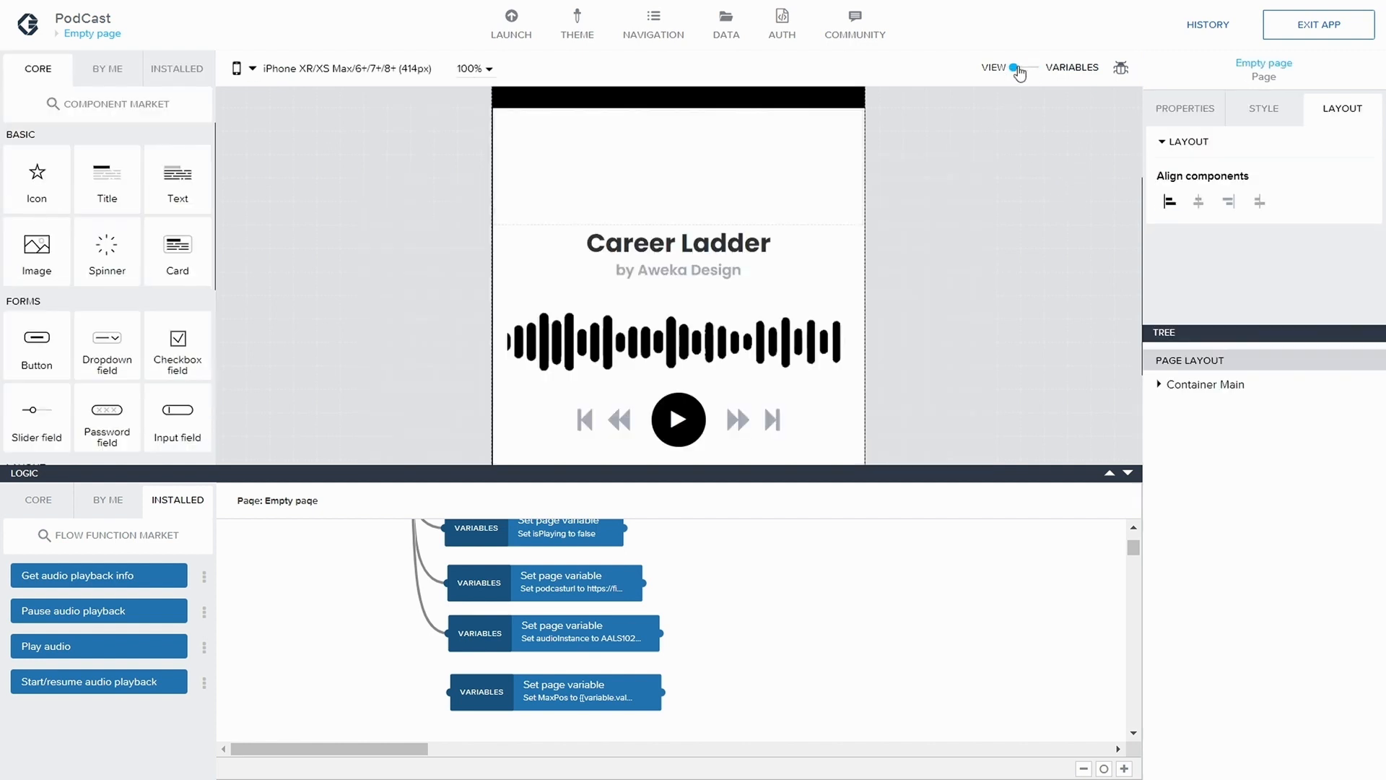
left_click(1023, 68)
left_click(1022, 69)
left_click(668, 369)
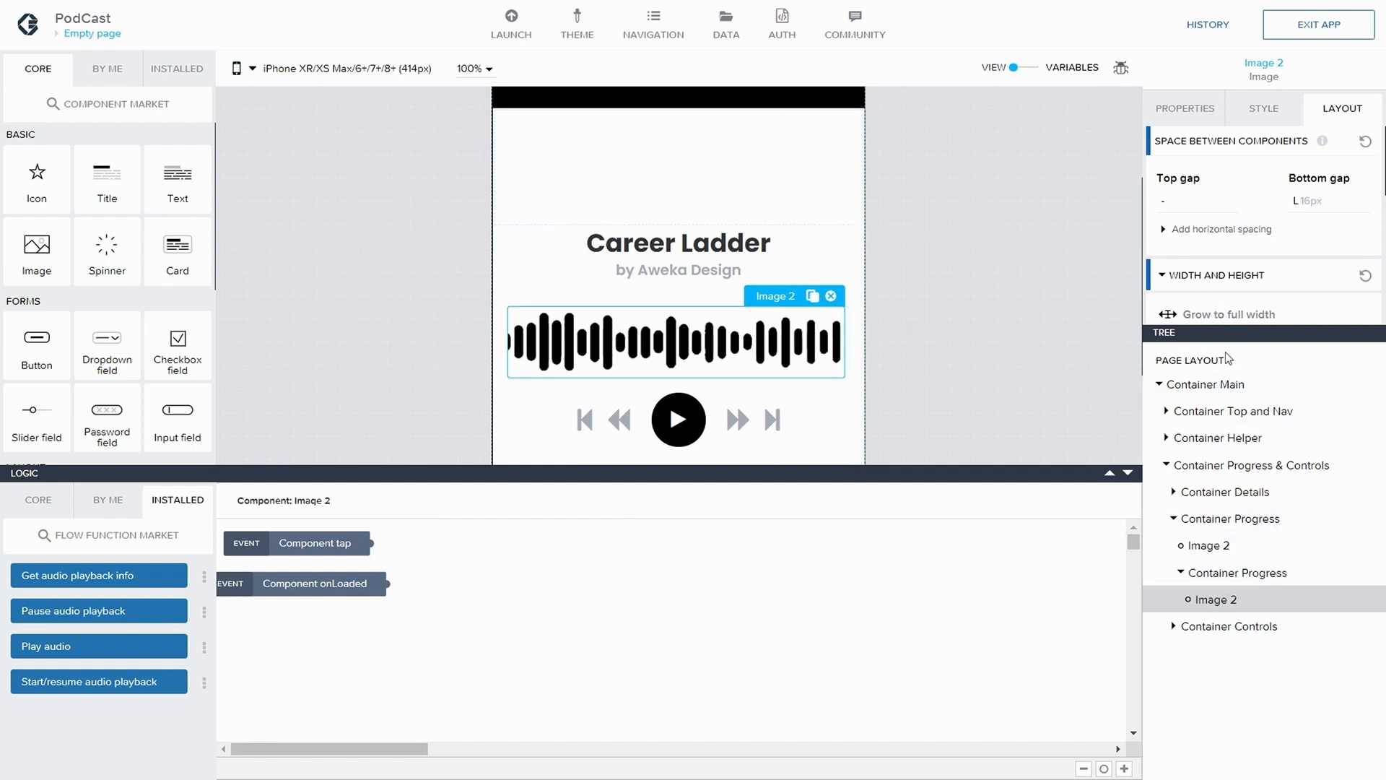
left_click(1242, 546)
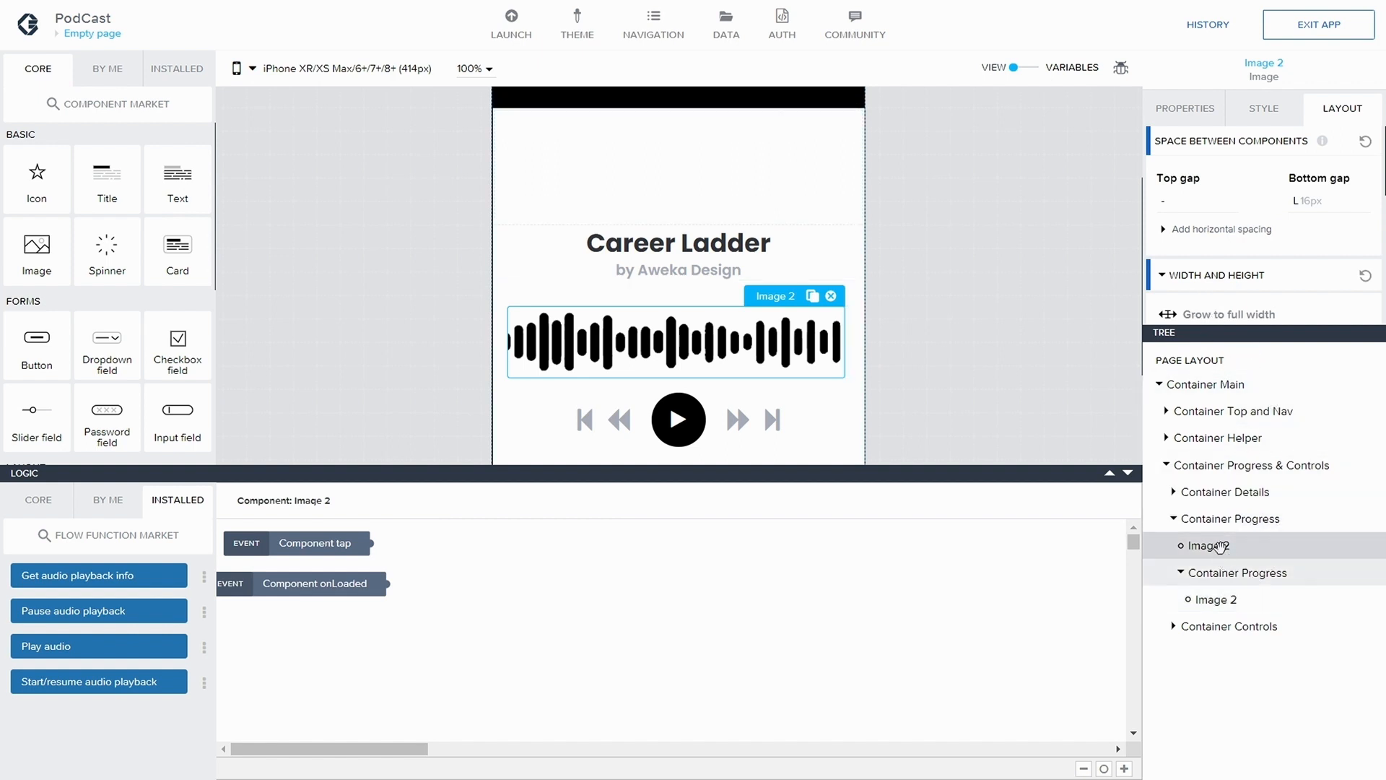
scroll(1235, 249, "down", 2)
scroll(1242, 254, "down", 2)
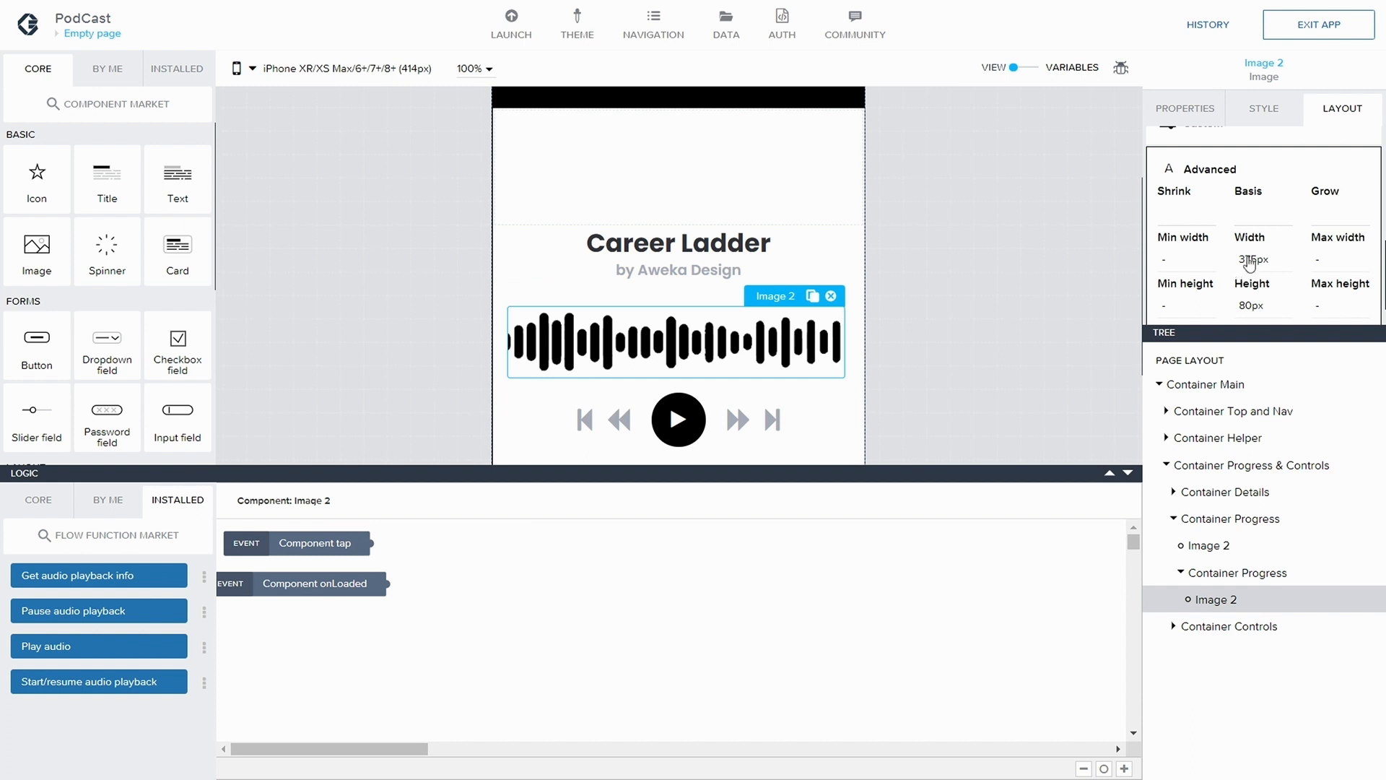
left_click(1254, 259)
left_click_drag(1190, 340, 1179, 340)
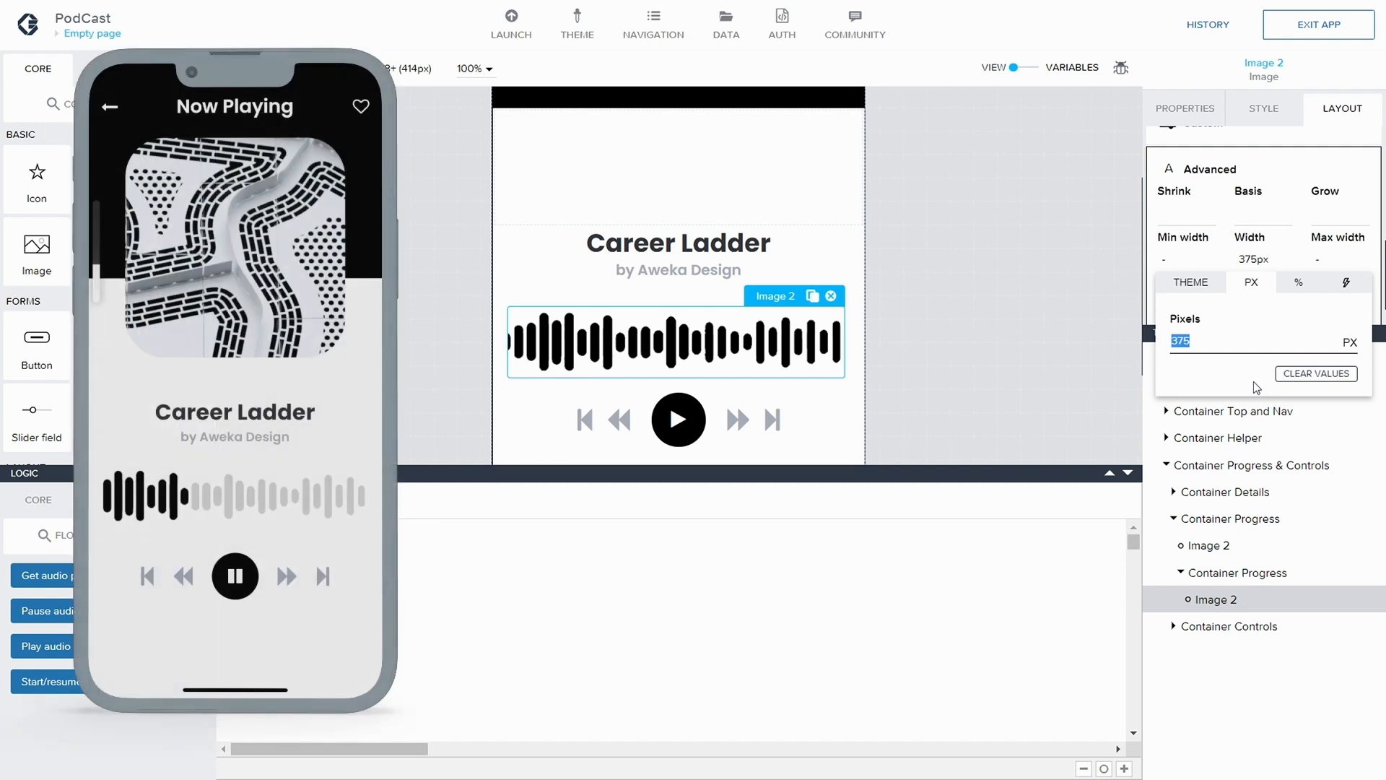
left_click_drag(1202, 340, 1081, 328)
type("120")
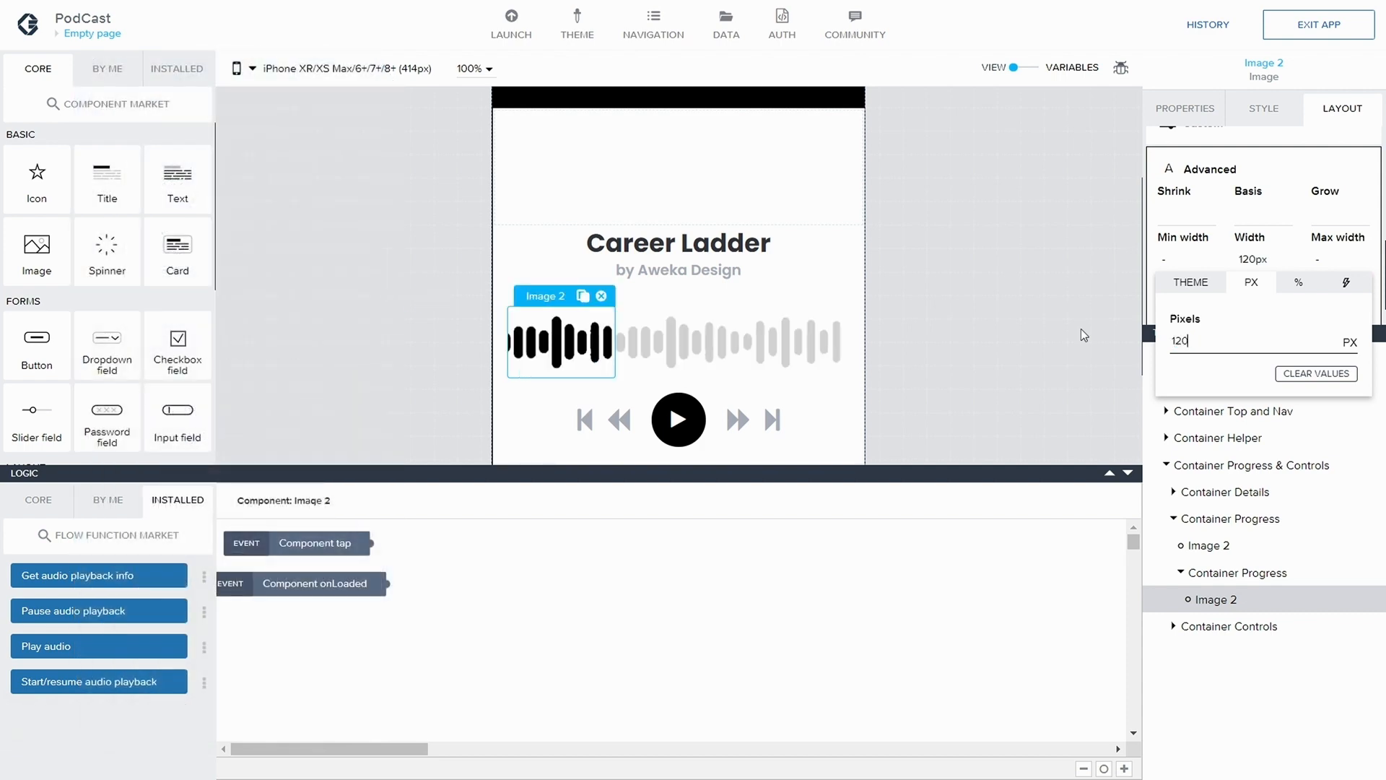
Try widths of 134, 139 and 140 px on the nested Image 2 to simulate playback progress
left_click_drag(1199, 335, 1175, 330)
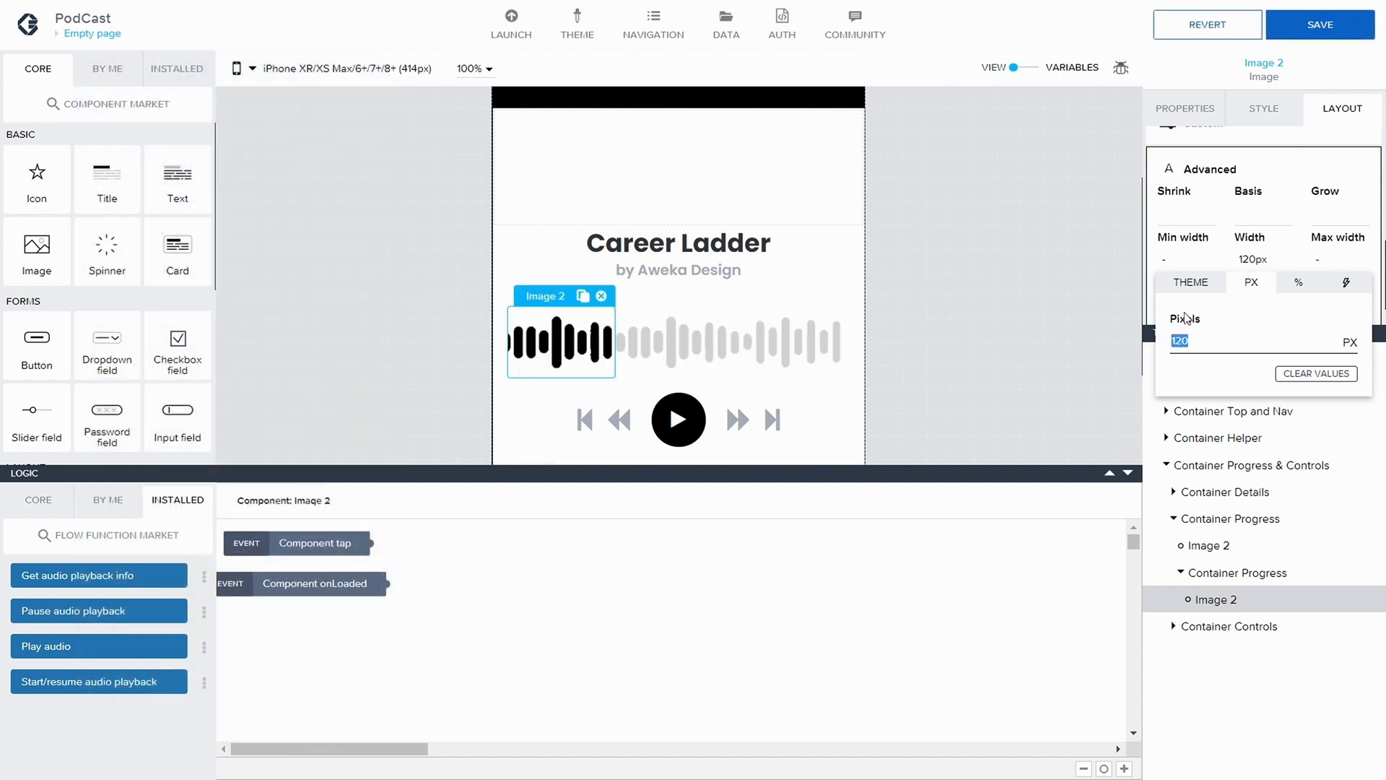
type("134")
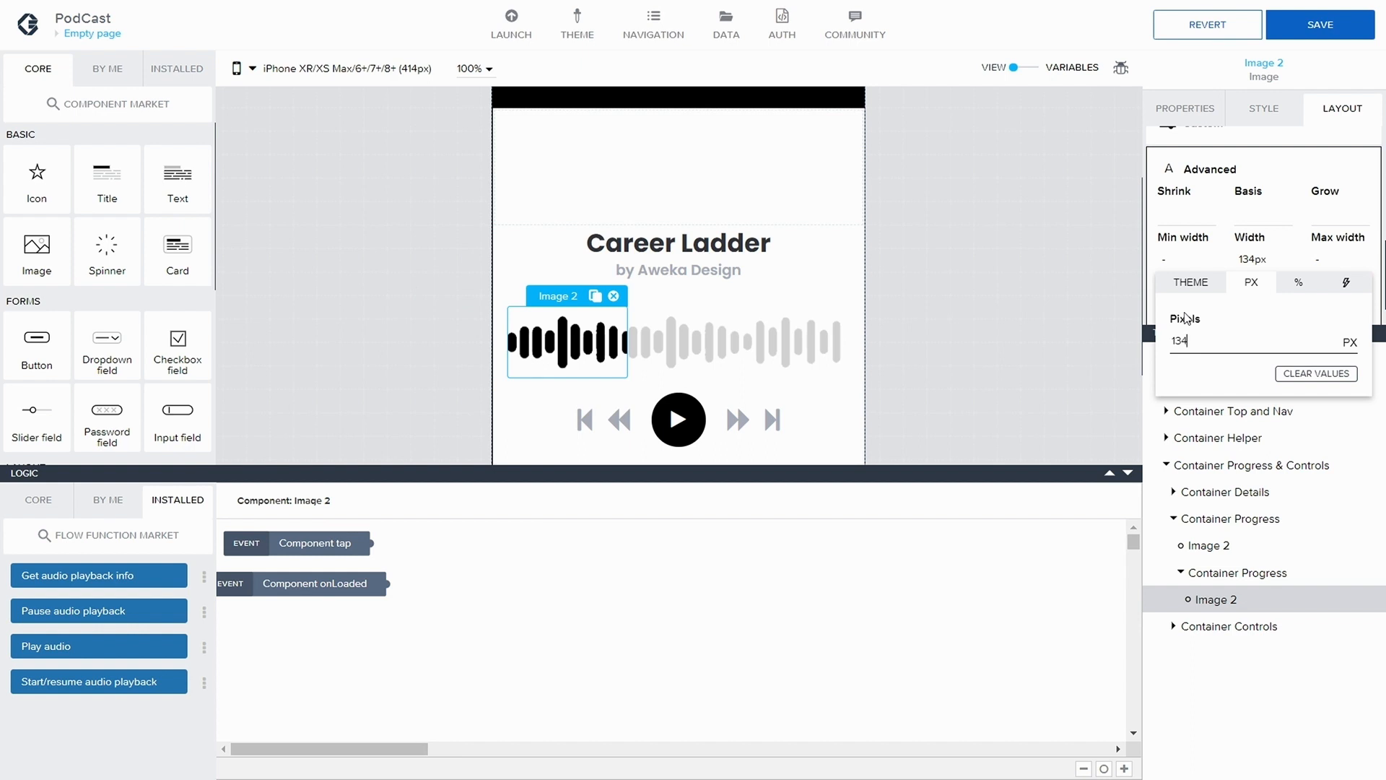
key("BackSpace")
key("BackSpace")
type("139")
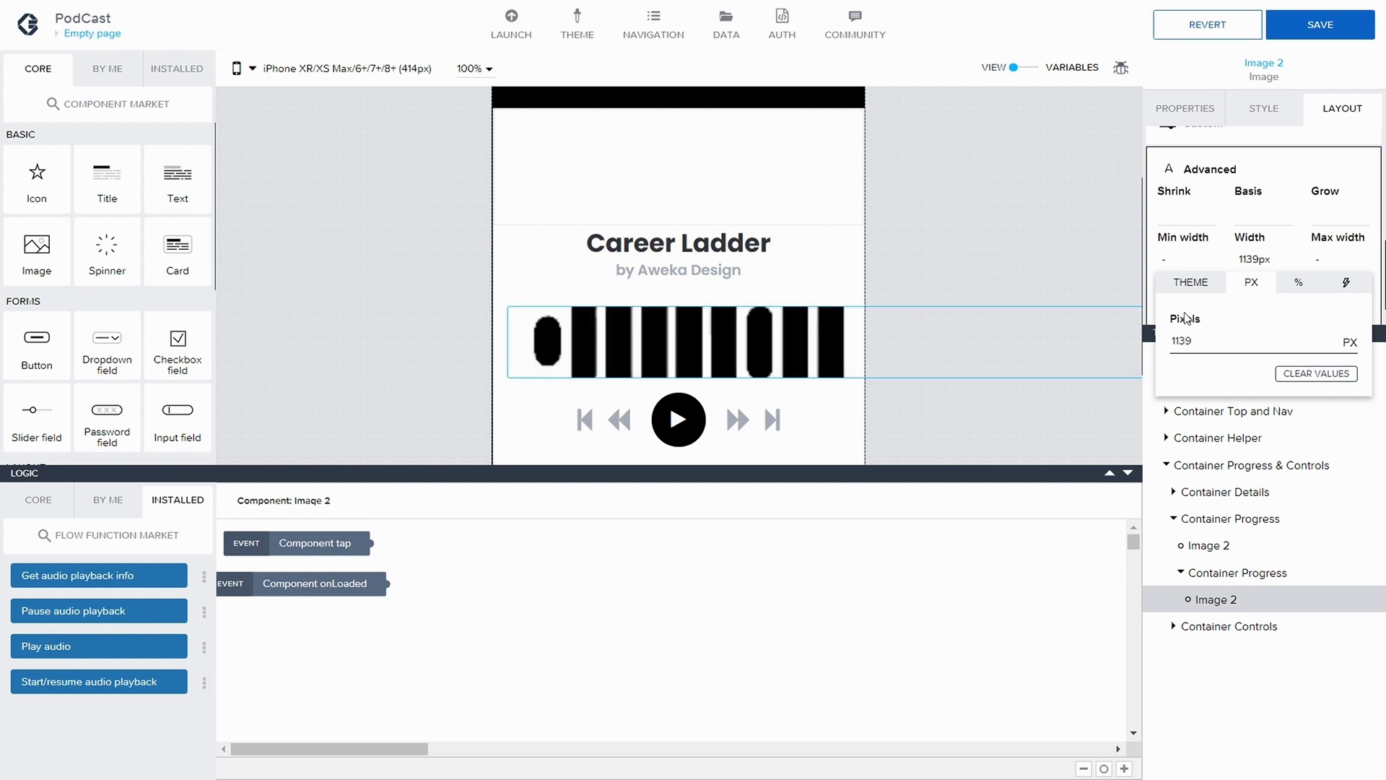
key("BackSpace")
key("BackSpace")
key("BackSpace")
type("39")
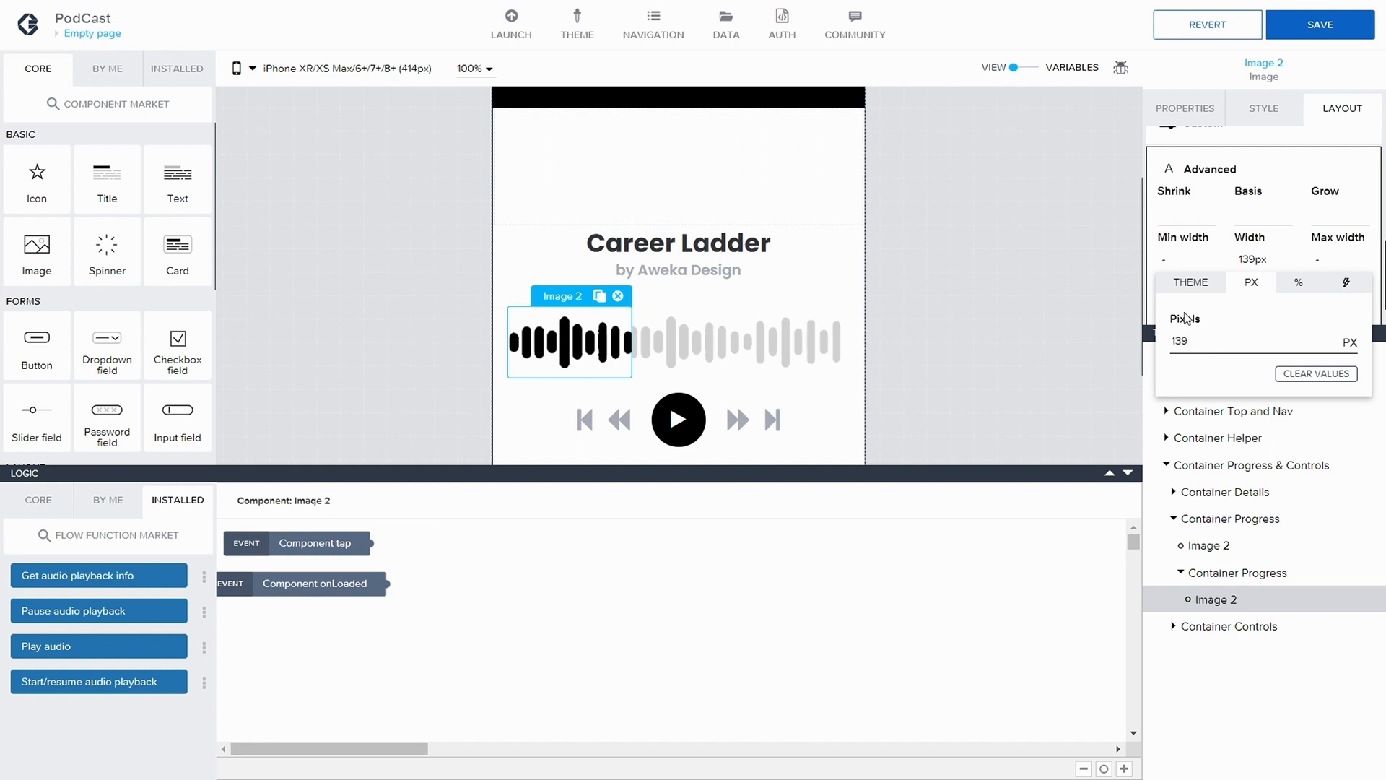
key("BackSpace")
key("BackSpace")
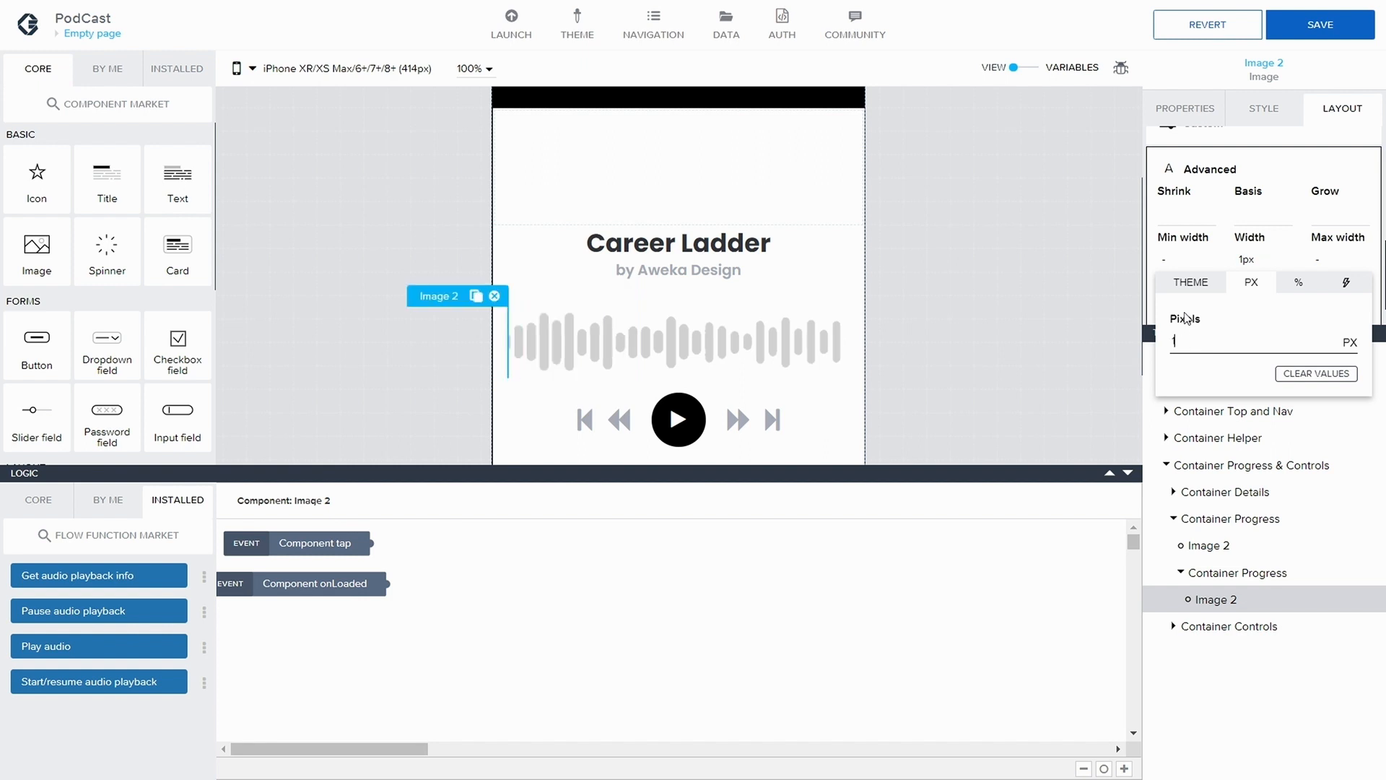
type("40")
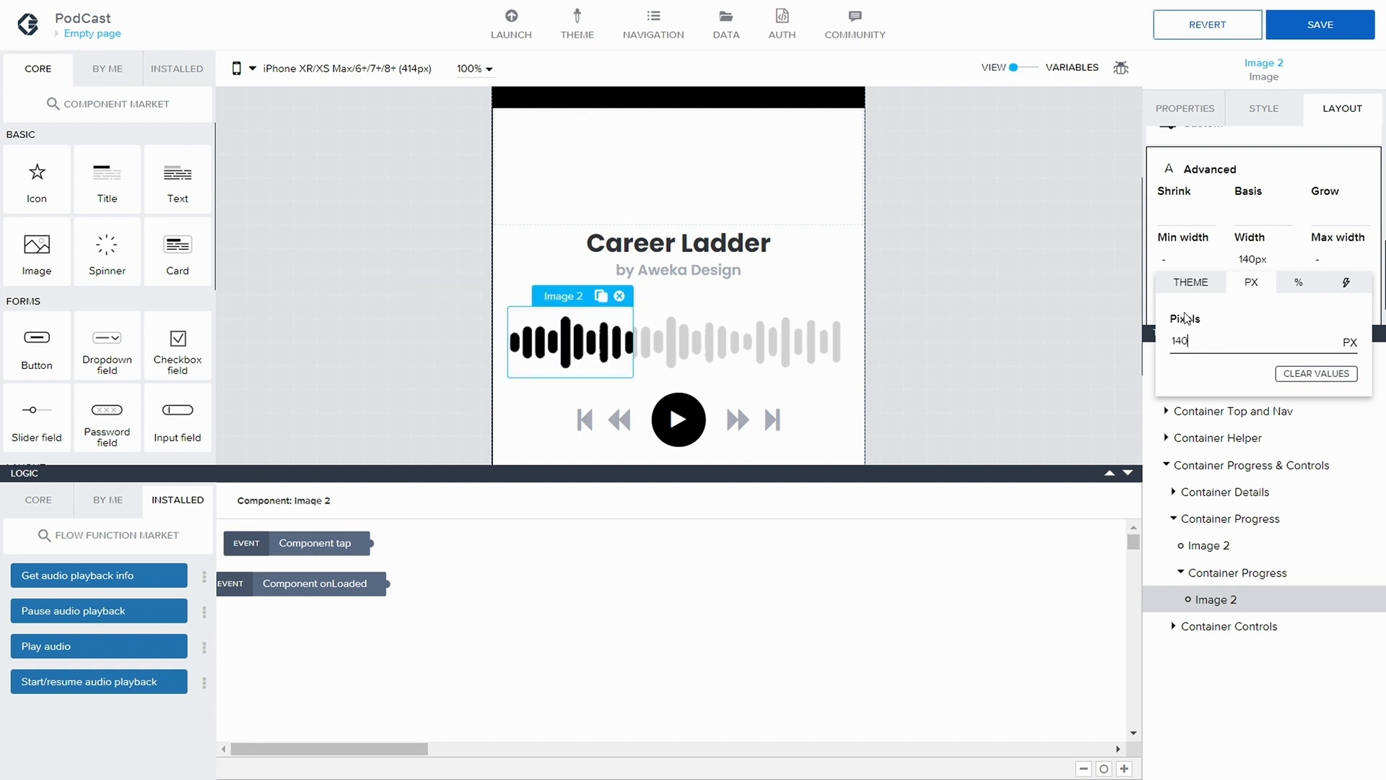
Try the nested Image 2 at 374 px and at the full 375 px width
key("BackSpace")
key("BackSpace")
key("BackSpace")
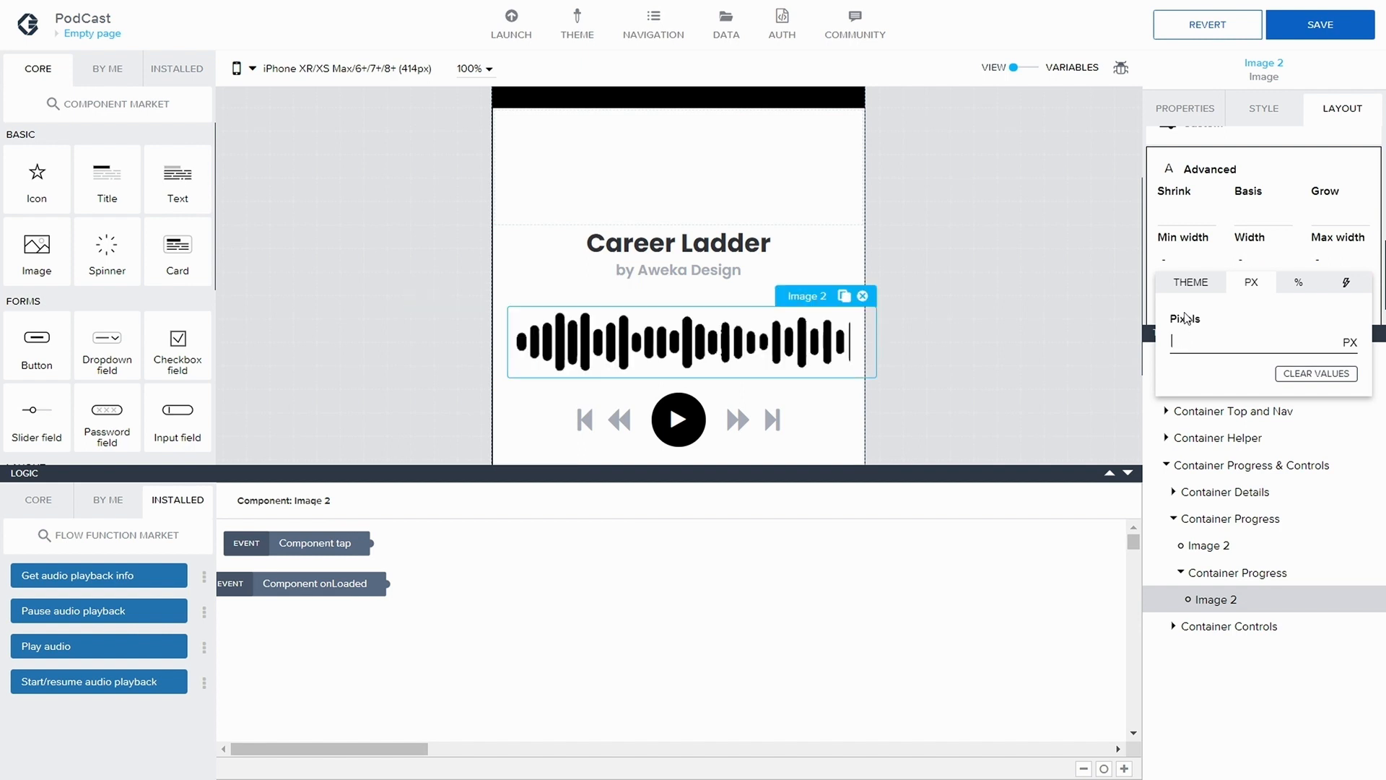
type("374")
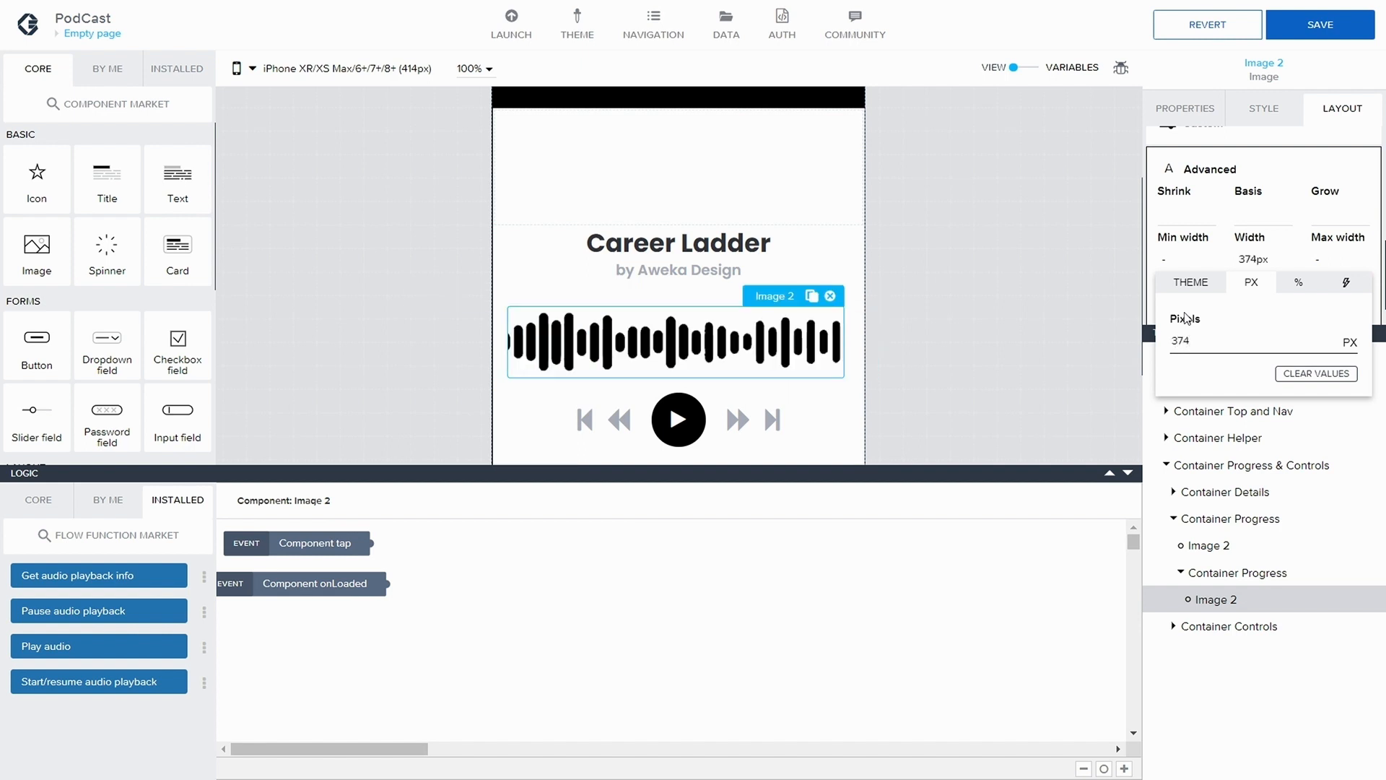
key("BackSpace")
type("4")
key("BackSpace")
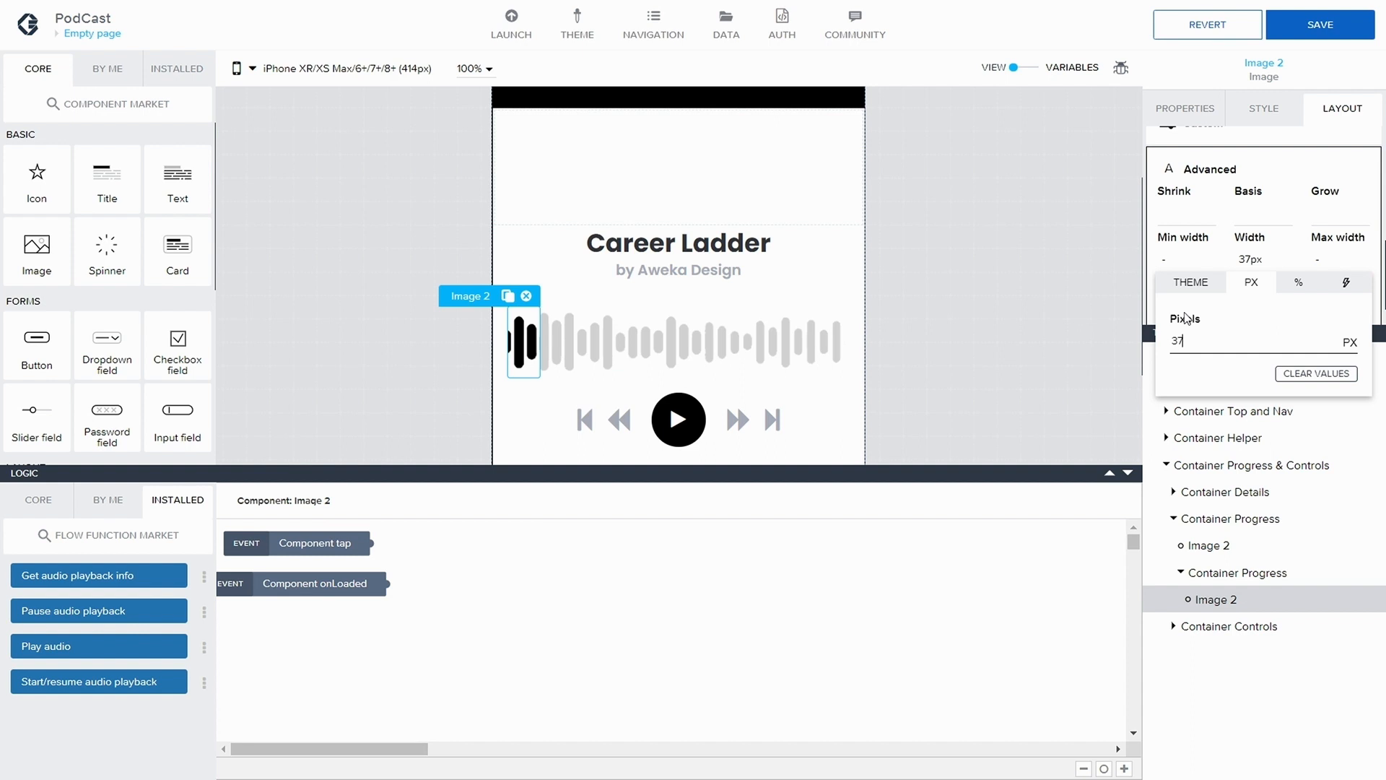
type("5")
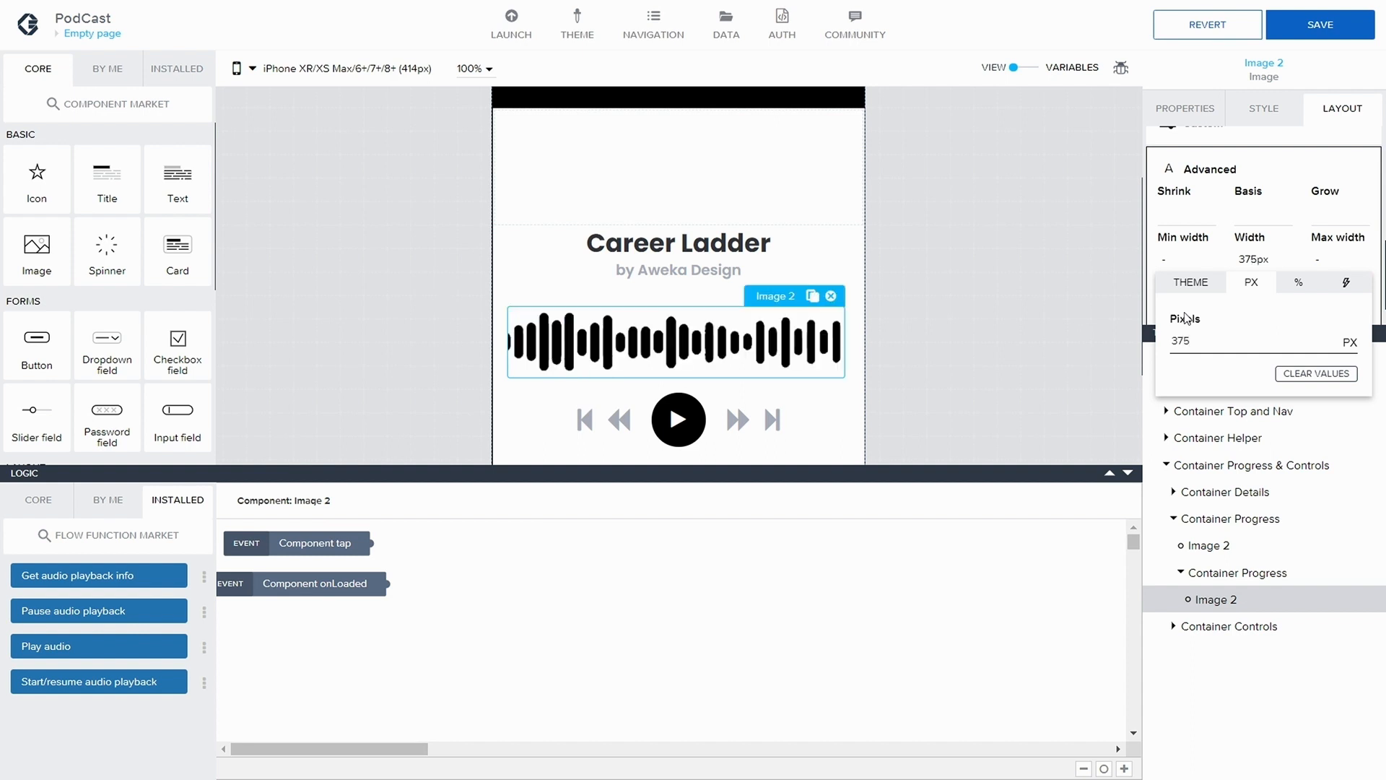
Try widths of 120, 13 and 137 px on the nested Image 2, and clear the pixel value
key("BackSpace")
key("BackSpace")
key("BackSpace")
type("120")
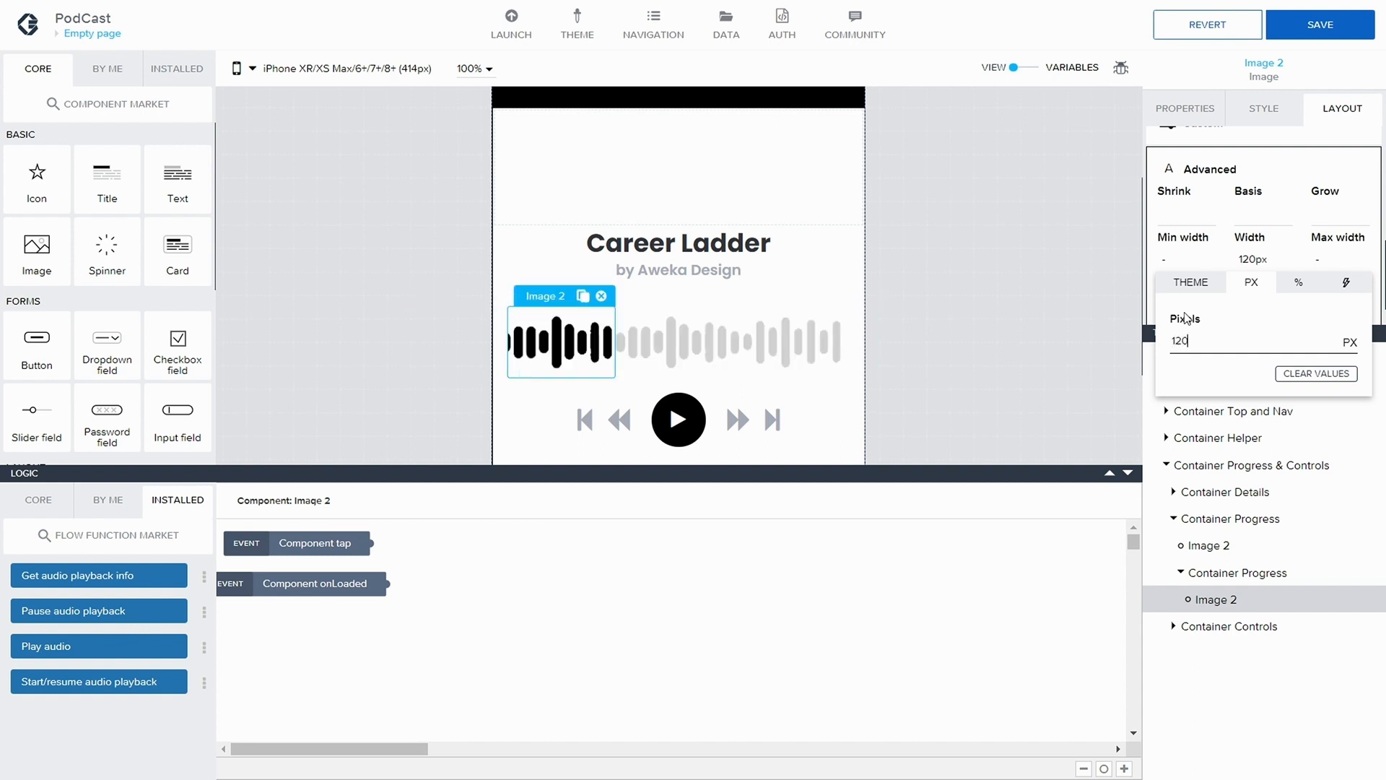
key("BackSpace")
key("BackSpace")
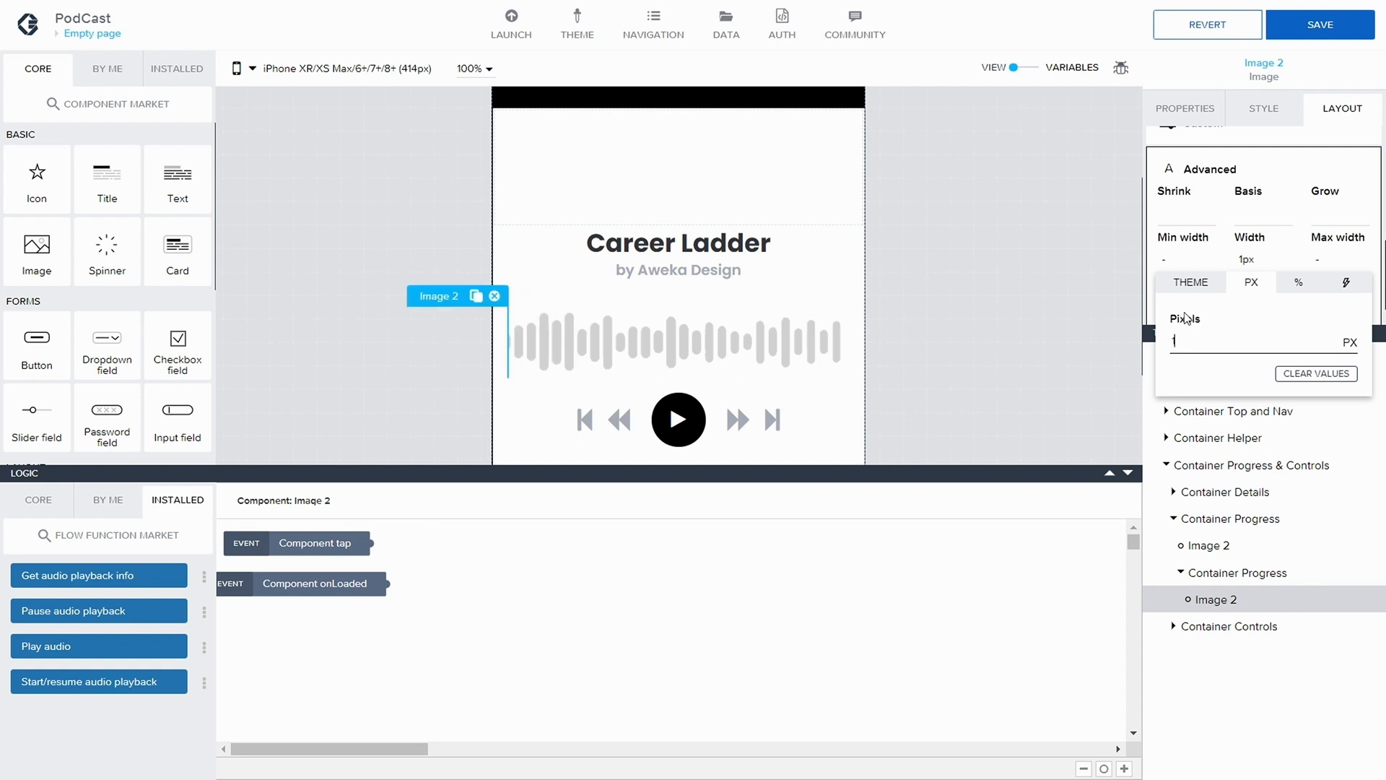
type("3")
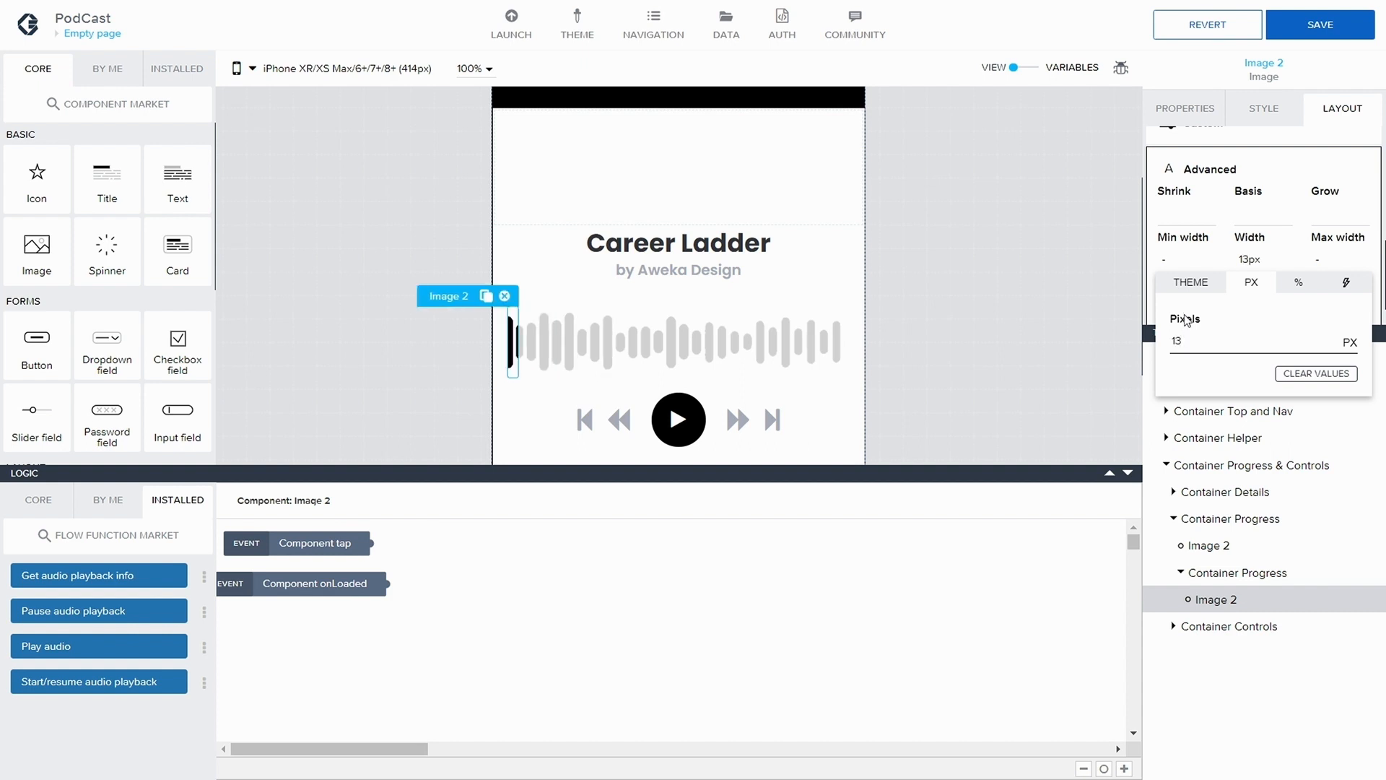
key("BackSpace")
key("BackSpace")
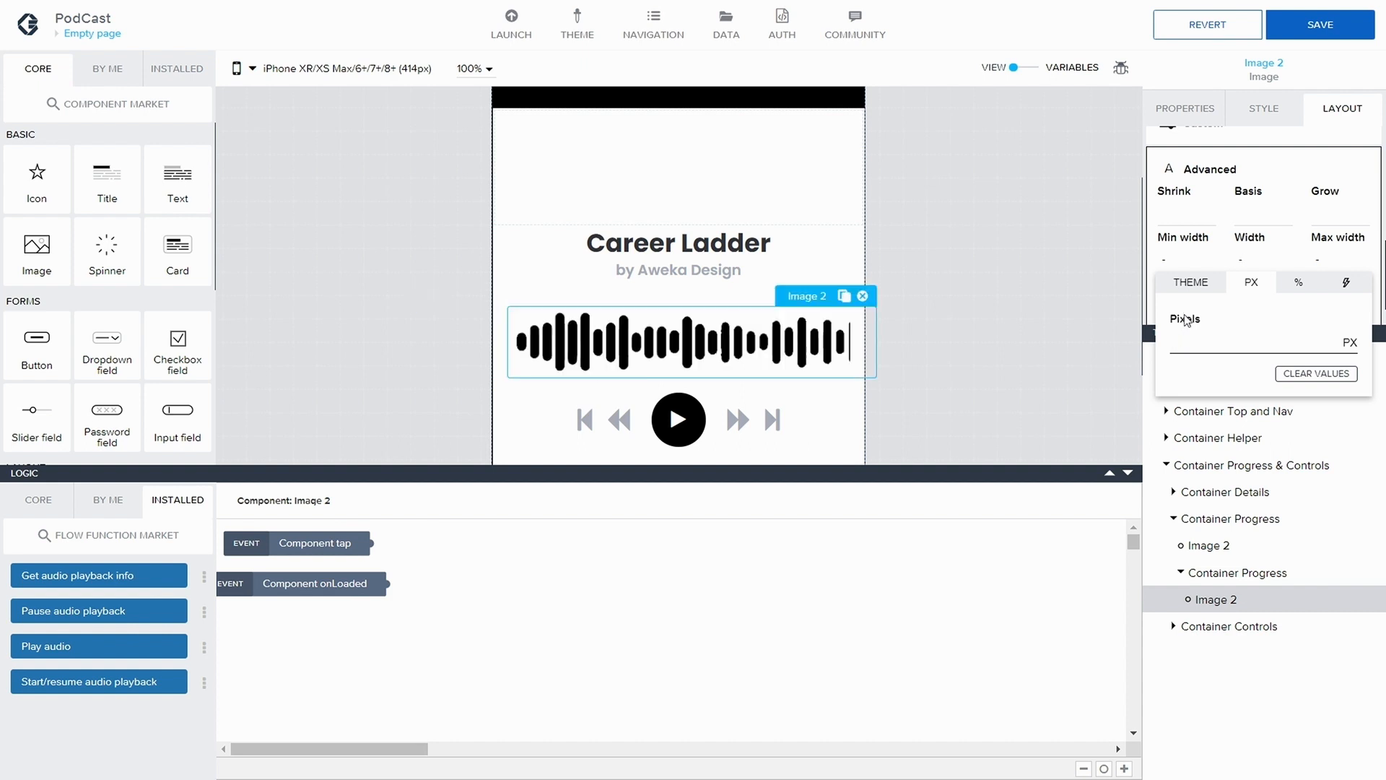
type("13")
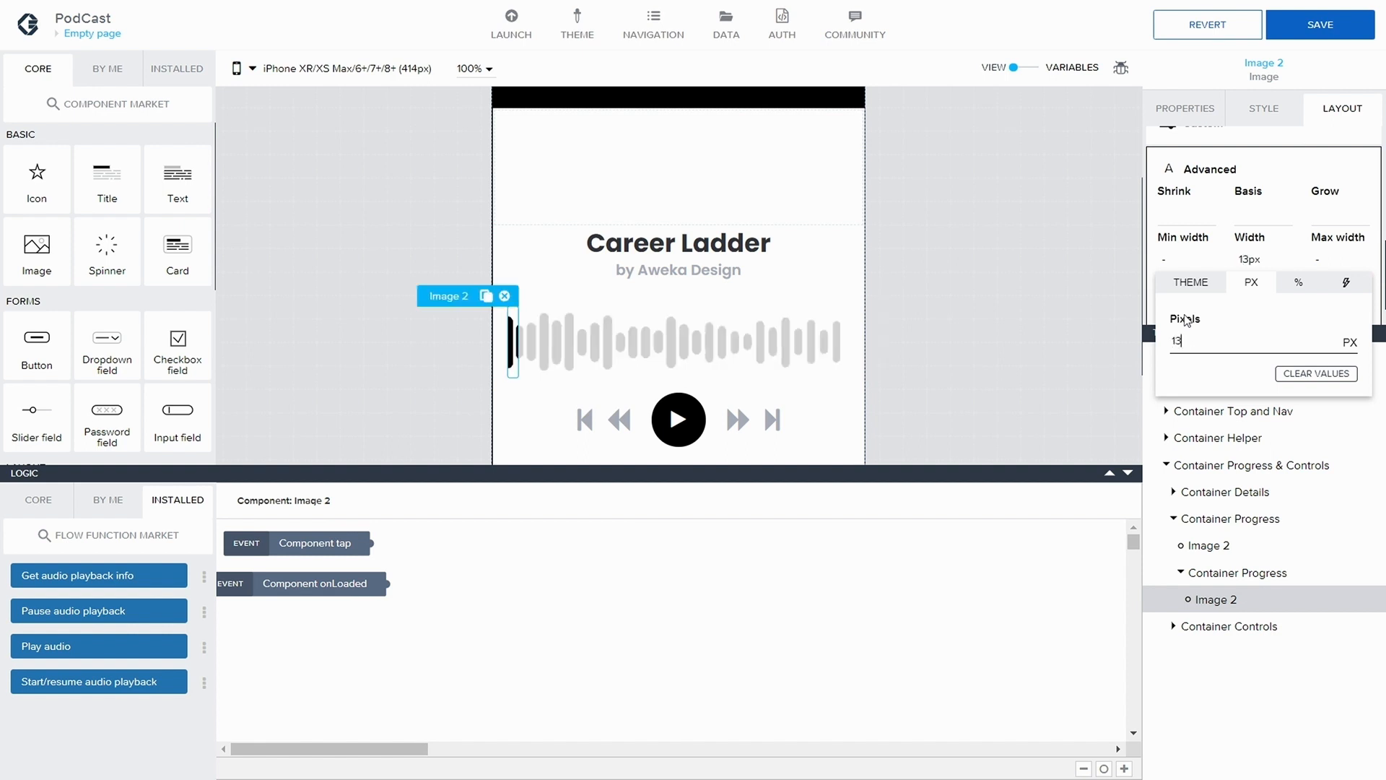
type("7")
key("BackSpace")
key("BackSpace")
key("BackSpace")
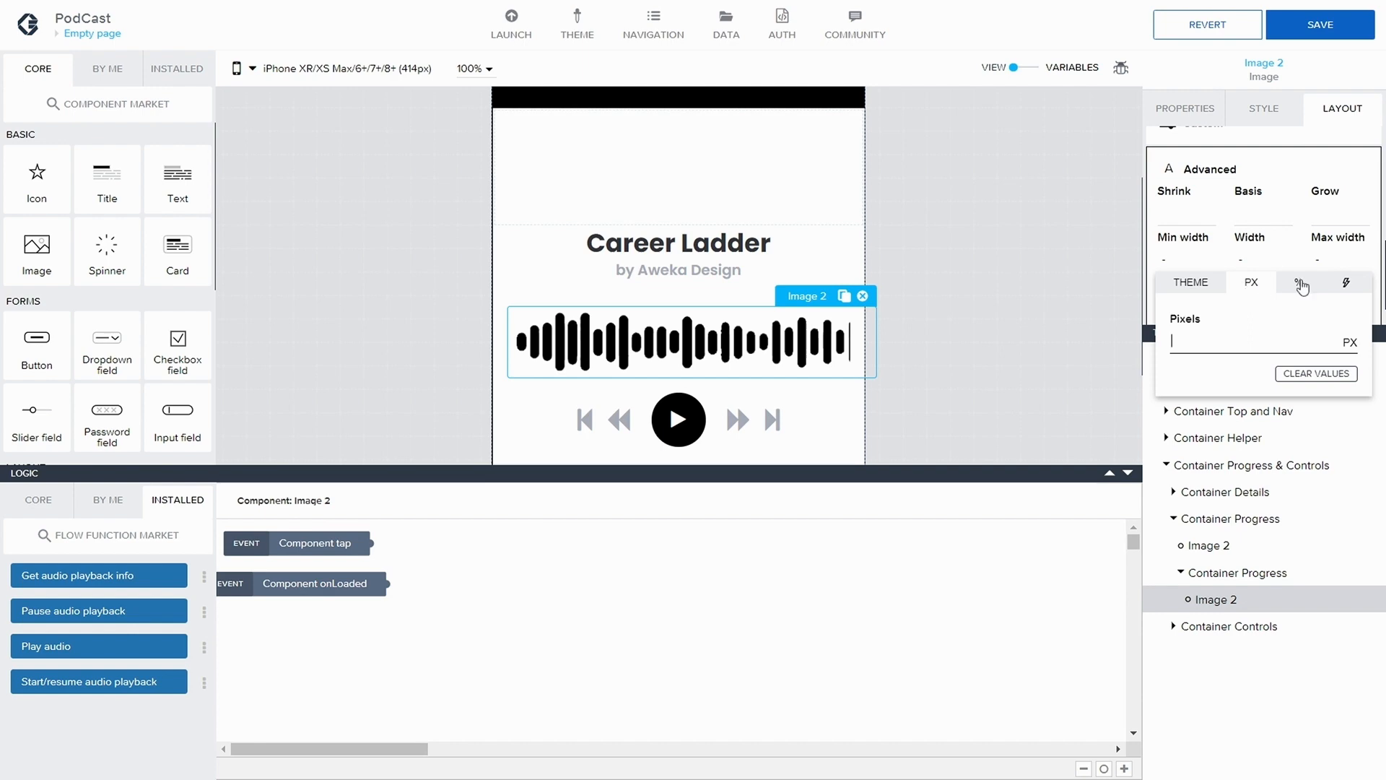
Bind the width of the nested Image 2 to the formula pageVars.currentTime
left_click(1346, 289)
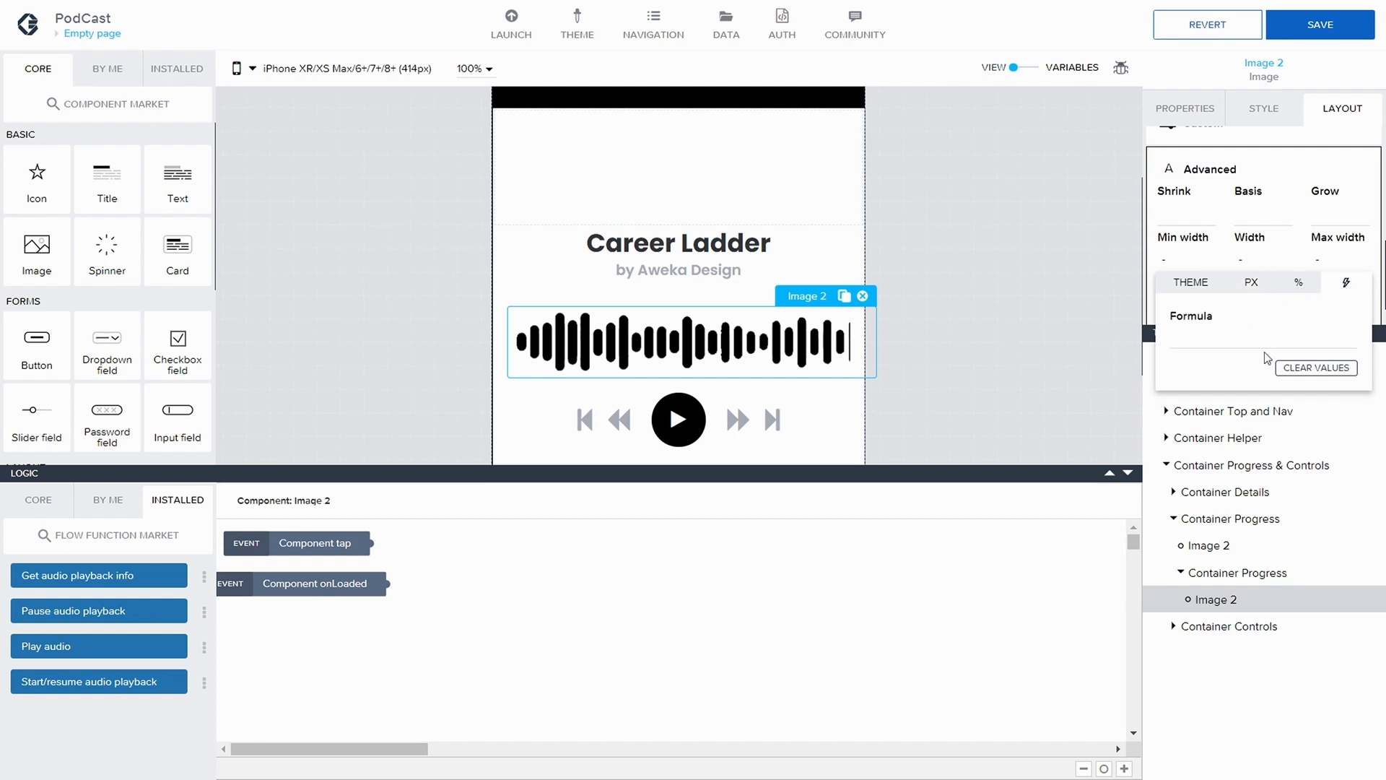
left_click(1204, 338)
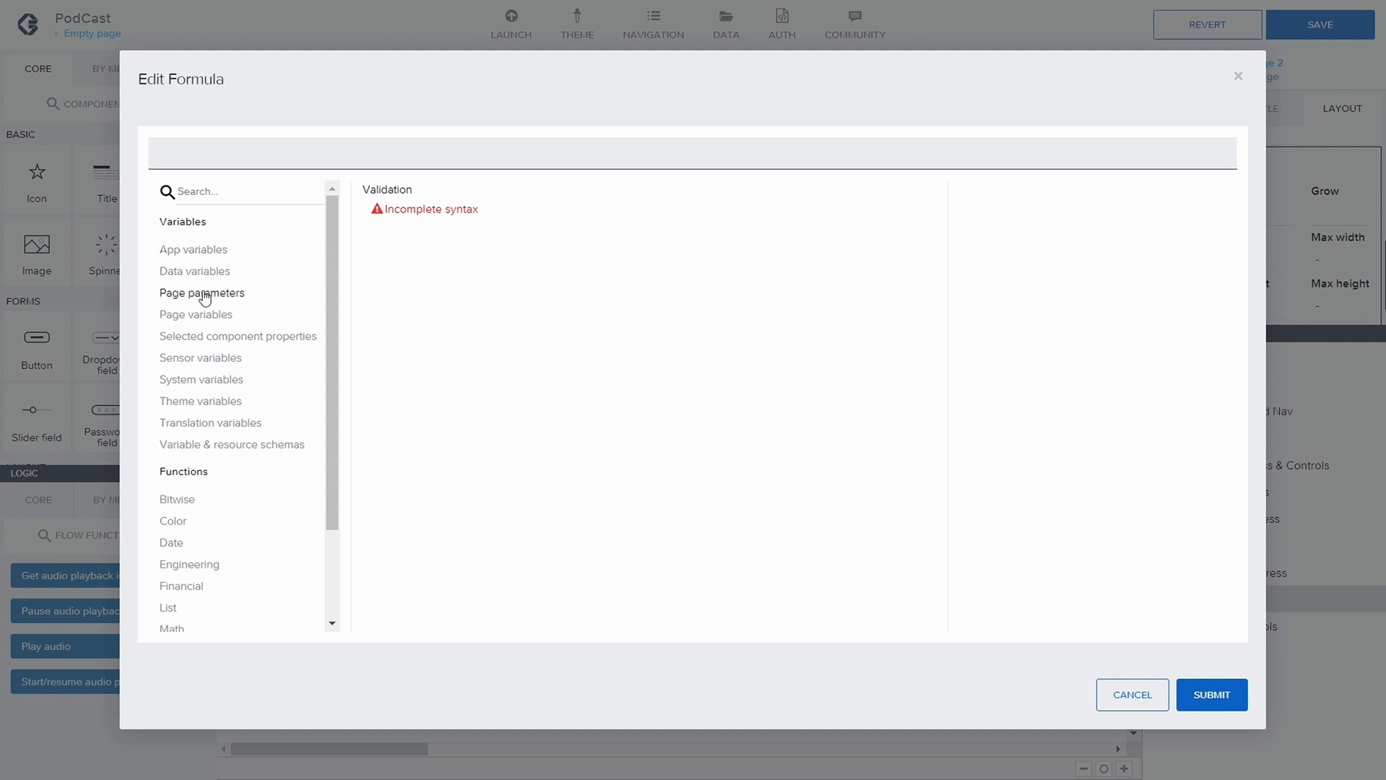
left_click(204, 315)
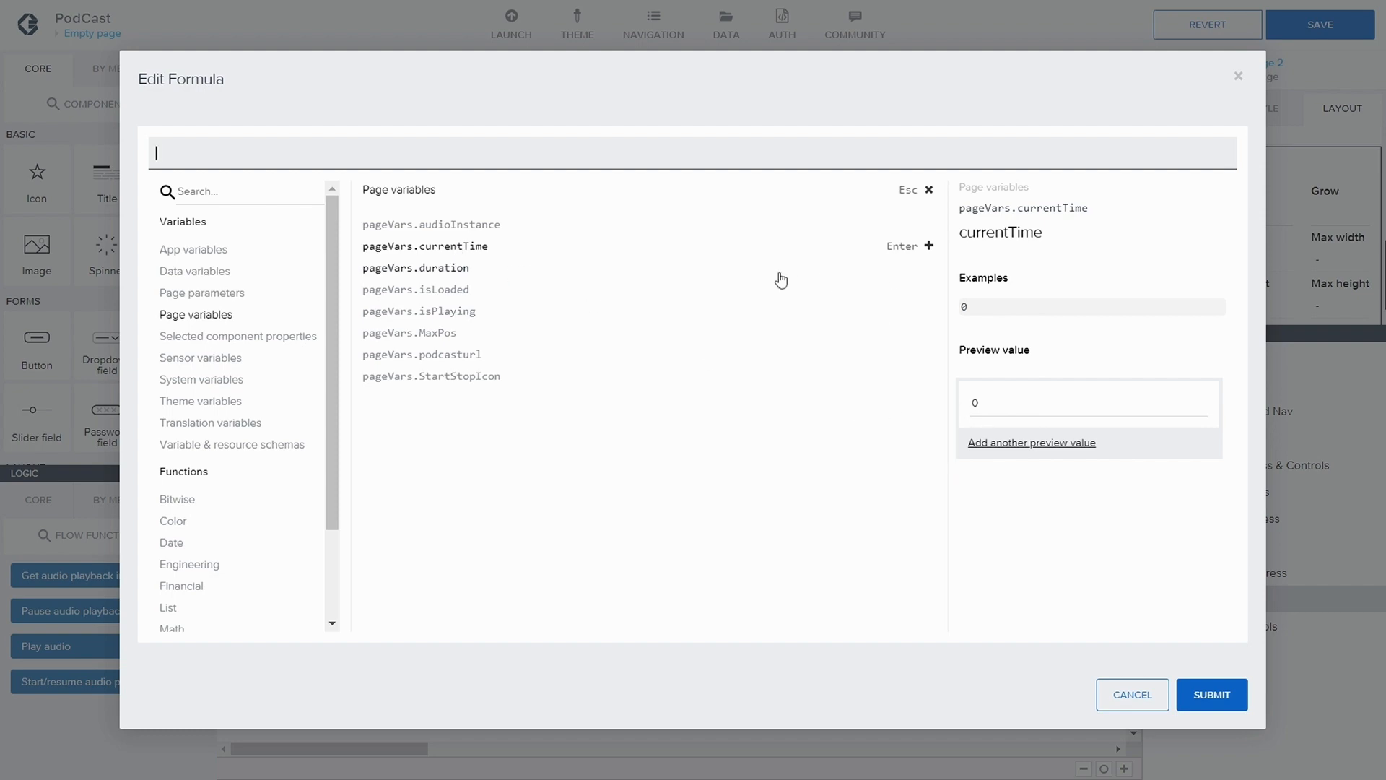
left_click(457, 247)
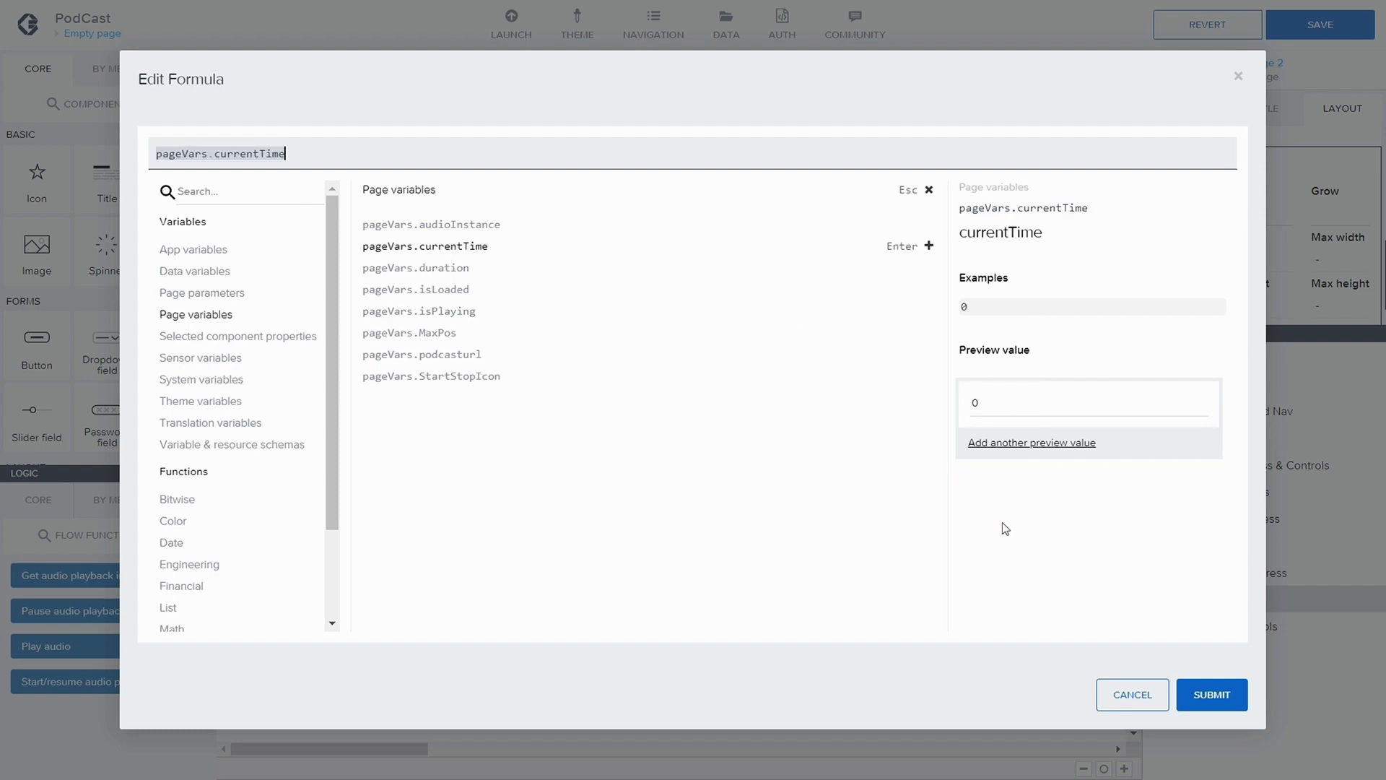
left_click(1204, 694)
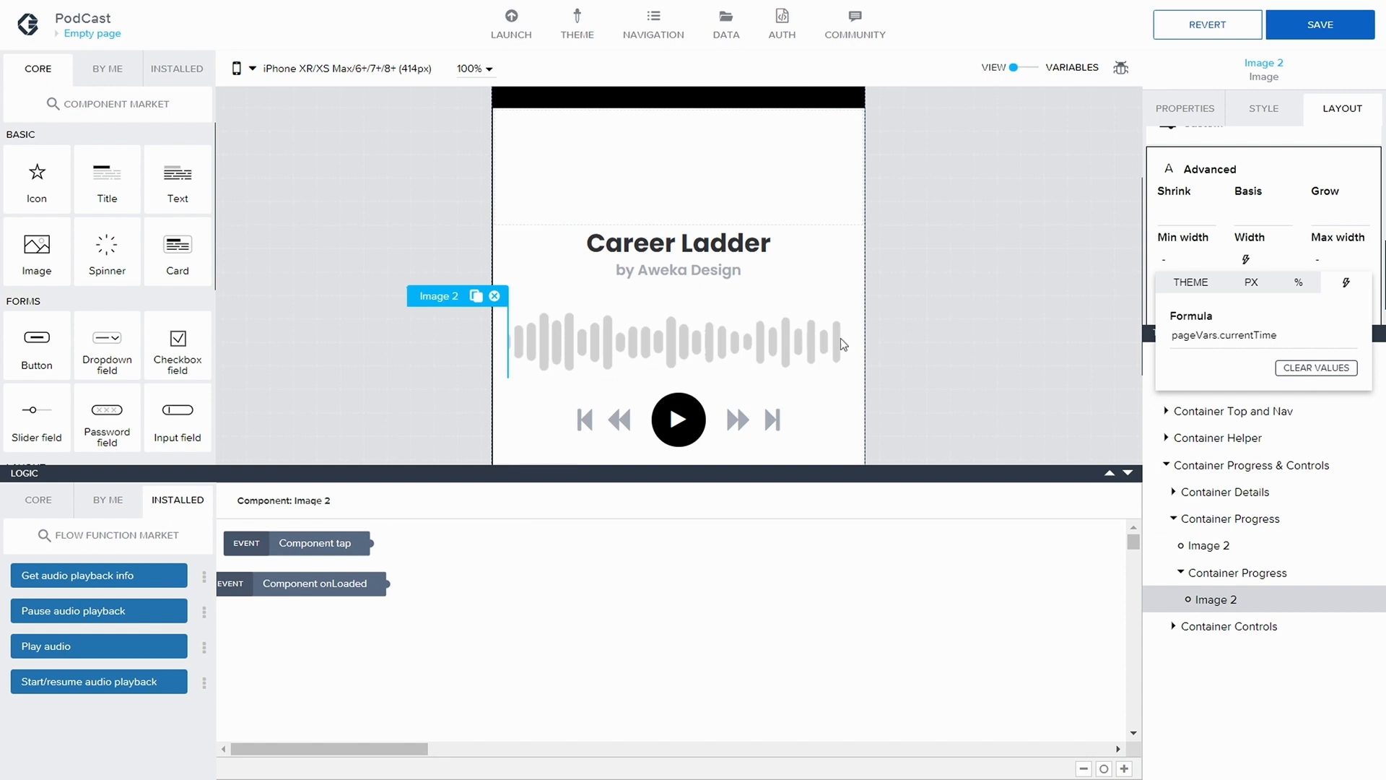
left_click(1037, 329)
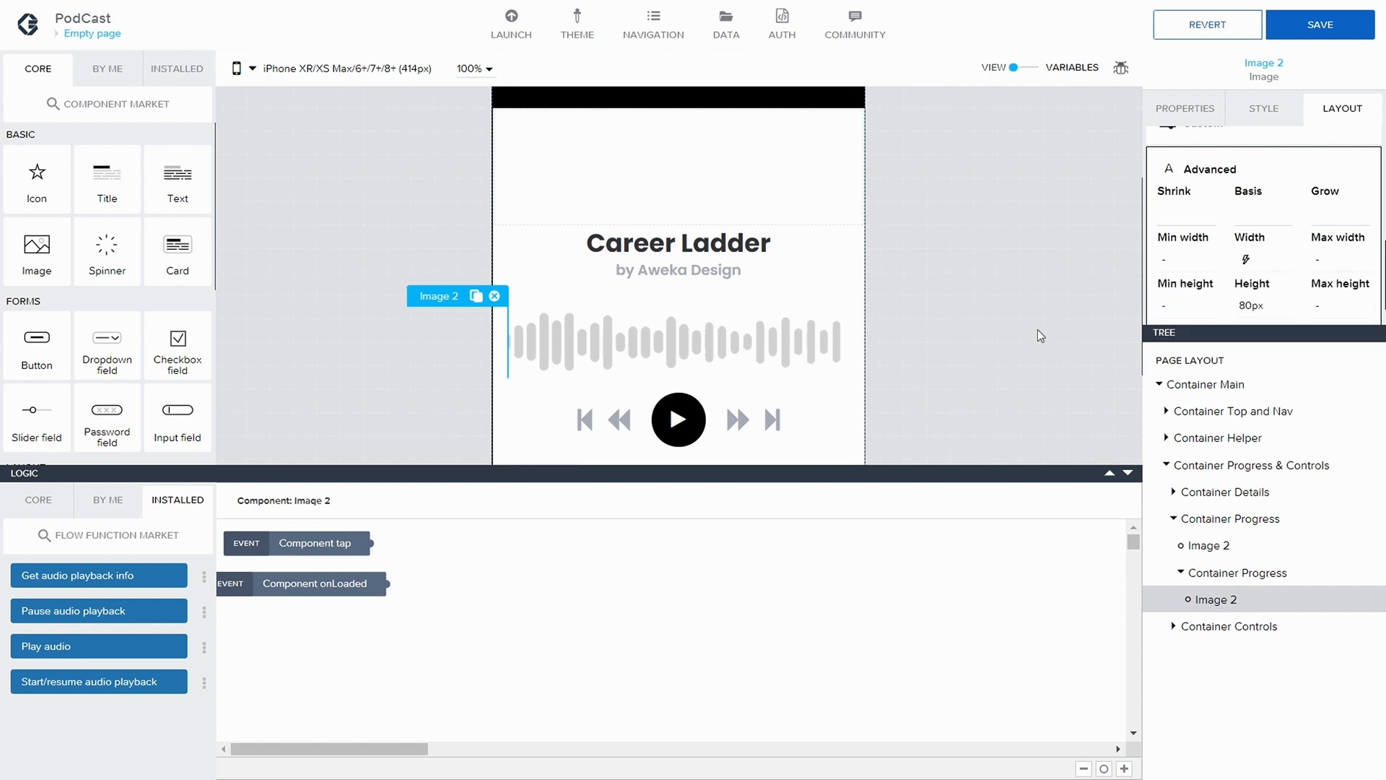
Set the example value and the initial value of the page variable currentTime to 120 and save the app
left_click(1023, 69)
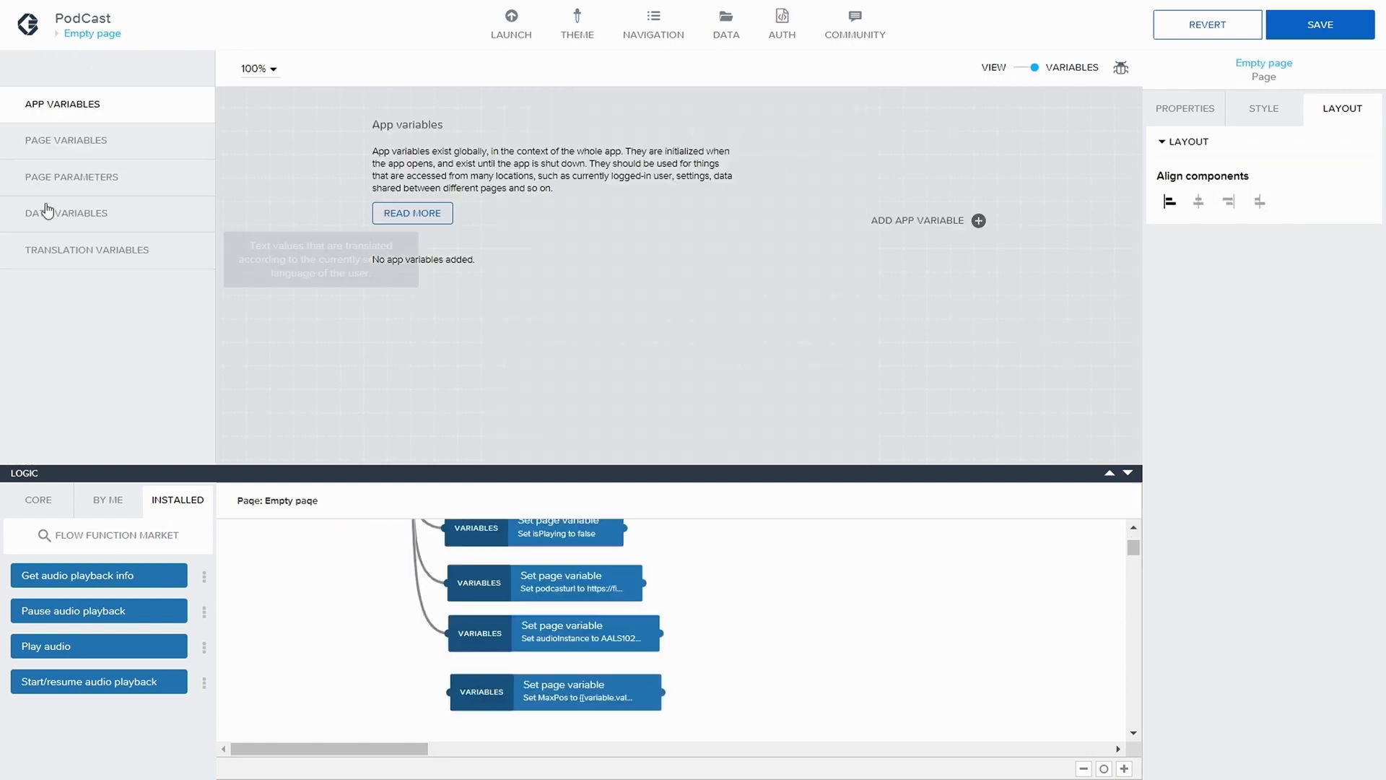
left_click(78, 144)
scroll(512, 301, "down", 1)
scroll(512, 302, "down", 3)
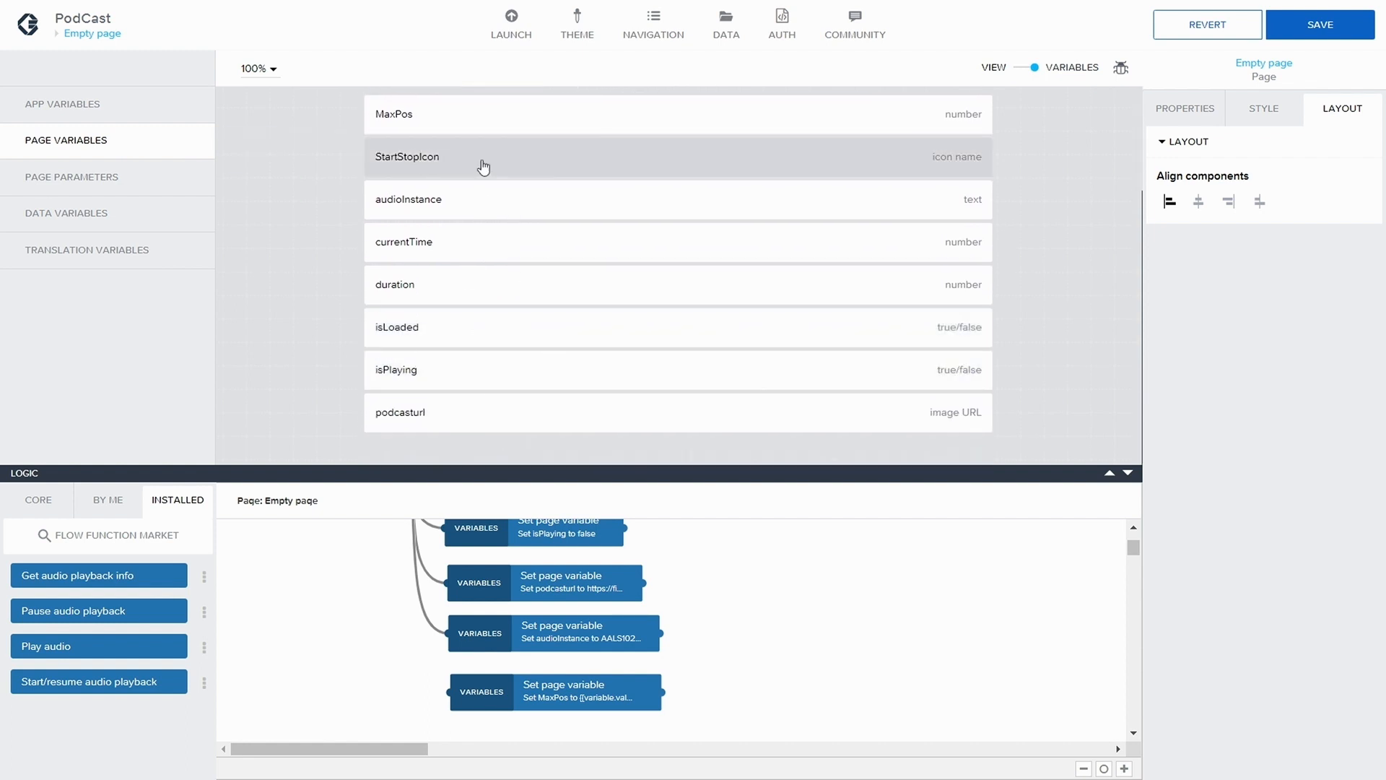
scroll(480, 164, "up", 1)
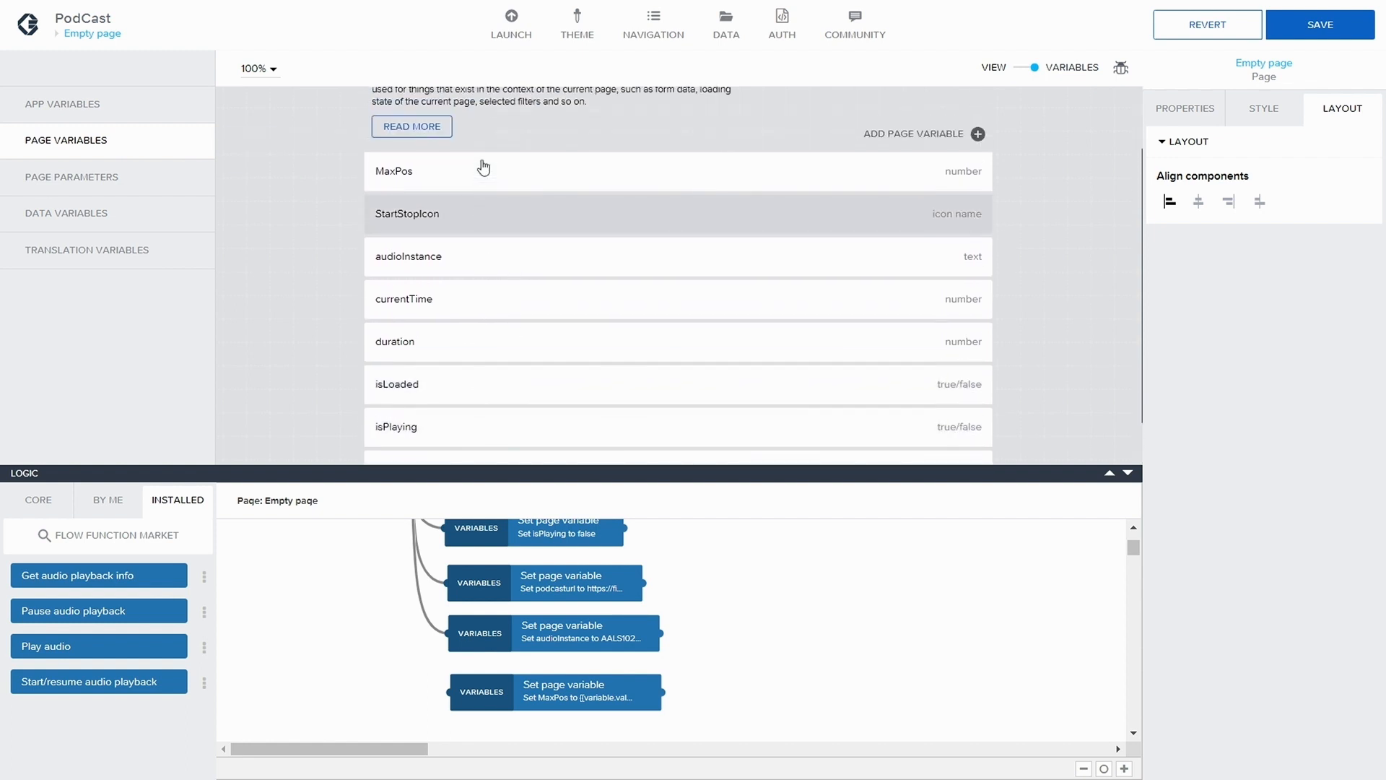
left_click(473, 307)
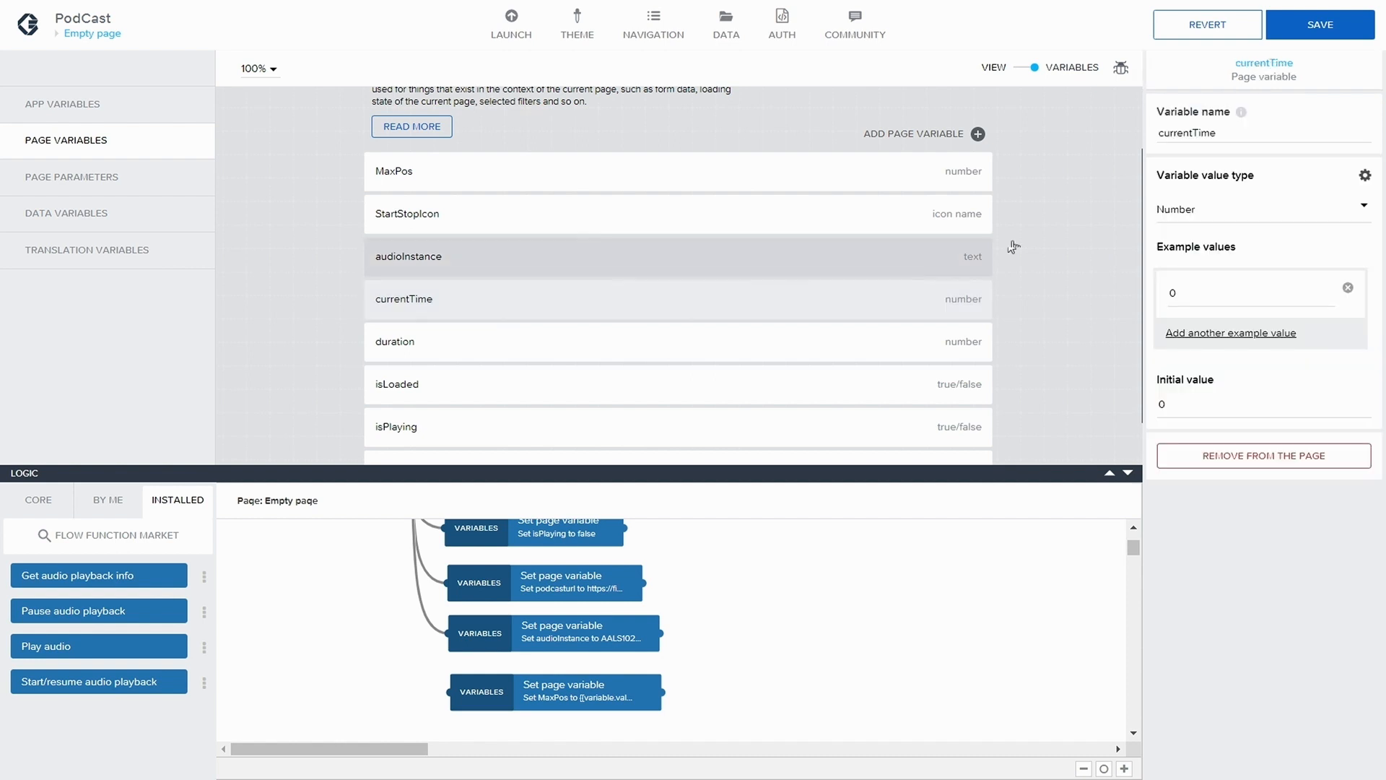
double_click(1170, 293)
type("120")
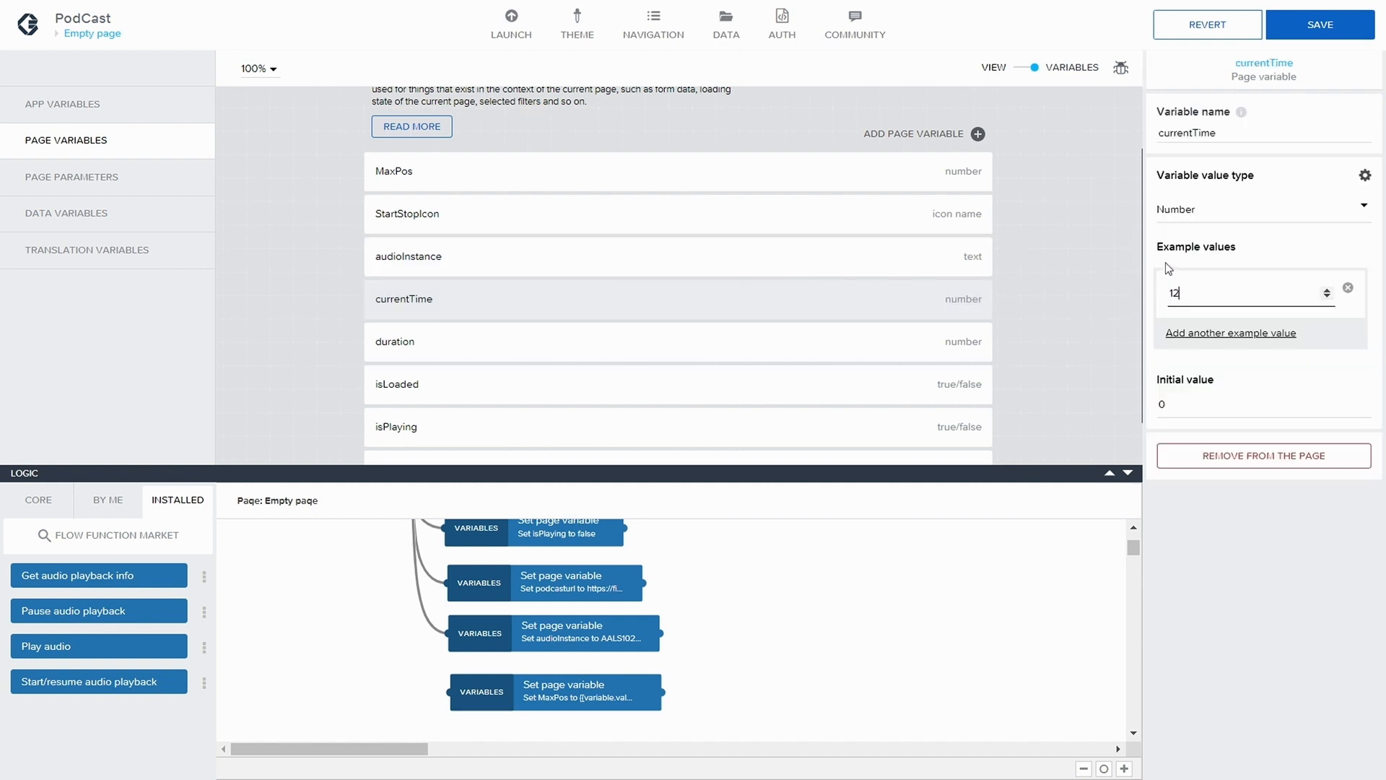
double_click(1161, 403)
type("12")
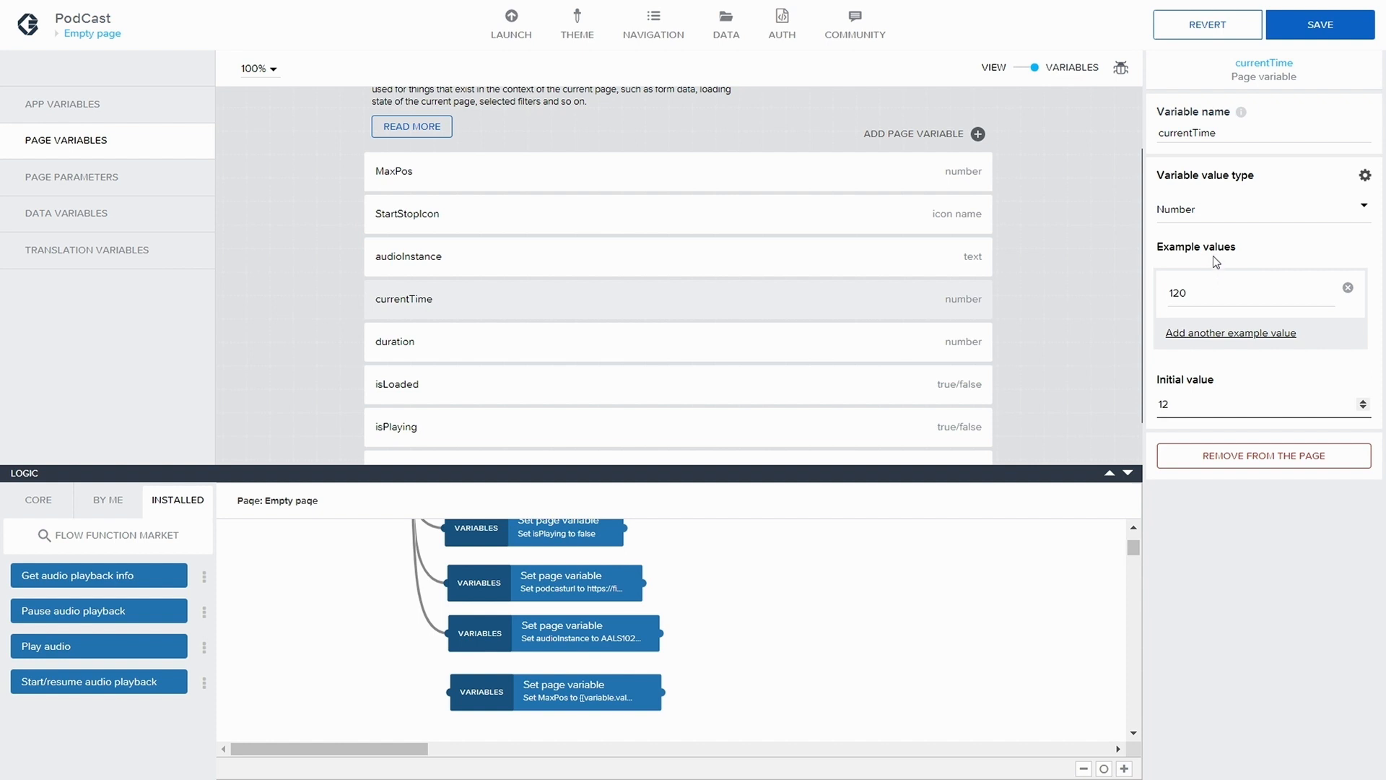
type("0")
left_click(1320, 25)
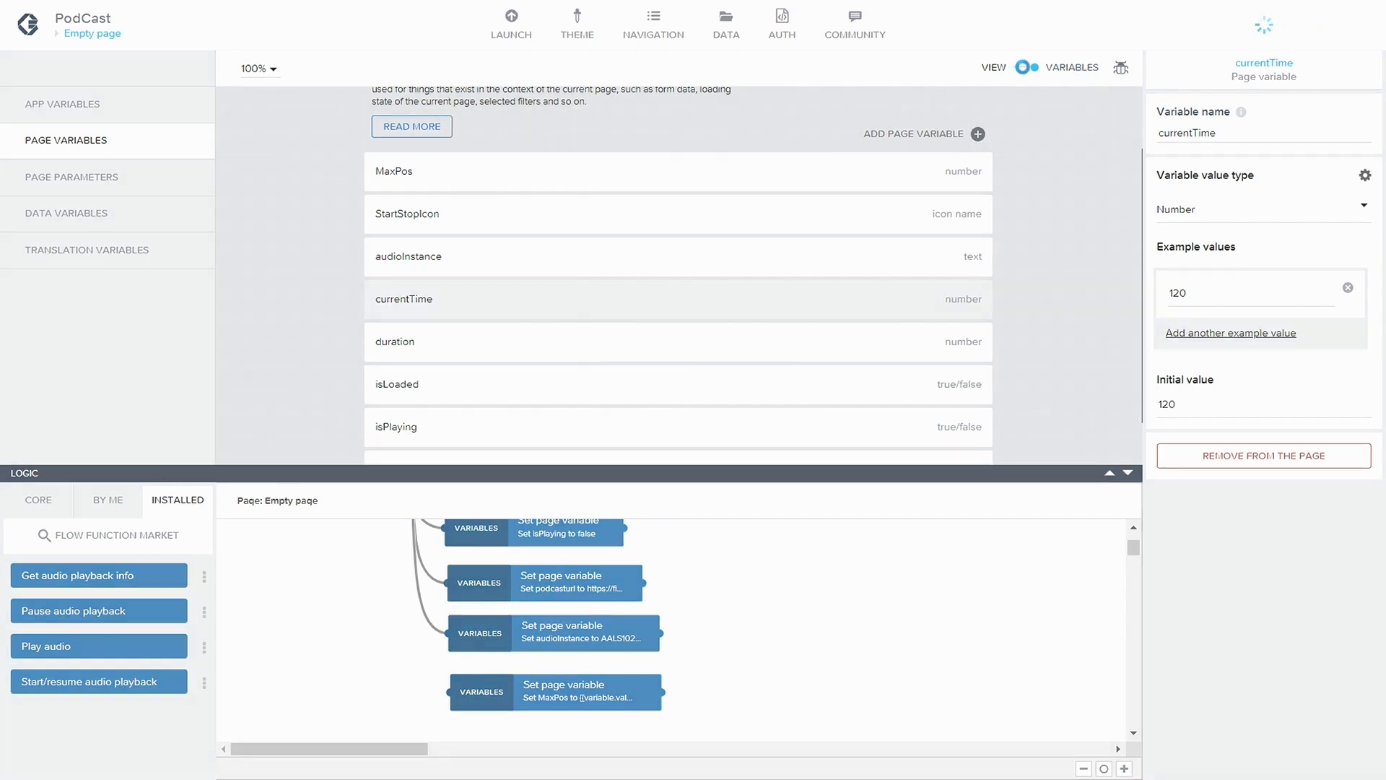
Change the outer Container Progress's logic event source to Page variable 'isPlaying' changed and save the app
left_click(1025, 70)
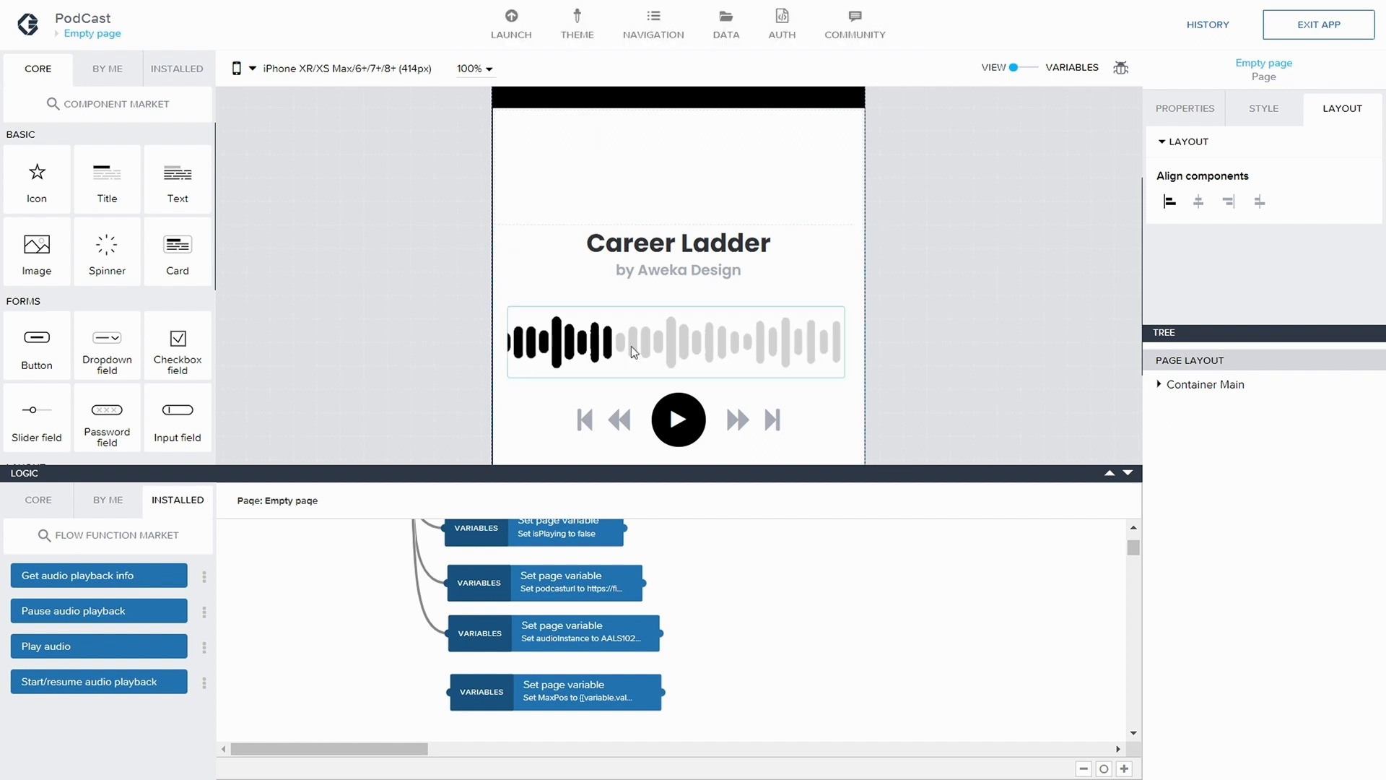
left_click(672, 329)
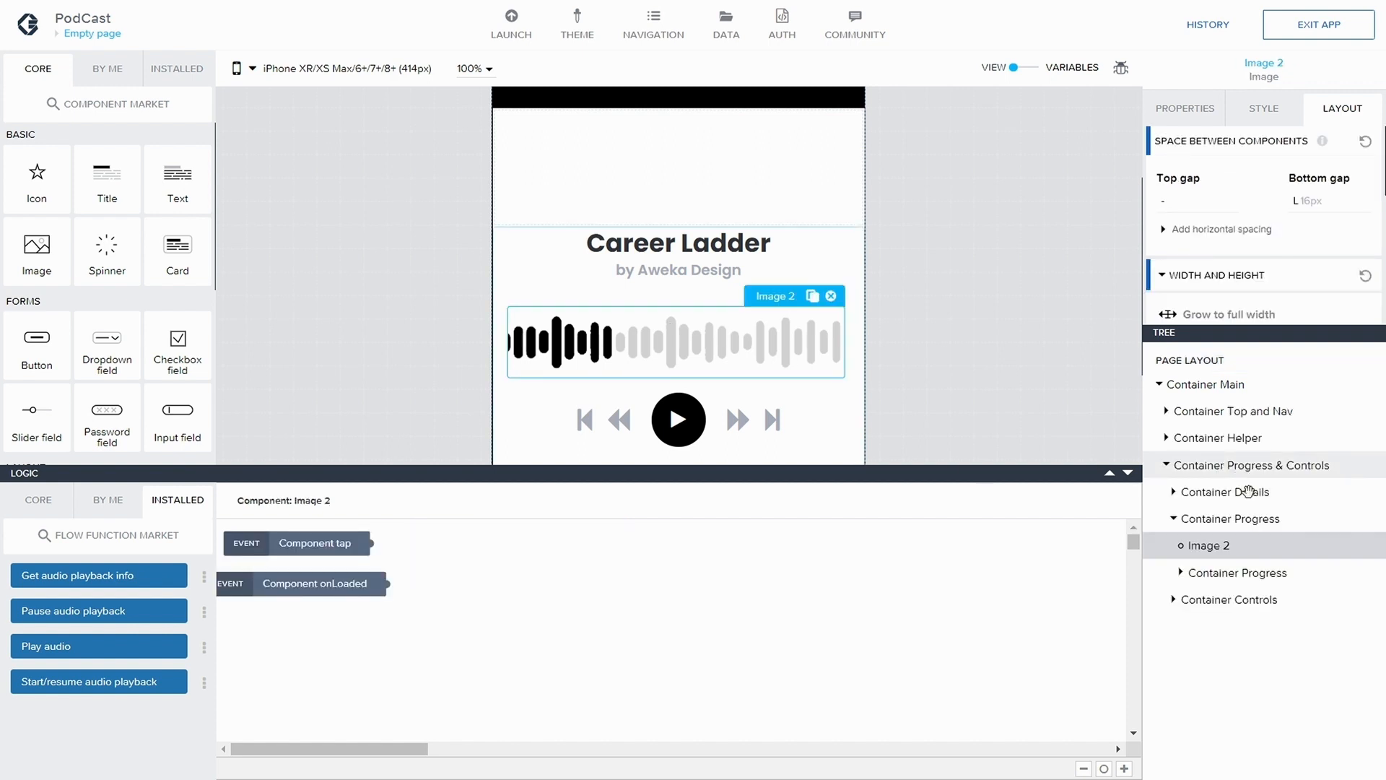
left_click(1238, 518)
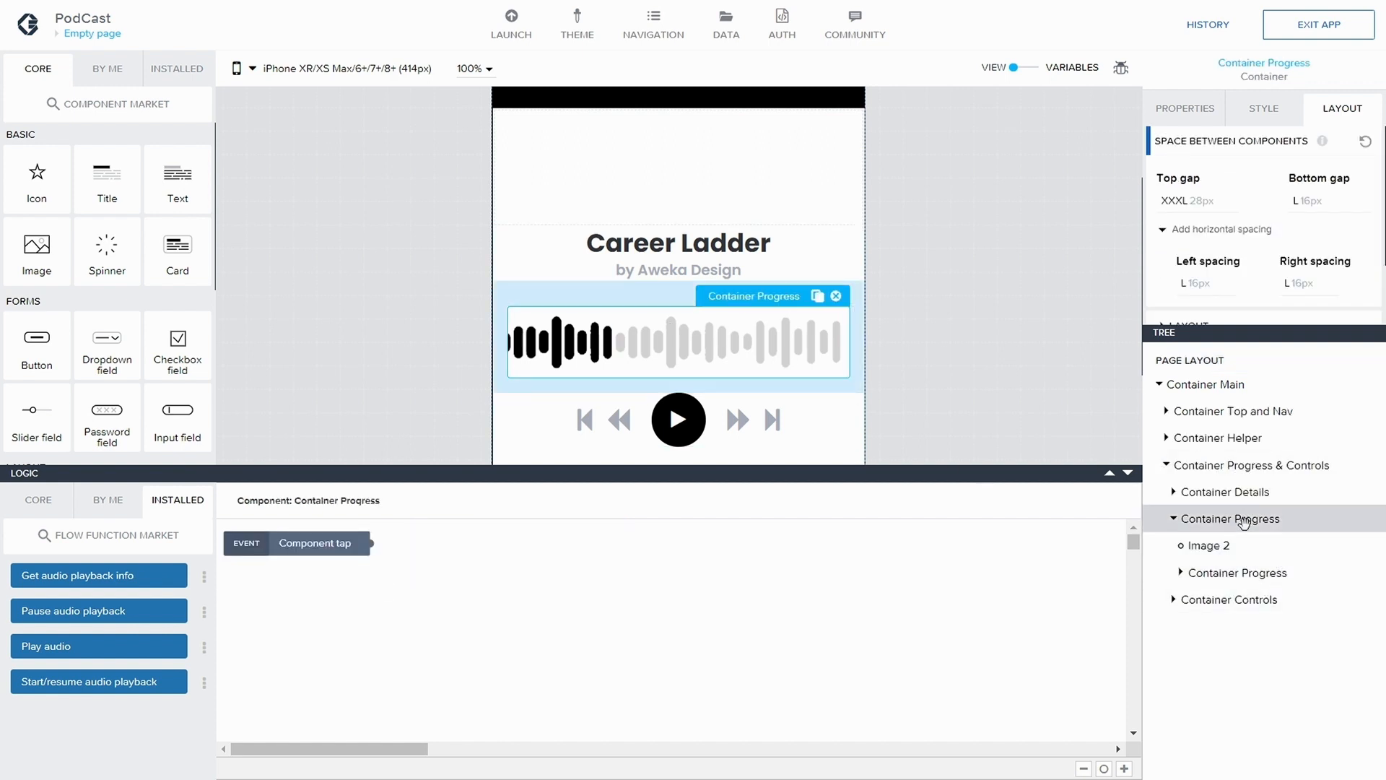
left_click(294, 547)
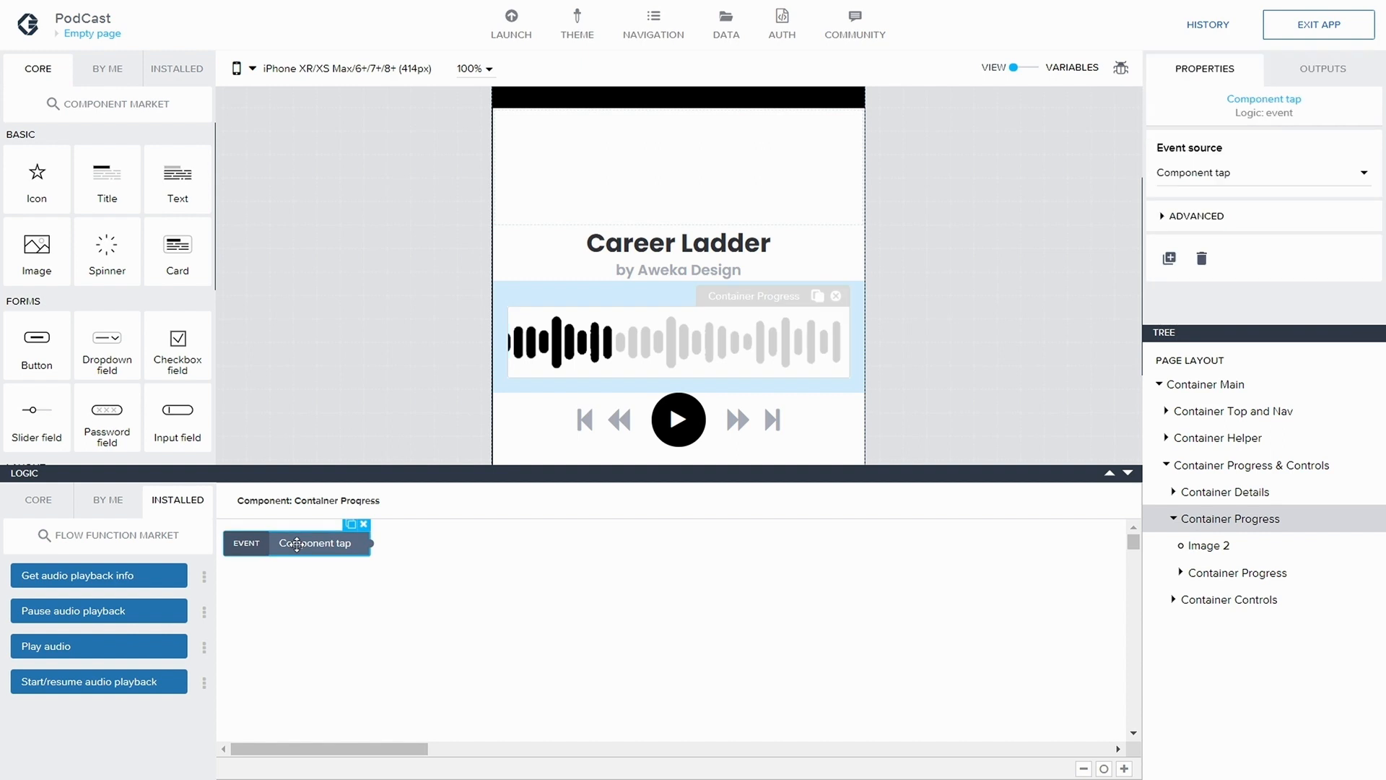
left_click(1269, 174)
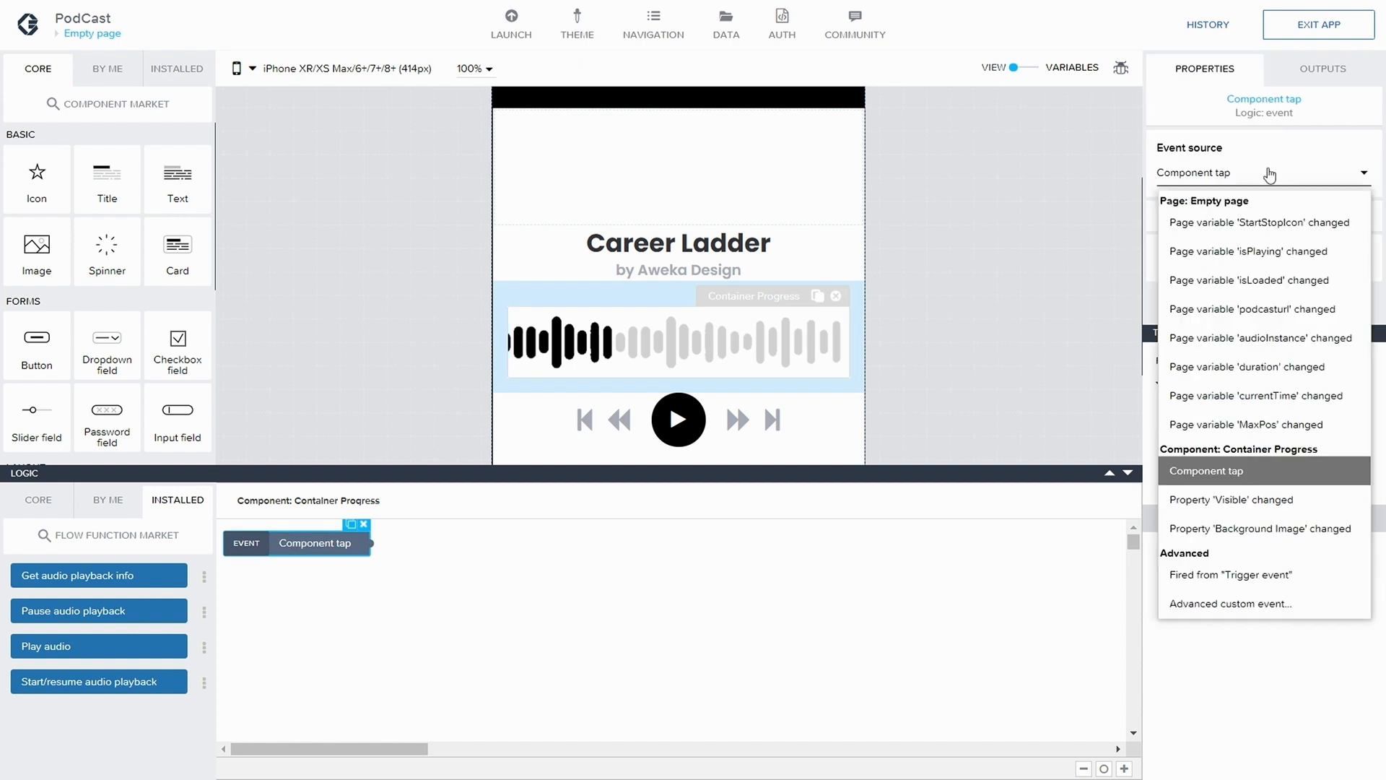
left_click(1268, 250)
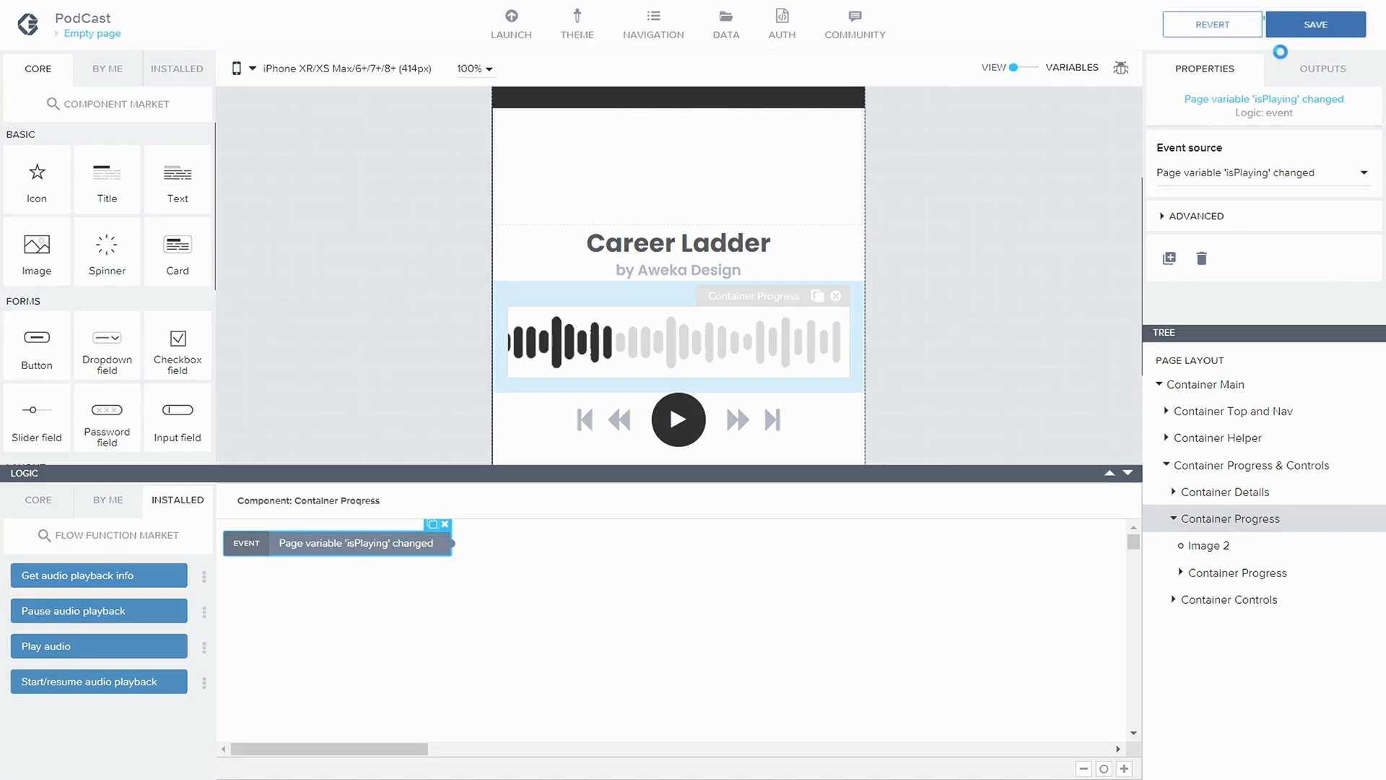
left_click(1280, 36)
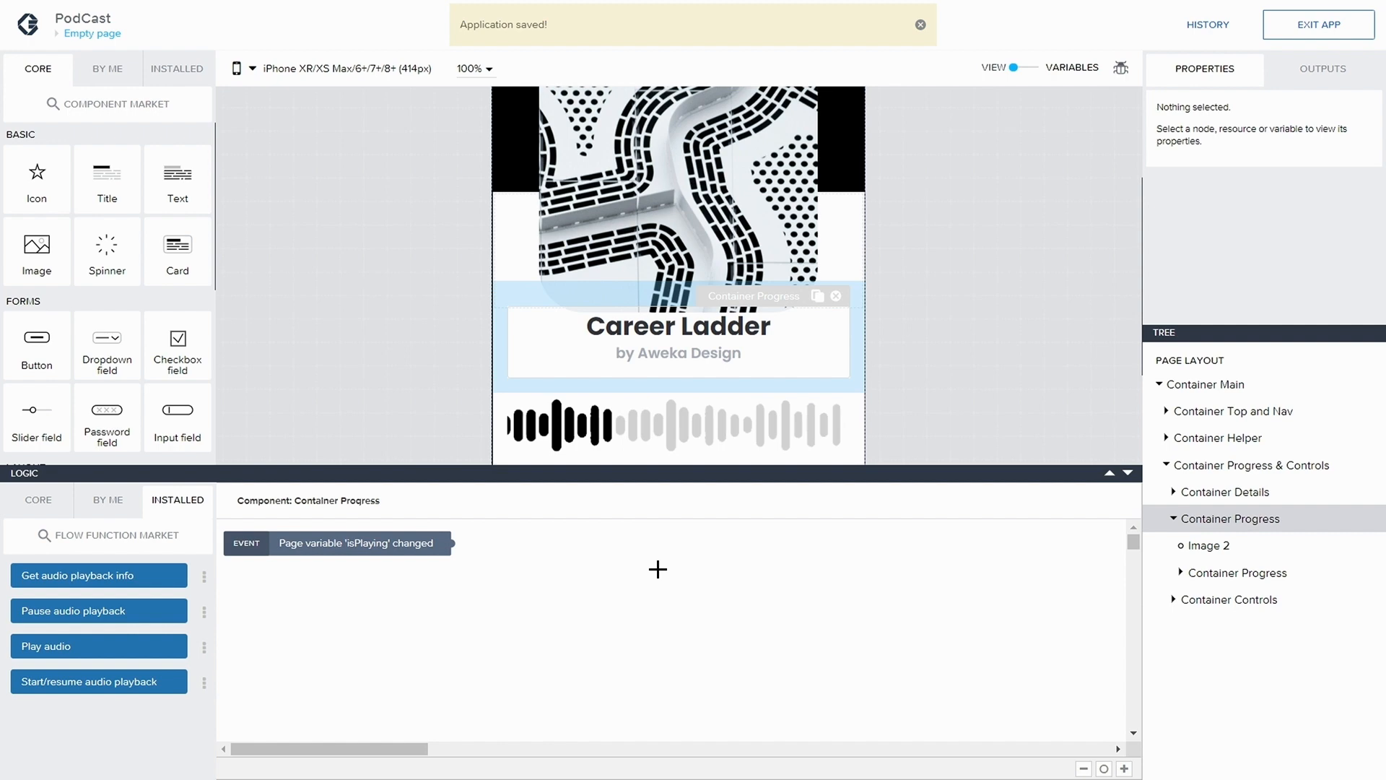
Add an If condition node to Container Progress's logic, connected to the 'isPlaying' changed event
left_click(61, 512)
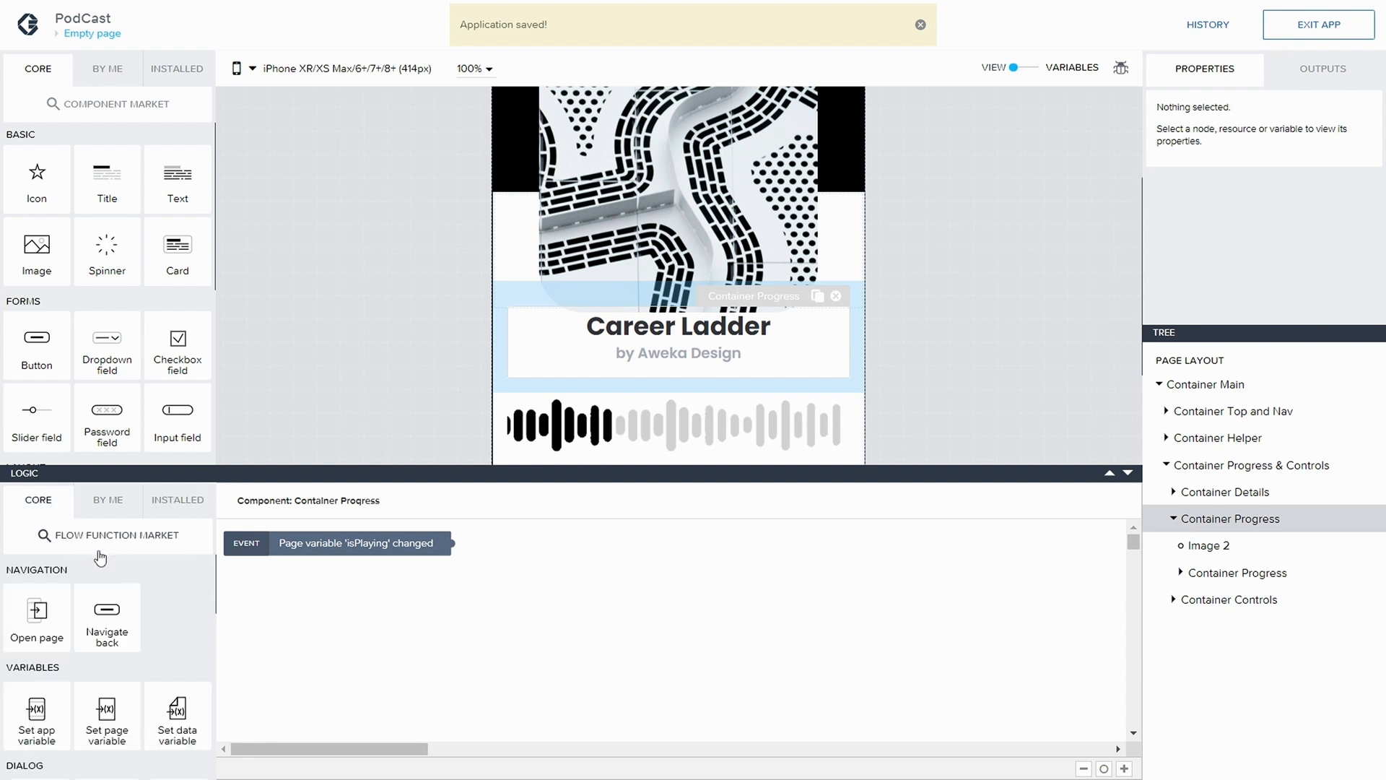
scroll(109, 592, "down", 4)
scroll(123, 623, "down", 3)
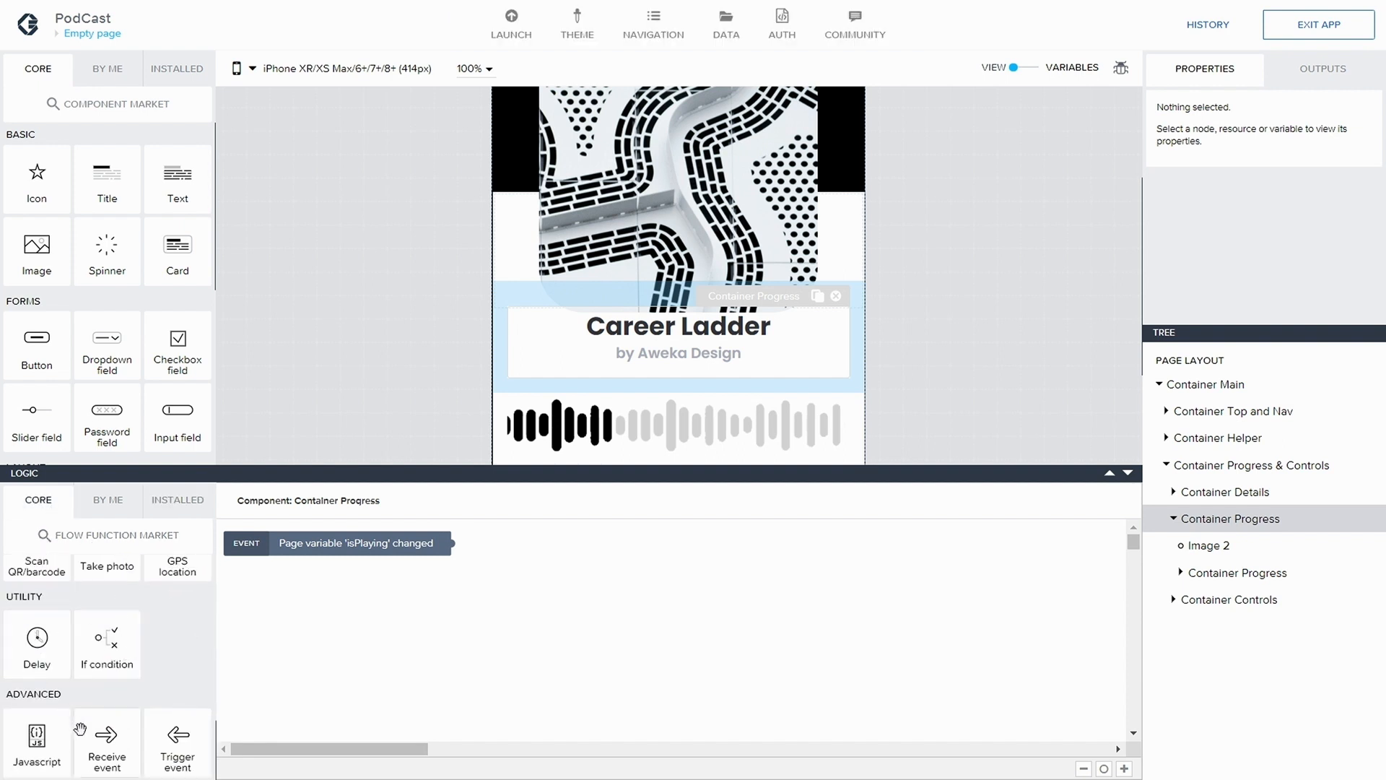
left_click_drag(116, 650, 478, 569)
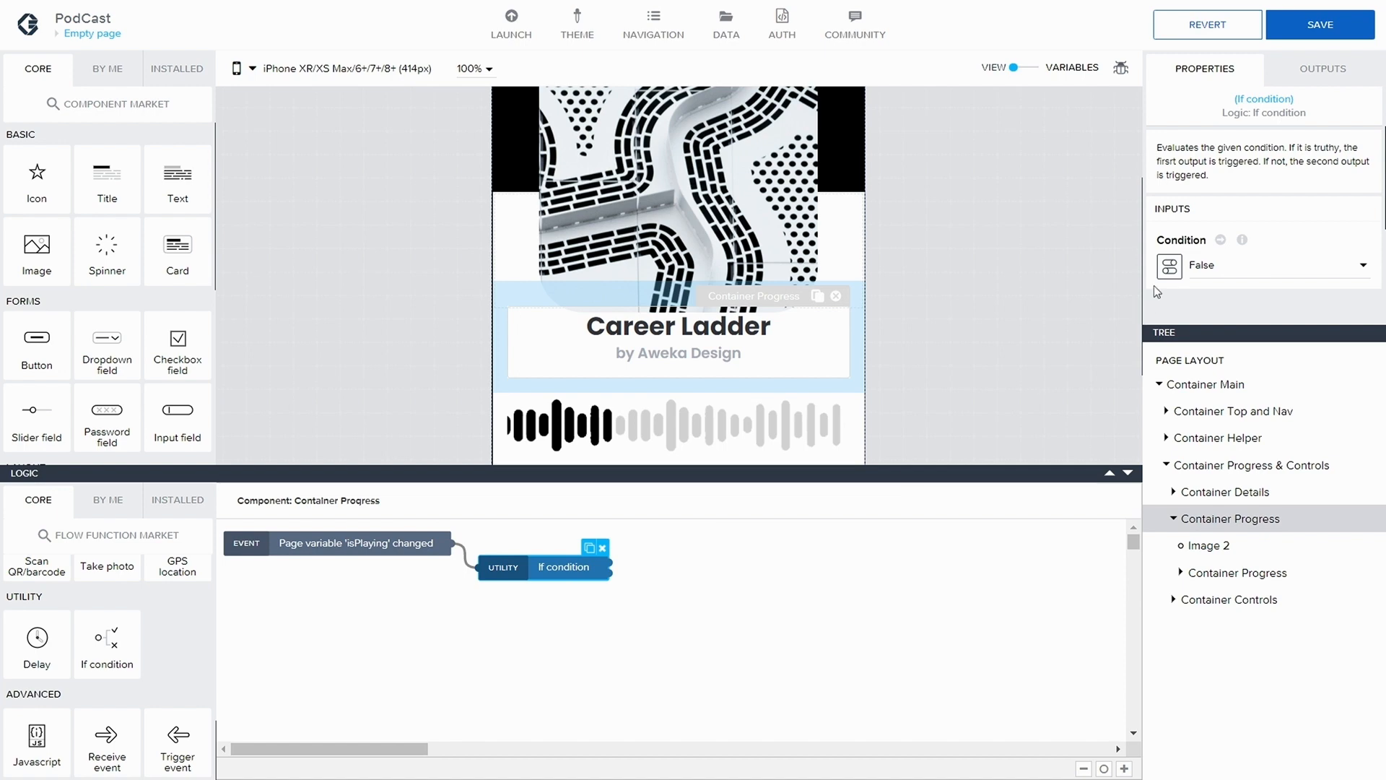
Bind the If condition's input to the page variable isPlaying and shift the node slightly lower
left_click(1170, 265)
left_click(699, 332)
left_click(613, 393)
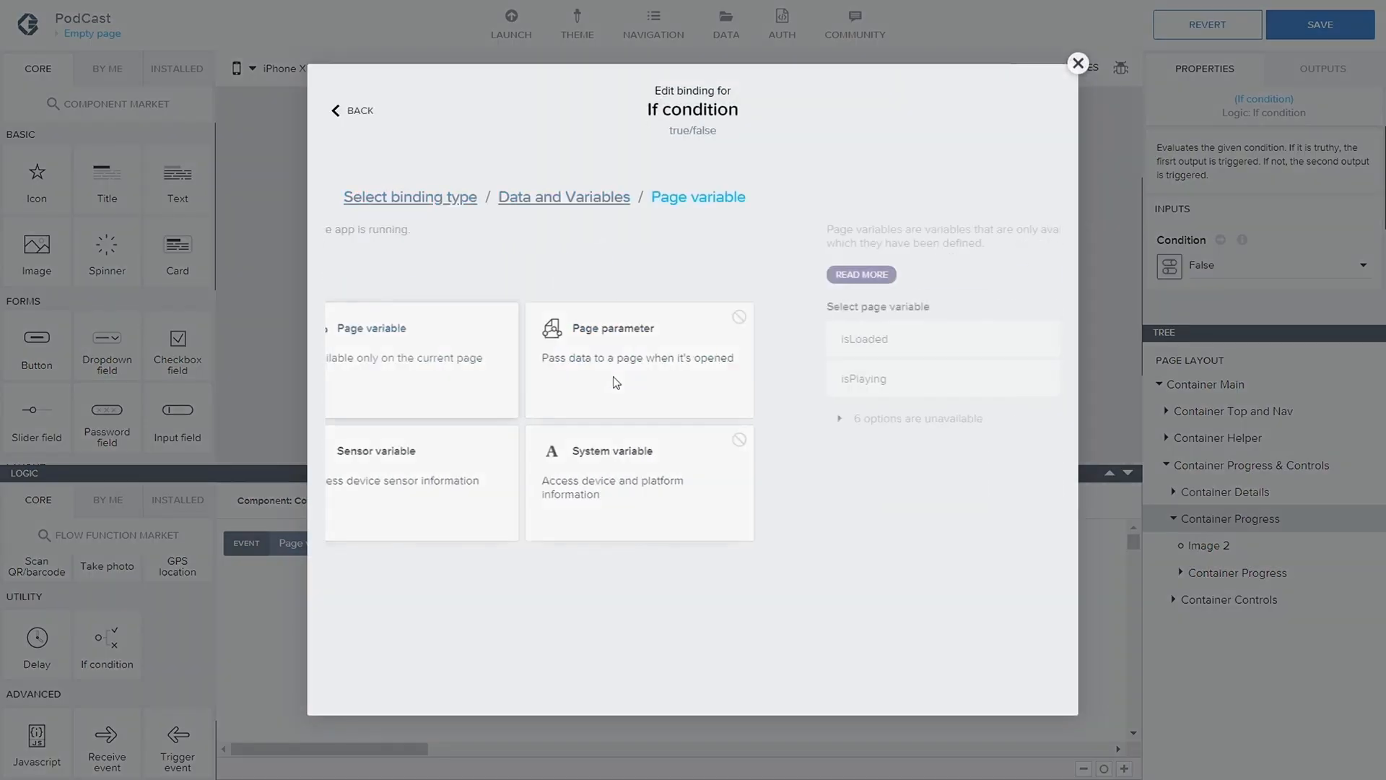
left_click(445, 381)
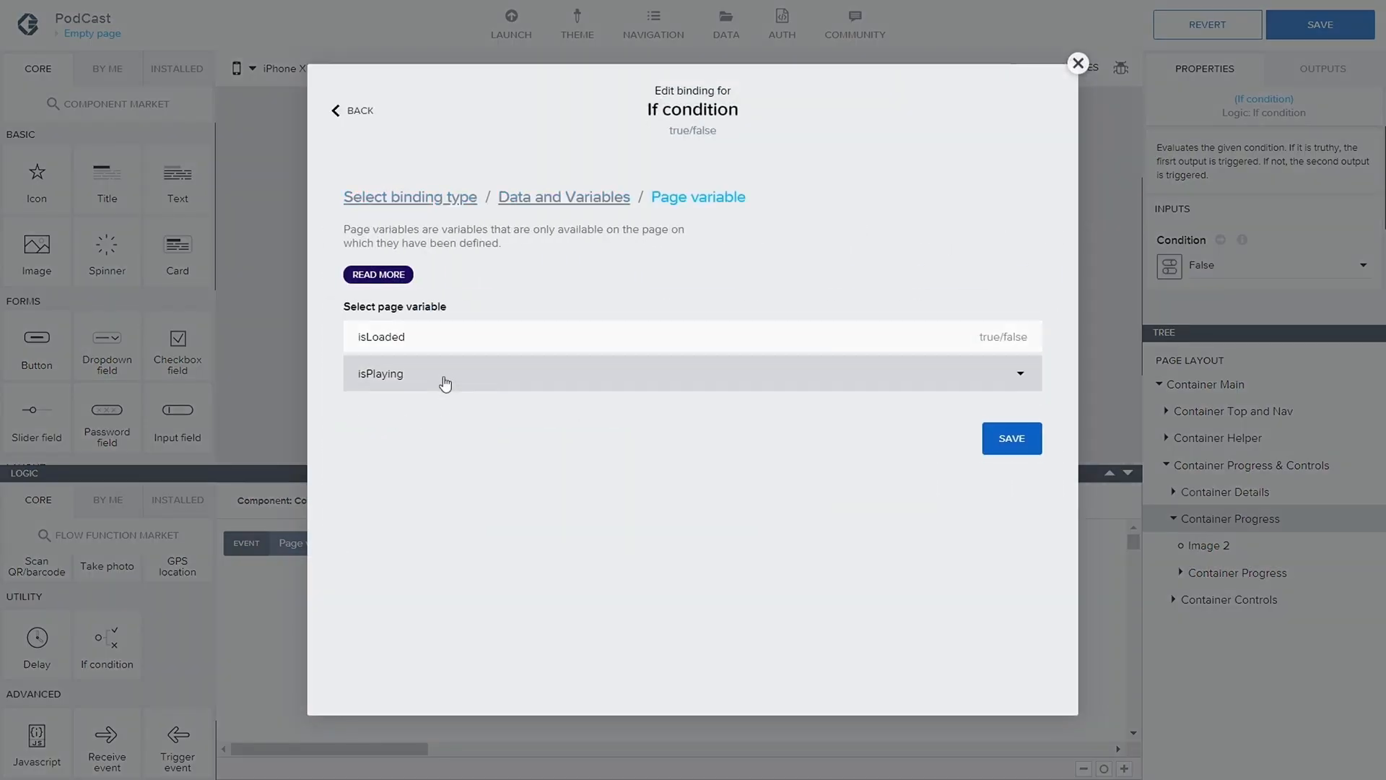
left_click(1010, 403)
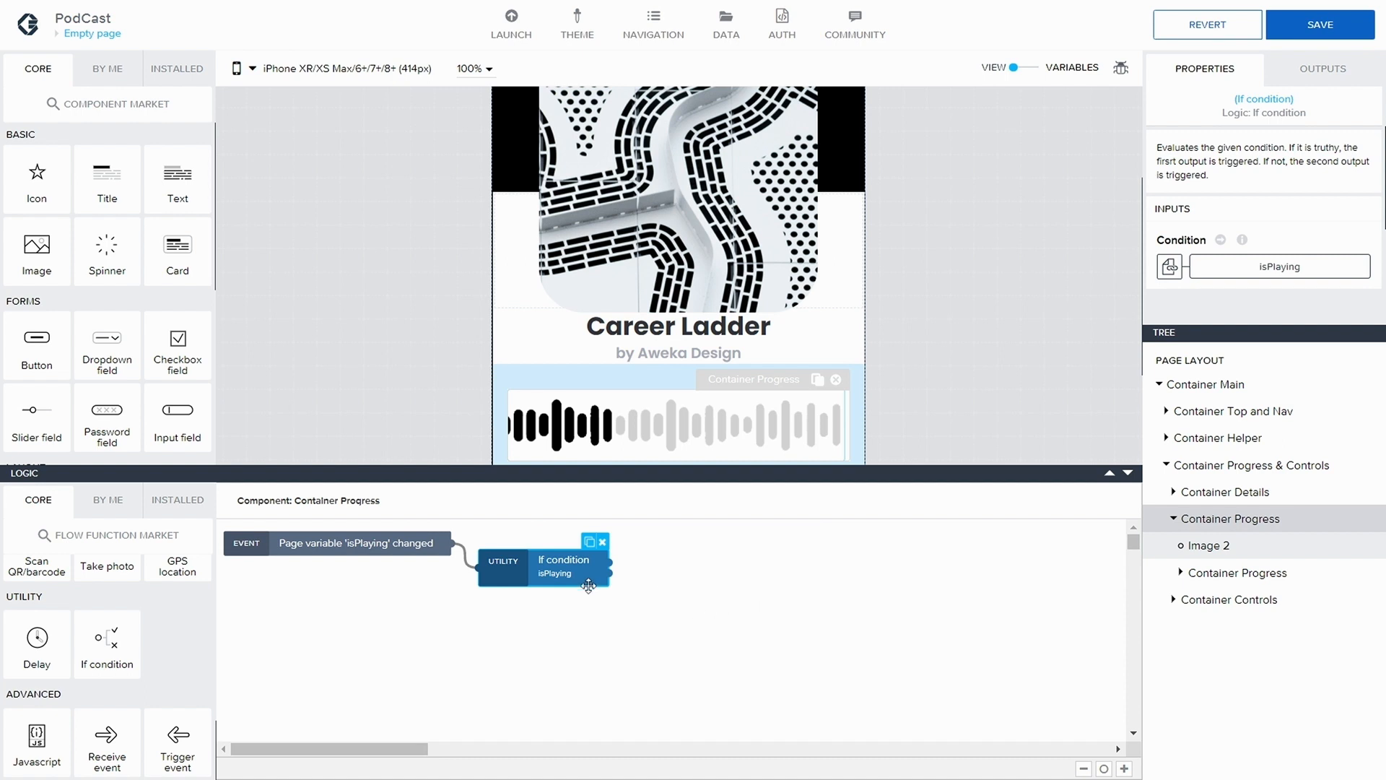
left_click_drag(539, 581, 543, 594)
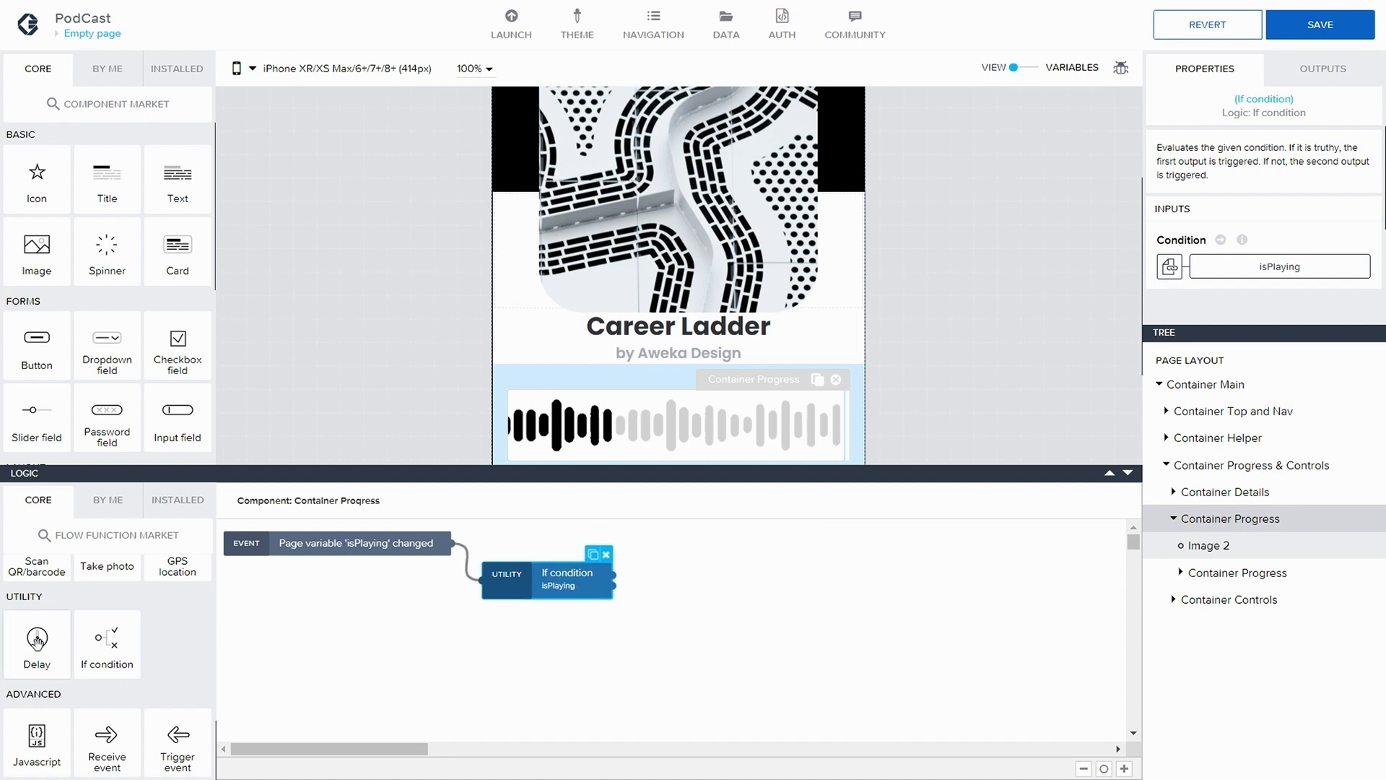
Add a Delay node on the If condition's first output and set its time to wait to 250 ms
left_click_drag(36, 641, 676, 562)
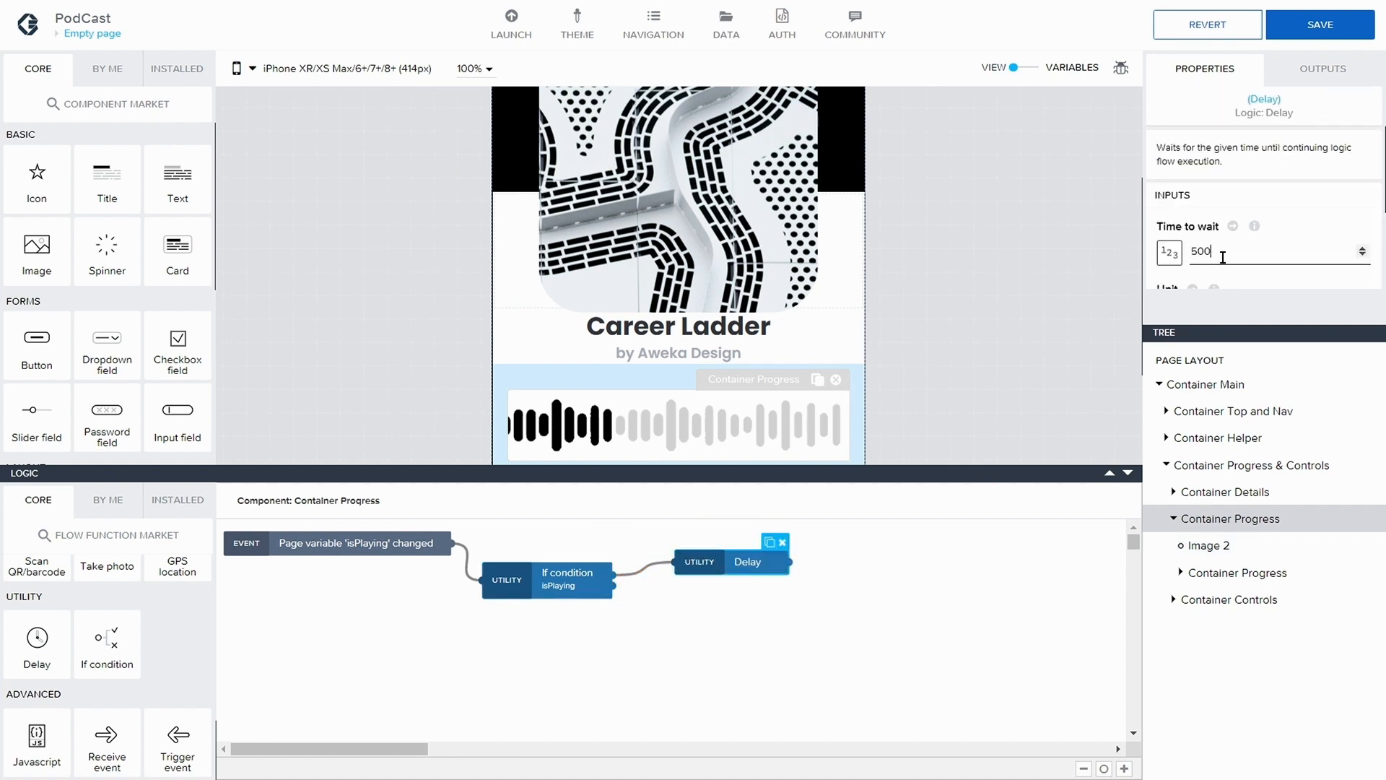
left_click_drag(1222, 258, 1182, 260)
type("2")
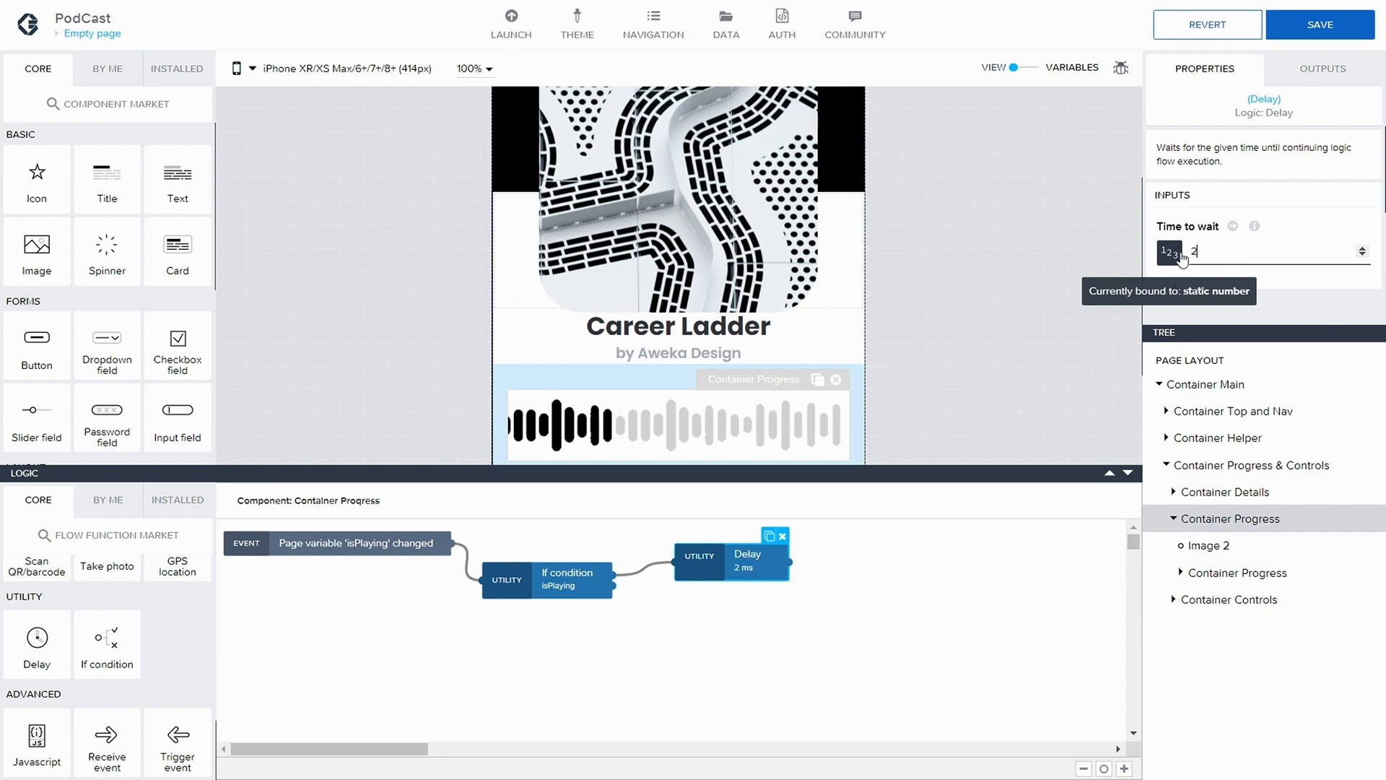
left_click(888, 596)
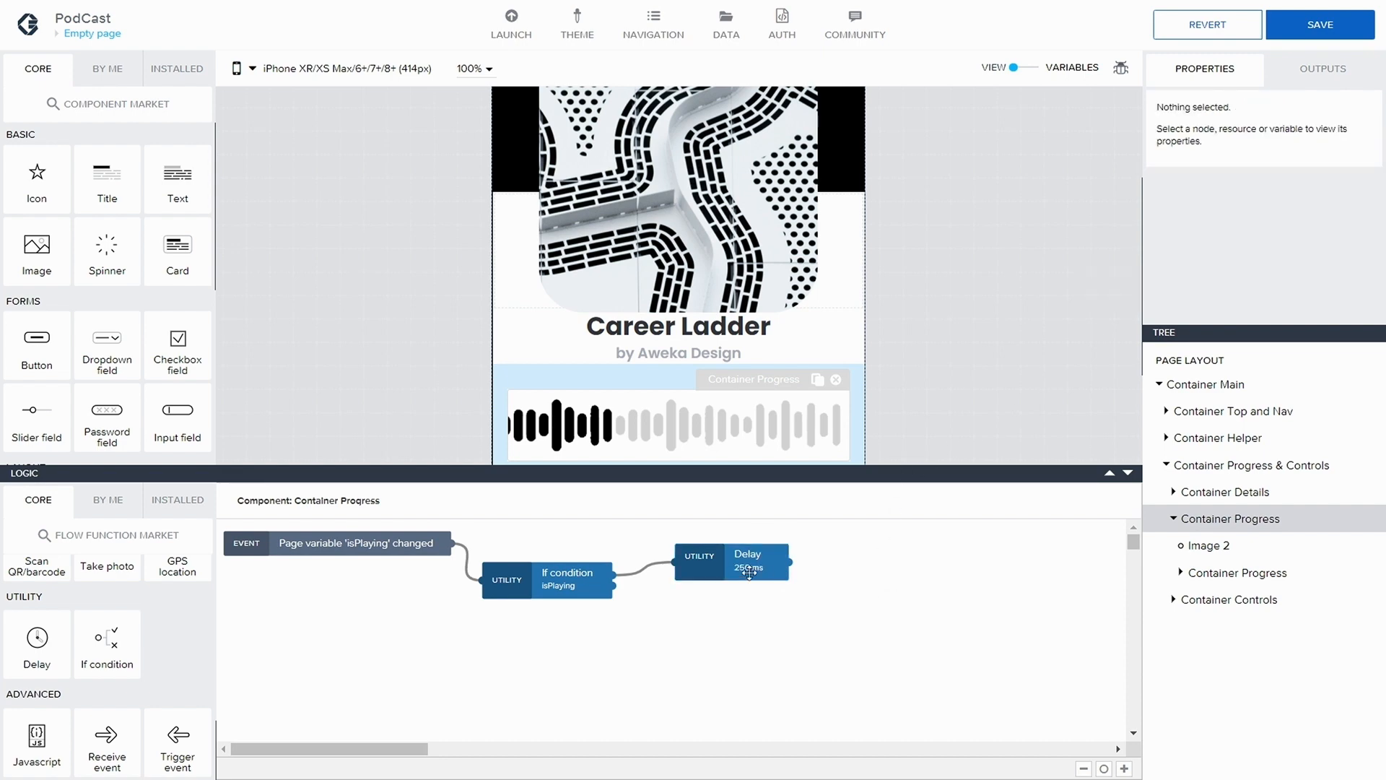
Add a Get audio playback info node and connect it to the Delay node's output
scroll(166, 578, "up", 2)
left_click(158, 516)
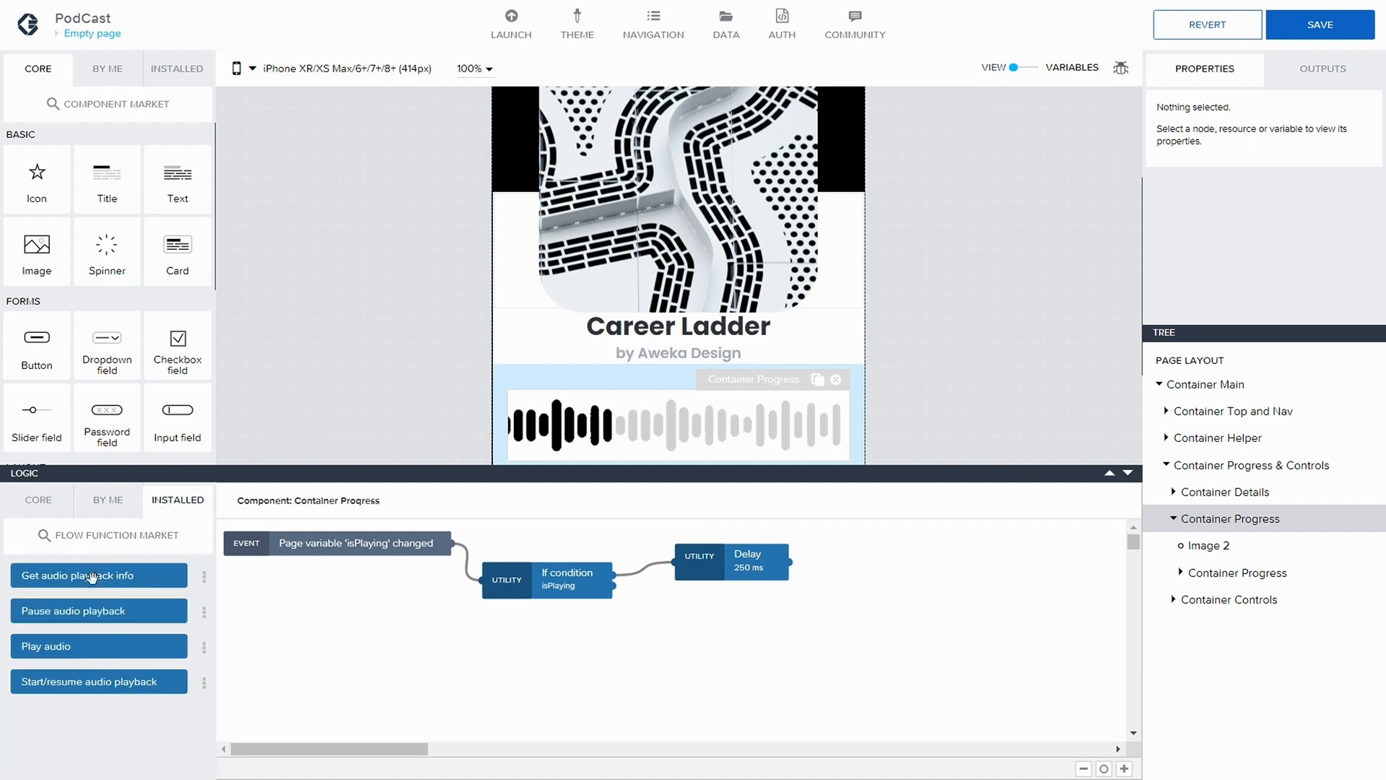
left_click_drag(93, 575, 931, 562)
left_click_drag(790, 563, 835, 556)
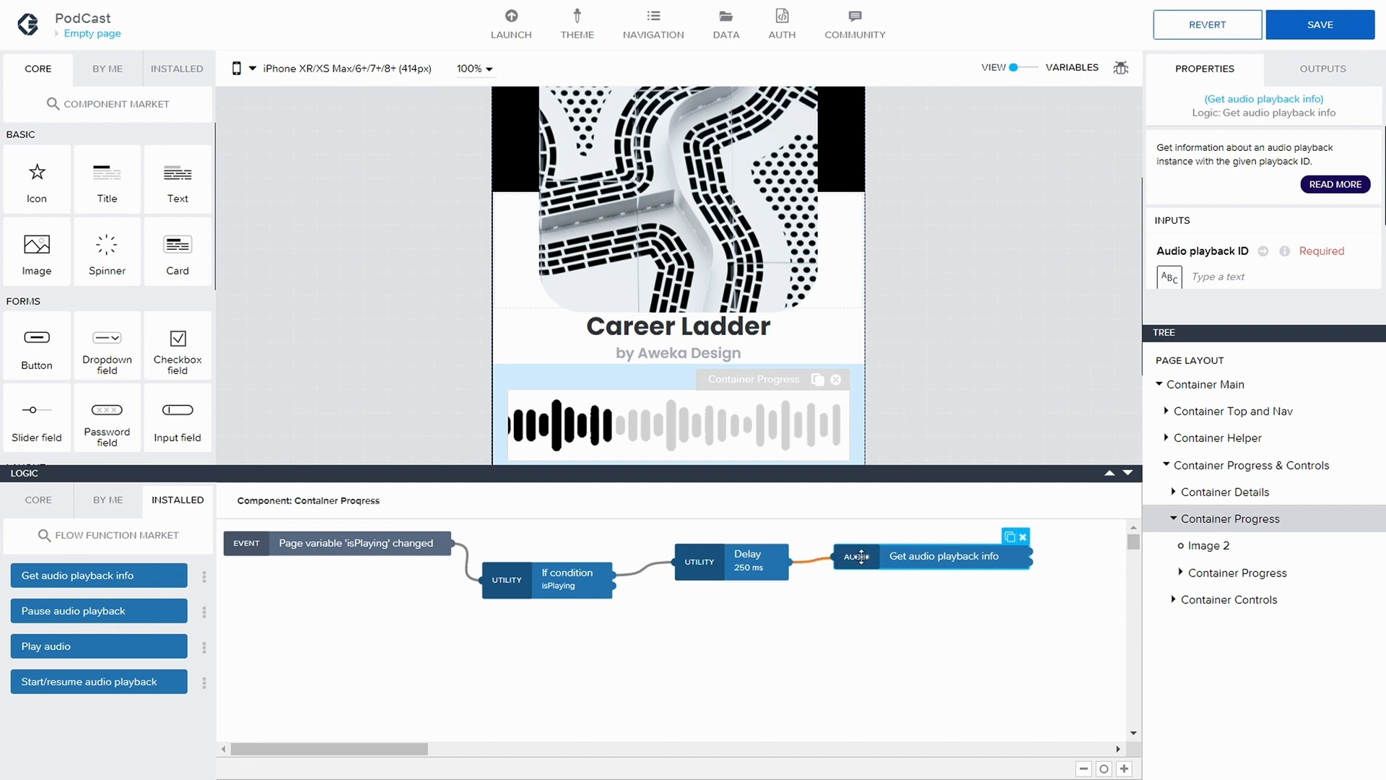
Bind the Audio playback ID of the Get audio playback info node to the page variable audioInstance
left_click(1170, 276)
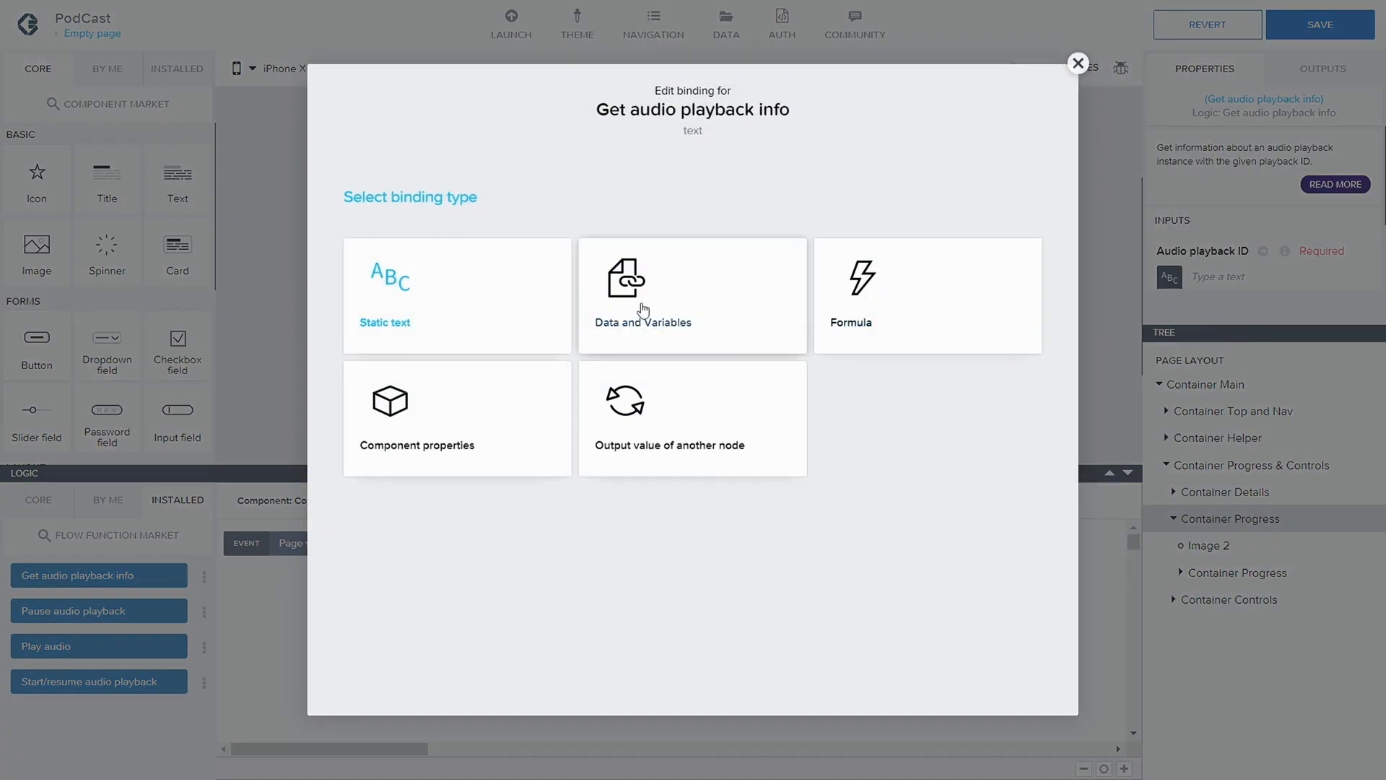
left_click(634, 310)
left_click(665, 362)
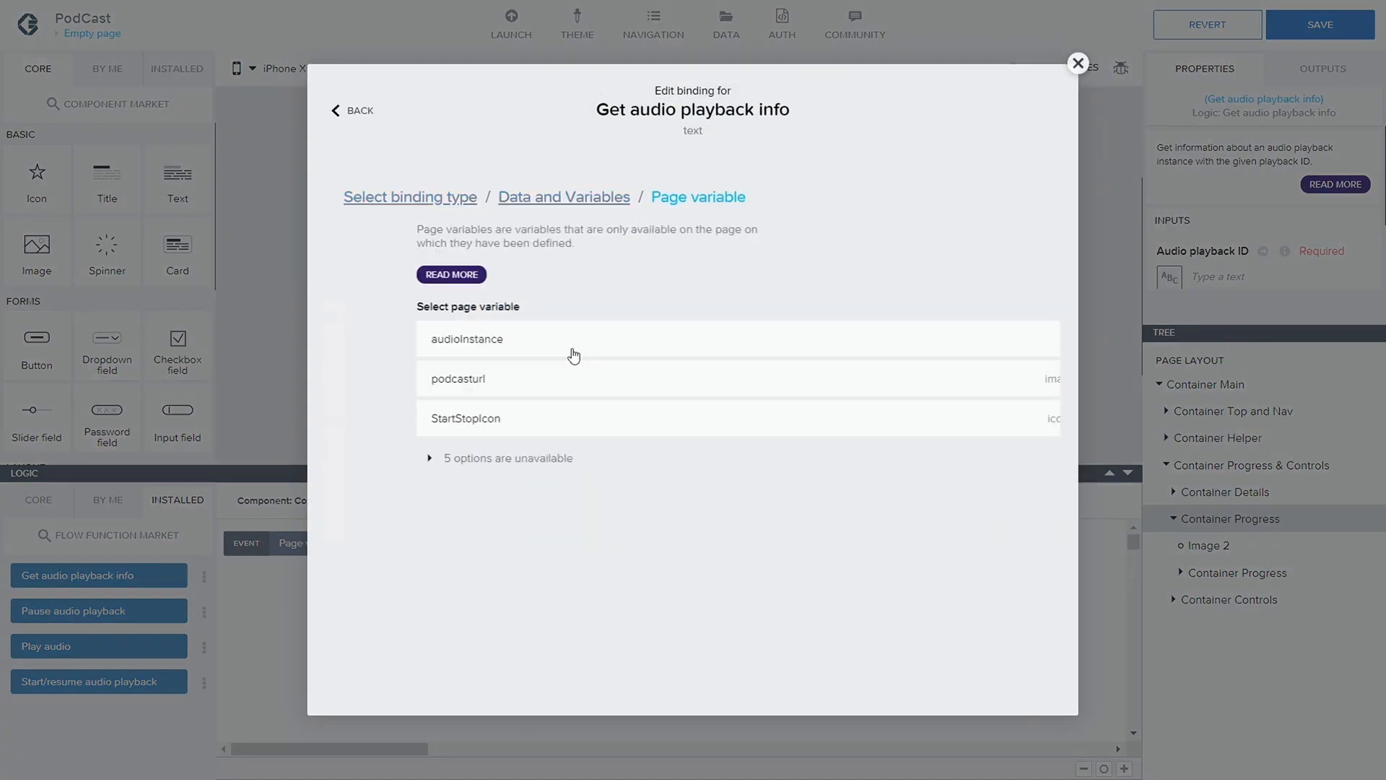
left_click(511, 351)
left_click(1011, 401)
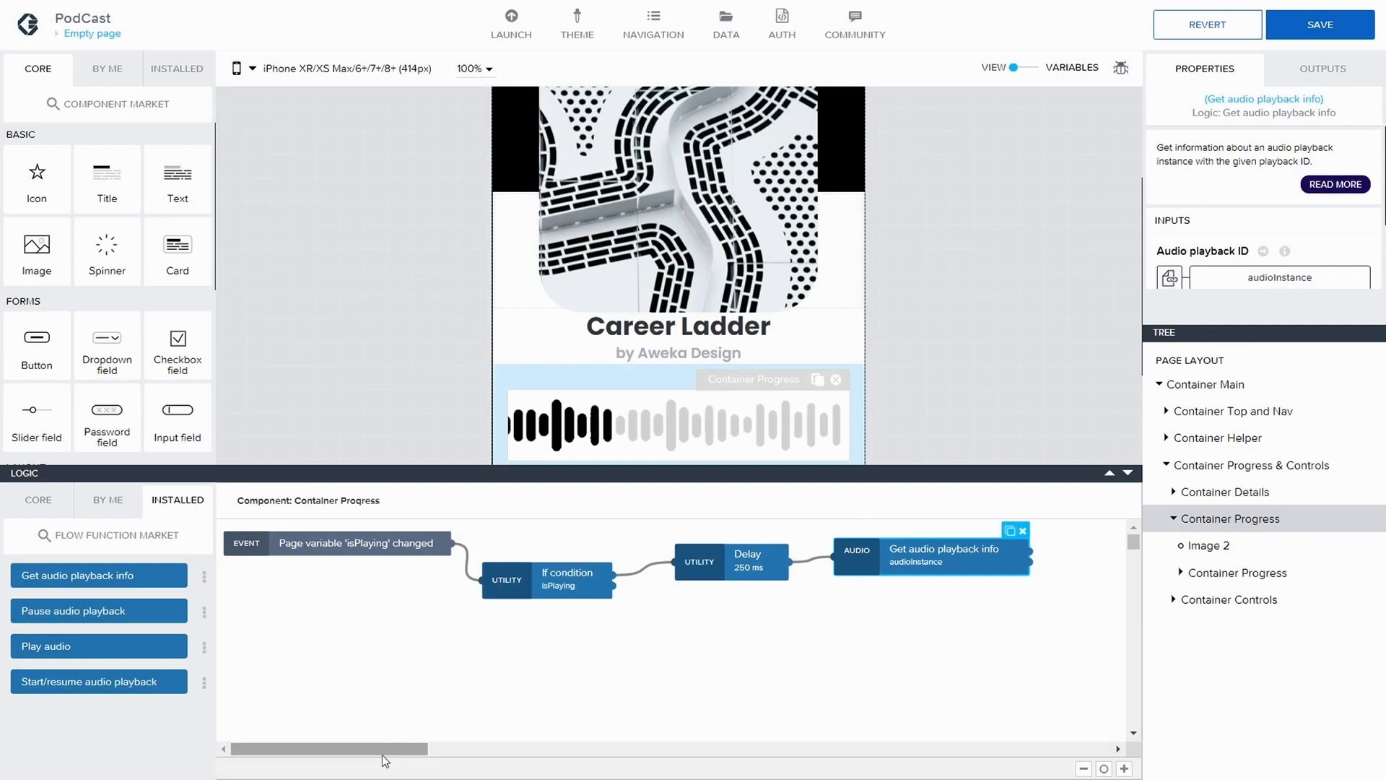
Move the Get audio playback info node farther from the Delay node and roughly level with it
left_click_drag(402, 751, 468, 752)
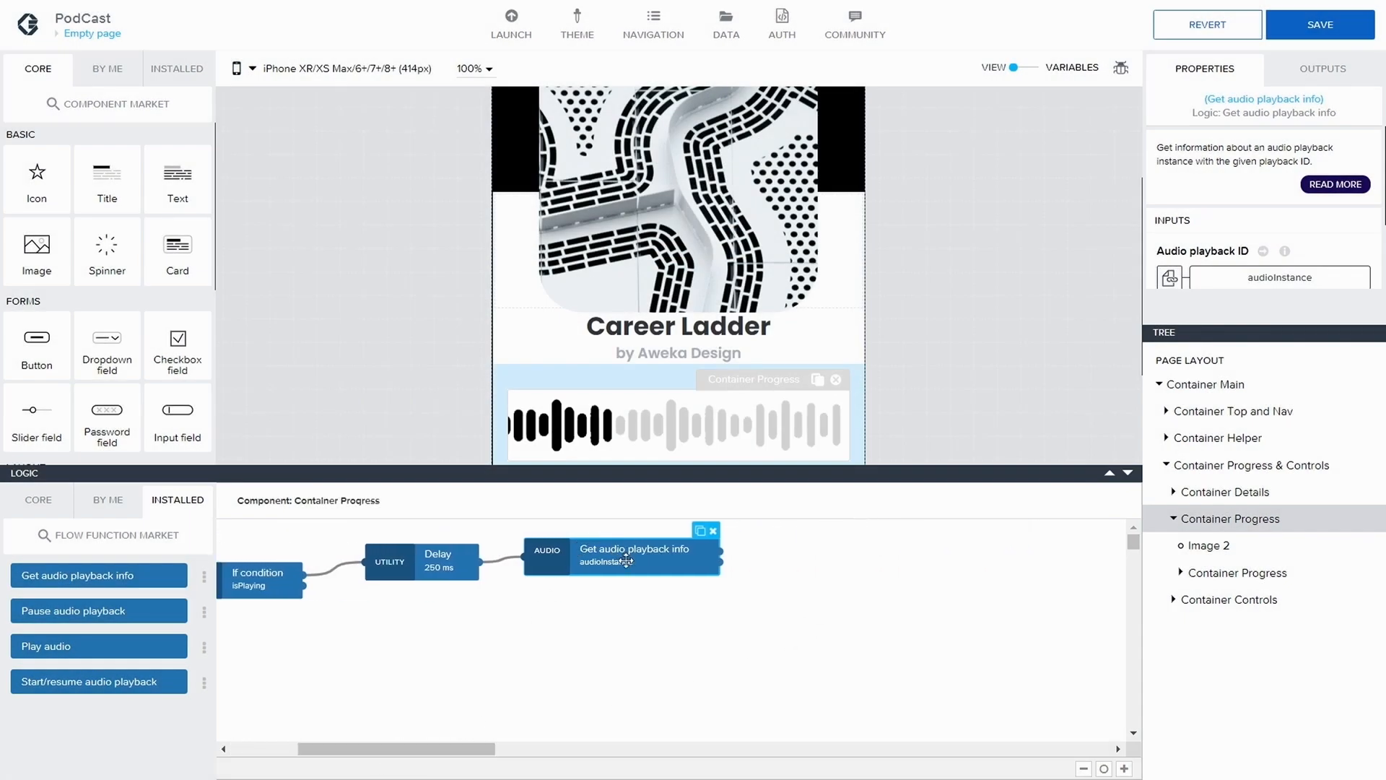
left_click_drag(622, 561, 662, 576)
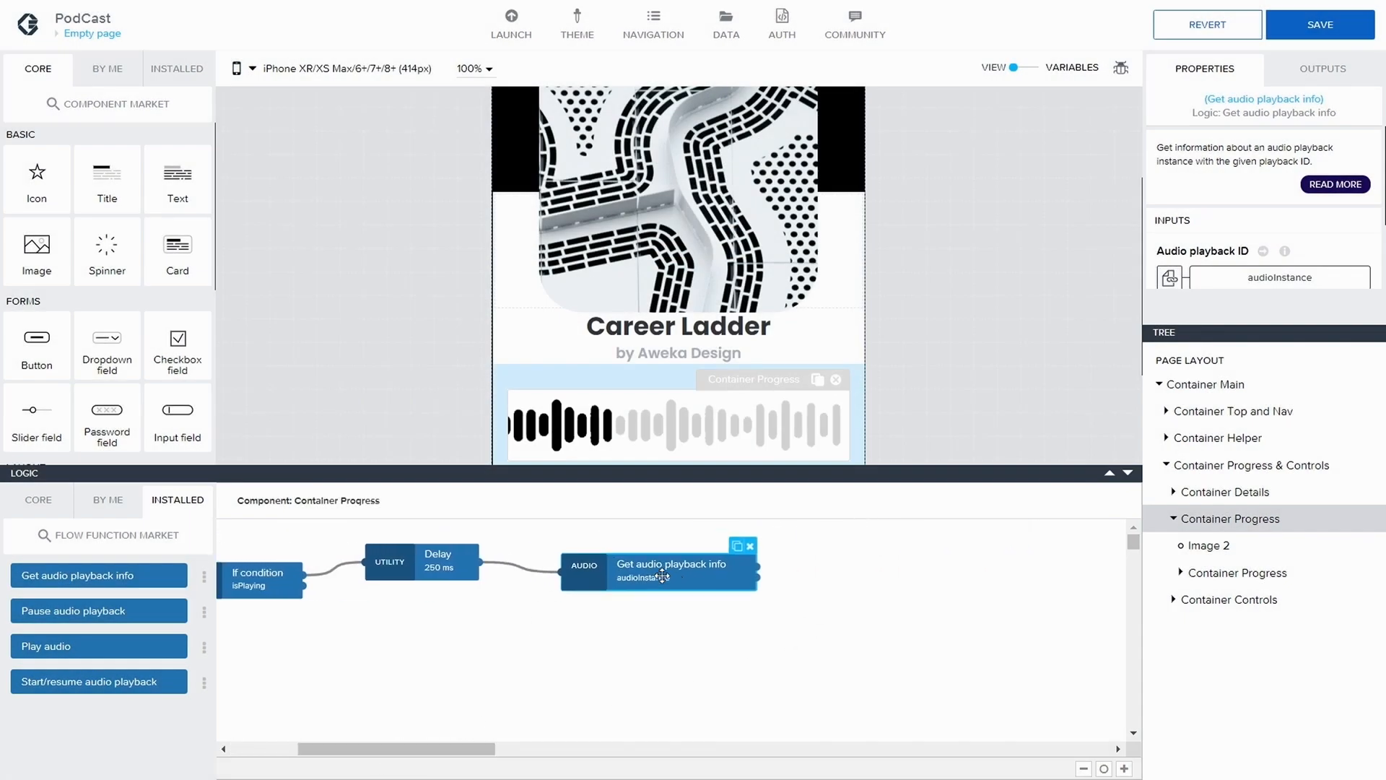
left_click_drag(705, 584, 709, 574)
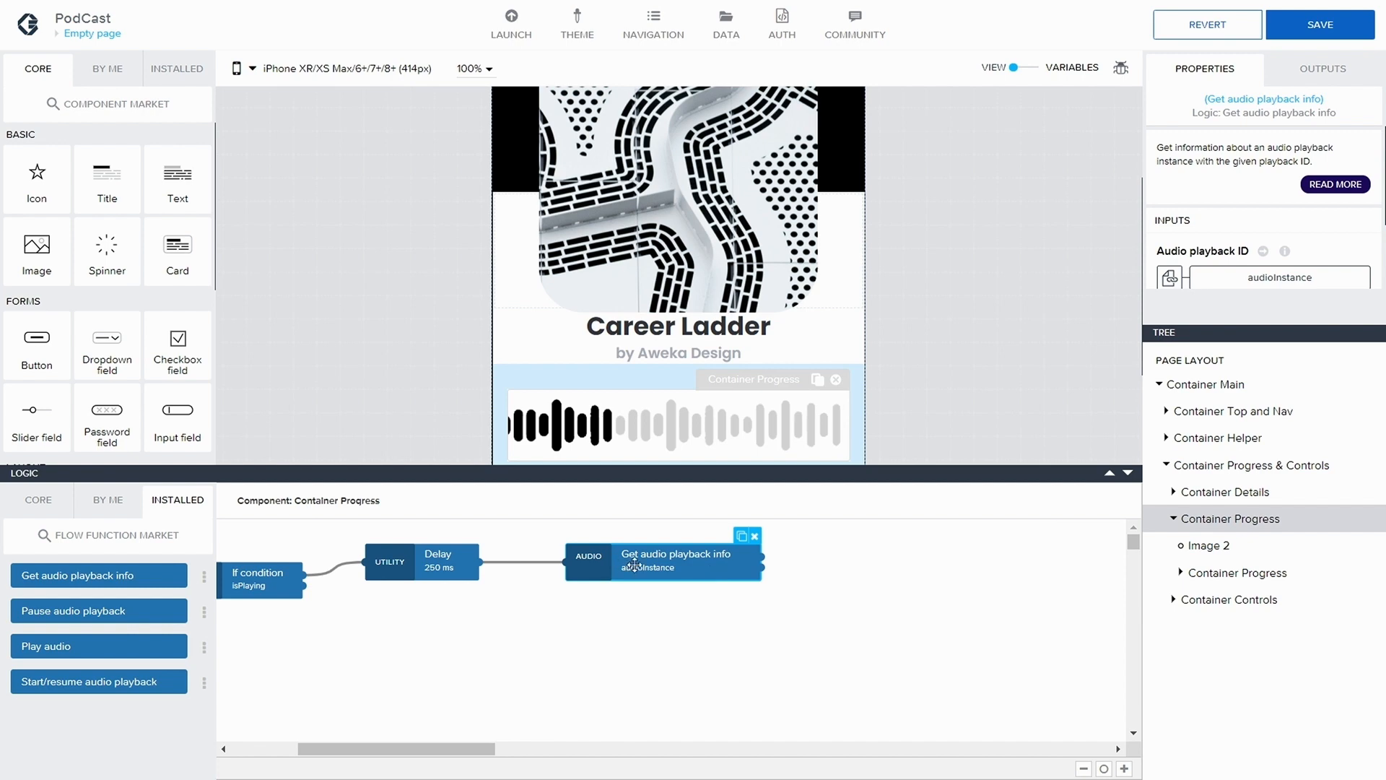
left_click_drag(634, 565, 640, 564)
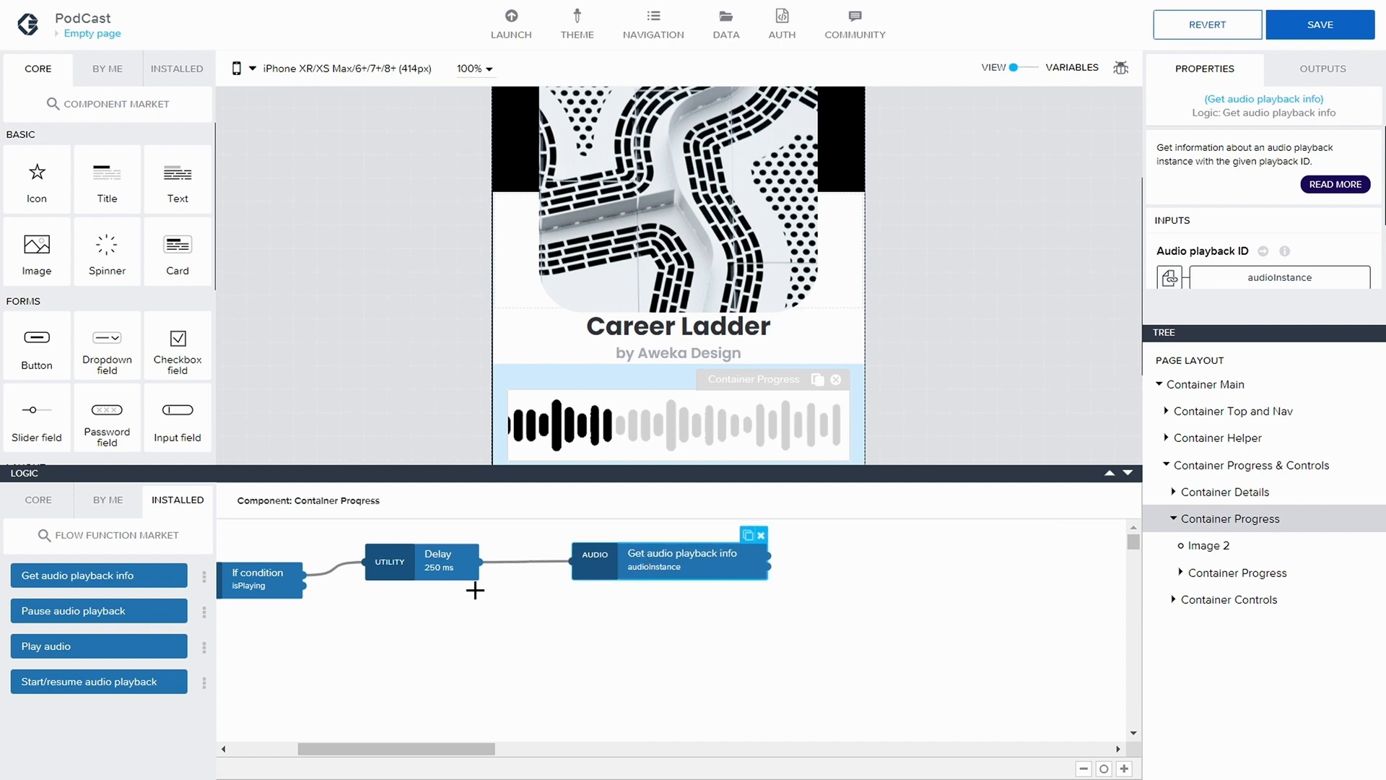
Add a Set page variable node and connect it to the first output of Get audio playback info
left_click(38, 500)
scroll(110, 654, "down", 2)
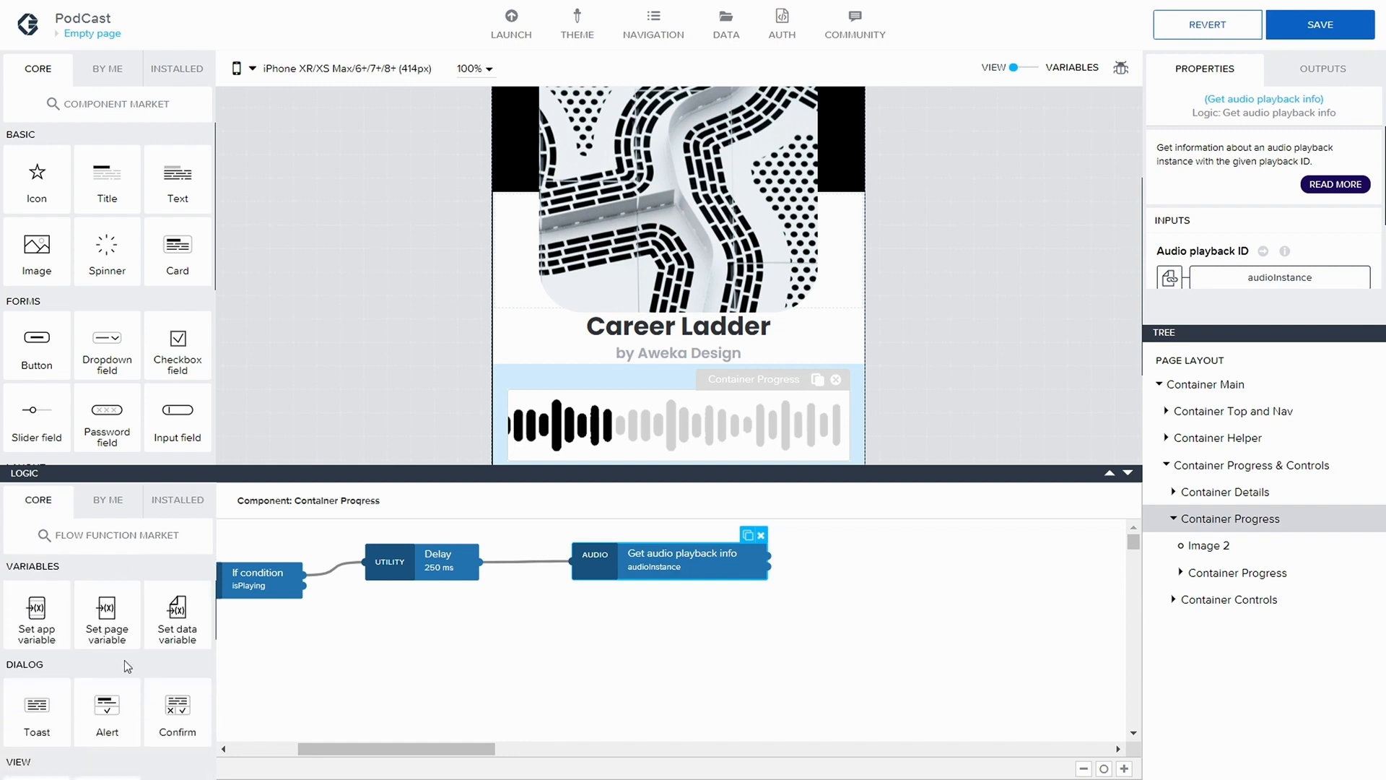
left_click_drag(108, 621, 852, 556)
left_click(776, 556)
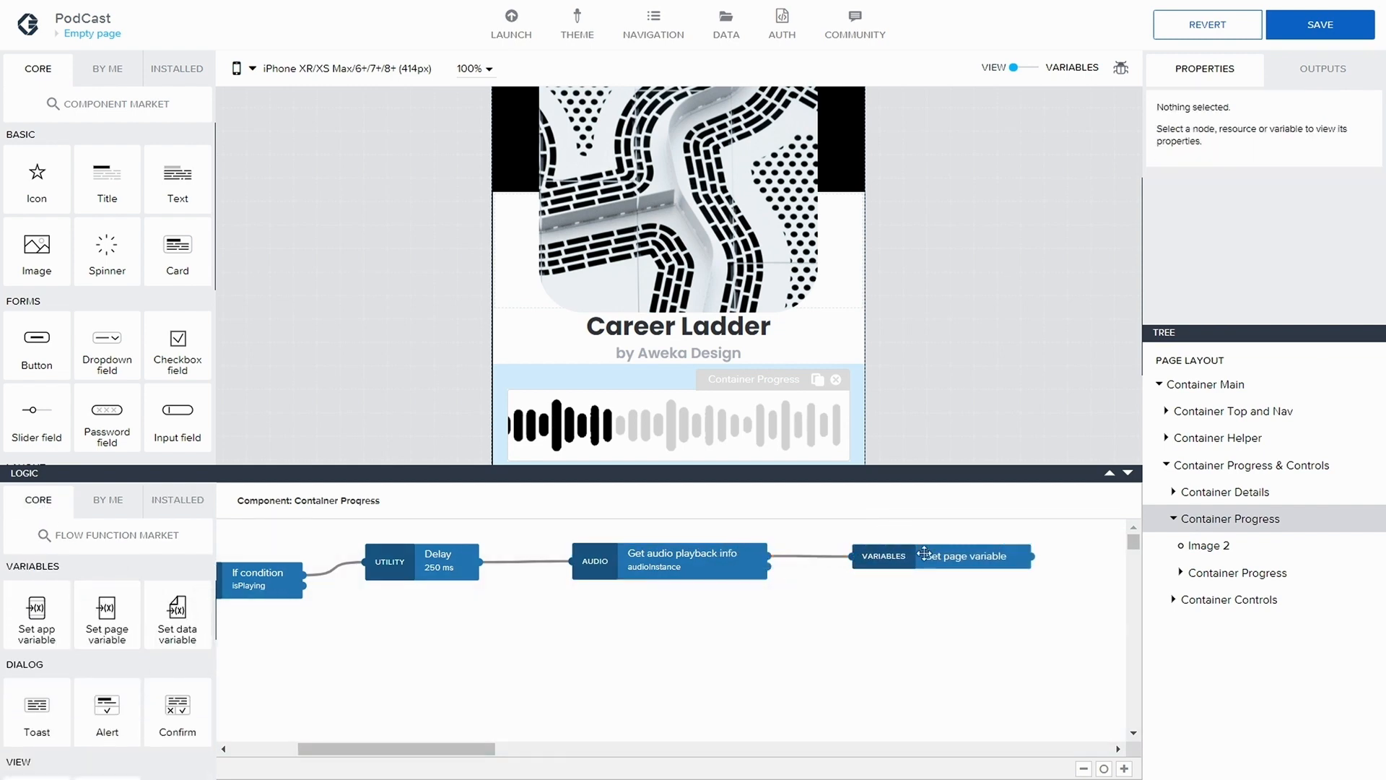
scroll(1259, 257, "down", 2)
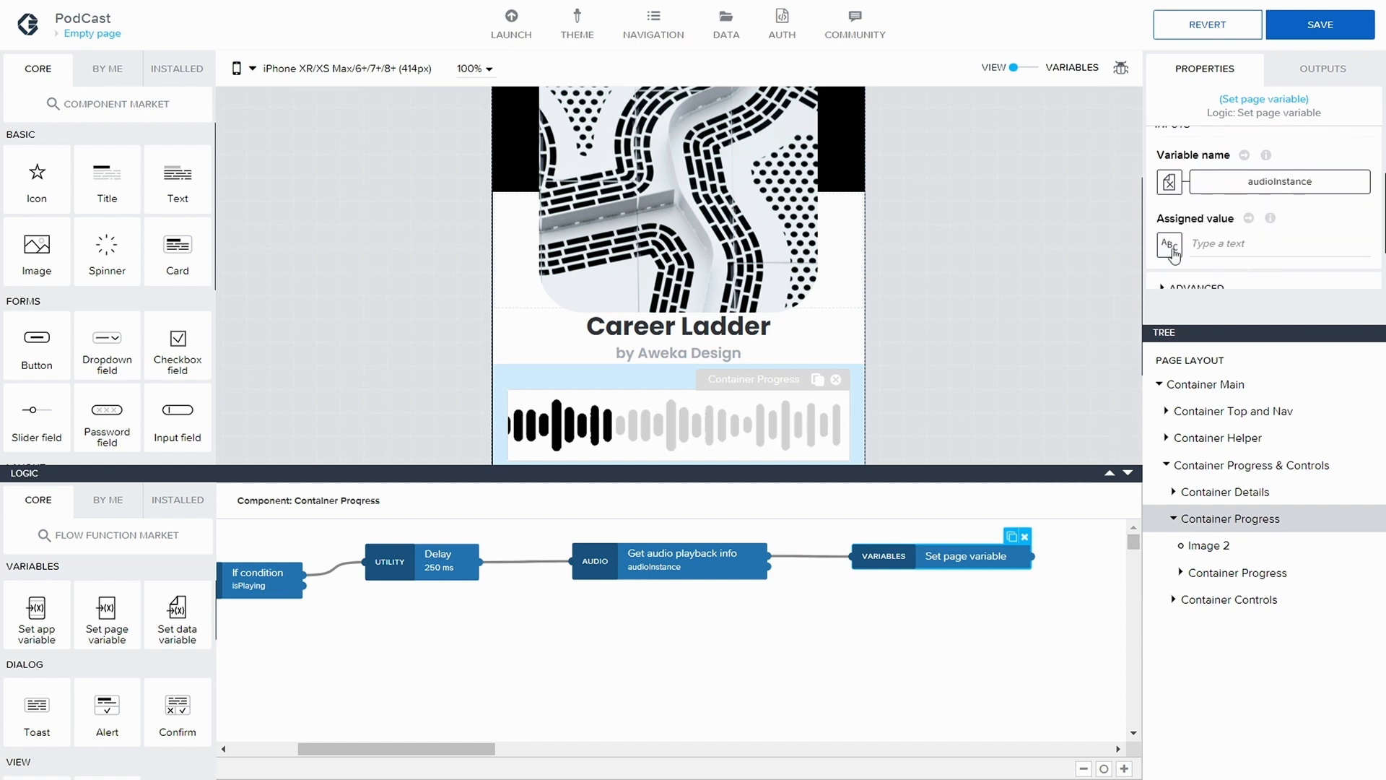
Set the Set page variable node's target variable to currentTime
left_click(1280, 180)
left_click(650, 350)
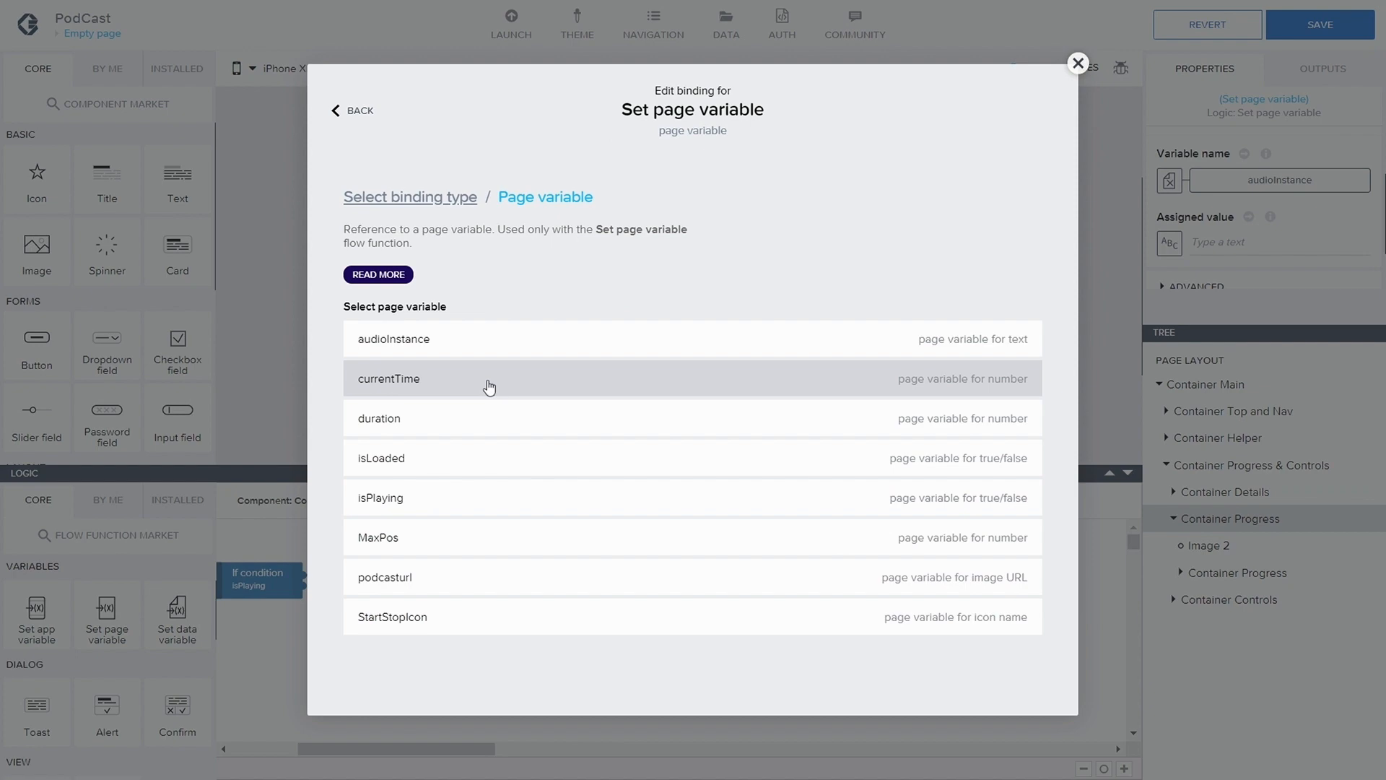
left_click(490, 381)
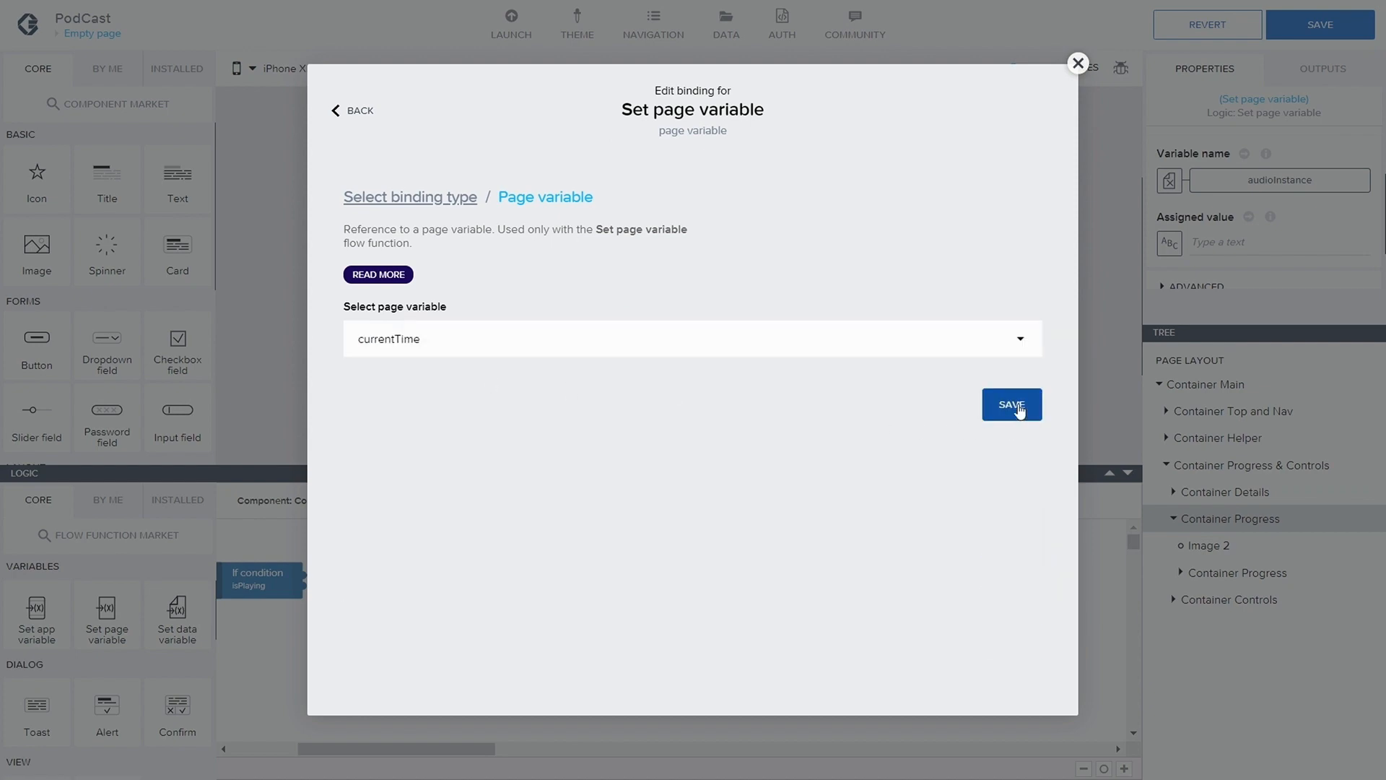
left_click(1019, 407)
Bind the node's assigned value to the currentTime property of the Get audio playback info node's Playback instance output
scroll(1217, 256, "down", 1)
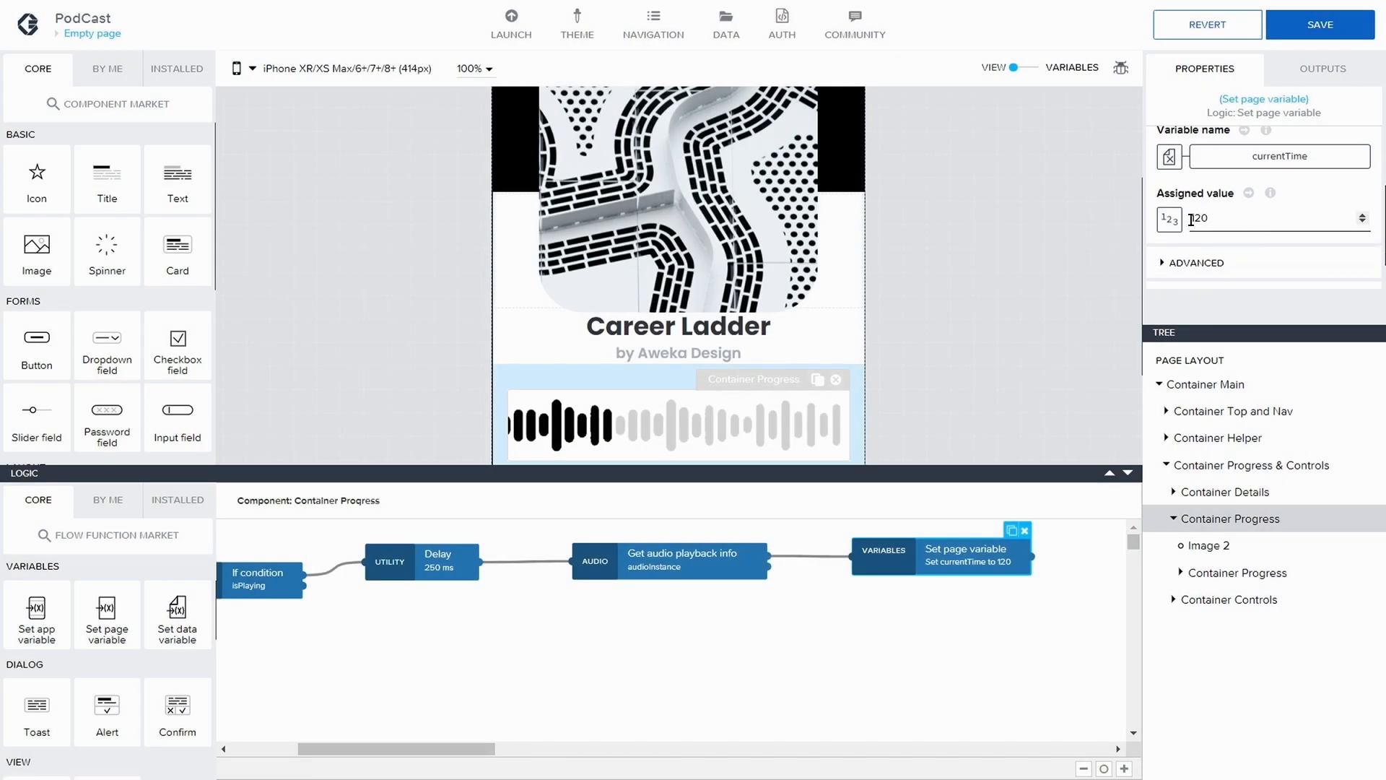
left_click(1170, 218)
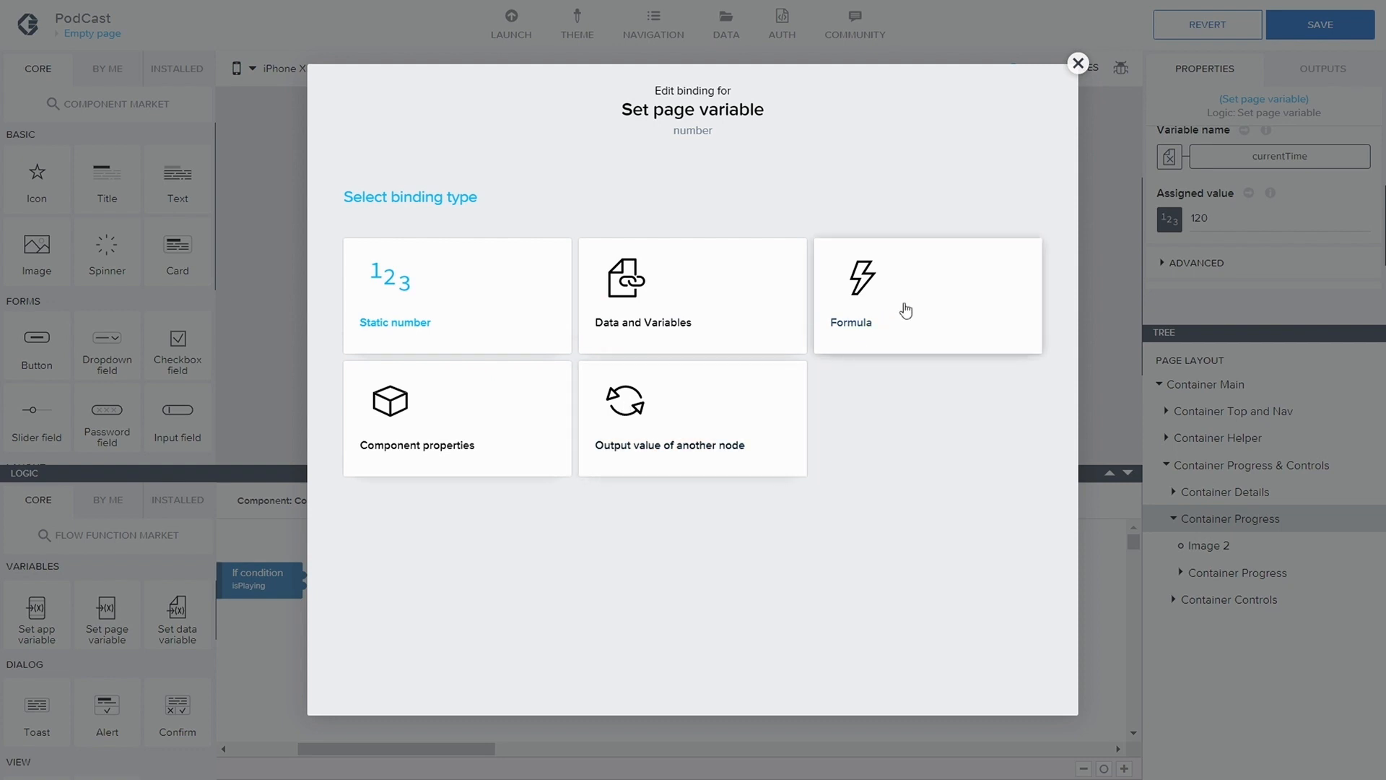
left_click(778, 414)
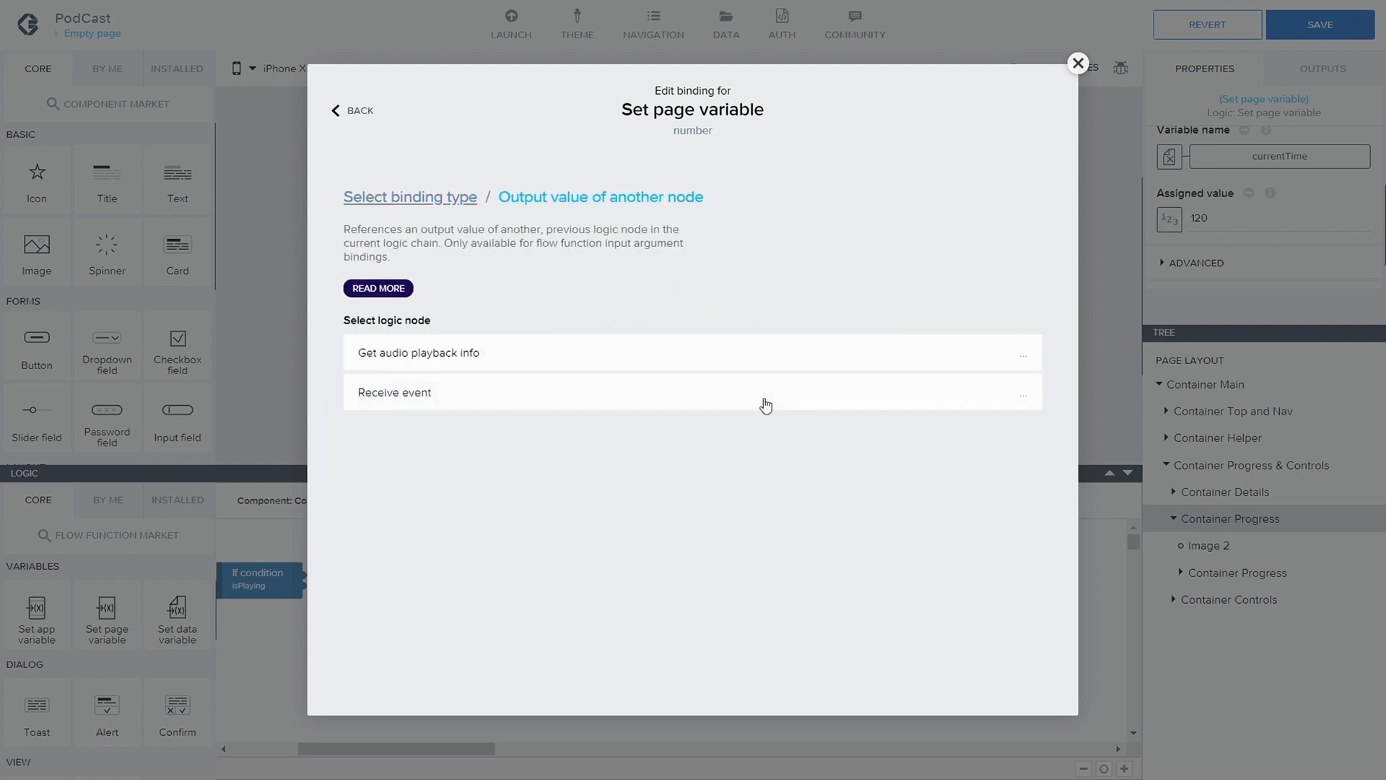
left_click(548, 352)
left_click(554, 519)
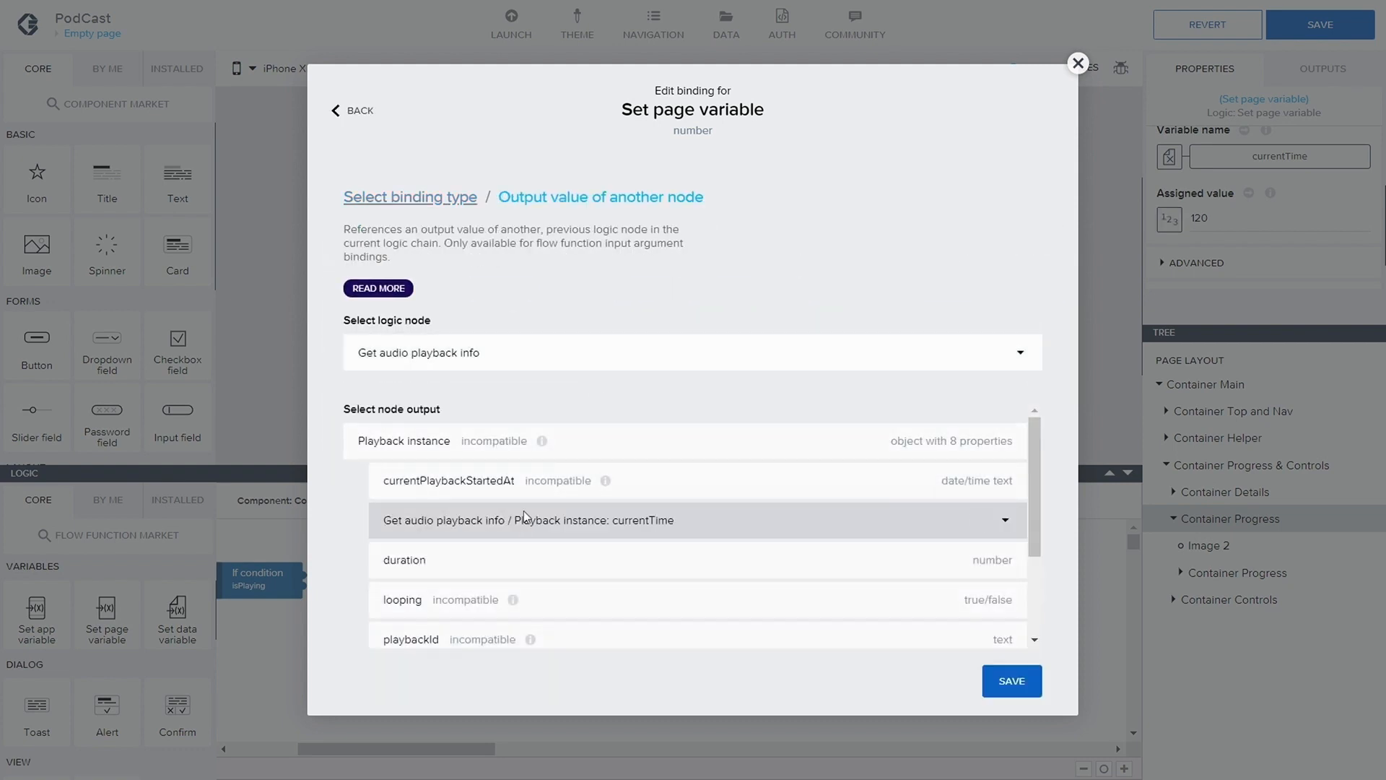
left_click(1010, 505)
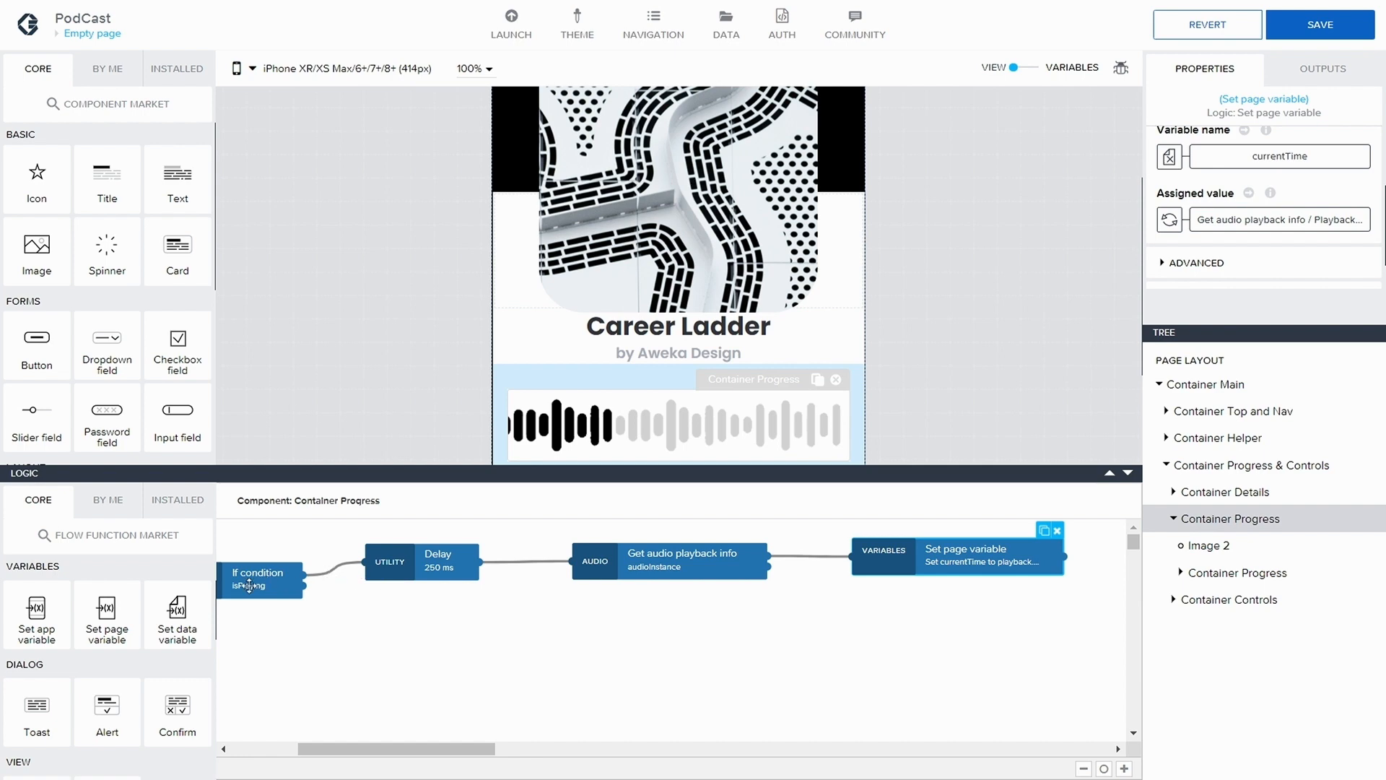
left_click_drag(405, 759, 454, 749)
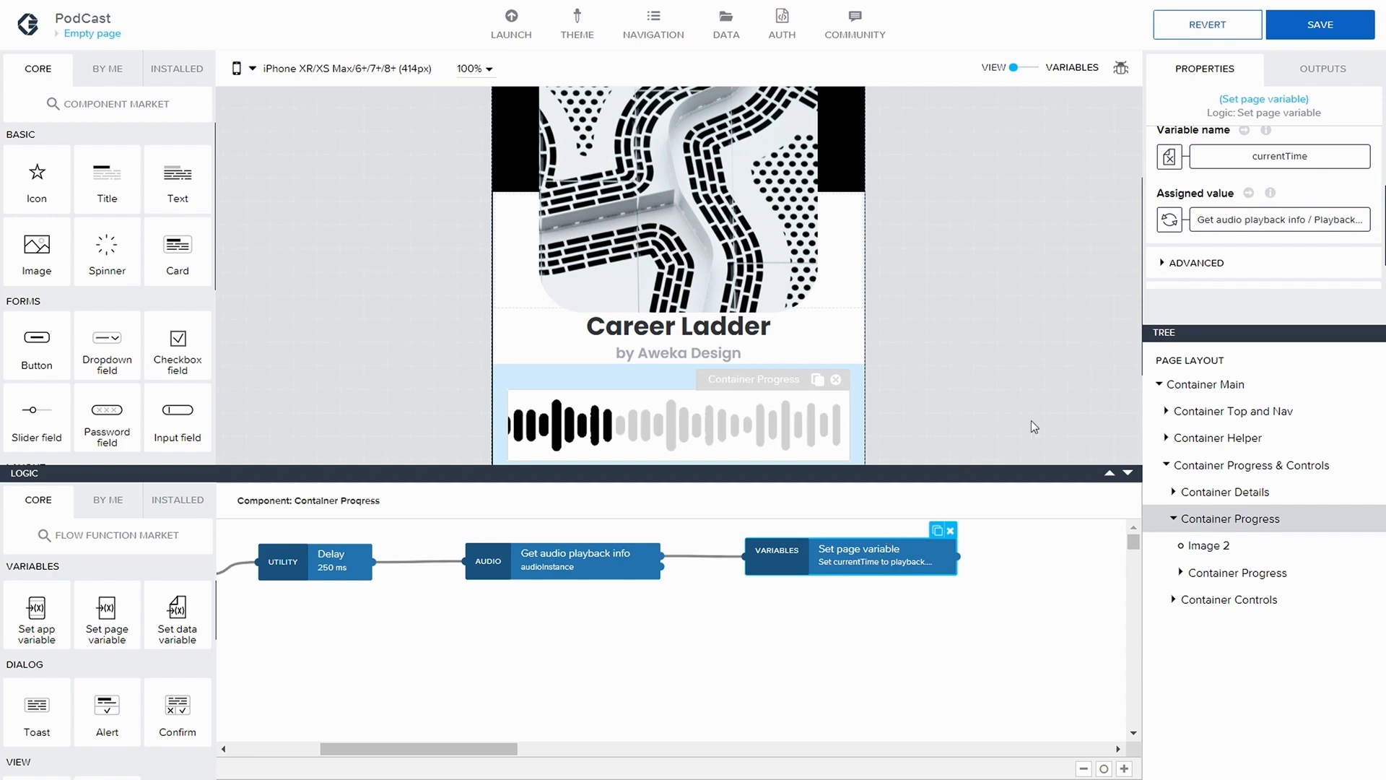
mouse_move(1255, 226)
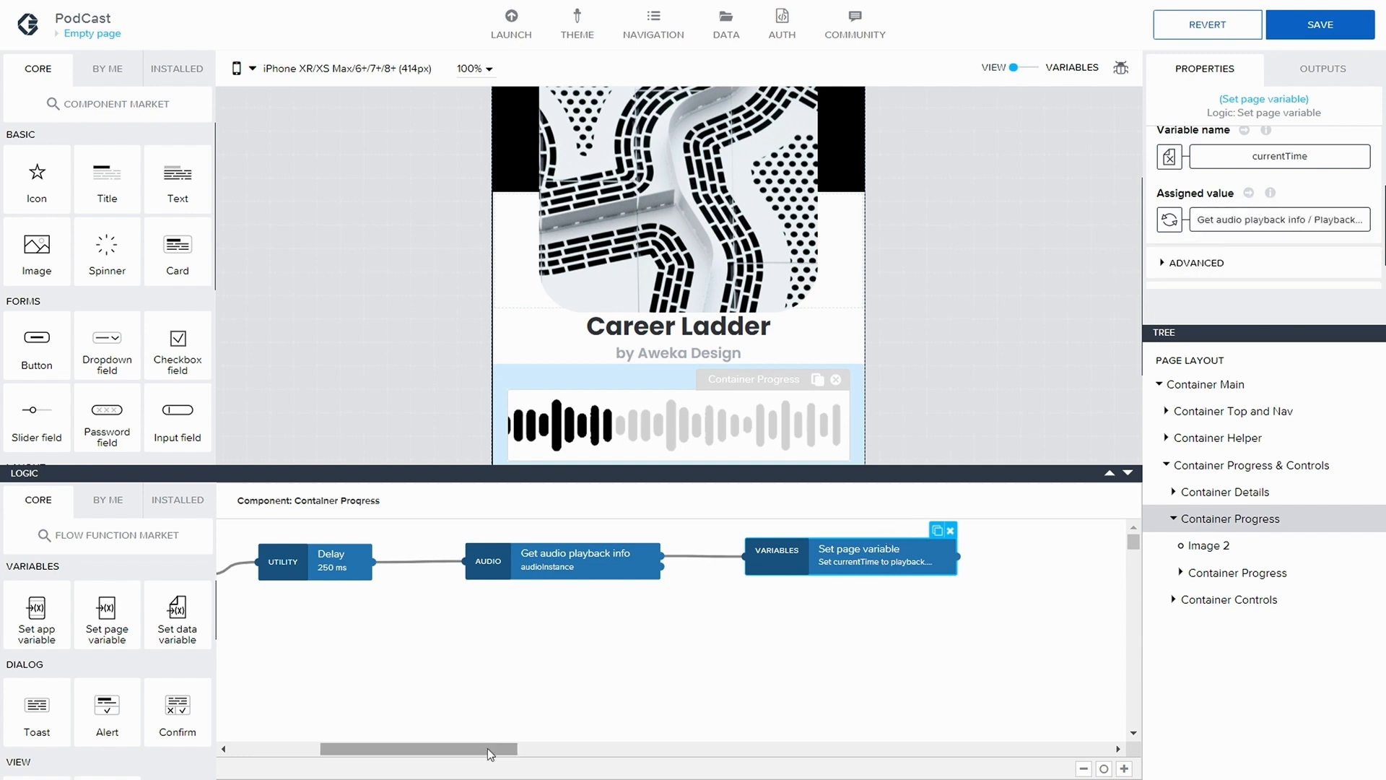
left_click_drag(495, 749, 573, 755)
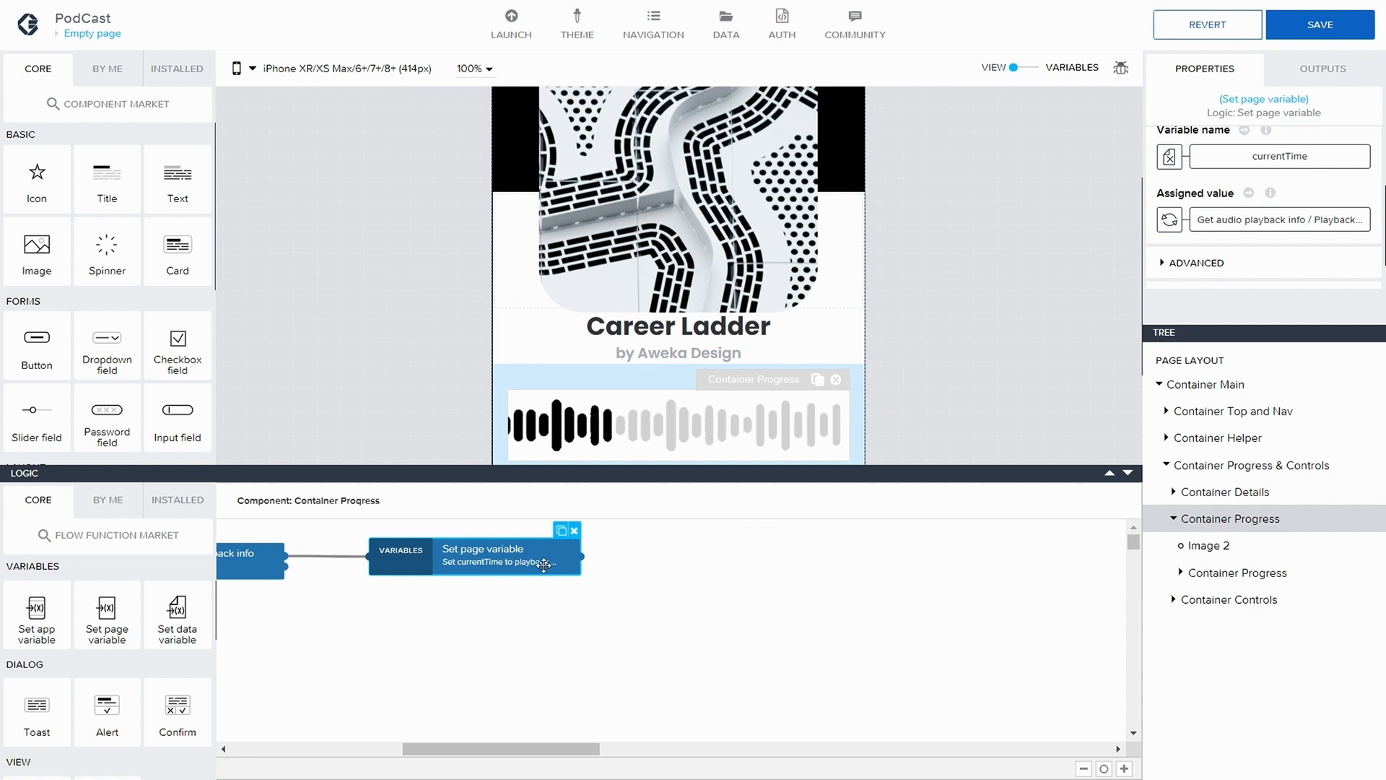
Add an If condition node to the logic flow, after the Set page variable node that sets currentTime
left_click_drag(544, 565, 576, 567)
left_click_drag(573, 751, 591, 757)
left_click_drag(458, 566, 453, 565)
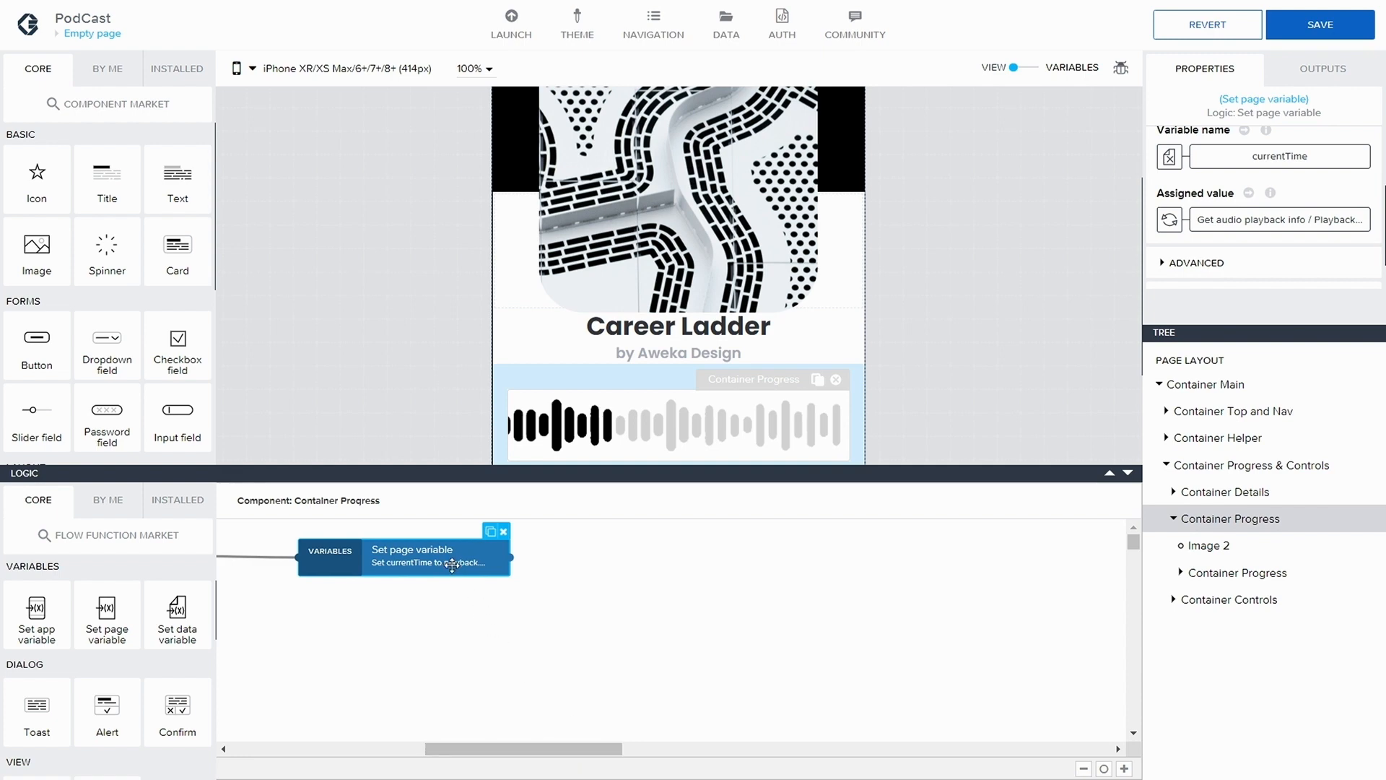
scroll(145, 668, "down", 2)
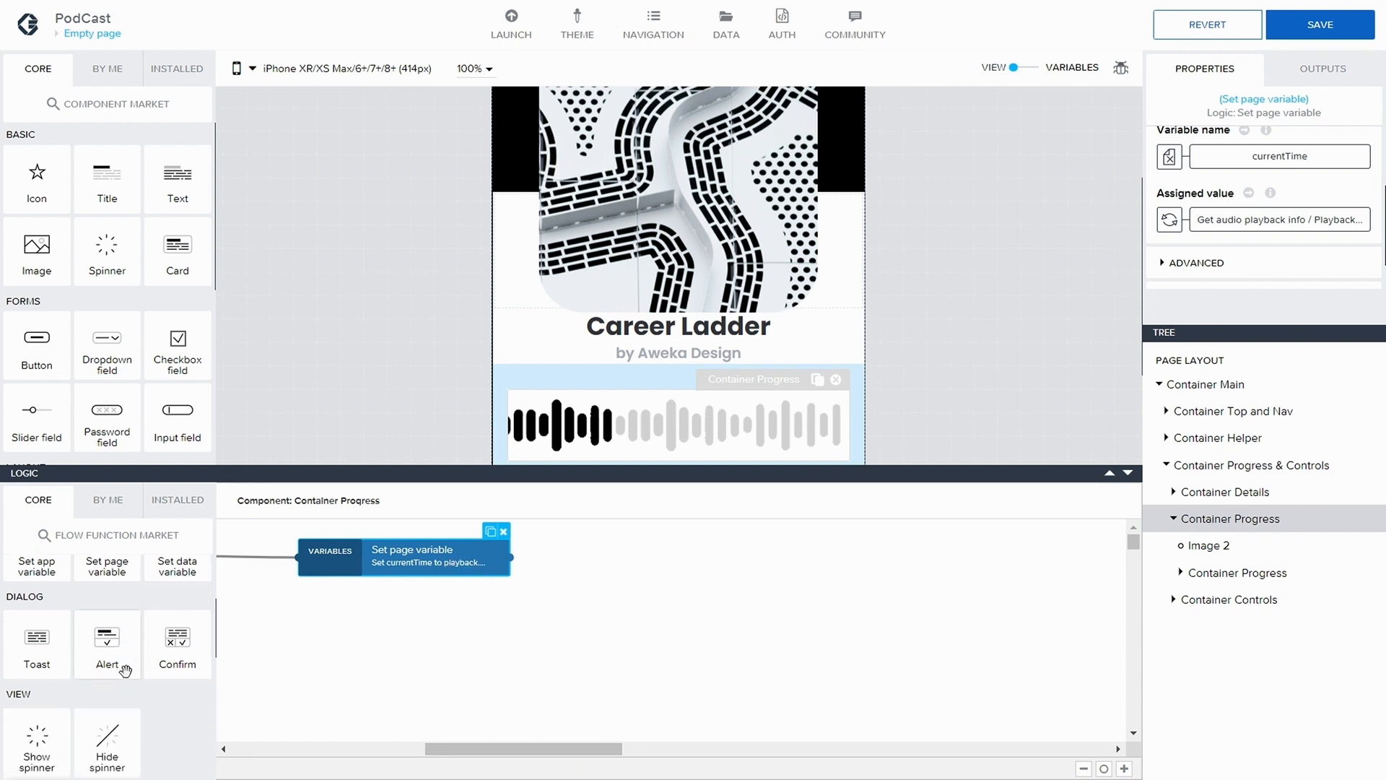
scroll(113, 695, "down", 5)
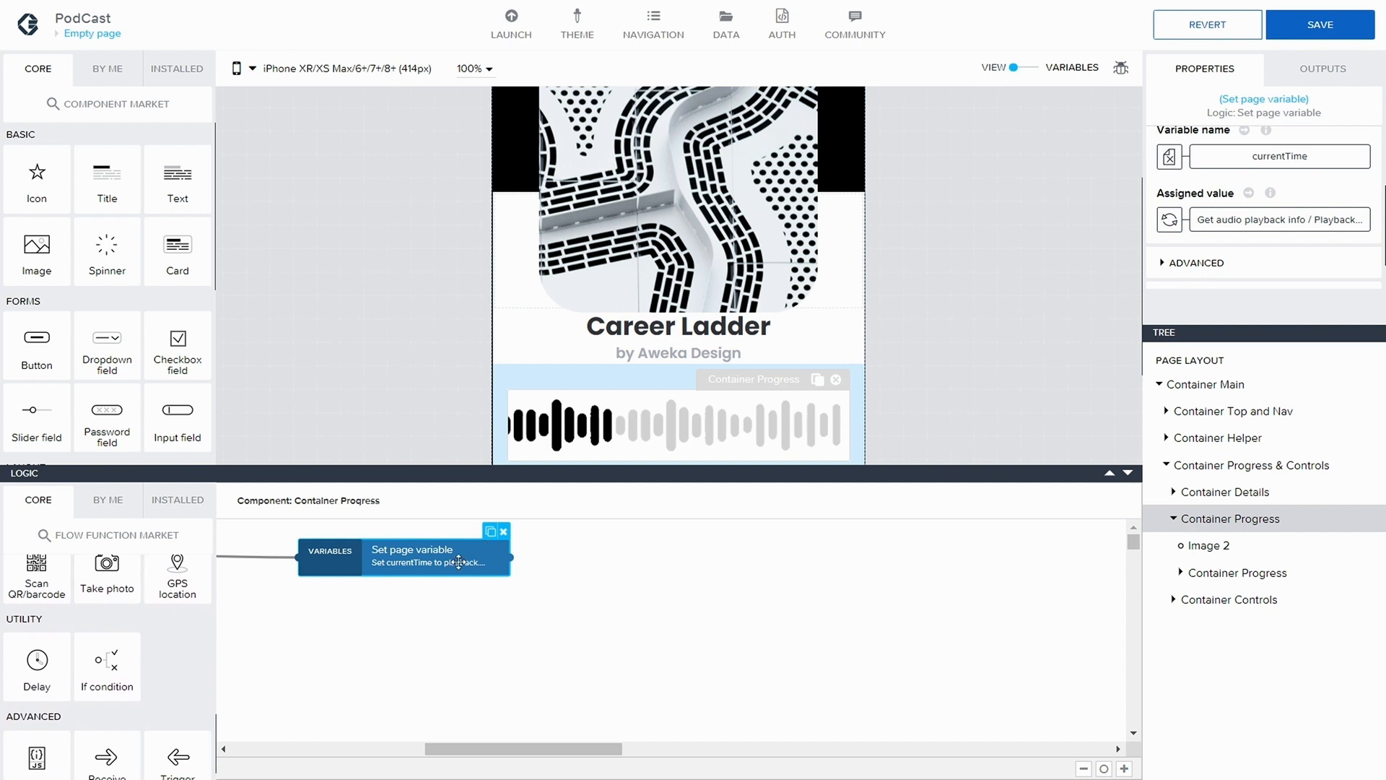
scroll(114, 656, "down", 1)
left_click_drag(107, 639, 717, 560)
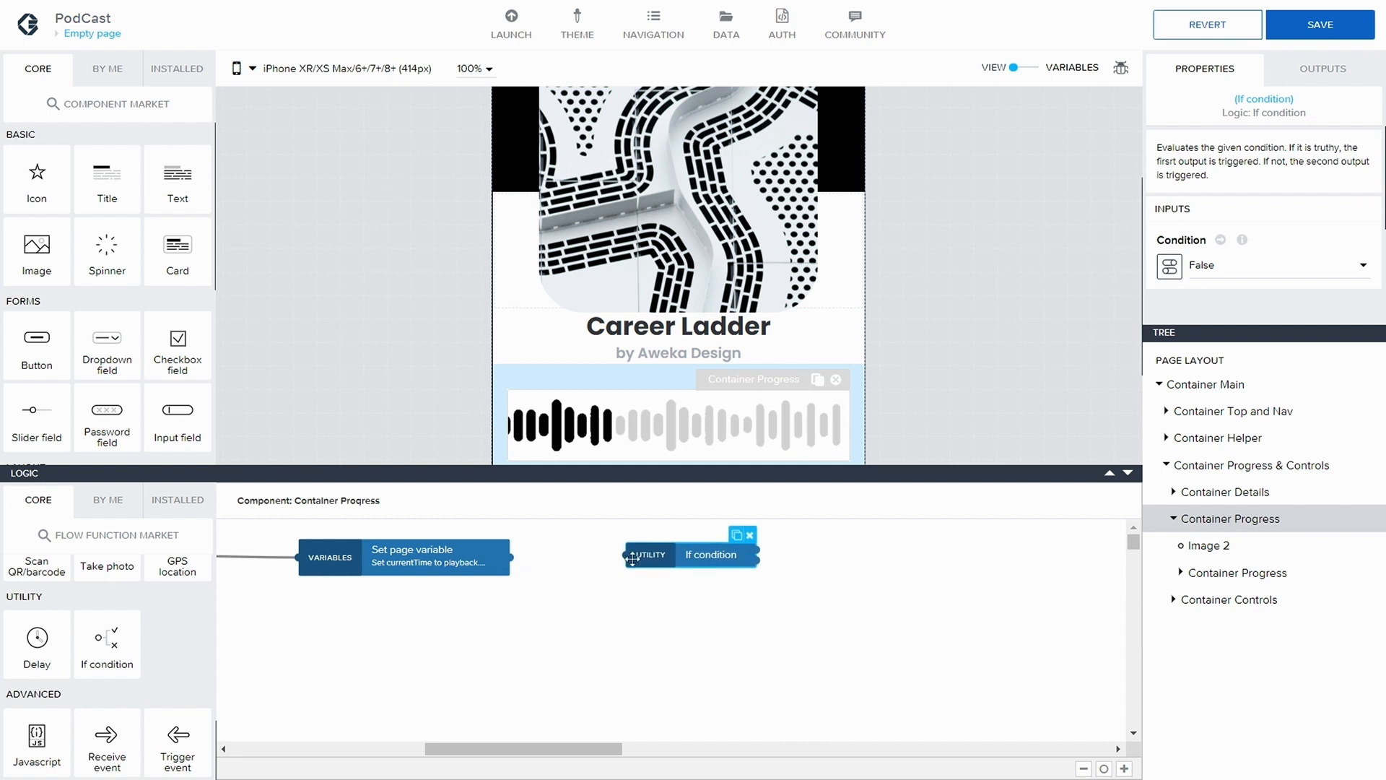
Connect the Set page variable output to the If condition input and align the If condition node beside it
left_click_drag(512, 557, 627, 557)
left_click_drag(512, 557, 633, 556)
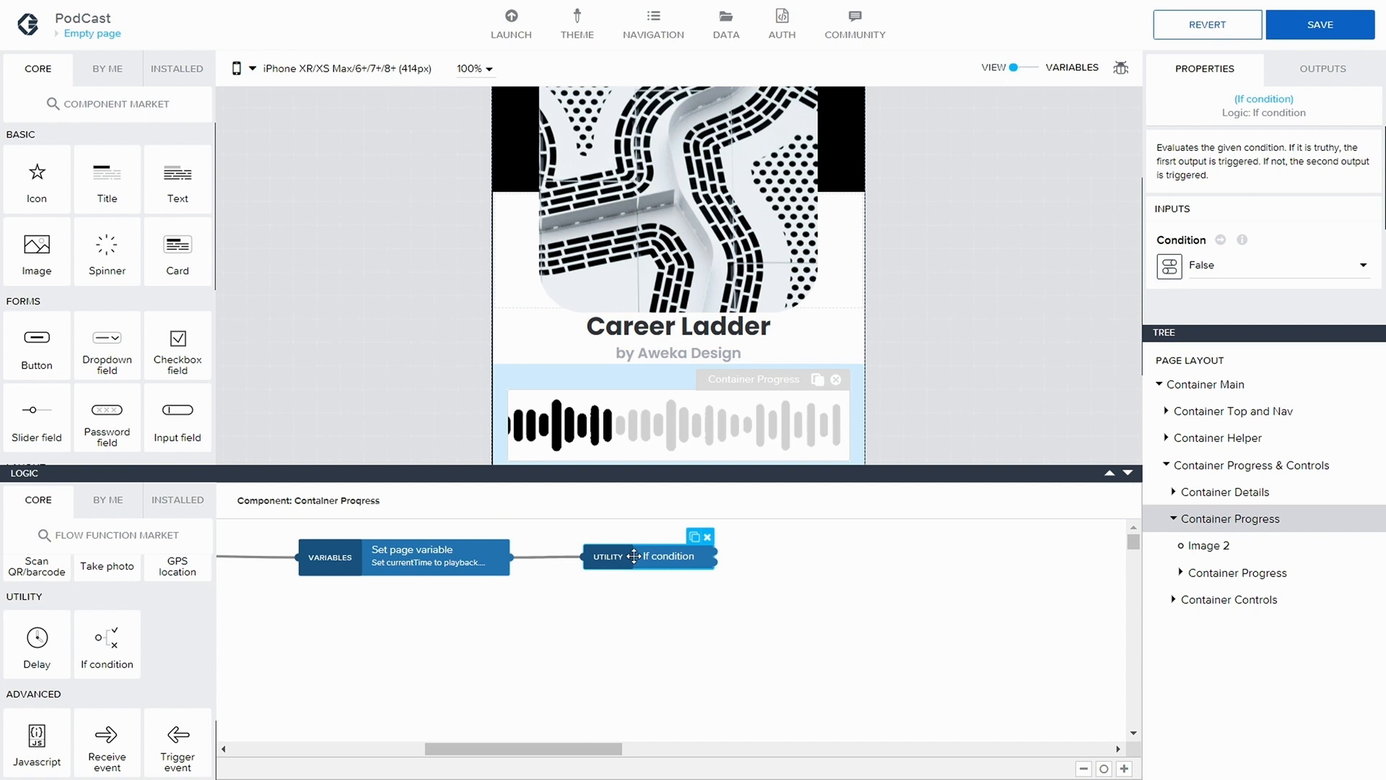
mouse_move(670, 556)
left_mouse_down()
mouse_move(654, 556)
mouse_move(667, 559)
left_mouse_up()
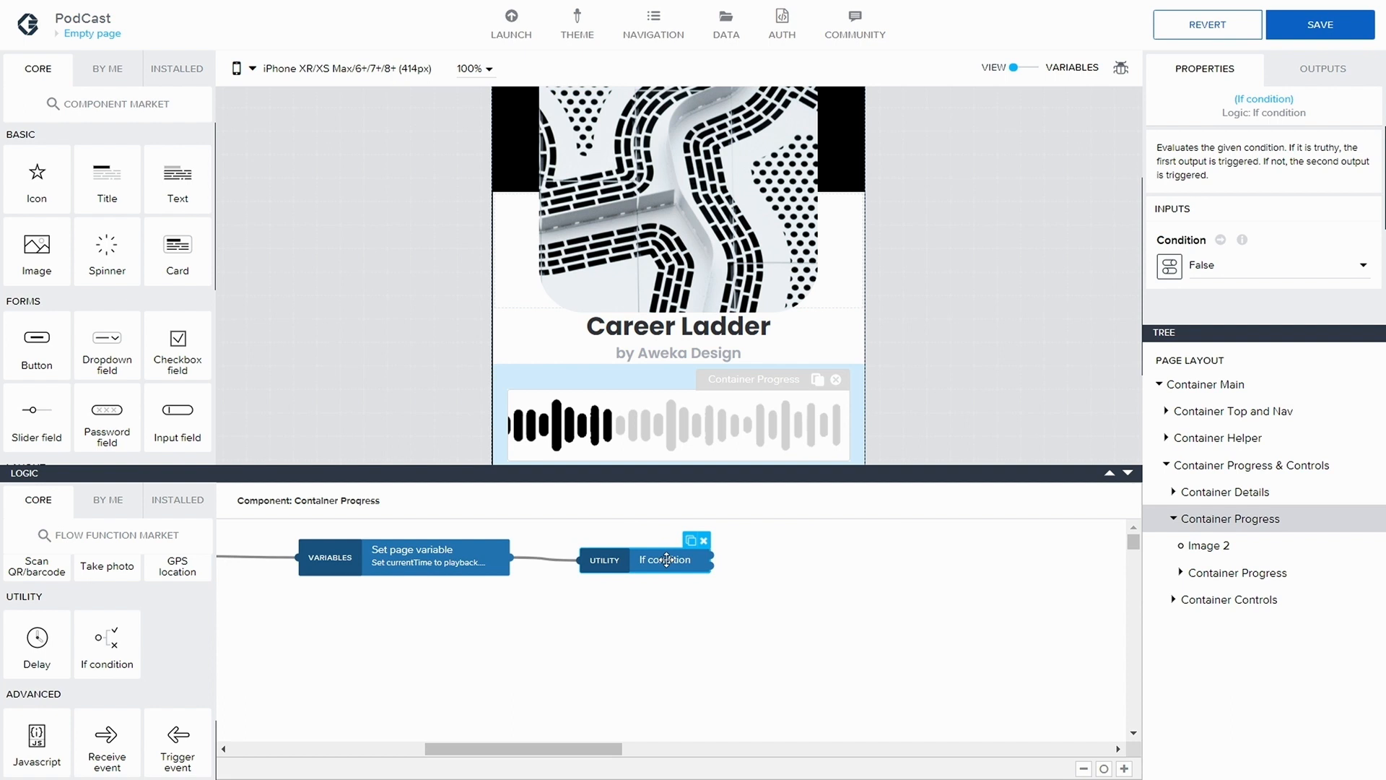
left_click_drag(667, 559, 669, 558)
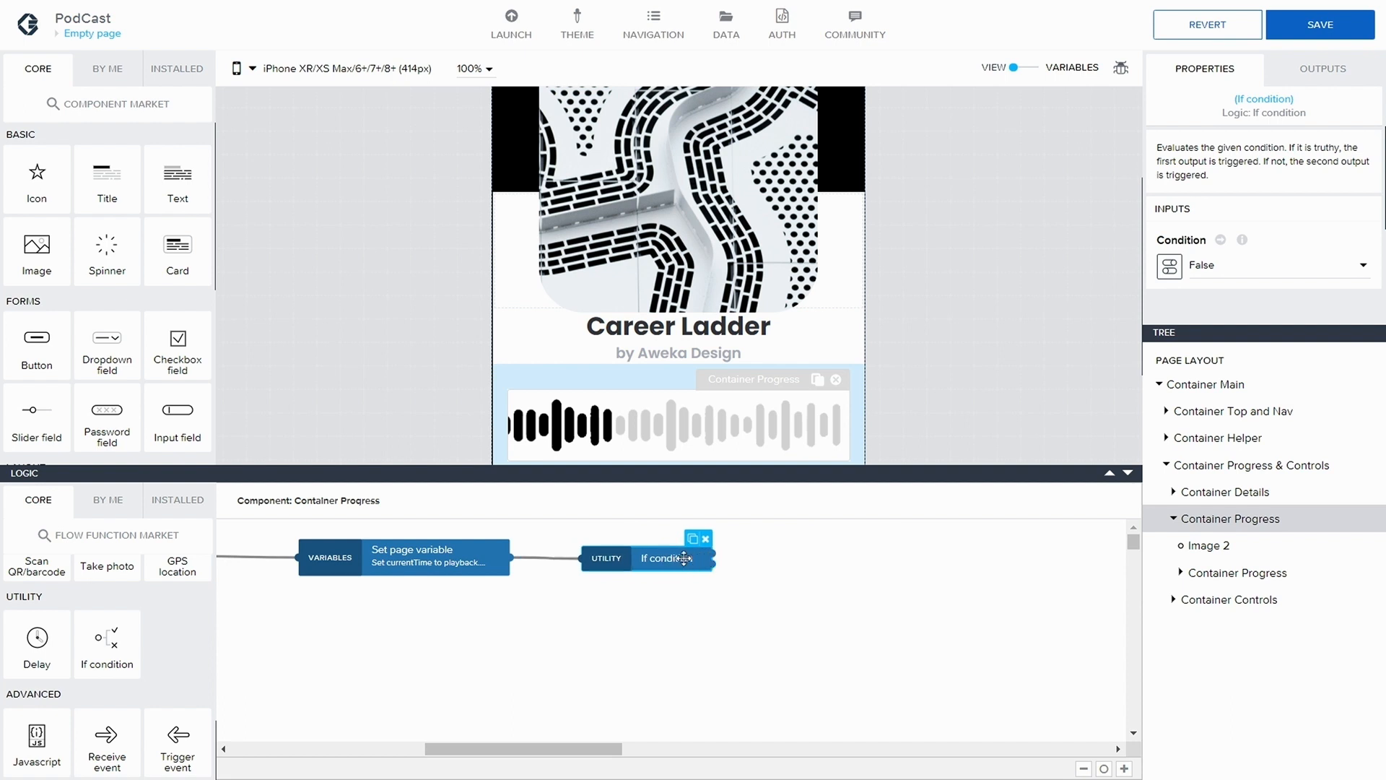
Bind the If condition's Condition to the formula pageVars.currentTime <= pageVars.duration and save it
left_click(1239, 264)
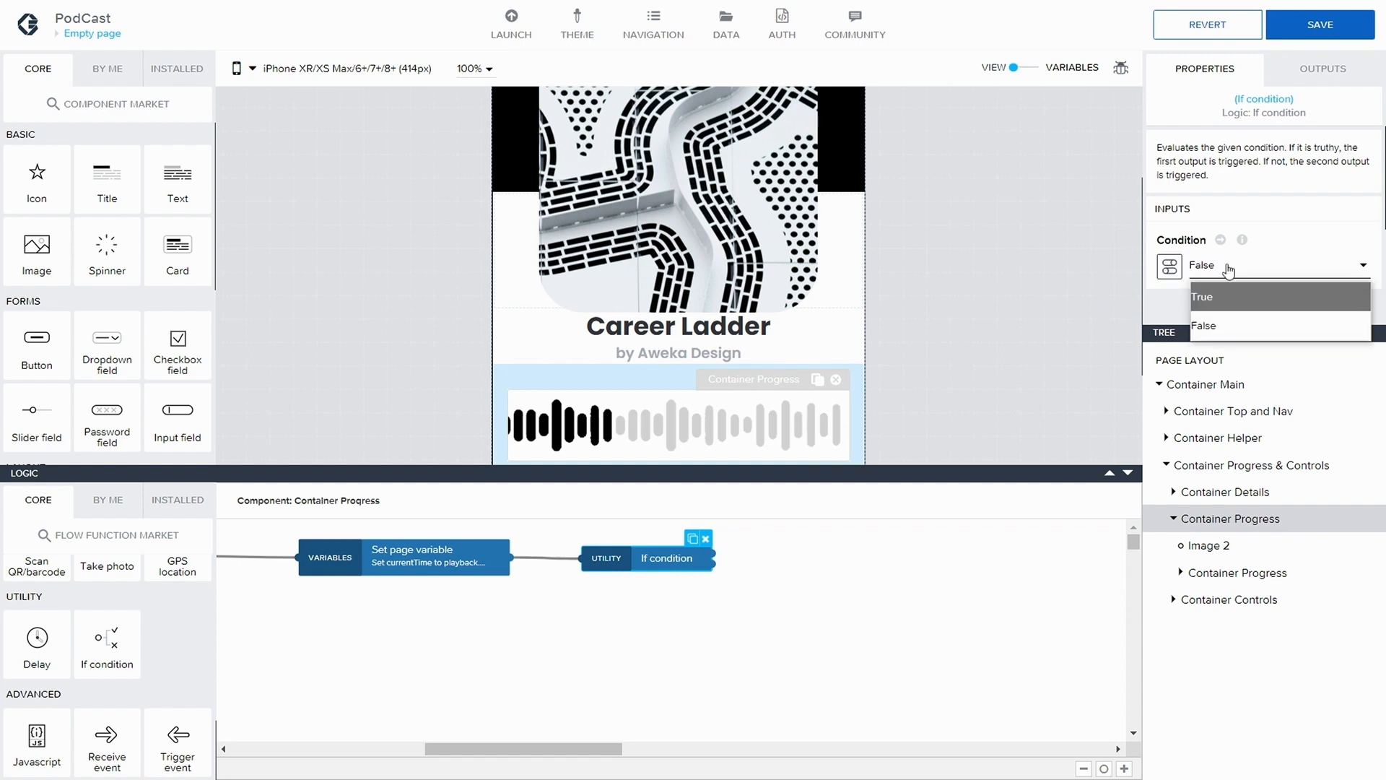
left_click(1169, 265)
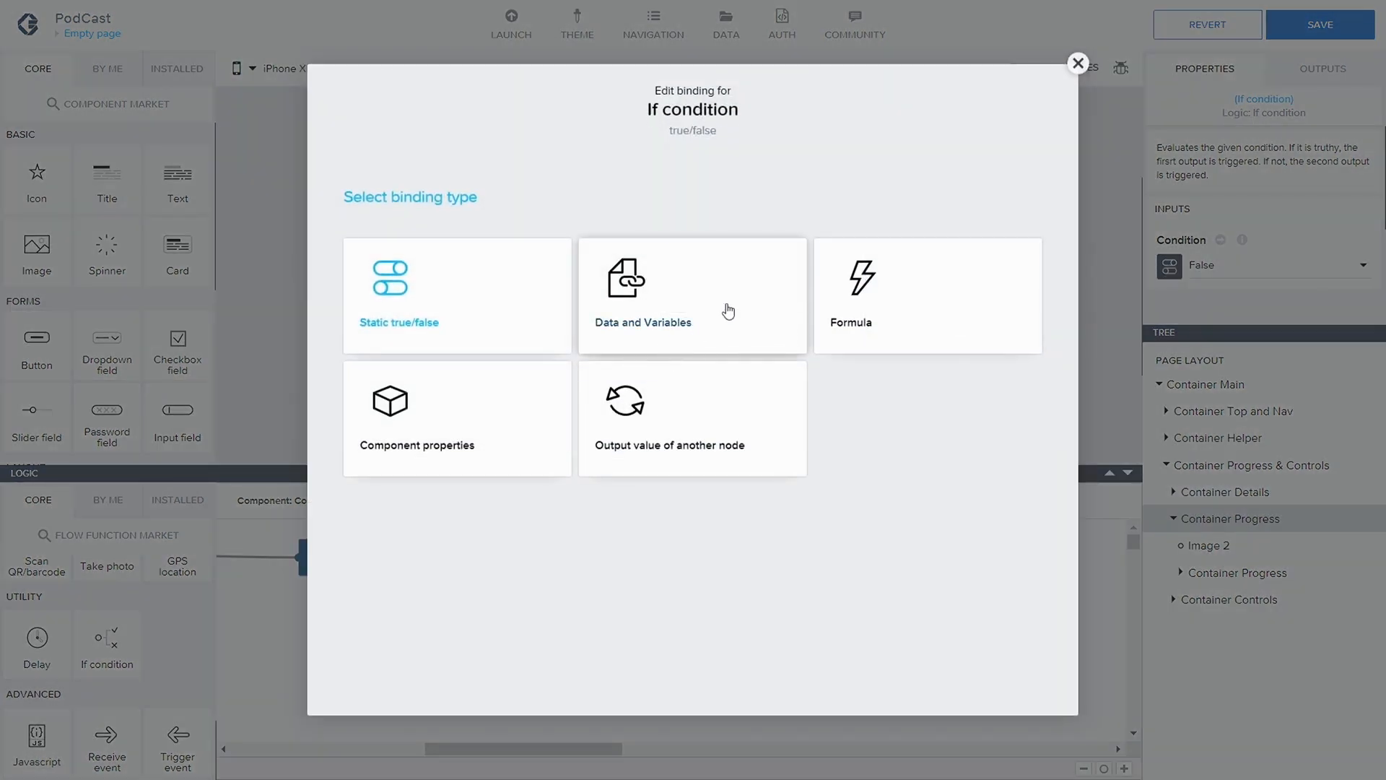
left_click(856, 312)
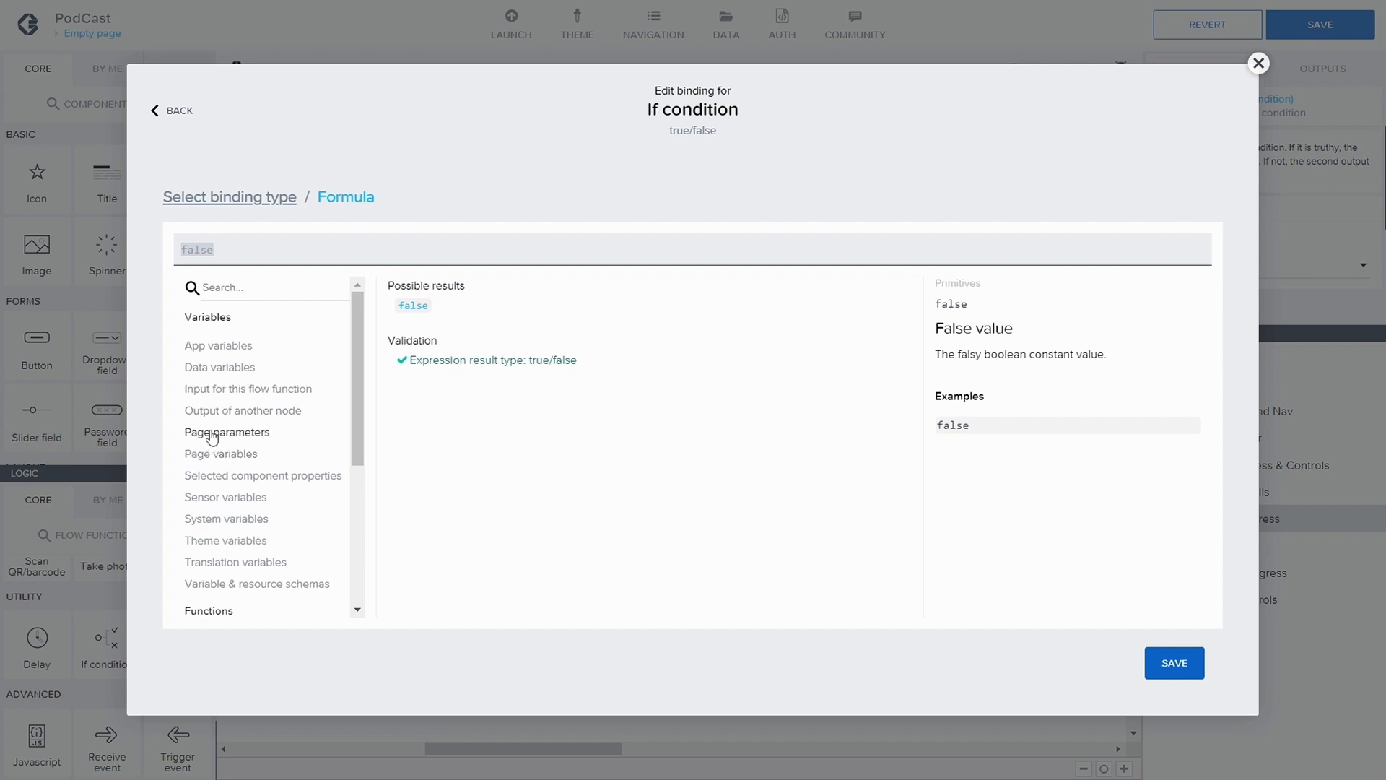
left_click(230, 454)
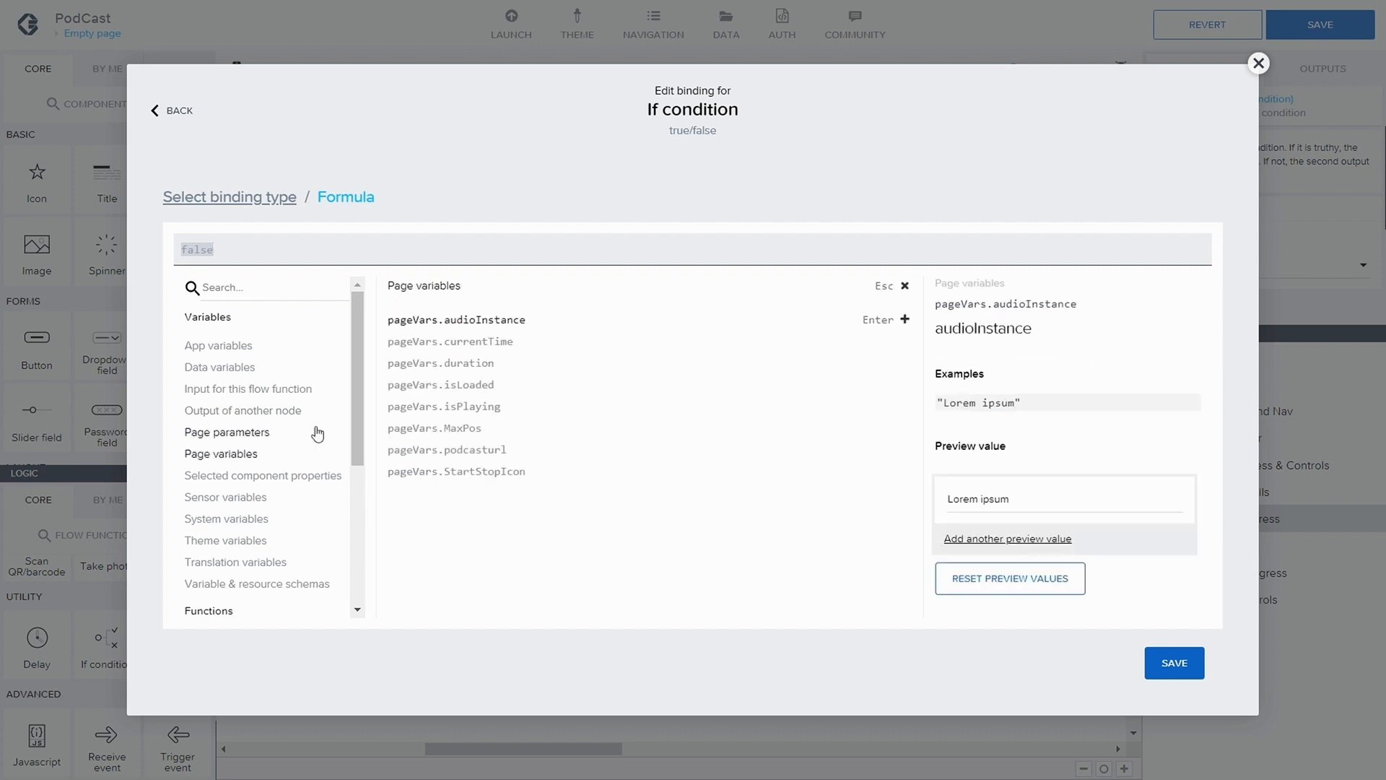
left_click(478, 345)
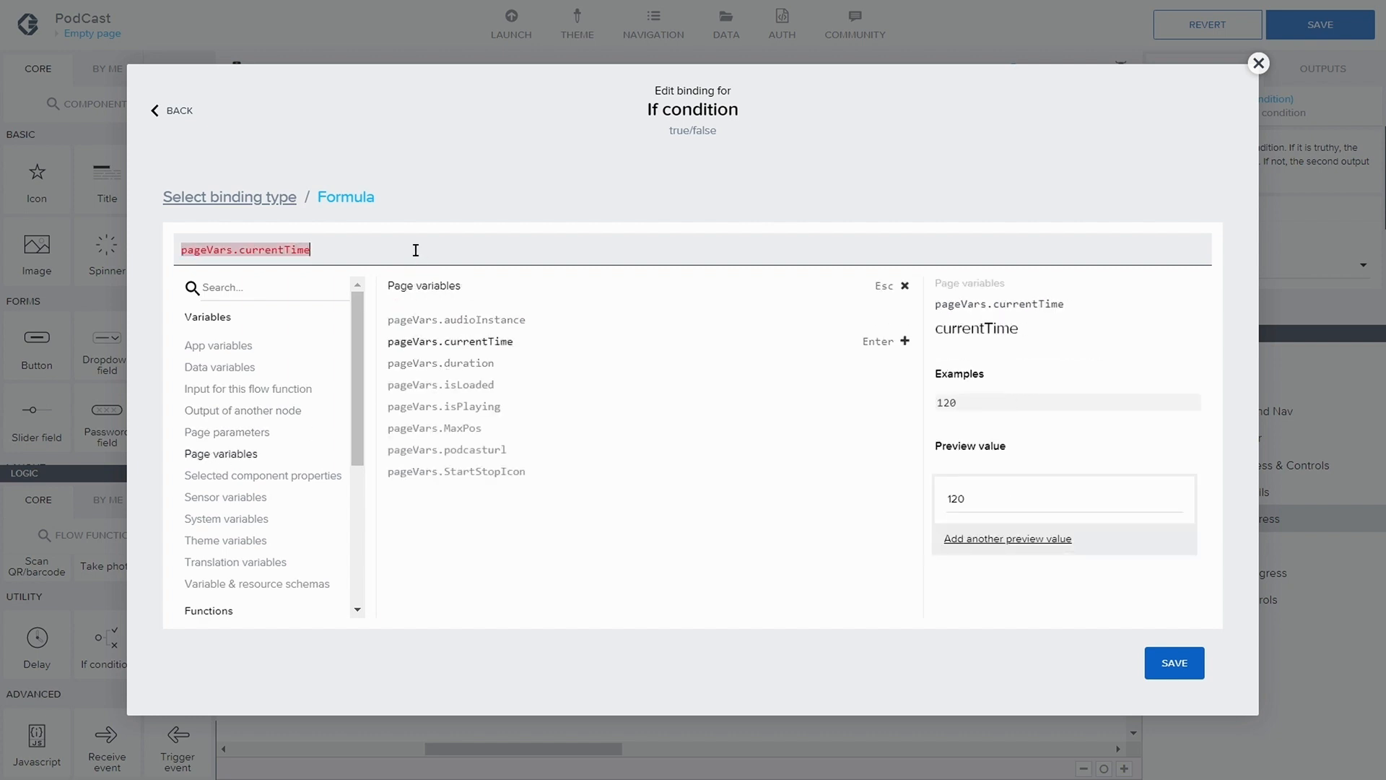
type("<=")
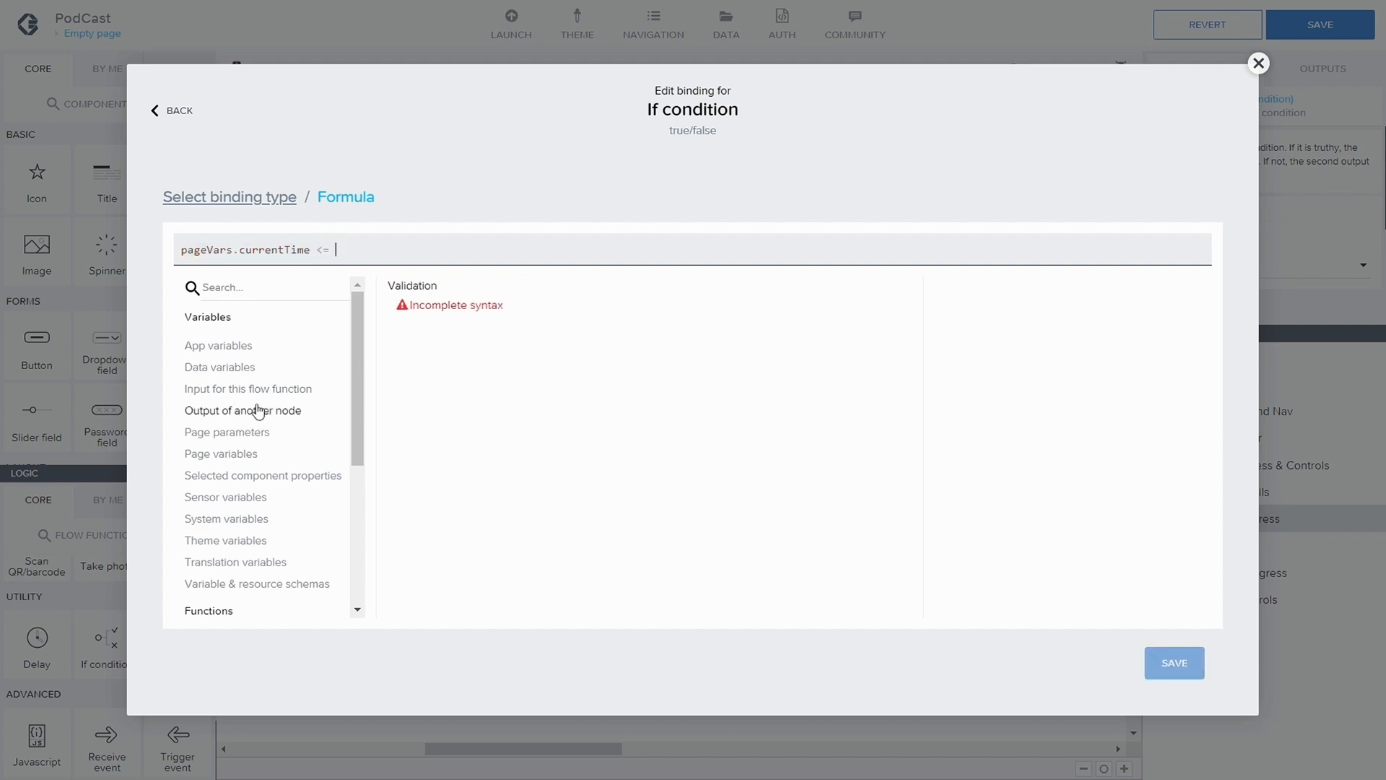
left_click(233, 434)
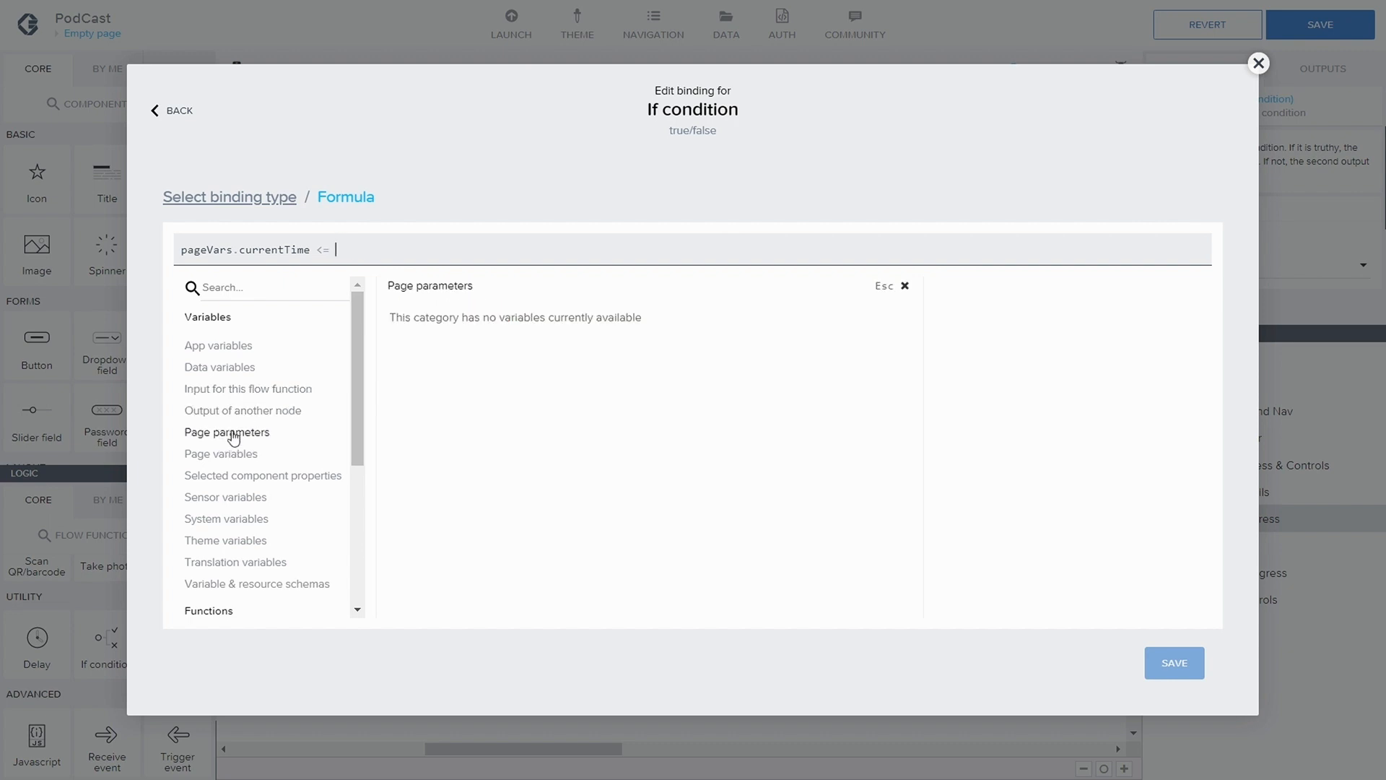
left_click(235, 455)
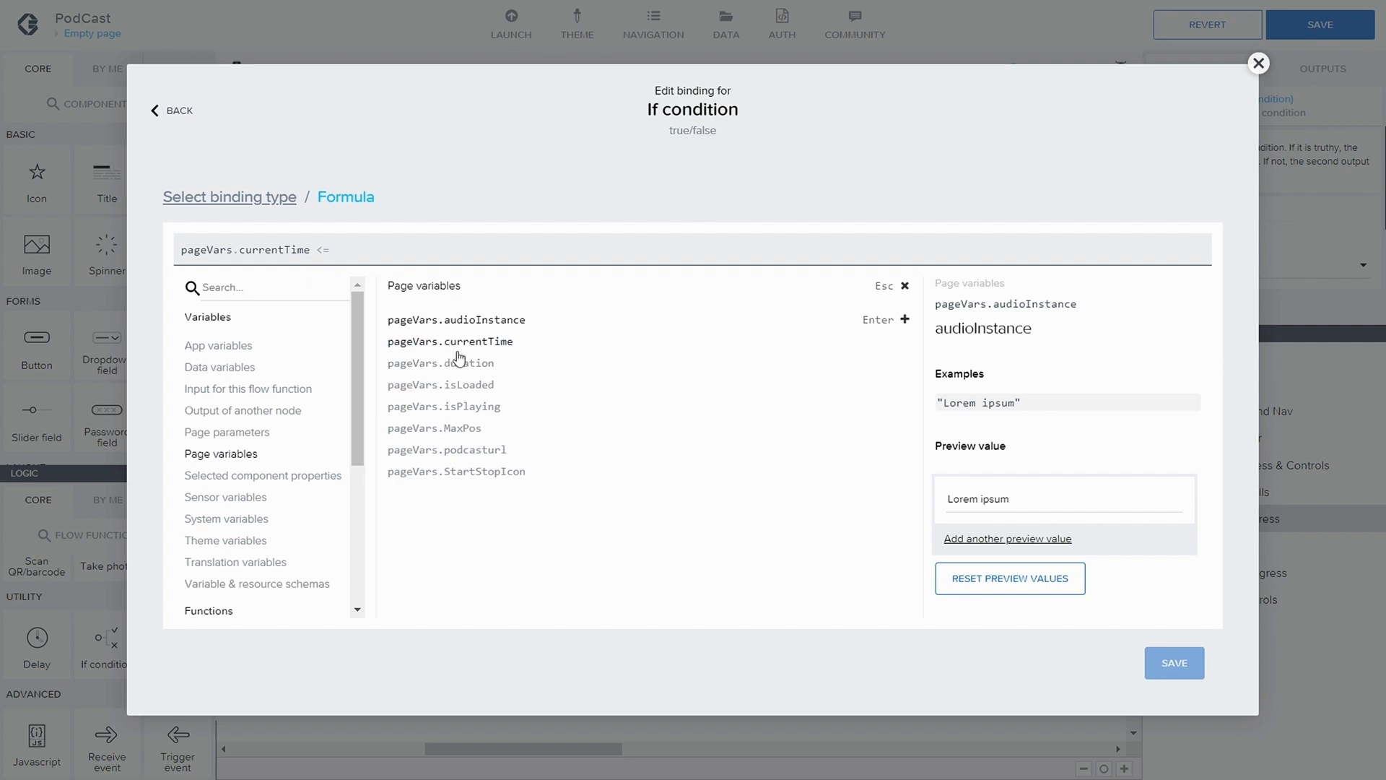
double_click(449, 363)
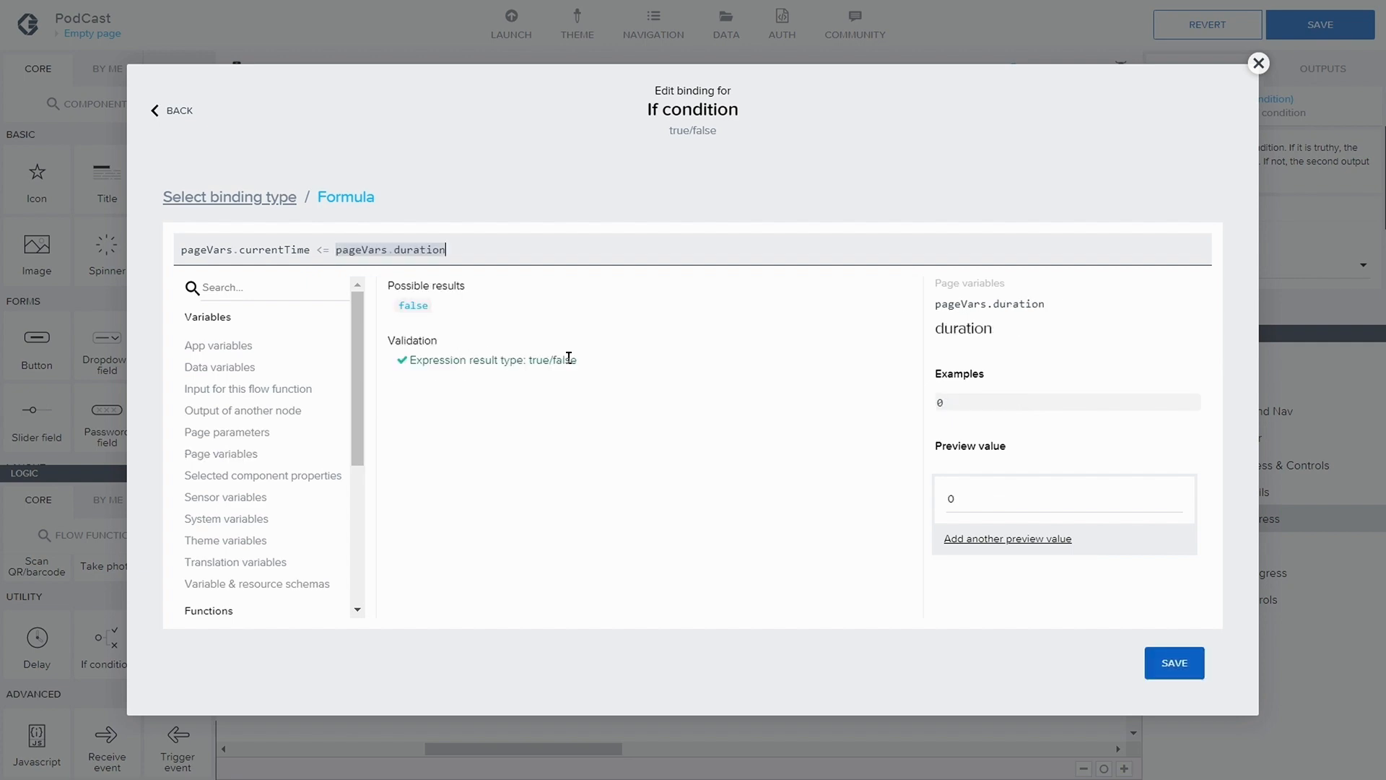
left_click(1176, 664)
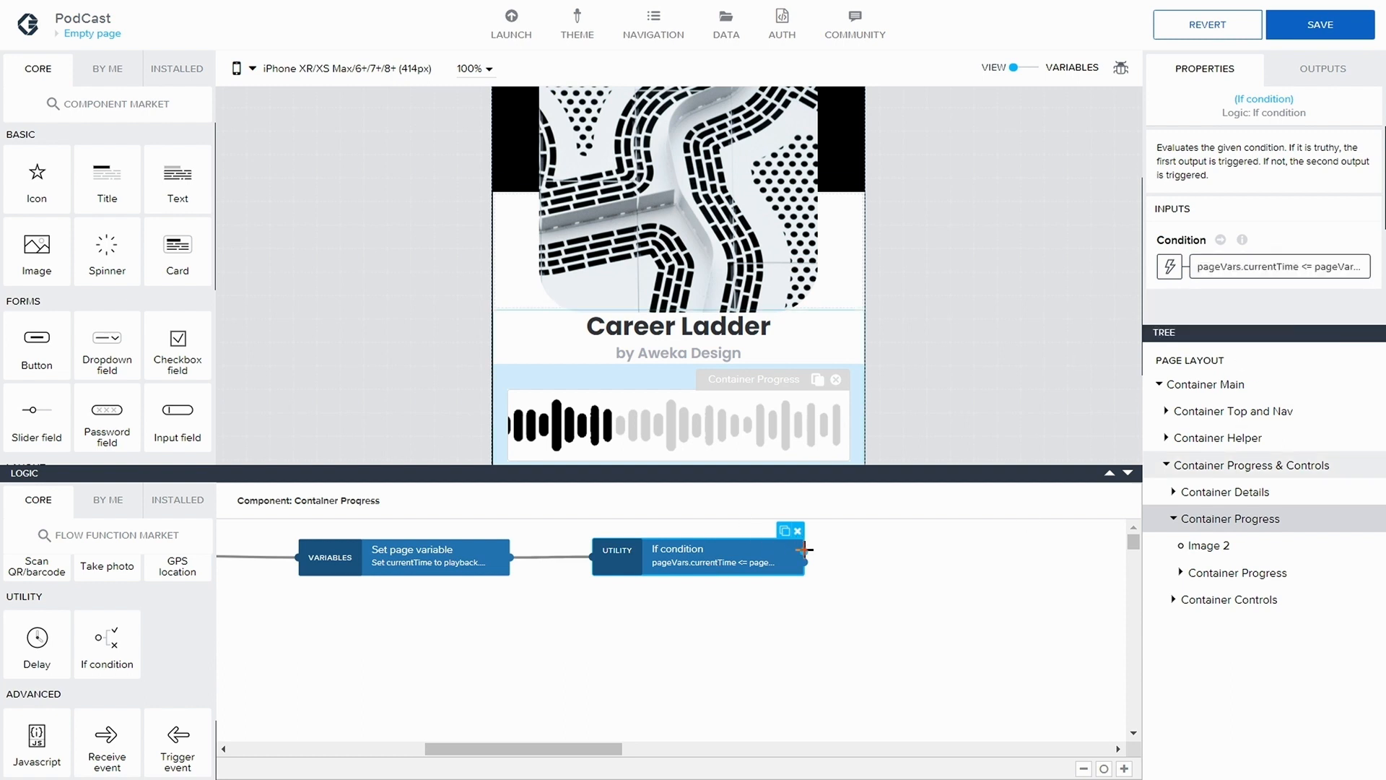
Duplicate the Set page variable node, place the copy after the If condition, and connect it to the condition's first output
left_click(379, 570)
left_click_drag(491, 532, 962, 553)
left_click_drag(804, 550, 966, 560)
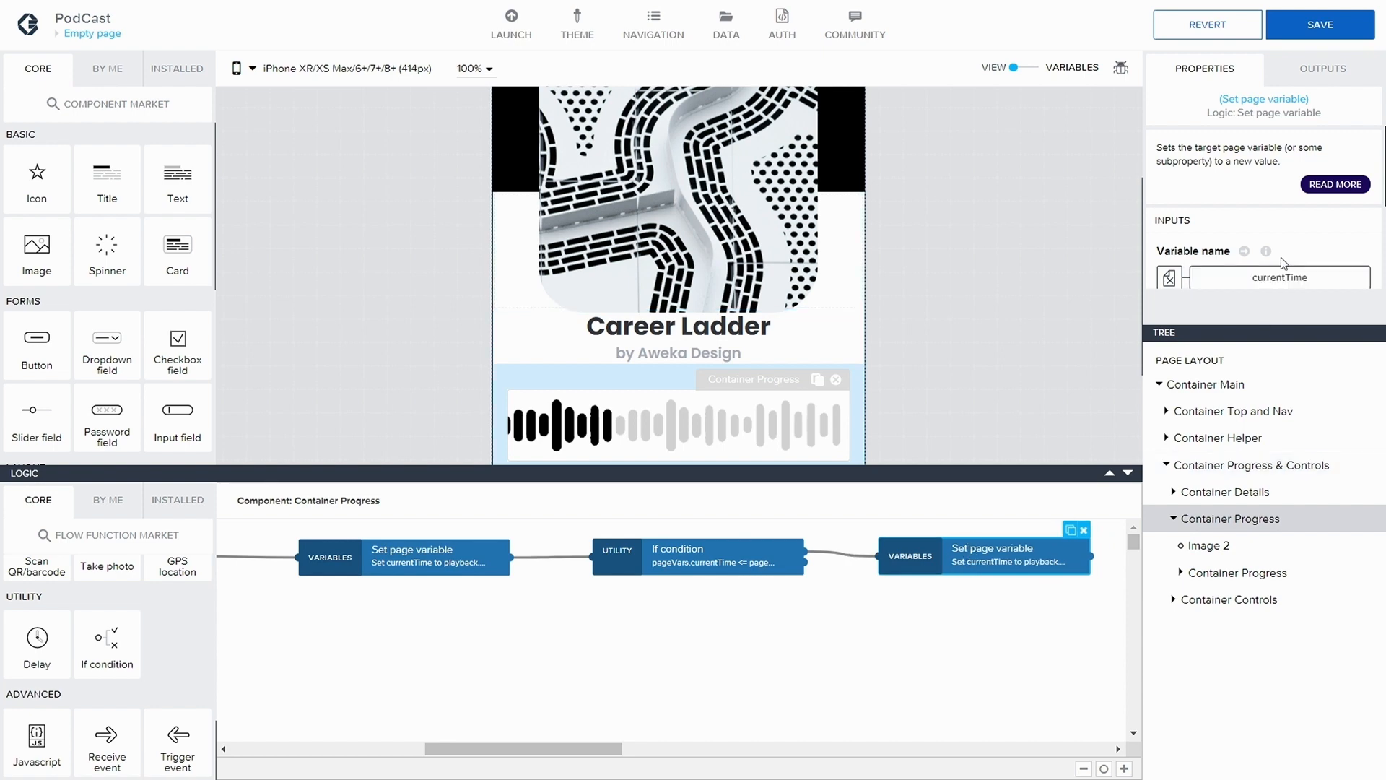
Switch the duplicated node's Assigned value binding to a formula and clear the existing expression
scroll(1286, 265, "down", 1)
scroll(1286, 266, "down", 2)
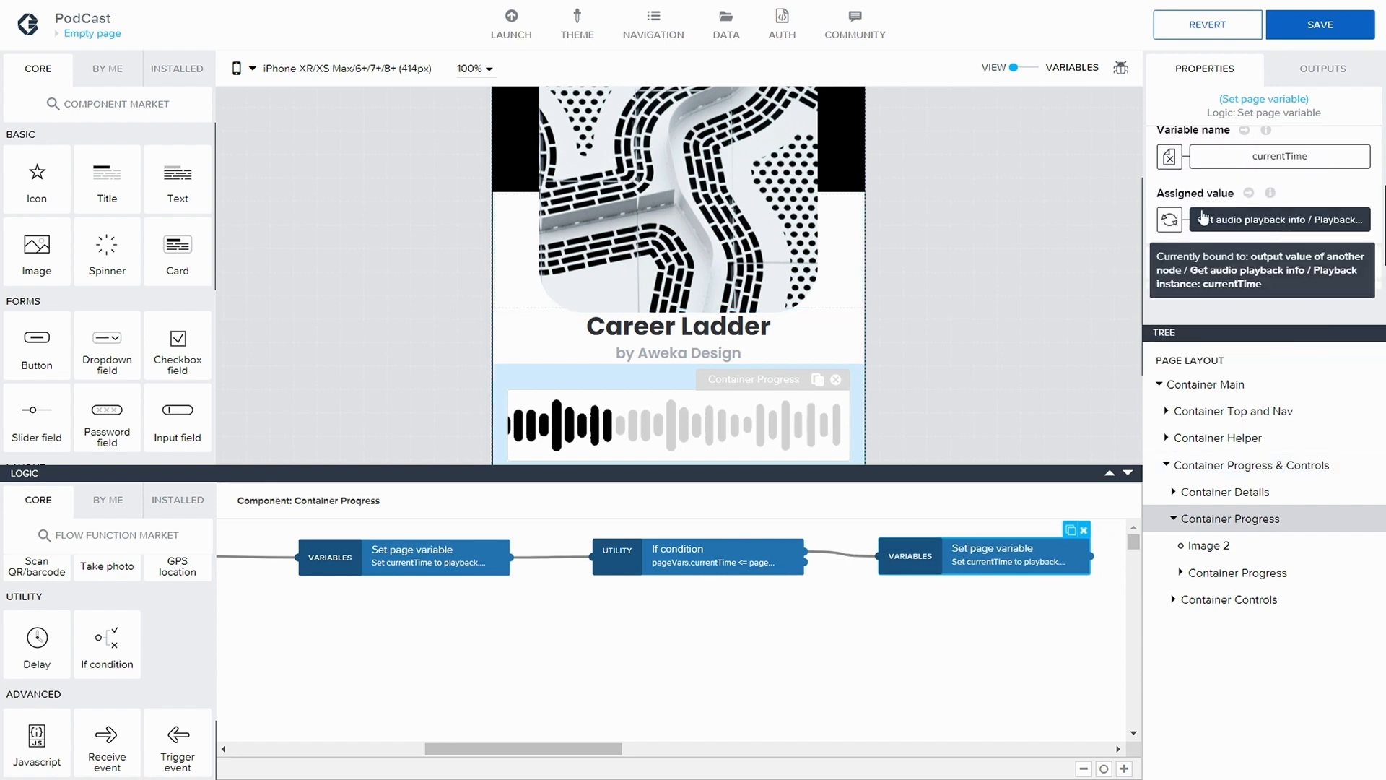
left_click(1170, 220)
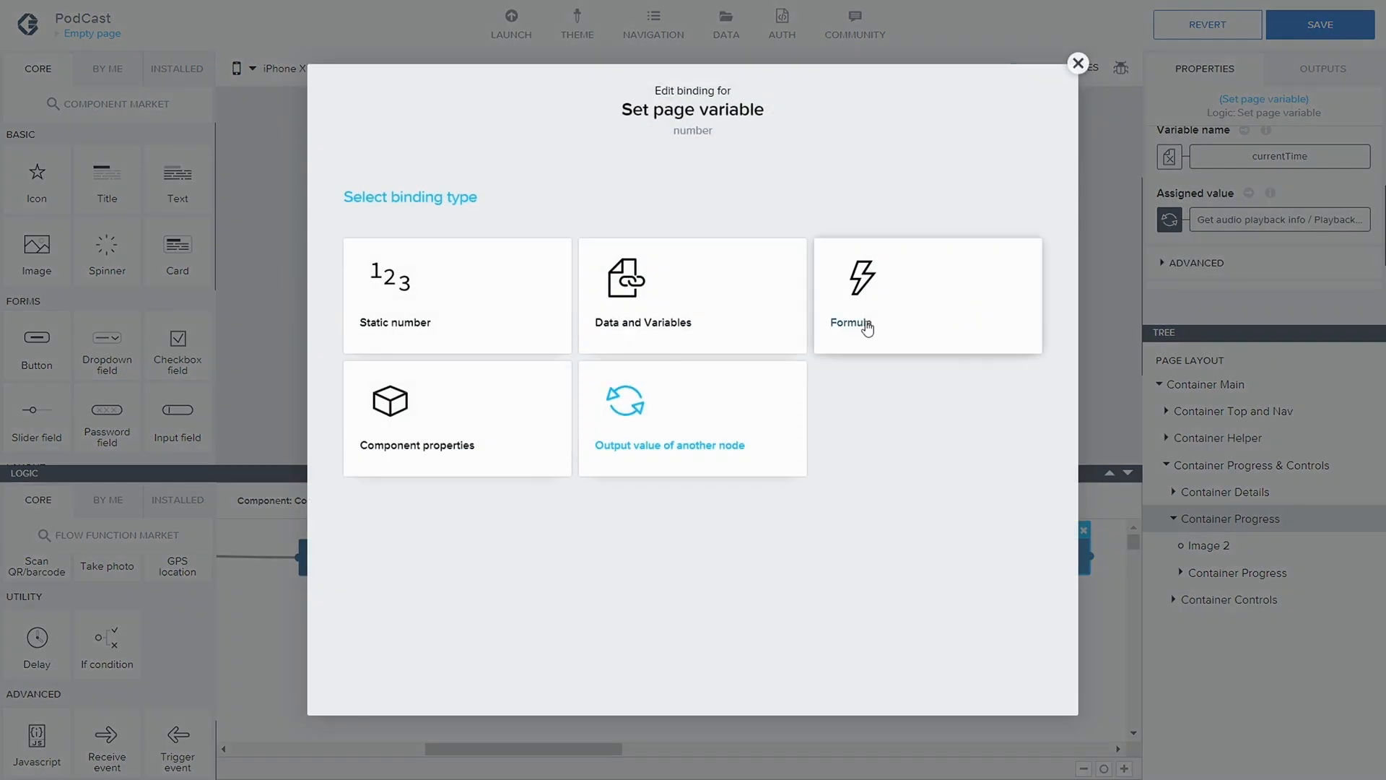
left_click(906, 323)
left_click(582, 340)
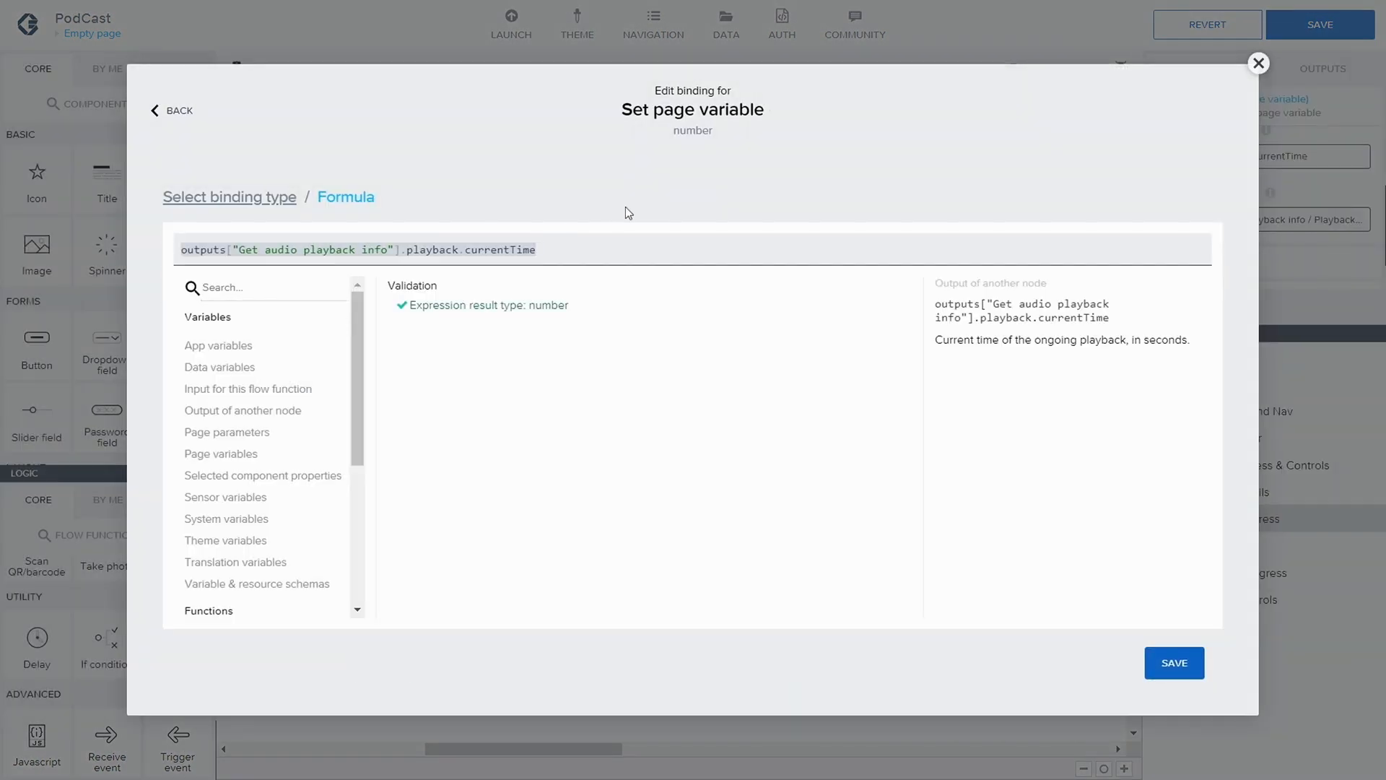
left_click_drag(556, 251, 172, 248)
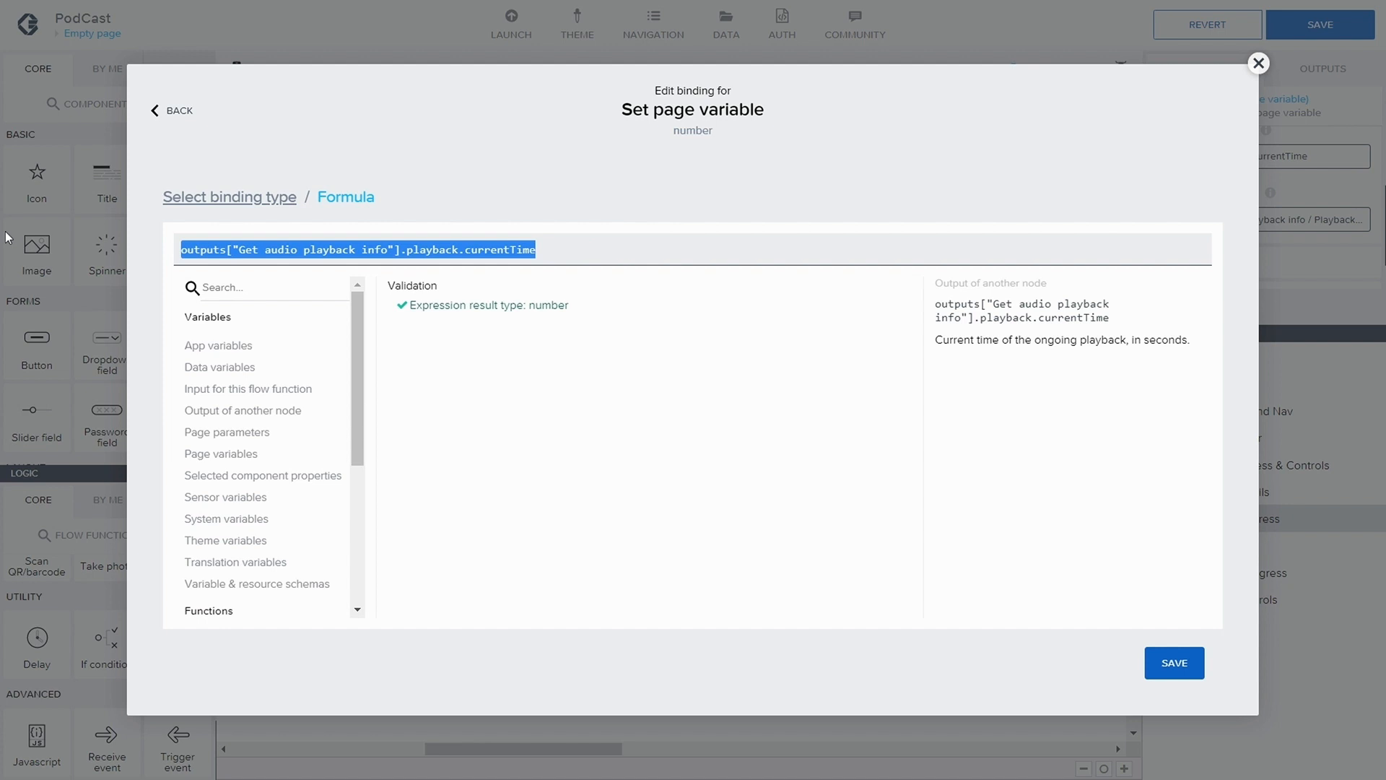
key("BackSpace")
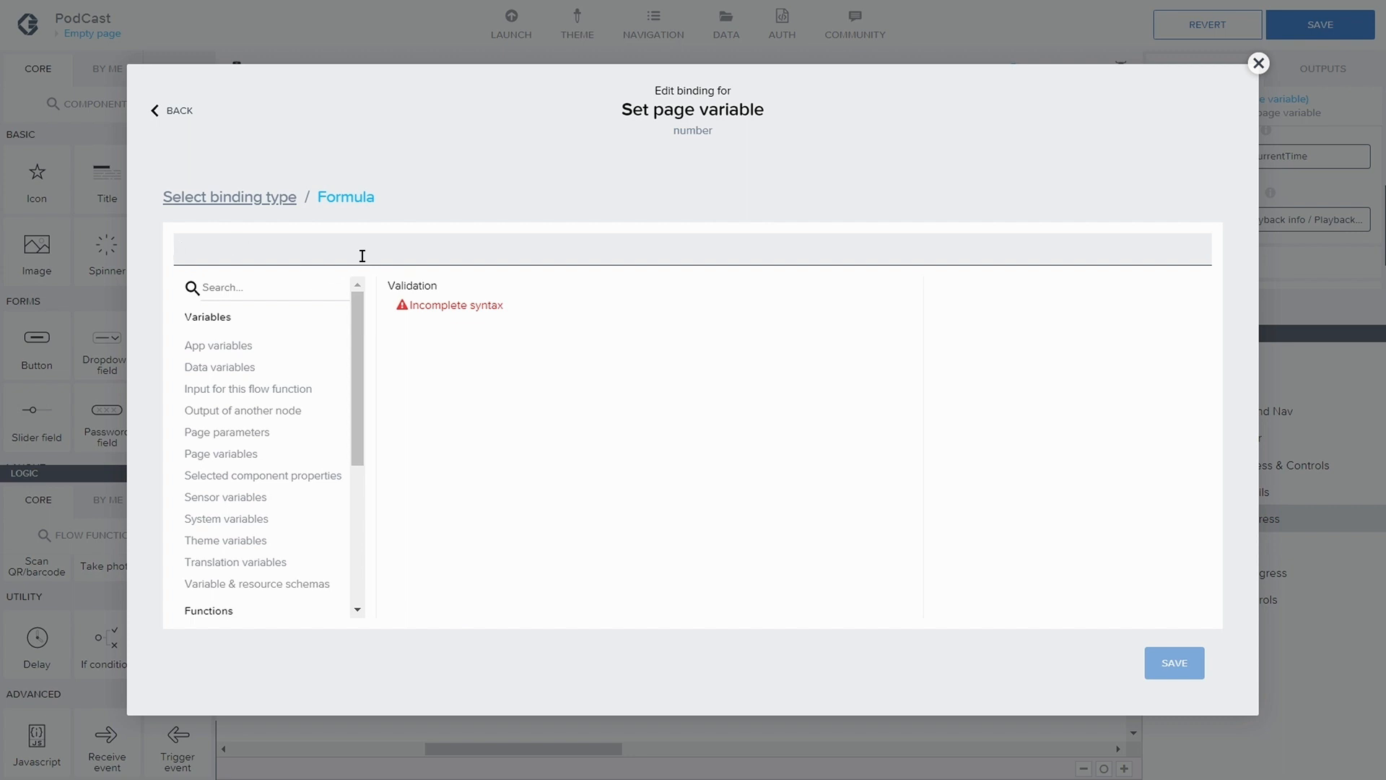
Begin the Assigned value formula with FLOOR(((pageVars.currentTime / pageVars.duration )
type("FLOOR")
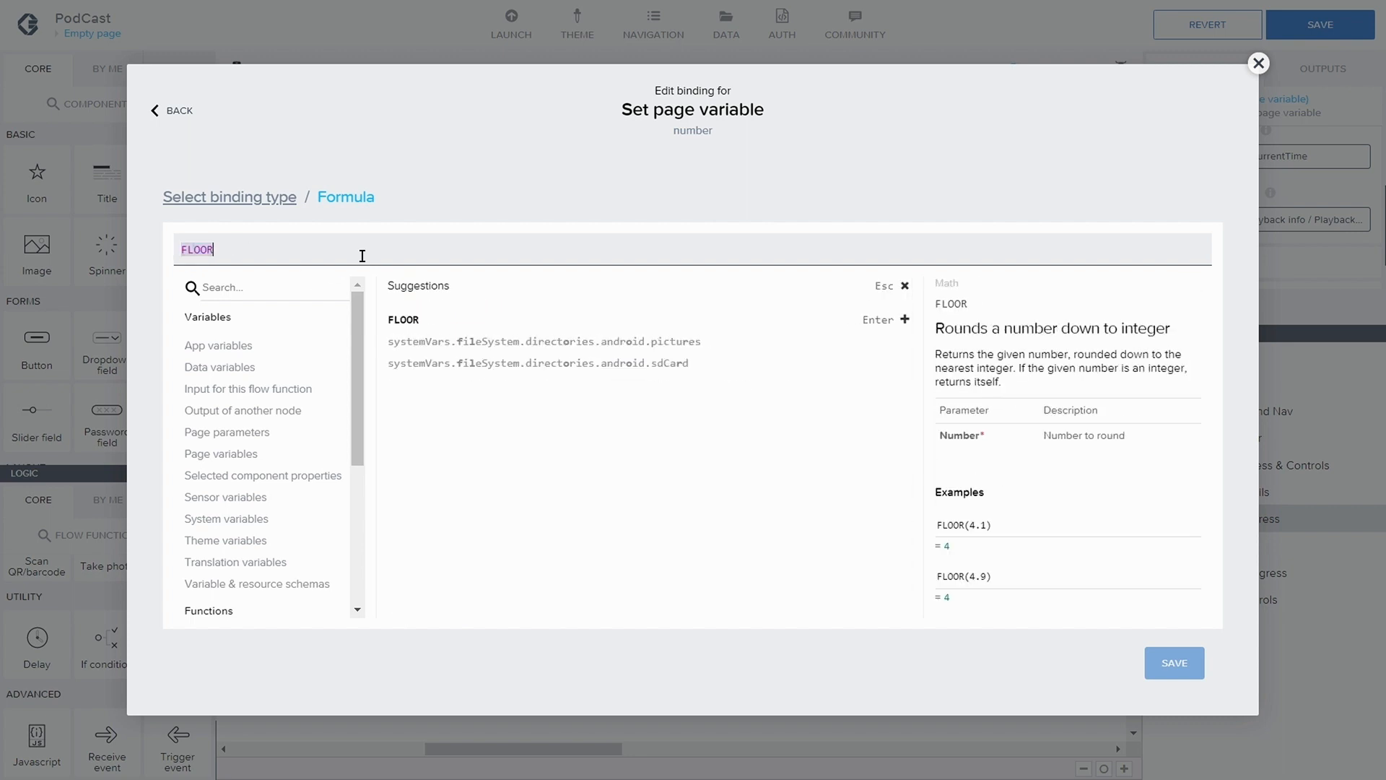
type("((")
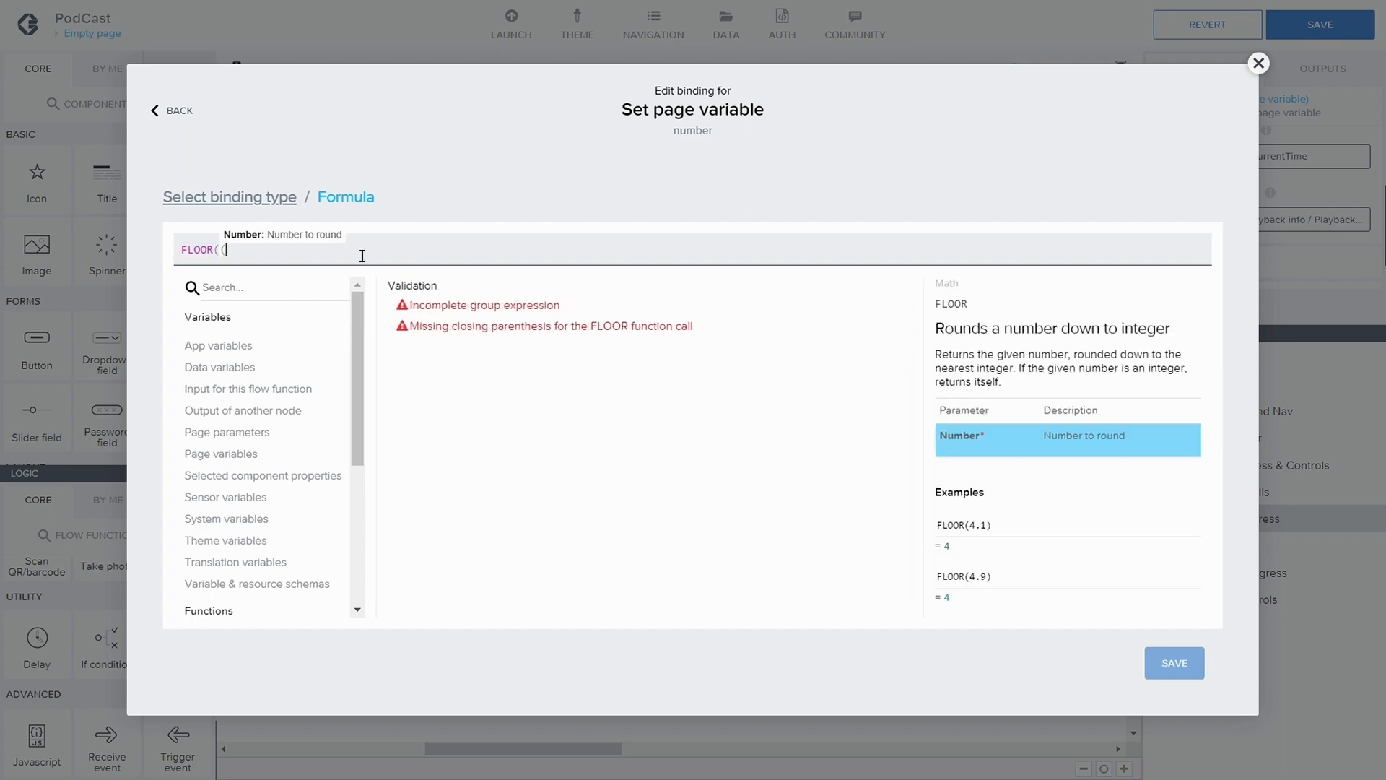
type("(")
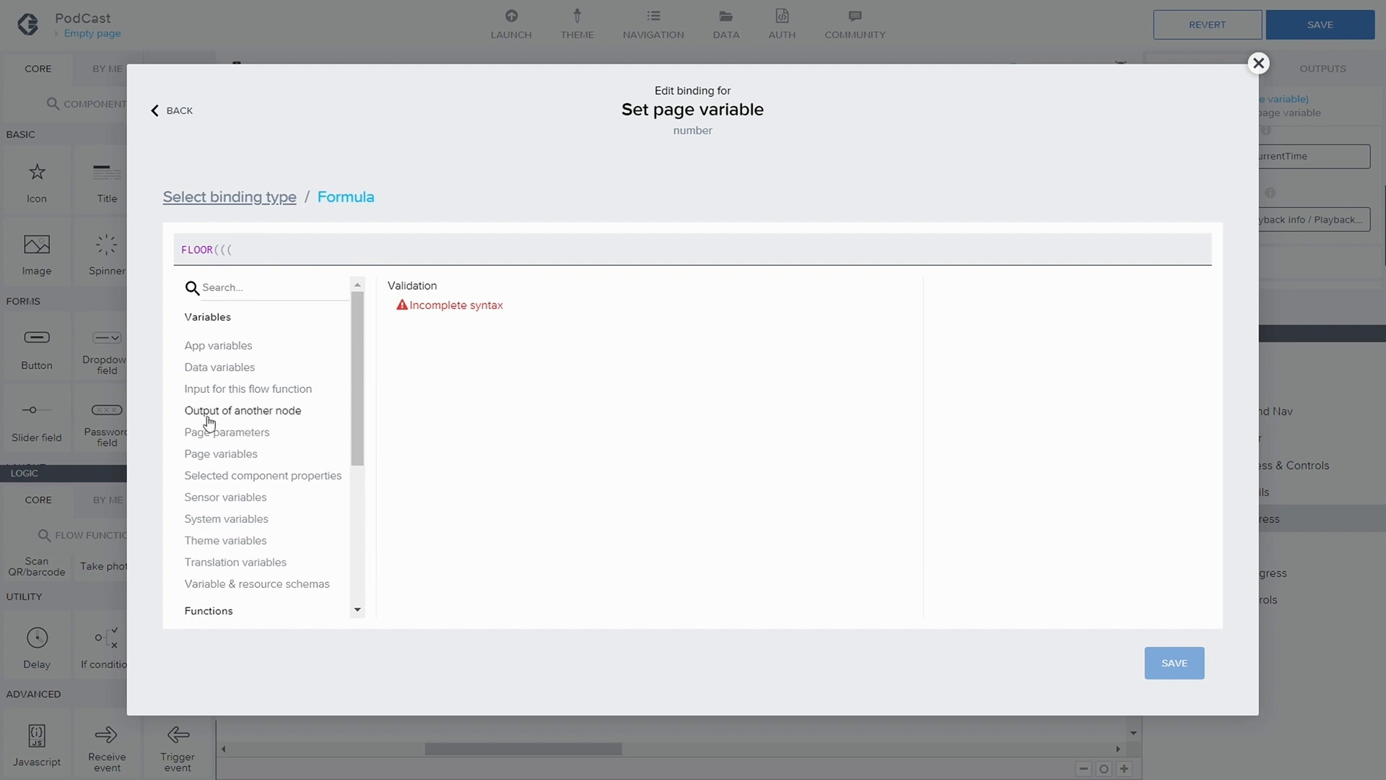
left_click(221, 453)
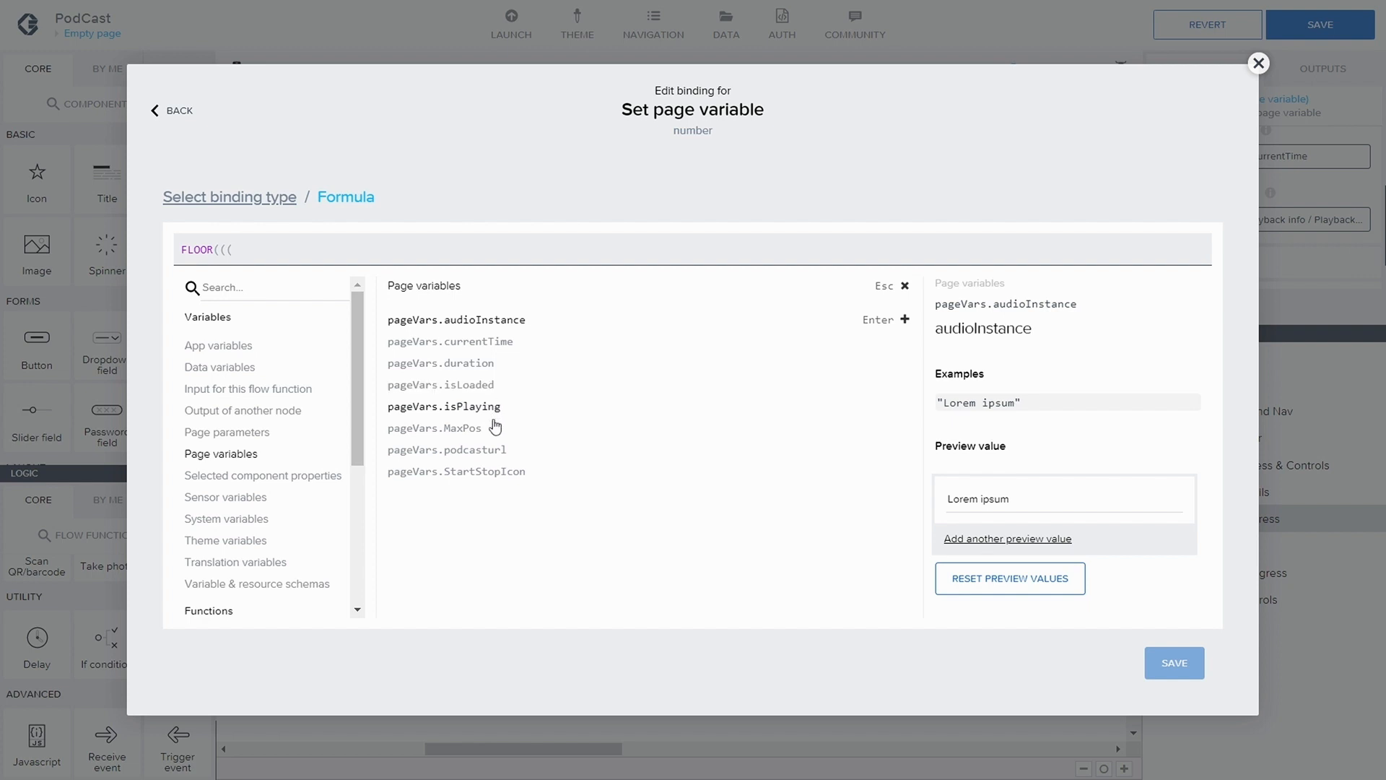
left_click(470, 342)
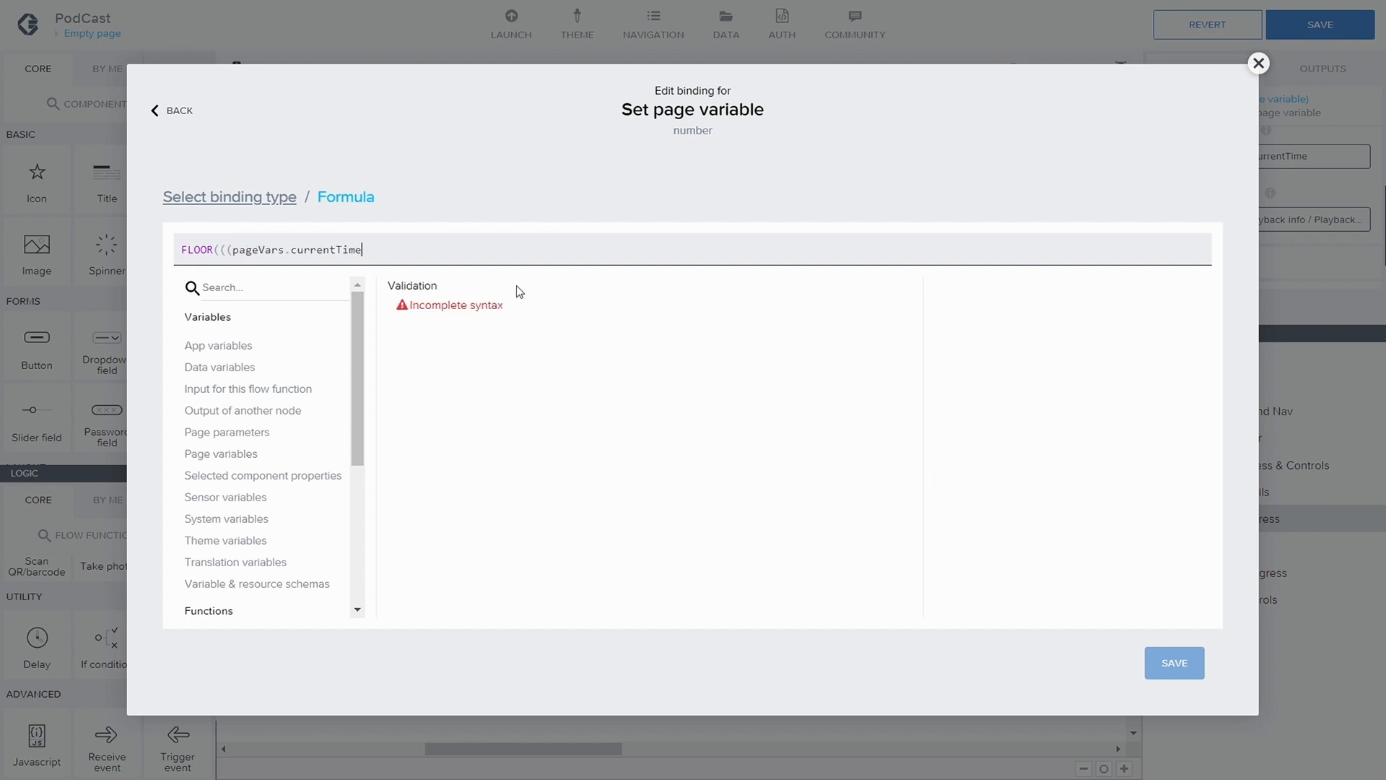
type("/")
left_click(227, 456)
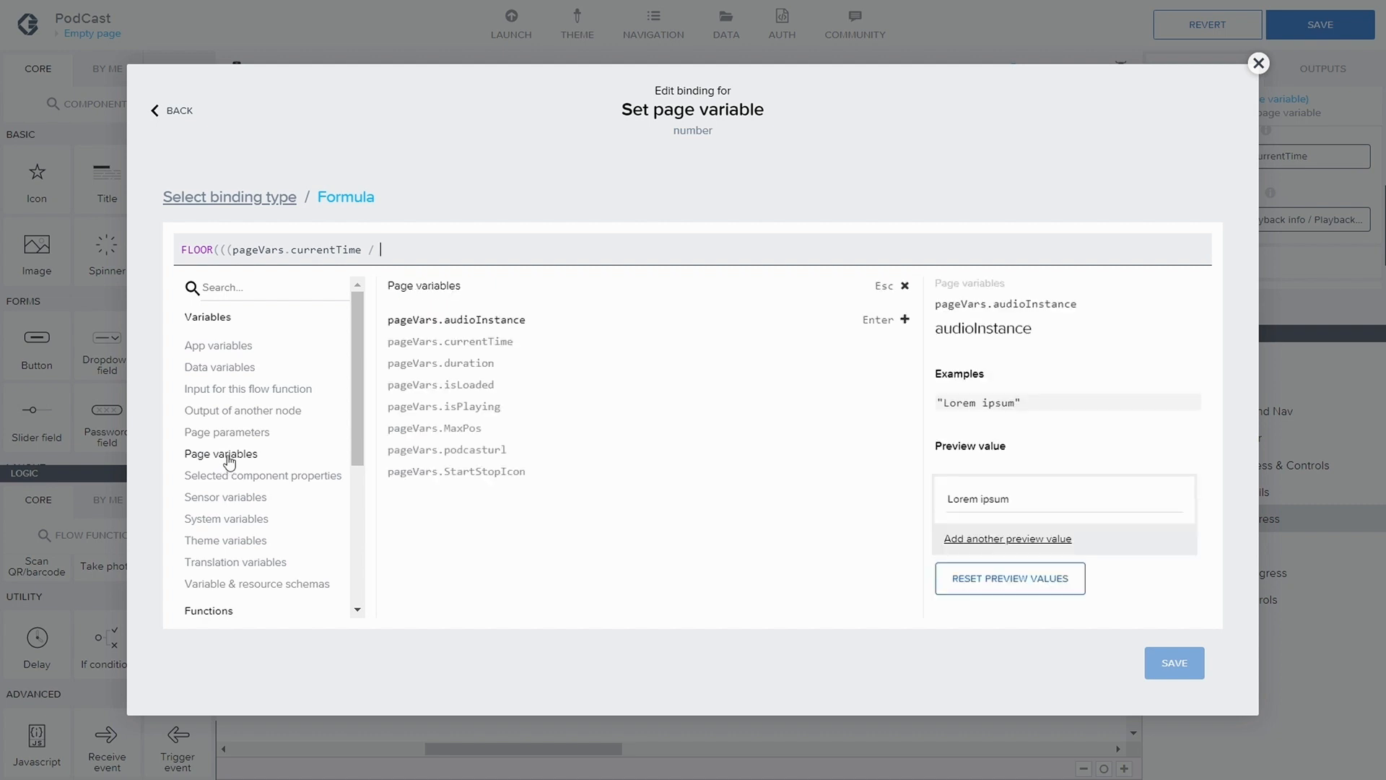
left_click(454, 366)
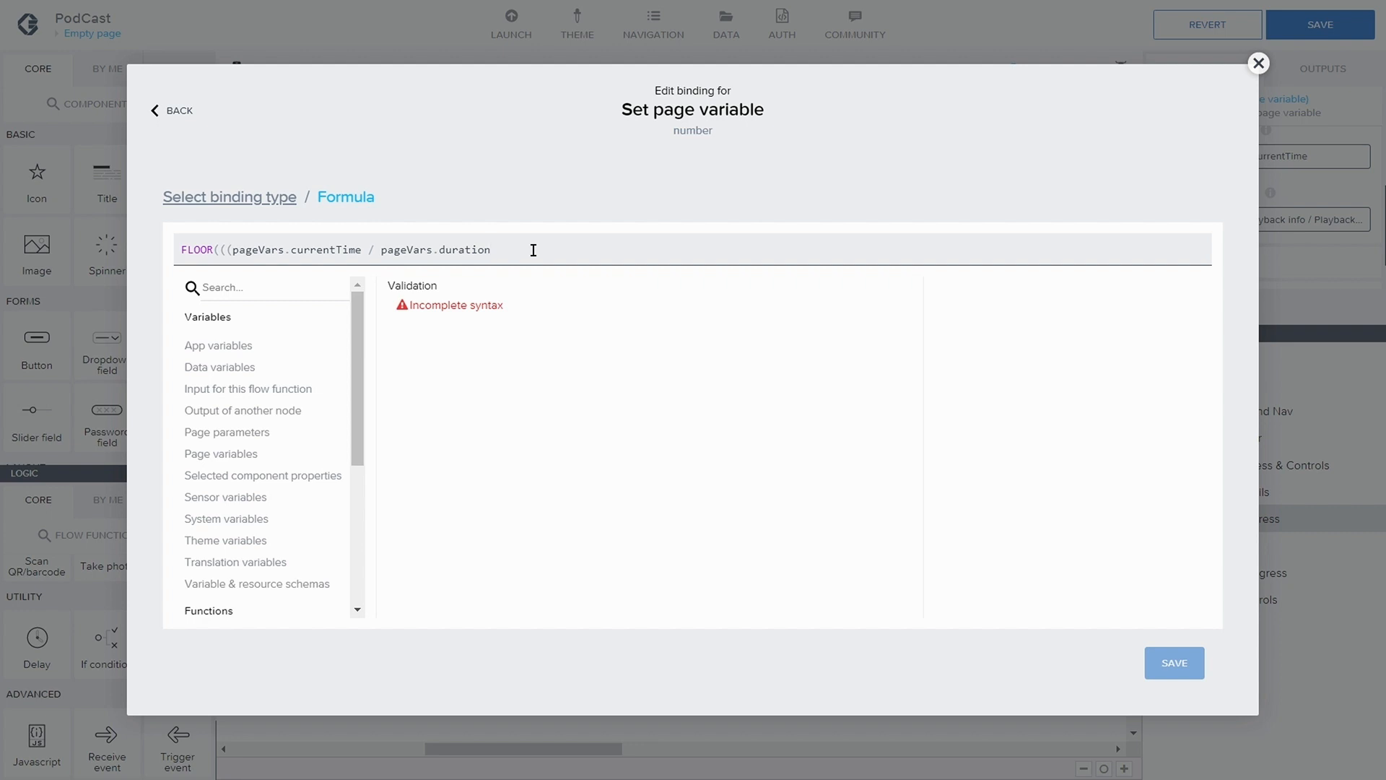
type(") ")
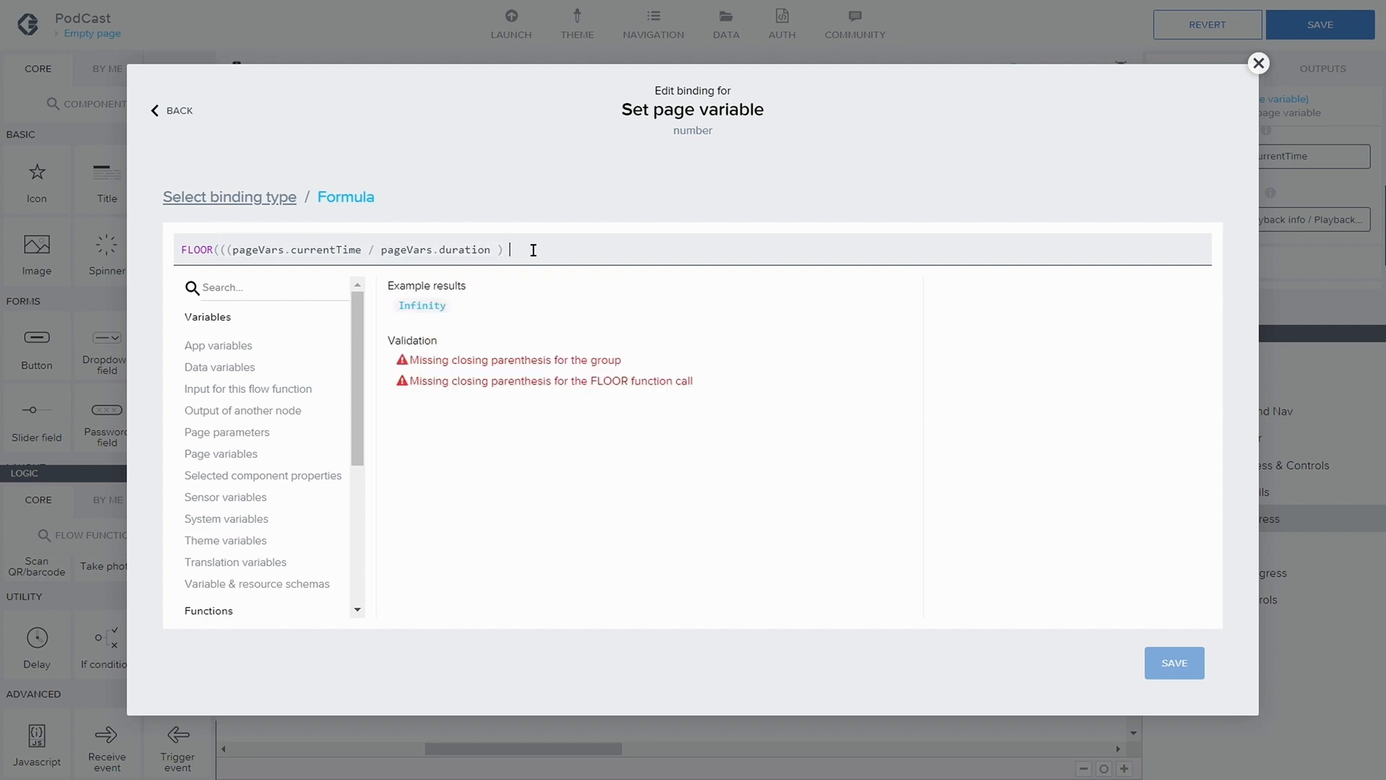
type("*")
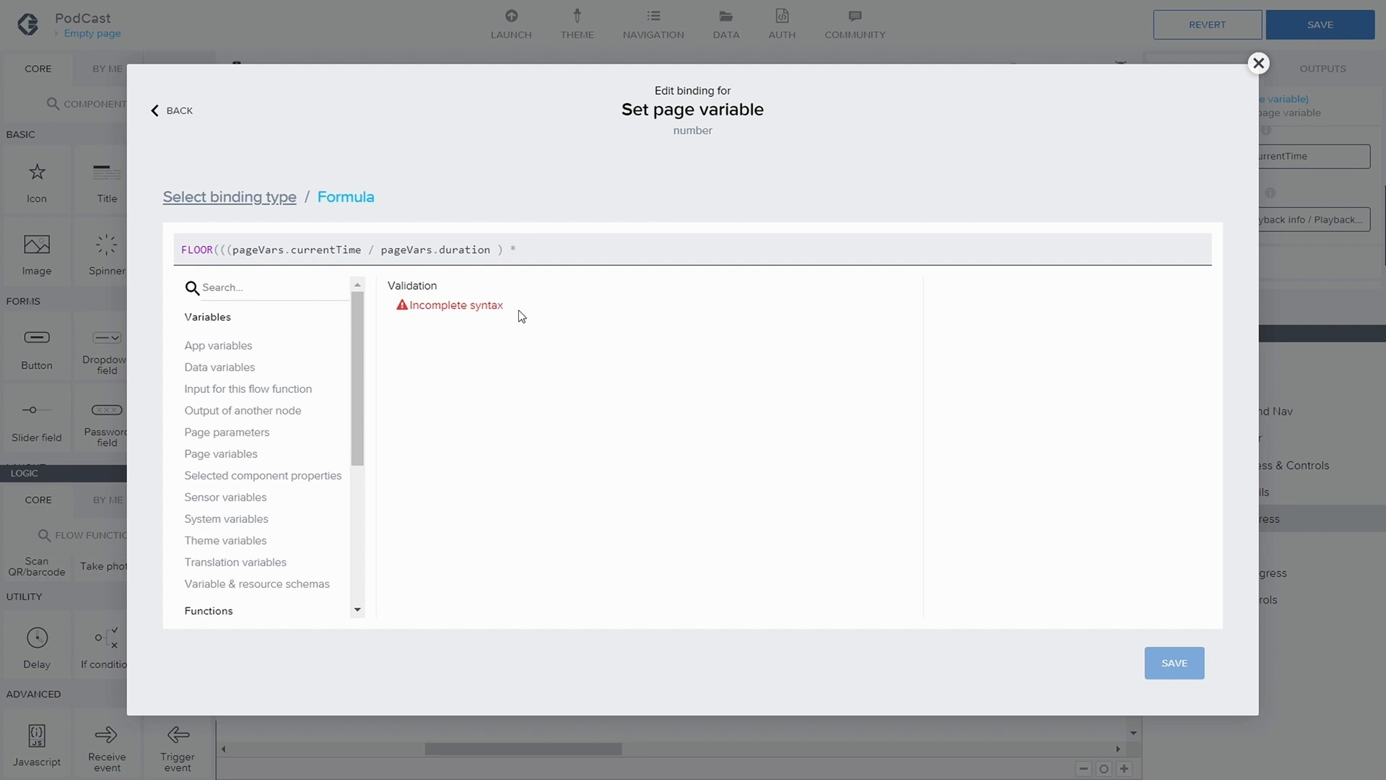
Complete the Assigned value formula with * pageVars.MaxPos ) / 14 ) * 14 and save the binding
left_click(241, 453)
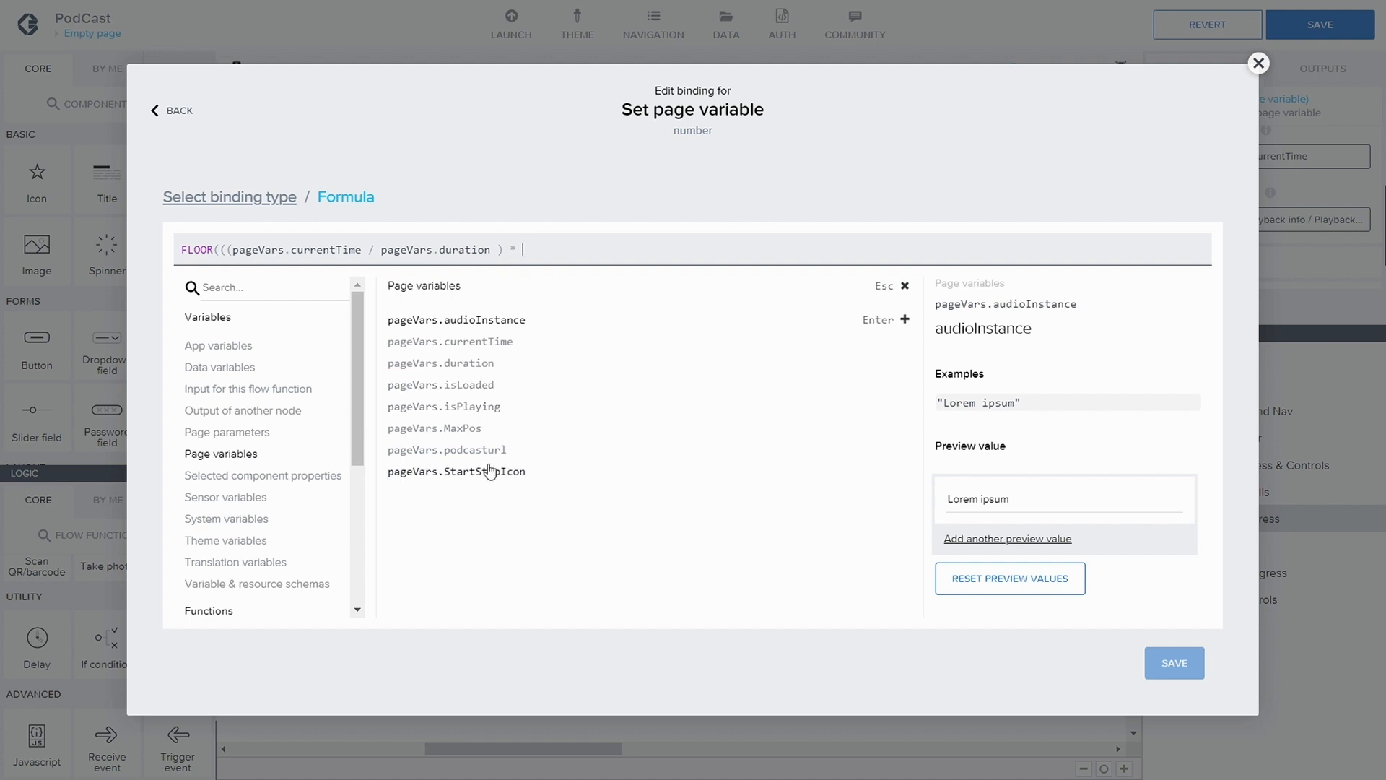
left_click(452, 429)
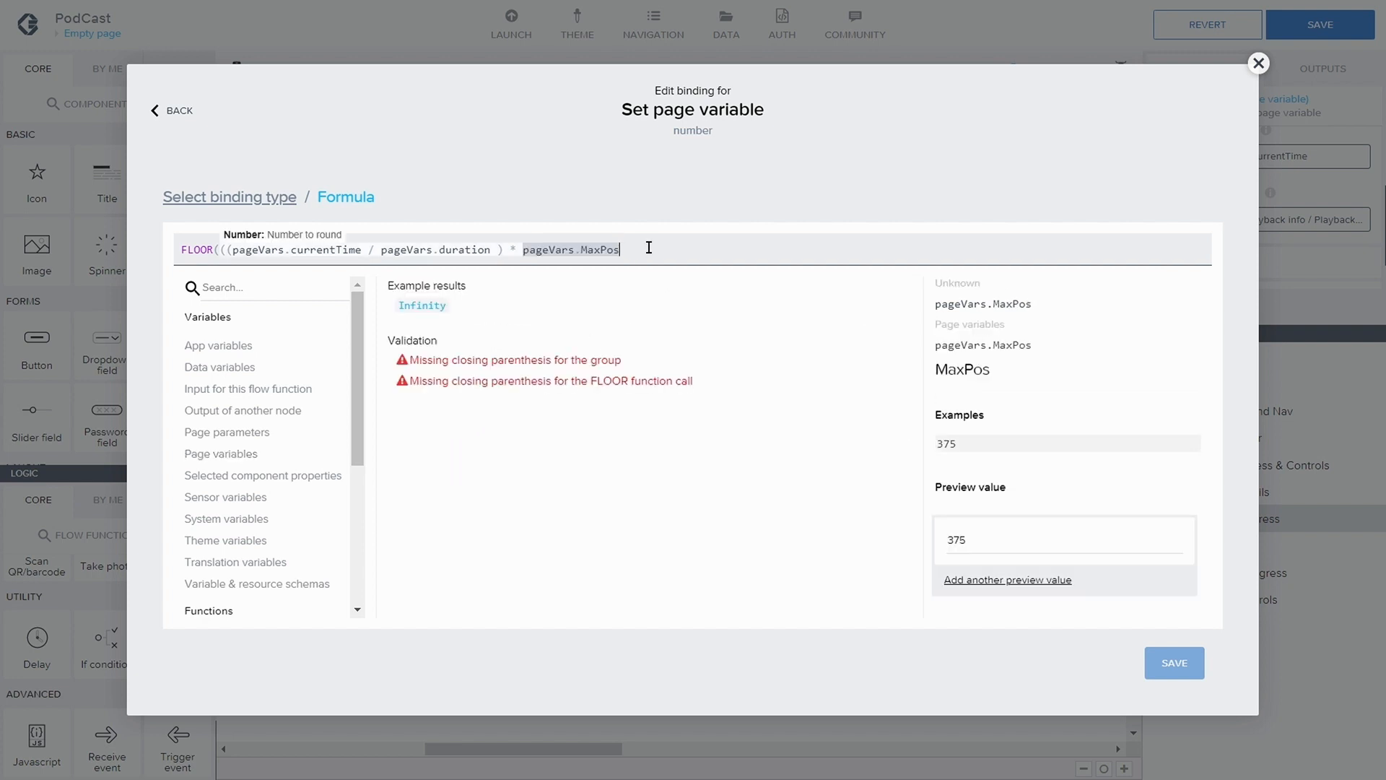
type(")")
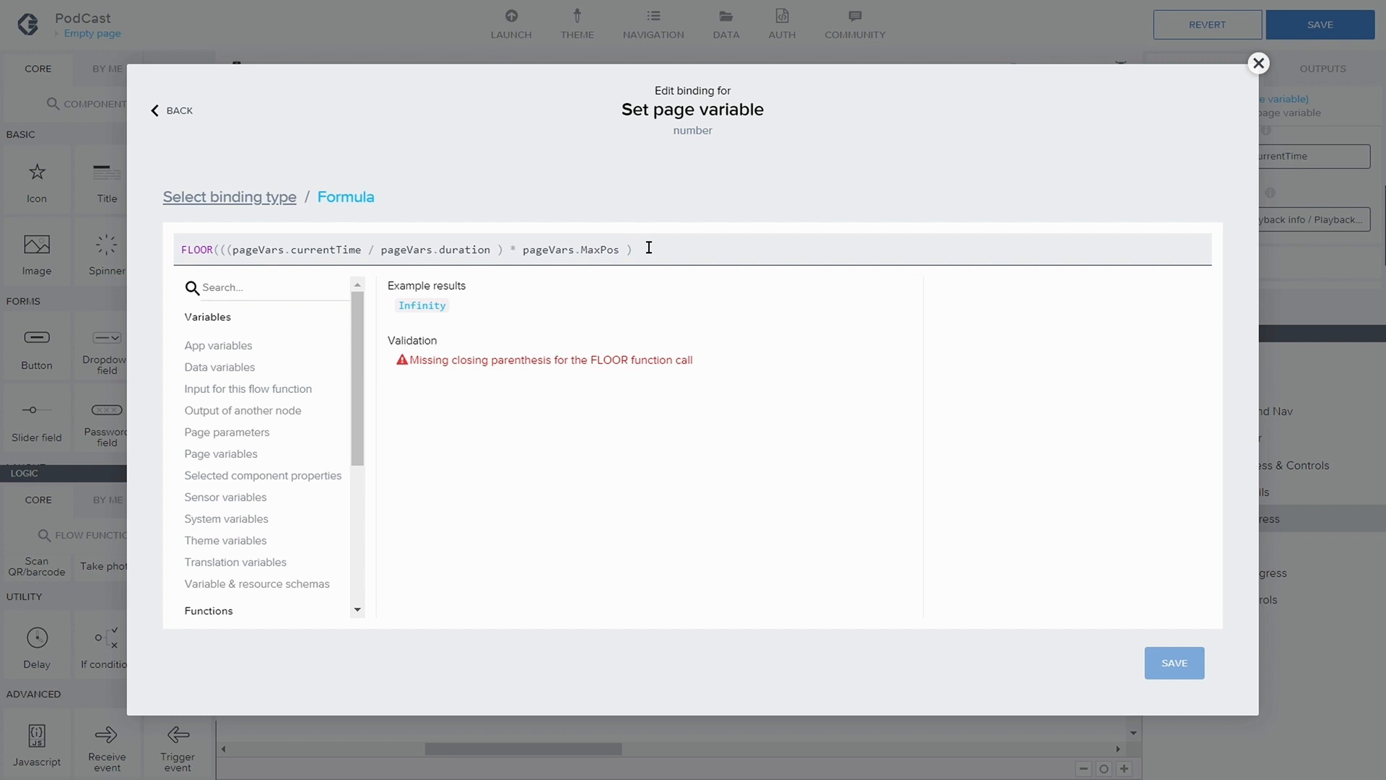
type("/ ")
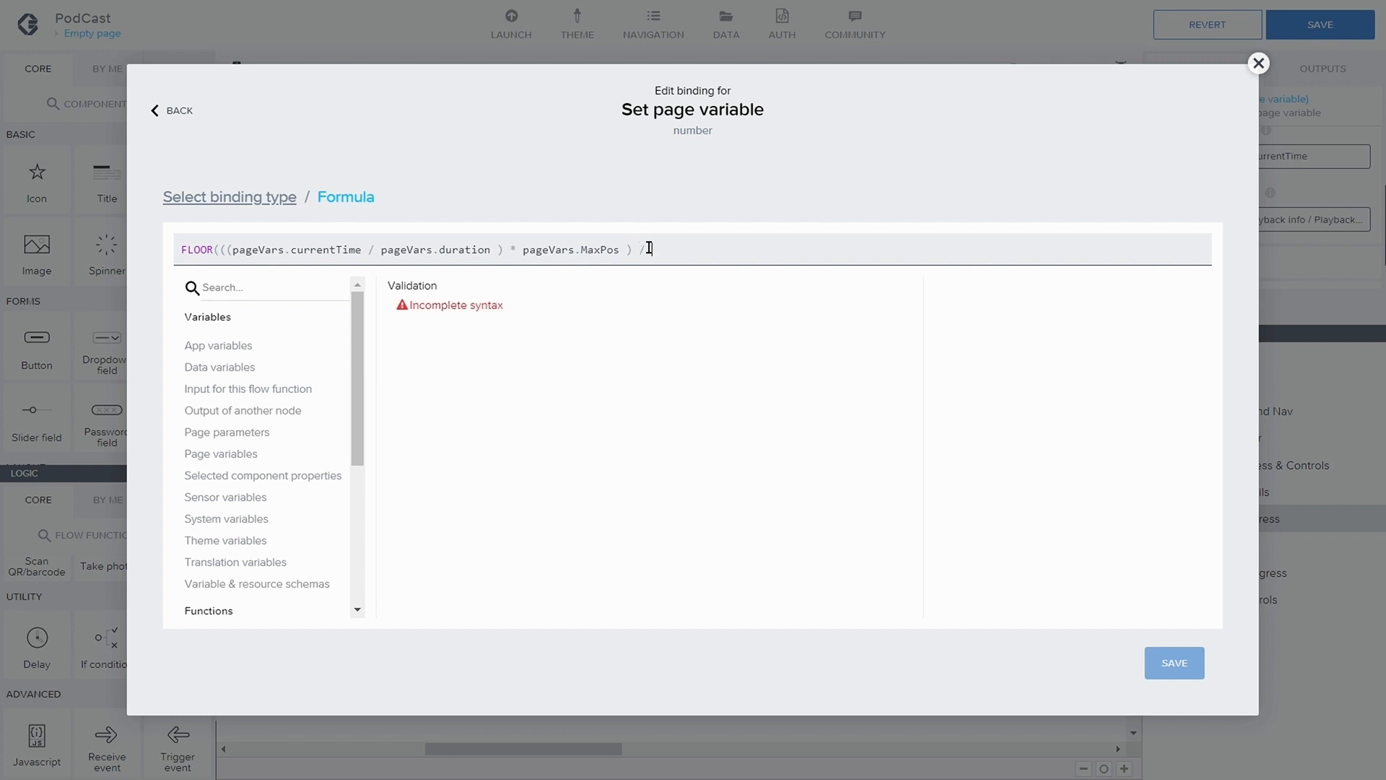
type("14")
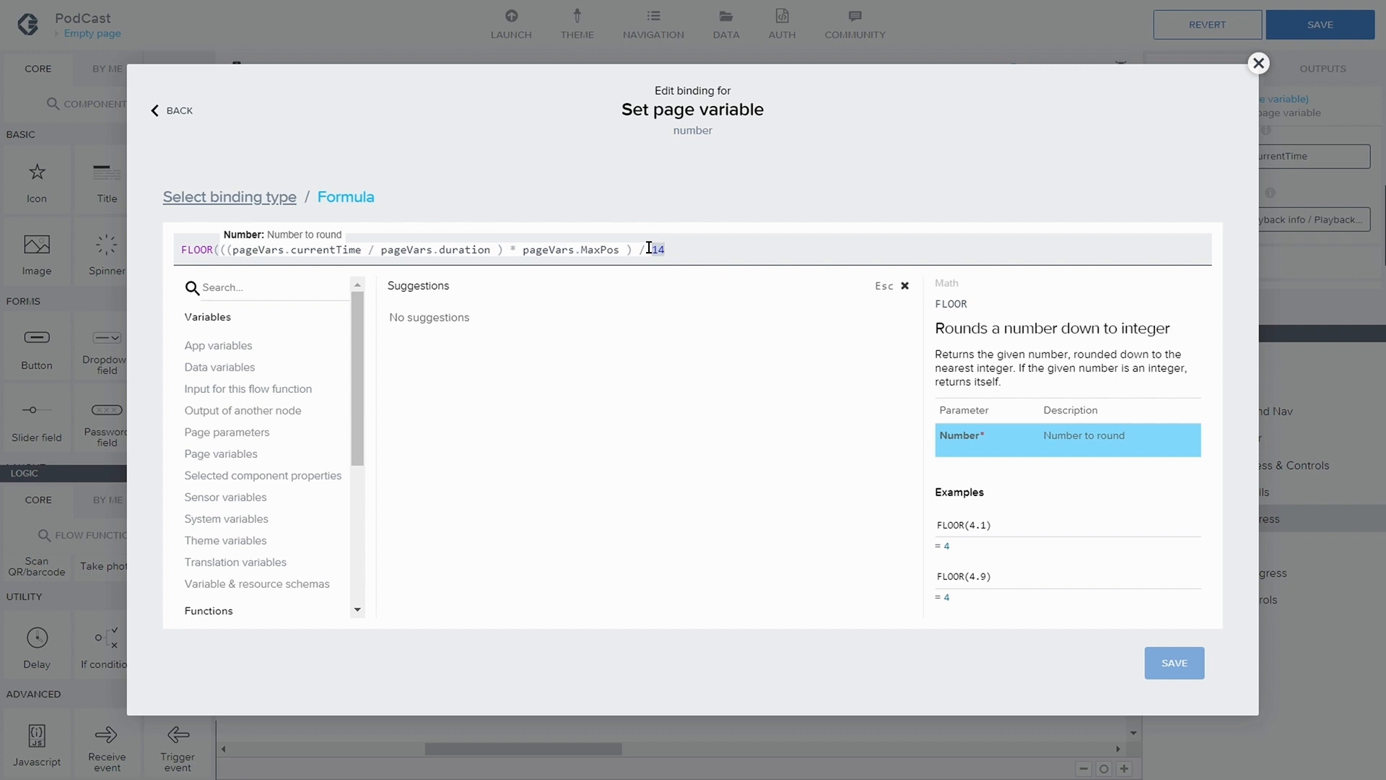
type(") ")
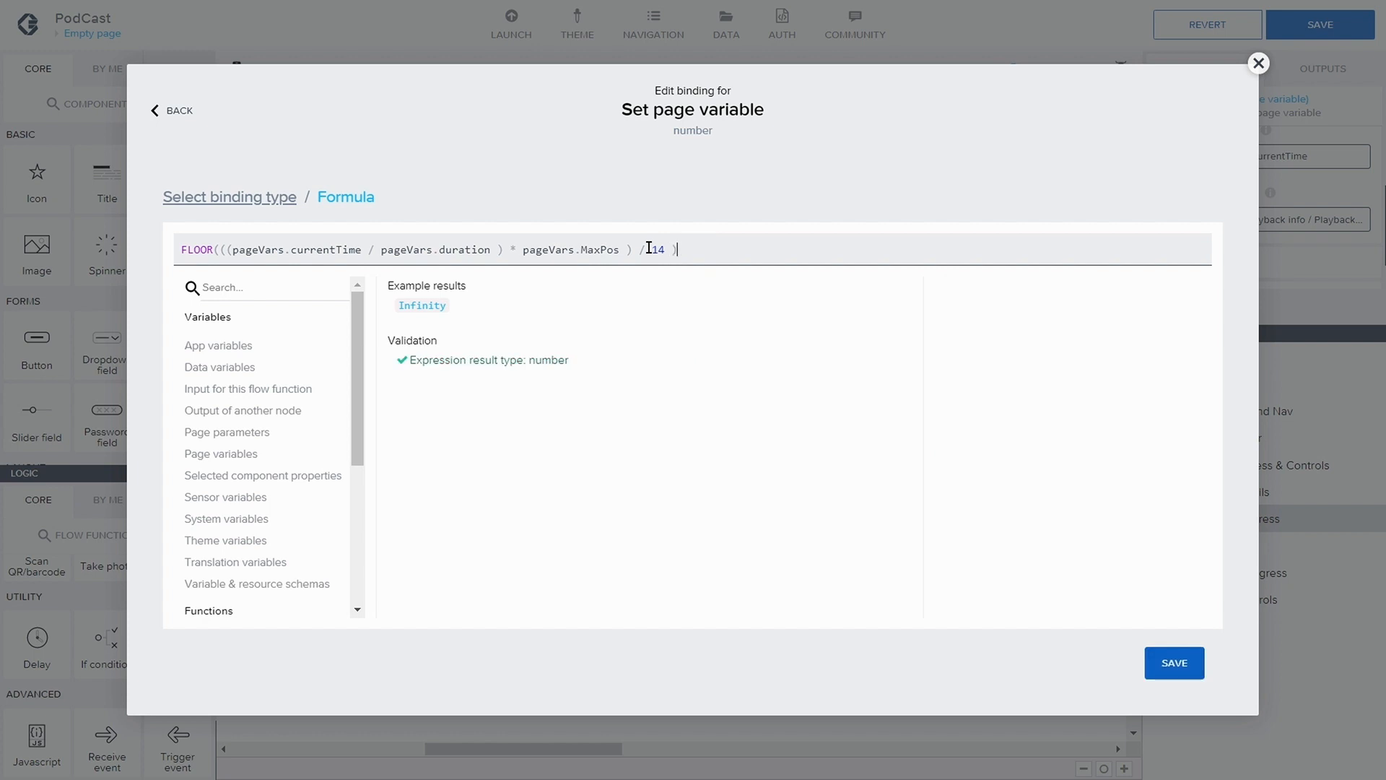
type("* 14")
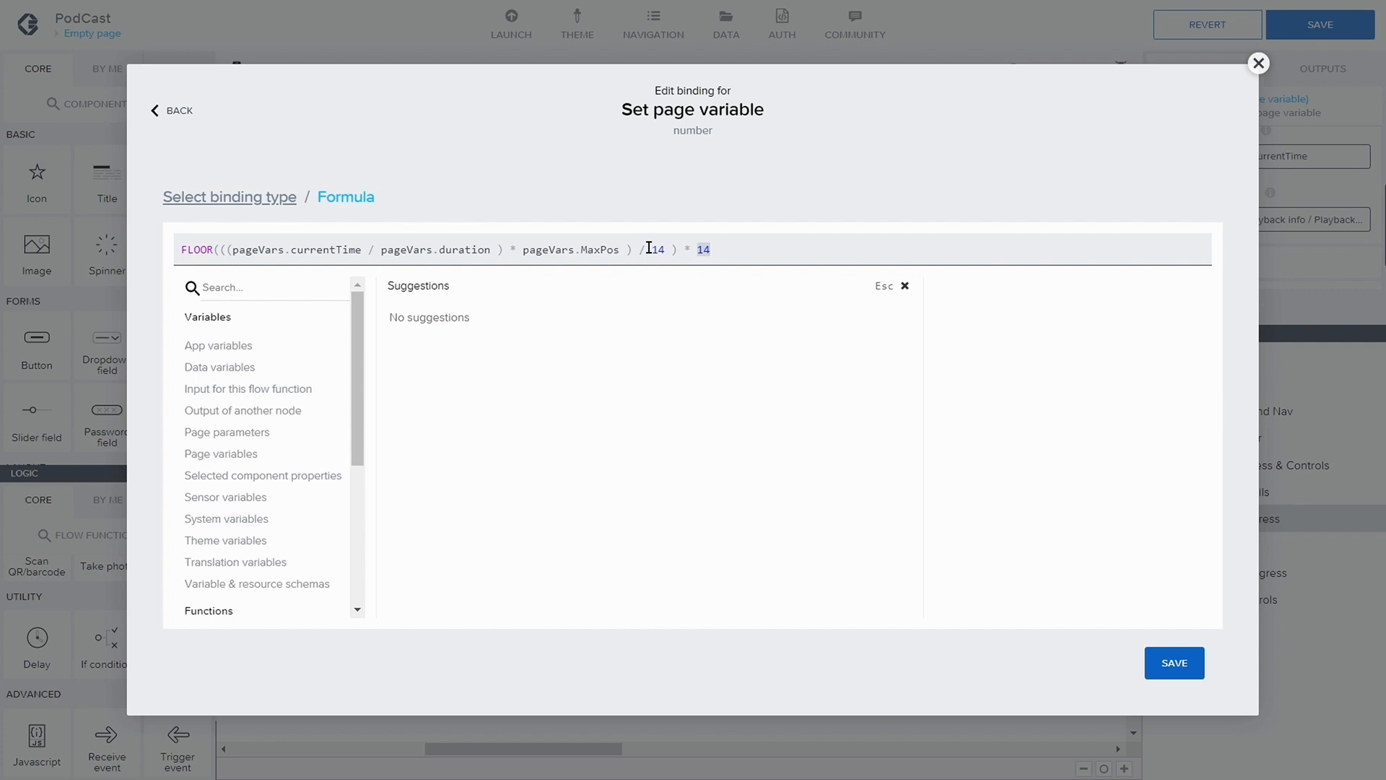
left_click(1171, 661)
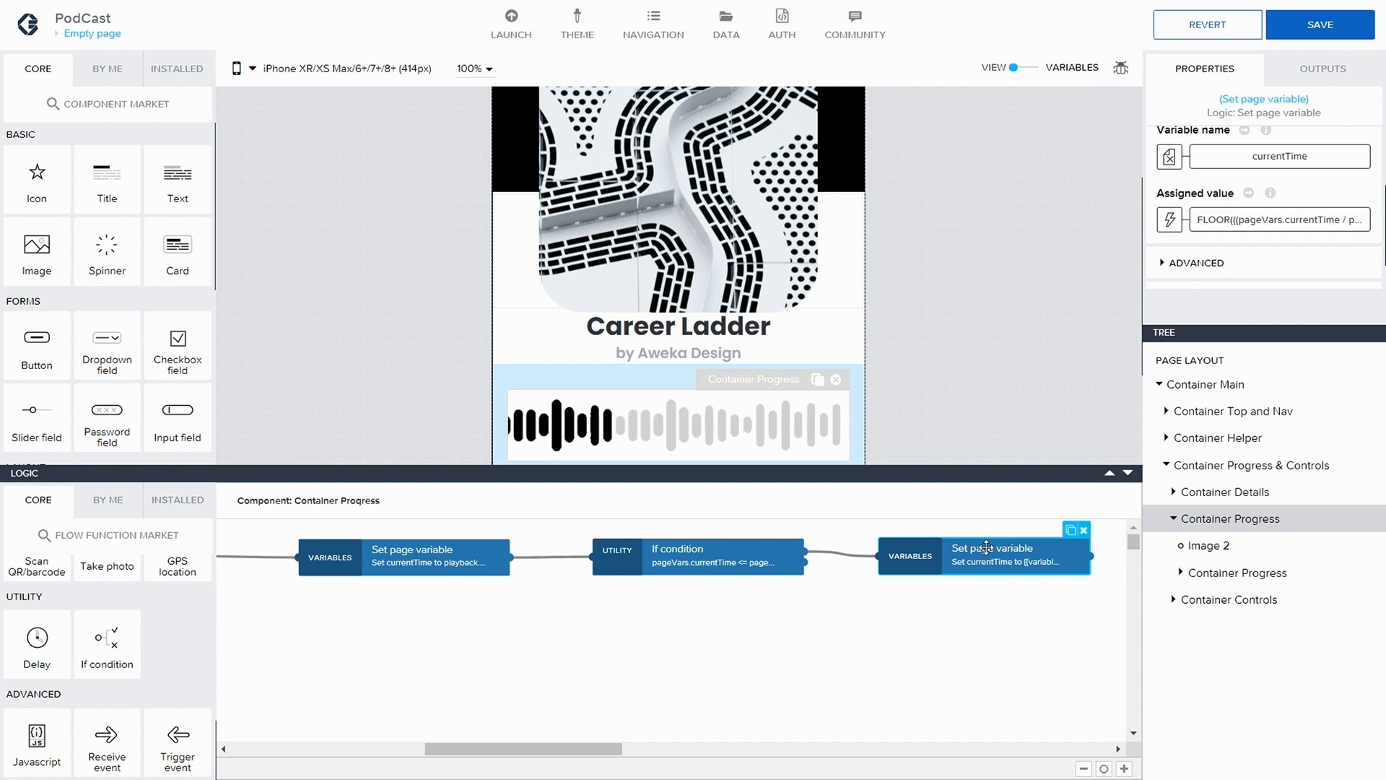
Move the formula-based Set page variable node below the flow and loop its output back to the isPlaying If condition
left_click_drag(961, 550, 774, 677)
left_click_drag(576, 749, 429, 742)
left_click_drag(411, 583, 425, 593)
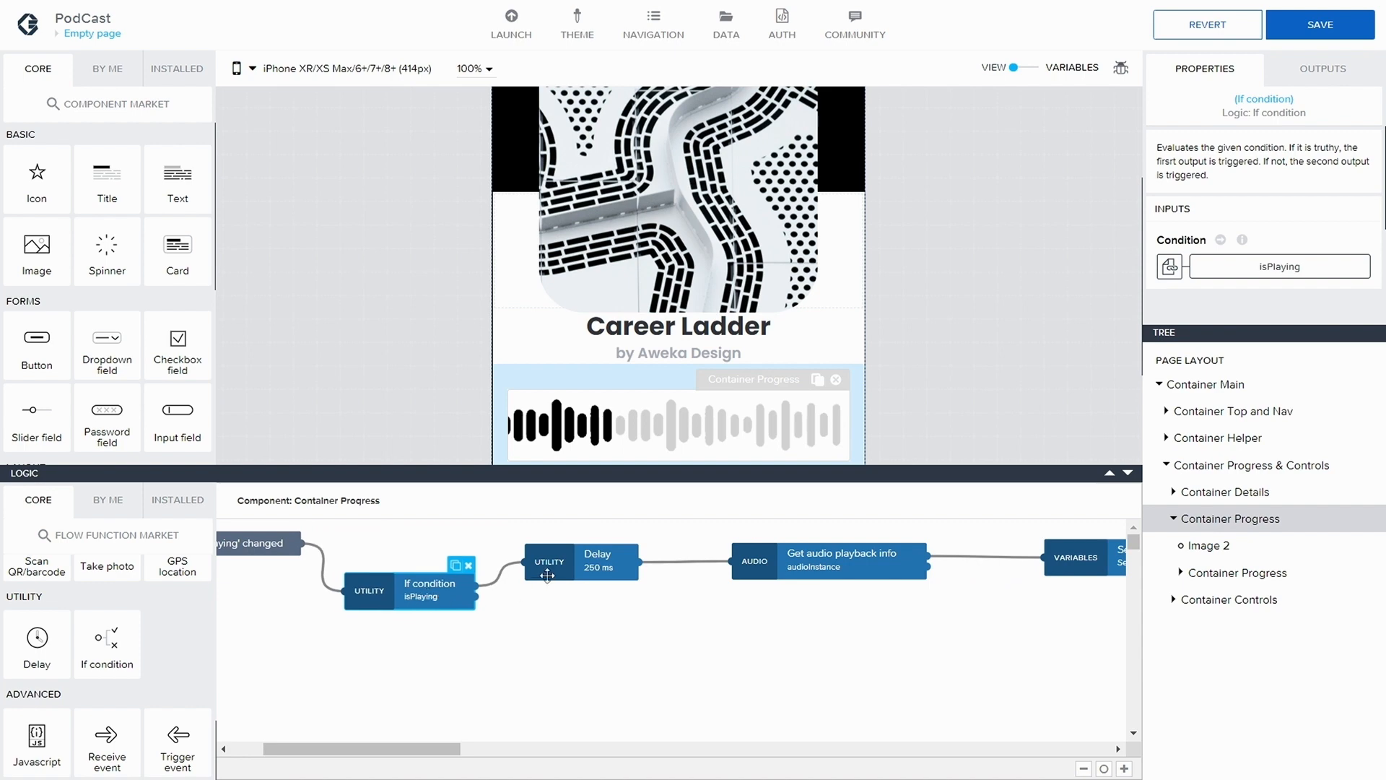
left_click_drag(570, 566, 604, 581)
left_click_drag(424, 750, 535, 749)
left_click_drag(1116, 679, 492, 762)
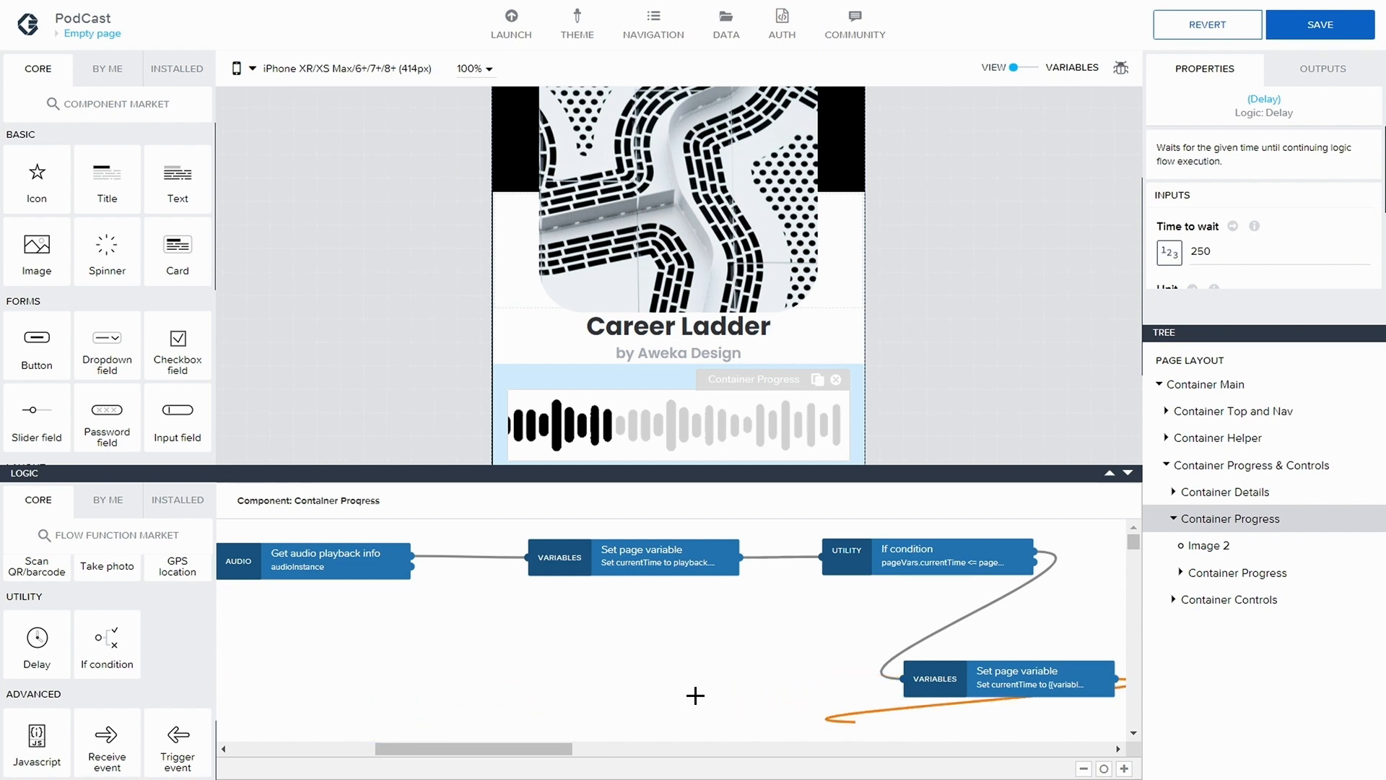
left_click_drag(1063, 691, 434, 704)
left_click_drag(474, 748, 367, 741)
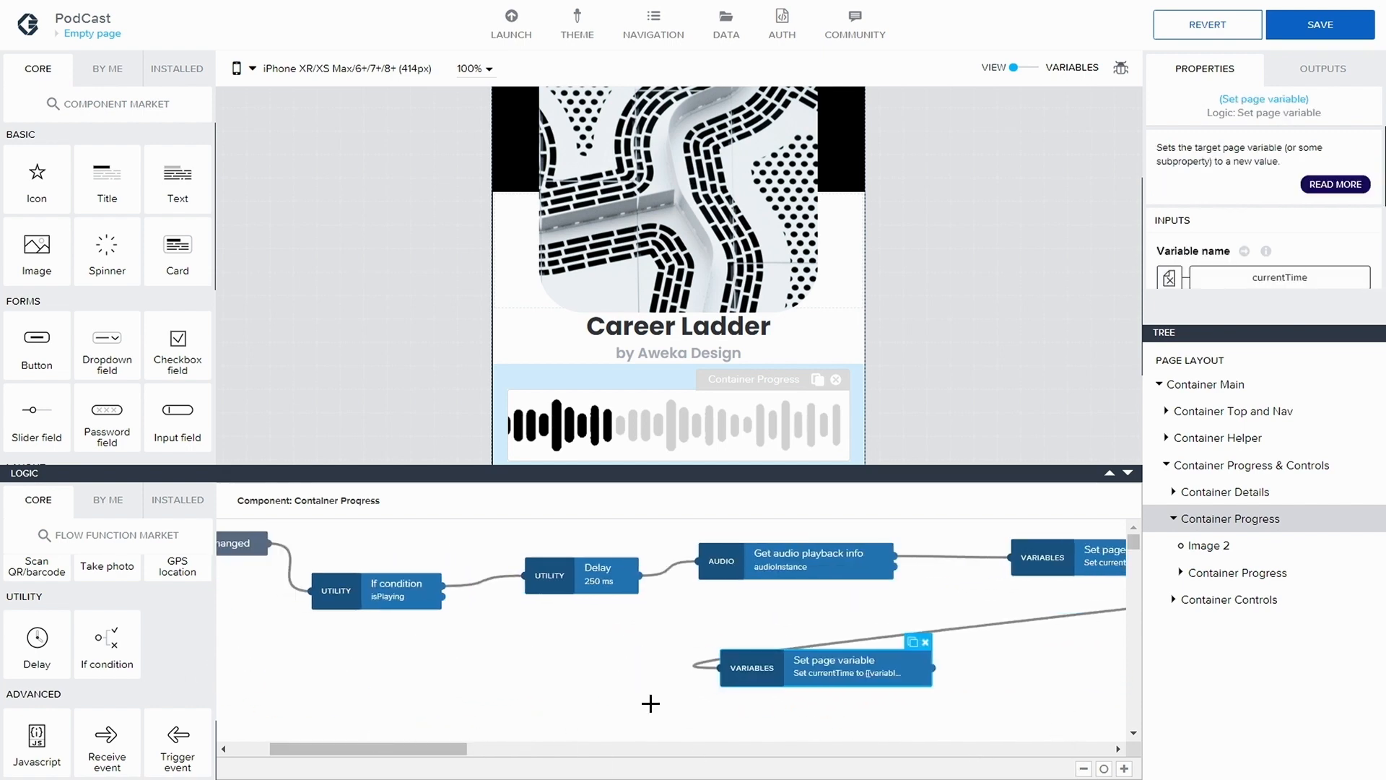
left_click_drag(933, 668, 316, 589)
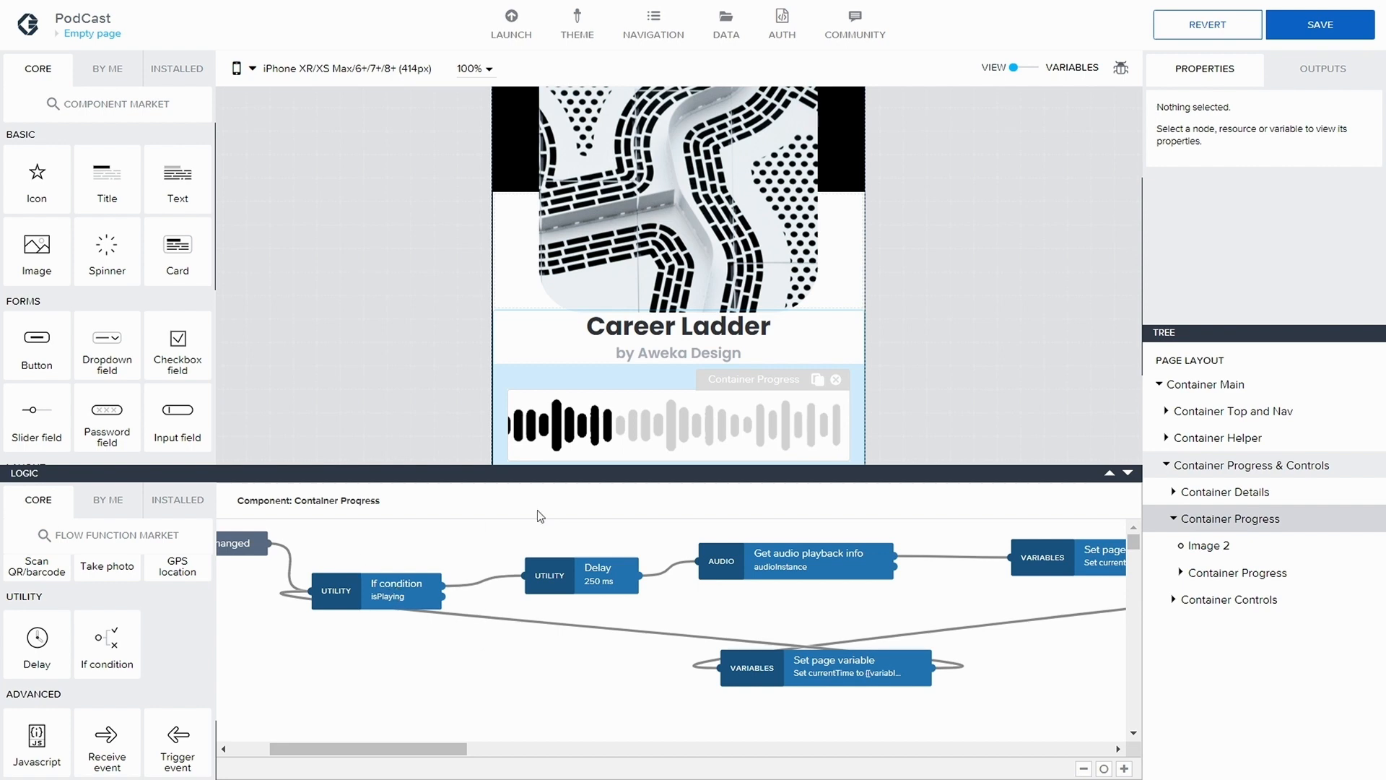
Check the width formula of the black waveform image in the progress container and save the application
left_click(586, 428)
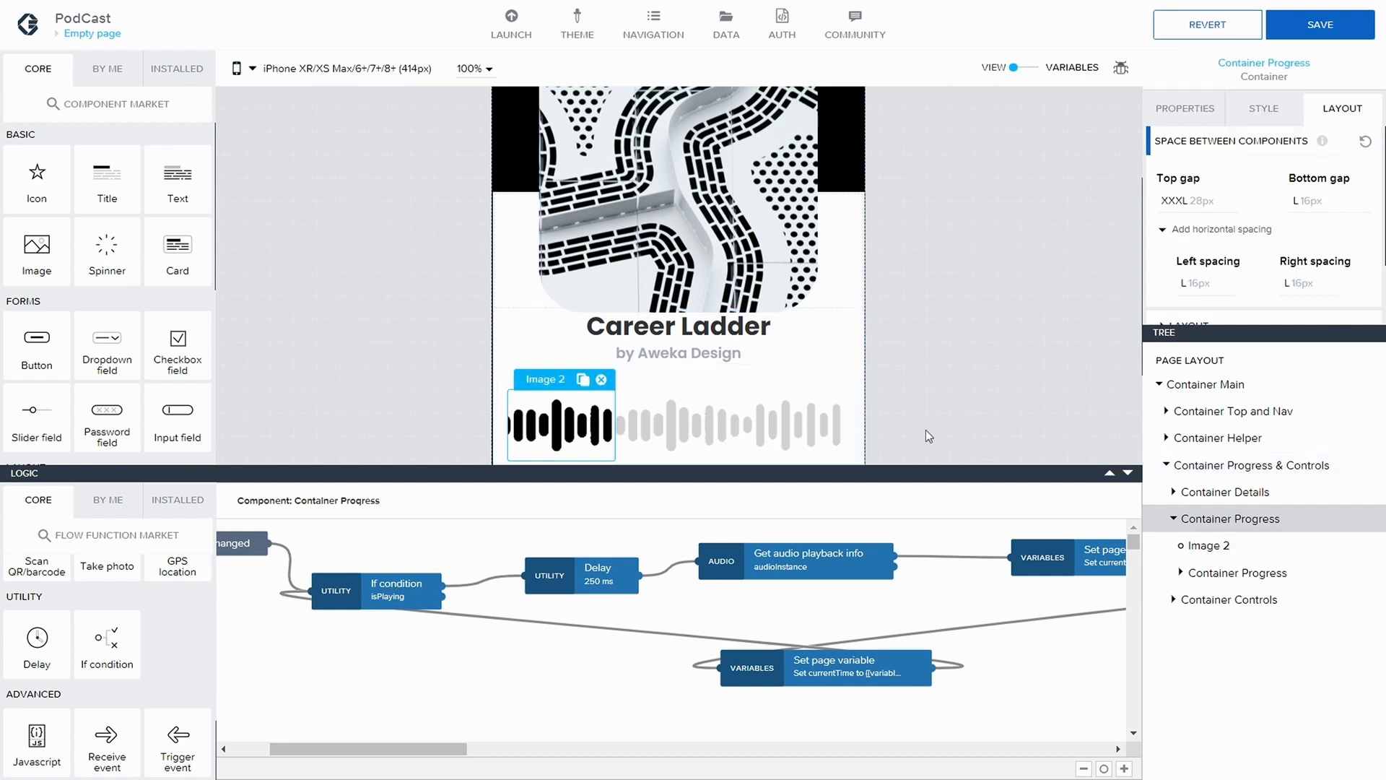
scroll(1249, 287, "down", 5)
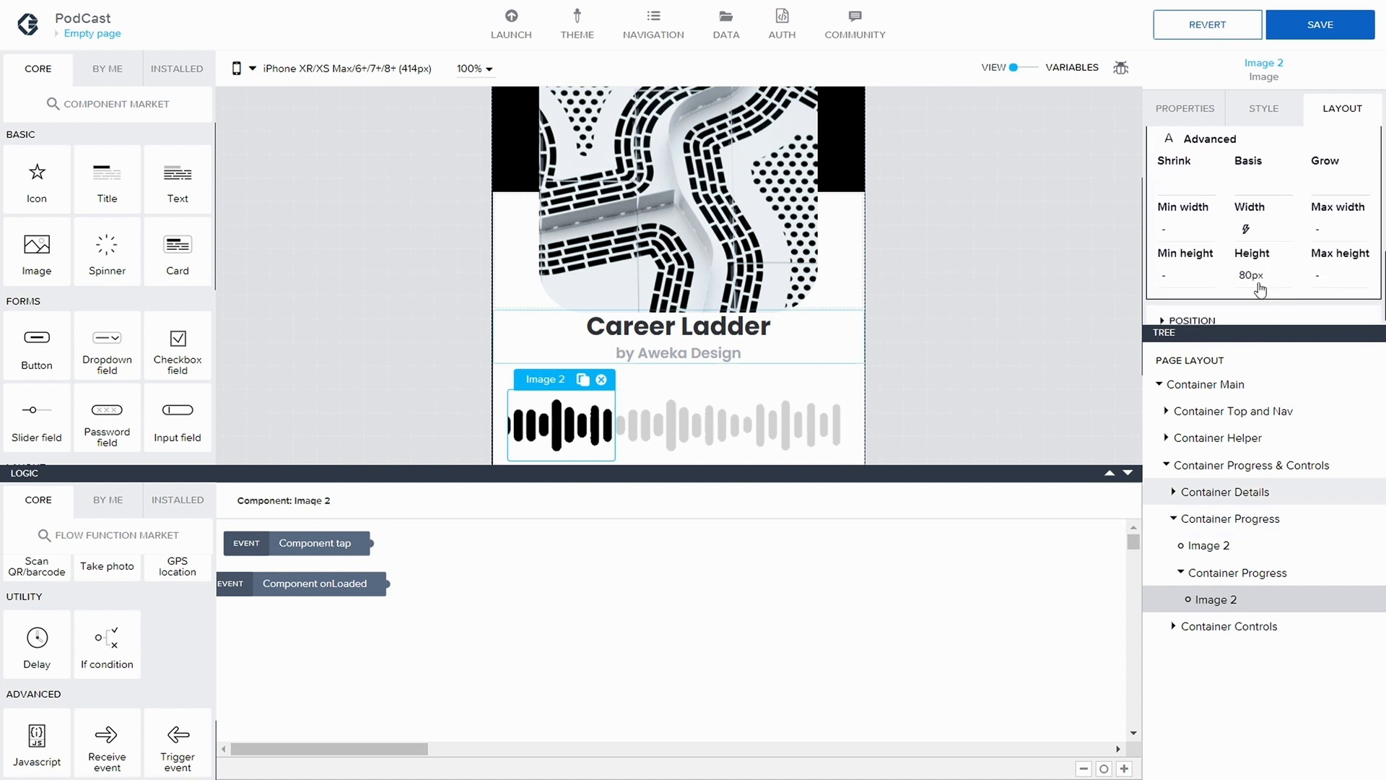
left_click(1246, 228)
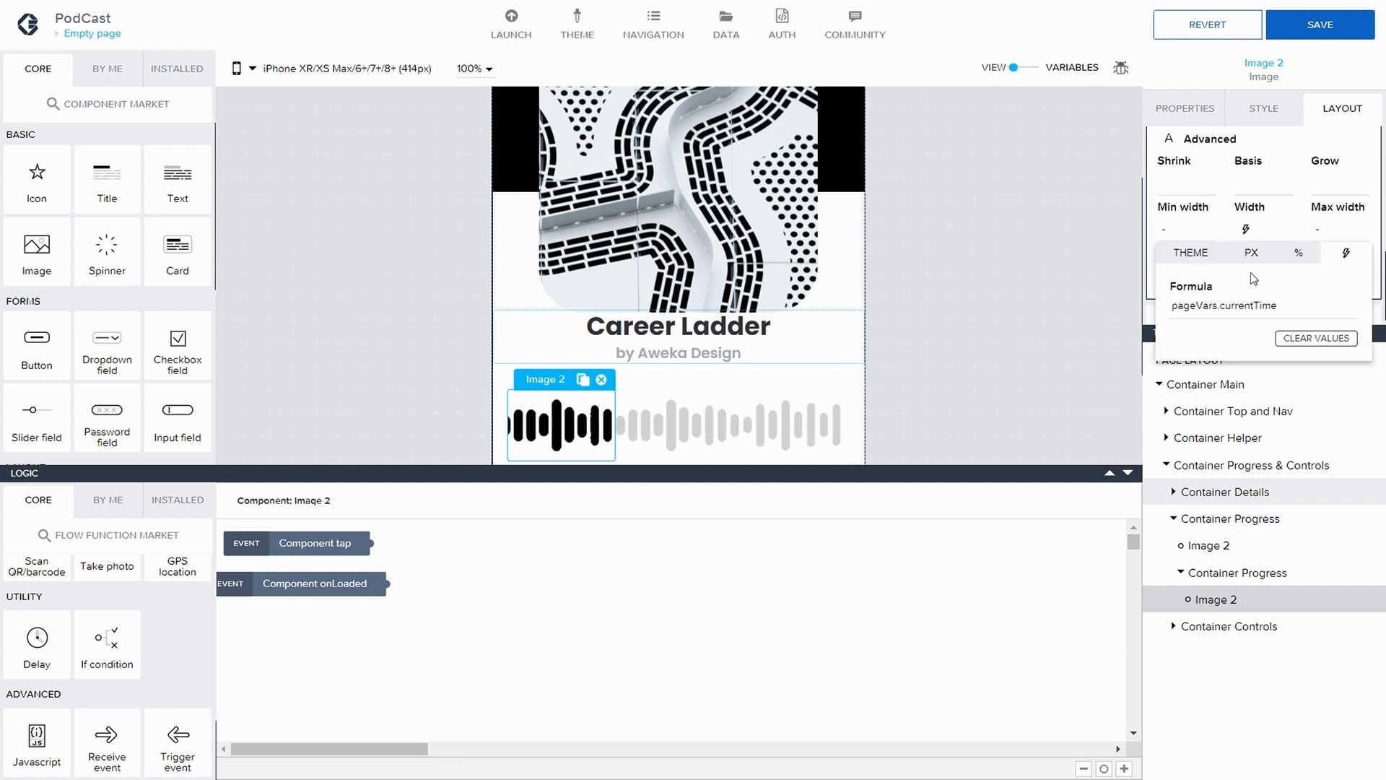
left_click(1029, 292)
left_click(1274, 32)
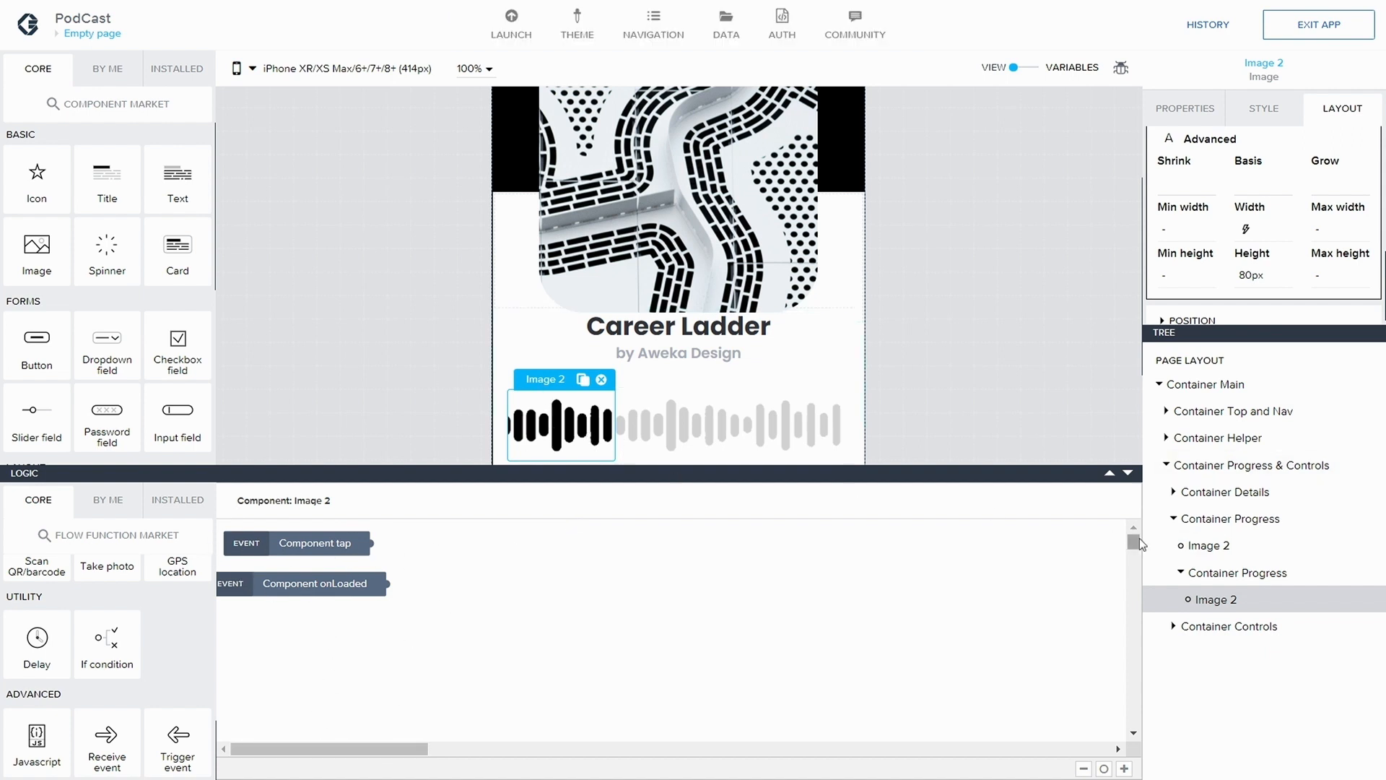
In the page-level logic, connect the Page mounted event to the MaxPos Set page variable node and save the application
left_click(1227, 361)
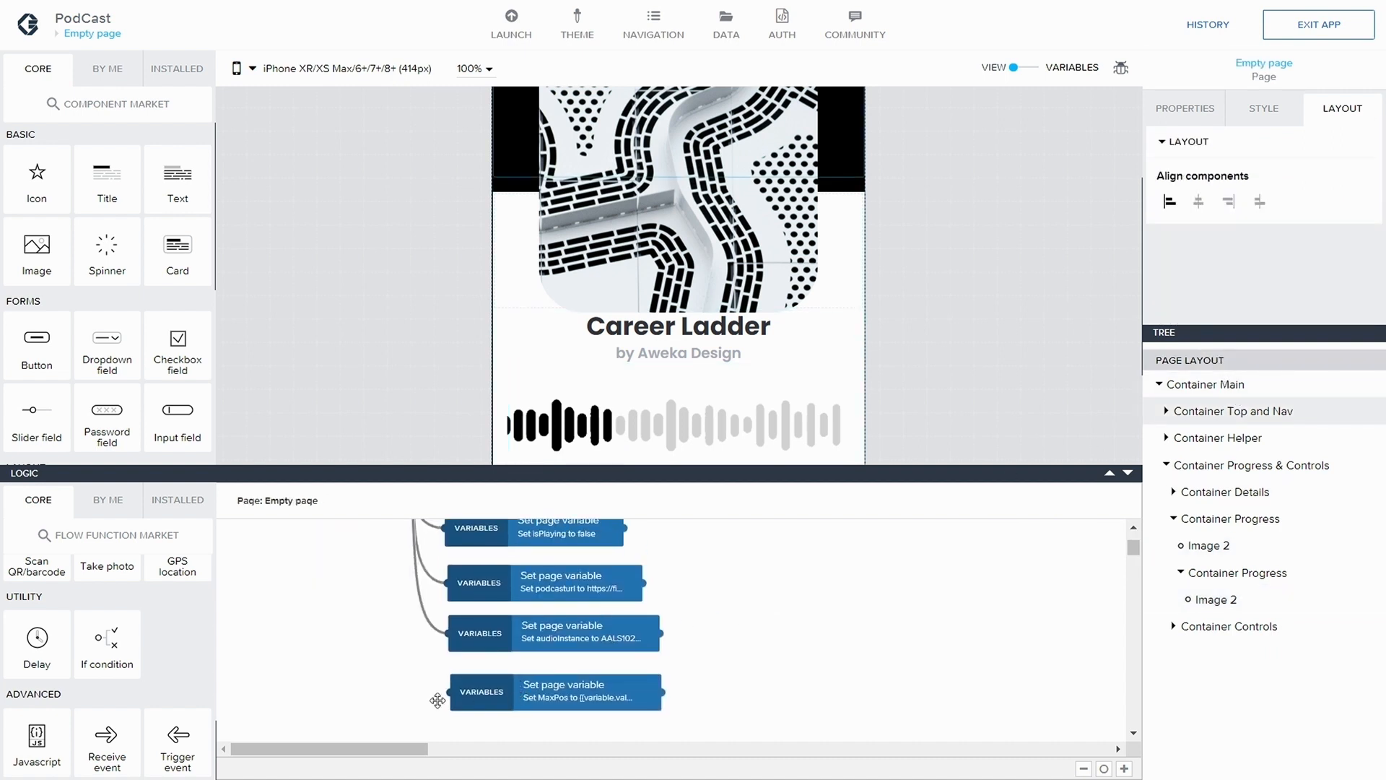
left_click_drag(362, 747, 303, 729)
scroll(330, 627, "up", 1)
scroll(353, 566, "up", 4)
scroll(433, 599, "down", 2)
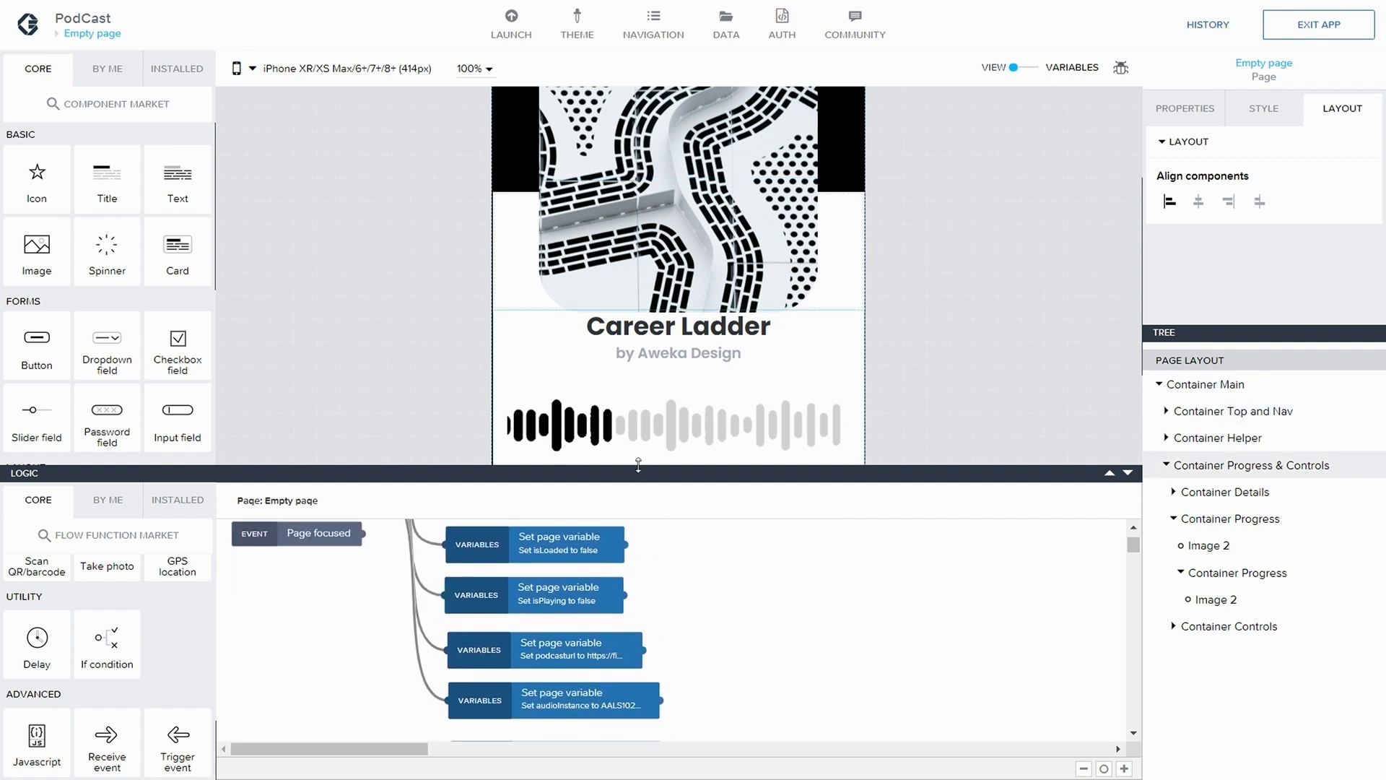
left_click_drag(639, 468, 639, 172)
scroll(412, 346, "up", 1)
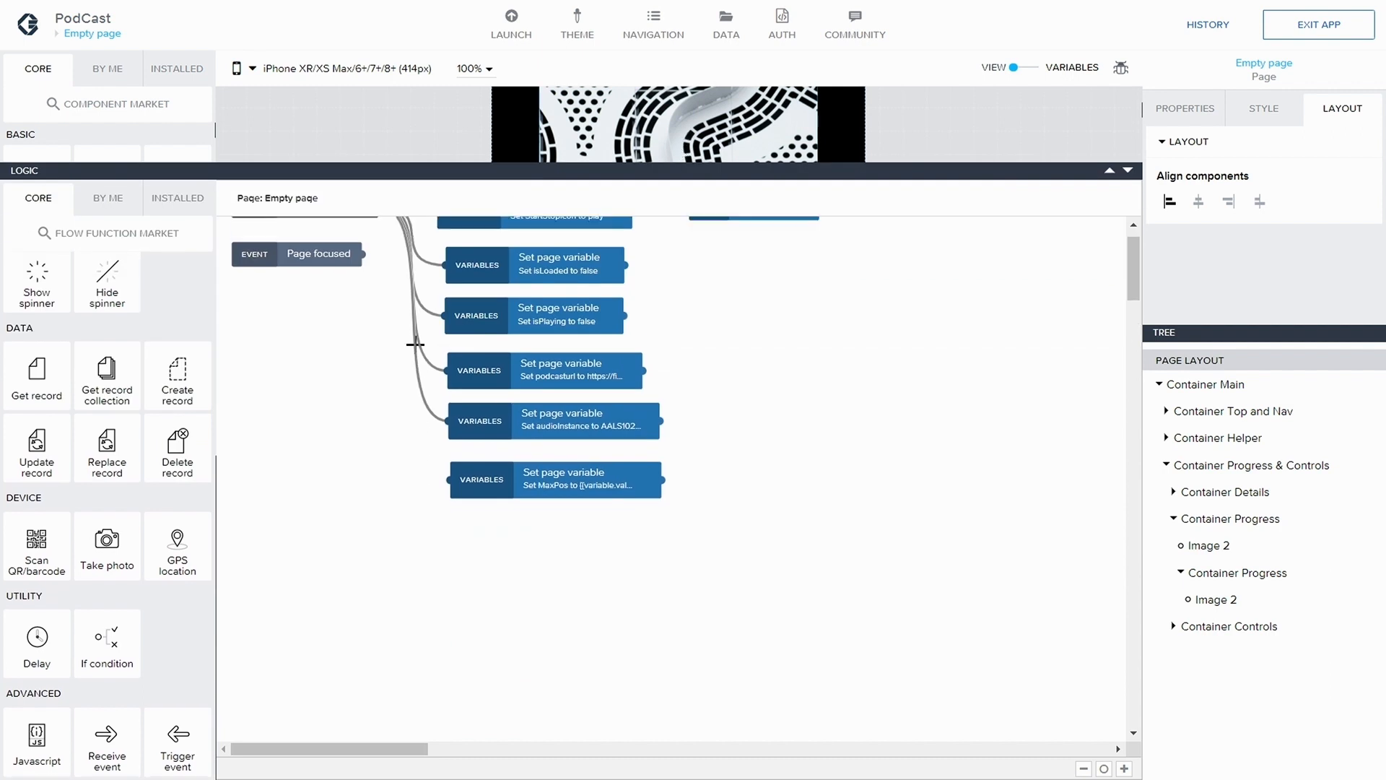
left_click_drag(378, 248, 486, 529)
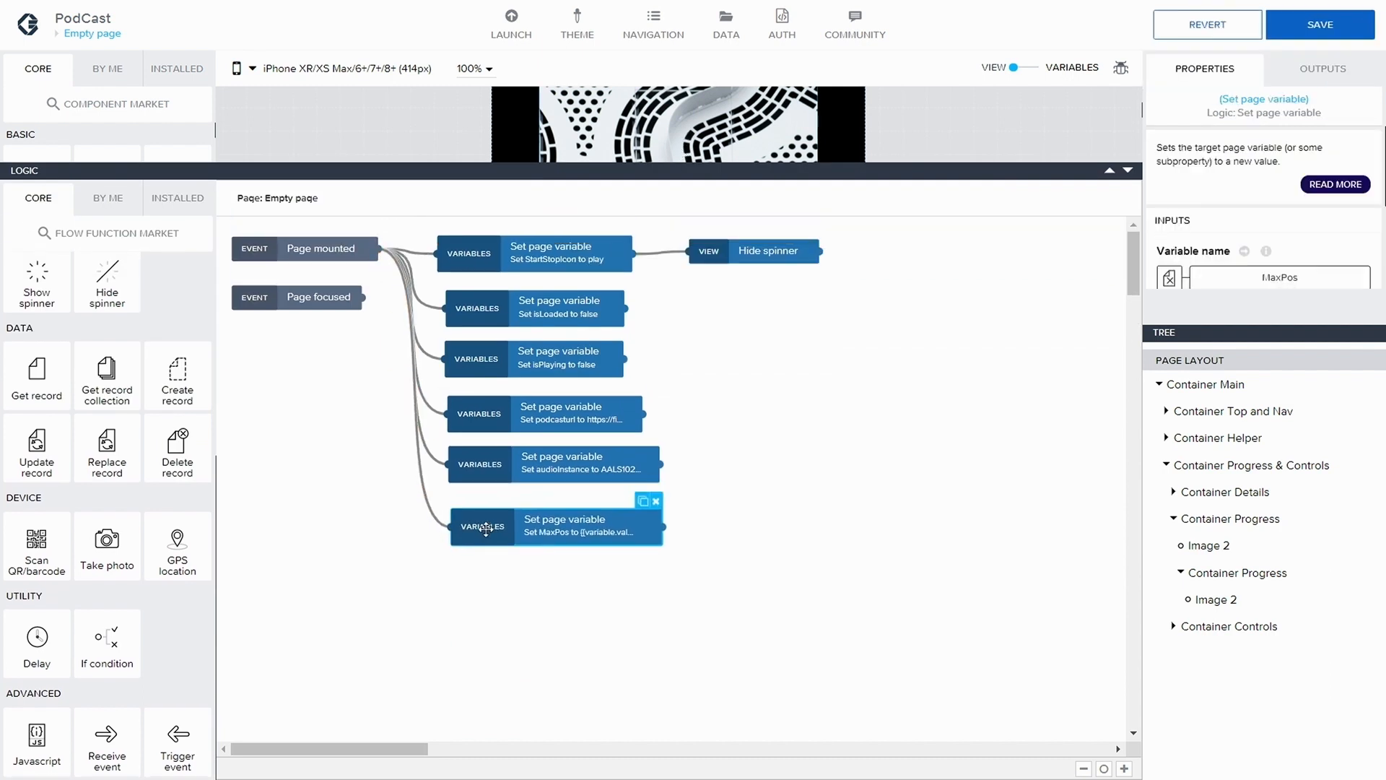
left_click(1304, 37)
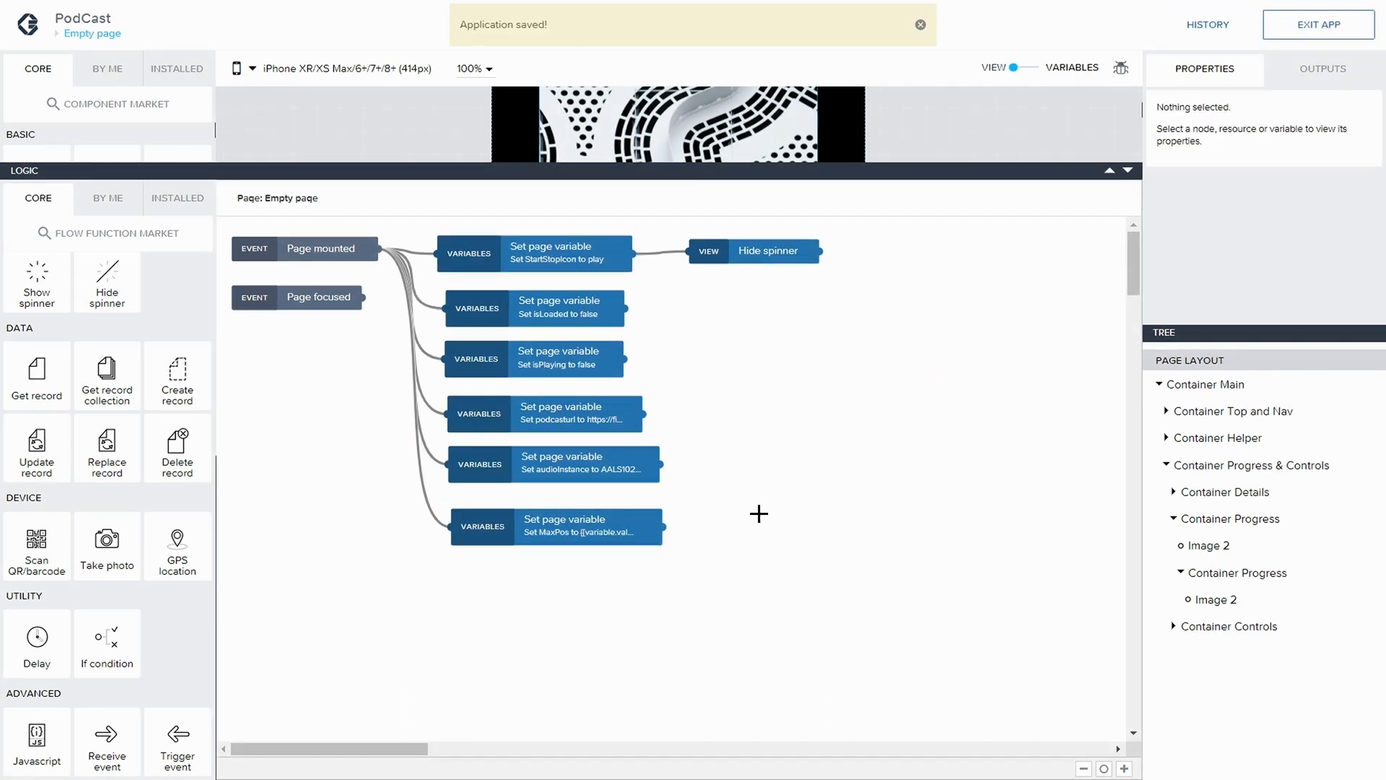
Duplicate the MaxPos Set page variable node, with the copy below it, and connect Page mounted to the copy
left_click(535, 530)
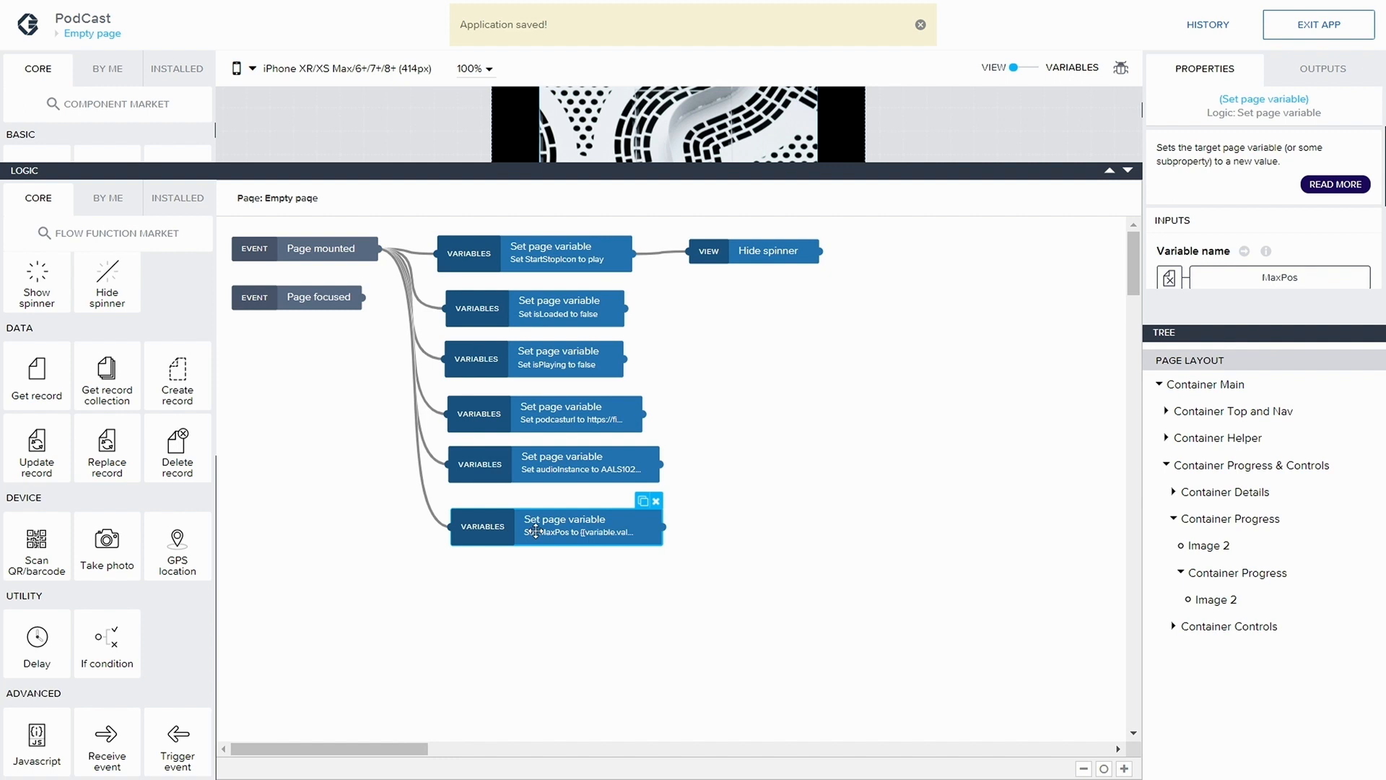
left_click(644, 500)
left_click_drag(377, 248, 553, 591)
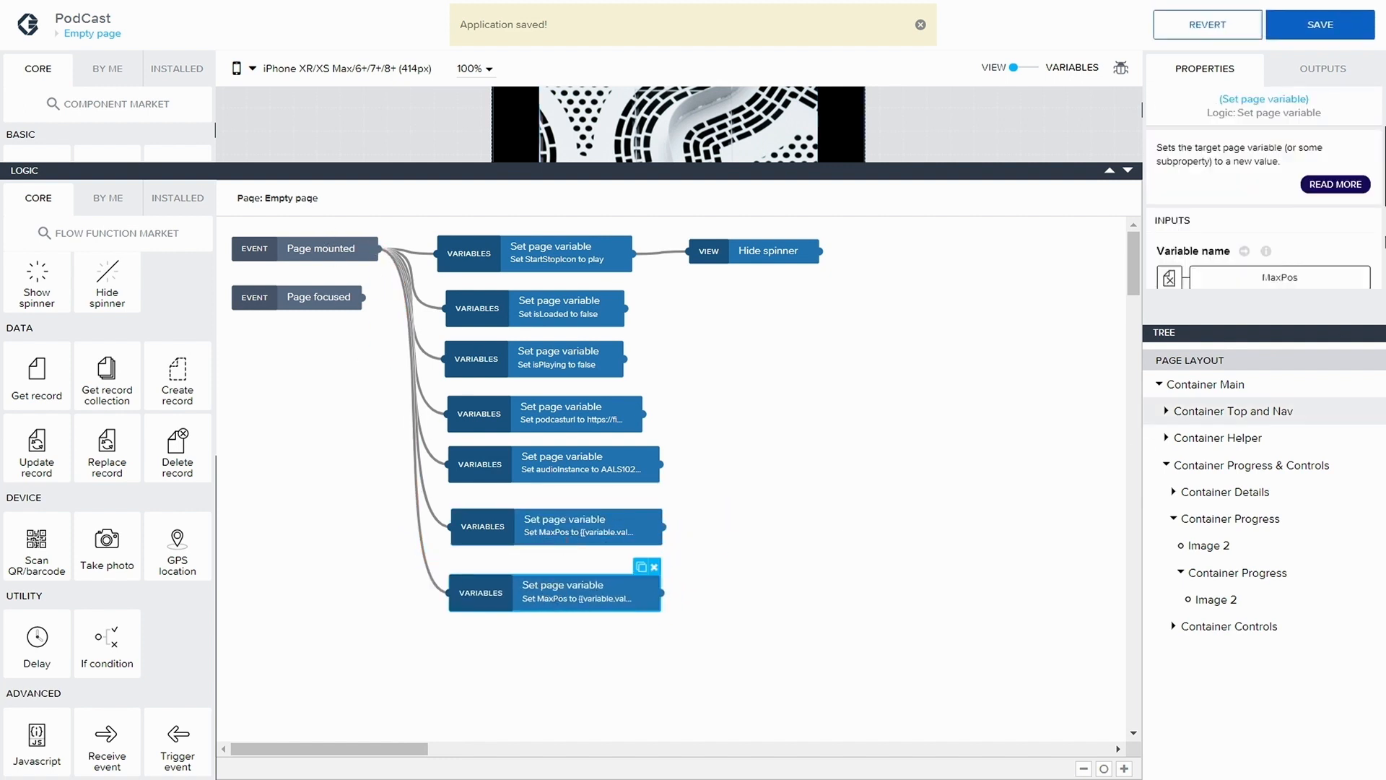
Bind the duplicated node's Variable name to the page variable currentTime and save the binding
scroll(1291, 212, "down", 1)
left_click(1273, 231)
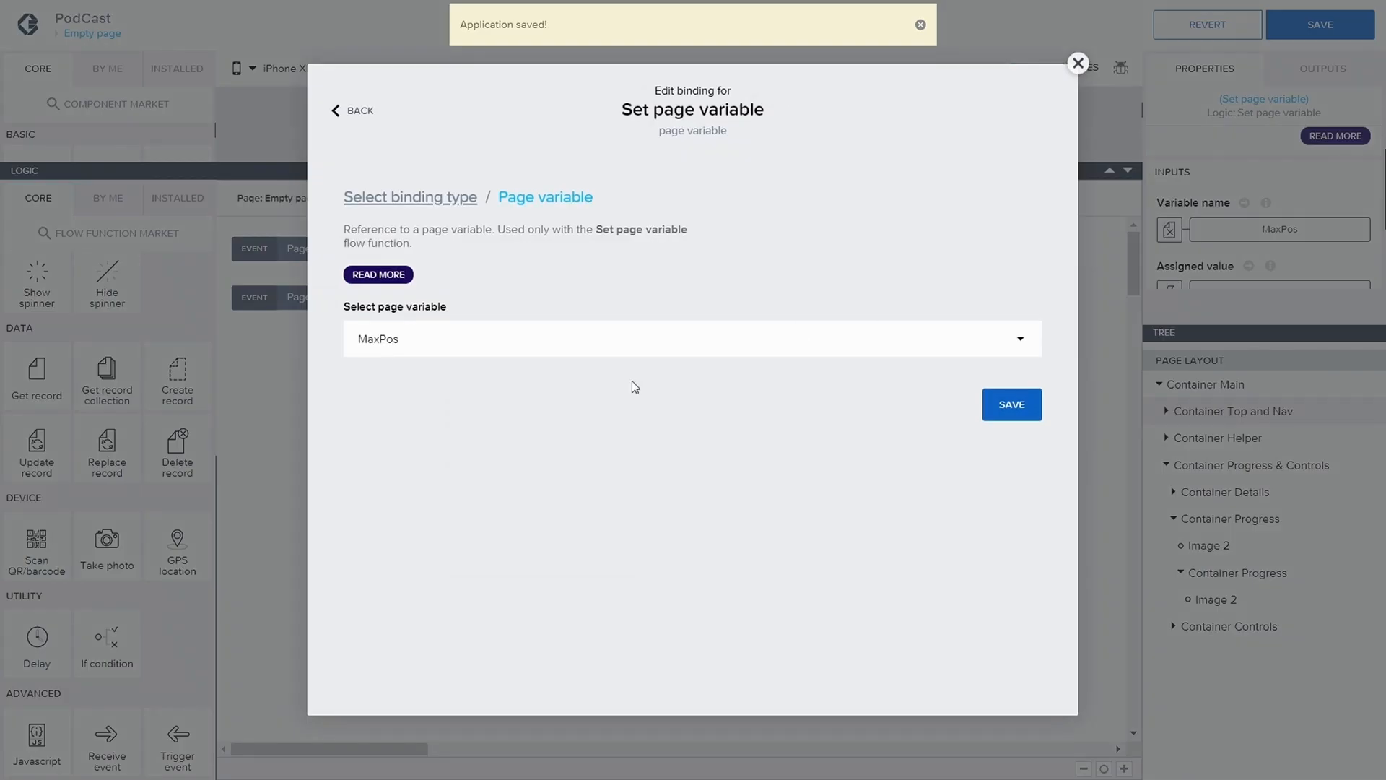
left_click(520, 359)
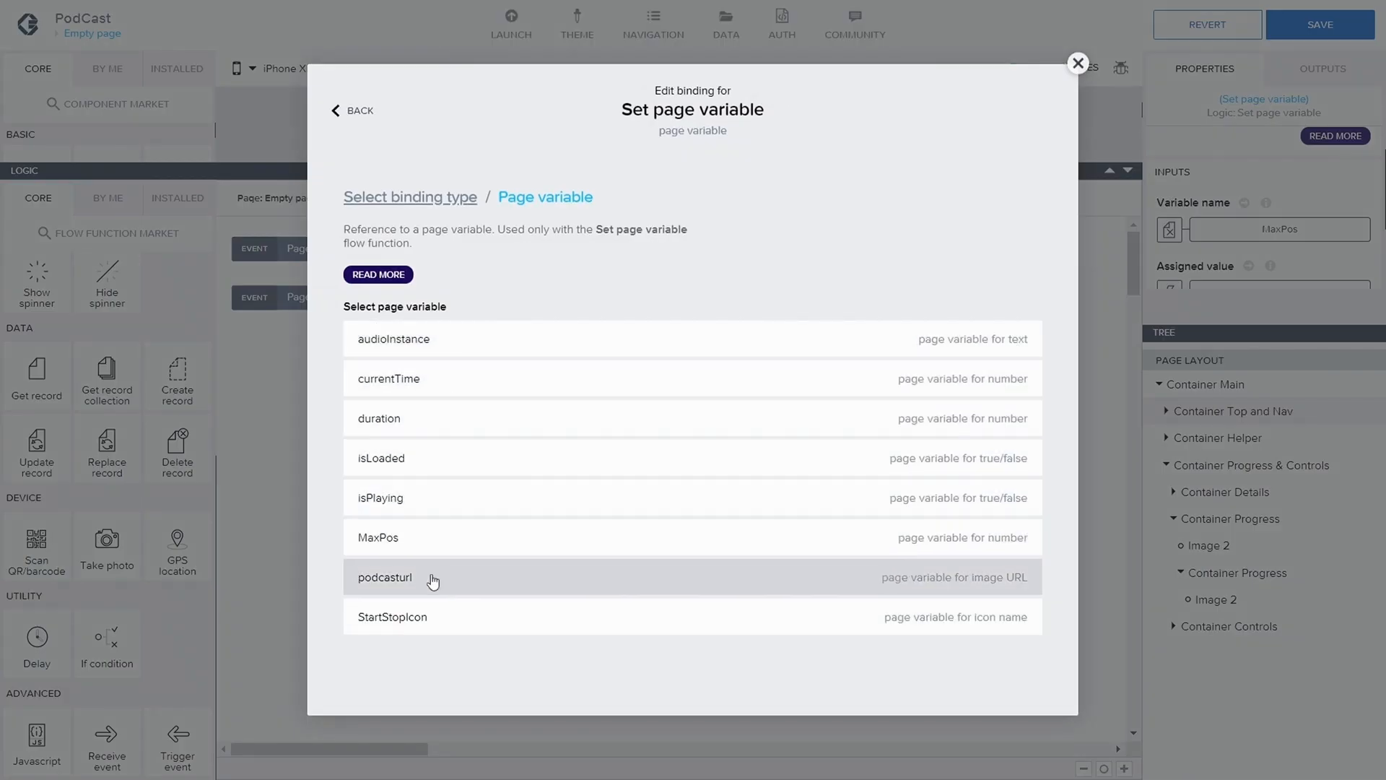
left_click(431, 382)
left_click(1011, 405)
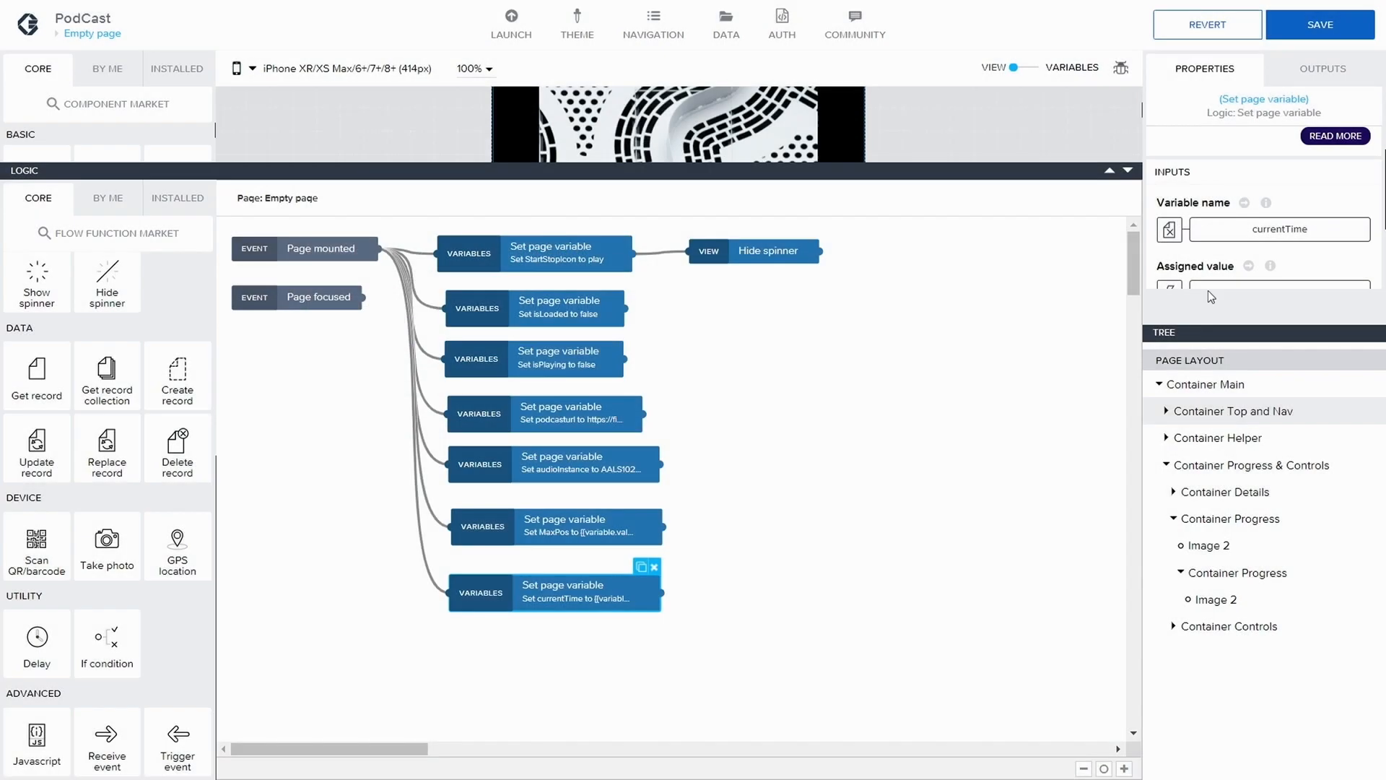
Set the currentTime node's Assigned value to the static number 0, save the application and shrink the logic area
scroll(1271, 217, "down", 2)
left_click(1281, 219)
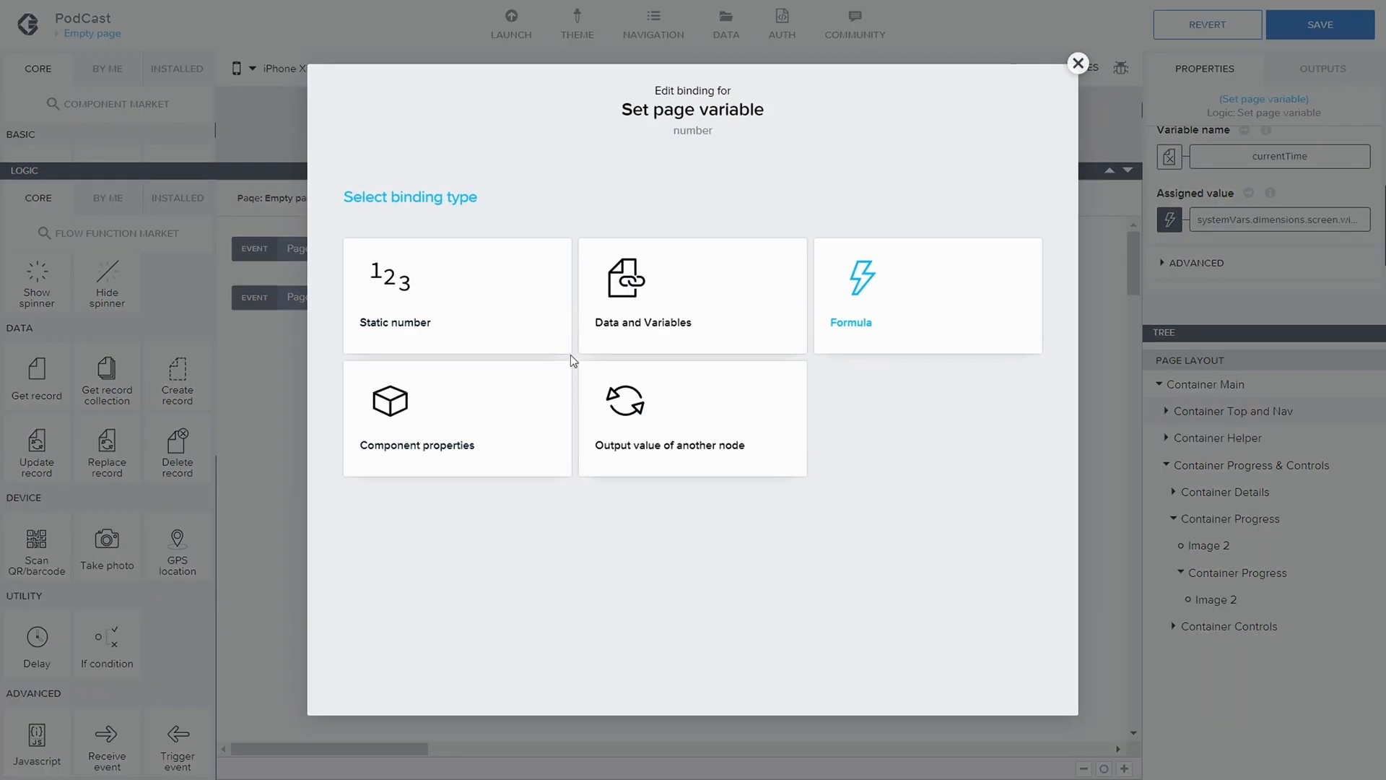
left_click(535, 333)
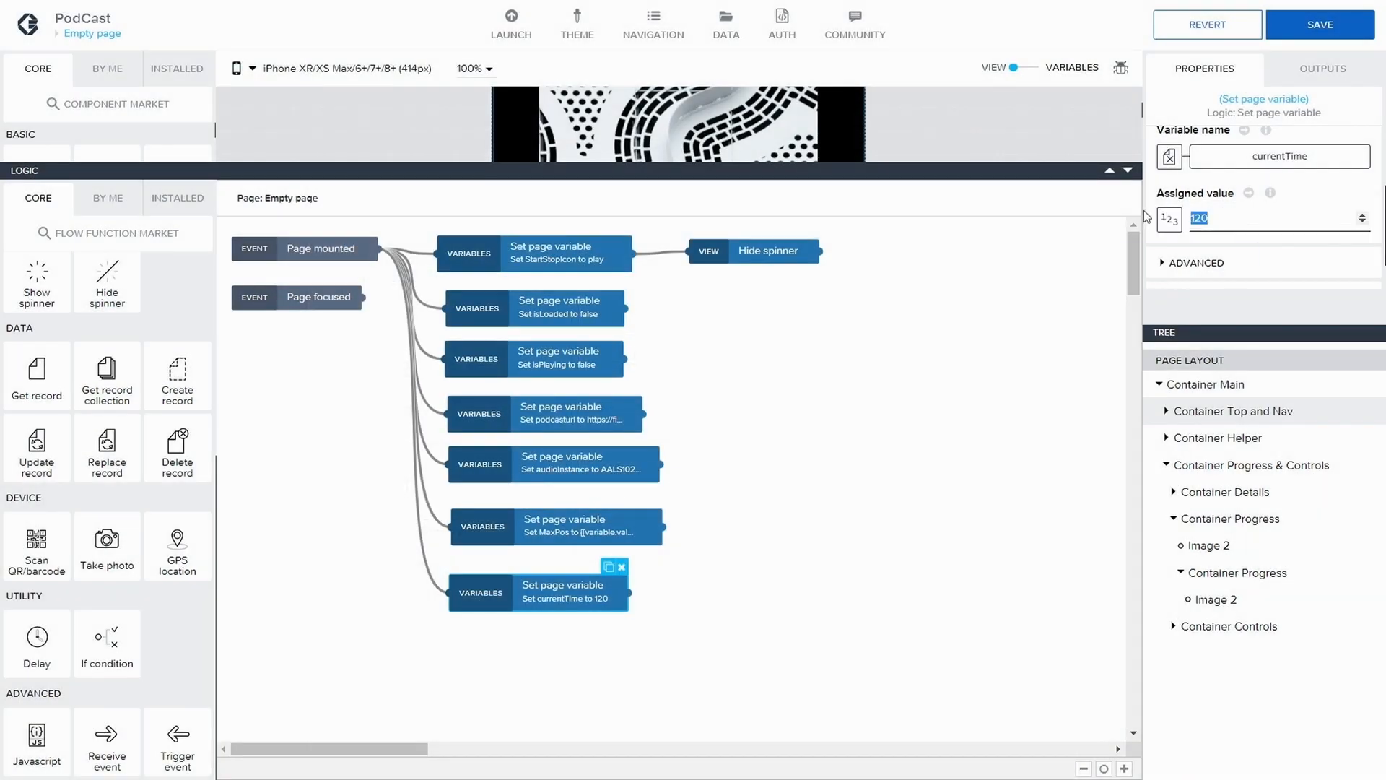
type("0")
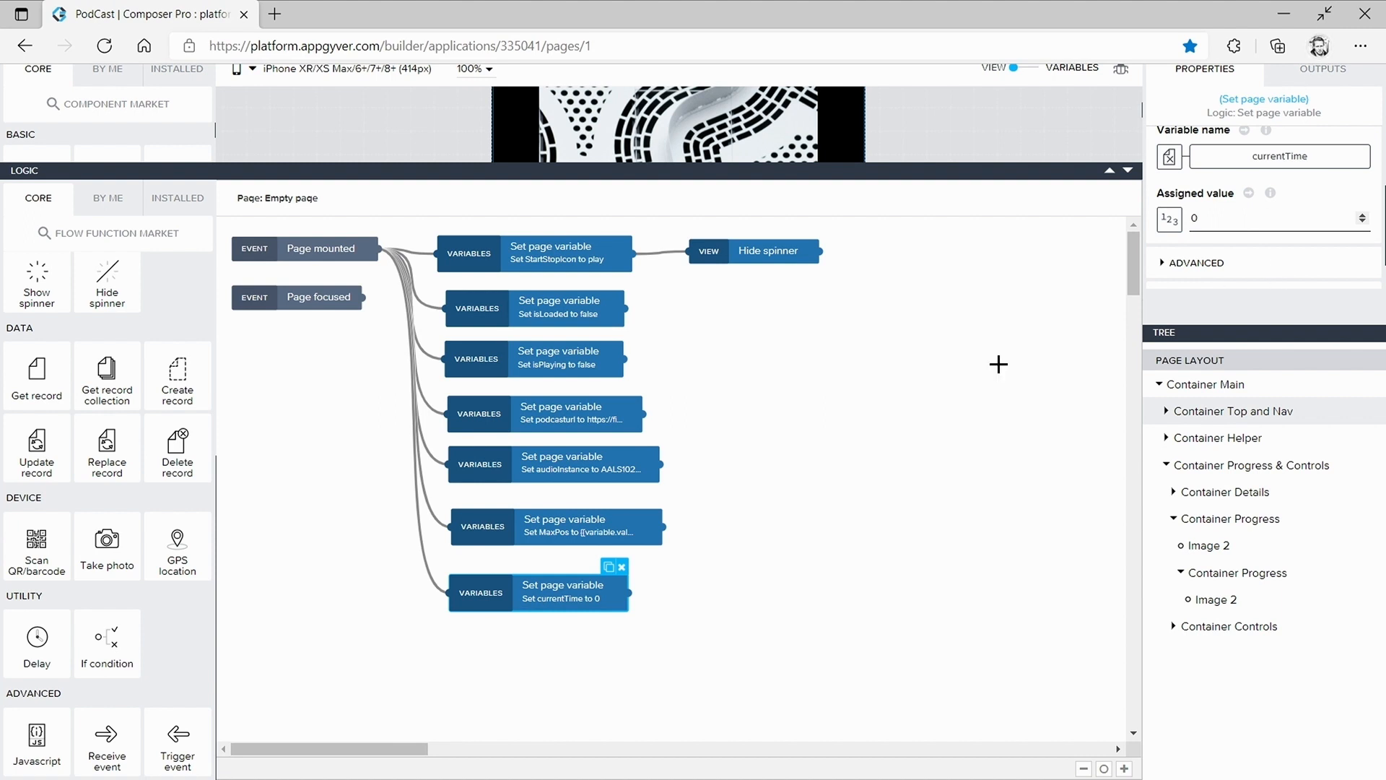
left_click(942, 367)
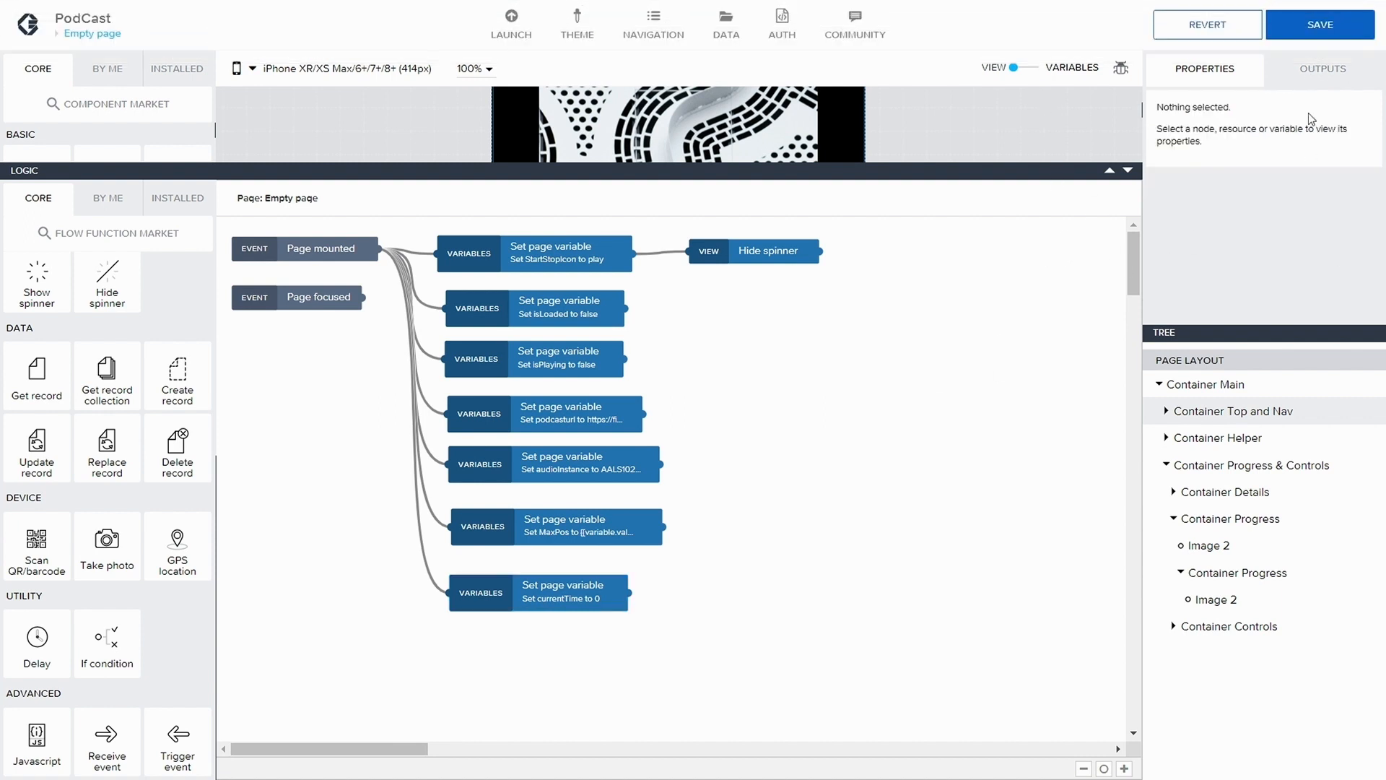
left_click(1316, 28)
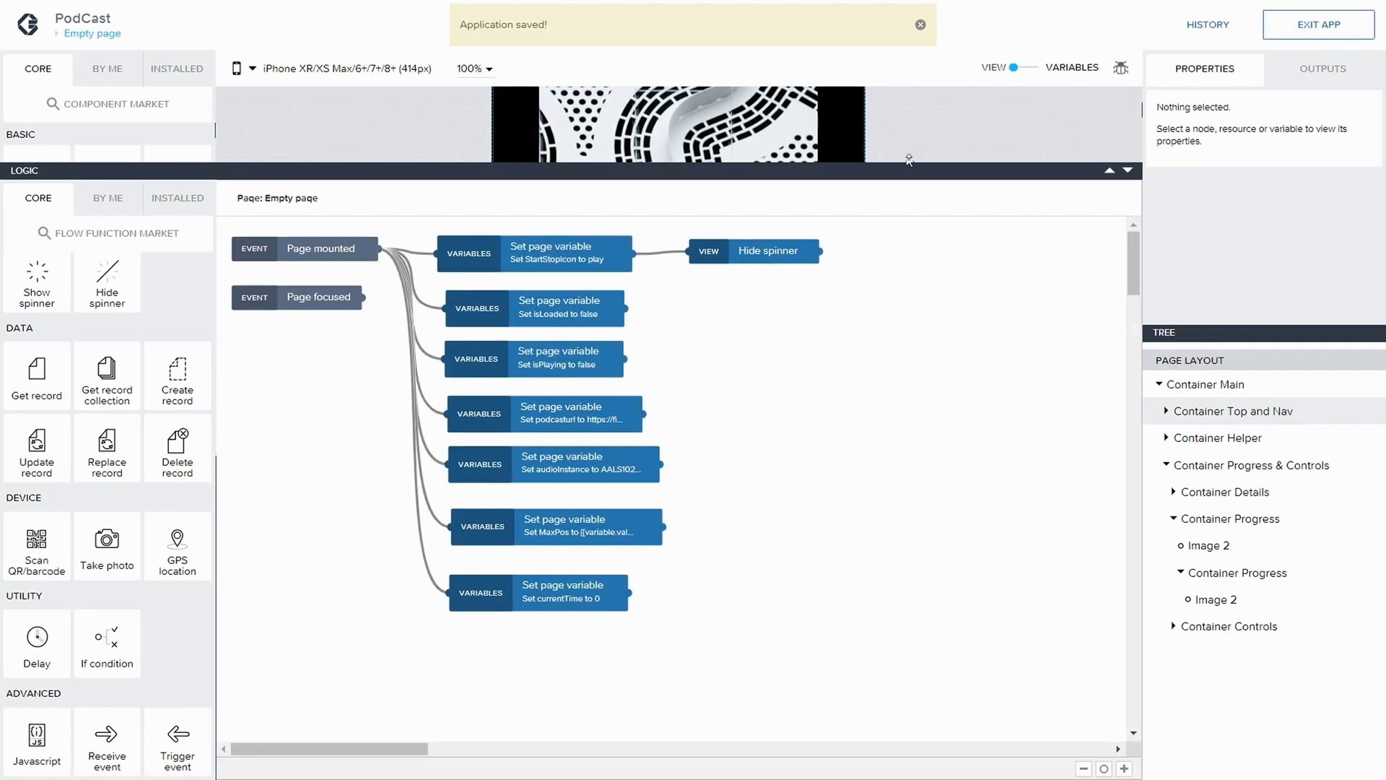
left_click_drag(909, 171, 895, 607)
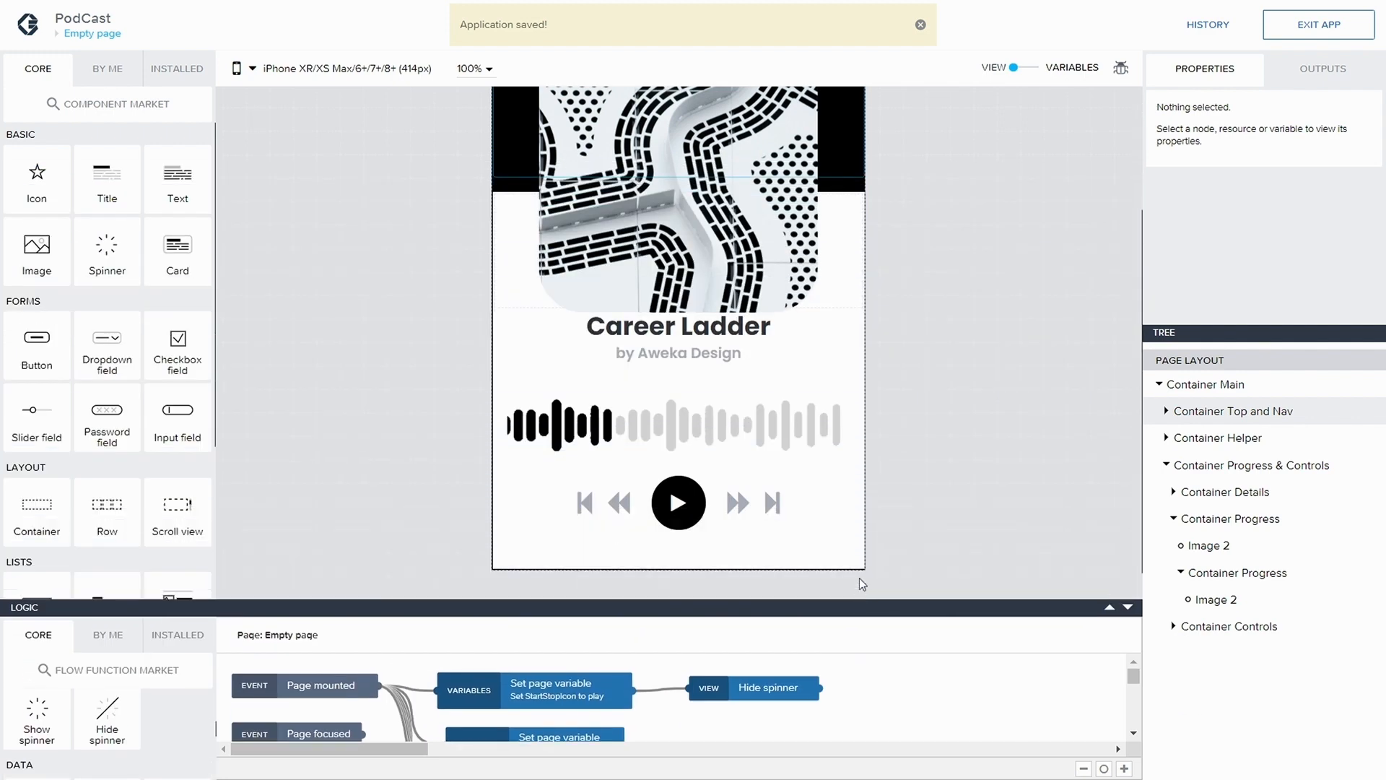